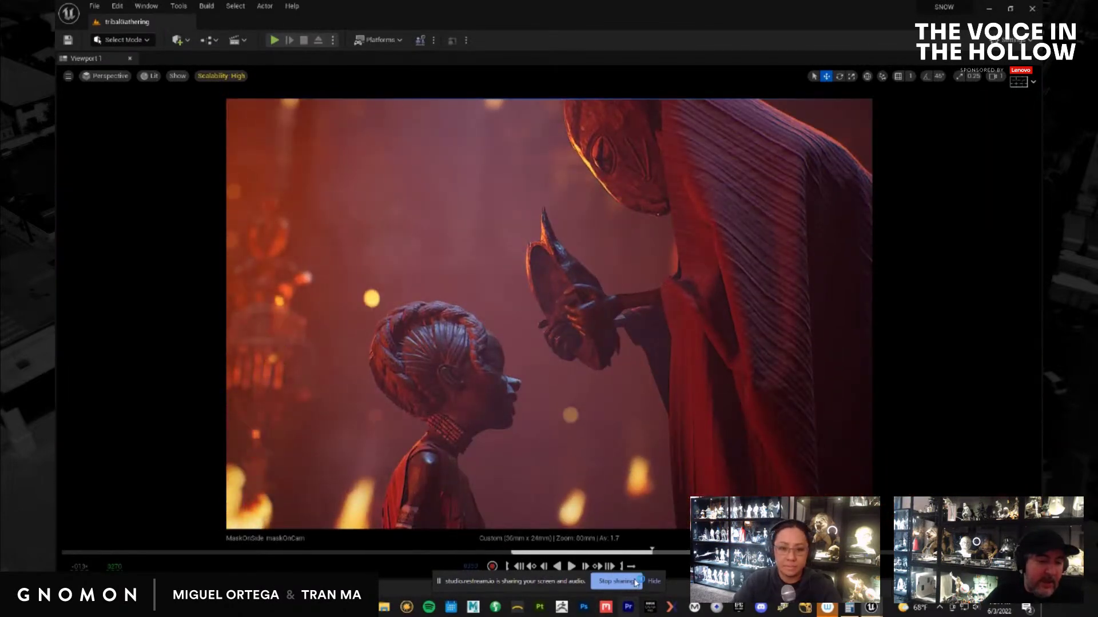
Open the maskOnAlaReverse level sequence from the Ceremony sequences folder
click(657, 583)
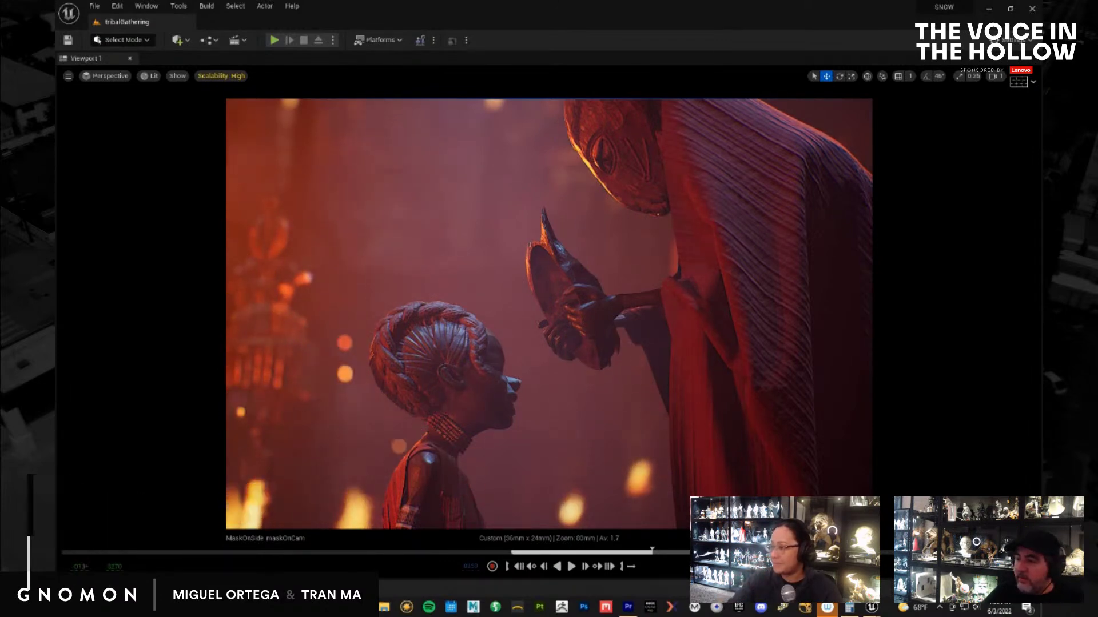
click(620, 310)
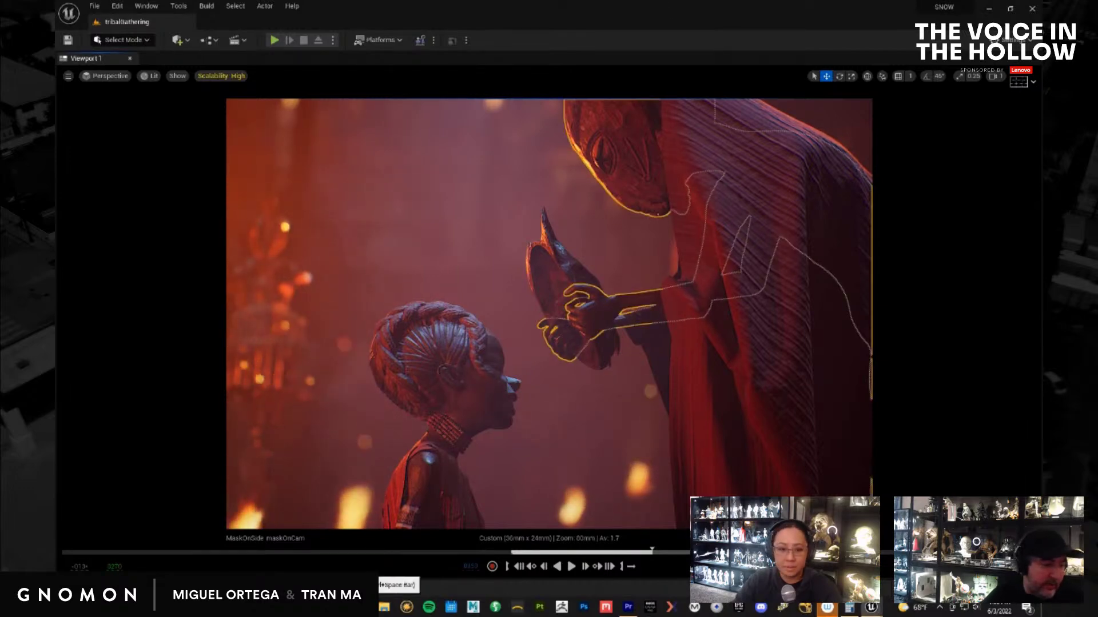
key(ctrl+space)
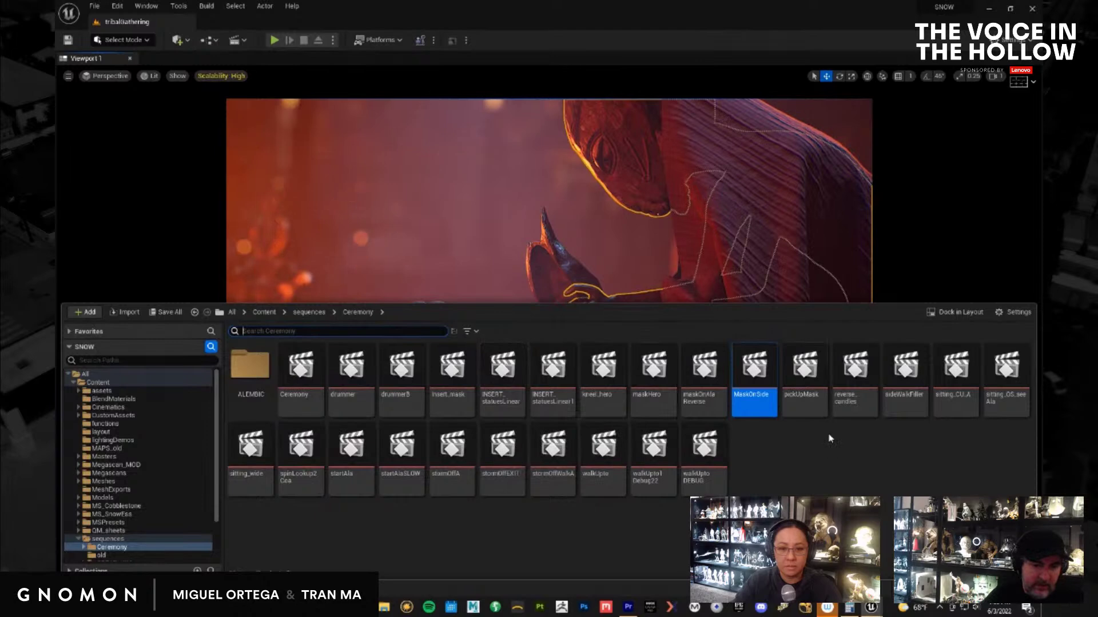
click(704, 372)
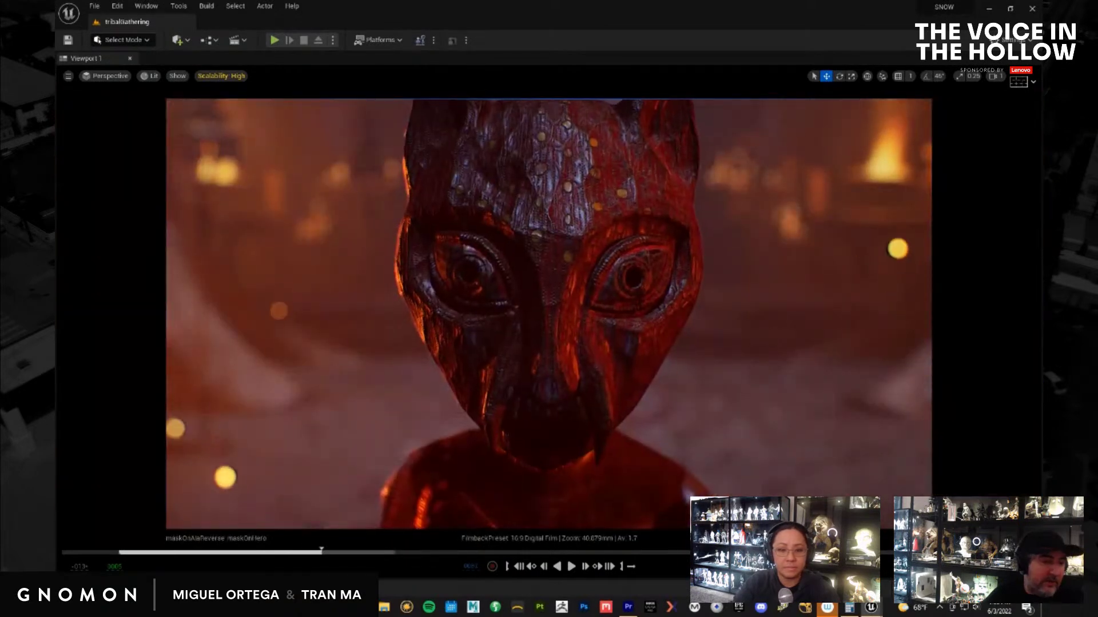
Switch to Premiere Pro and open the recent project Coa_ADRsession_A04
click(634, 609)
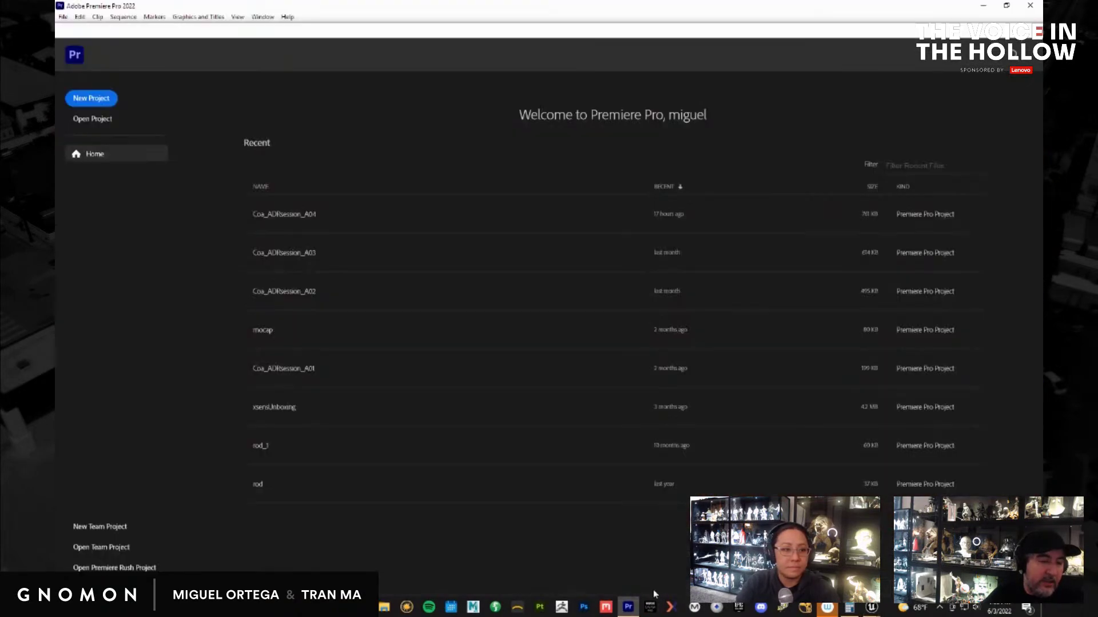
click(480, 227)
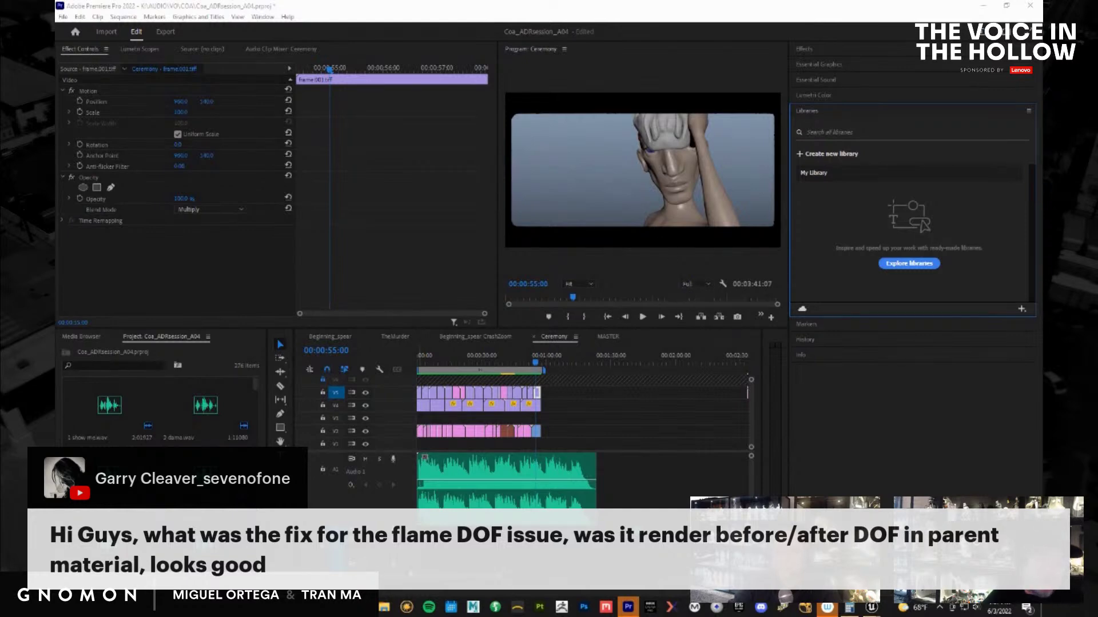
Find the offline maskOnAlaHero.0005.jpeg clip in the Ceremony sequence and reveal its source item in the project
drag(516, 368, 514, 370)
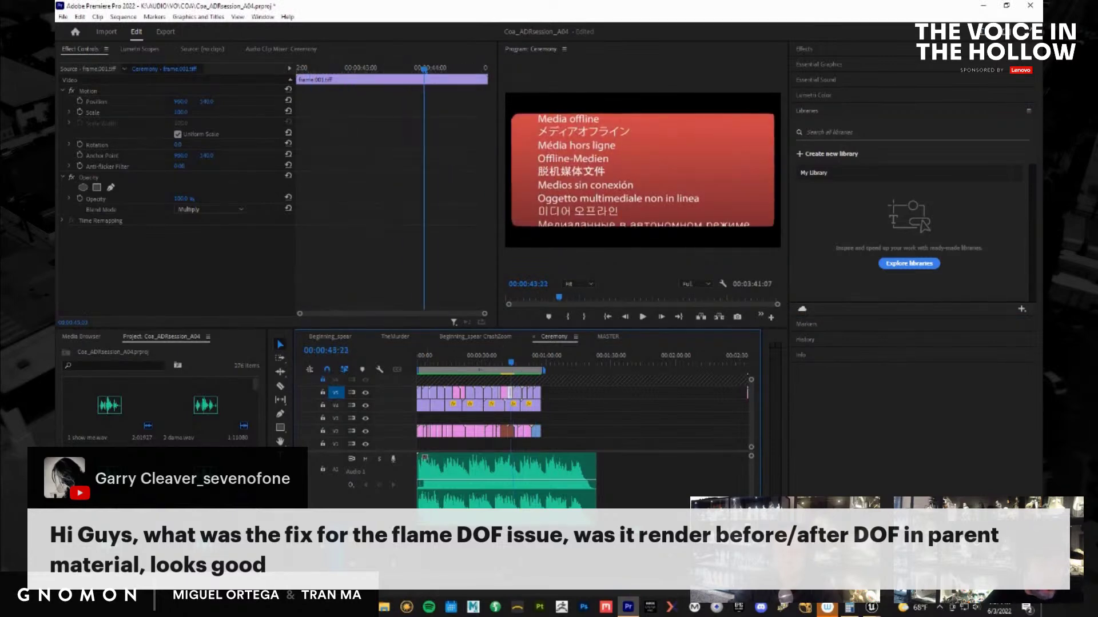
alt+scroll(553, 449, up, 5)
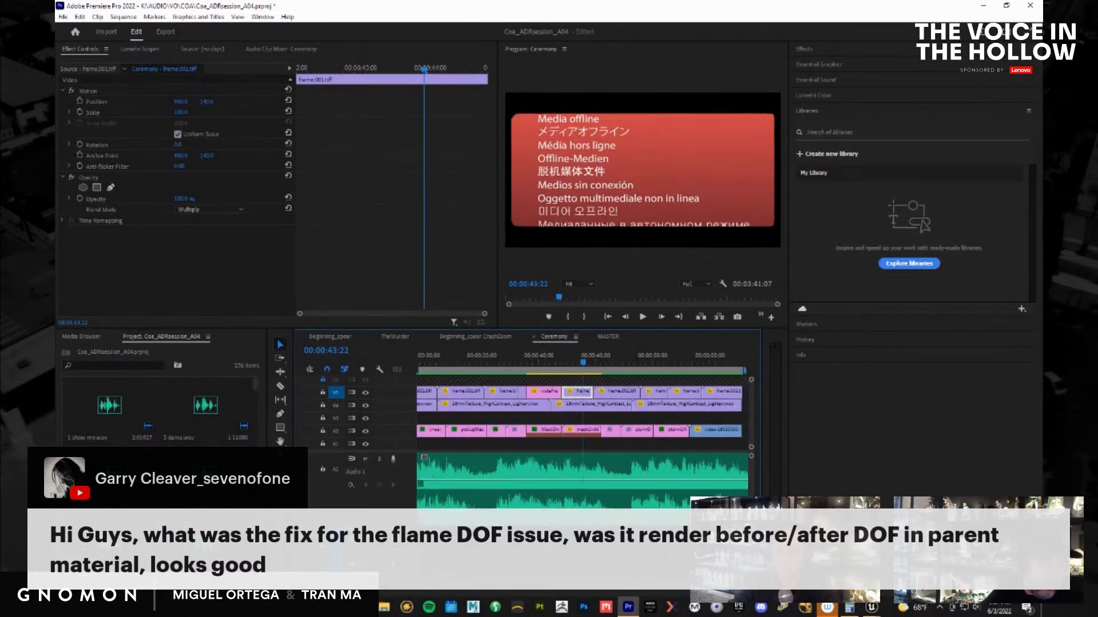
right_click(588, 433)
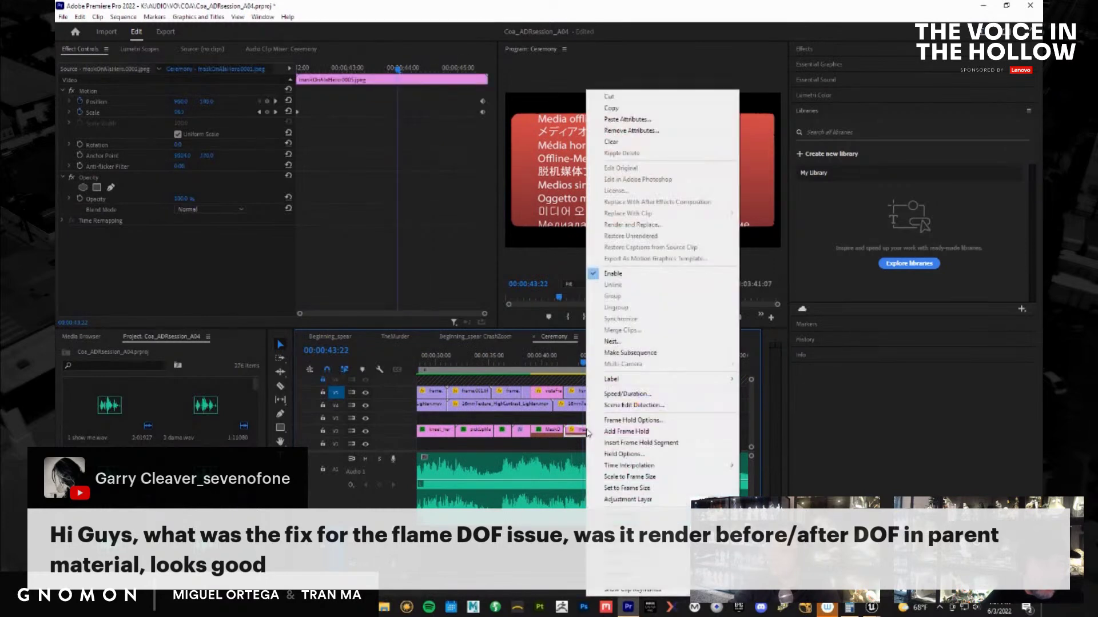
click(629, 552)
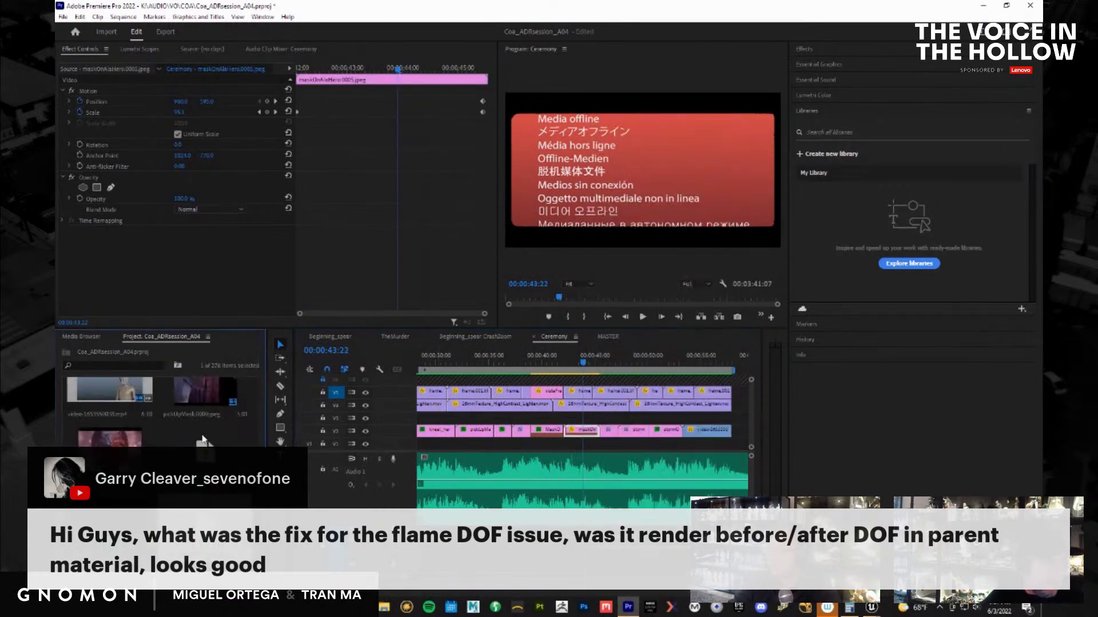
right_click(195, 394)
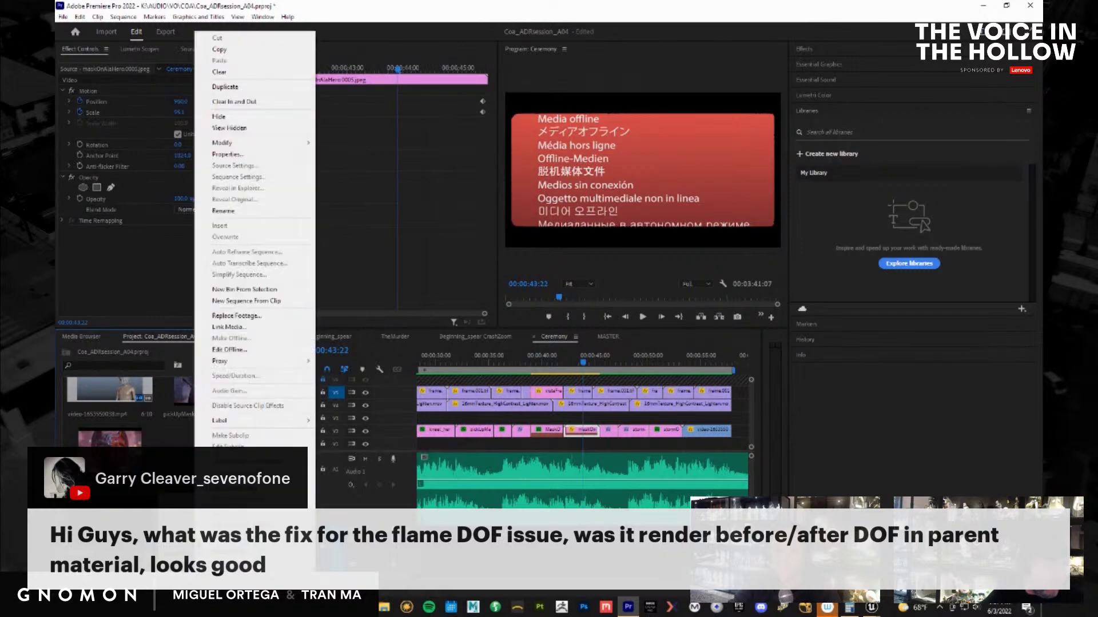
click(270, 316)
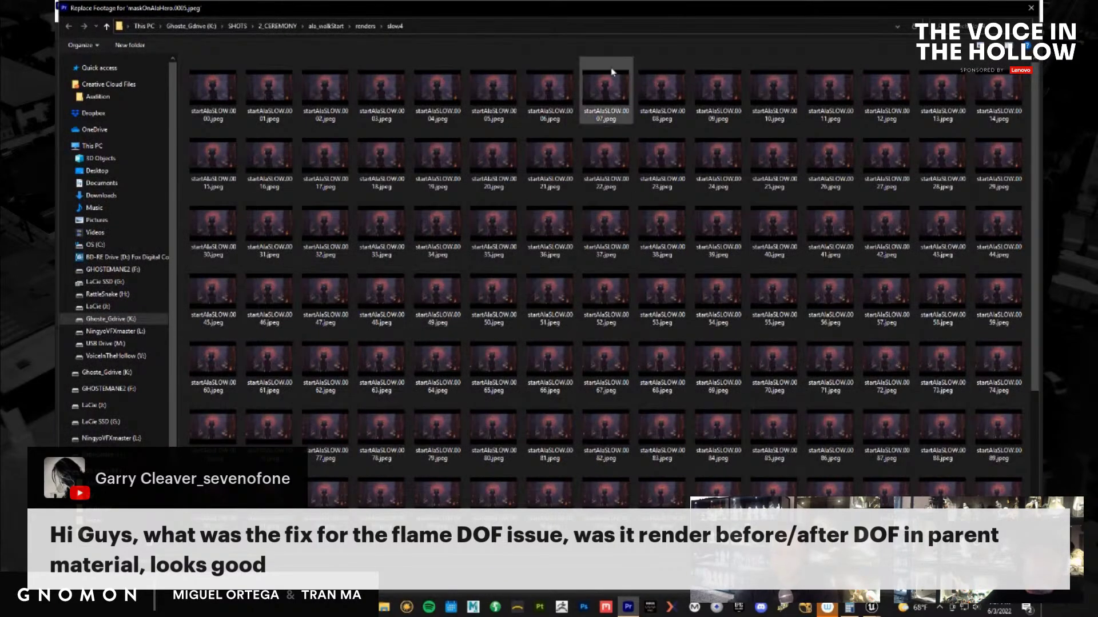
double_click(549, 226)
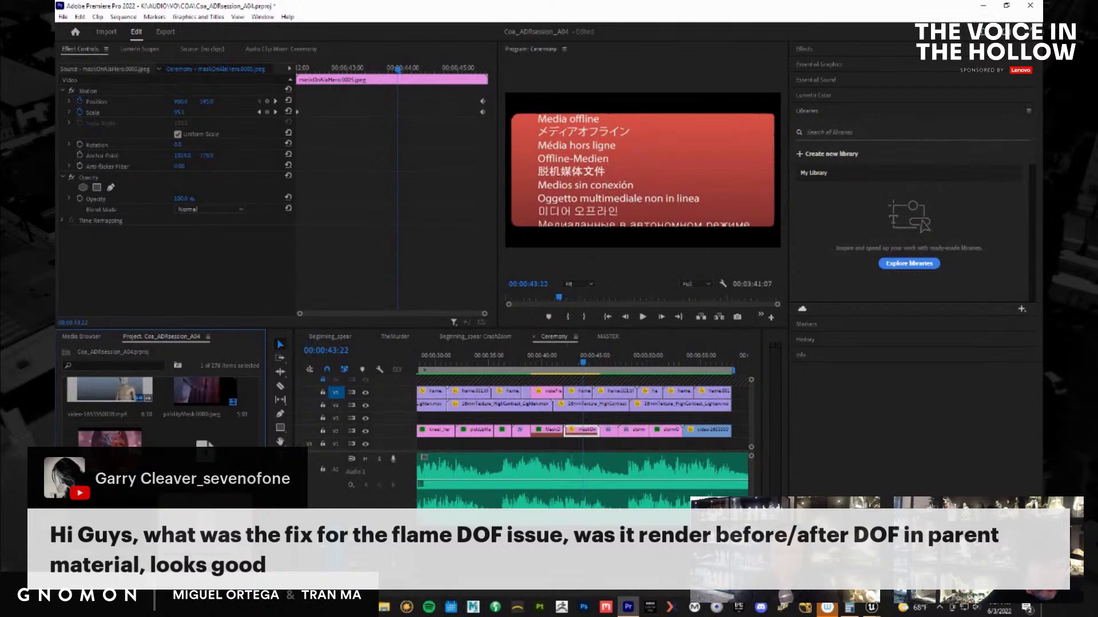
Replace the offline maskOnAlaHero.0005.jpeg footage with the render frames in 2_CEREMONY > maskOnAlaReverse > Renders > temp4
key(=)
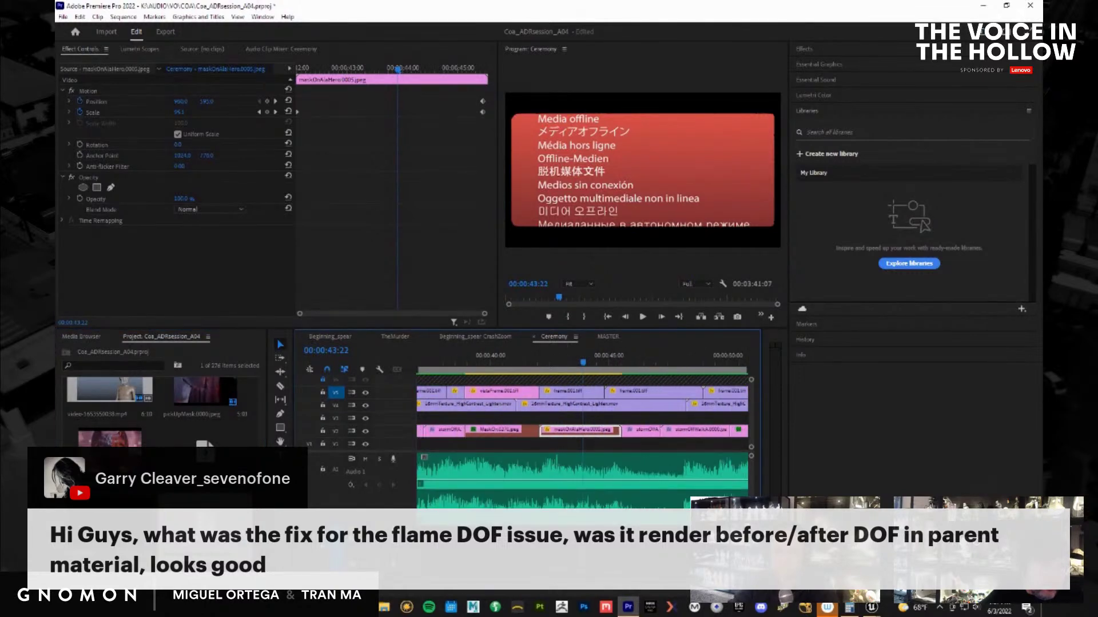
right_click(221, 462)
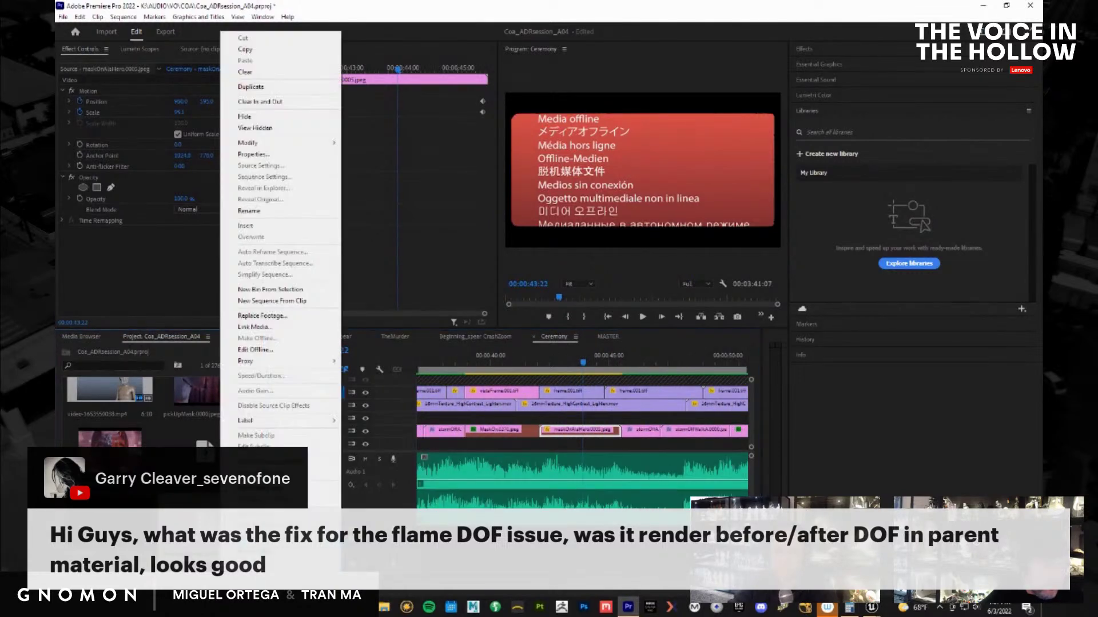
click(295, 317)
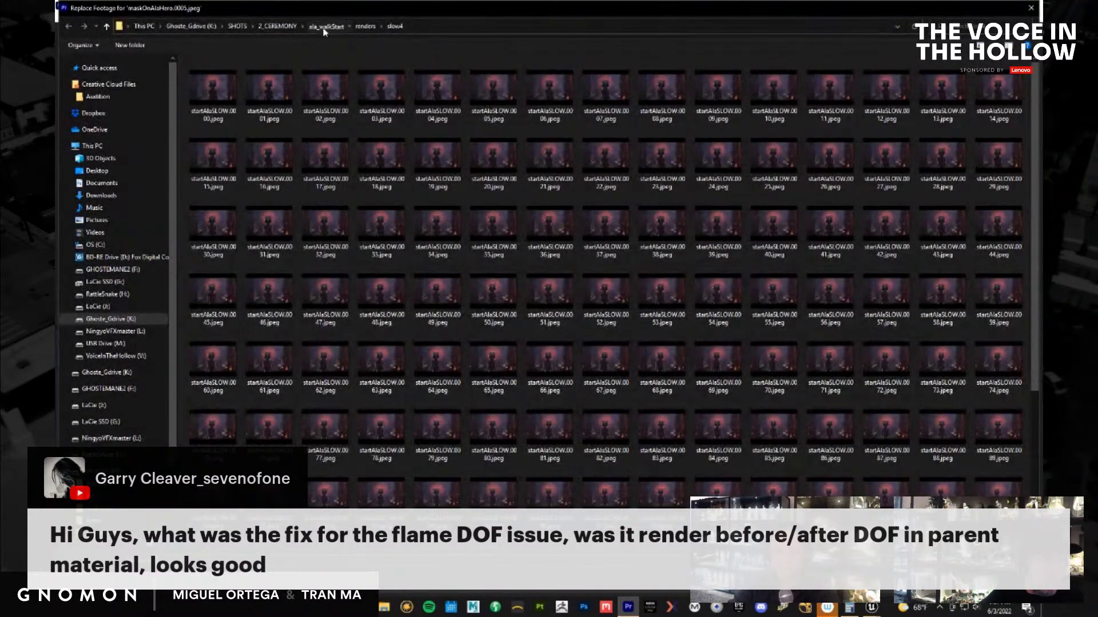
click(324, 26)
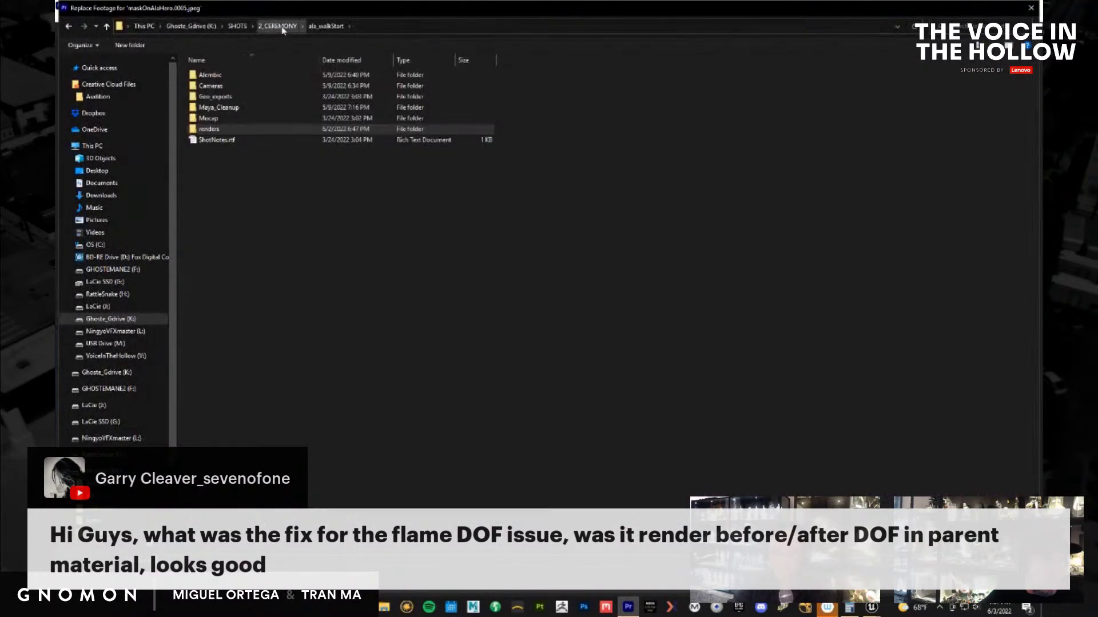
click(277, 25)
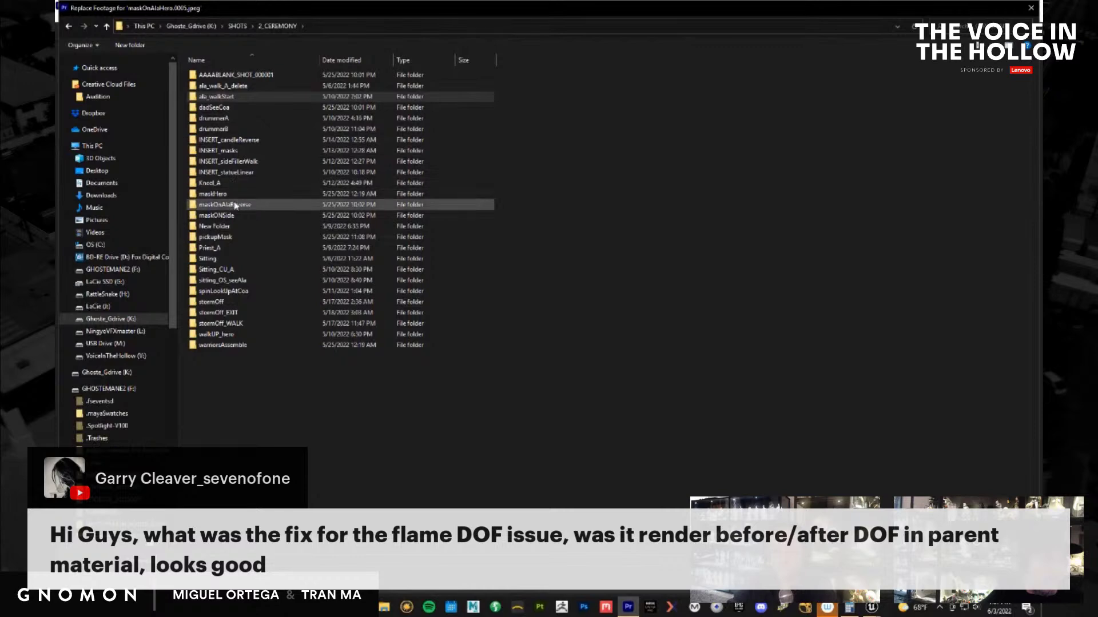
double_click(236, 207)
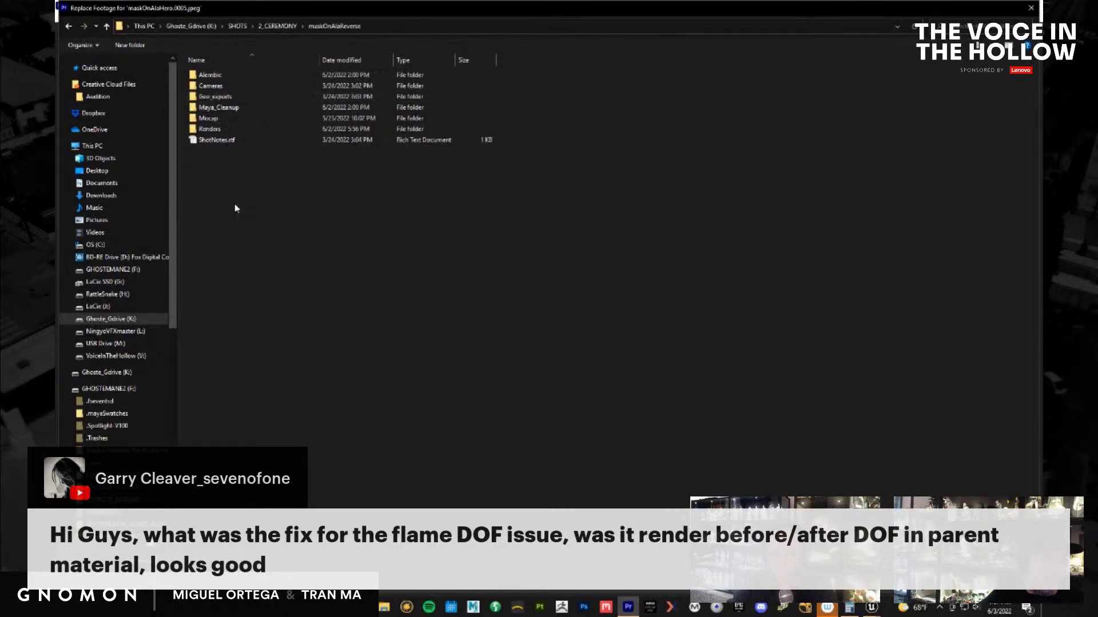
double_click(221, 129)
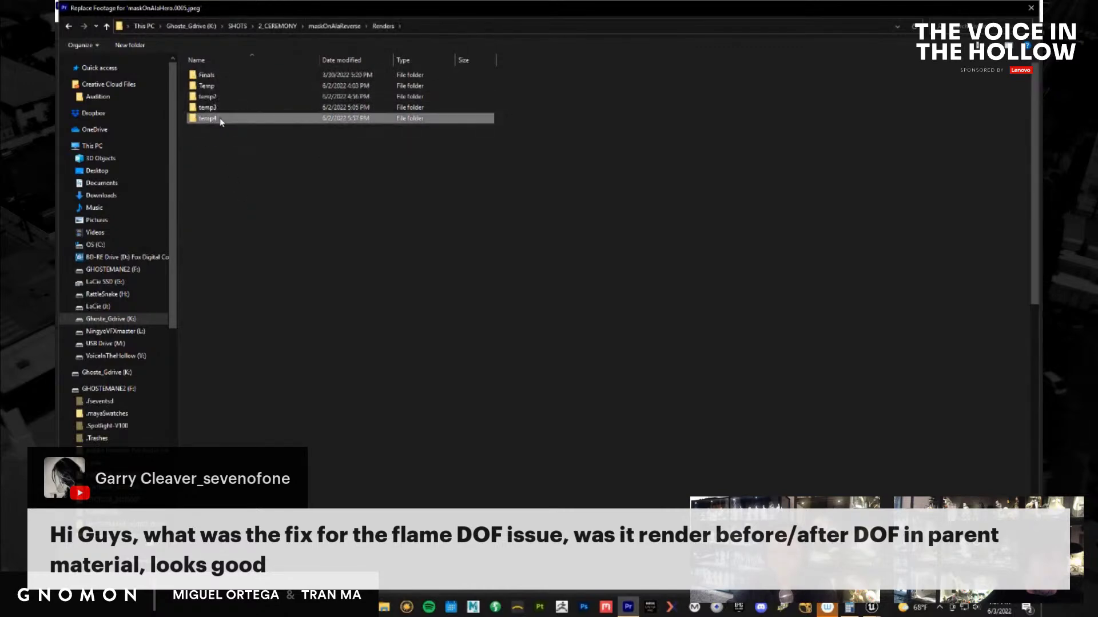
double_click(223, 118)
click(221, 117)
double_click(222, 98)
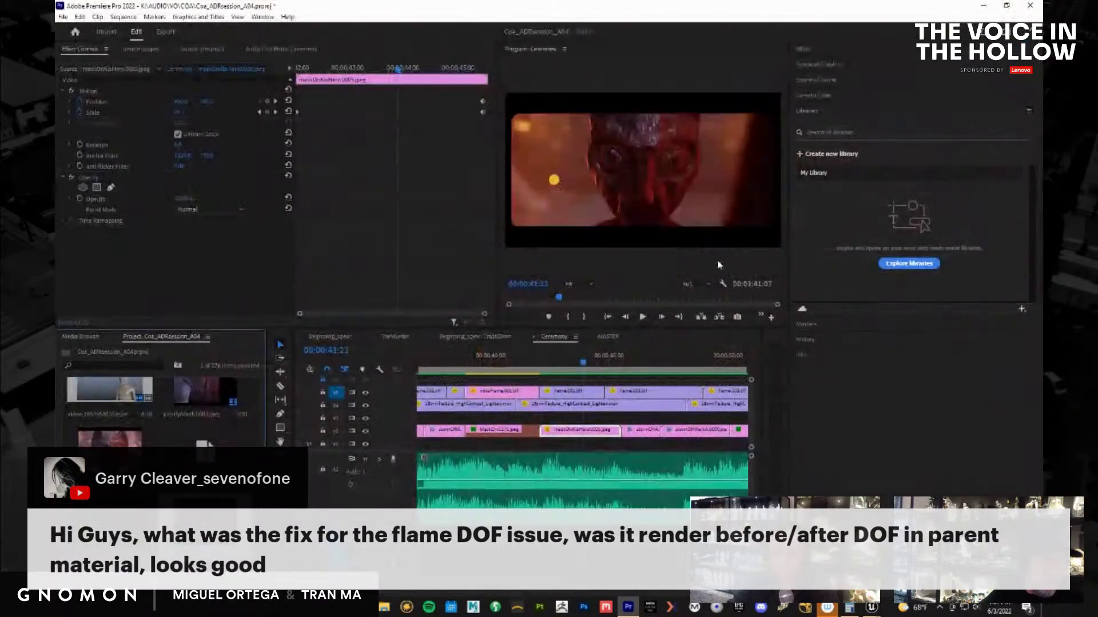
Reveal the source item of the preceding offline MaskOn.0270.jpeg clip in the project
drag(545, 362, 497, 361)
click(489, 433)
right_click(487, 434)
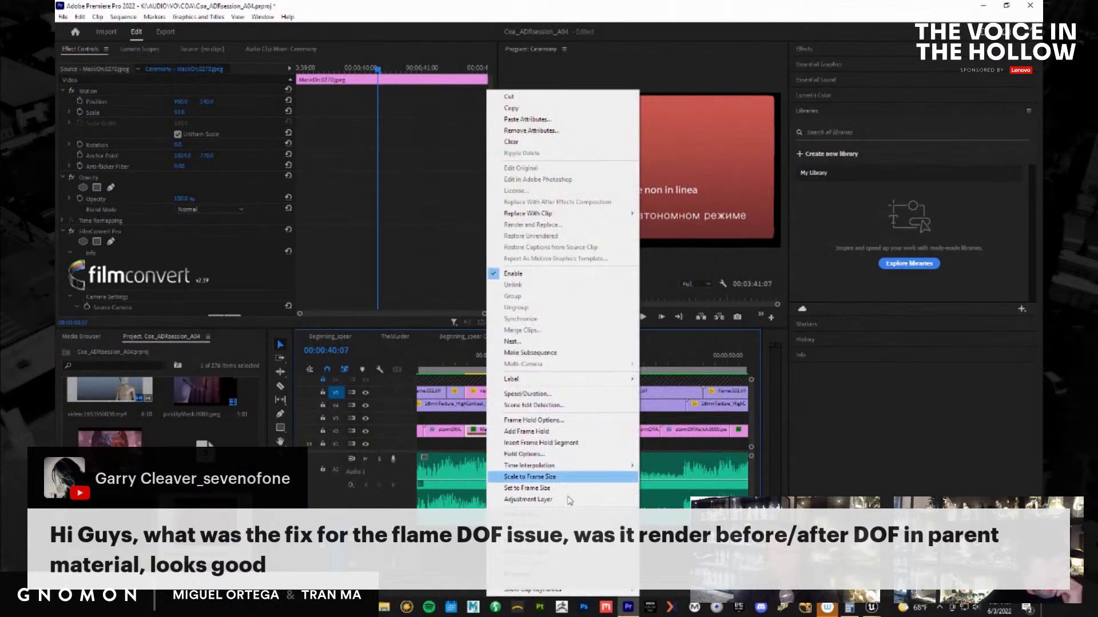
click(570, 454)
Replace the MaskOn.0270.jpeg footage with the render frames in 2_CEREMONY > maskONSide > Renders > temp5 and review the playback full screen
right_click(212, 394)
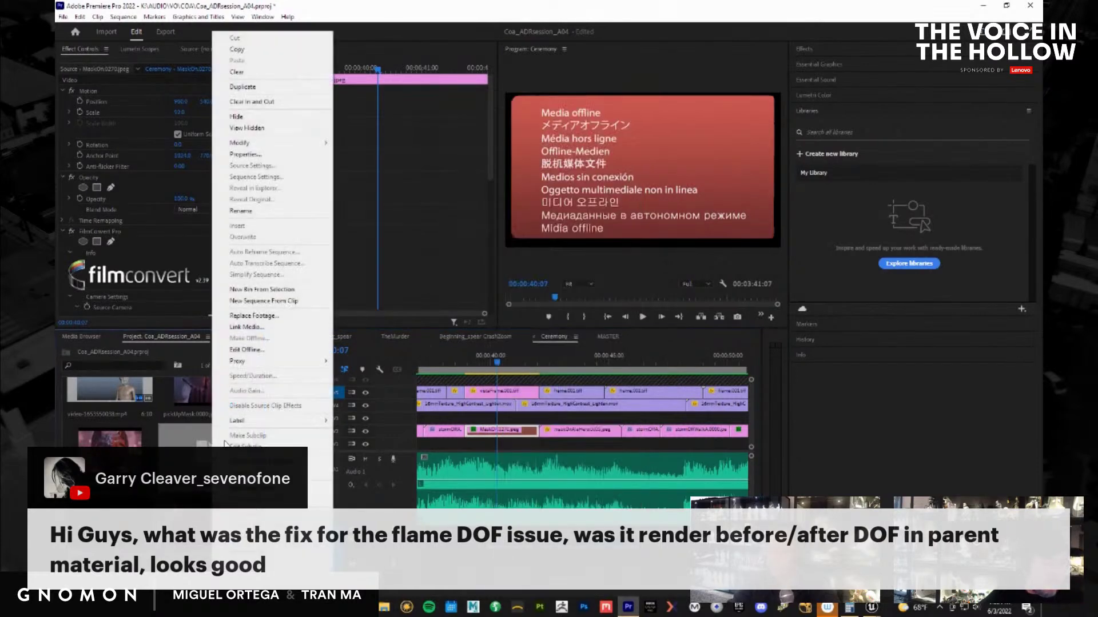
click(309, 316)
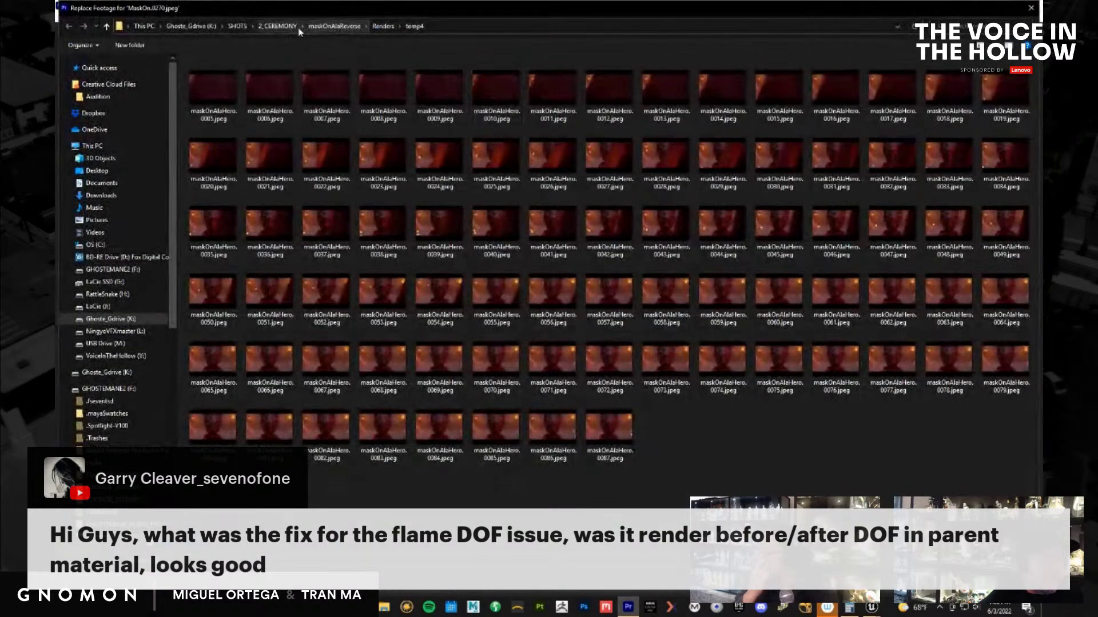
click(277, 26)
double_click(236, 216)
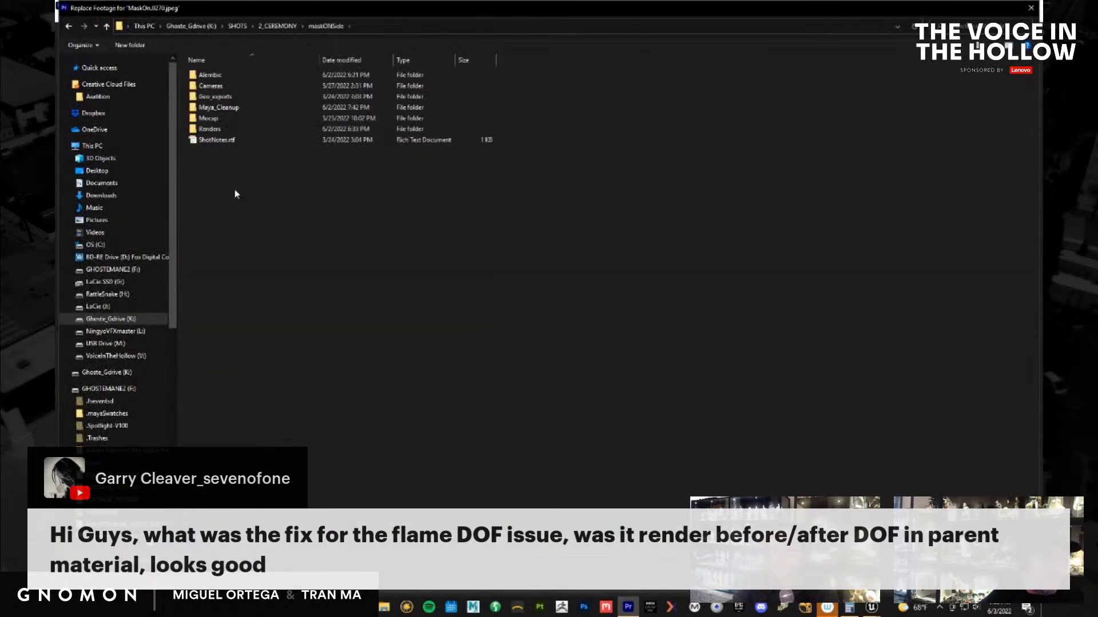
double_click(216, 129)
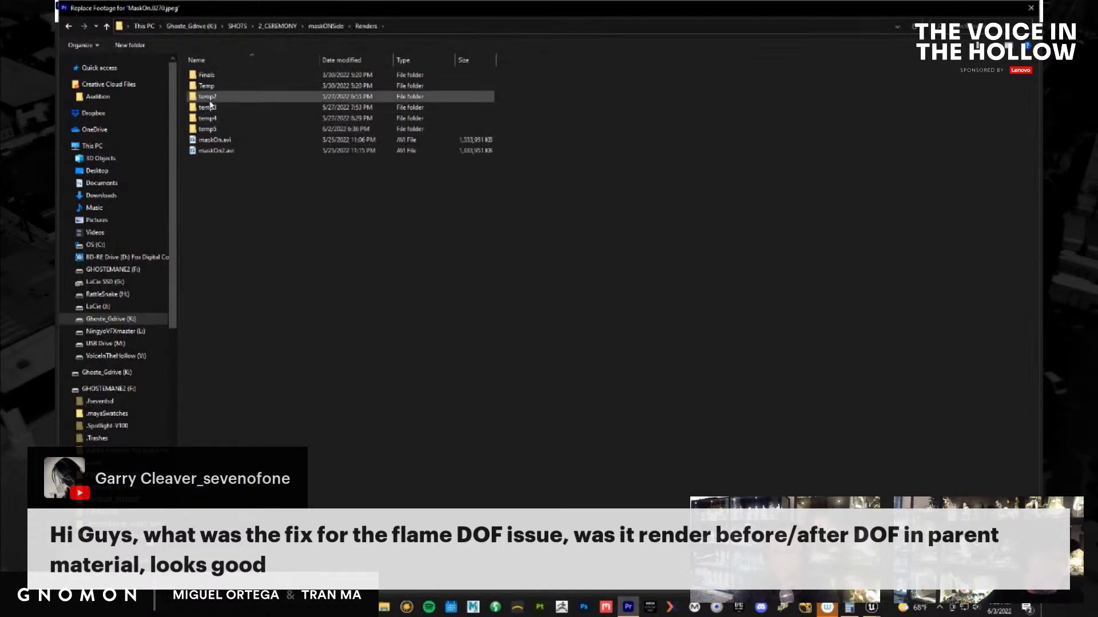
click(216, 129)
double_click(215, 127)
double_click(215, 98)
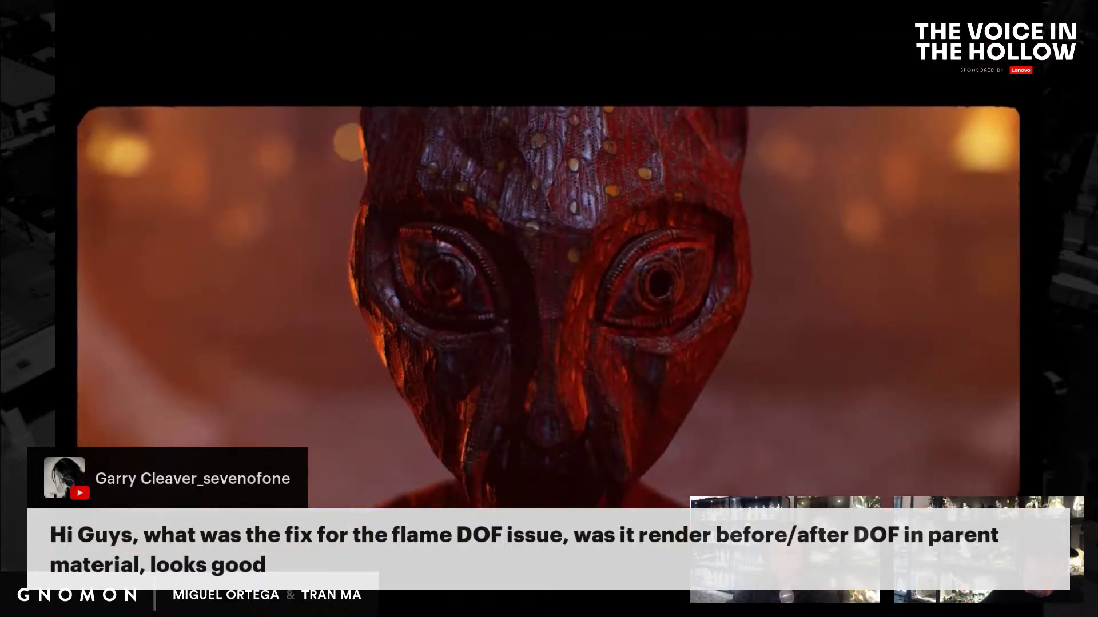
key(Escape)
Replace the frame.001.tiff overlay above the maskOnAlaHero clip with a copy of the neighbouring vistaFrame.001.tiff overlay
drag(575, 363, 589, 383)
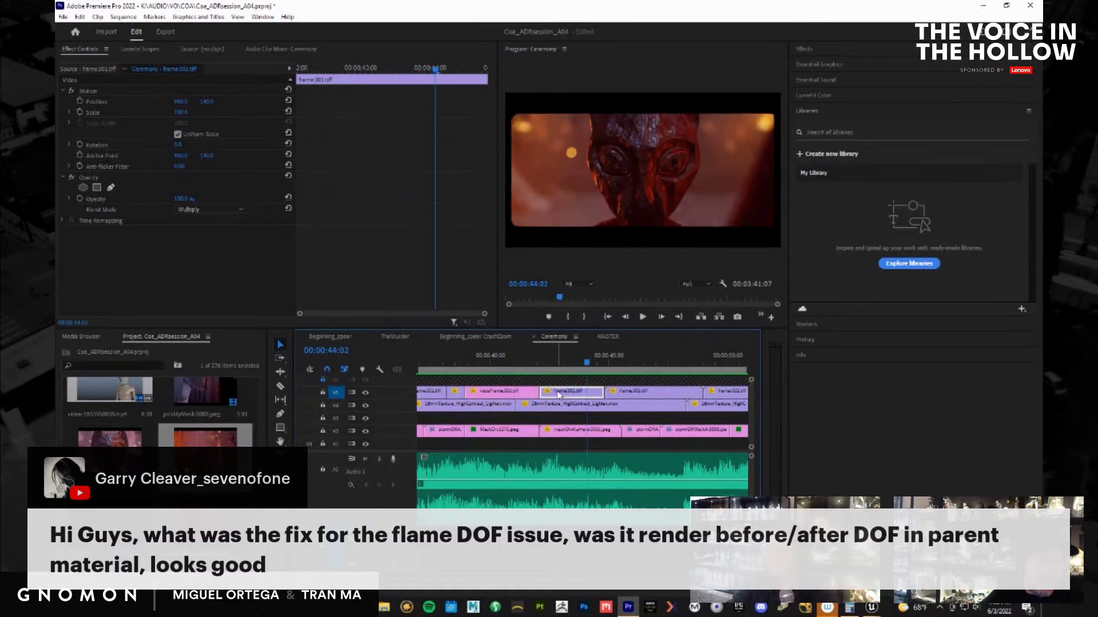
mouse_move(558, 394)
mouse_down()
mouse_move(544, 392)
mouse_move(574, 395)
mouse_up()
click(531, 394)
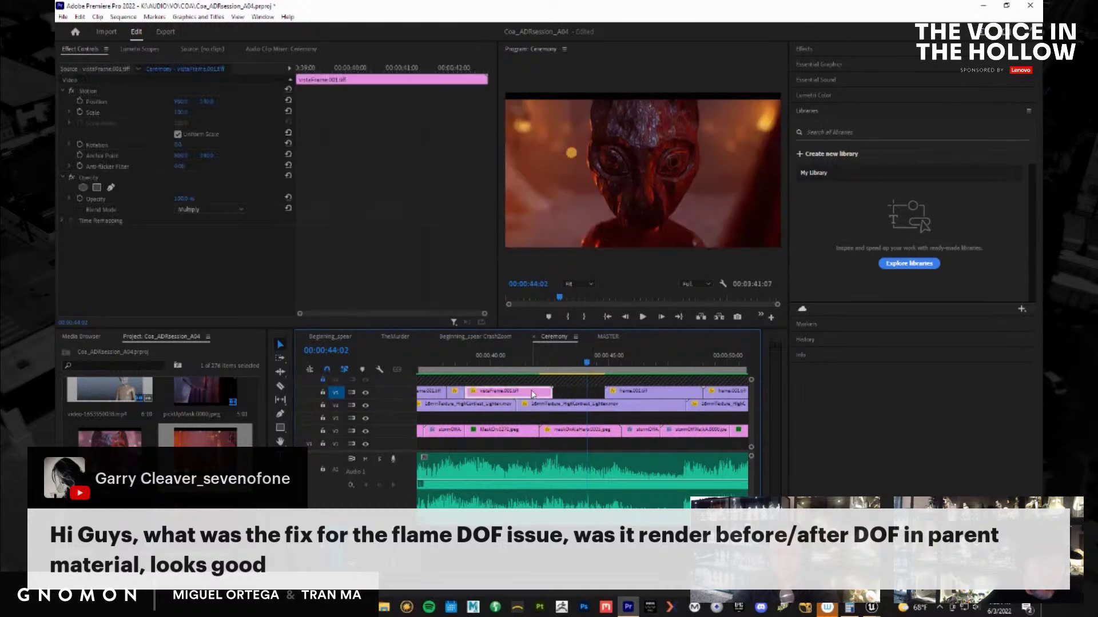
drag(535, 364, 529, 394)
drag(533, 356, 565, 375)
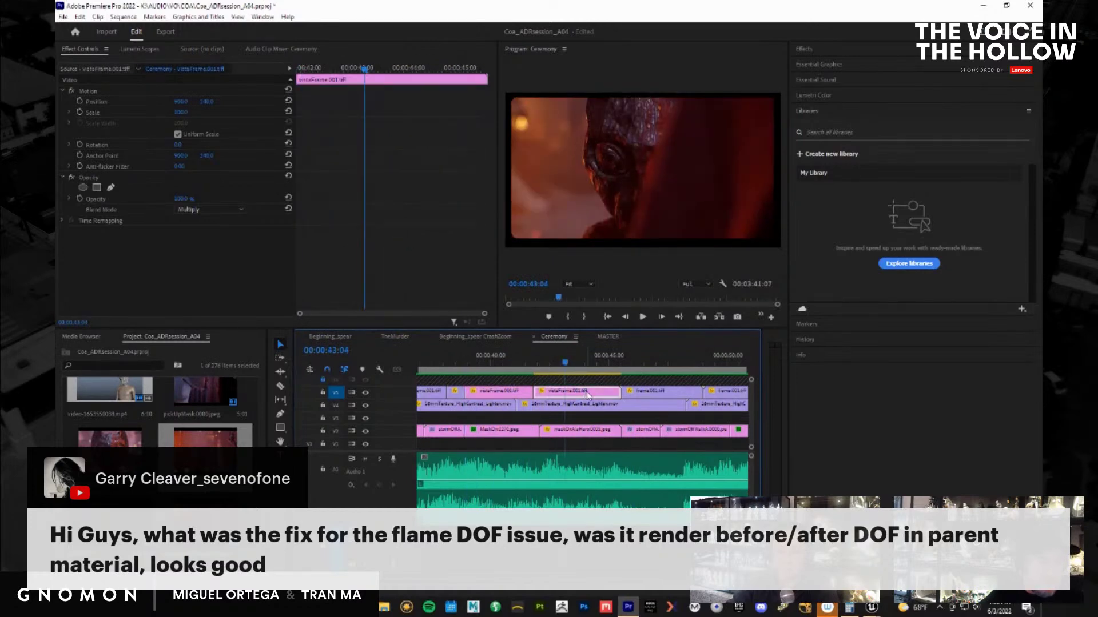
Examine the FilmConvert Pro camera and film settings on the MaskOn.0270.jpeg clip in an enlarged effect view
click(497, 436)
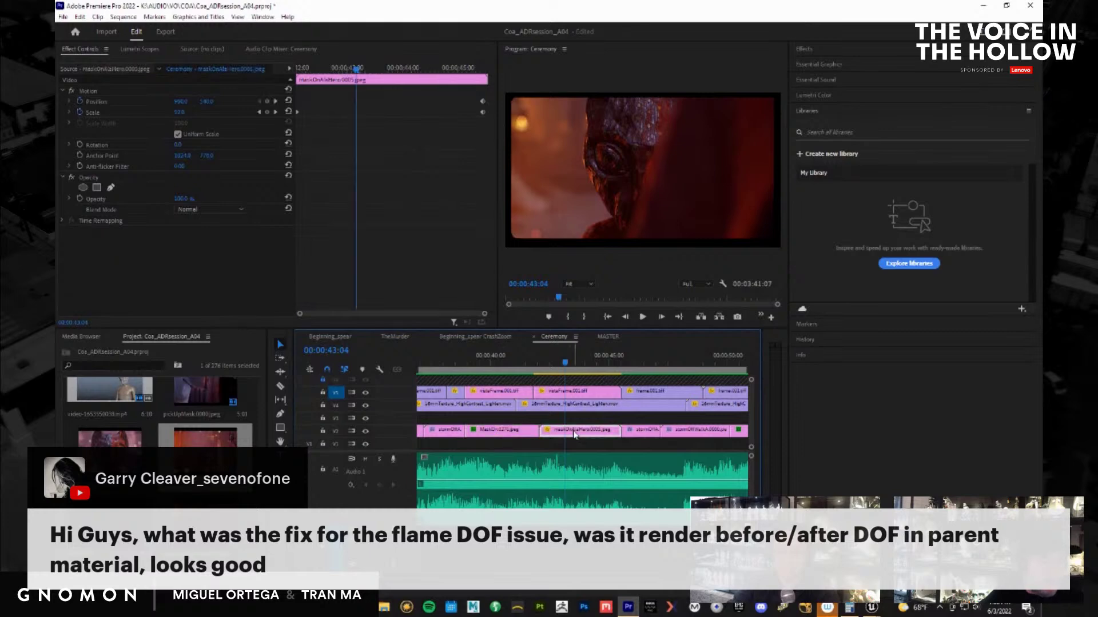
click(505, 435)
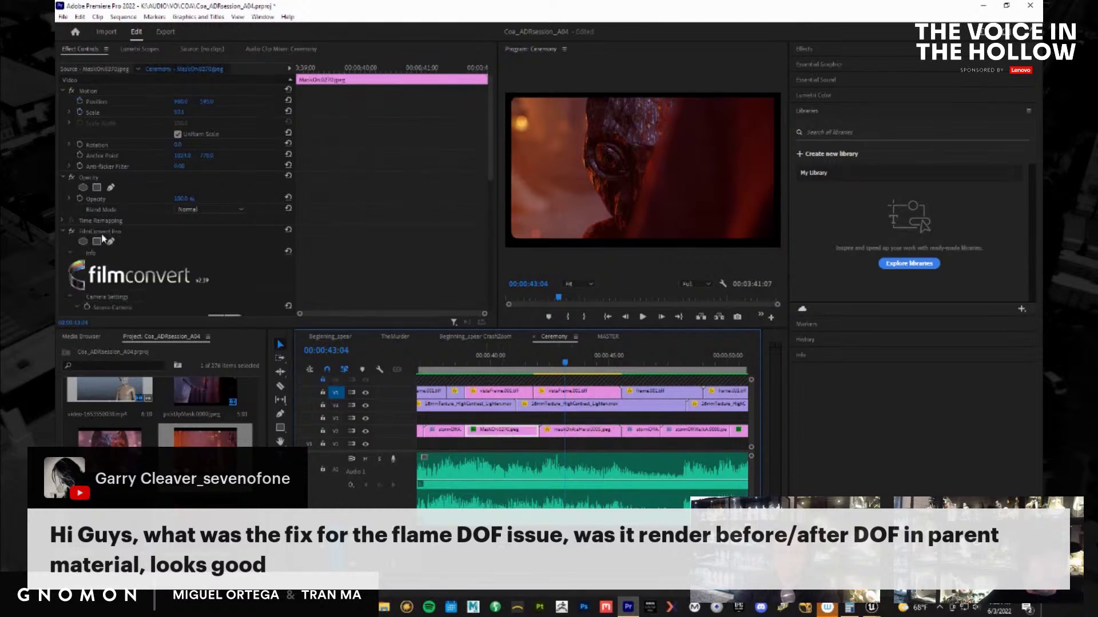
click(104, 234)
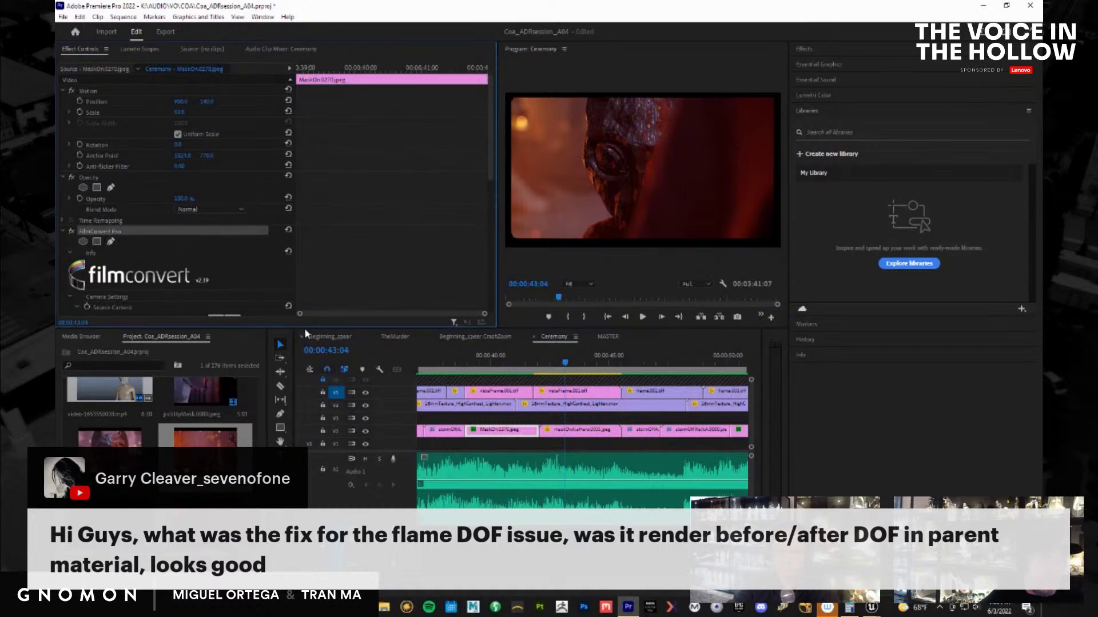
drag(311, 328, 312, 460)
scroll(217, 279, down, 1)
scroll(216, 278, down, 5)
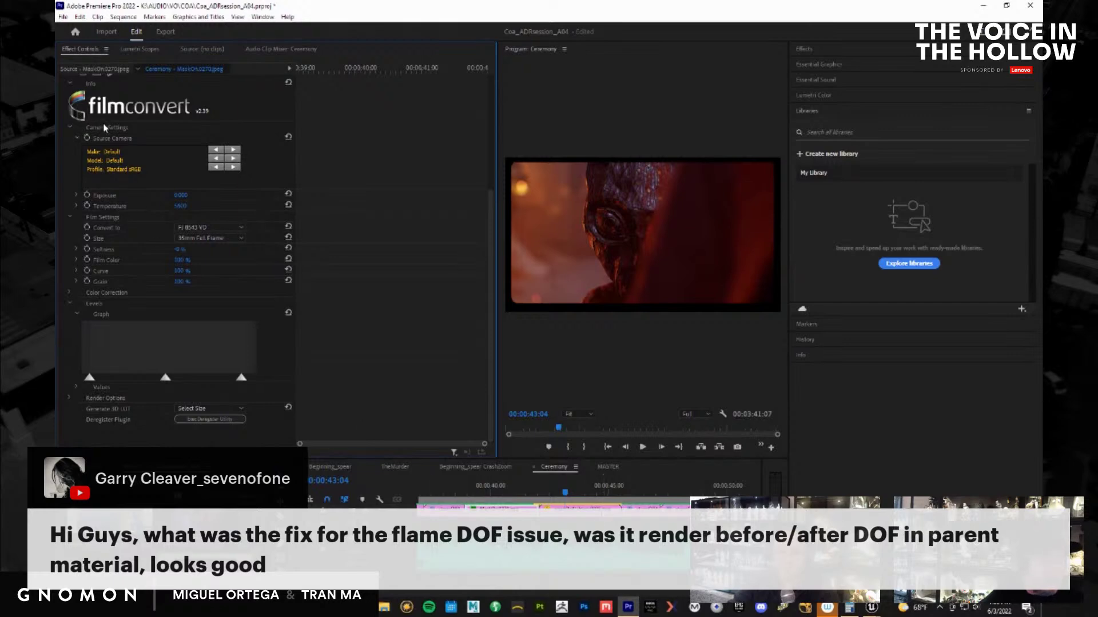
scroll(104, 131, up, 1)
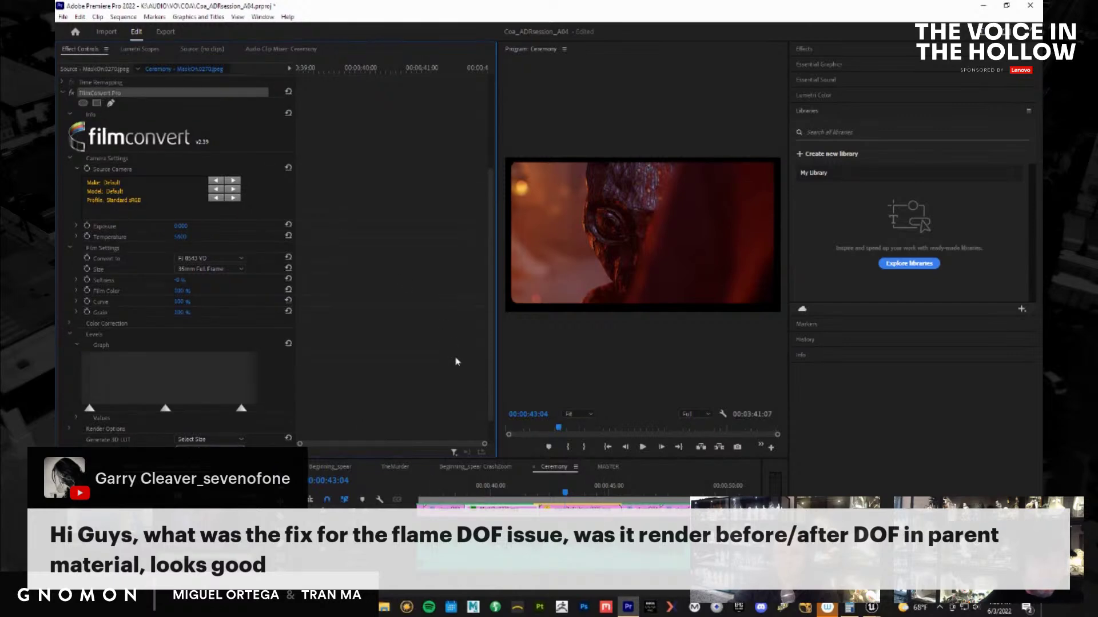
Select the maskOnAlaHero clip and shift its FilmConvert Pro temperature to a cooler value
click(599, 517)
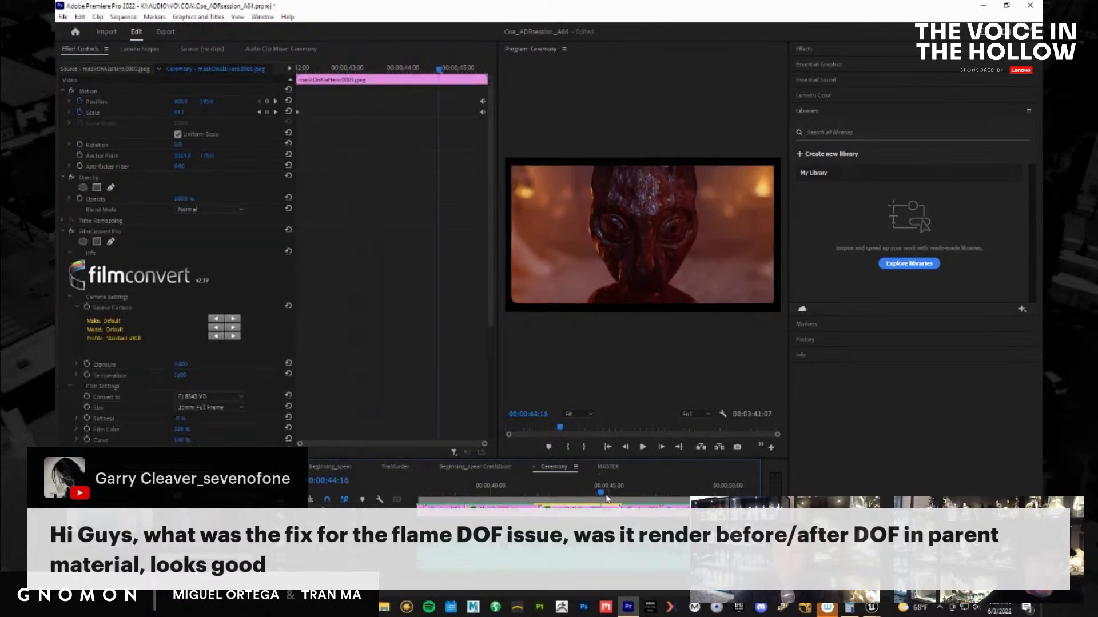
scroll(98, 298, down, 5)
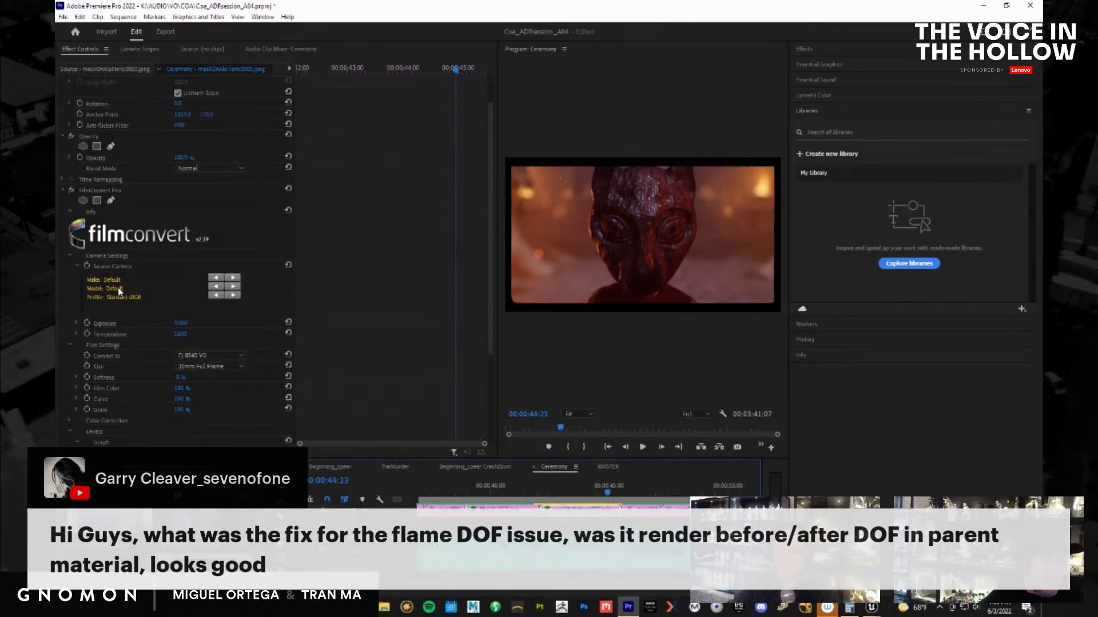
scroll(163, 168, down, 1)
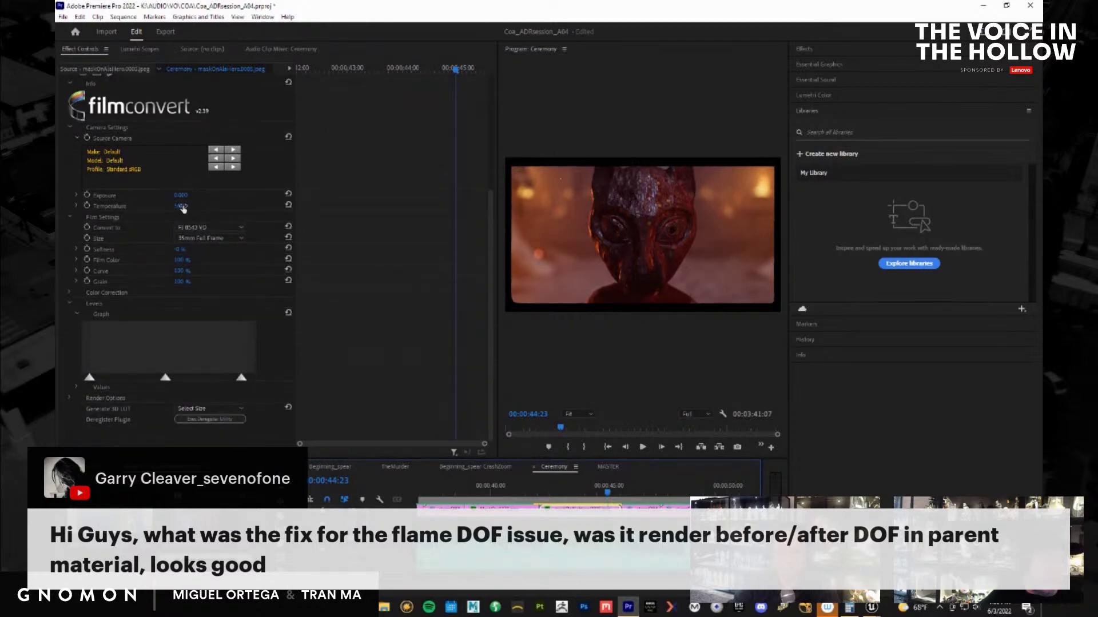
drag(181, 208, 166, 210)
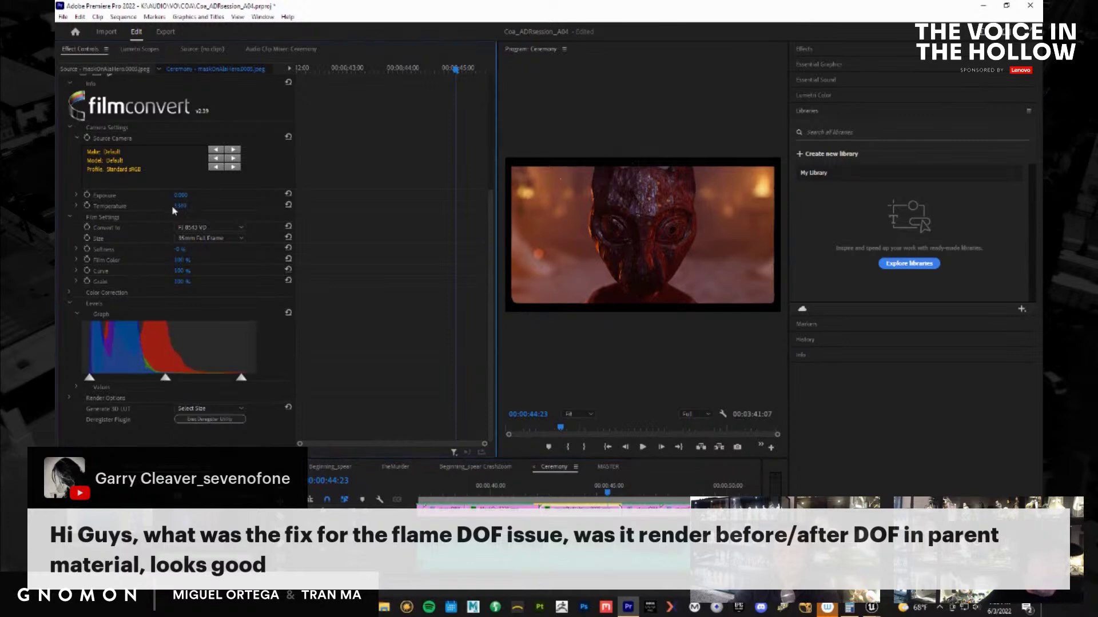
key(ctrl+z)
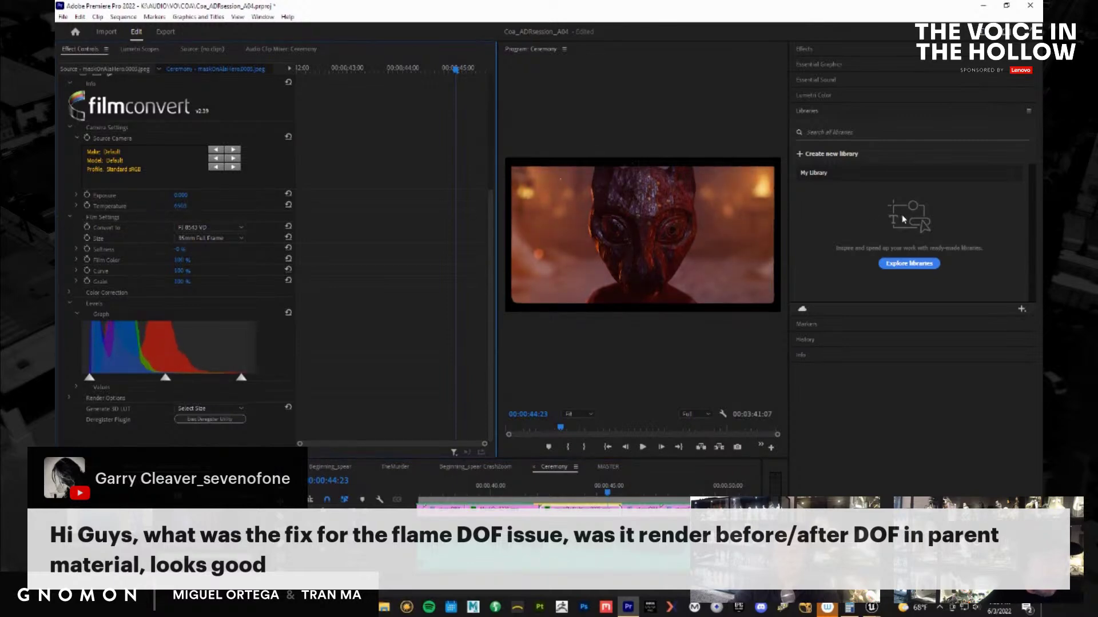
key(ctrl+shift+z)
drag(180, 206, 371, 207)
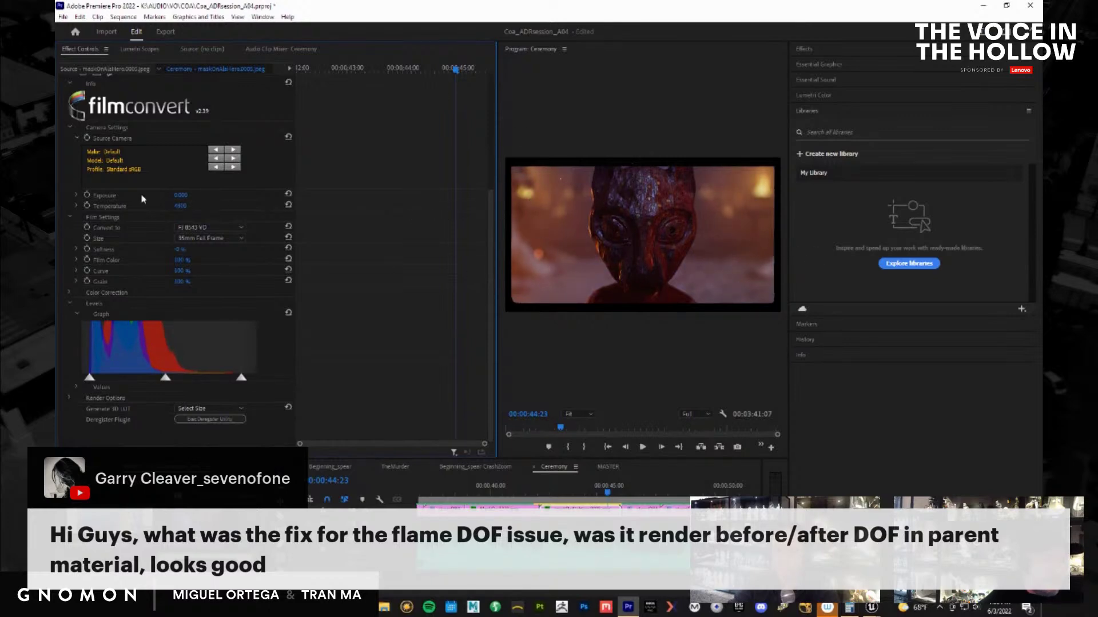
Try the KD 5213 Vis3, KD 5207 Vis3, FJ Ast 100 and Plrd 600 film stocks on the maskOnAlaHero clip
click(209, 228)
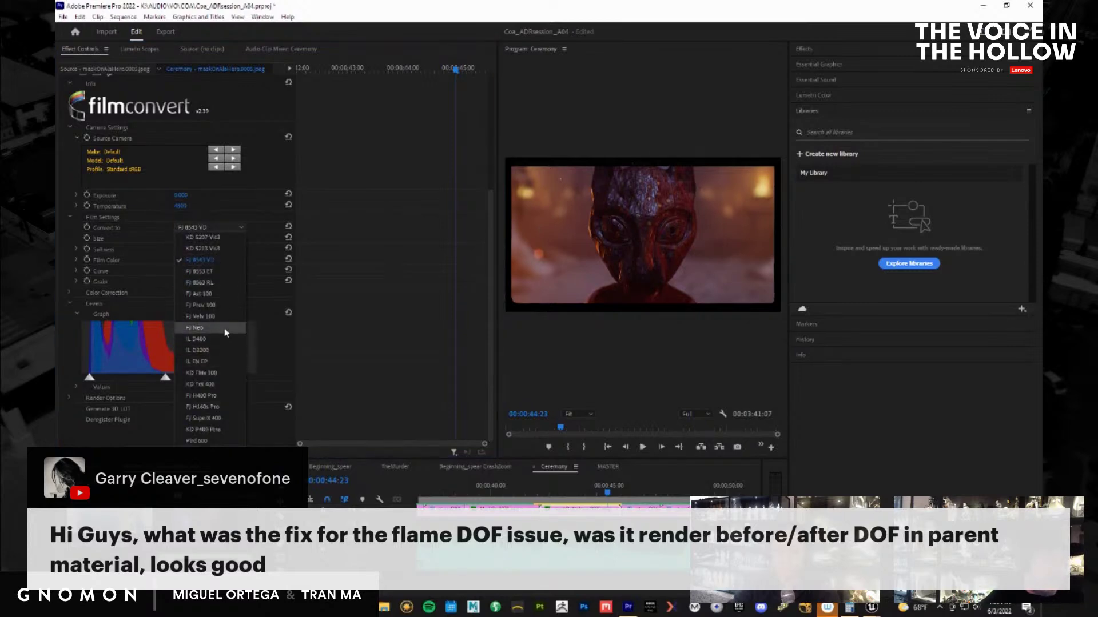
click(212, 250)
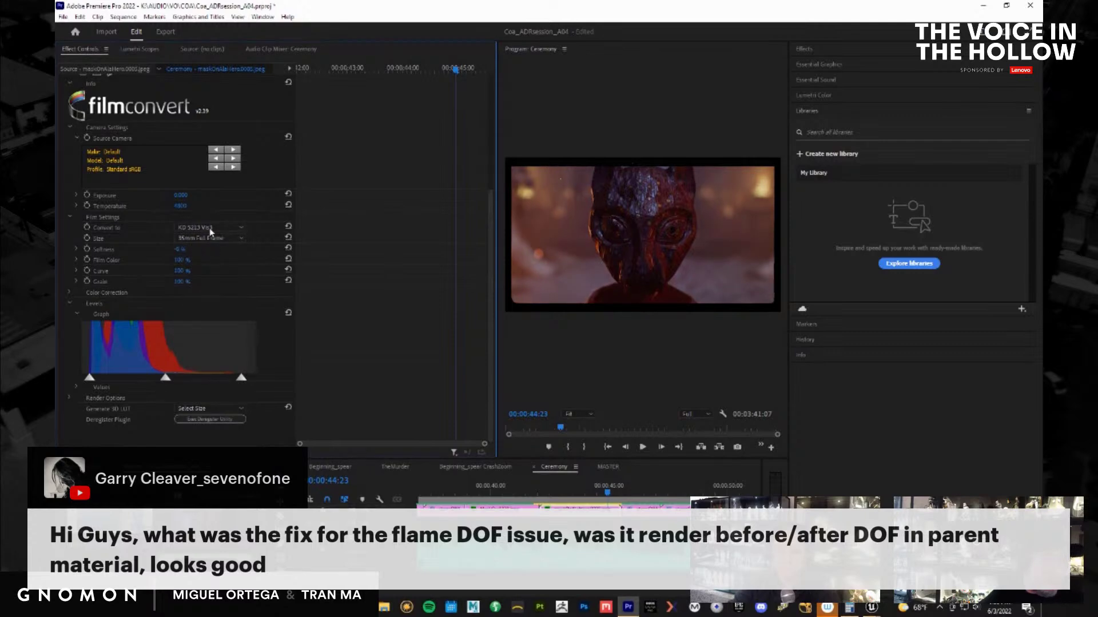
click(209, 227)
click(222, 236)
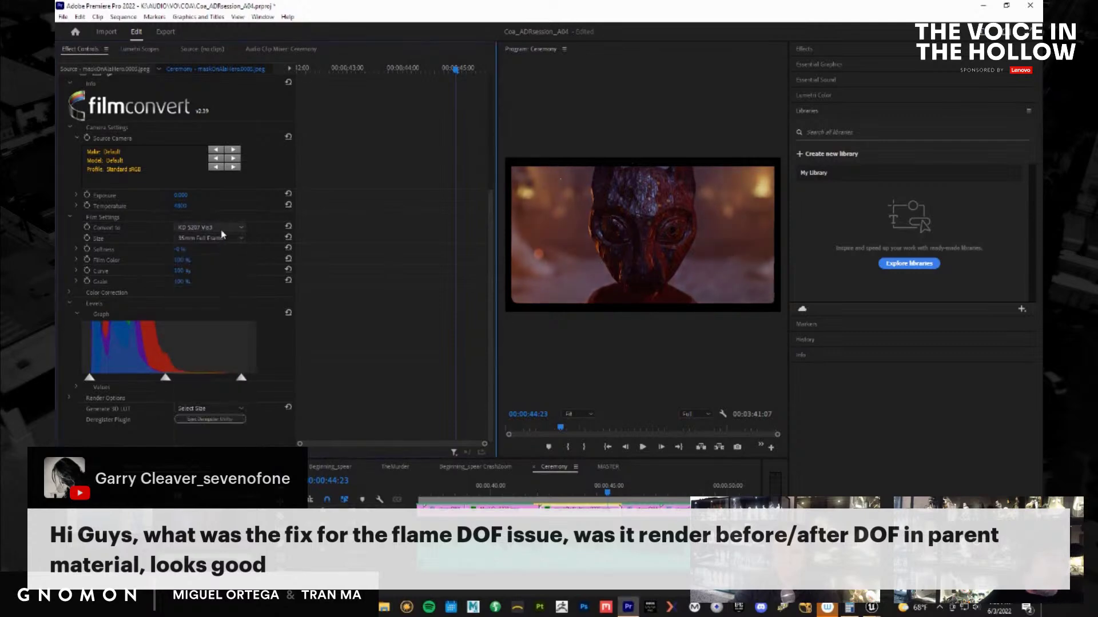
click(222, 229)
click(228, 245)
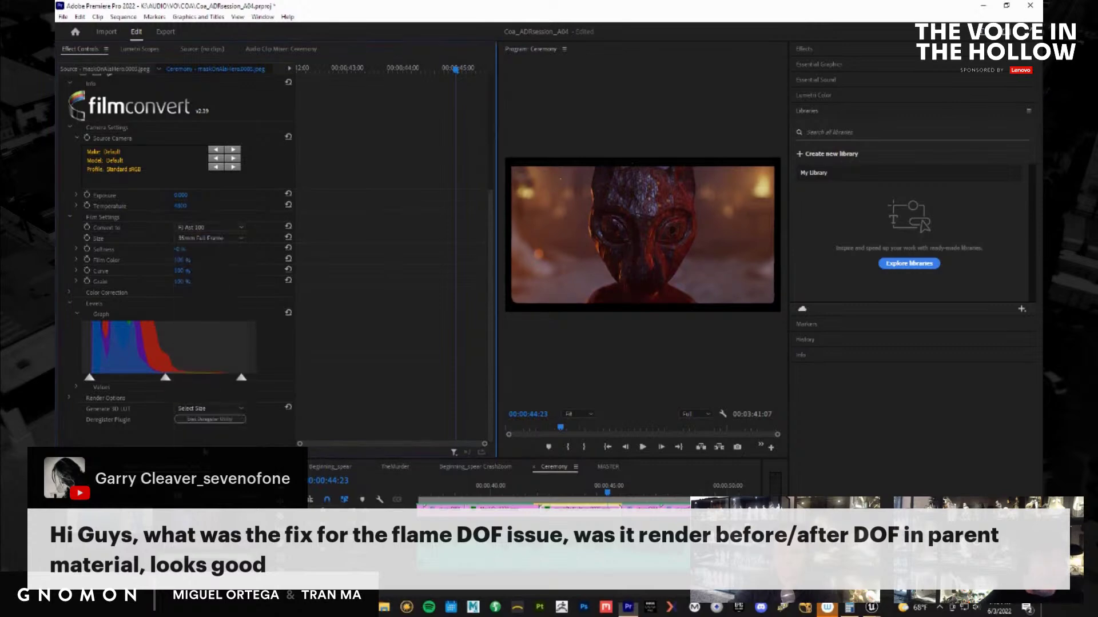
click(218, 229)
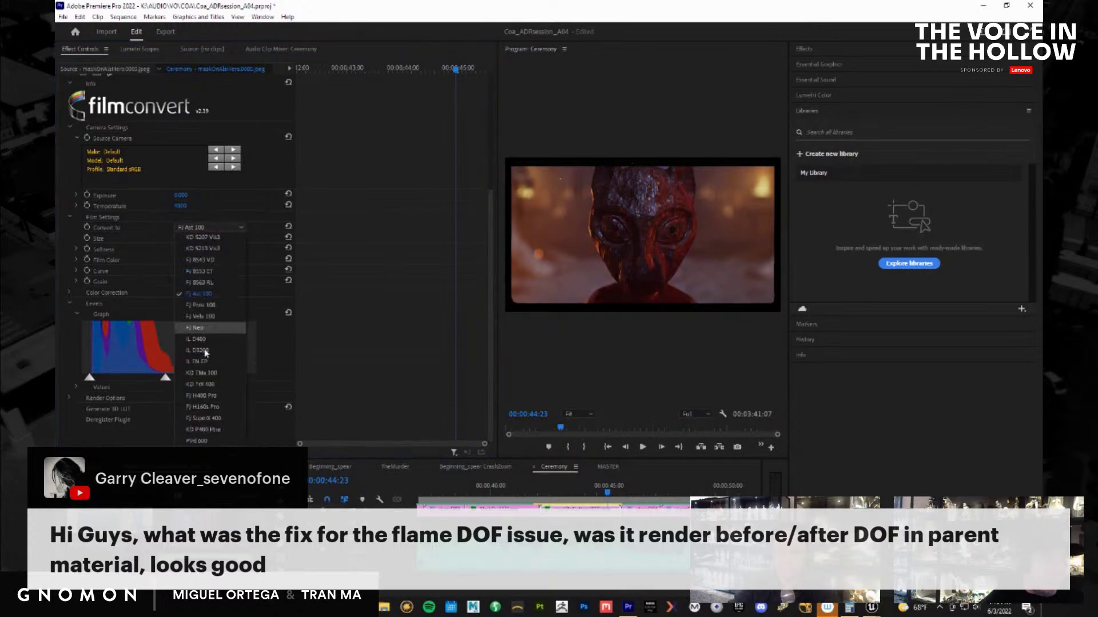
click(204, 441)
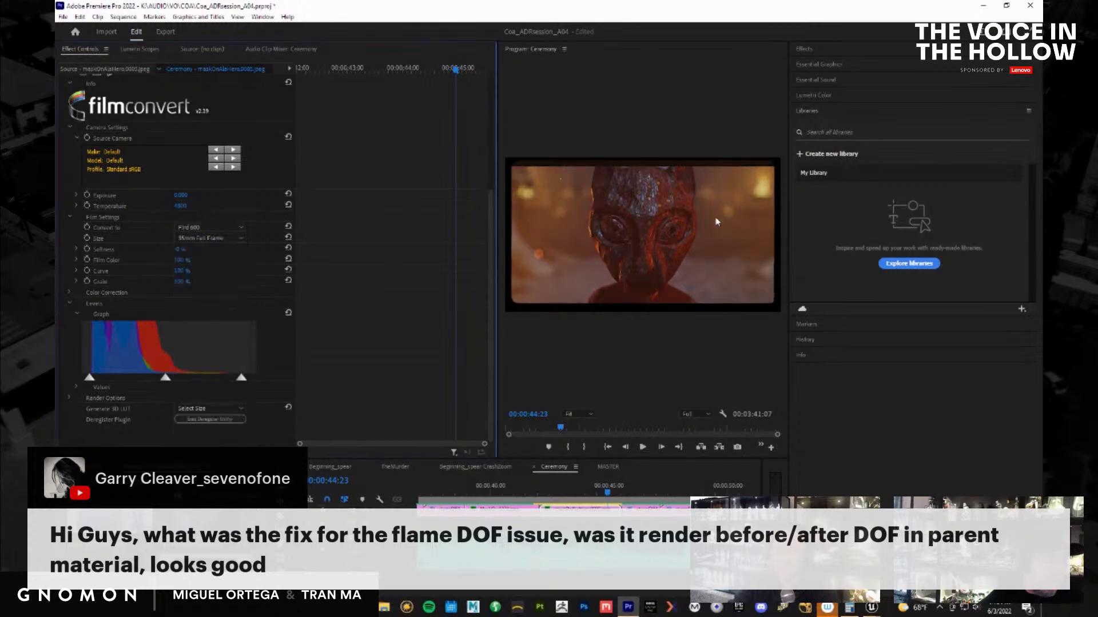
Try the KD P400 Ptra, black-and-white KD TriX 400 and FJ Prov 100 film stocks on the maskOnAlaHero clip
click(211, 228)
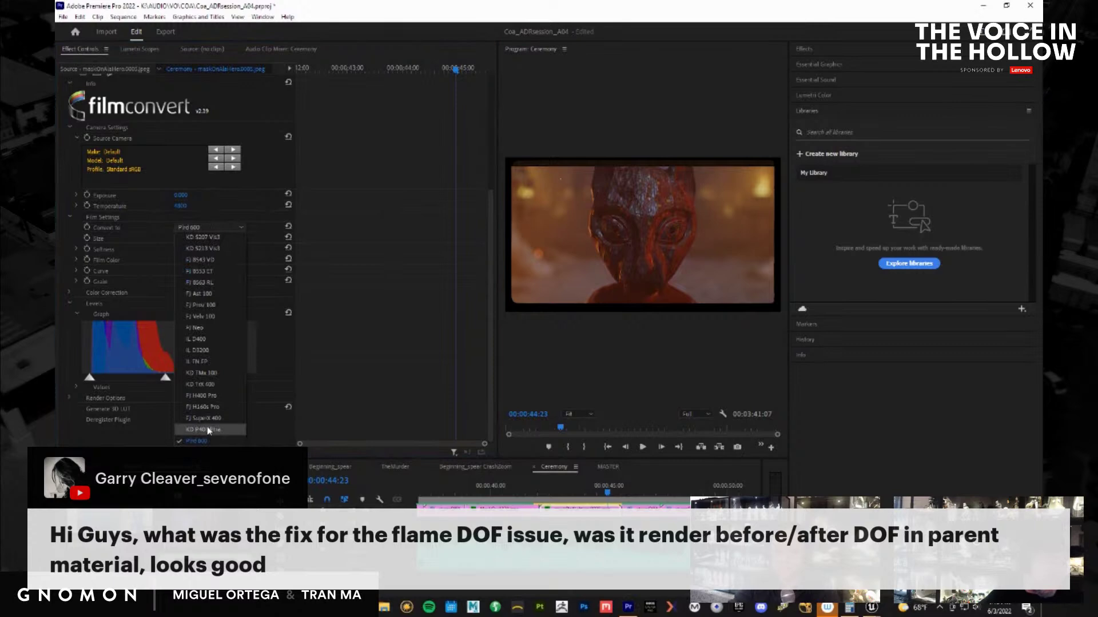
click(202, 430)
click(210, 228)
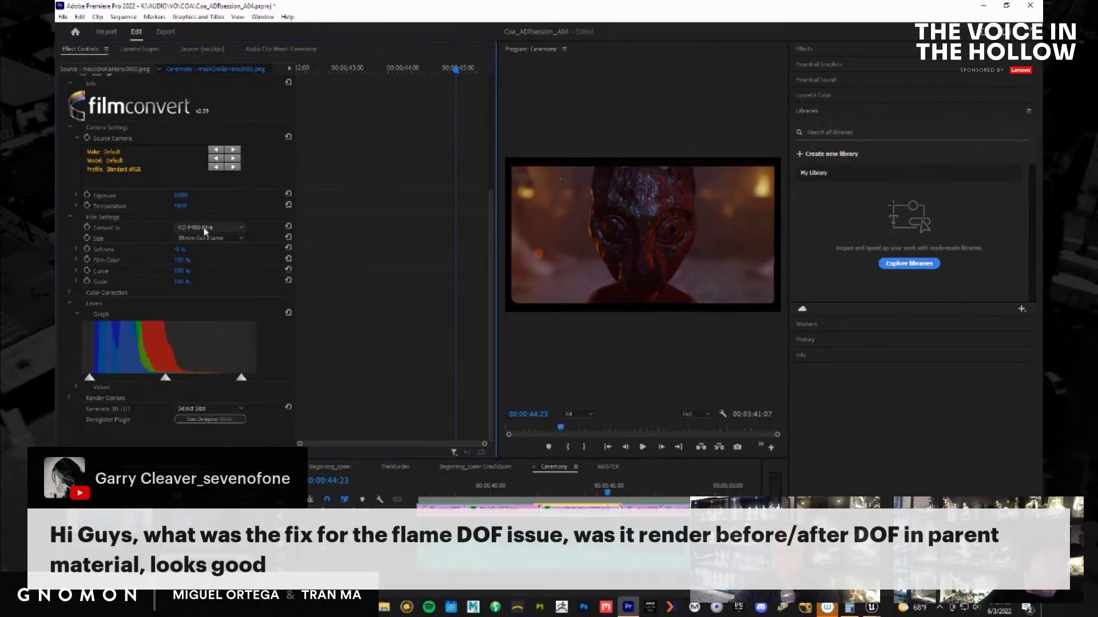
click(231, 350)
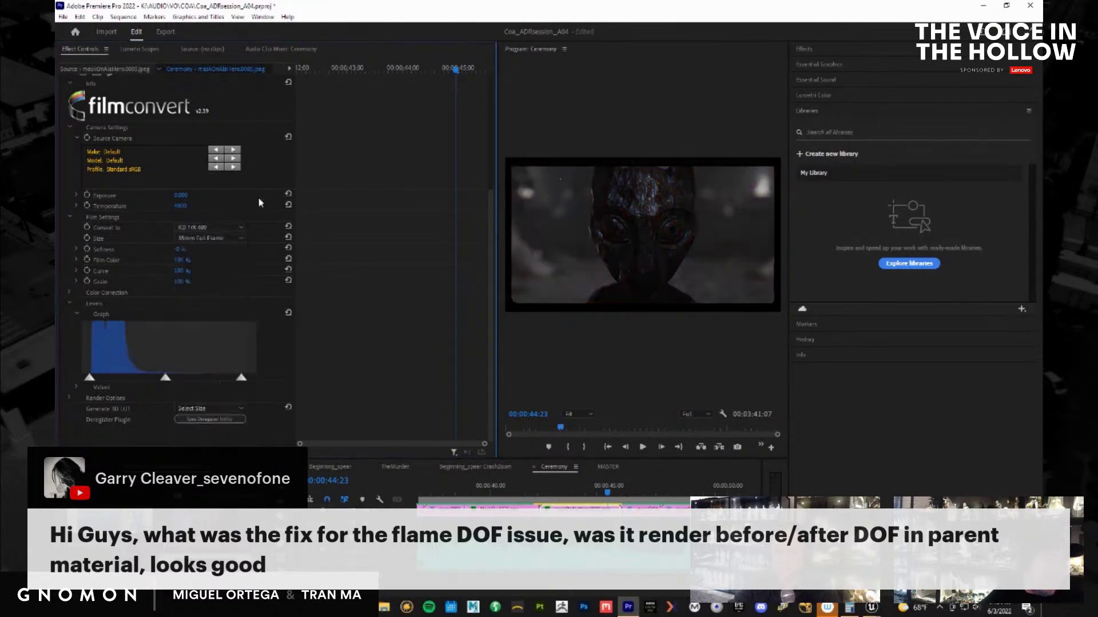
click(213, 228)
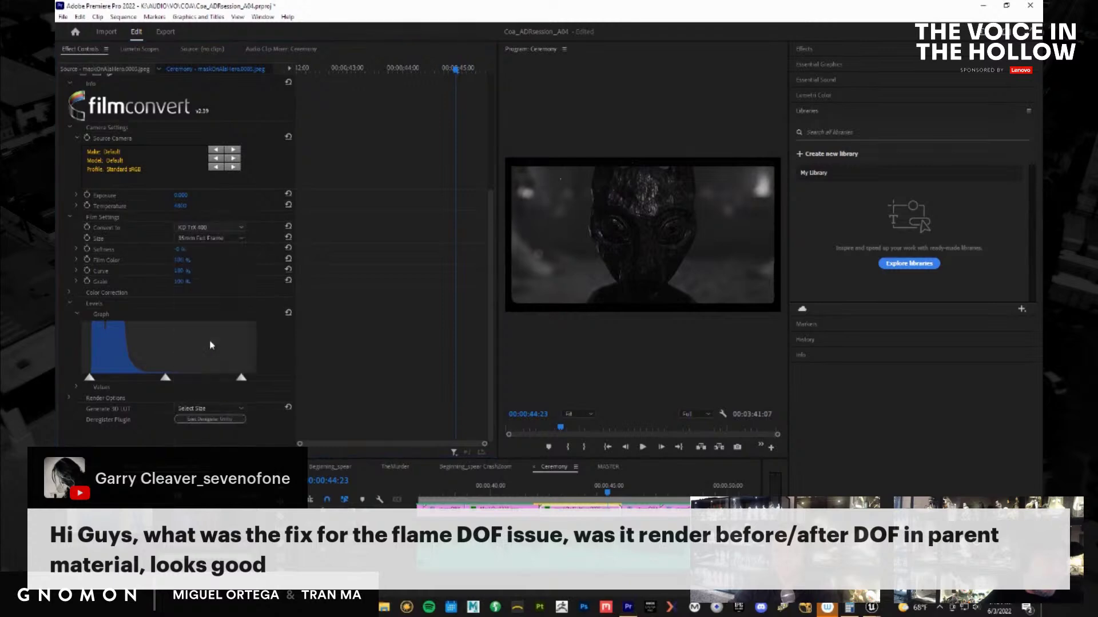
click(210, 341)
click(234, 226)
click(217, 306)
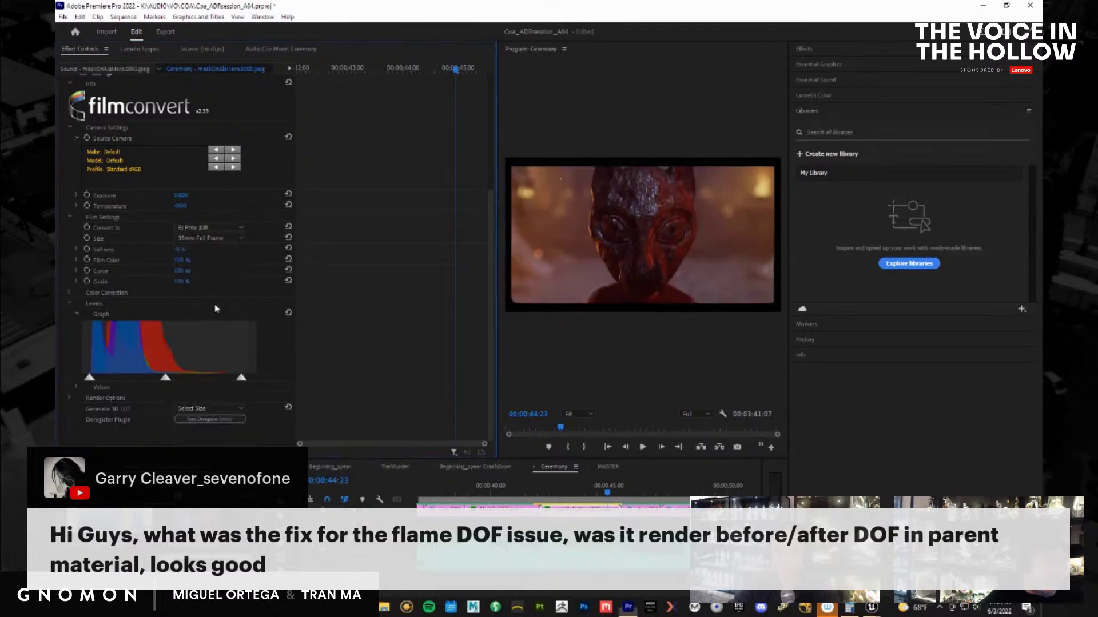
Compare the FJ Velv 100 and FJ Prov 100 film stocks, finishing on FJ Ast 100
click(231, 229)
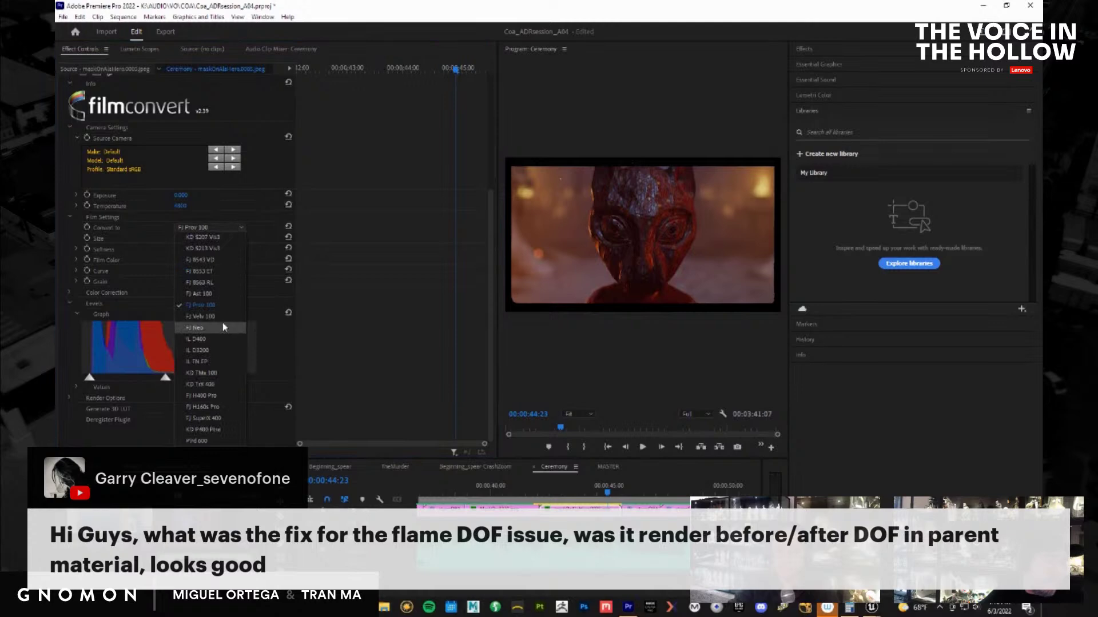
click(223, 320)
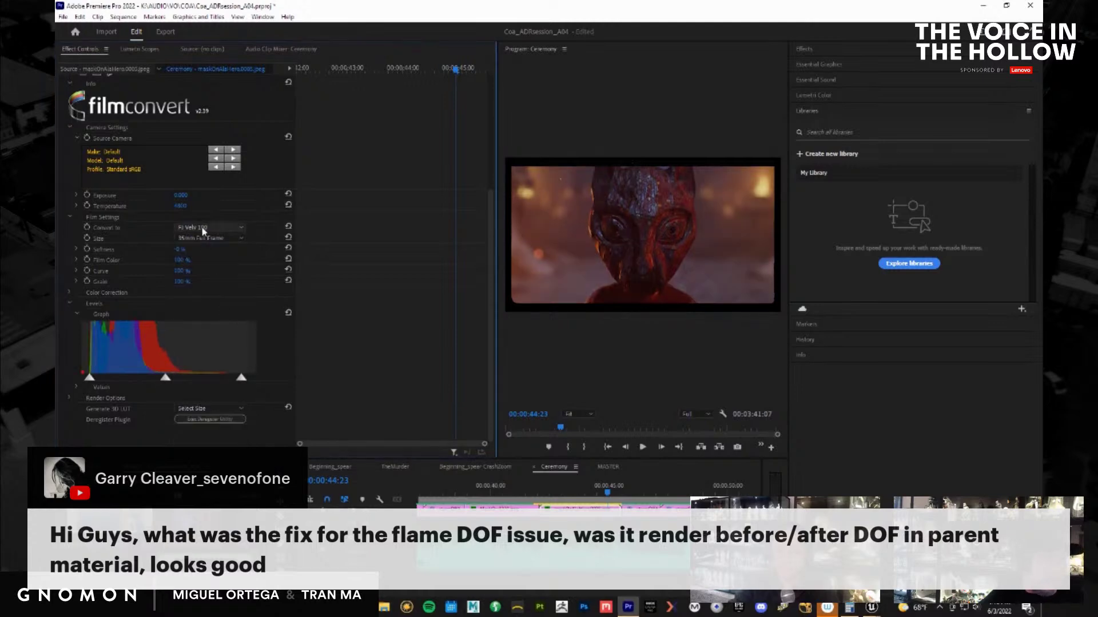
click(209, 229)
click(211, 303)
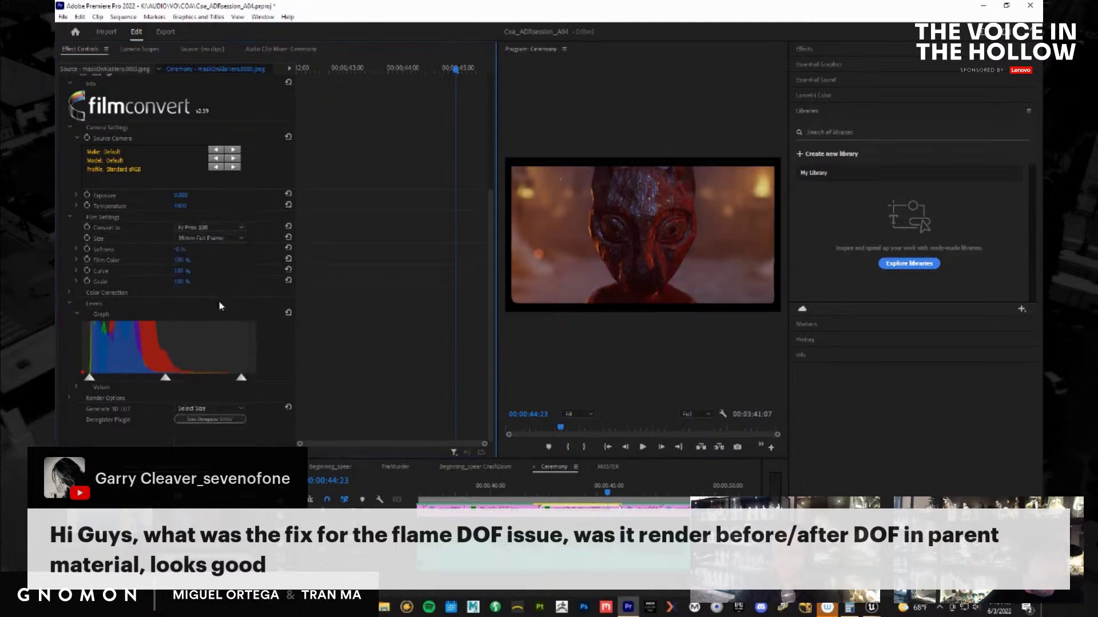
click(209, 228)
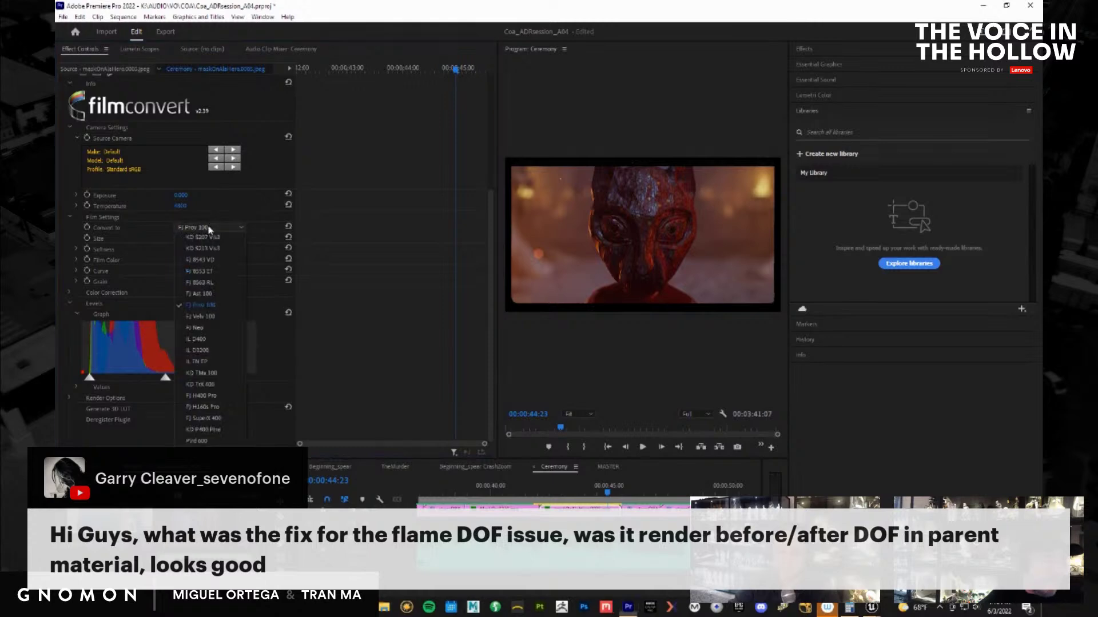
click(208, 293)
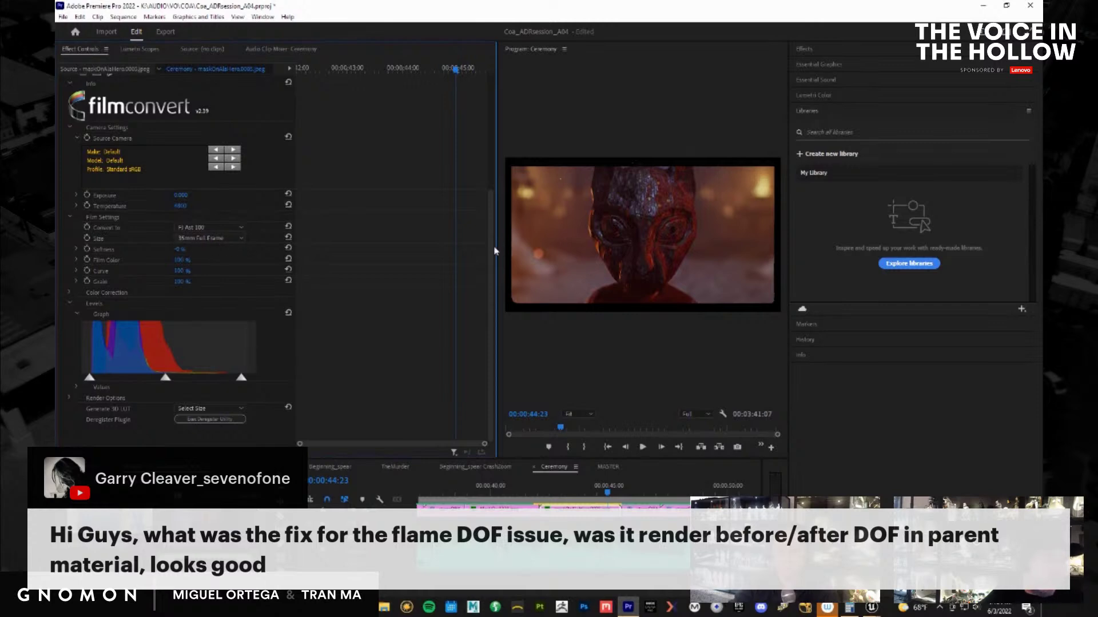
Enlarge the program preview and compare the 16mm, Super 8 and Super 35 film sizes on the maskOnAlaHero clip
drag(496, 245, 234, 264)
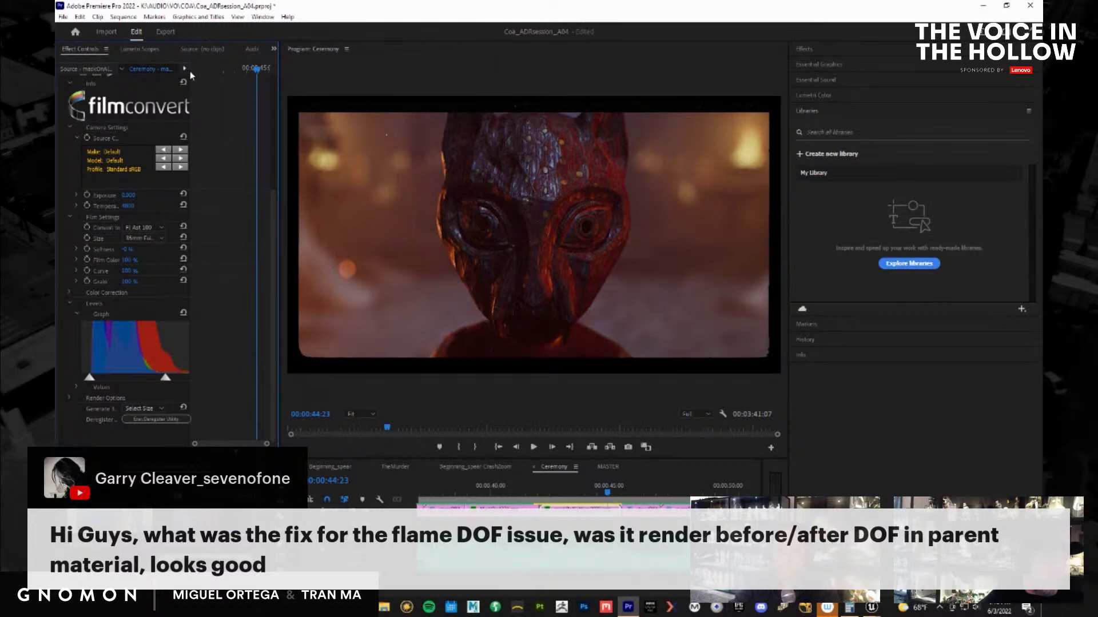
click(142, 239)
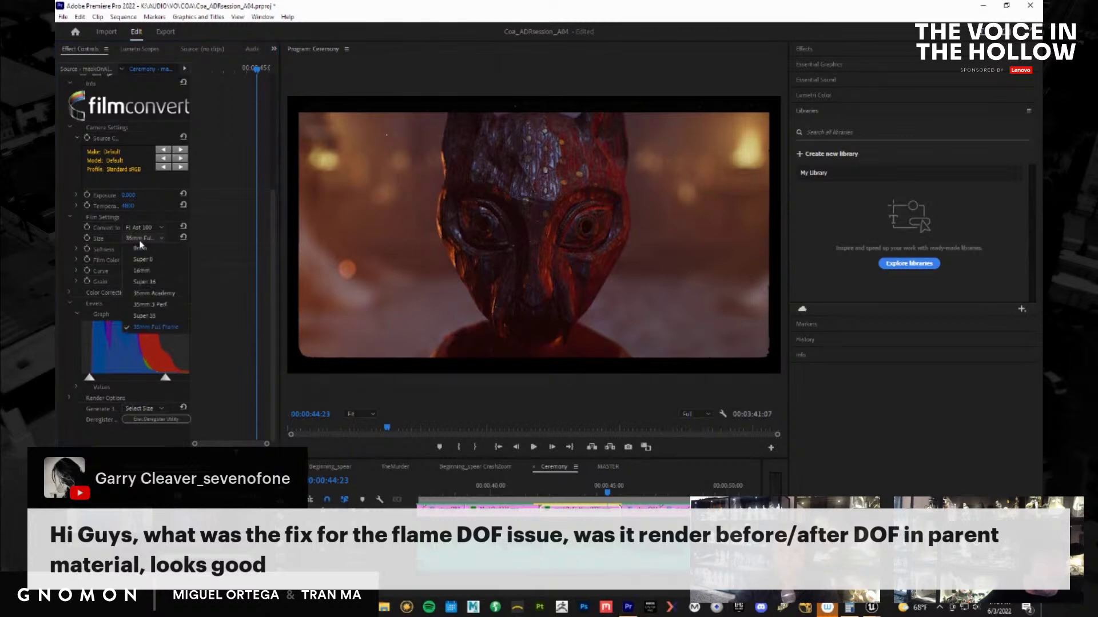
click(154, 276)
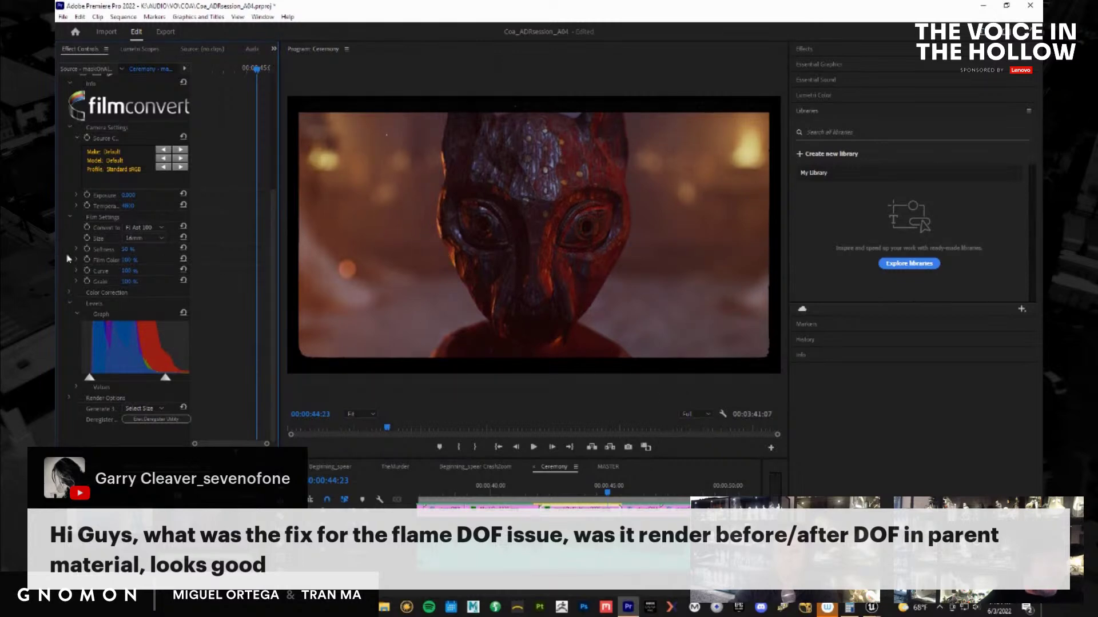
click(139, 239)
click(153, 288)
click(138, 239)
click(144, 259)
click(147, 239)
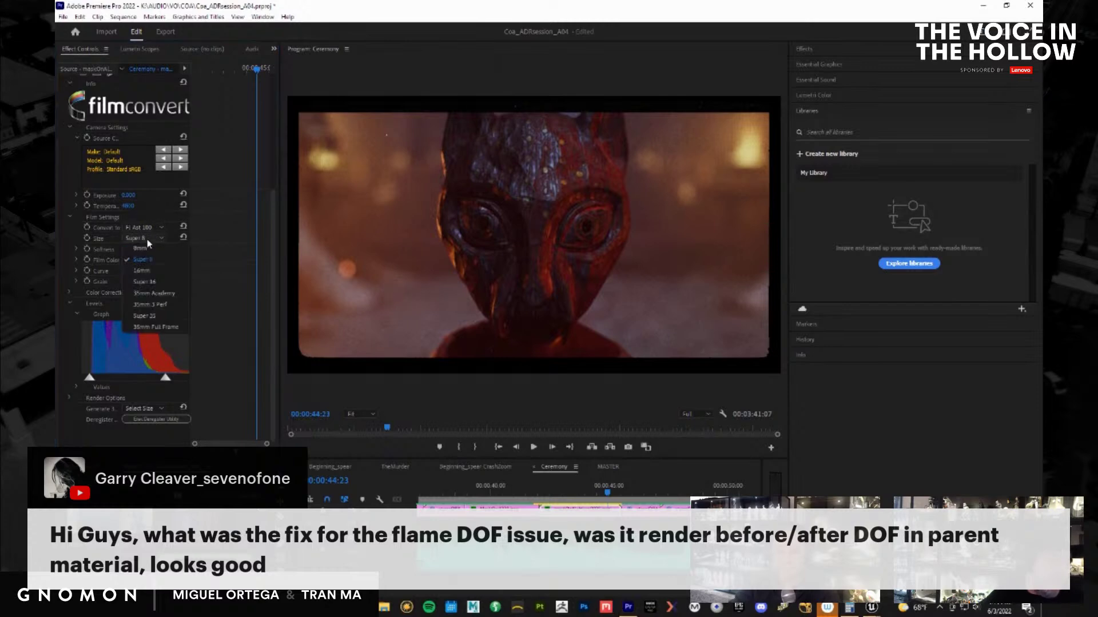
click(146, 316)
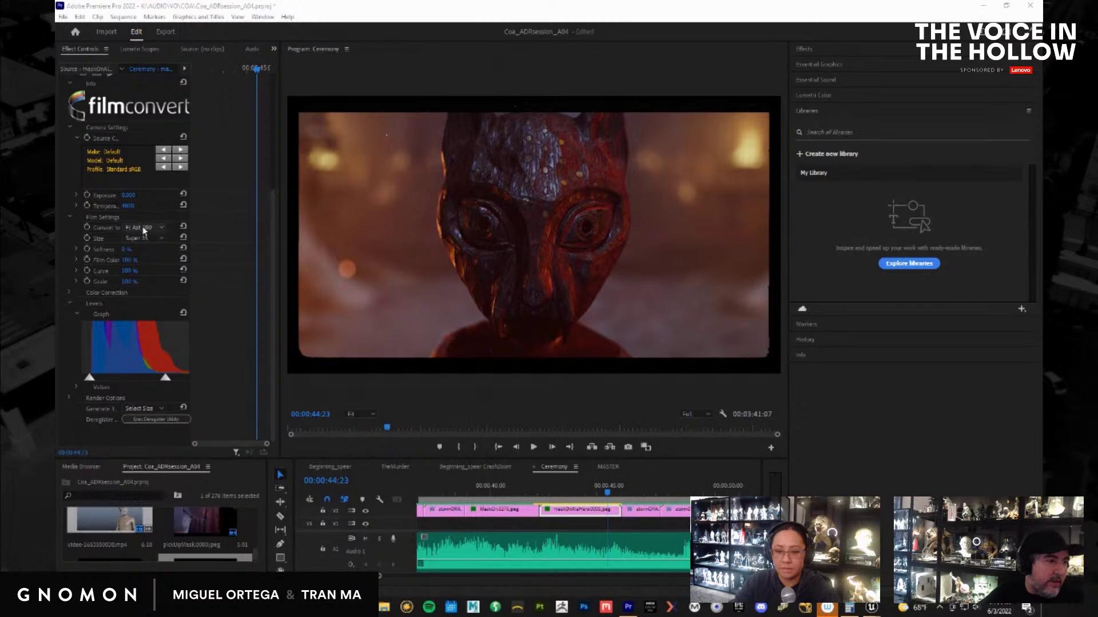
Step through the FJ 8543 VD and FJ 8553 ET film stocks and settle on FJ 8563 RL
scroll(142, 226, up, 1)
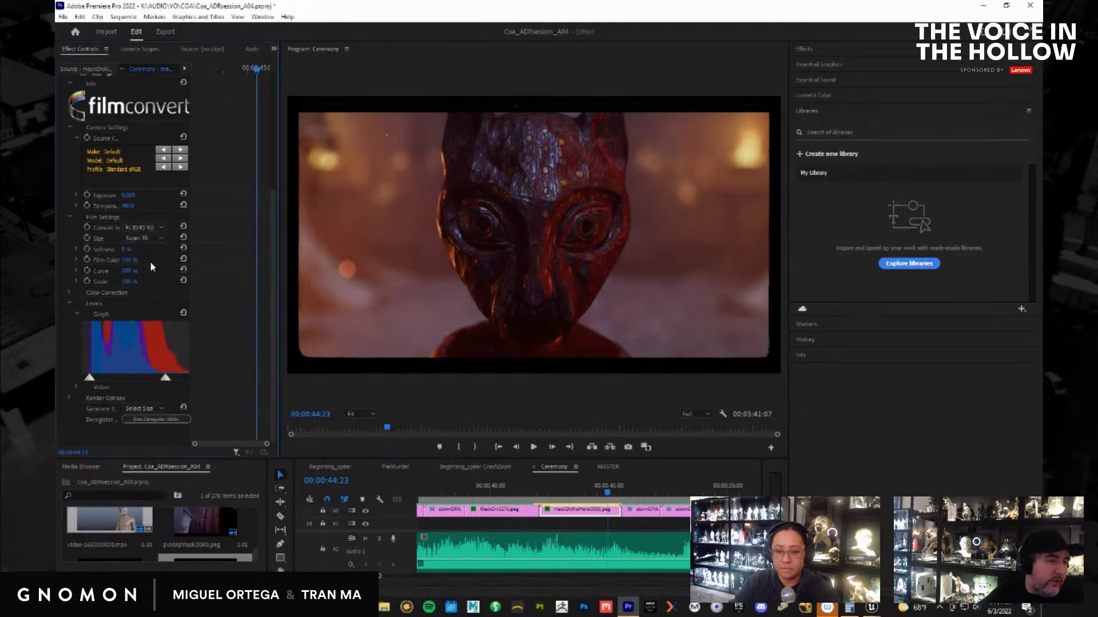
click(143, 228)
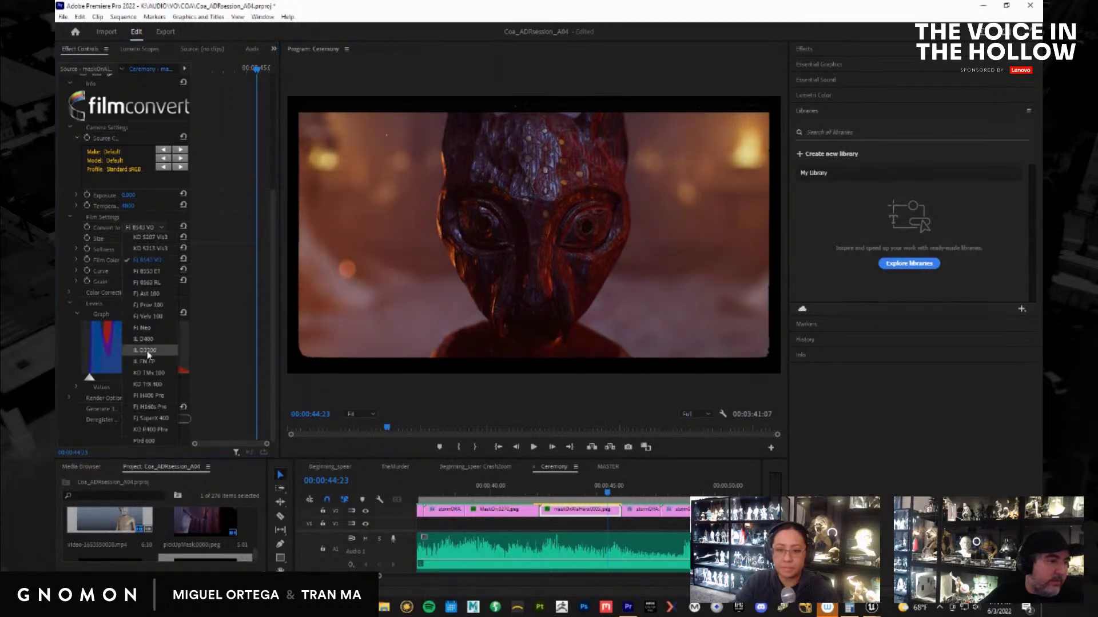
click(147, 272)
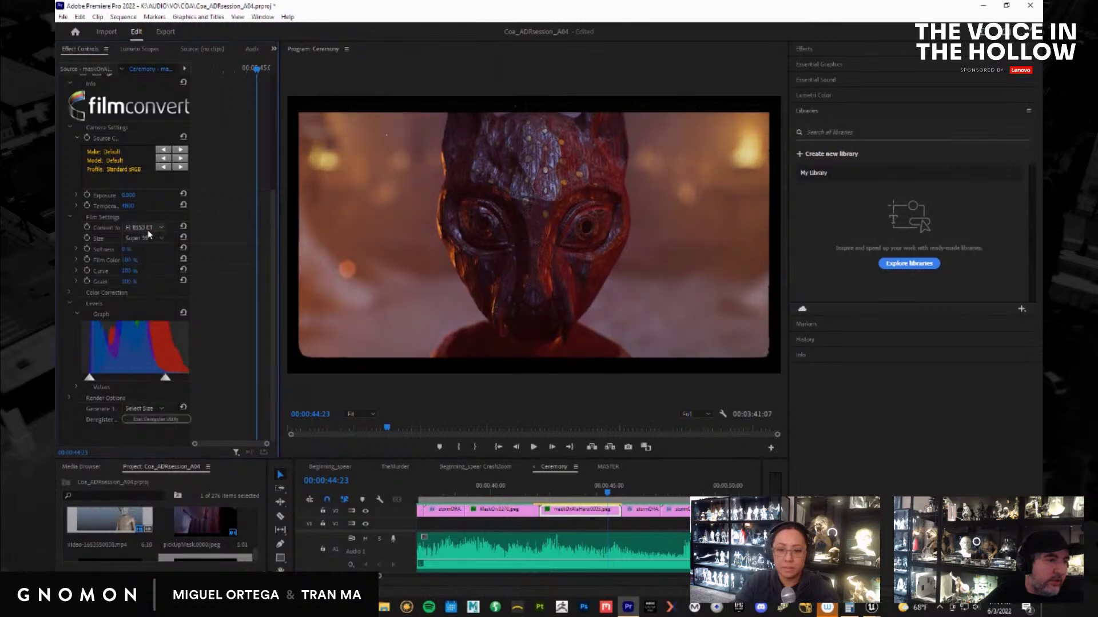
scroll(148, 232, down, 2)
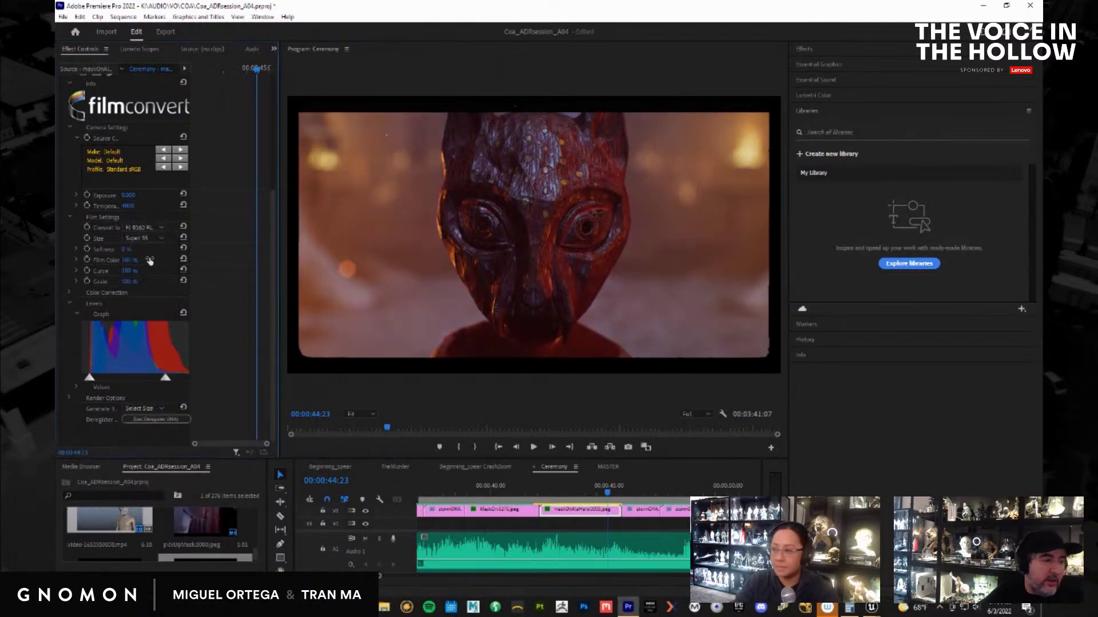
Try the Super 8 and Super 16 film sizes, and set the size to 35mm Academy
click(152, 238)
click(147, 261)
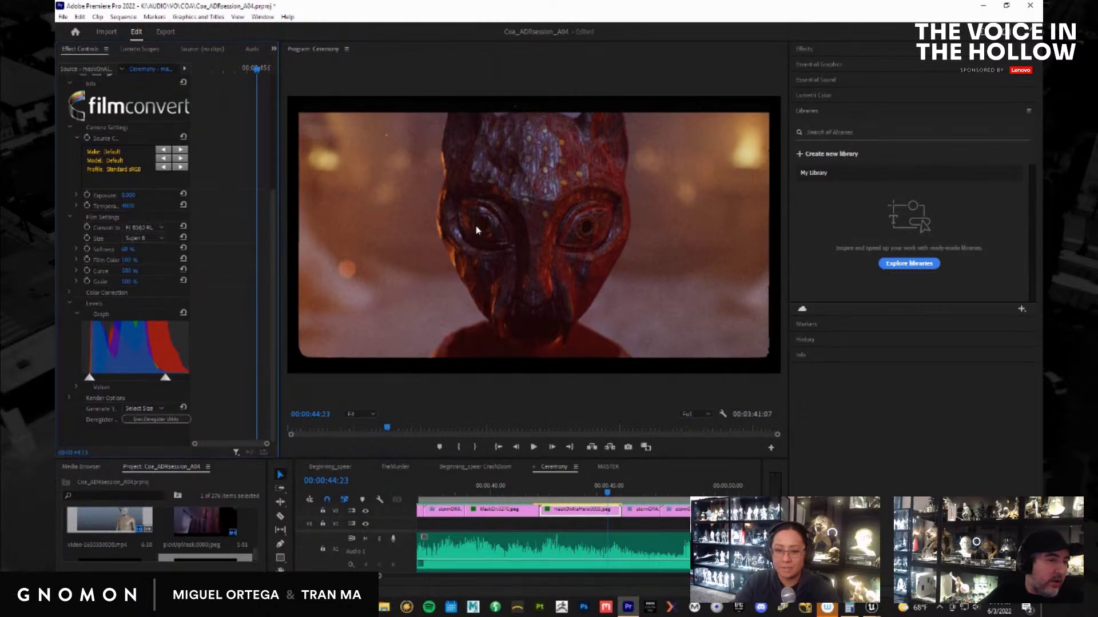
click(135, 239)
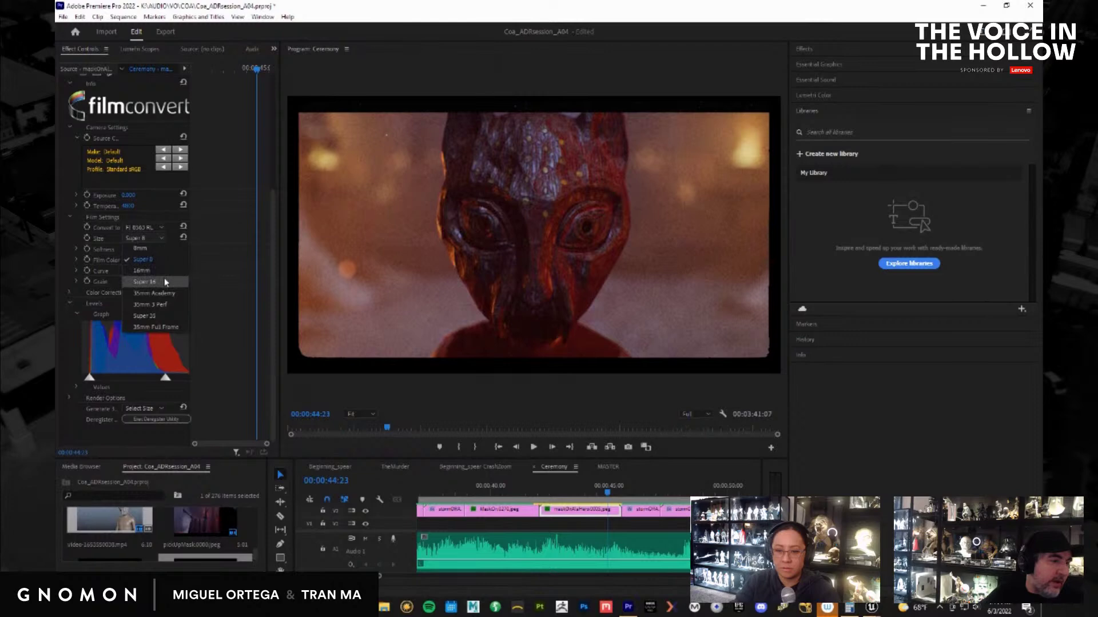
click(164, 282)
click(139, 240)
click(150, 294)
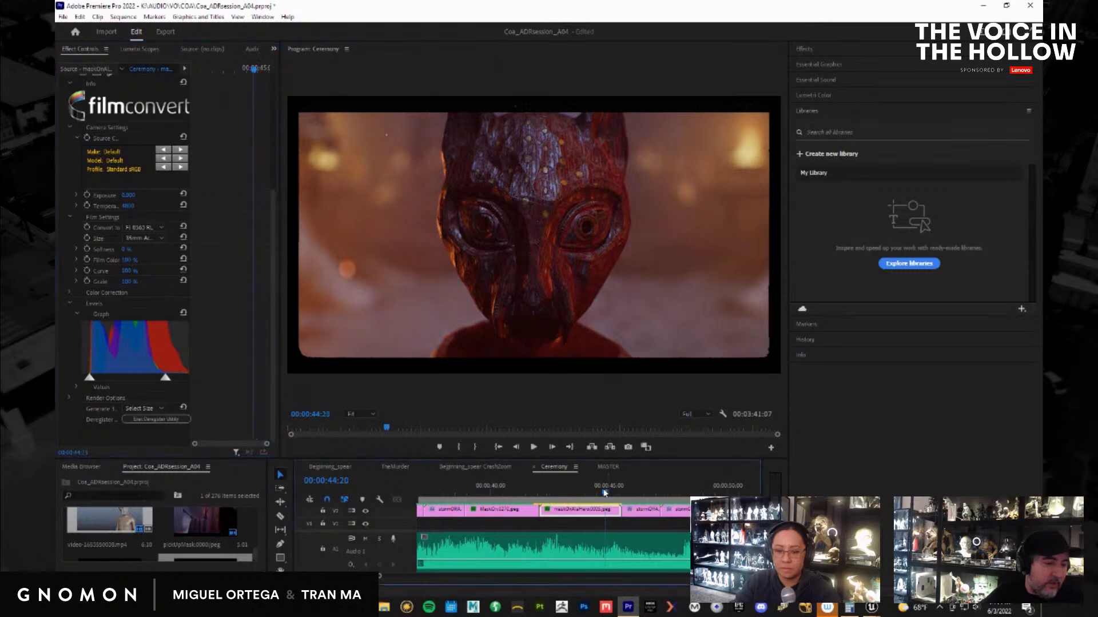
Scrub through the preceding MaskOn.0270.jpeg clip and select it to view its FilmConvert Pro settings
click(501, 490)
drag(512, 492, 542, 493)
click(519, 514)
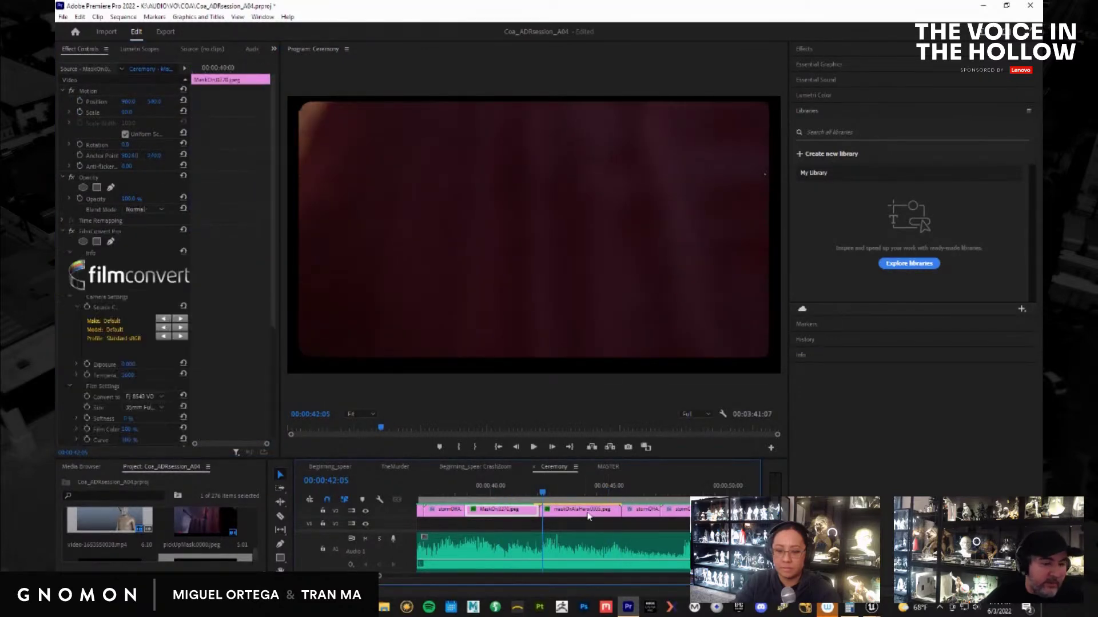
Examine the FilmConvert Pro settings of the MaskOn.0270, maskOnAlaHero and neighbouring storm clips for comparison
click(654, 486)
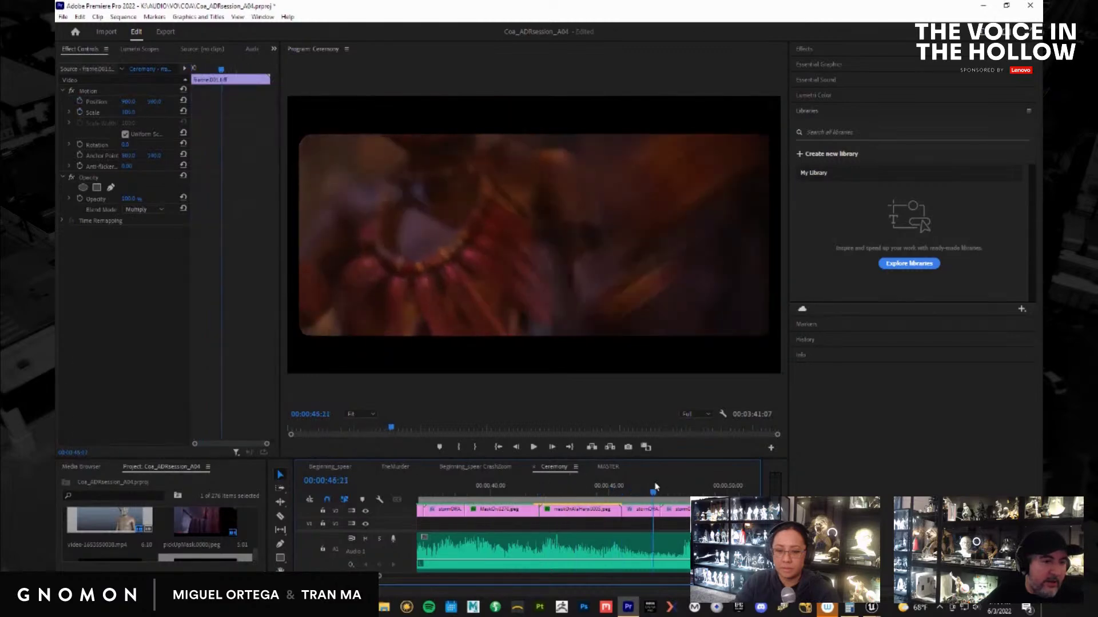
click(648, 485)
click(642, 514)
click(578, 514)
click(507, 511)
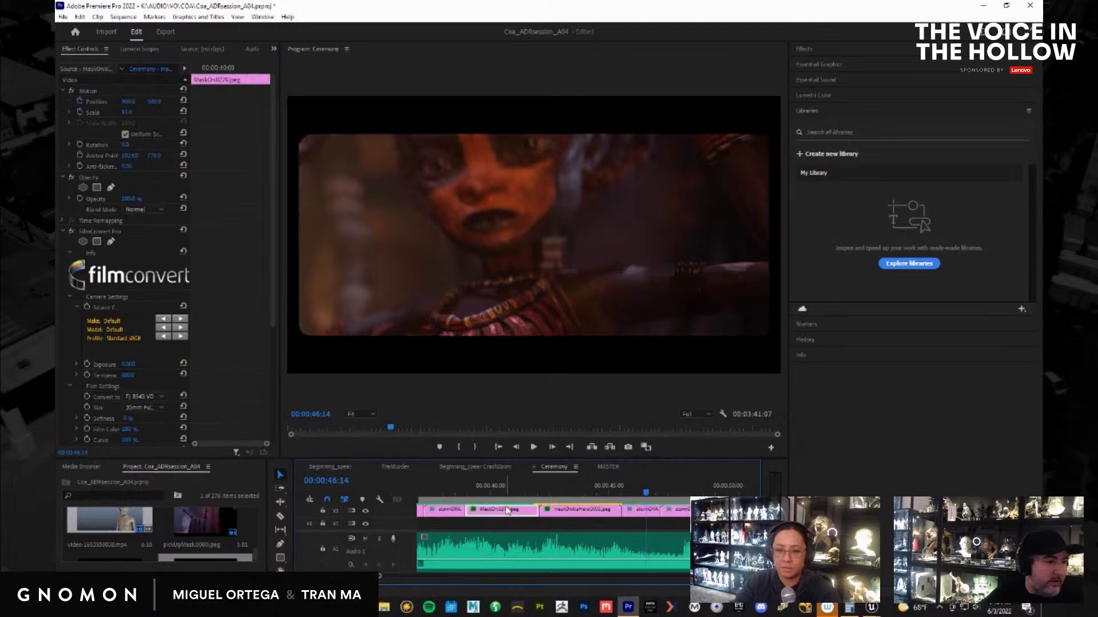
click(456, 515)
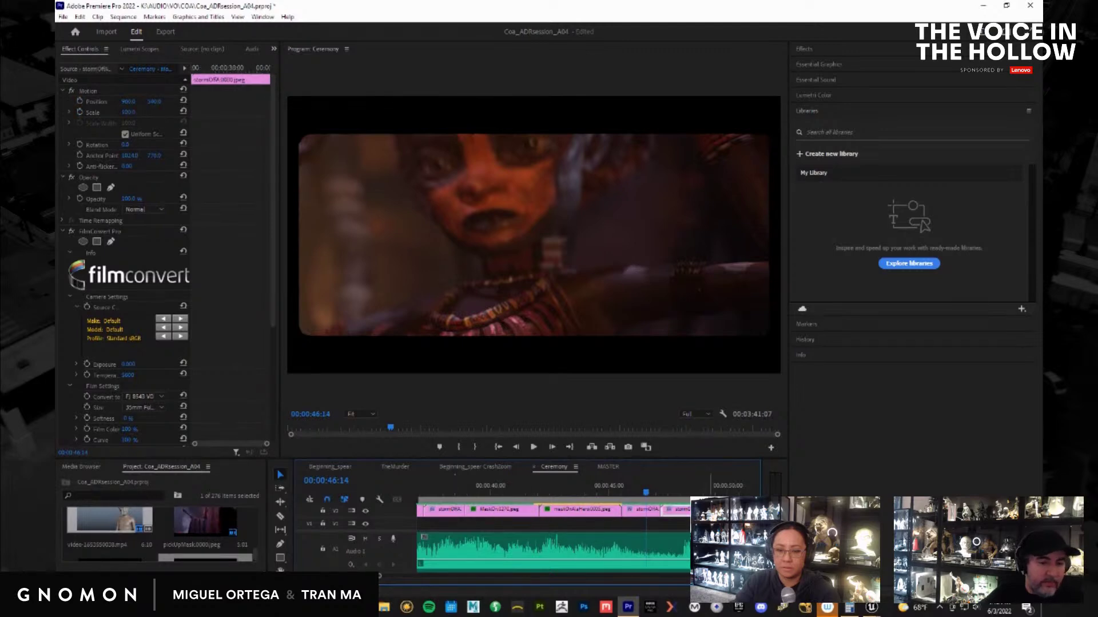
drag(667, 491, 758, 501)
click(626, 514)
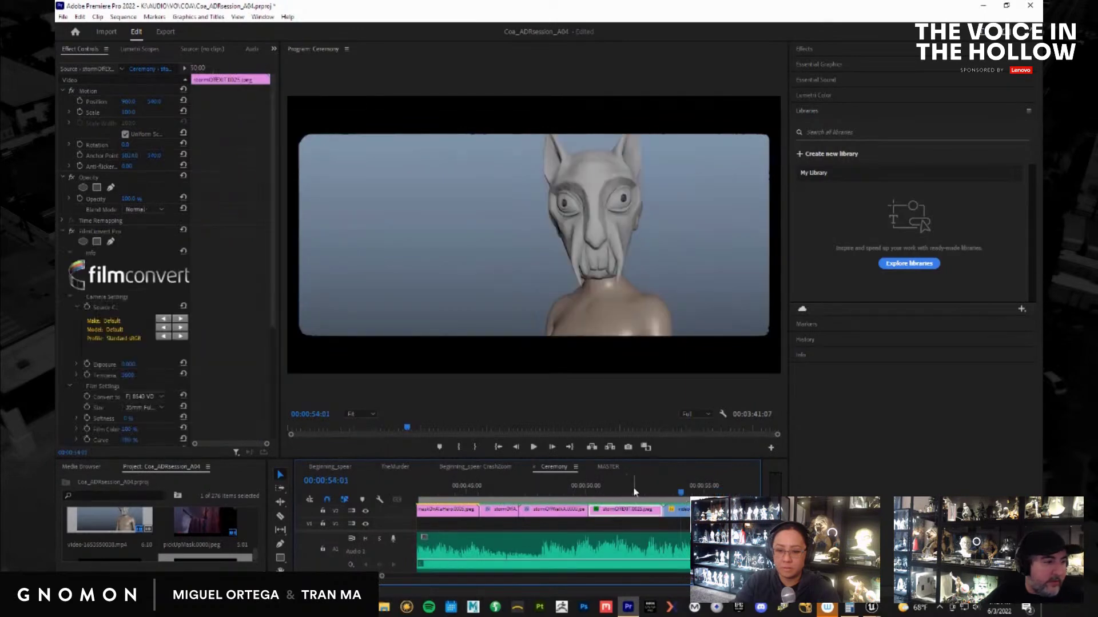
Return to about 00:00:28:06 in the Ceremony sequence and play the edit full screen
click(596, 492)
drag(596, 498, 420, 502)
click(566, 515)
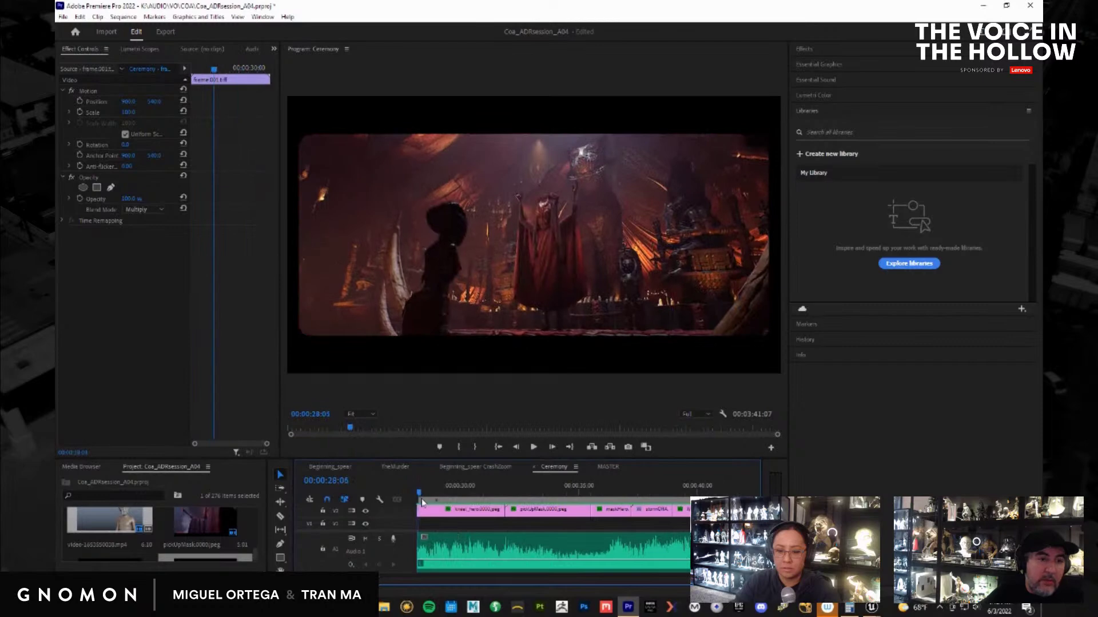
key(space)
key(ctrl+grave)
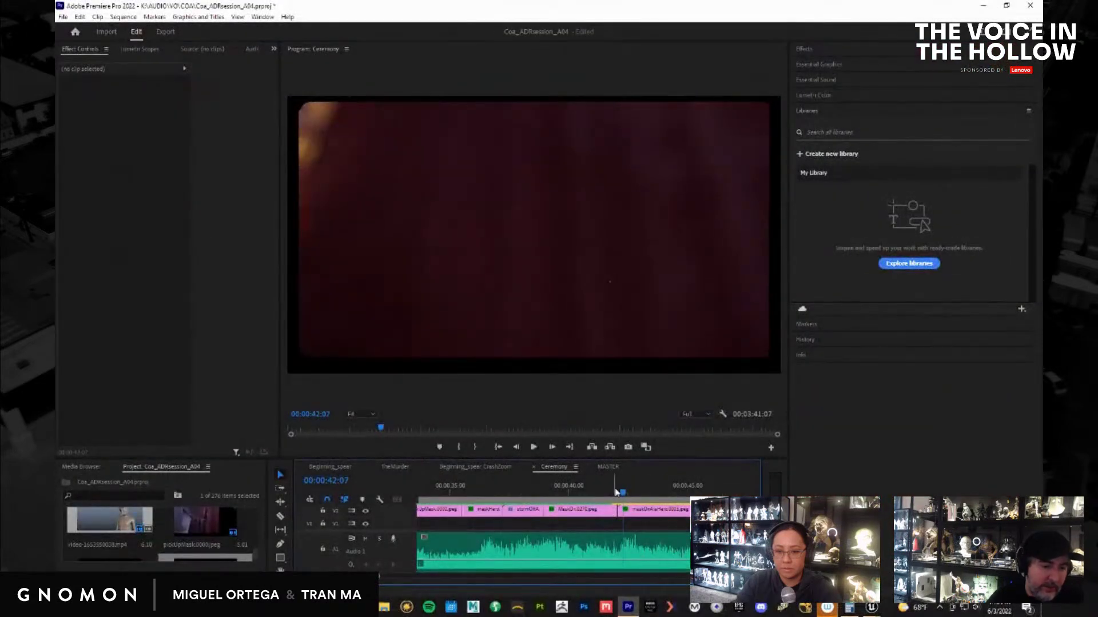
Enlarge the timeline area so the frame and texture overlay tracks show above the mask shots
mouse_move(616, 493)
mouse_down()
mouse_move(575, 496)
mouse_move(612, 501)
mouse_up()
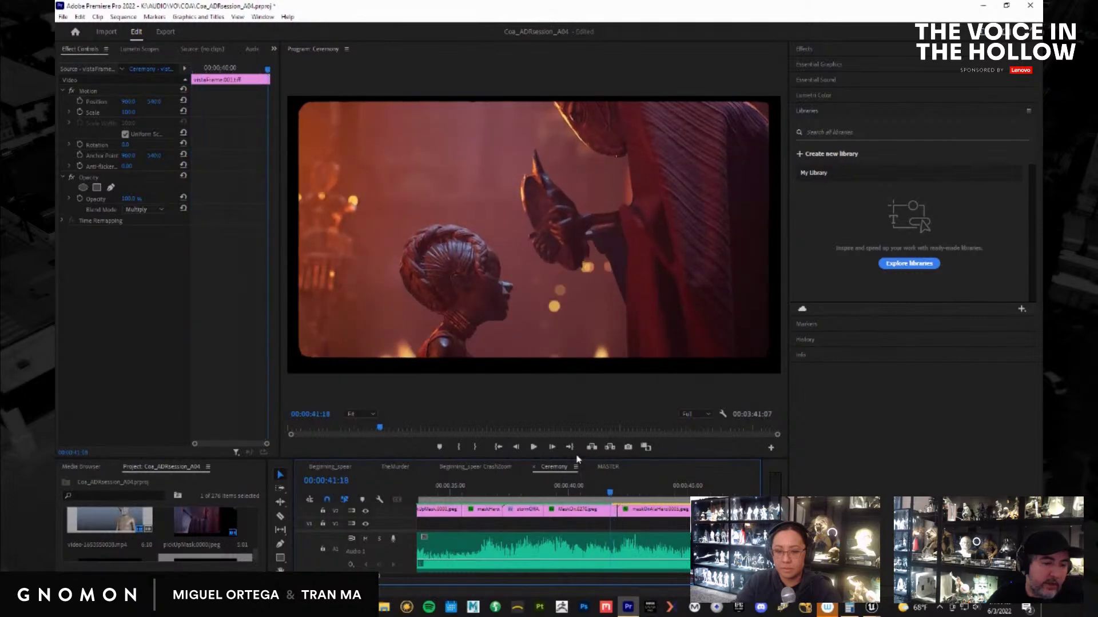
drag(582, 457, 582, 336)
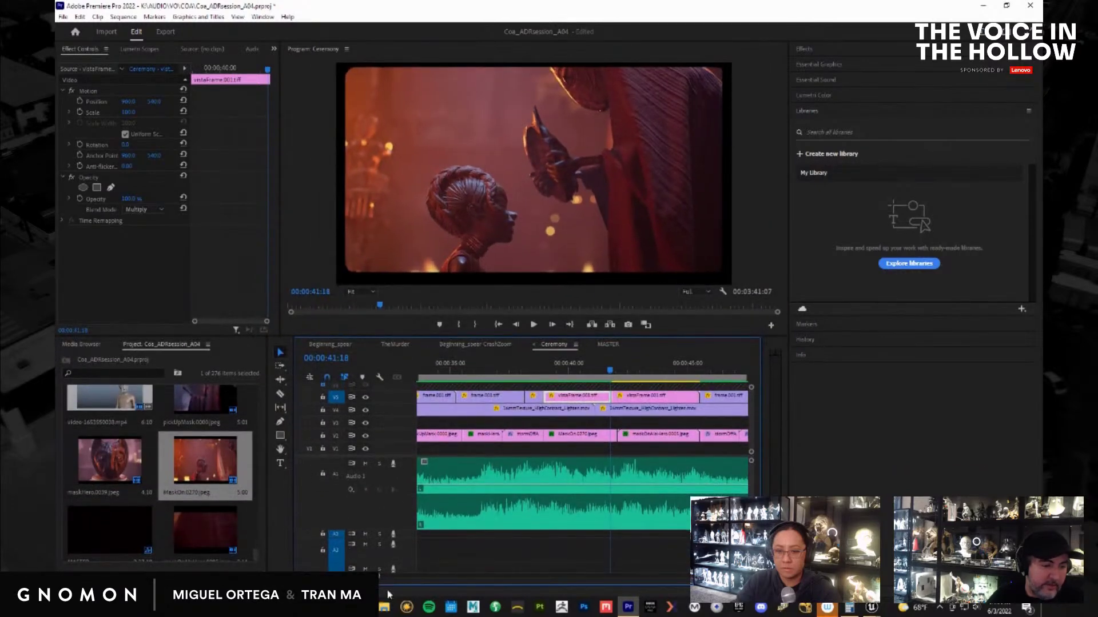
alt+scroll(445, 534, down, 4)
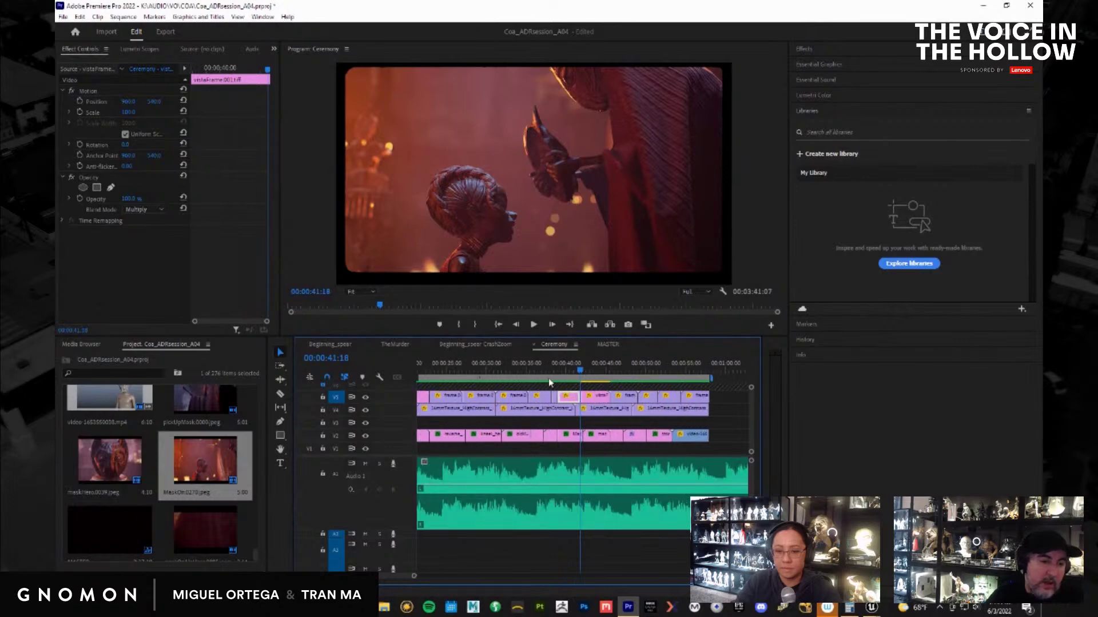
Play the sequence full screen from 00:00:33:15 through the mask shots
drag(554, 372, 516, 382)
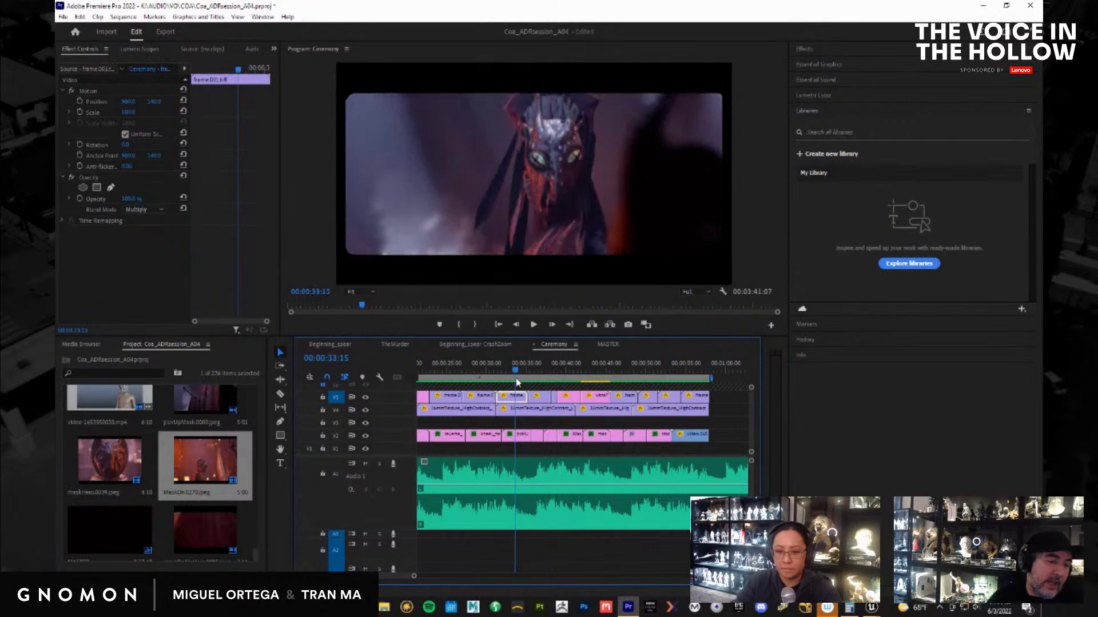
key(space)
key(ctrl+grave)
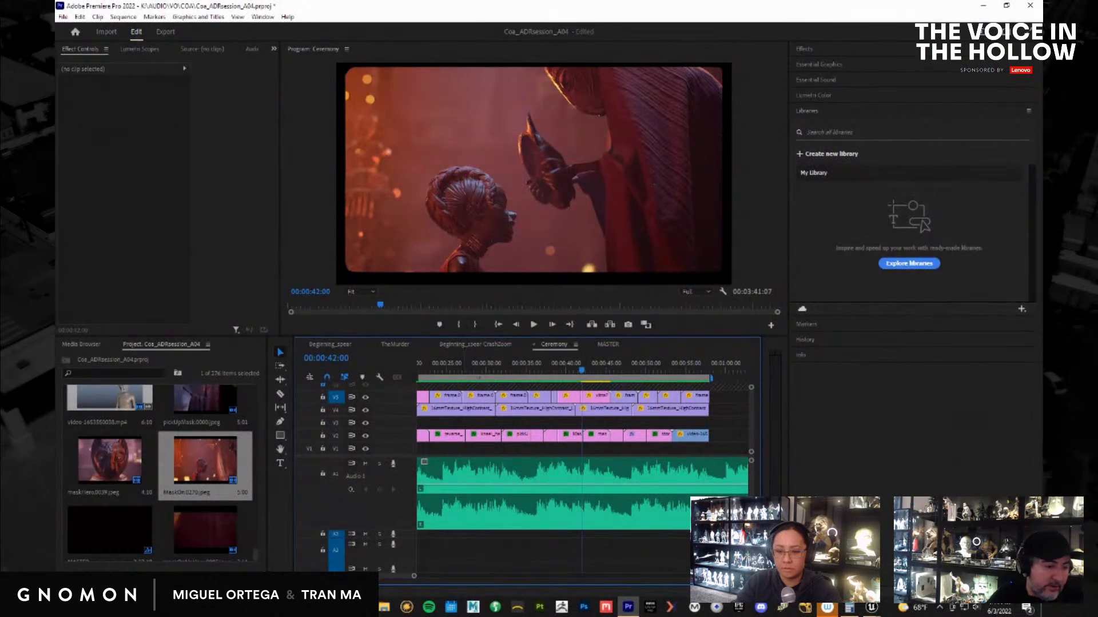
Try to move the shots and overlays from the cut at 00:00:42:00 onward slightly earlier
key(equal)
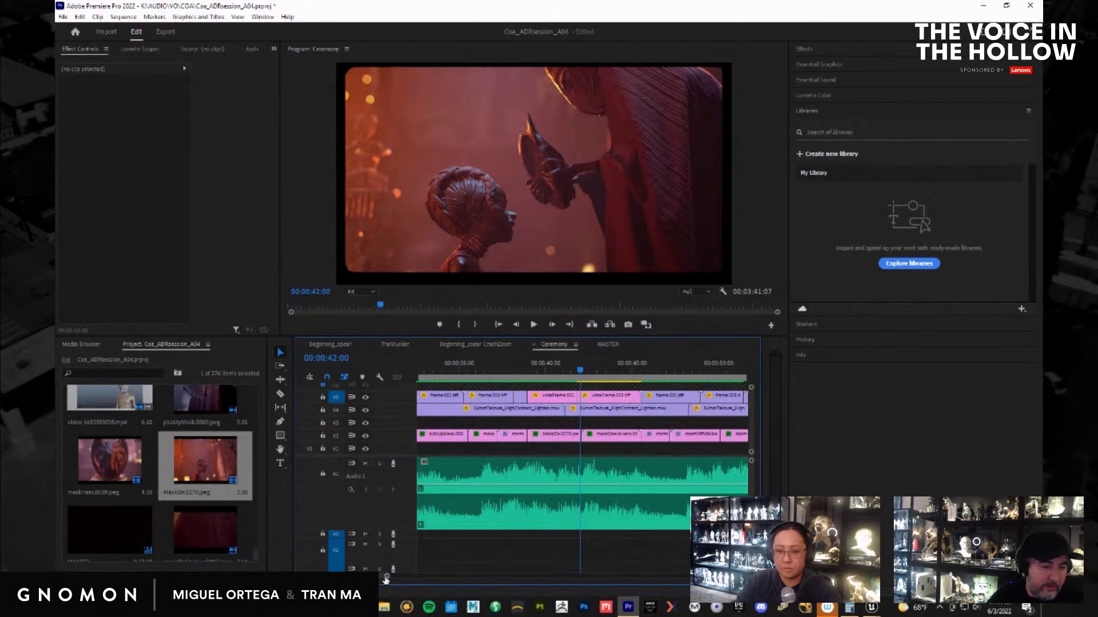
key(minus)
drag(706, 442, 579, 390)
drag(592, 436, 587, 439)
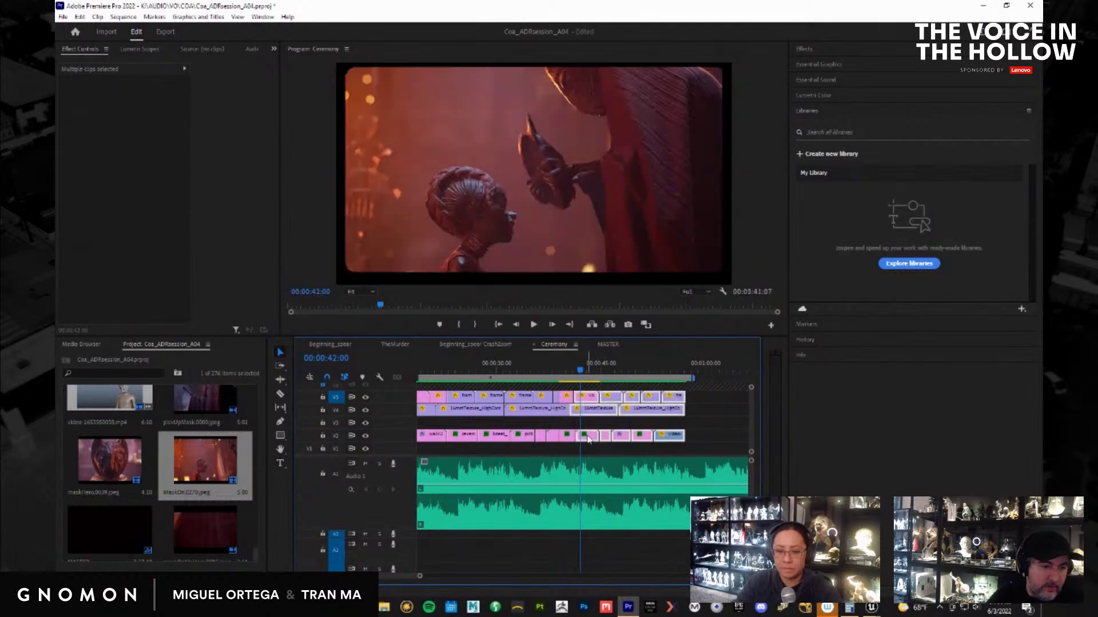
Play the shortened MaskOn.0270 transition full screen from 00:00:40:09 to judge the cut
key(backslash)
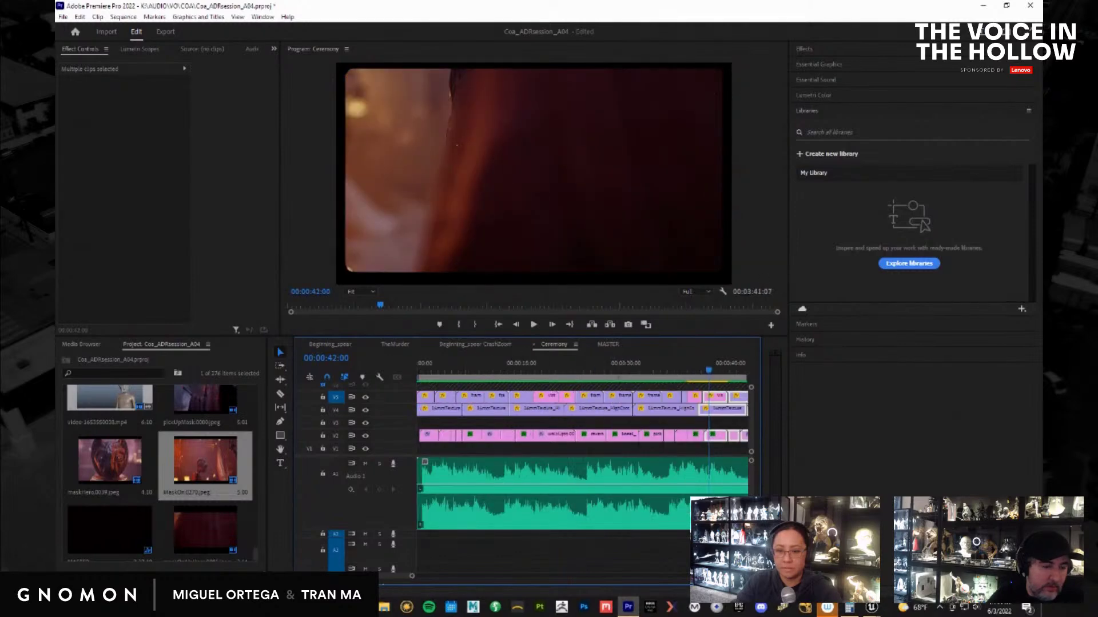
key(equal)
key(equal)
key(equal)
click(520, 370)
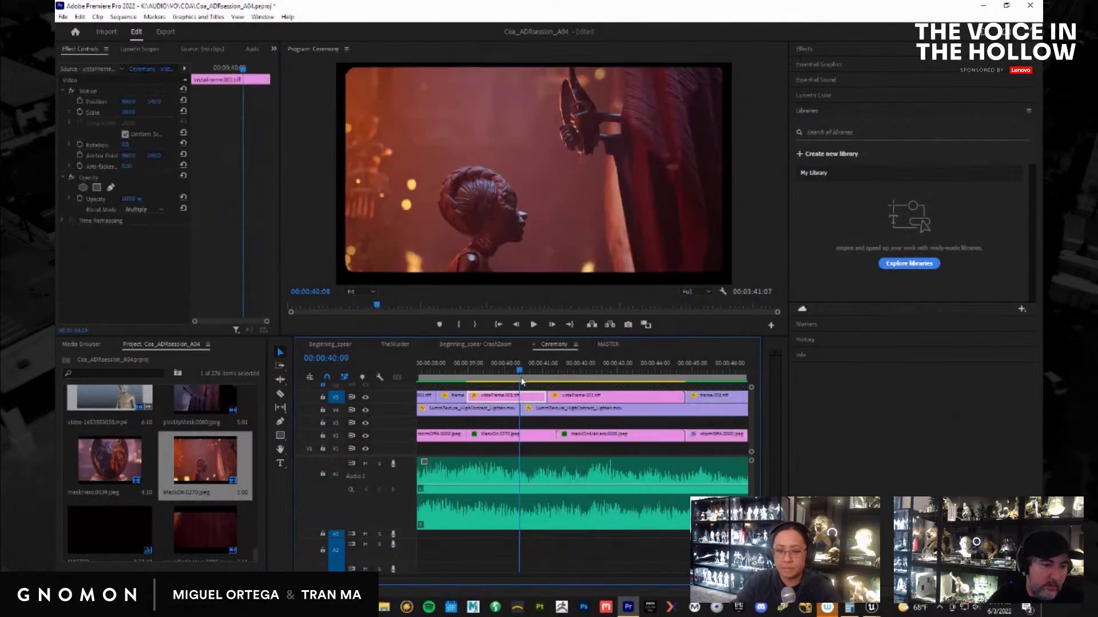
key(ctrl+grave)
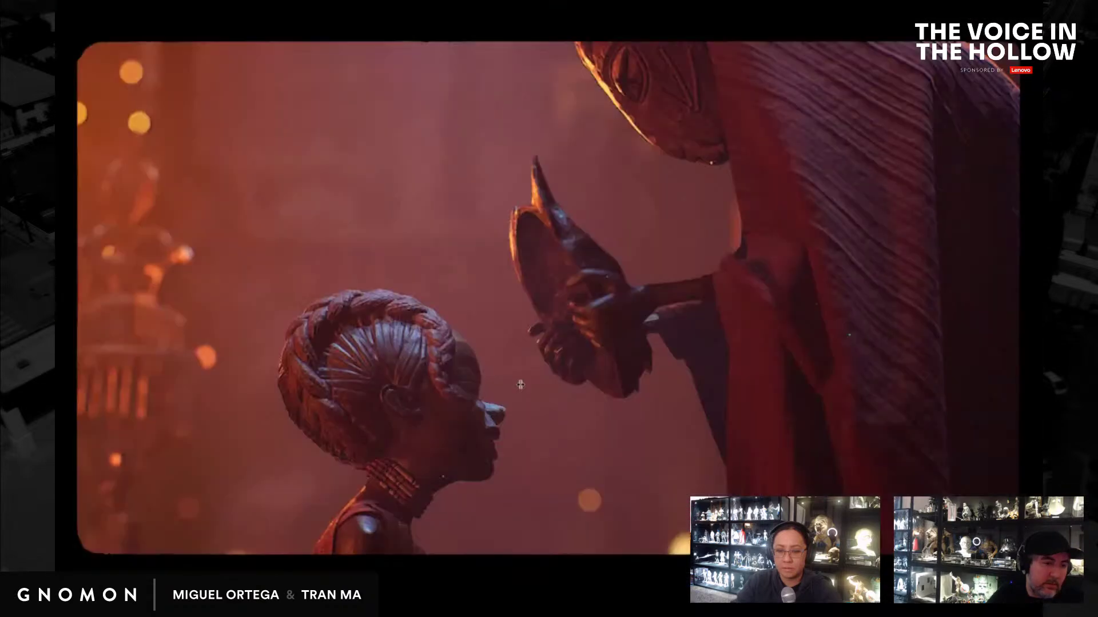
key(space)
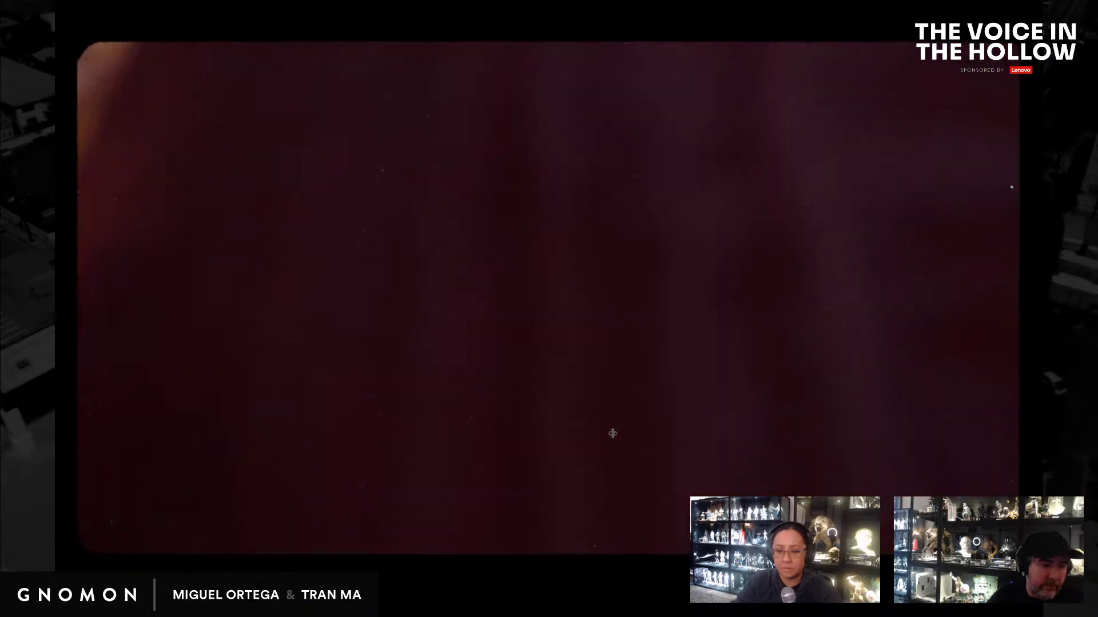
key(ctrl+grave)
Replay the cut between MaskOn.0270 and maskOnAlaHero full screen to find where it should be tightened
drag(565, 368, 588, 378)
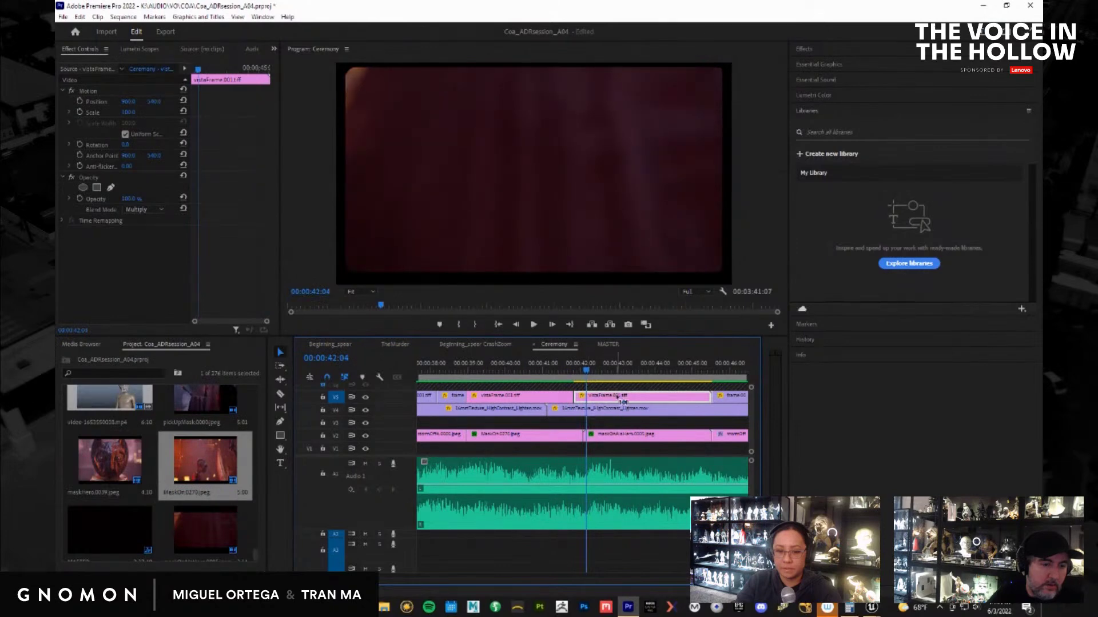
key(space)
key(ctrl+grave)
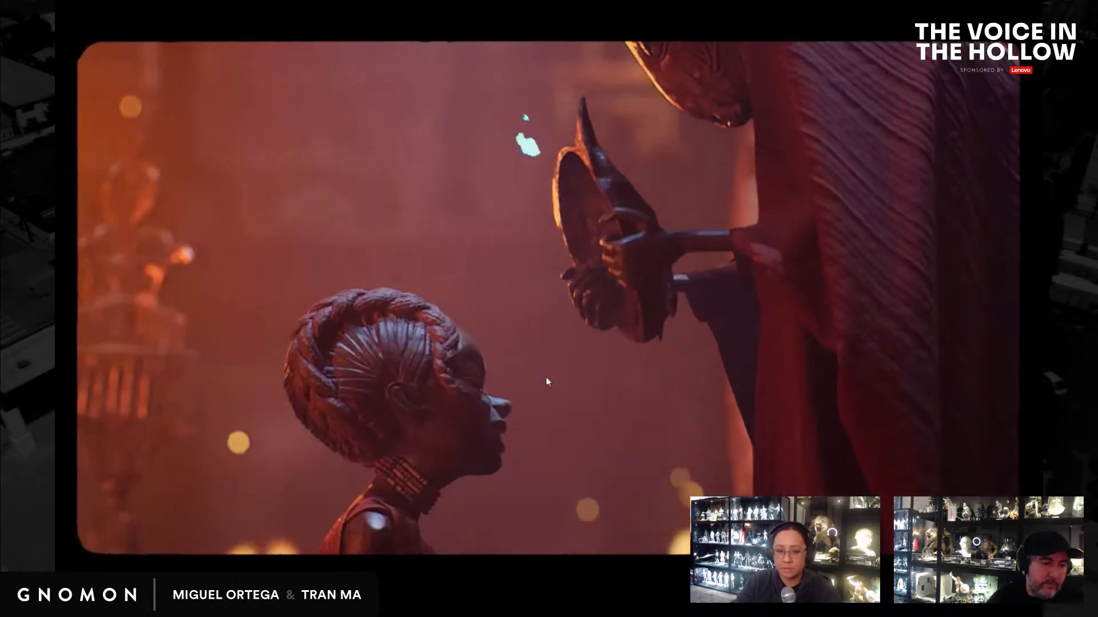
key(ctrl+grave)
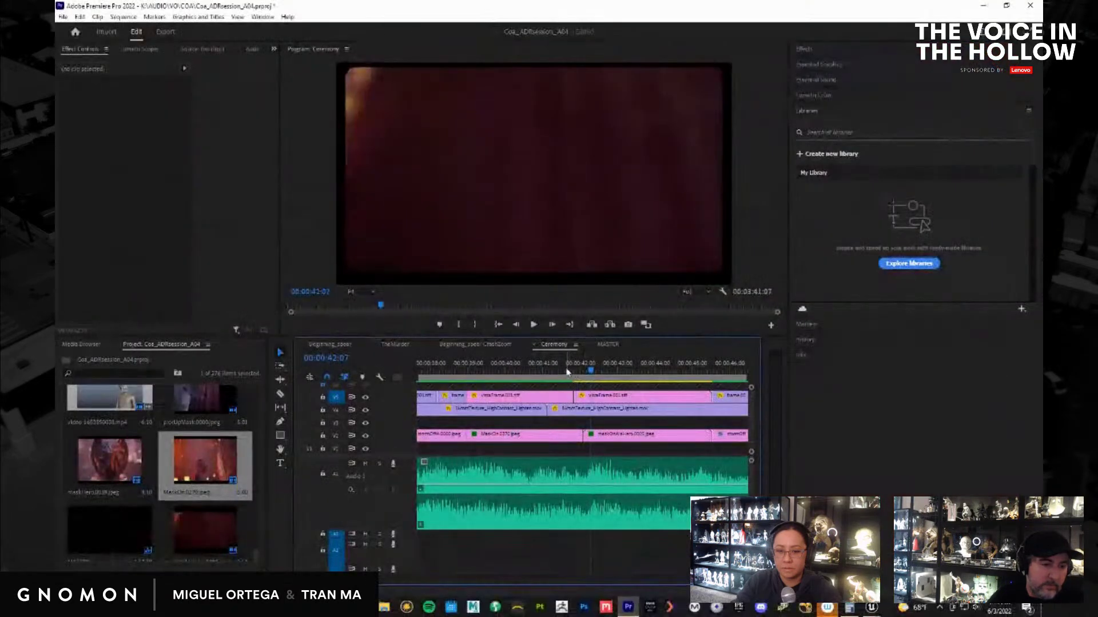
key(ctrl+grave)
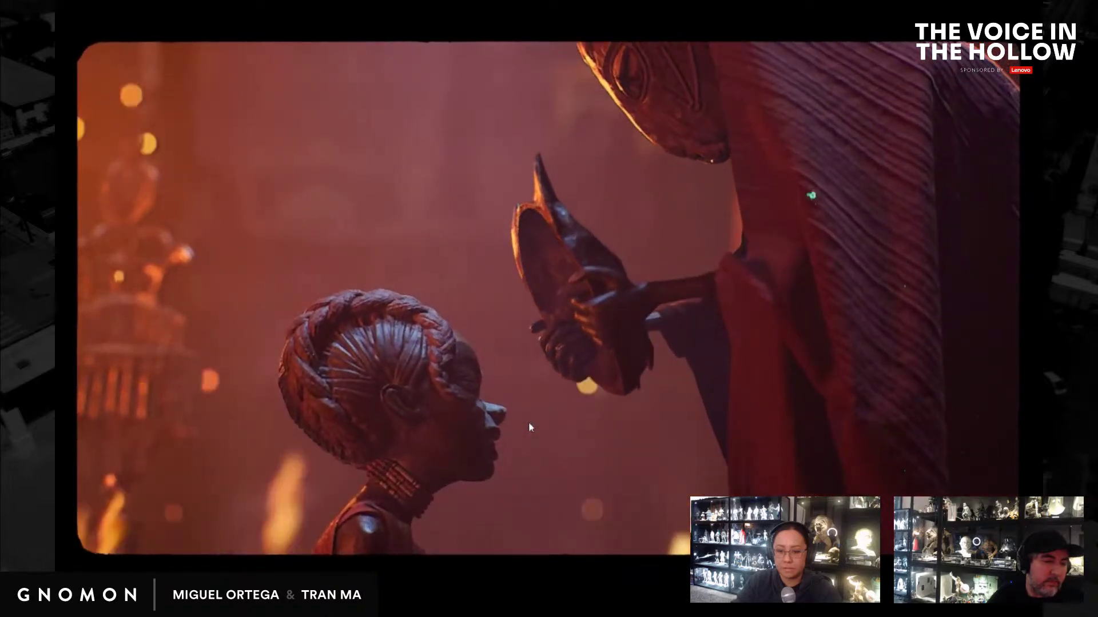
key(ctrl+grave)
Shift the maskOnAlaHero clip and all shots after it about three frames earlier, overwriting the end of MaskOn.0270.jpeg
click(601, 438)
drag(602, 438, 603, 440)
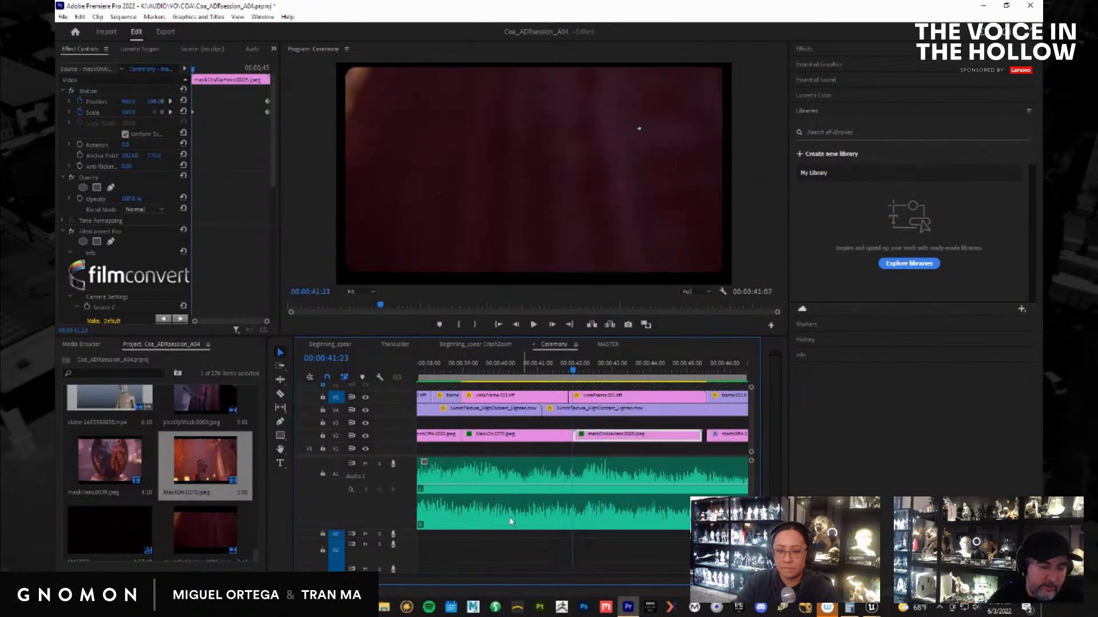
click(280, 365)
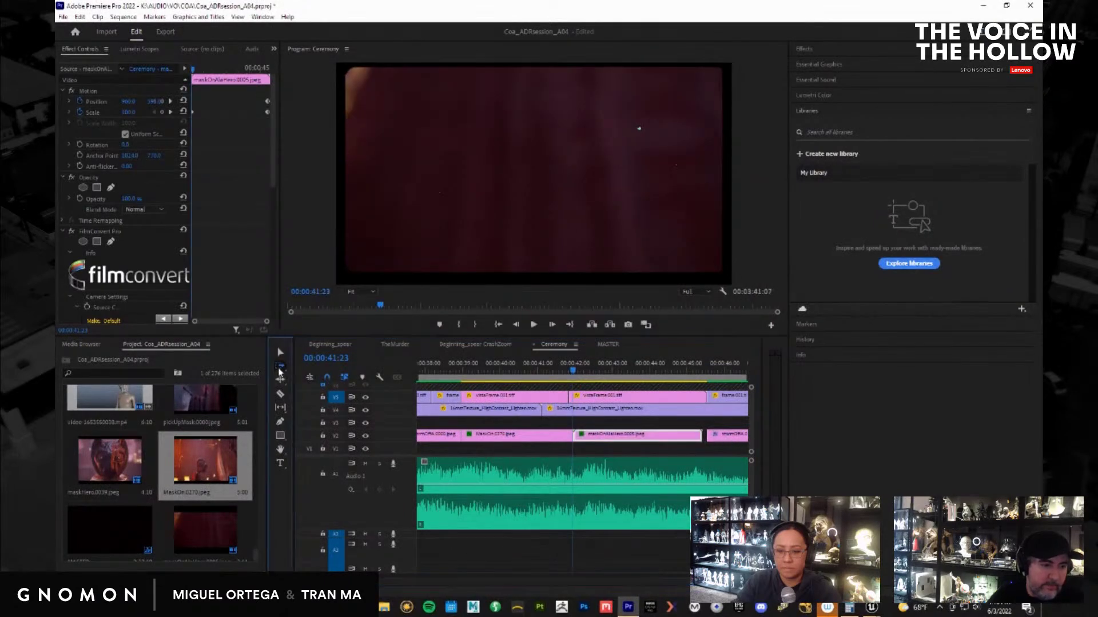
click(727, 436)
drag(727, 436, 724, 438)
click(280, 352)
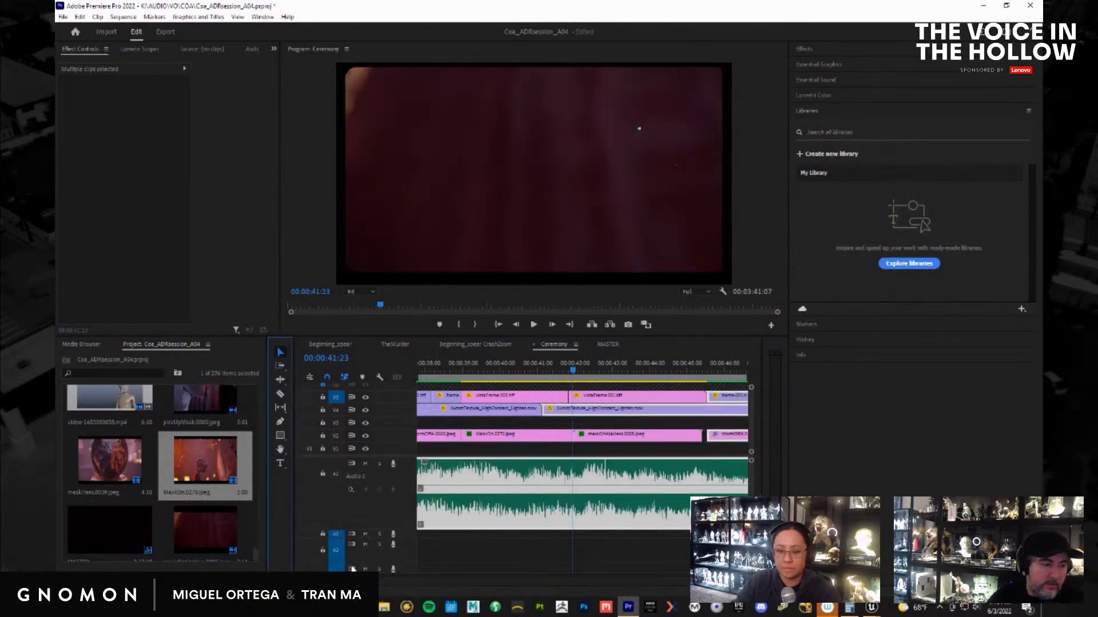
key(backslash)
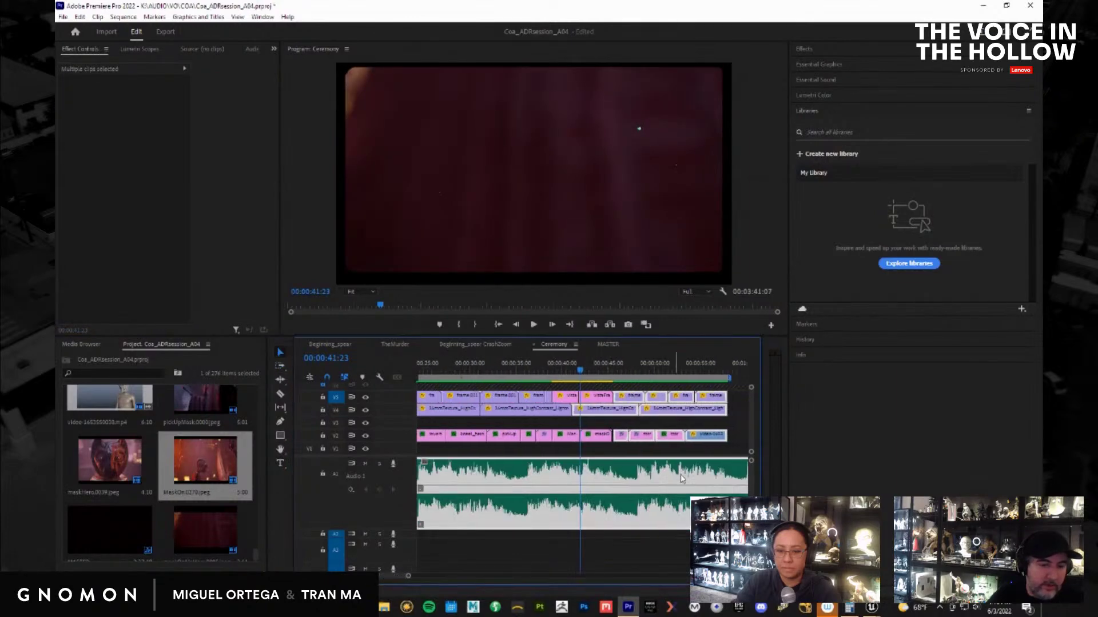
click(640, 444)
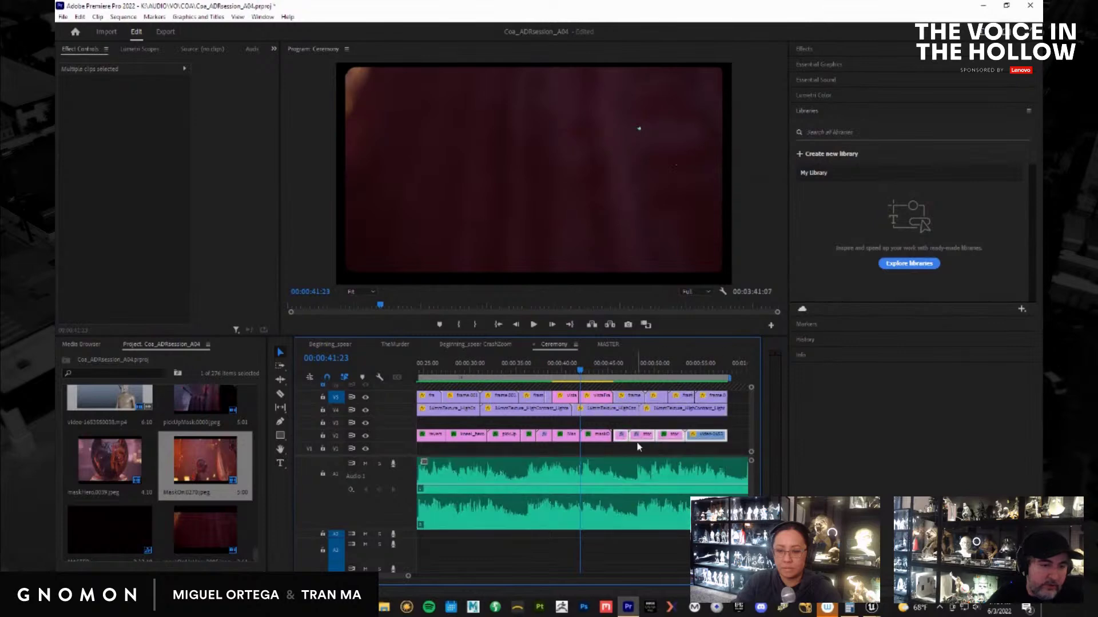
drag(641, 441, 639, 439)
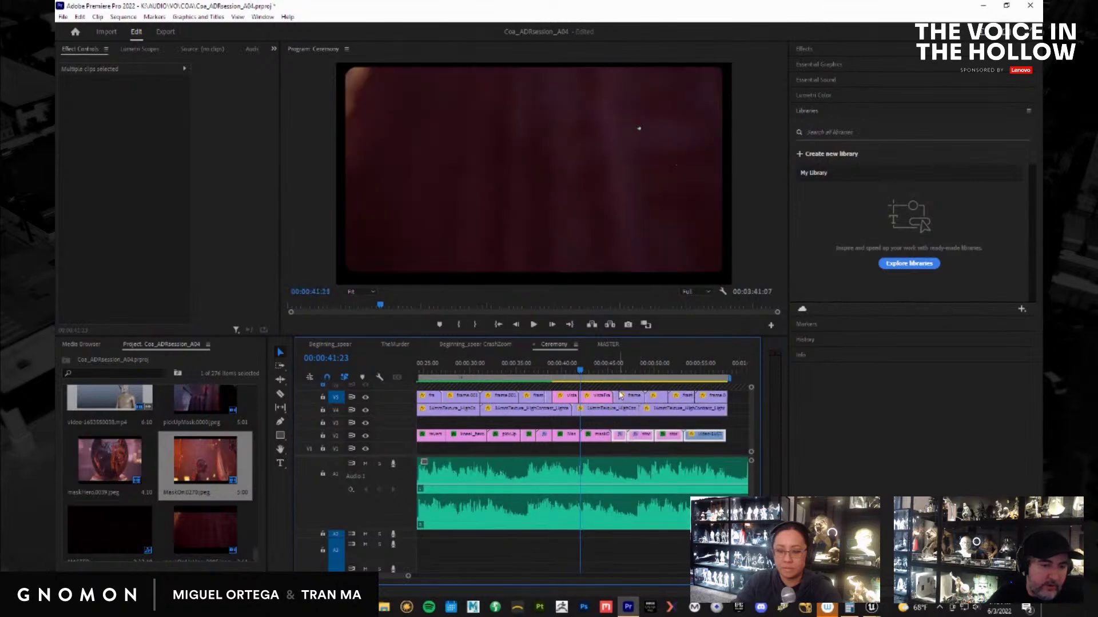
Trim three frames off the end of the second vistaFrame.001.tiff overlay and move the following frame.001.tiff overlays earlier to match the cuts
key(=)
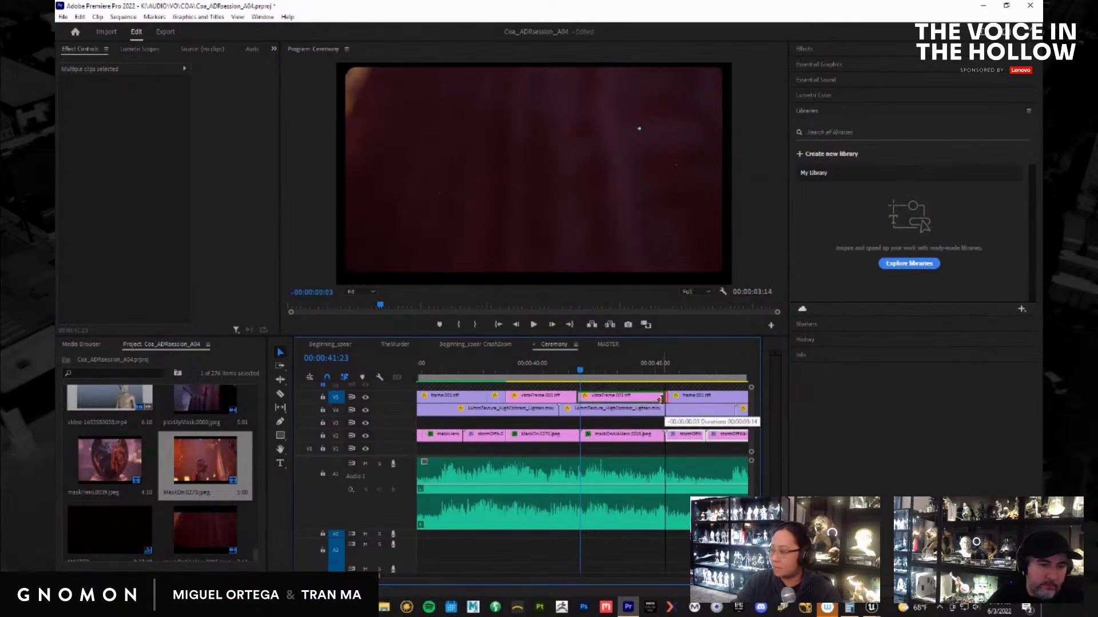
click(692, 400)
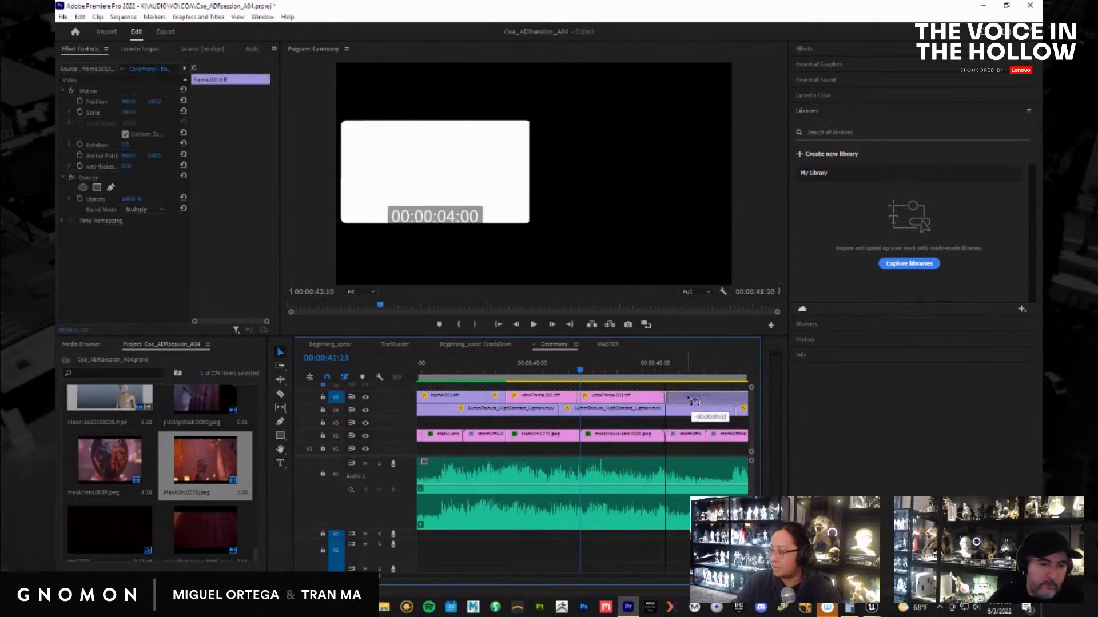
key(Down)
key(Down)
key(Down)
key(Down)
key(Down)
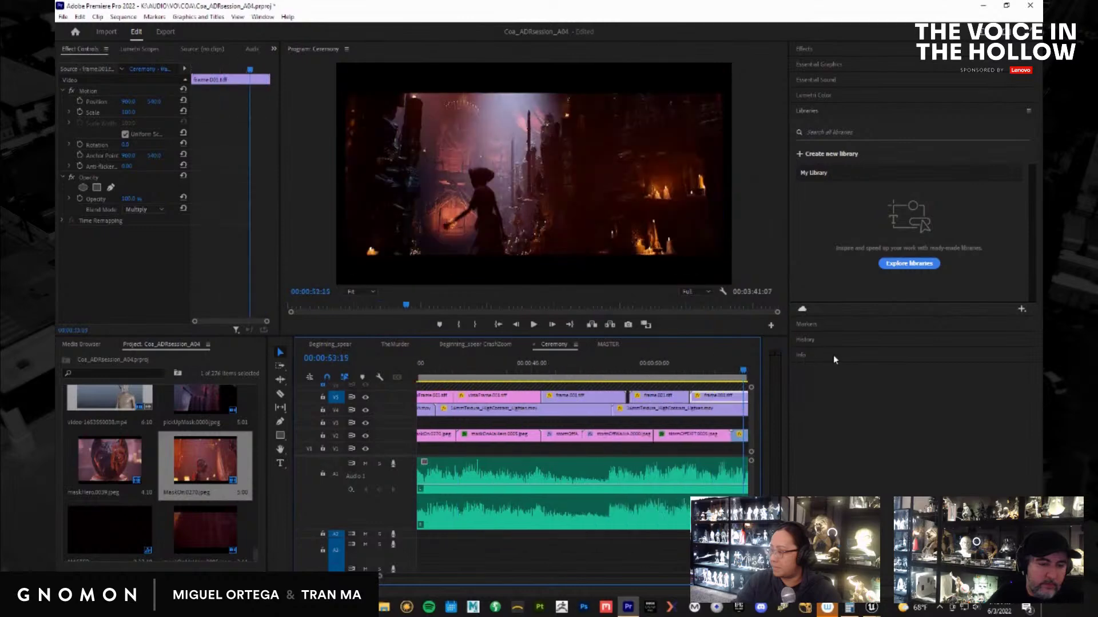
mouse_move(594, 396)
mouse_down()
mouse_move(582, 398)
mouse_move(591, 397)
mouse_up()
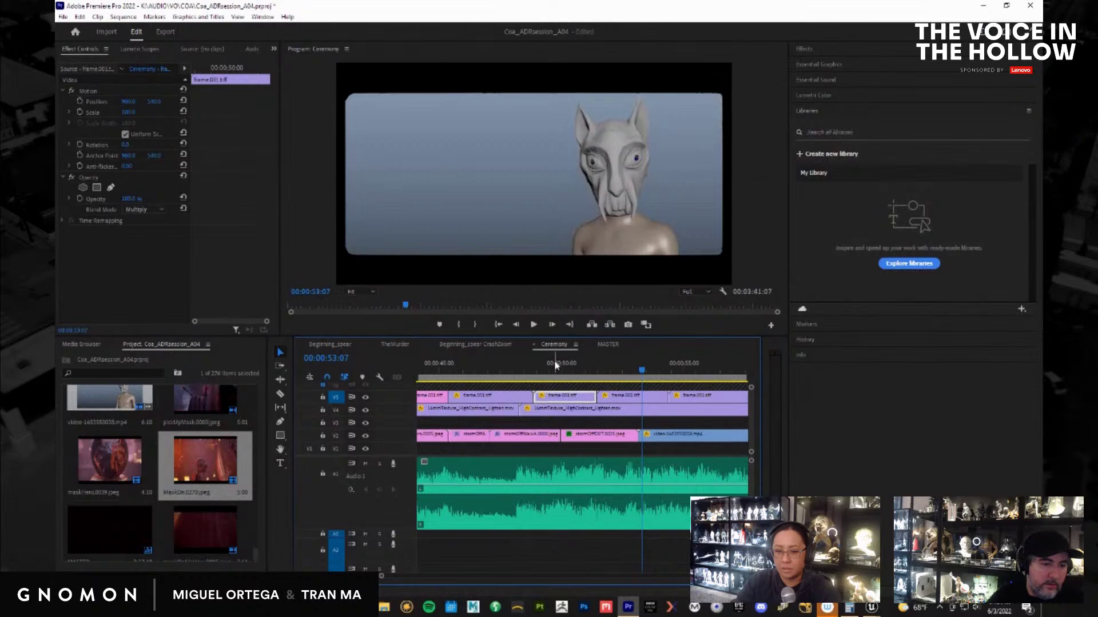
Play back the retimed mask shots and scrub across them between 00:00:39:13 and 00:00:43:05
key(Up)
key(Up)
key(Up)
key(Up)
key(space)
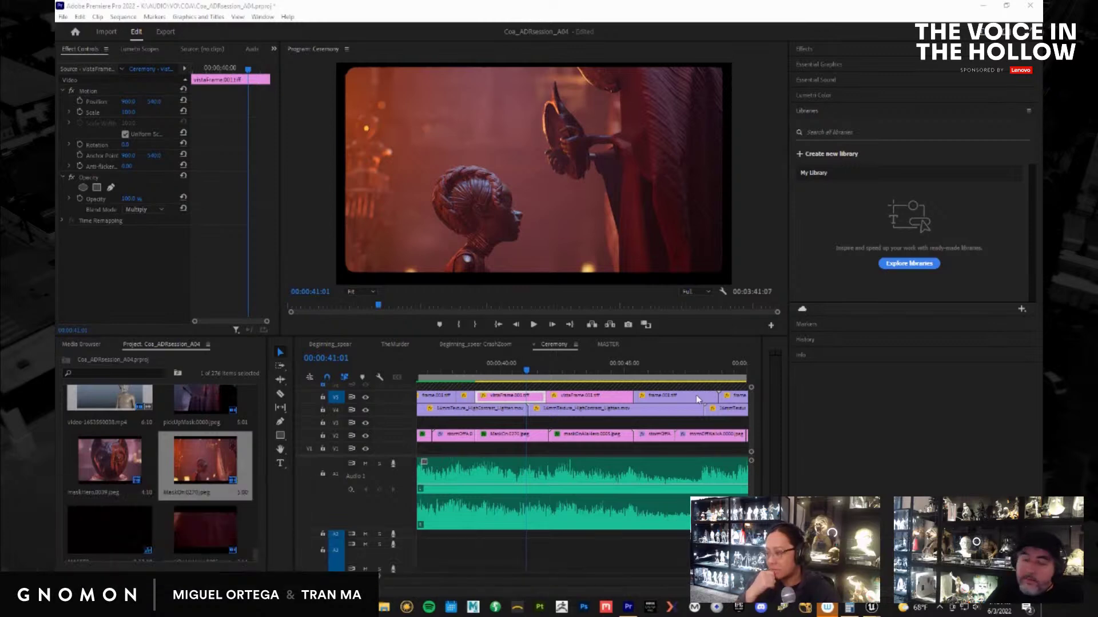
drag(549, 378, 579, 377)
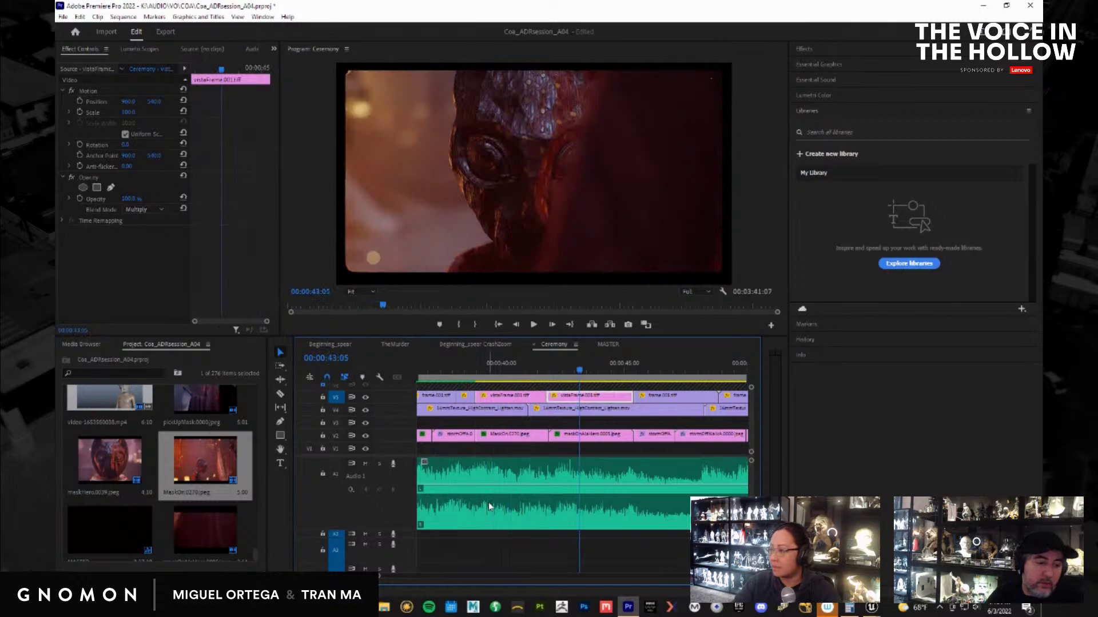
key(backslash)
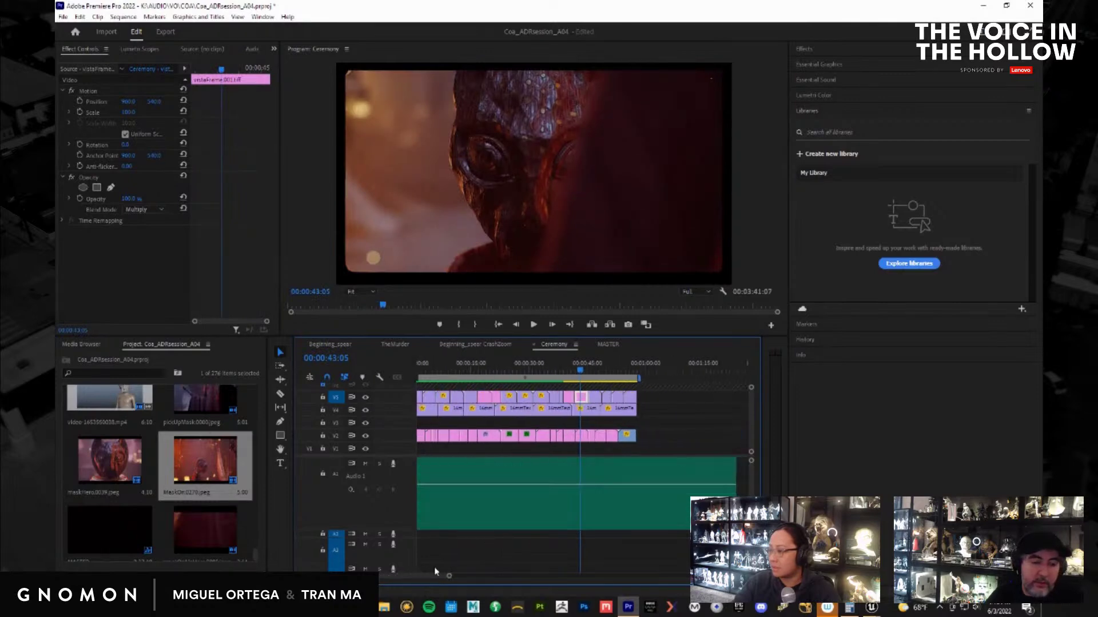
drag(582, 370, 570, 373)
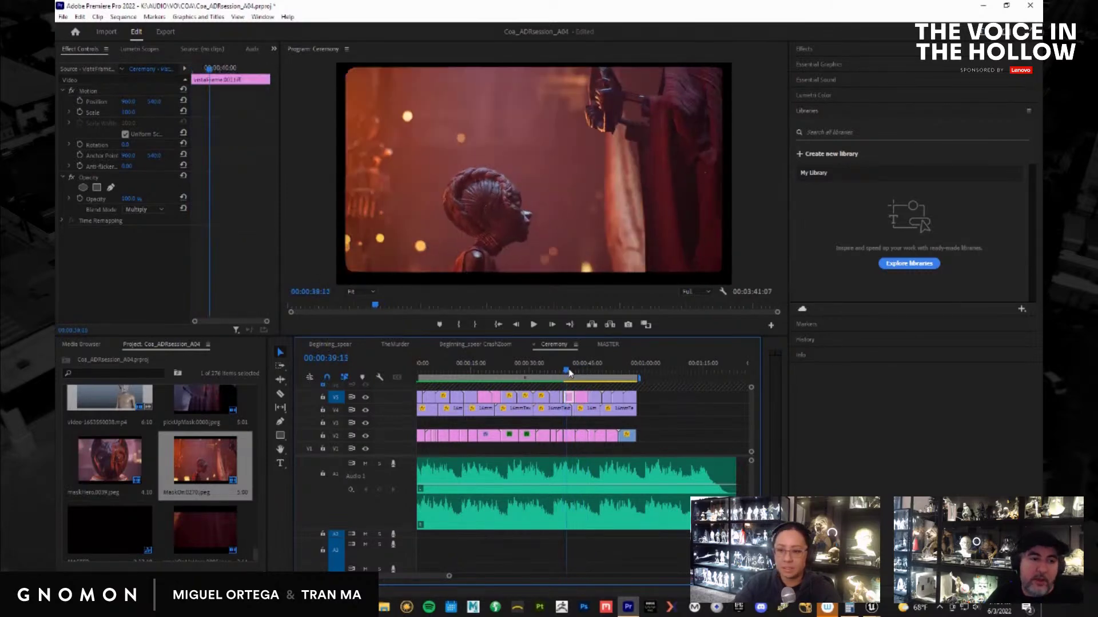
Play the retimed mask shots full screen from 00:00:39:13
key(ctrl+grave)
key(space)
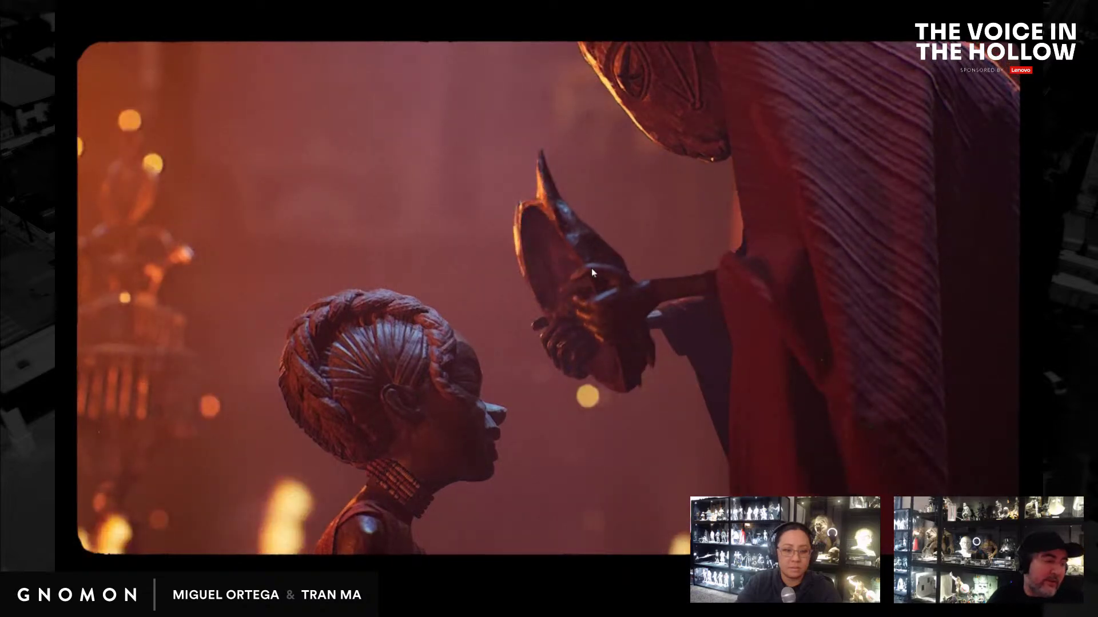
key(Escape)
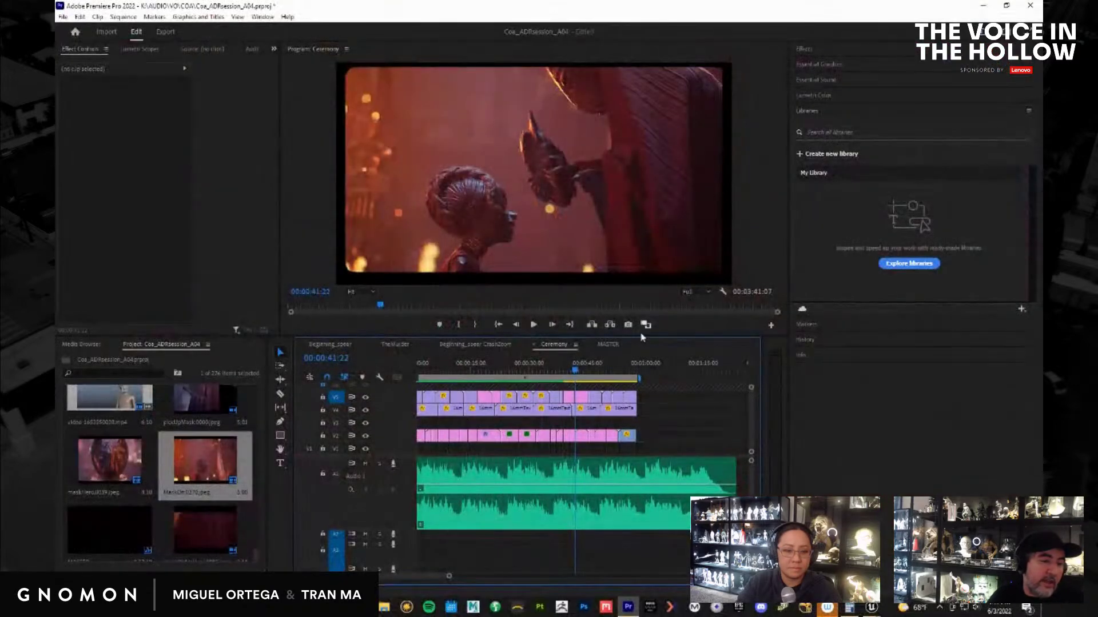
Review the rest of the Ceremony edit full screen from around 00:00:45, and replay the unrendered mask-removal shot from 00:00:53:20
mouse_move(575, 372)
mouse_down()
mouse_move(626, 377)
mouse_move(589, 386)
mouse_up()
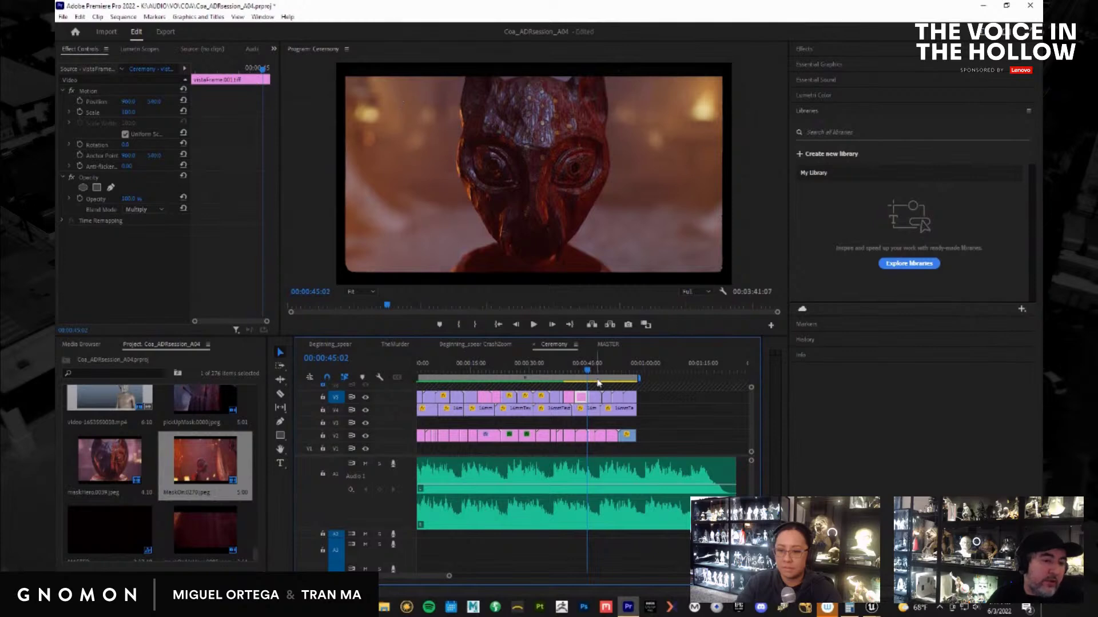
mouse_move(584, 372)
mouse_down()
mouse_move(598, 371)
mouse_move(584, 379)
mouse_up()
key(ctrl+grave)
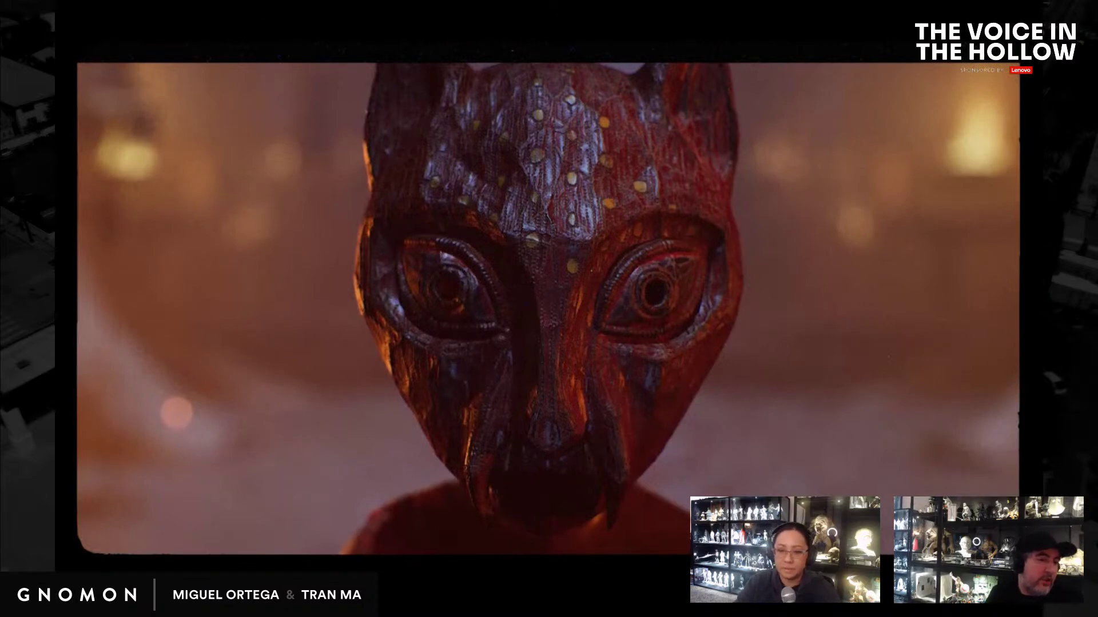
key(space)
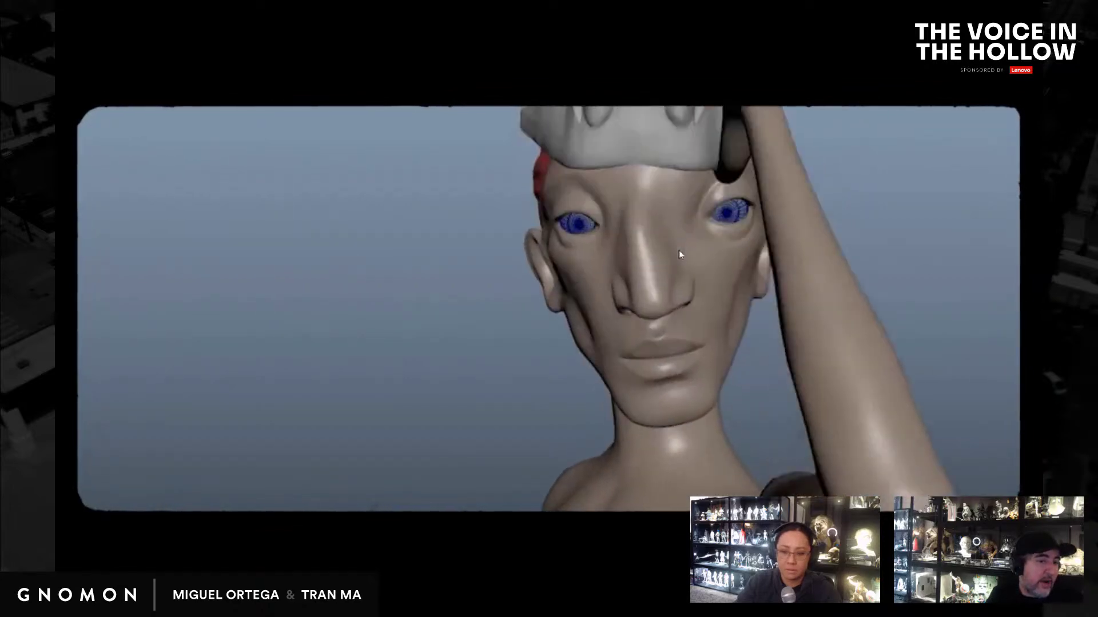
key(Escape)
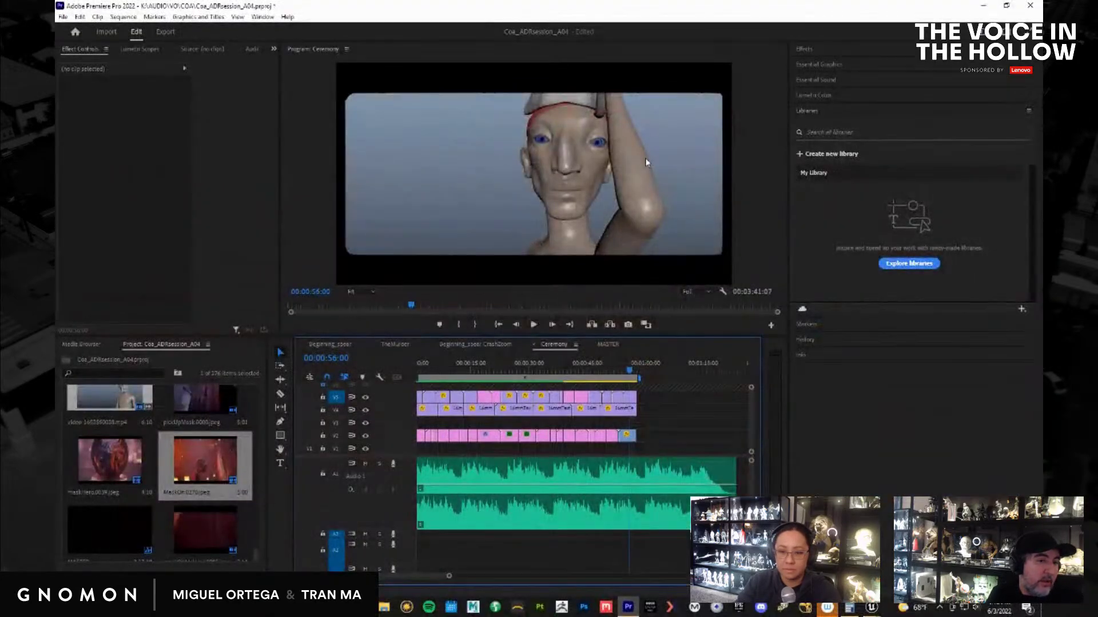
mouse_move(628, 379)
mouse_down()
mouse_move(470, 389)
mouse_move(538, 384)
mouse_move(529, 382)
mouse_move(551, 368)
mouse_move(631, 367)
mouse_move(622, 370)
mouse_up()
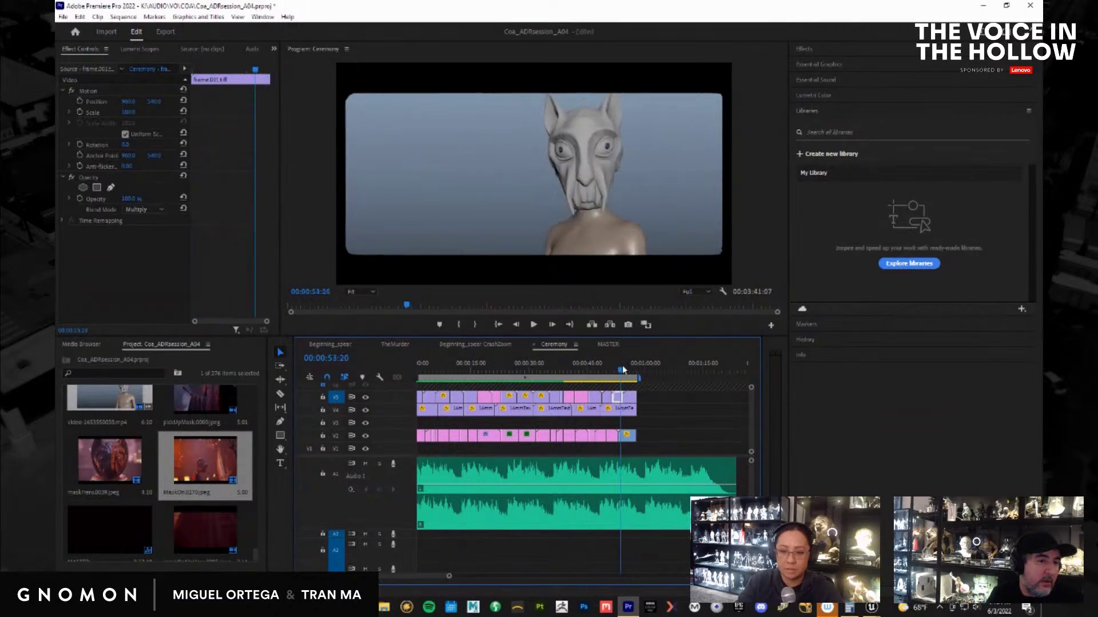
key(space)
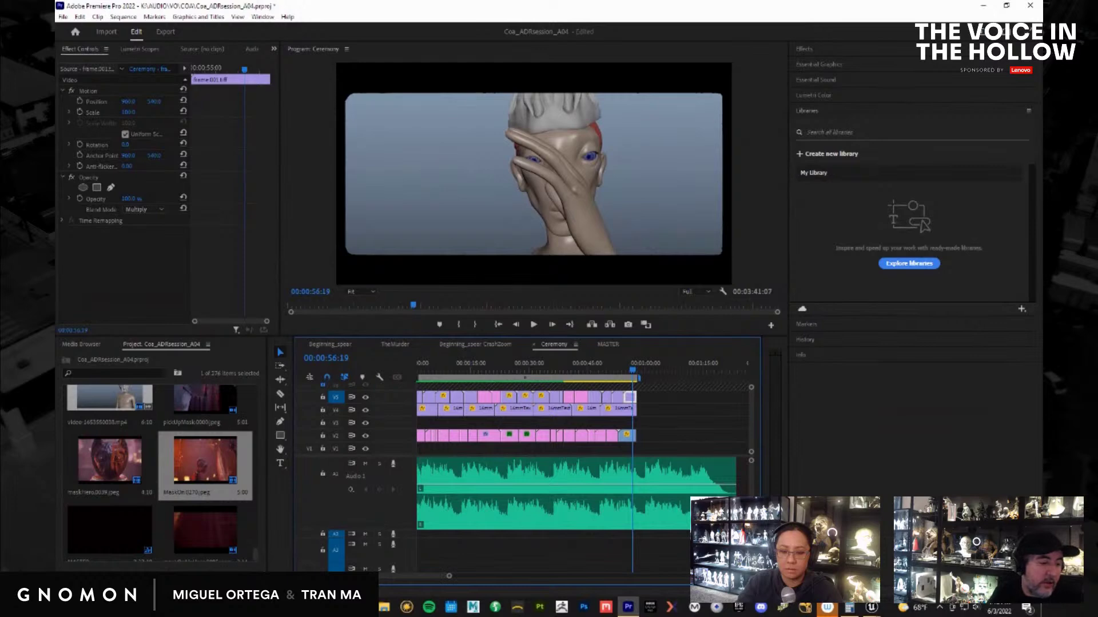
Switch to Maya, scrub the kneeling girl's animation in maskON2.ma and save the scene, accepting the student version notice
mouse_move(472, 607)
click(362, 544)
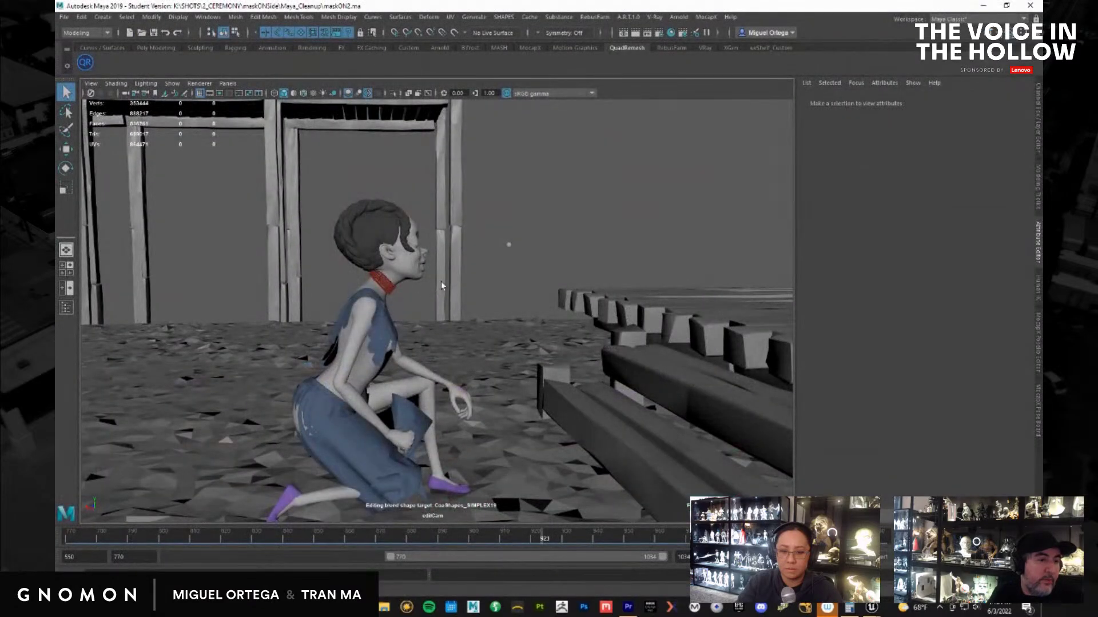
drag(350, 540, 464, 537)
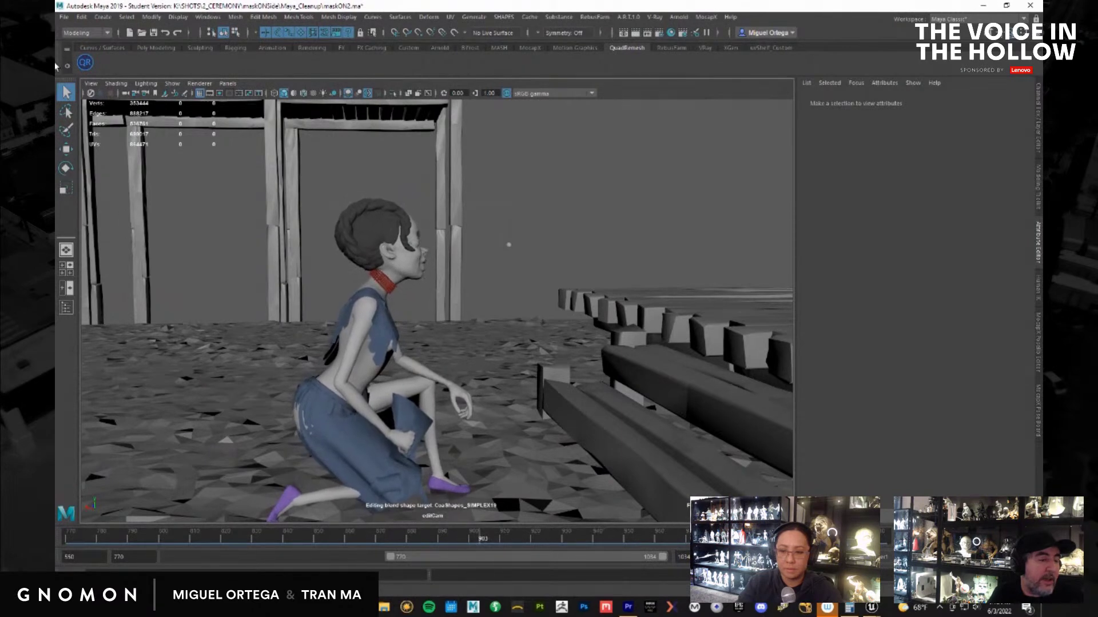
click(64, 17)
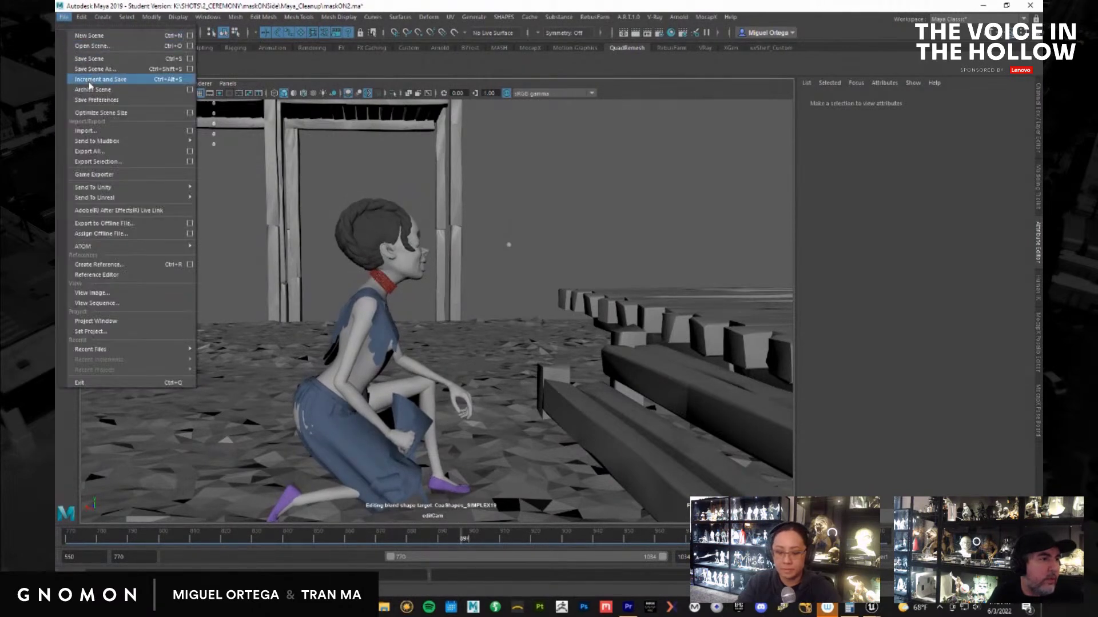
click(90, 58)
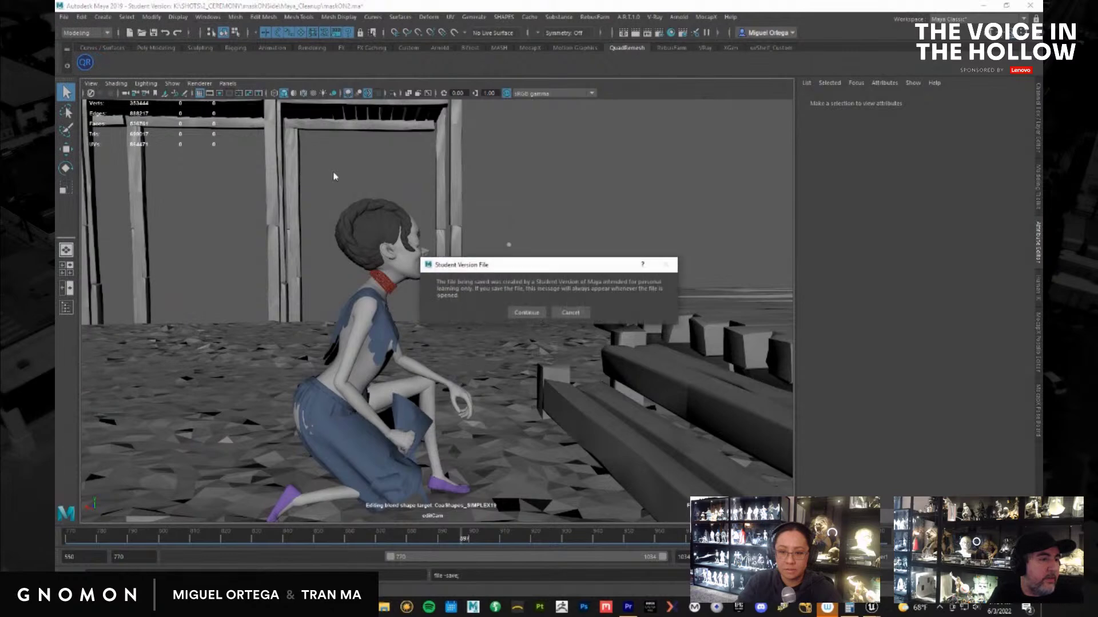
click(518, 310)
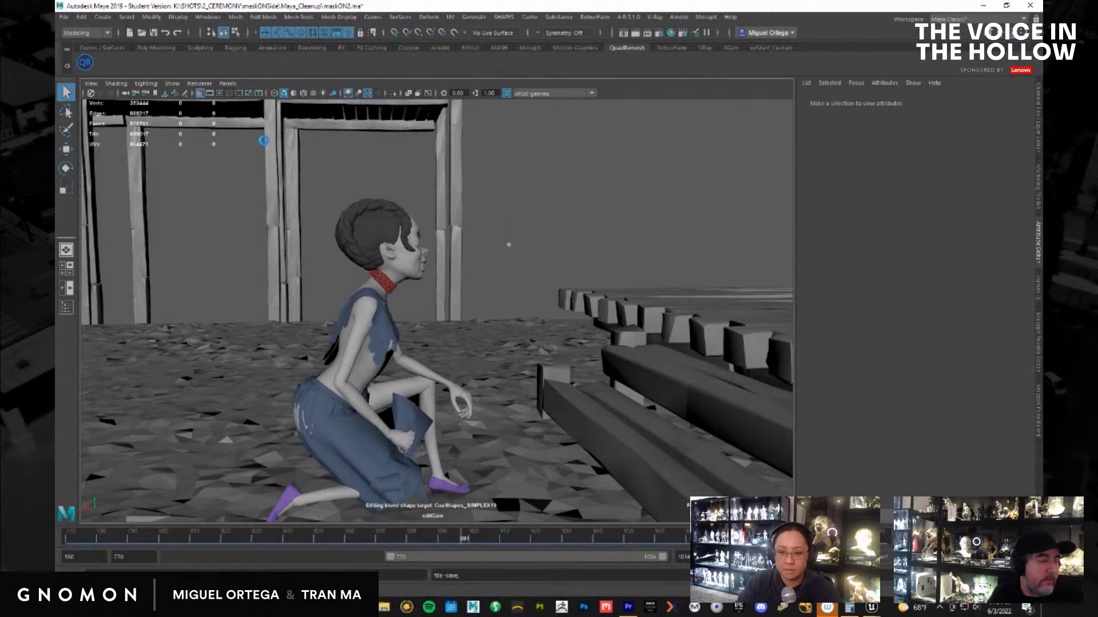
Open dadSeeCoa3.mb from the Maya_Cleanup folder of the dadSeeCoa shot in 2_CEREMONY, accepting the student version notice
click(63, 16)
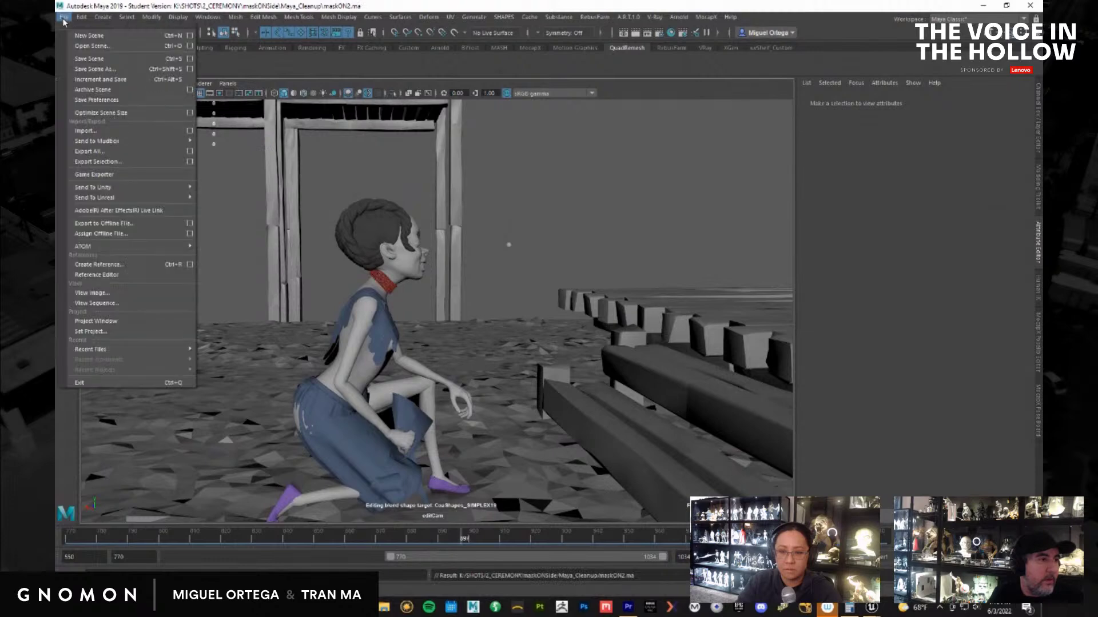
click(88, 46)
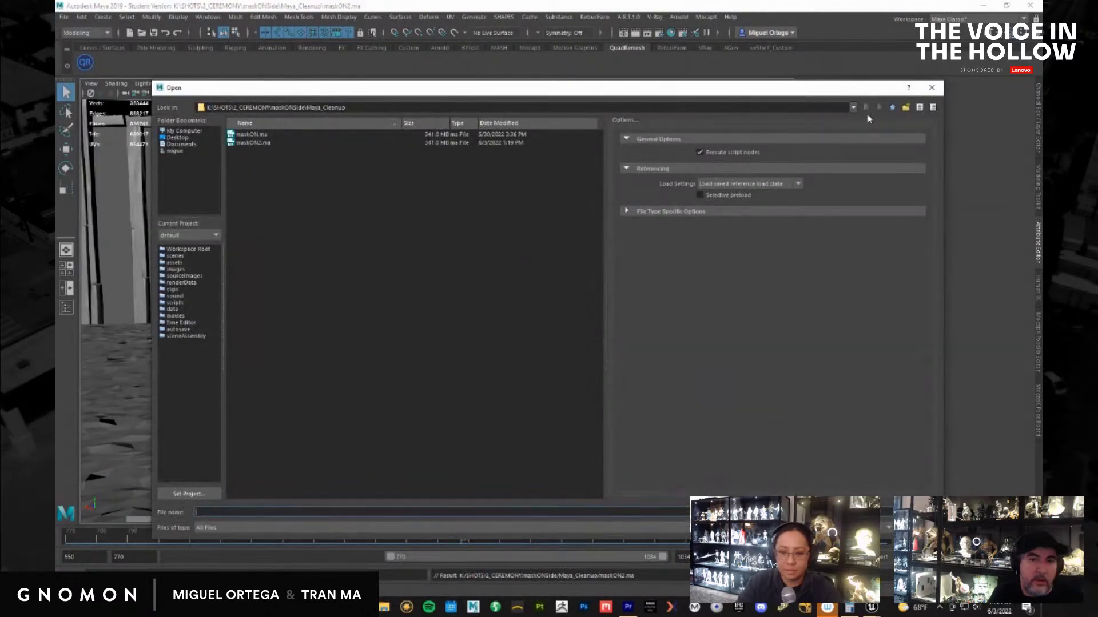
click(896, 108)
click(896, 108)
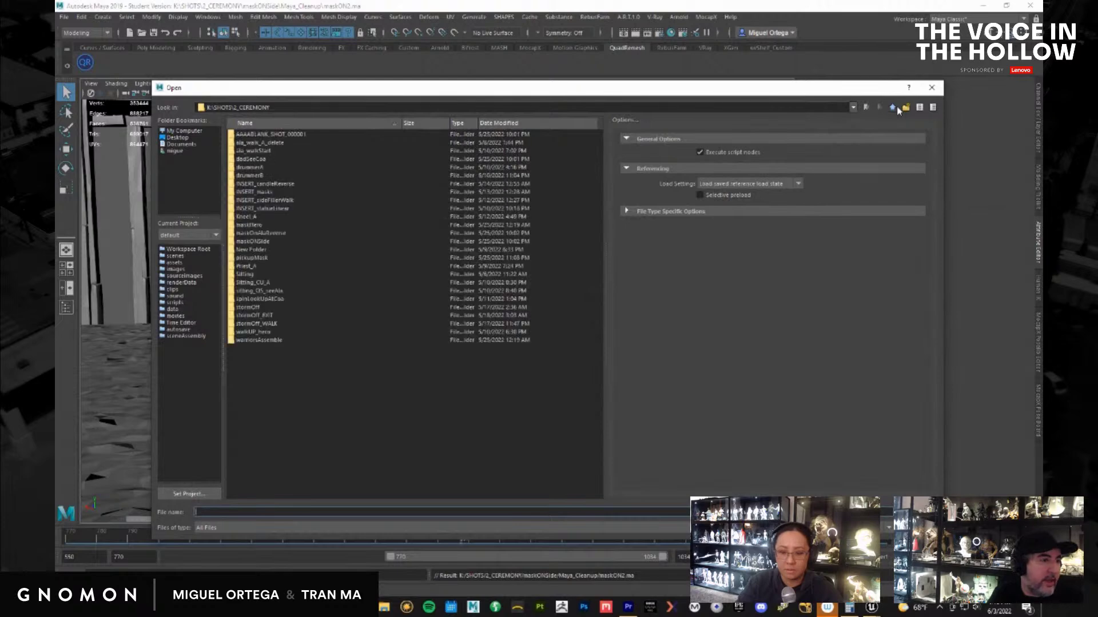
double_click(250, 159)
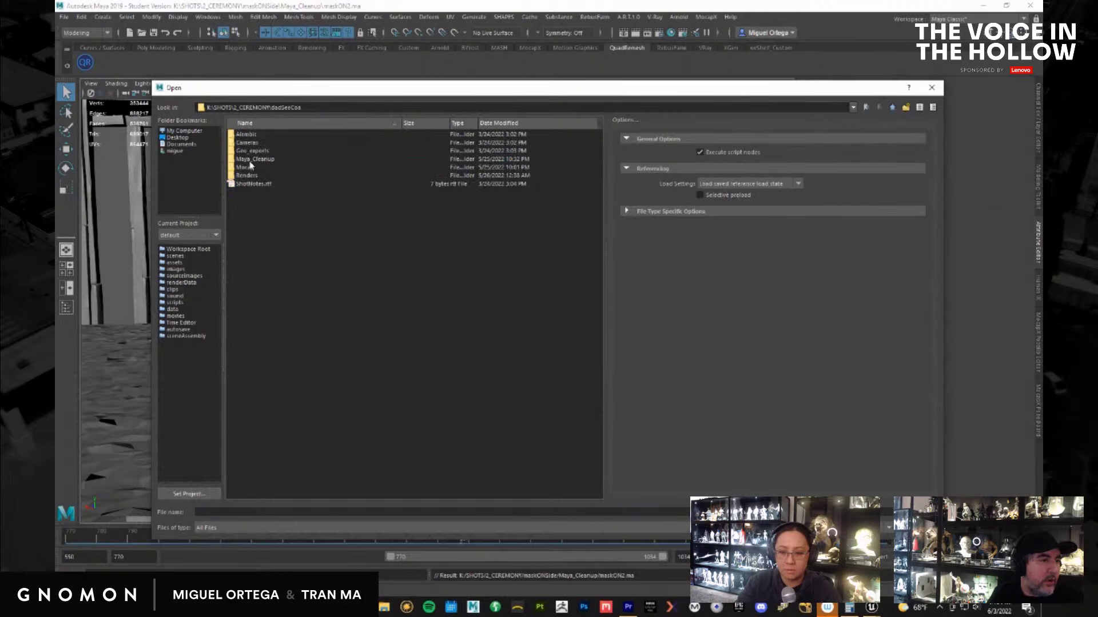
double_click(250, 162)
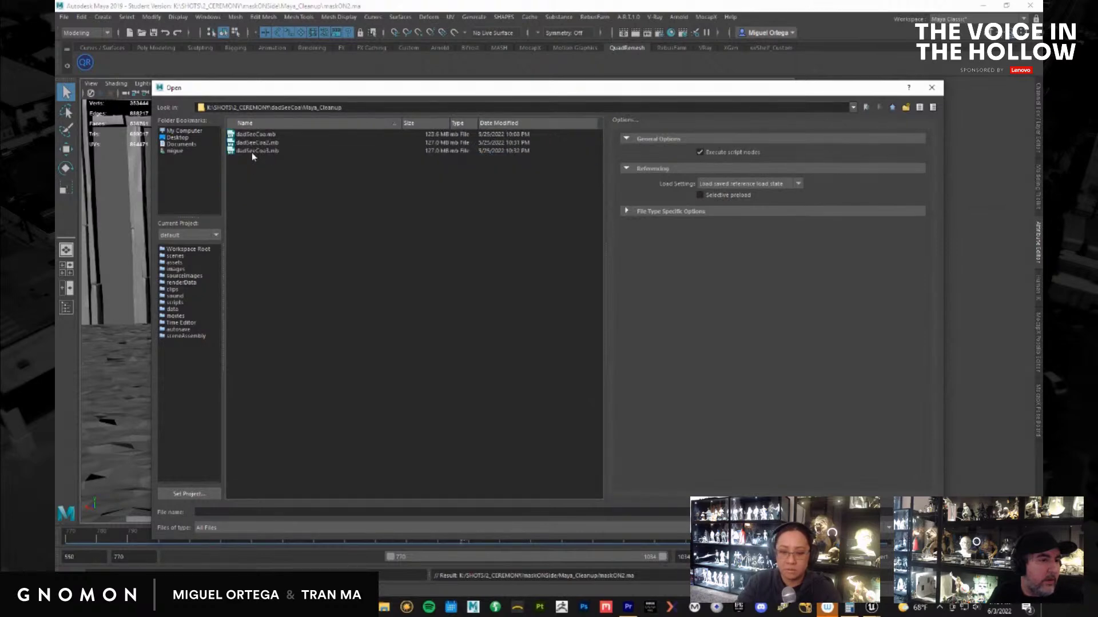
click(252, 152)
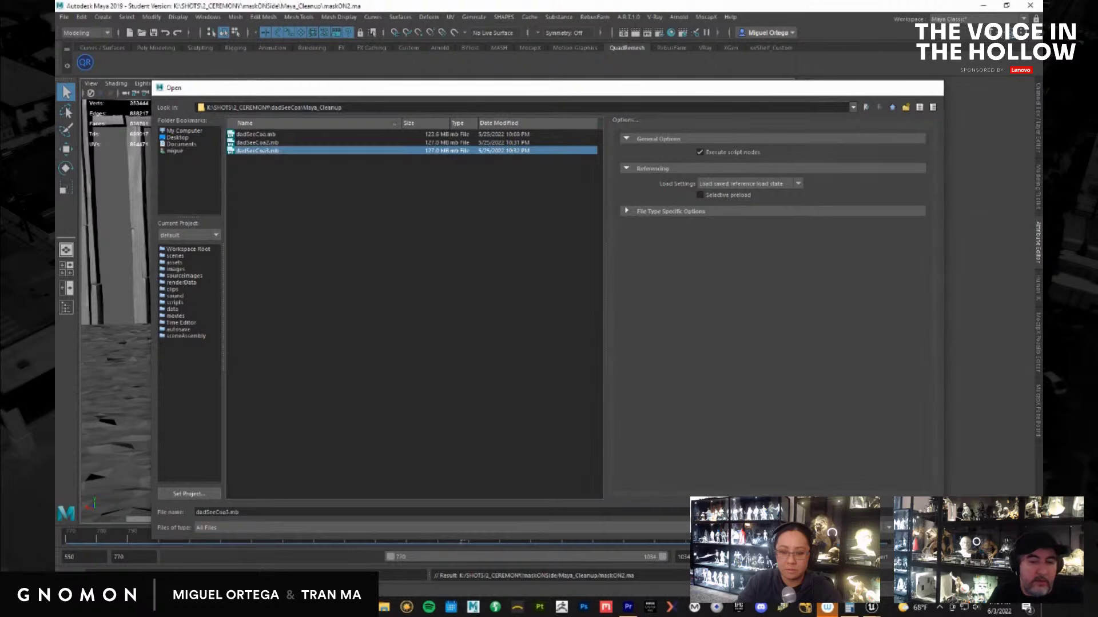
key(Return)
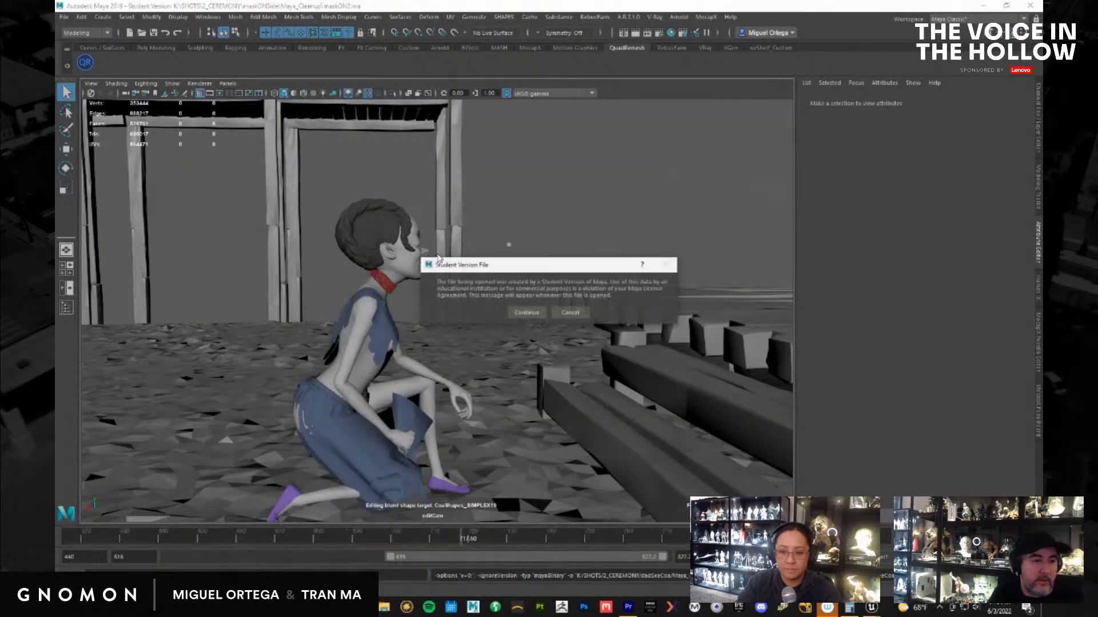
click(525, 311)
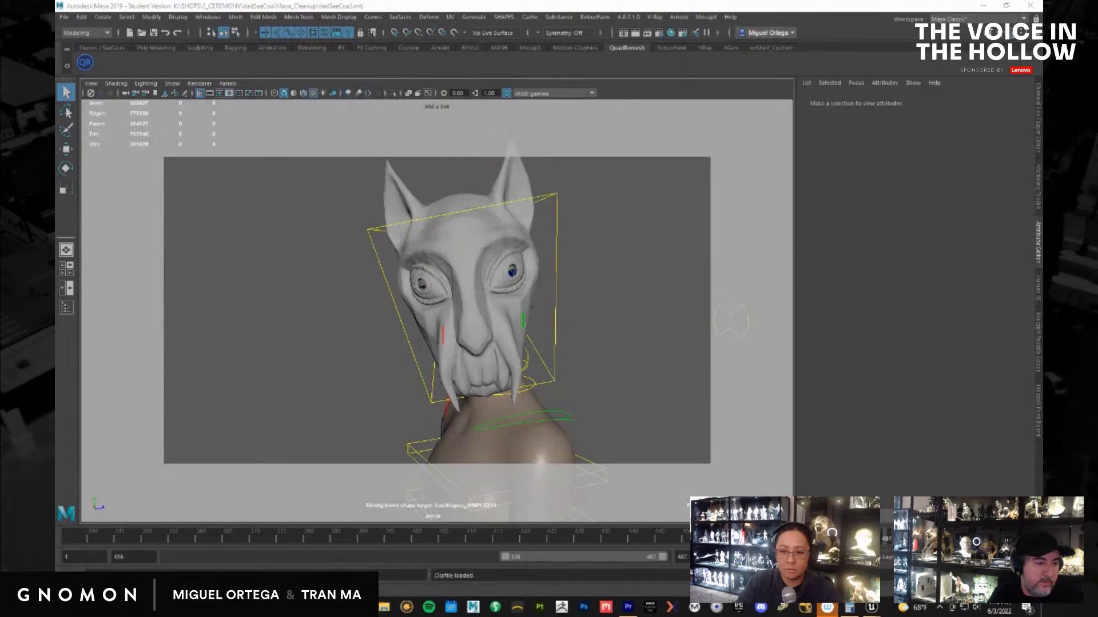
Scrub the dadSeeCoa3.mb animation to the frames where the masked character raises a hand beside the mask
click(524, 538)
drag(547, 555, 516, 540)
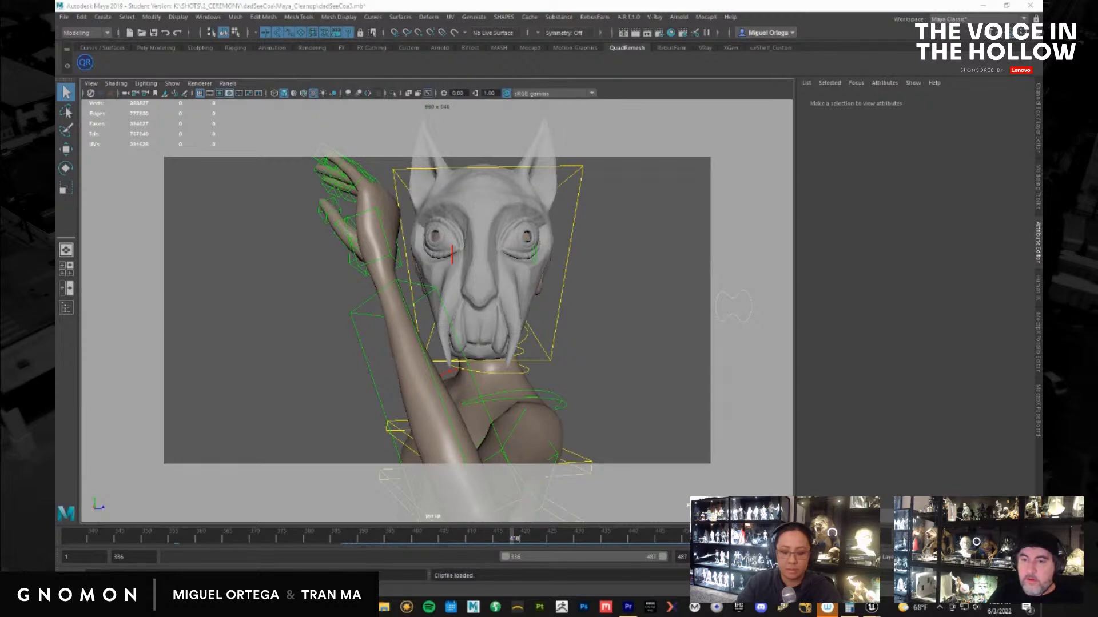
drag(1042, 143, 1041, 81)
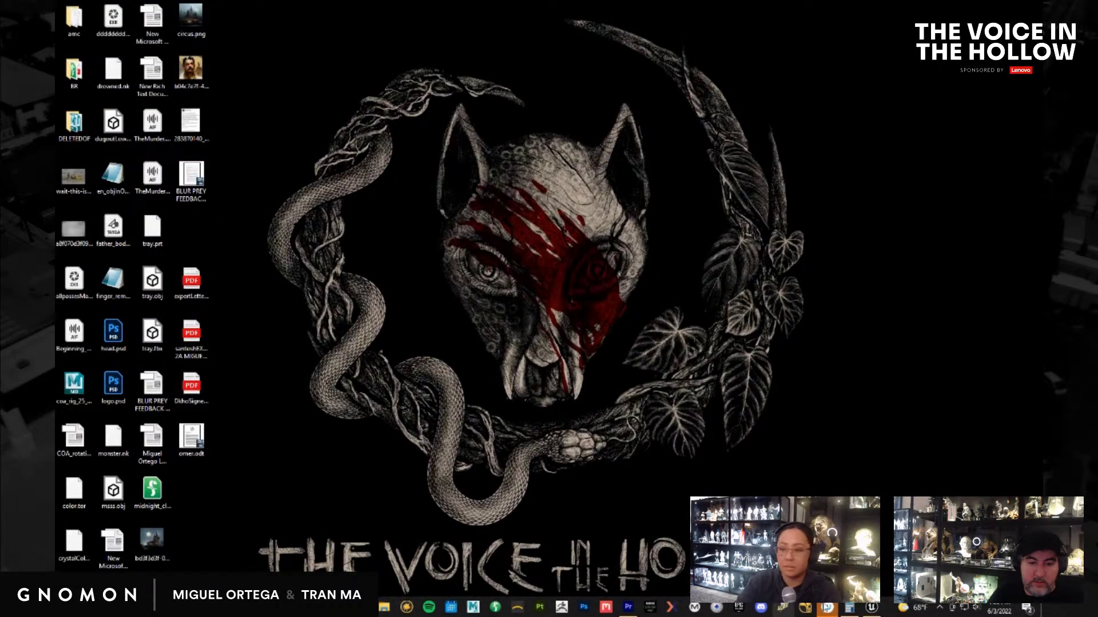
click(871, 607)
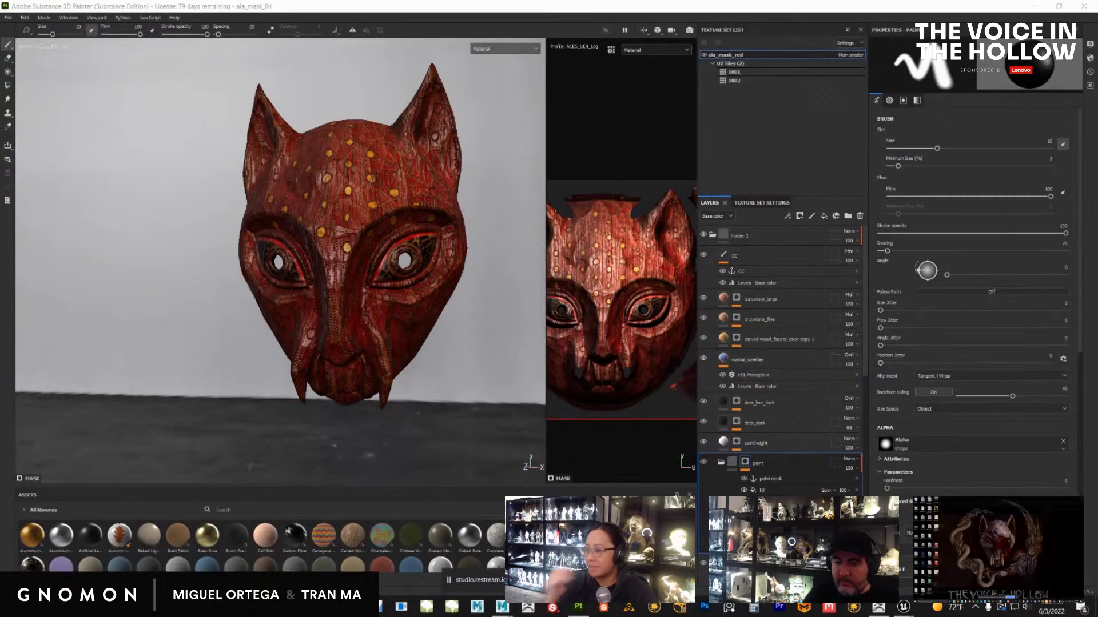
Hide the red painted layers of ala_mask_red in Substance 3D Painter to show the mask's carved wood
alt+drag(490, 306, 361, 342)
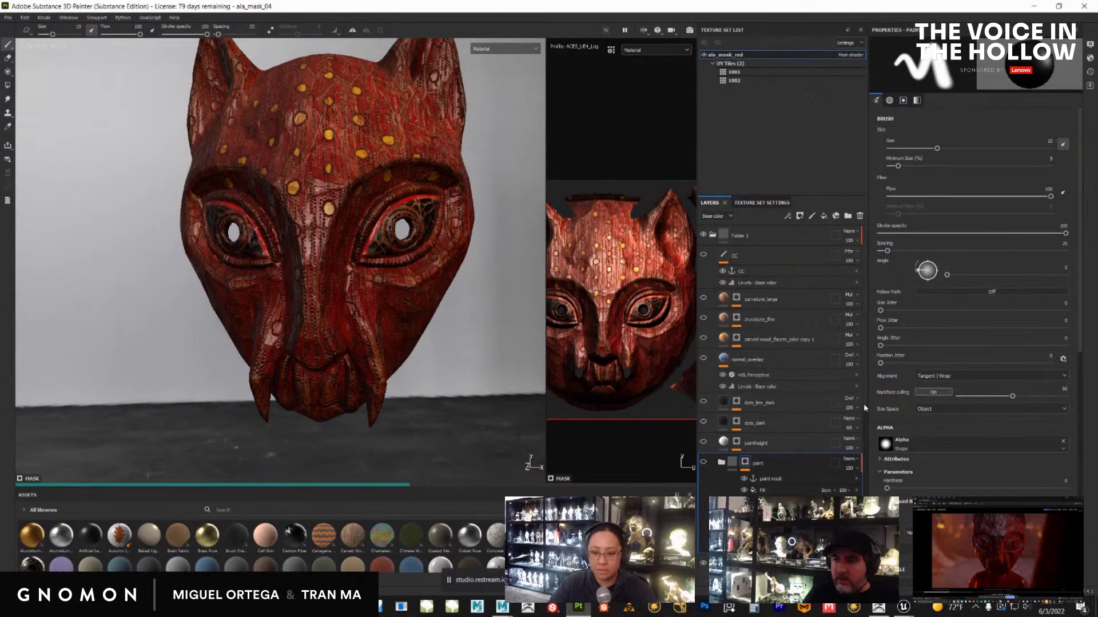
scroll(721, 464, down, 3)
click(703, 550)
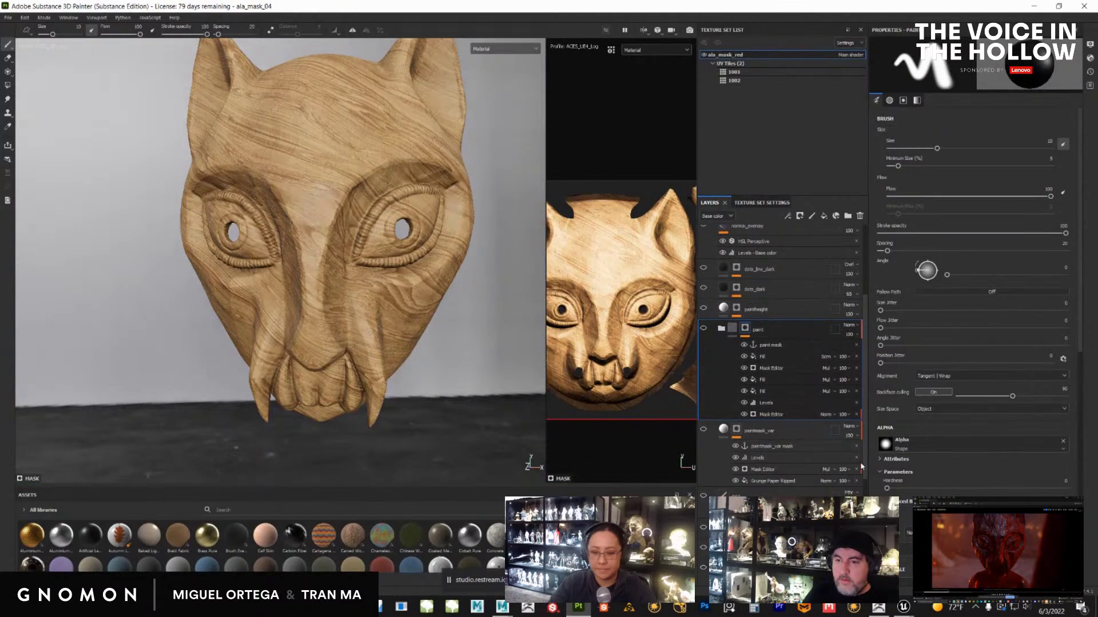
Hide the varnished wood grain layer near the end of the ala_mask_red layer stack, leaving the plain cream base
scroll(703, 550, down, 3)
scroll(720, 400, down, 2)
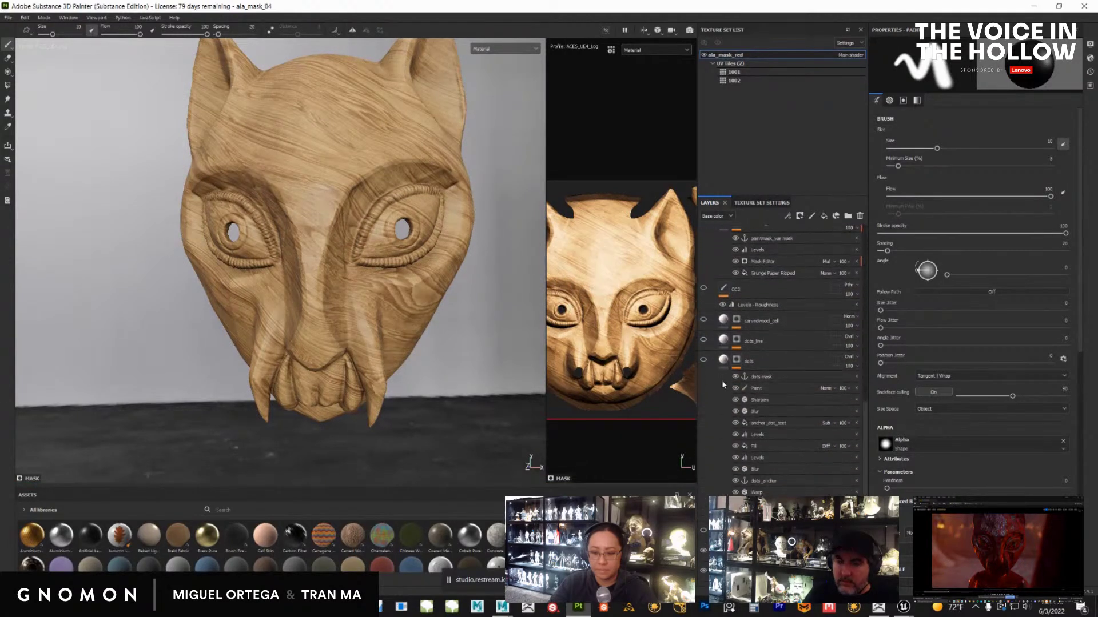
click(721, 362)
click(707, 561)
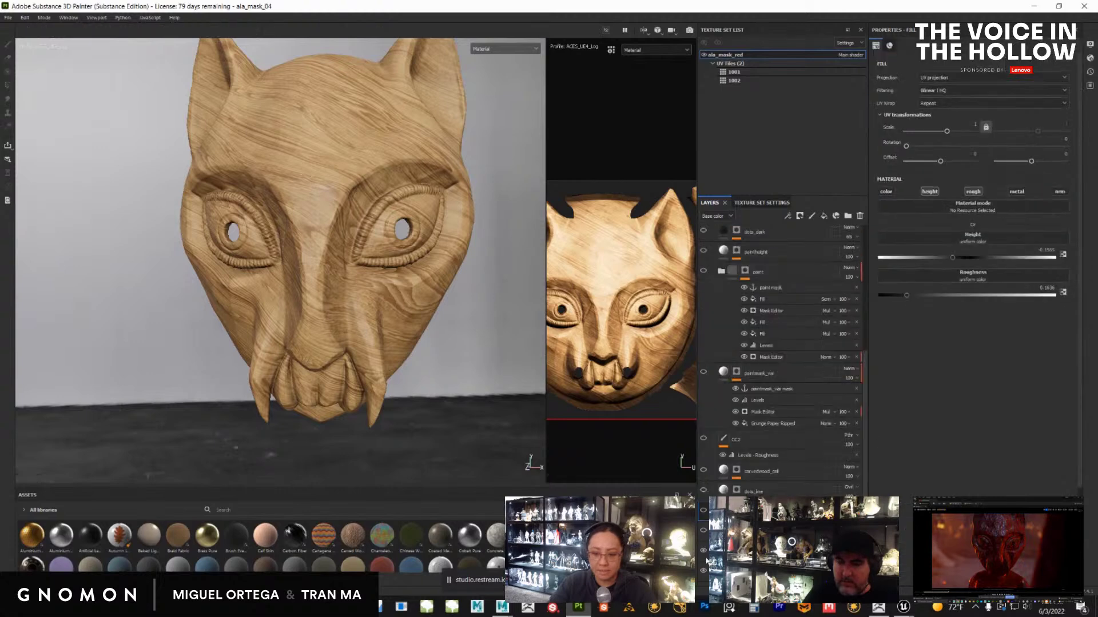
click(702, 552)
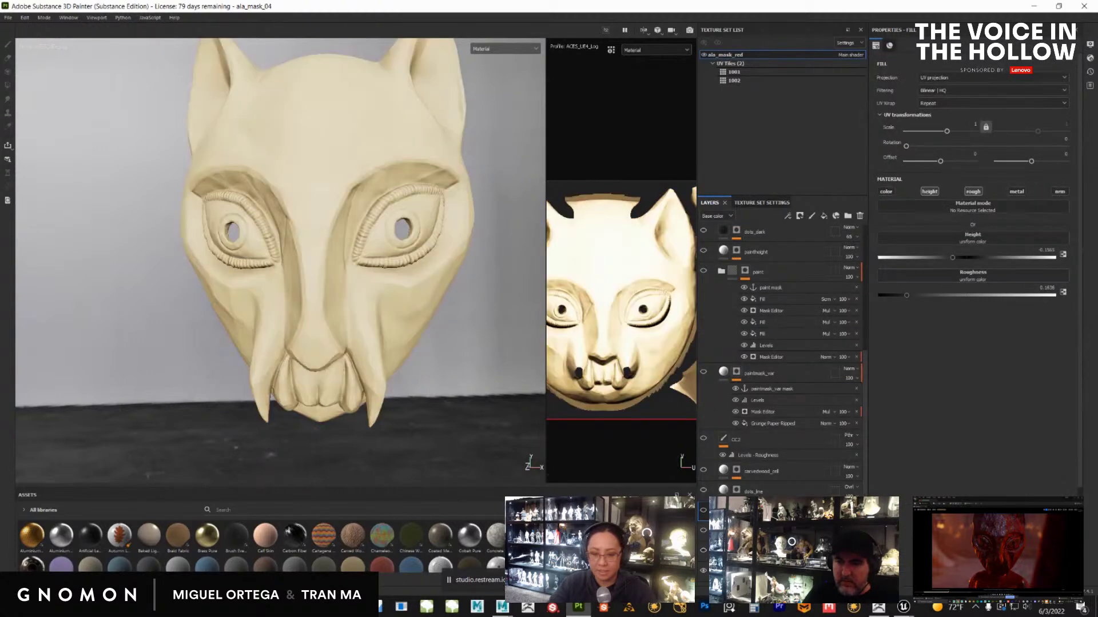
Inspect the carved eyes, teeth and facets of the plain base mask up close, and show the ala_mask_red texture set settings
alt+drag(320, 337, 434, 377)
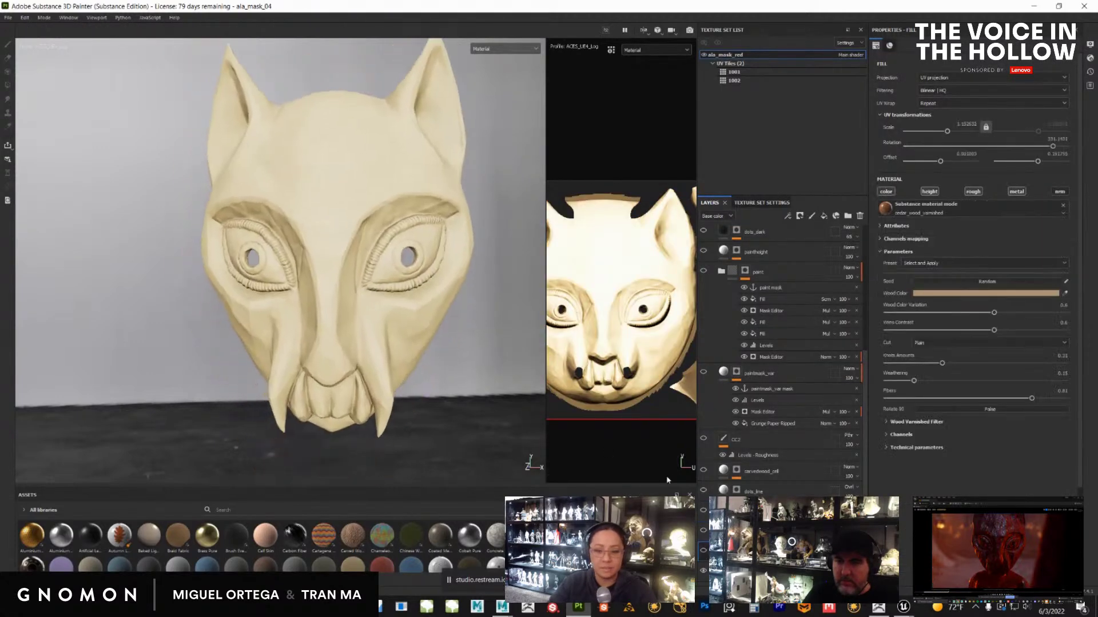
key(ctrl+z)
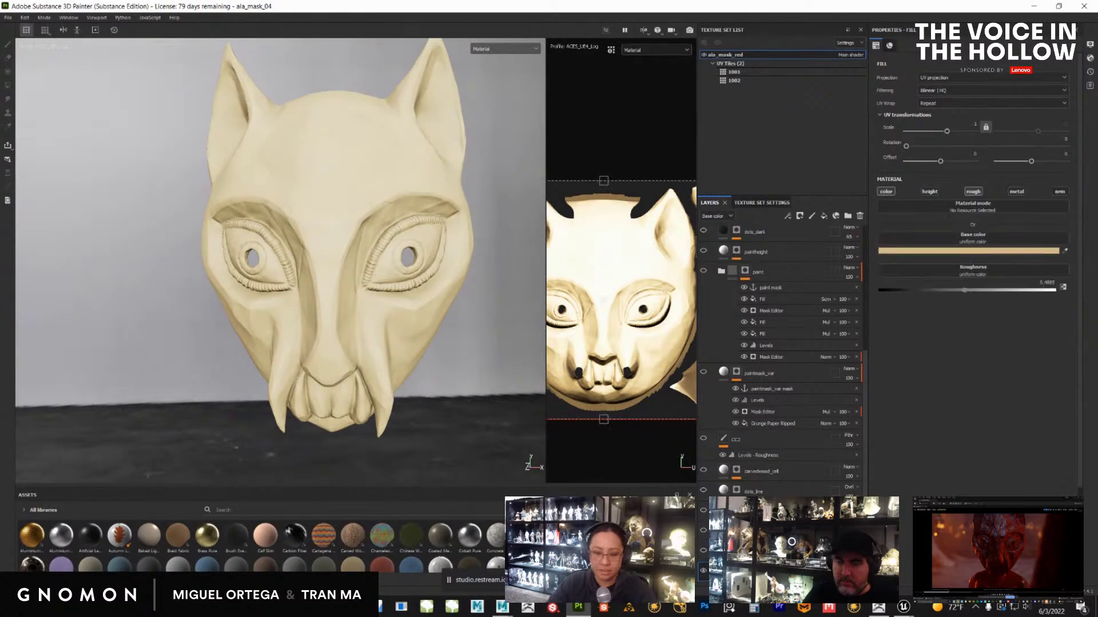
scroll(434, 439, up, 5)
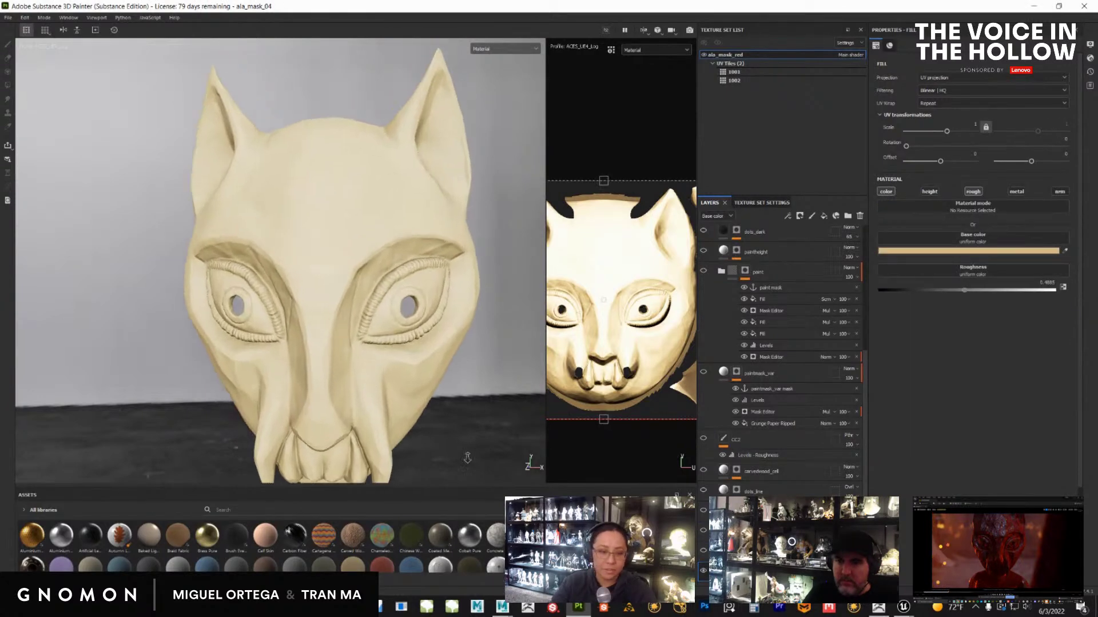
alt+drag(422, 396, 449, 309)
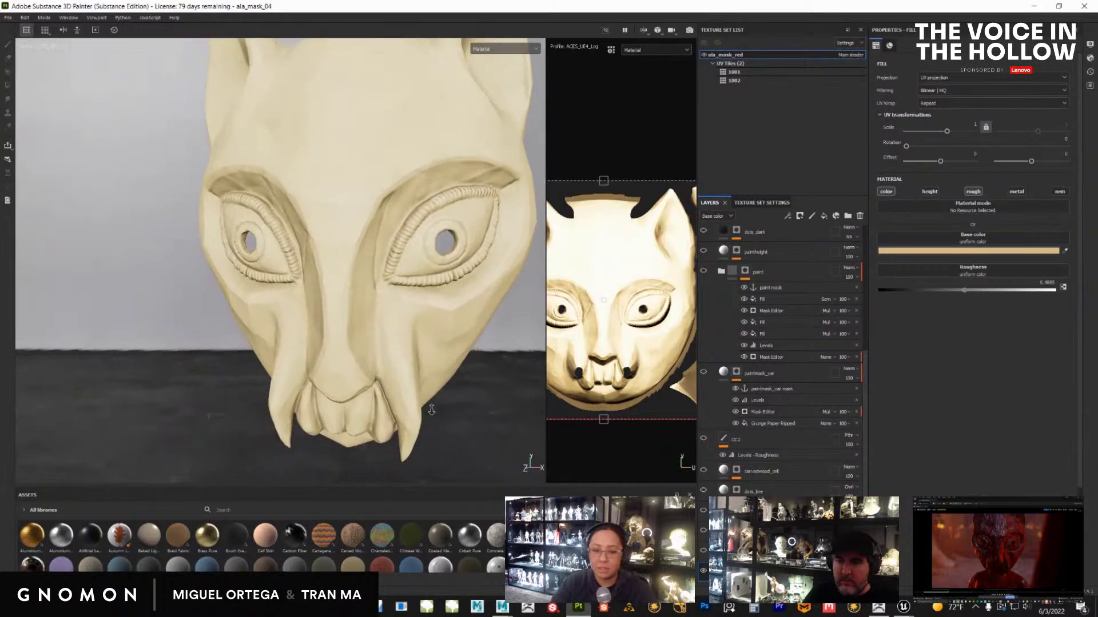
click(751, 203)
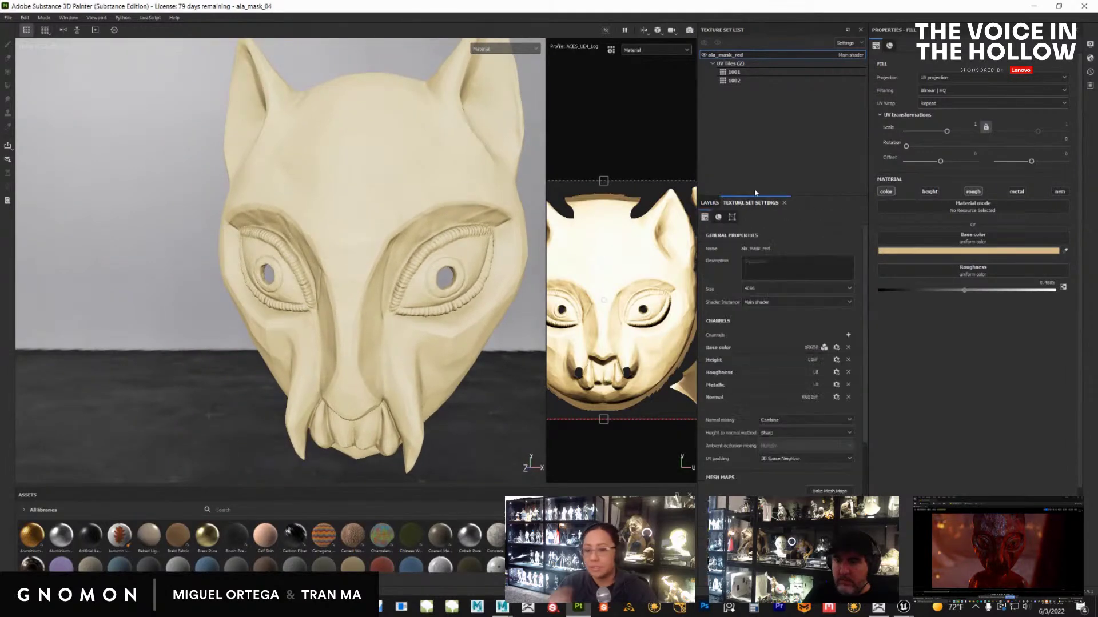
alt+drag(430, 291, 451, 343)
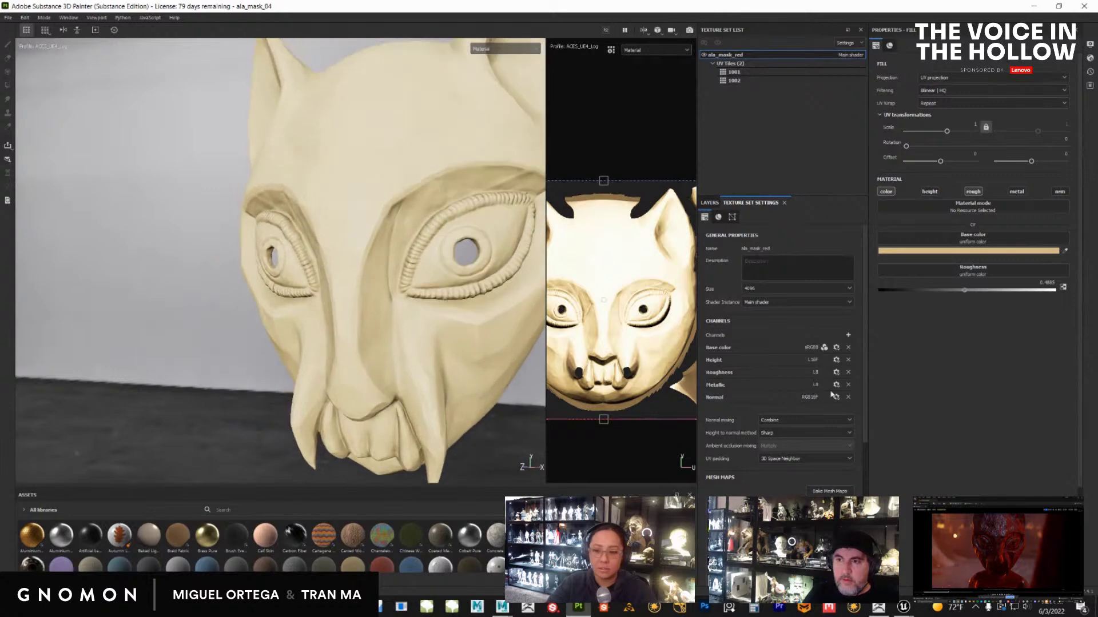
Overlay the mesh wireframe on the plain mask, inspect its topology around the eyes and nose, and turn the wireframe off again
click(1090, 45)
scroll(1081, 327, down, 5)
scroll(1081, 328, down, 2)
click(770, 348)
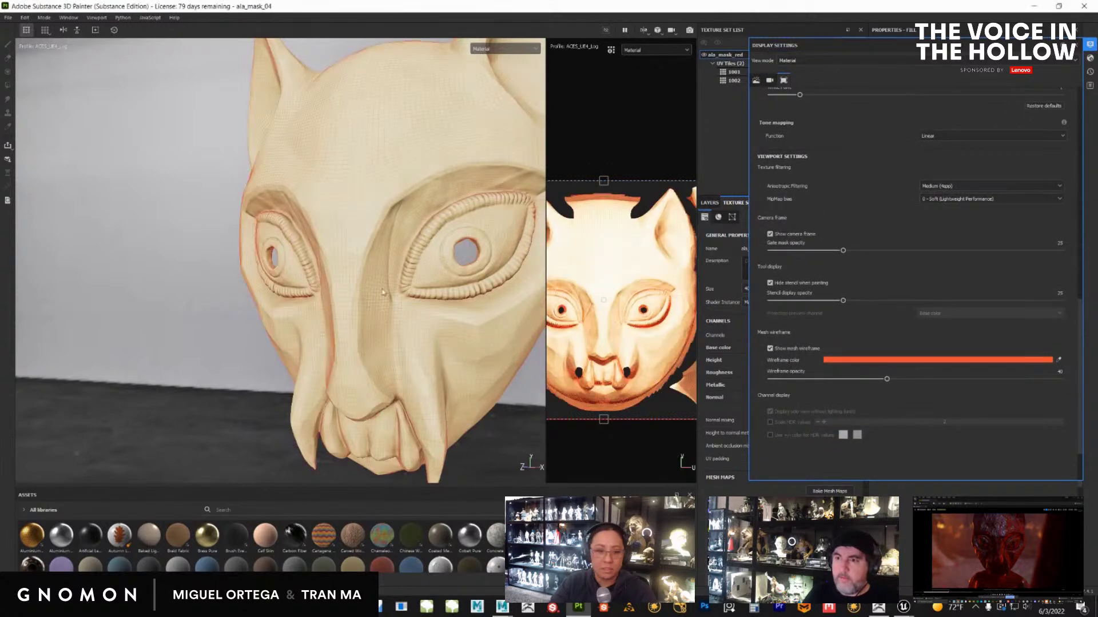
scroll(426, 324, up, 10)
alt+drag(387, 351, 405, 285)
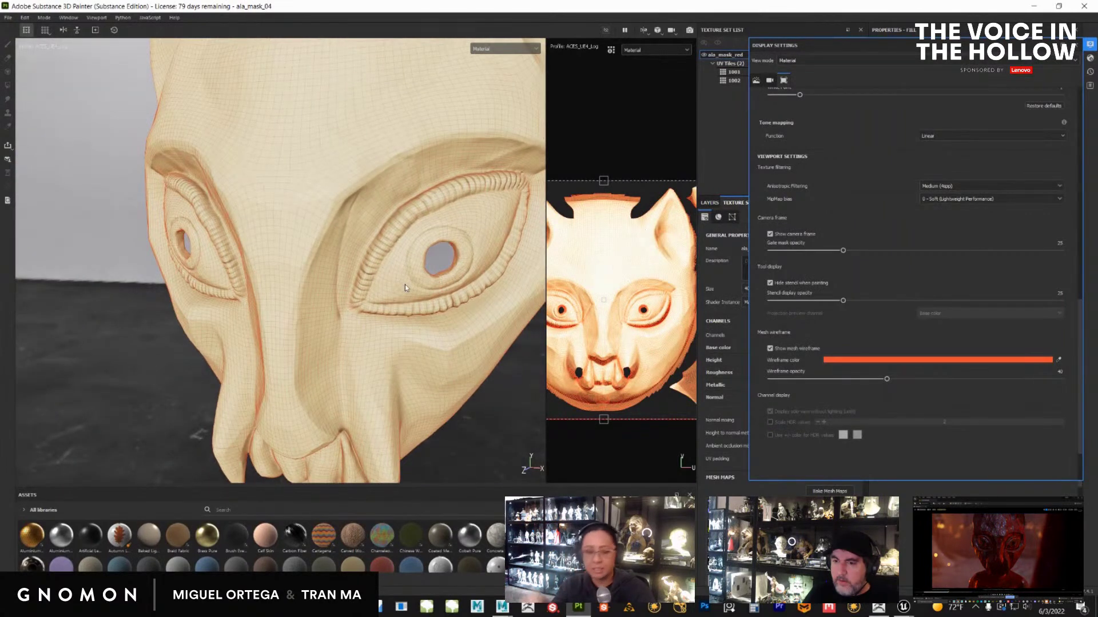
alt+drag(371, 360, 466, 293)
click(770, 349)
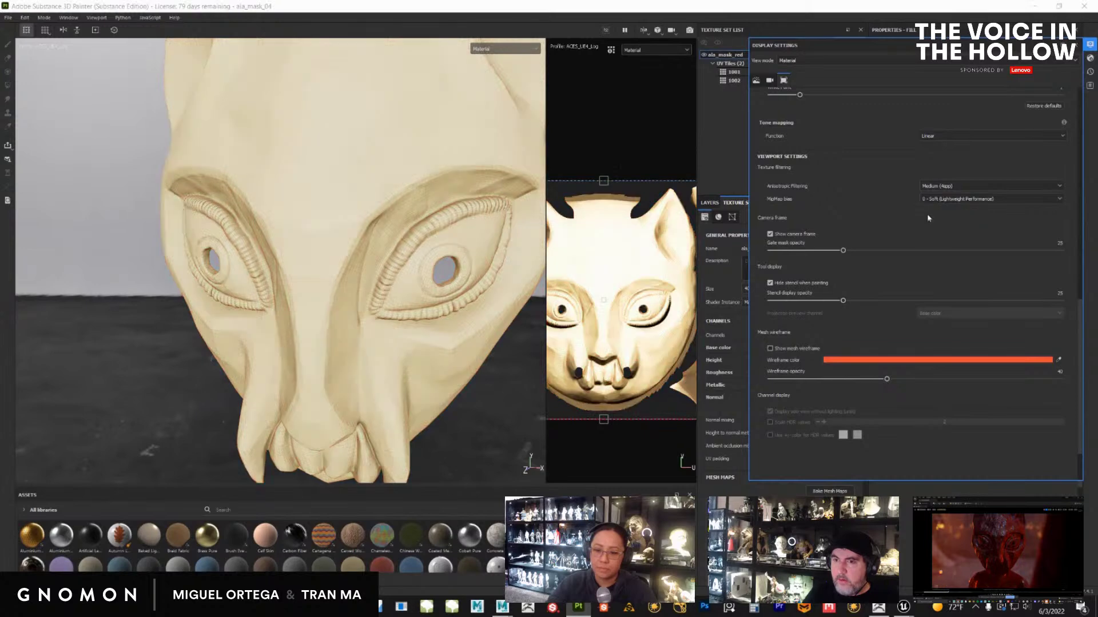
click(1089, 44)
Review the mesh map baking settings and the full High Definition Meshes path of ala_mask_red without baking
click(827, 491)
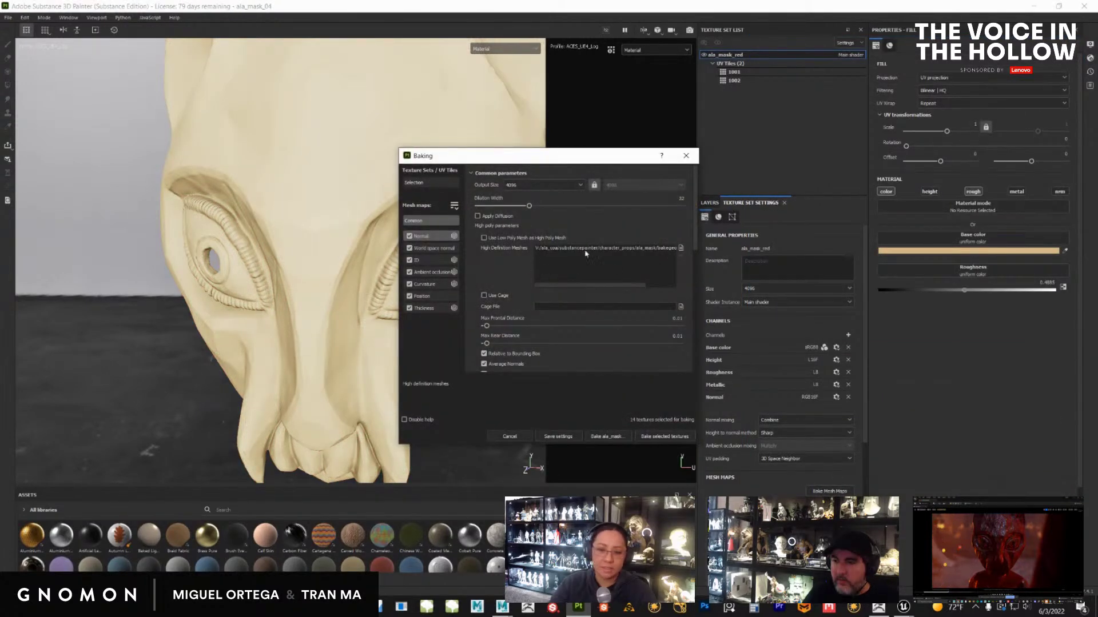
drag(615, 284, 657, 248)
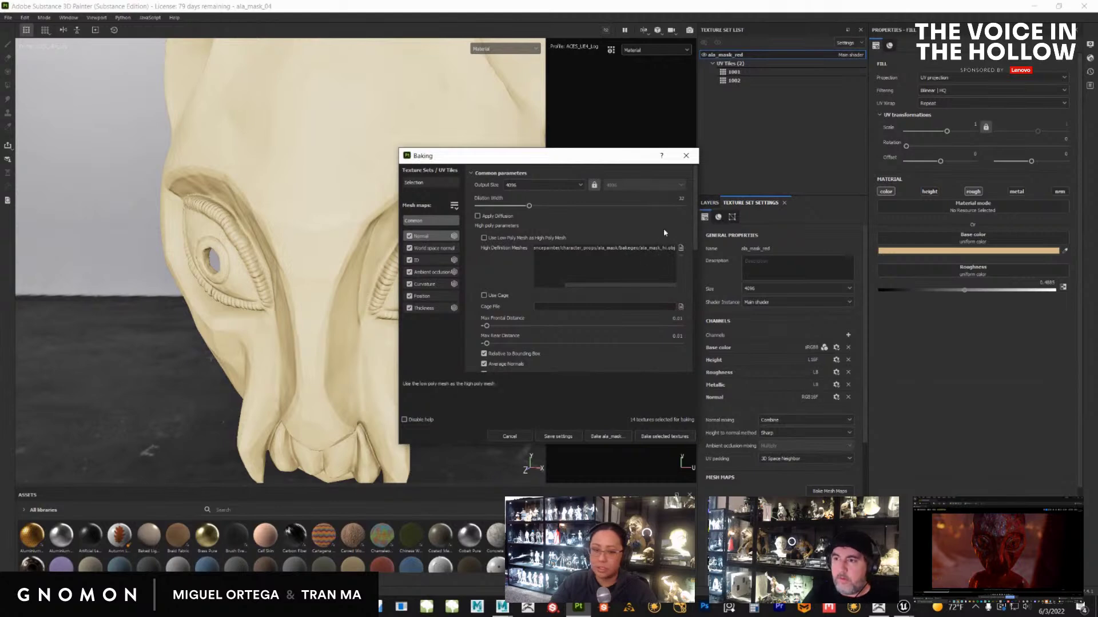
click(687, 157)
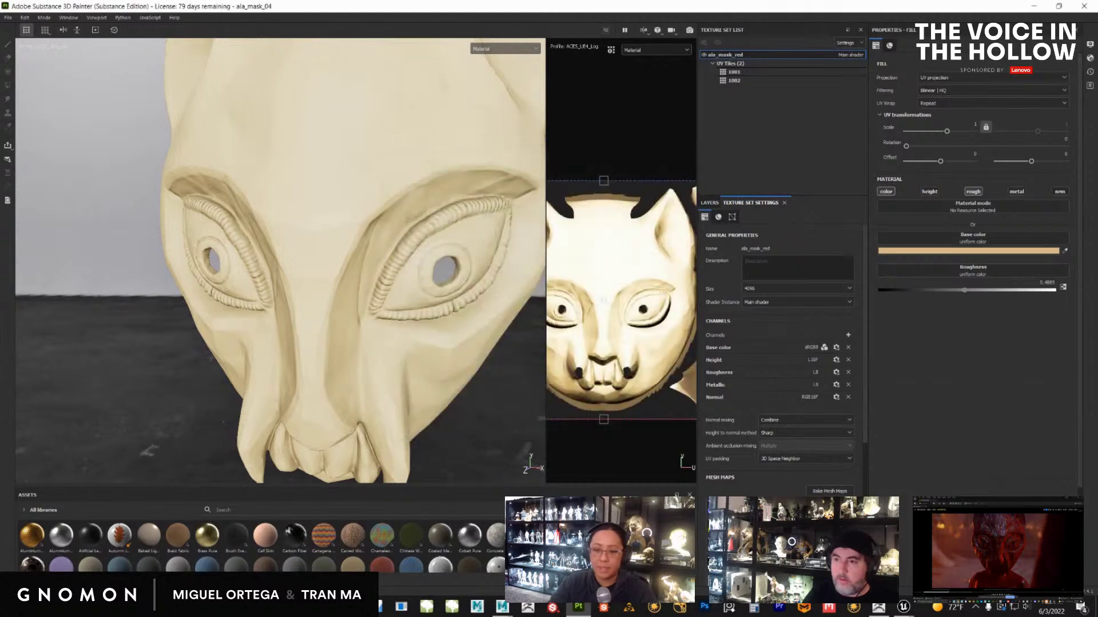
View the mask from its other side and display its baked Normal mesh map
alt+drag(403, 383, 431, 336)
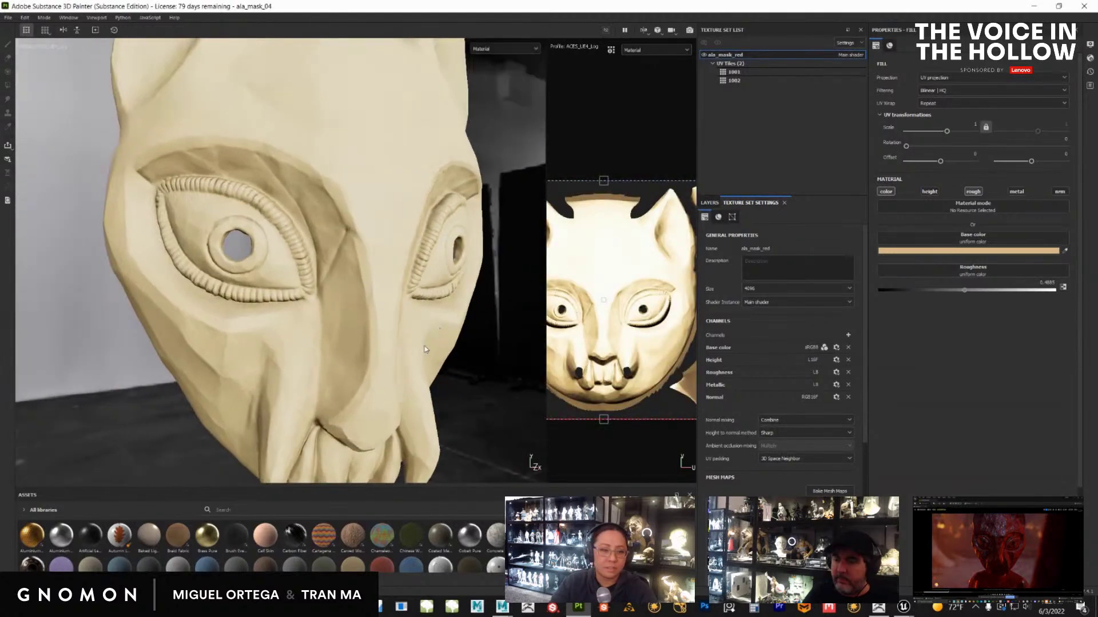
click(518, 49)
scroll(515, 86, down, 3)
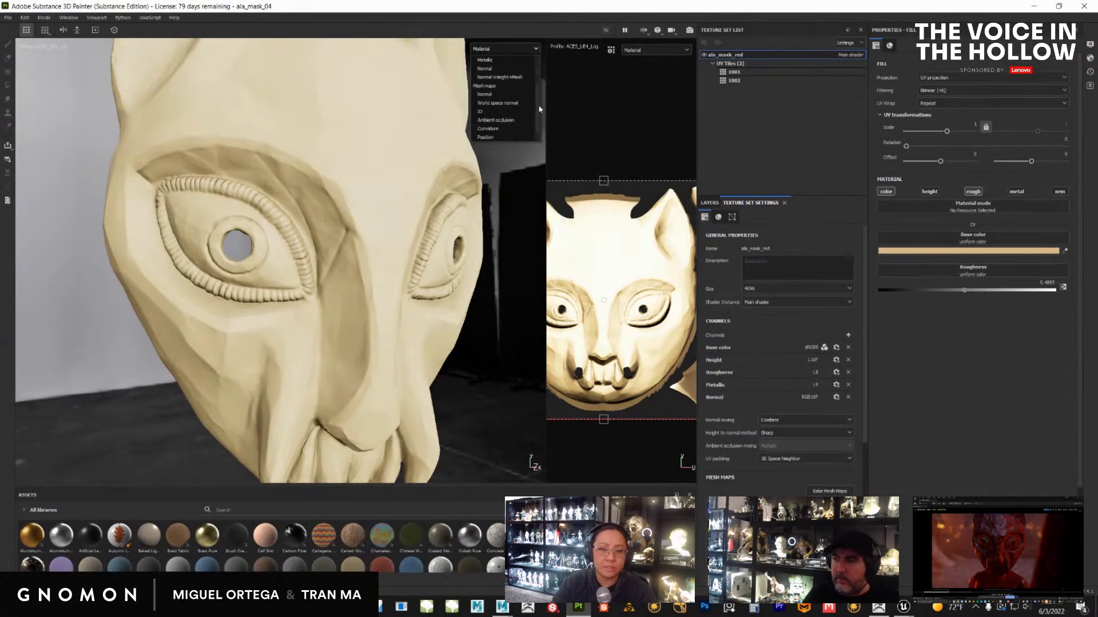
click(491, 87)
alt+drag(491, 92, 485, 118)
Inspect the World space normal mesh map on the mask and return the viewport to Material display
click(527, 50)
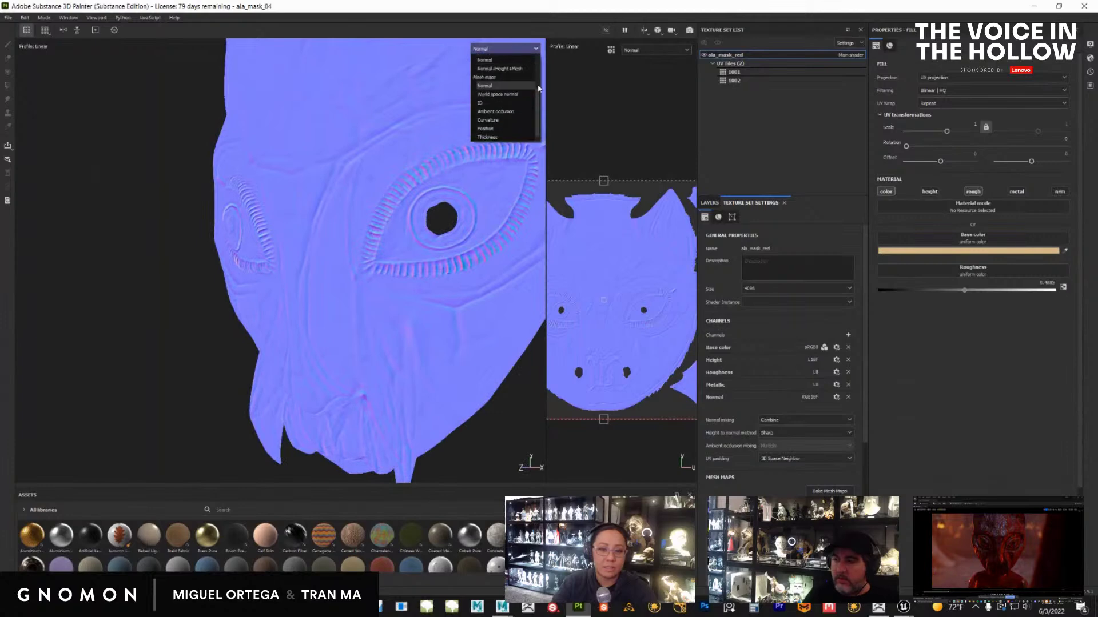
click(506, 95)
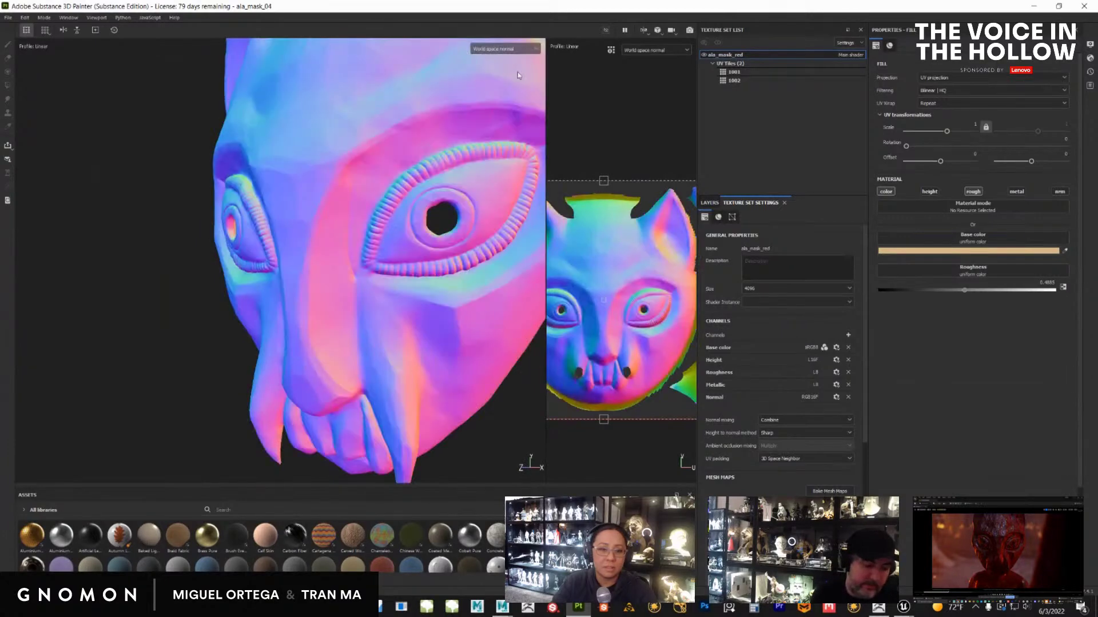
alt+drag(368, 247, 537, 210)
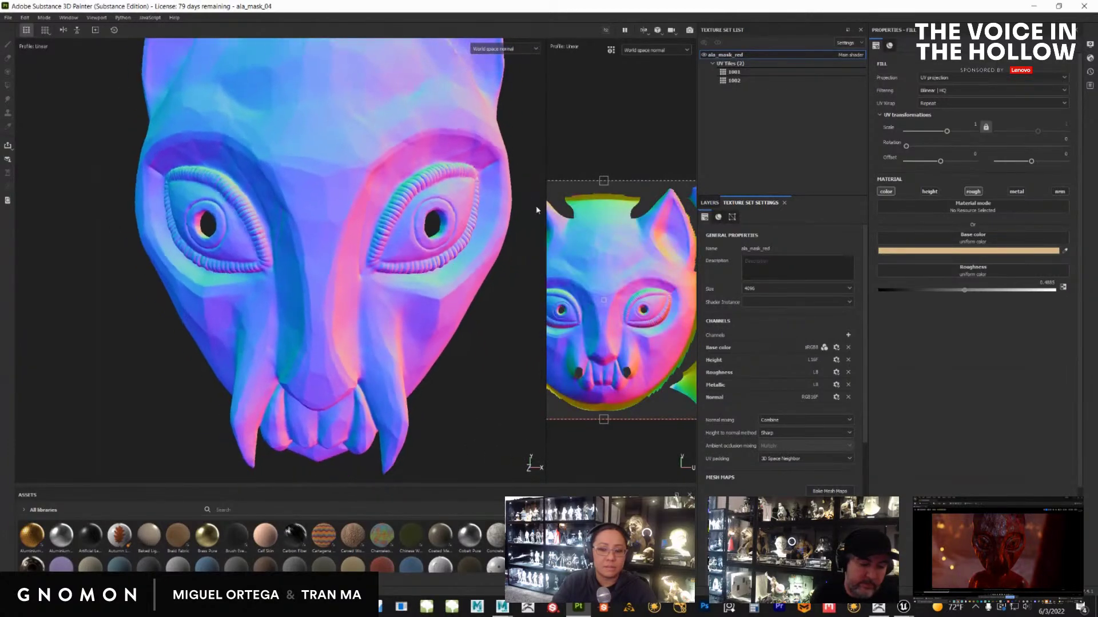
click(506, 50)
click(497, 72)
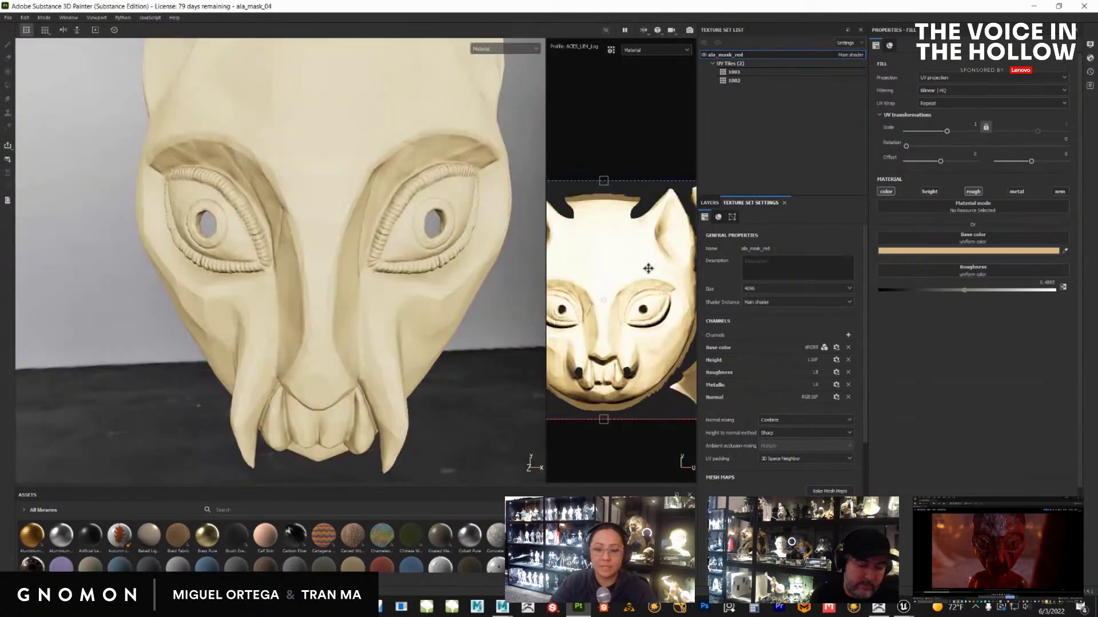
Show the varnished wood grain layer of ala_mask_red over the plain base and inspect the grain across the face
click(710, 203)
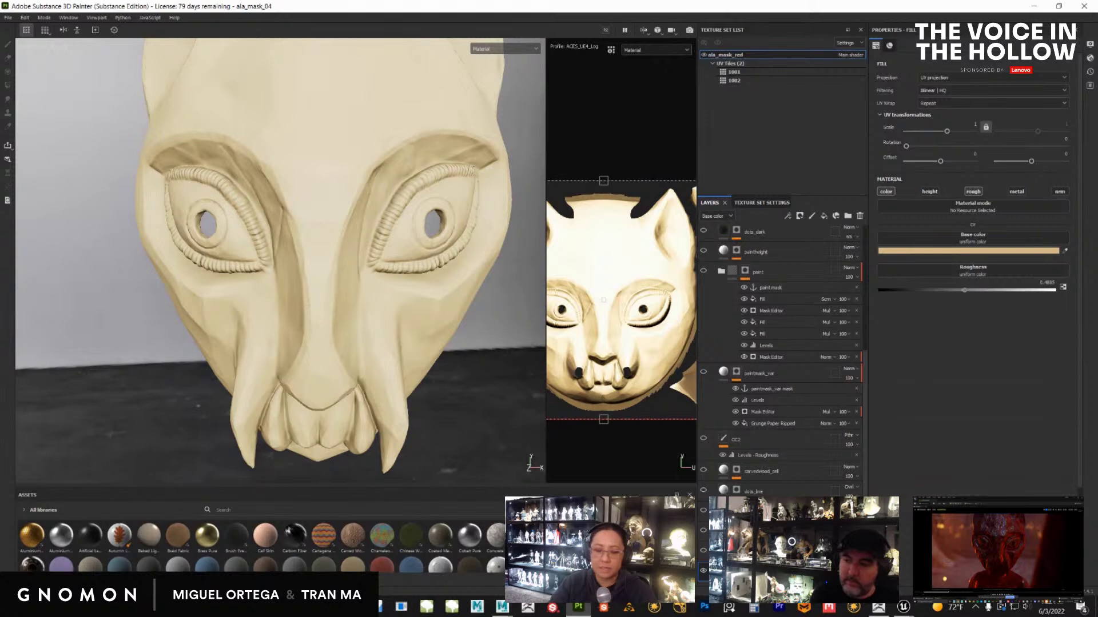
click(704, 552)
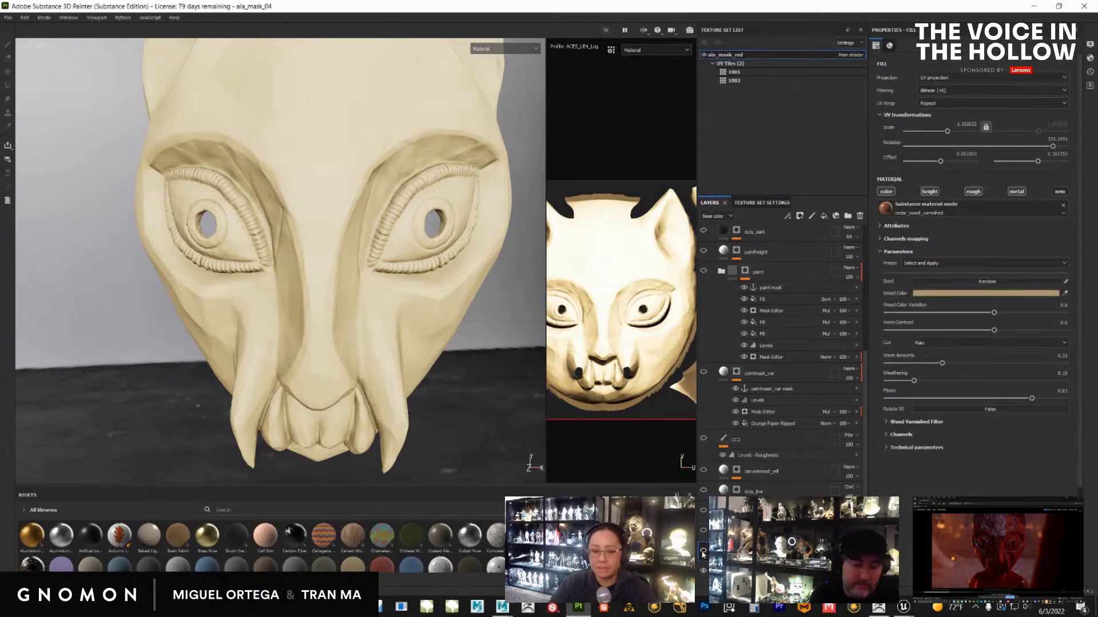
click(703, 552)
alt+drag(436, 342, 367, 358)
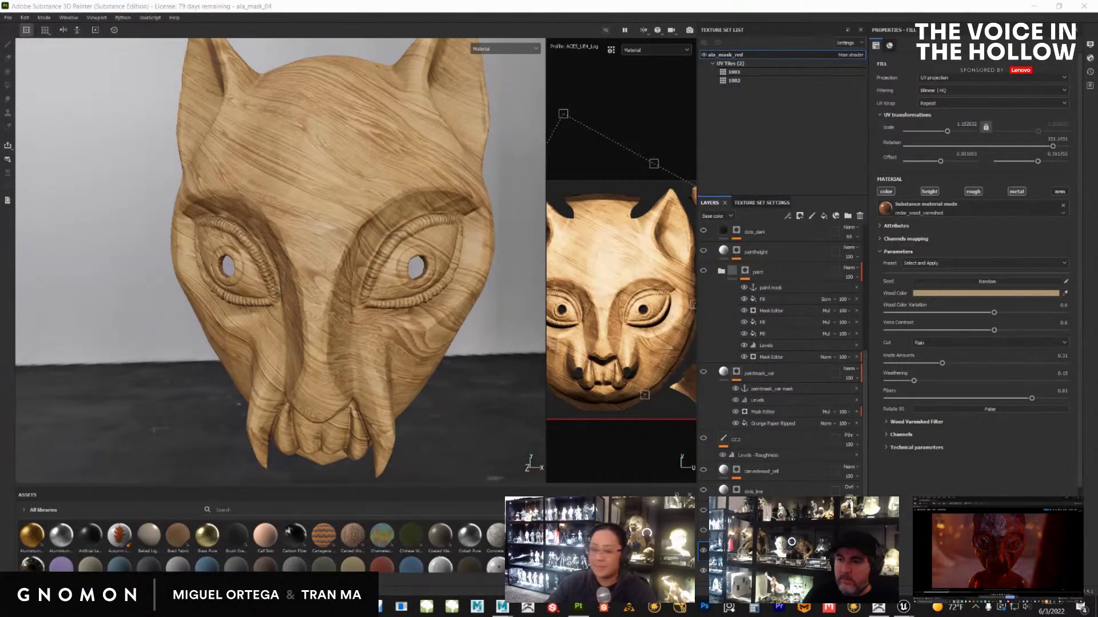
alt+middle_drag(311, 306, 344, 289)
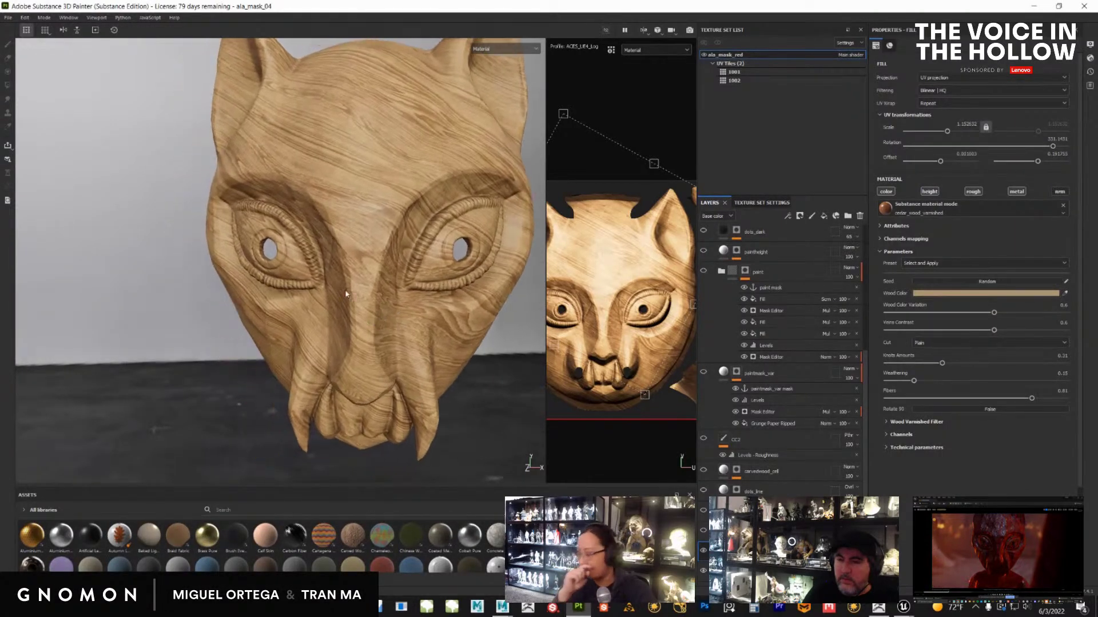
alt+drag(426, 303, 389, 332)
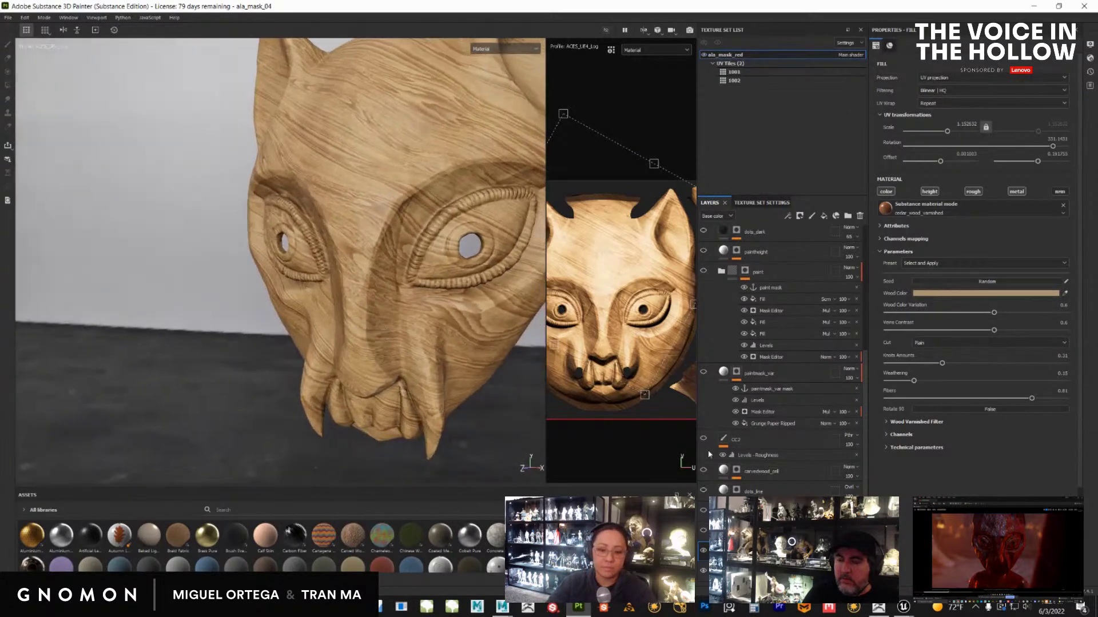
Toggle the small dot pattern layer above the wood grain and examine how it covers the mask's eyes and nose
click(704, 532)
scroll(324, 180, up, 5)
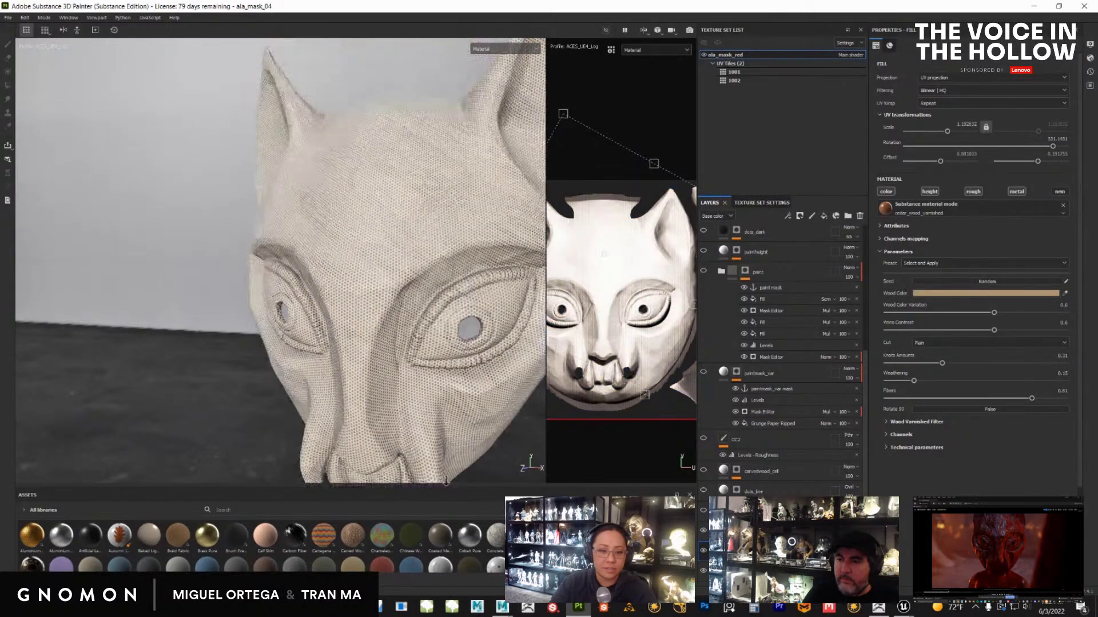
click(708, 536)
click(703, 527)
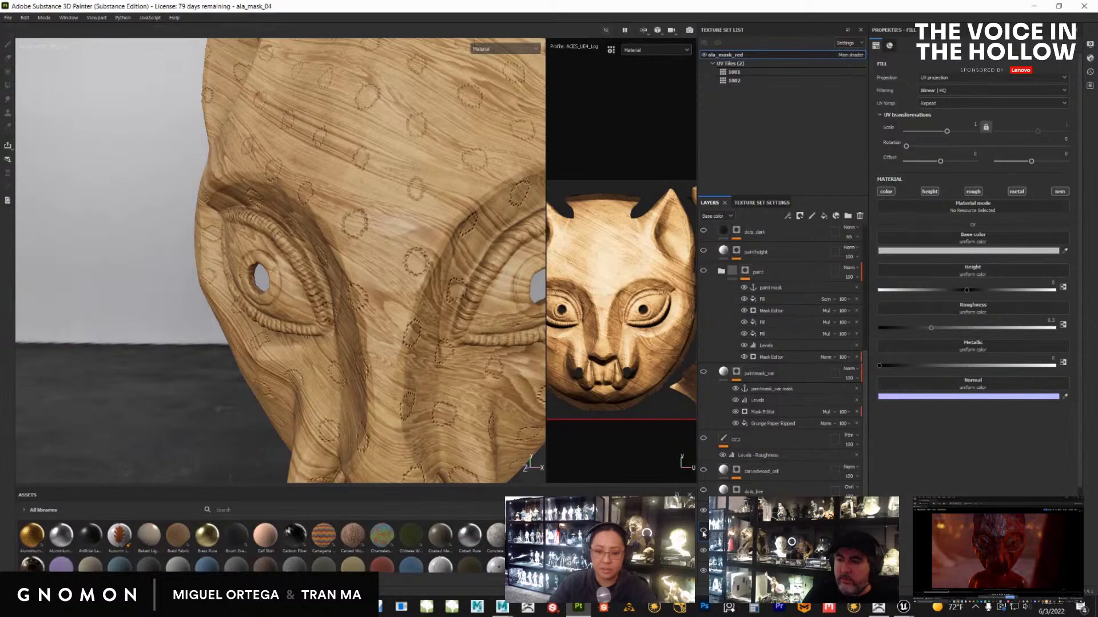
click(703, 530)
alt+middle_drag(411, 354, 386, 277)
alt+drag(386, 277, 369, 269)
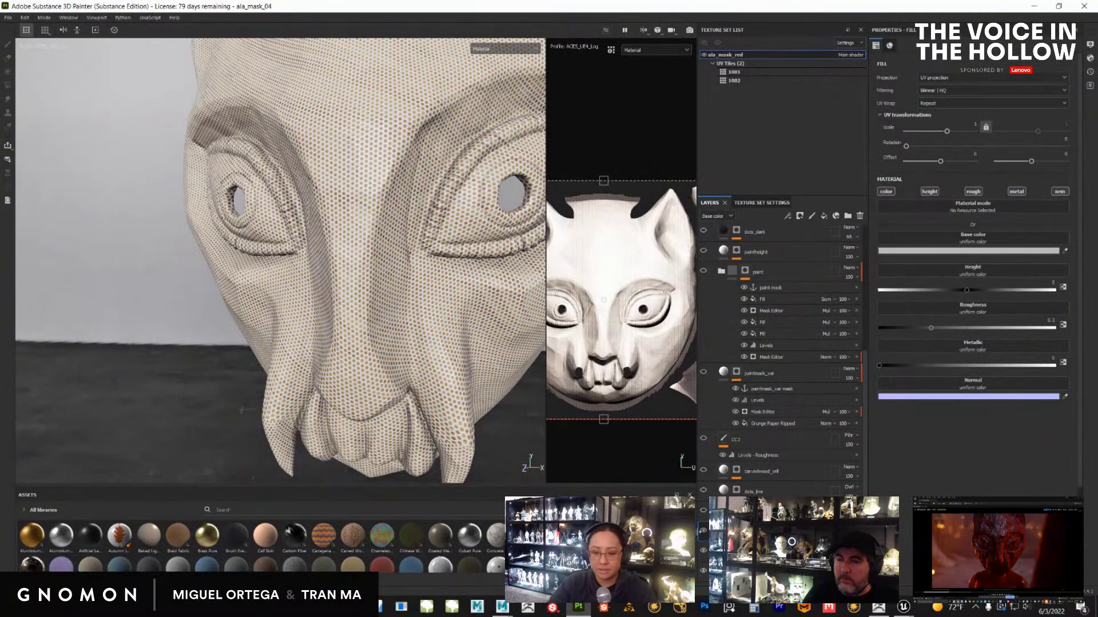
Hide the small all-over dot pattern and show the dotted ring and dots_line detail layers on the wood grain
click(703, 531)
click(704, 513)
alt+middle_drag(372, 202, 370, 340)
alt+right_drag(369, 340, 474, 454)
alt+drag(400, 380, 434, 388)
click(703, 491)
alt+drag(411, 309, 395, 303)
scroll(395, 303, up, 5)
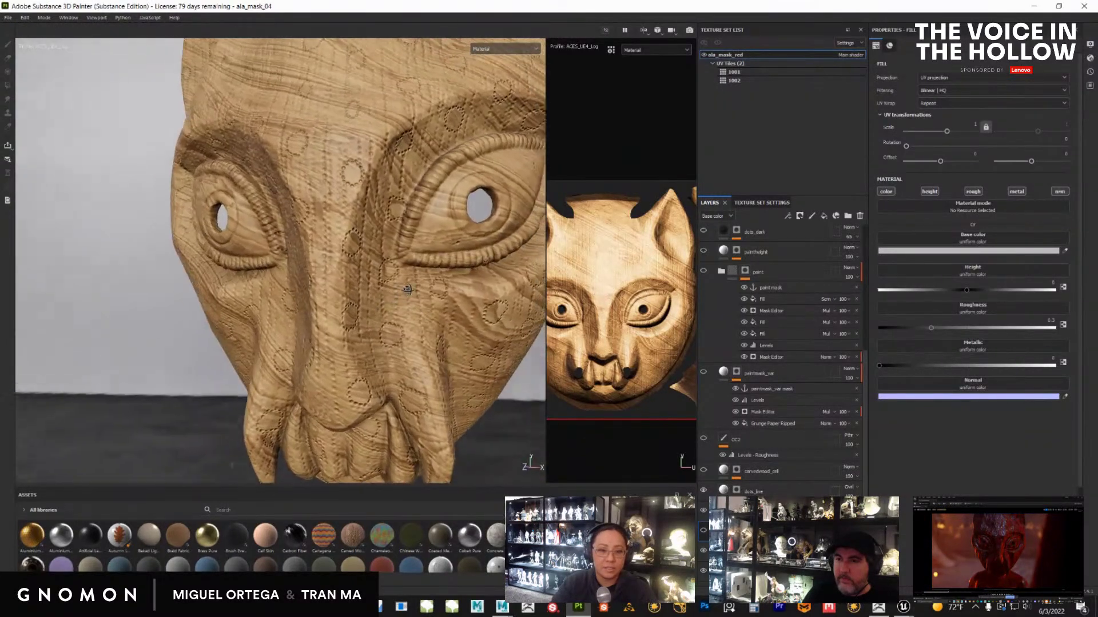
Hide the wood grain to examine the carved dots and rings on the plain base, and show it again
click(704, 552)
alt+drag(389, 309, 663, 430)
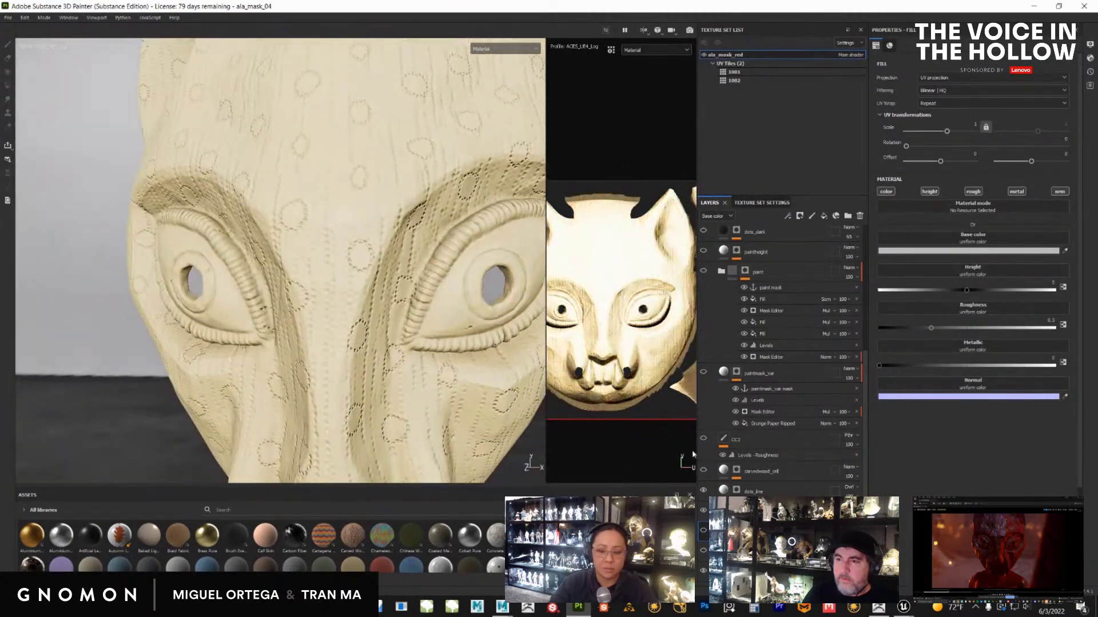
click(703, 552)
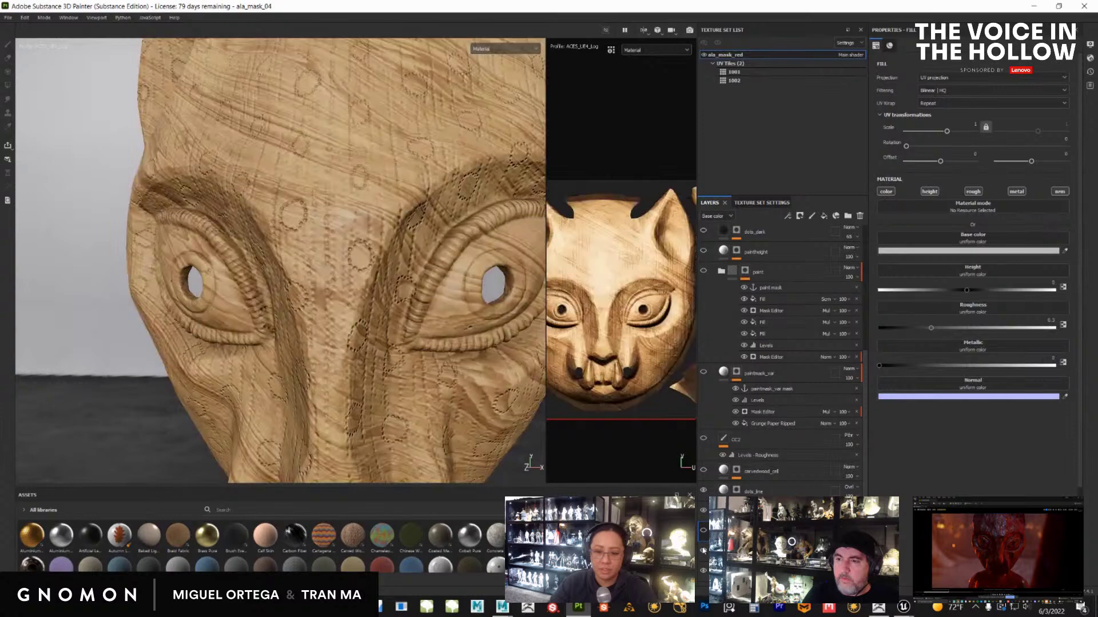
Show the carvedwood_cell layer and hide the wood grain and dot details to isolate its chiselled facets
click(704, 470)
alt+right_drag(395, 419, 459, 418)
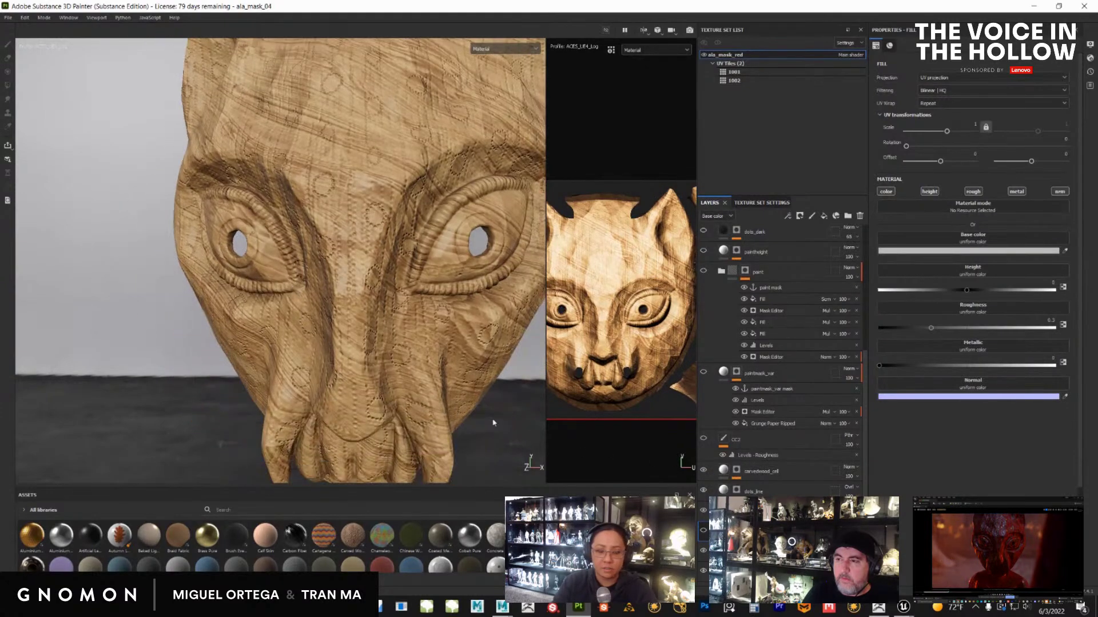
click(703, 550)
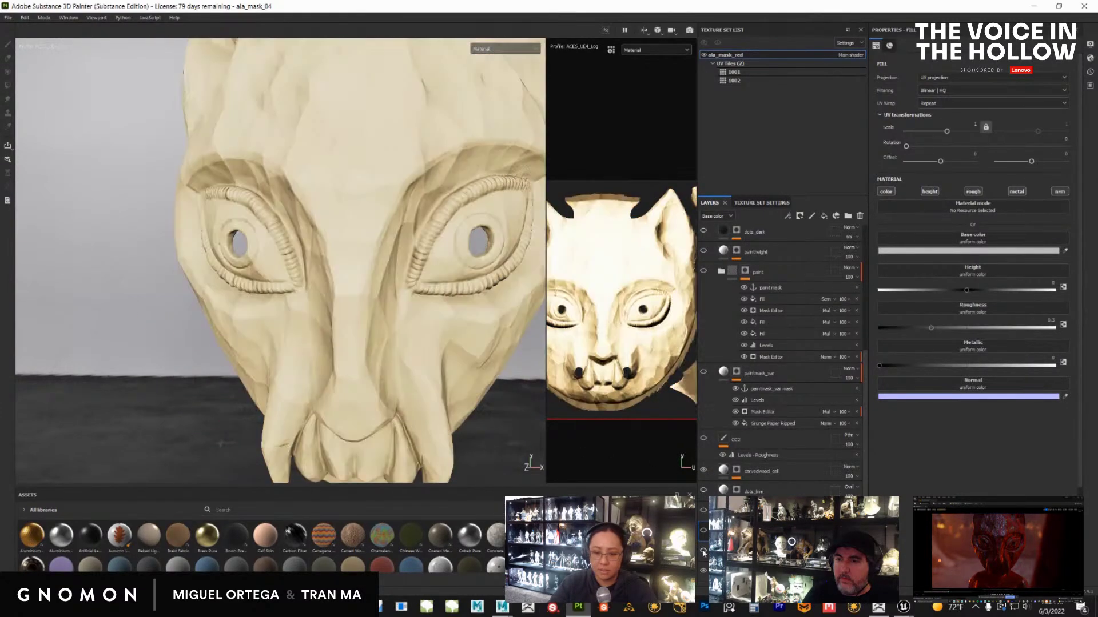
Select the carvedwood_cell layer and hide it, comparing the mask's surface with and without the chiselled facets
click(729, 472)
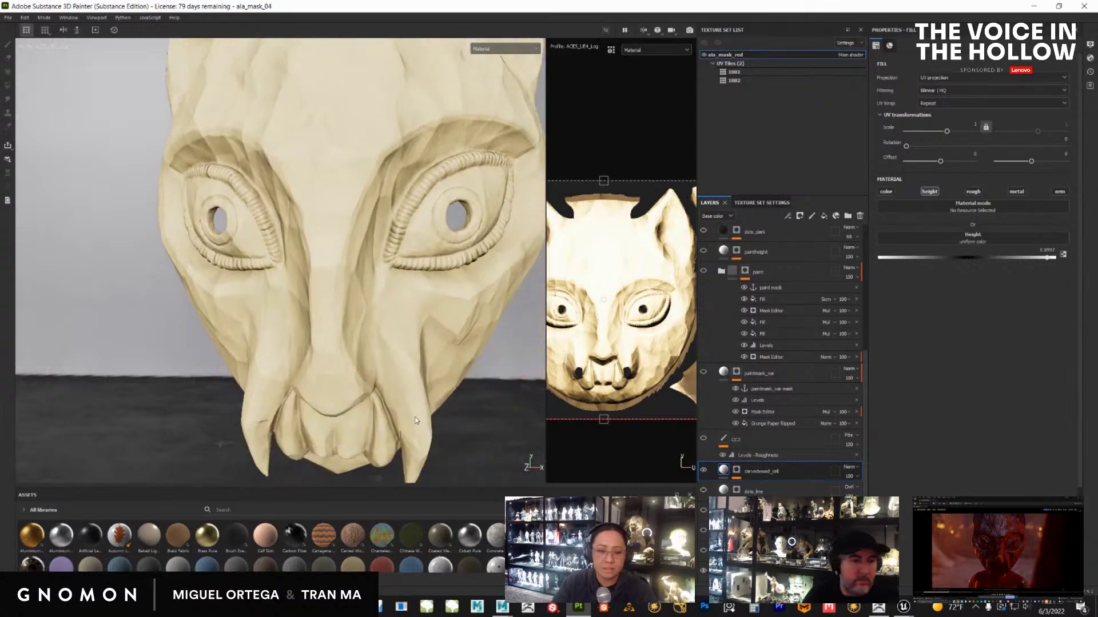
click(704, 472)
alt+drag(465, 421, 257, 361)
alt+drag(436, 400, 449, 326)
alt+right_drag(450, 326, 376, 335)
alt+drag(375, 335, 512, 384)
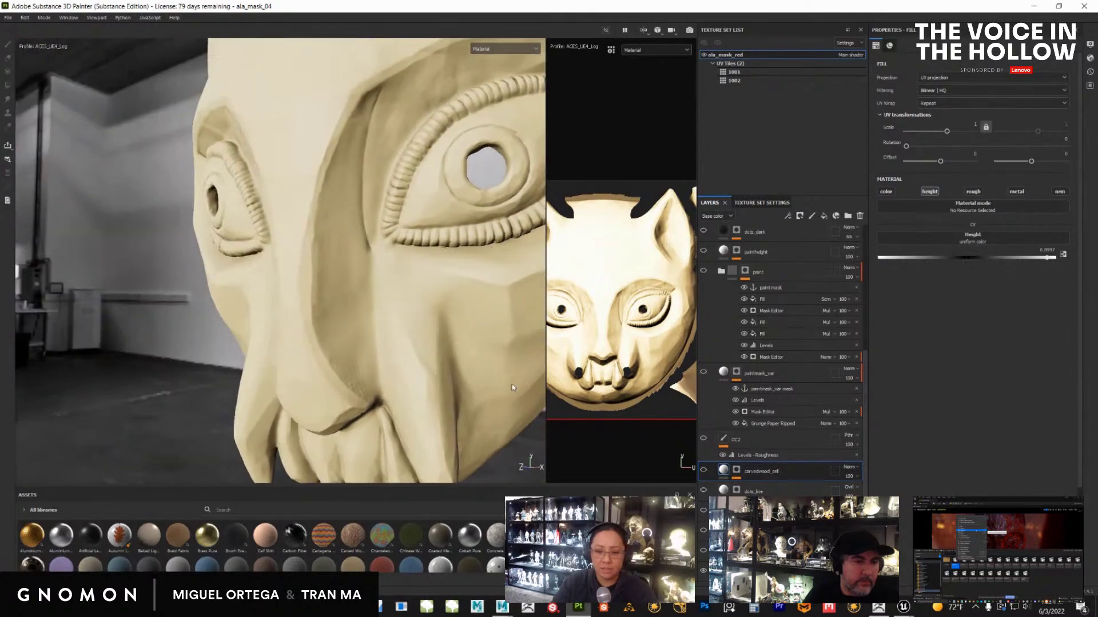
Show the varnished wood grain layer again and inspect it on the mask's forehead, eyes and nose without the facets
click(703, 550)
alt+drag(483, 452, 439, 412)
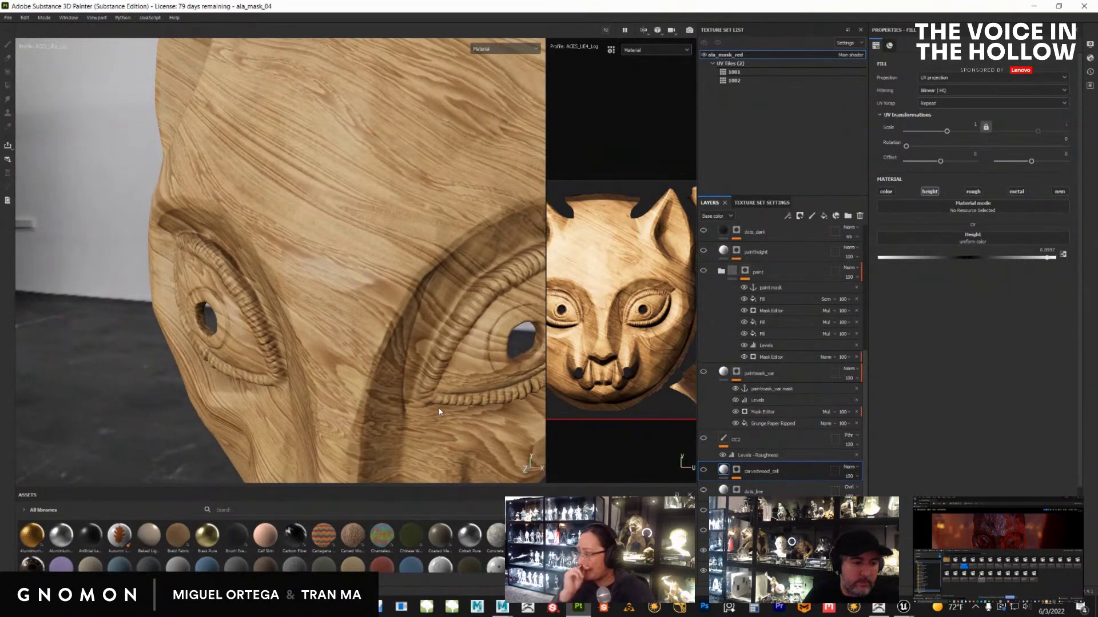
alt+drag(440, 412, 461, 307)
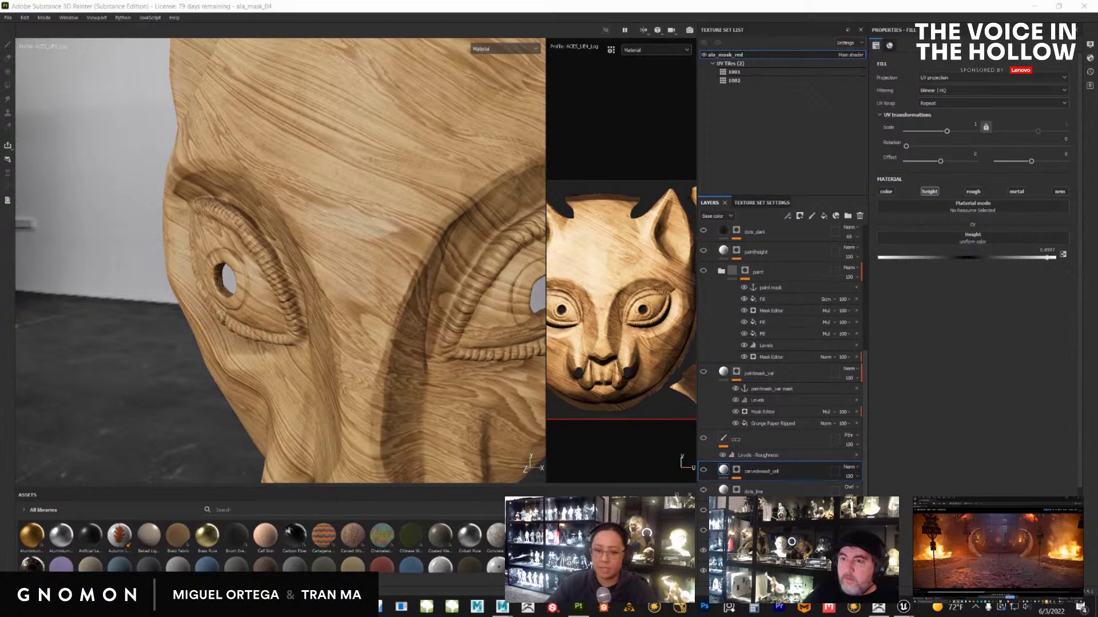
alt+drag(516, 408, 245, 274)
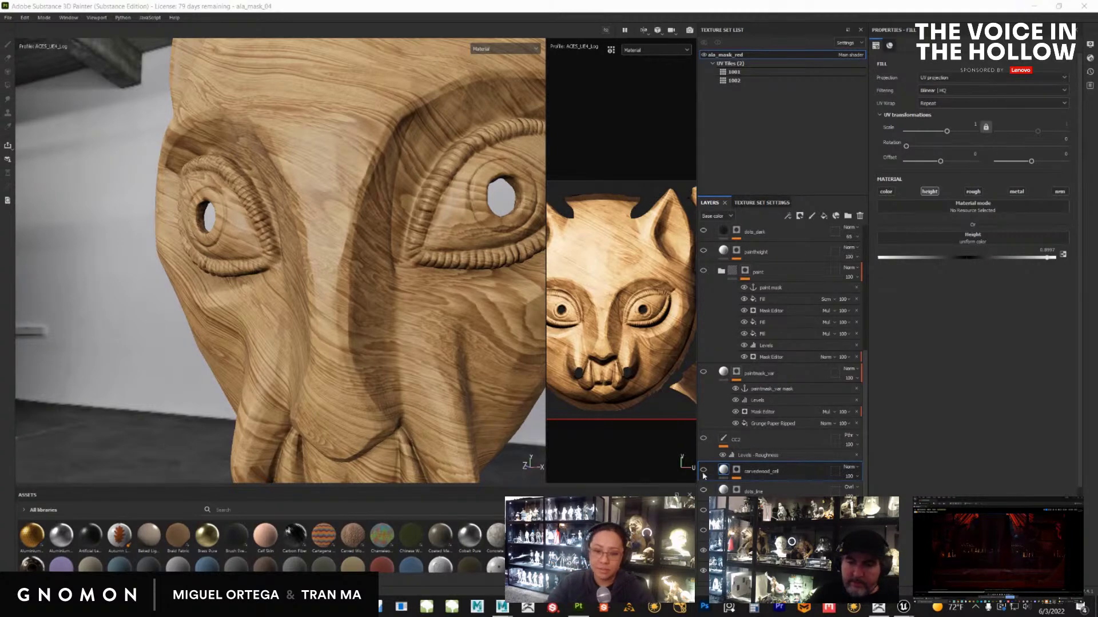
Show the carvedwood_cell facets over the wood grain and display that layer's mask in the viewport
key(3)
alt+drag(452, 357, 401, 366)
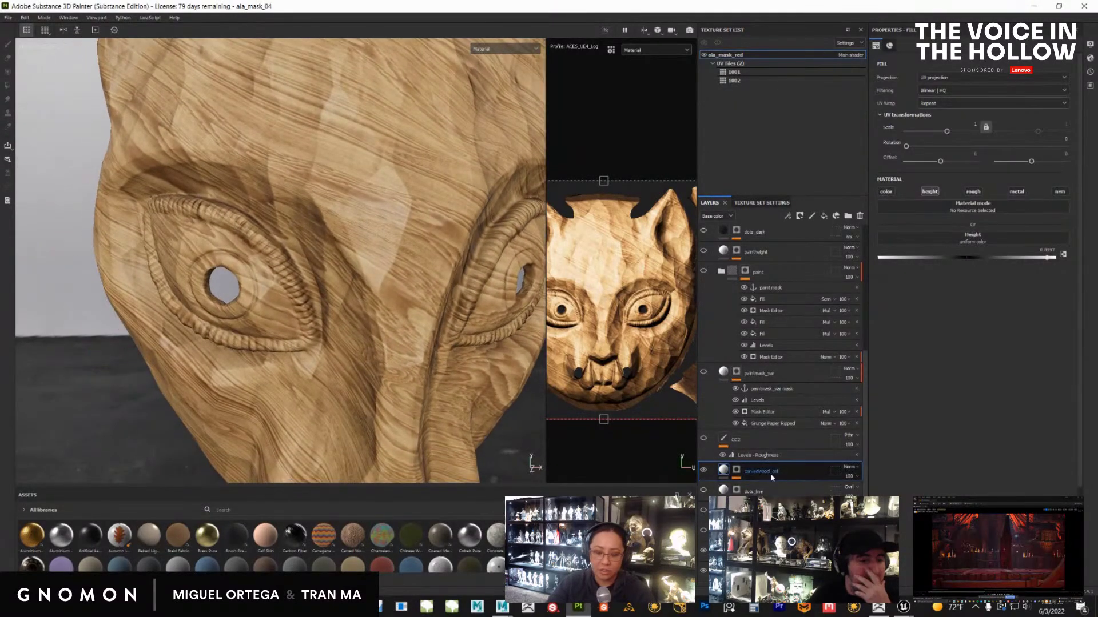
click(737, 471)
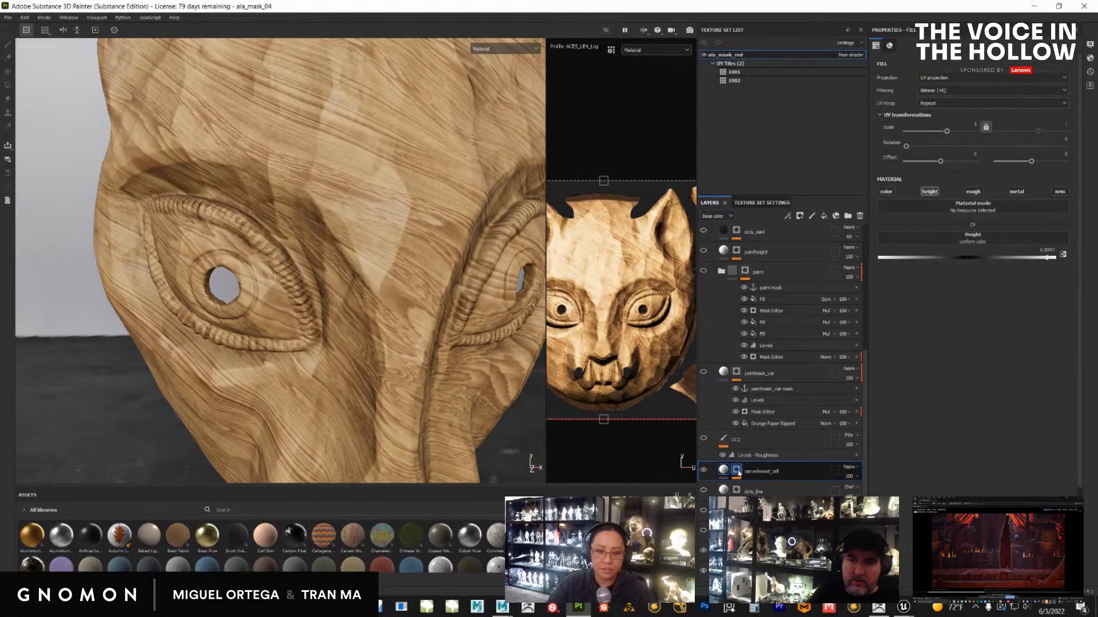
alt+click(737, 471)
key(1)
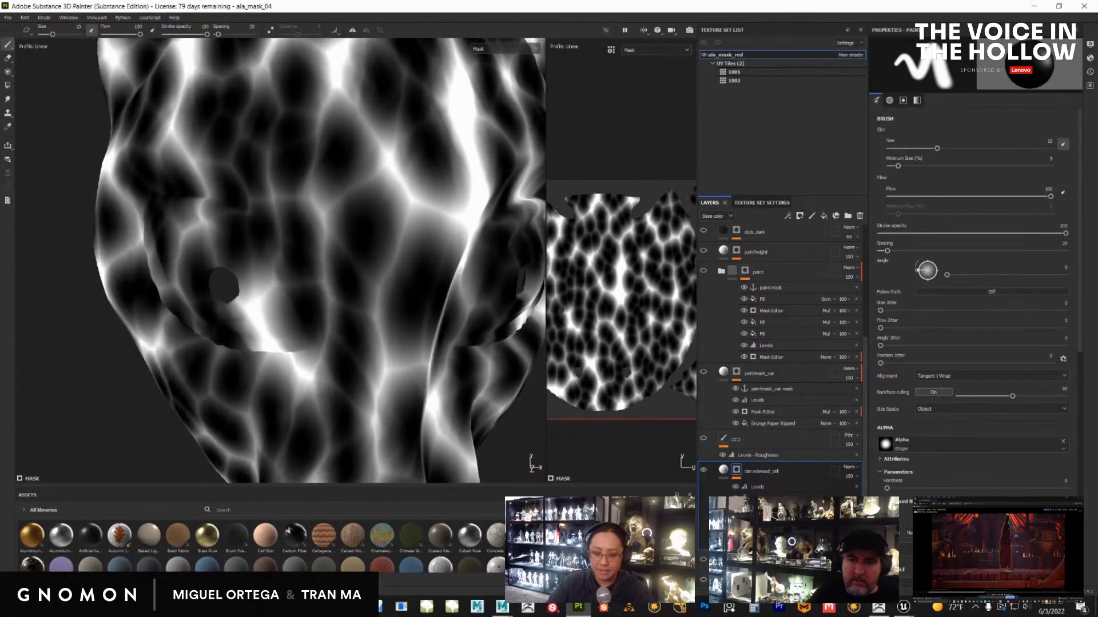
Open the Cells 1 fill of the carvedwood_cell mask and turn off the mask's Levels effect to view the raw pattern
click(760, 499)
click(735, 486)
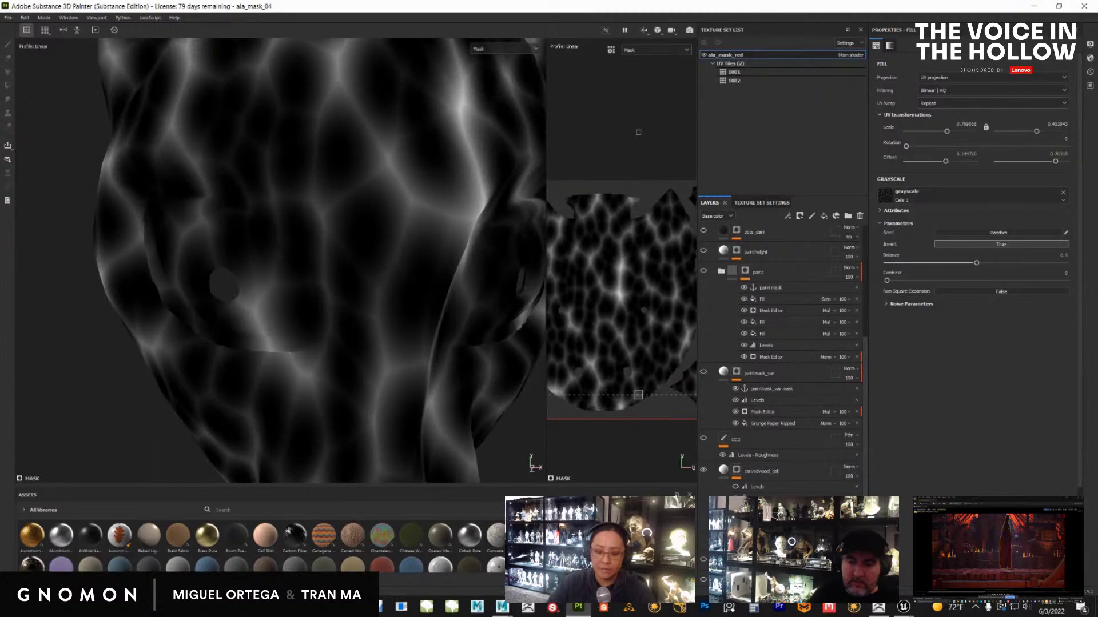
alt+drag(441, 411, 252, 343)
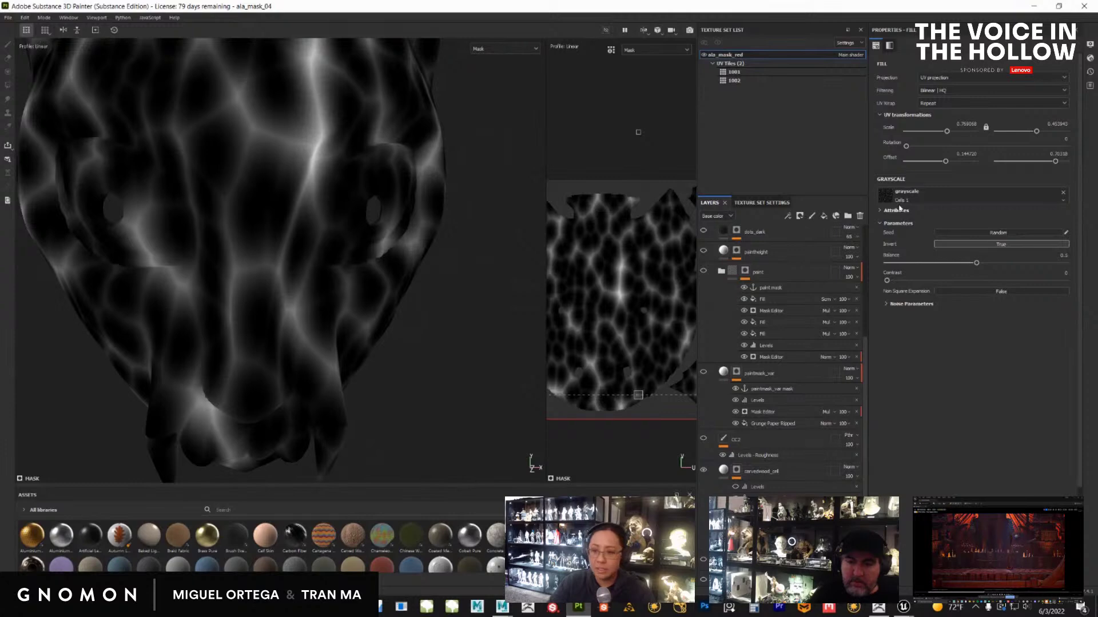
Search the asset library for "cell" and examine the cell pattern textures offered
text(d)
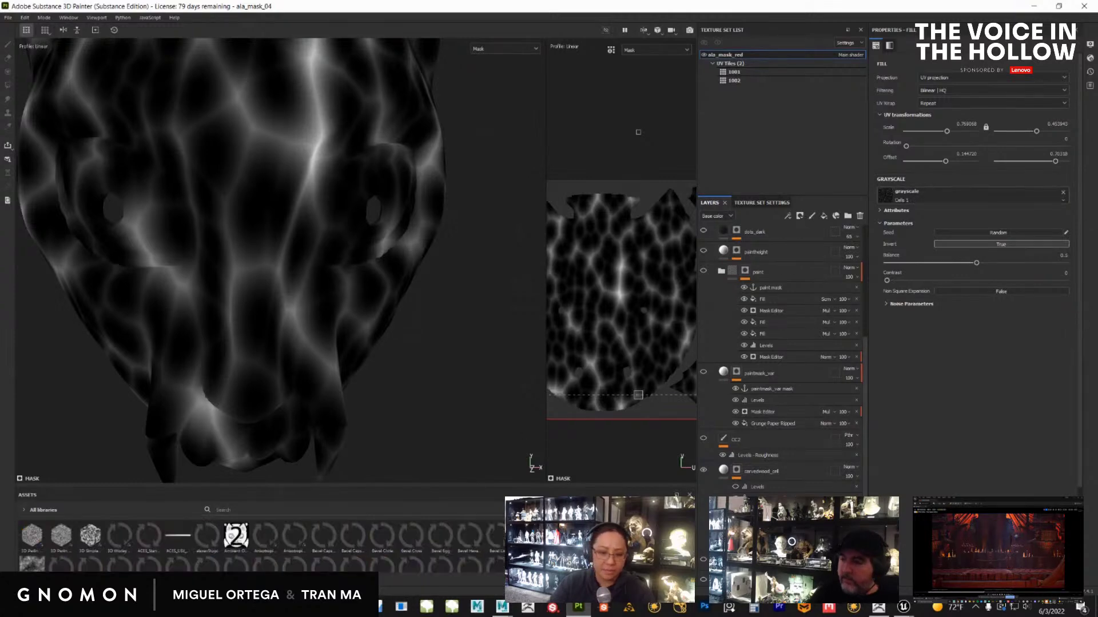
text(ell)
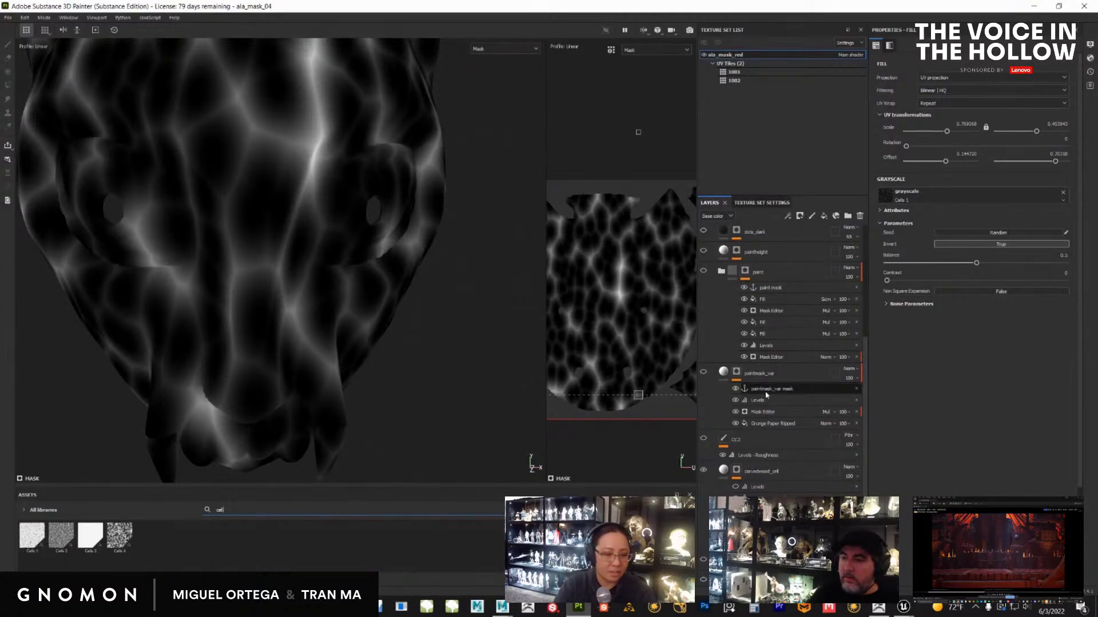
mouse_move(60, 530)
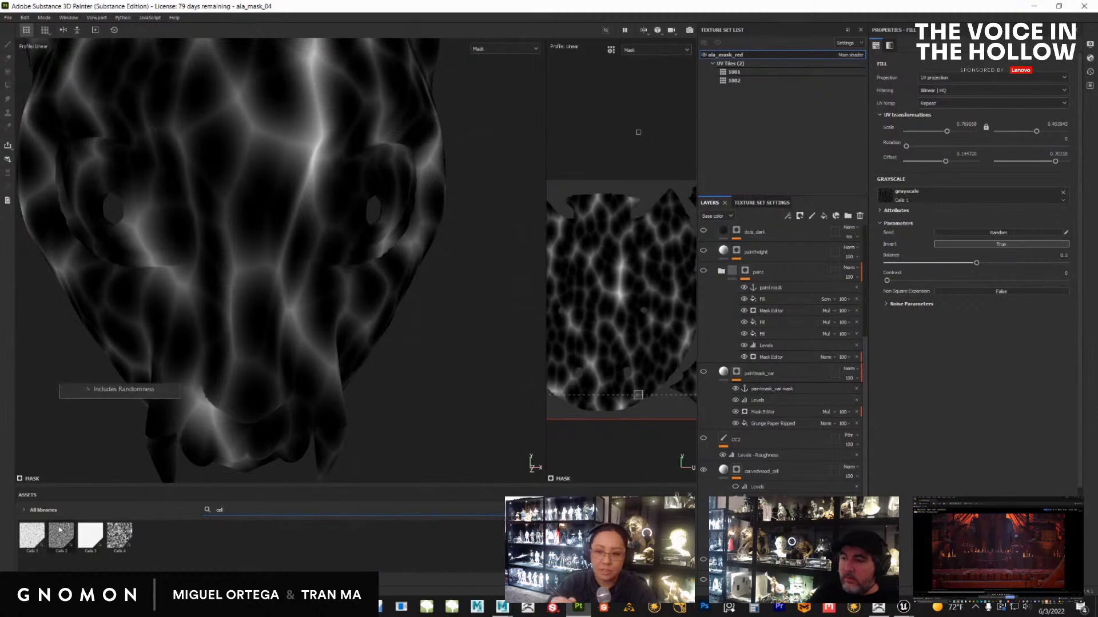
mouse_move(23, 540)
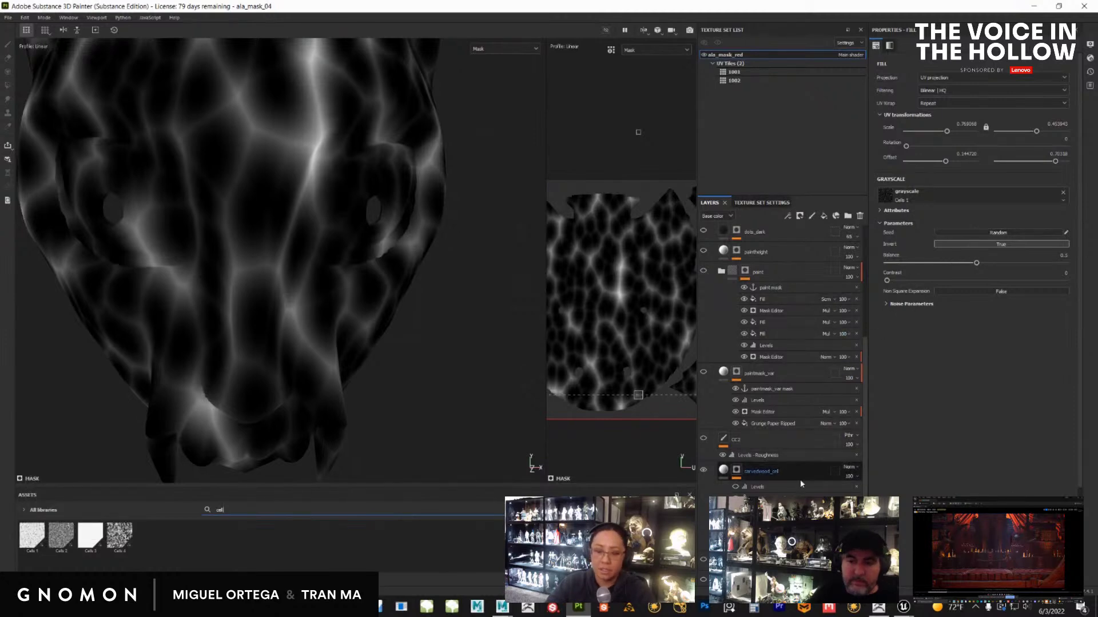
Toggle the Invert option of the Cells 1 fill and inspect the mask's material with the Levels effect off
click(992, 246)
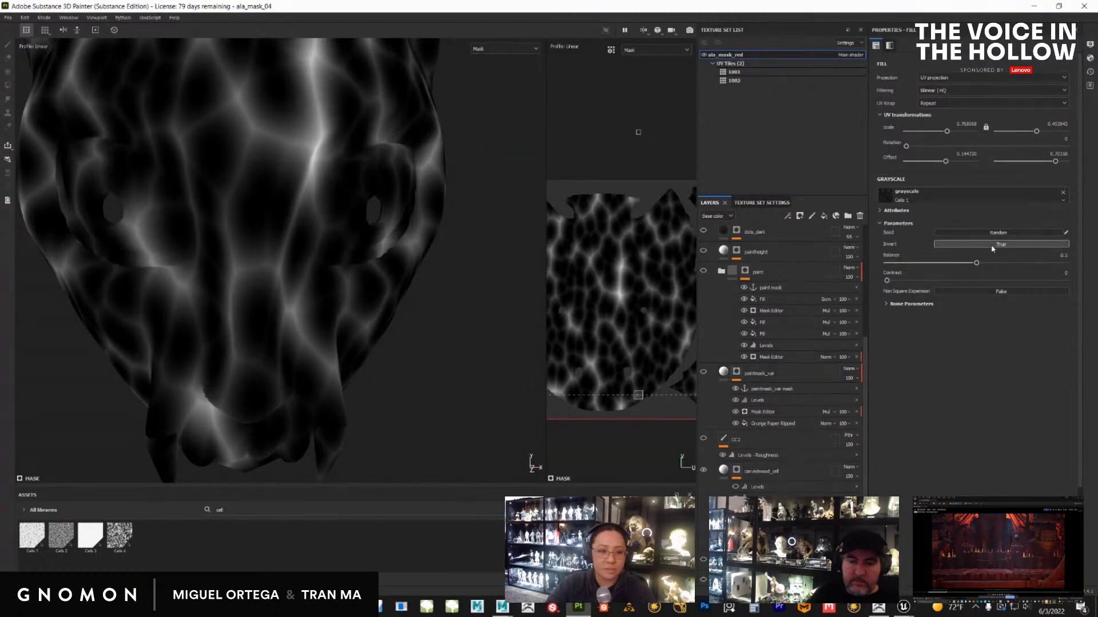
click(993, 246)
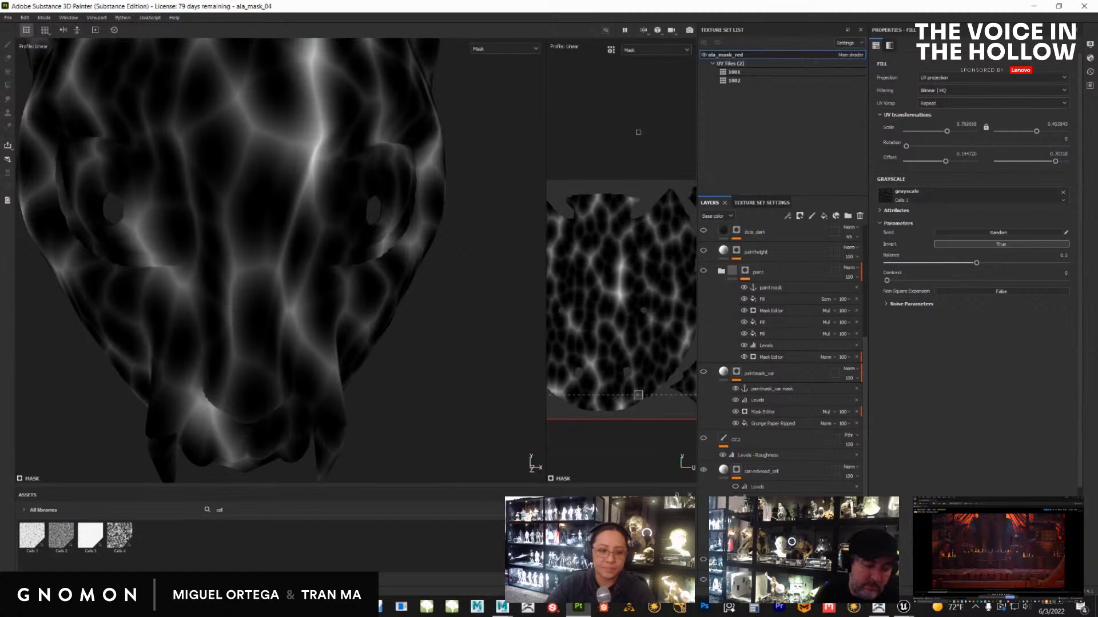
alt+drag(371, 349, 451, 377)
alt+drag(538, 422, 483, 380)
key(m)
scroll(498, 383, up, 3)
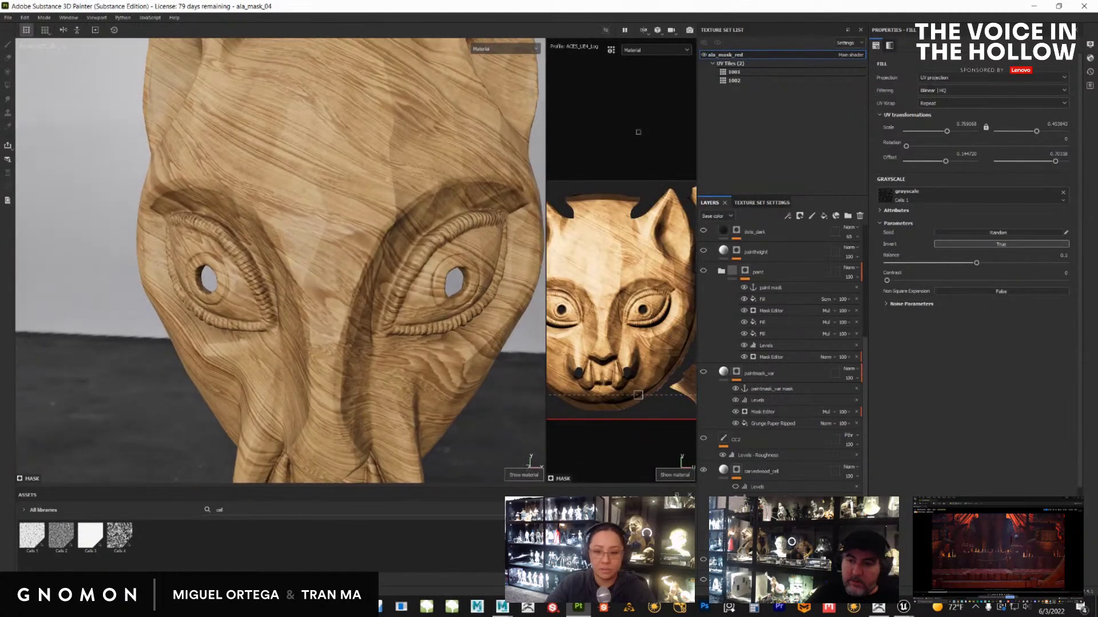
scroll(280, 257, down, 3)
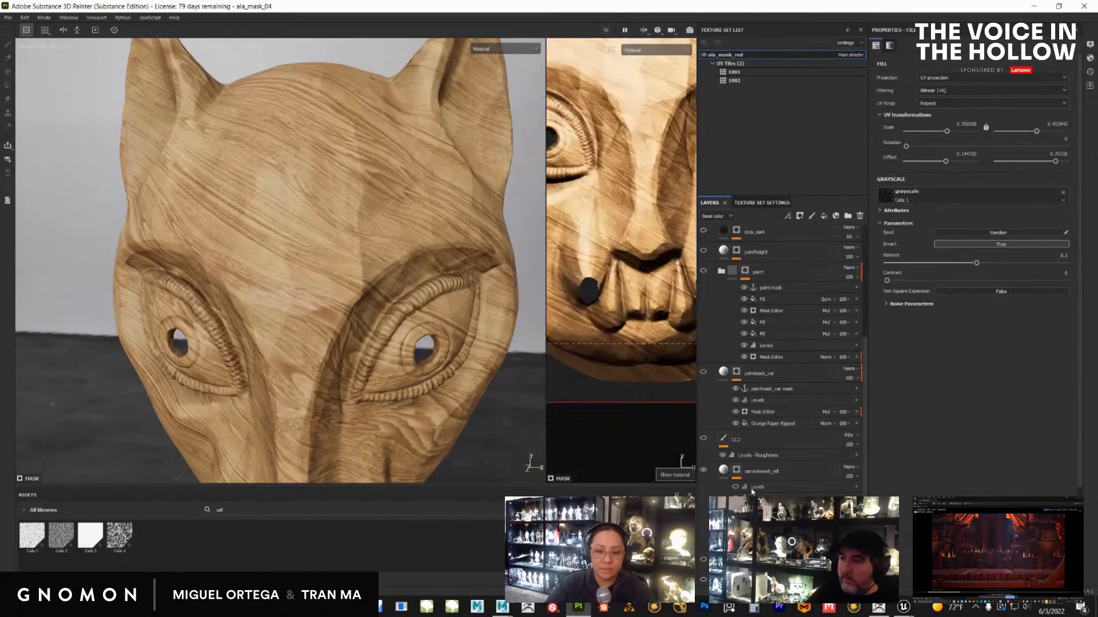
Display the carvedwood_cell layer's mask up close in the viewport and turn its Levels effect back on
click(737, 470)
alt+right_drag(377, 457, 470, 436)
alt+drag(469, 436, 526, 446)
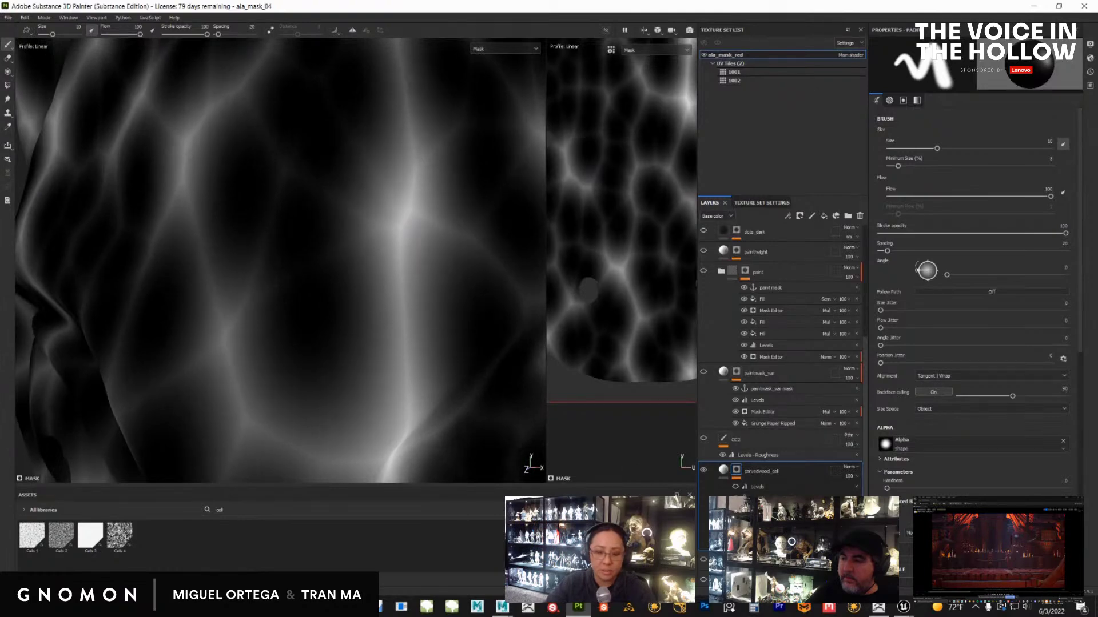
click(736, 488)
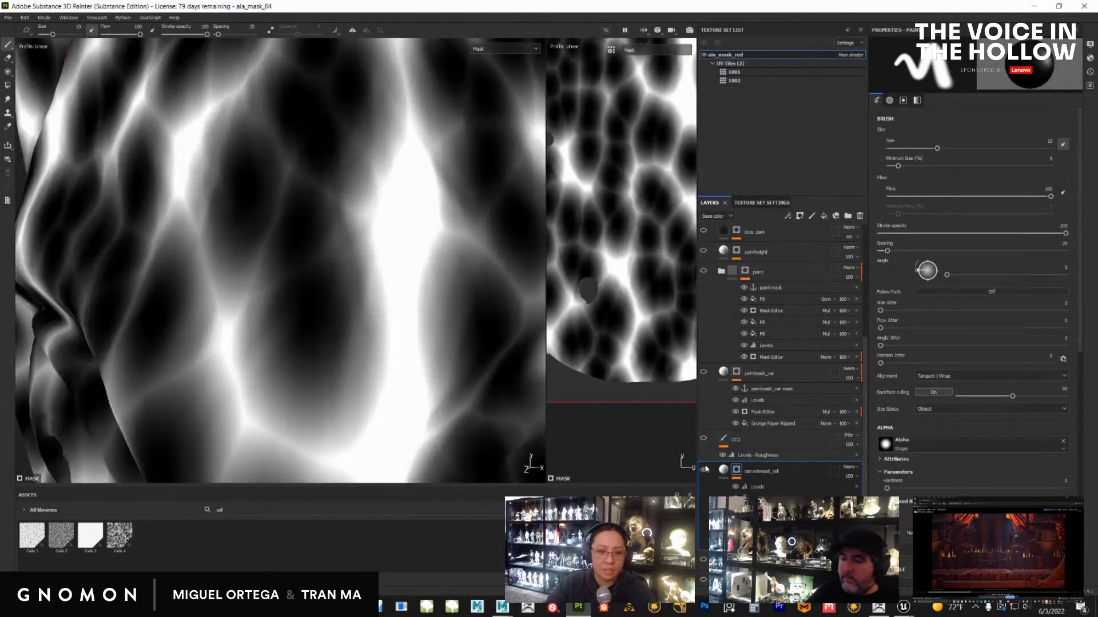
scroll(355, 286, down, 5)
scroll(355, 286, up, 5)
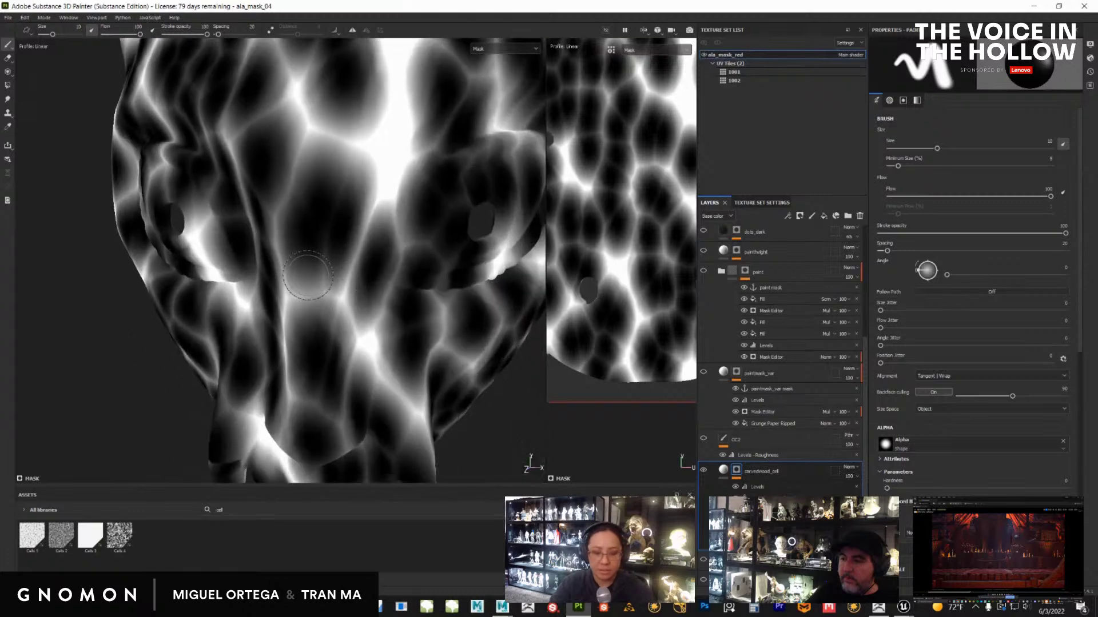
Return the viewport to the material view and show the dots_line layer beneath the carved facets
key(m)
scroll(311, 280, down, 2)
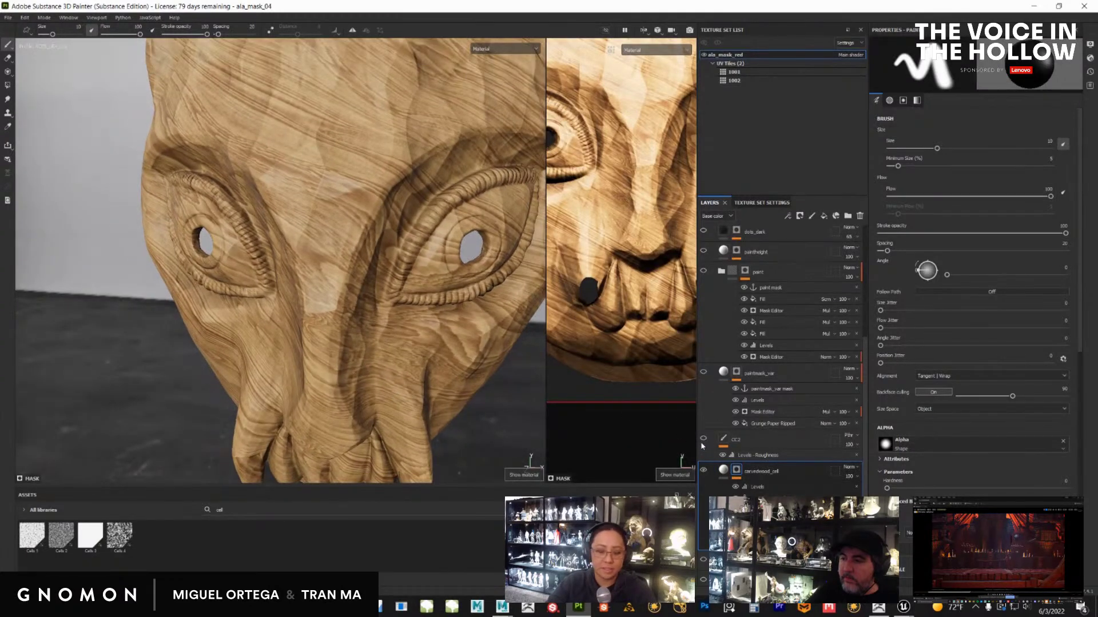
scroll(708, 475, down, 3)
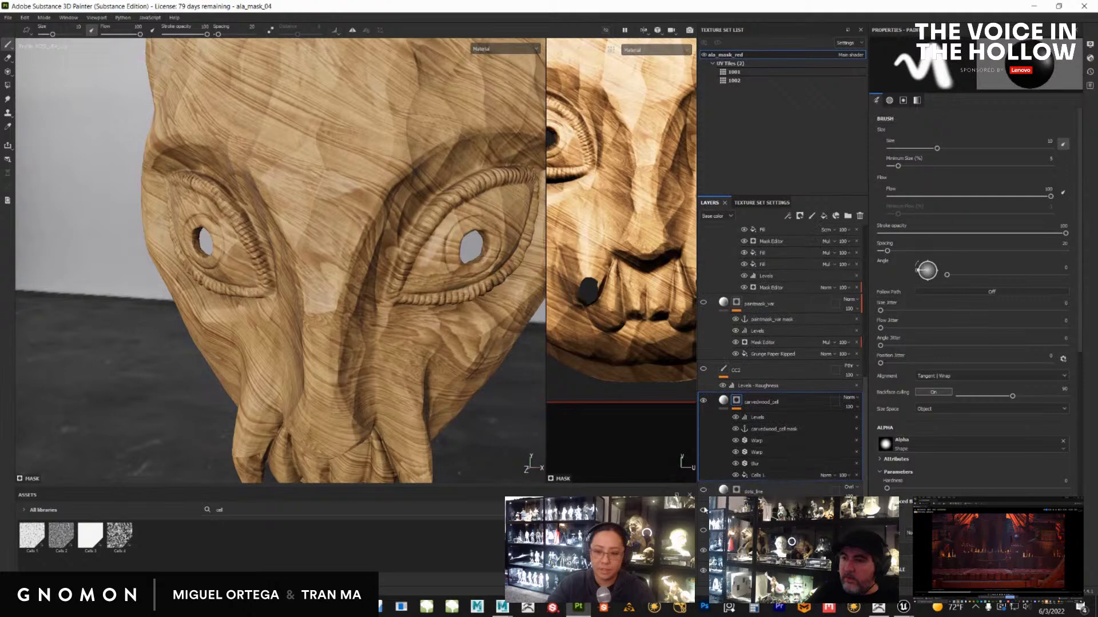
click(703, 491)
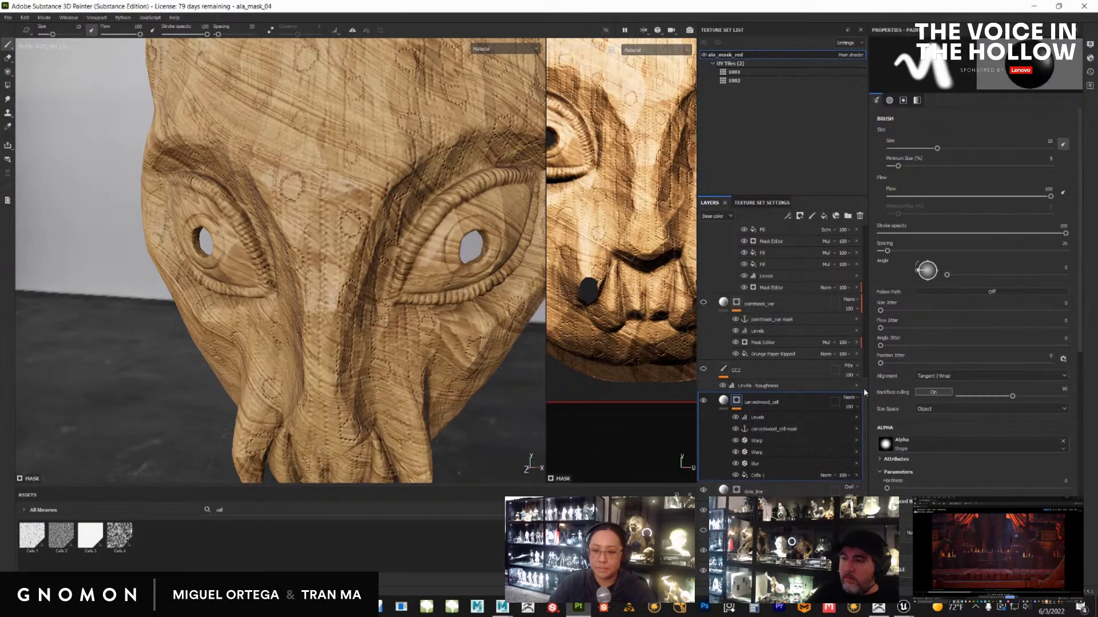
Disable the paint folder's mask to view the solid red coat, and open the properties of the red fill
scroll(718, 400, up, 3)
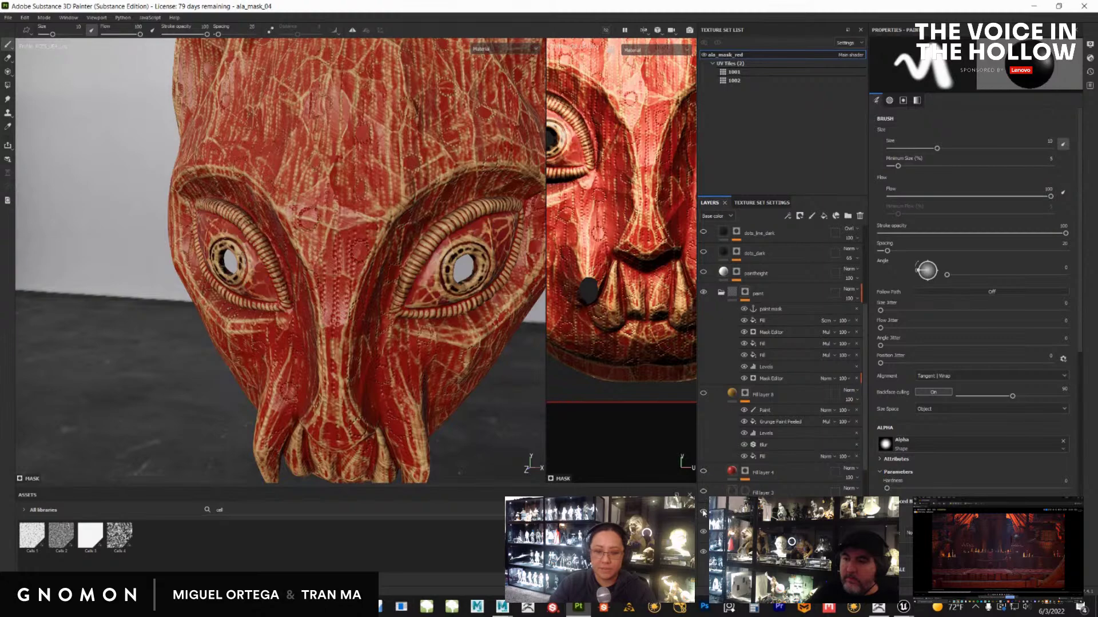
click(745, 292)
alt+middle_drag(474, 383, 494, 329)
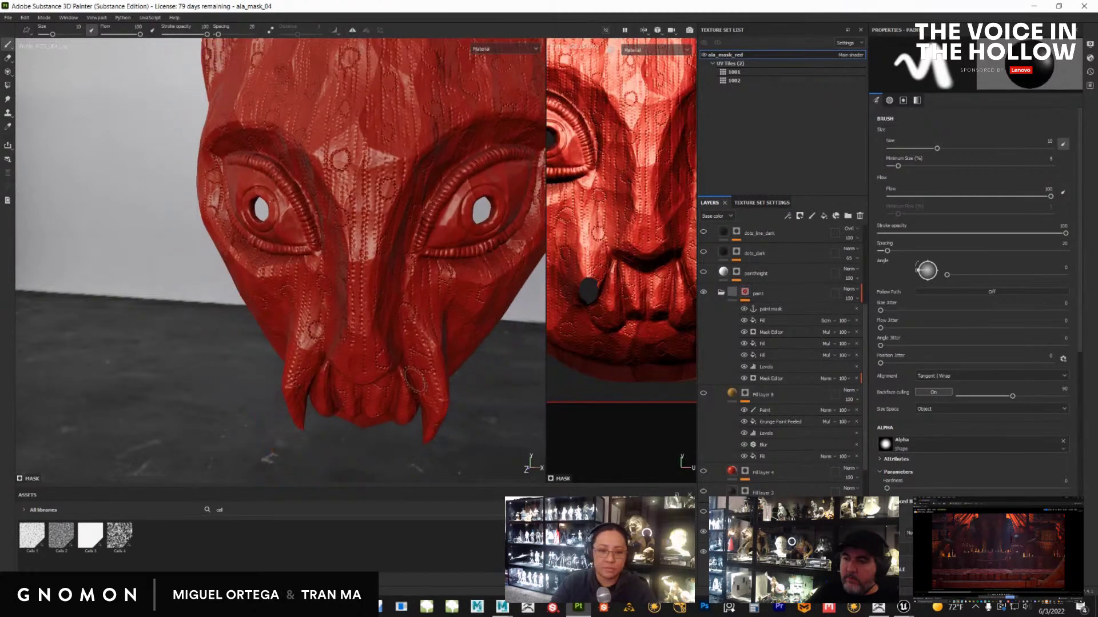
alt+drag(494, 328, 420, 371)
alt+middle_drag(420, 371, 414, 397)
key(4)
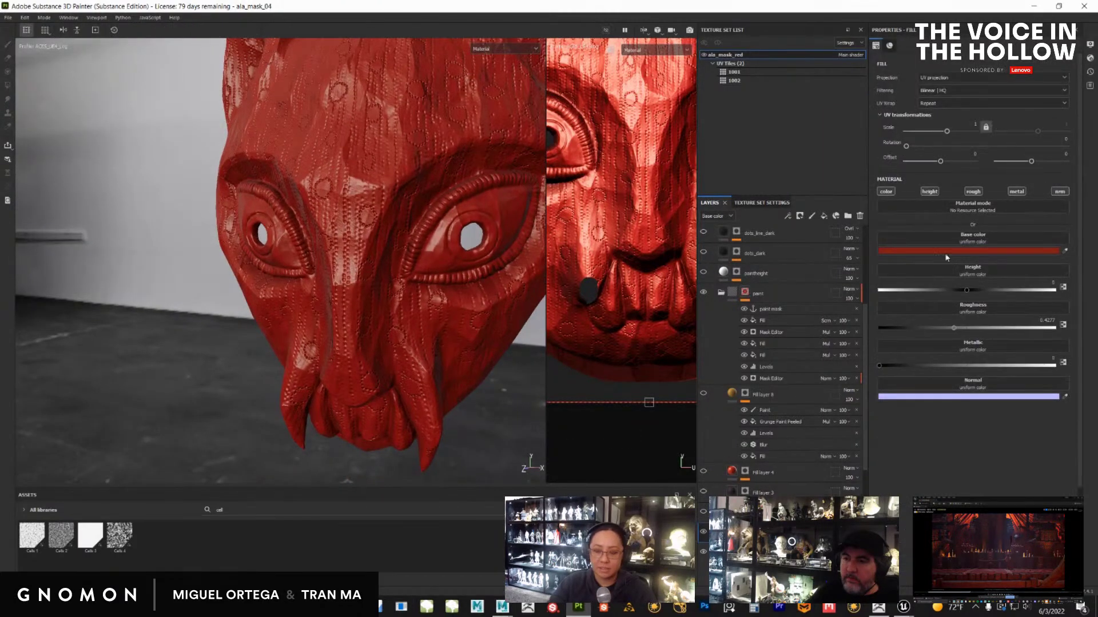
Show the paint folder's remaining fills in turn: the dark eye fills, the red eye outline and the yellow dots
click(704, 513)
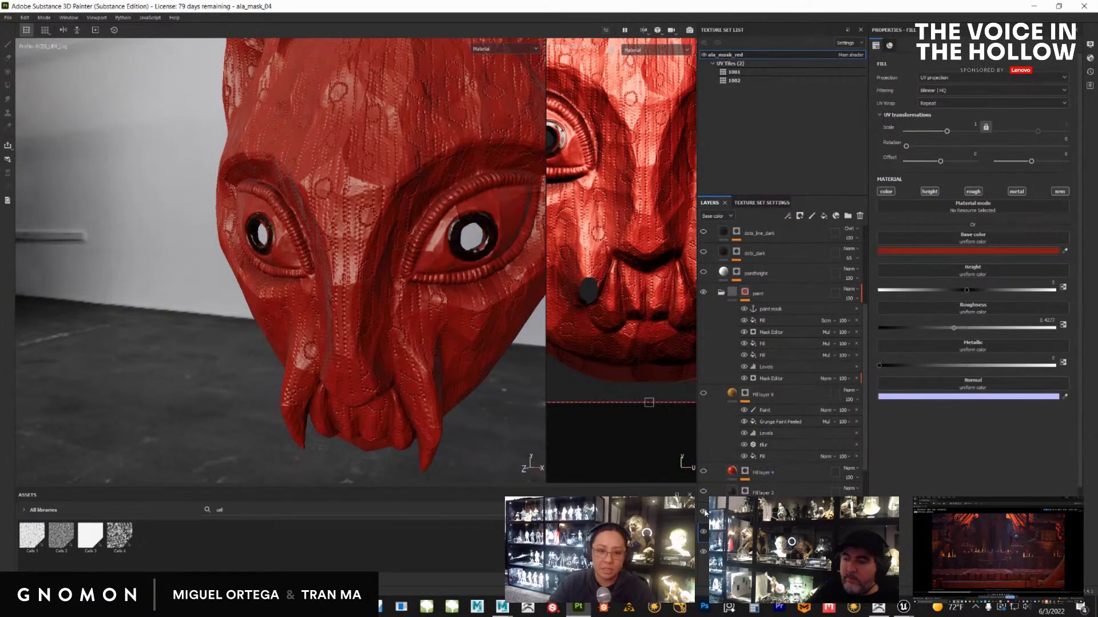
click(704, 493)
click(703, 472)
alt+middle_drag(415, 279, 360, 337)
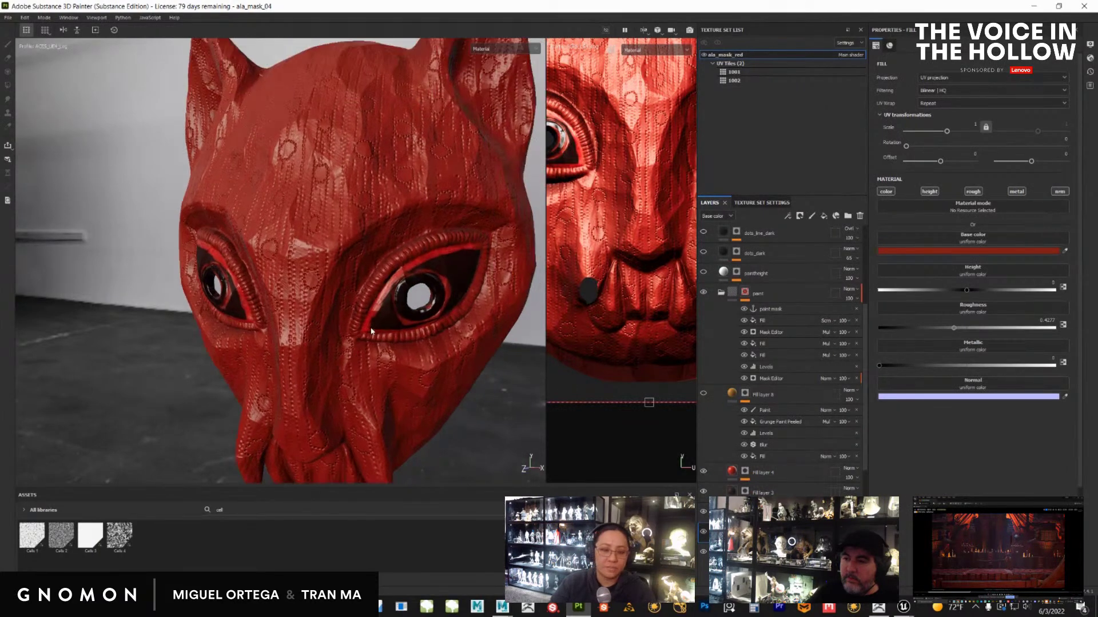
alt+right_drag(360, 338, 440, 378)
alt+drag(441, 378, 606, 408)
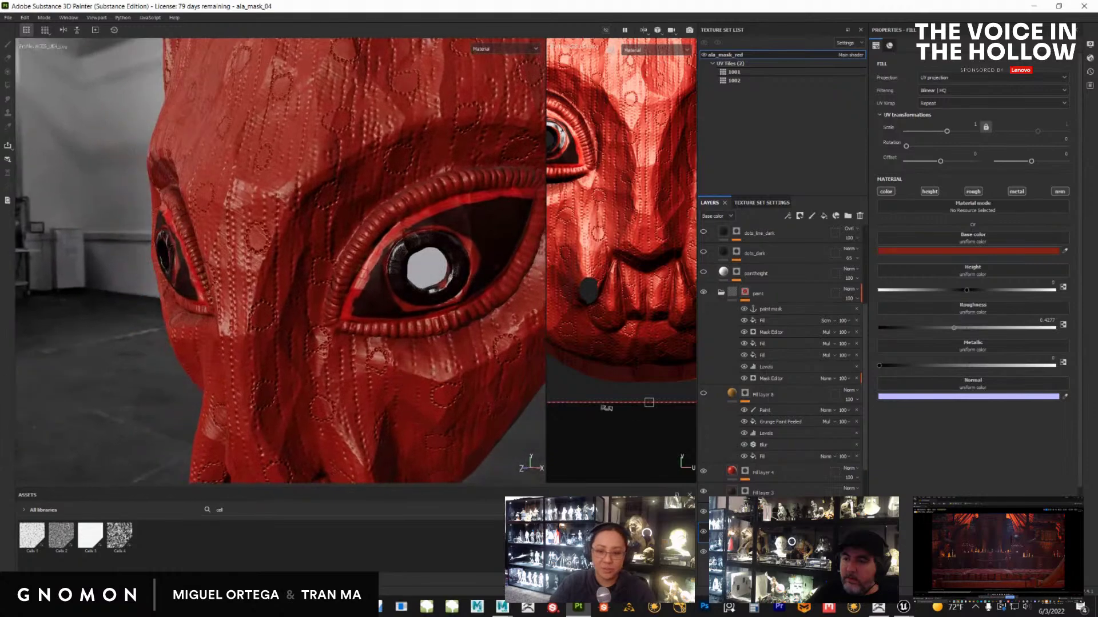
click(704, 394)
mouse_move(457, 320)
alt+mouse_down()
mouse_move(466, 342)
mouse_move(514, 320)
alt+mouse_up()
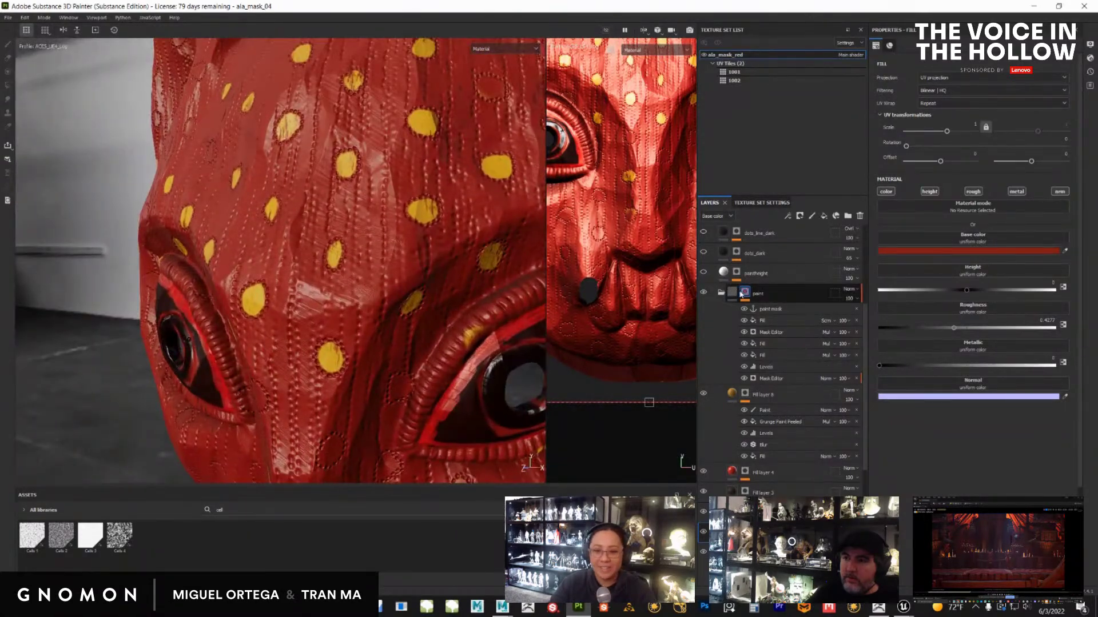
Collapse the paint folder, re-enable its mask and display that mask on the face in the viewport
click(743, 292)
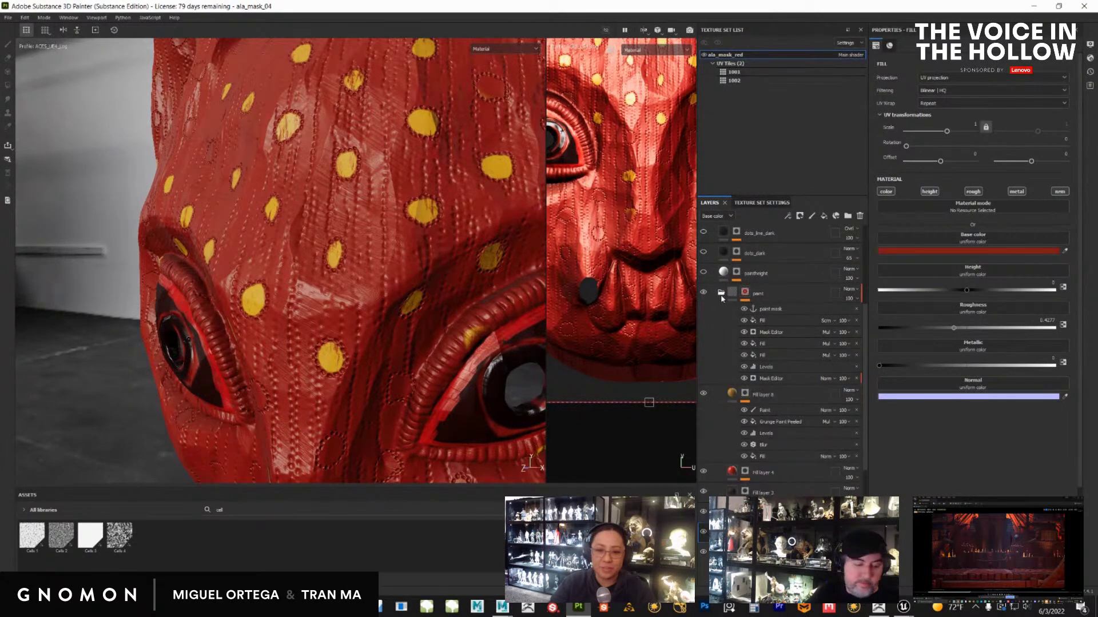
click(720, 294)
shift+click(745, 294)
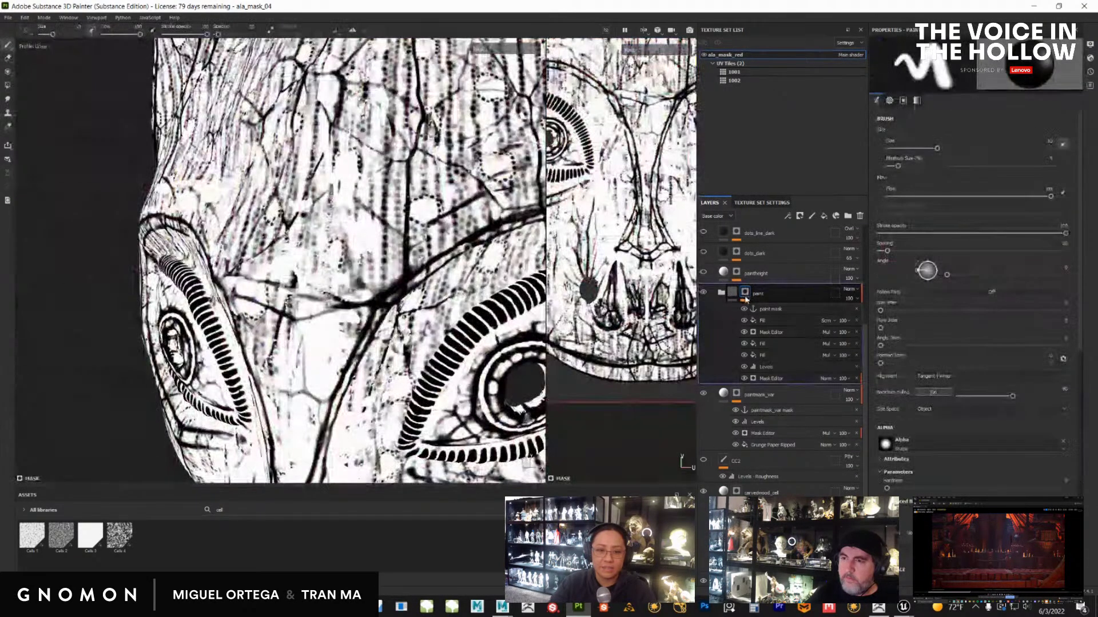
alt+click(745, 293)
alt+right_drag(384, 391, 374, 415)
alt+middle_drag(375, 416, 374, 327)
alt+drag(374, 326, 372, 326)
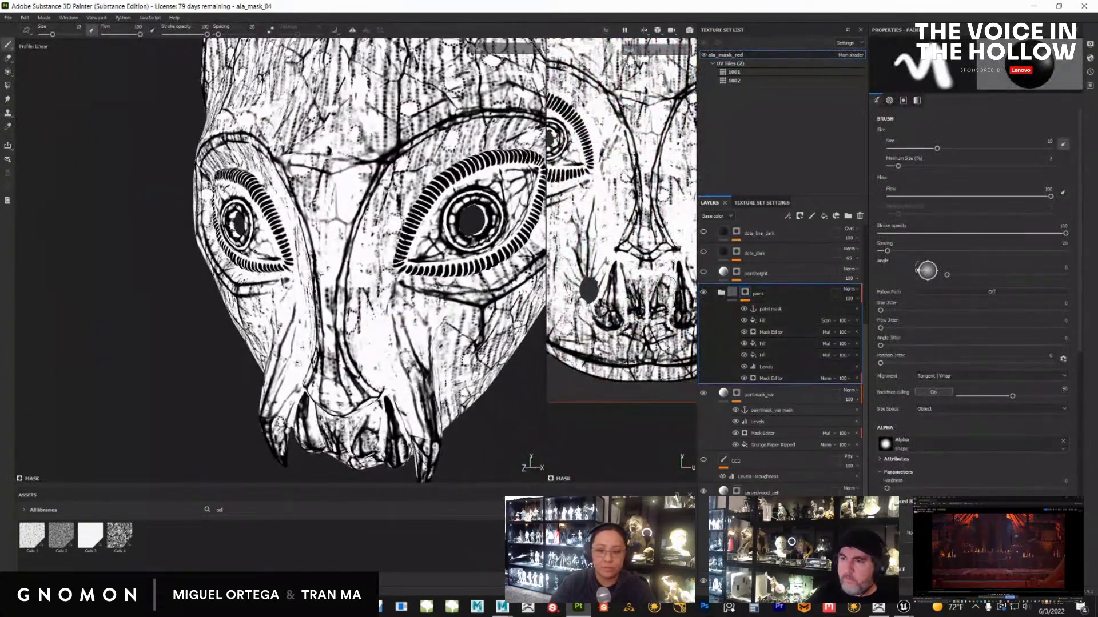
alt+drag(469, 318, 475, 330)
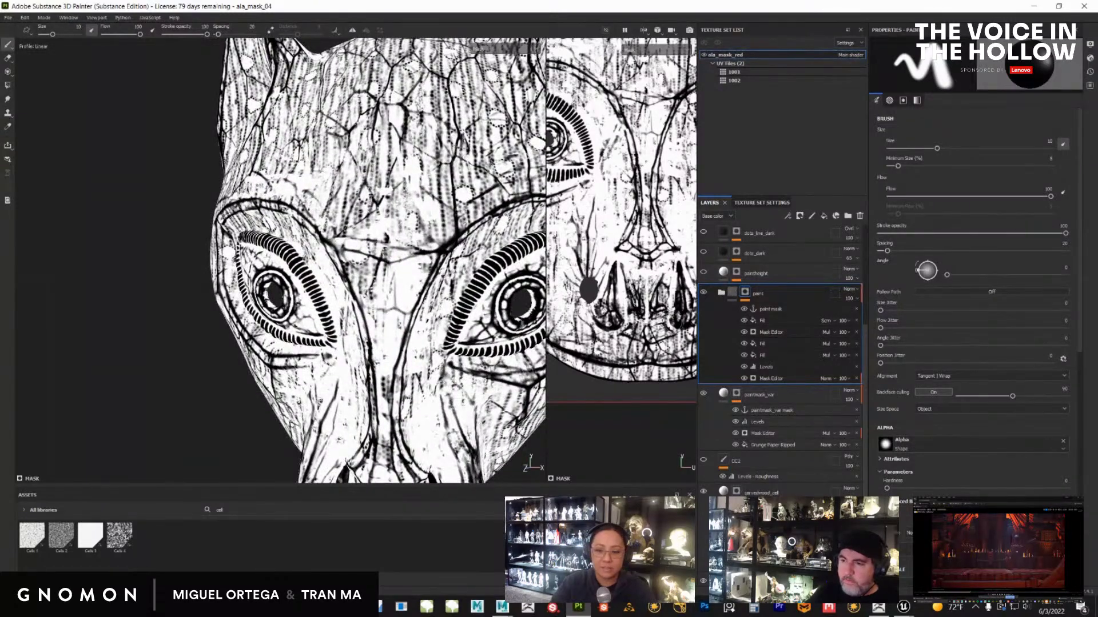
Open the bottom Mask Editor generator of the paint mask to examine its settings, and return to the material view
click(760, 378)
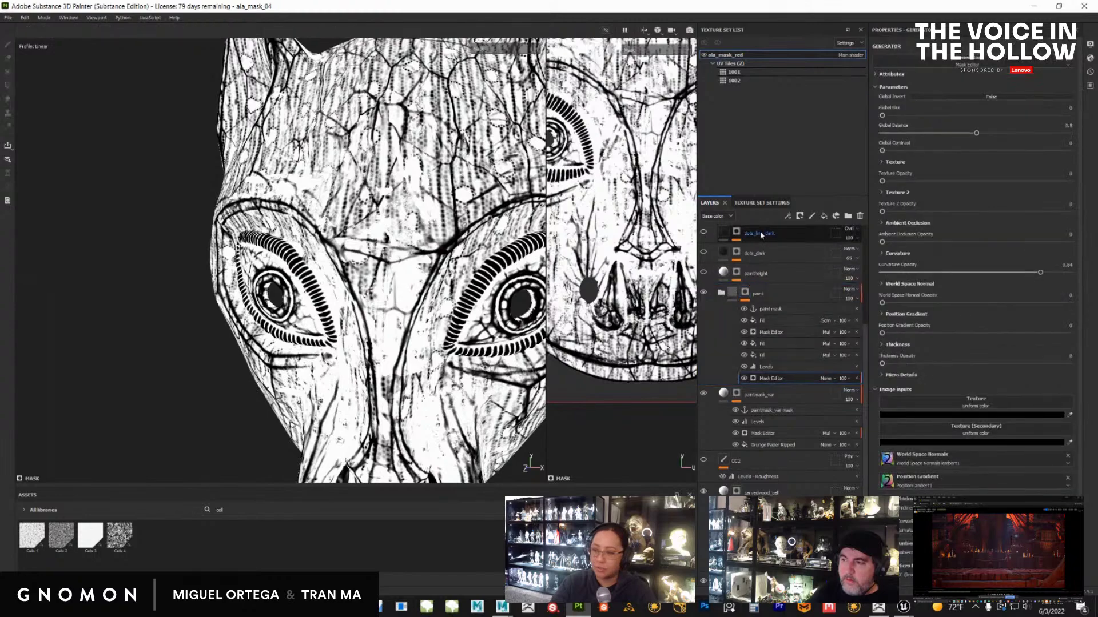
alt+drag(433, 316, 420, 323)
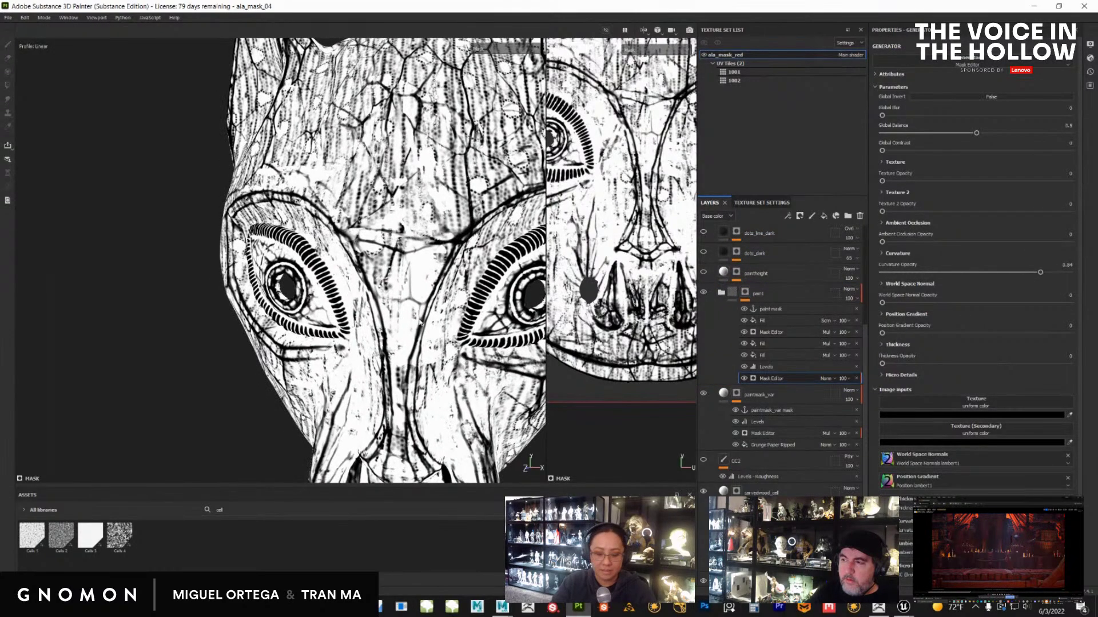
key(m)
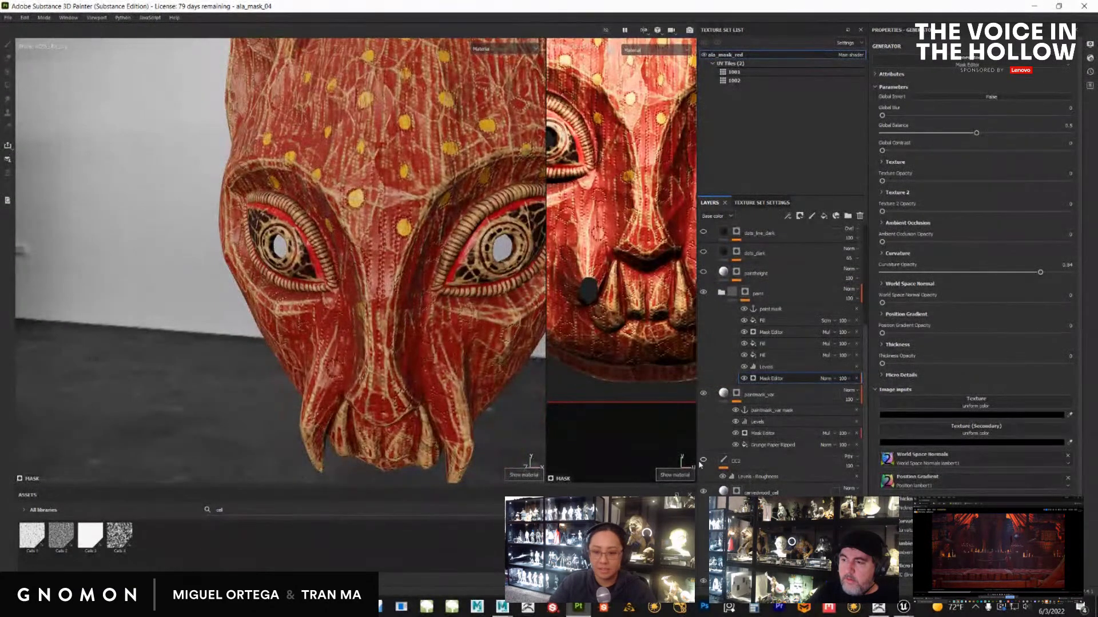
Show the CC2, paintheight, dots_dark, dots_line_dark and normal_overlay layers on the red mask
click(703, 461)
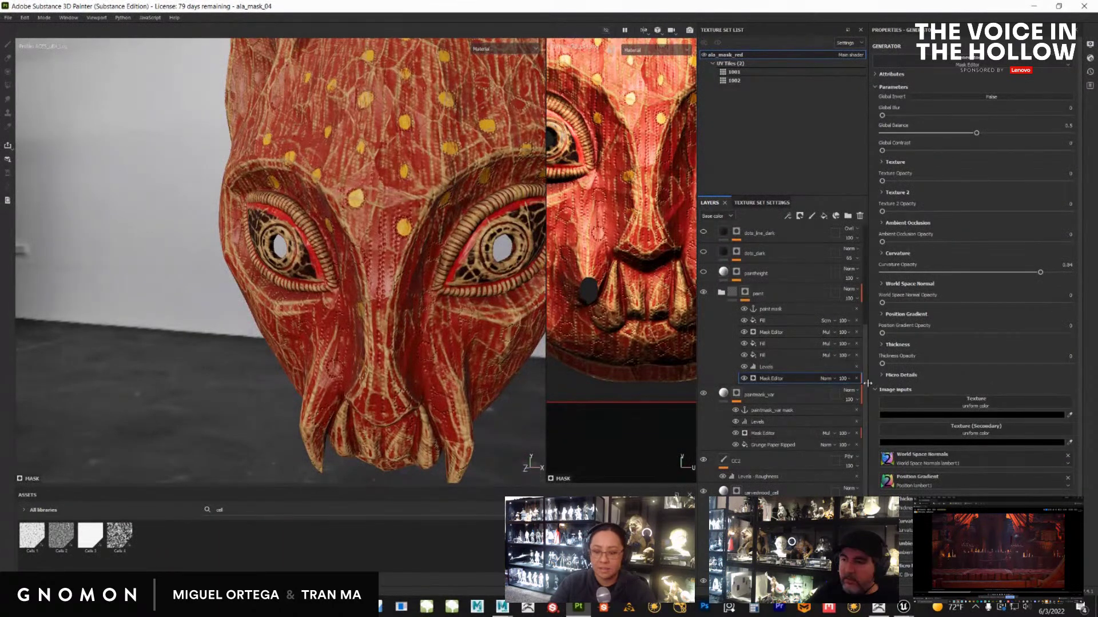
scroll(778, 343, up, 3)
click(703, 364)
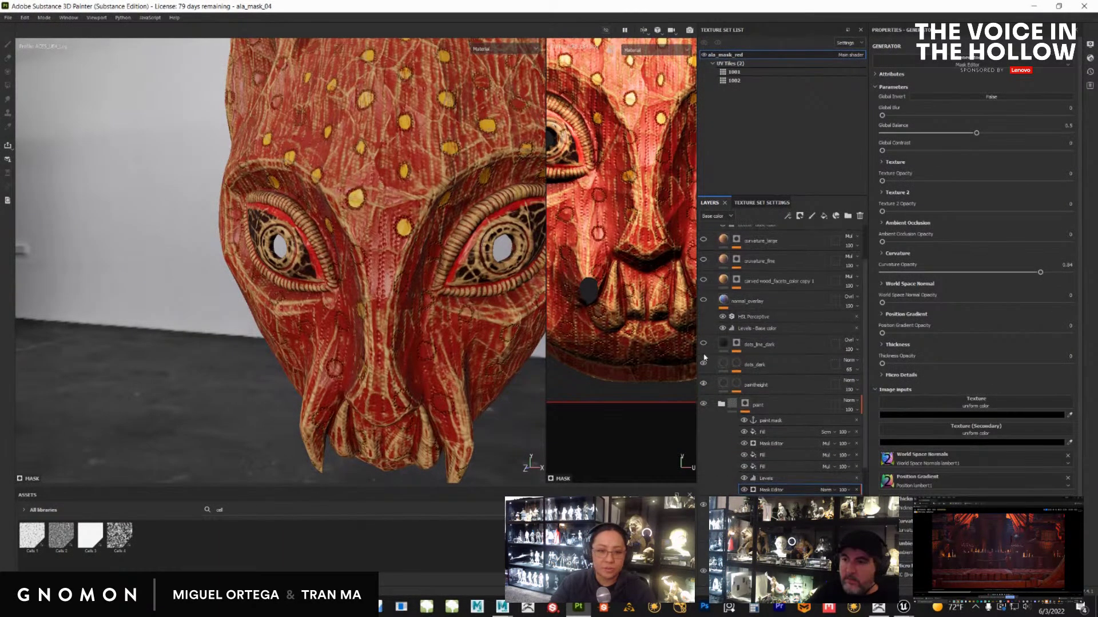
click(703, 300)
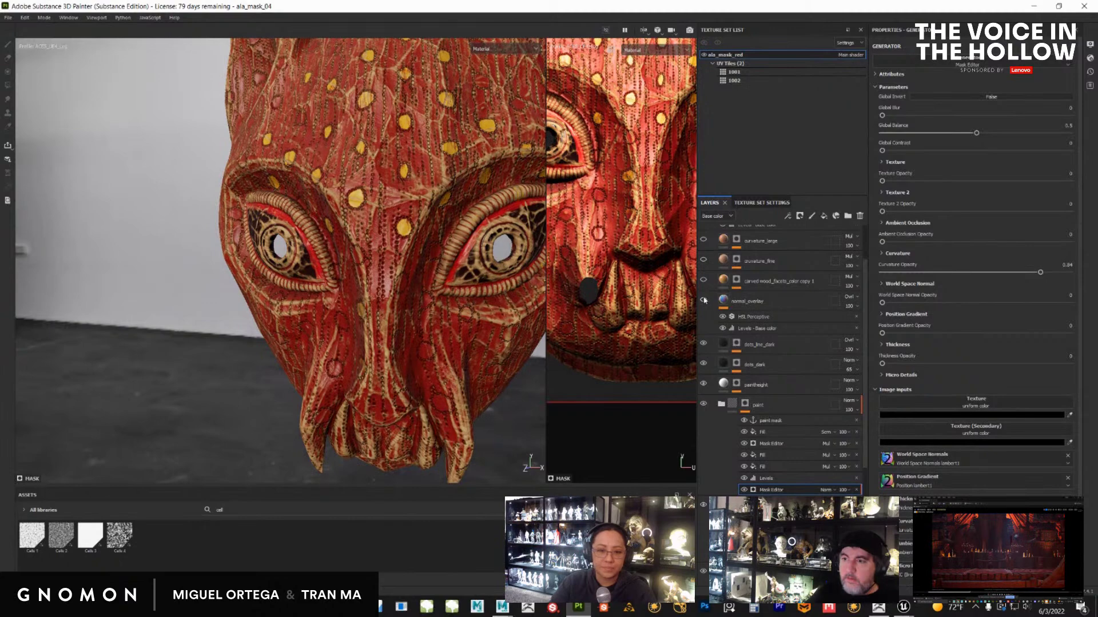
mouse_move(454, 346)
alt+mouse_down()
mouse_move(408, 396)
mouse_move(452, 358)
alt+mouse_up()
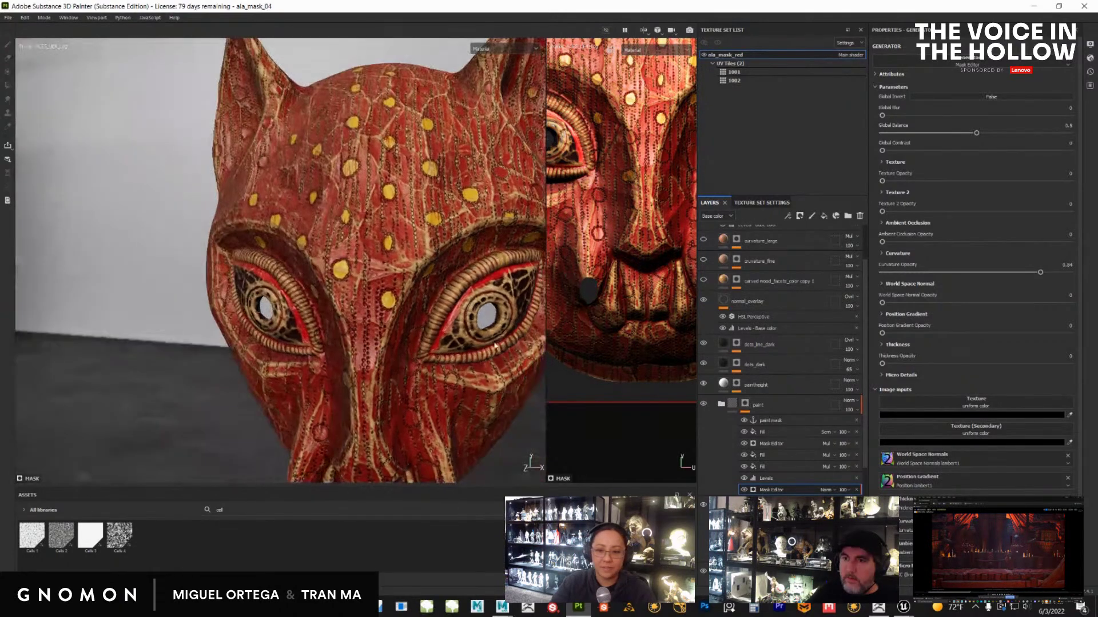
Show the curvature layers at the top of the stack and toggle normal_overlay to compare the paint with and without it
scroll(863, 333, up, 3)
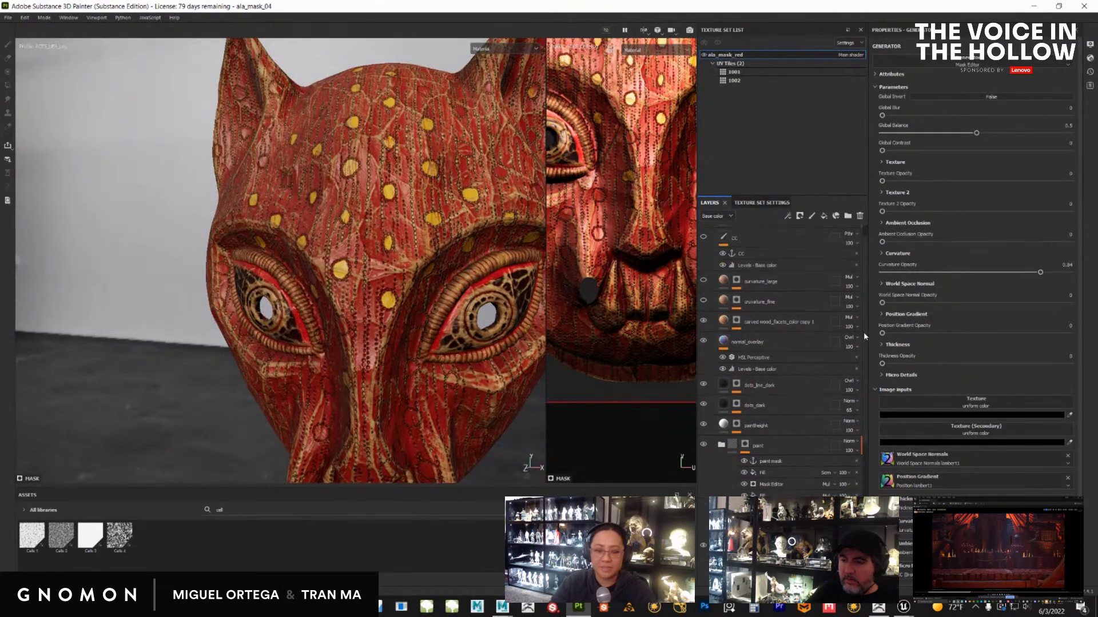
click(704, 310)
alt+drag(428, 405, 435, 360)
click(703, 298)
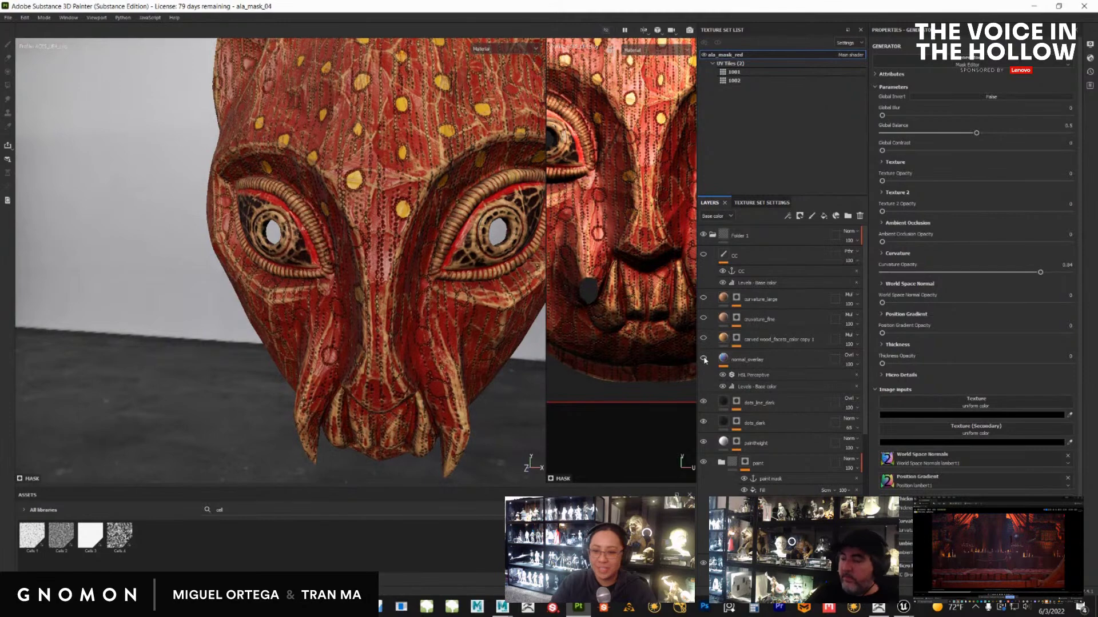
click(704, 358)
click(704, 359)
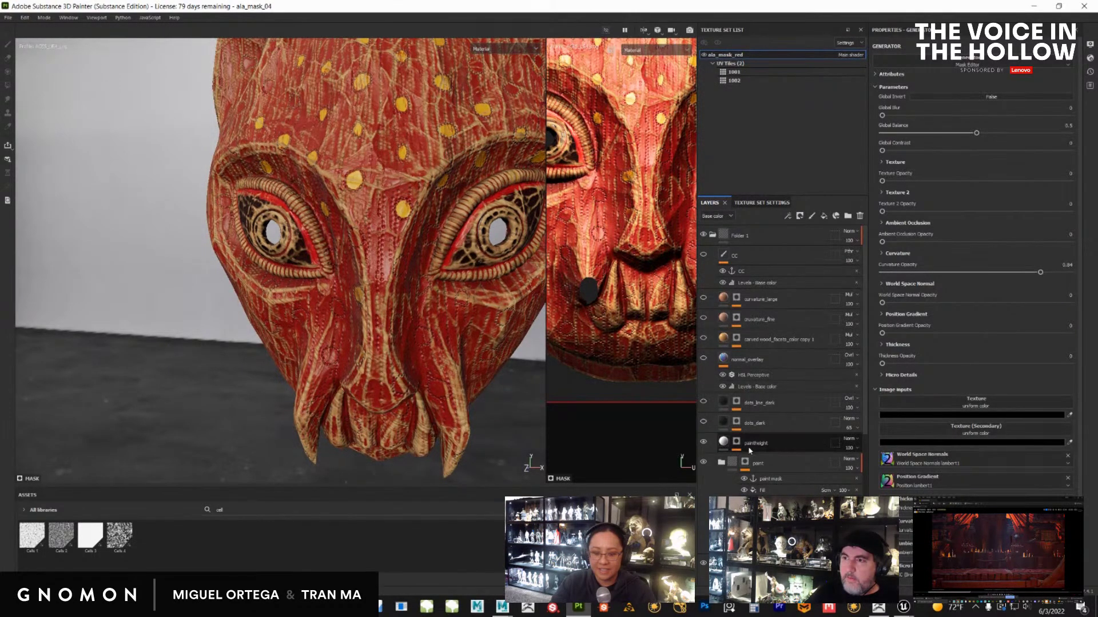
Toggle the paintheight layer and examine the red paint and yellow dots on the mask's forehead up close
click(704, 443)
scroll(464, 293, down, 3)
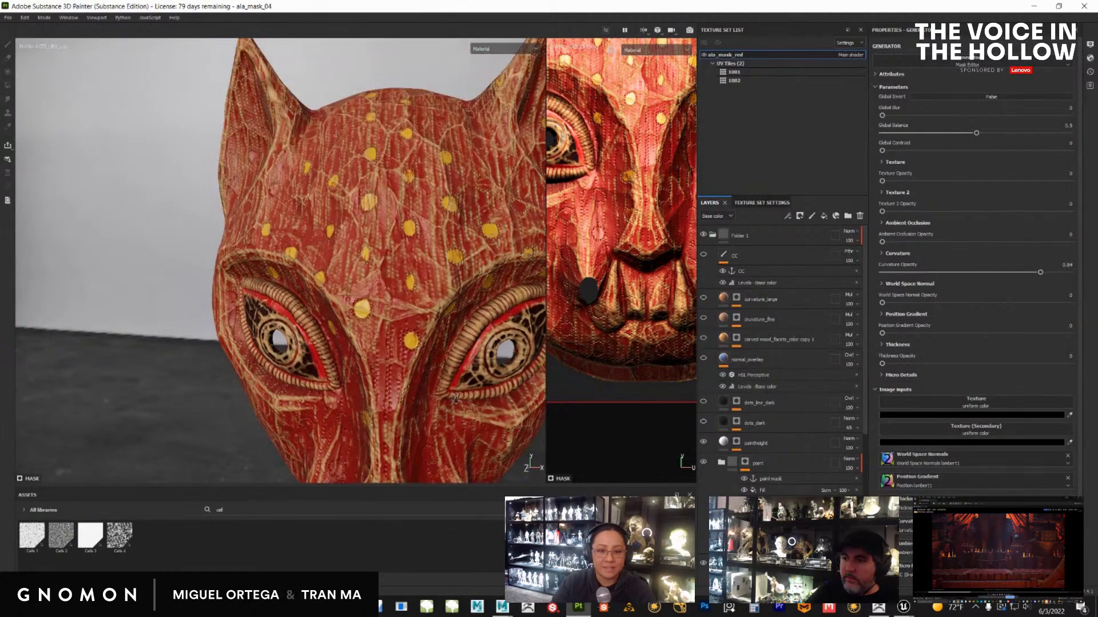
scroll(400, 258, up, 6)
scroll(629, 286, up, 5)
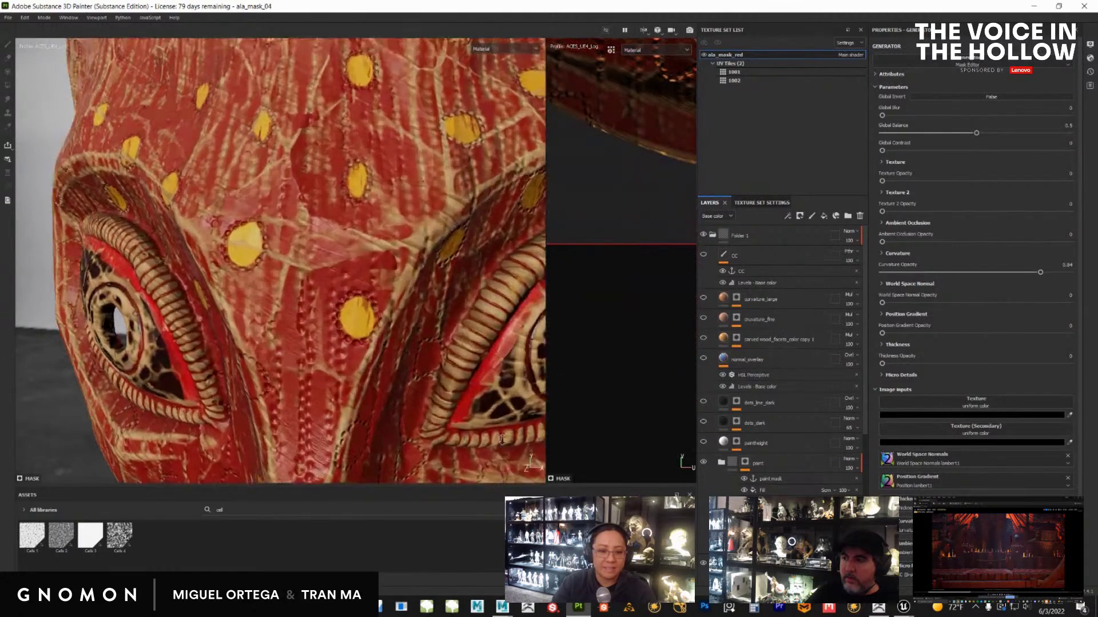
Display the paint folder's mask around the eyes in the viewport and open its bottom Mask Editor generator
alt+click(737, 426)
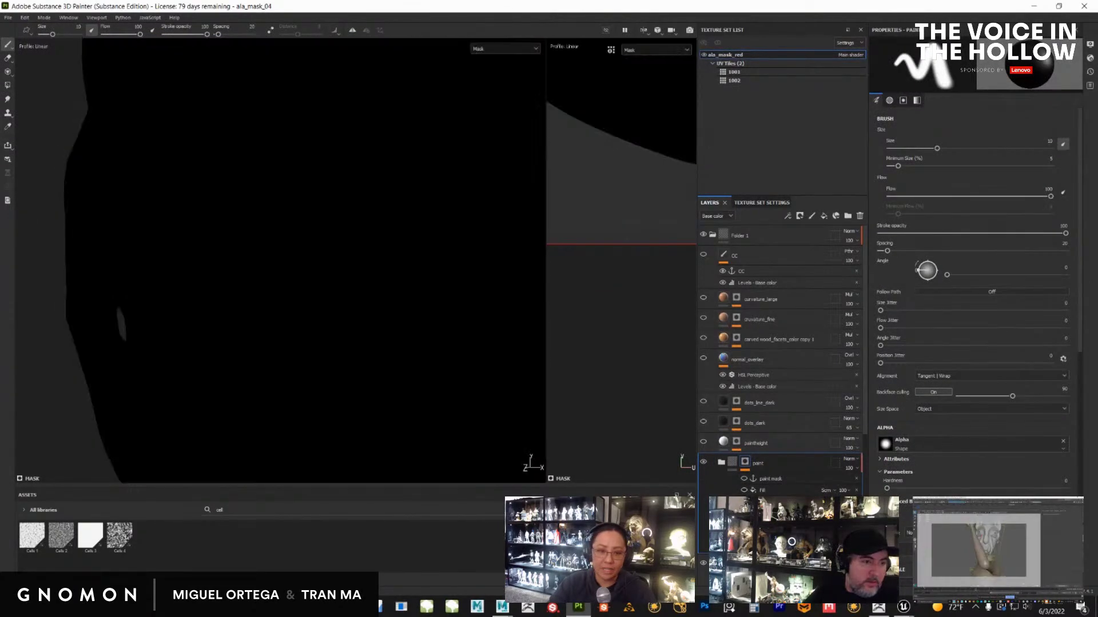
alt+drag(349, 381, 422, 289)
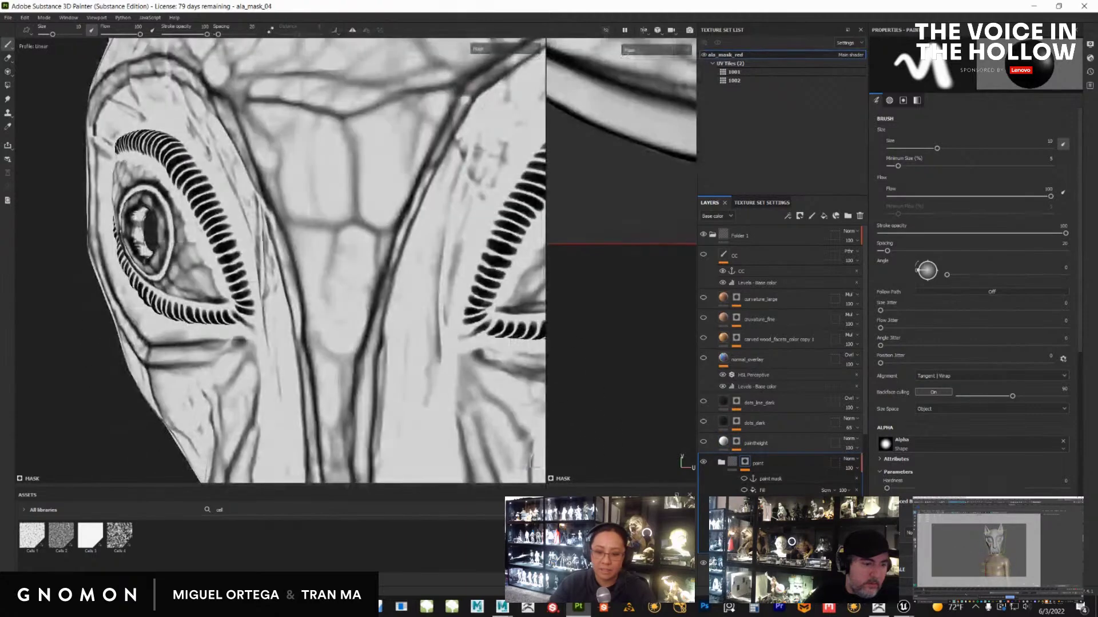
click(766, 502)
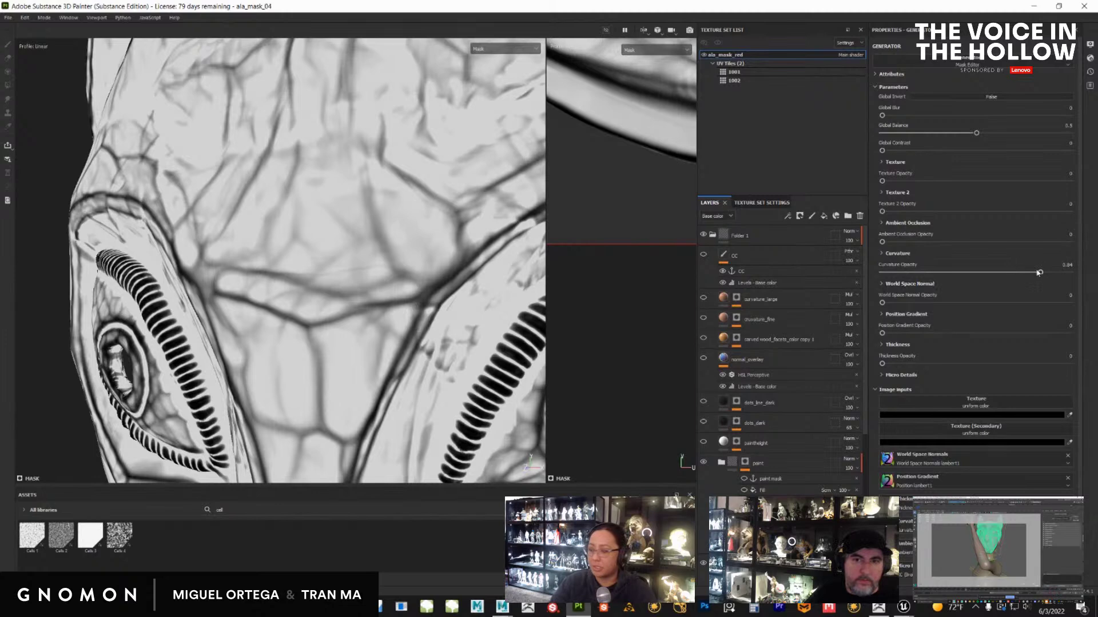
View the baked Curvature mesh map on the face for comparison and return the viewport to Material
click(503, 49)
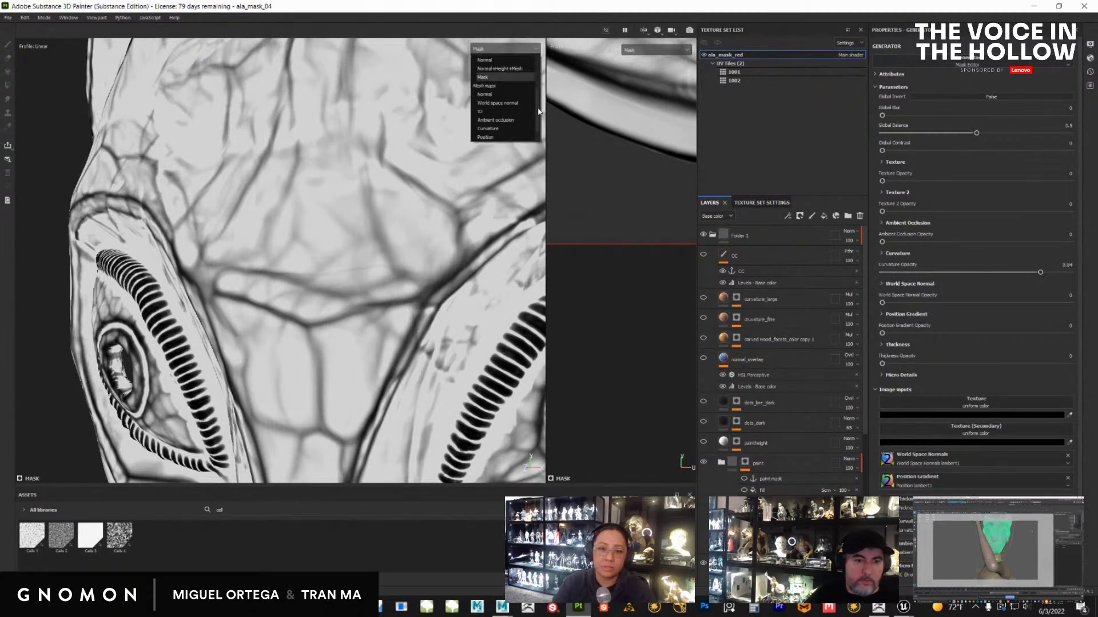
click(496, 120)
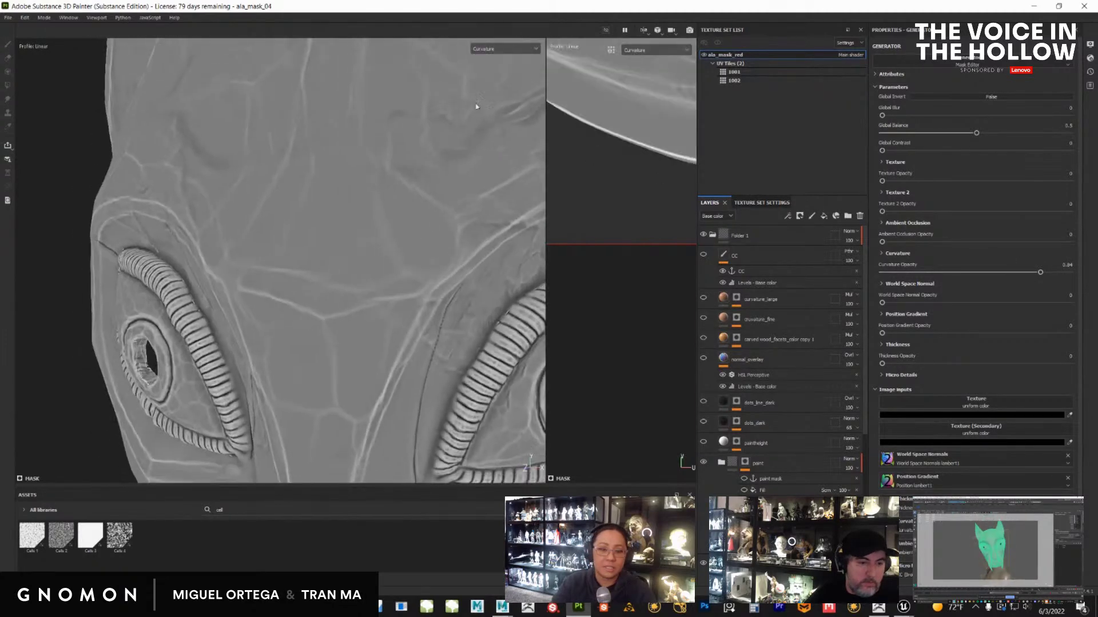
click(522, 50)
scroll(503, 97, up, 5)
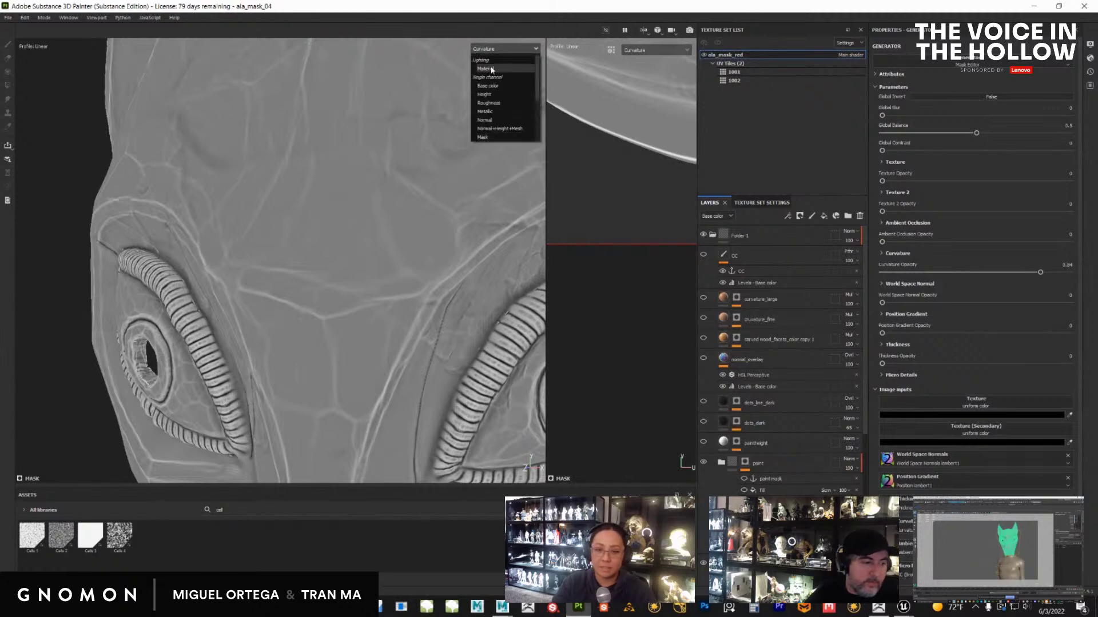
click(490, 70)
Display the paint folder's mask again and enable its Levels and two lower Fill effects in turn
alt+click(745, 461)
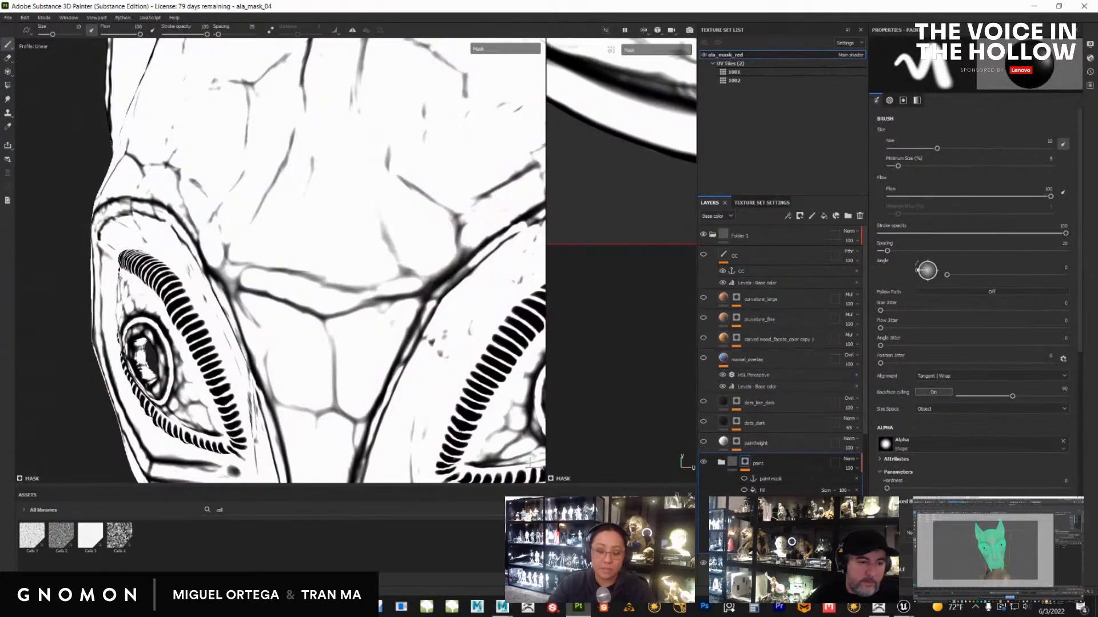
alt+middle_drag(393, 415, 403, 339)
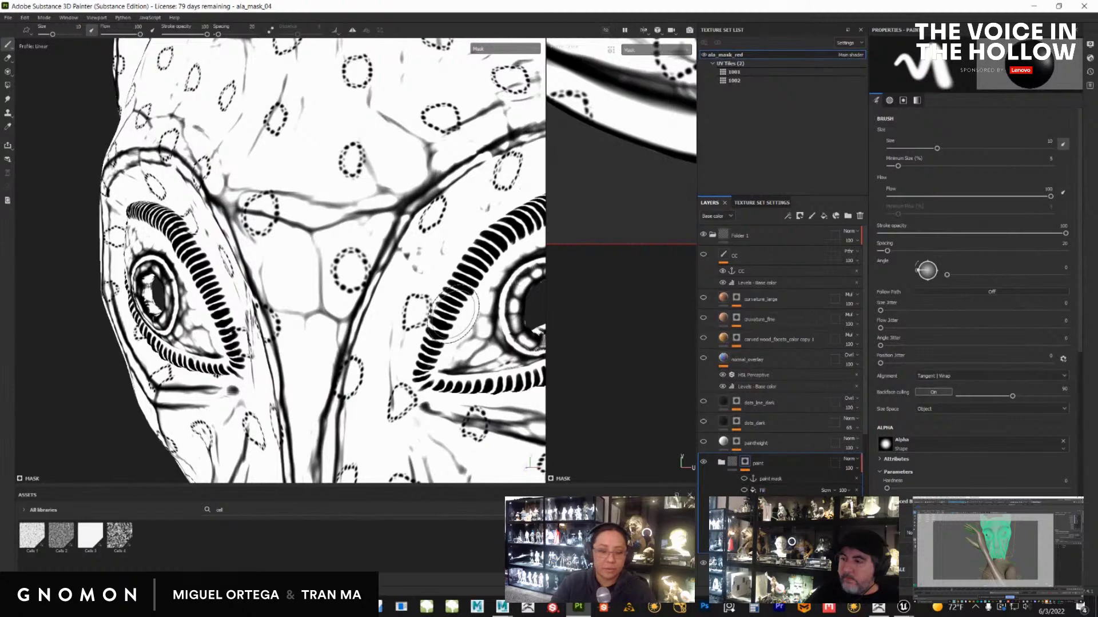
alt+middle_drag(452, 308, 625, 319)
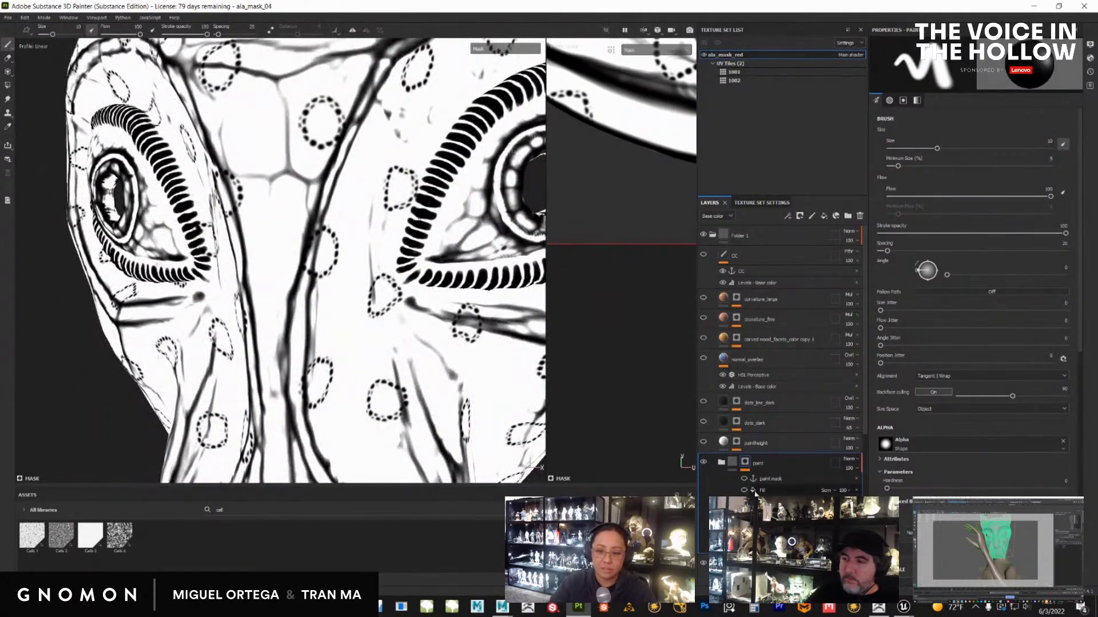
scroll(868, 398, down, 5)
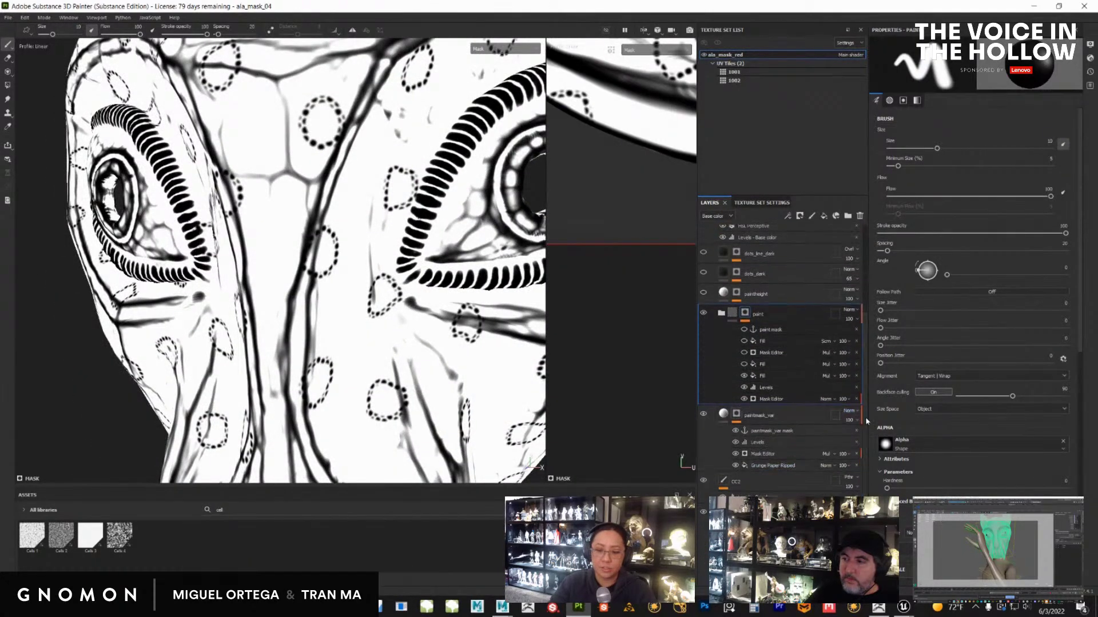
scroll(865, 421, up, 2)
click(744, 425)
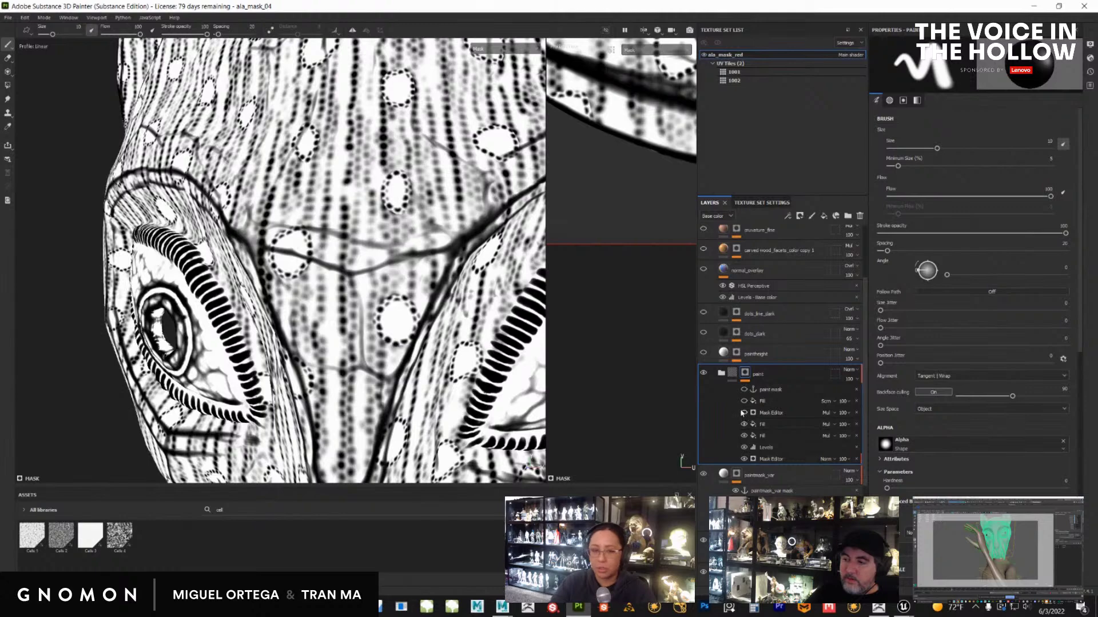
Enable the upper Mask Editor in the paint mask, compare the mask without it, and enable the top Fill
click(744, 415)
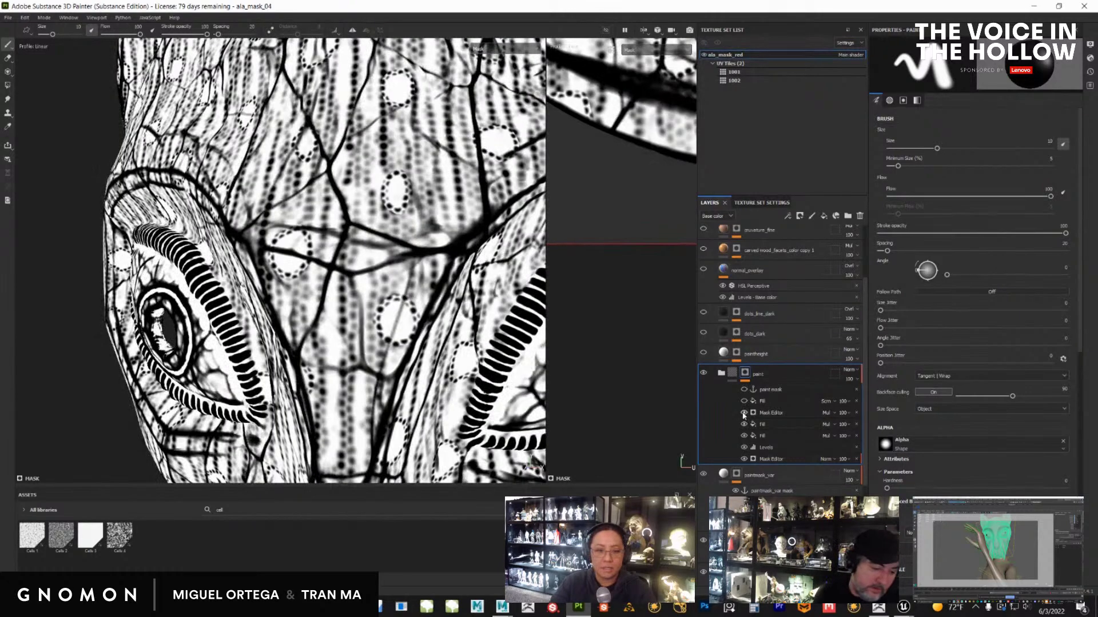
scroll(395, 332, down, 2)
alt+drag(394, 343, 372, 386)
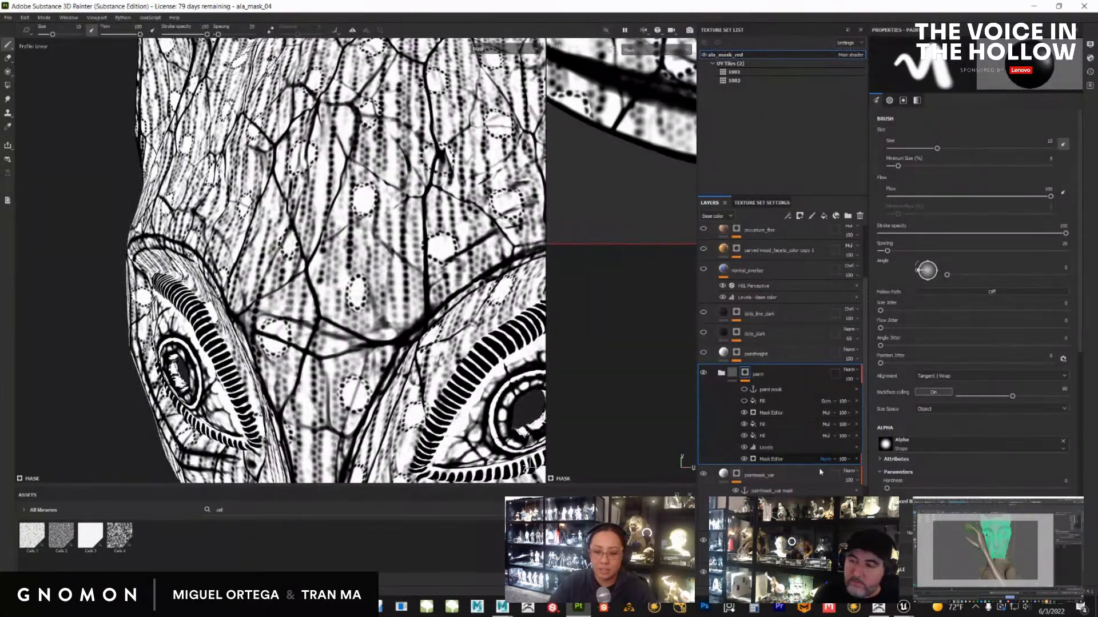
click(744, 413)
click(743, 413)
click(744, 402)
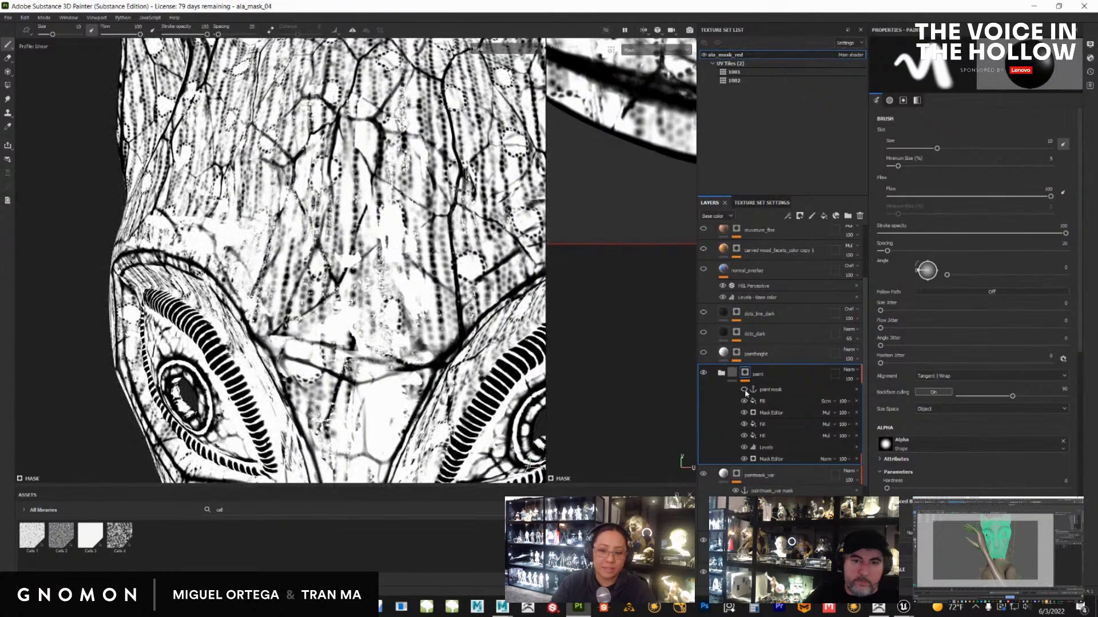
Return to the material view, select paintheight to examine its relief on the forehead, and show the dots_dark layer
key(m)
mouse_move(417, 309)
alt+mouse_down()
mouse_move(383, 313)
mouse_move(406, 306)
alt+mouse_up()
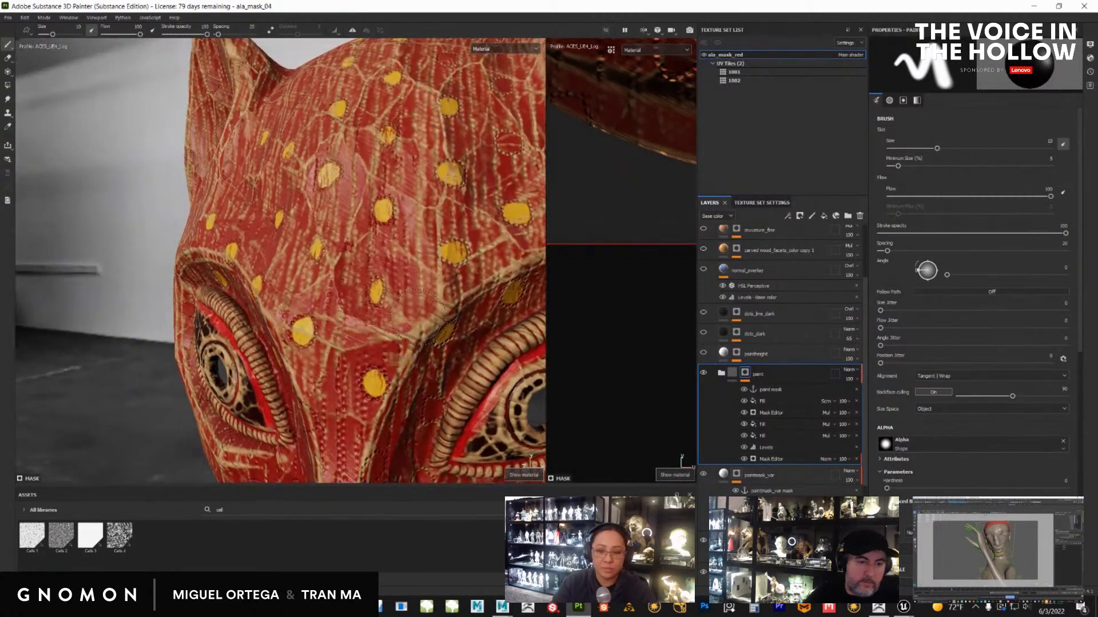
click(756, 354)
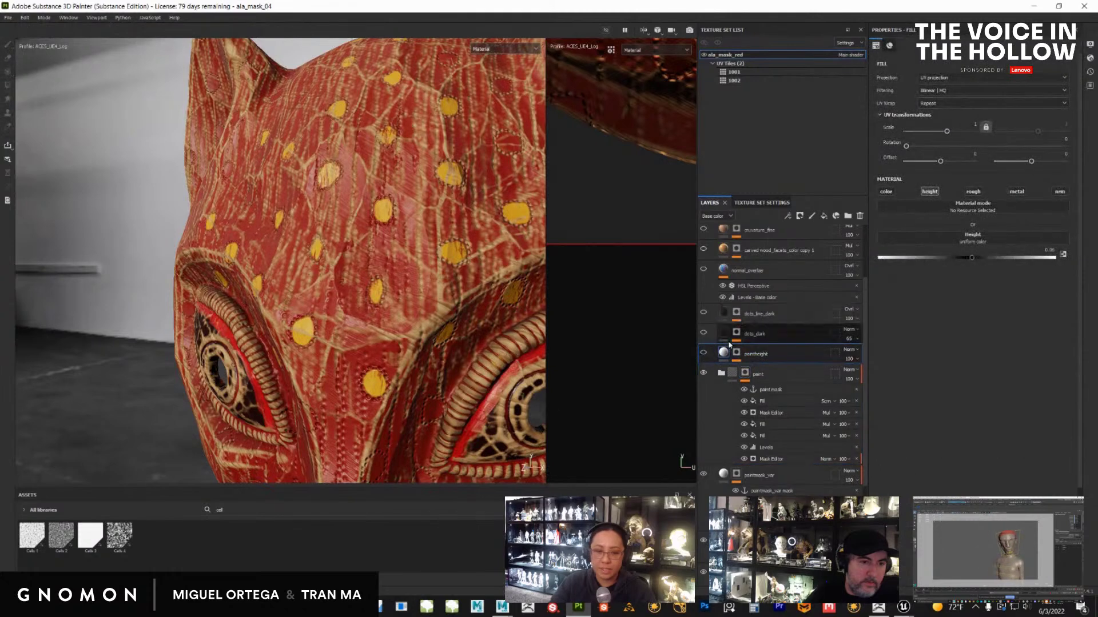
alt+drag(554, 314, 366, 430)
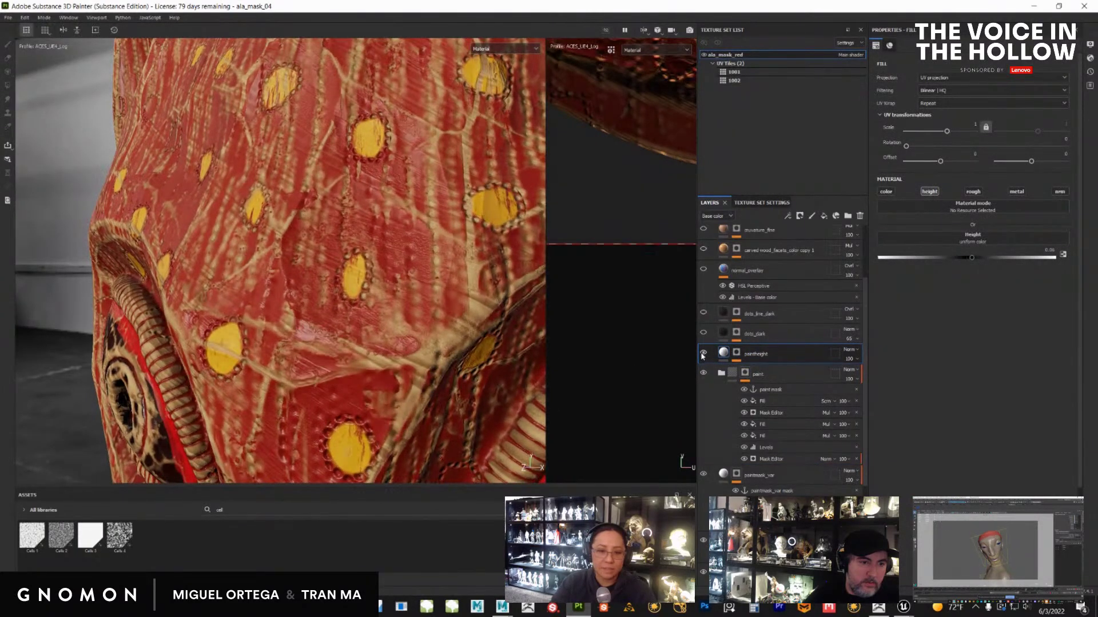
alt+drag(332, 378, 254, 399)
click(703, 332)
alt+drag(354, 366, 378, 354)
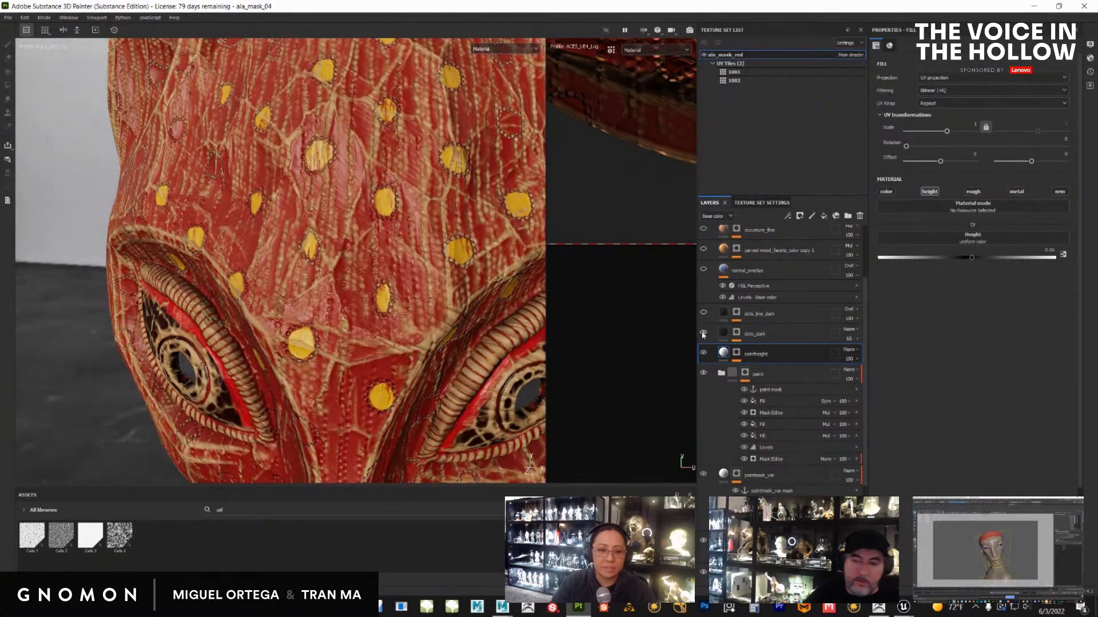
Show the dots_line_dark and normal_overlay layers, toggling normal_overlay to compare the paint with and without it
click(703, 313)
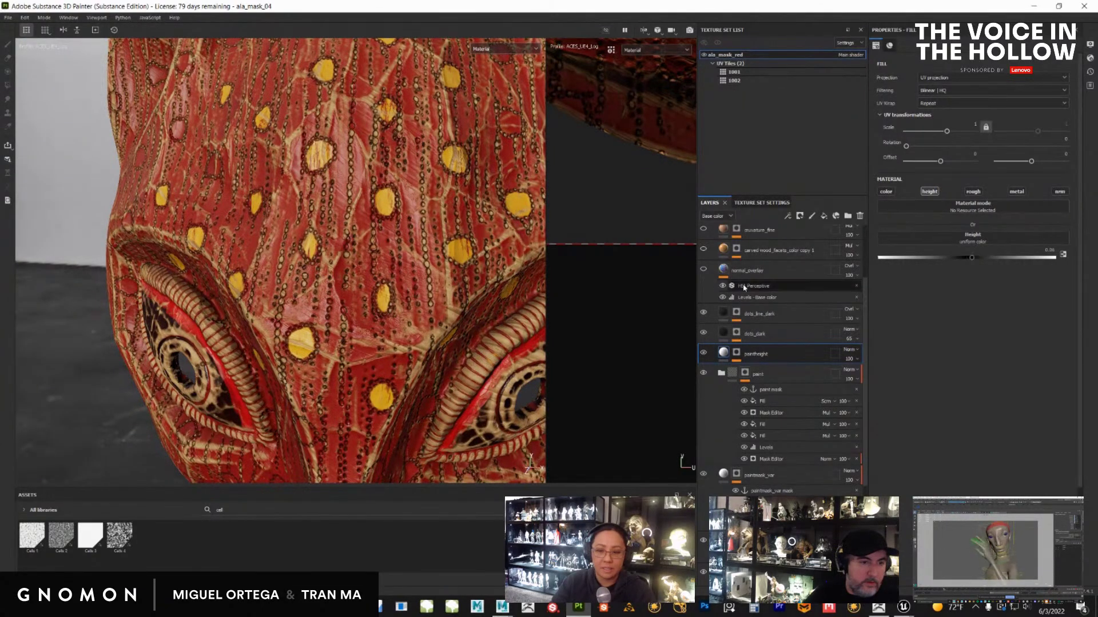
click(704, 271)
alt+right_drag(435, 366, 363, 420)
alt+middle_drag(363, 420, 373, 346)
mouse_move(373, 346)
alt+mouse_down()
mouse_move(320, 337)
mouse_move(371, 332)
alt+mouse_up()
click(703, 269)
click(703, 268)
click(703, 268)
click(702, 269)
alt+drag(404, 396, 418, 405)
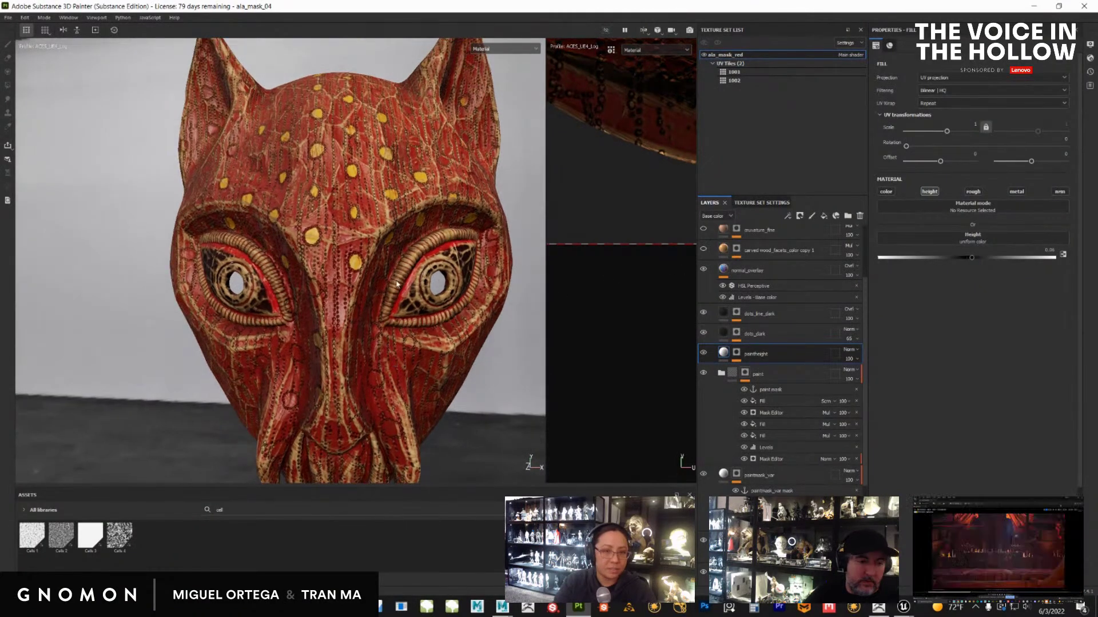
Switch the viewport to Base color and toggle normal_overlay to compare its effect on the color alone
click(507, 49)
click(490, 86)
alt+drag(320, 371, 337, 338)
click(703, 270)
click(704, 270)
click(704, 270)
click(704, 269)
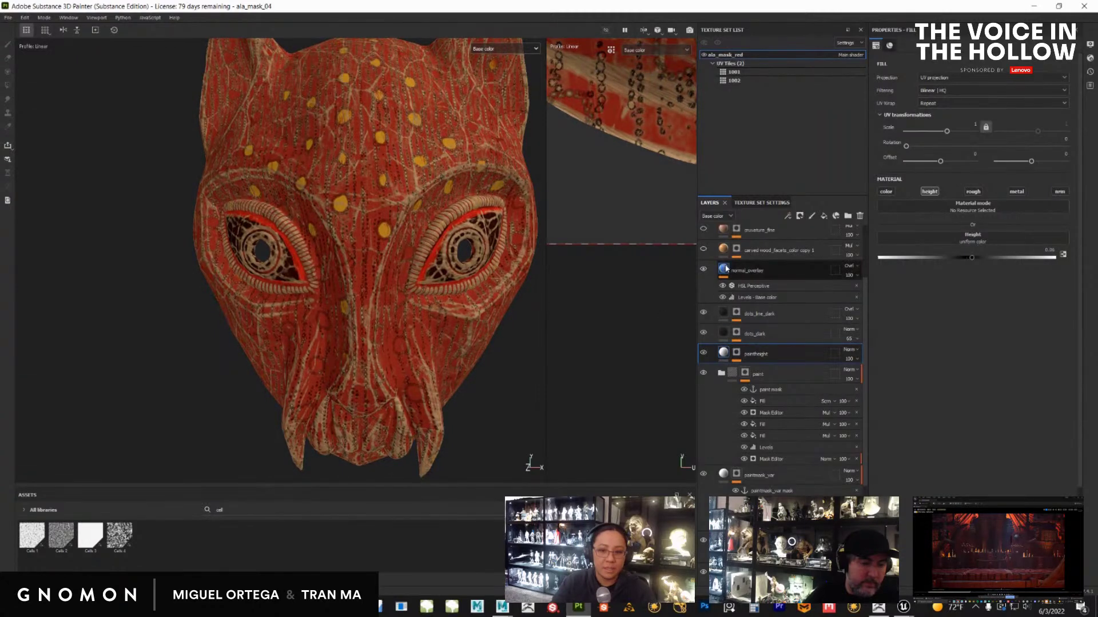
View a baked mesh map on the red mask for comparison and switch the viewport back to Base color
click(513, 49)
scroll(537, 84, down, 3)
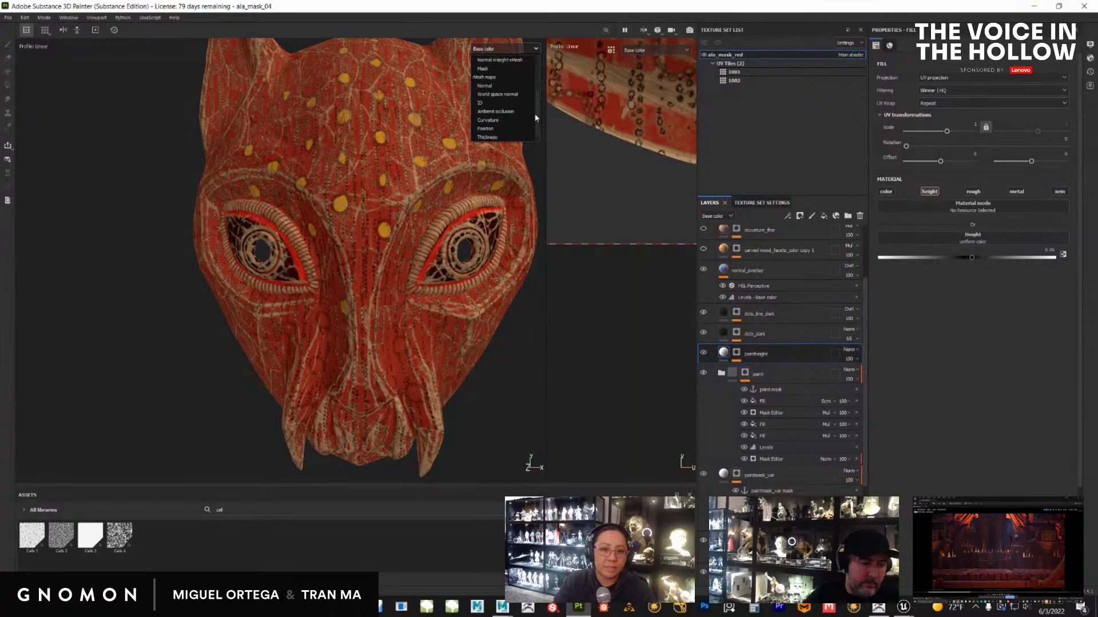
click(493, 129)
click(521, 50)
scroll(503, 86, up, 3)
click(484, 81)
alt+drag(485, 82, 466, 133)
click(501, 51)
click(486, 91)
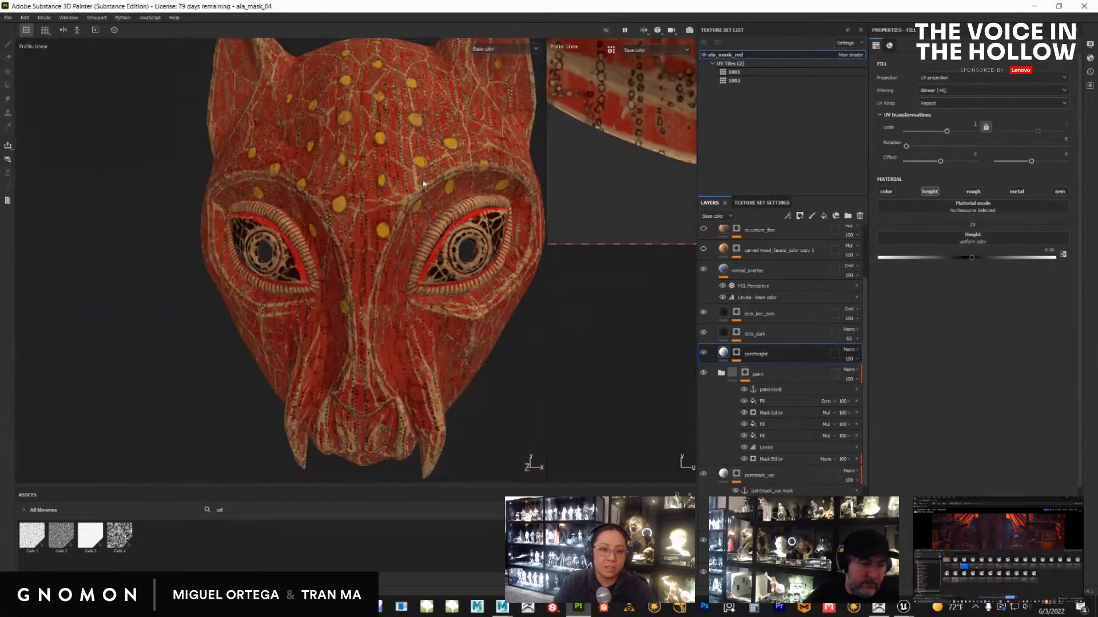
Show the carved wood_facets_color copy 1, curvature_fine and curvature_large layers on the red mask
click(703, 249)
scroll(709, 298, up, 3)
click(703, 302)
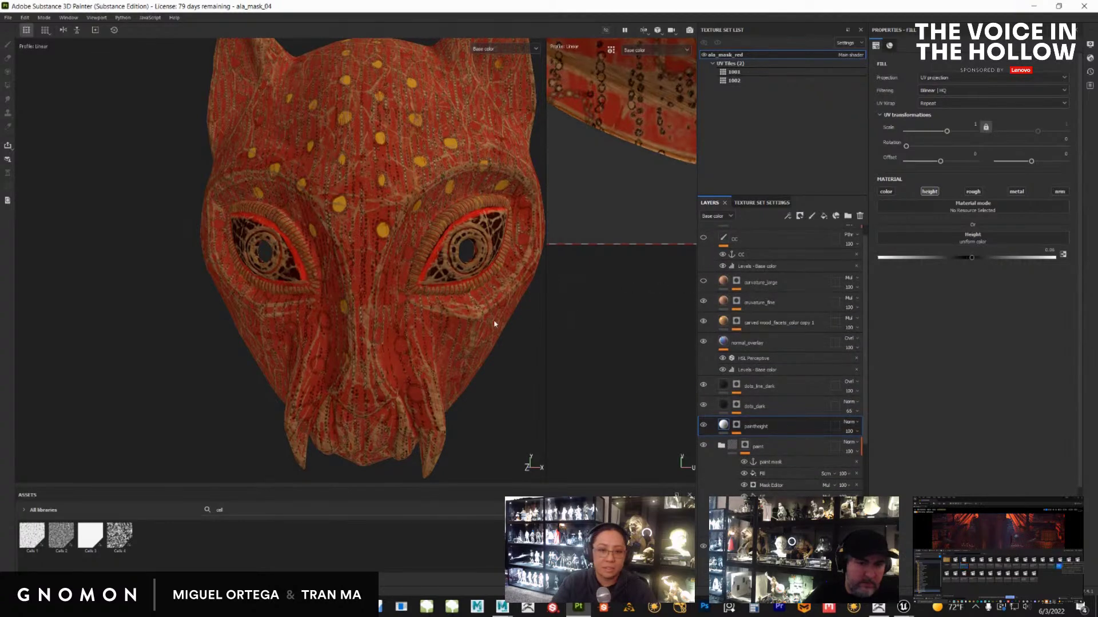
middle_drag(539, 314, 588, 306)
click(704, 281)
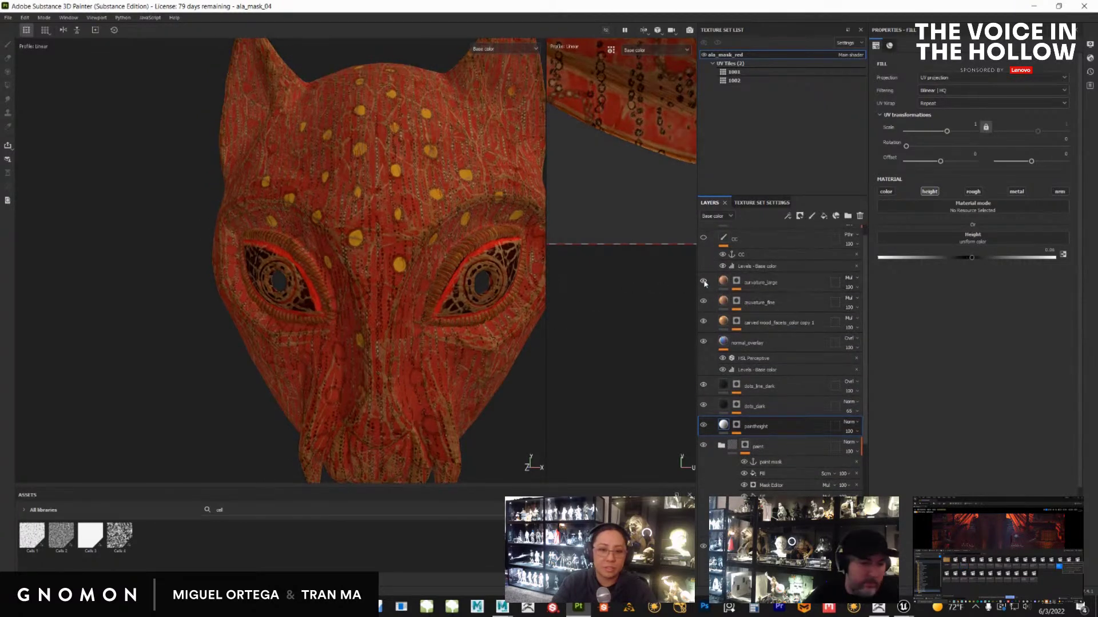
scroll(452, 332, up, 2)
middle_drag(474, 303, 472, 301)
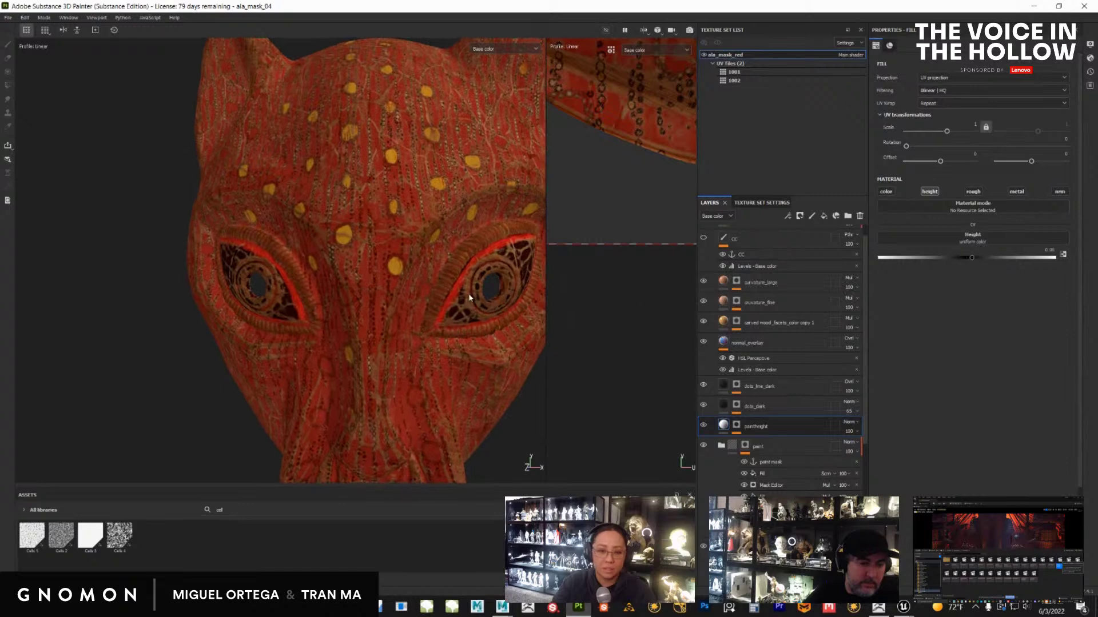
Show the CC layer on the mask in the material view and collapse Folder 1
key(m)
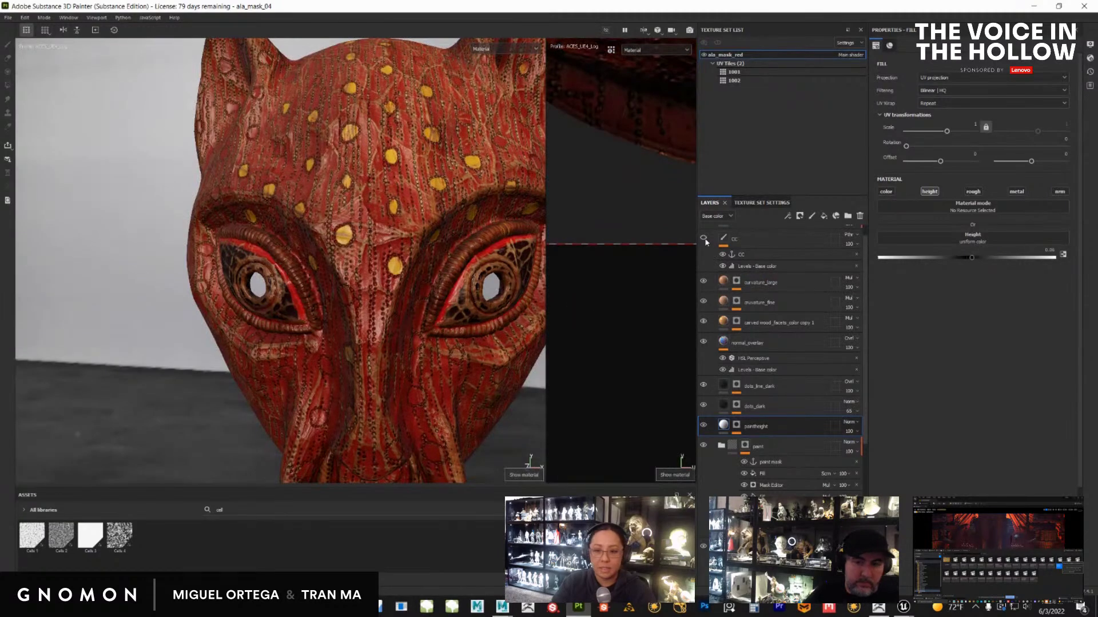
scroll(508, 408, down, 3)
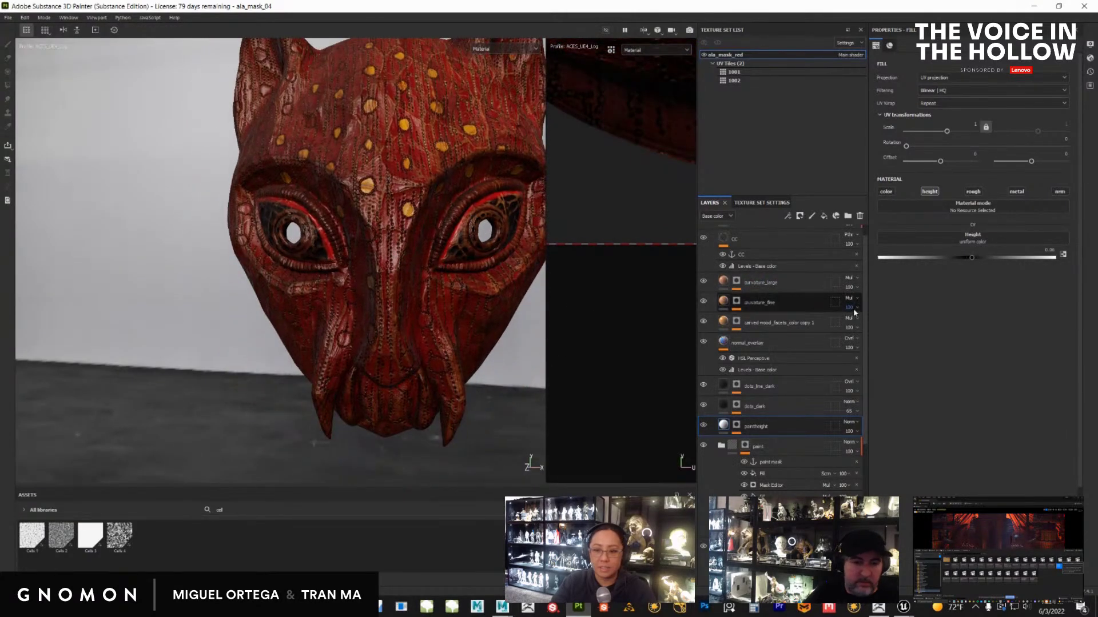
click(848, 215)
click(746, 237)
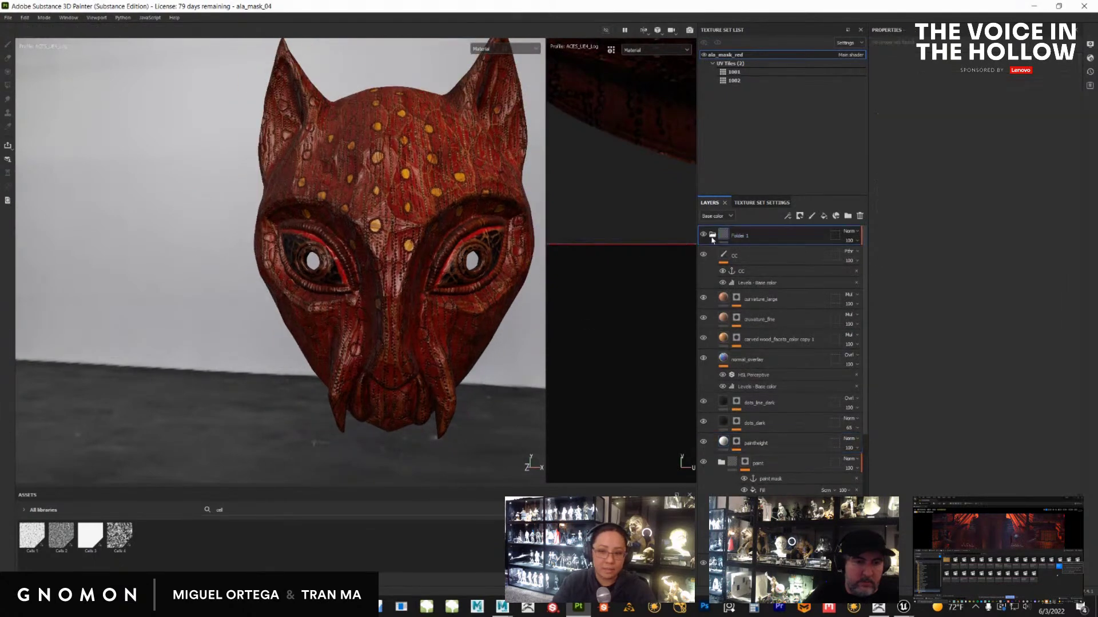
click(711, 236)
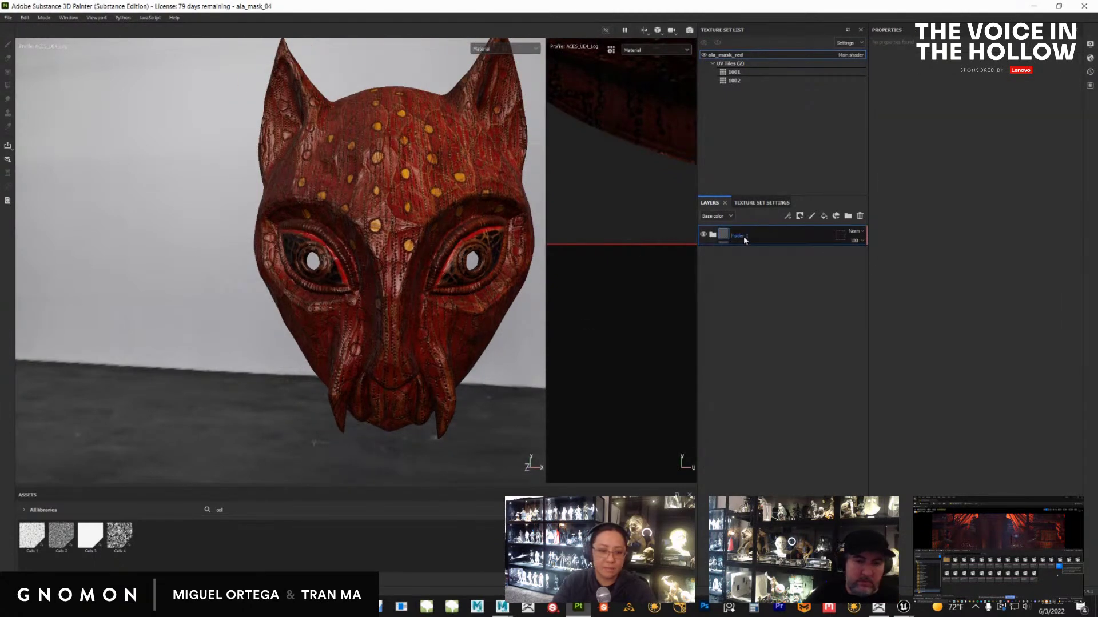
Clear the asset search and display the library's material assets
click(548, 510)
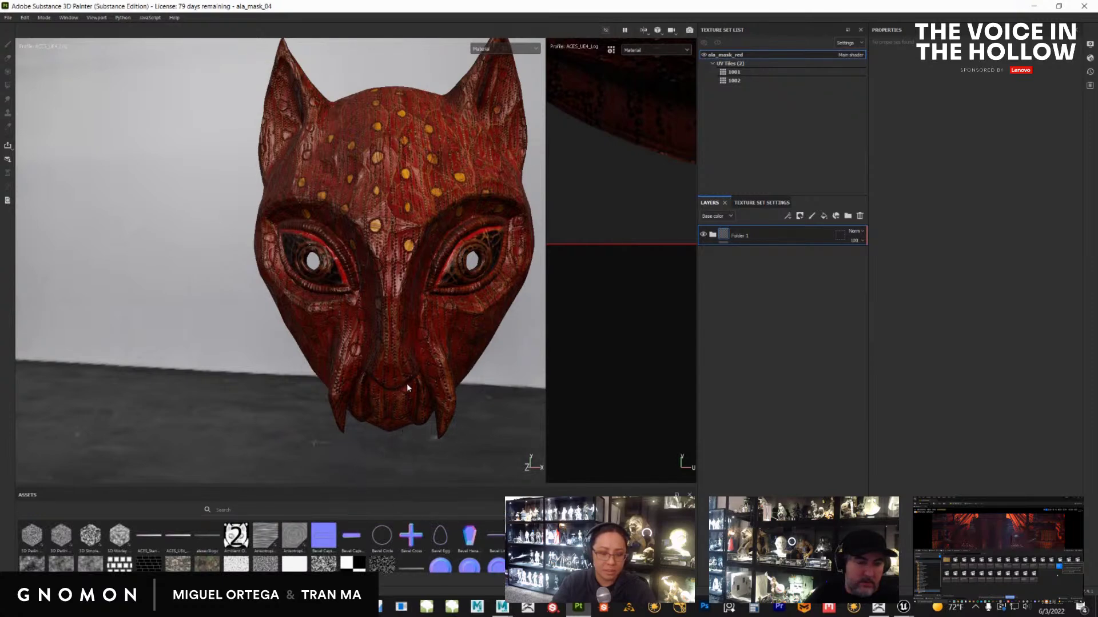
alt+middle_drag(395, 268, 386, 223)
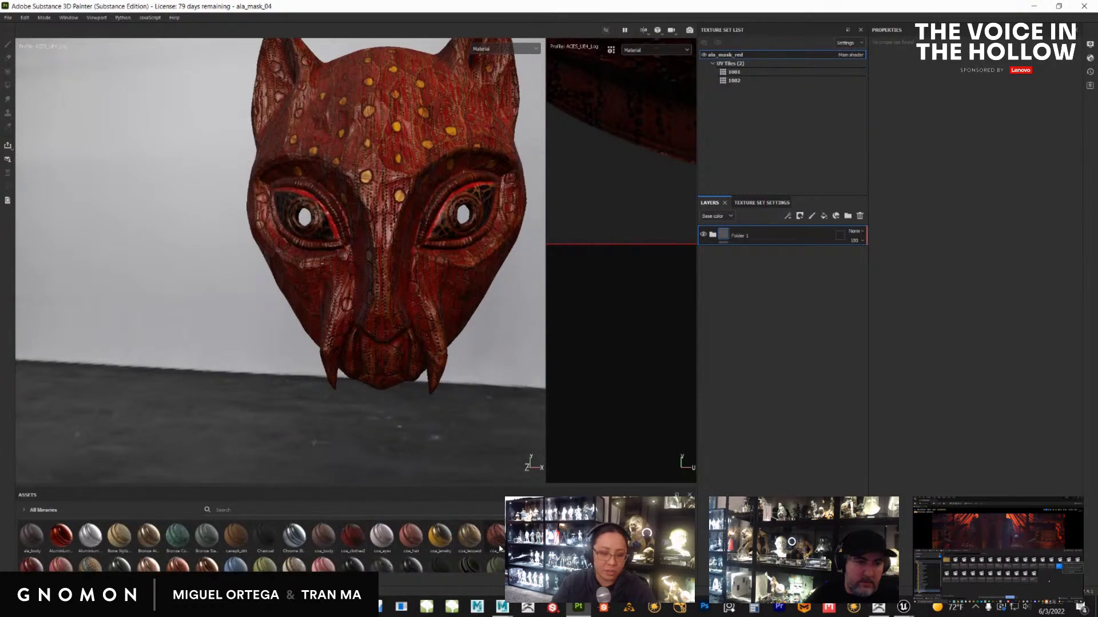
mouse_move(499, 547)
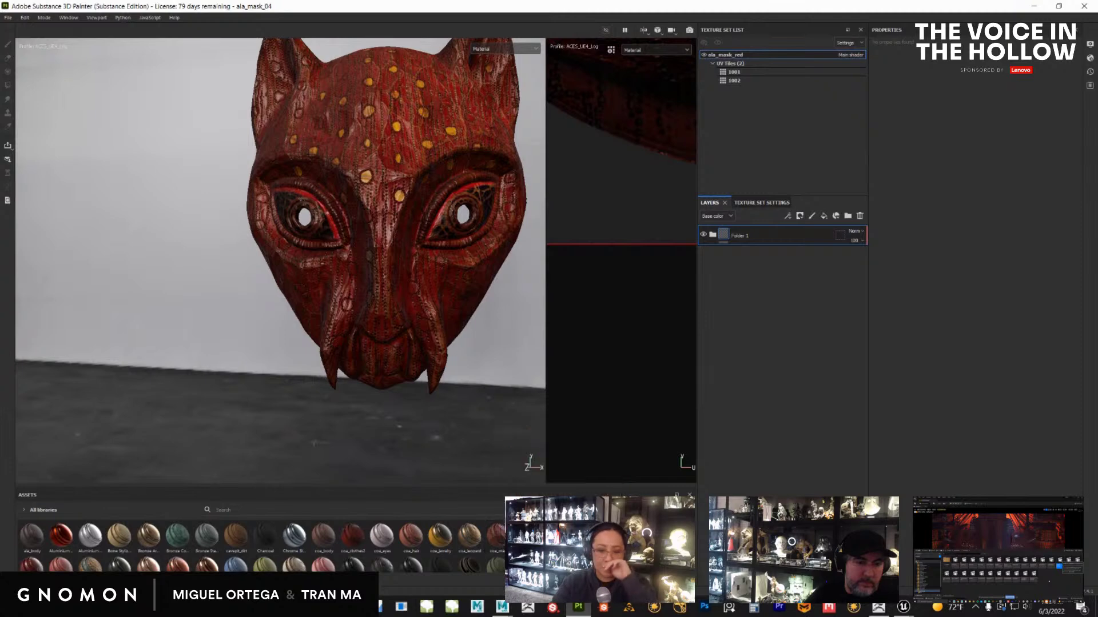
Show the smart material option for Folder 1, and open the shaman_02 project, discarding changes to the current one
right_click(744, 237)
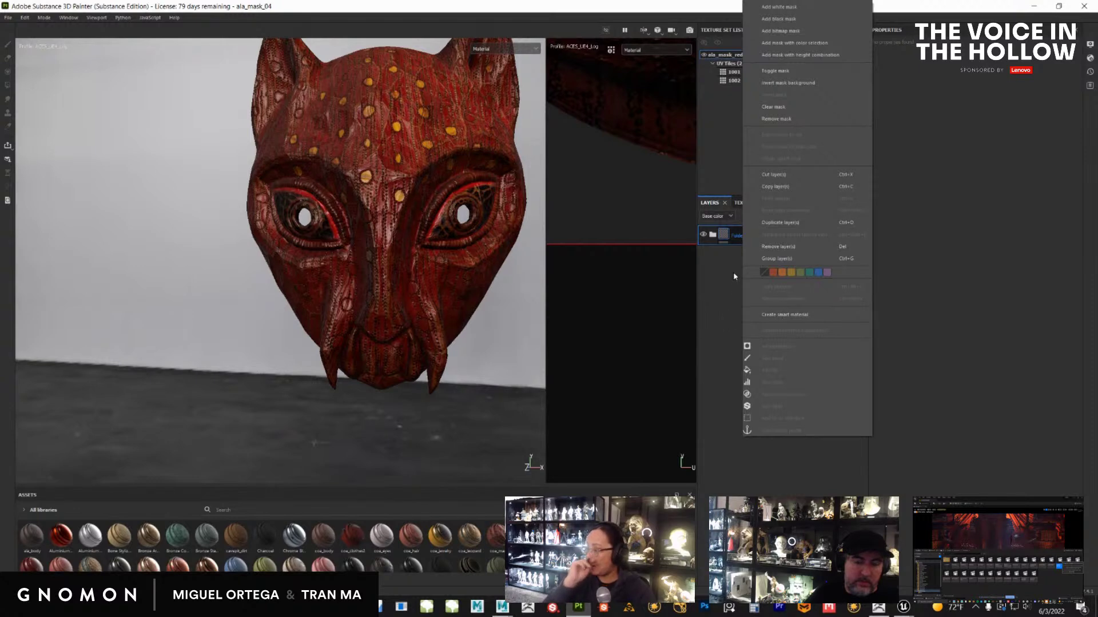
click(8, 18)
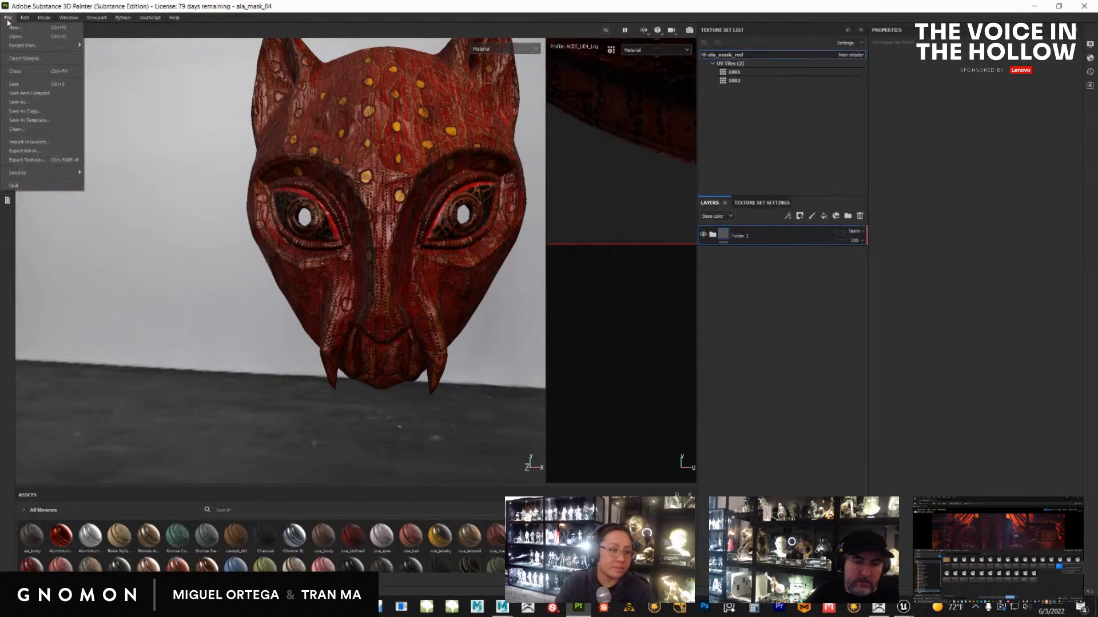
click(17, 36)
click(529, 314)
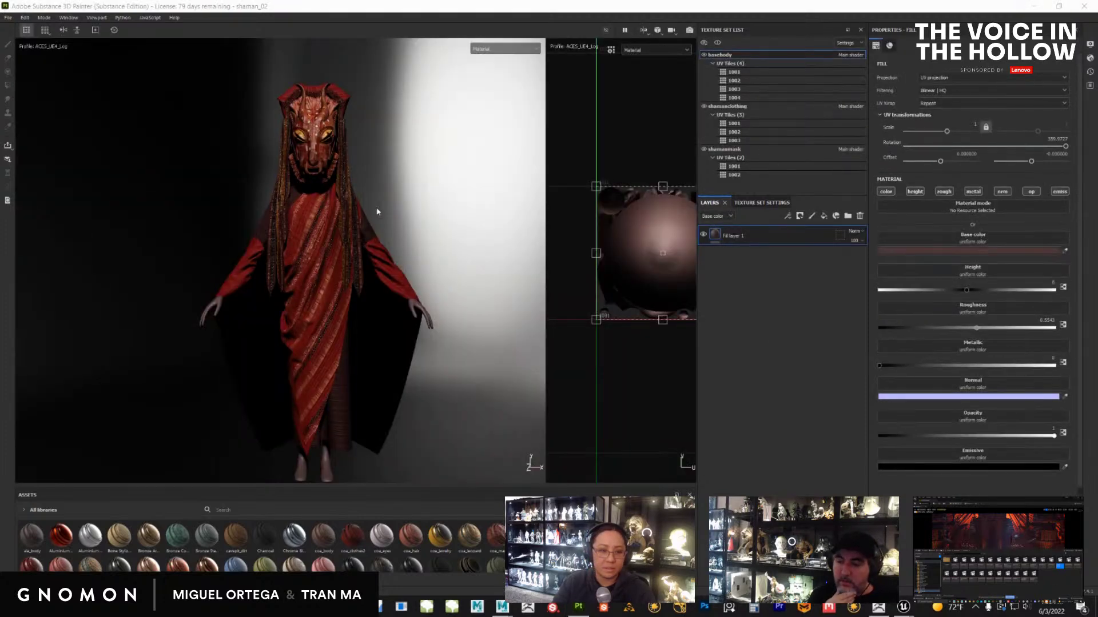
Examine the shaman character's horned mask up close, including the eyes, dots and carved wood surface
alt+middle_drag(347, 322, 338, 416)
alt+middle_drag(331, 287, 336, 317)
alt+right_drag(469, 426, 336, 345)
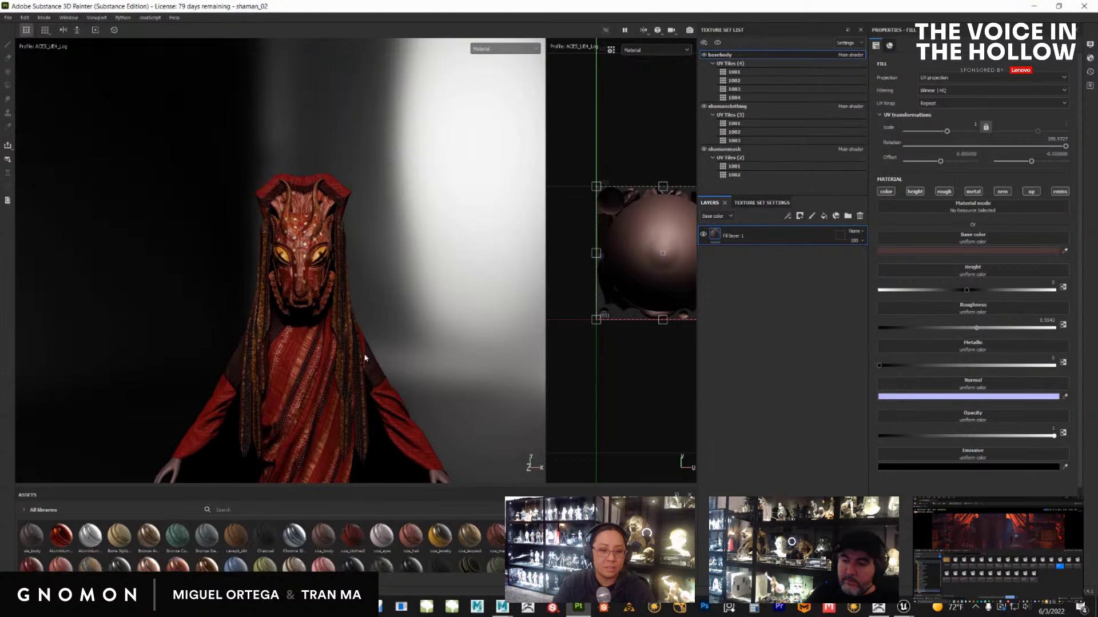
alt+middle_drag(345, 404, 404, 375)
alt+right_drag(404, 375, 377, 294)
alt+middle_drag(378, 294, 413, 385)
alt+right_drag(412, 386, 395, 337)
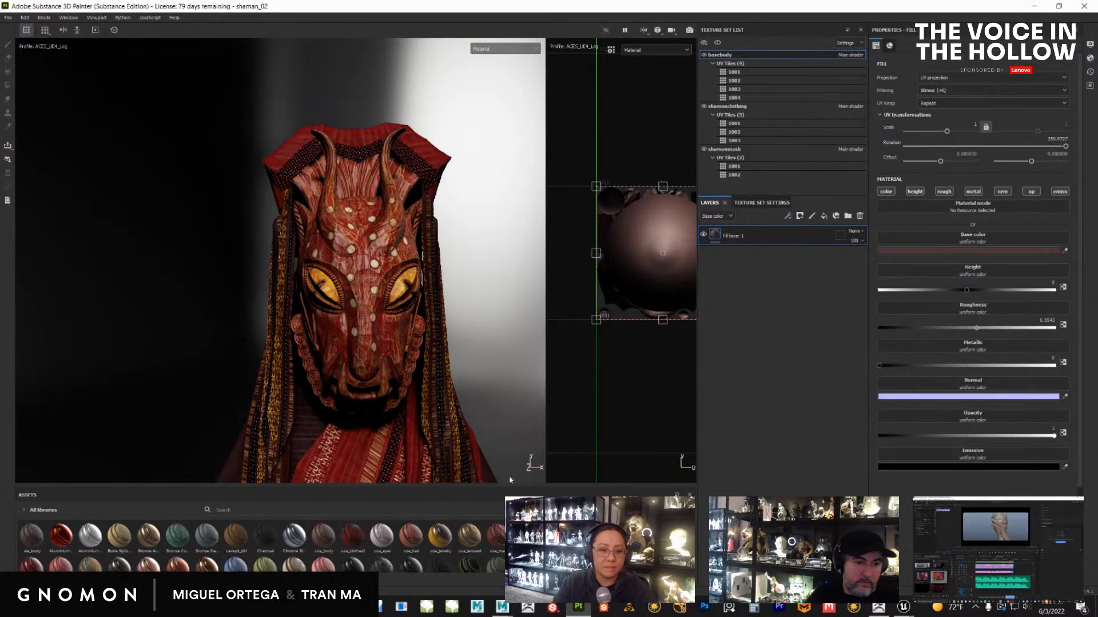
scroll(385, 342, up, 3)
scroll(467, 403, up, 1)
alt+drag(467, 404, 722, 238)
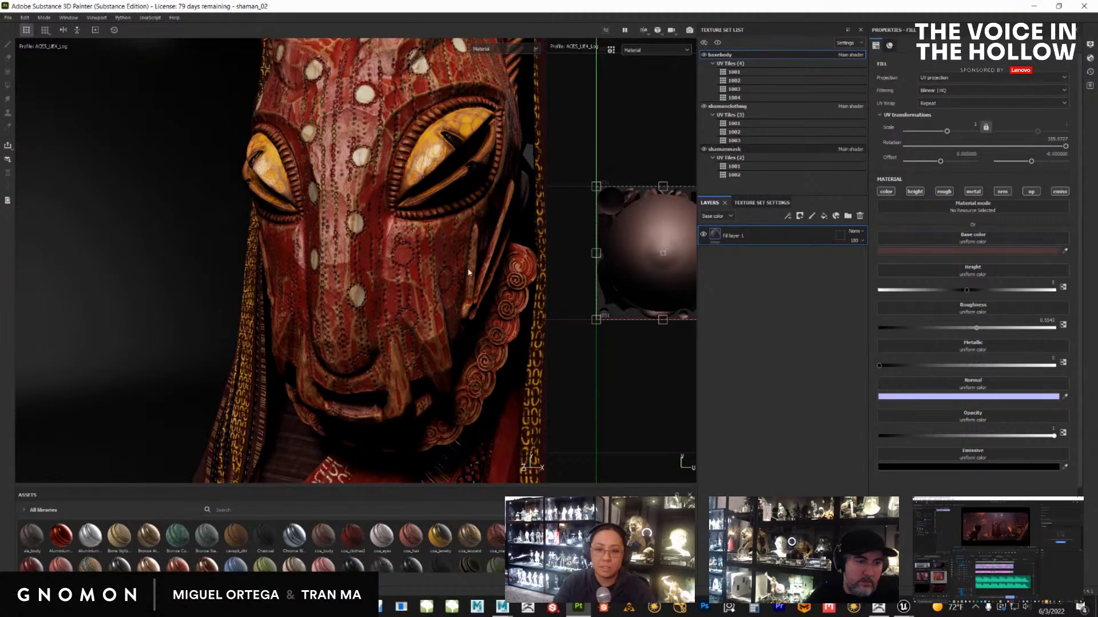
Select the shamanmask texture set and inspect its coa_mask folder's layers alongside the mask from several angles
click(724, 148)
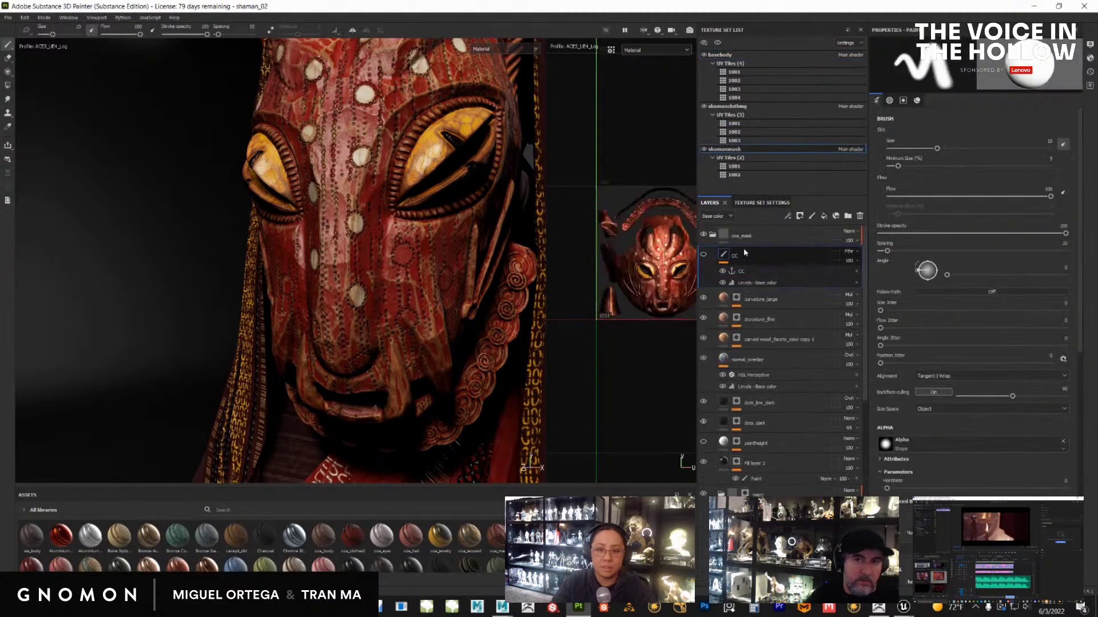
click(713, 235)
click(744, 239)
alt+drag(338, 385, 379, 356)
alt+middle_drag(379, 356, 360, 318)
shift+right_drag(360, 318, 468, 351)
alt+drag(468, 351, 375, 344)
alt+middle_drag(376, 344, 406, 307)
alt+drag(406, 307, 430, 307)
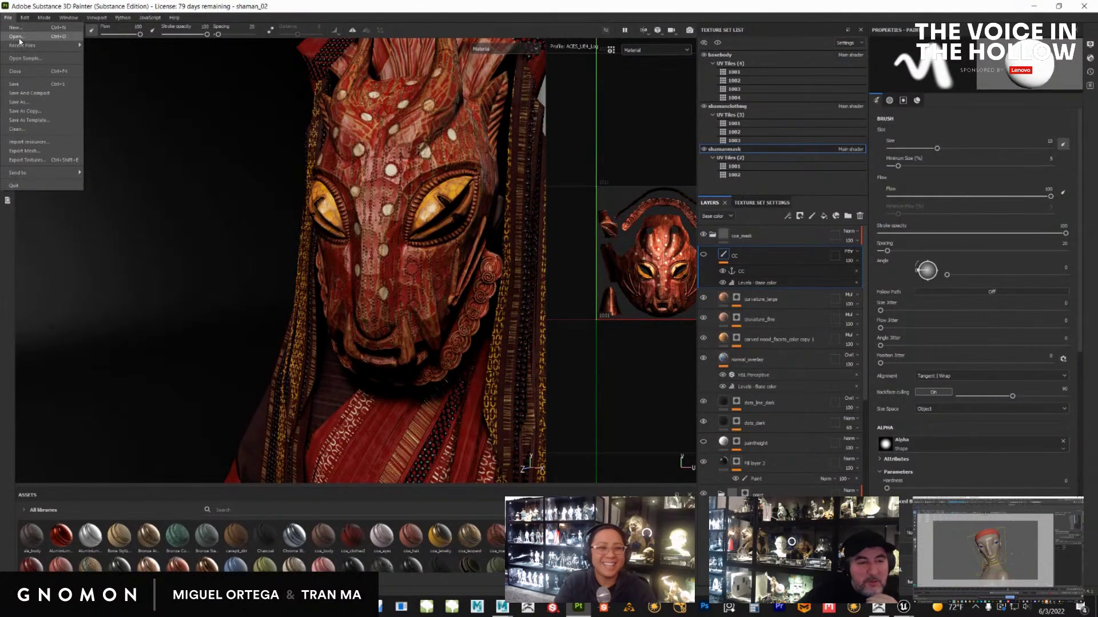
Open the femalemaskA_01 project, discarding changes to the shaman project, and view the mask up close
alt+drag(263, 257, 239, 179)
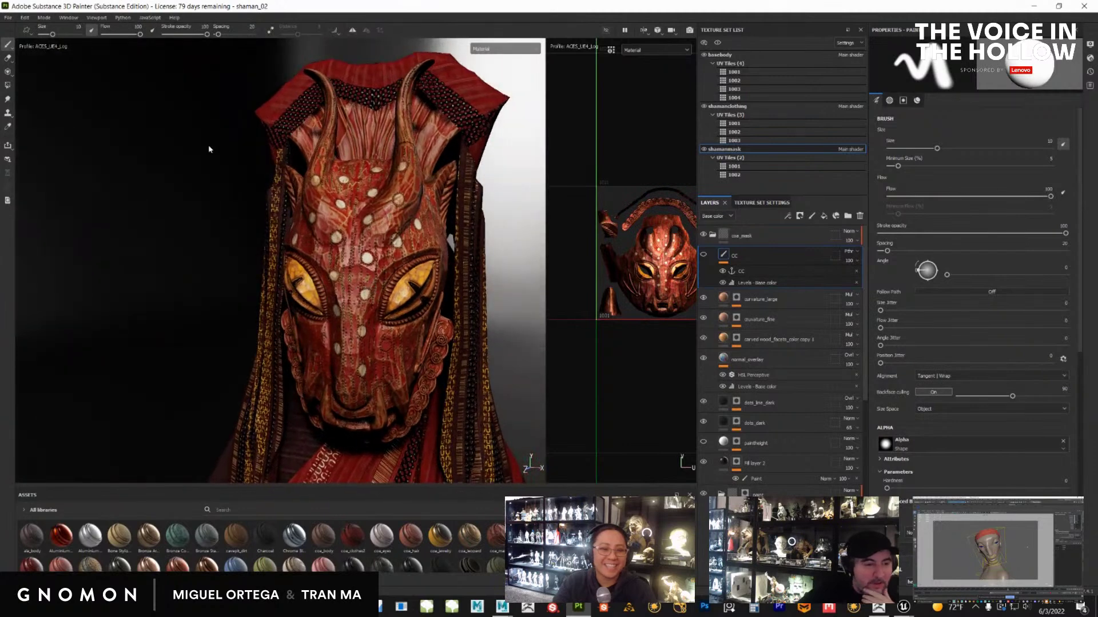
click(4, 18)
click(20, 43)
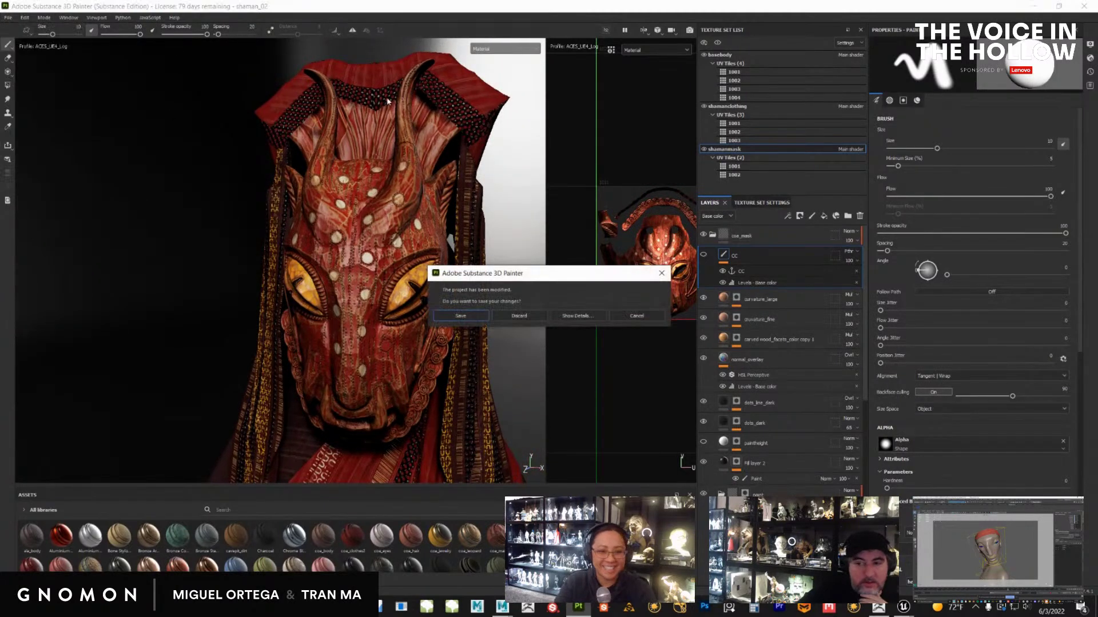
click(503, 319)
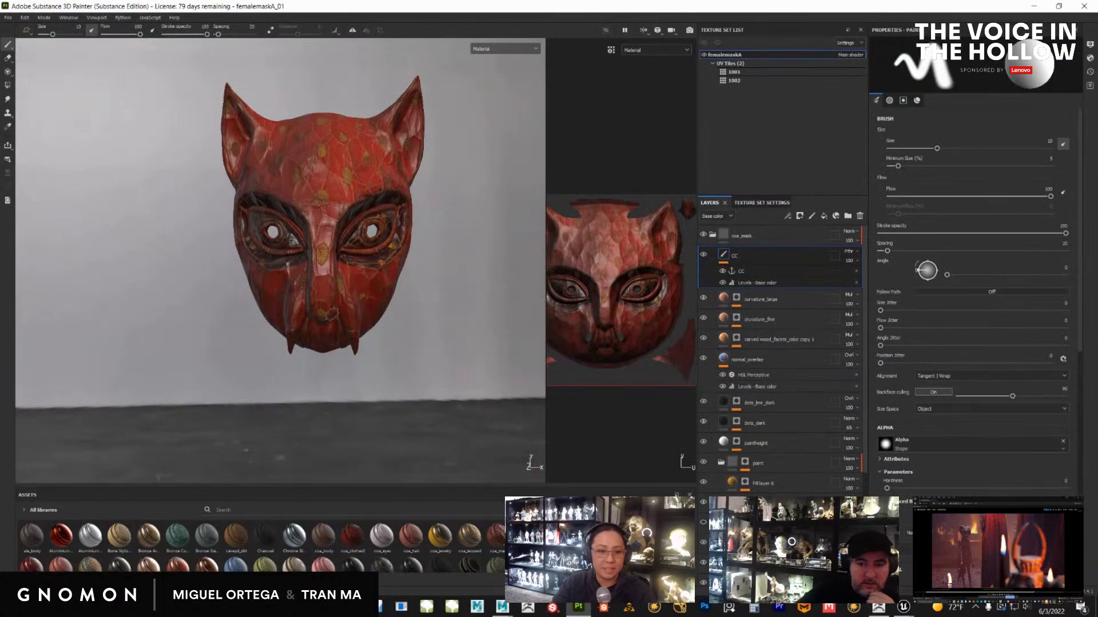
alt+right_drag(307, 296, 338, 311)
alt+middle_drag(338, 311, 351, 338)
alt+right_drag(351, 338, 366, 343)
alt+drag(329, 346, 308, 240)
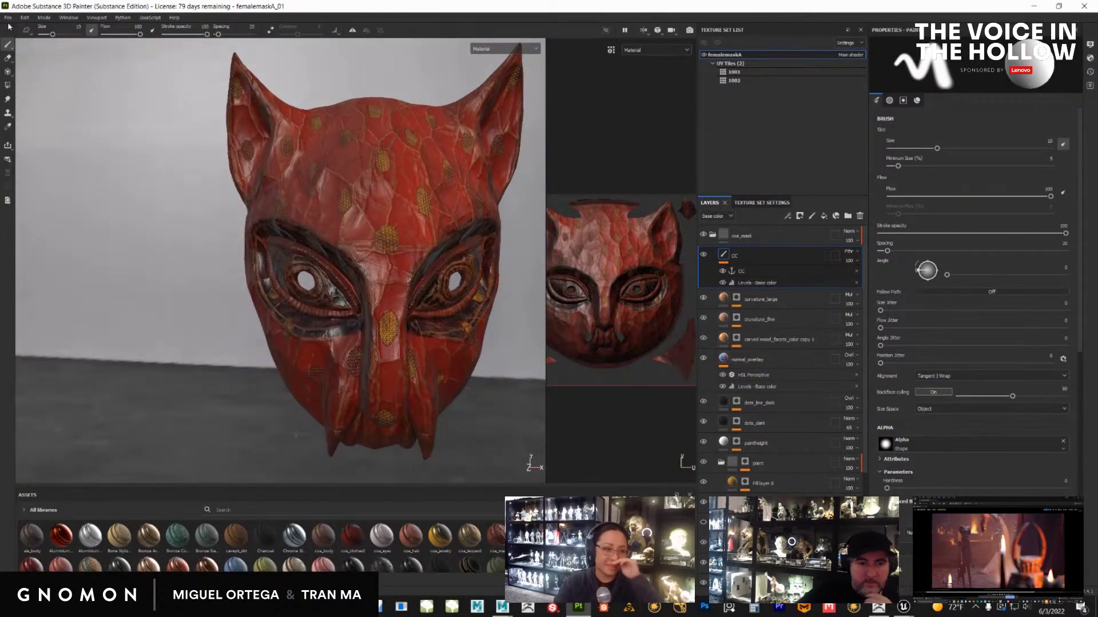
Open the femalemaskB_01 project without saving the current one, and view its red wood mask up close
click(7, 17)
click(21, 41)
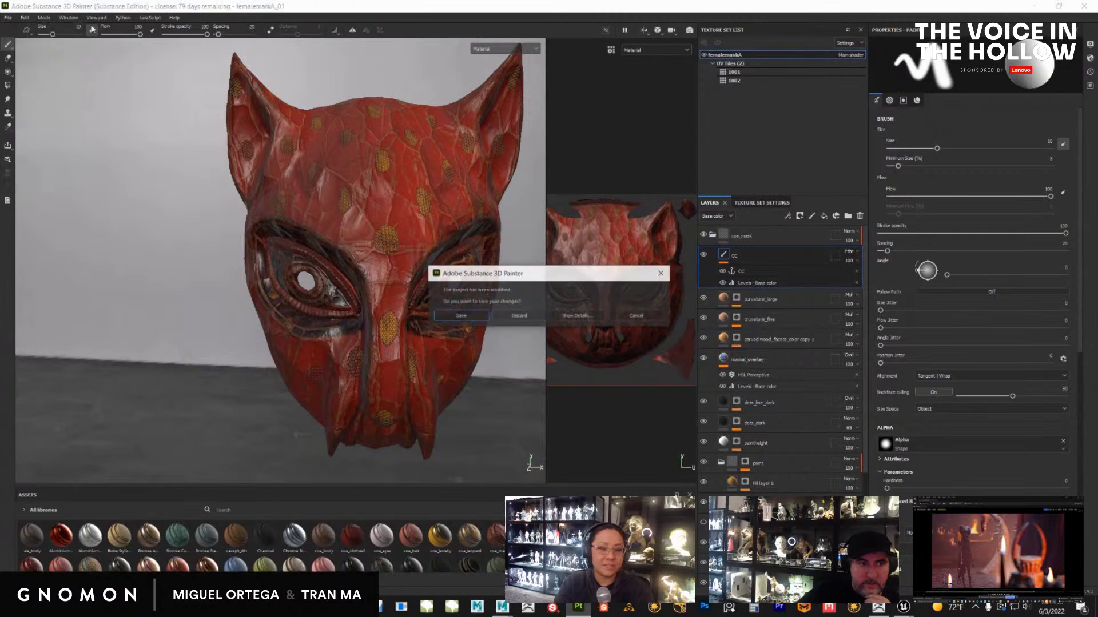
click(519, 316)
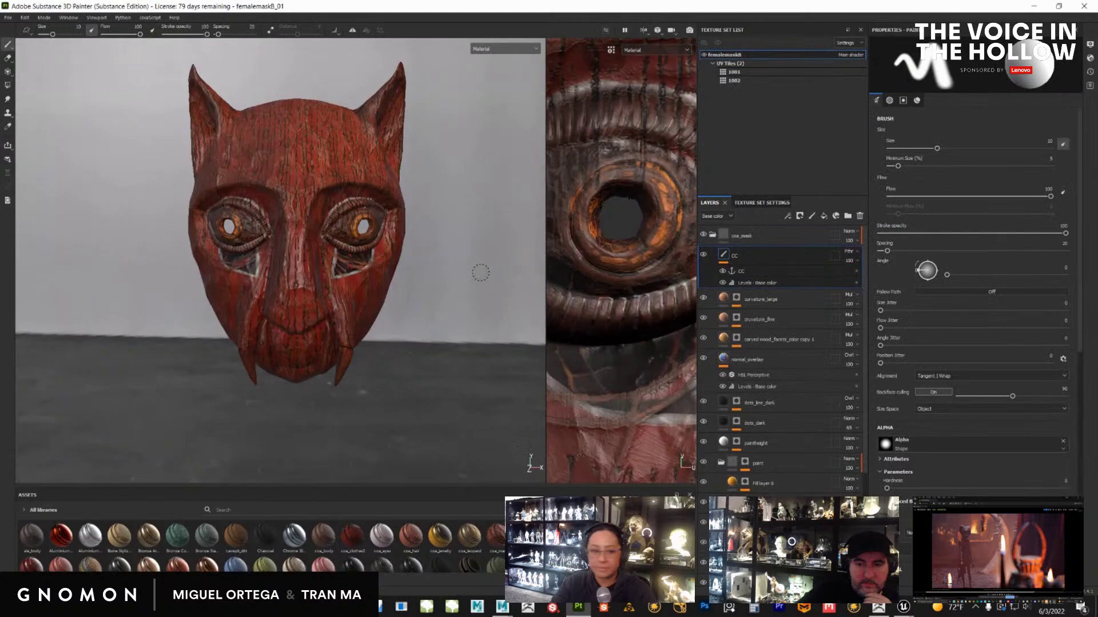
alt+middle_drag(341, 300, 353, 343)
alt+right_drag(352, 343, 382, 316)
alt+middle_drag(382, 316, 406, 337)
mouse_move(405, 337)
alt+mouse_down()
mouse_move(320, 345)
mouse_move(338, 428)
mouse_move(389, 434)
mouse_move(400, 400)
alt+mouse_up()
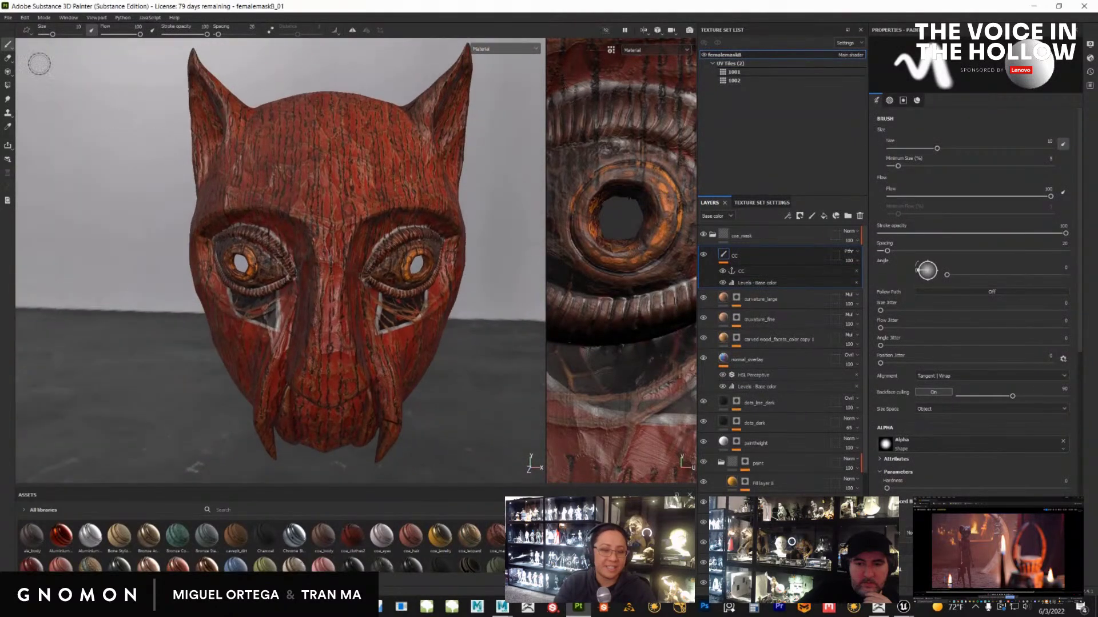
Open the malemaskA_01 project, discarding the current changes, and look at its dark-spotted mask
click(8, 18)
click(23, 38)
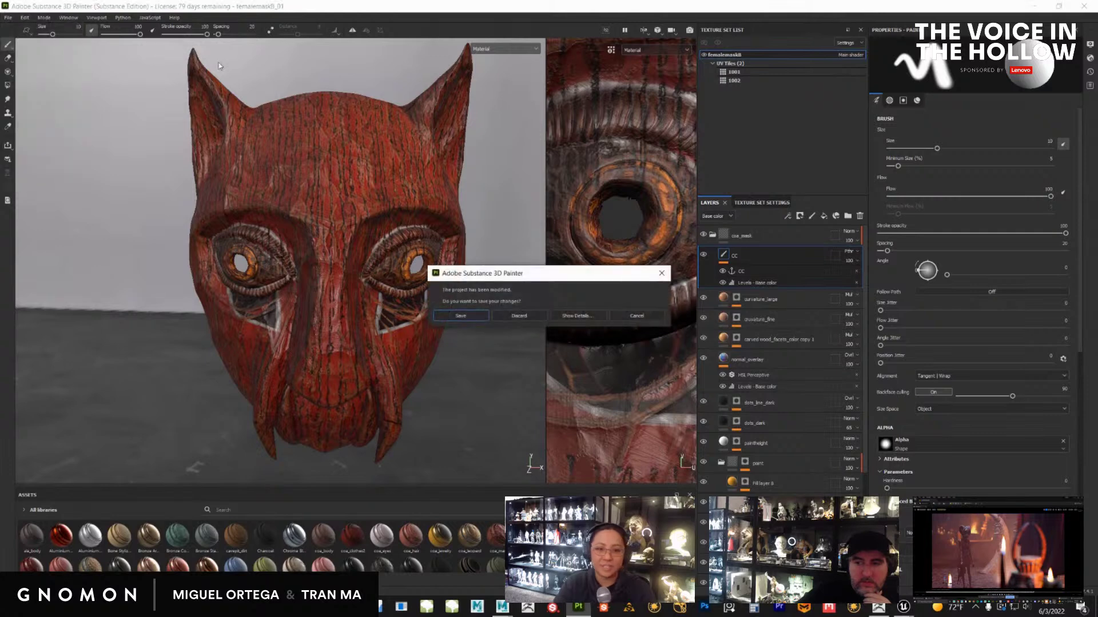
click(520, 316)
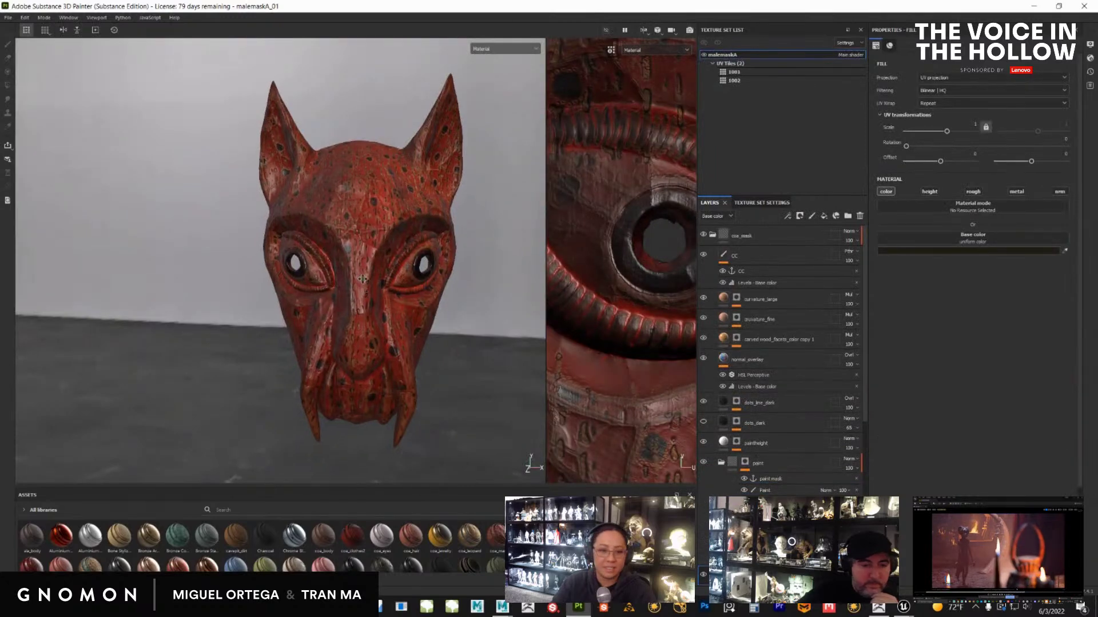
scroll(437, 372, up, 5)
alt+drag(393, 345, 430, 333)
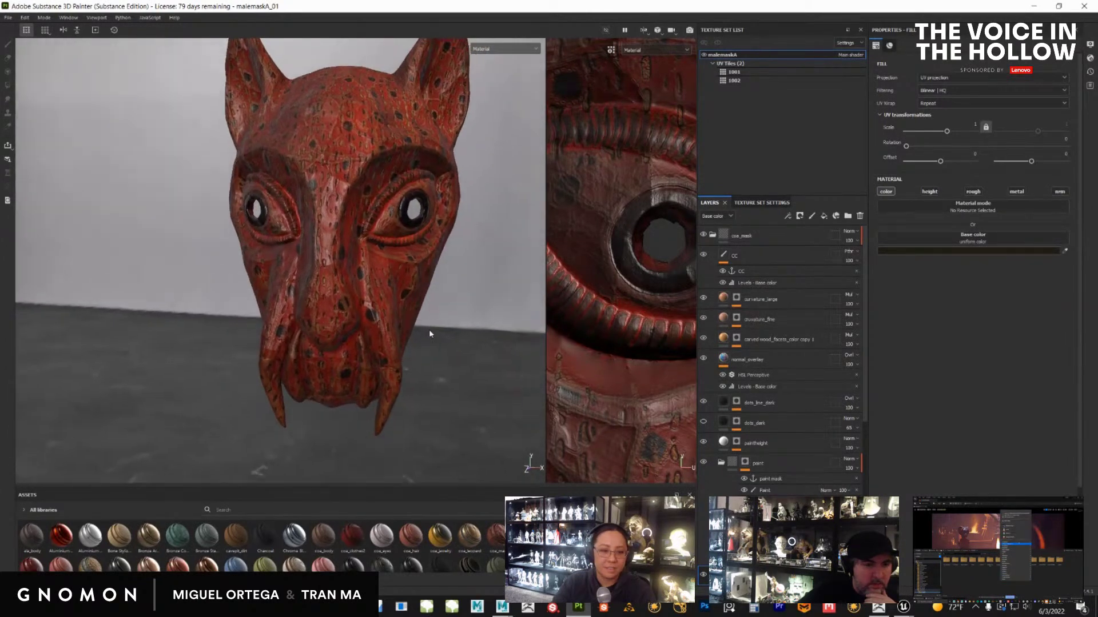
Open the malemaskB_01 project, discarding the current changes, and look at its mask with yellow dots and white cheek lines
click(8, 17)
click(22, 37)
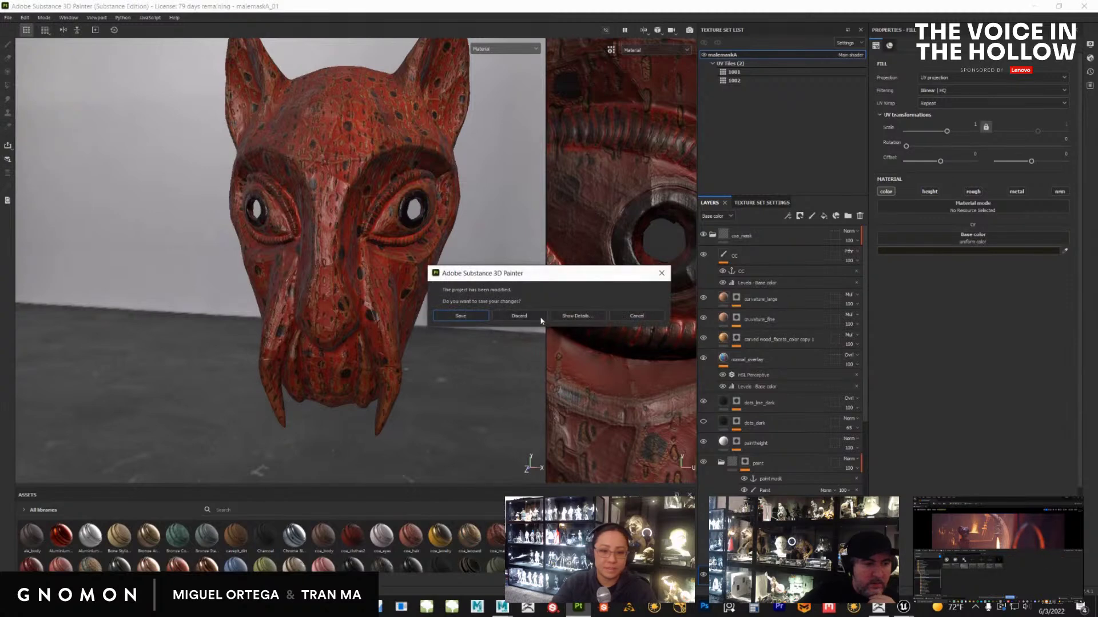
click(525, 314)
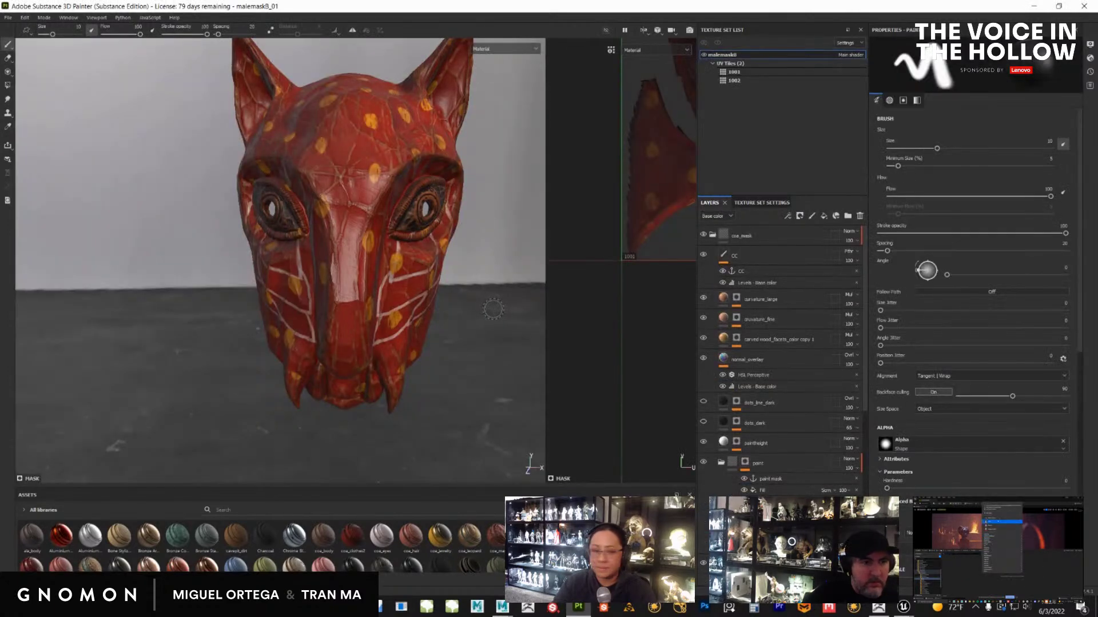
alt+drag(439, 295, 453, 346)
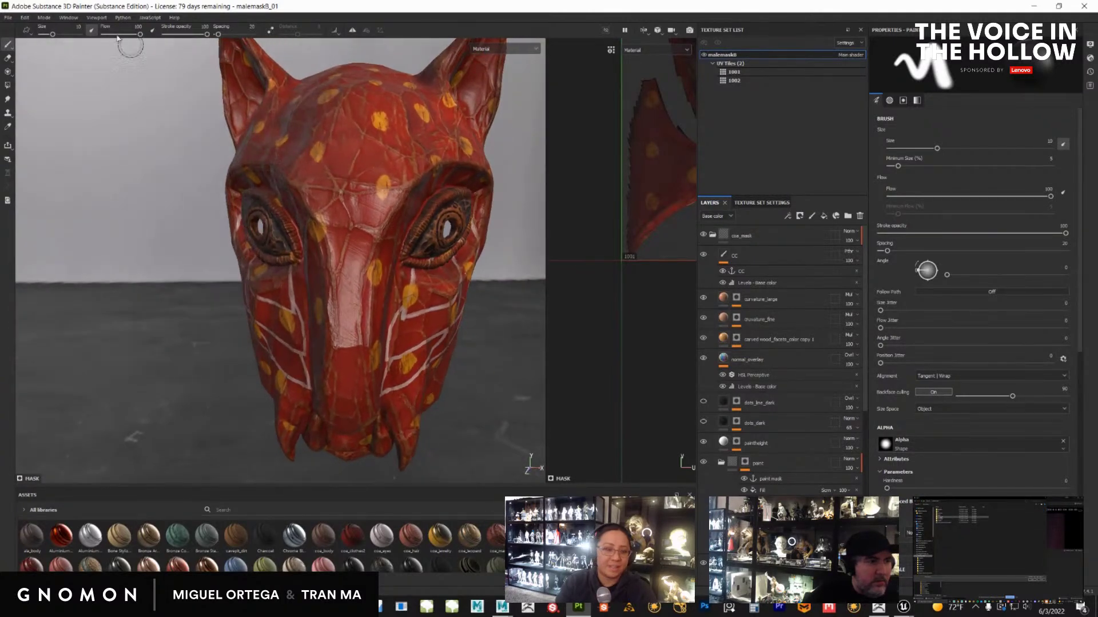
Open the malemaskC_01 project, discarding the current changes, and view the mask's face up close
click(6, 19)
click(26, 38)
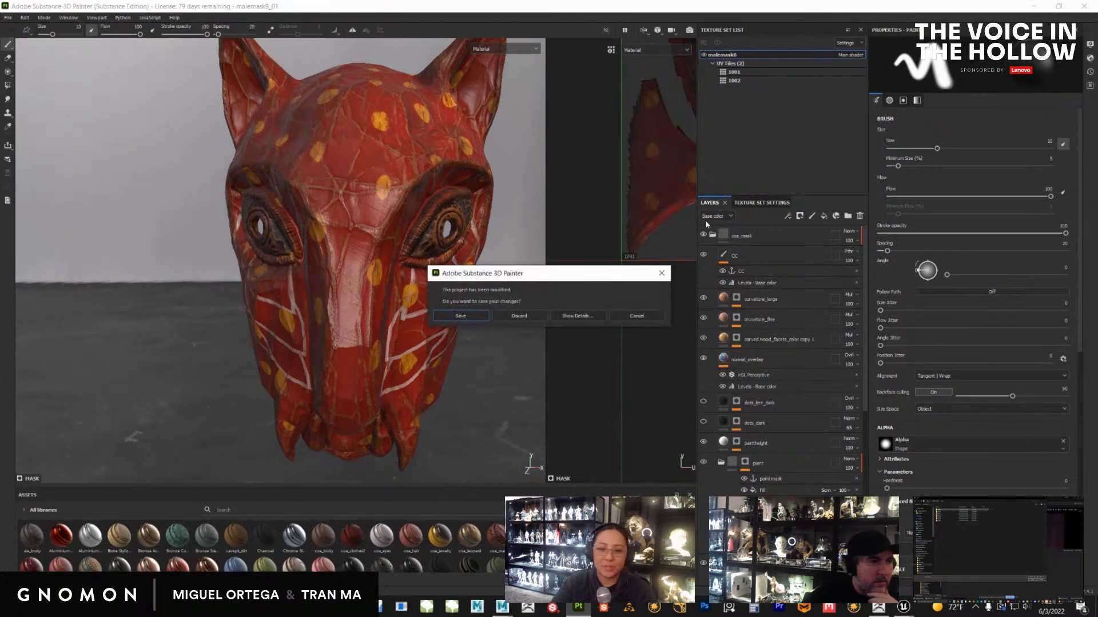
click(528, 315)
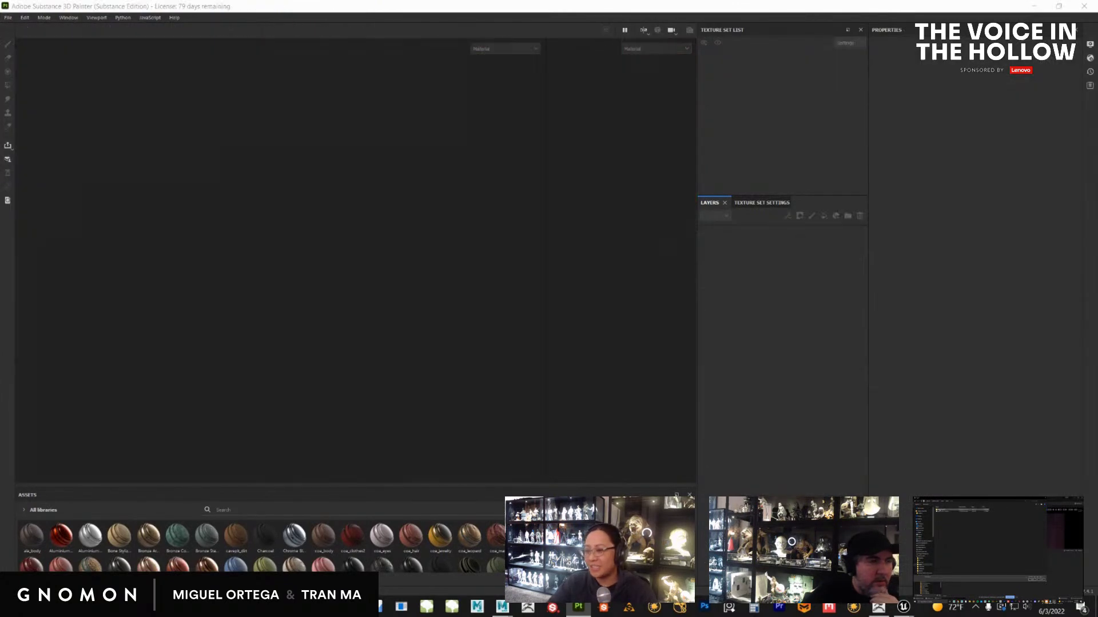
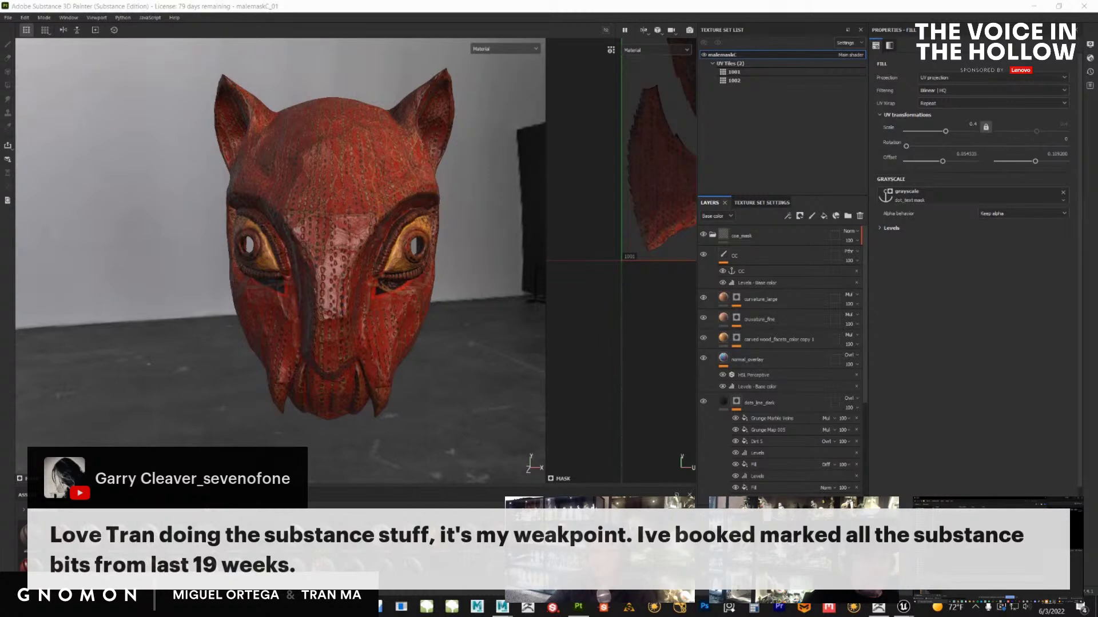
scroll(384, 350, up, 6)
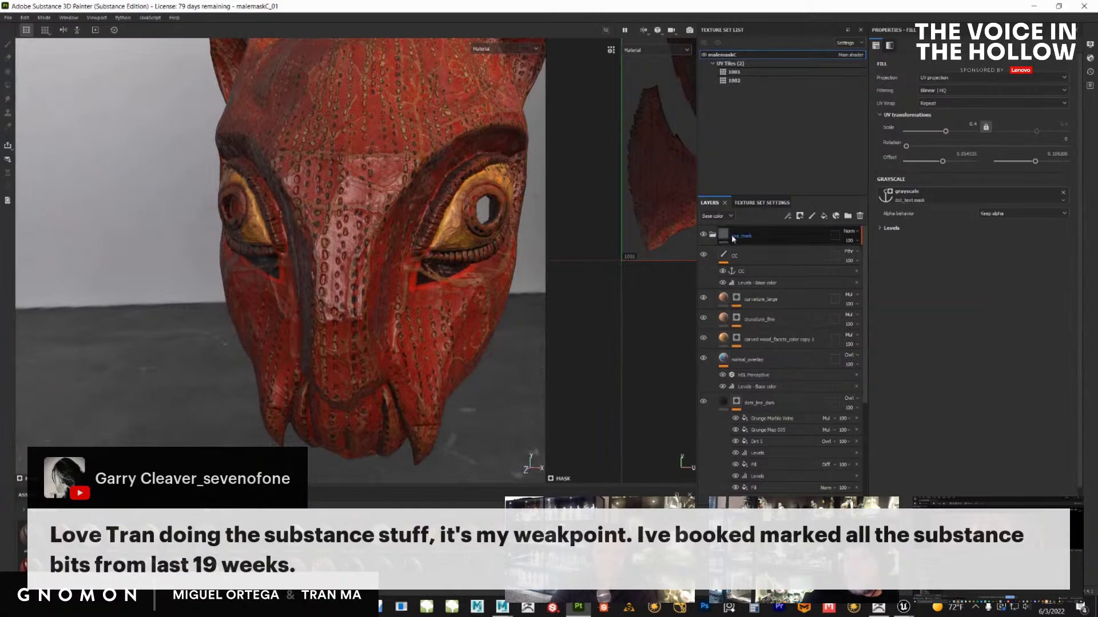
Browse the layers in the malemaskC coa_mask folder and examine the mask from several angles
click(712, 236)
click(713, 236)
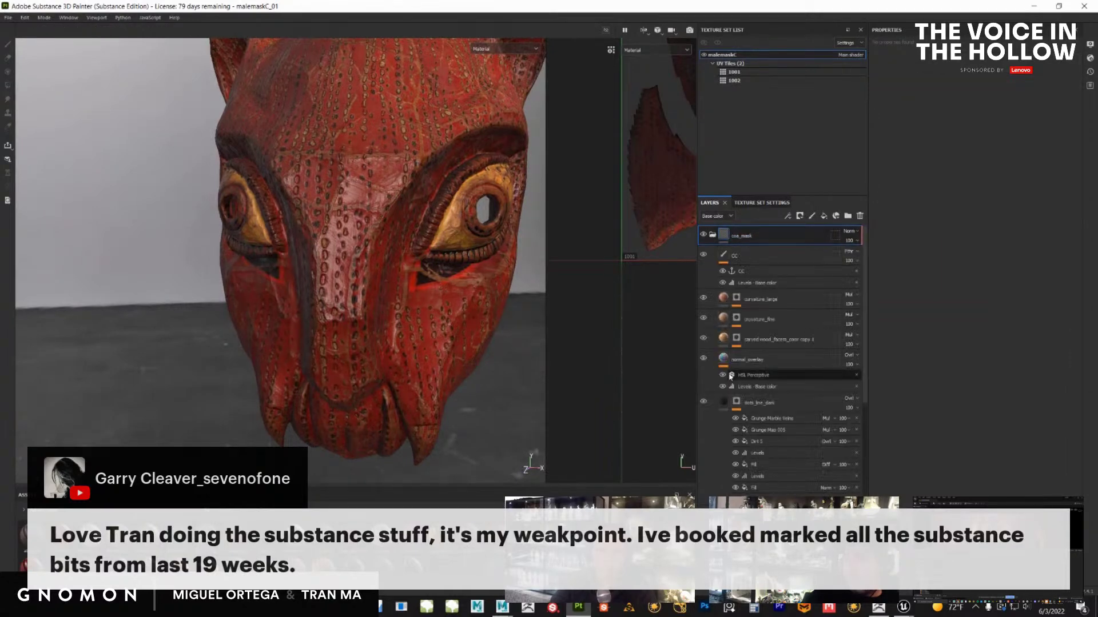
scroll(835, 400, down, 1)
scroll(840, 372, up, 4)
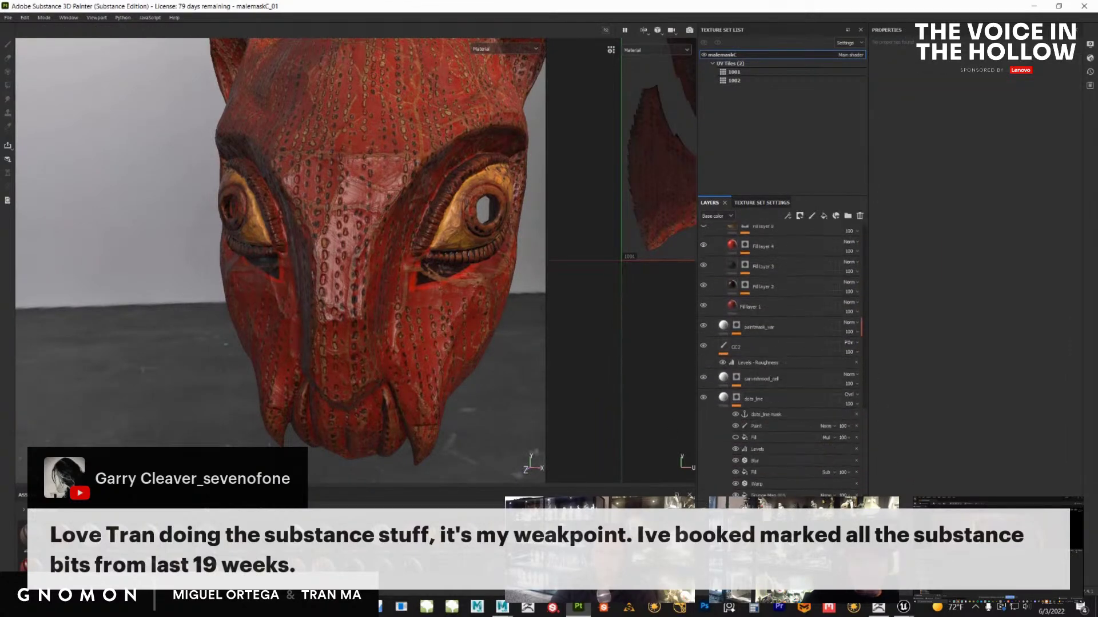
alt+middle_drag(369, 313, 353, 355)
scroll(353, 355, down, 3)
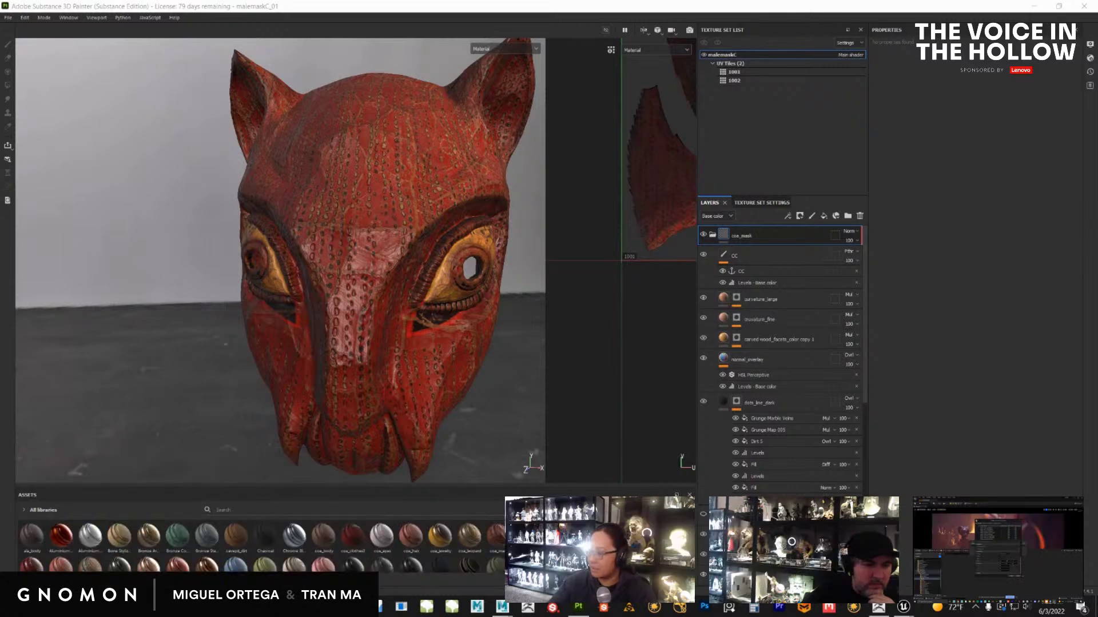
alt+drag(356, 318, 380, 236)
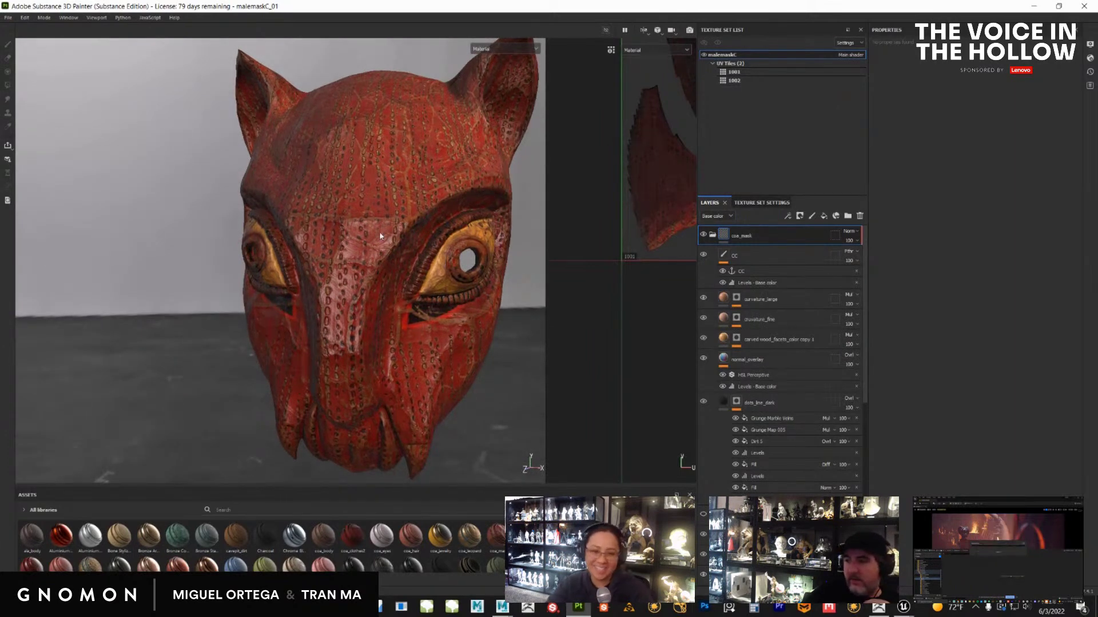
alt+drag(379, 231, 349, 317)
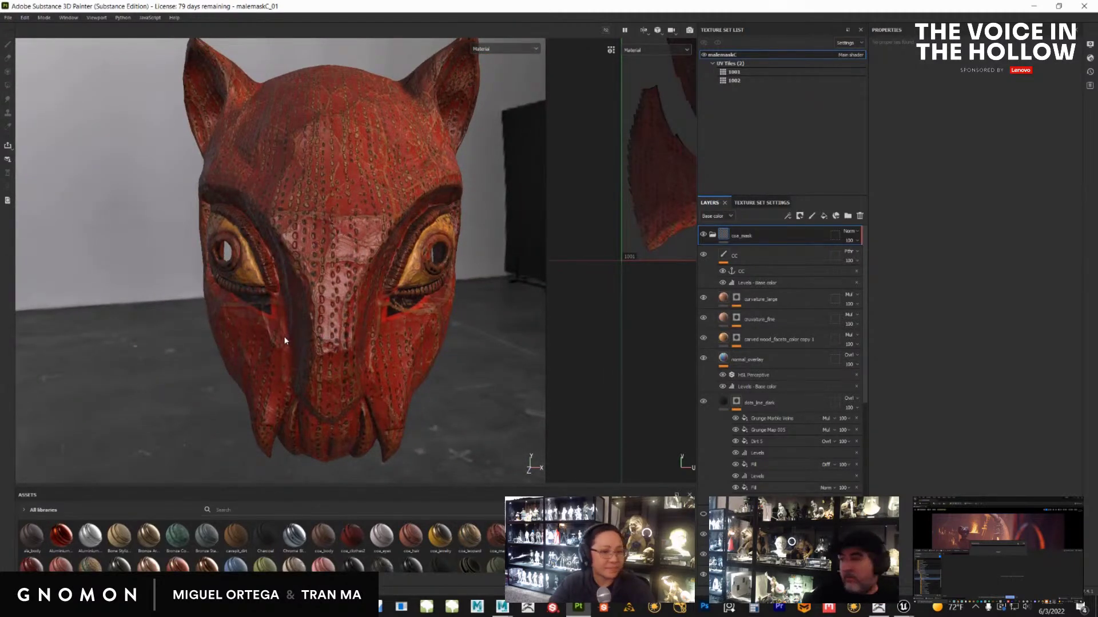
alt+drag(379, 296, 355, 291)
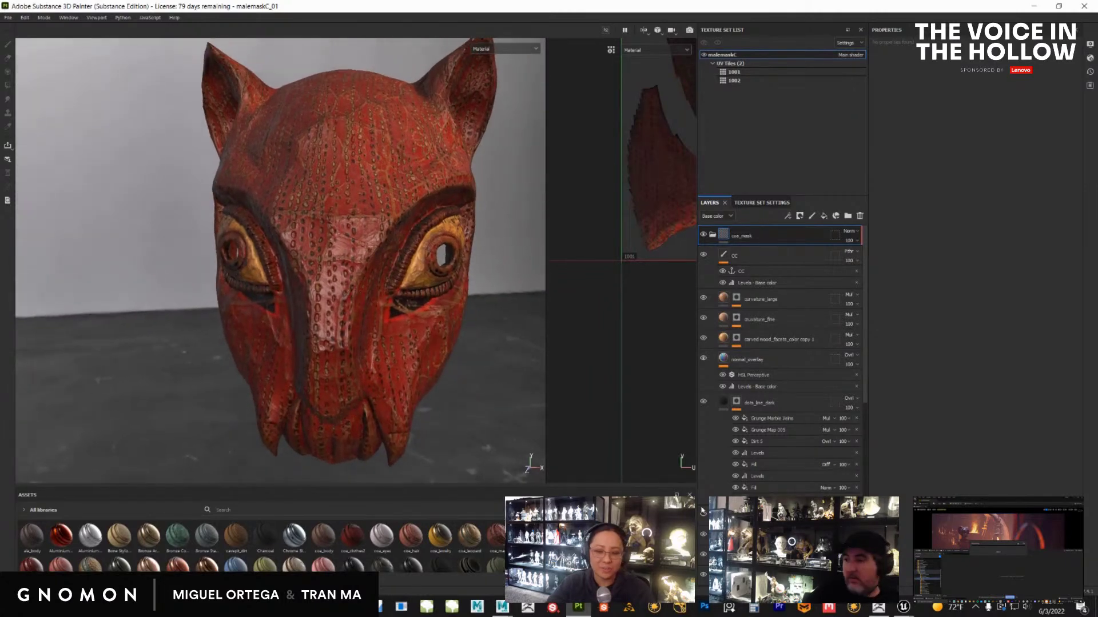
Switch to the cavepit_interior_15 scene in Maya and turn off the isolated view of the roots to show the entire cave interior
click(503, 607)
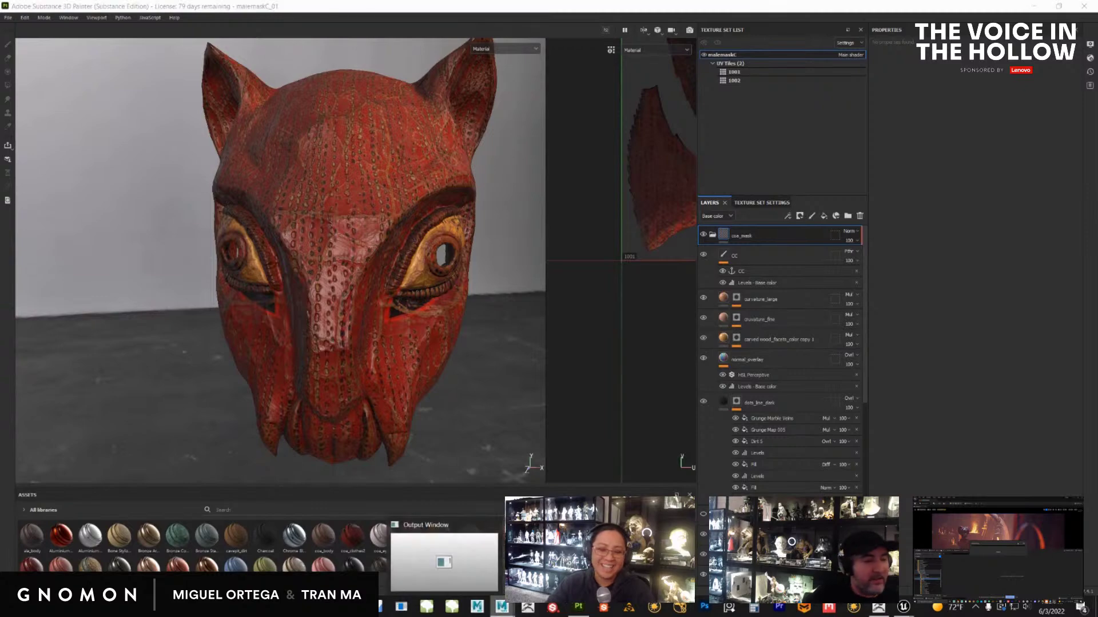
click(560, 560)
alt+drag(401, 426, 298, 371)
click(323, 292)
alt+drag(323, 292, 346, 289)
right_drag(346, 288, 418, 264)
click(418, 265)
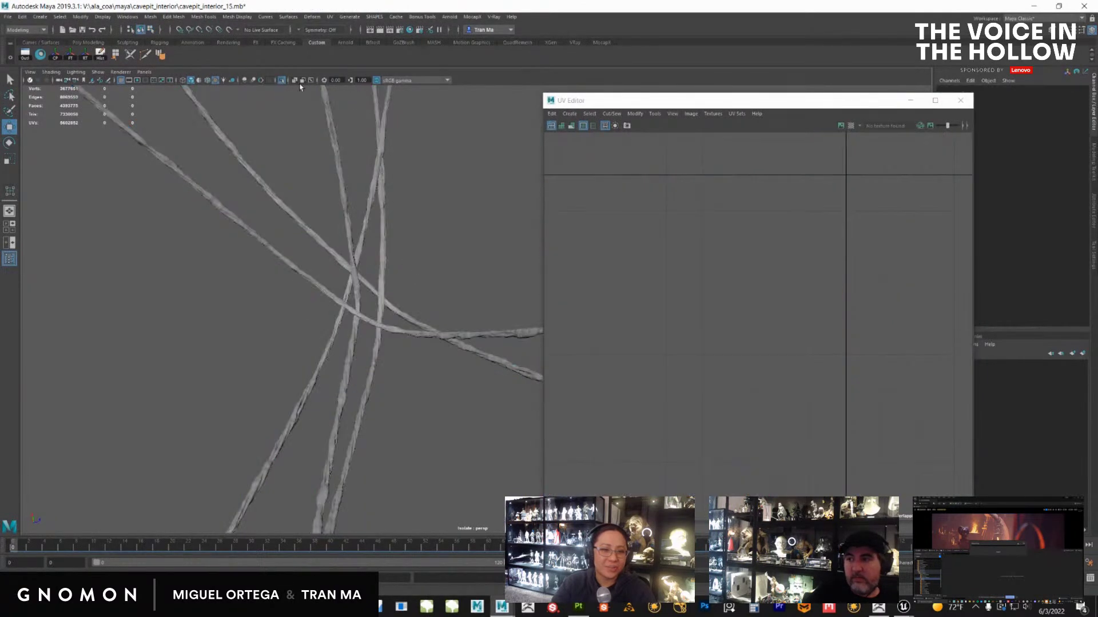
click(282, 80)
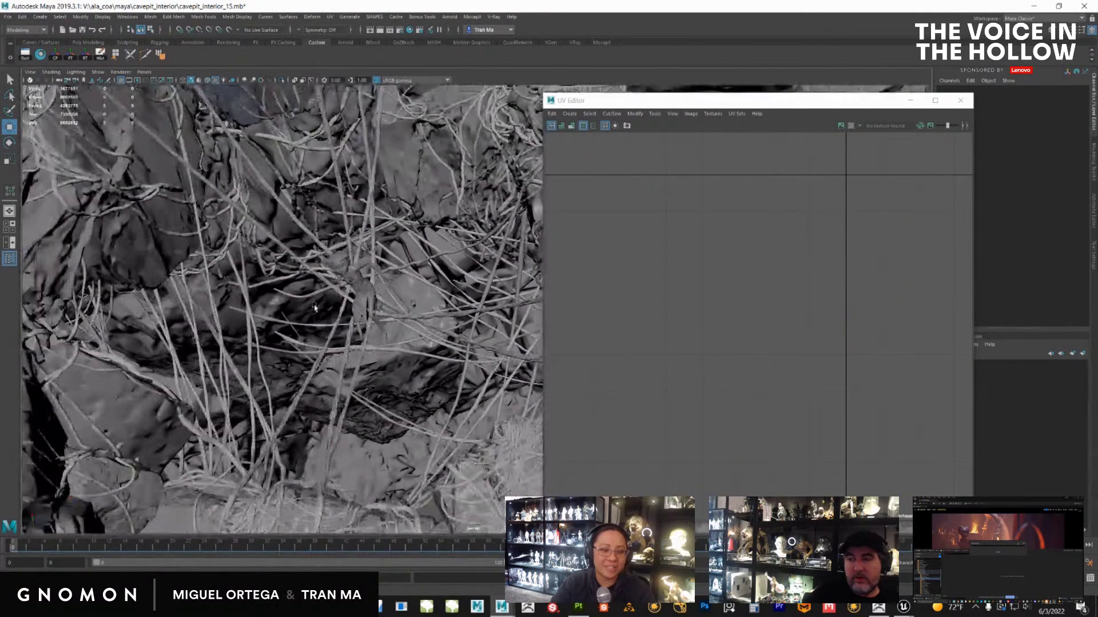
Move the UV Editor window aside and select the small human figure standing among the cave roots
drag(629, 100, 786, 109)
alt+drag(400, 257, 376, 233)
click(397, 294)
alt+drag(398, 293, 380, 285)
drag(1010, 109, 1097, 109)
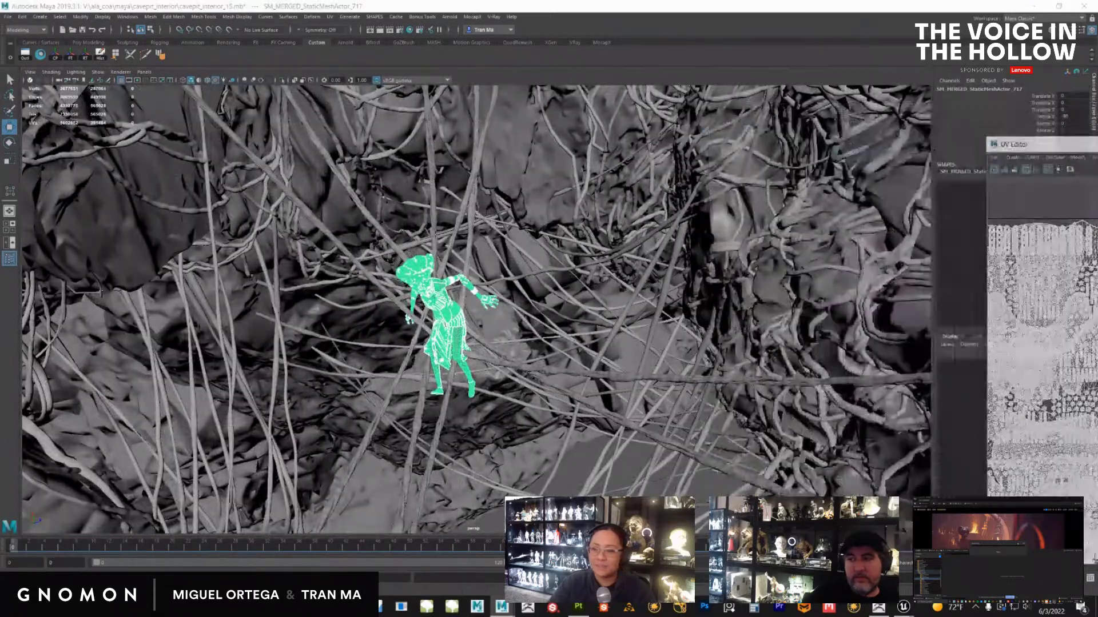
Select the large root network covering the cave walls and frame it in the view
alt+drag(739, 263, 583, 289)
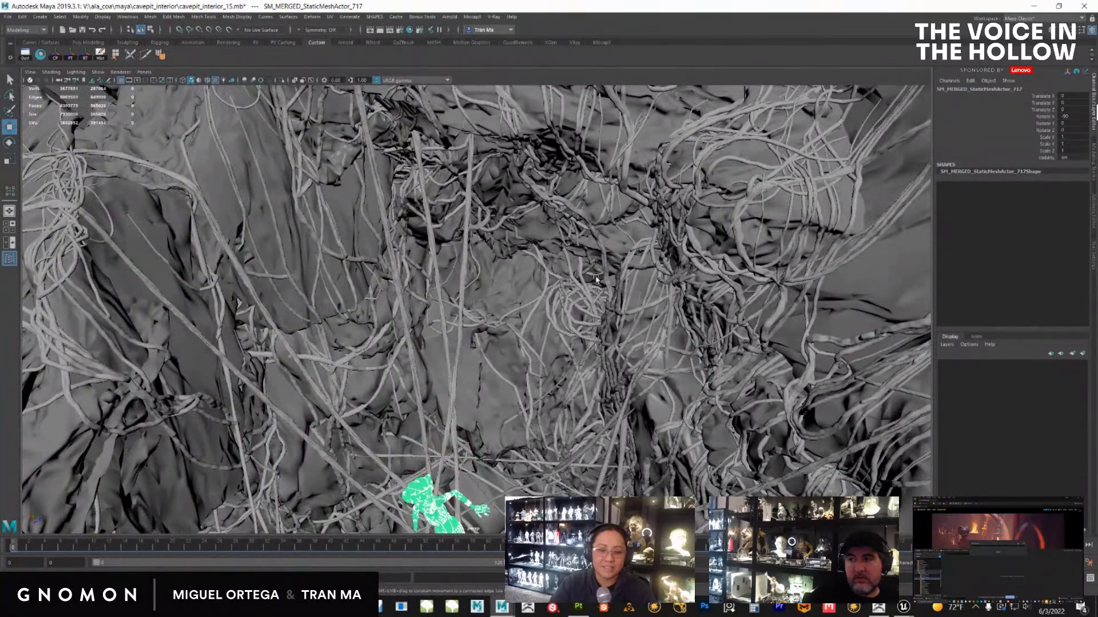
click(536, 294)
key(f)
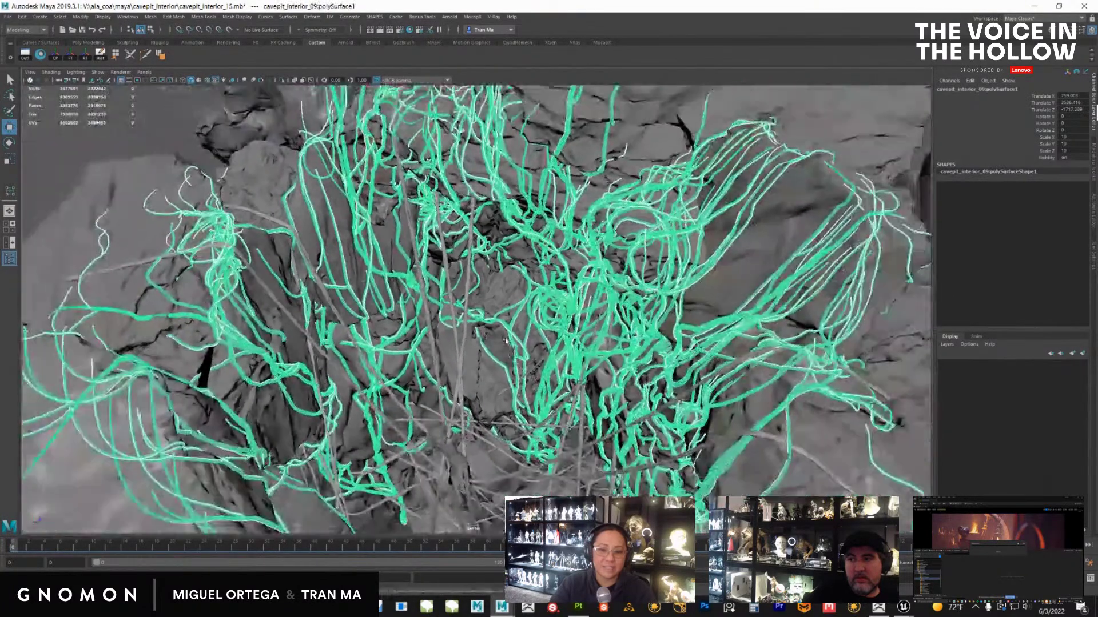
scroll(536, 295, up, 5)
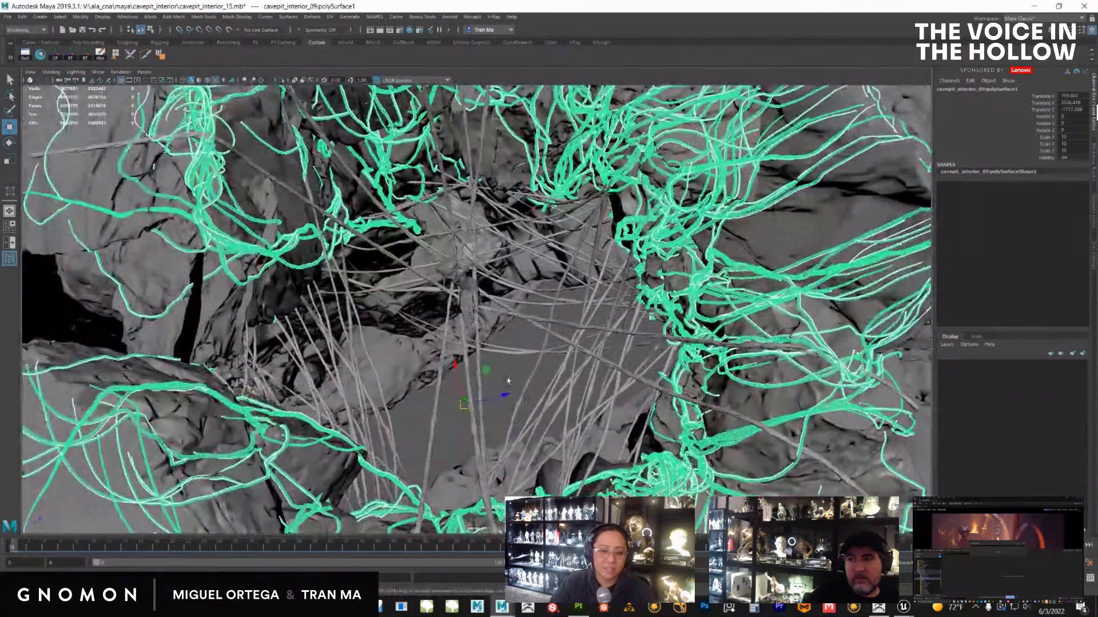
Select the vine strands webvine_B1, webC_B and webvine_A1 stretched across the cave pit together
click(524, 340)
alt+drag(602, 279, 588, 228)
click(586, 213)
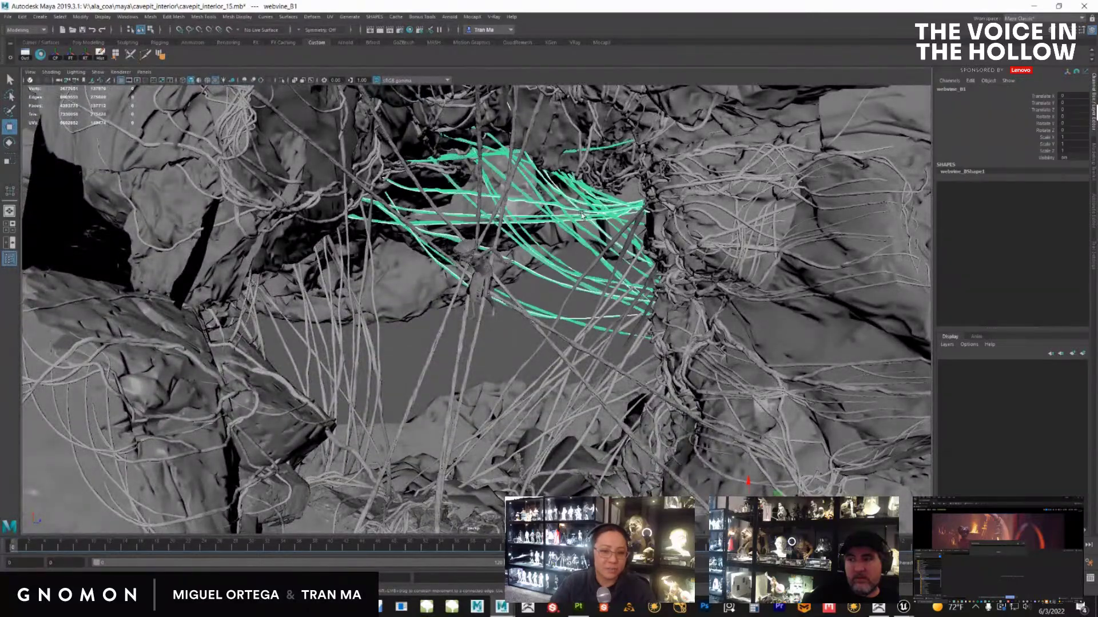
shift+click(351, 358)
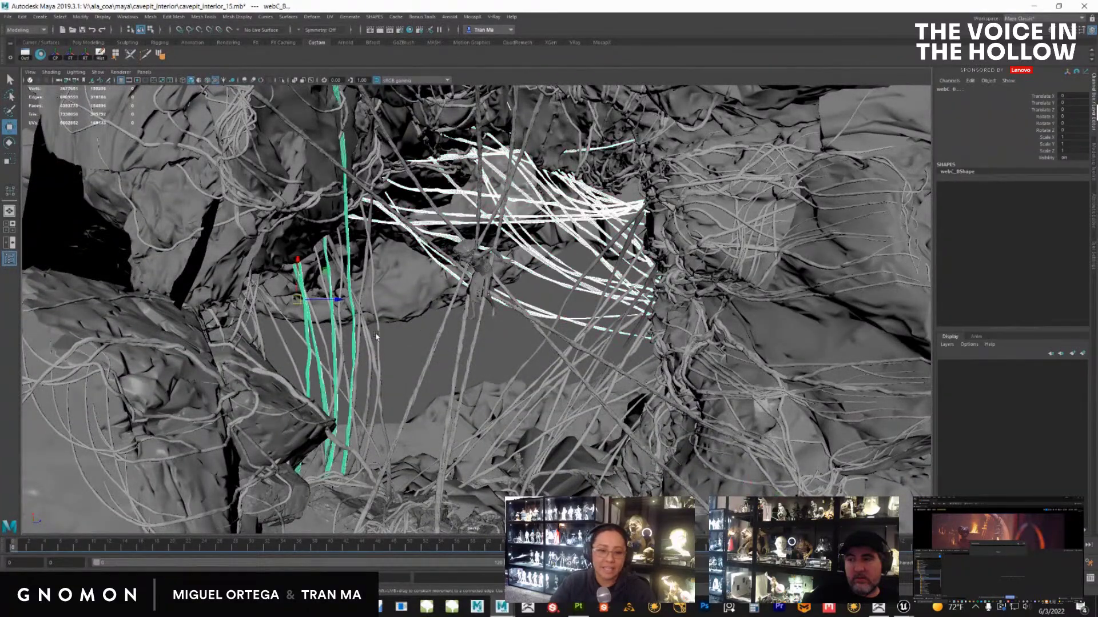
shift+click(516, 374)
alt+drag(516, 374, 509, 311)
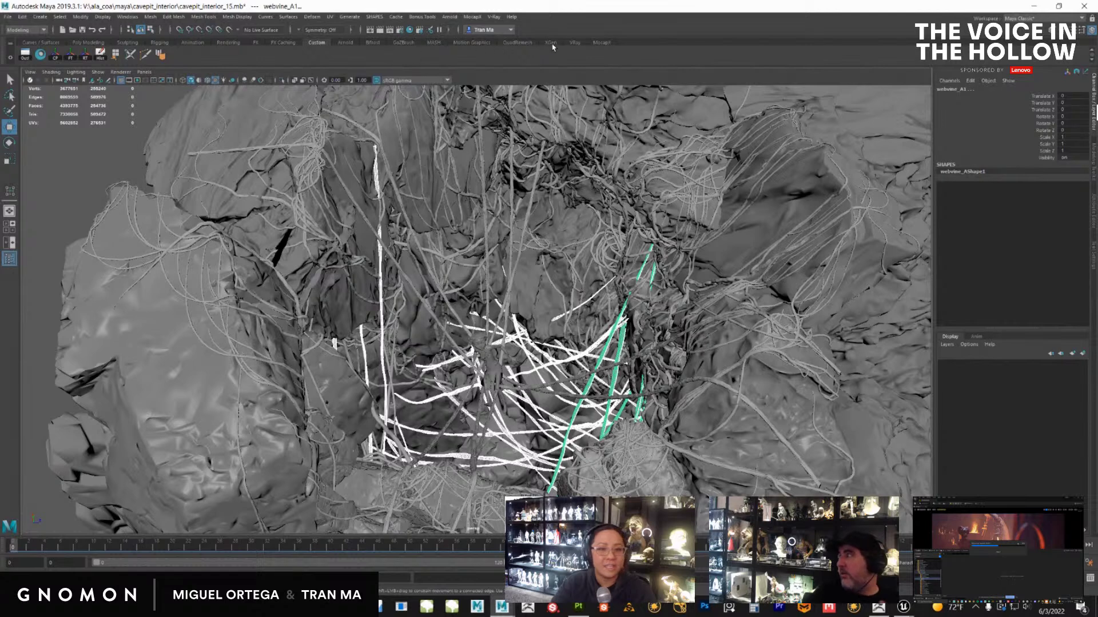
Examine the selected vine strands from other angles and bring the Outliner window over the cave view
click(520, 43)
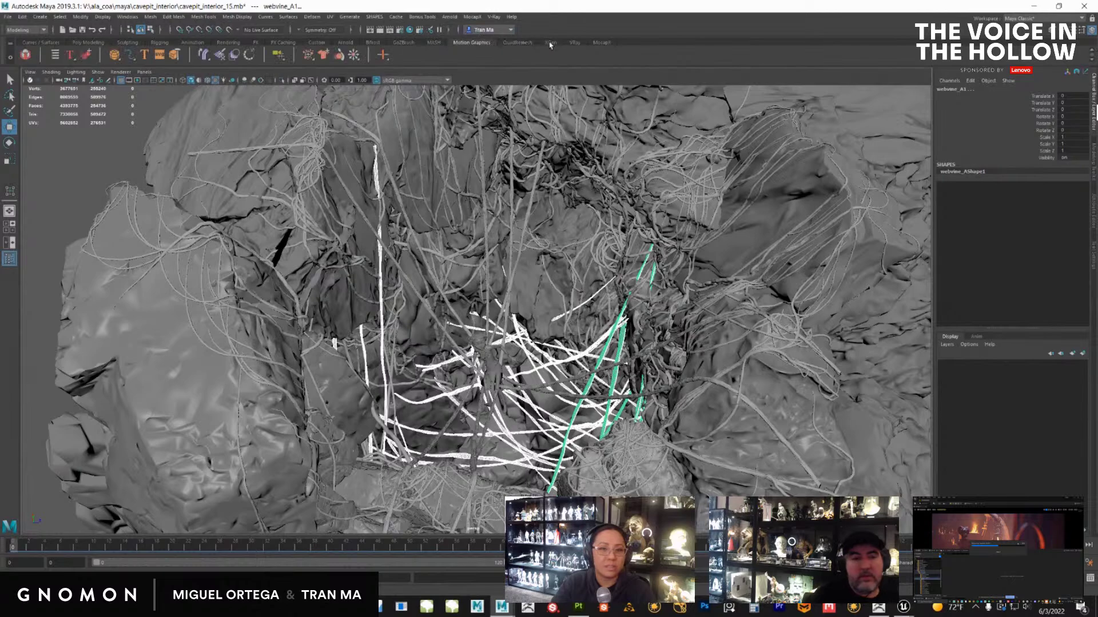
alt+drag(526, 279, 650, 225)
alt+drag(487, 330, 379, 213)
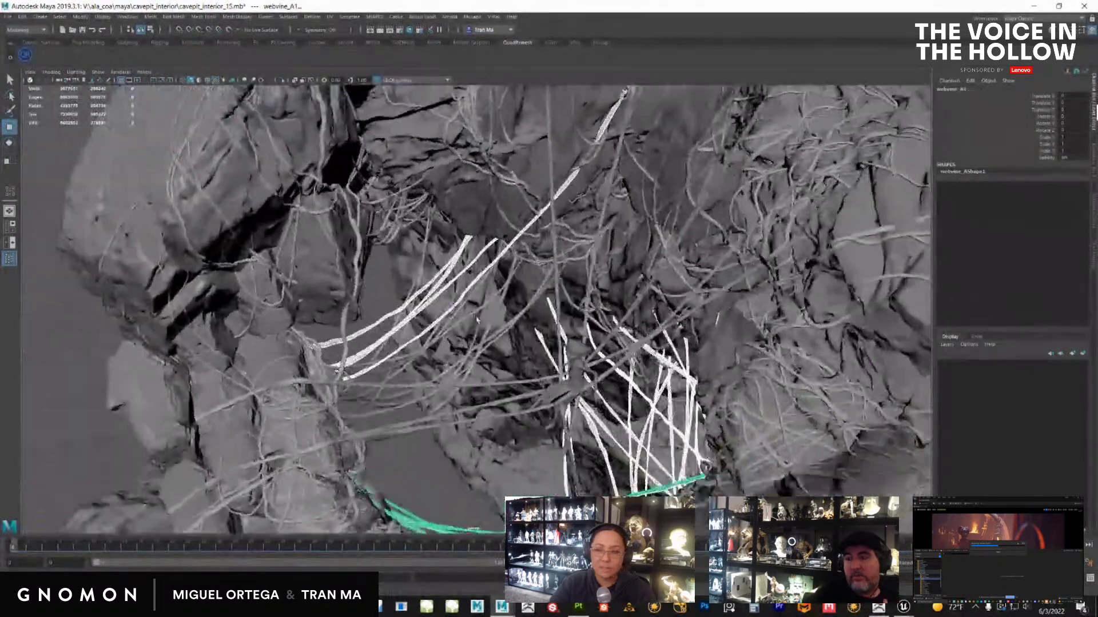
drag(1097, 131, 100, 110)
Launch Maya 2020 alongside the cave scene, switch to it and dismiss the What's New Highlight Settings dialog
key(super)
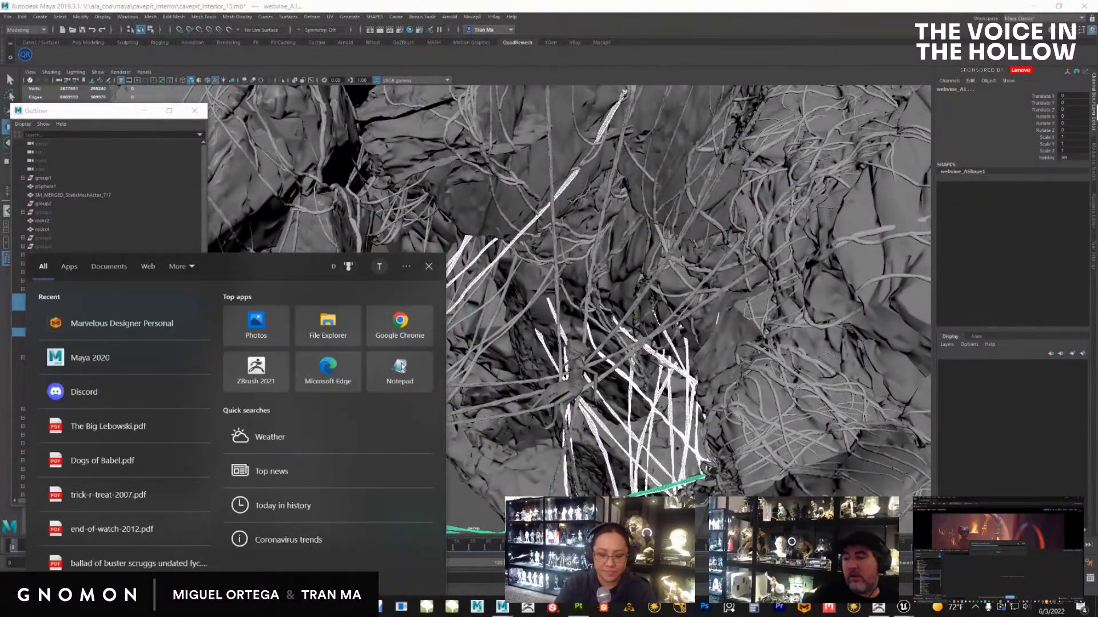
text(maya)
click(117, 324)
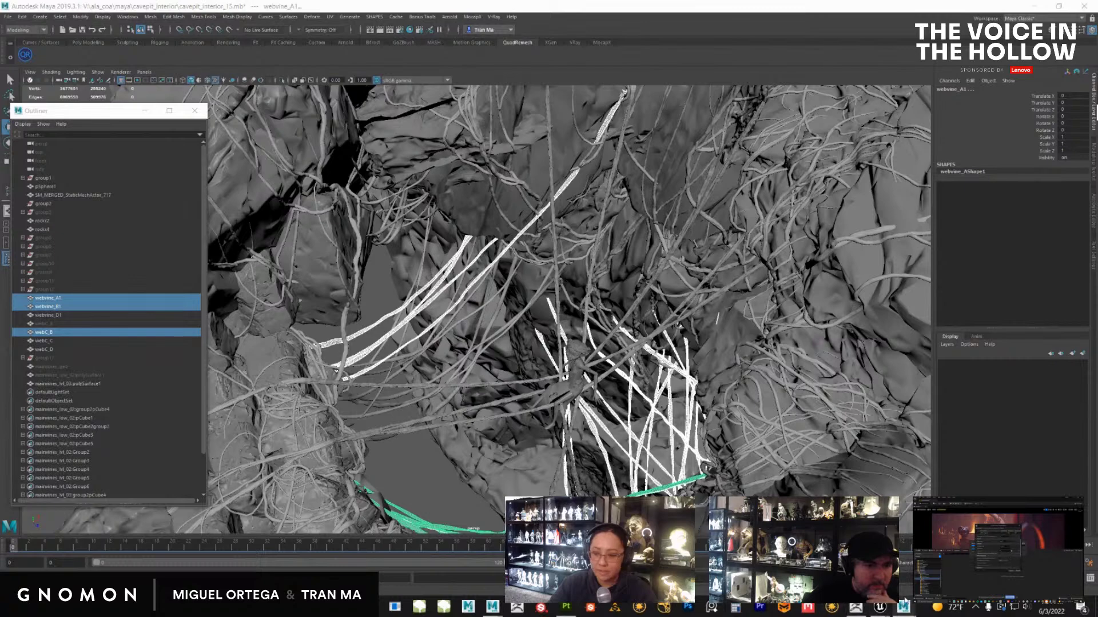
click(902, 606)
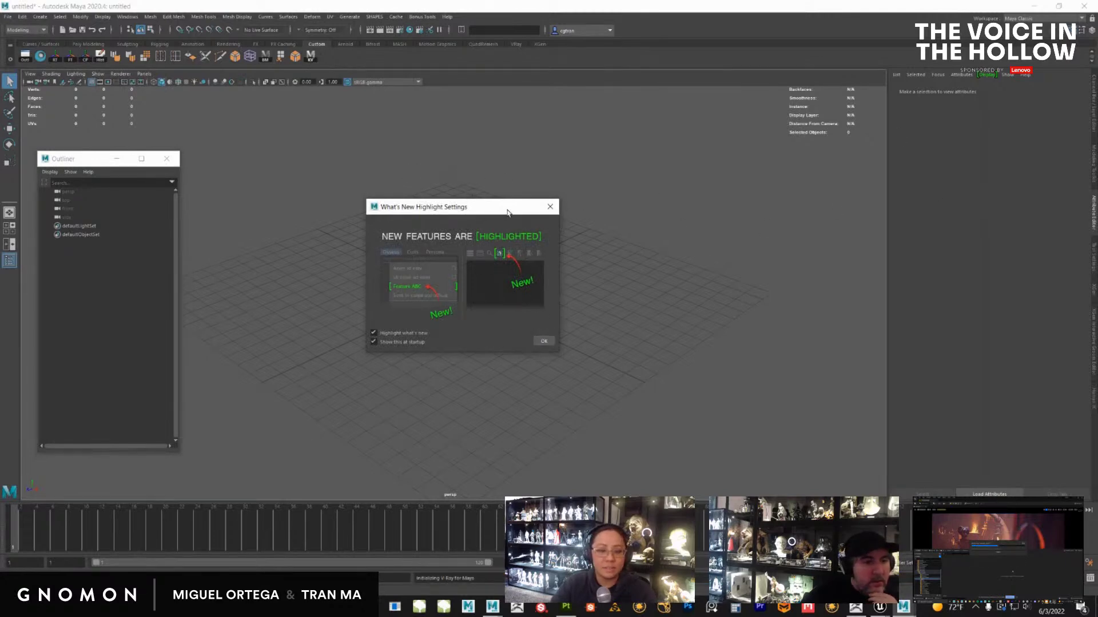
click(550, 207)
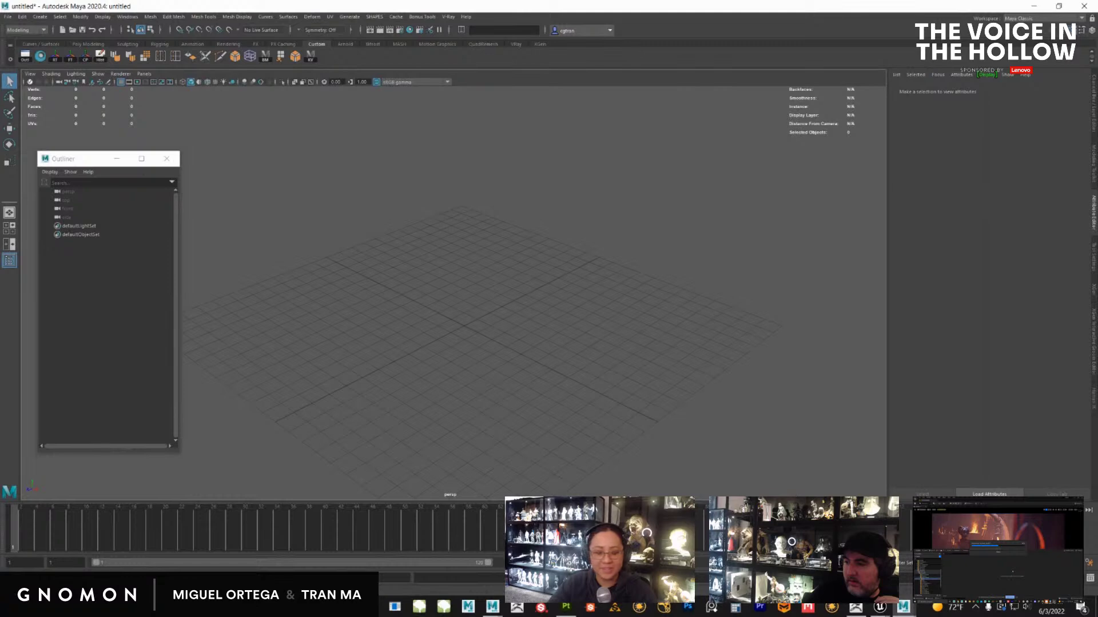
Switch to Substance 3D Painter and quit it, discarding the changes to the malemaskC_01 project
click(566, 606)
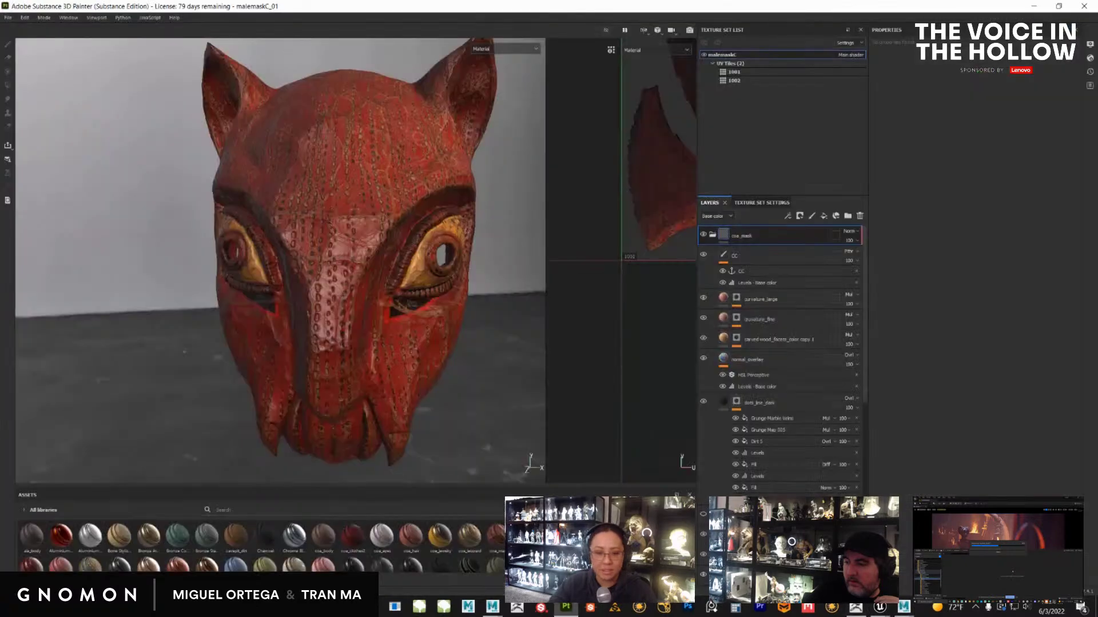
click(1083, 8)
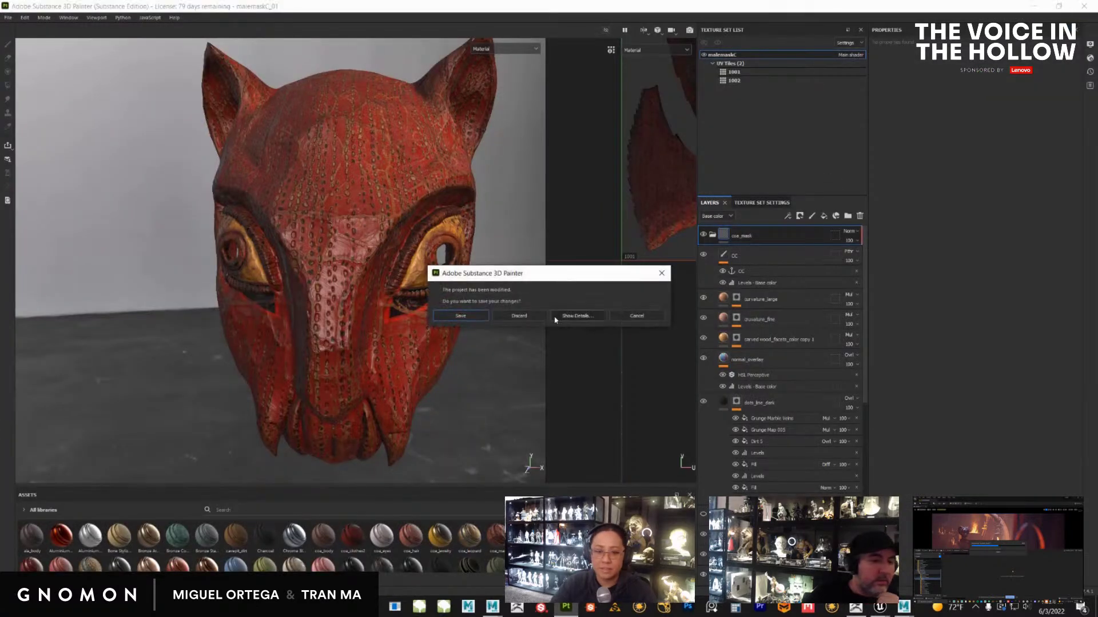
click(528, 318)
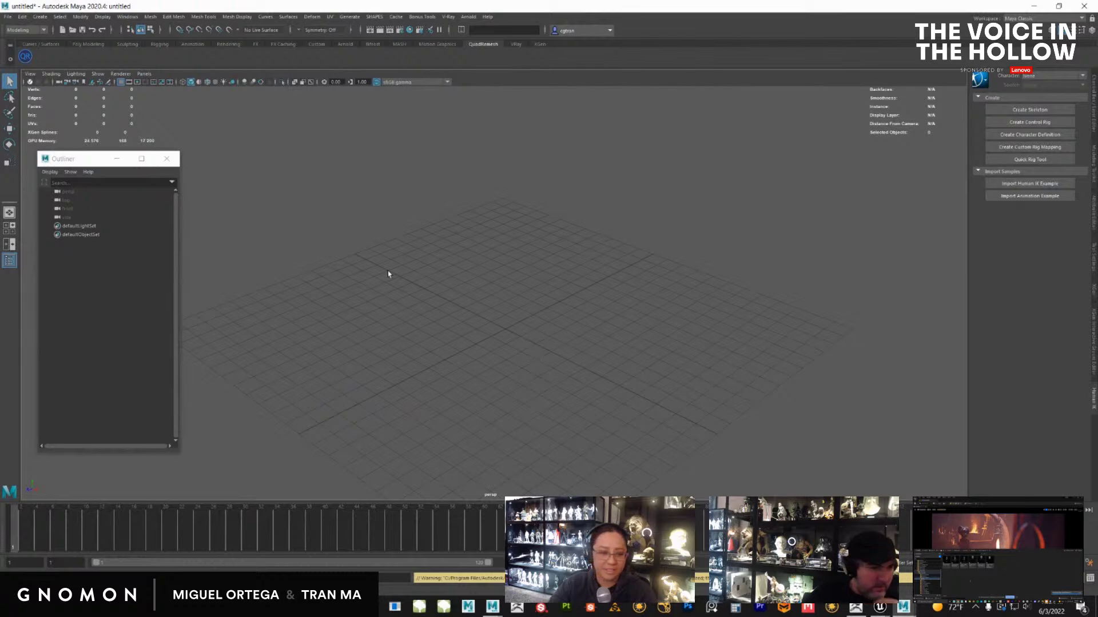
Open the KobWebs V 1.0 tool in the empty Maya 2020 scene and arrange the Outliner and tool windows beside the grid
drag(77, 163, 68, 189)
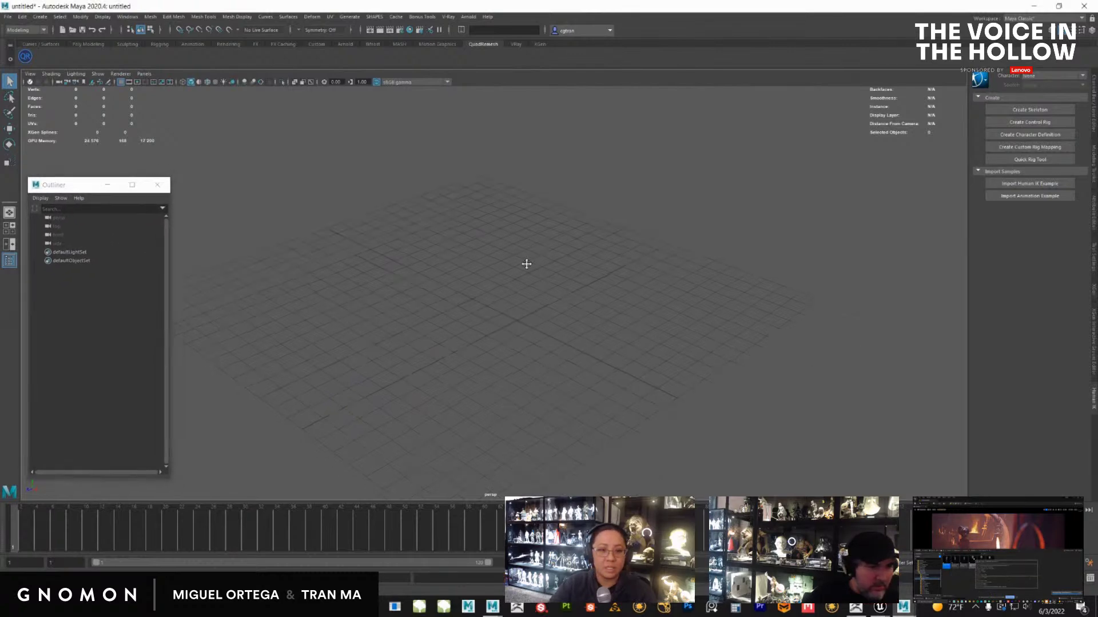
alt+middle_drag(562, 335, 578, 384)
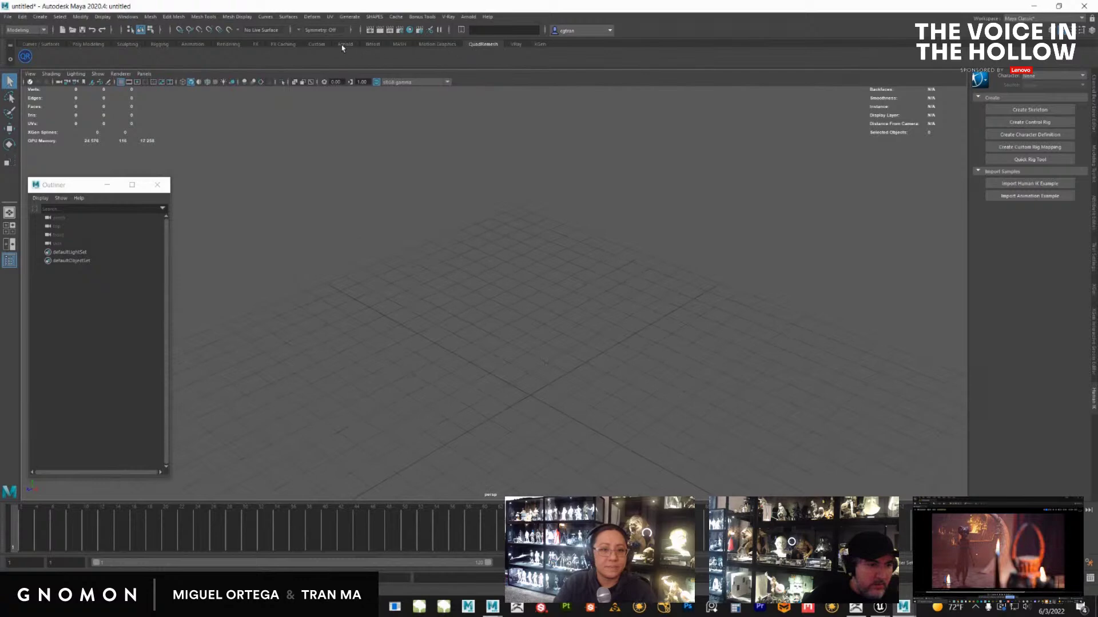
click(317, 45)
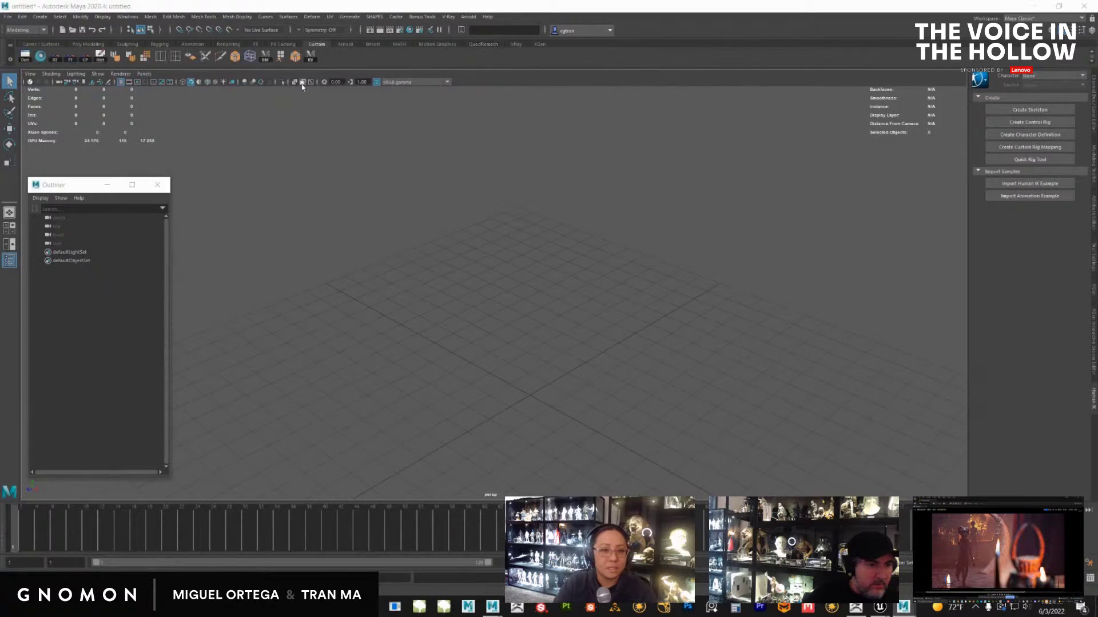
mouse_move(792, 109)
mouse_down()
mouse_move(679, 112)
mouse_move(805, 107)
mouse_up()
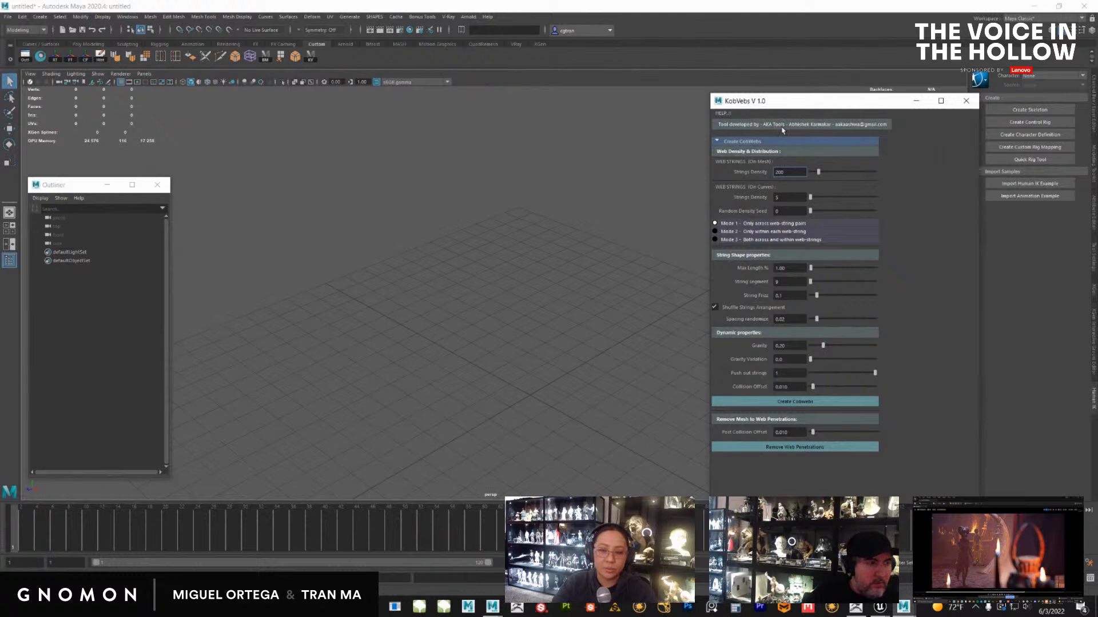
Create a polygon sphere, duplicate it, place the two spheres apart at different heights and select both
click(475, 299)
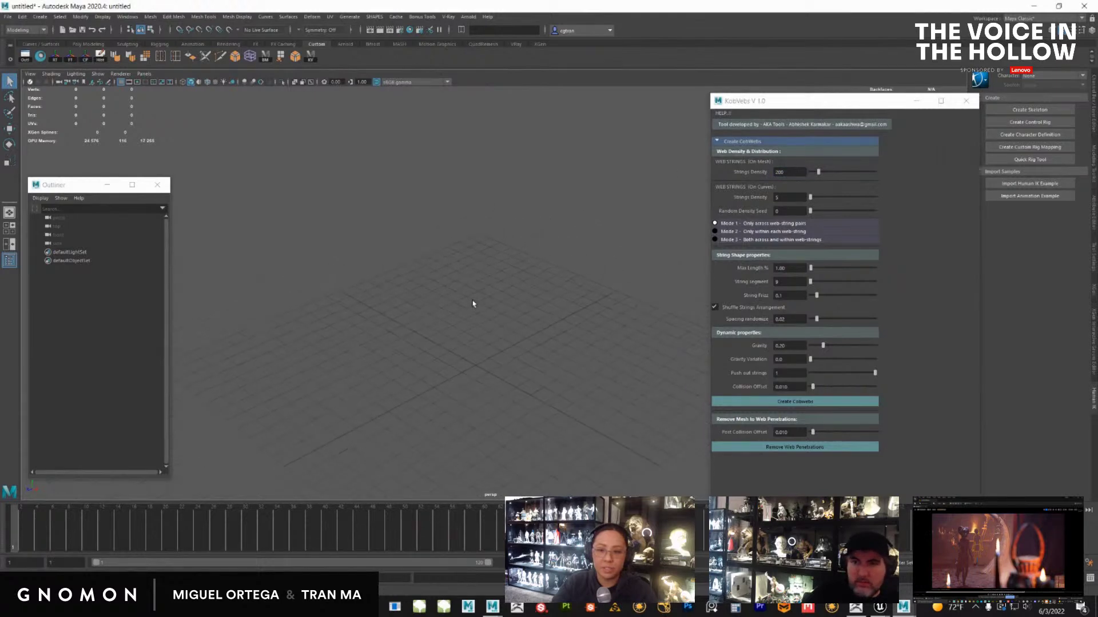
key(space)
drag(366, 258, 494, 291)
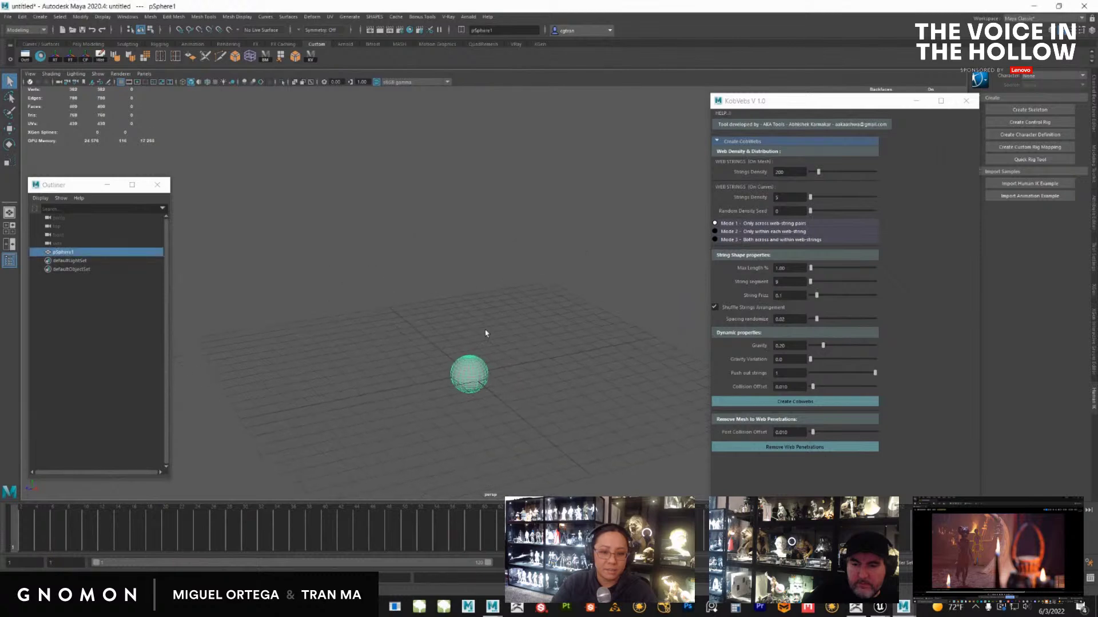
drag(468, 339, 503, 326)
key(ctrl+d)
scroll(381, 295, up, 3)
shift+click(366, 273)
scroll(558, 335, up, 2)
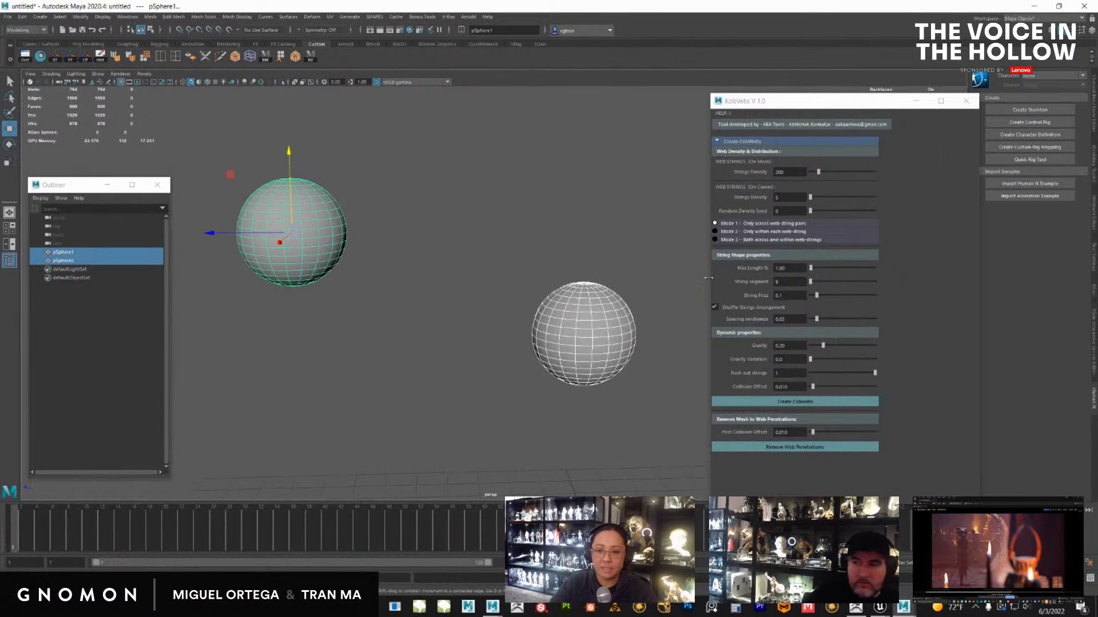
Raise the KobWebs Max Length % to about 54 and create cobwebs between the two spheres
drag(810, 268, 845, 269)
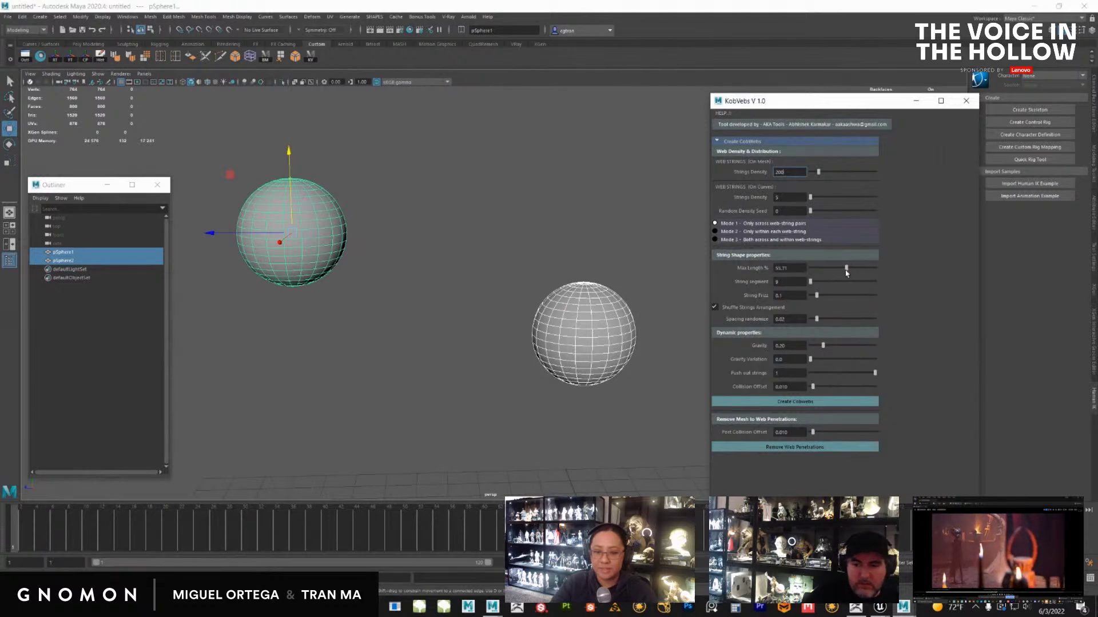
alt+right_drag(514, 342, 569, 381)
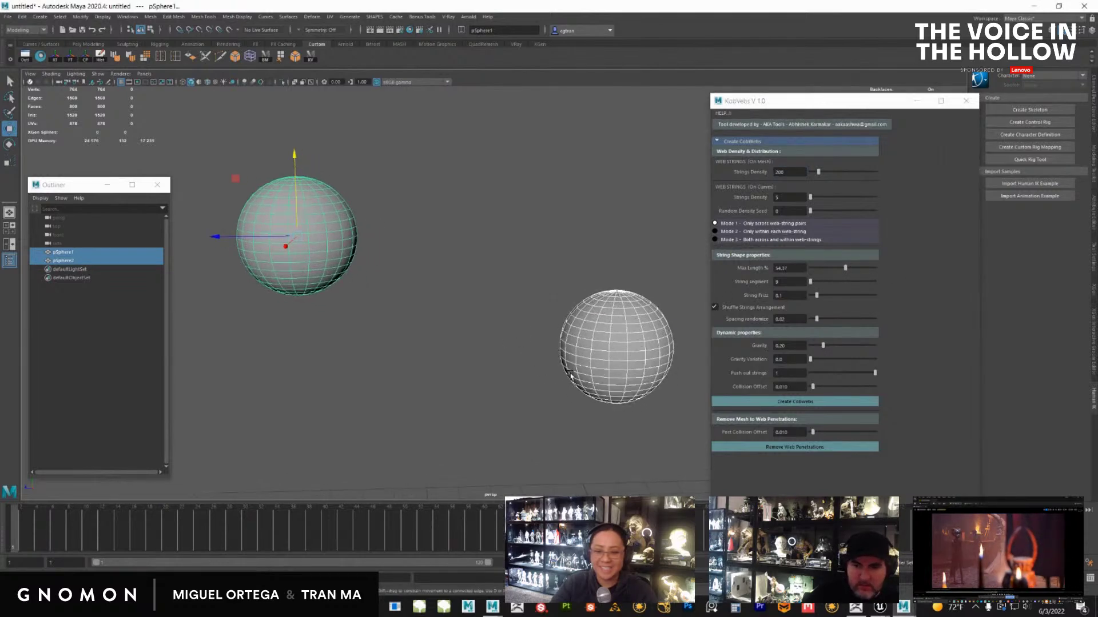
click(778, 404)
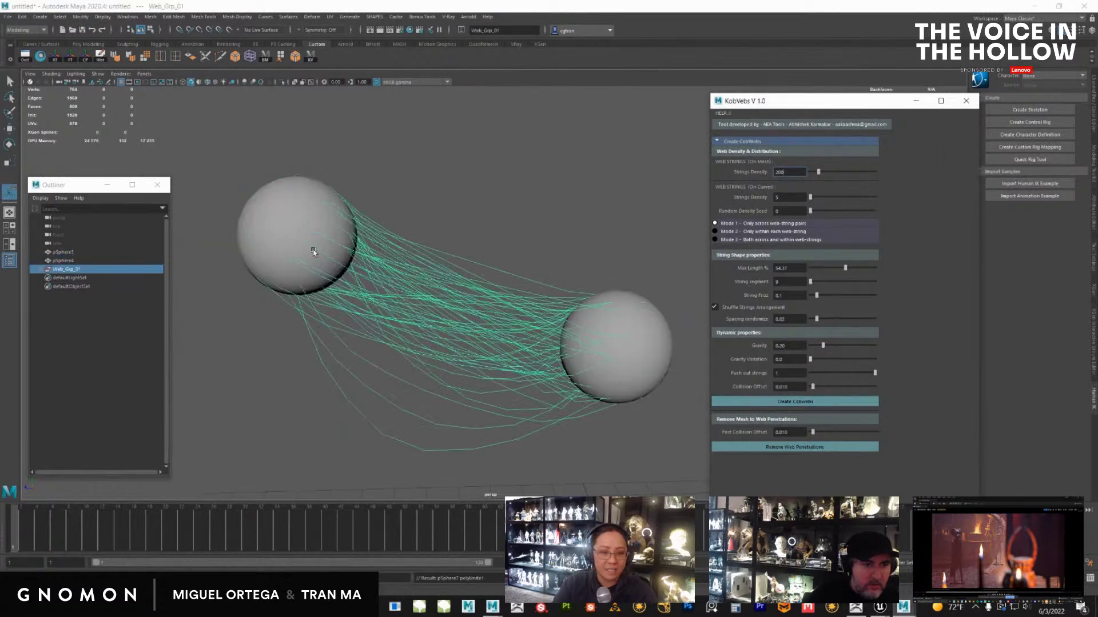
Examine the generated web strings from several angles and select an individual hanging curve between the spheres
alt+drag(457, 342, 515, 340)
click(531, 280)
click(529, 289)
alt+drag(532, 389, 449, 334)
click(599, 349)
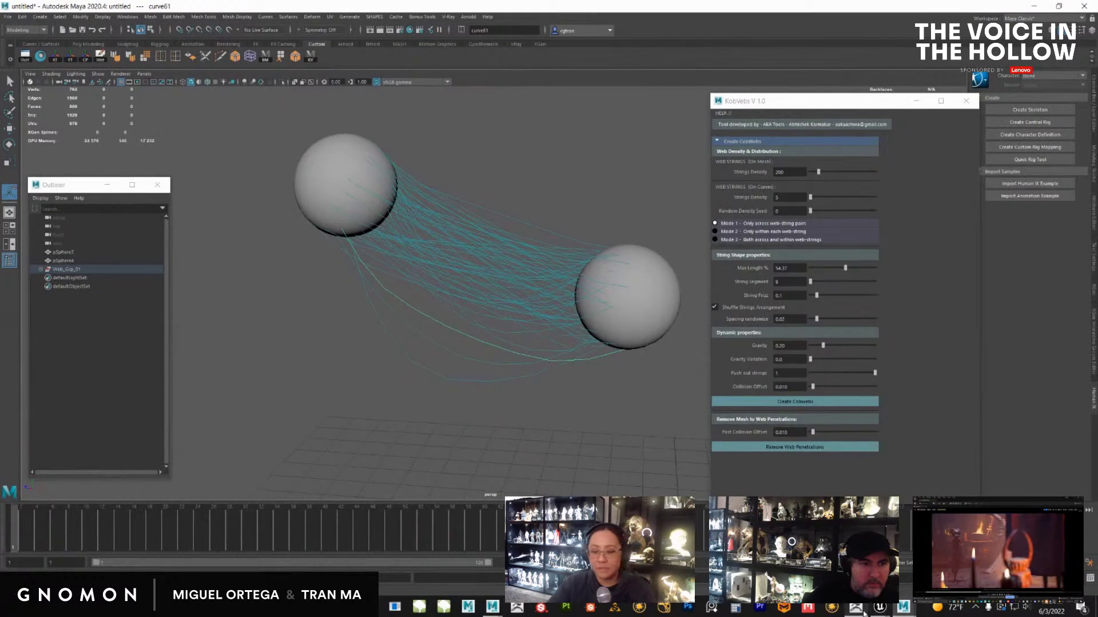
Switch to the cavepit_interior_15 scene, select the rock surface beside the stretched vines, and return to the cobweb scene
mouse_move(492, 606)
click(429, 557)
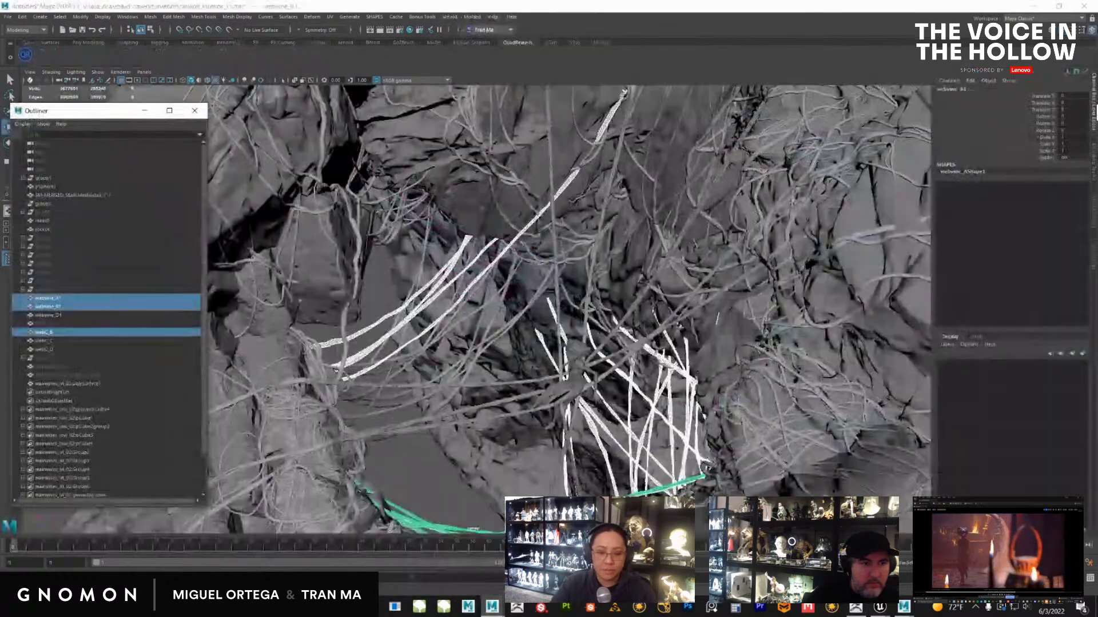
alt+drag(669, 282, 731, 265)
click(738, 256)
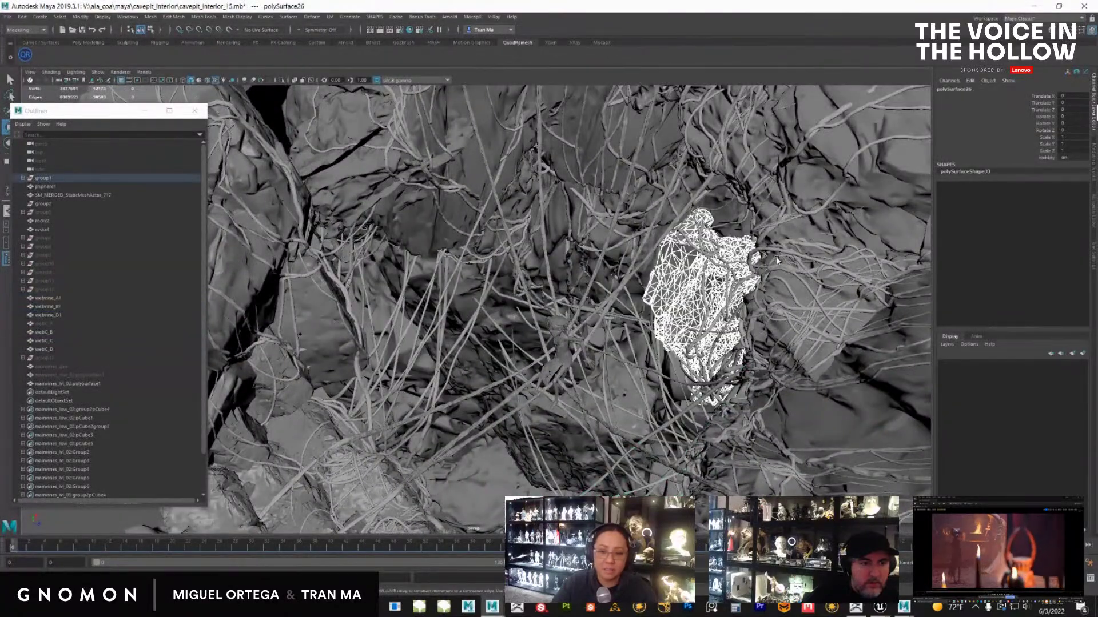
click(737, 272)
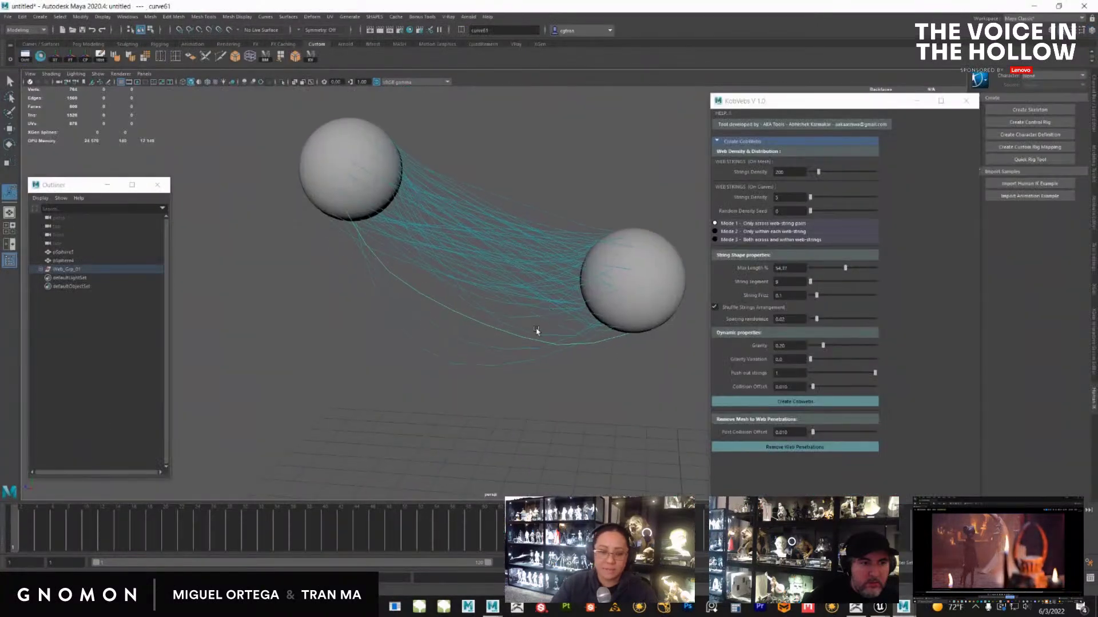
Select one of the low-hanging web curves between the spheres and attach a Paint Effects brush to it
scroll(543, 322, up, 3)
click(461, 368)
click(438, 360)
alt+middle_drag(438, 360, 472, 375)
alt+drag(473, 375, 460, 373)
click(349, 17)
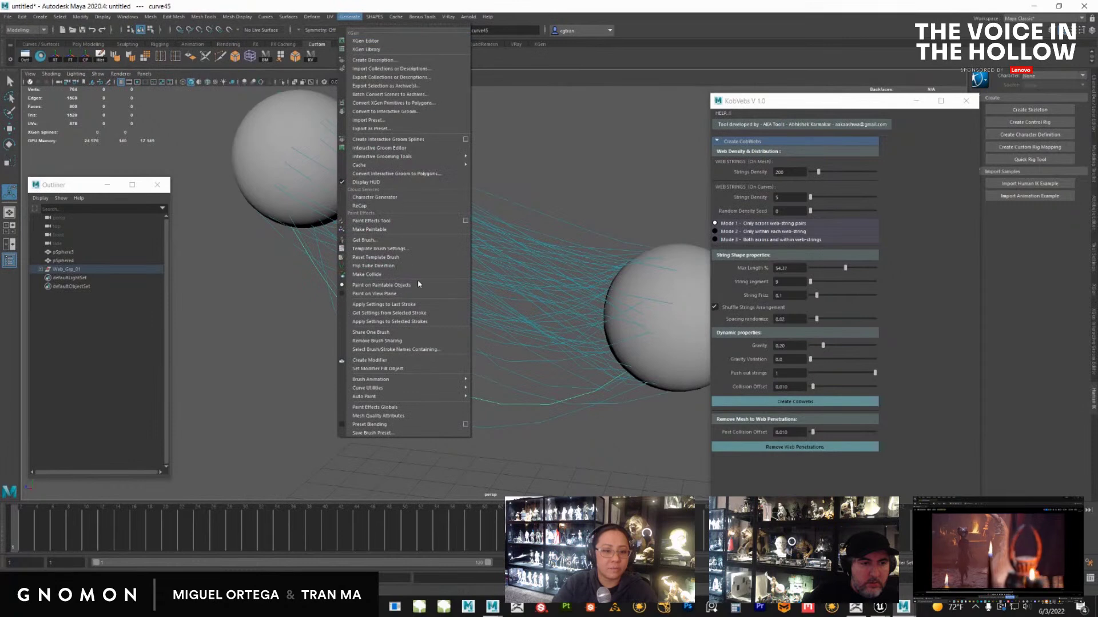
mouse_move(401, 382)
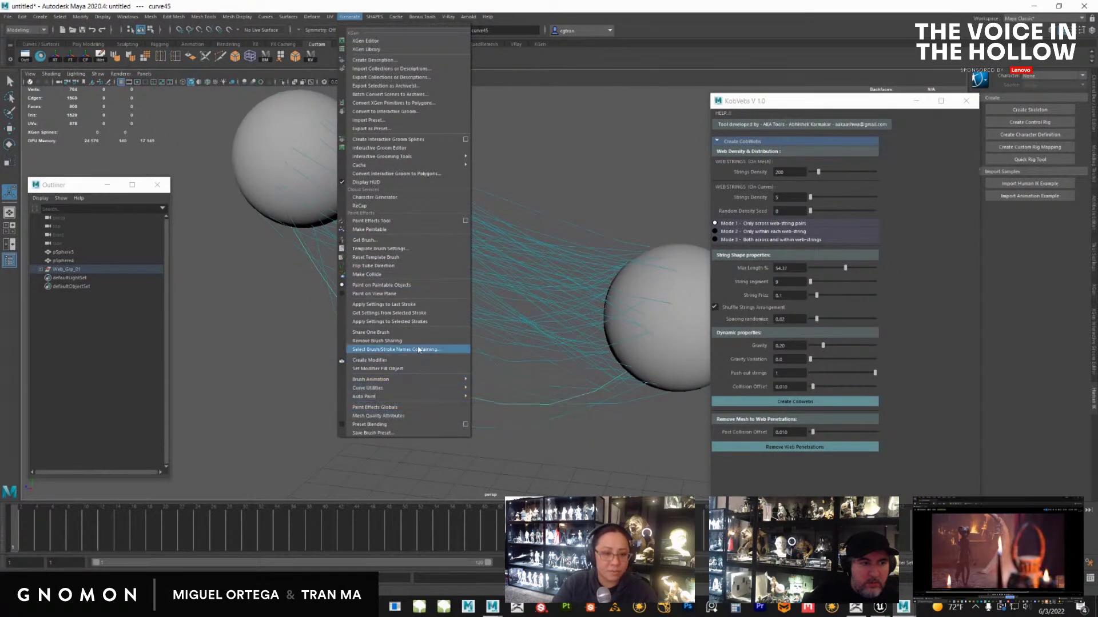
mouse_move(432, 399)
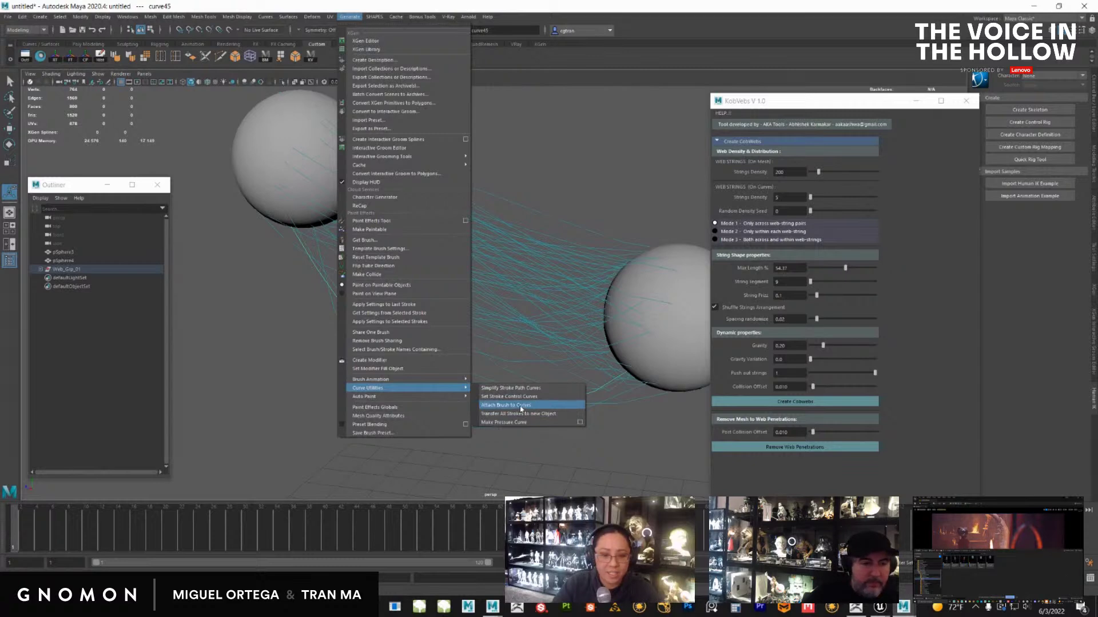
click(521, 405)
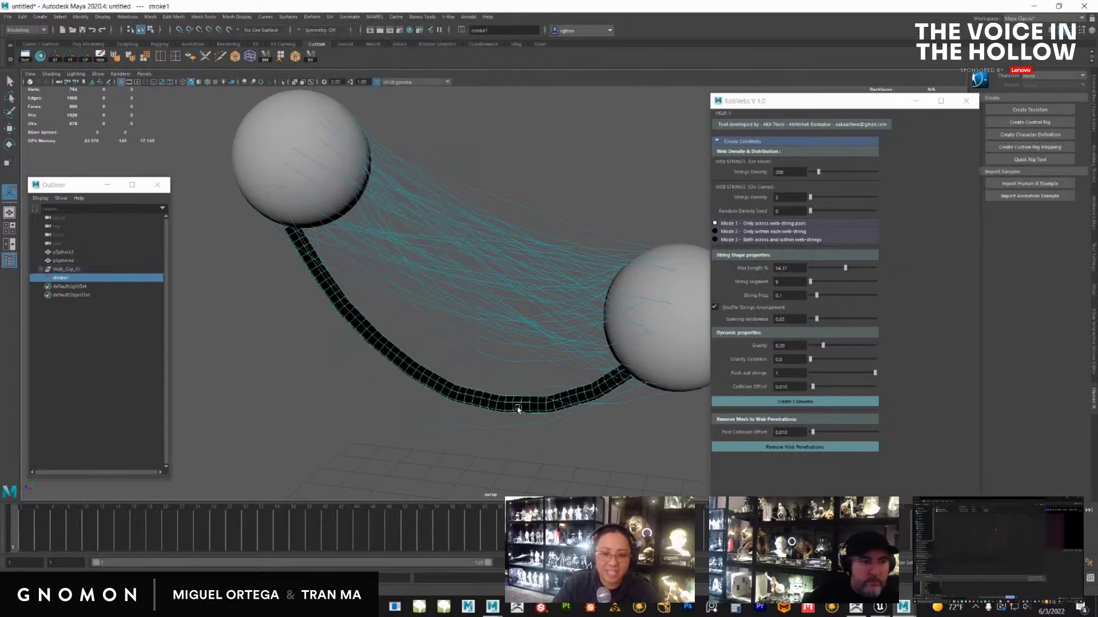
Close the KobWebs window and view the thick brush stroke along the curve up close
mouse_move(516, 384)
alt+right_down()
mouse_move(466, 358)
mouse_move(676, 339)
alt+right_up()
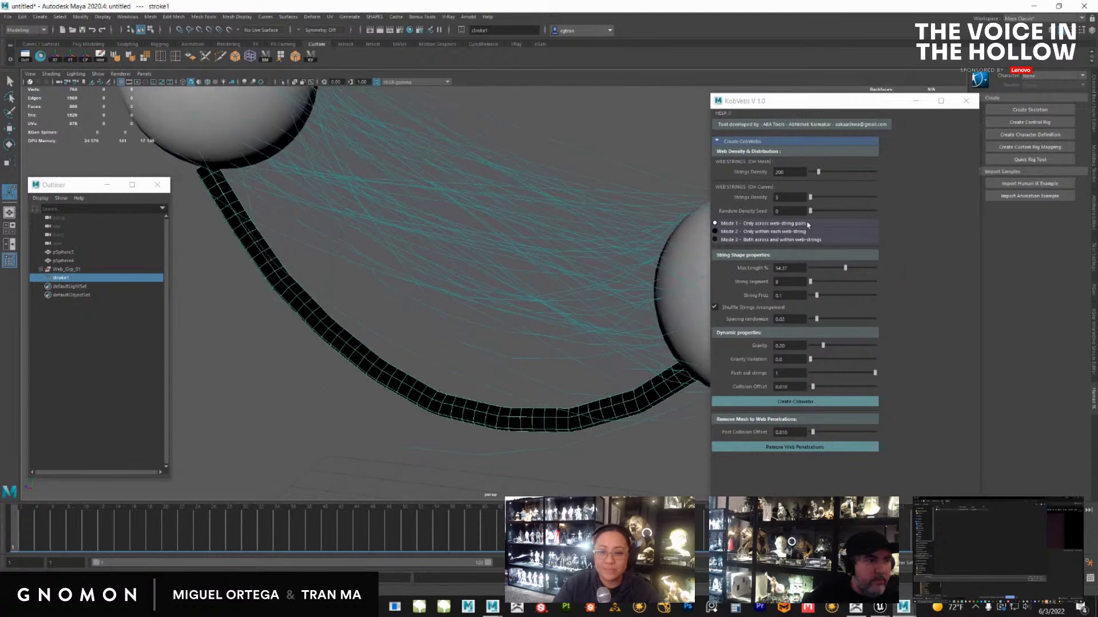
click(966, 101)
mouse_move(551, 417)
alt+right_down()
mouse_move(544, 453)
mouse_move(474, 399)
alt+right_up()
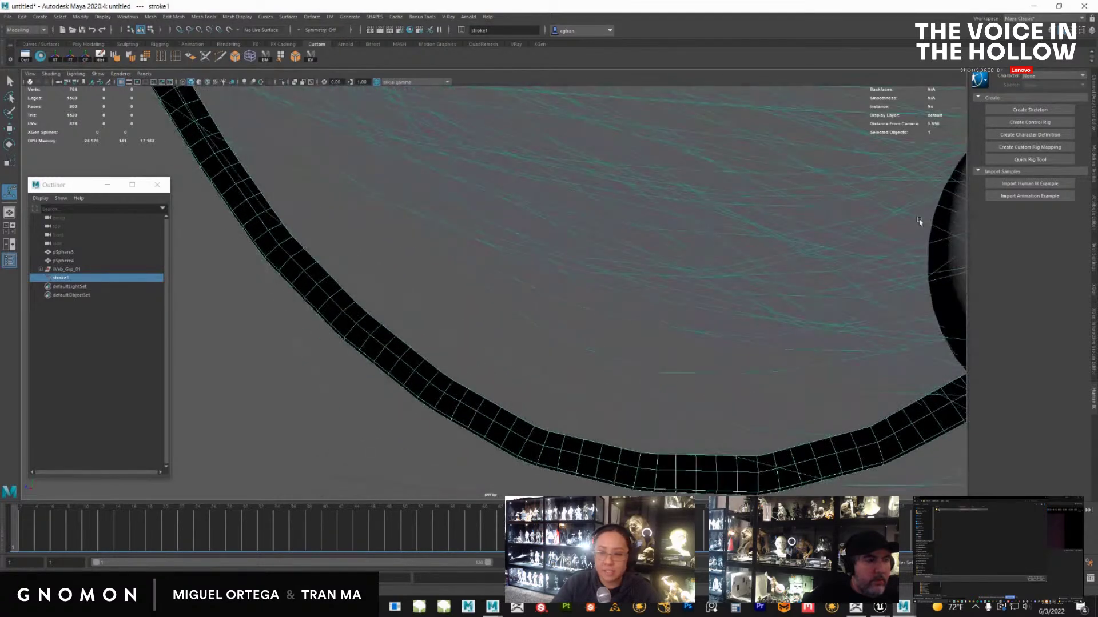
Show the brush stroke's attributes, then select the low web curve hanging just beneath the stroke
key(ctrl+a)
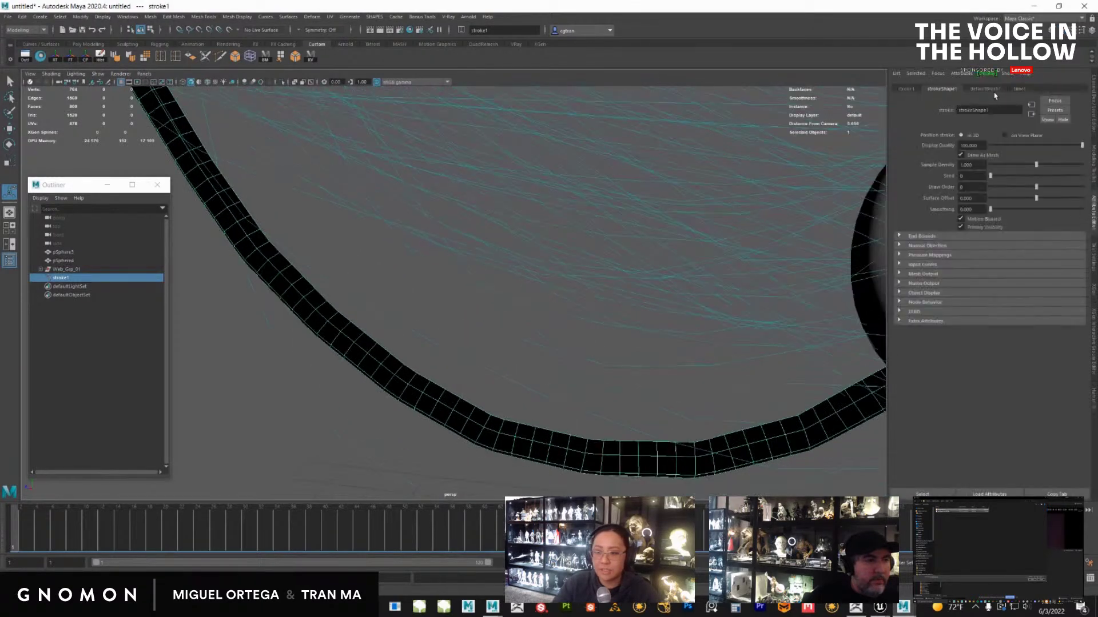
alt+right_drag(726, 246, 404, 393)
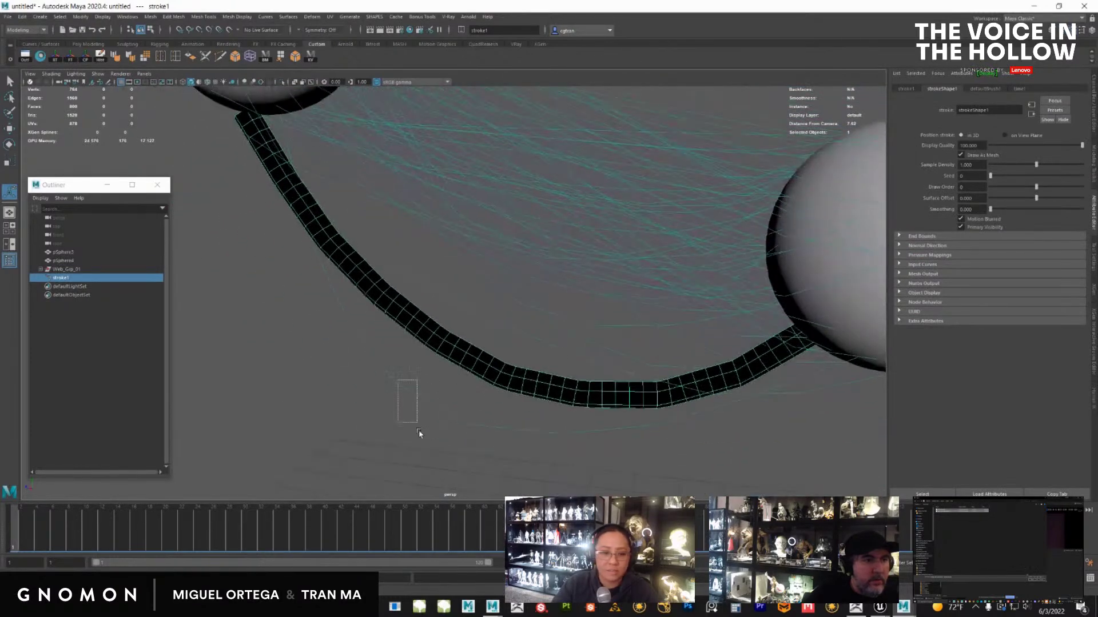
click(404, 392)
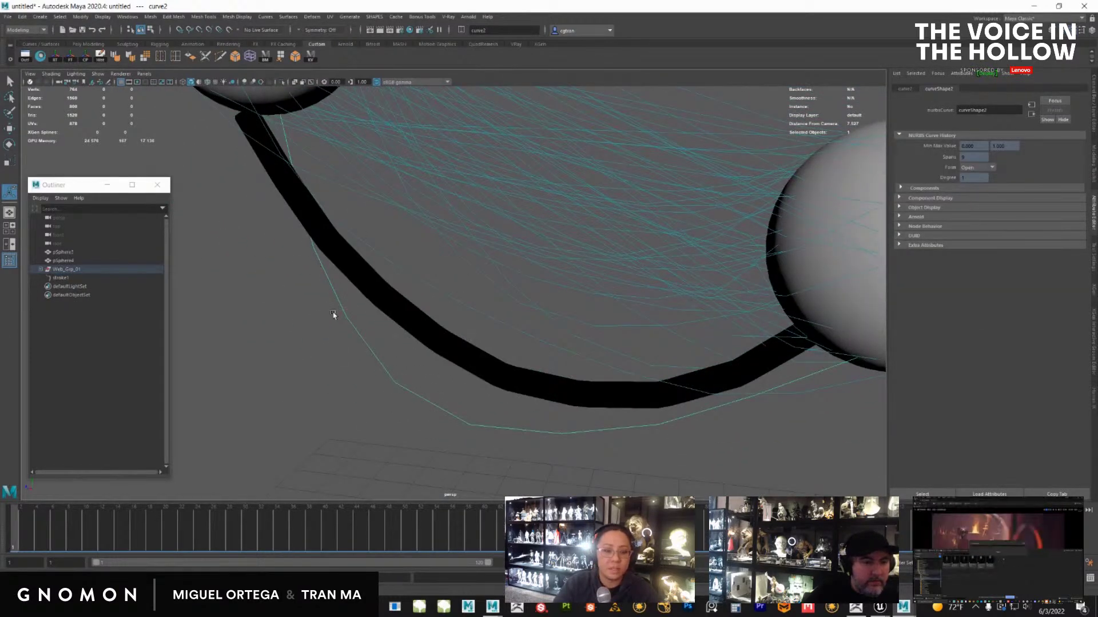
Select control points along the lower curve to check its segments, then return to having the whole curve selected
scroll(367, 381, down, 2)
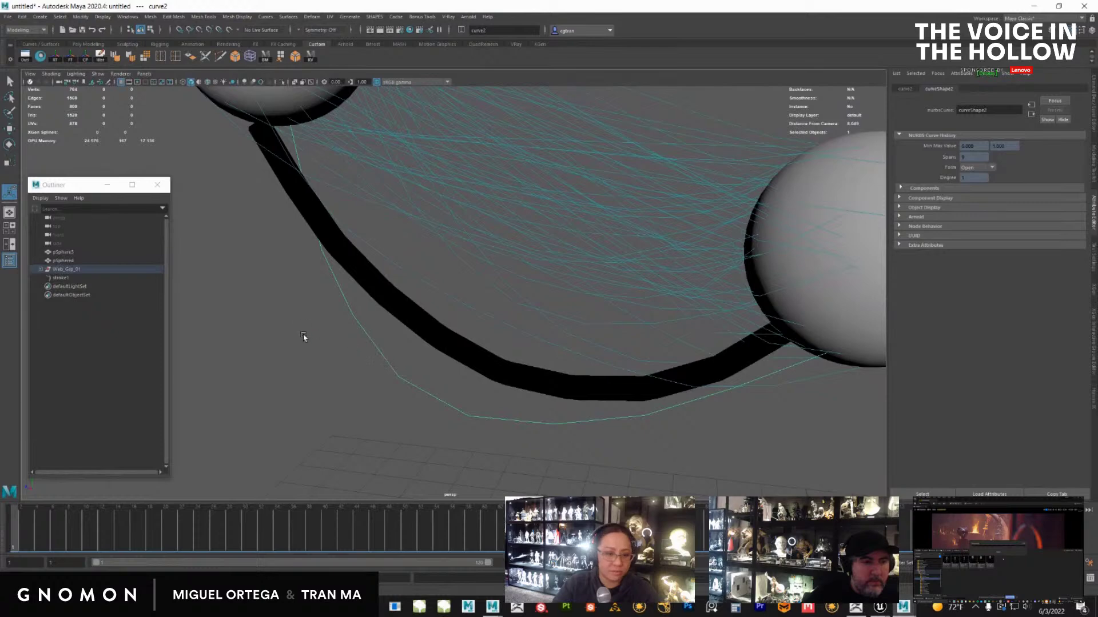
right_drag(303, 337, 298, 337)
alt+middle_drag(368, 333, 369, 343)
drag(336, 308, 373, 347)
scroll(407, 378, down, 2)
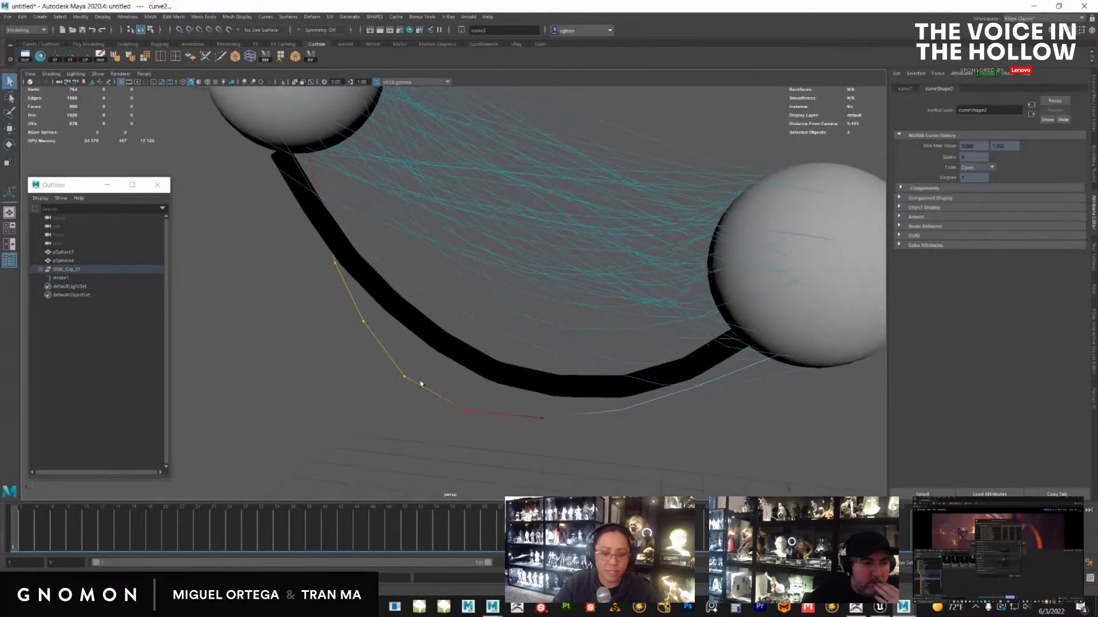
key(w)
alt+middle_drag(415, 369, 405, 378)
click(392, 358)
mouse_move(392, 358)
mouse_down()
mouse_move(372, 380)
mouse_move(403, 344)
mouse_up()
alt+drag(392, 196, 360, 252)
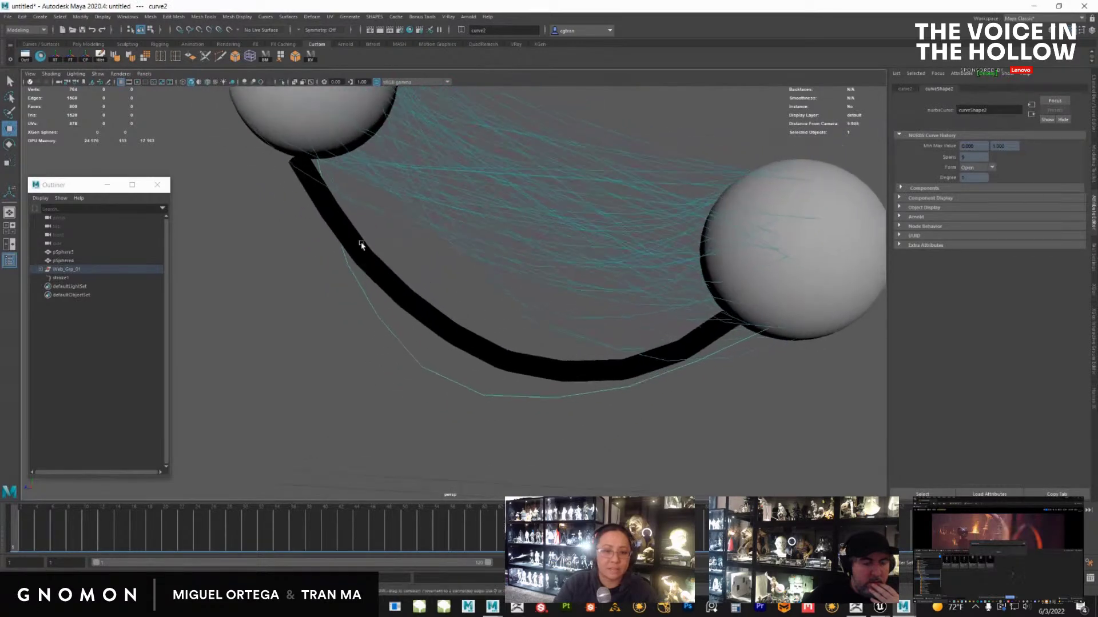
Isolate the selected curve and rebuild it uniformly with 12 spans and cubic degree
click(281, 82)
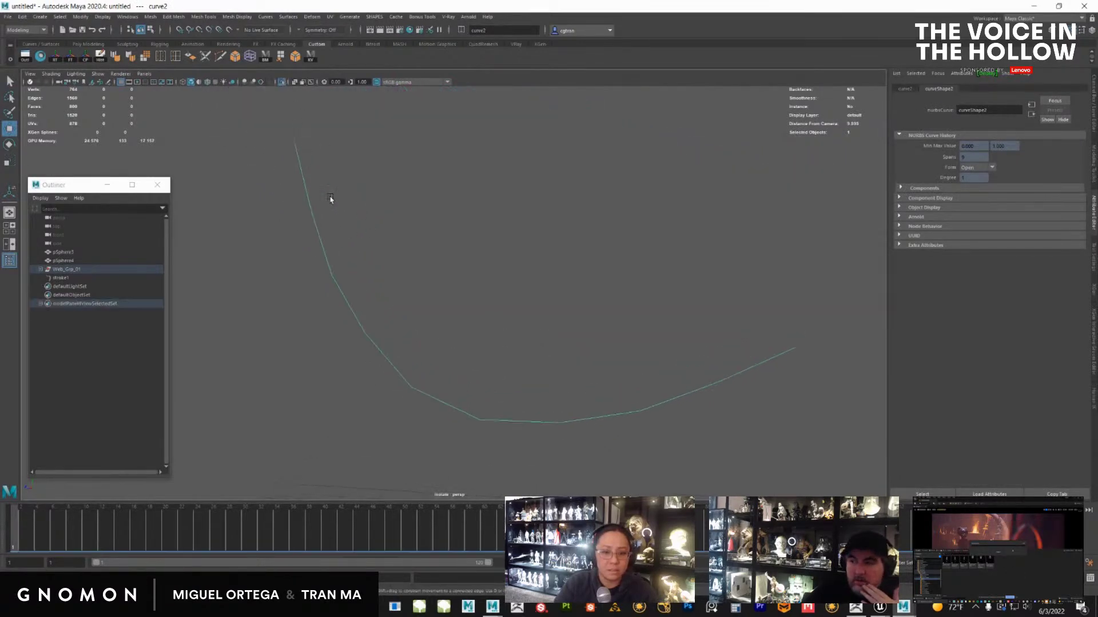
click(265, 16)
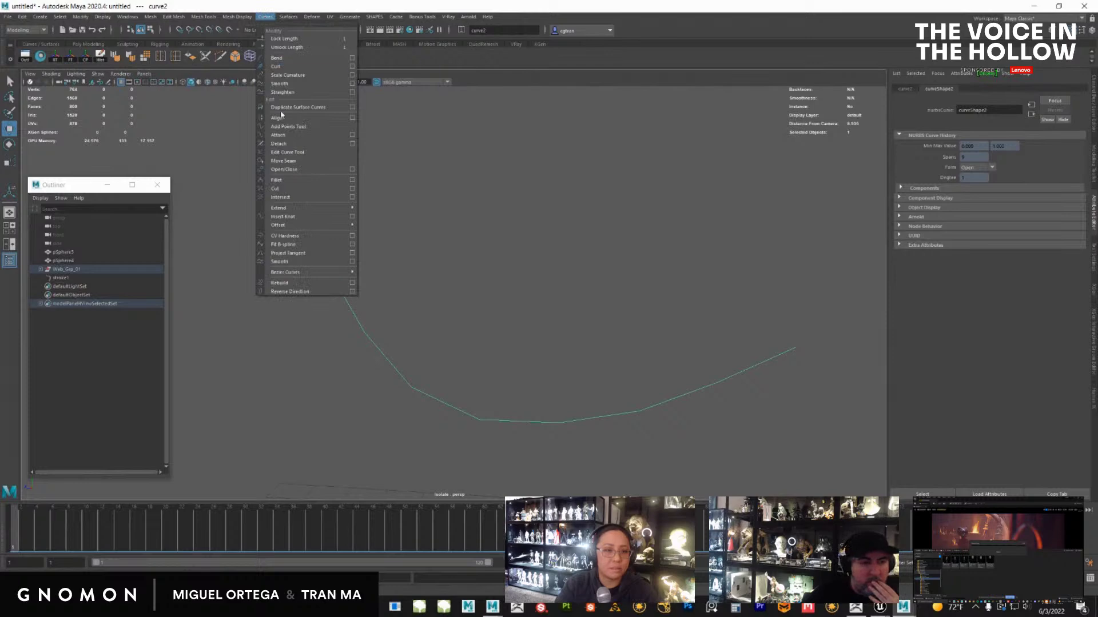
click(354, 284)
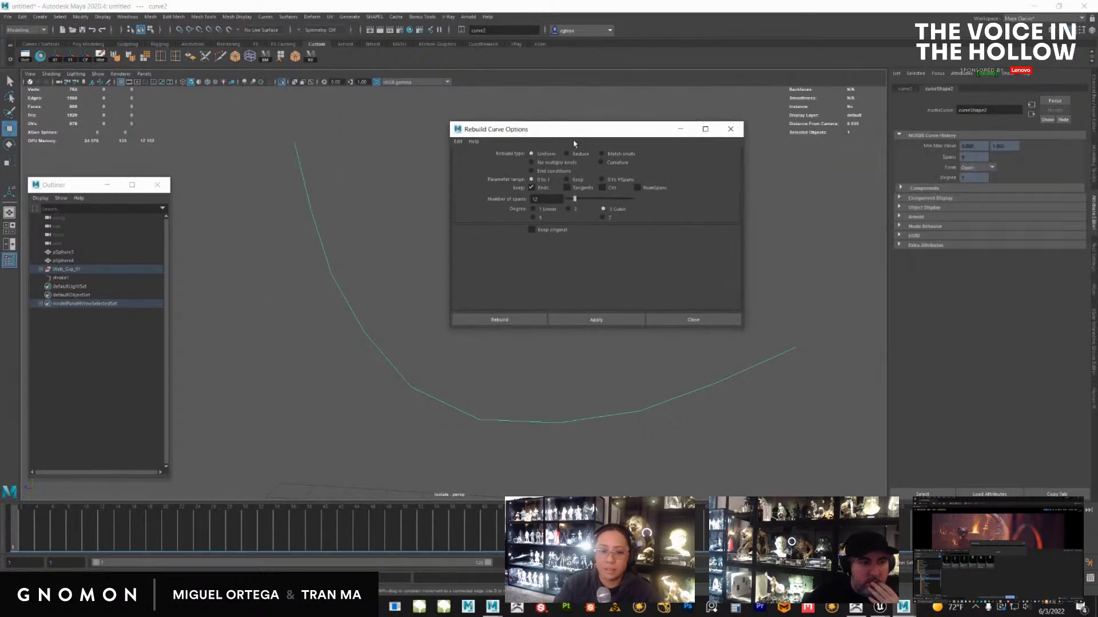
click(570, 323)
click(730, 128)
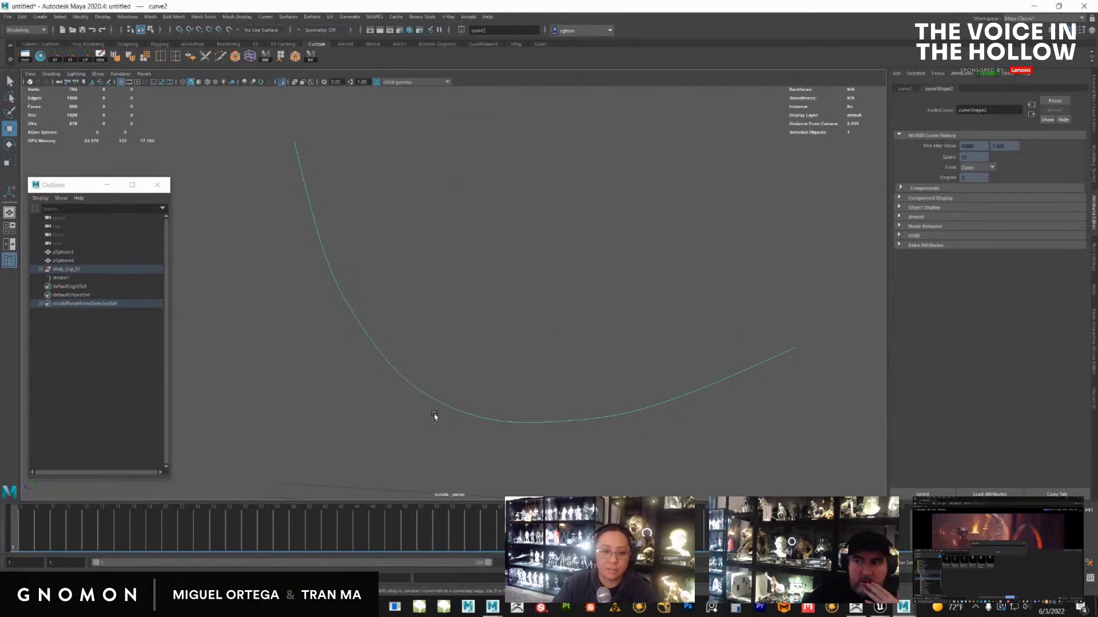
Bring the rest of the scene back into view and attach the Paint Effects brush to the rebuilt curve
click(423, 398)
scroll(409, 377, up, 2)
alt+middle_drag(450, 259, 435, 258)
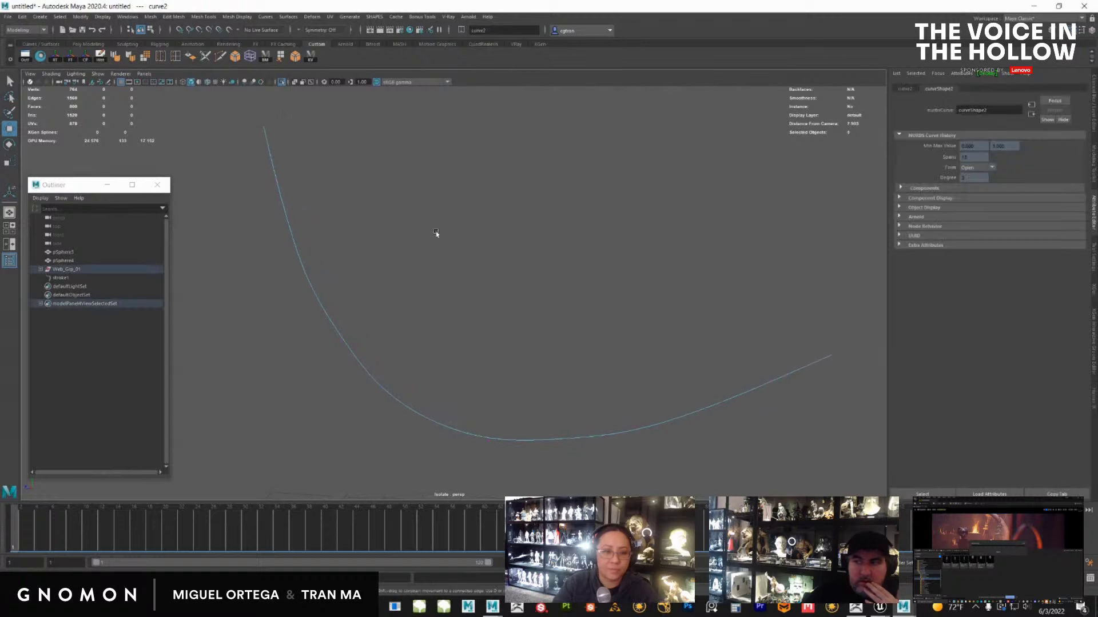
click(281, 82)
click(348, 17)
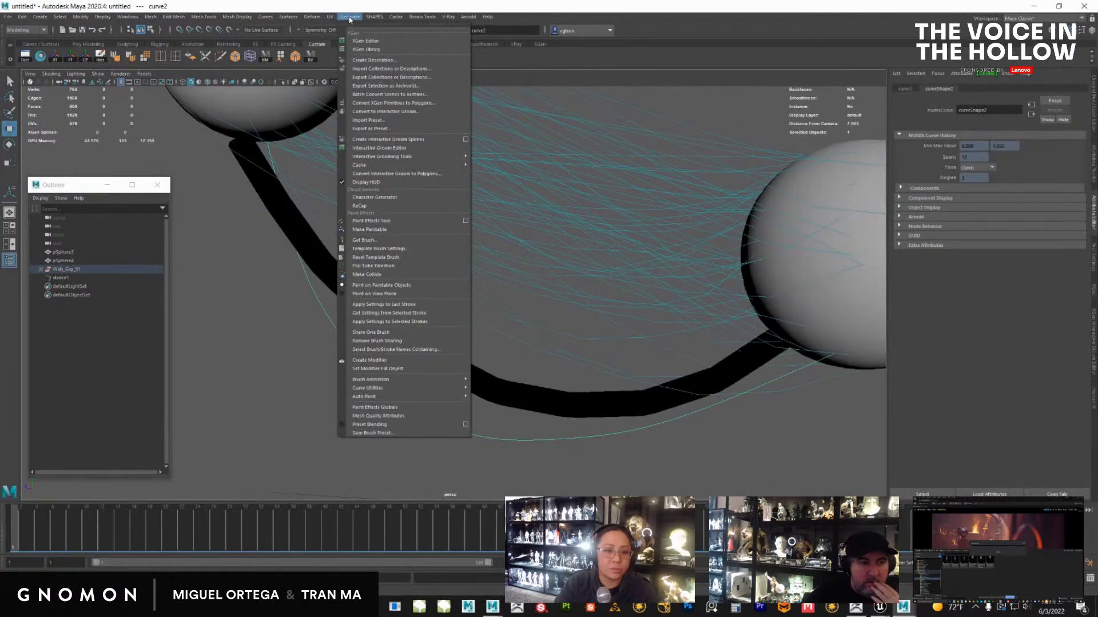
mouse_move(384, 391)
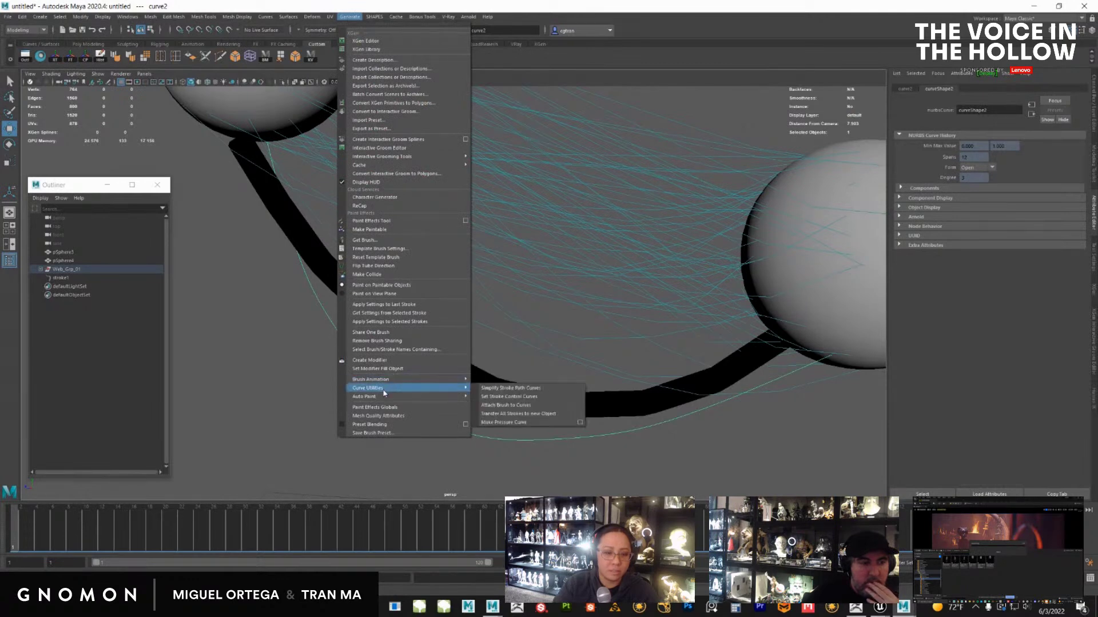
click(508, 405)
mouse_move(448, 427)
alt+middle_down()
mouse_move(436, 387)
mouse_move(543, 342)
alt+middle_up()
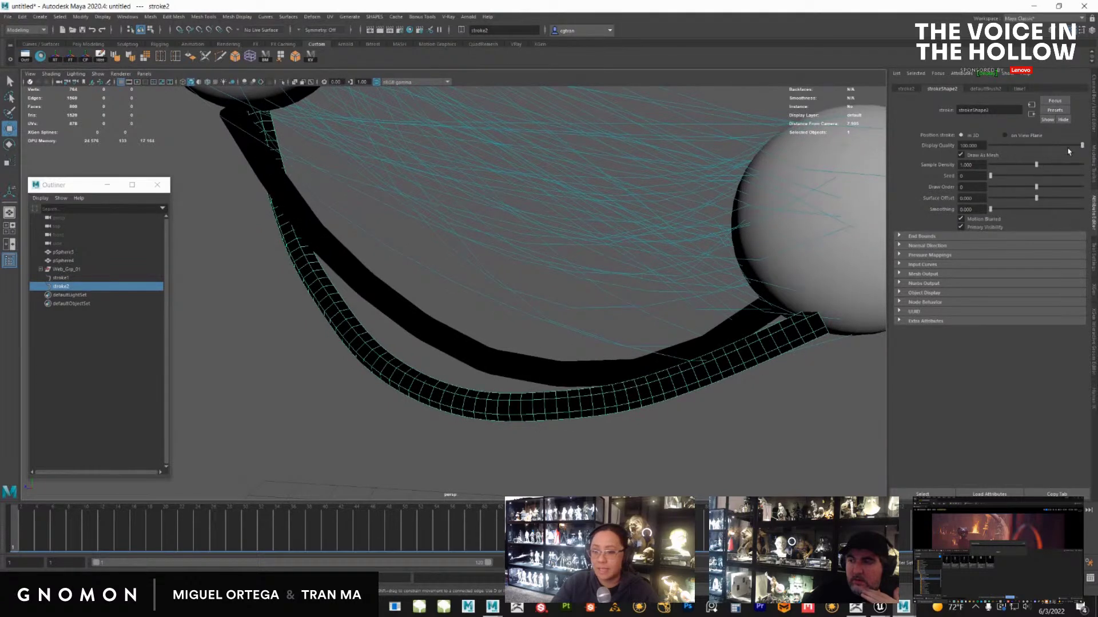
Set the new stroke's sample density to 0.825 for fewer segments along its length
drag(1033, 166, 1018, 167)
mouse_move(572, 394)
alt+middle_down()
mouse_move(541, 404)
mouse_move(505, 363)
mouse_move(483, 372)
mouse_move(554, 400)
alt+middle_up()
mouse_move(453, 409)
alt+middle_down()
mouse_move(463, 372)
mouse_move(477, 368)
alt+middle_up()
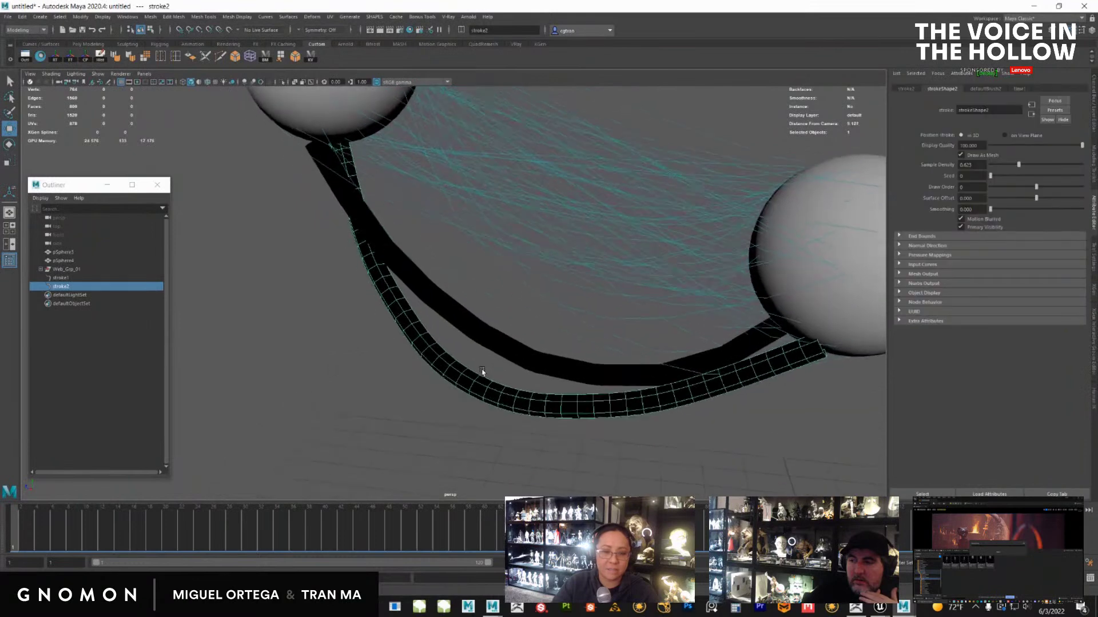
click(40, 18)
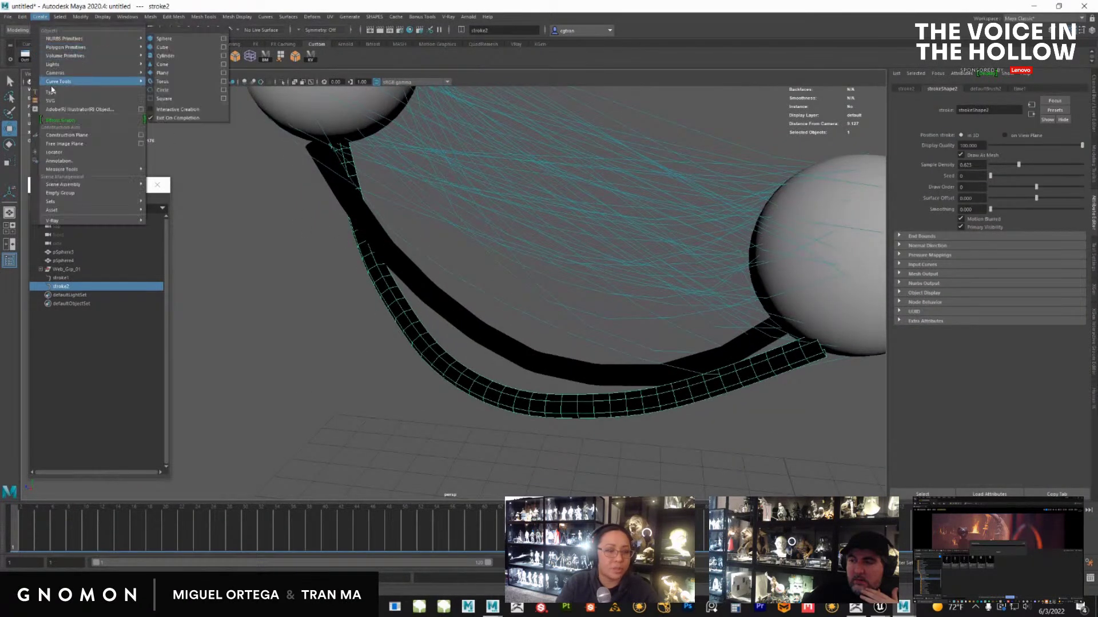
mouse_move(81, 16)
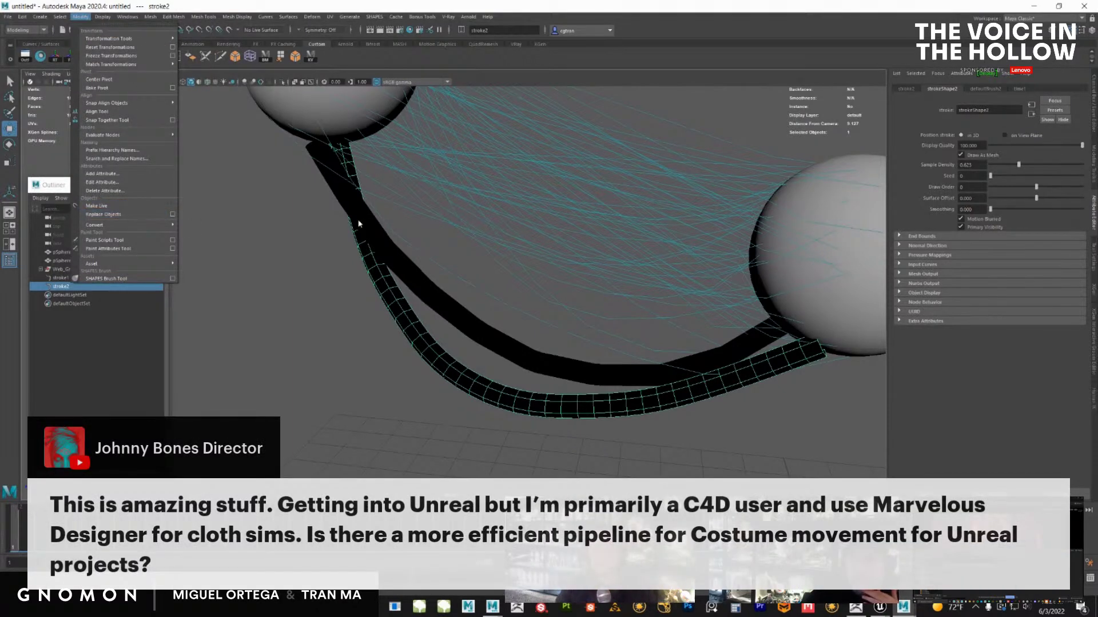
key(Escape)
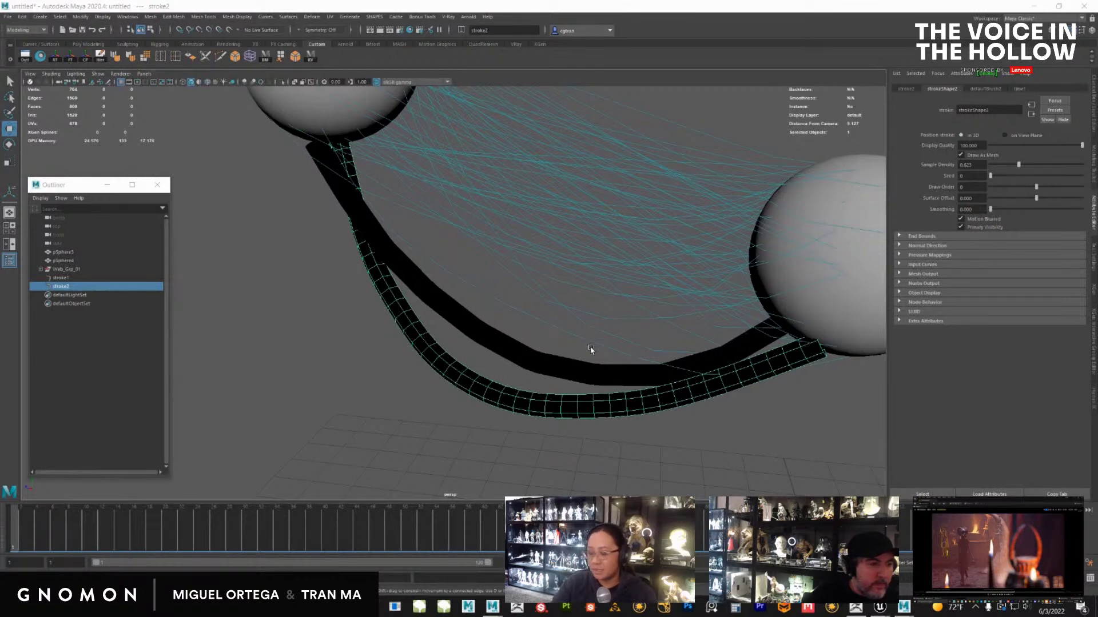
Convert the new Paint Effects stroke to polygons with quad output and hide strokes enabled
scroll(591, 346, down, 5)
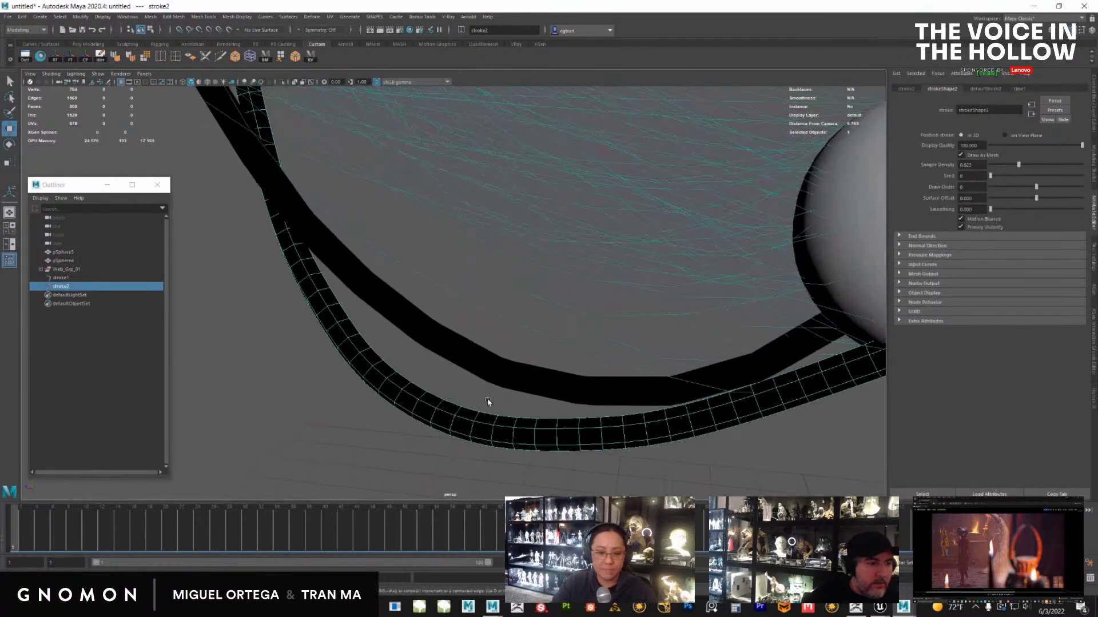
alt+middle_drag(488, 402, 458, 392)
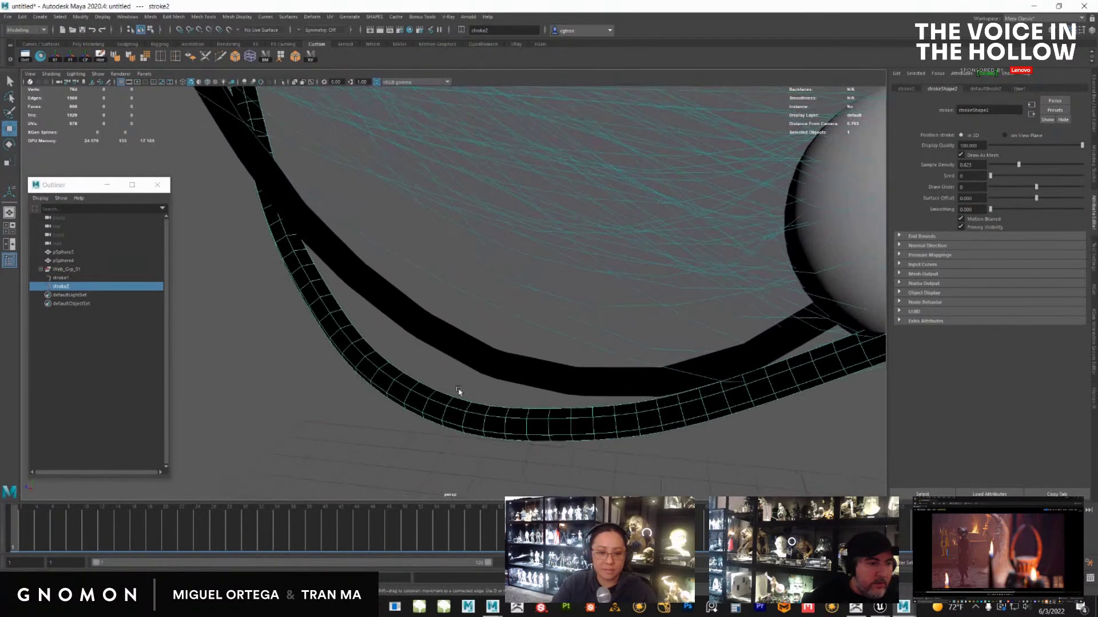
click(80, 17)
mouse_move(120, 230)
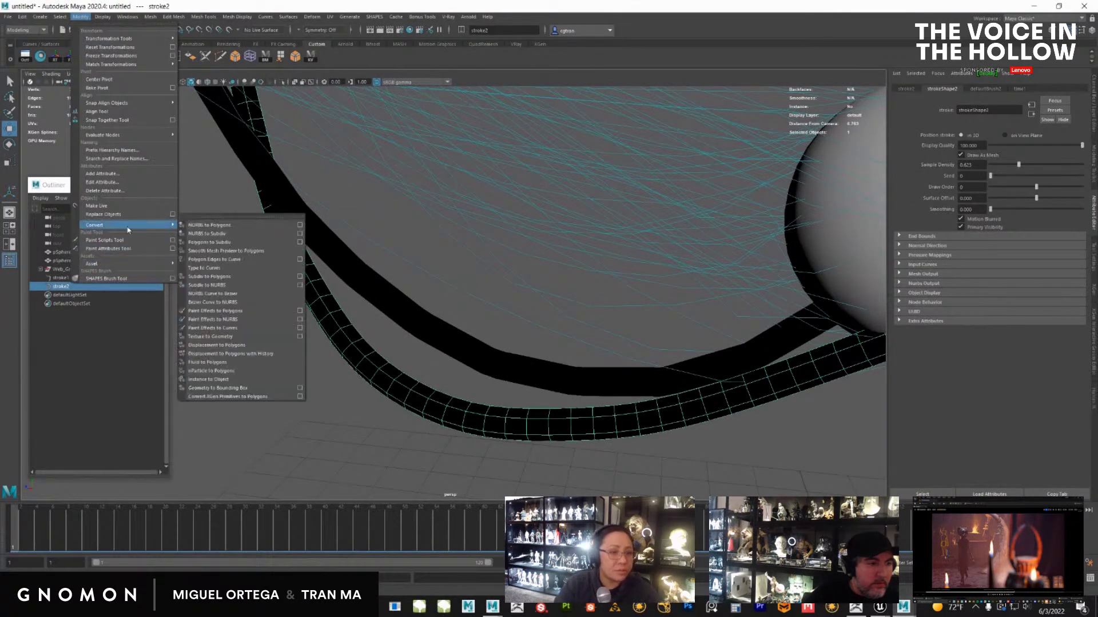
click(234, 312)
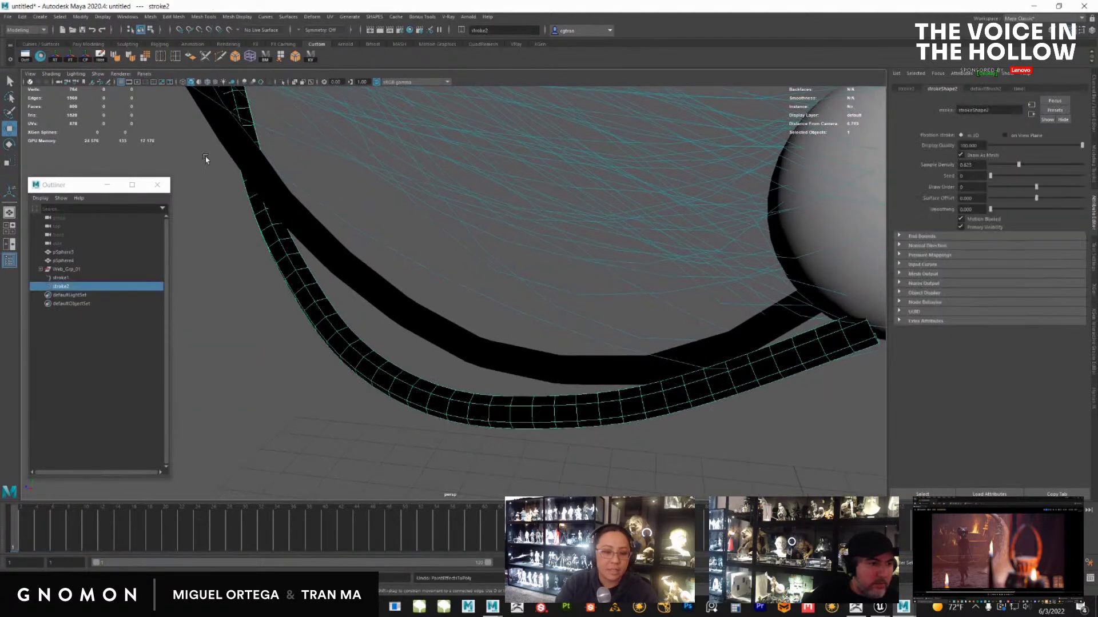
click(103, 17)
mouse_move(81, 17)
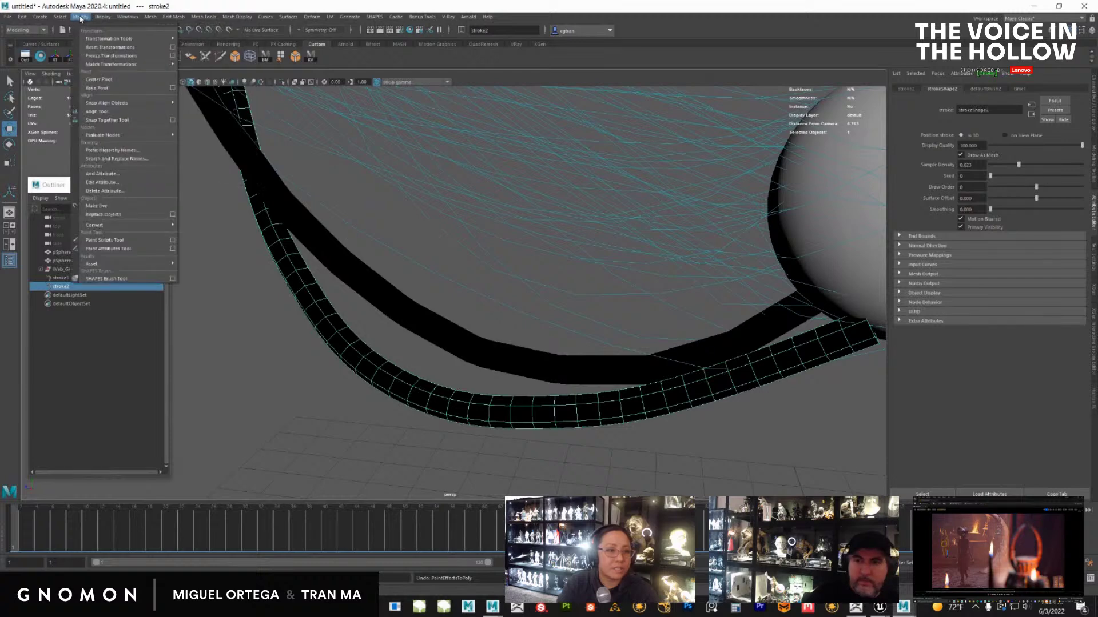
mouse_move(115, 225)
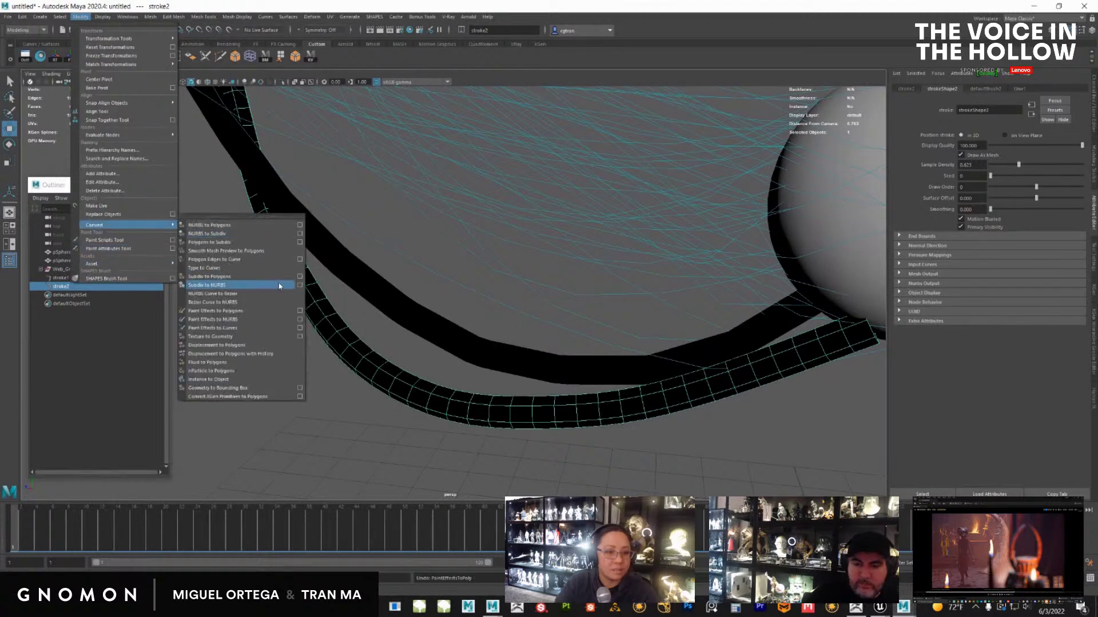
click(300, 311)
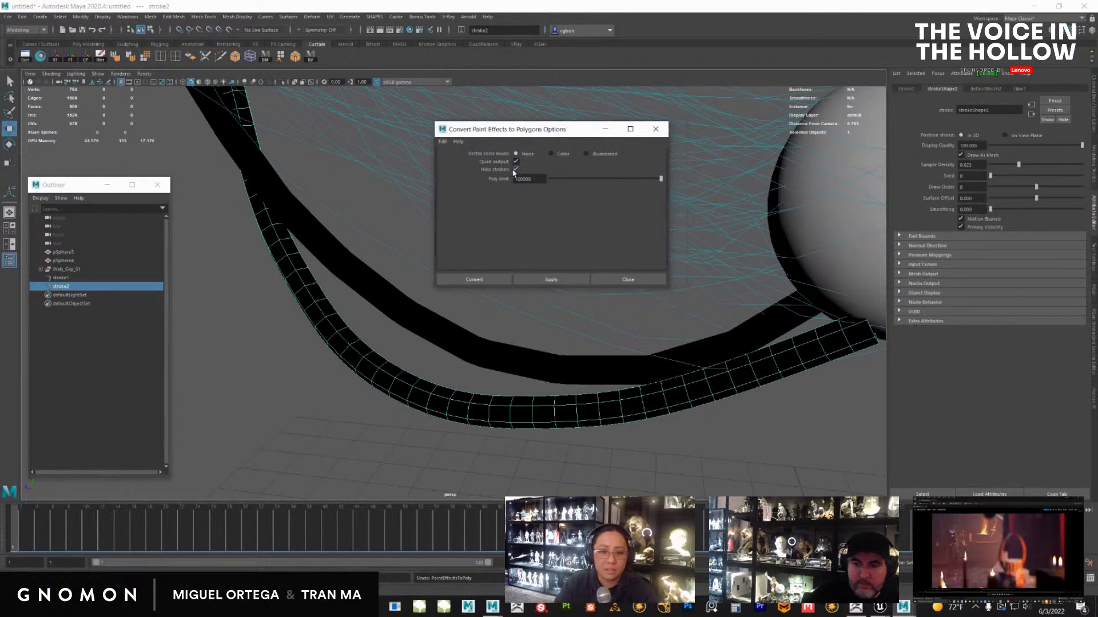
click(516, 279)
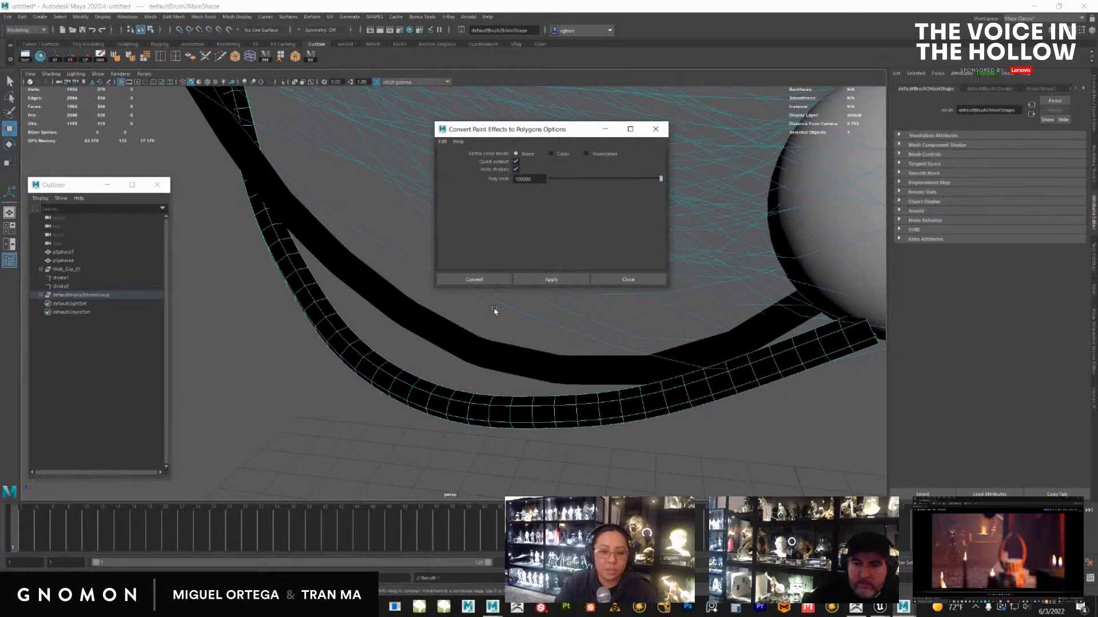
Isolate the converted polygon tube, select it and view it from several angles
scroll(480, 388, down, 3)
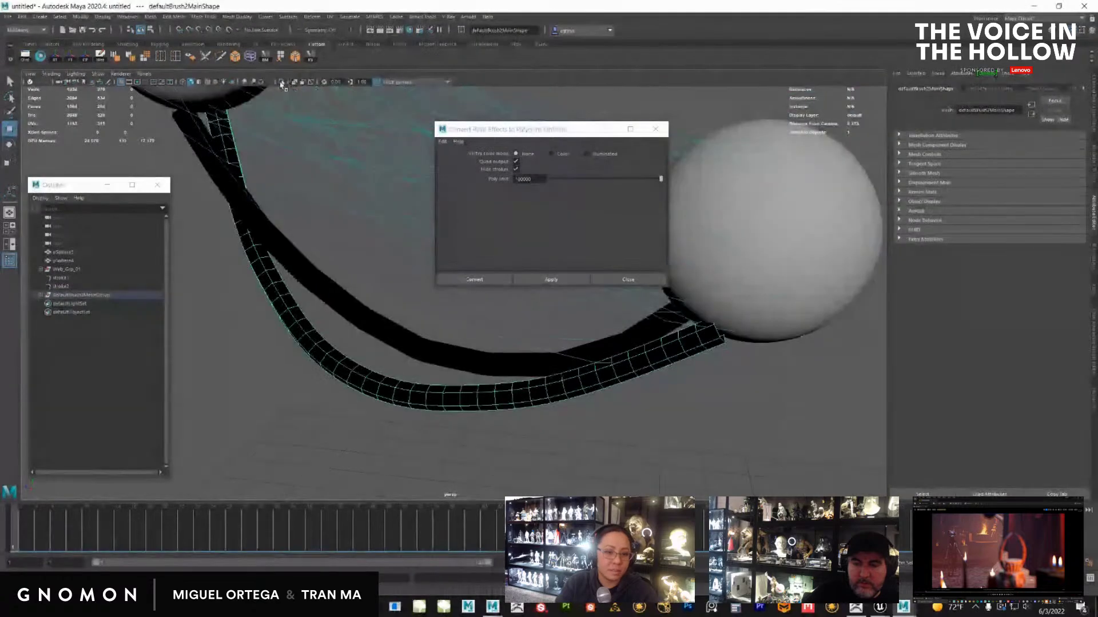
click(281, 82)
scroll(299, 238, down, 2)
click(299, 237)
click(307, 239)
mouse_move(299, 238)
alt+mouse_down()
mouse_move(327, 278)
mouse_move(301, 251)
mouse_move(270, 244)
mouse_move(311, 255)
mouse_move(341, 304)
mouse_move(176, 277)
alt+mouse_up()
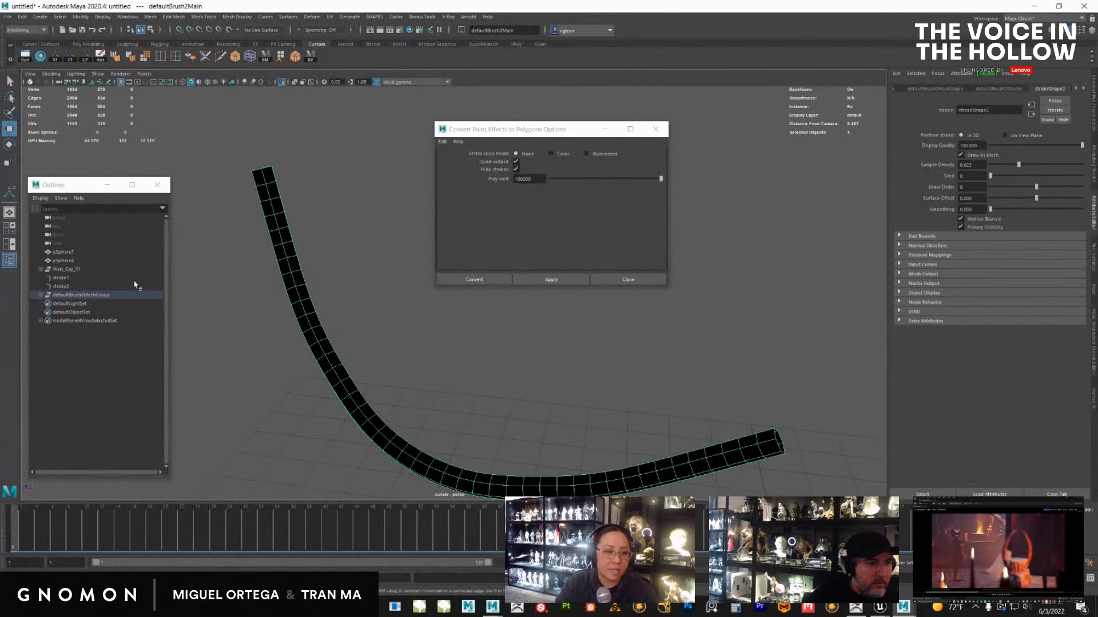
mouse_move(43, 297)
alt+mouse_down()
mouse_move(475, 309)
mouse_move(449, 341)
mouse_move(563, 280)
alt+mouse_up()
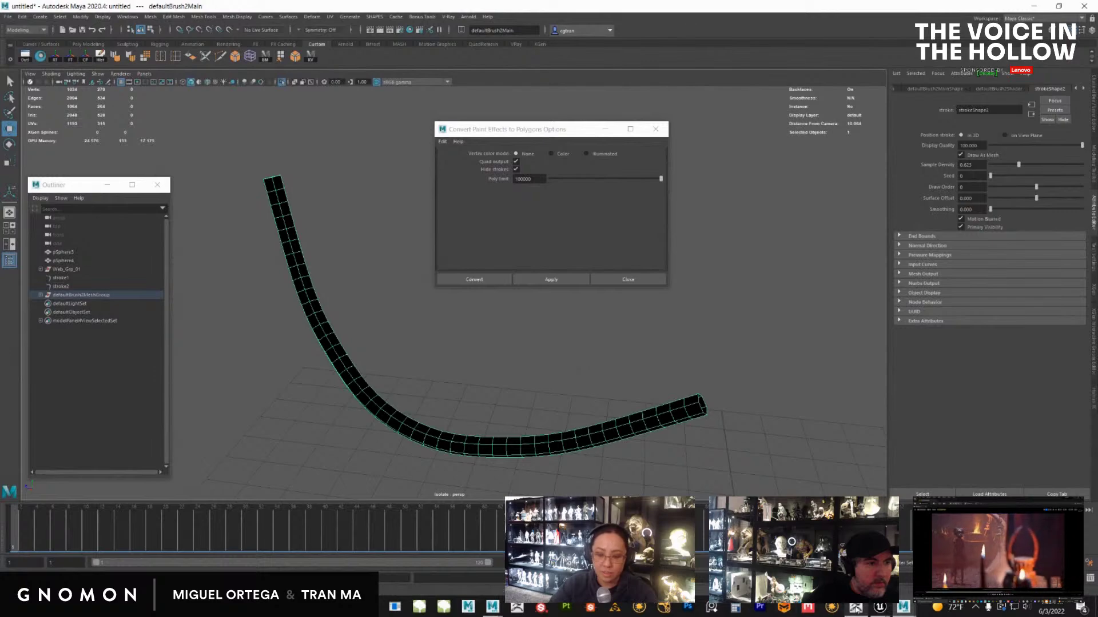
Switch to the cavepit_interior_15 scene, select the main vines holding the suspended figure, and examine them and the surrounding vines
click(468, 607)
scroll(653, 282, up, 5)
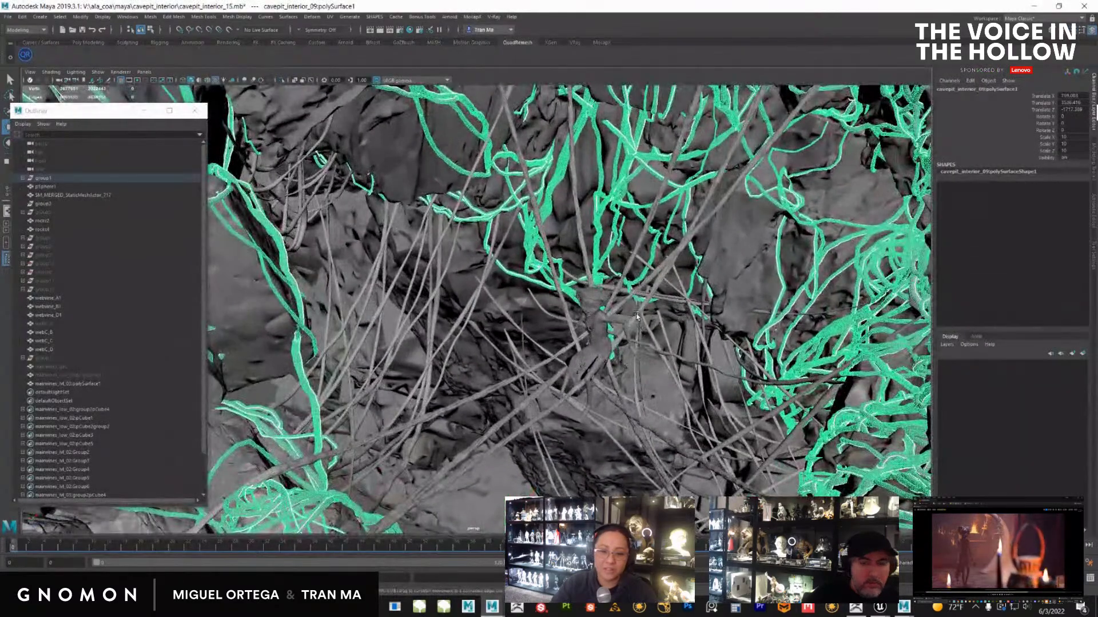
click(653, 283)
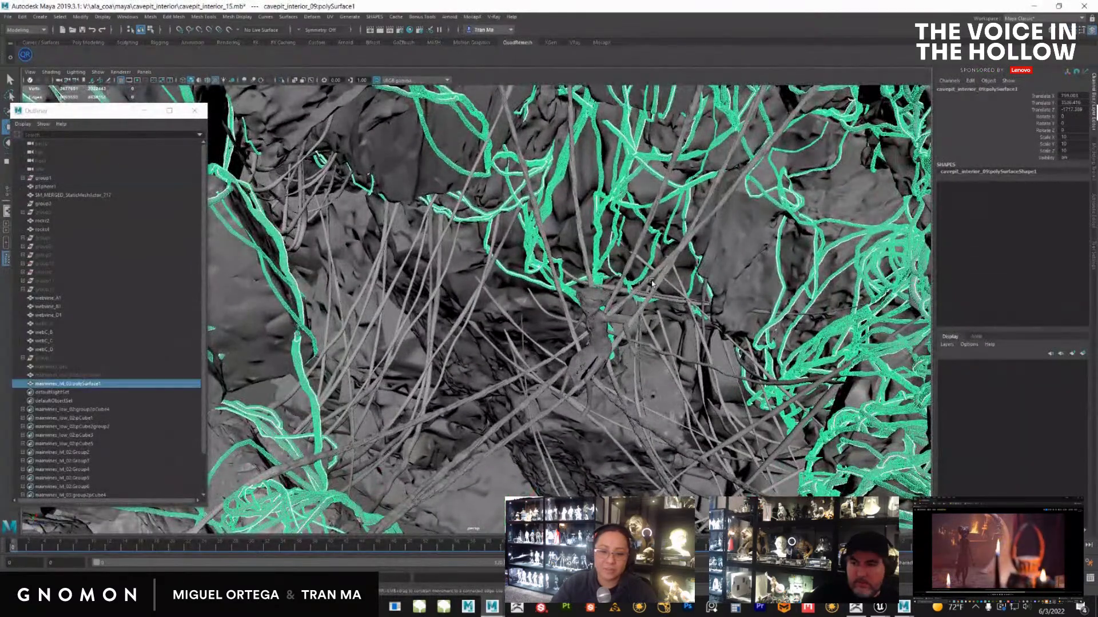
scroll(653, 282, up, 3)
alt+drag(652, 282, 618, 382)
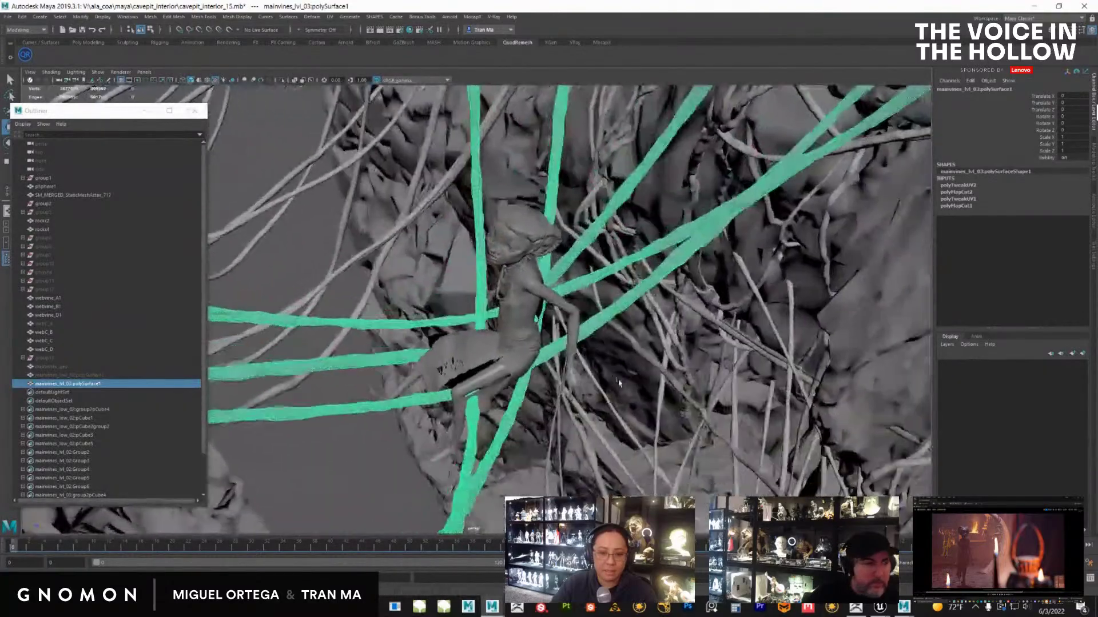
alt+drag(692, 382, 544, 415)
alt+drag(629, 356, 560, 330)
alt+drag(606, 398, 571, 393)
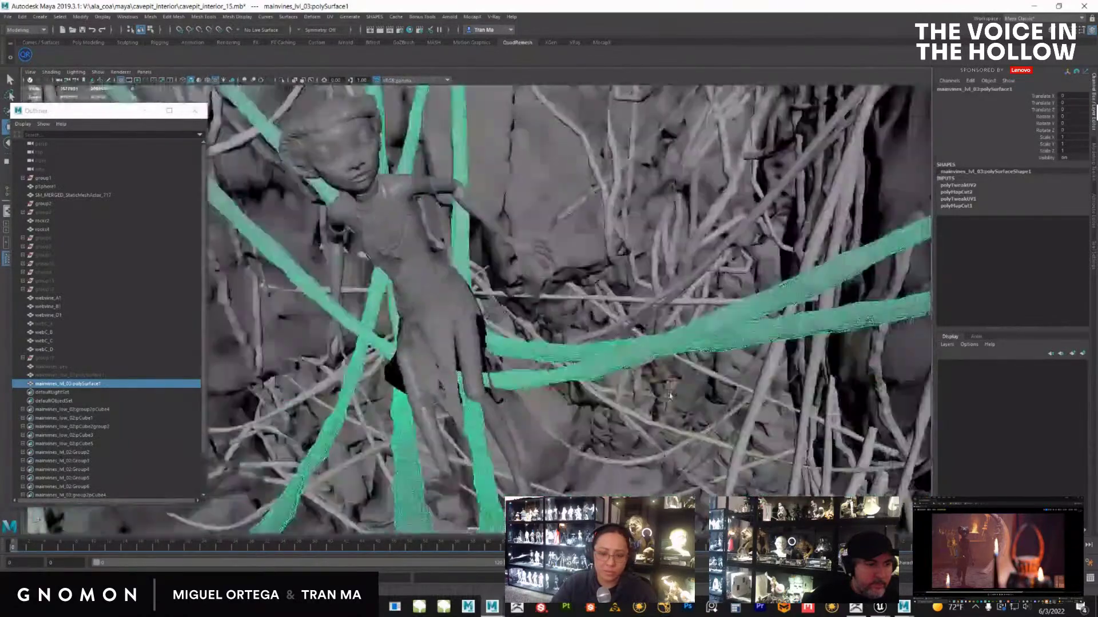
alt+drag(670, 394, 615, 443)
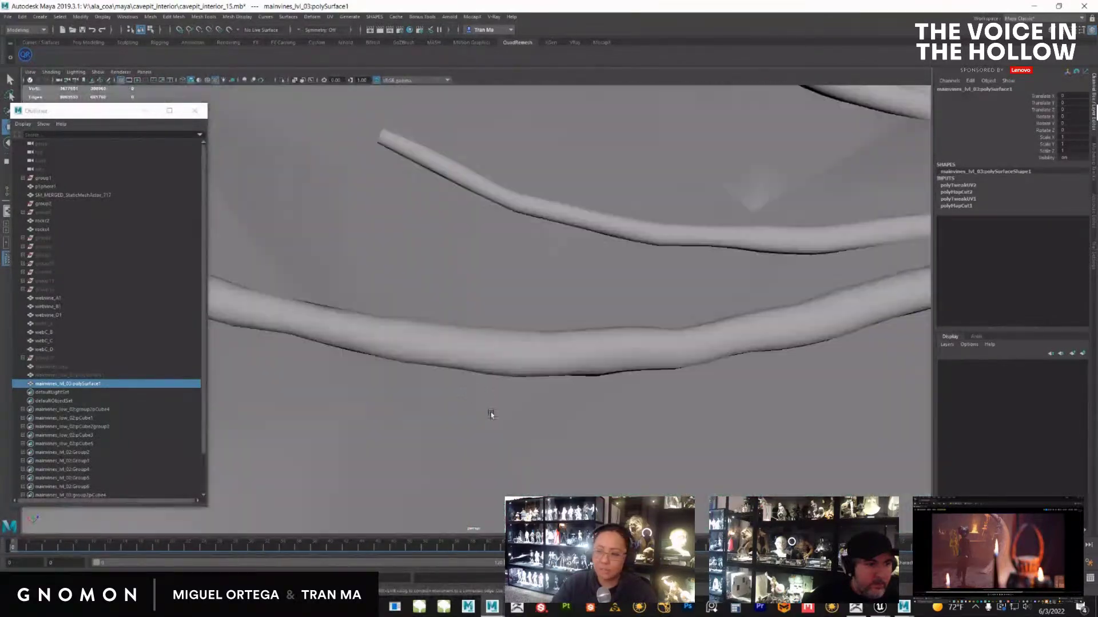
alt+drag(491, 414, 535, 368)
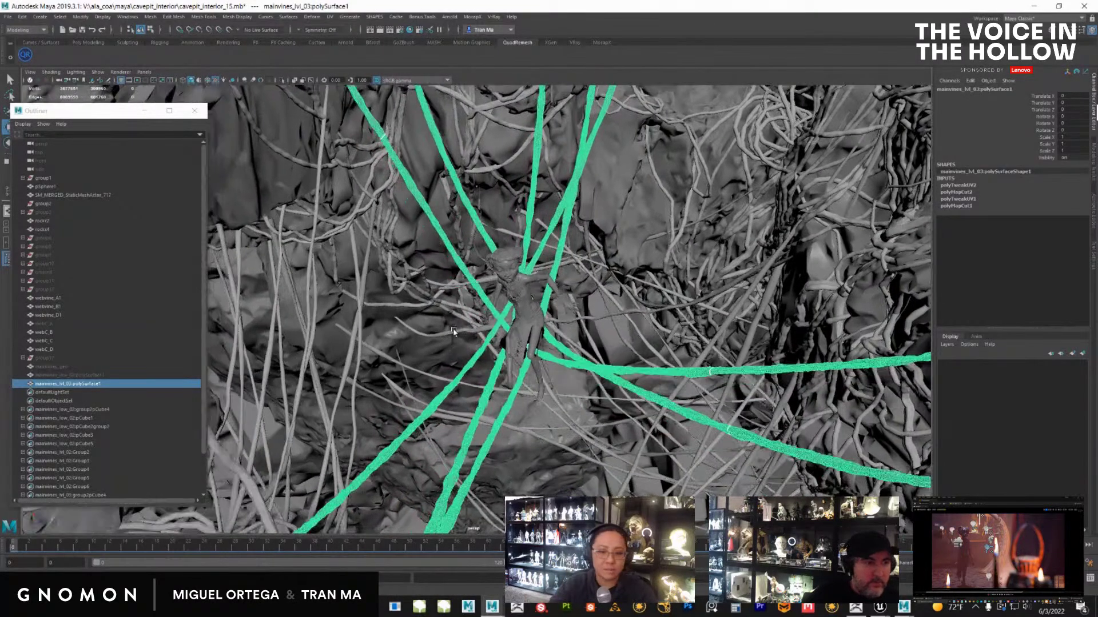
Examine the main vines around the suspended figure up close and check their UV shells in the UV Editor
alt+drag(454, 332, 542, 275)
alt+drag(591, 417, 408, 357)
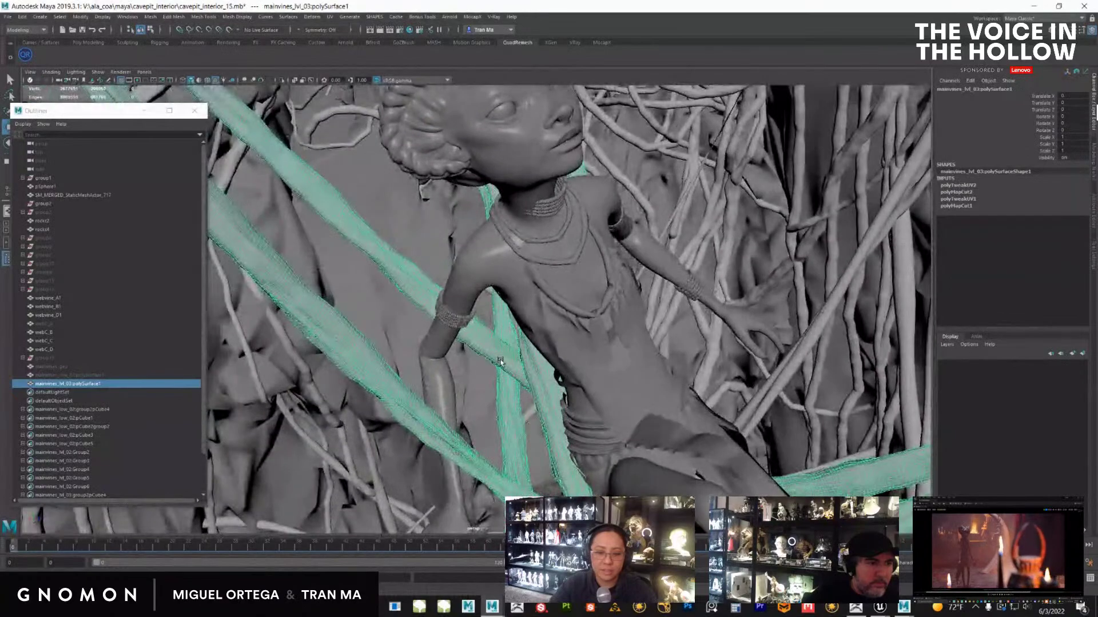
alt+drag(500, 361, 497, 358)
drag(1097, 103, 686, 80)
alt+right_drag(708, 349, 617, 292)
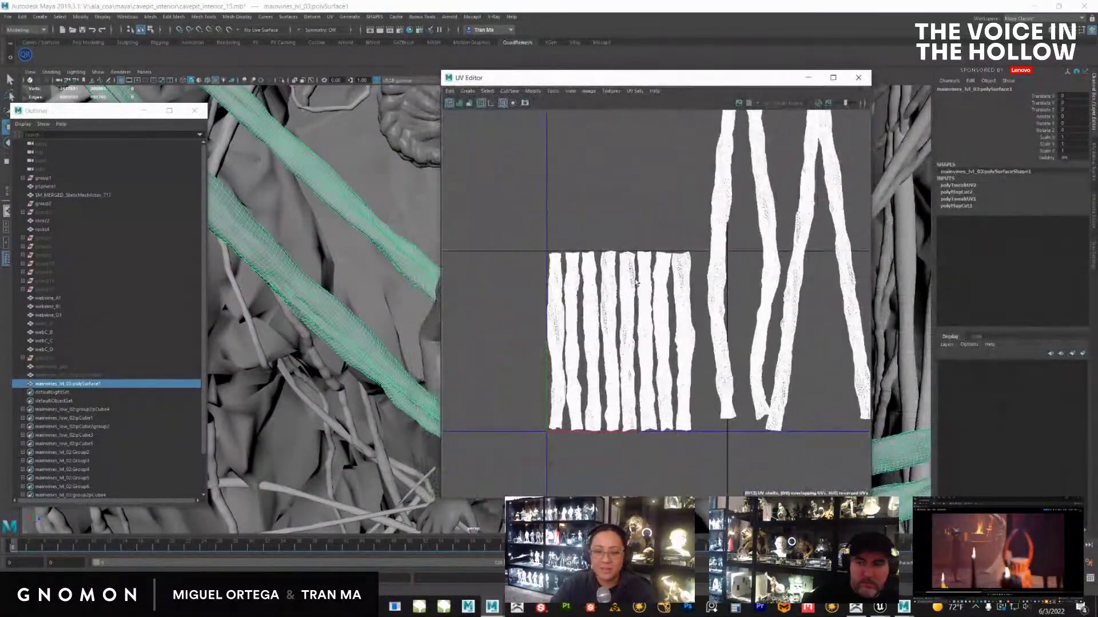
drag(693, 79, 1097, 103)
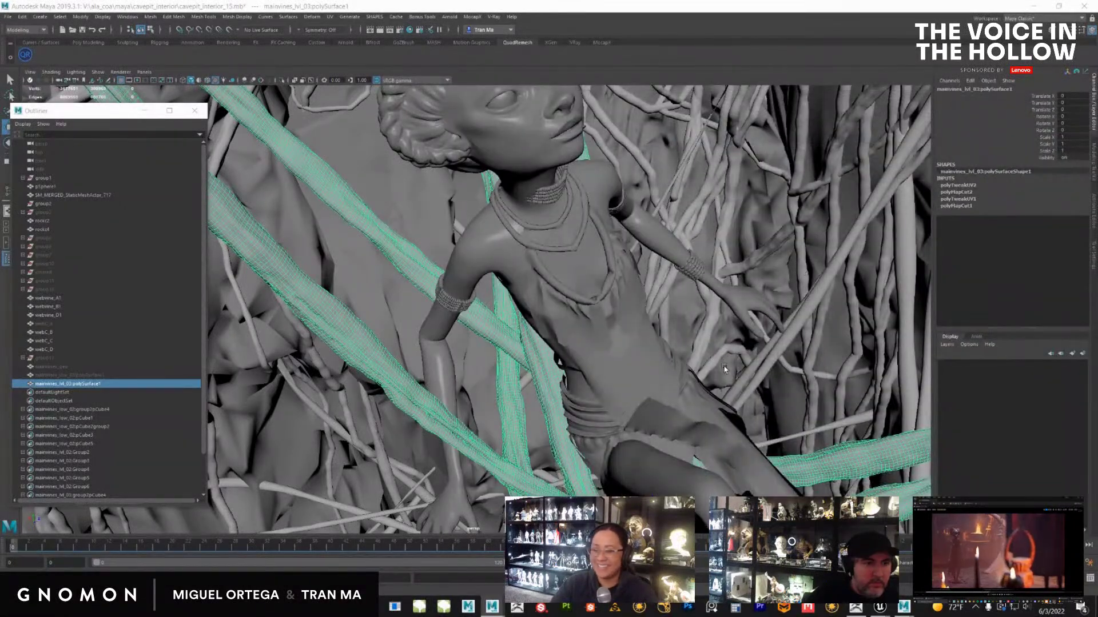
View the full span of the main vines around the suspended figure from farther away in the cave
alt+right_drag(760, 323, 646, 320)
alt+drag(646, 320, 561, 306)
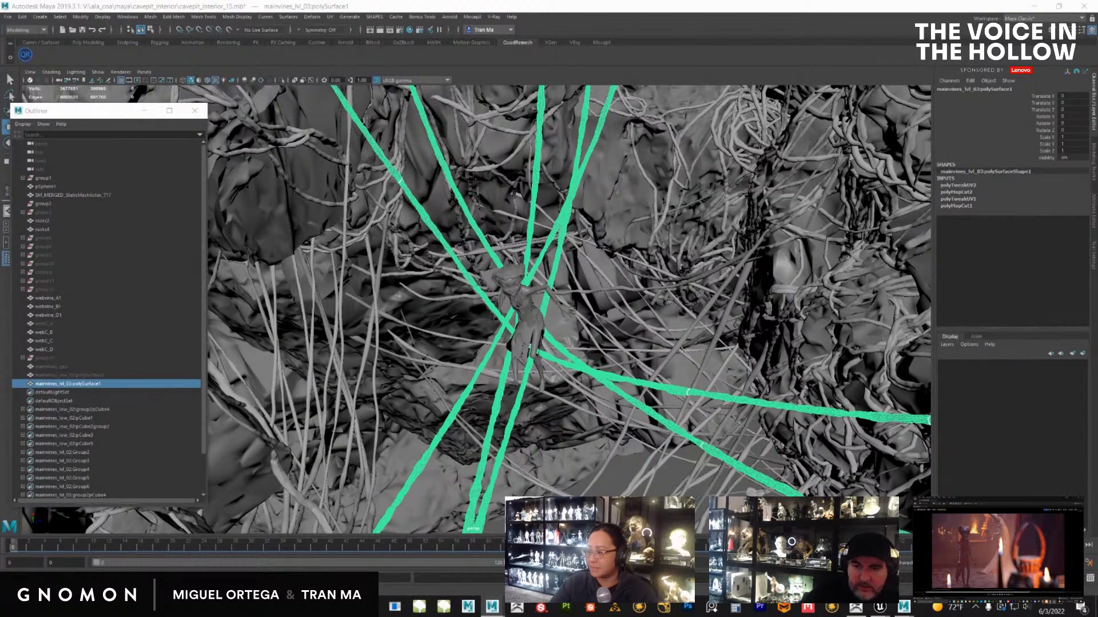
drag(1097, 78, 1097, 109)
alt+right_drag(606, 366, 543, 343)
alt+drag(543, 338, 678, 464)
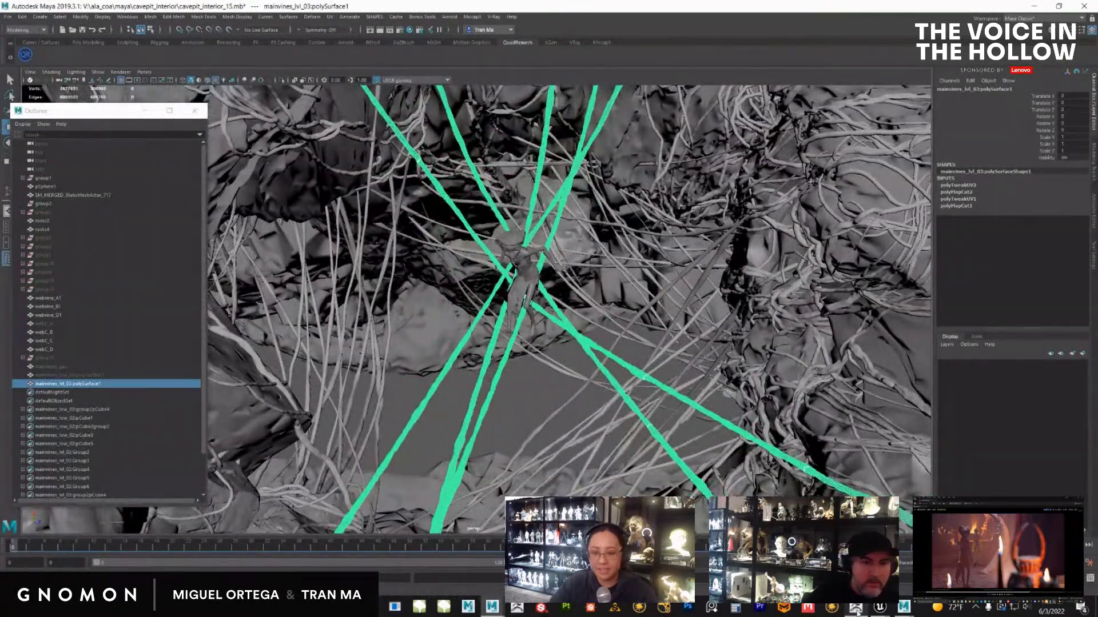
Switch to ZBrush, append a PolyMesh3D star as a subtool and replace it with the imported mainvines_low.obj
click(856, 608)
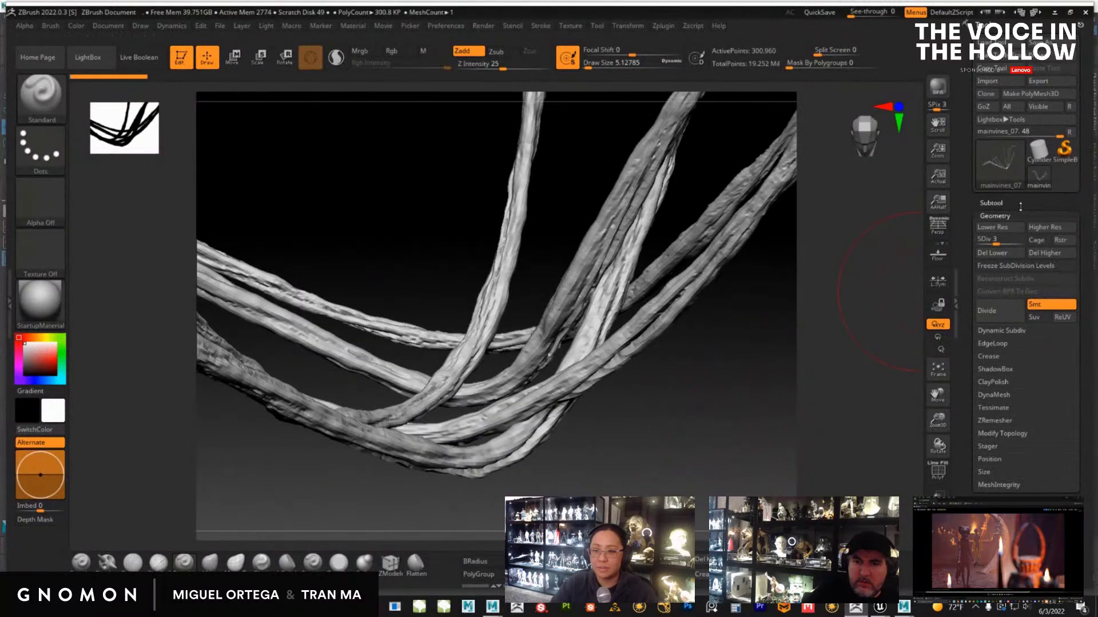
click(993, 215)
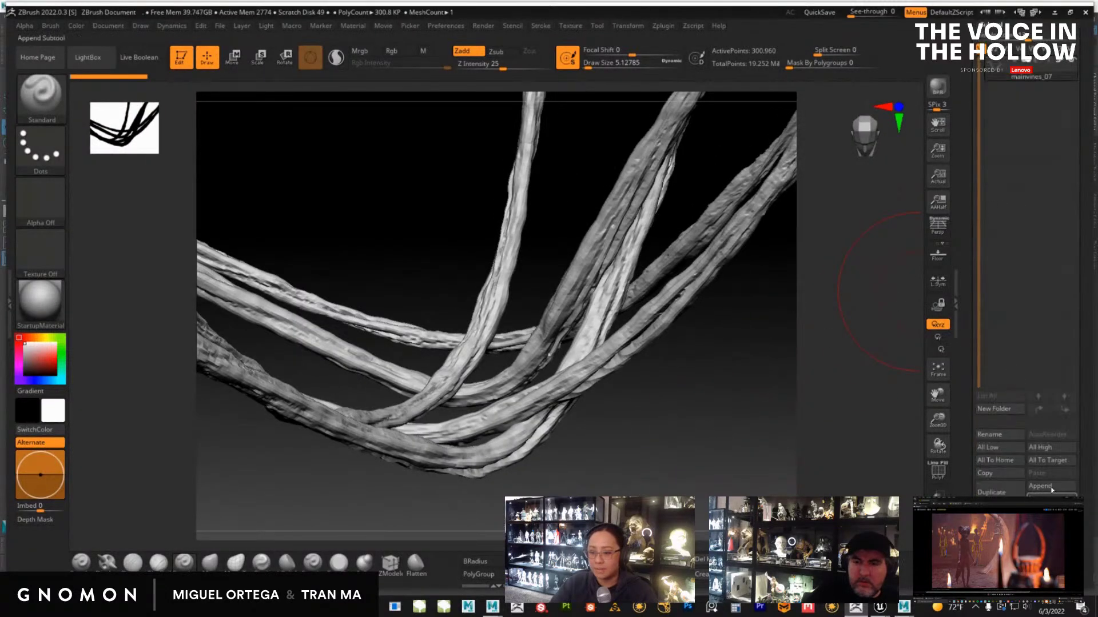
click(1053, 487)
click(835, 386)
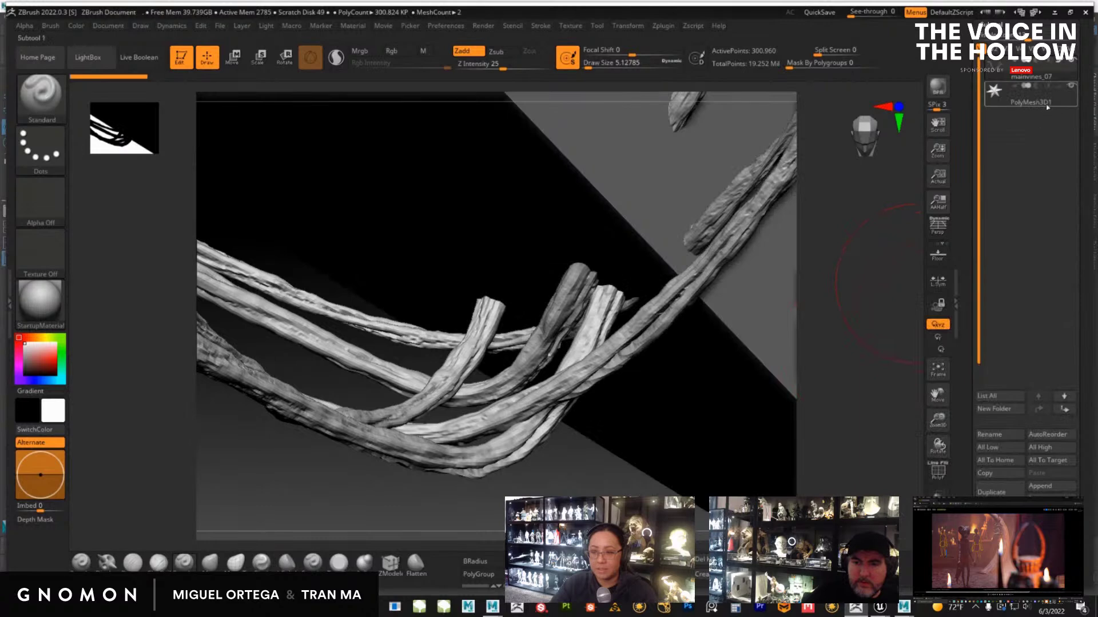
drag(961, 121, 961, 298)
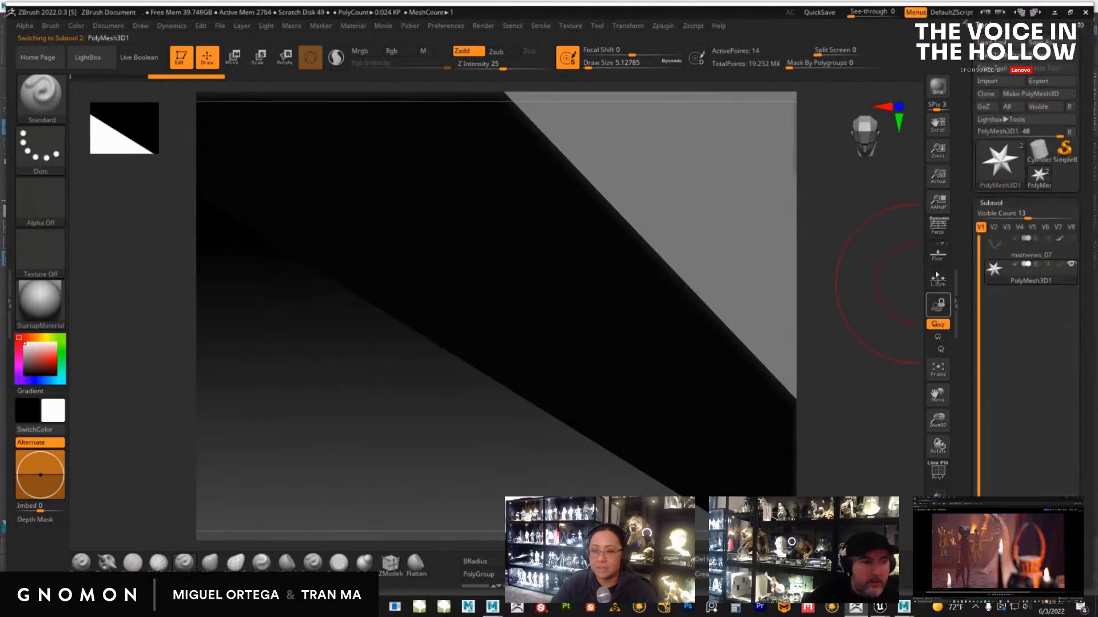
click(987, 80)
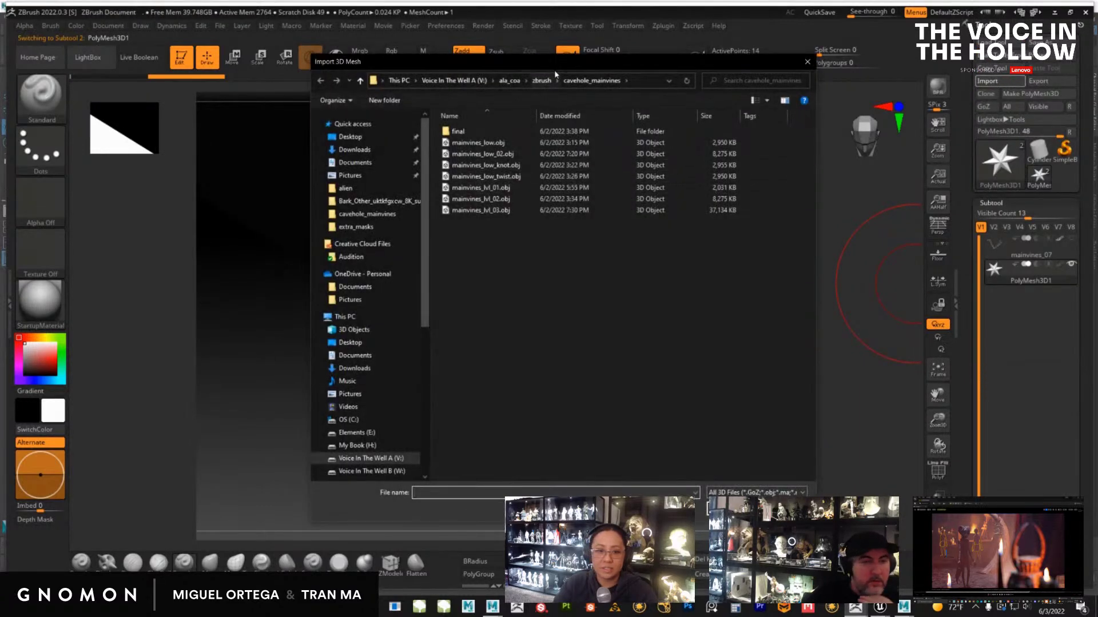
double_click(478, 142)
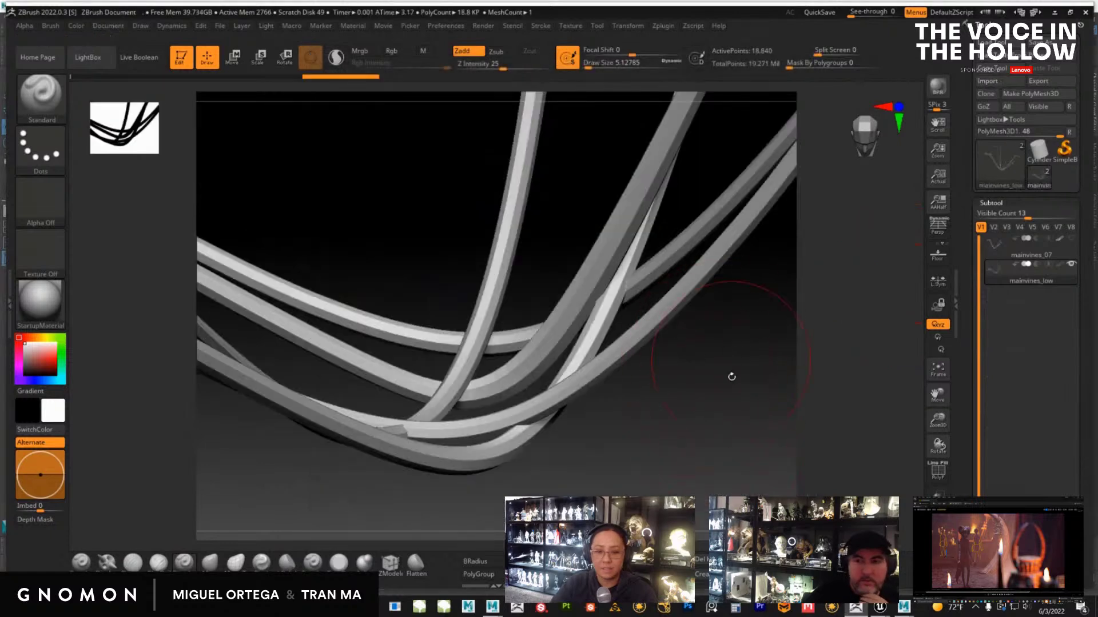
Examine the imported low-poly vines from several angles, checking their edge flow with the polyframe display
mouse_move(731, 377)
mouse_down()
mouse_move(710, 422)
mouse_move(694, 410)
mouse_move(613, 415)
mouse_move(724, 436)
mouse_move(723, 417)
mouse_move(713, 415)
mouse_move(745, 426)
mouse_move(725, 431)
mouse_move(747, 448)
mouse_move(657, 405)
mouse_move(581, 324)
mouse_up()
click(938, 473)
alt+drag(681, 430, 572, 266)
click(937, 472)
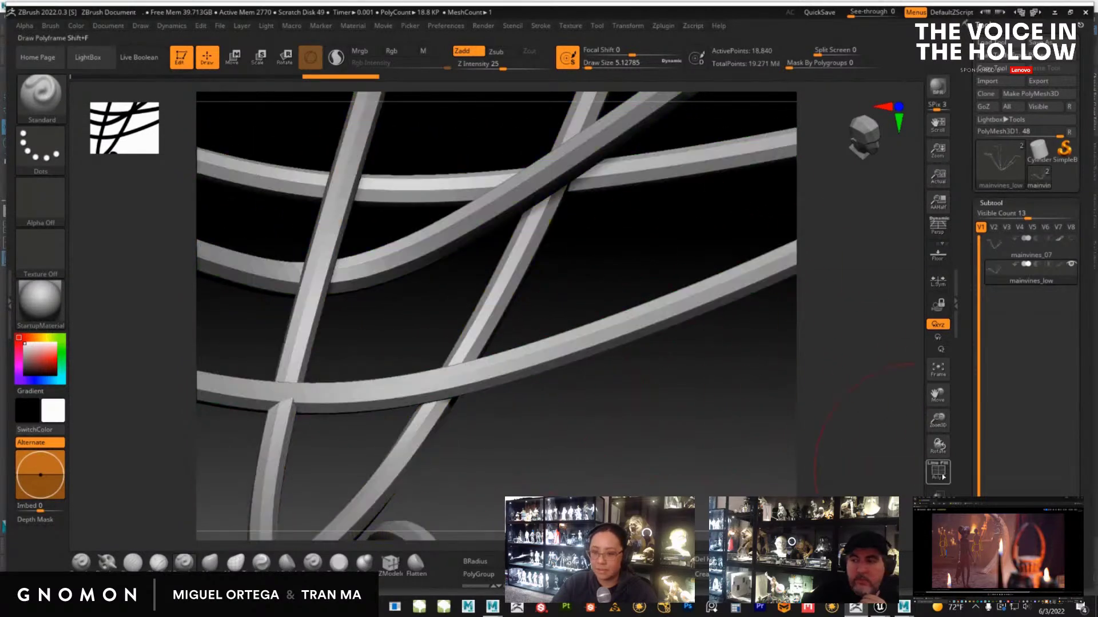
drag(671, 436, 755, 452)
Subdivide the low-poly vine mesh twice with smoothing to reach subdivision level 3
click(989, 202)
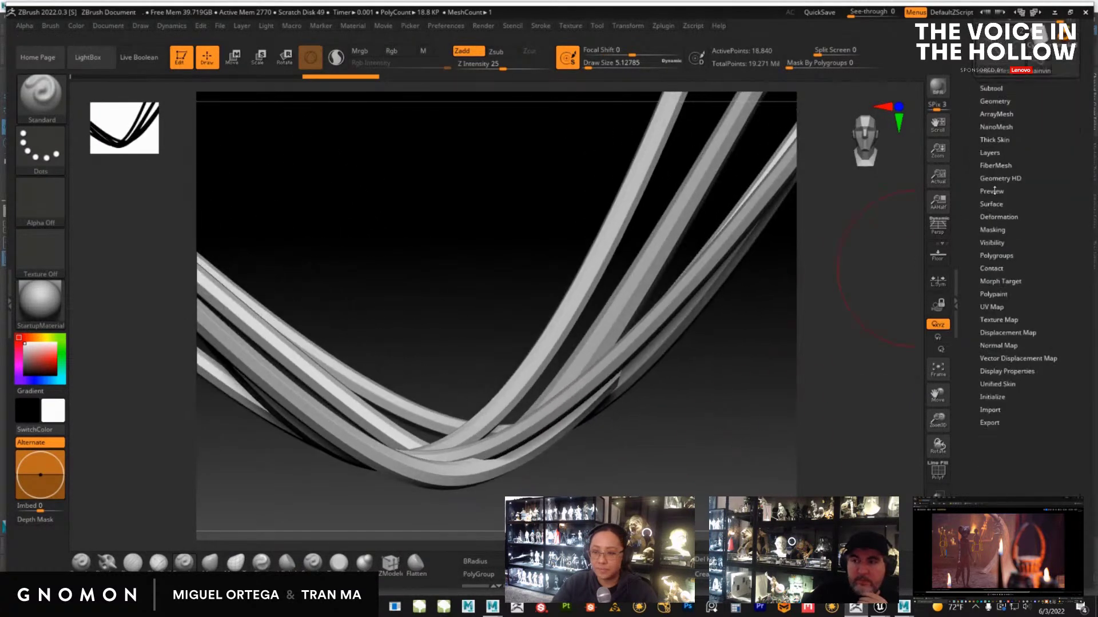
click(996, 101)
click(1000, 198)
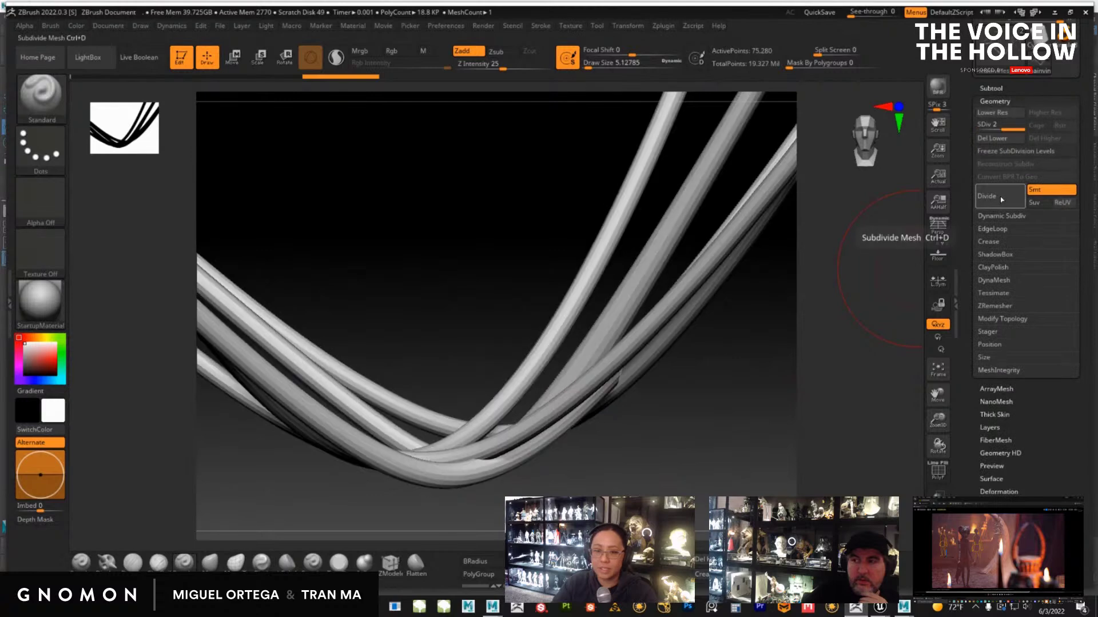
click(995, 209)
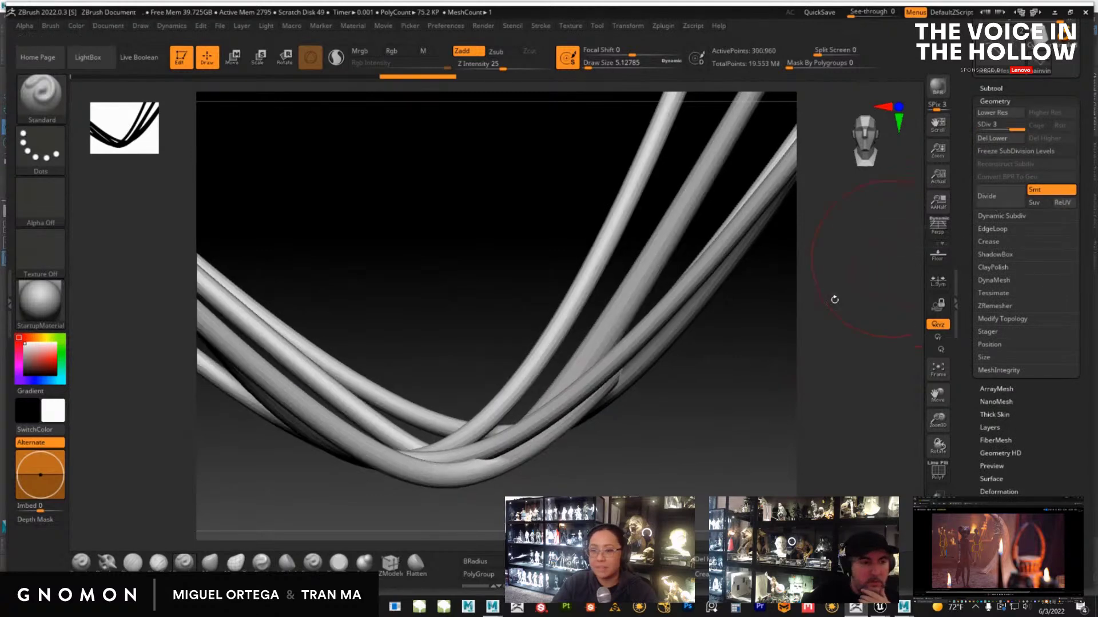
drag(710, 419, 808, 337)
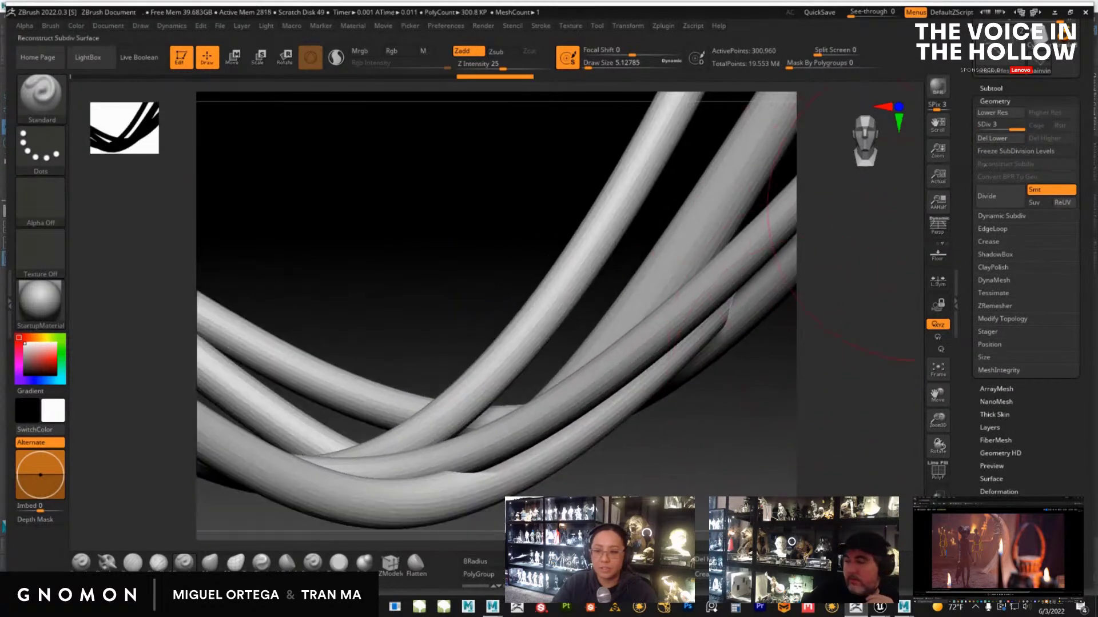
Open NoiseMaker for the subdivided vines and frame its preview closely on a single vine
click(995, 102)
click(988, 207)
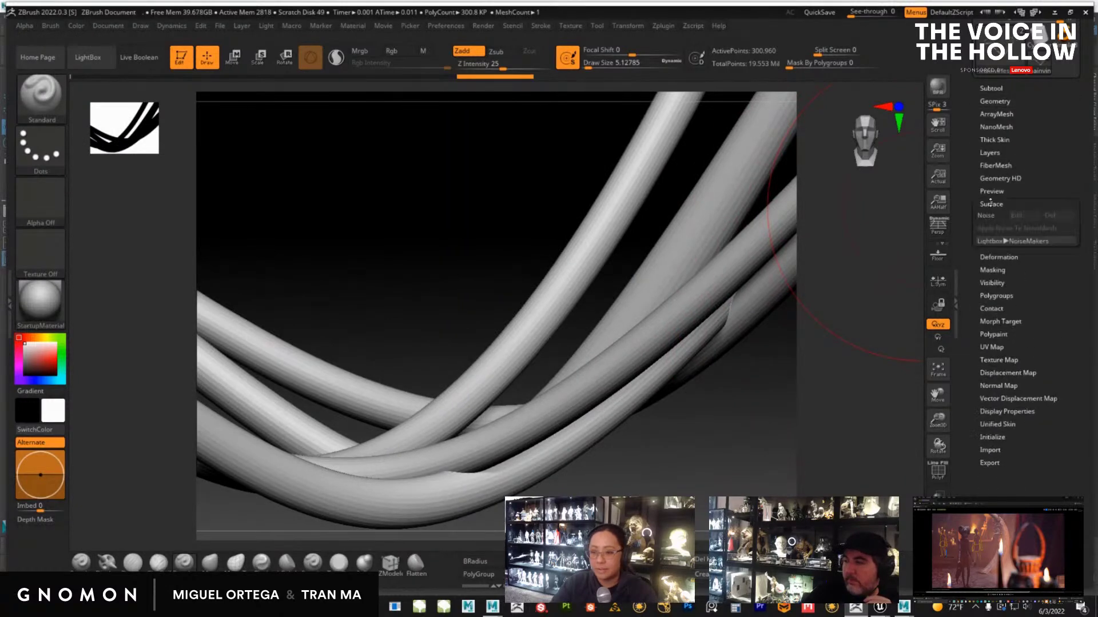
click(990, 218)
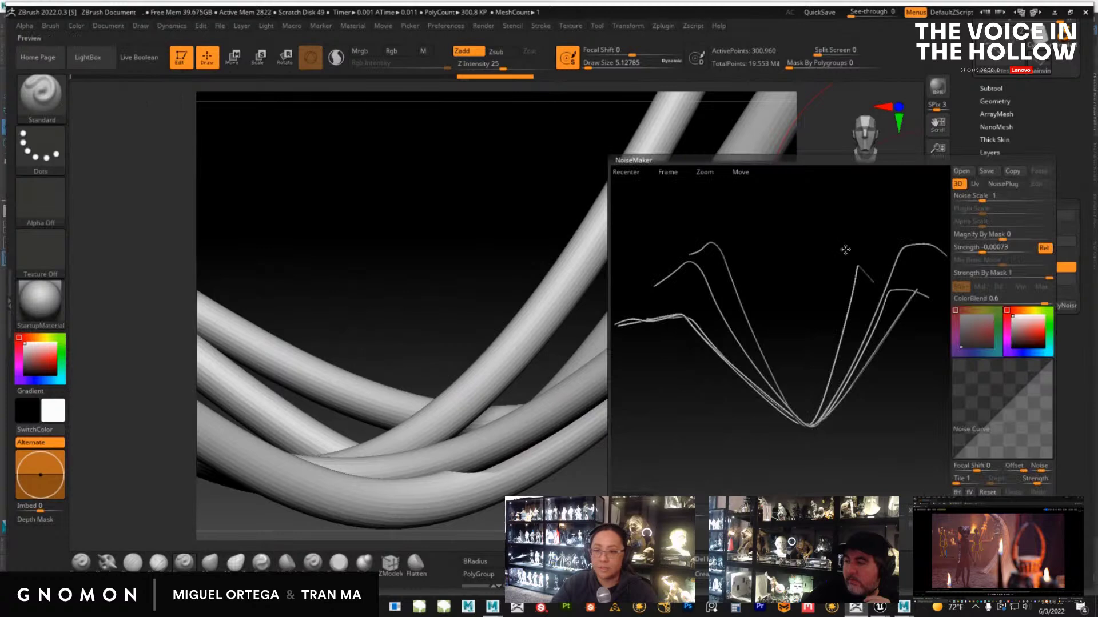
click(1023, 529)
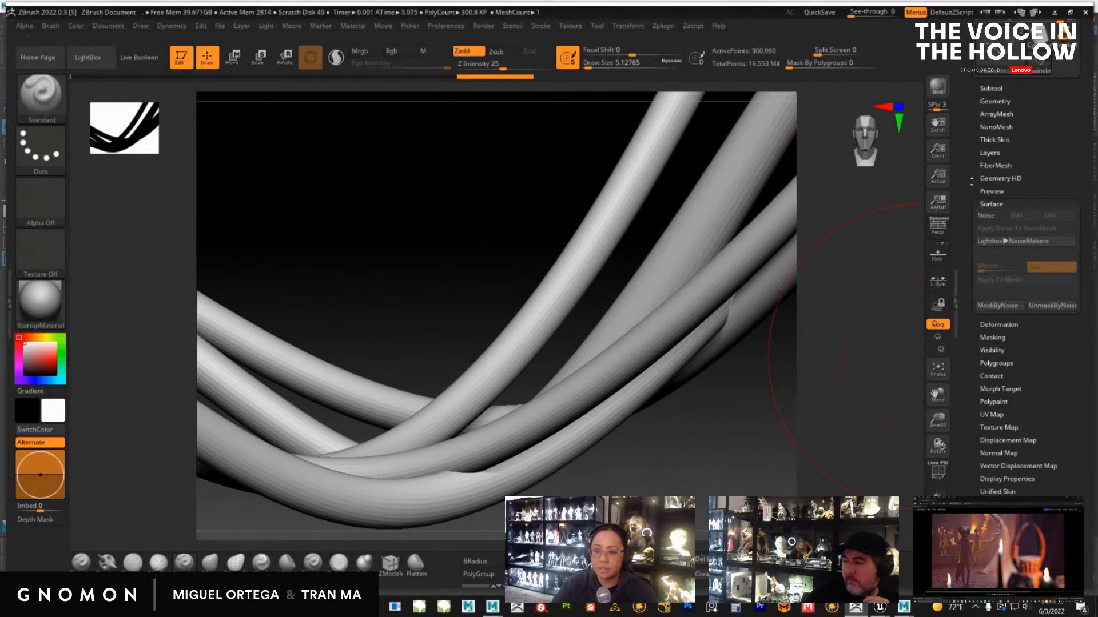
drag(971, 181, 980, 263)
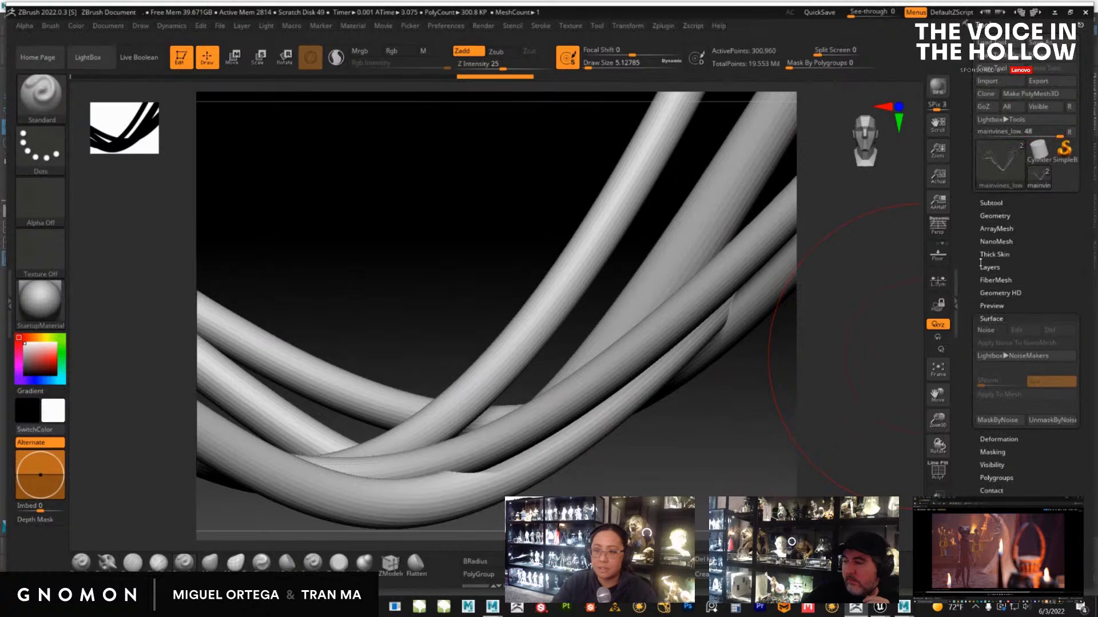
click(988, 330)
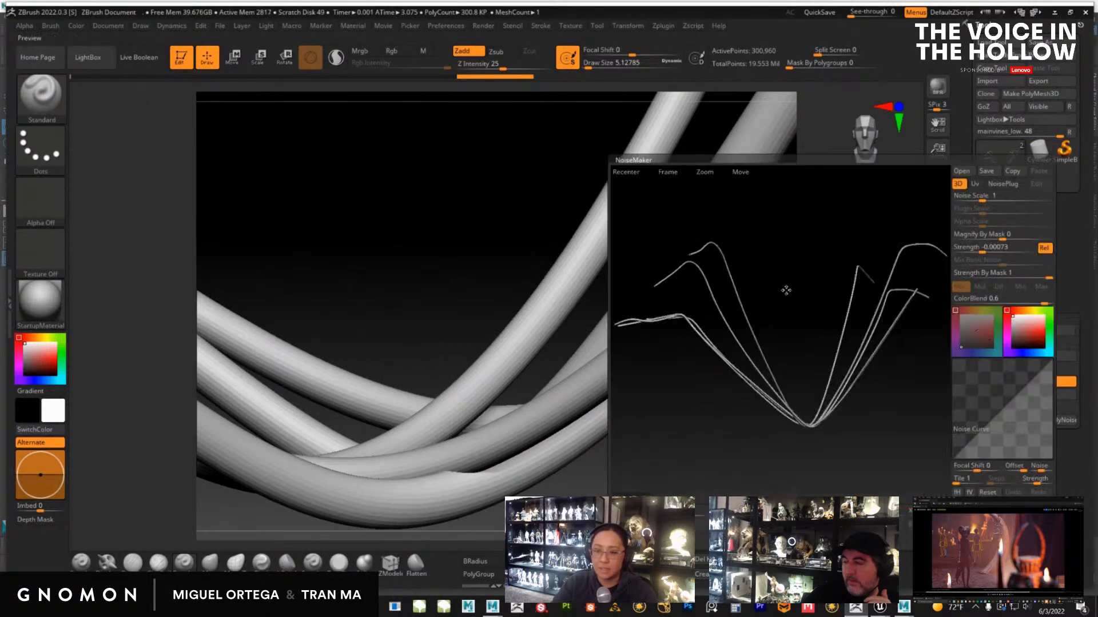
drag(800, 342, 852, 303)
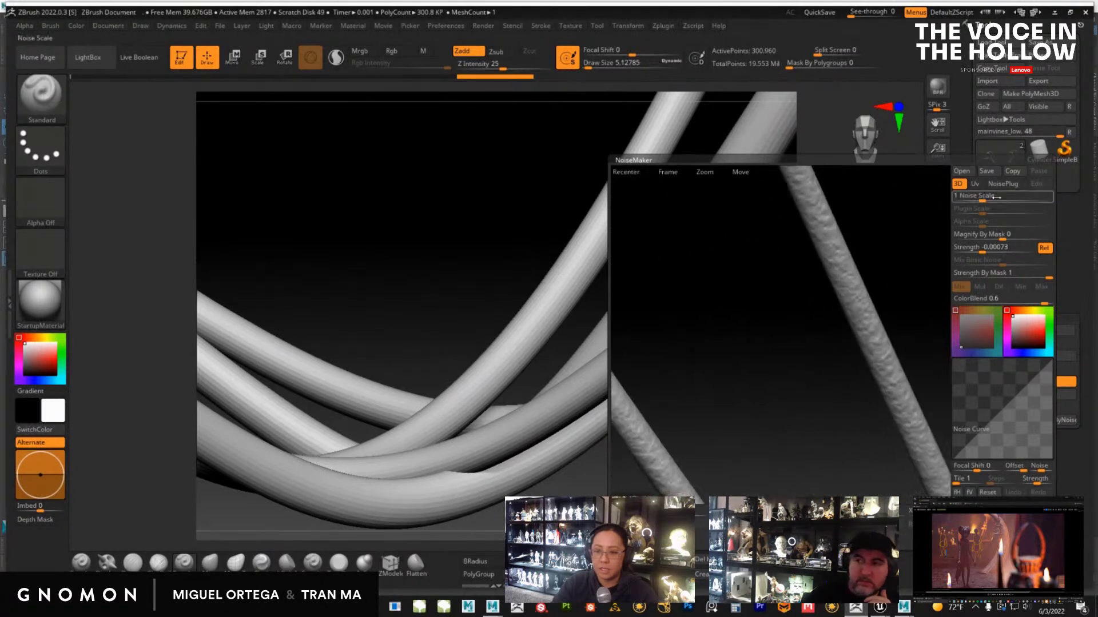
Set the surface noise scale to 54.0927 and its strength to 0.00006, and accept the noise settings
drag(983, 199, 1016, 197)
mouse_move(894, 264)
mouse_down()
mouse_move(869, 263)
mouse_move(903, 268)
mouse_up()
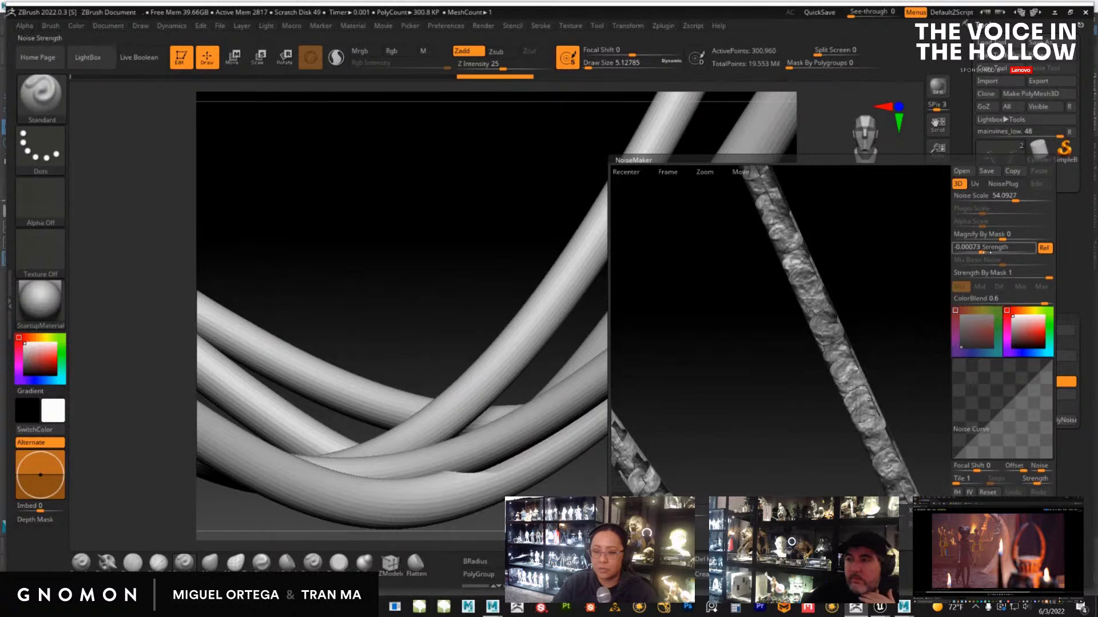
drag(983, 251, 990, 251)
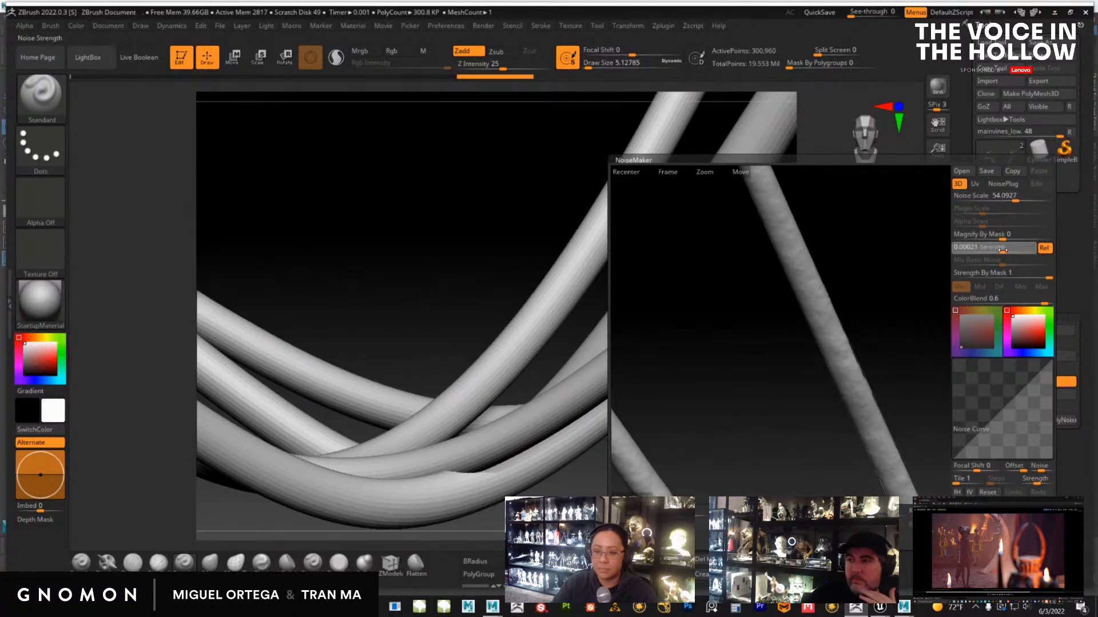
drag(1001, 251, 963, 267)
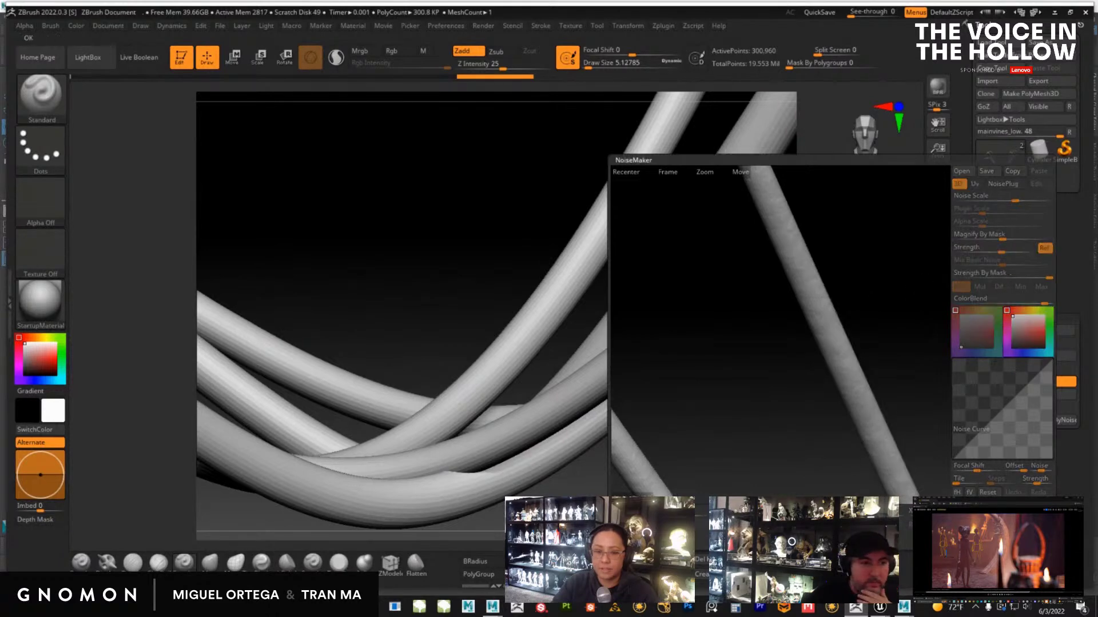
click(1029, 506)
Try applying the faint surface noise to the vine mesh and undo the application
drag(729, 417, 770, 451)
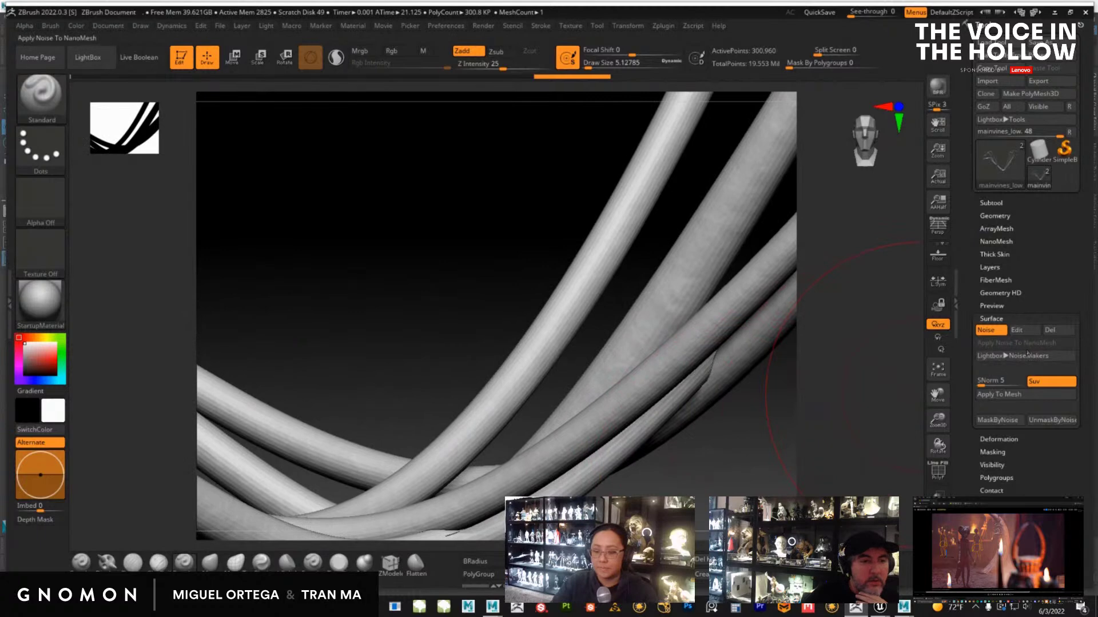
drag(764, 459, 842, 426)
click(988, 332)
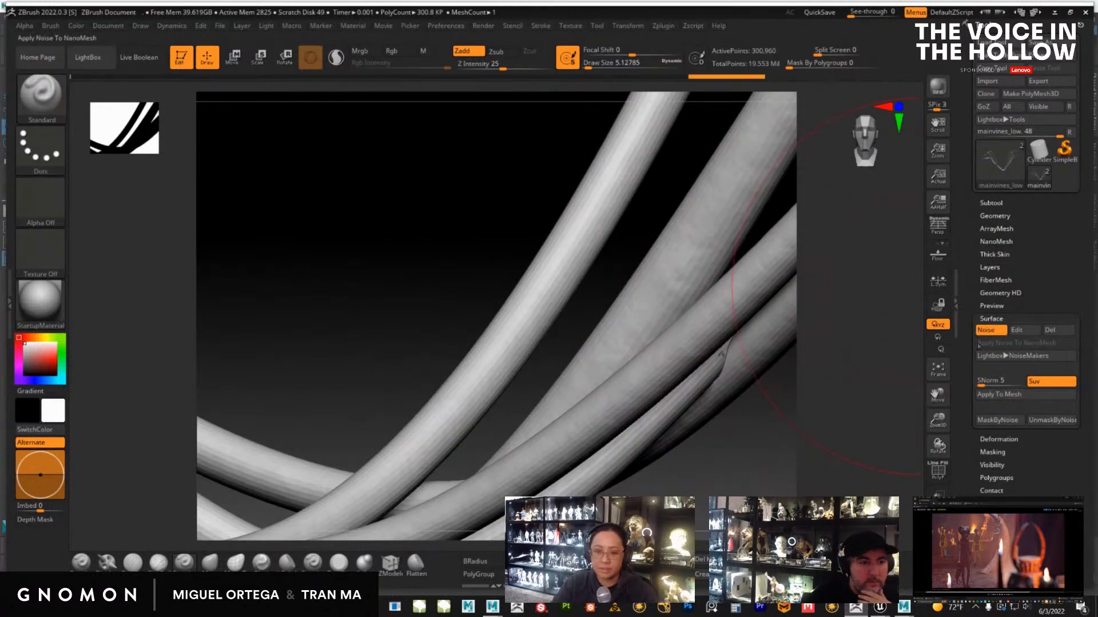
click(1000, 395)
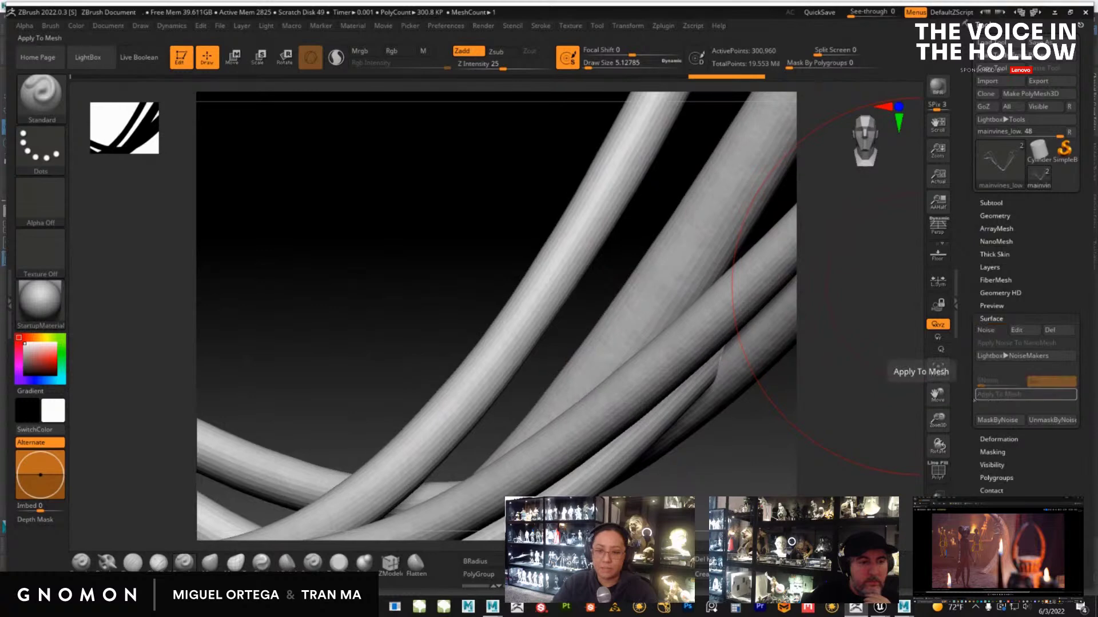
drag(874, 425, 763, 429)
key(ctrl+z)
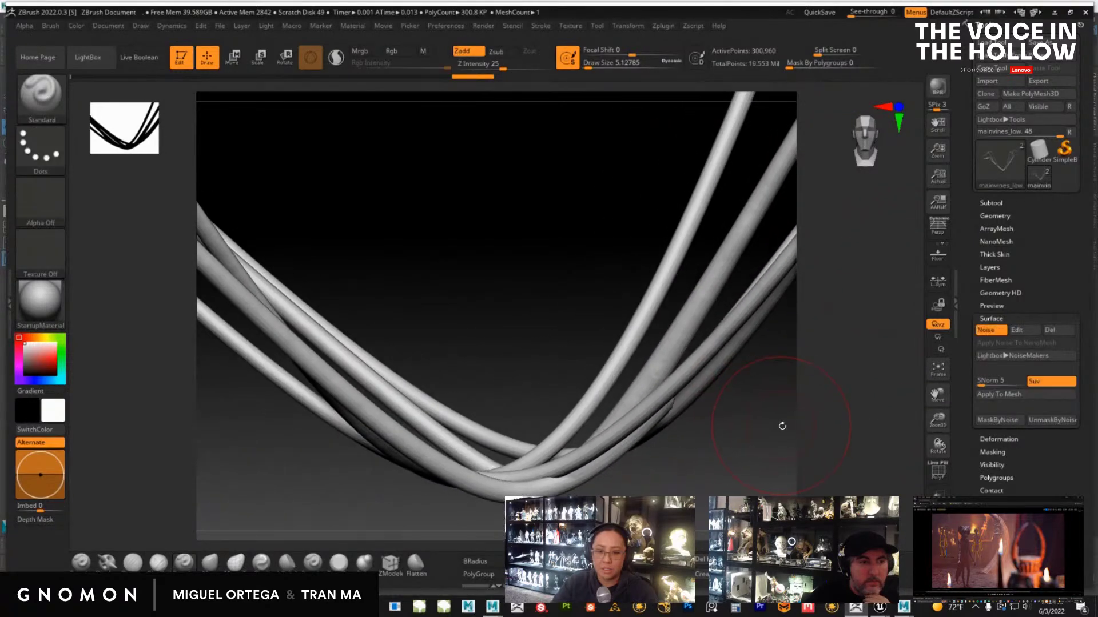
Raise the surface noise strength to 0.0004, apply the noise to the vine mesh and inspect it
click(1021, 331)
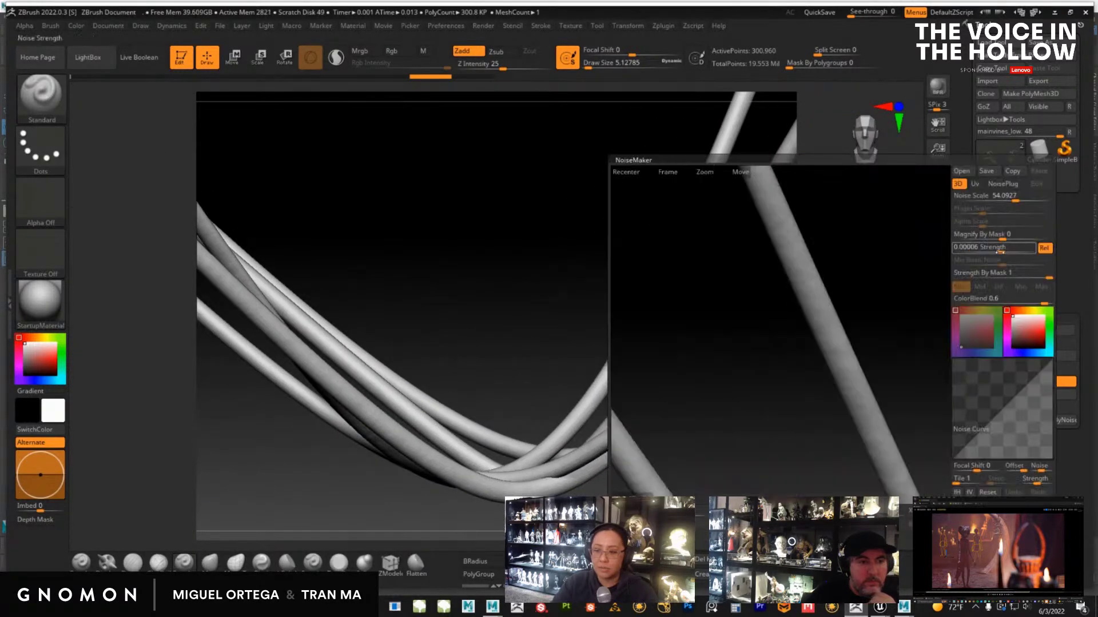
drag(1004, 251, 1006, 252)
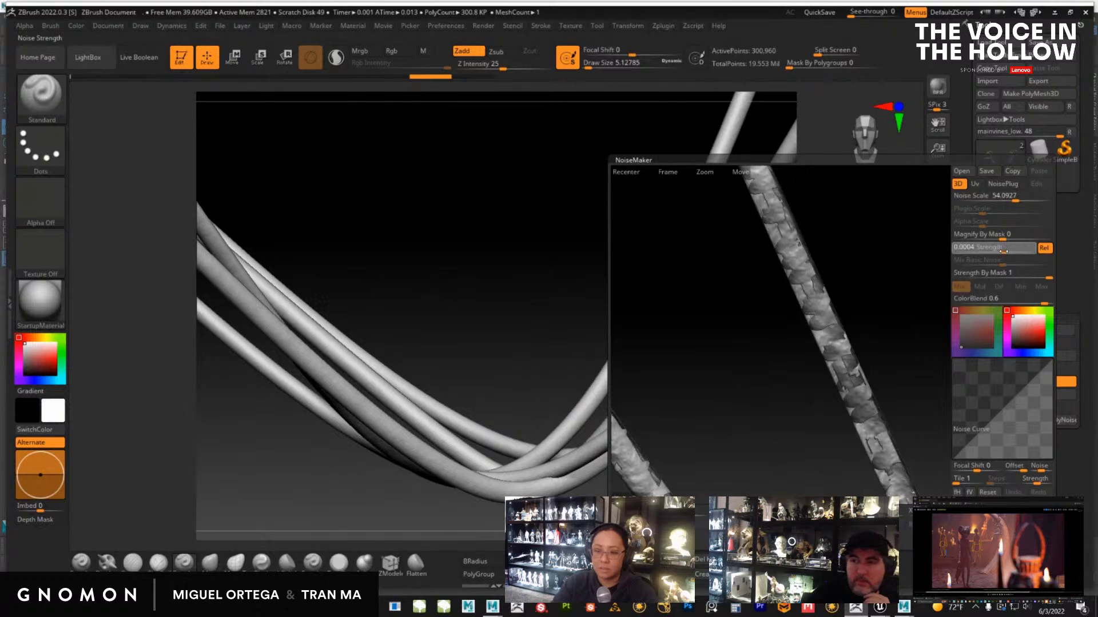
click(794, 527)
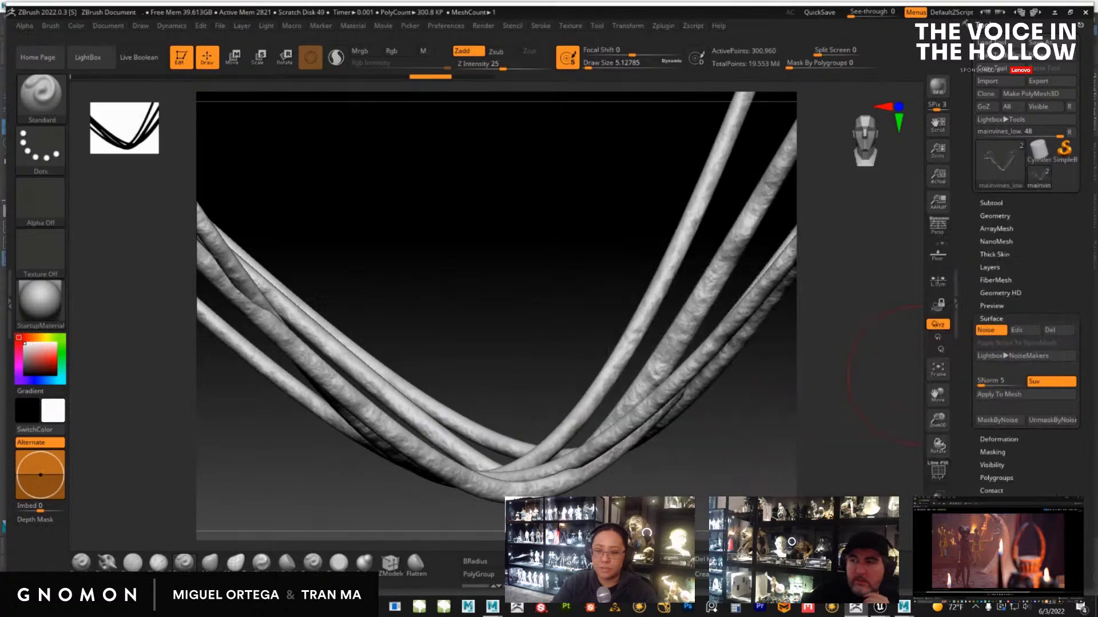
click(996, 395)
drag(760, 412, 902, 377)
drag(800, 394, 596, 359)
Set the surface noise strength to 0.00021, apply the revised noise to the vine mesh and inspect its shape
click(985, 330)
click(1016, 330)
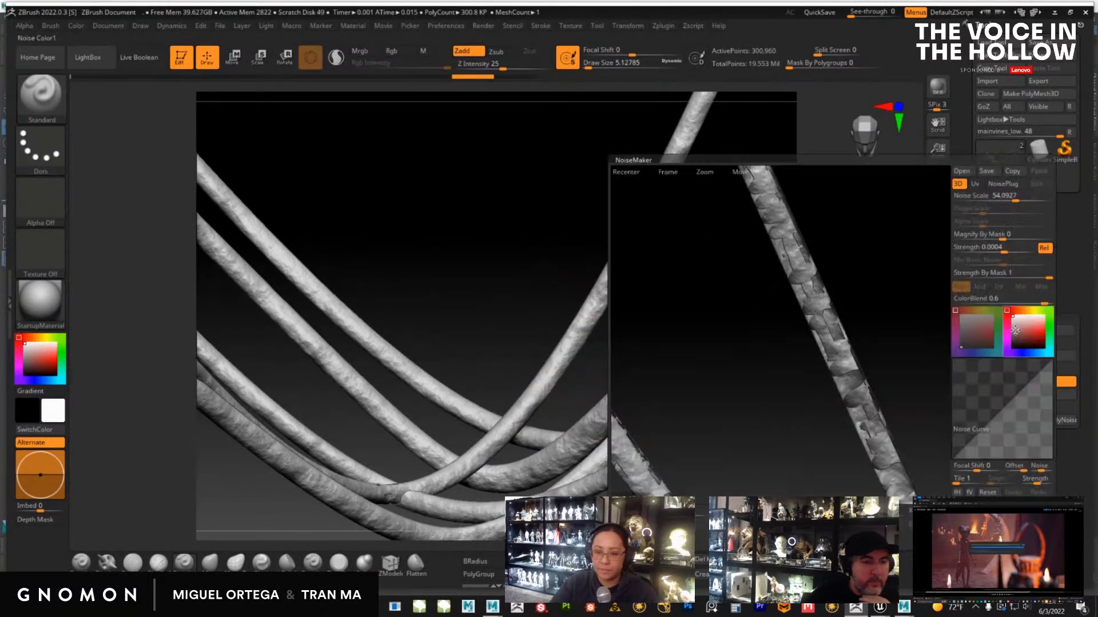
drag(993, 248, 999, 252)
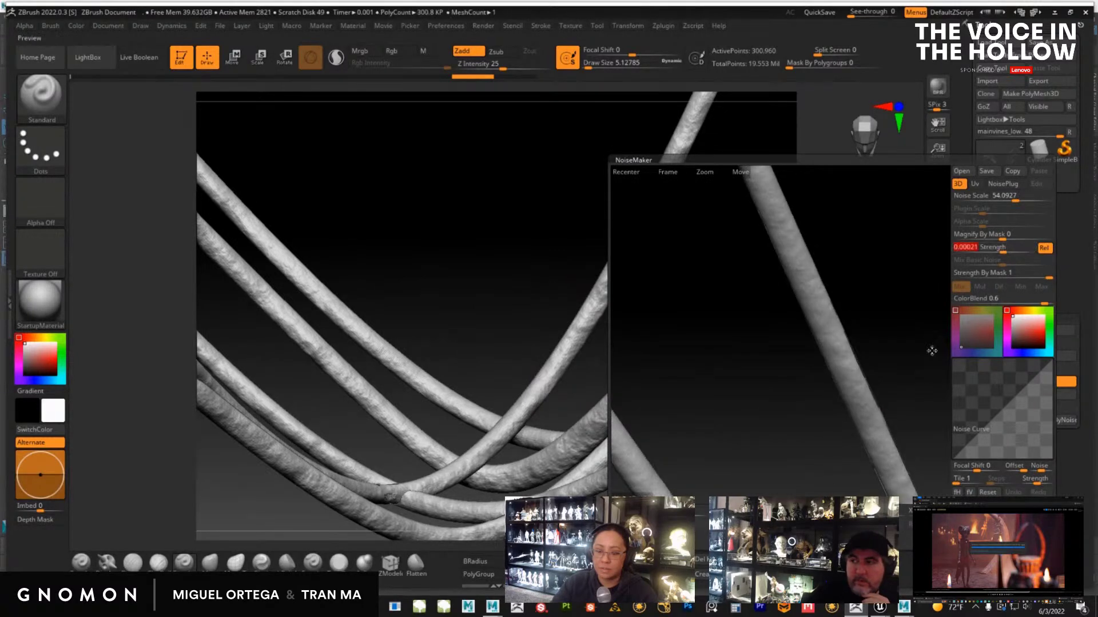
click(1038, 505)
click(997, 395)
drag(772, 453, 722, 382)
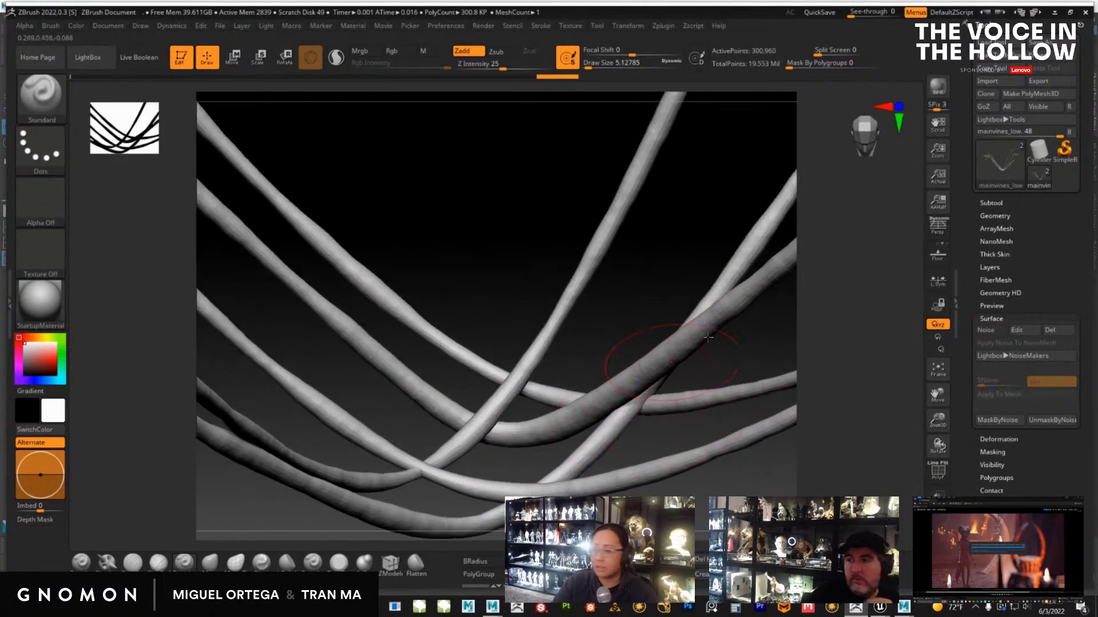
drag(709, 434, 675, 400)
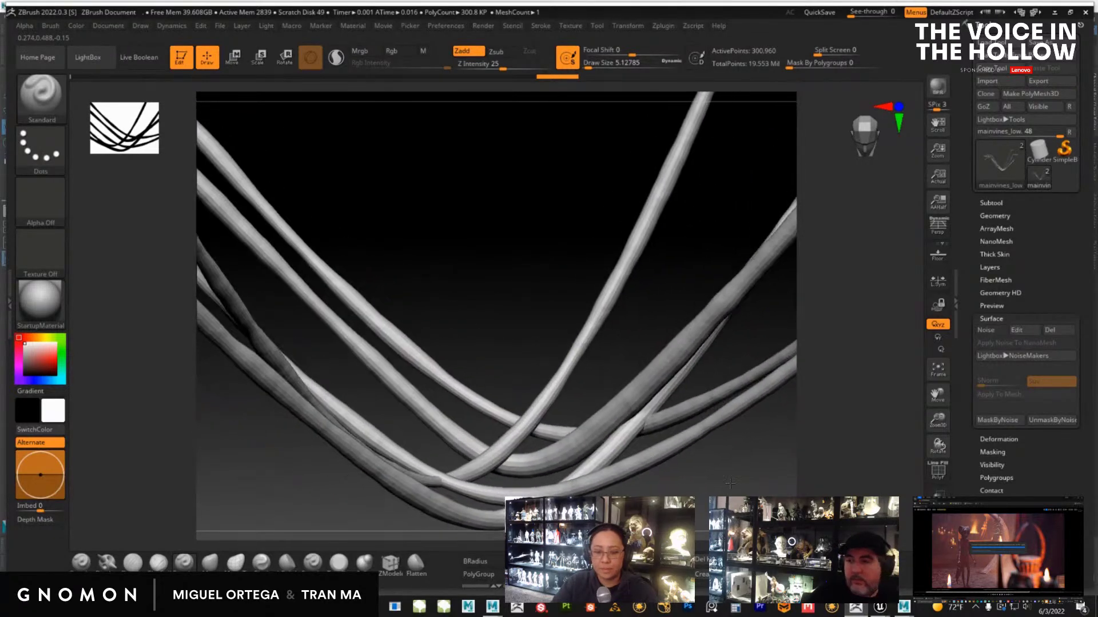
Preview the vines' flattened UV layout with Morph UV to check the shell arrangement, and restore the 3D form
click(1002, 330)
click(994, 318)
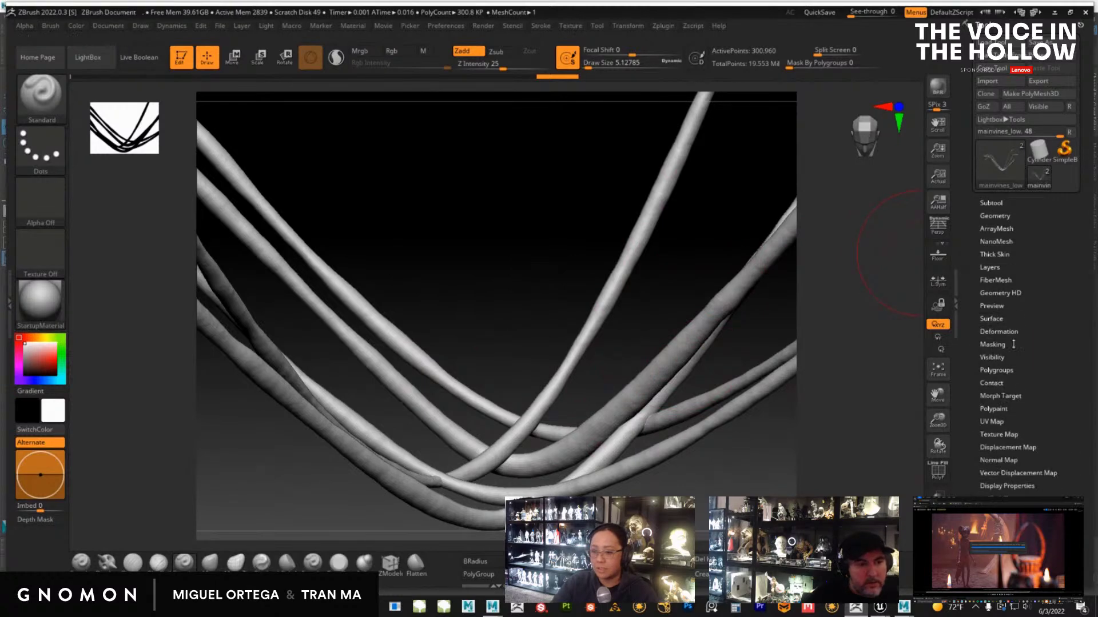
click(993, 422)
click(992, 433)
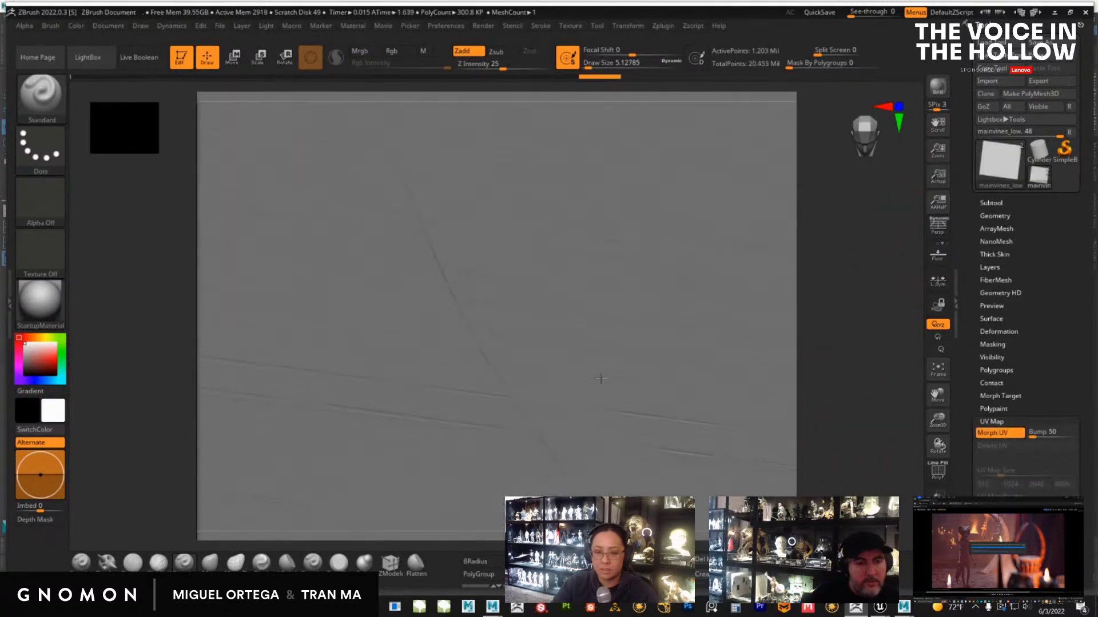
drag(829, 391, 840, 398)
key(shift+f)
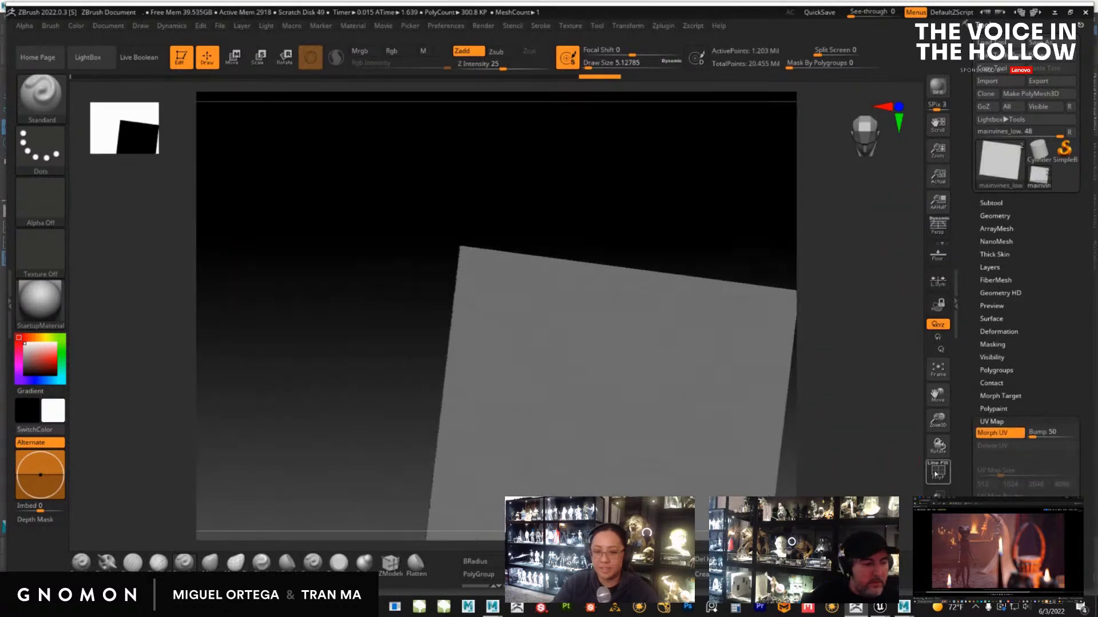
key(shift+f)
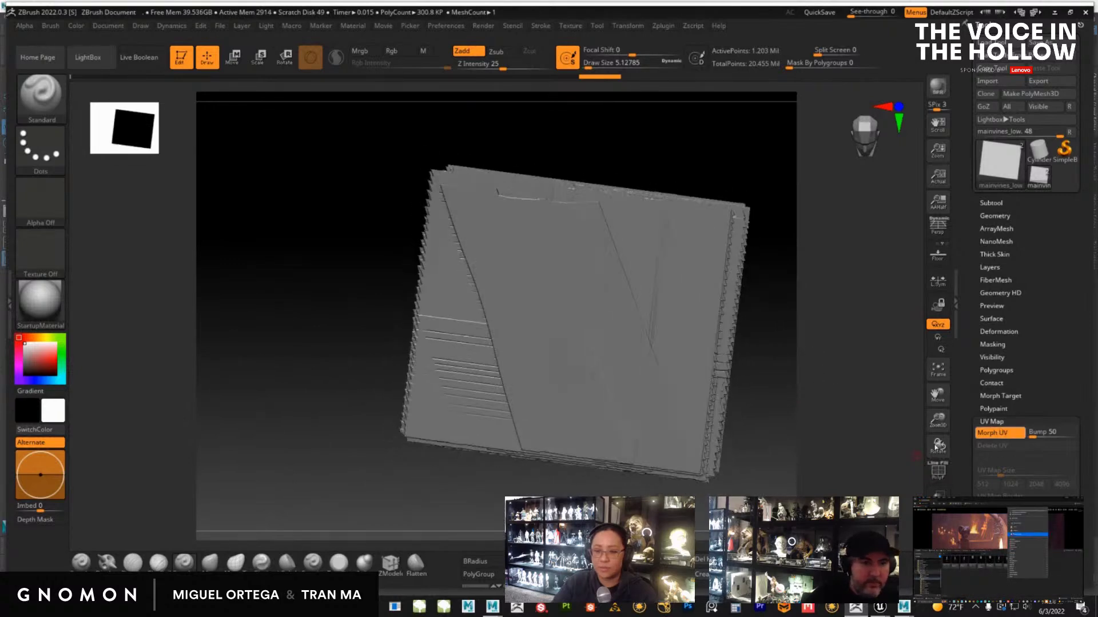
key(f)
scroll(497, 308, up, 5)
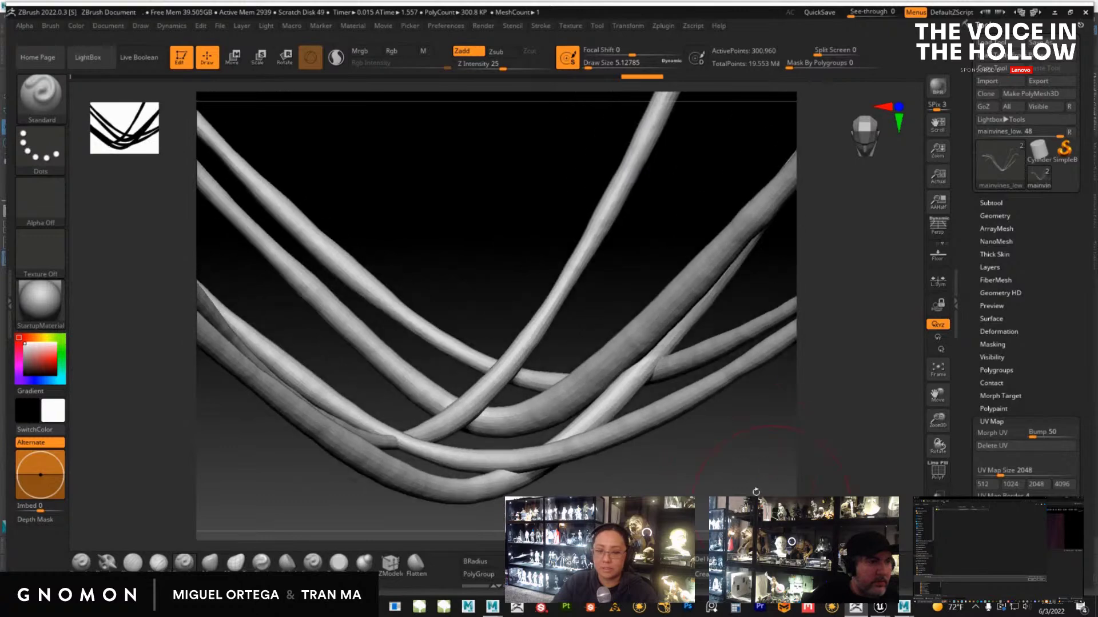
Import uktkebycw_8K_Displacement.jpg from the cavehole_mainvines folder as a texture and check its preview
click(540, 26)
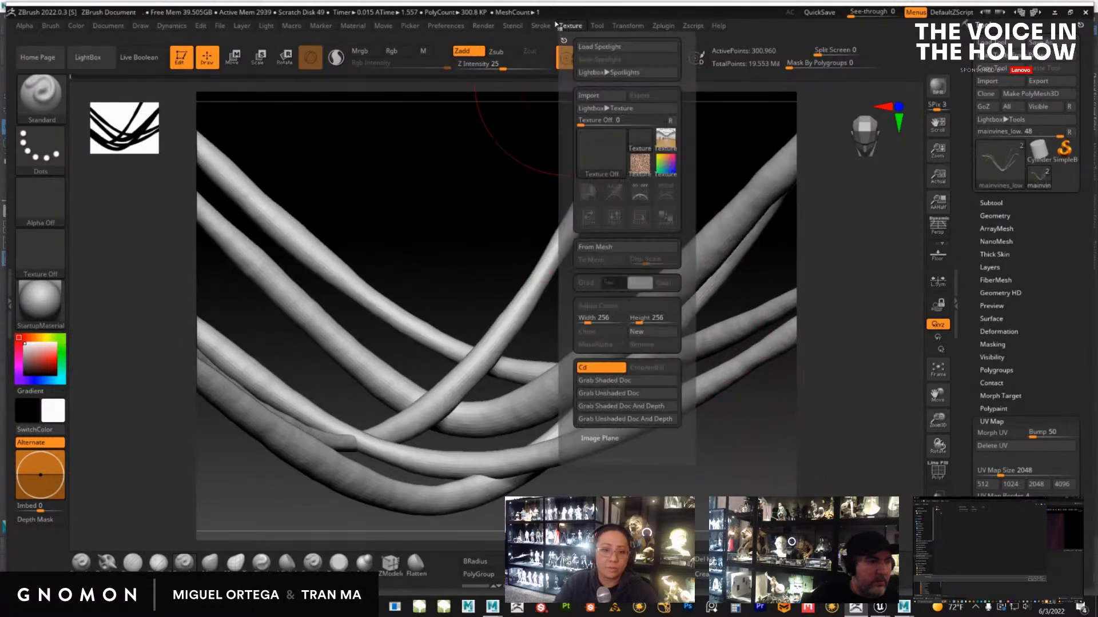
click(570, 26)
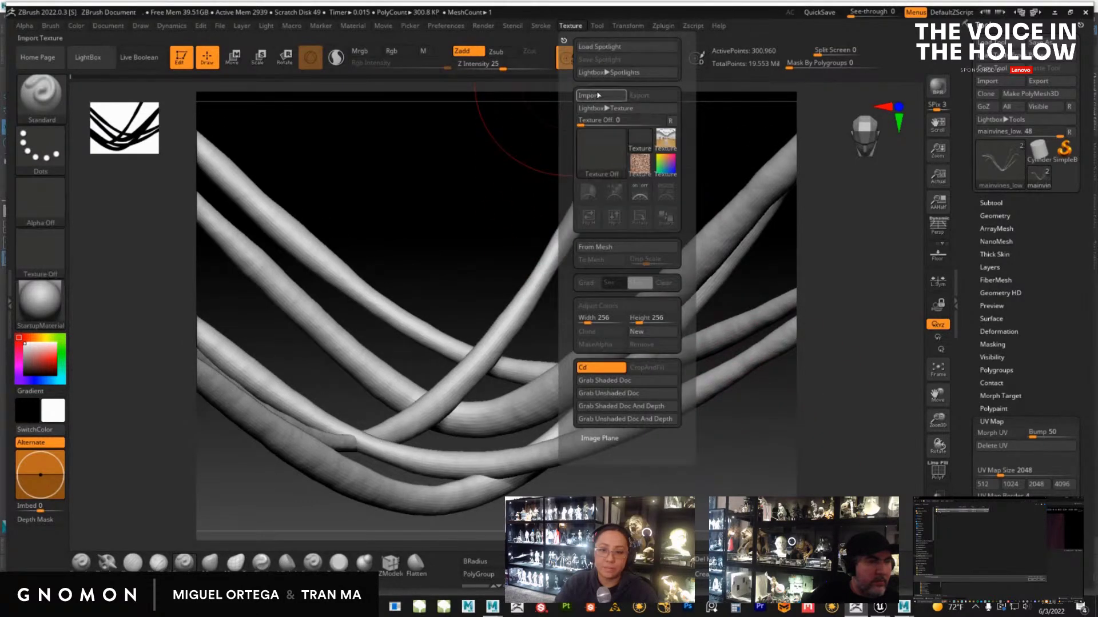
click(598, 97)
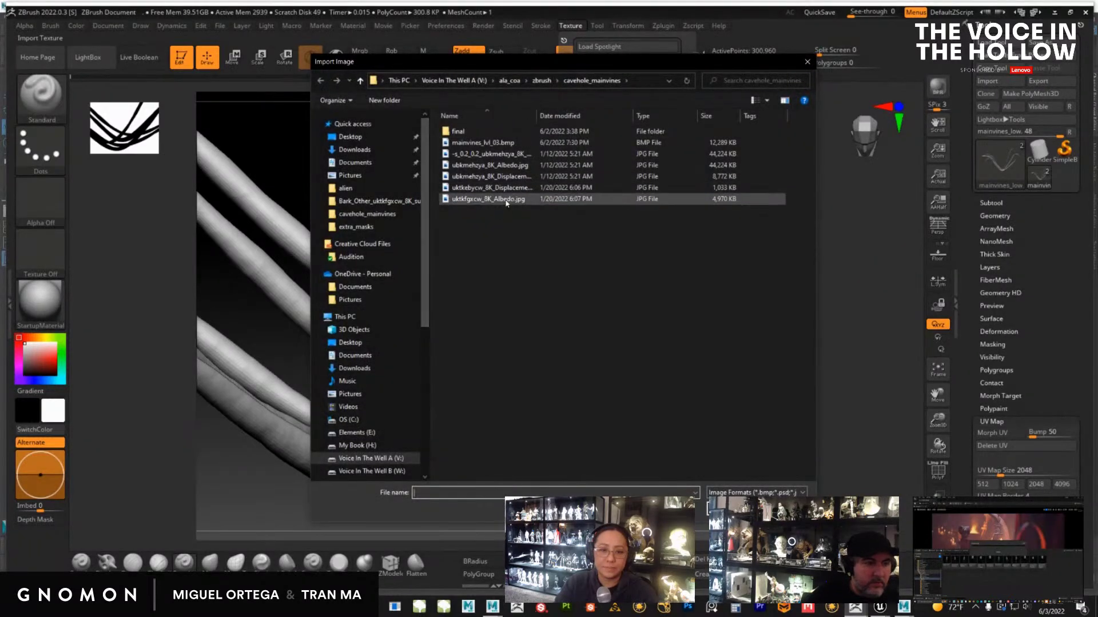
click(513, 187)
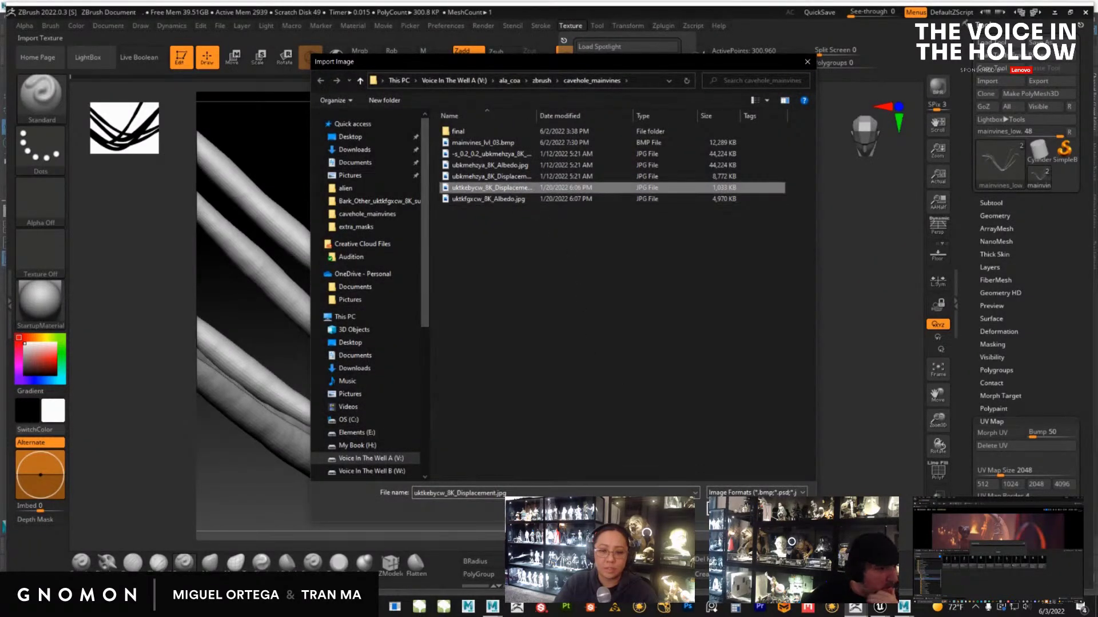
double_click(514, 188)
click(570, 26)
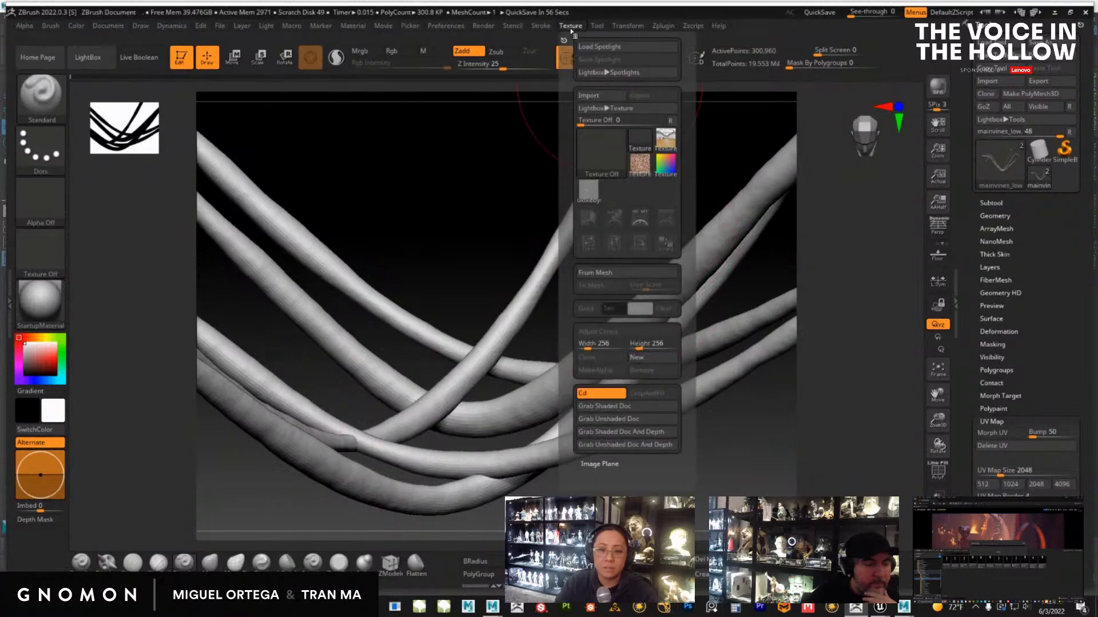
mouse_move(591, 202)
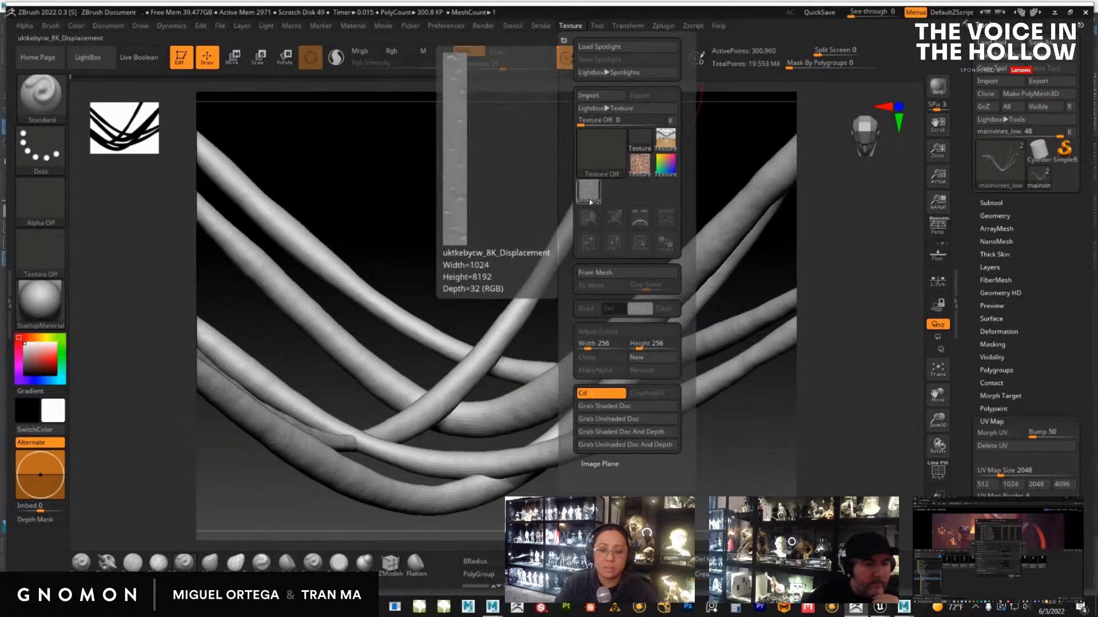
Import the ubkmehzya 8K displacement image as another texture
click(589, 96)
click(543, 82)
drag(547, 63, 1097, 92)
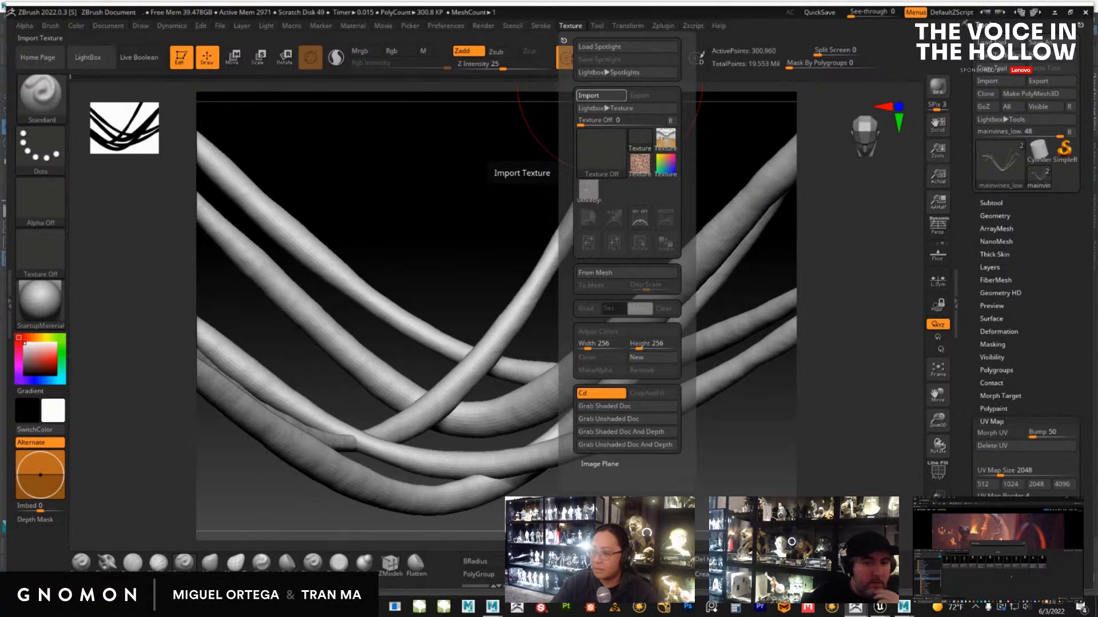
drag(1097, 157, 524, 100)
click(627, 548)
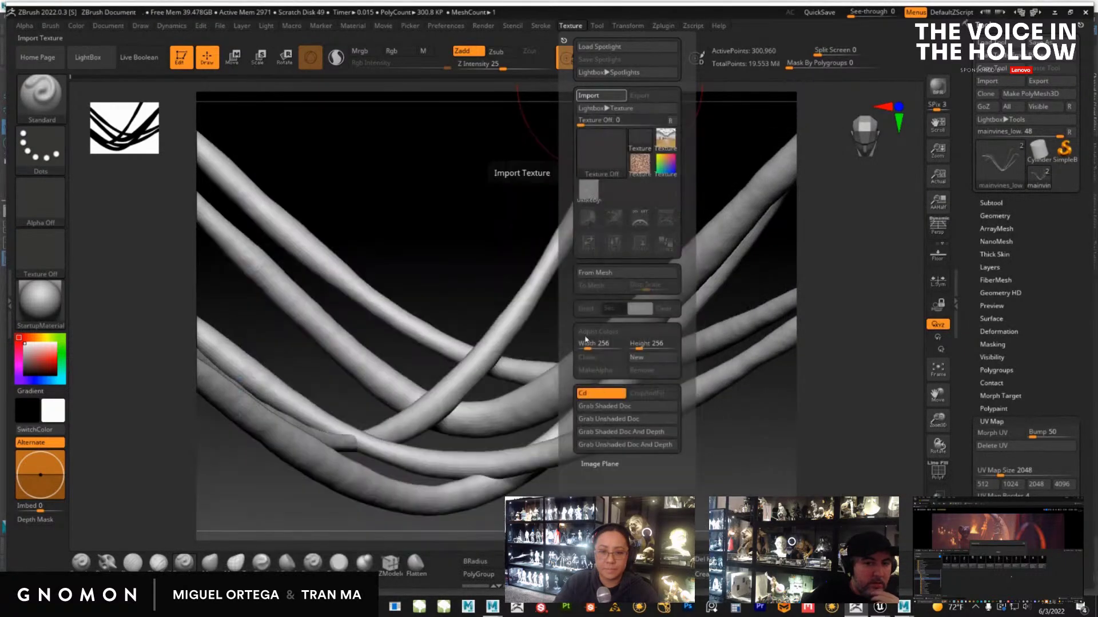
mouse_move(569, 29)
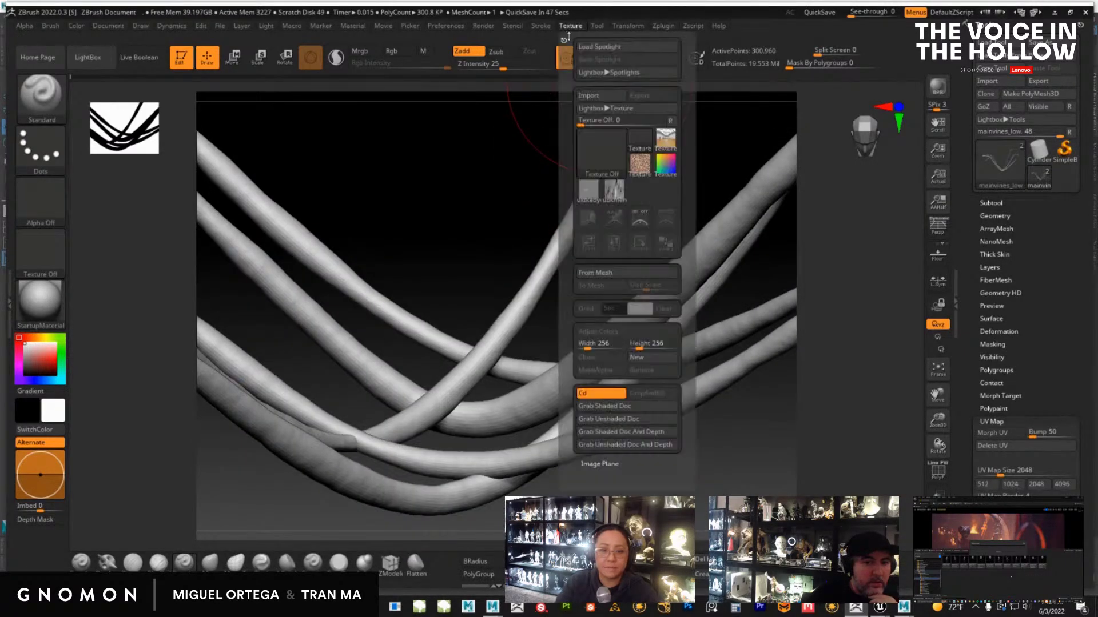
Flip the ubkmehzya displacement texture vertically and make an alpha from it
click(612, 190)
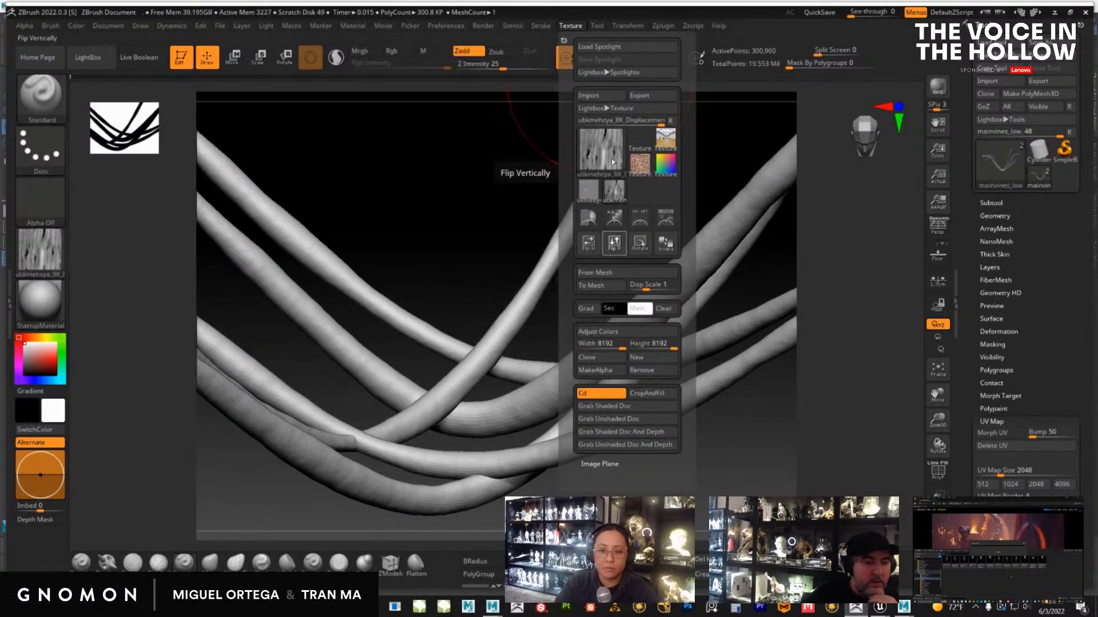
click(614, 243)
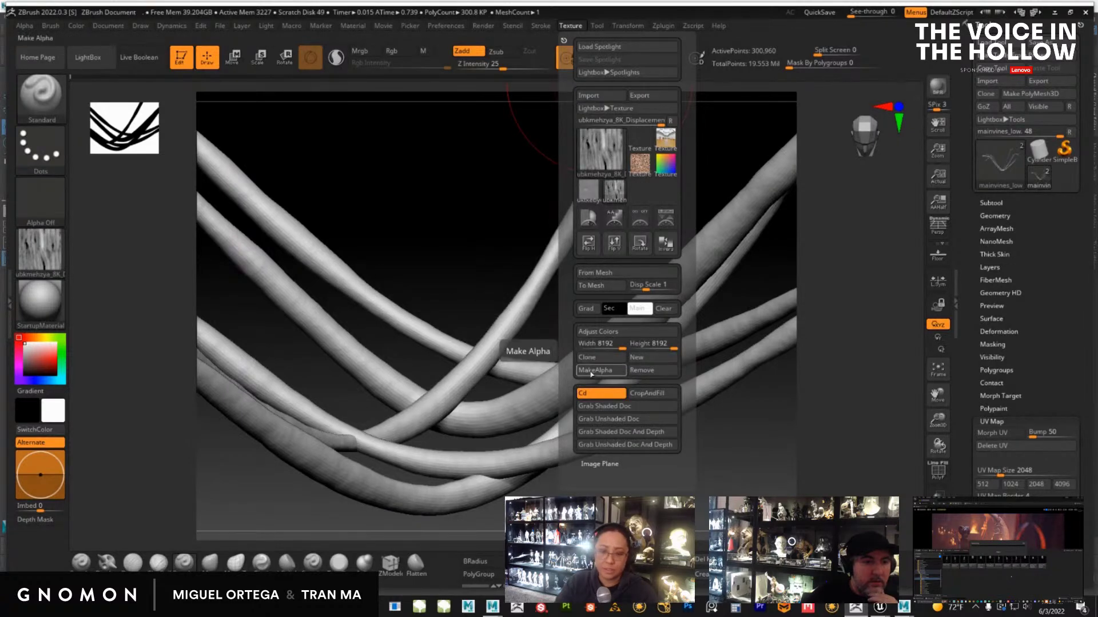
click(594, 370)
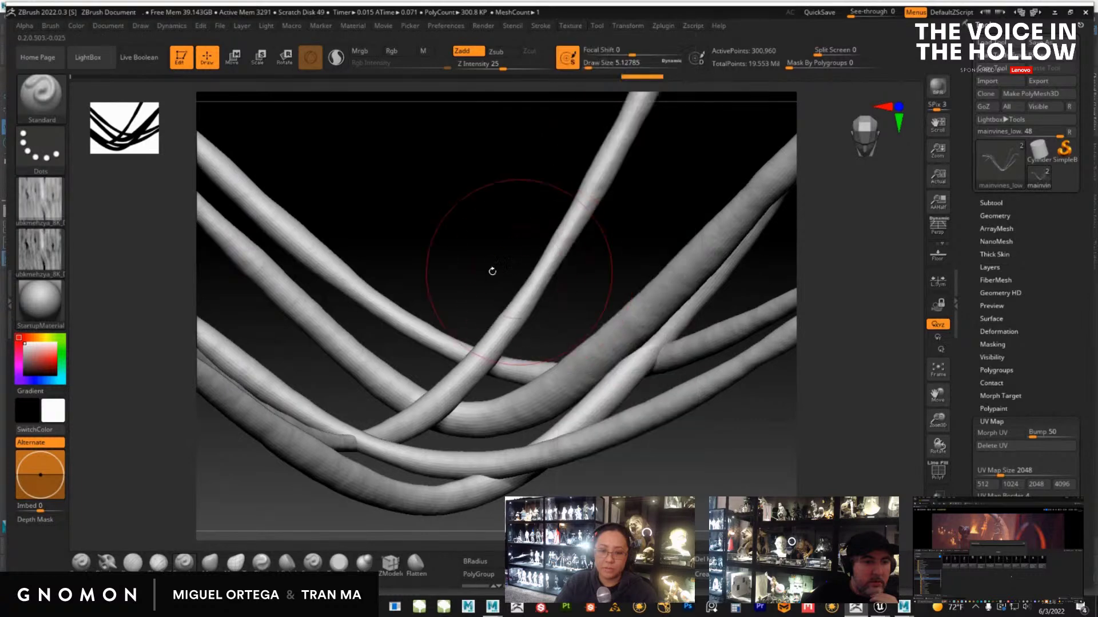
Assign the flipped ubkmehzya bark alpha as the displacement map of mainvines_low
click(994, 421)
click(996, 434)
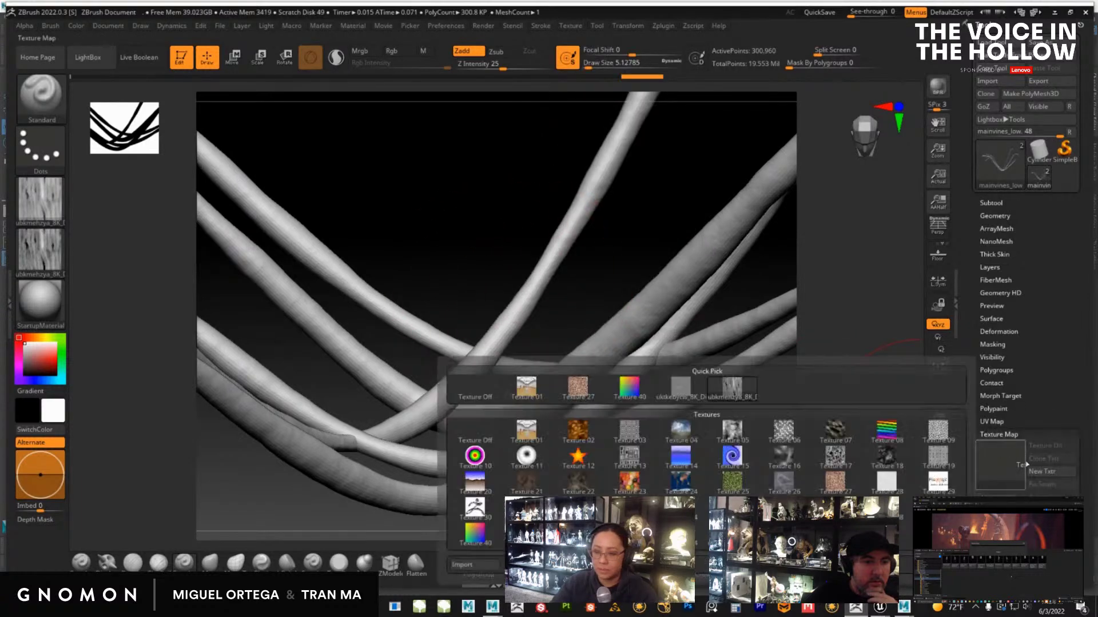
click(1044, 475)
click(999, 435)
click(1007, 447)
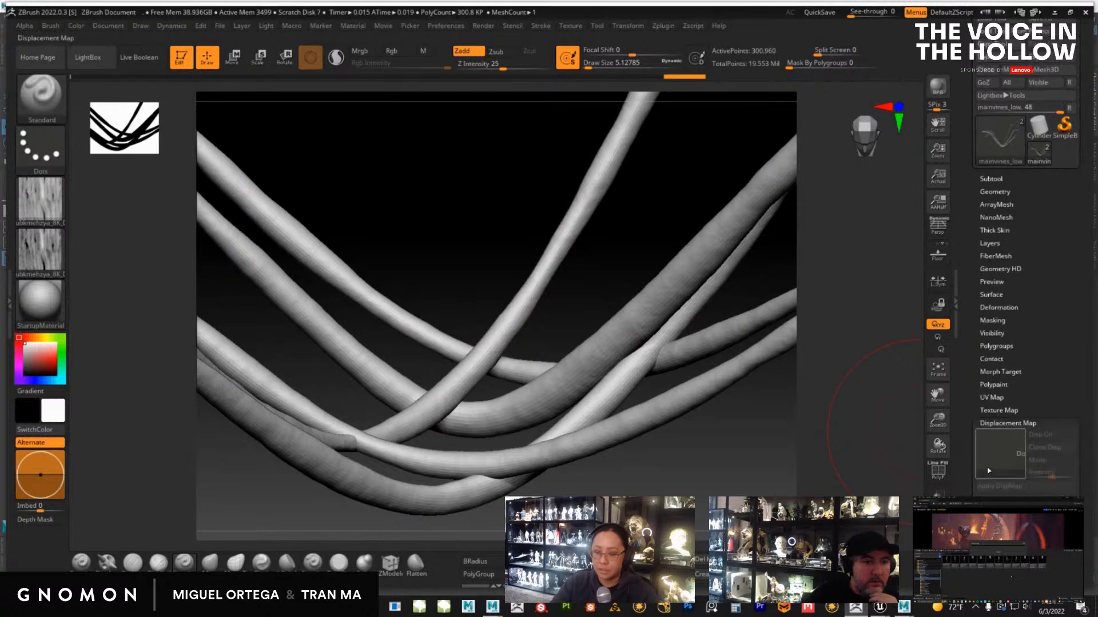
click(994, 464)
click(577, 361)
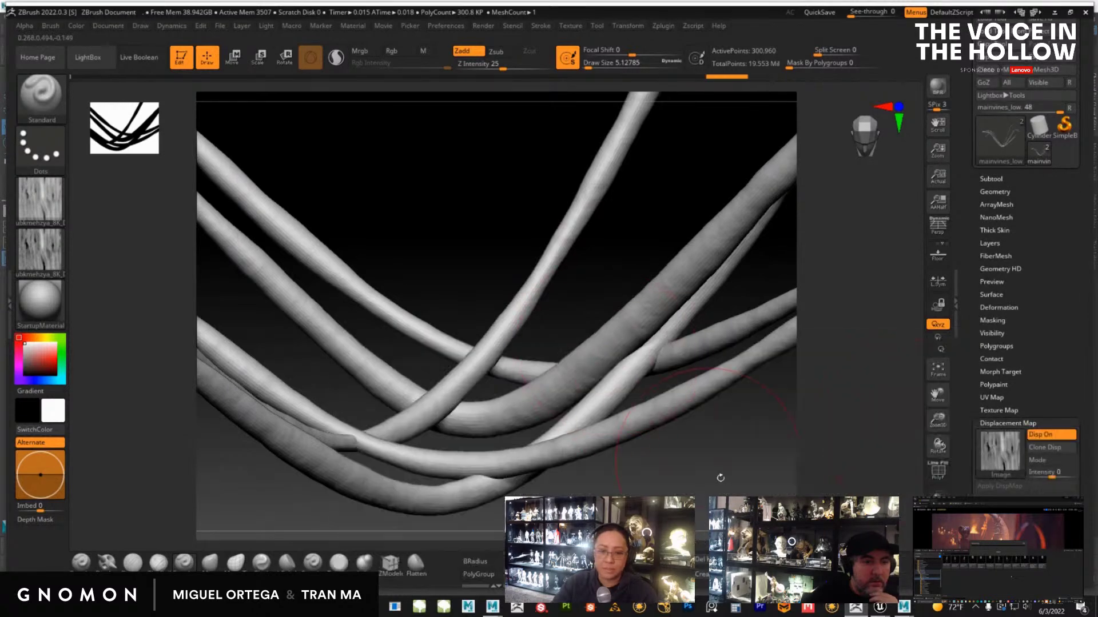
Set the displacement intensity to 0.0041 and preview the bark relief on the vines with displacement Mode
drag(536, 475, 884, 476)
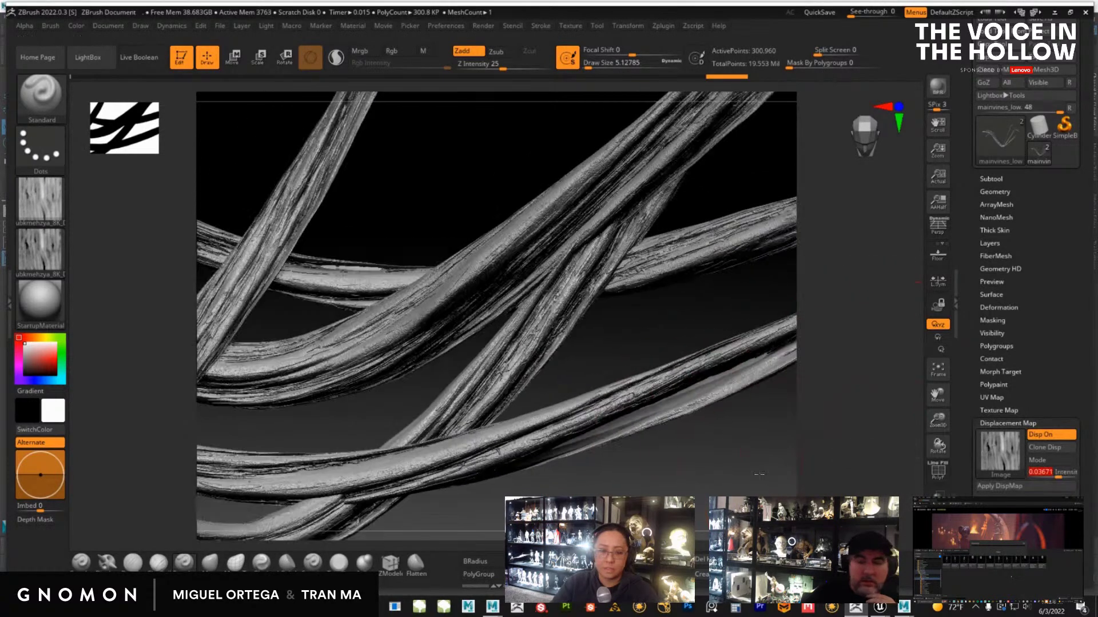
alt+drag(758, 475, 686, 475)
drag(1058, 476, 1055, 476)
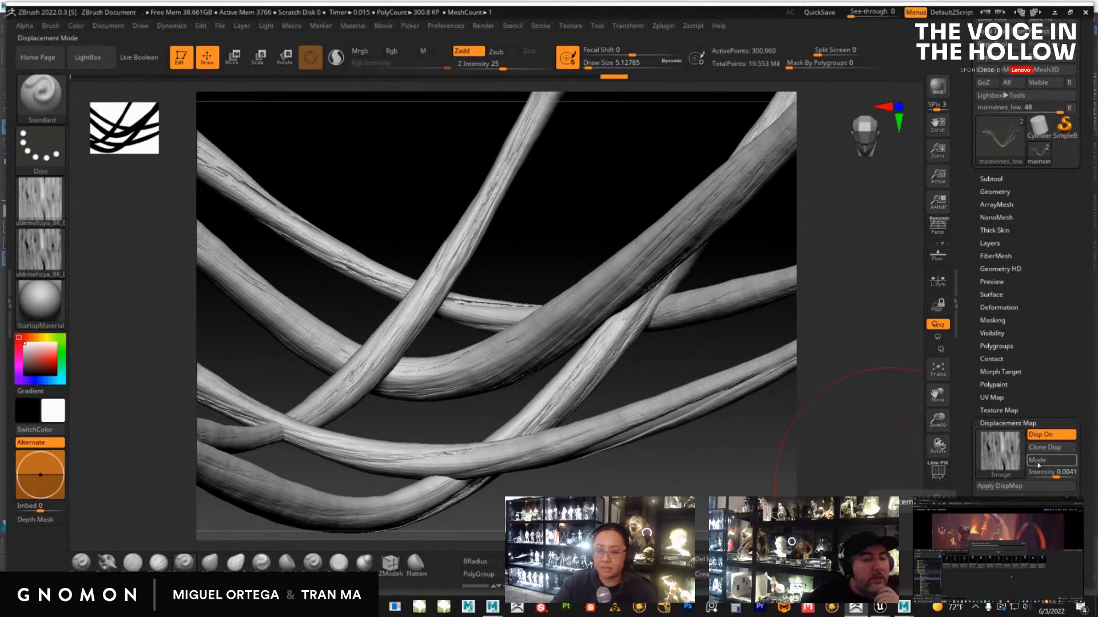
click(1038, 461)
drag(714, 480, 763, 466)
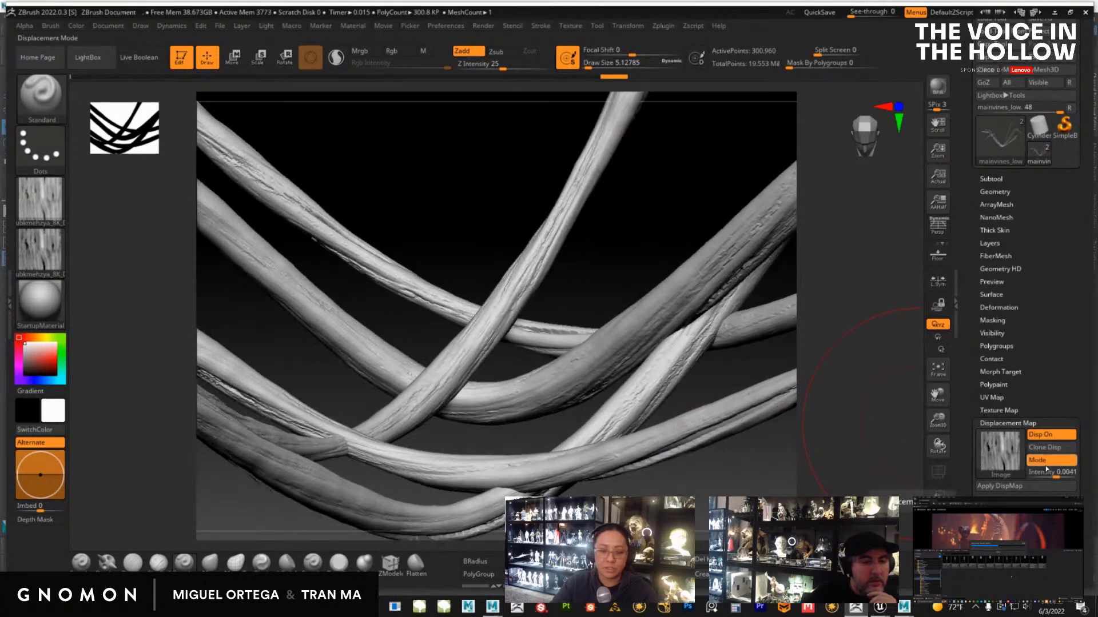
Divide the mainvines_low mesh once with smoothing to add a subdivision level
click(992, 192)
click(1007, 271)
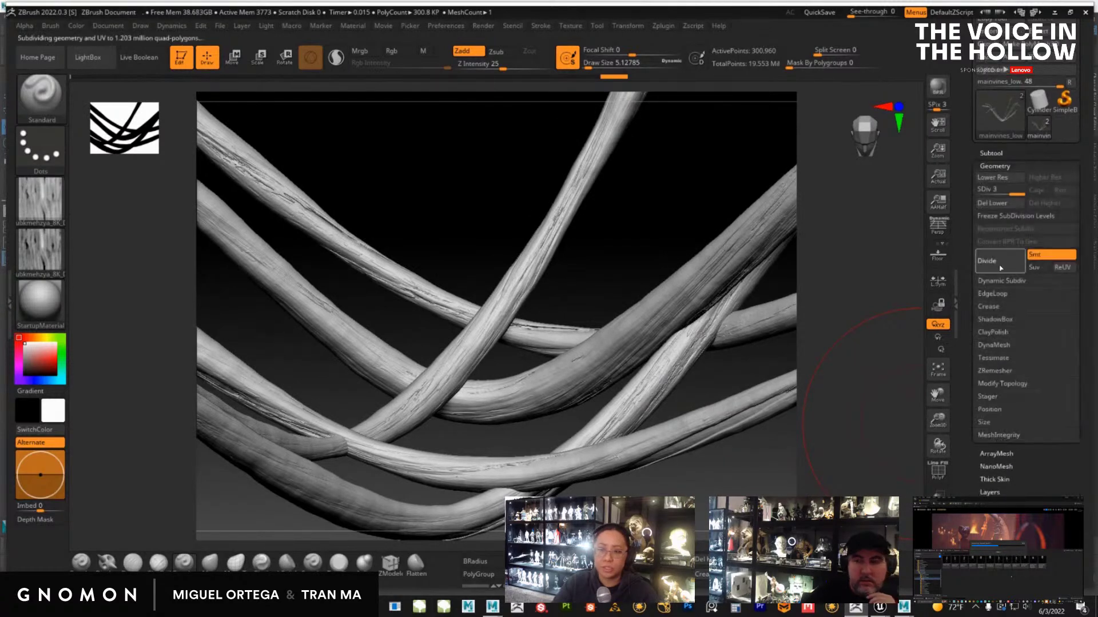
click(993, 165)
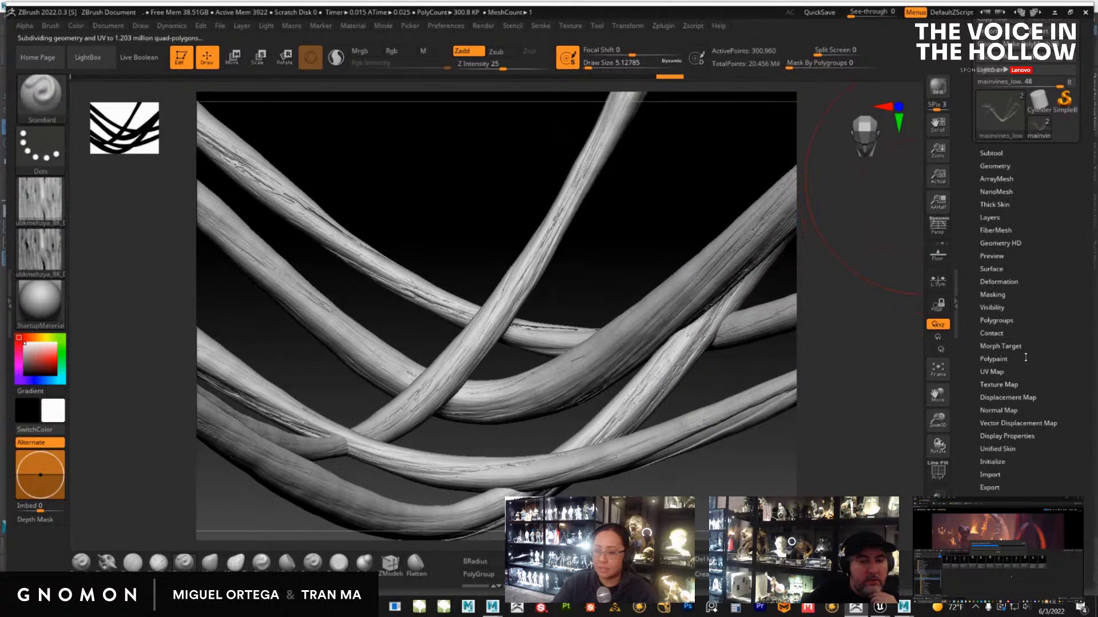
Apply the displacement map to the mainvines_low geometry and check the baked relief
click(996, 400)
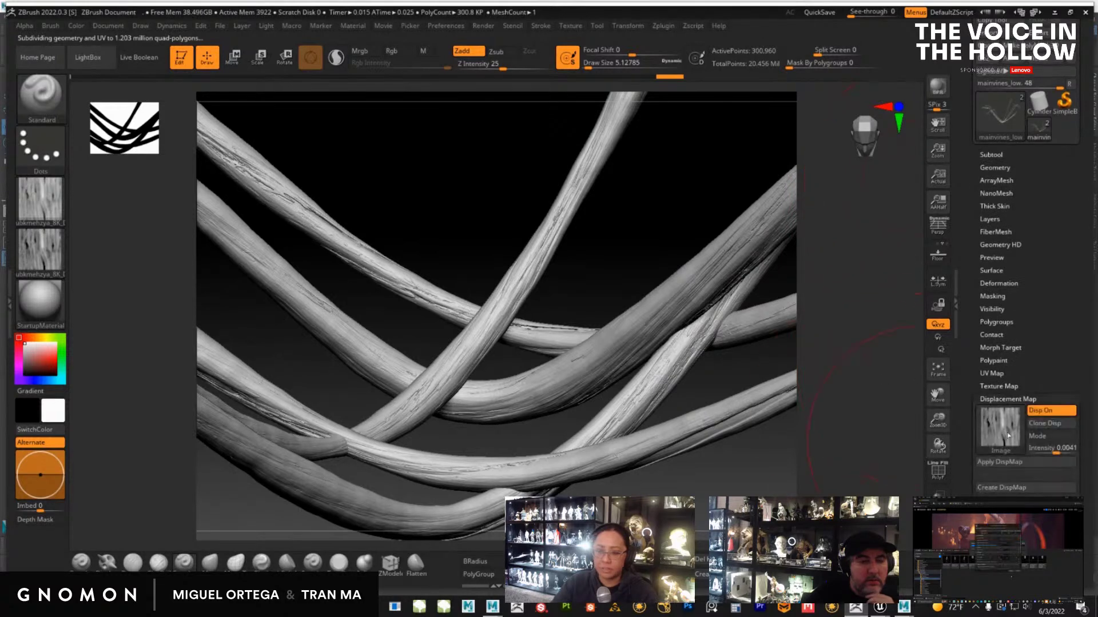
drag(846, 457, 975, 439)
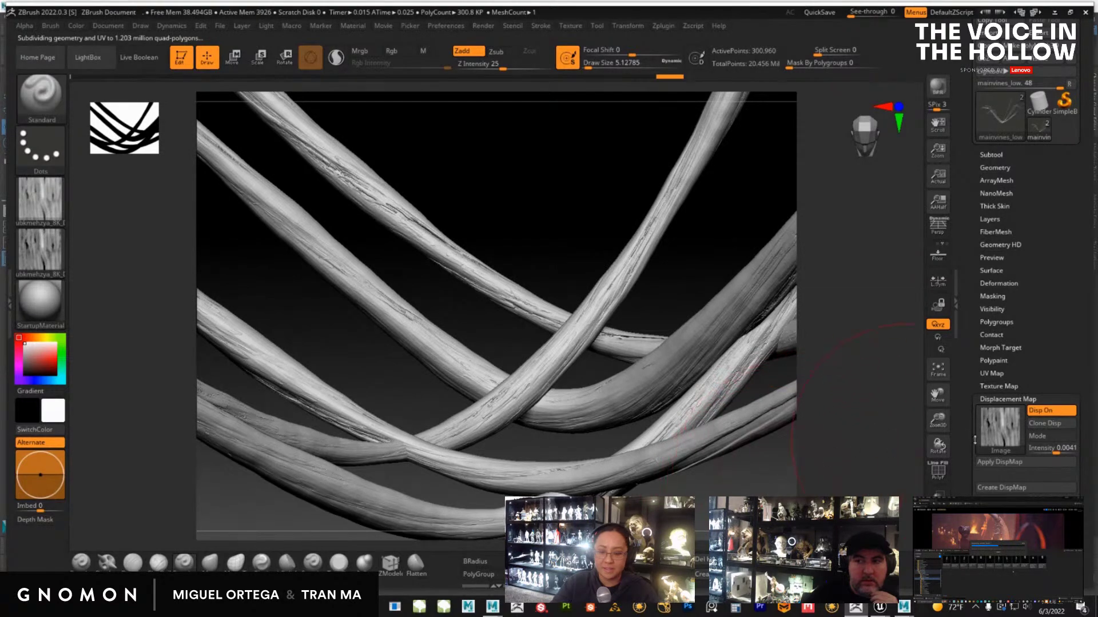
click(1002, 465)
drag(774, 458, 904, 260)
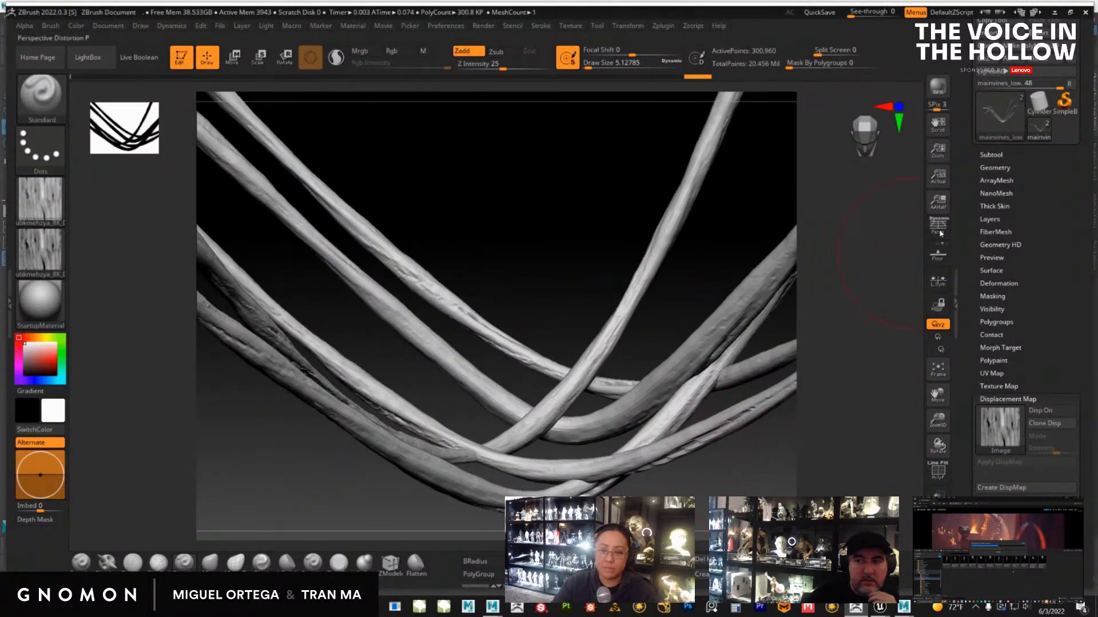
Switch to the mainvines_07 subtool and hide mainvines_low
click(992, 154)
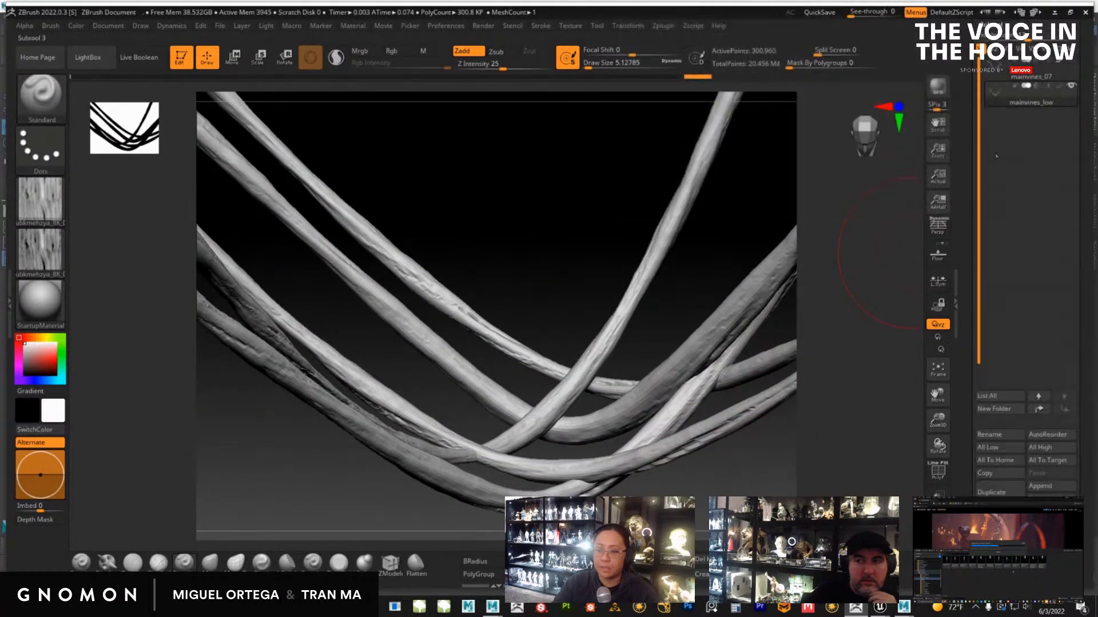
click(1046, 89)
click(1068, 79)
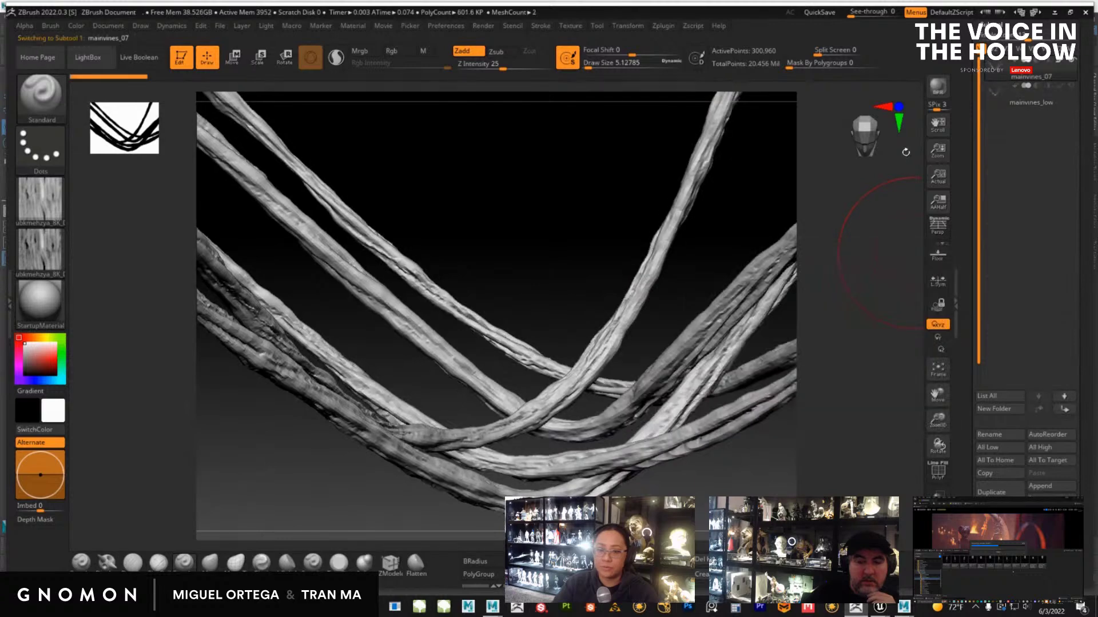
Raise mainvines_07 to its highest subdivision level and examine its sculpted bark detail from several angles
scroll(1026, 258, down, 5)
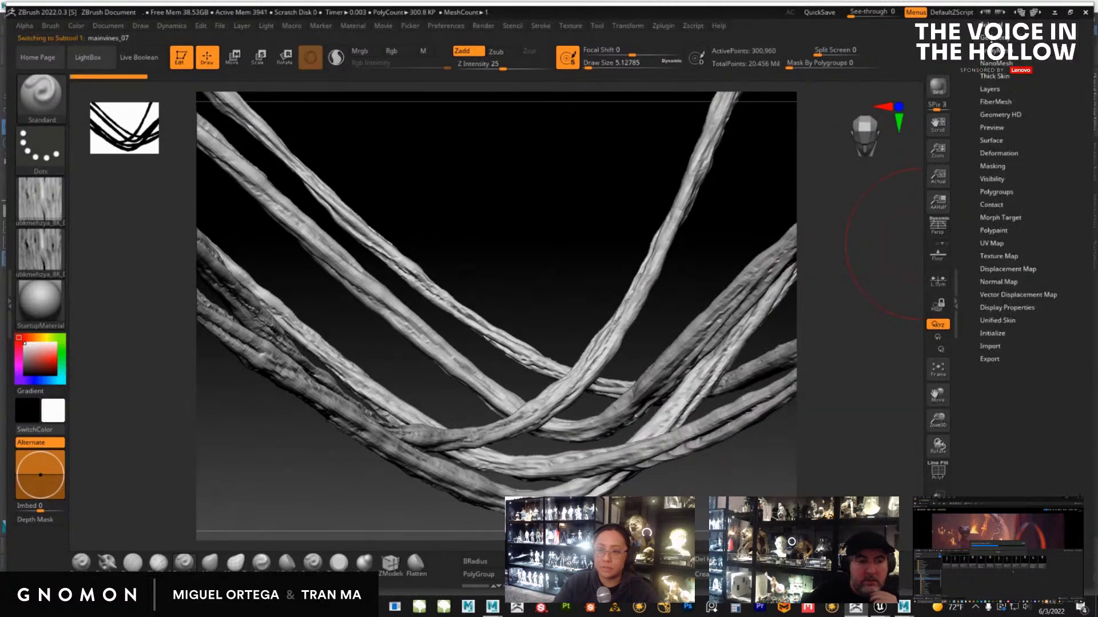
key(ctrl+d)
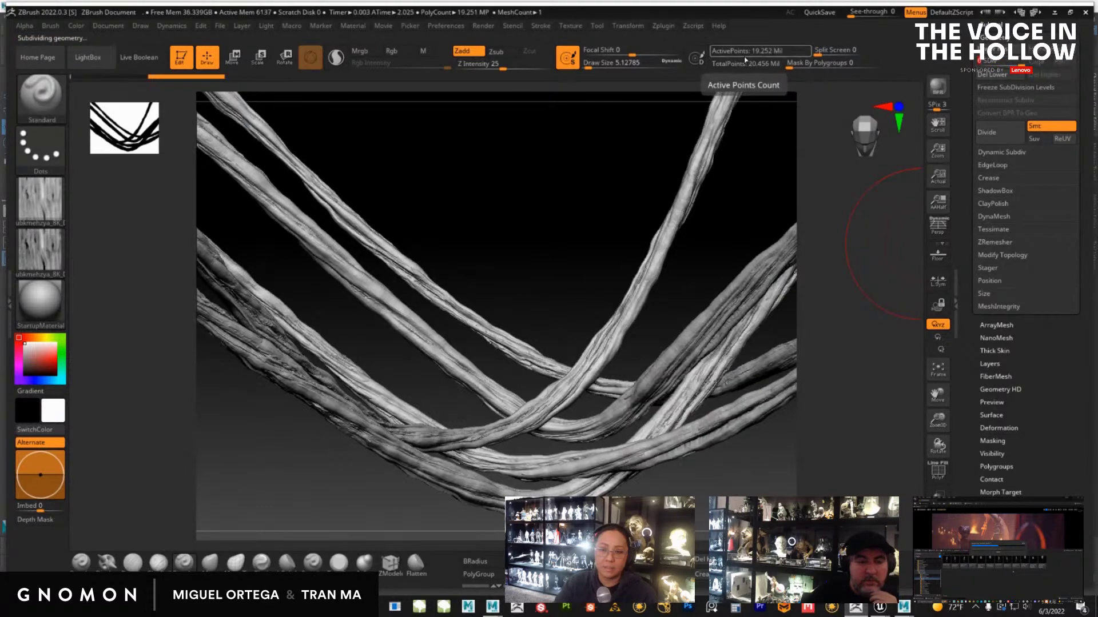
drag(823, 434, 621, 226)
drag(765, 316, 672, 221)
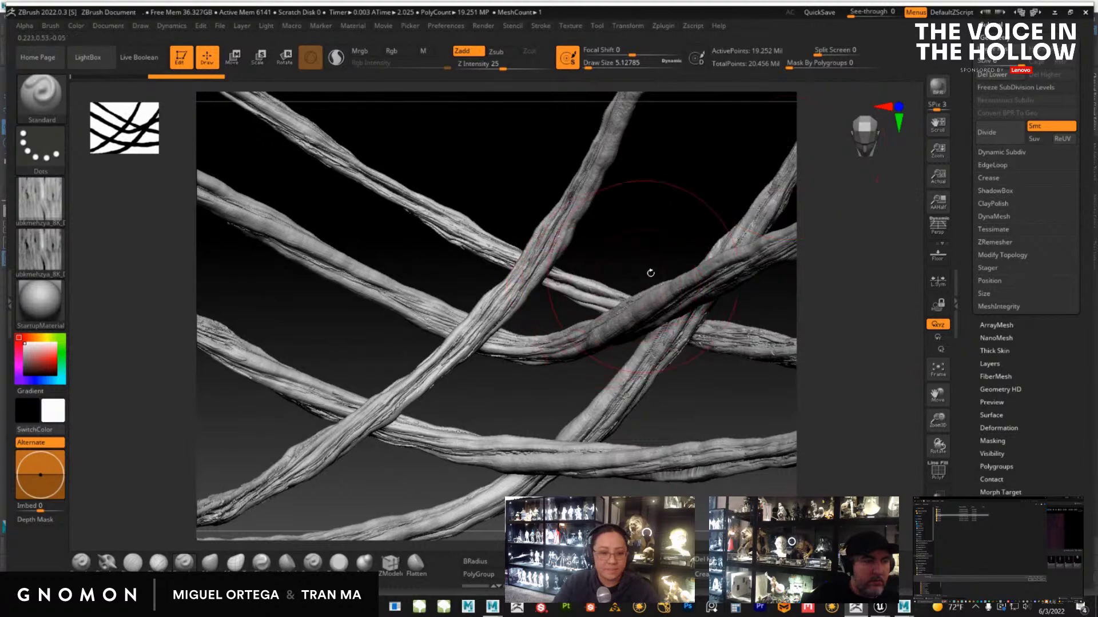
drag(704, 387, 844, 401)
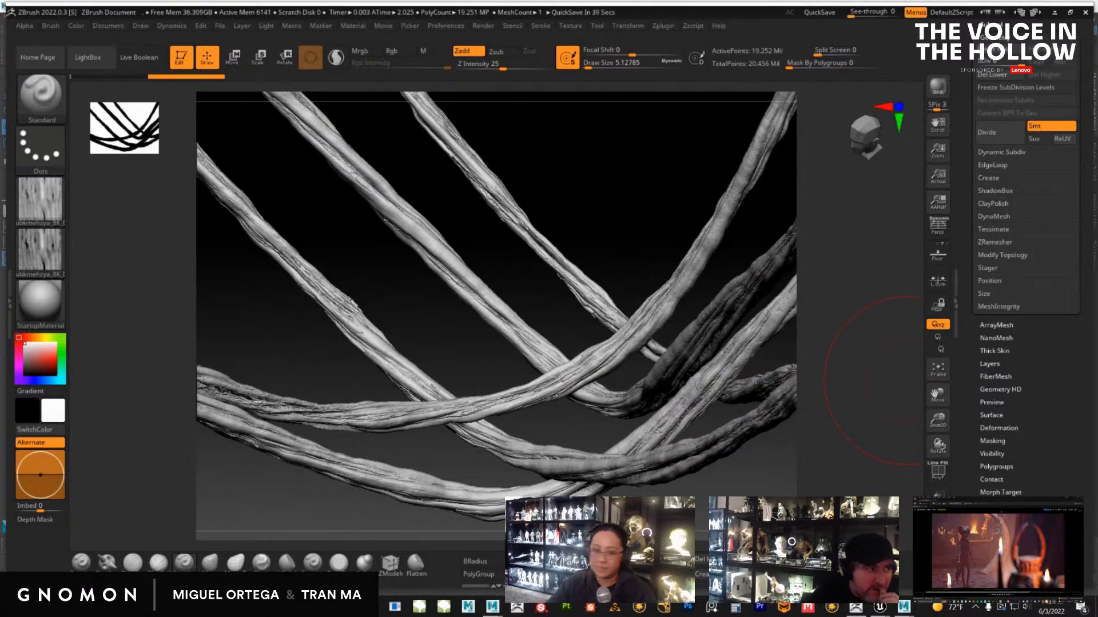
drag(830, 455, 846, 458)
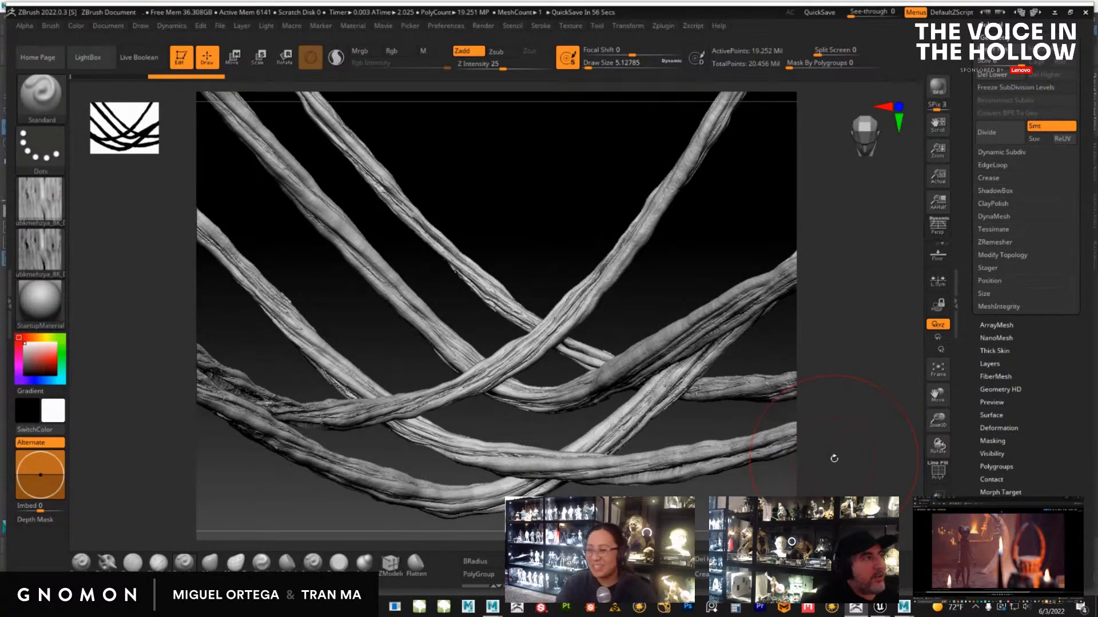
drag(848, 434, 826, 399)
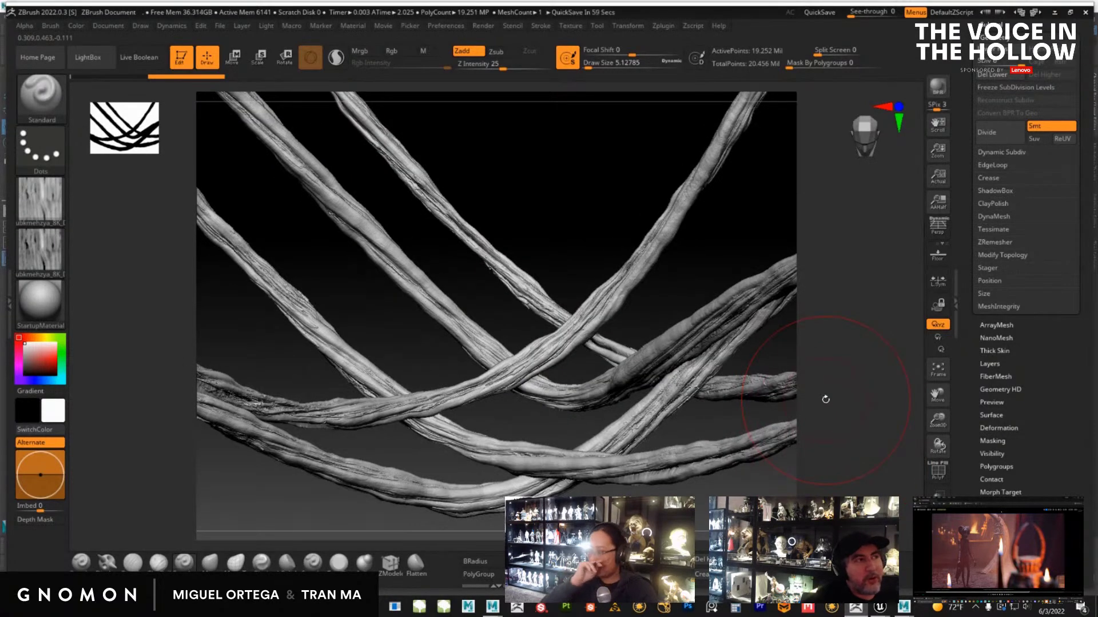
drag(839, 402, 446, 486)
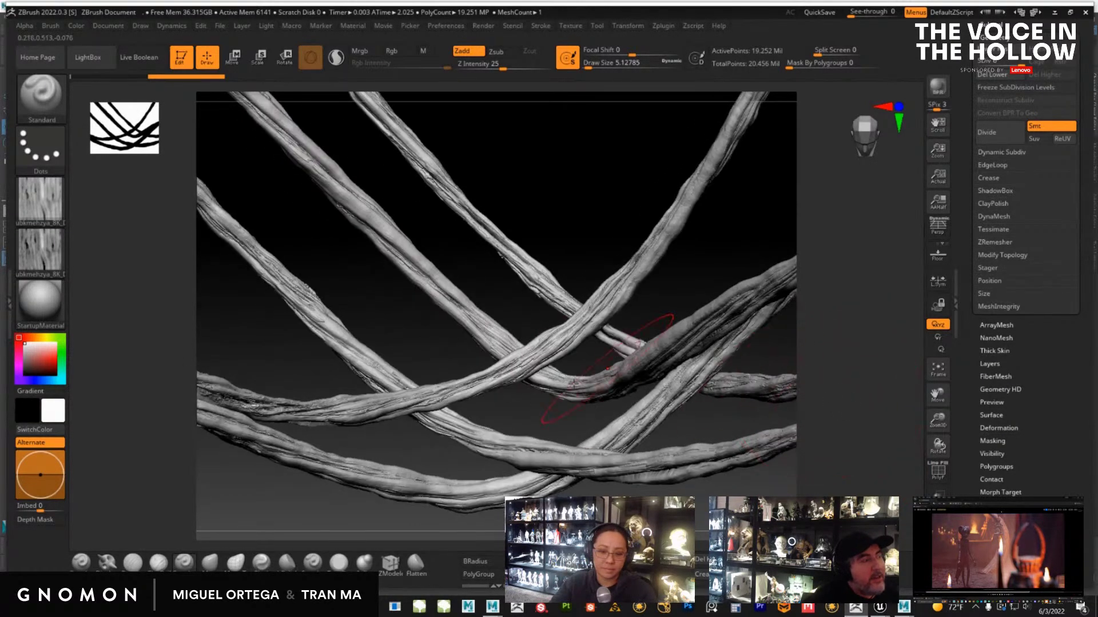
Launch SpeedTree Cinema v8.4.2 and open the model file cavepit_interior_10.spm
click(444, 607)
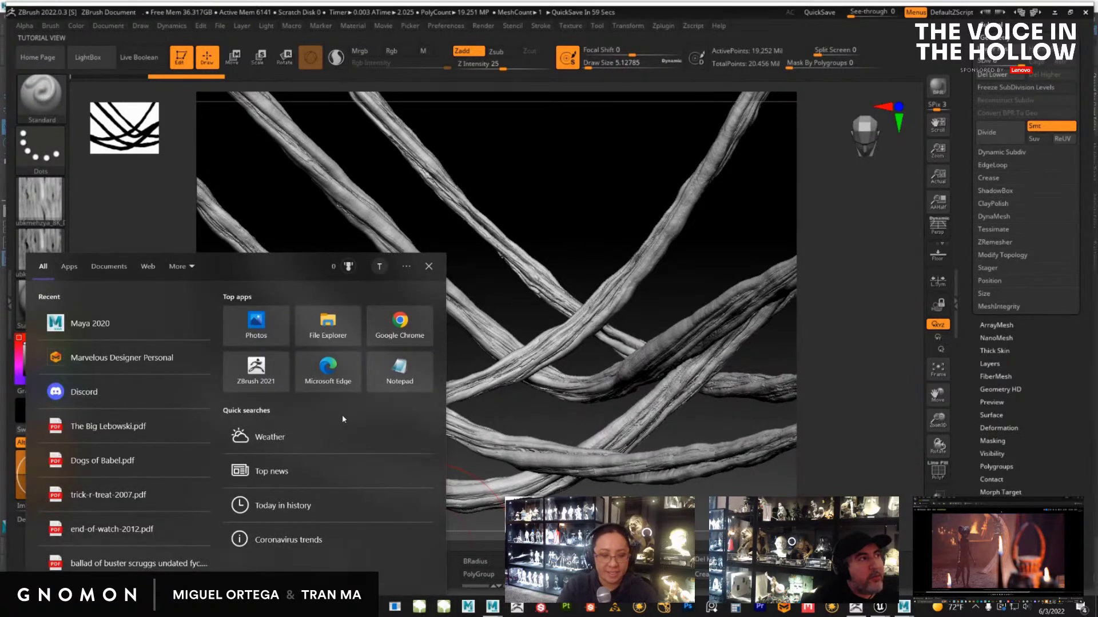
text(spe)
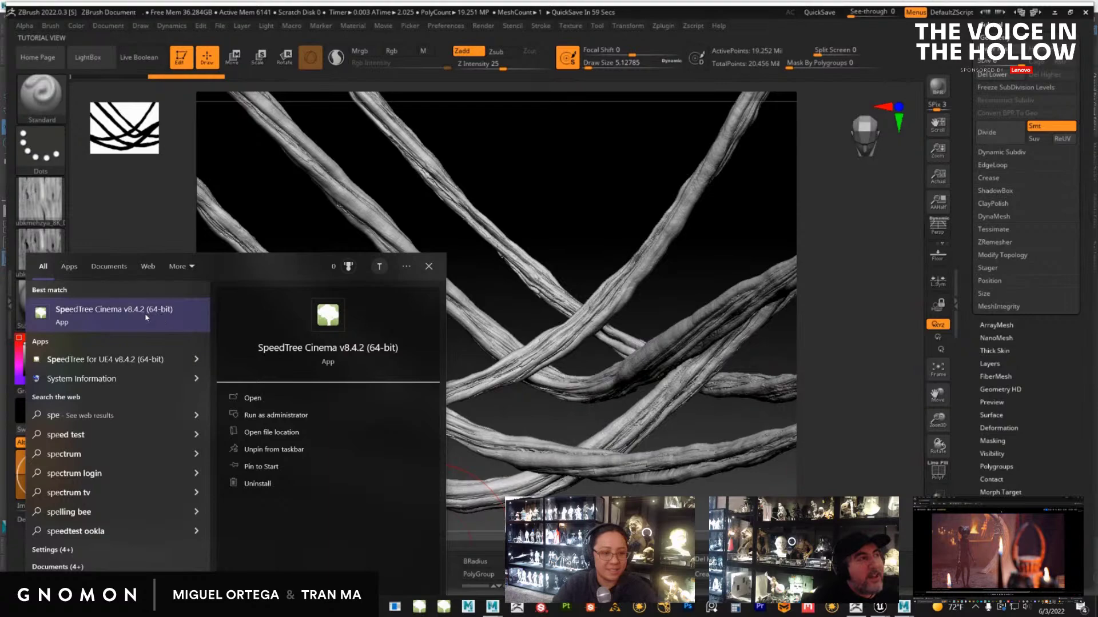
click(146, 316)
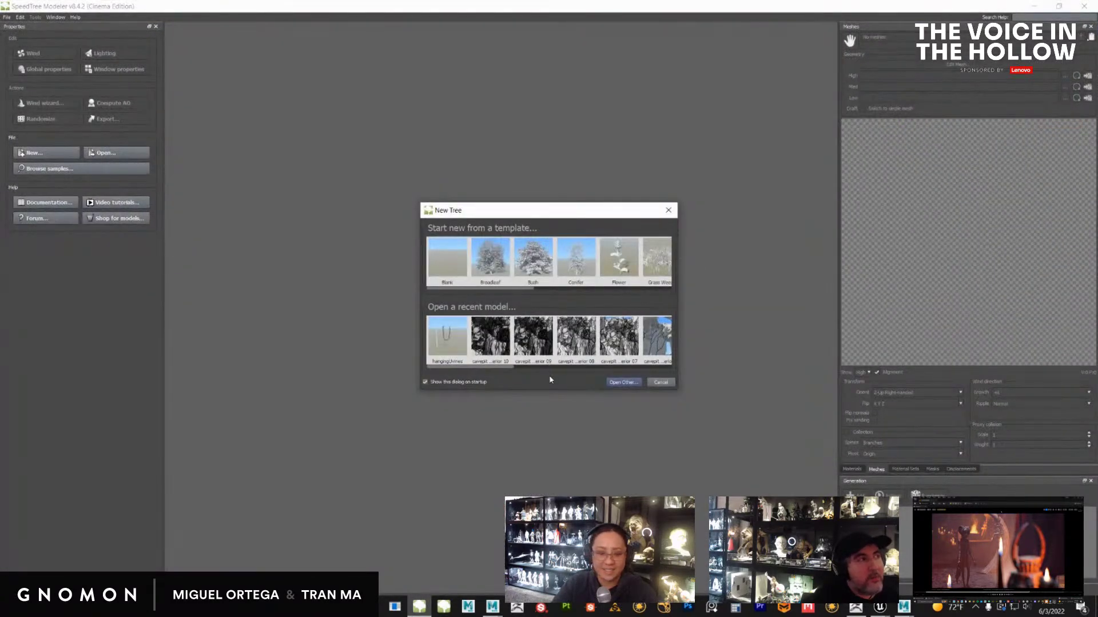
click(623, 383)
click(560, 254)
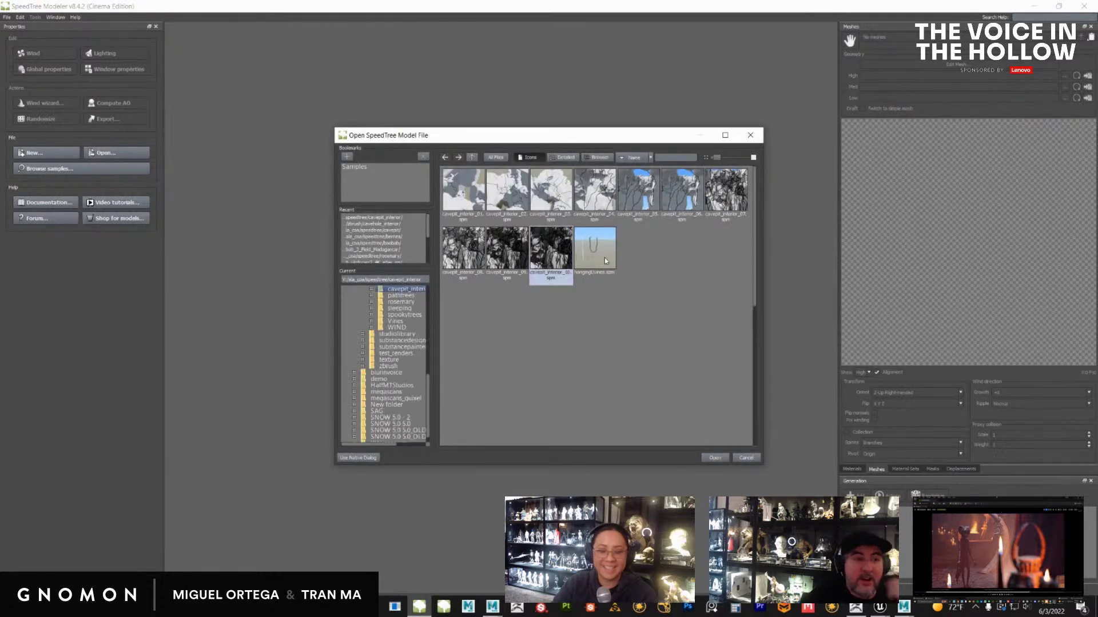
click(718, 456)
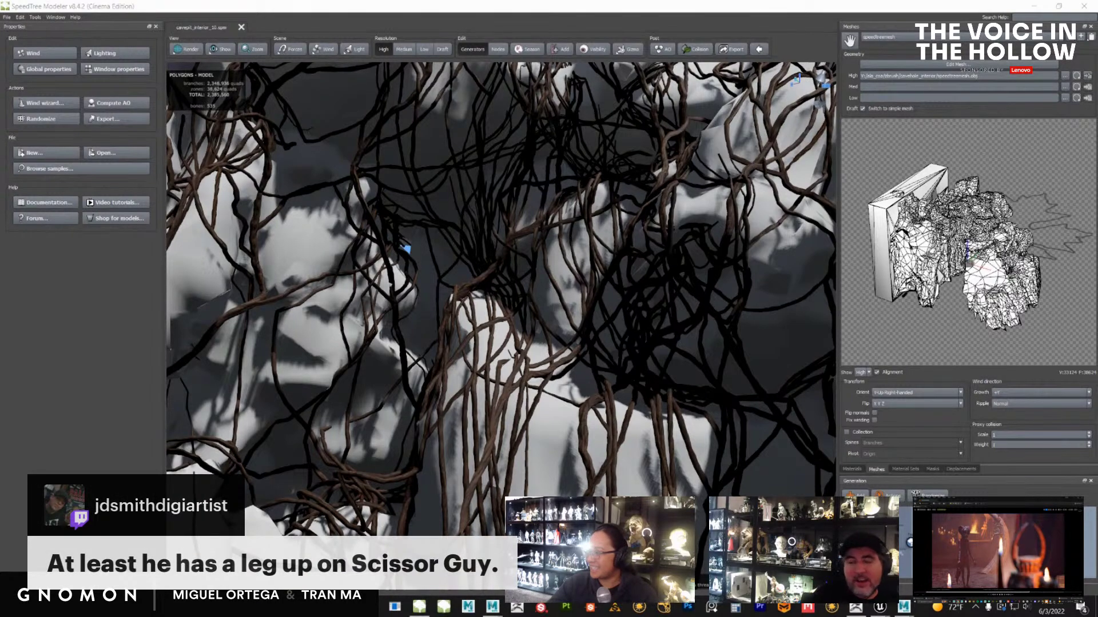
Look over the vines grown across the cave mesh and enlarge the Generation area to expose the generator graph
scroll(572, 366, down, 10)
alt+drag(566, 343, 577, 388)
scroll(588, 379, up, 10)
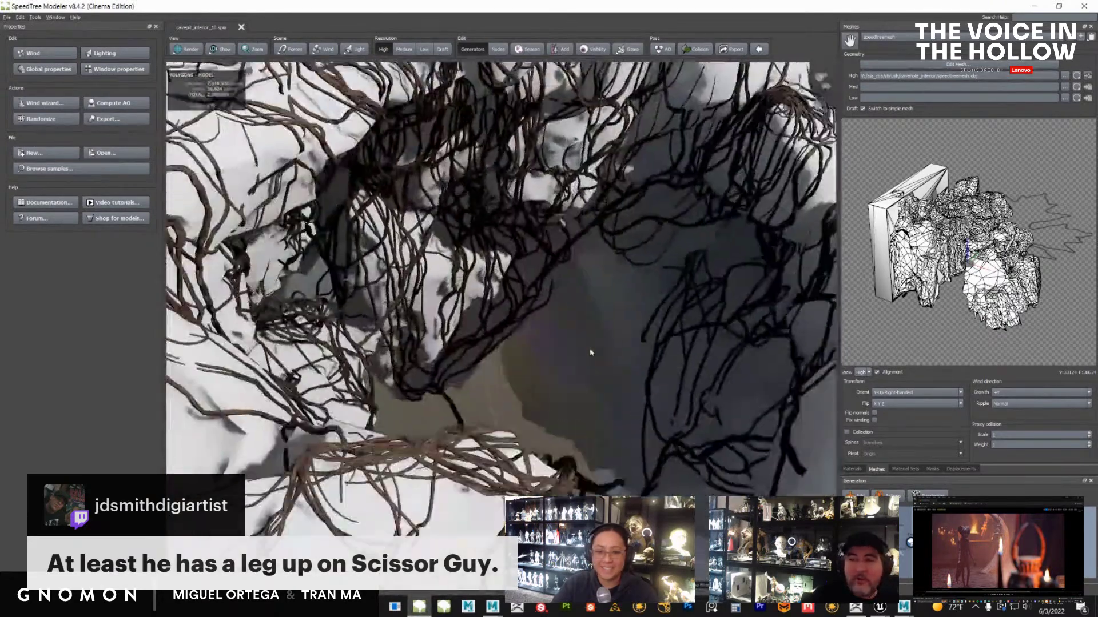
alt+drag(591, 352, 780, 363)
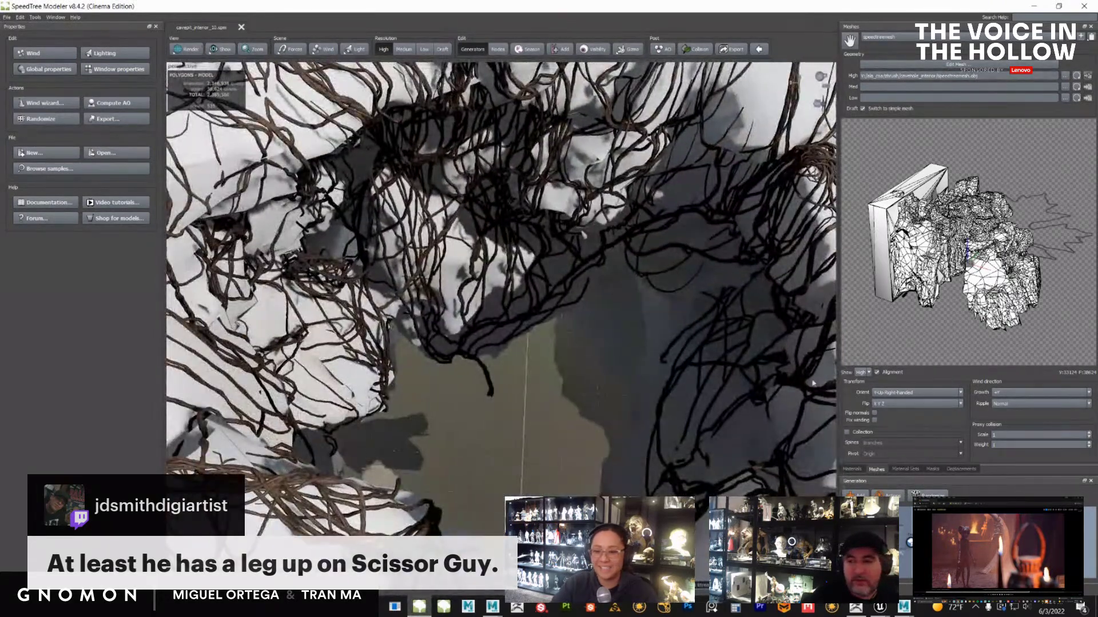
mouse_move(968, 481)
mouse_down()
mouse_move(970, 395)
mouse_move(970, 497)
mouse_up()
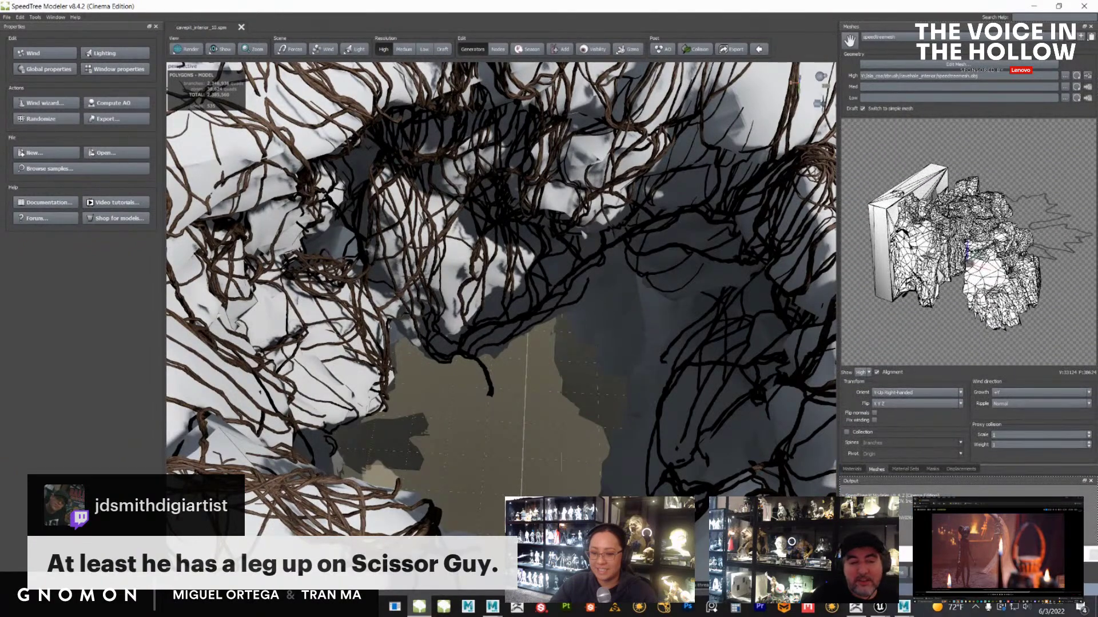
drag(968, 467, 966, 378)
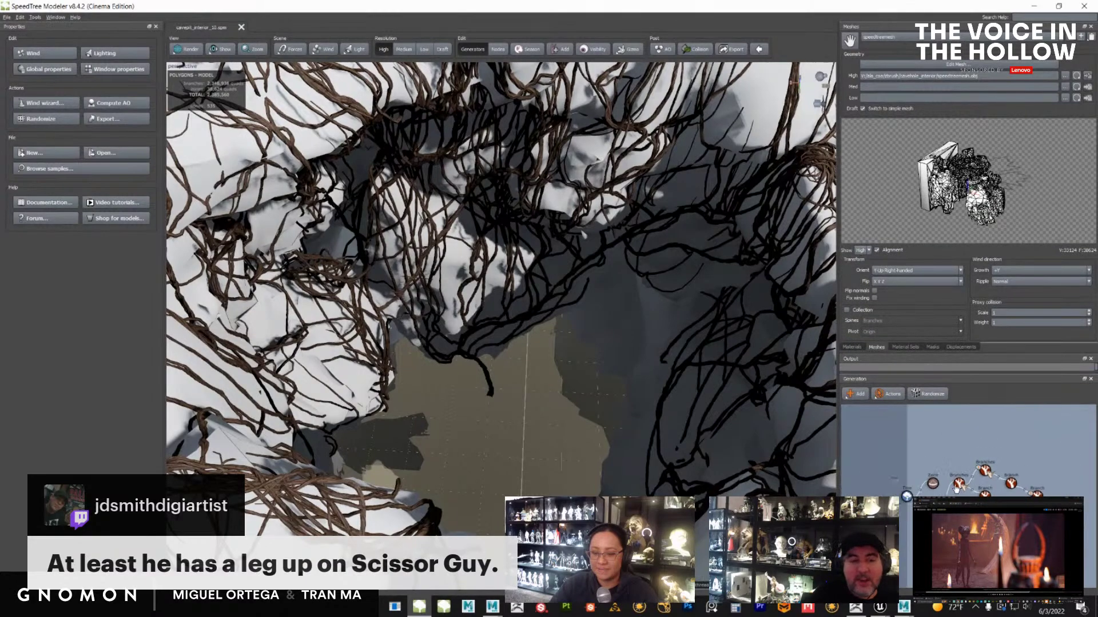
Hide the branch generators attached to the trunk in the generation graph
scroll(597, 468, down, 6)
scroll(598, 468, up, 8)
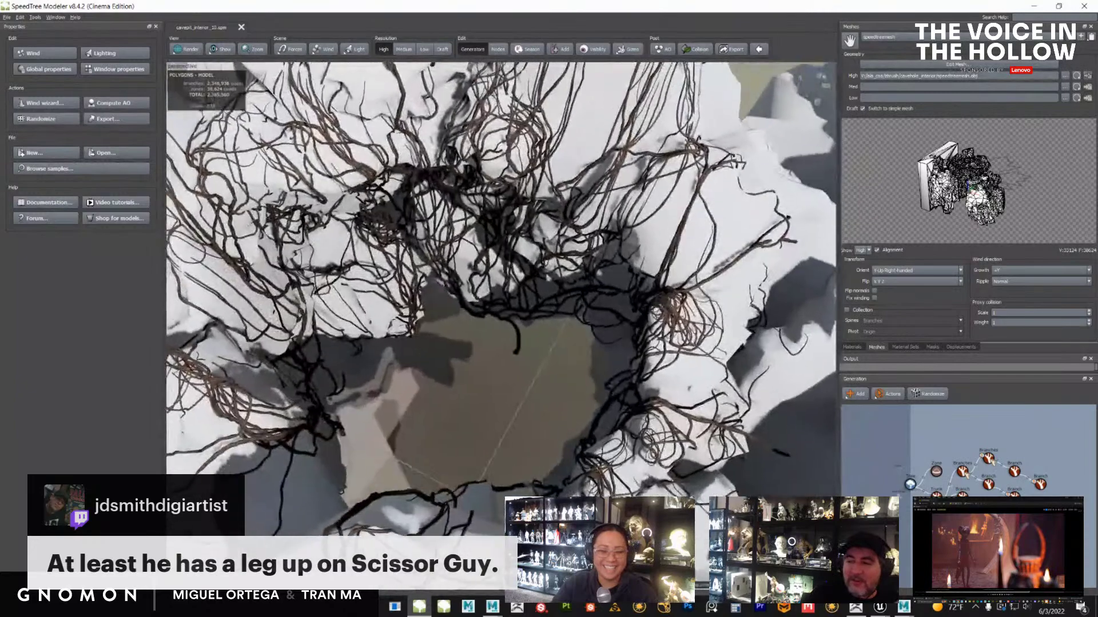
mouse_move(598, 468)
mouse_down()
mouse_move(572, 411)
mouse_move(578, 458)
mouse_move(598, 449)
mouse_move(604, 460)
mouse_up()
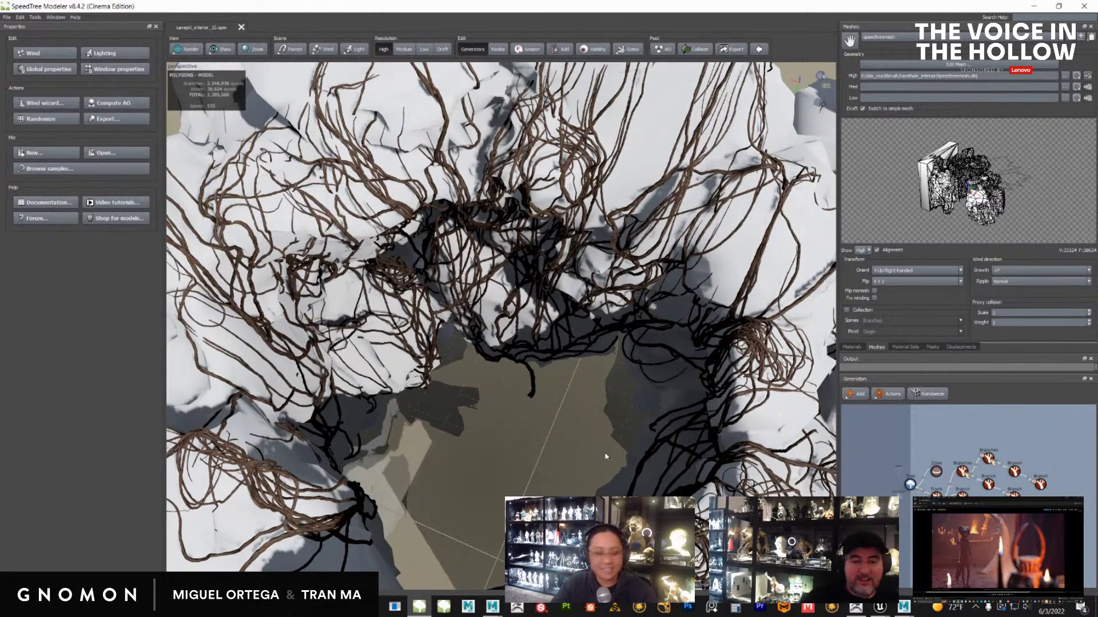
drag(550, 461, 590, 462)
drag(662, 447, 628, 435)
scroll(937, 430, up, 2)
drag(937, 430, 1005, 491)
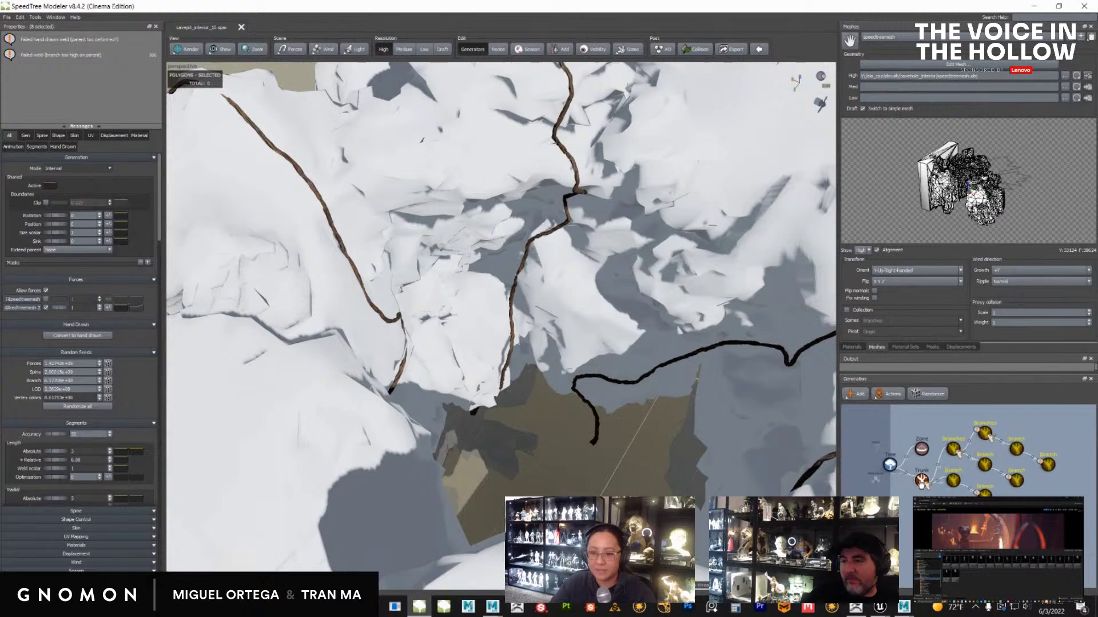
Select the Trunk generator and examine how its vines run over the cave mesh and around the pit opening
click(921, 482)
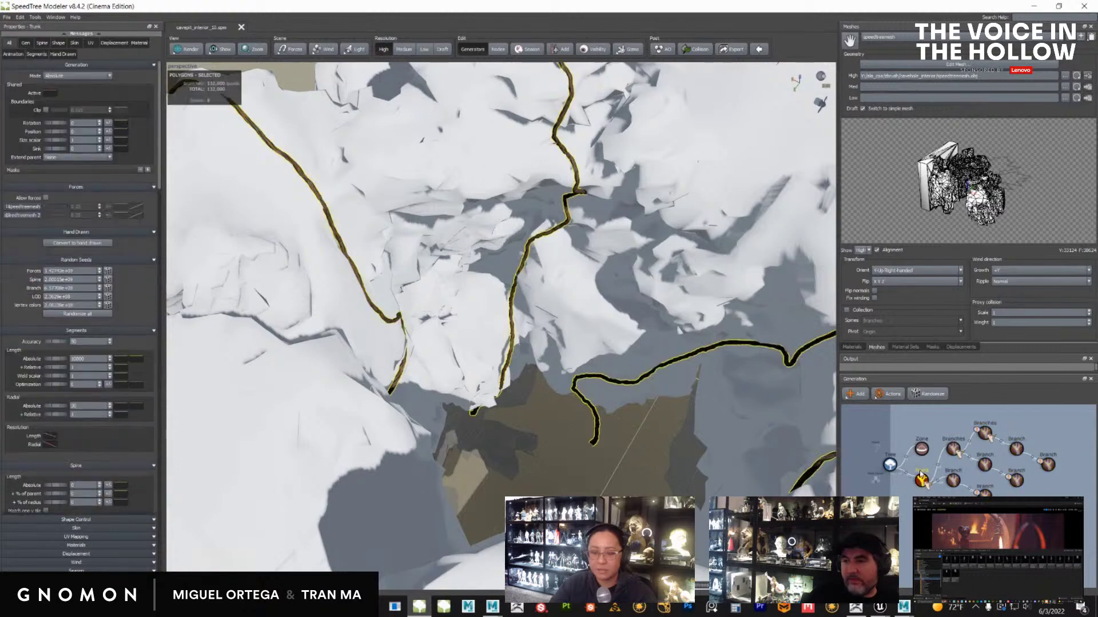
scroll(630, 438, down, 10)
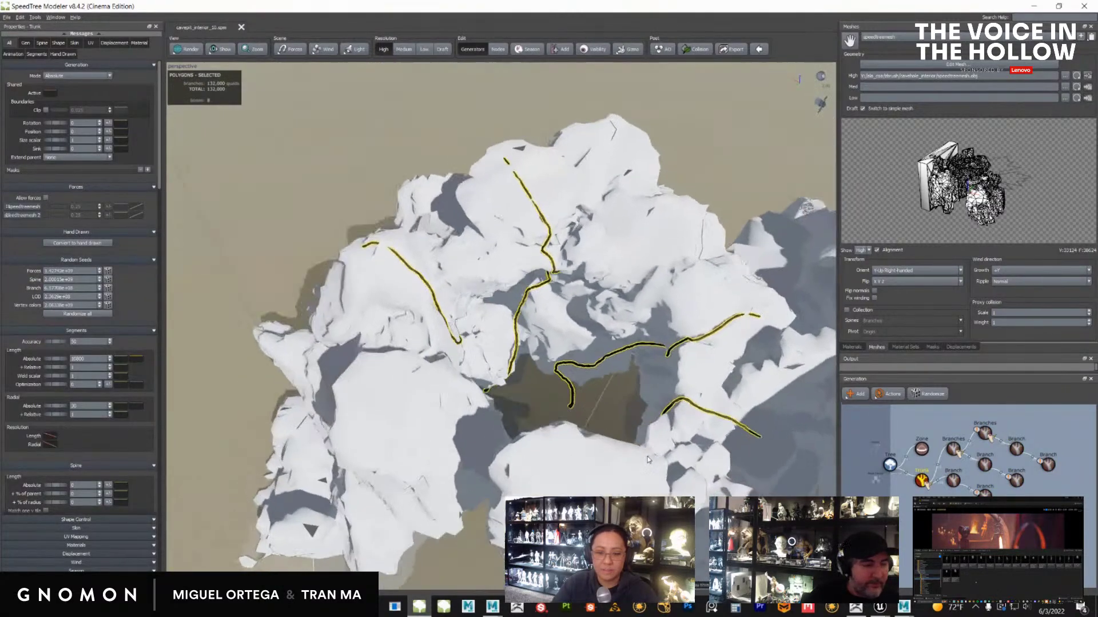
scroll(644, 455, up, 5)
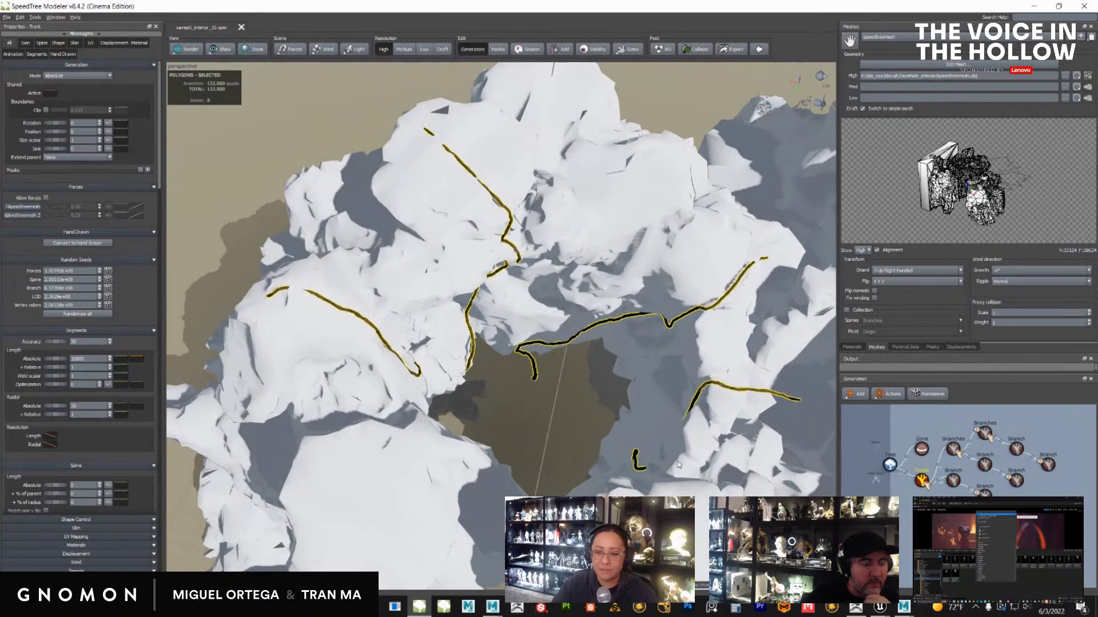
scroll(614, 468, down, 5)
scroll(615, 468, up, 5)
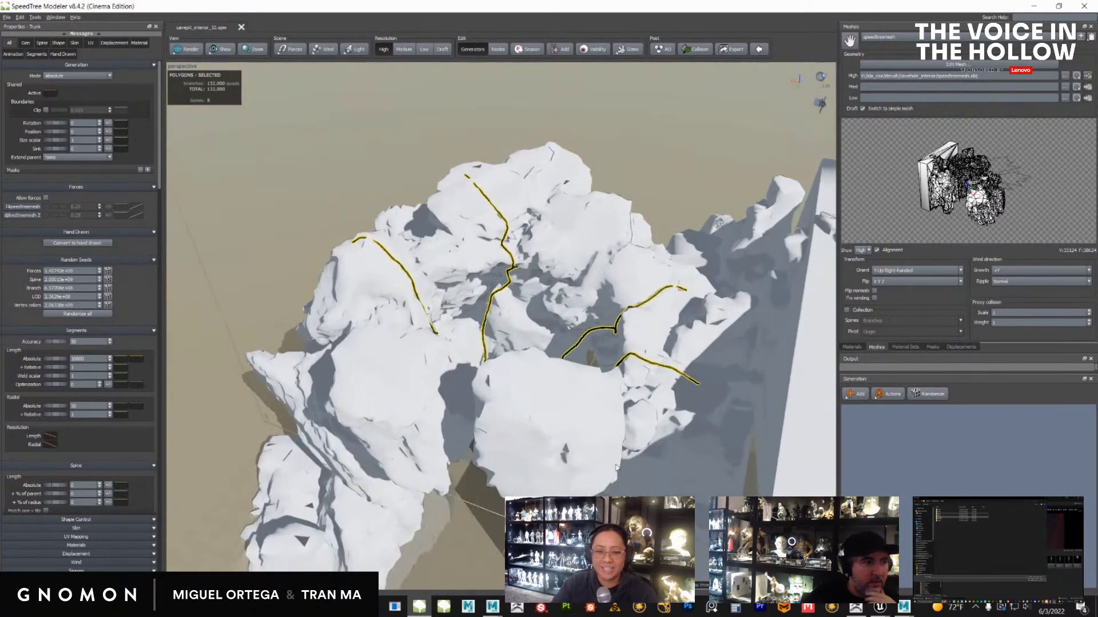
scroll(638, 480, up, 5)
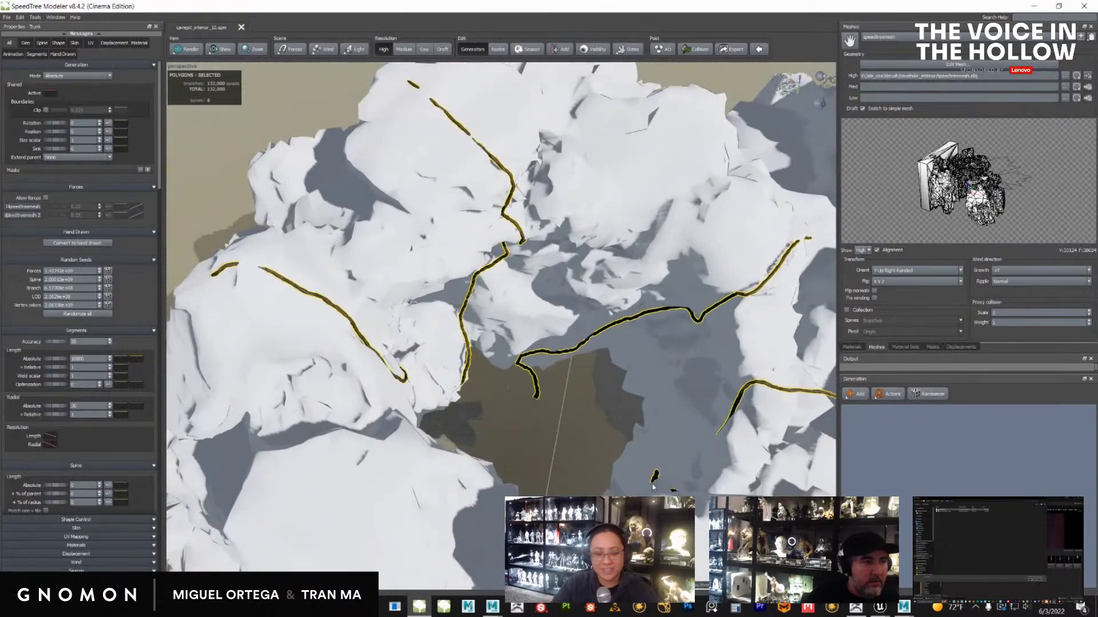
scroll(618, 468, down, 5)
scroll(579, 452, up, 3)
drag(578, 449, 574, 457)
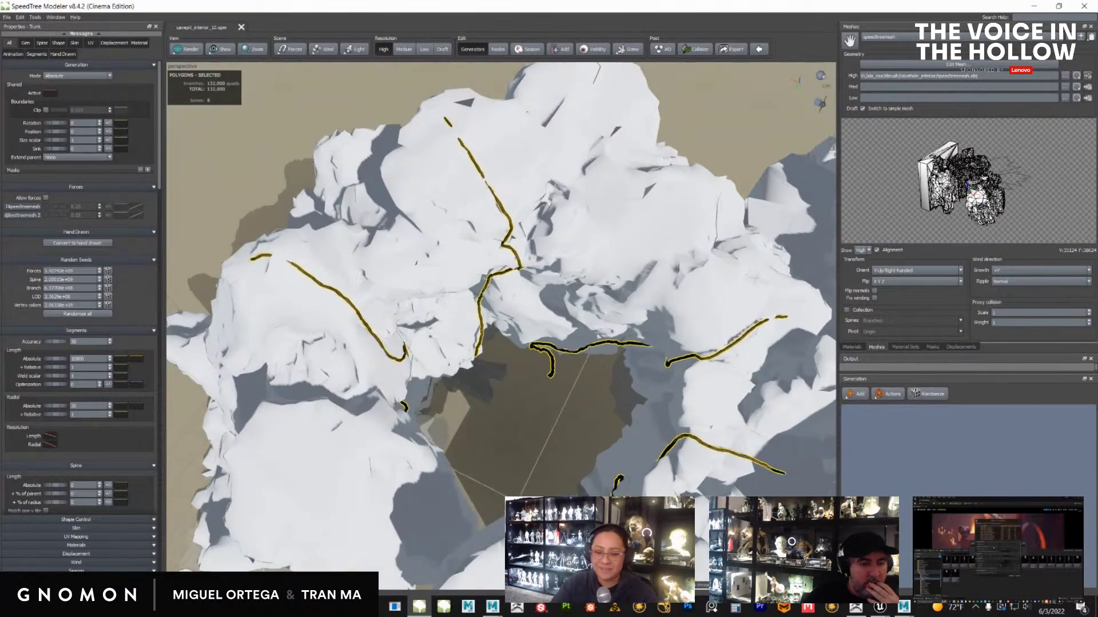
drag(578, 442, 679, 230)
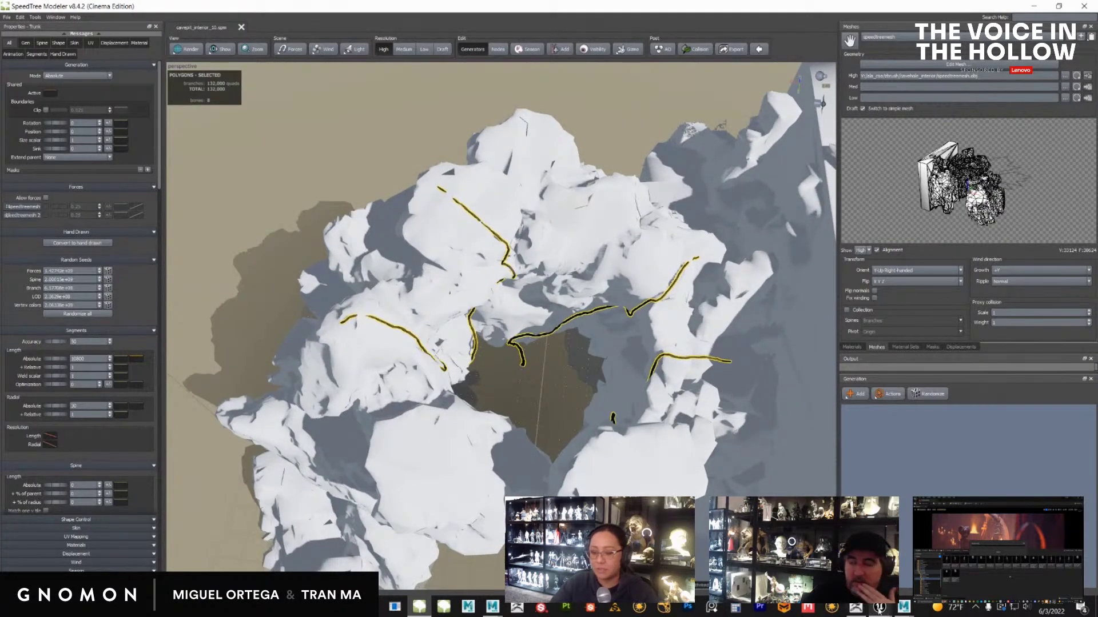
Switch to Unreal Engine and examine the caveEntrance_close level's rocks and vines from above the pit
click(928, 563)
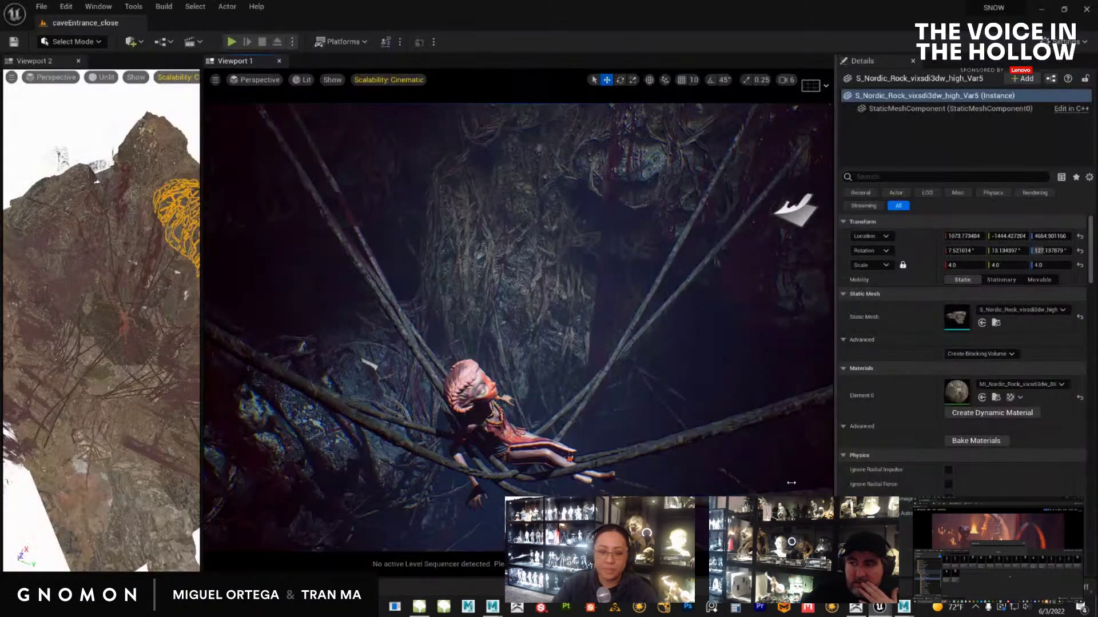
scroll(562, 410, down, 5)
scroll(563, 411, down, 5)
alt+drag(556, 407, 514, 333)
scroll(584, 398, up, 3)
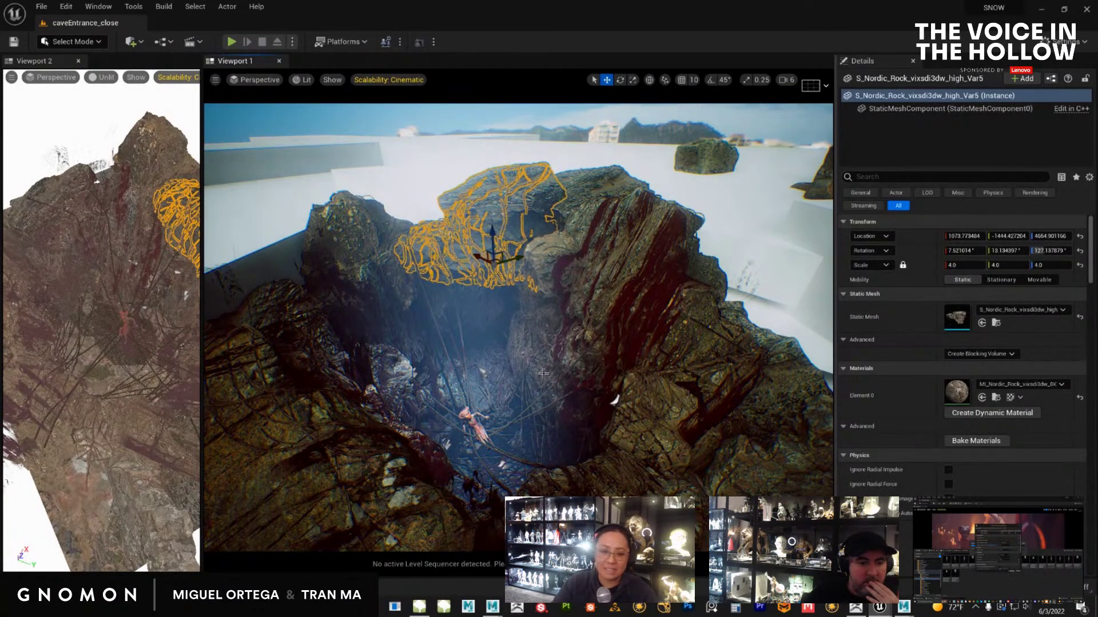
scroll(555, 316, up, 5)
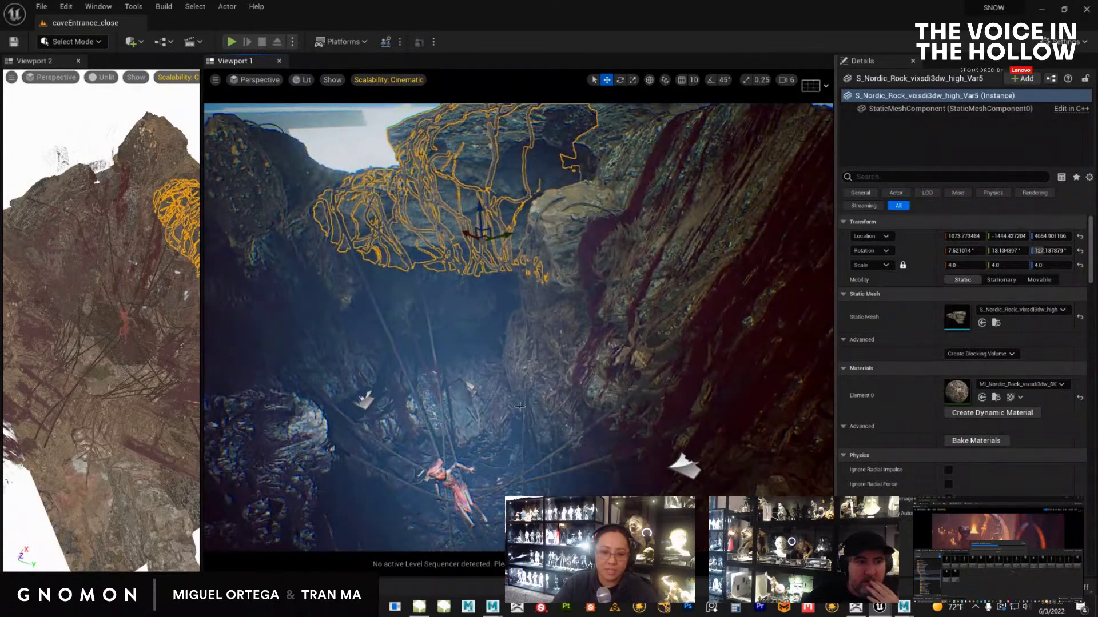
Multi-select the rock meshes behind the suspended figure and along the pit's right wall, leaving out the main vines picked by mistake
click(464, 414)
scroll(501, 412, down, 3)
scroll(501, 411, down, 2)
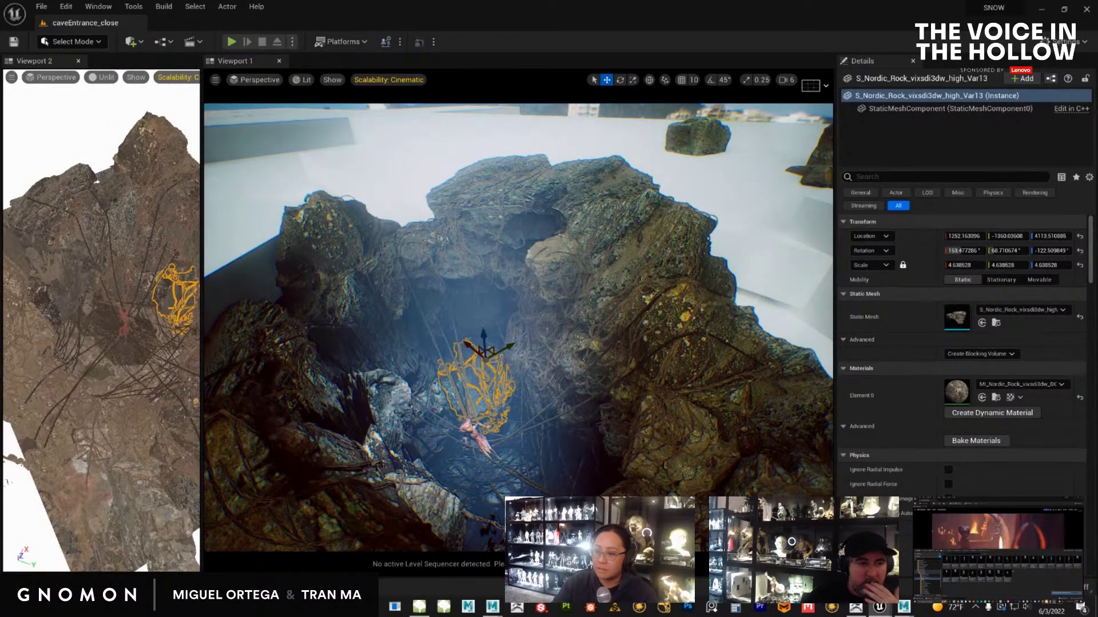
scroll(576, 372, up, 2)
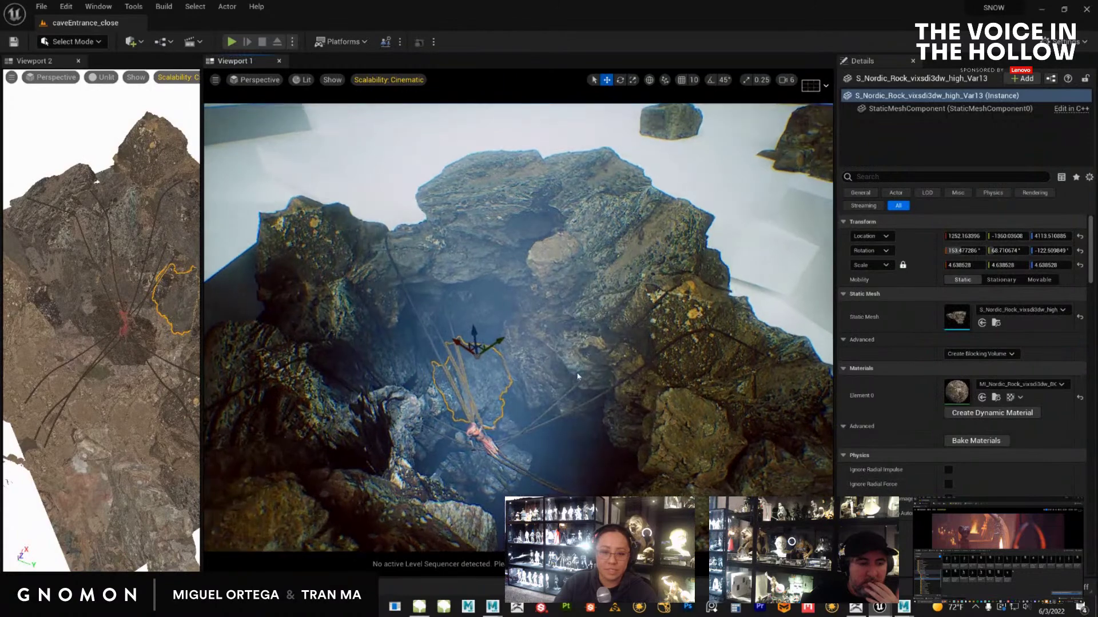
scroll(577, 372, up, 2)
ctrl+click(572, 360)
scroll(562, 335, up, 2)
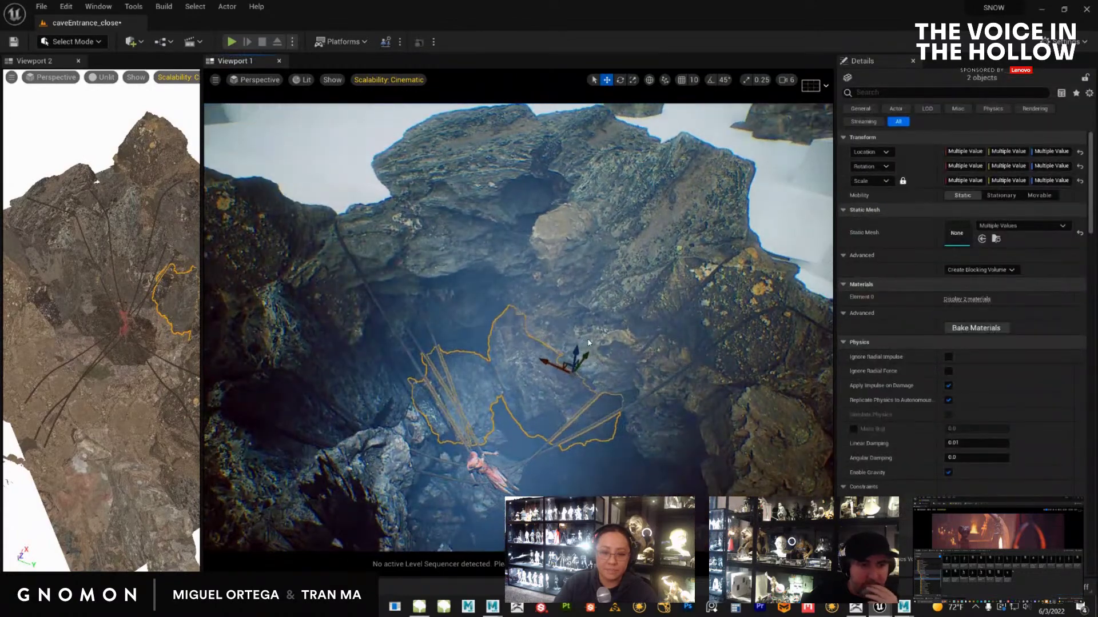
ctrl+click(670, 375)
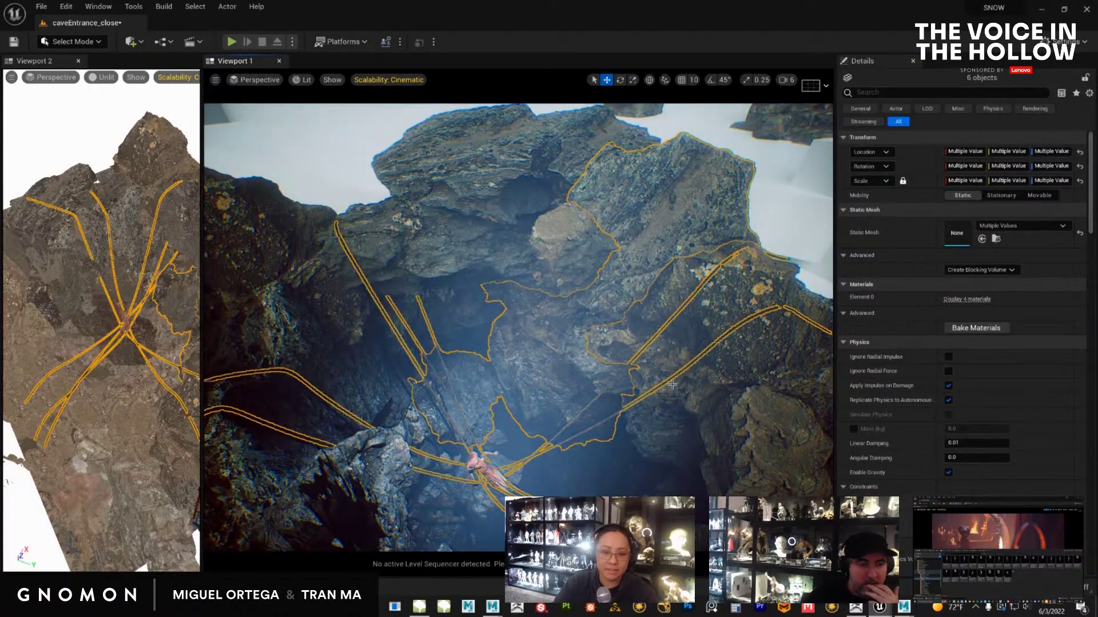
ctrl+click(663, 418)
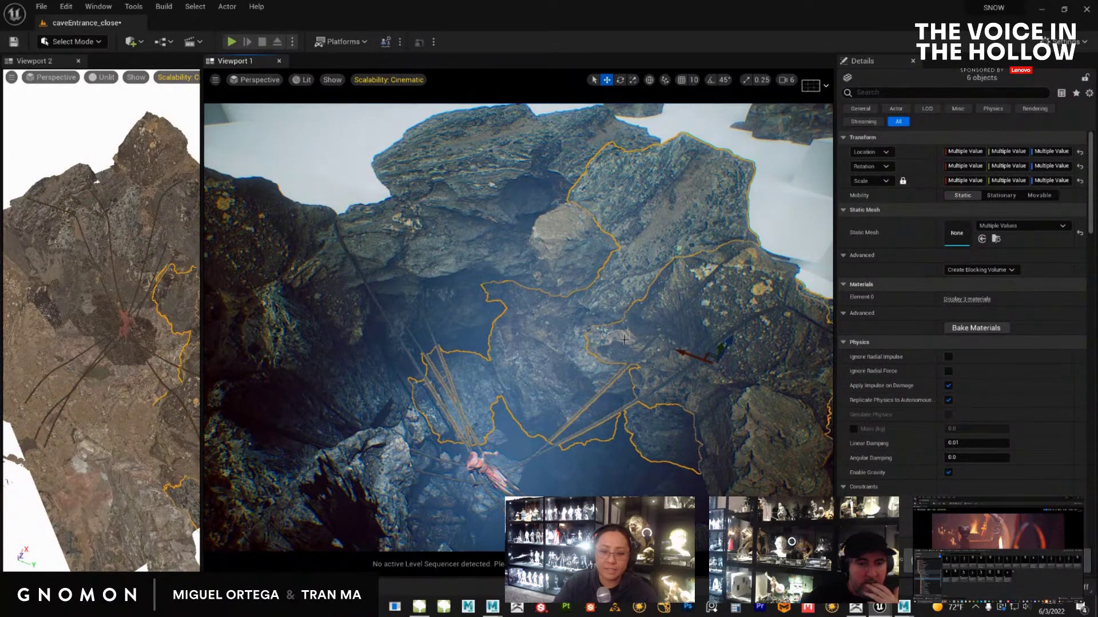
ctrl+click(660, 361)
ctrl+click(728, 425)
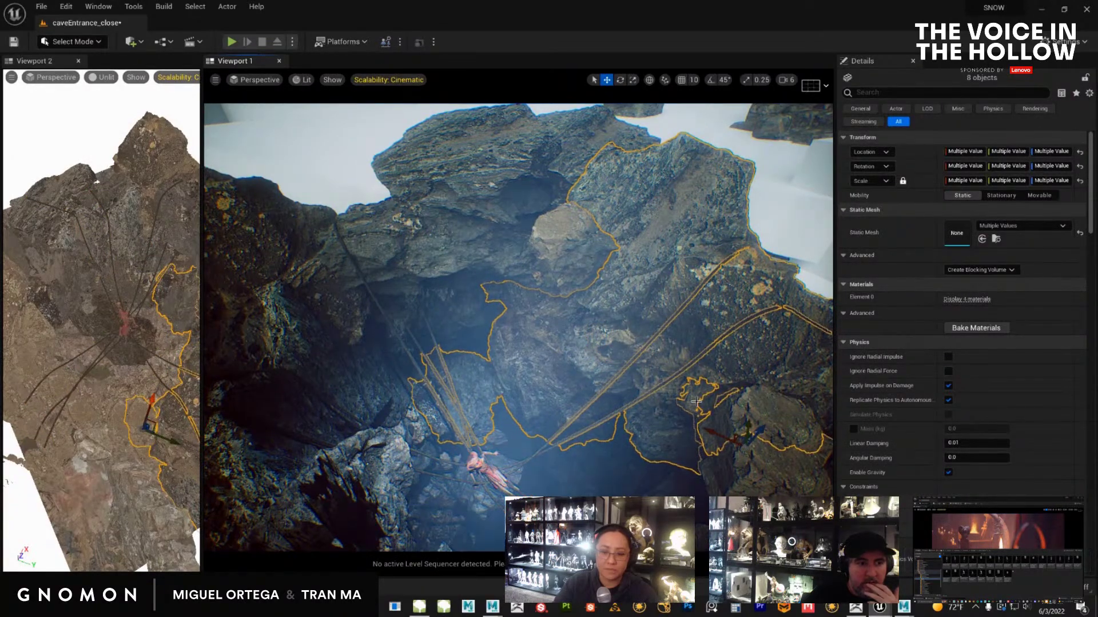
Add the rocks along the cave's upper rim, centre and left wall to the selection
ctrl+click(490, 223)
ctrl+click(464, 340)
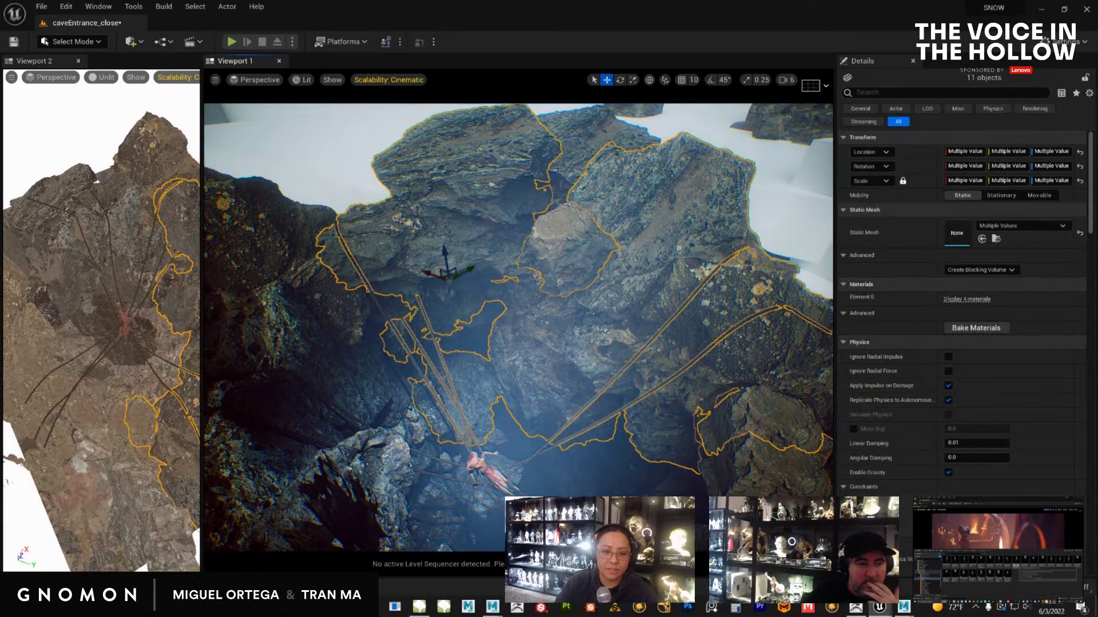
ctrl+click(561, 234)
ctrl+click(466, 280)
ctrl+click(297, 380)
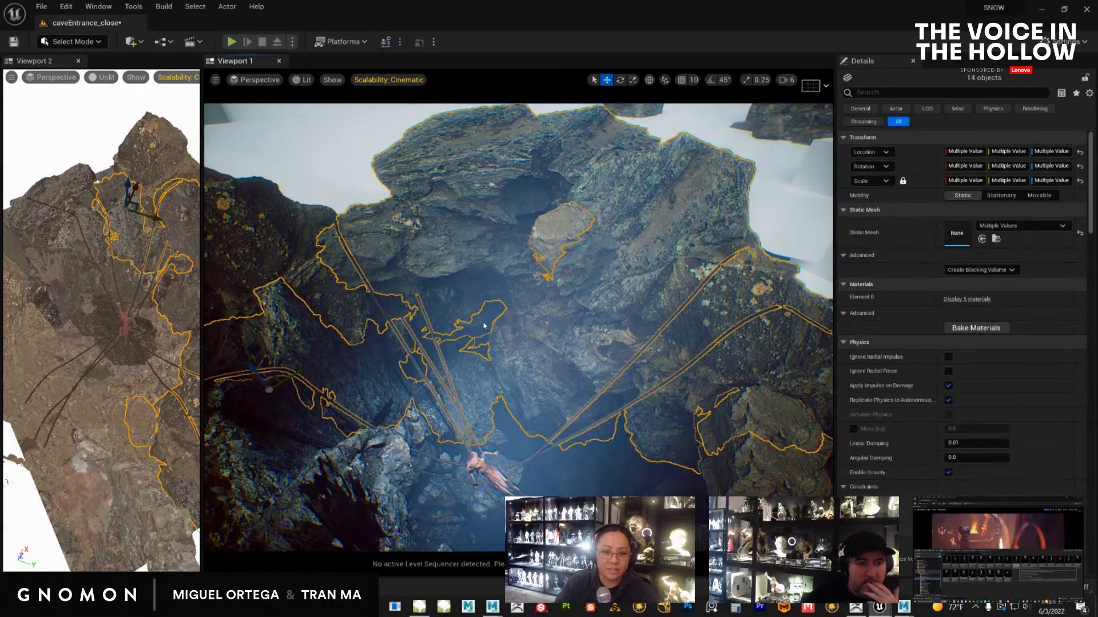
ctrl+click(308, 260)
ctrl+click(502, 334)
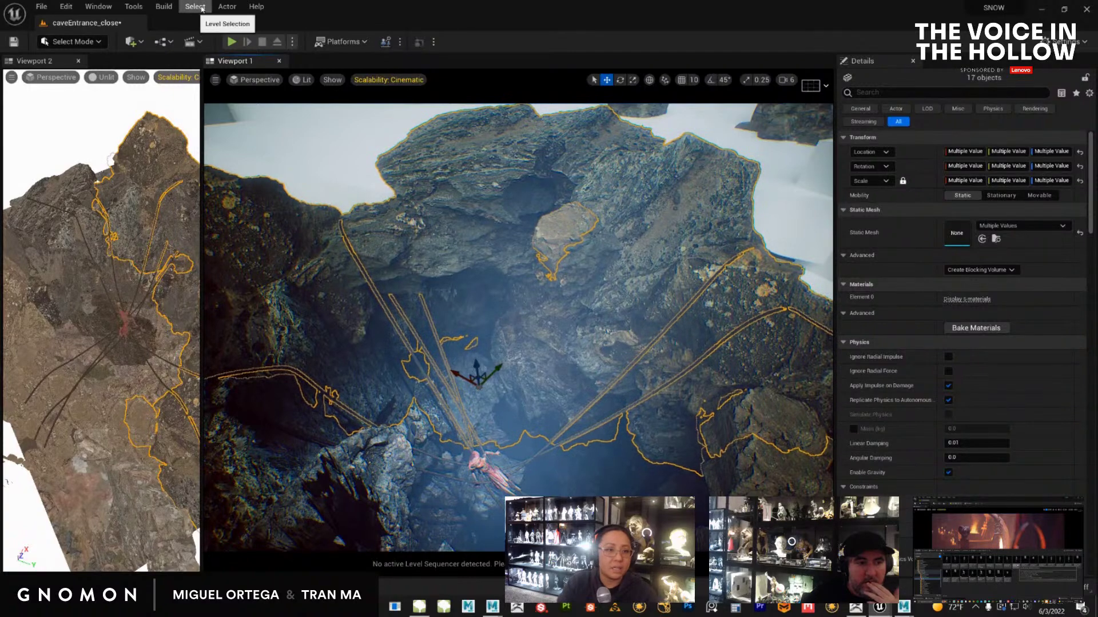
Review the Merge Actors settings for the selected rocks, preview the merged mesh's save dialog, and close both without merging
click(227, 6)
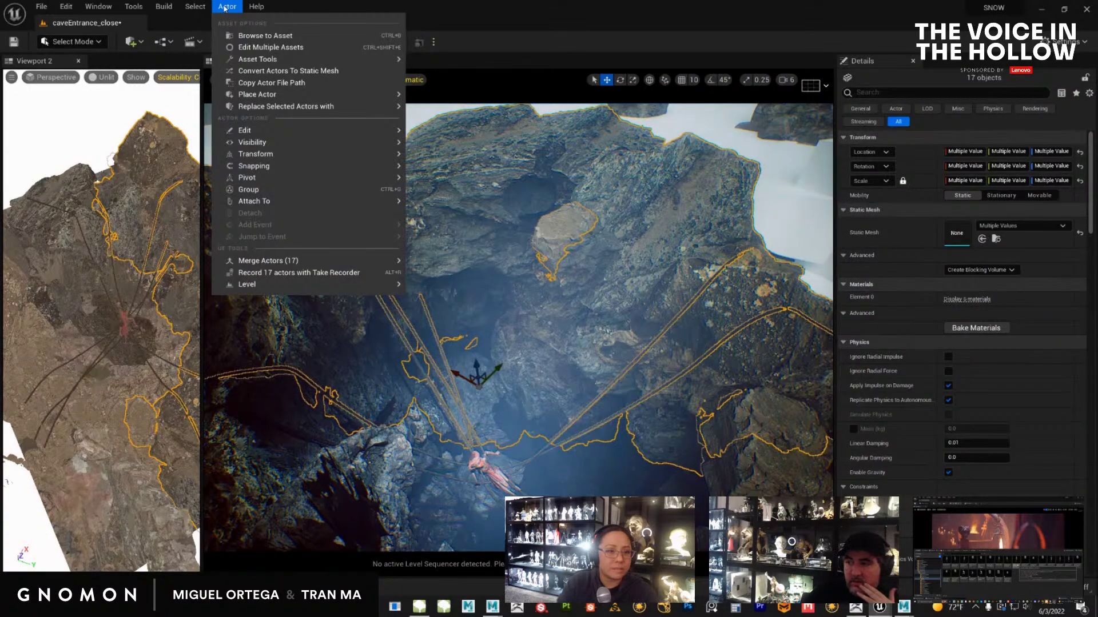
mouse_move(132, 6)
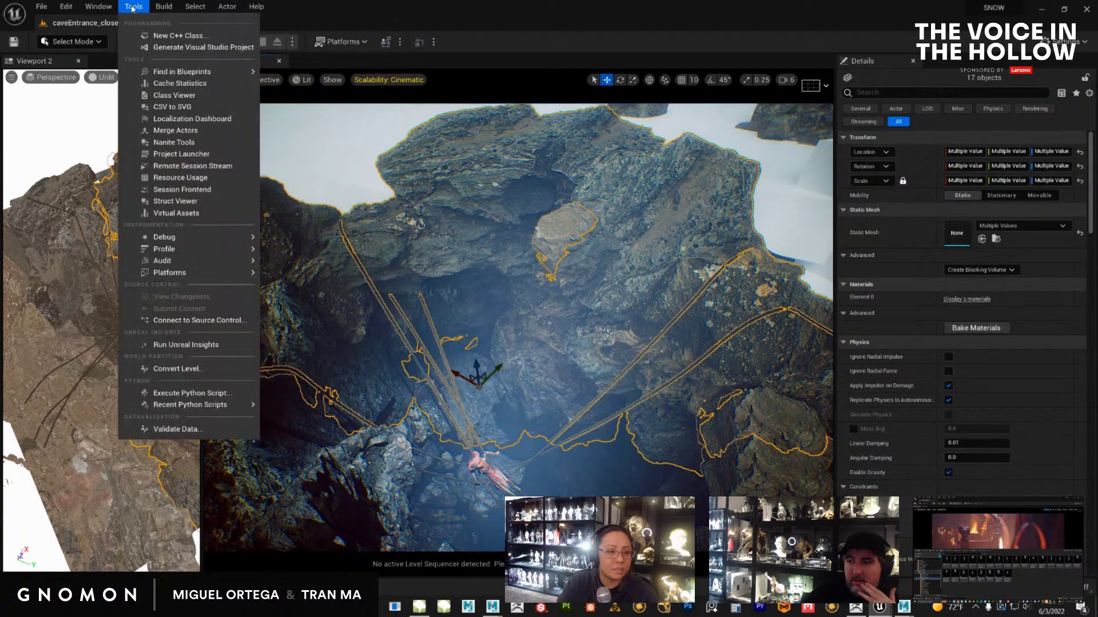
mouse_move(169, 8)
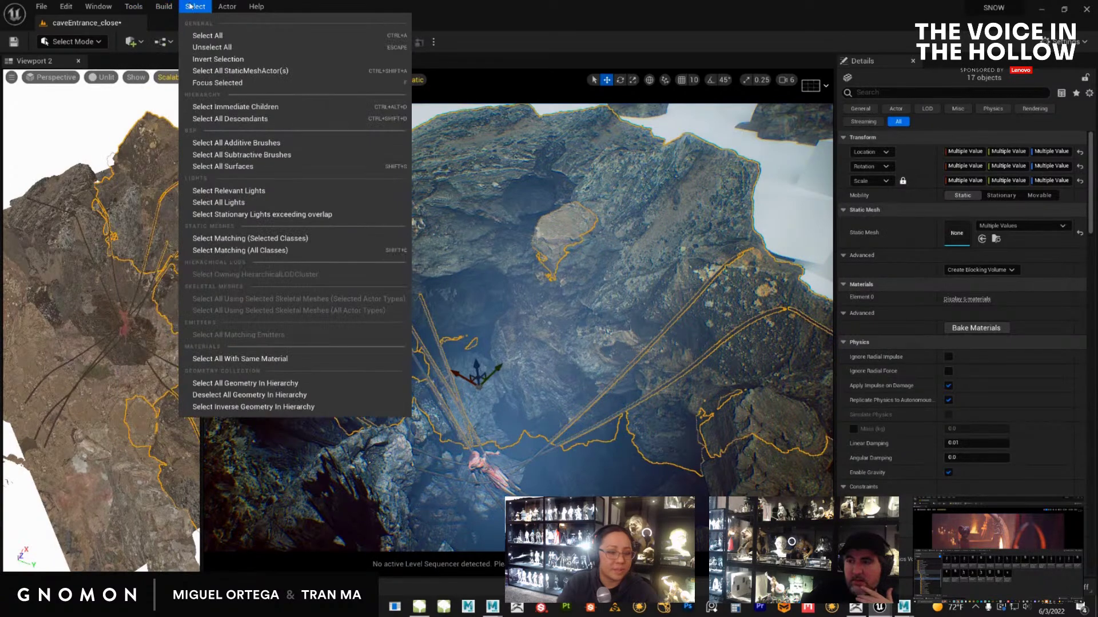
mouse_move(227, 8)
mouse_move(311, 260)
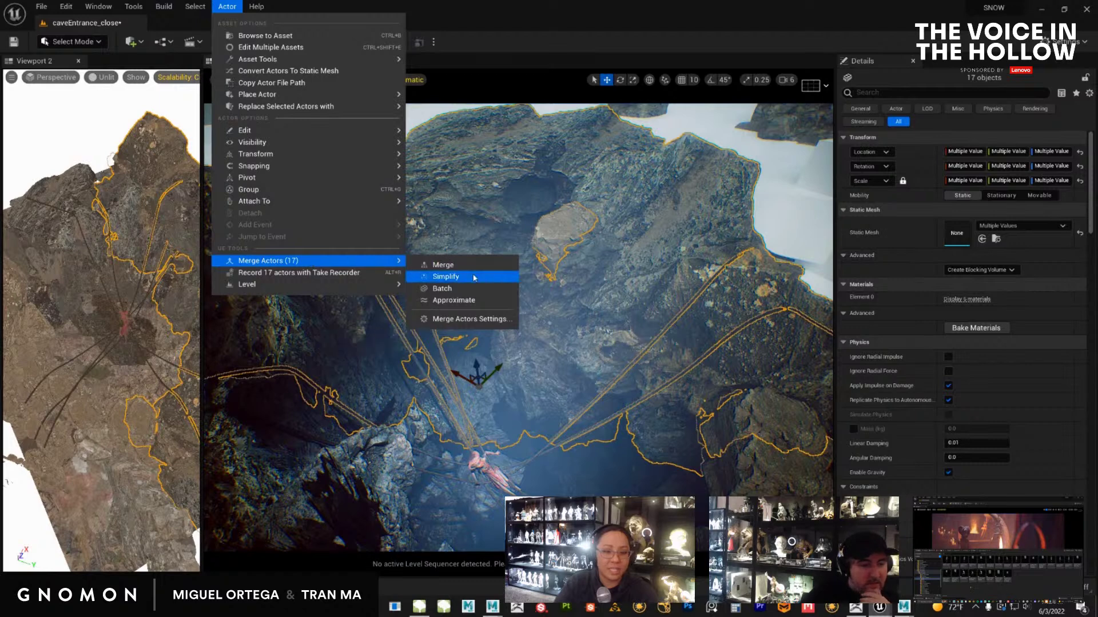
click(458, 321)
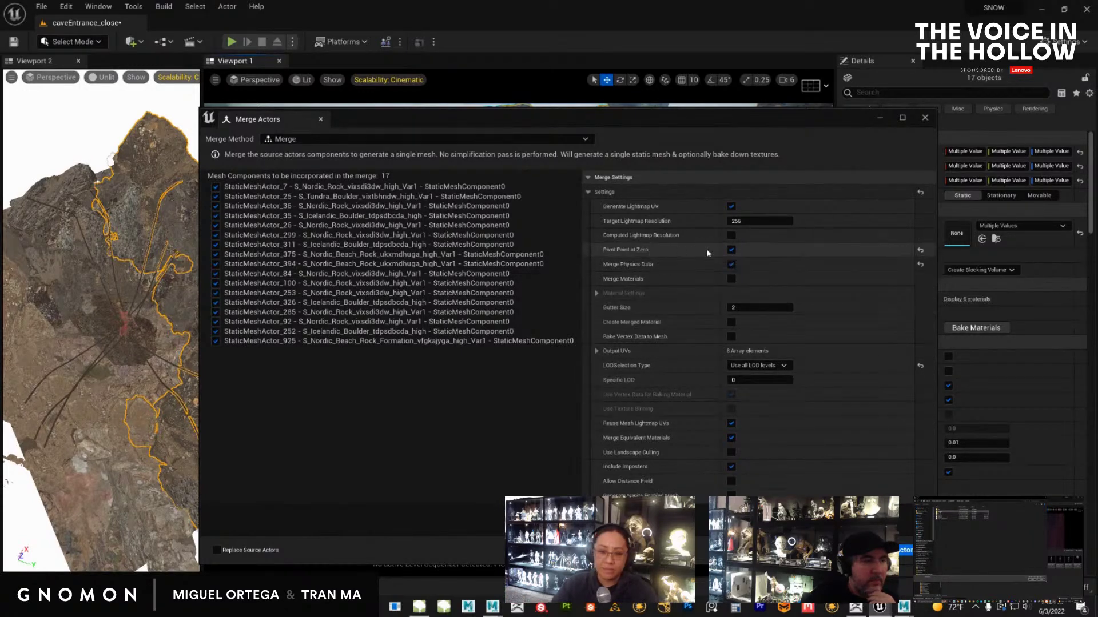
click(906, 551)
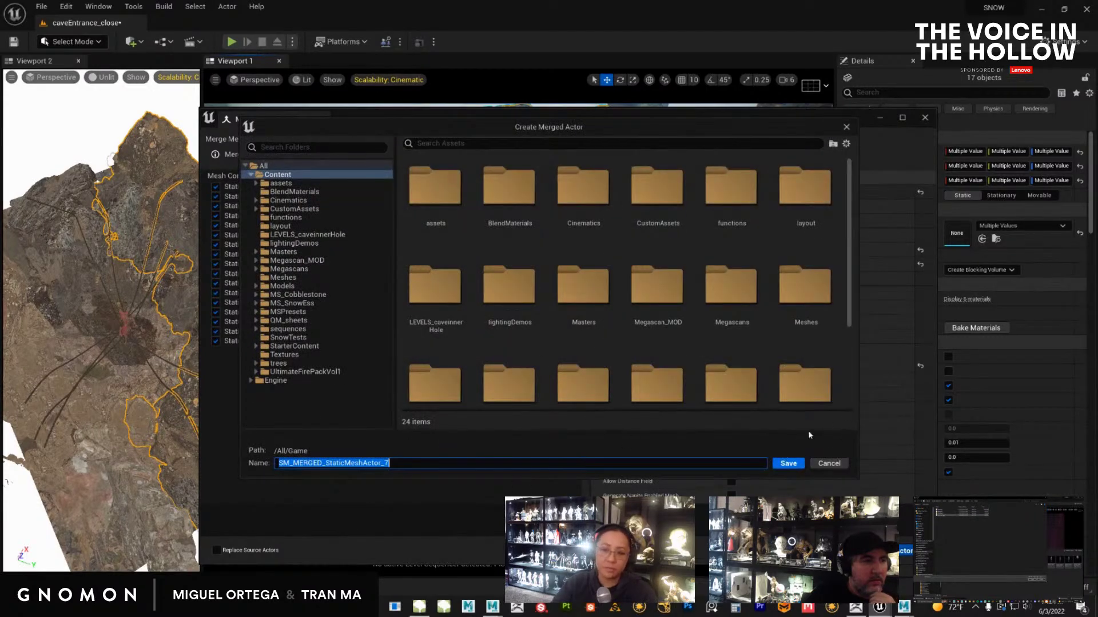
click(847, 127)
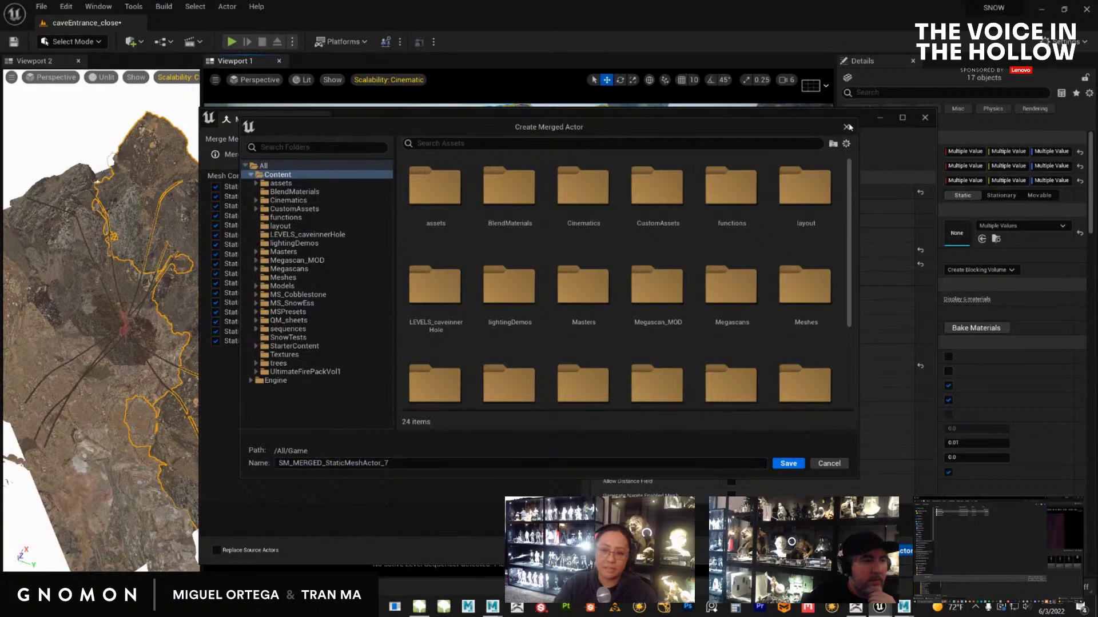
click(925, 118)
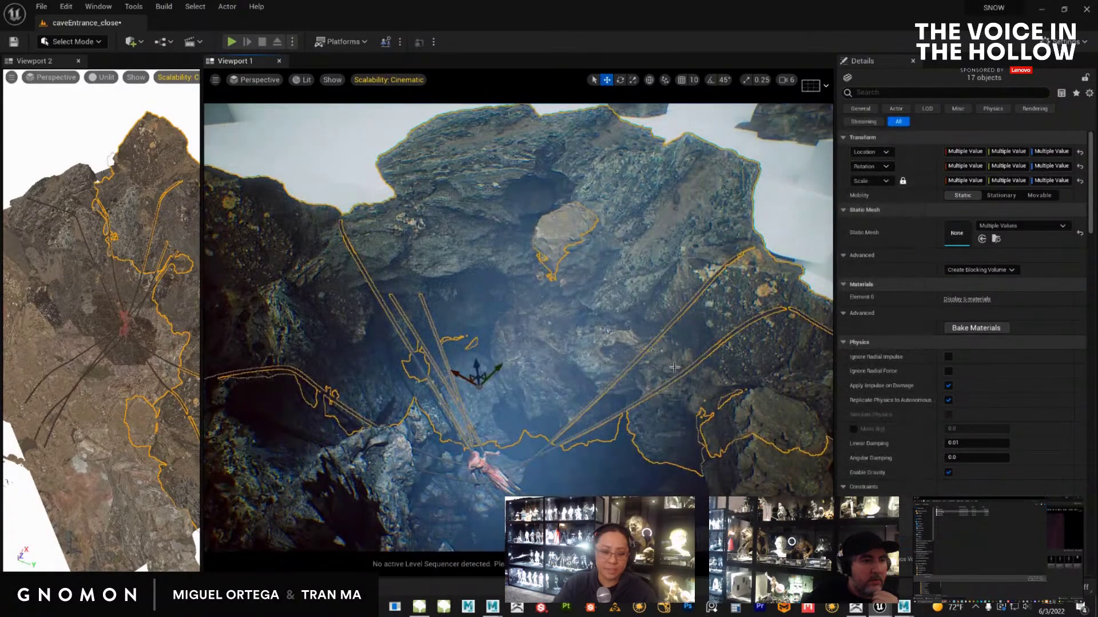
Open the merged rock mesh SM_MERGED_StaticMeshActor_31 from the assets/Caveinterior folder and inspect it from several angles
click(34, 571)
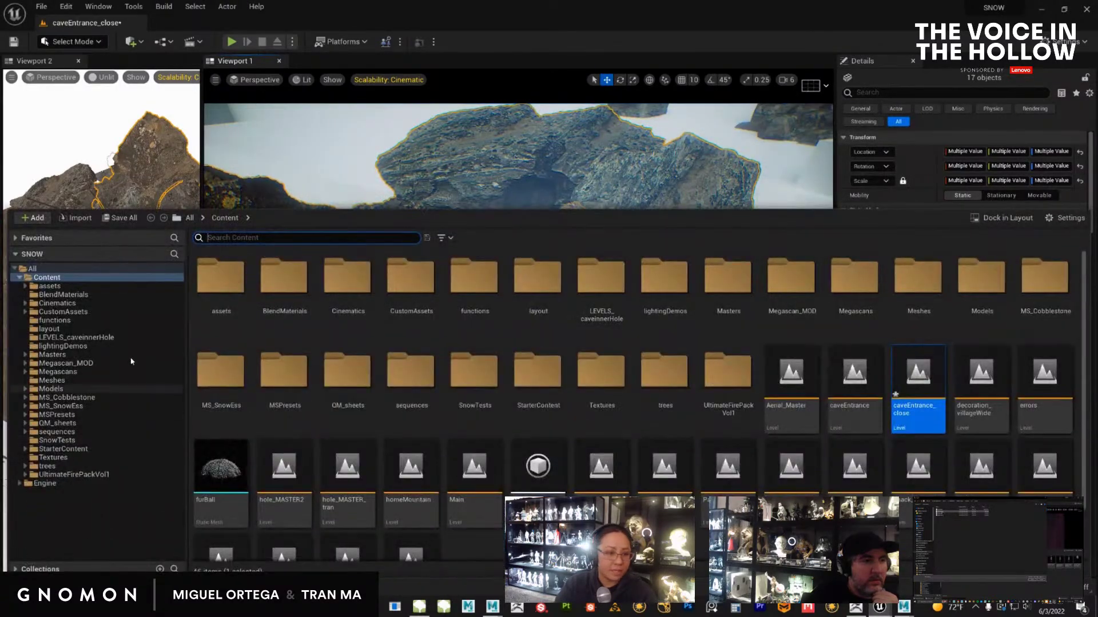
click(25, 286)
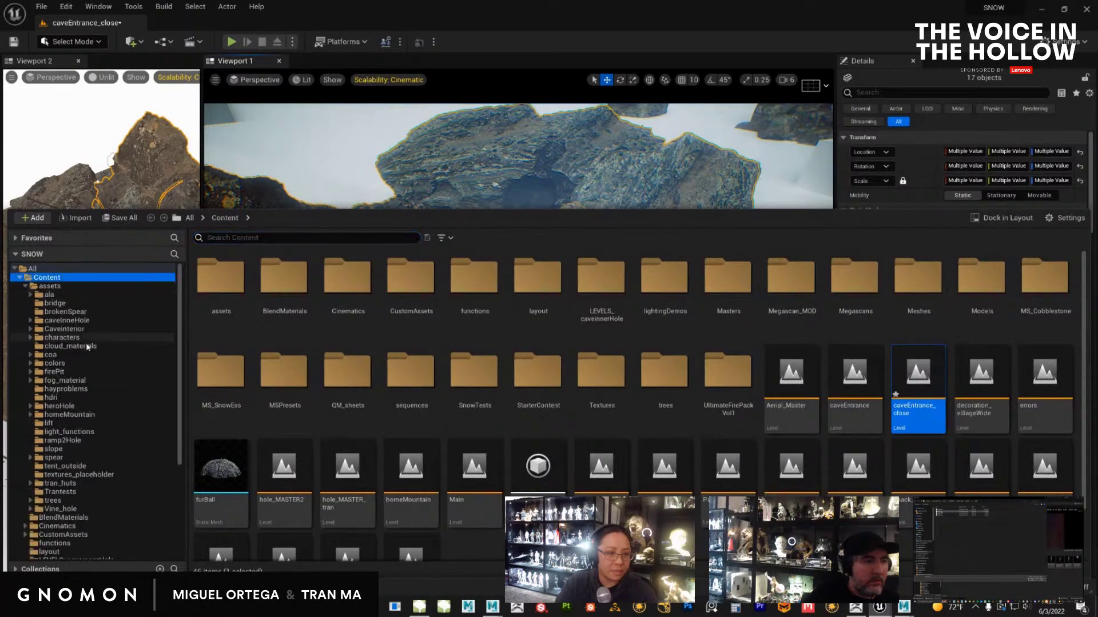
click(74, 414)
click(65, 330)
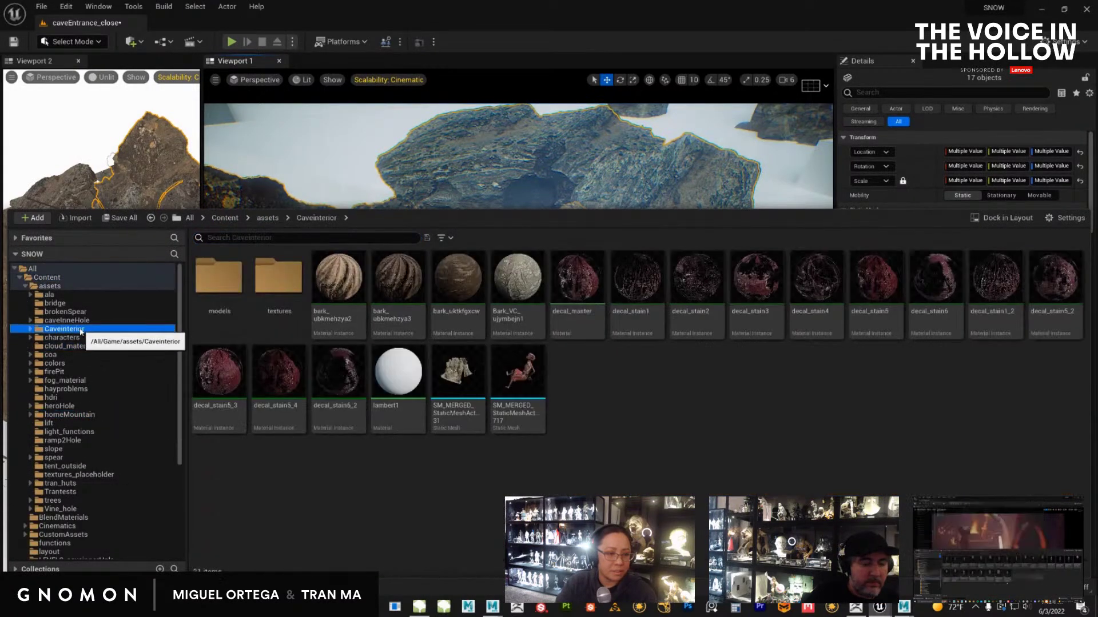
click(450, 427)
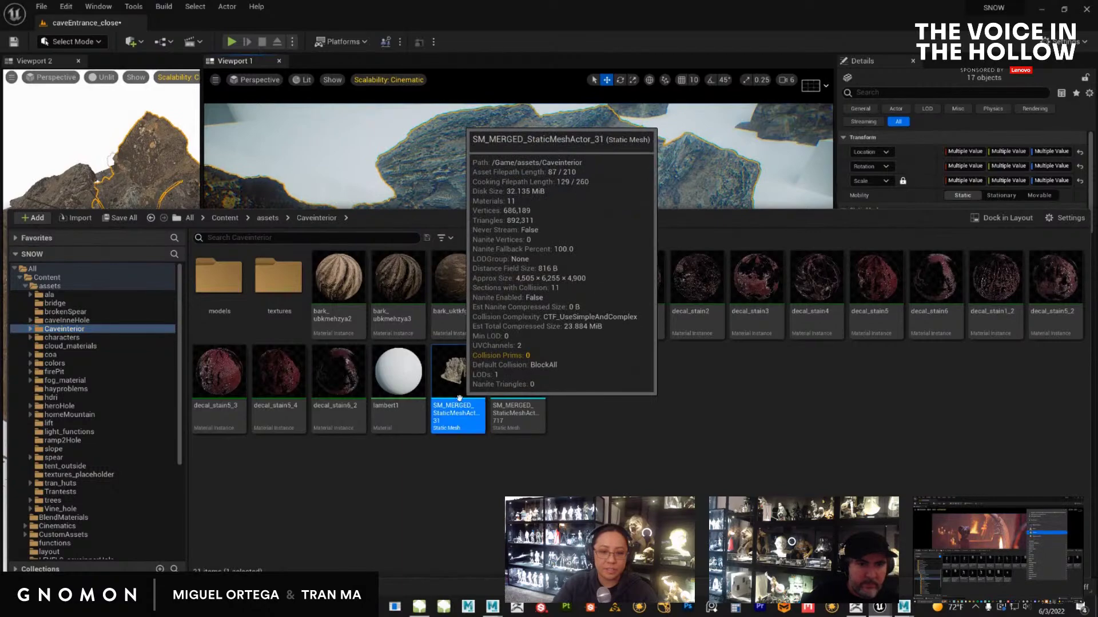
key(ctrl+space)
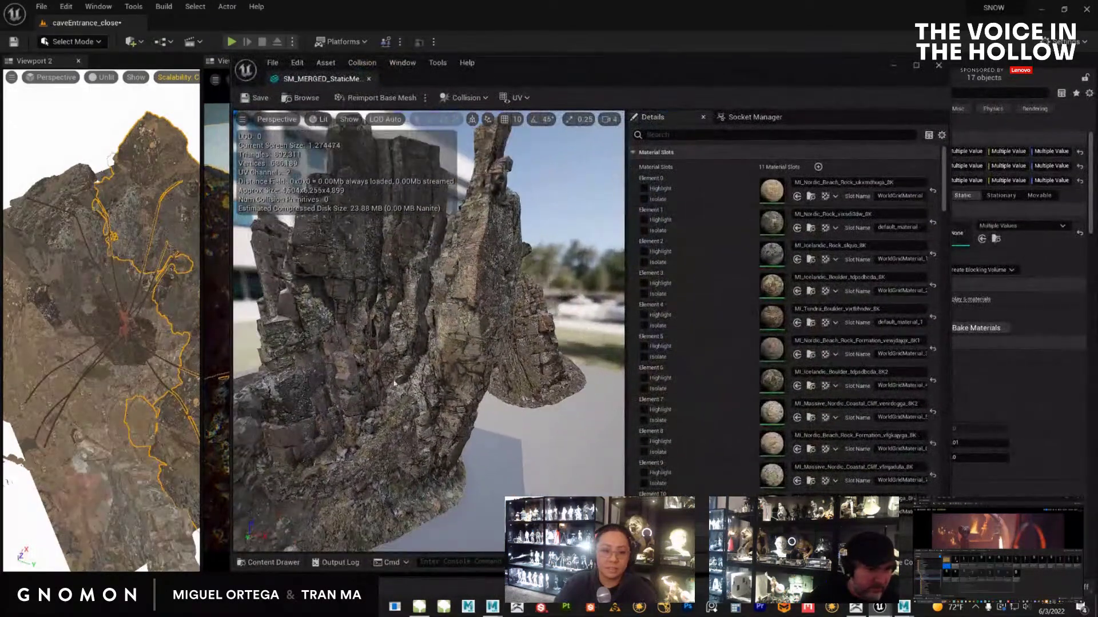
drag(394, 383, 413, 346)
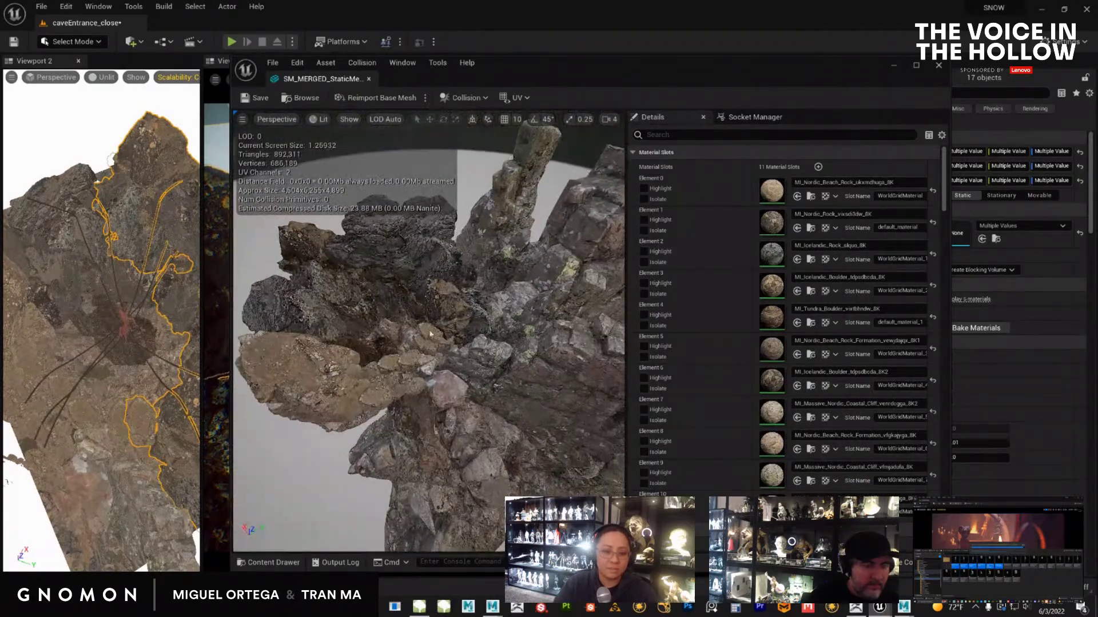
click(938, 67)
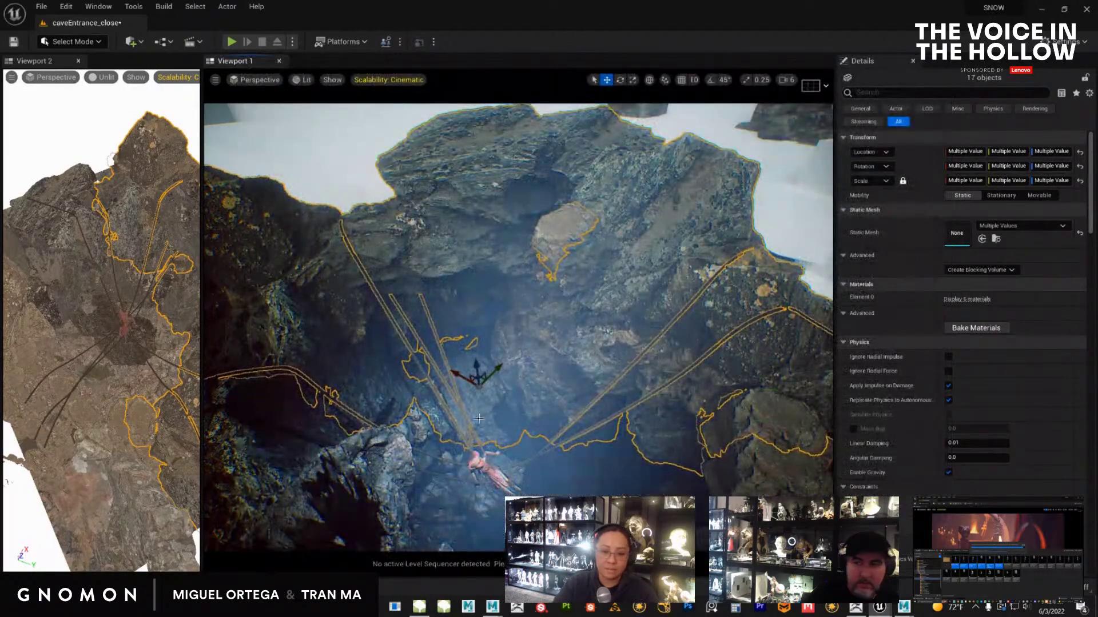
Start an FBX export of the merged rock mesh SM_MERGED_StaticMeshActor_31 and cancel it at the save dialog
key(ctrl+space)
right_click(461, 374)
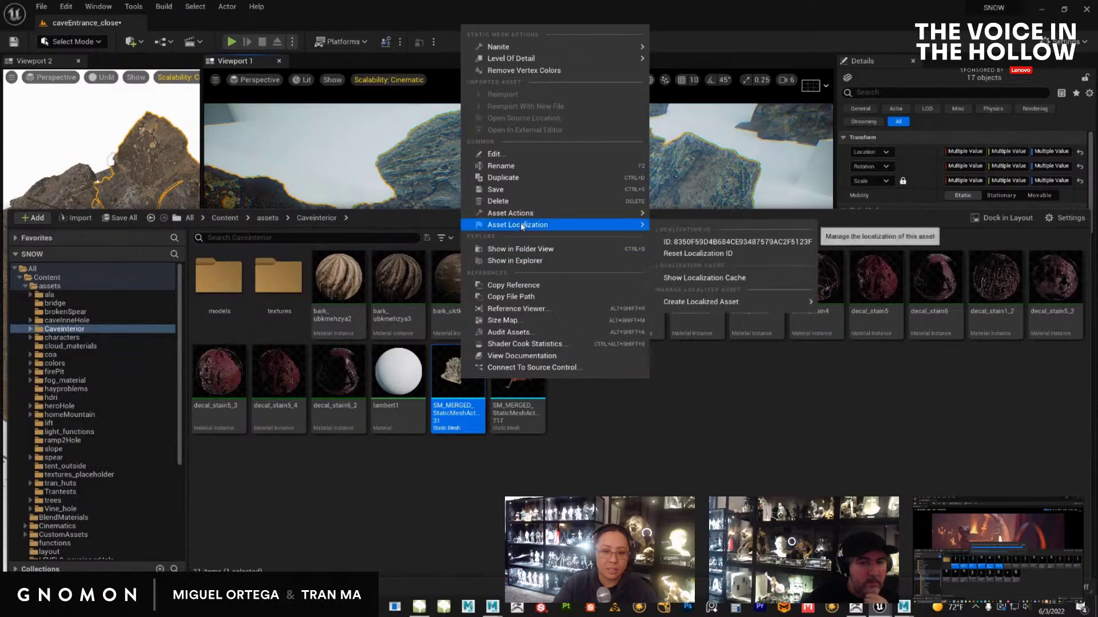
mouse_move(523, 214)
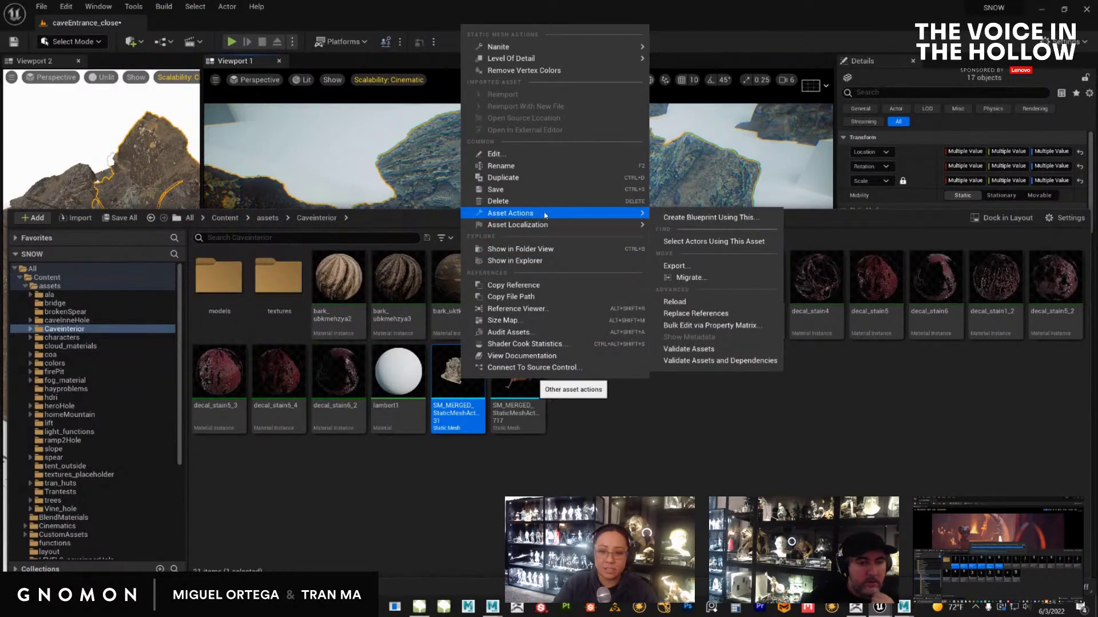
click(676, 266)
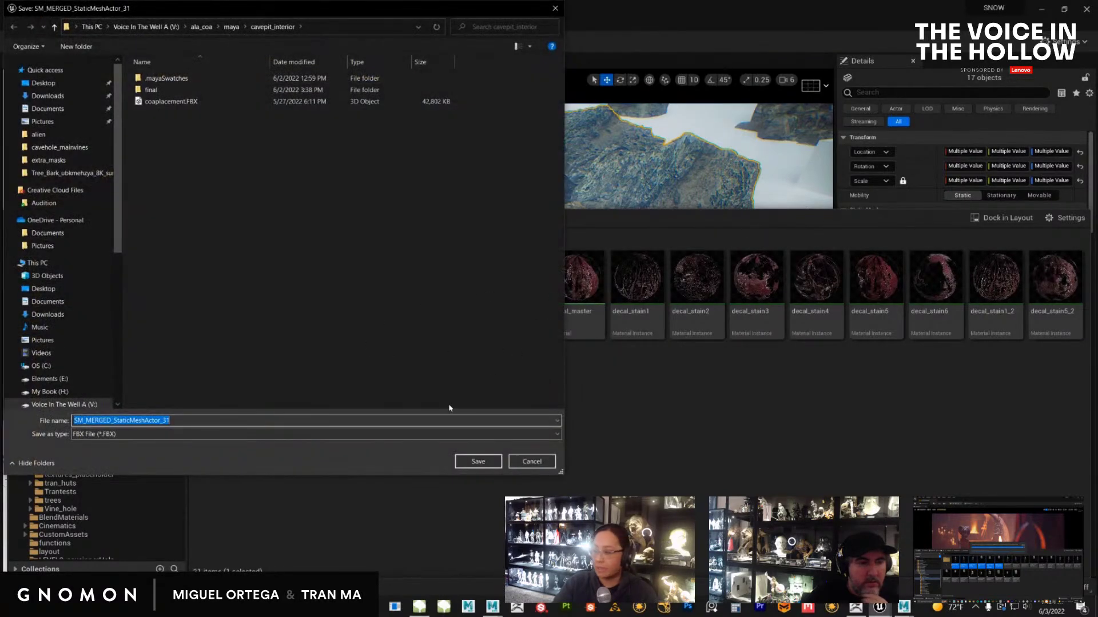
click(529, 466)
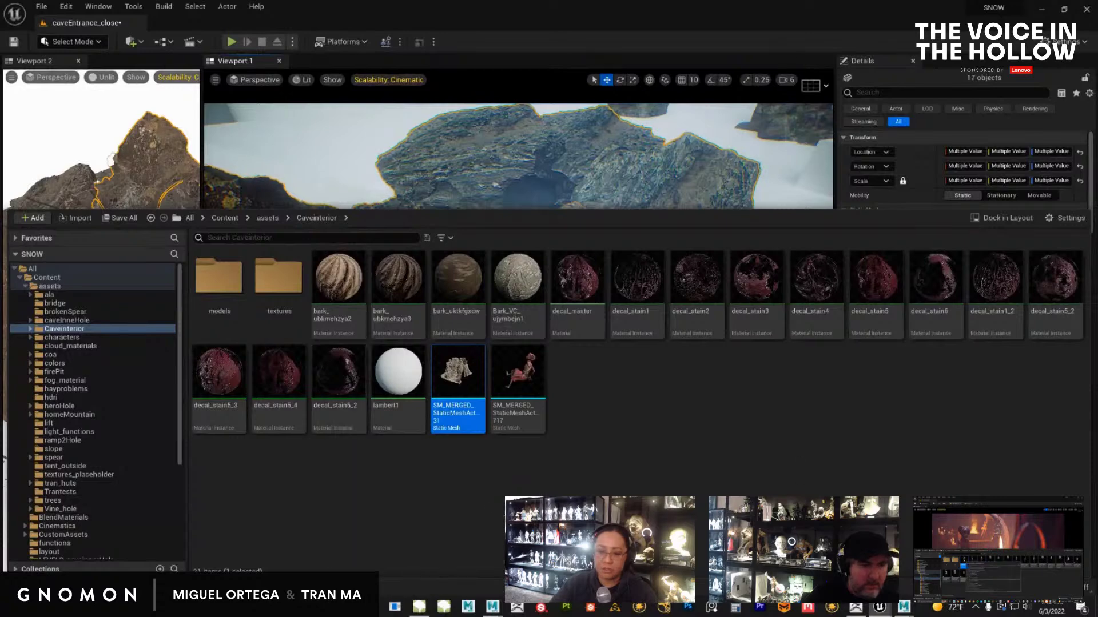
Switch to ZBrush and look over the bark detail on the sculpted vines
click(856, 608)
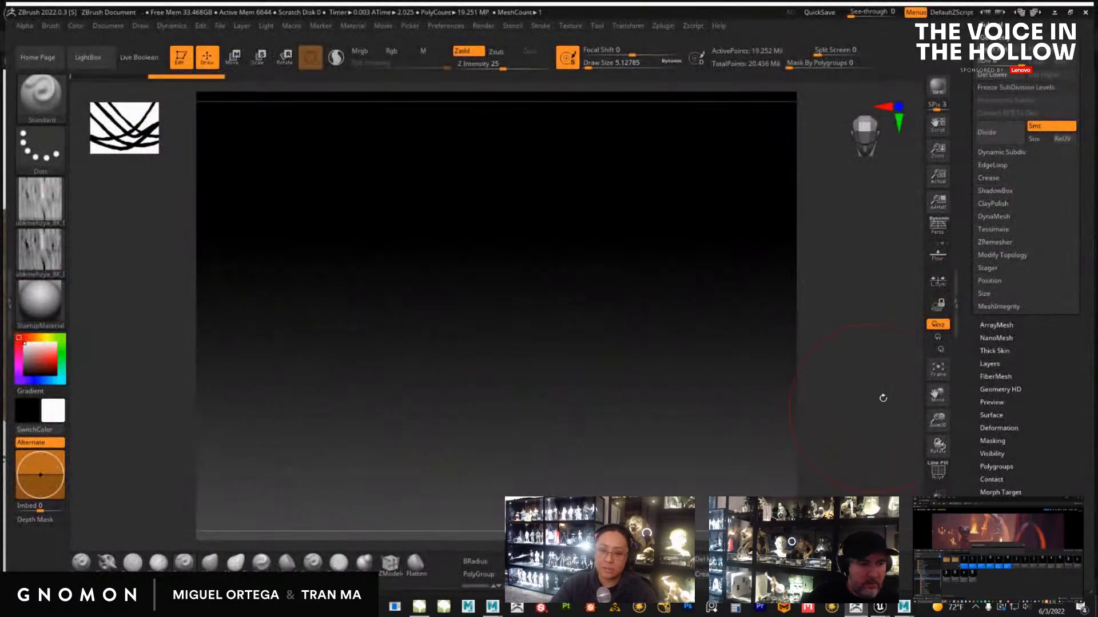
drag(739, 451, 778, 382)
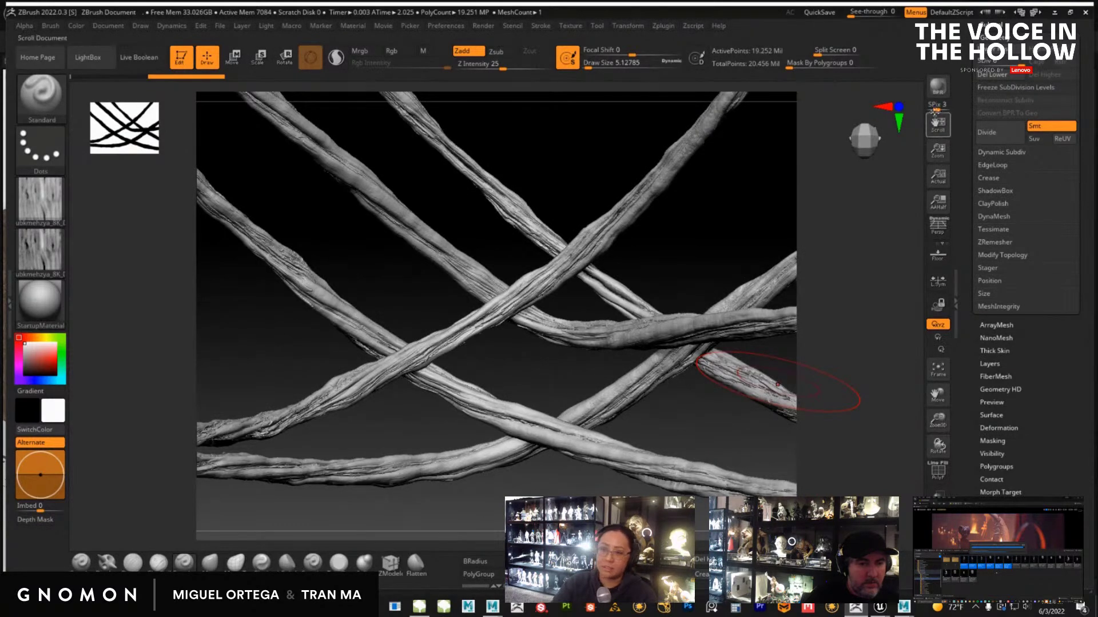
click(1055, 12)
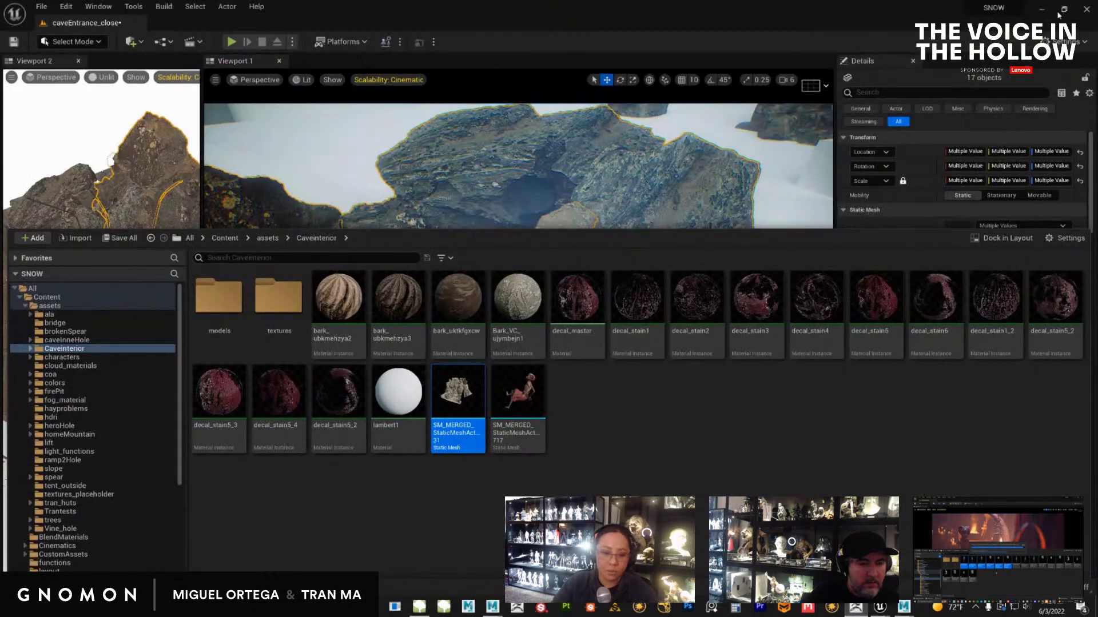
Switch to SpeedTree, enlarge the generator graph, and compare what the Zone and Trunk generators control in the cave scene
click(1041, 9)
drag(566, 417, 635, 354)
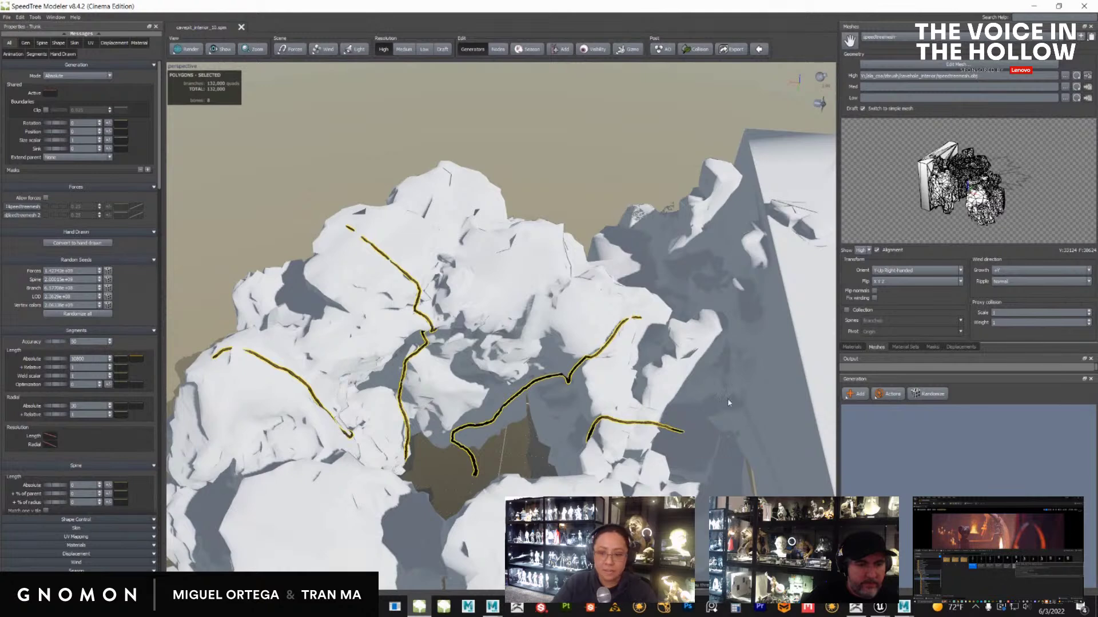
drag(726, 412, 739, 422)
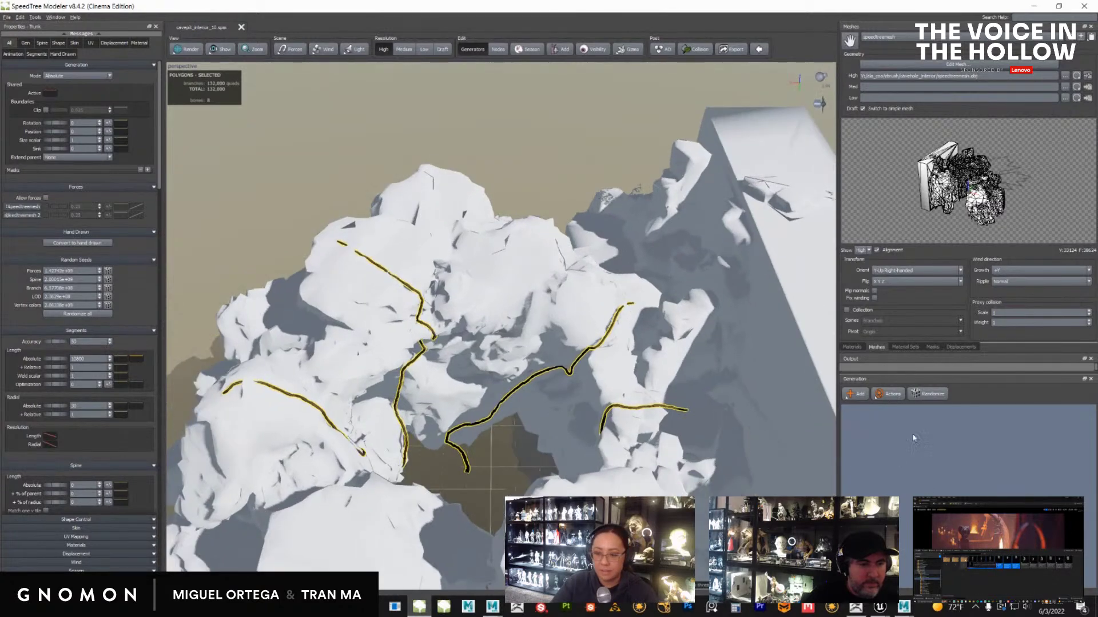
drag(915, 378, 914, 465)
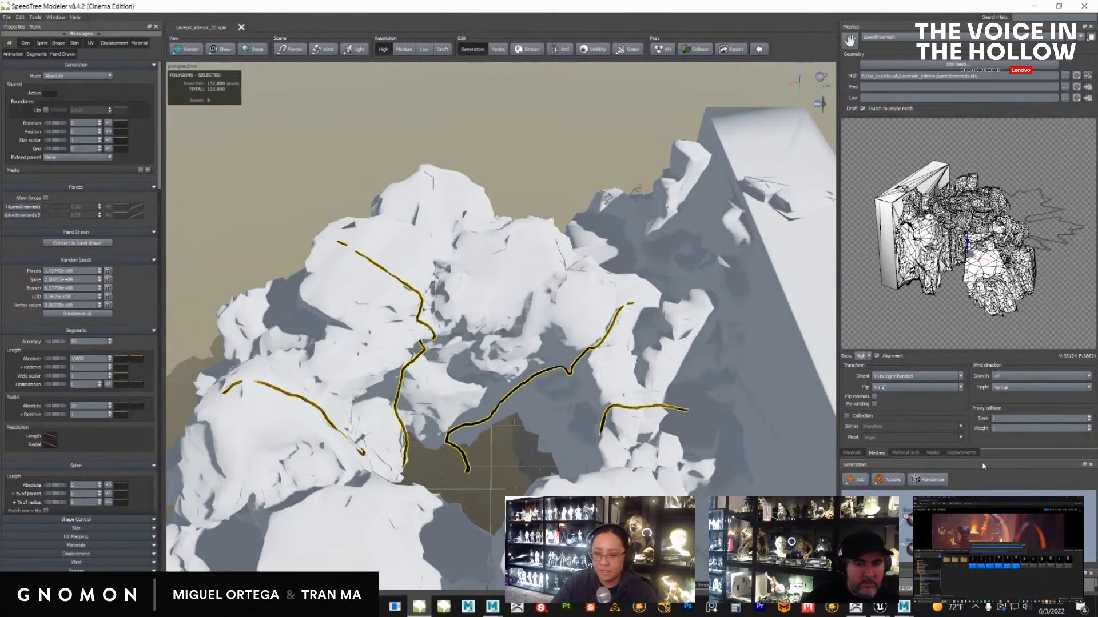
drag(981, 458, 981, 302)
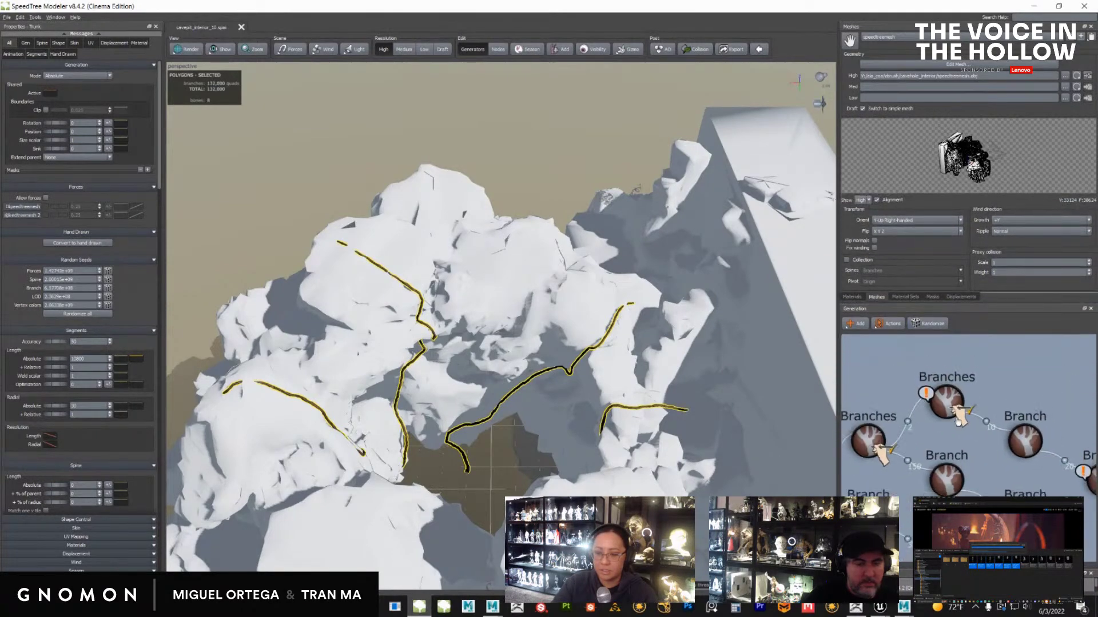
scroll(910, 432, up, 5)
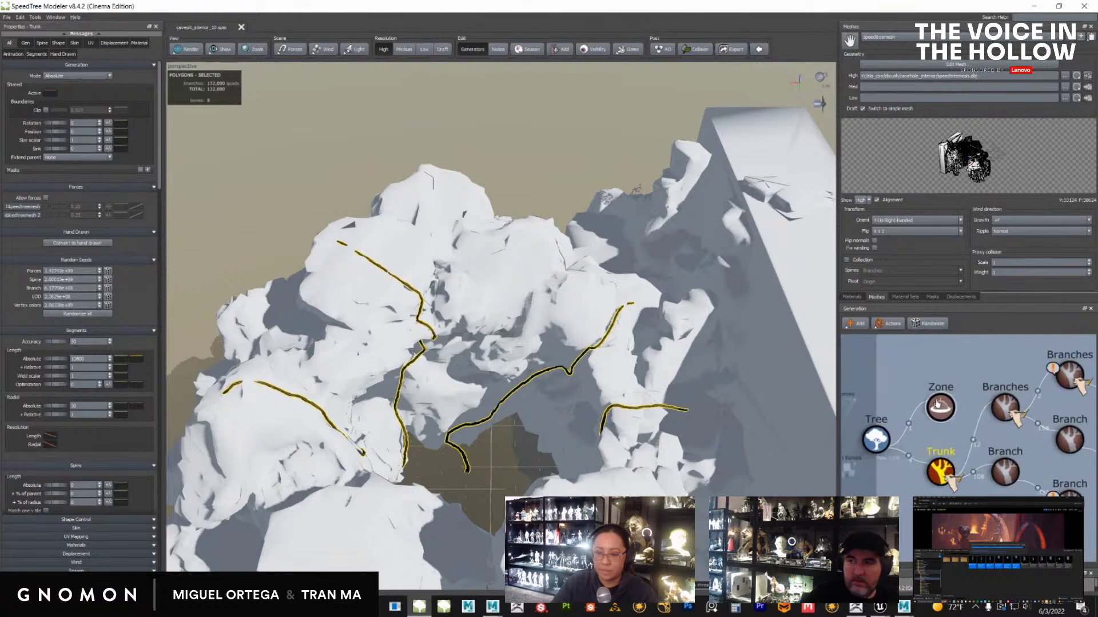
click(941, 407)
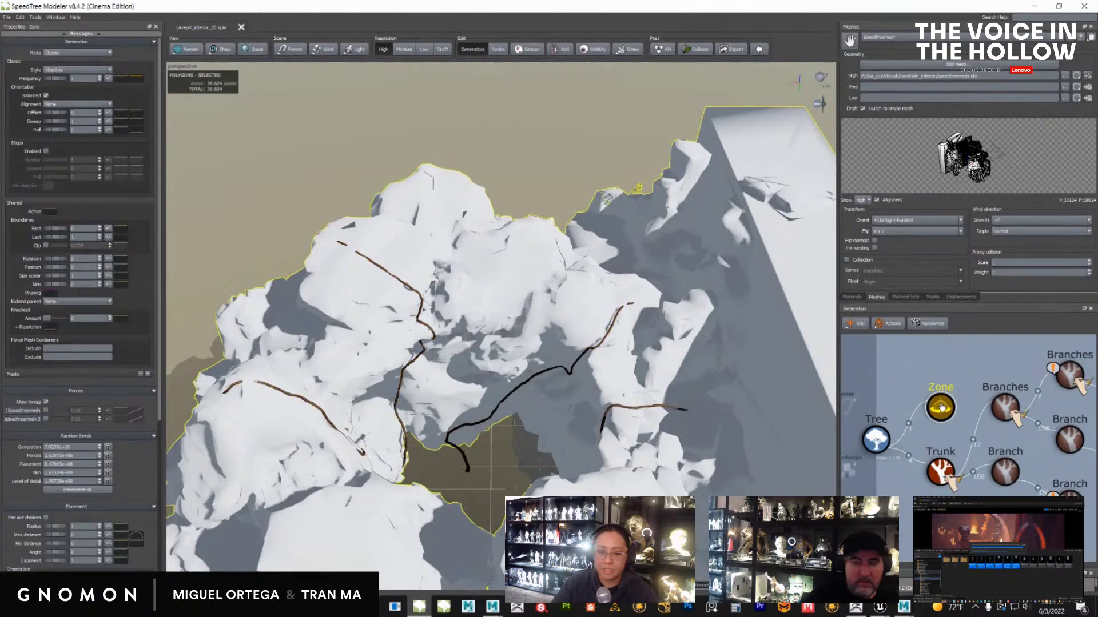
click(940, 472)
drag(497, 343, 540, 341)
drag(943, 473, 945, 477)
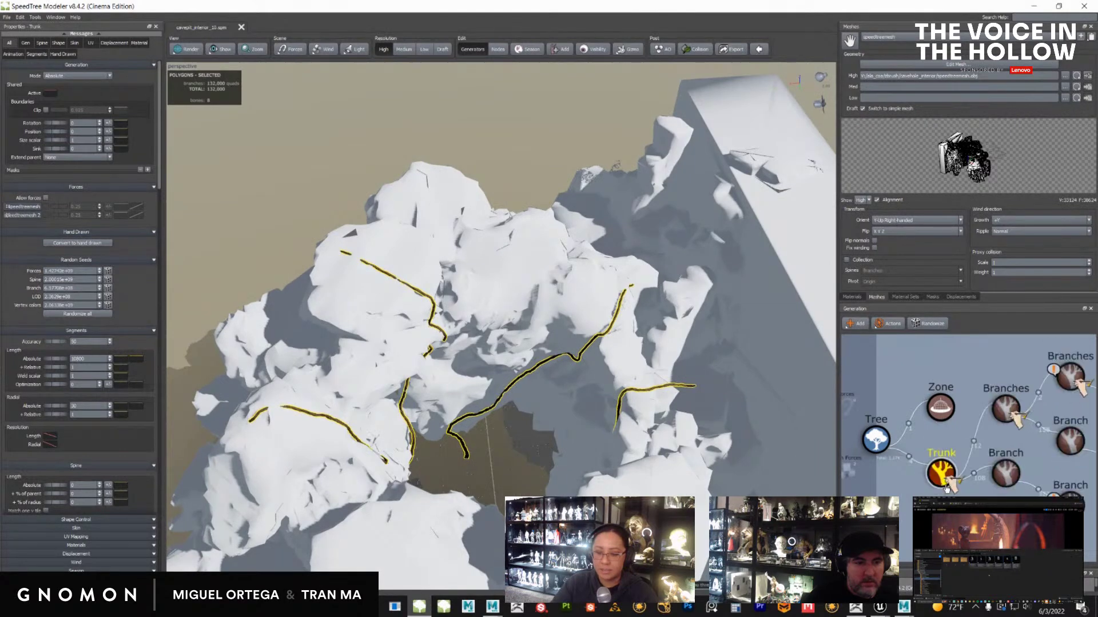
Add a short new trunk vine in the pit opening below the cave wall and raise its upper nodes
mouse_move(529, 496)
mouse_down()
mouse_move(527, 486)
mouse_move(576, 456)
mouse_move(514, 480)
mouse_move(540, 435)
mouse_up()
click(544, 376)
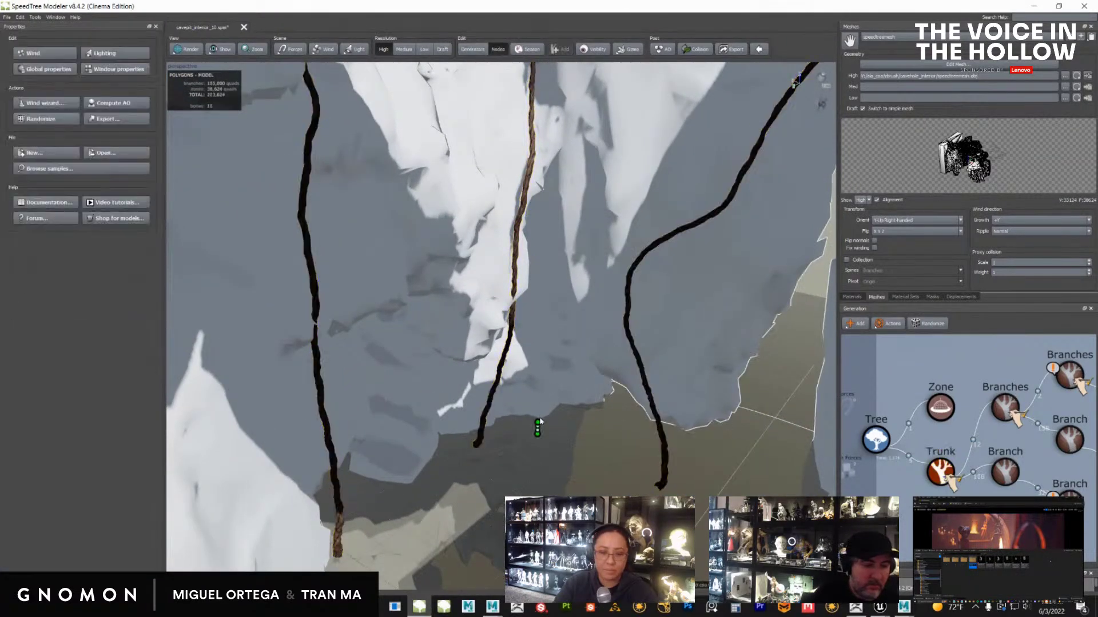
scroll(540, 434, up, 3)
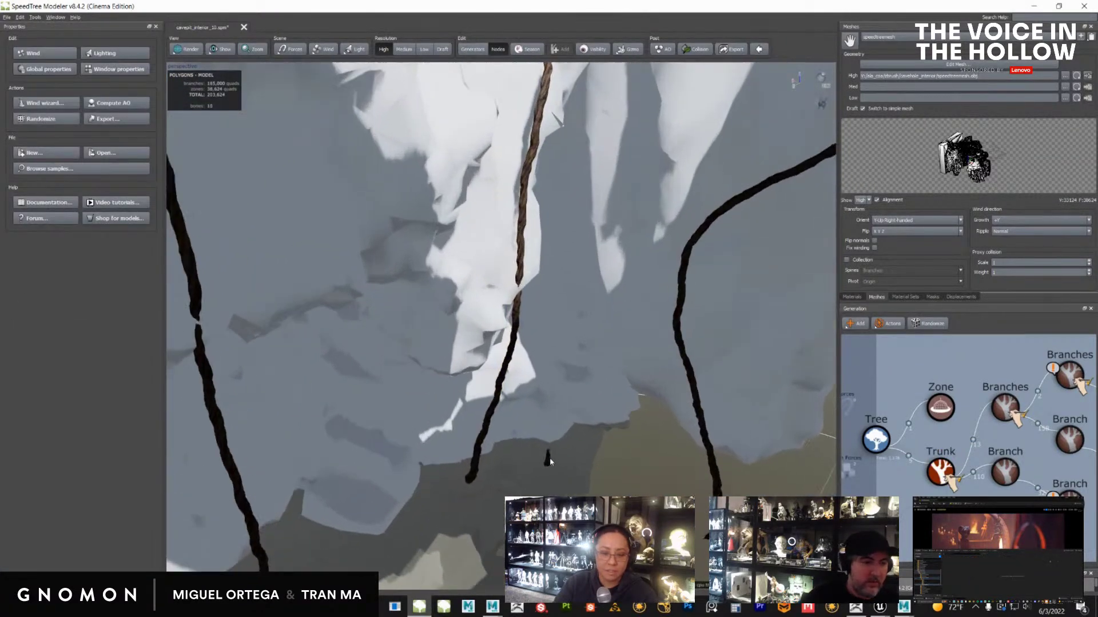
click(548, 457)
mouse_move(548, 457)
mouse_down()
mouse_move(568, 454)
mouse_move(540, 443)
mouse_move(610, 446)
mouse_move(637, 473)
mouse_move(594, 443)
mouse_move(574, 461)
mouse_move(502, 473)
mouse_move(451, 355)
mouse_move(553, 449)
mouse_move(557, 400)
mouse_move(560, 417)
mouse_up()
click(589, 444)
Move the new vine's two selected nodes up the cave wall, beside the existing central vine
scroll(564, 424, down, 5)
scroll(561, 425, up, 2)
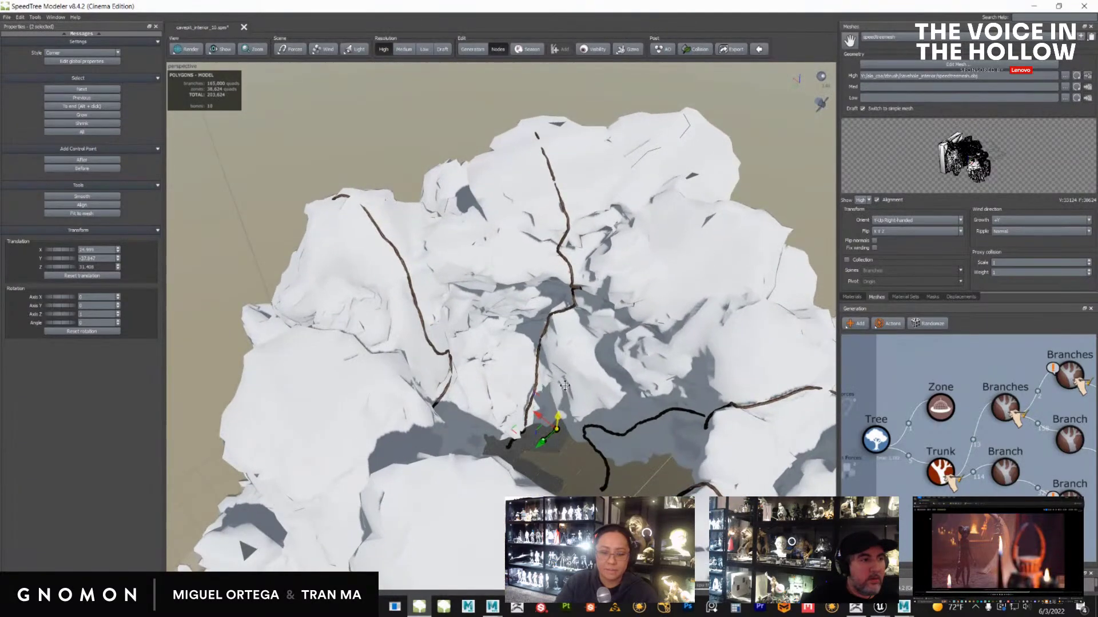
drag(593, 209, 574, 329)
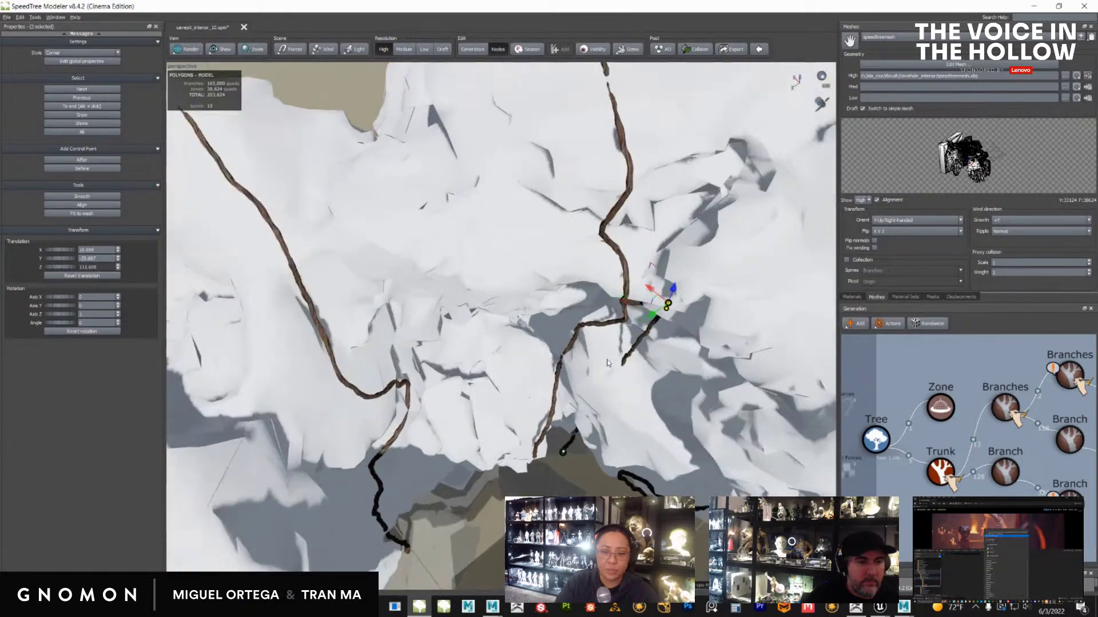
scroll(585, 342, up, 3)
drag(656, 236, 703, 274)
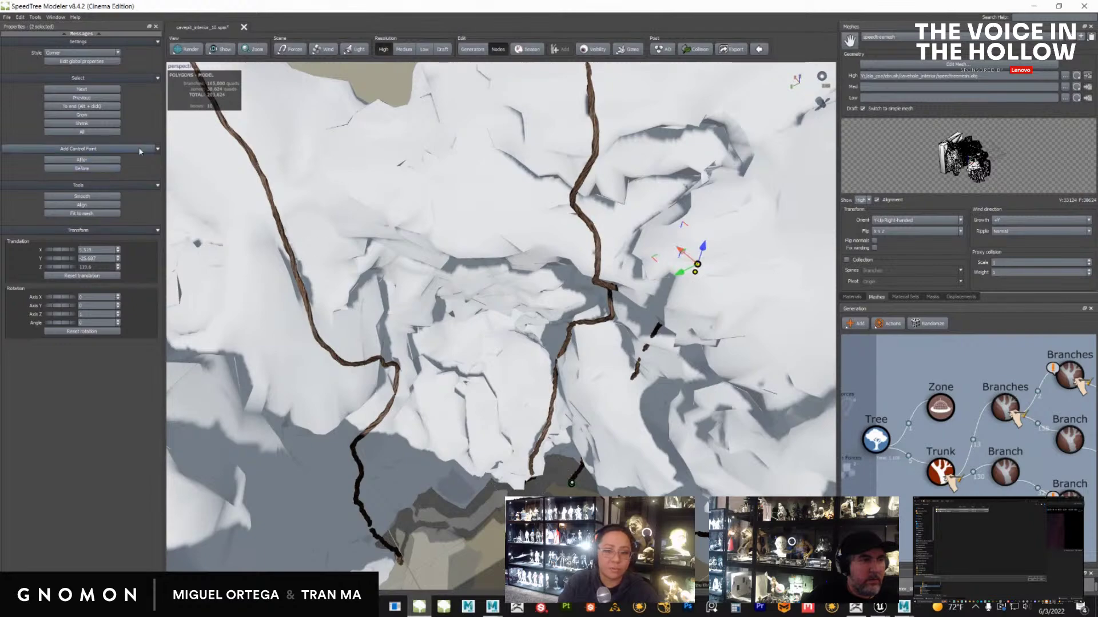
drag(662, 399, 609, 376)
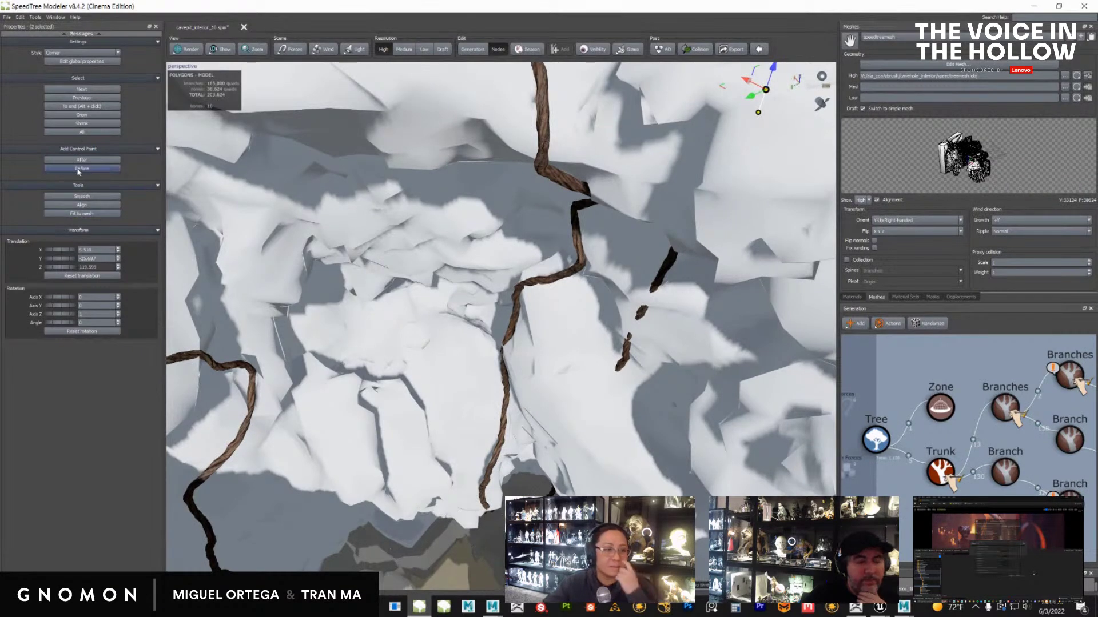
Reposition the new vine's lower control points so it runs from the pit opening up the cave wall
click(579, 444)
click(578, 446)
drag(639, 451, 604, 436)
drag(520, 428, 757, 422)
scroll(671, 426, down, 3)
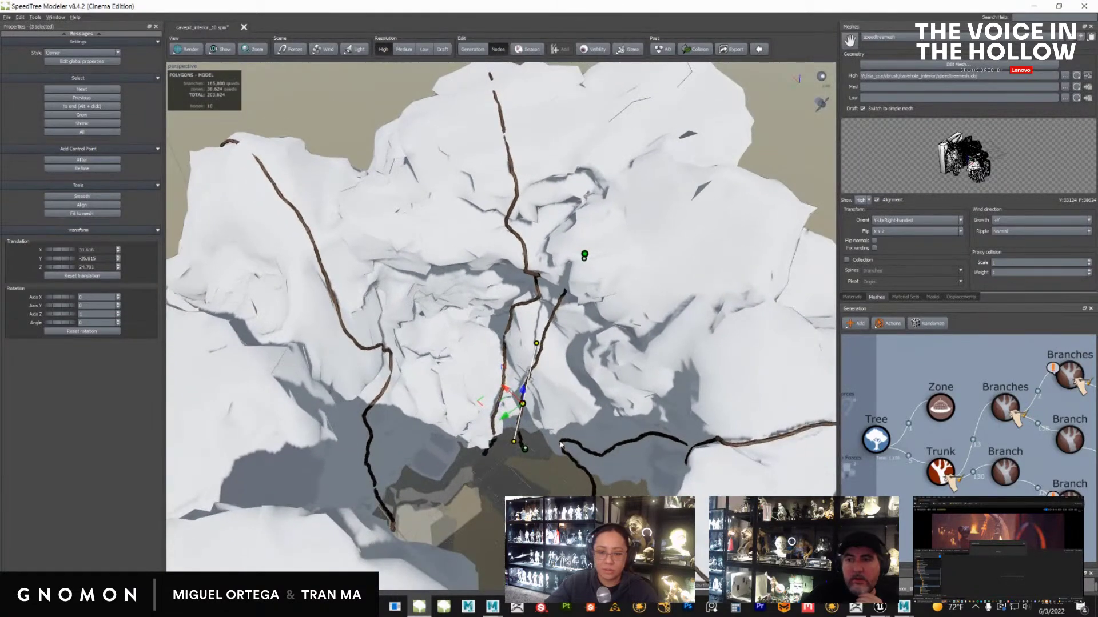
Remove the new demonstration vine rising from the pit opening
scroll(573, 443, up, 3)
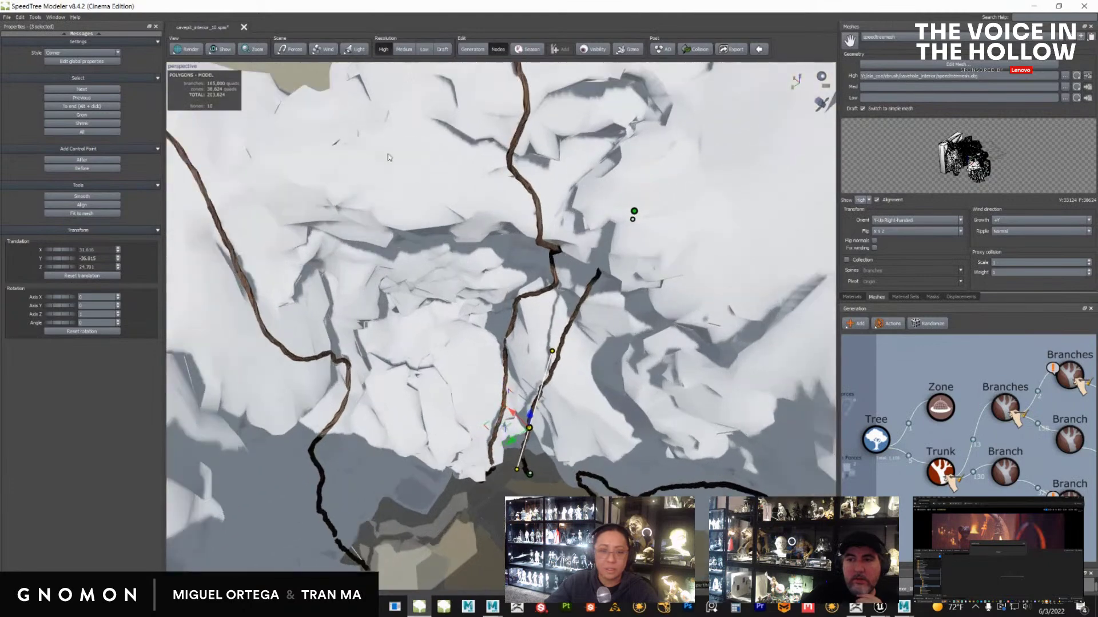
click(526, 472)
click(527, 472)
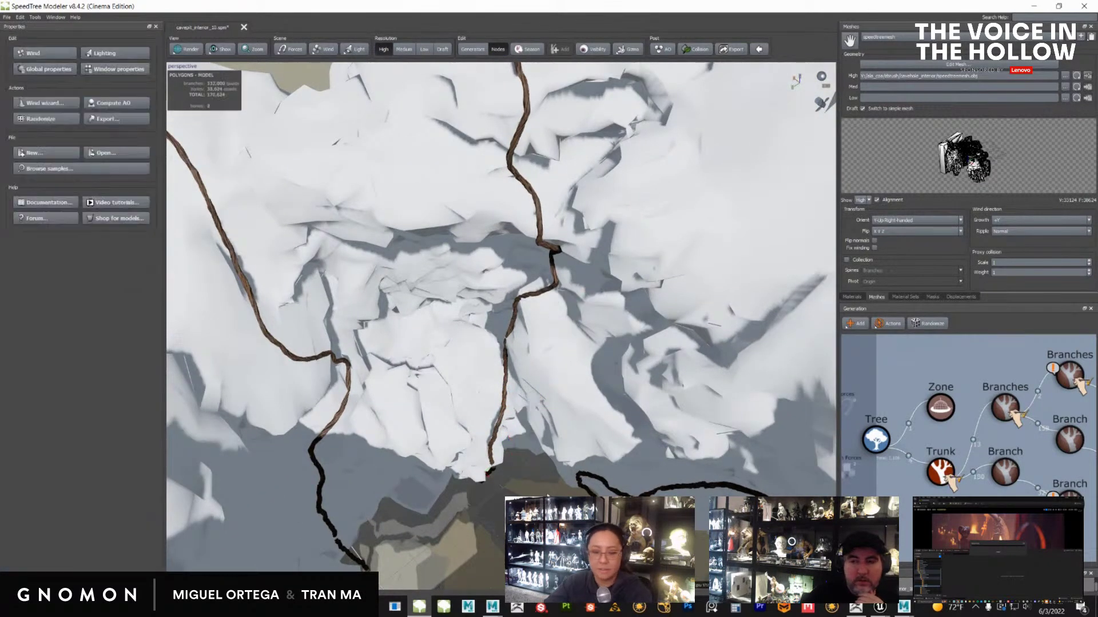
Show the hand-drawn Branches generator attached to the Trunk vines on the cave wall
click(1004, 415)
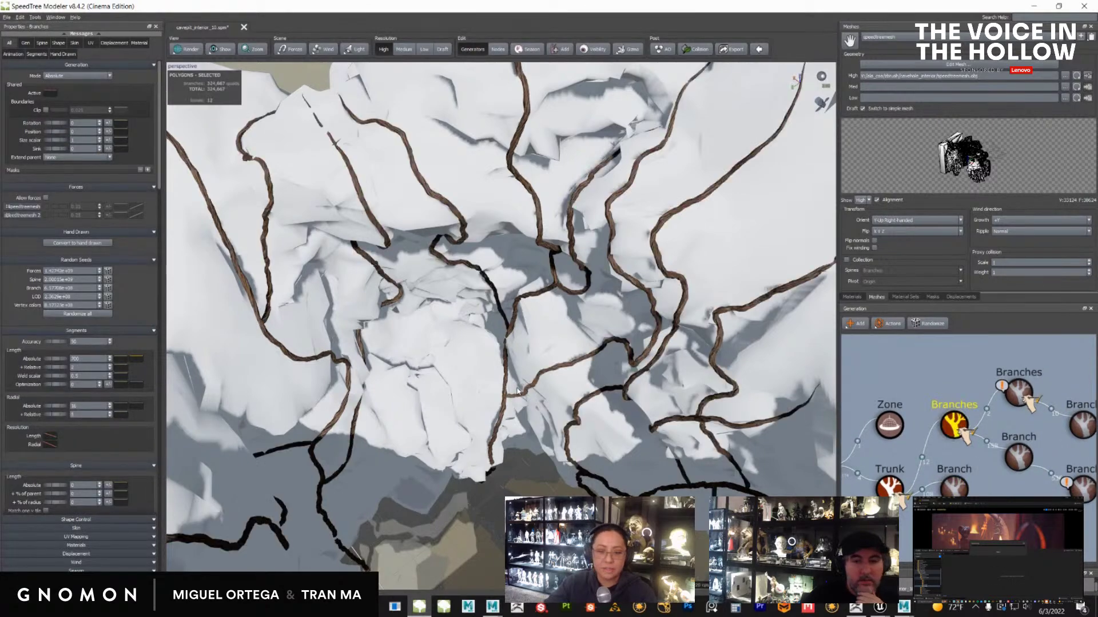
scroll(517, 392, down, 8)
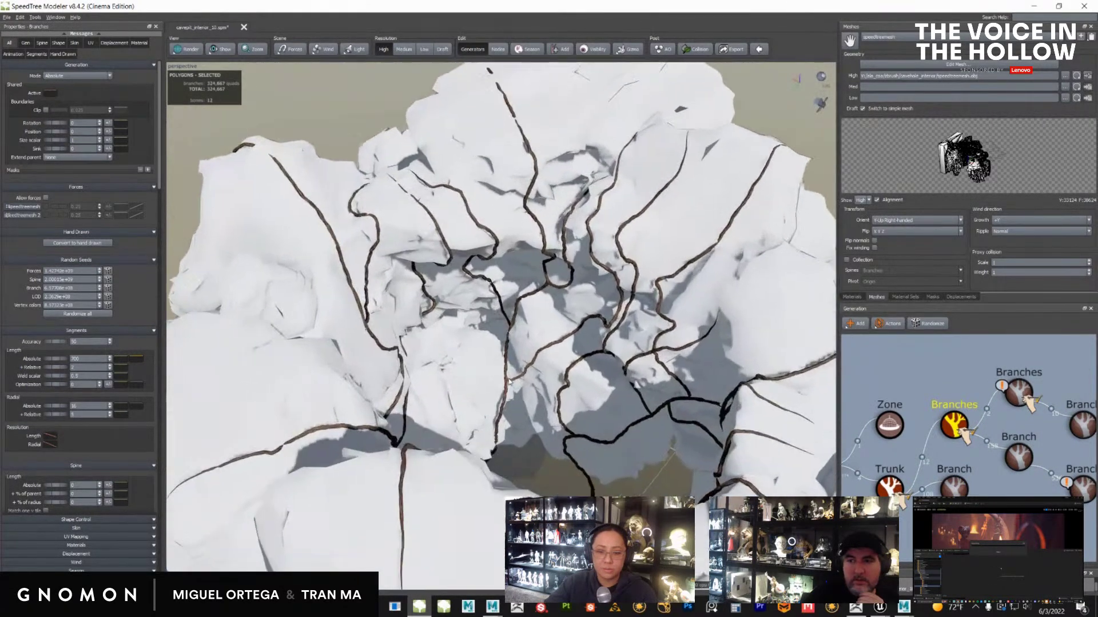
scroll(509, 382, up, 1)
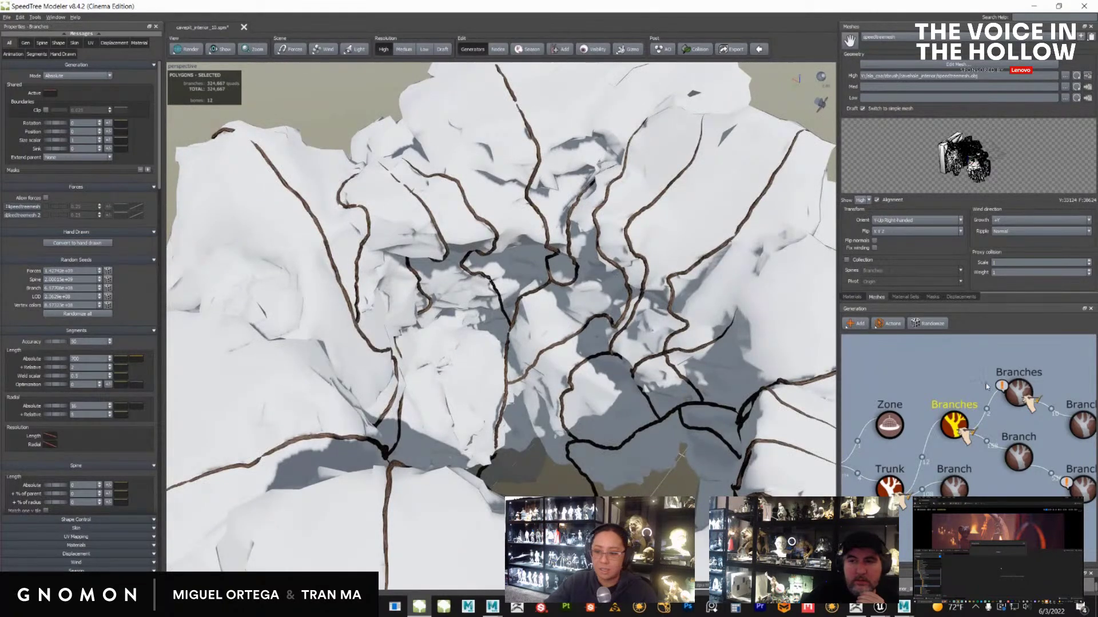
Show the second-level hand-drawn Branches generator and view its added vines around the pit
middle_drag(987, 405, 932, 430)
click(956, 419)
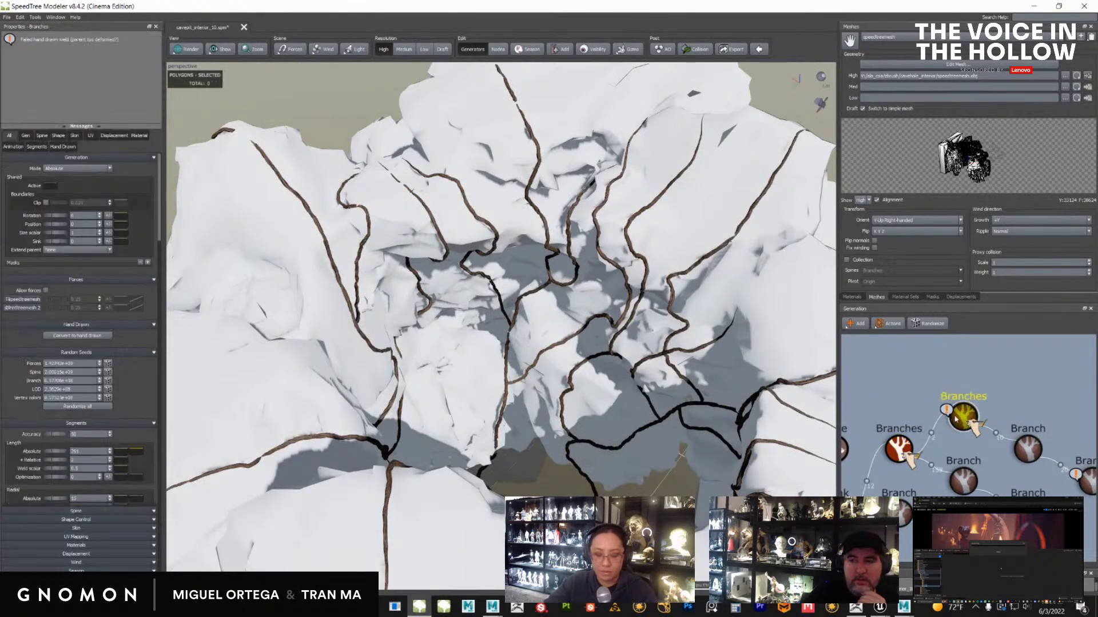
drag(585, 403, 610, 424)
middle_drag(918, 475, 947, 445)
drag(457, 400, 523, 362)
drag(522, 257, 604, 342)
scroll(951, 448, down, 1)
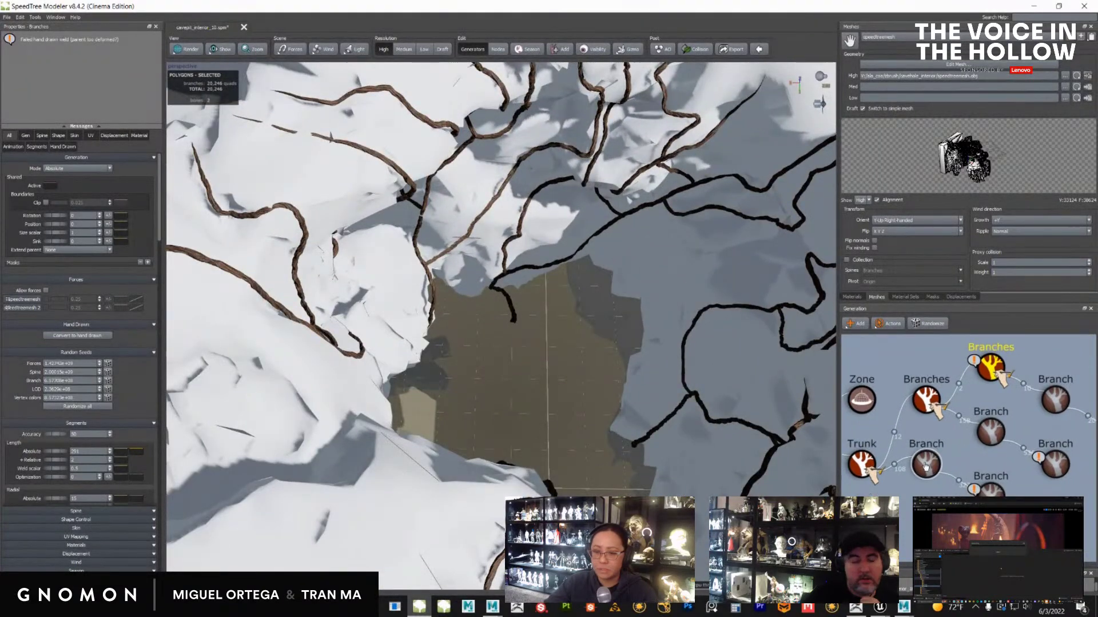
Look over the Trunk generator's options for adding child geometry such as branches
click(925, 466)
middle_drag(926, 466, 978, 462)
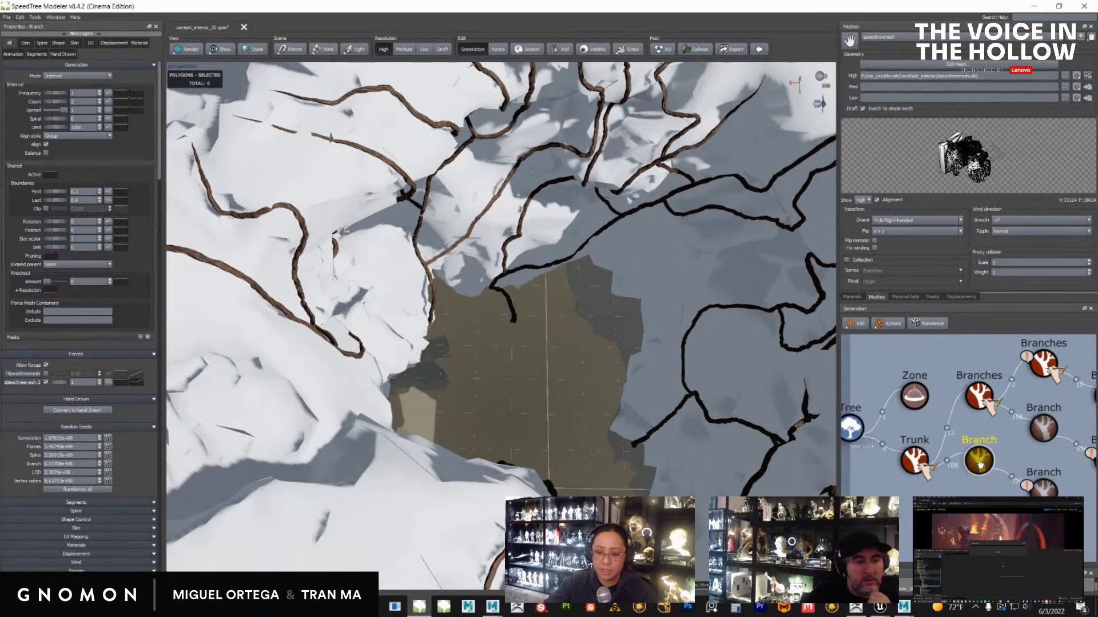
right_click(914, 462)
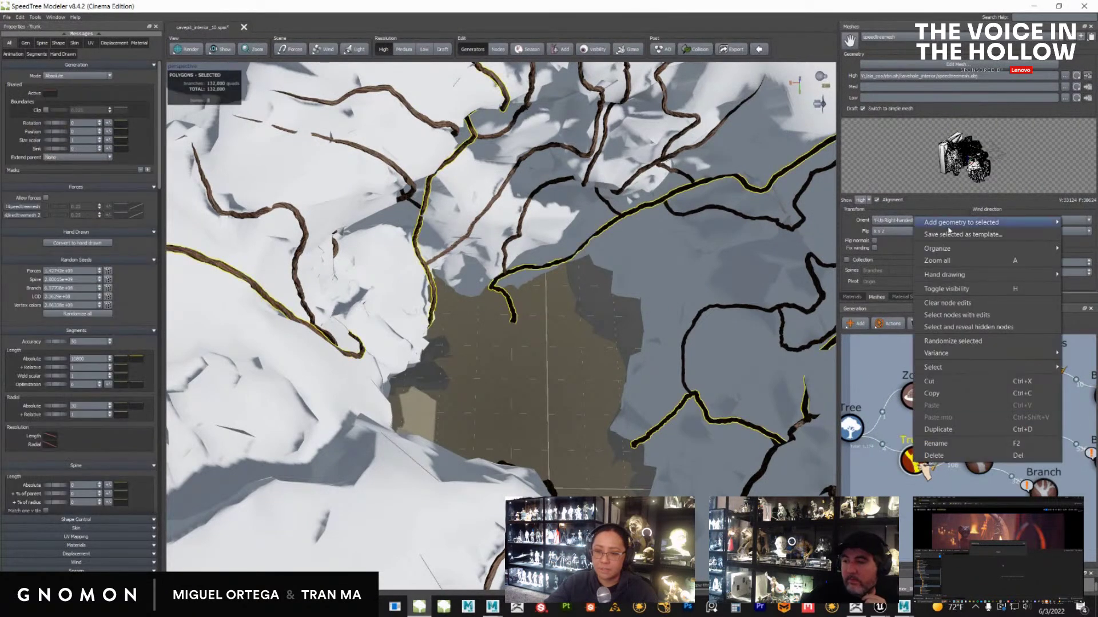
mouse_move(937, 223)
key(Escape)
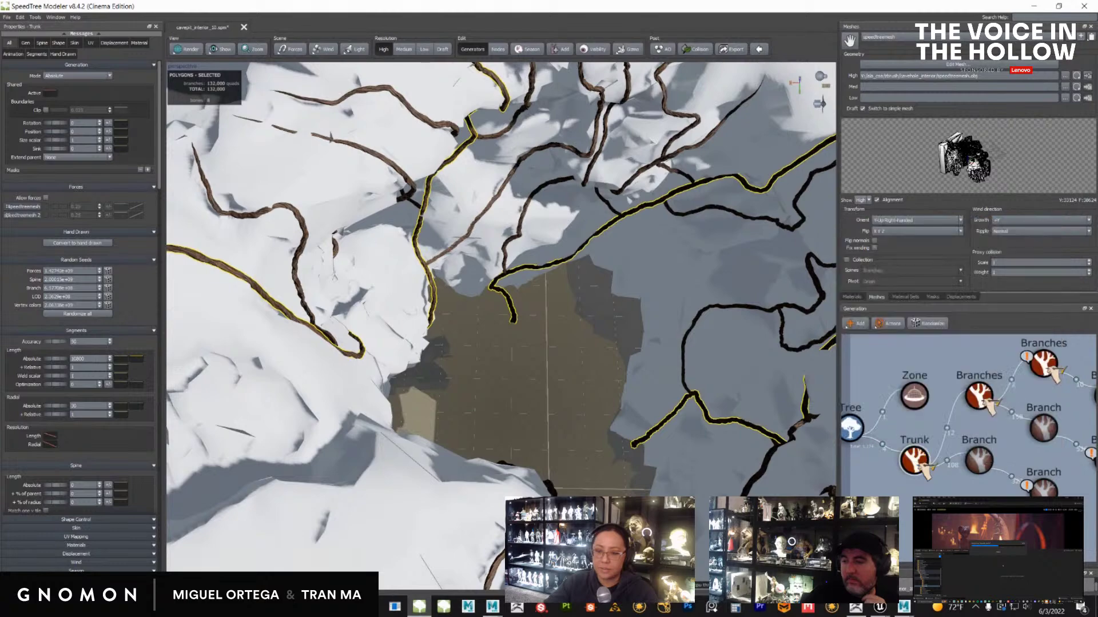
Show the procedural Branch generator growing from the Trunk and highlight its vines around the pit
click(974, 470)
key(h)
drag(568, 408, 180, 375)
click(979, 460)
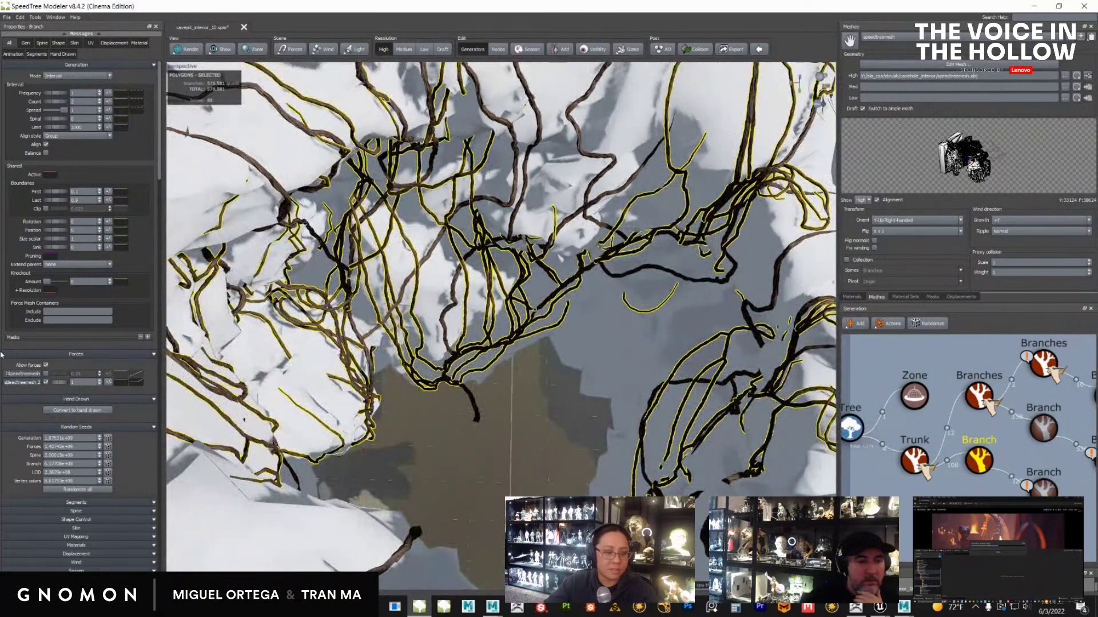
Examine the speedtreemesh mesh force settings that make the branches follow the cave
click(279, 383)
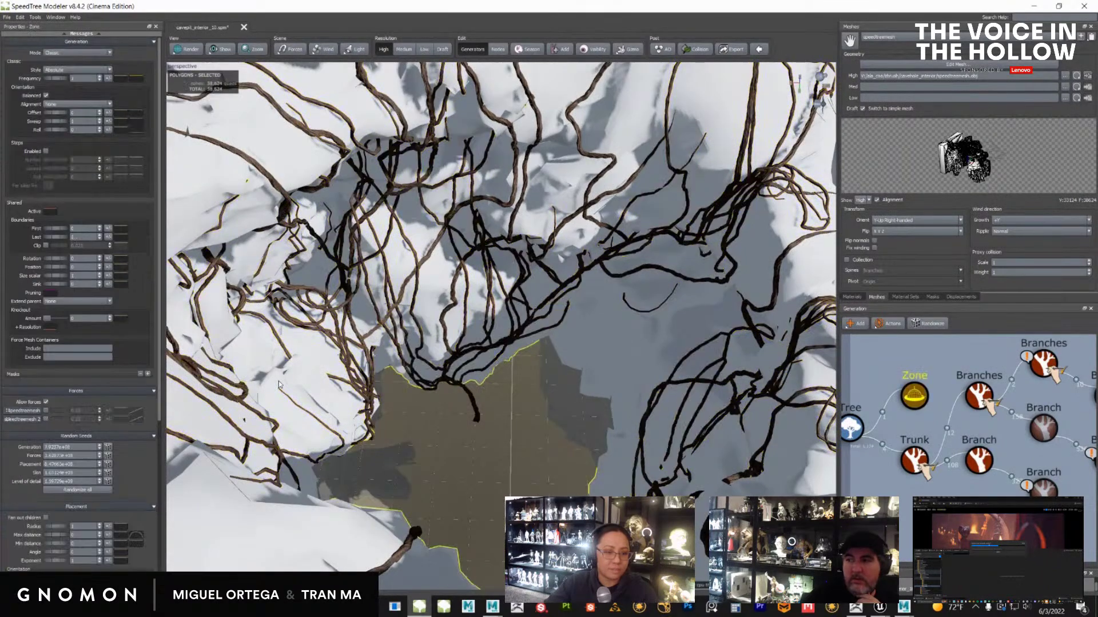
middle_drag(926, 426, 1041, 453)
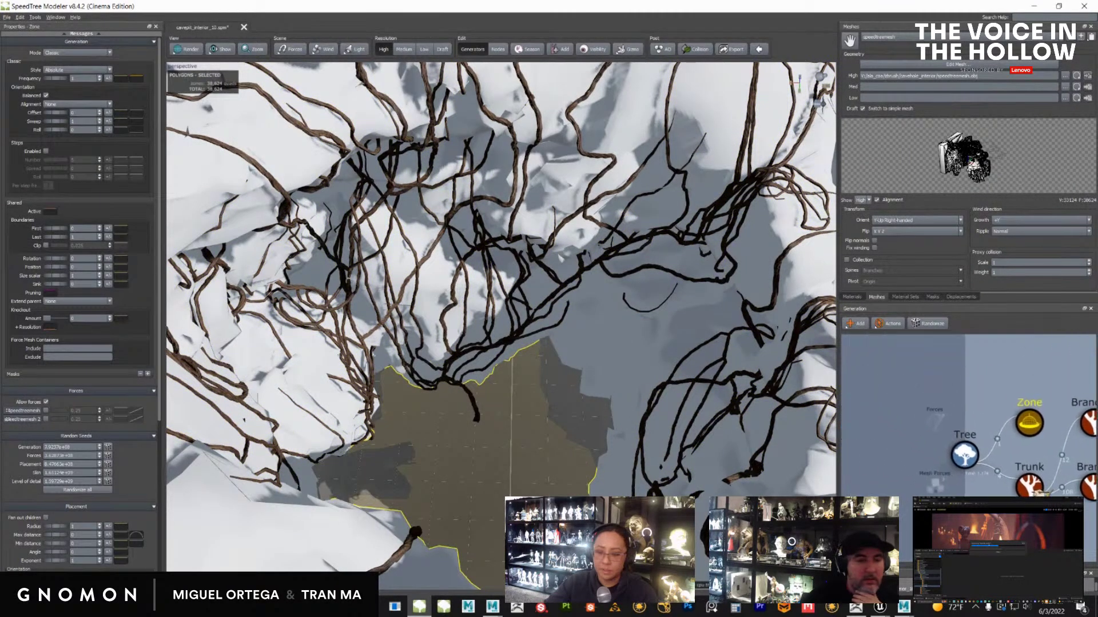
click(932, 485)
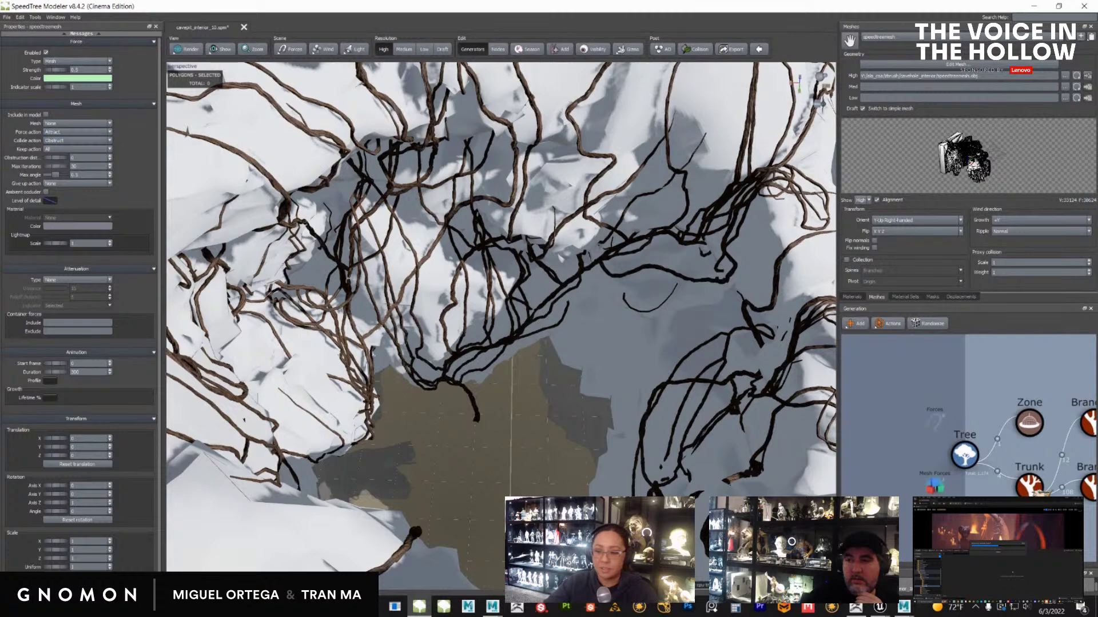
middle_drag(1023, 395, 854, 394)
Turn off the second mesh force for the Trunk's Branch generator and inspect how its vines grow
click(925, 485)
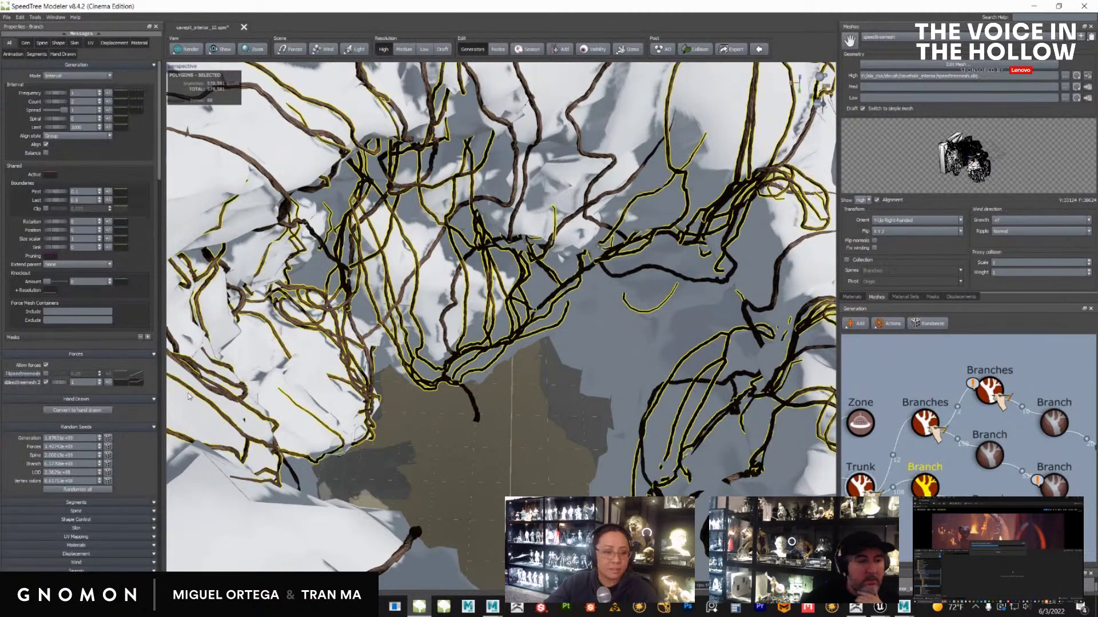
drag(503, 360, 474, 360)
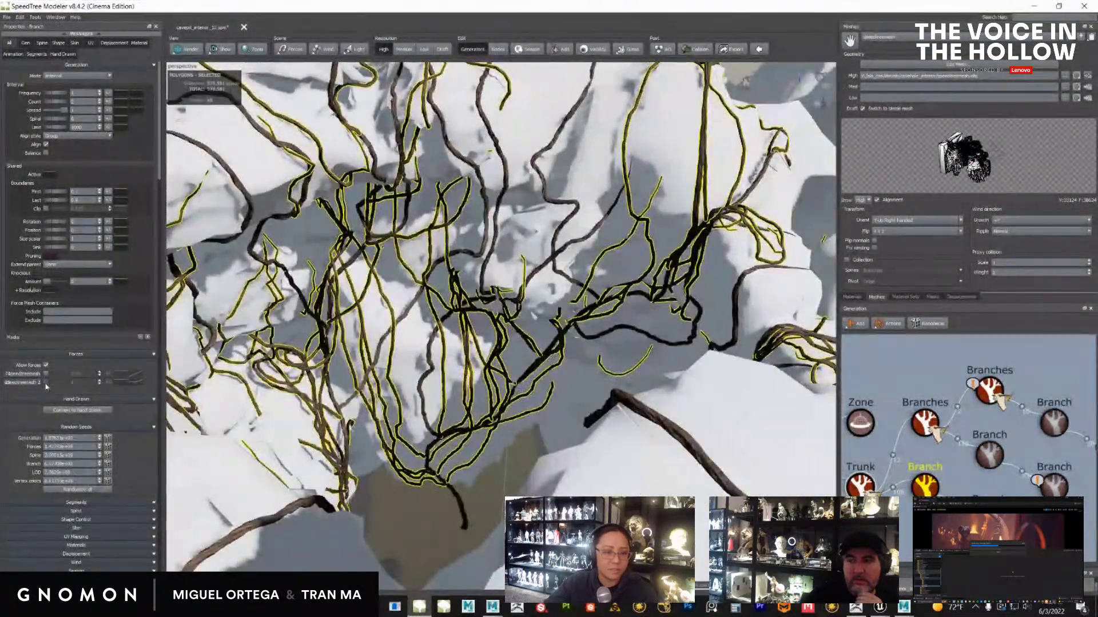
click(46, 383)
drag(400, 401, 360, 405)
scroll(353, 404, up, 5)
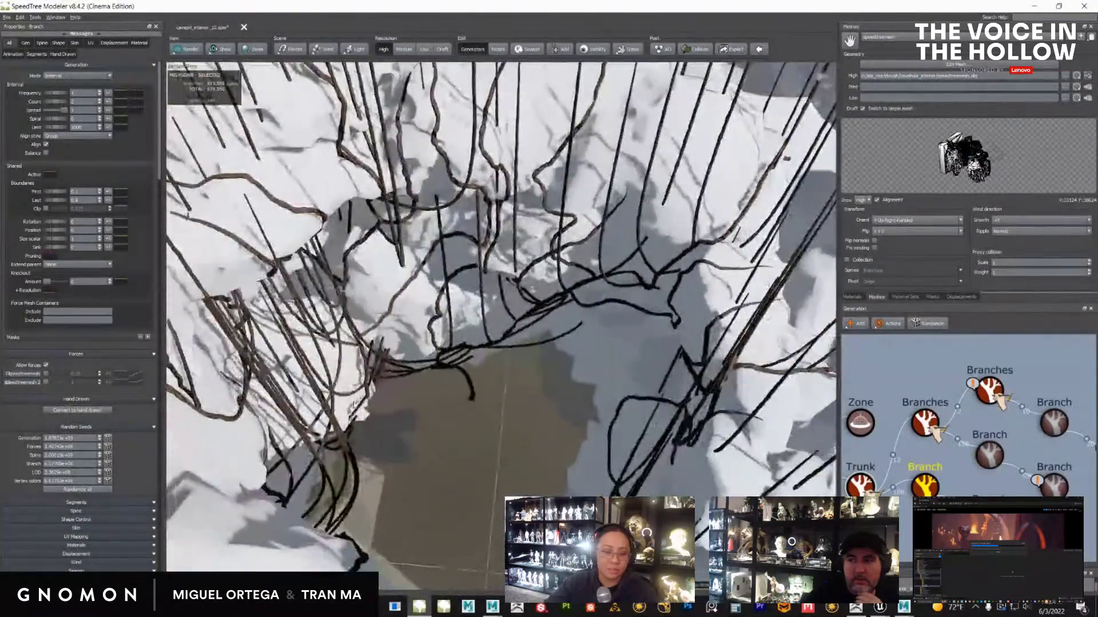
scroll(353, 404, down, 2)
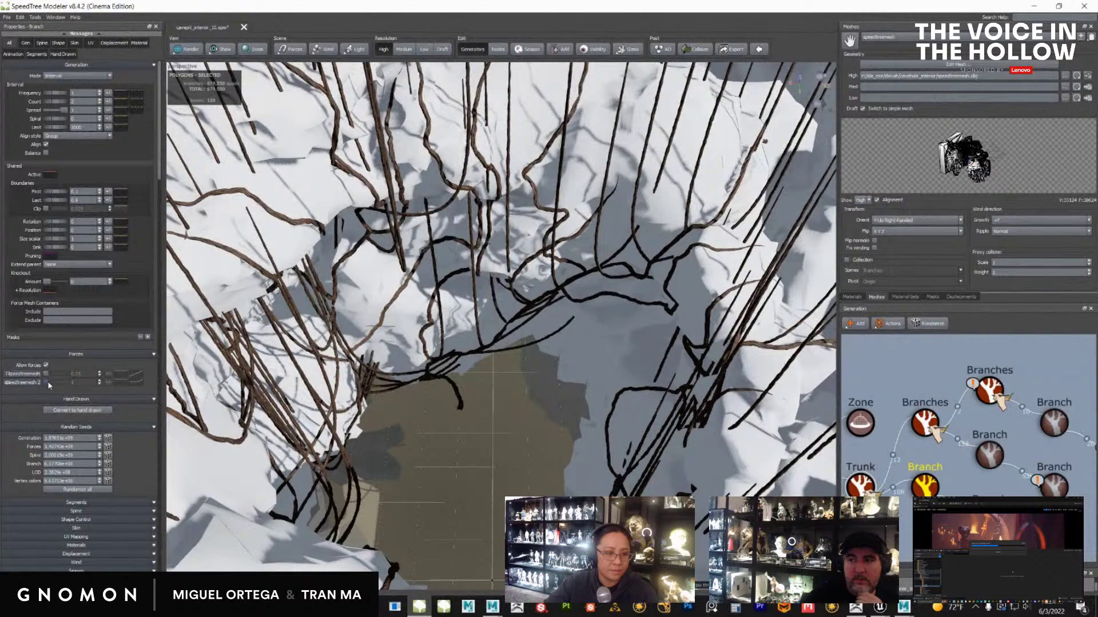
Turn the second mesh force back on for the Trunk's Branch generator and open the force's profile curve
click(46, 382)
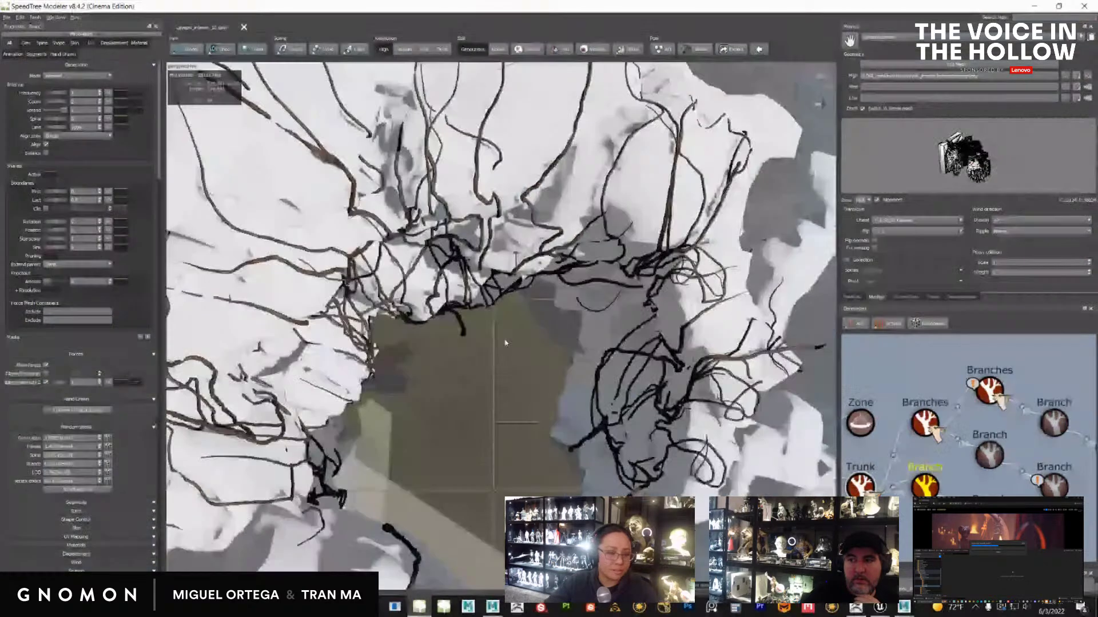
click(83, 382)
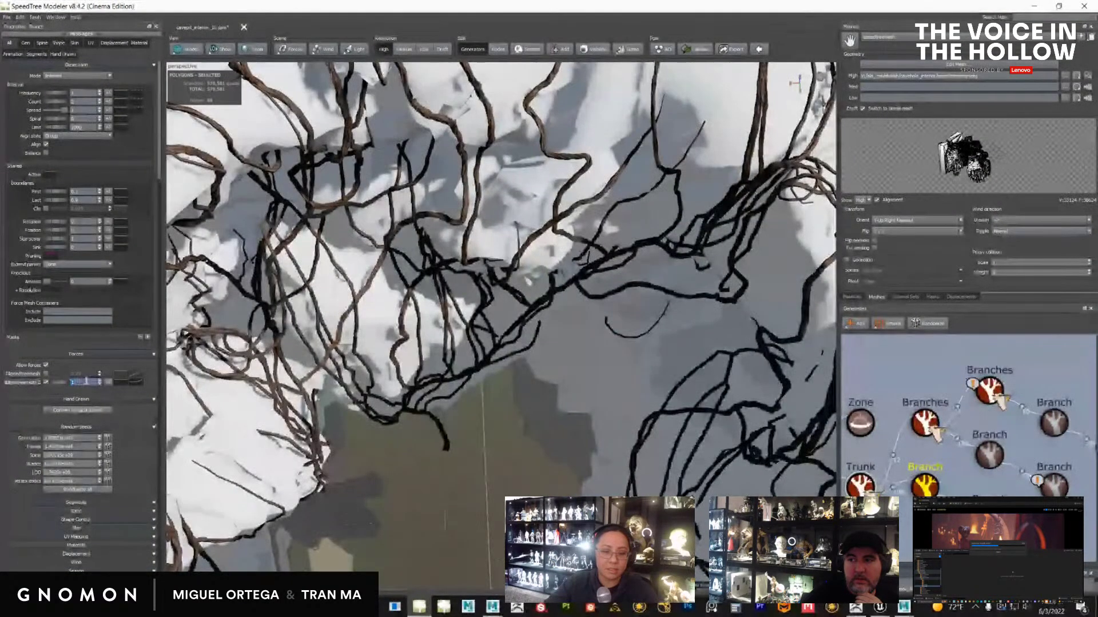
click(135, 380)
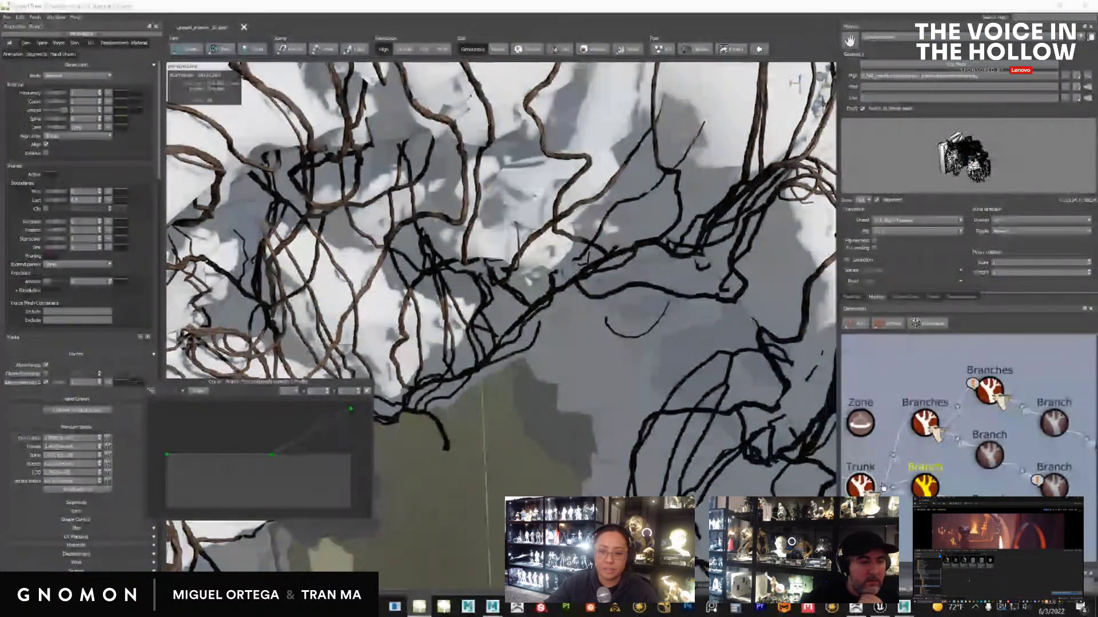
drag(355, 408, 311, 383)
Show the next-level Branch generator that grows from the Trunk's Branch generator
click(989, 518)
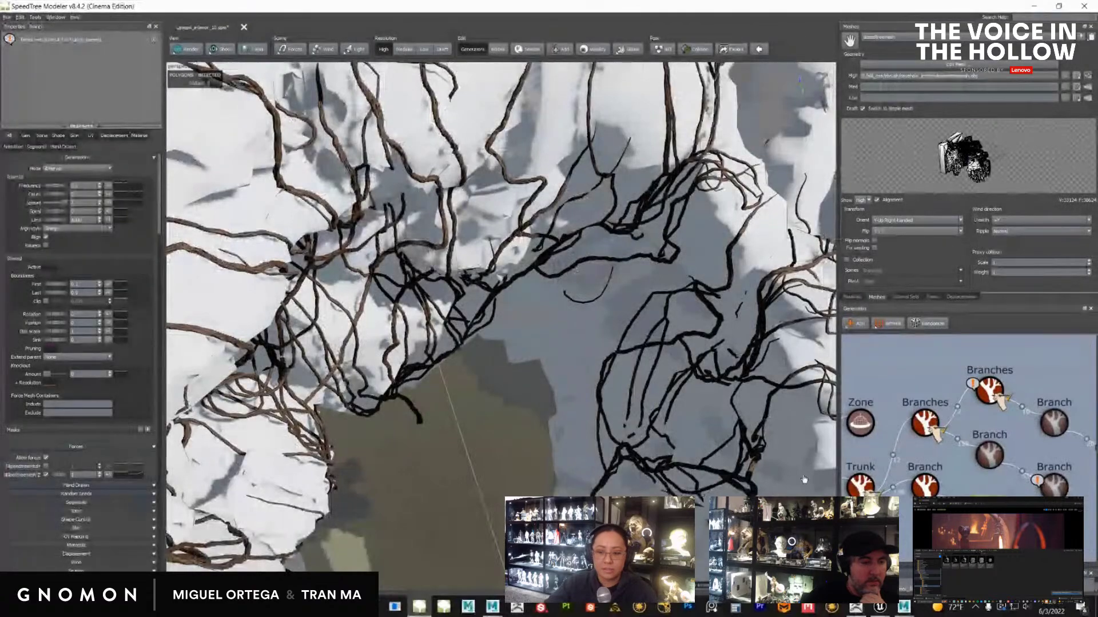
scroll(525, 453, down, 3)
scroll(646, 366, up, 3)
drag(646, 366, 709, 394)
Try adding another Branch generator to the Trunk, then remove it
click(924, 484)
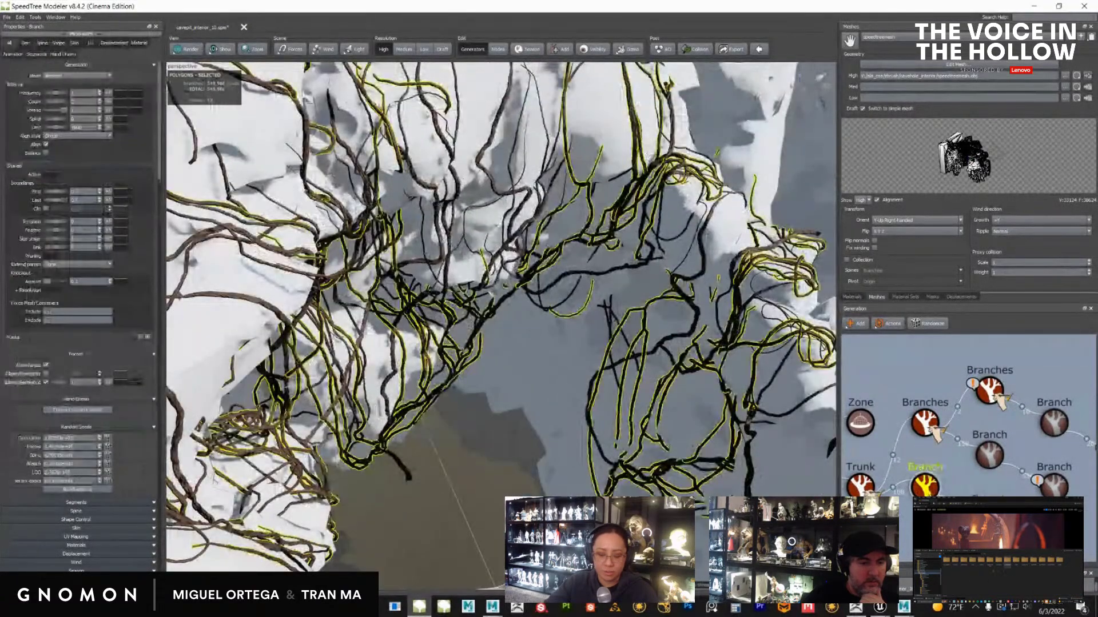
drag(891, 371, 892, 339)
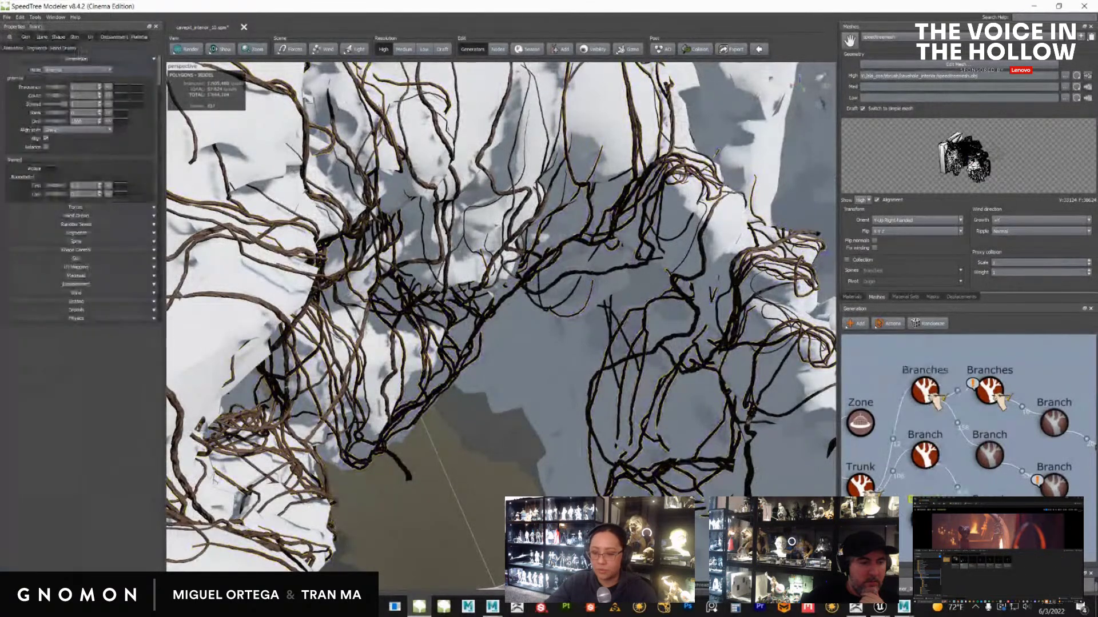
click(904, 532)
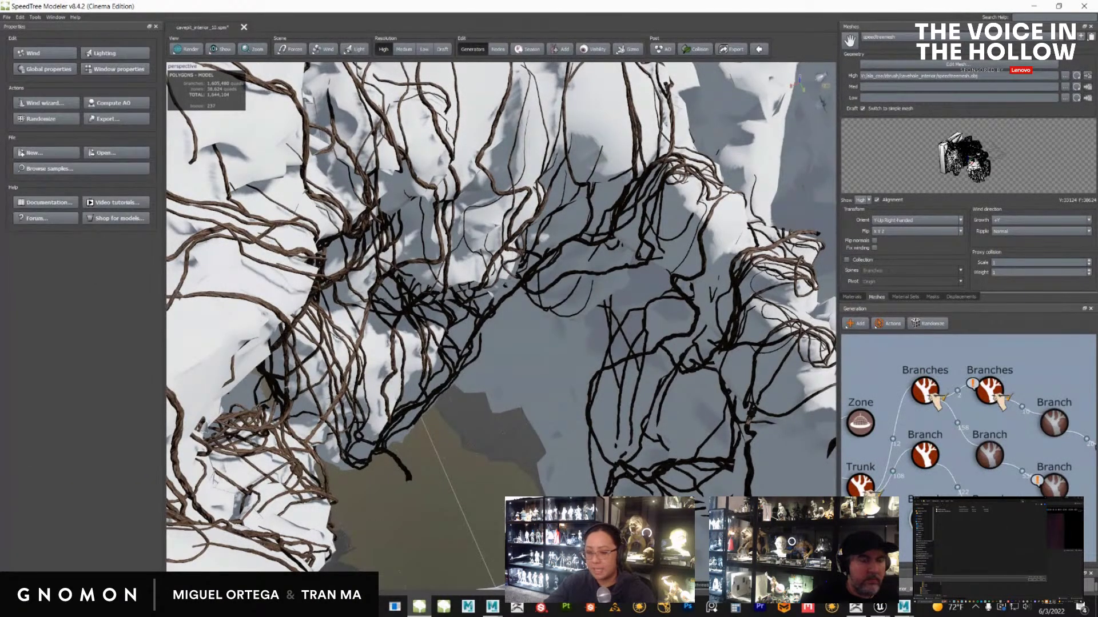
click(925, 519)
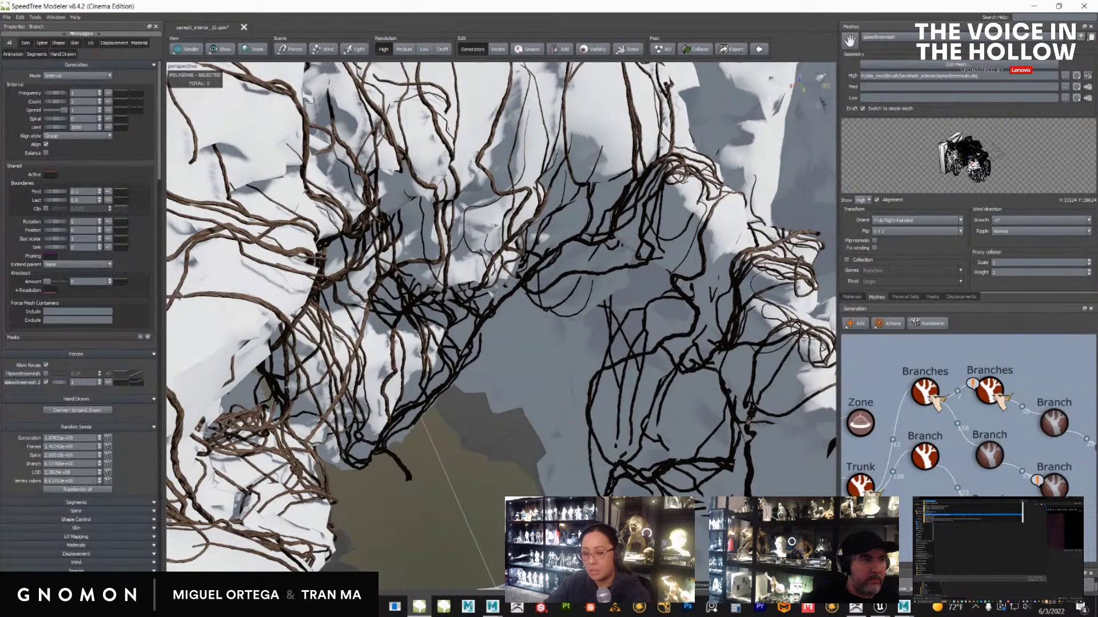
click(986, 474)
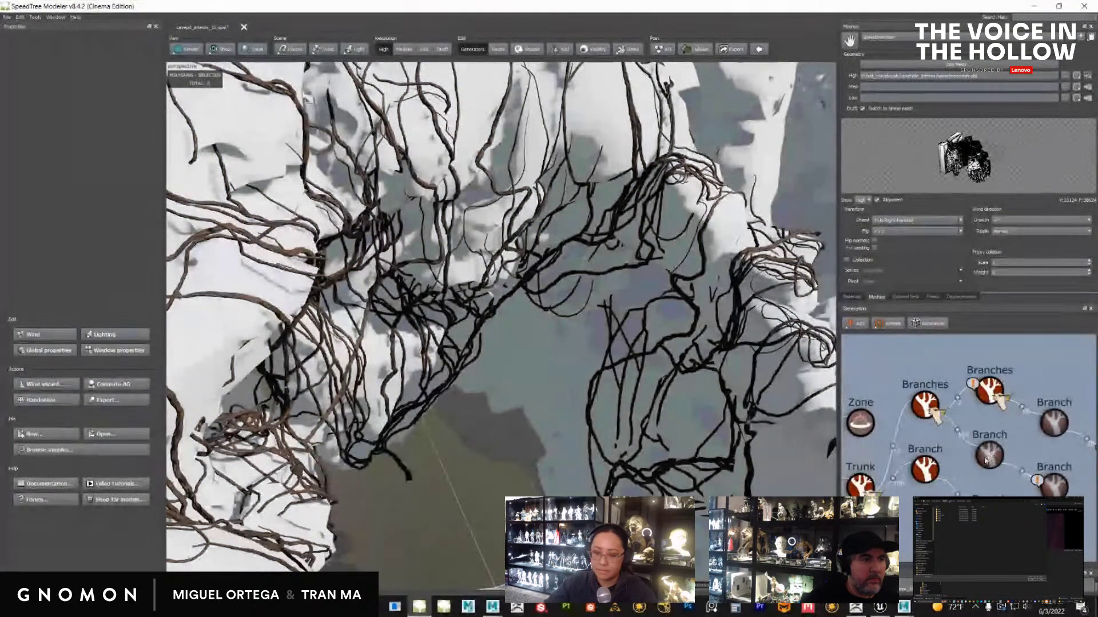
Show the procedural Branch generators growing directly from the two hand-drawn Branches generators
click(989, 456)
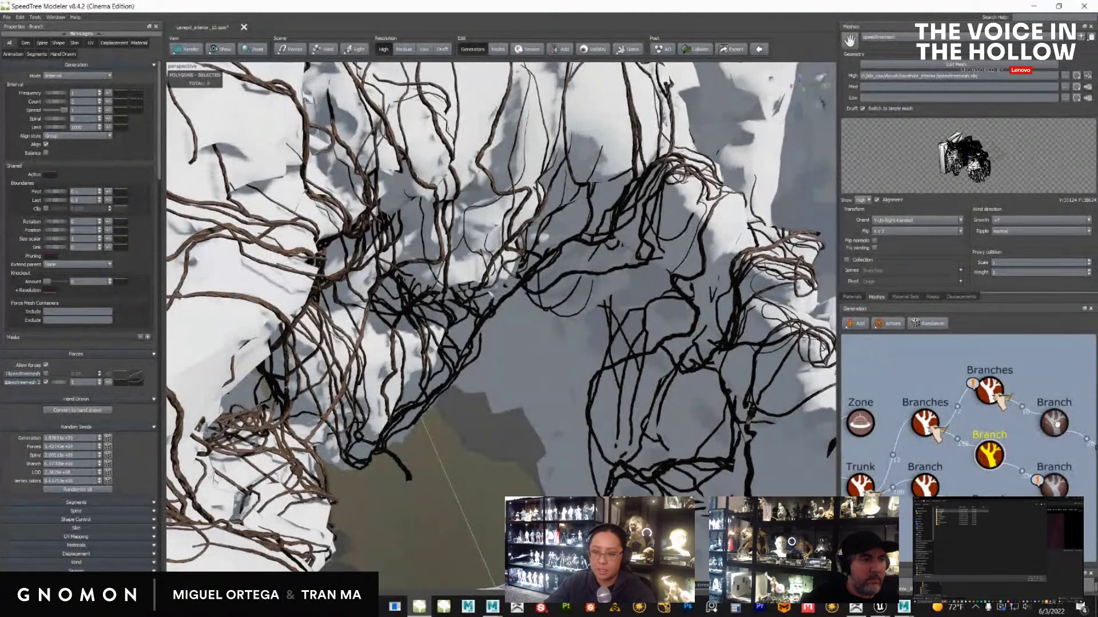
click(1053, 431)
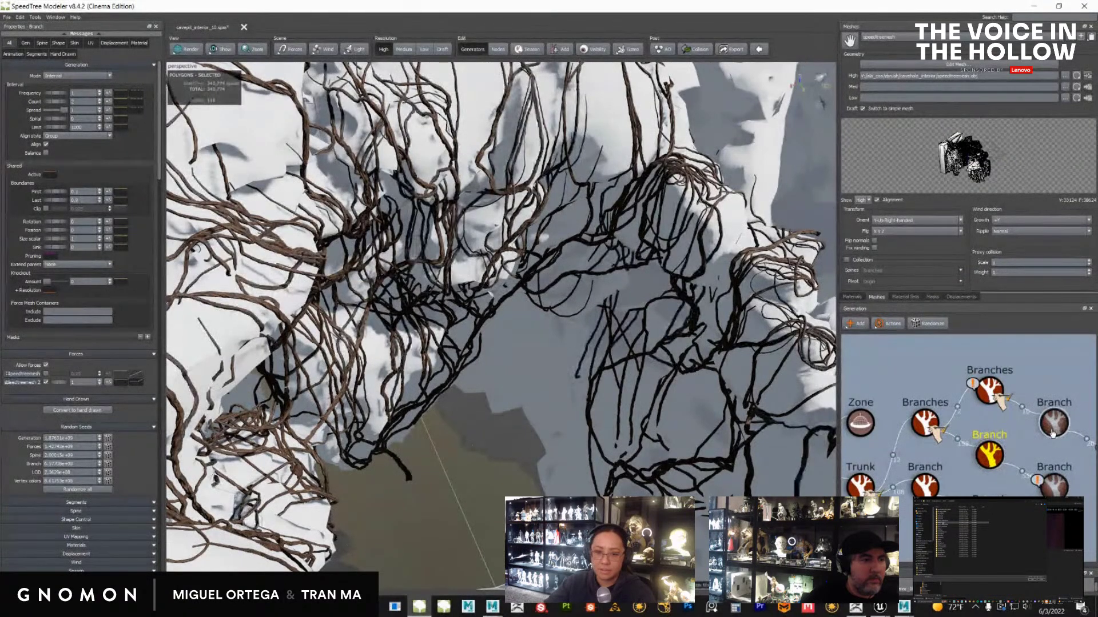
drag(666, 417, 755, 409)
drag(1006, 446, 925, 444)
Show the remaining last-level Branch generators to fill in the finest vines over the cave
click(975, 485)
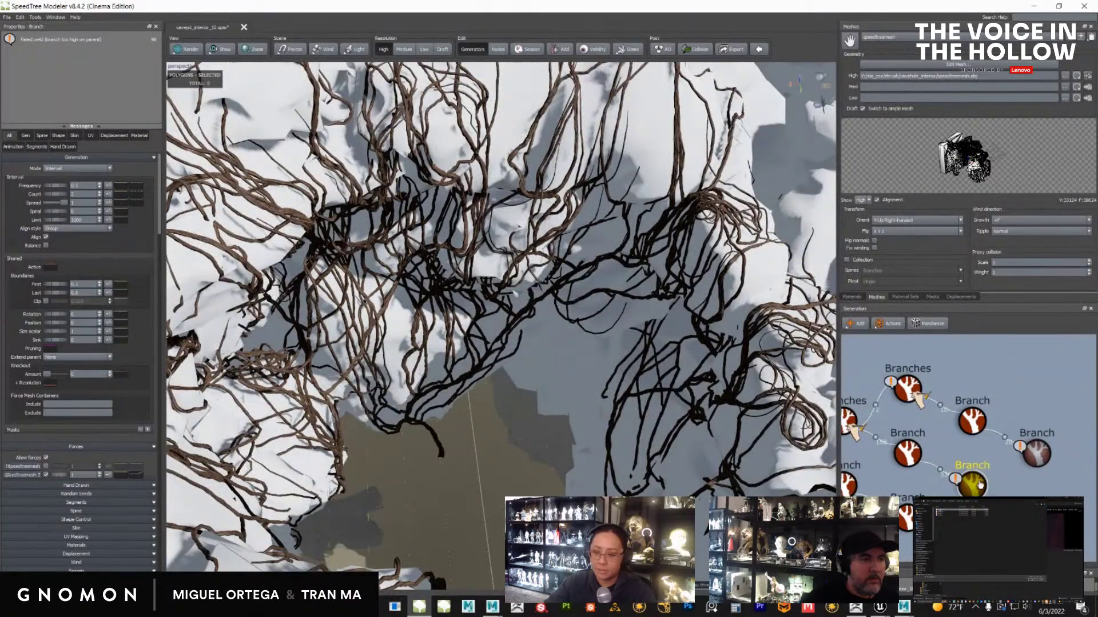
click(1038, 456)
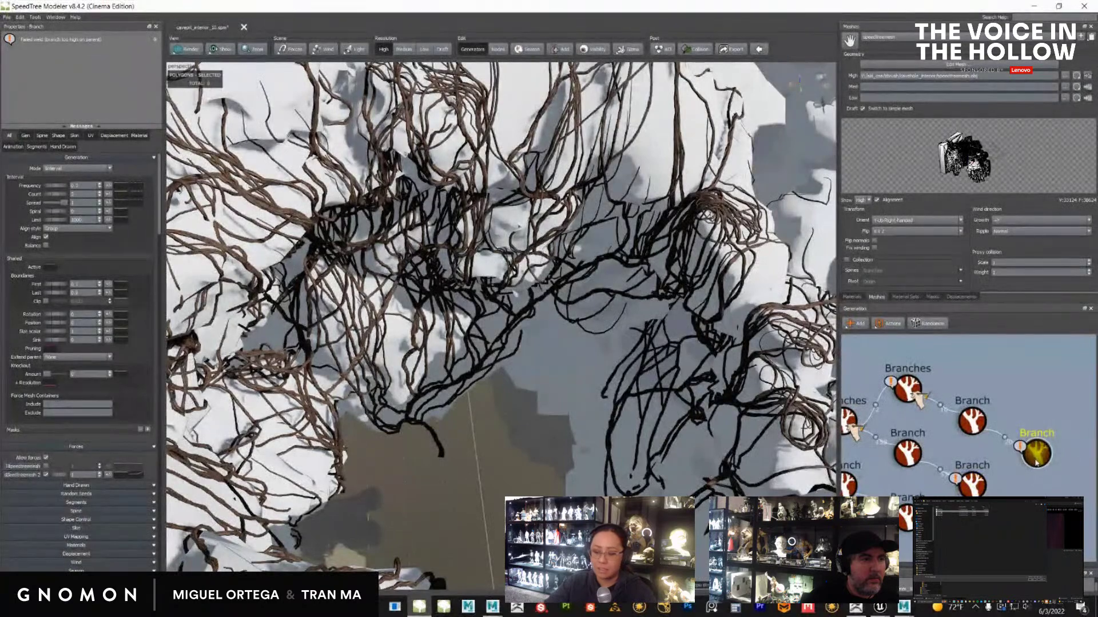
drag(1001, 460, 1067, 458)
Select the Trunk and both Branches generators together to highlight all the hand-drawn vines
drag(595, 366, 620, 436)
drag(863, 448, 907, 446)
click(888, 482)
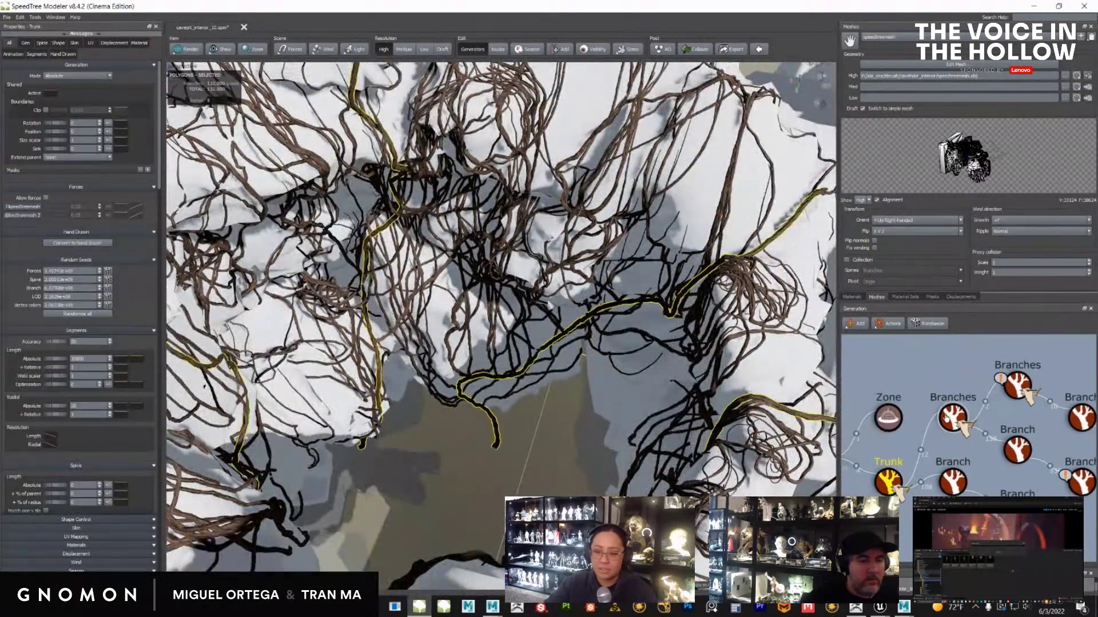
ctrl+click(953, 418)
ctrl+click(1005, 395)
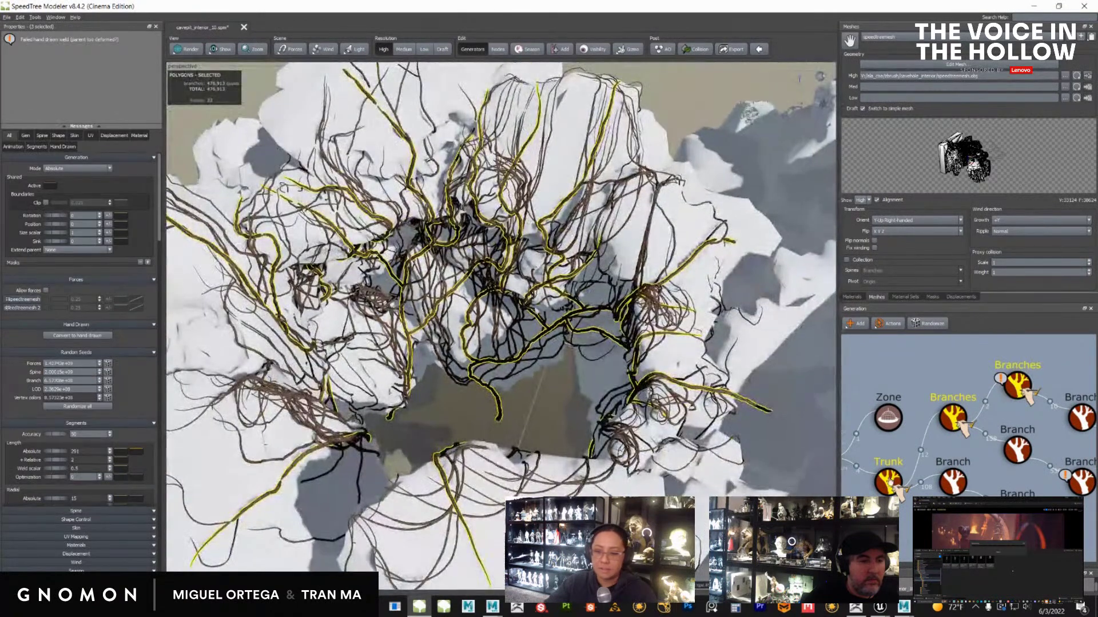
Select the procedural Branch generators together to highlight the vines grown from the hand-drawn ones
drag(917, 484, 895, 479)
middle_drag(893, 479, 873, 475)
drag(890, 437, 1048, 514)
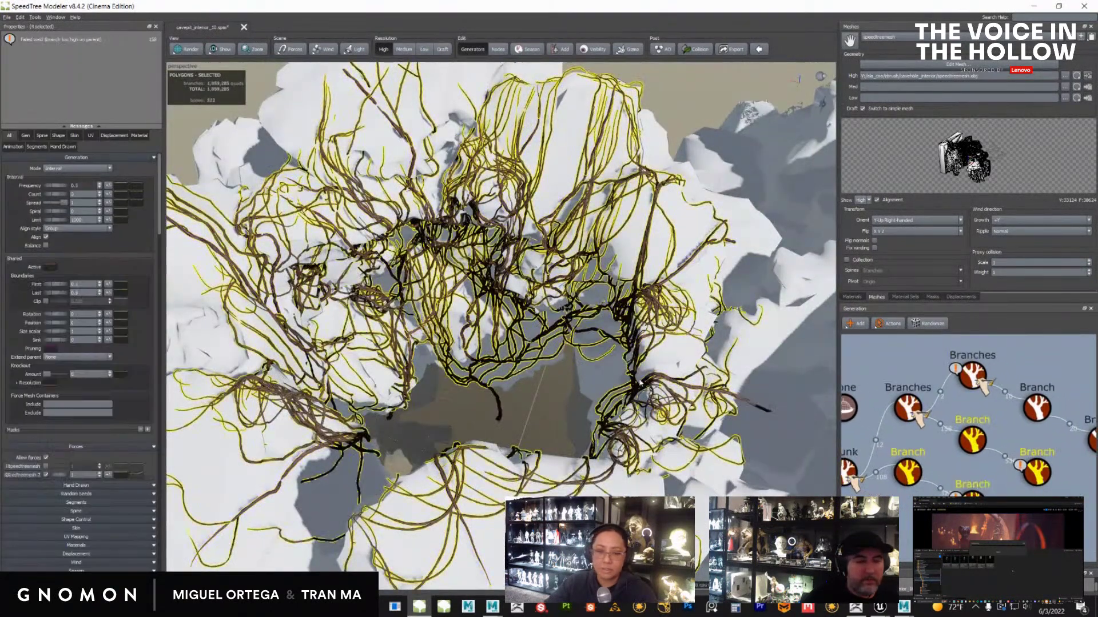
Clear the generator selection and inspect the finished vine network over the cave mesh from different angles
click(594, 374)
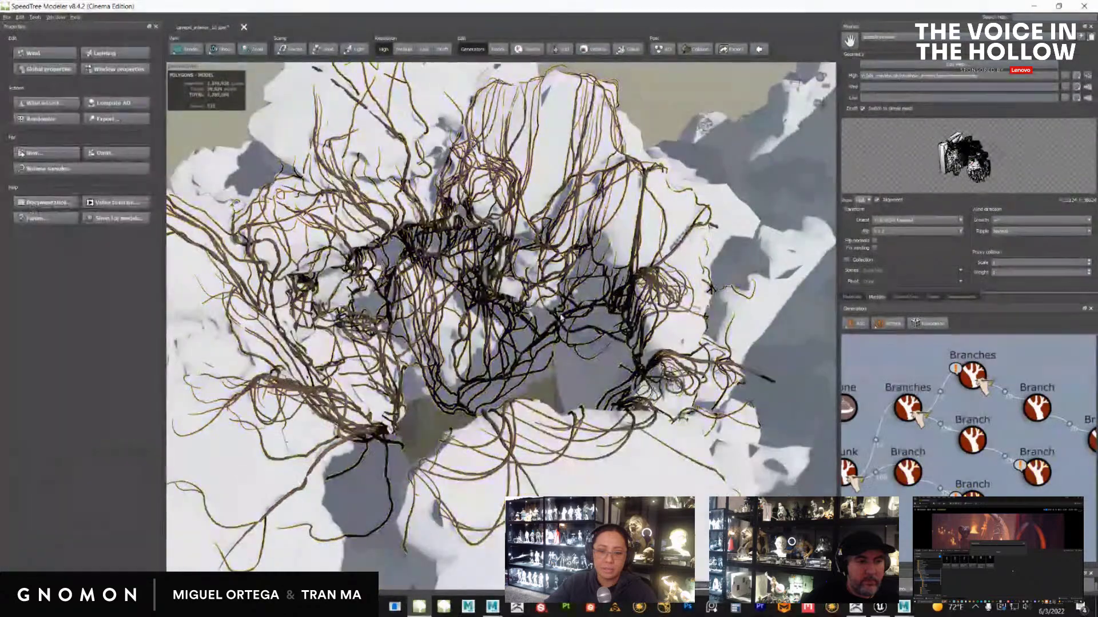
scroll(595, 374, up, 5)
drag(589, 366, 509, 306)
scroll(484, 301, down, 5)
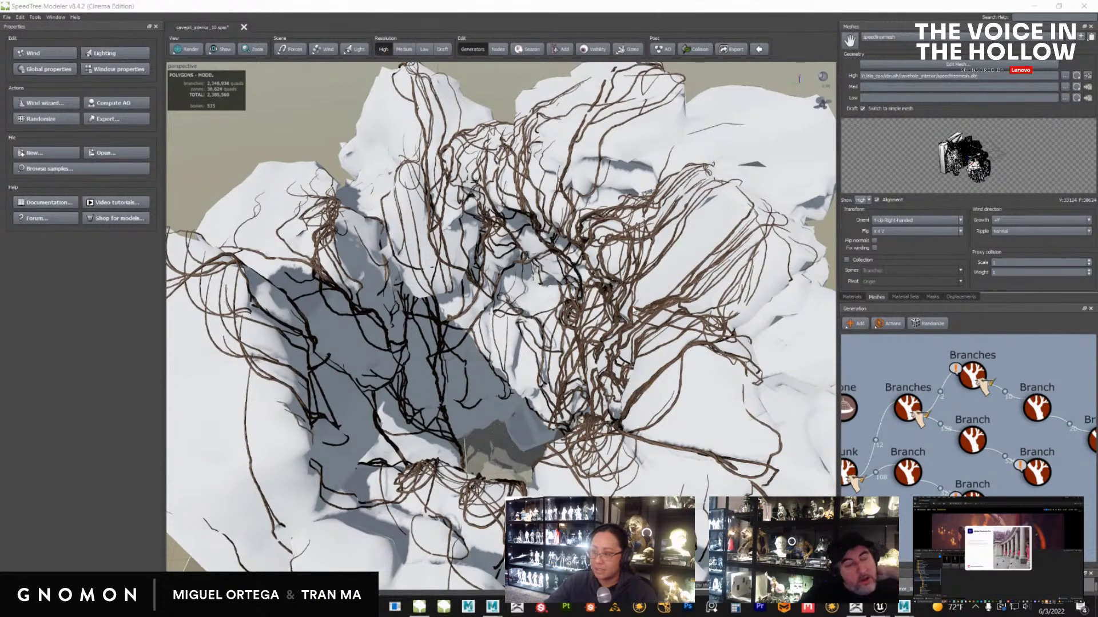
drag(607, 344, 626, 352)
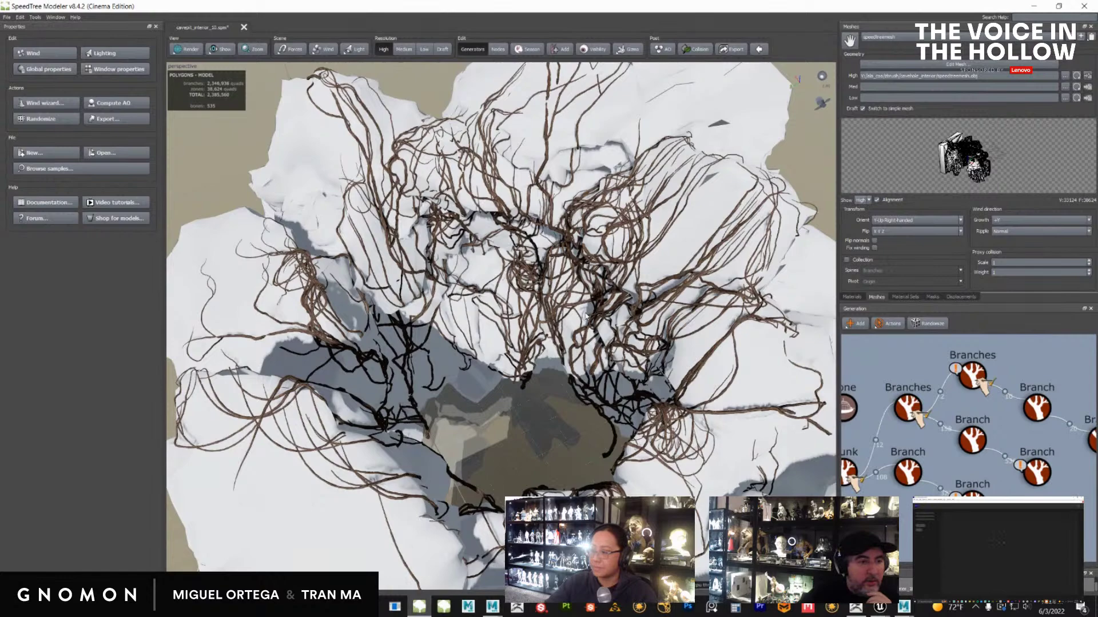
Switch to Maya, inspect the thick main vines around the hanging figure, and show their unwrapped shells in the UV Editor
click(492, 606)
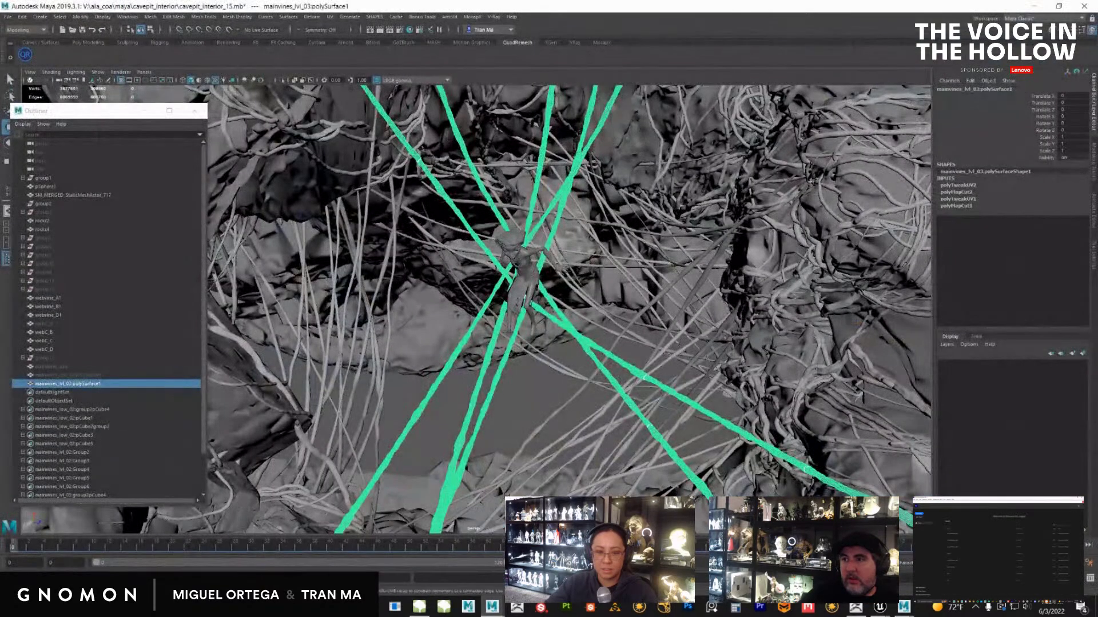
alt+drag(495, 408, 616, 481)
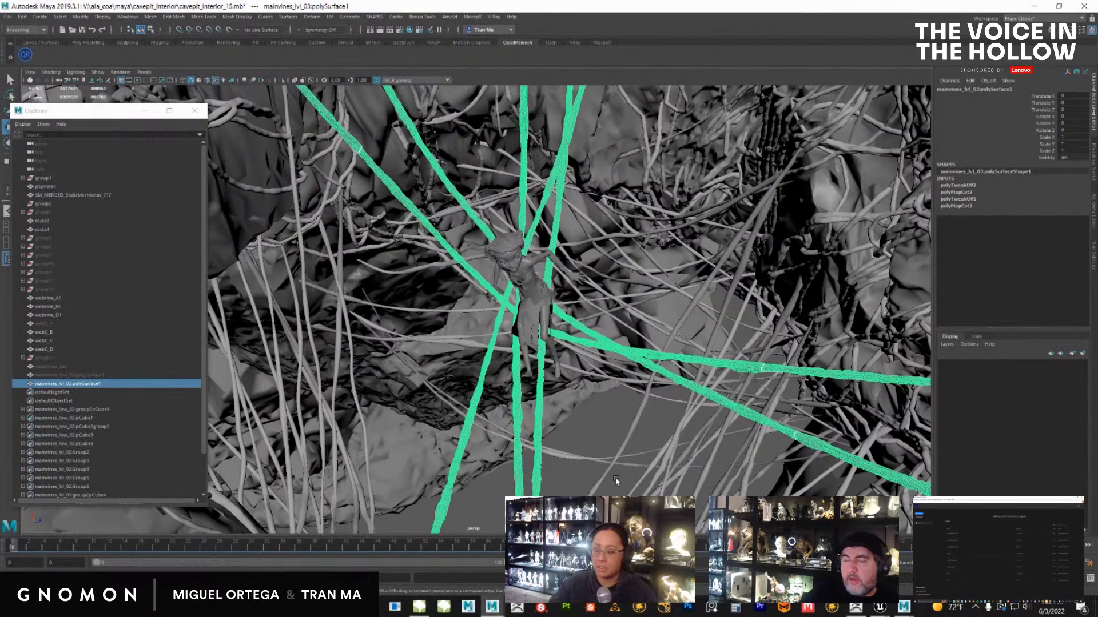
alt+drag(697, 282, 675, 346)
drag(1097, 76, 738, 76)
alt+middle_drag(794, 273, 695, 280)
scroll(695, 279, up, 1)
right_drag(696, 278, 660, 265)
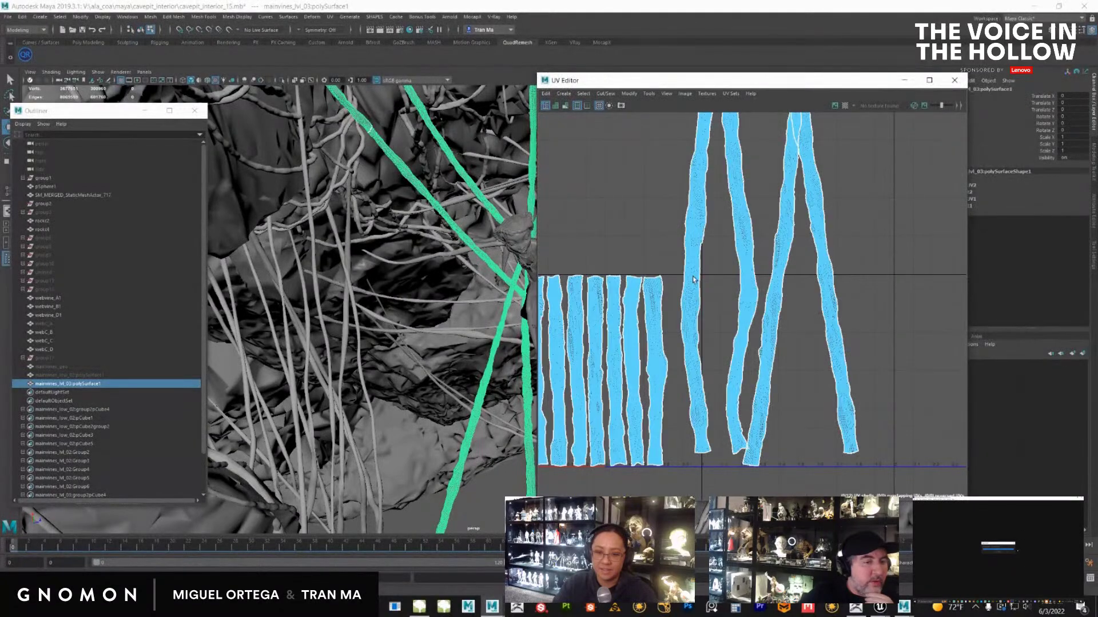
Select one long vine UV shell and shift it slightly toward the row of short shells
click(734, 246)
scroll(721, 229, down, 1)
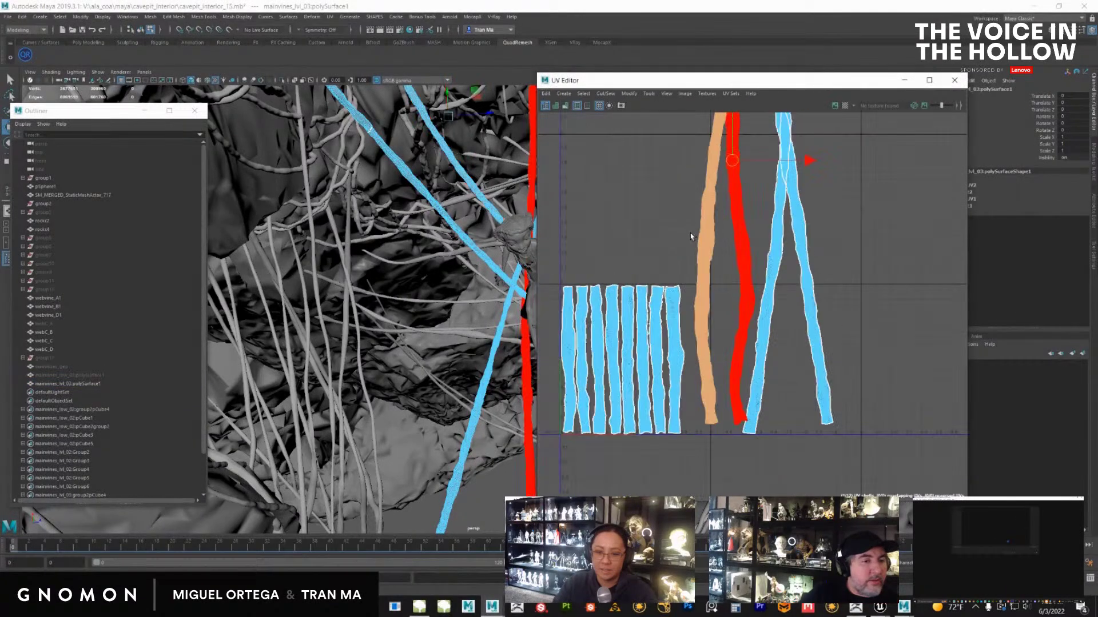
alt+middle_drag(716, 214, 720, 231)
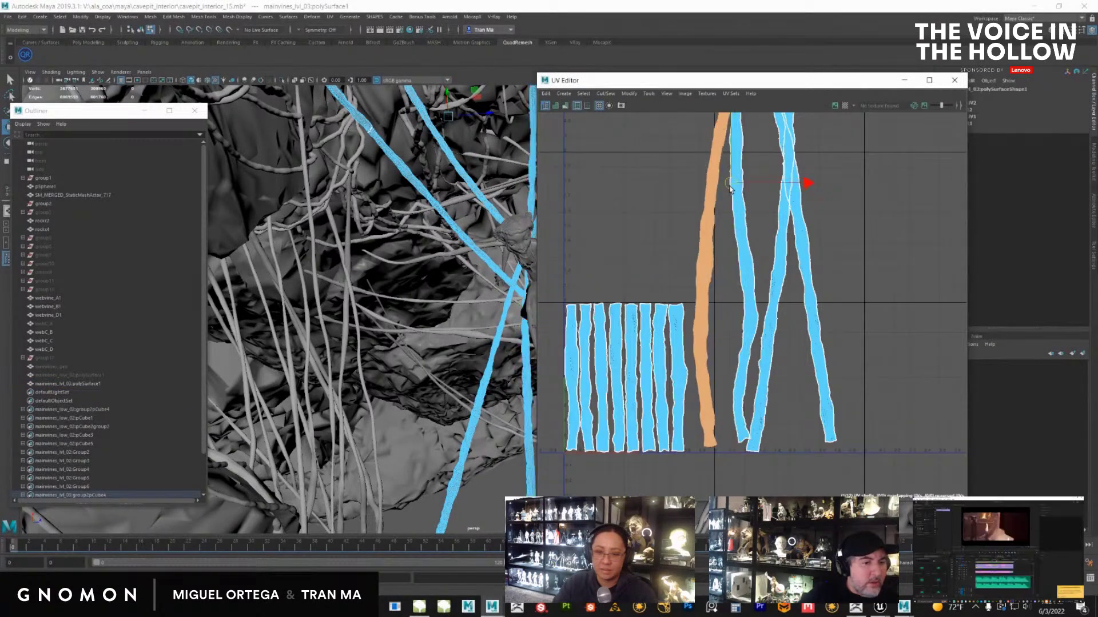
drag(728, 188, 725, 192)
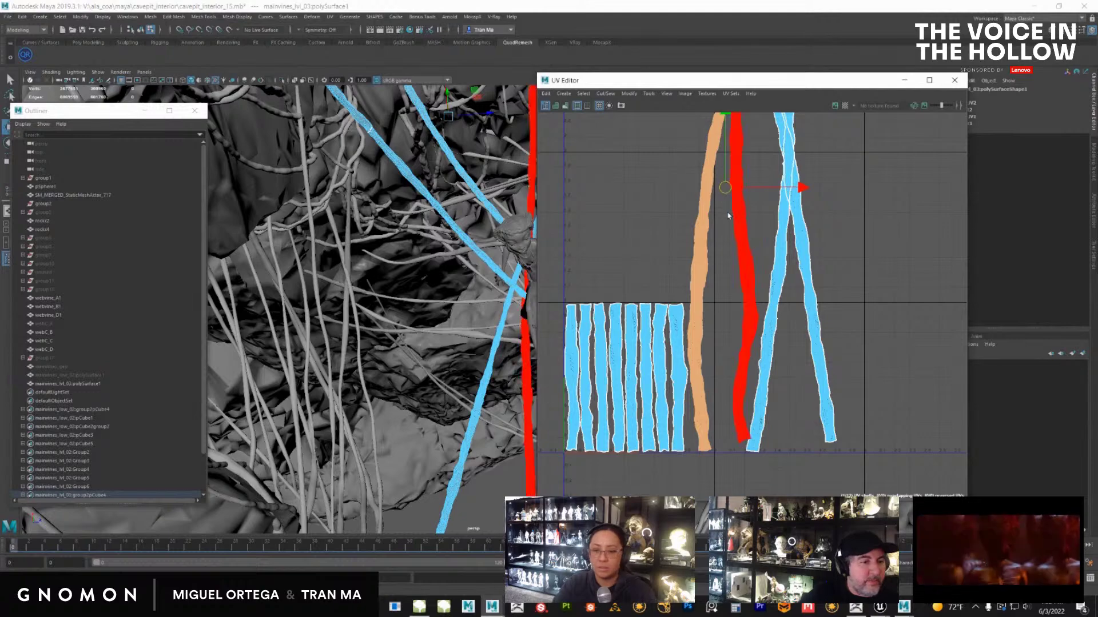
Examine the mesh of the long UV shell next to the short ones and select an edge loop across its width
click(699, 280)
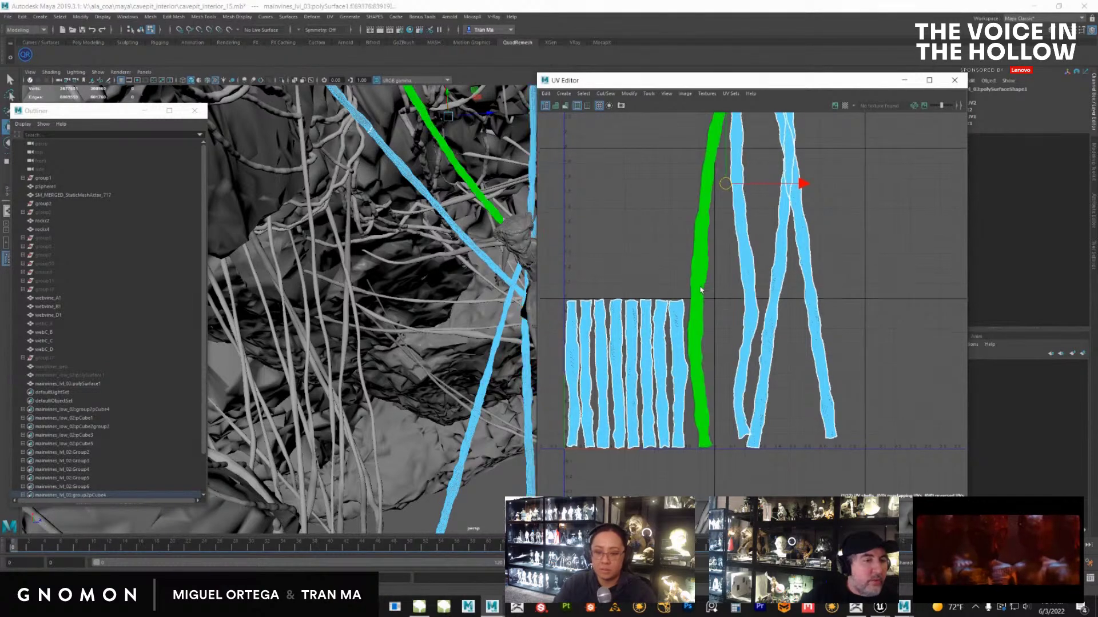
scroll(719, 343, up, 6)
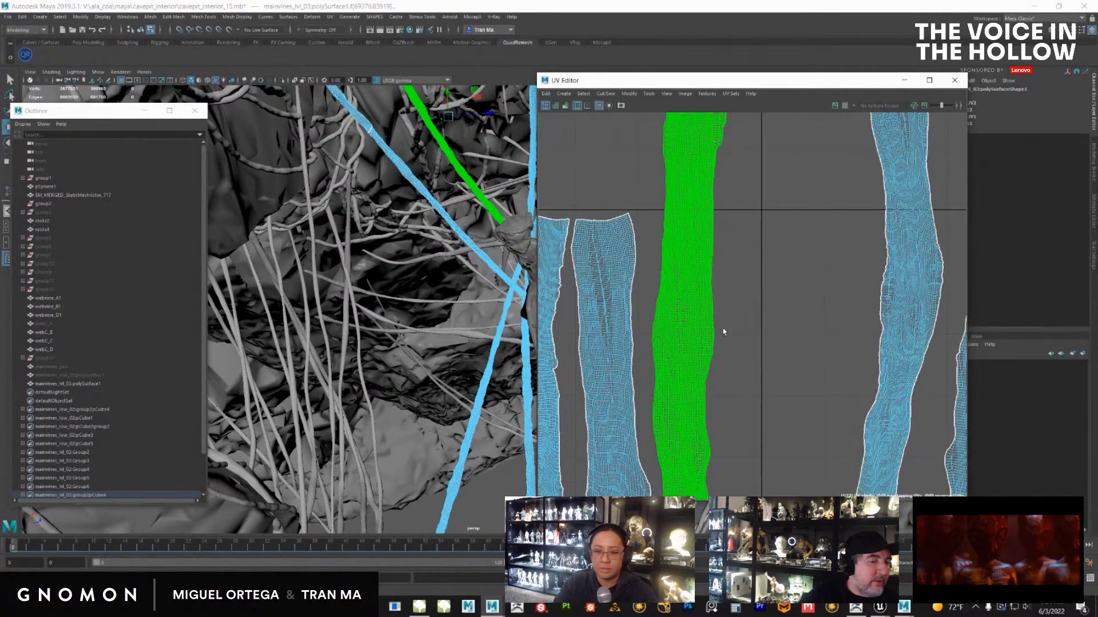
scroll(696, 302, up, 4)
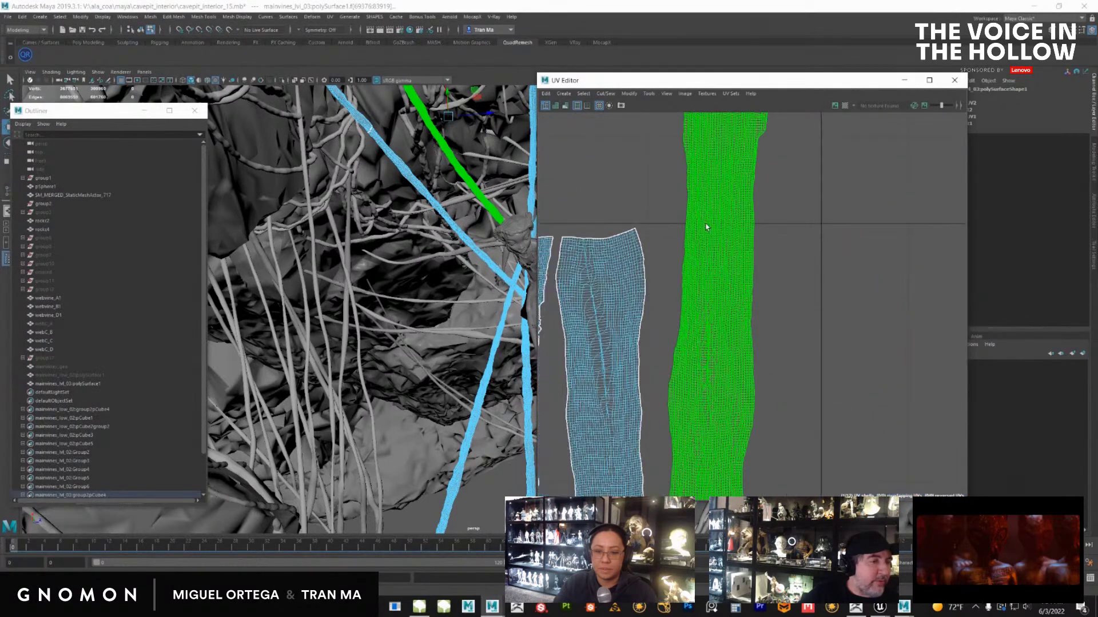
scroll(751, 297, up, 2)
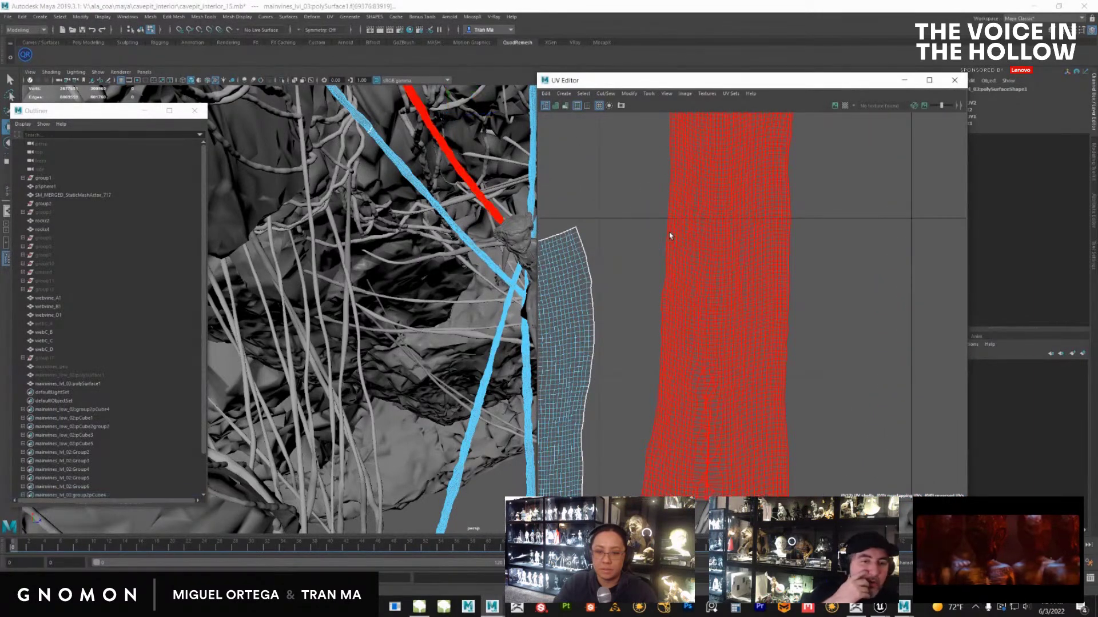
right_drag(670, 224, 671, 237)
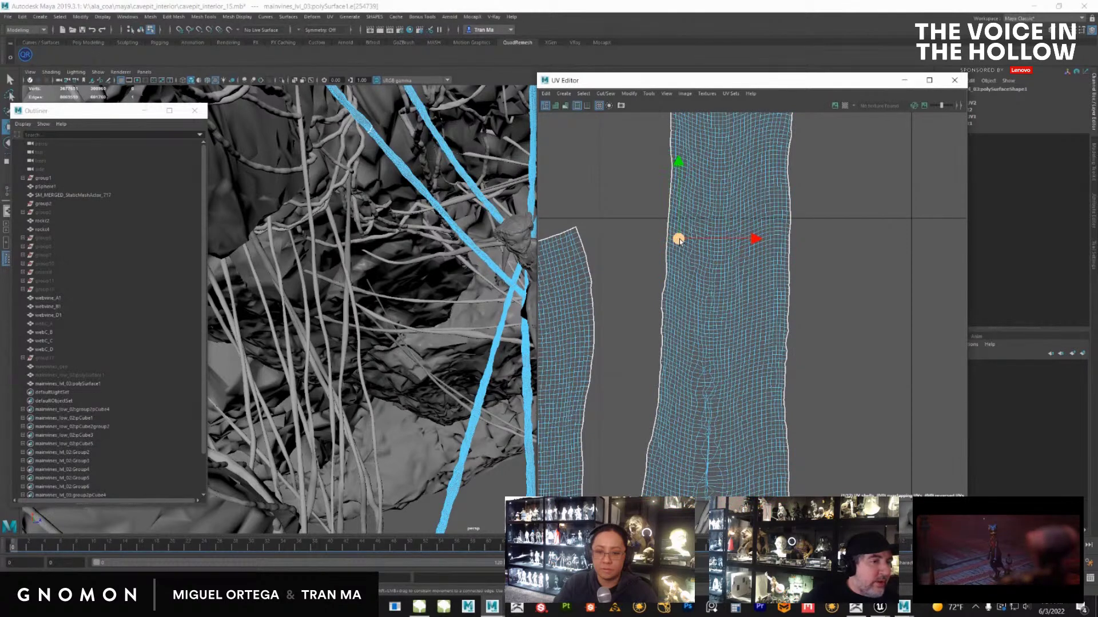
right_drag(666, 262, 666, 268)
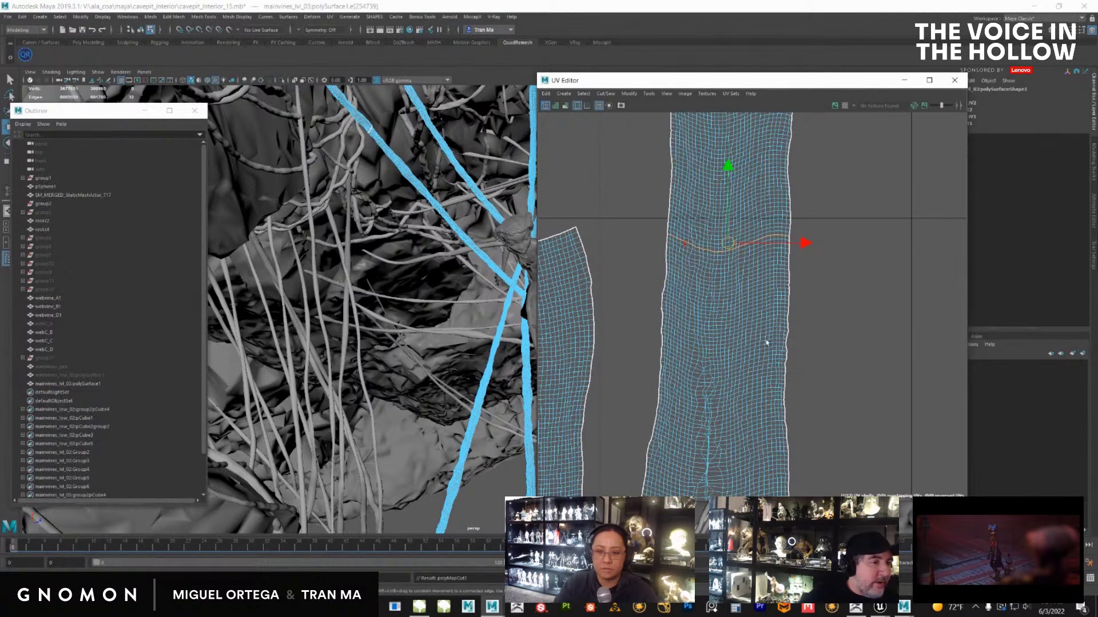
scroll(727, 418, down, 3)
scroll(728, 418, down, 5)
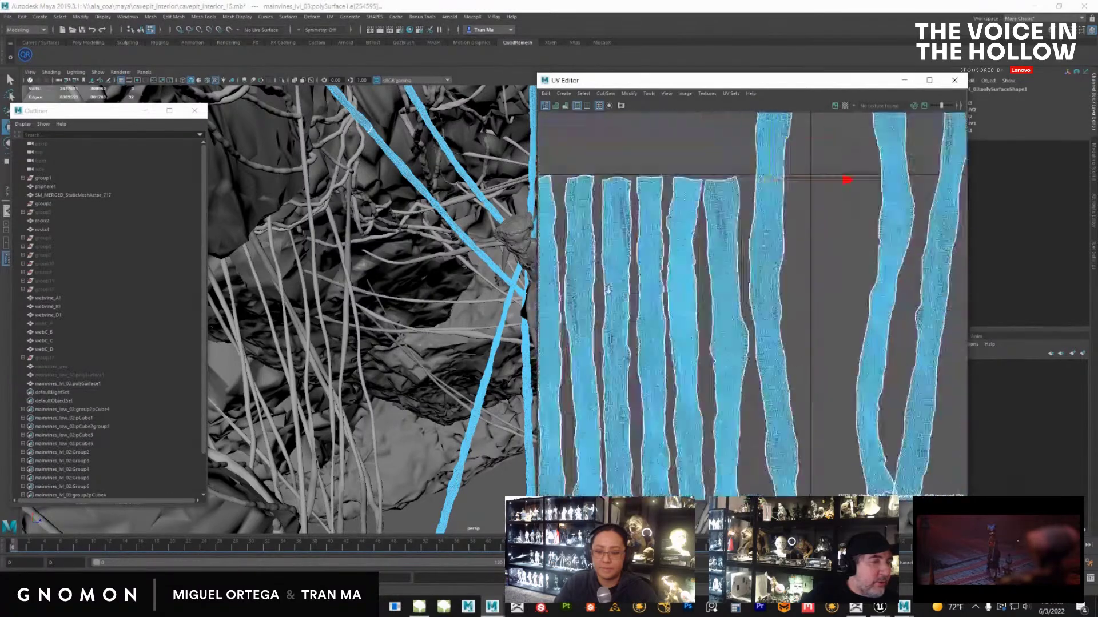
Select the short UV shell beside the long one and convert the selection to faces
right_drag(732, 314, 695, 291)
click(729, 308)
alt+middle_drag(702, 258, 687, 267)
key(ctrl+F11)
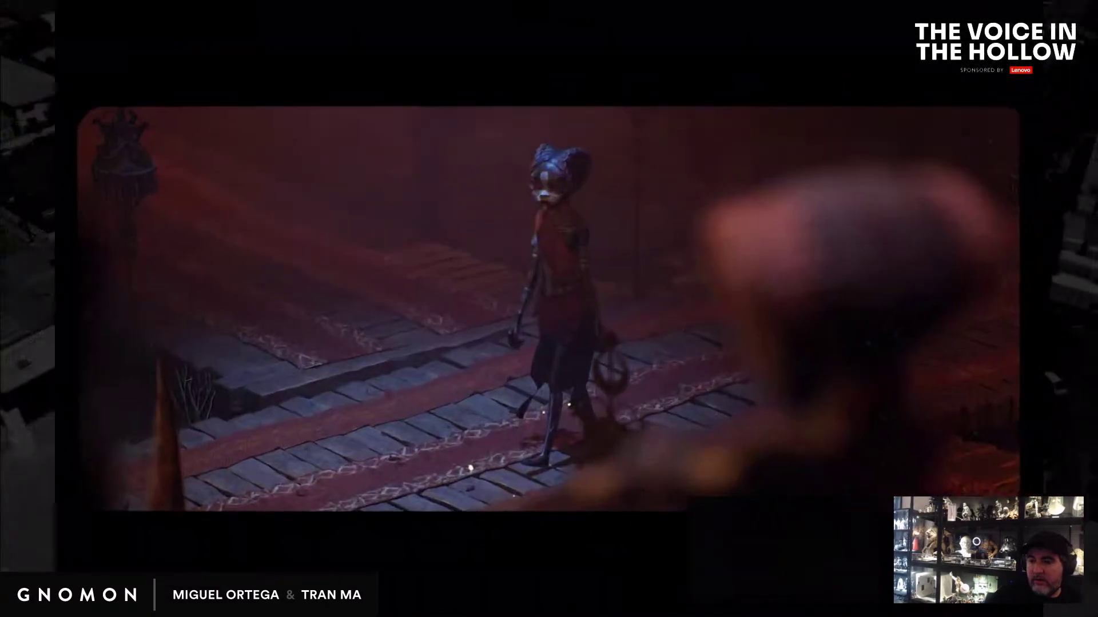
Play the Ceremony sequence full screen from 00:00:10:03 in Premiere Pro, then leave the full-screen preview
key(Escape)
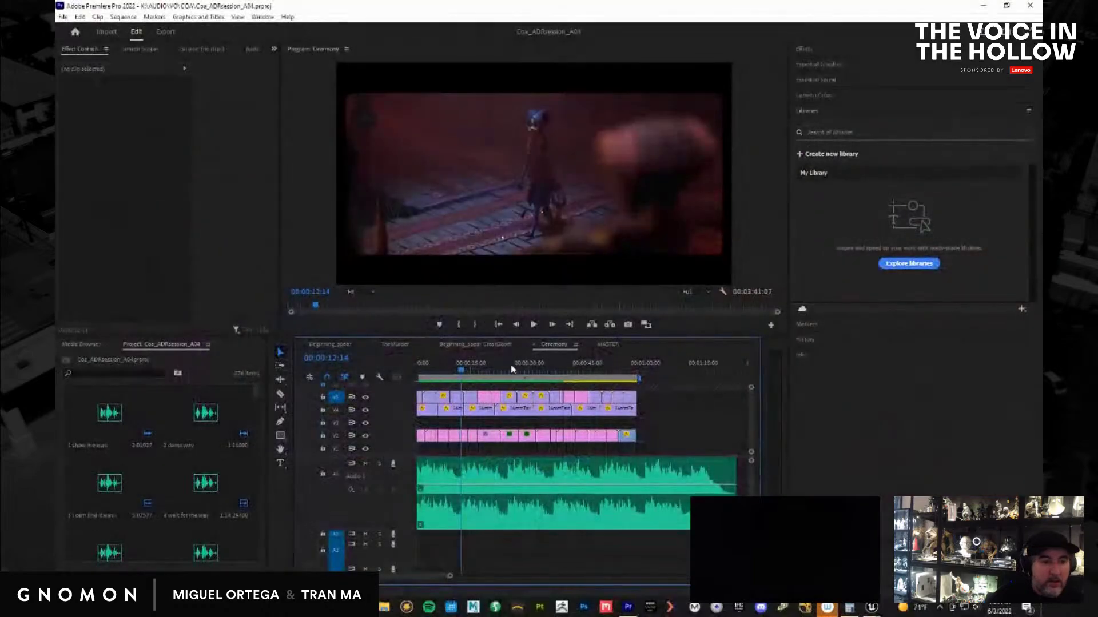
click(454, 370)
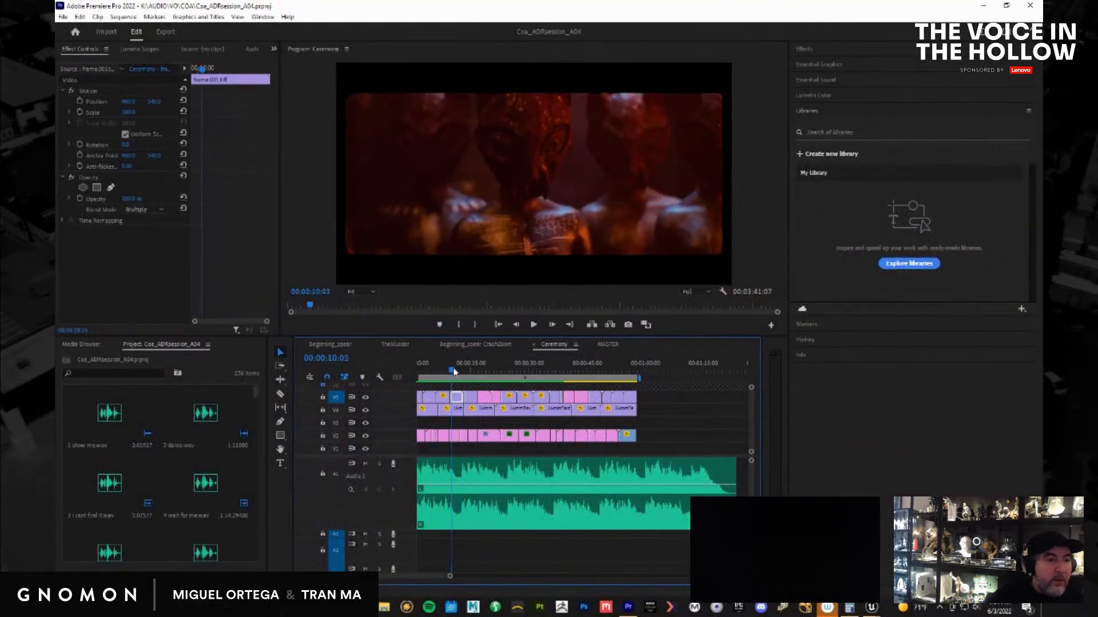
key(ctrl+grave)
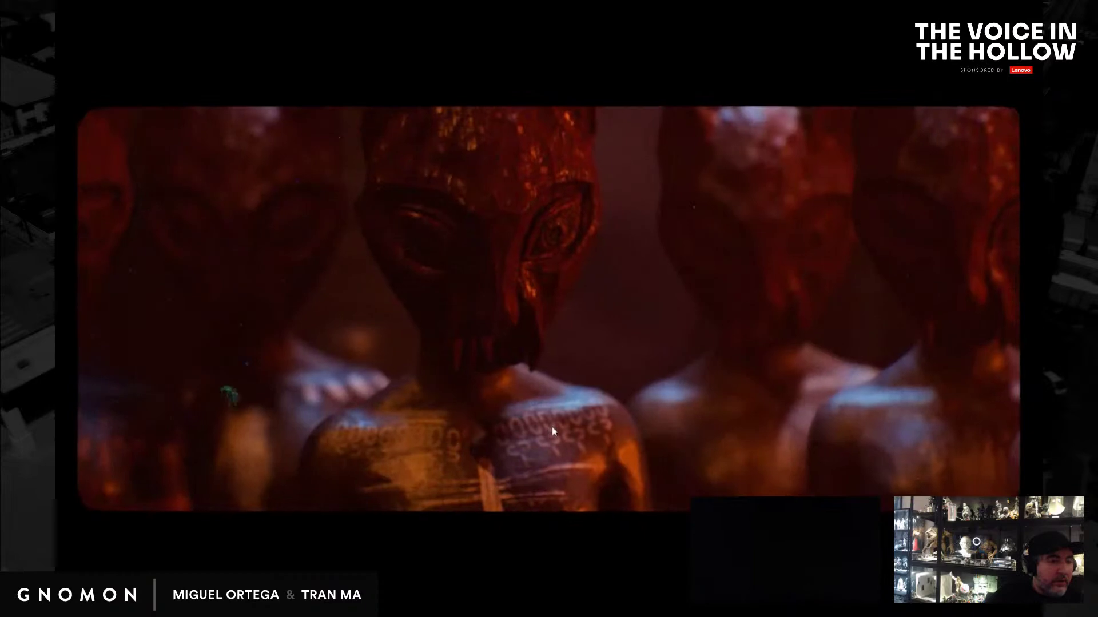
key(space)
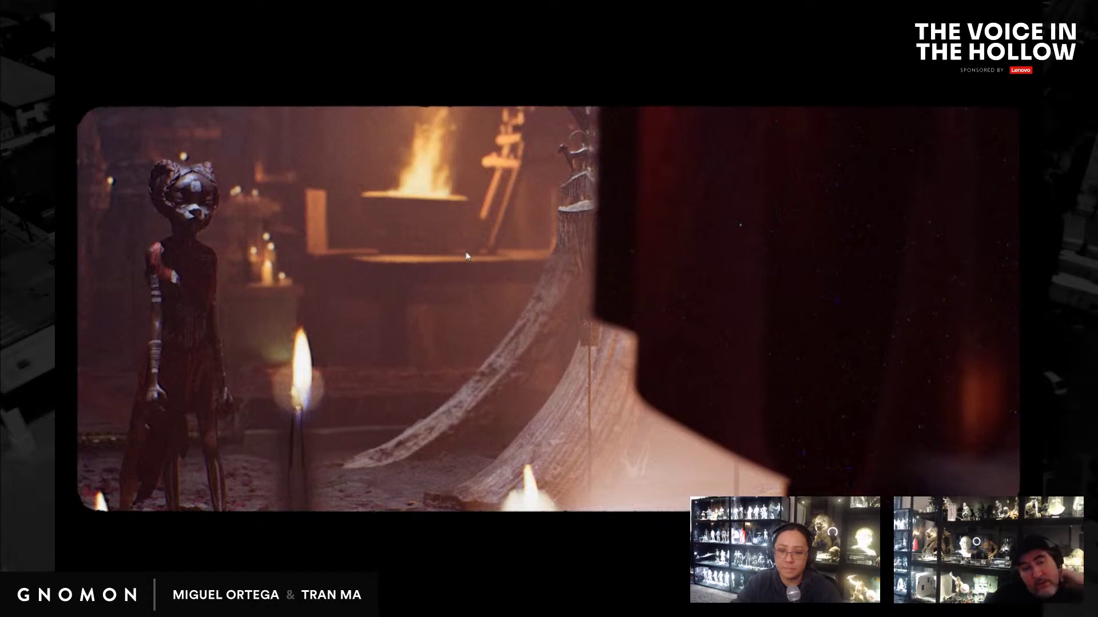
key(Escape)
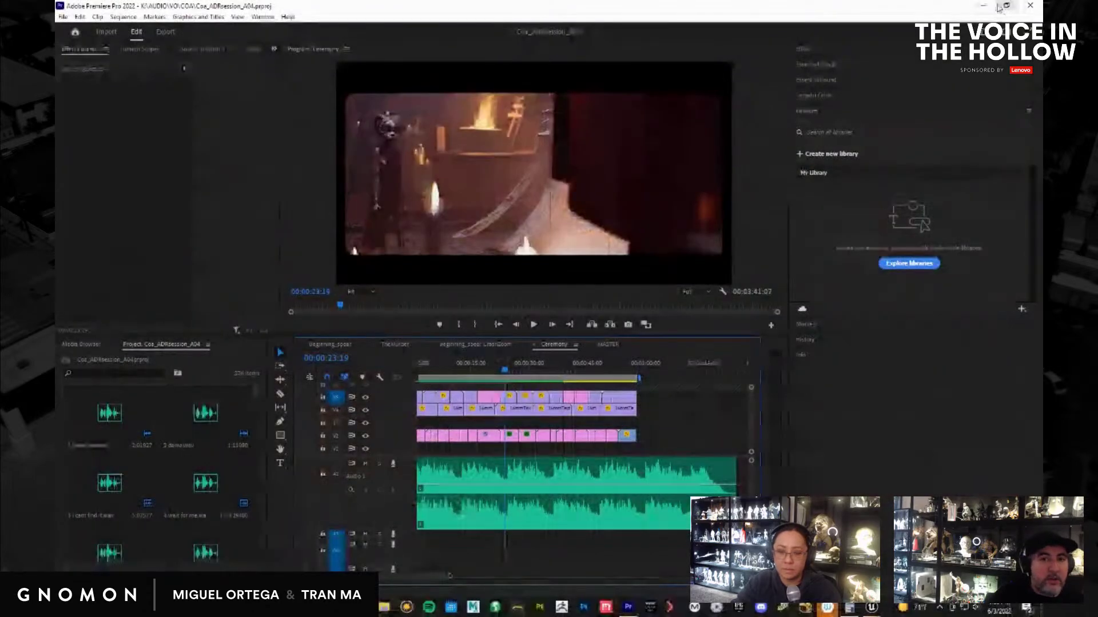
Switch to Unreal Engine and import the MaskB and MaskC Alembic caches as skeletal meshes into the V2 folder A
click(984, 6)
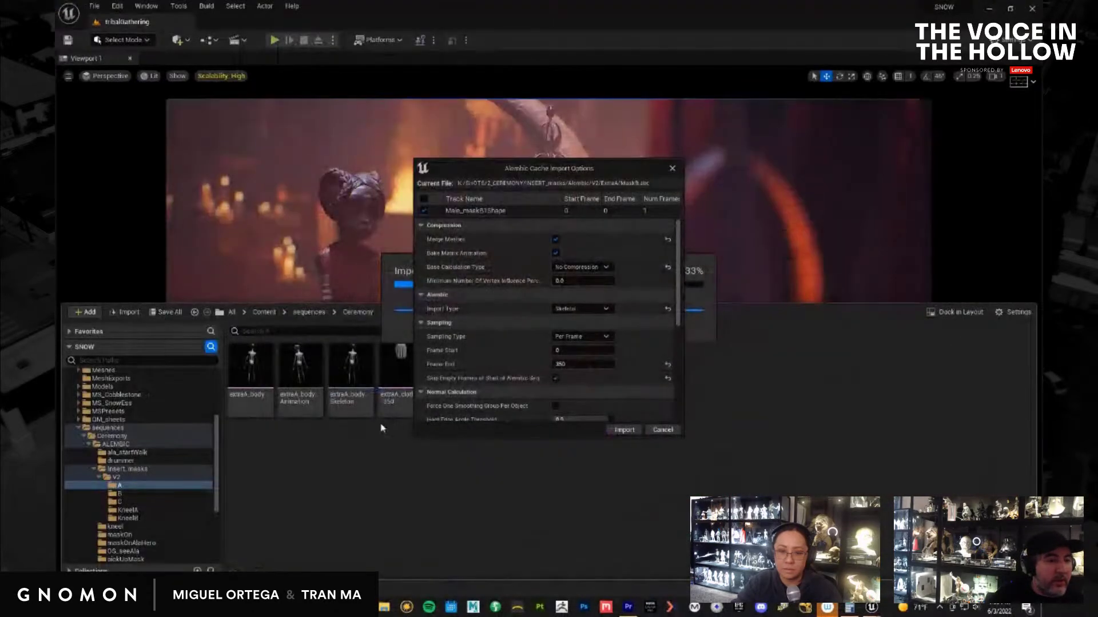
click(624, 433)
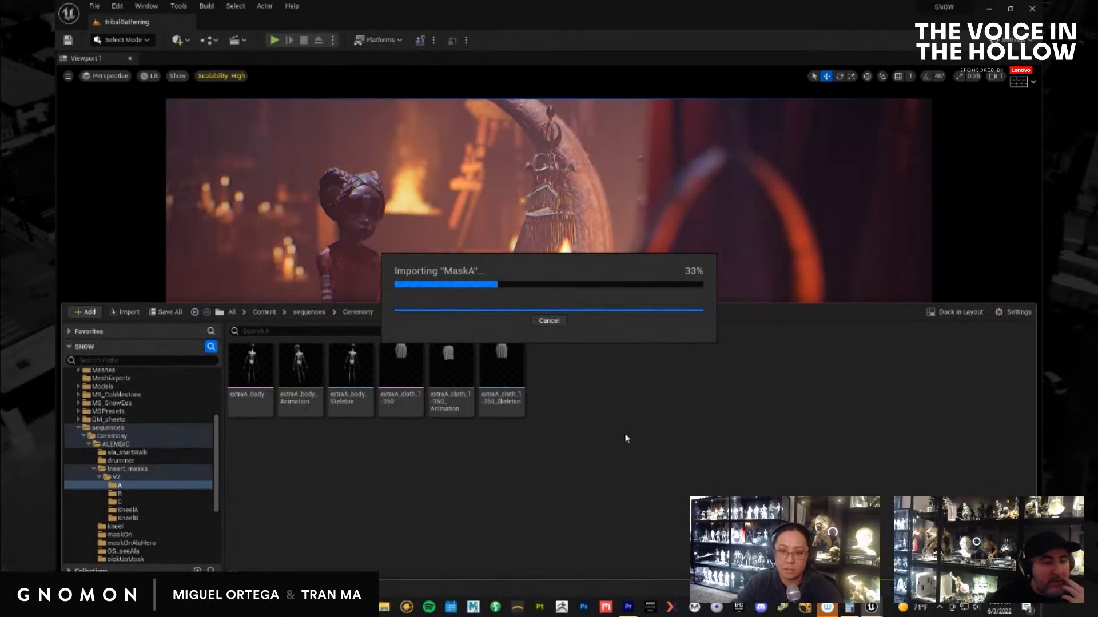
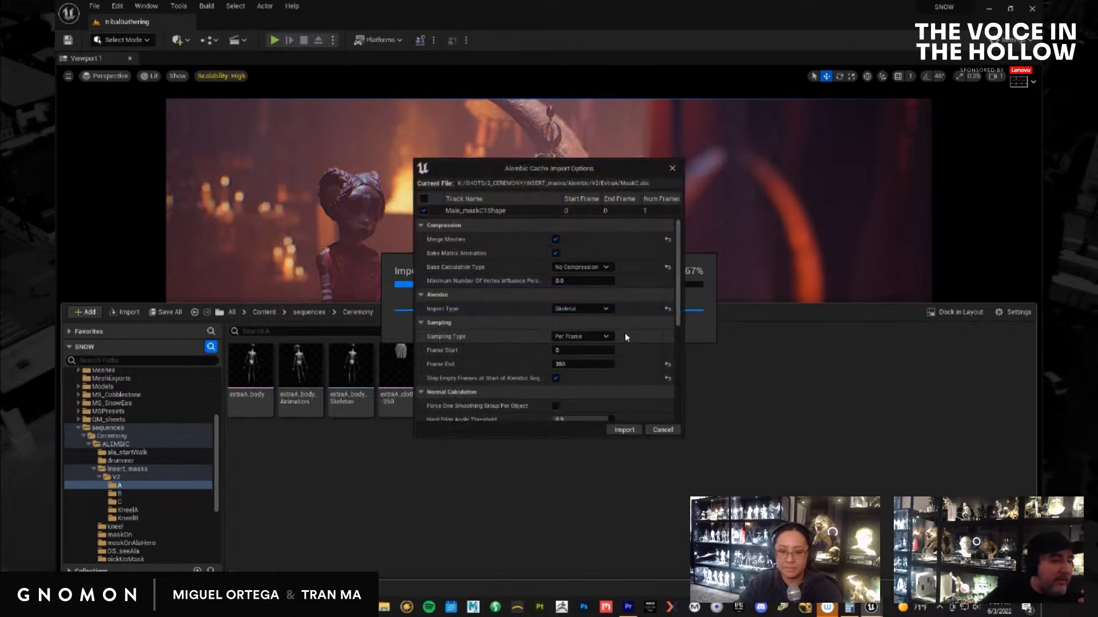
click(624, 430)
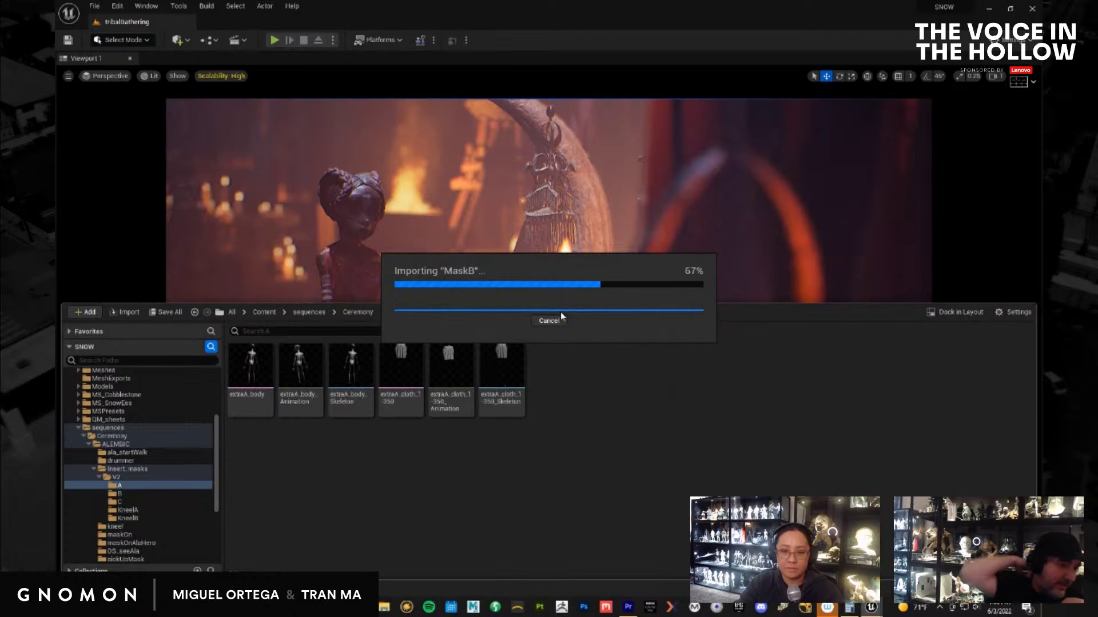
key(super+s)
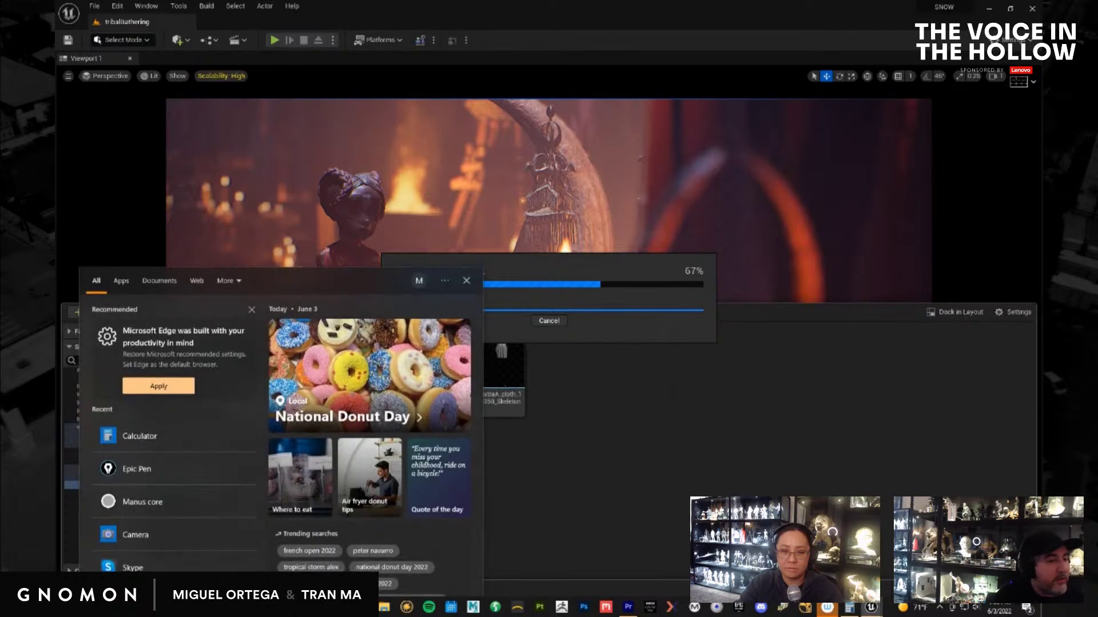
click(667, 409)
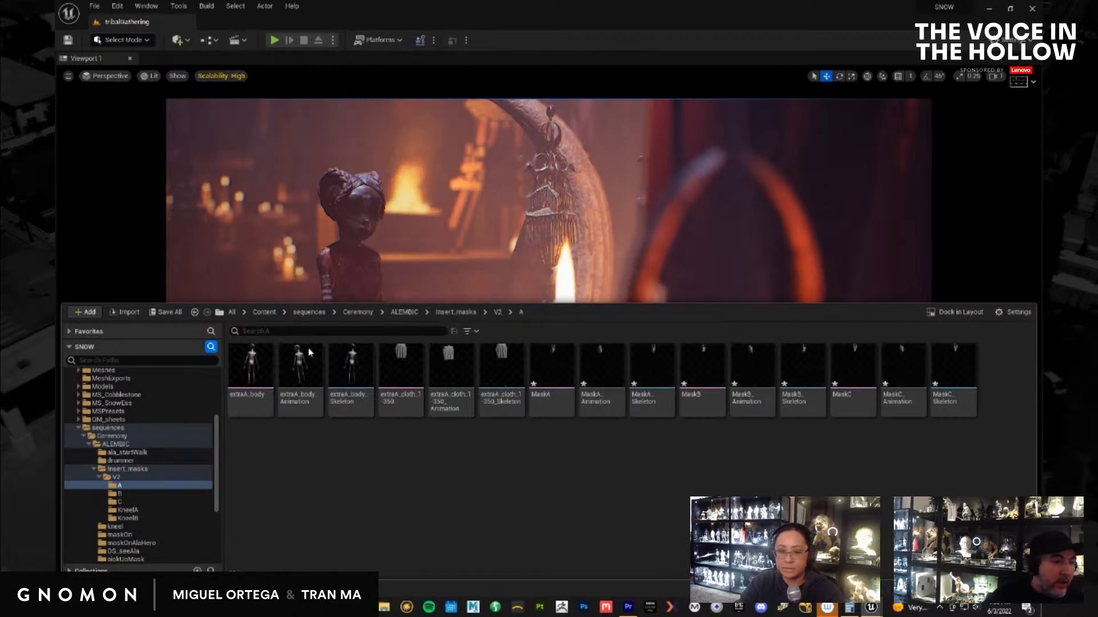
Place the extraA_body, extraA_cloth_1-350 and MaskB meshes together in the candle shot behind the main character
click(250, 369)
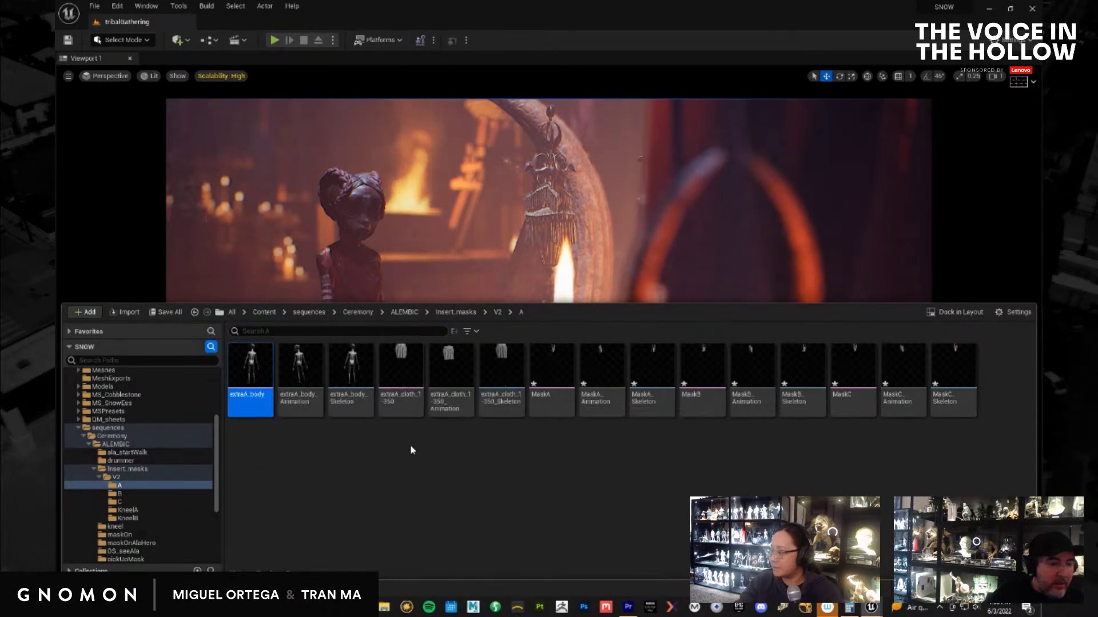
ctrl+click(401, 360)
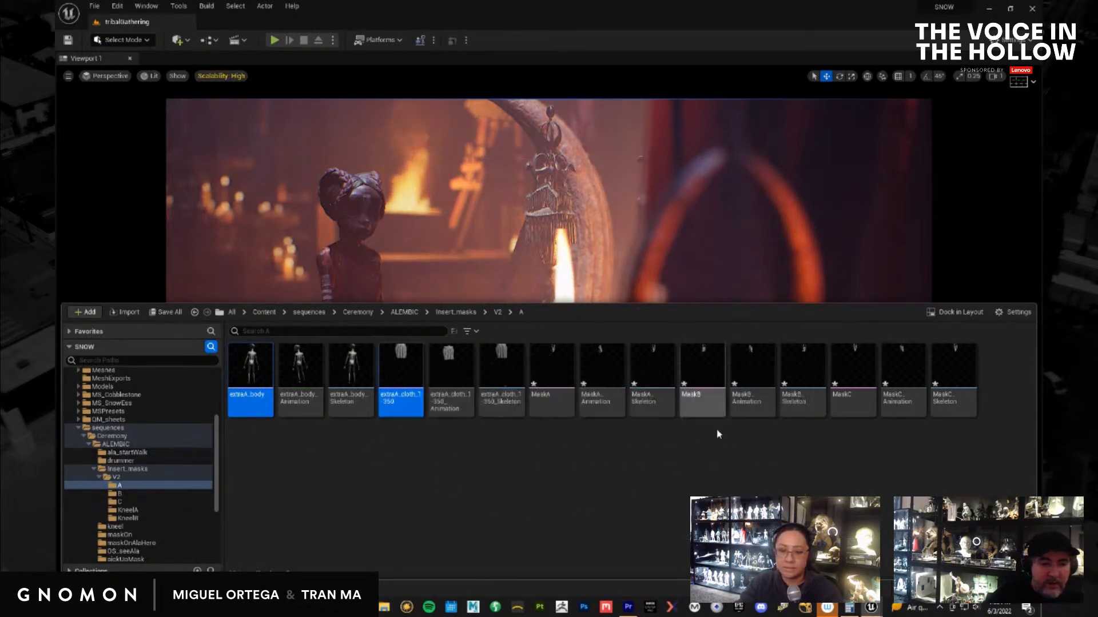
ctrl+click(704, 367)
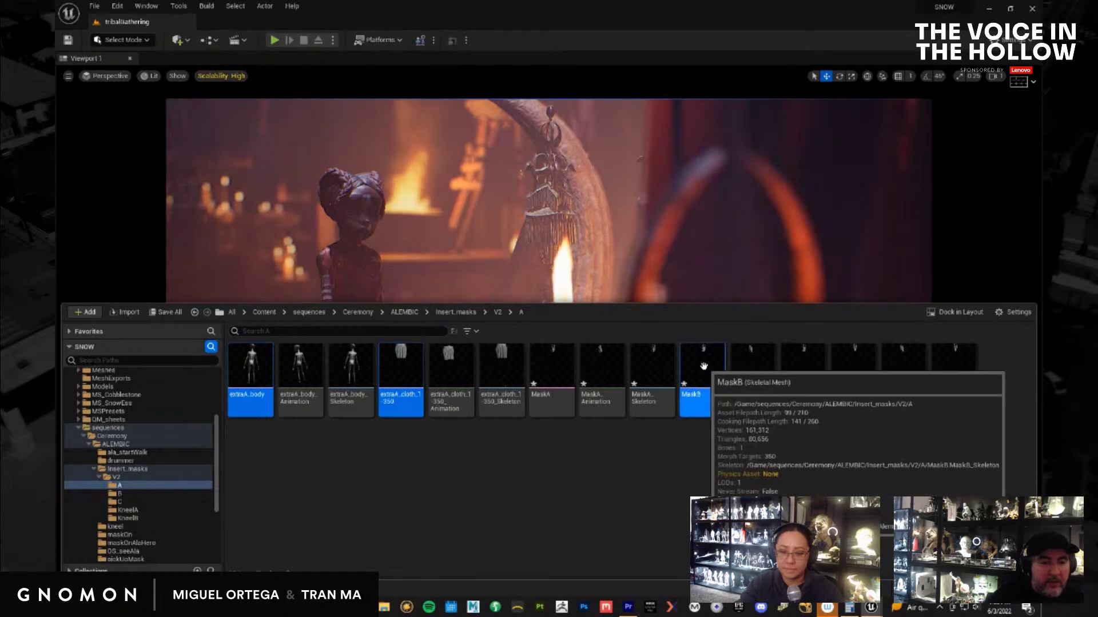
click(490, 288)
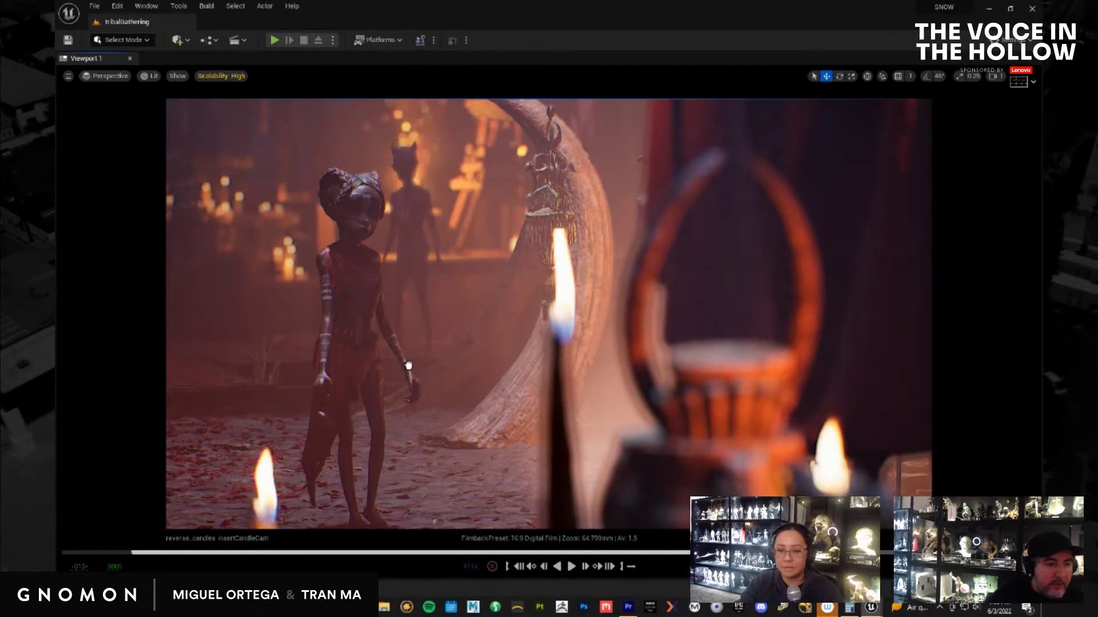
Move the placed masked extra sideways from behind the main character to the base of the large tusk
click(422, 348)
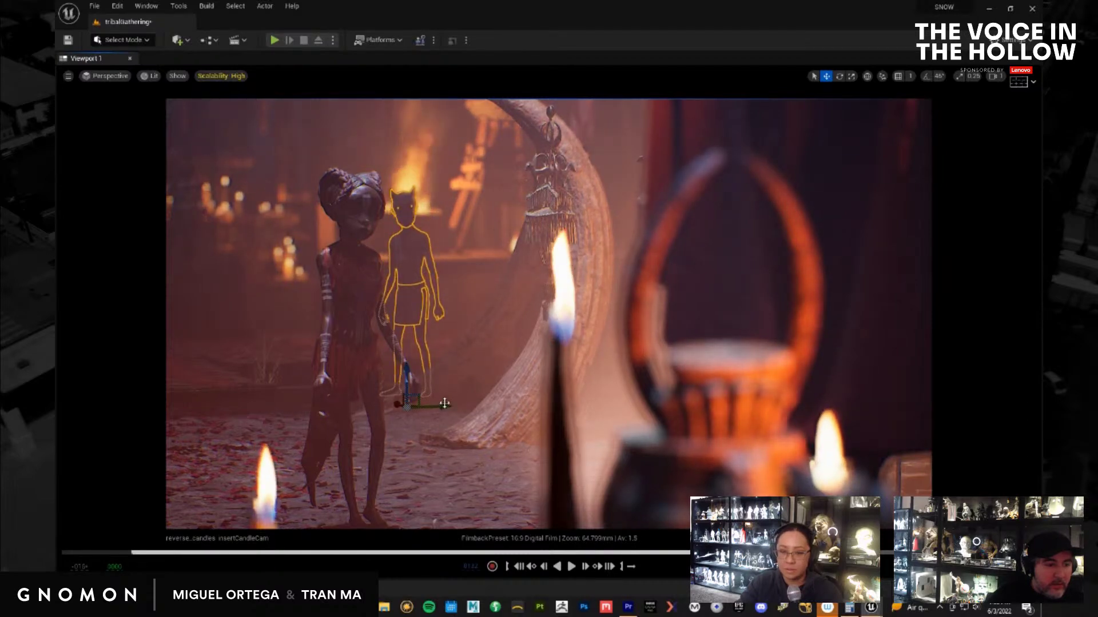
drag(438, 408, 387, 407)
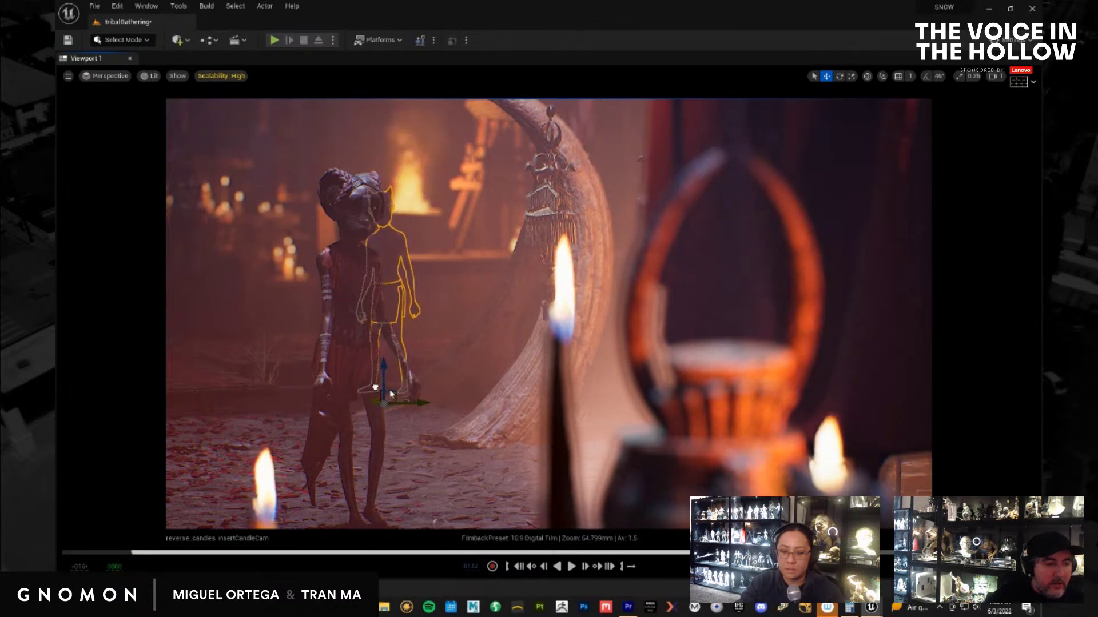
drag(440, 403, 546, 373)
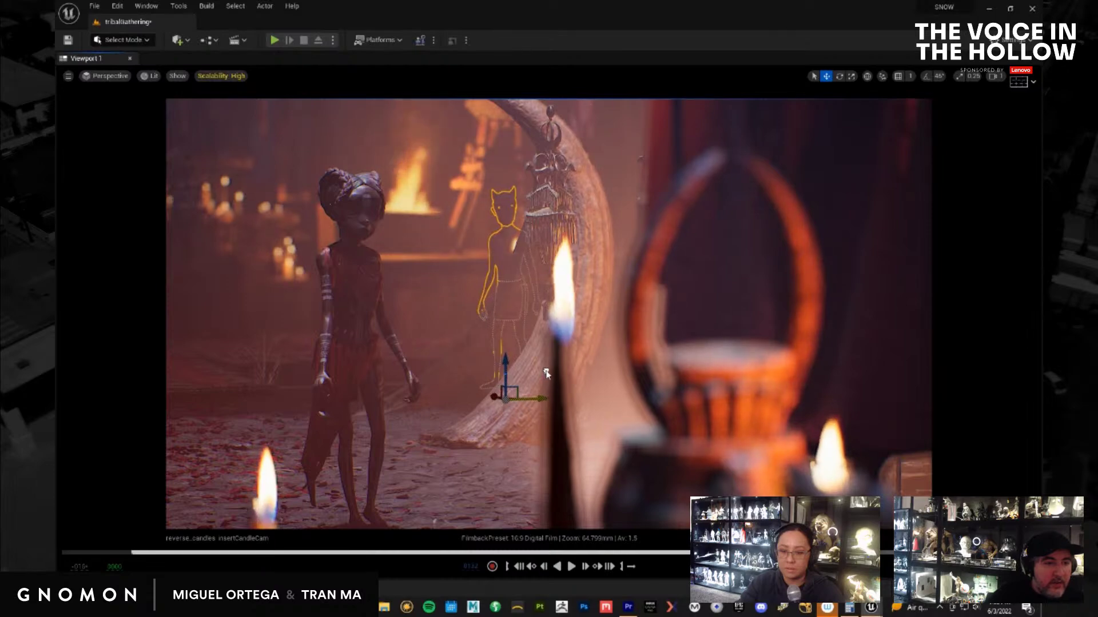
Check the placed extra without its selection outline and add extraA_body, extraA_cloth_1-350 and MaskB to the reverse_candles sequence
key(g)
key(g)
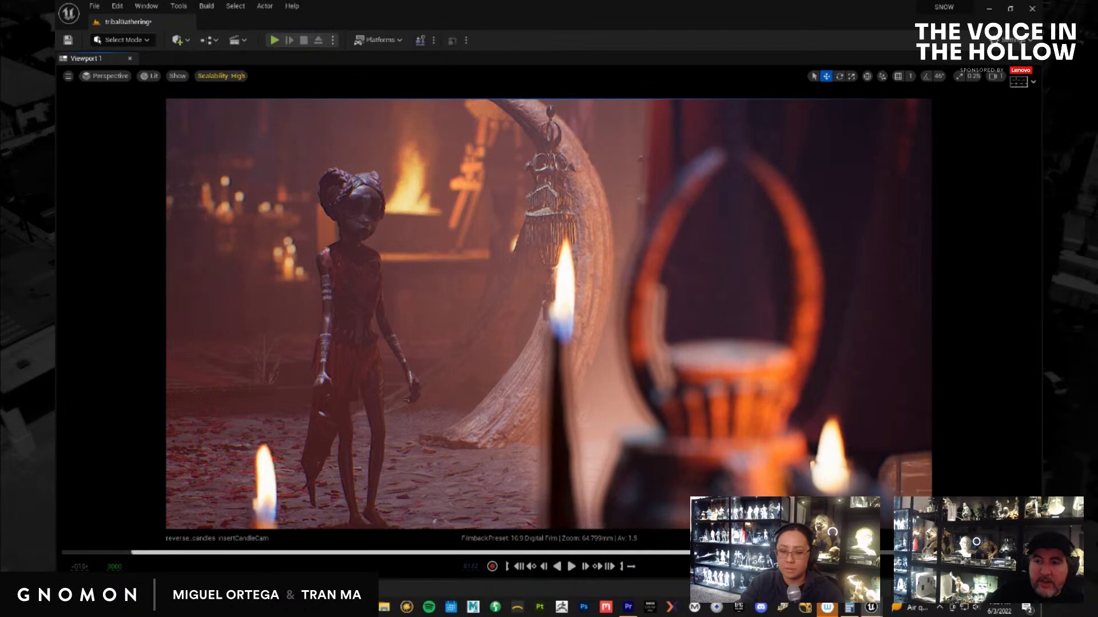
drag(1041, 339, 522, 196)
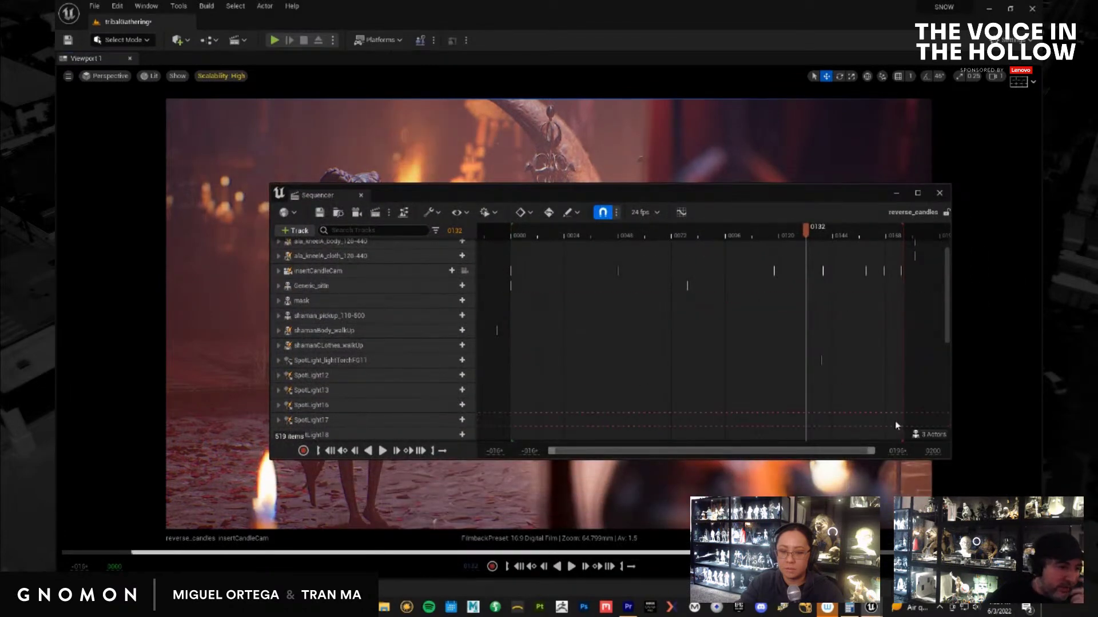
key(ctrl+v)
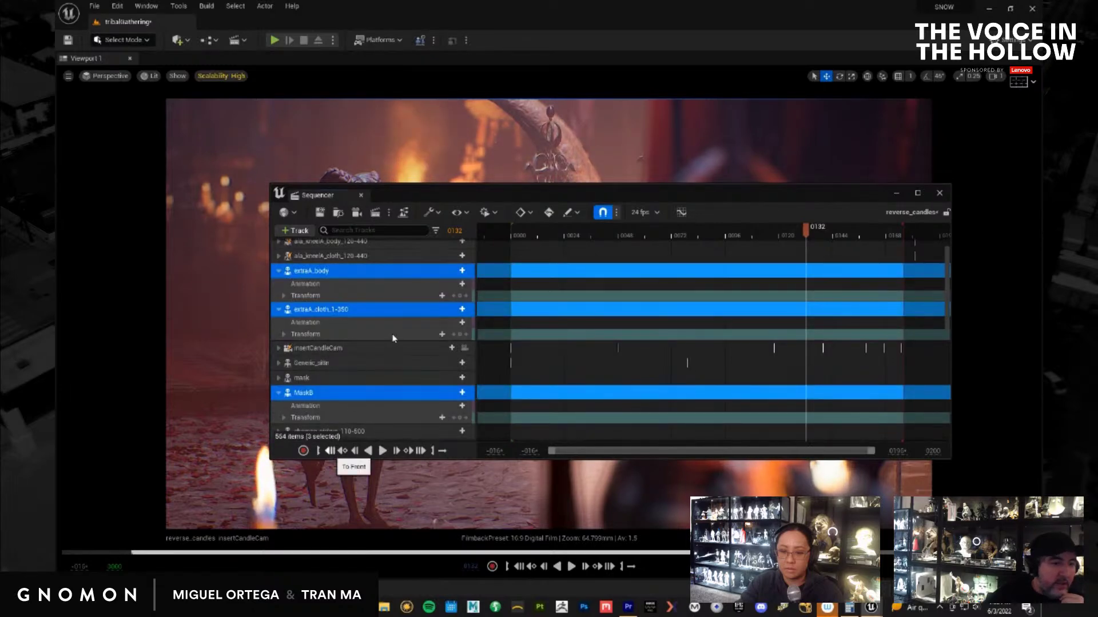
At frame 0, assign extraA_body_Animation, extraA_cloth_1-350_Animation and the MaskB animation to their matching sequence tracks
key(Up)
click(452, 283)
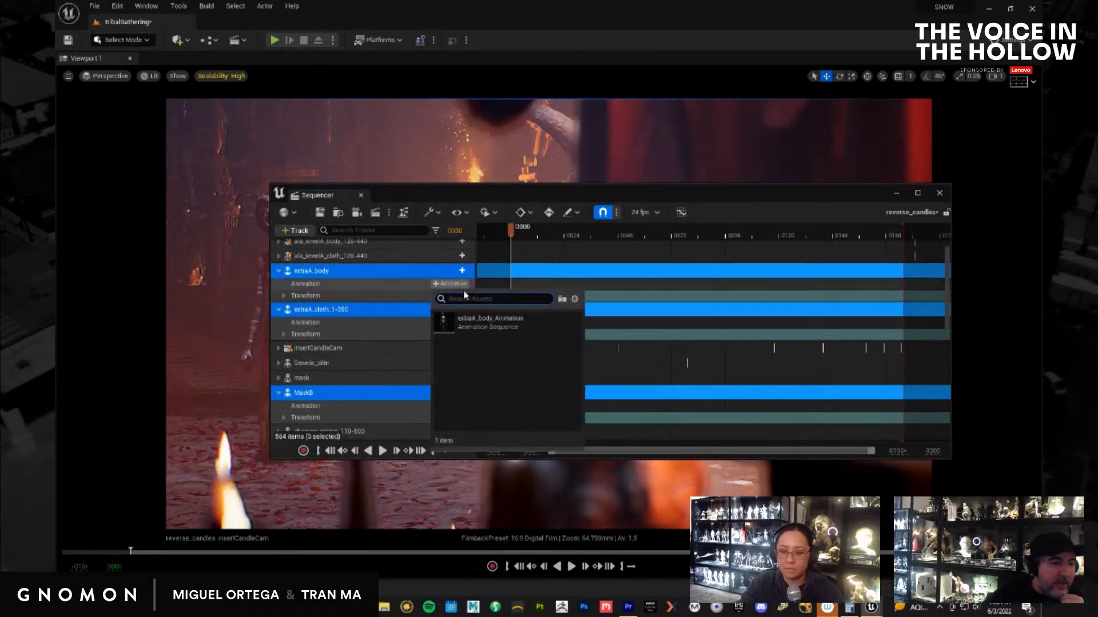
mouse_move(476, 320)
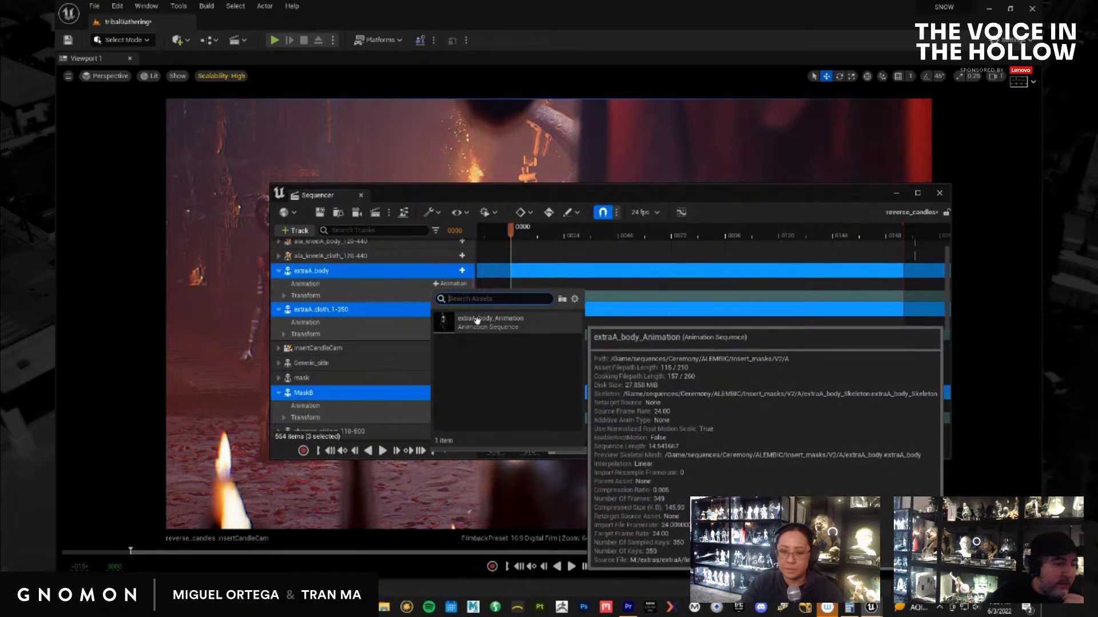
click(477, 320)
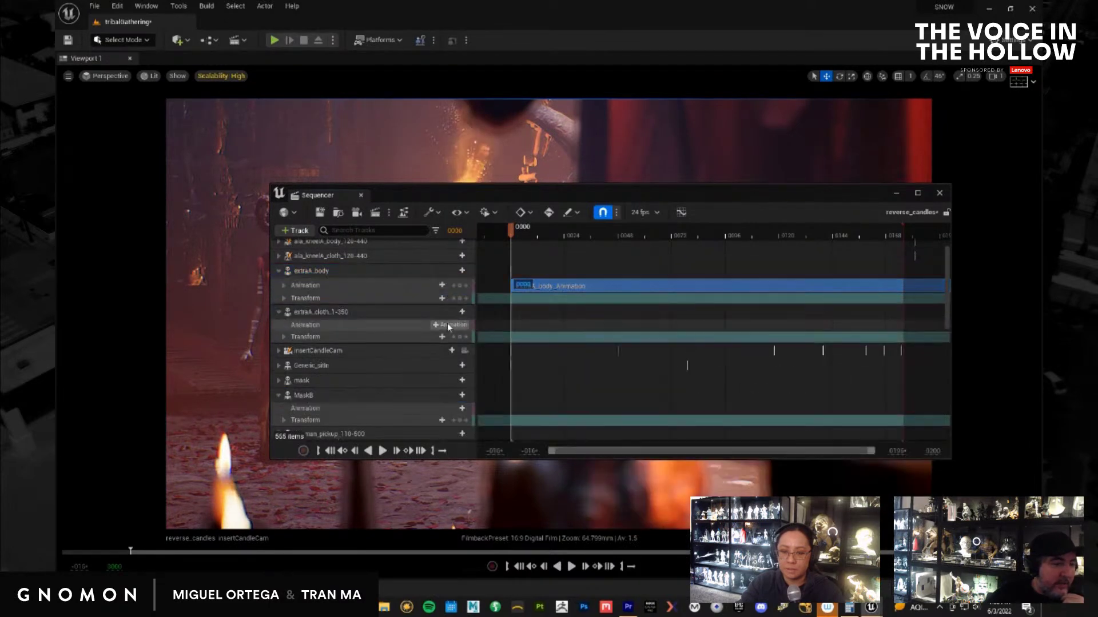
click(451, 325)
click(477, 359)
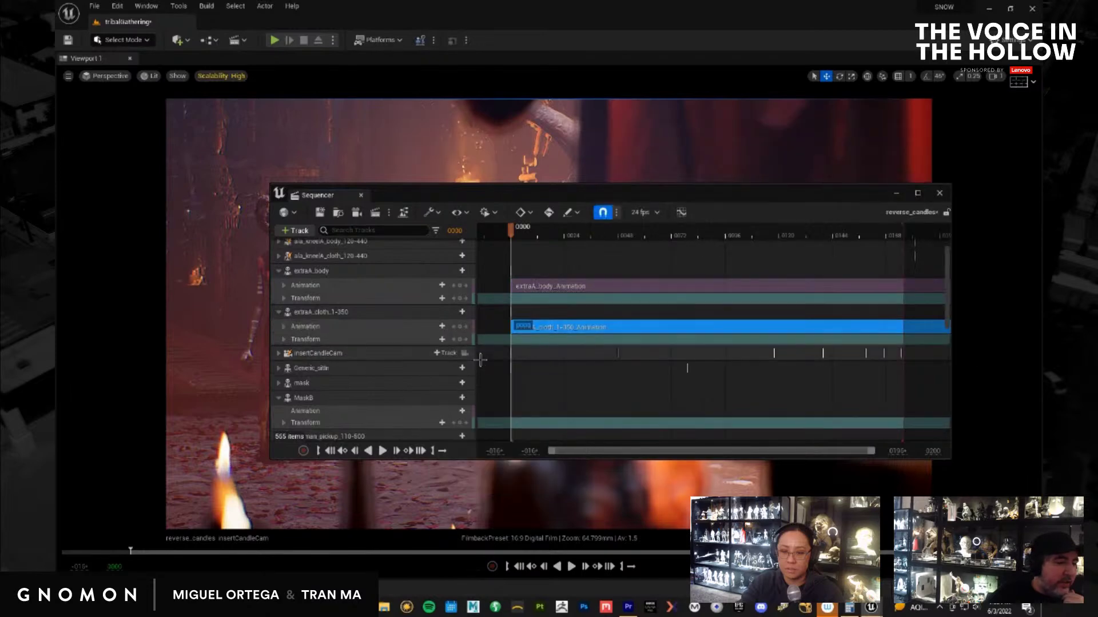
click(451, 411)
click(483, 449)
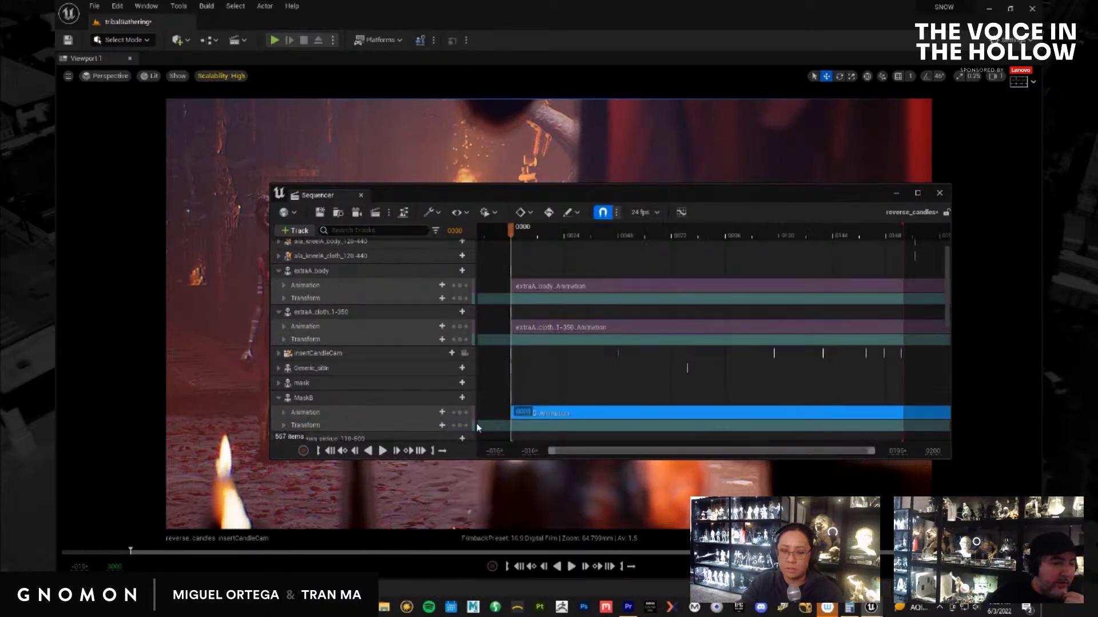
Slide the extraA body, extraA cloth and MaskB animation clips together about 160 frames earlier on the timeline
mouse_move(514, 190)
mouse_down()
mouse_move(1072, 255)
mouse_move(441, 326)
mouse_move(433, 401)
mouse_move(452, 435)
mouse_move(647, 443)
mouse_move(768, 432)
mouse_move(631, 445)
mouse_move(651, 450)
mouse_move(434, 455)
mouse_move(593, 455)
mouse_move(773, 429)
mouse_move(749, 431)
mouse_up()
key(ctrl+z)
drag(603, 406, 606, 340)
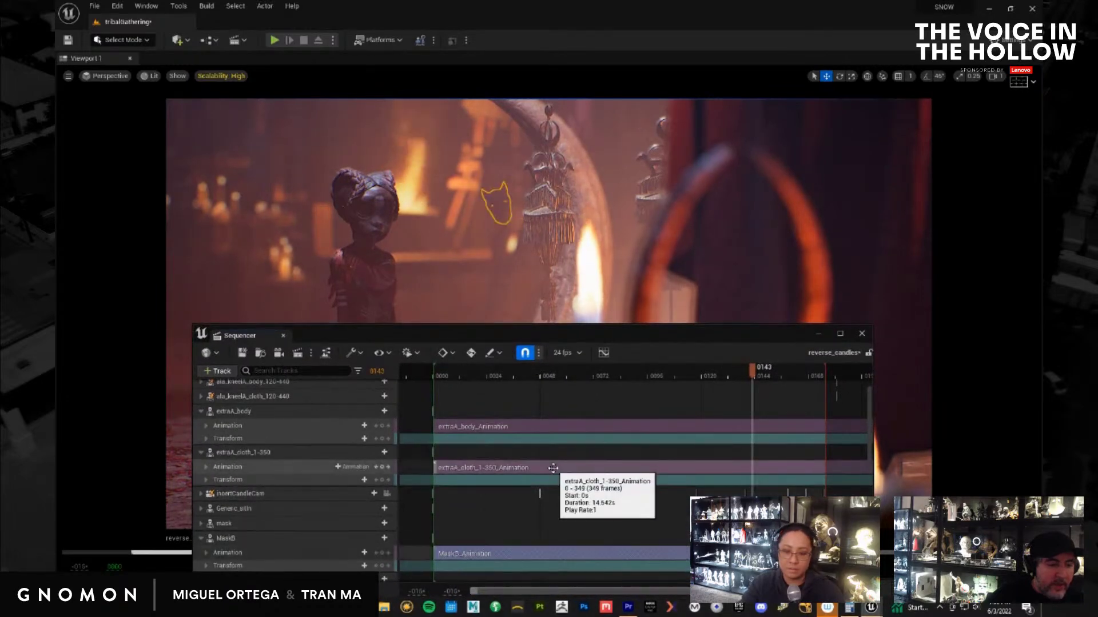
drag(693, 429, 461, 427)
drag(735, 378, 455, 382)
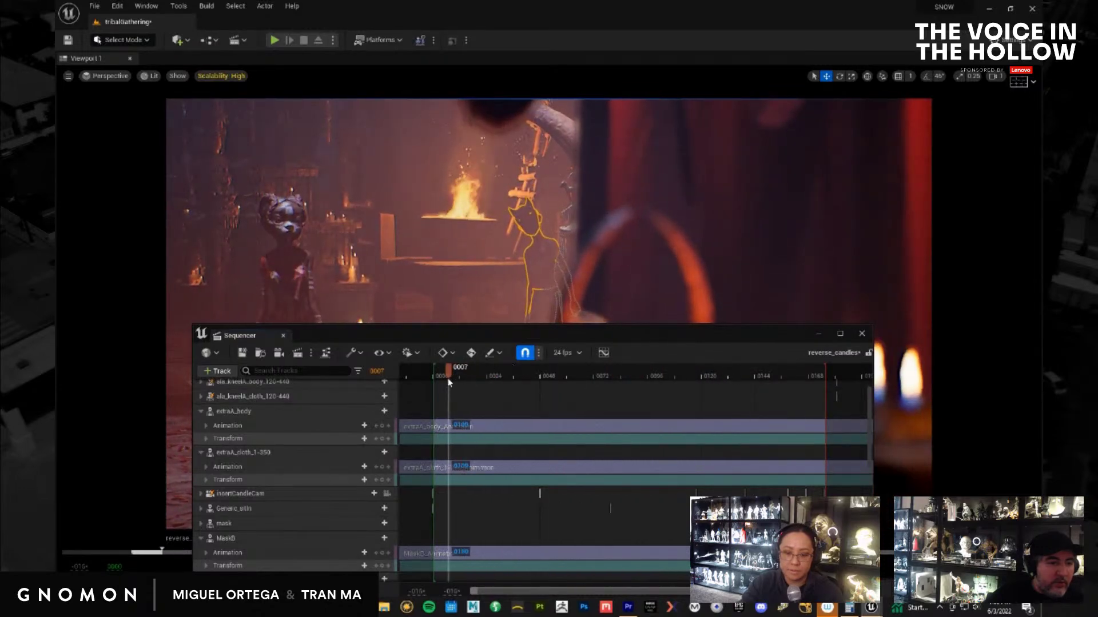
drag(562, 427, 440, 426)
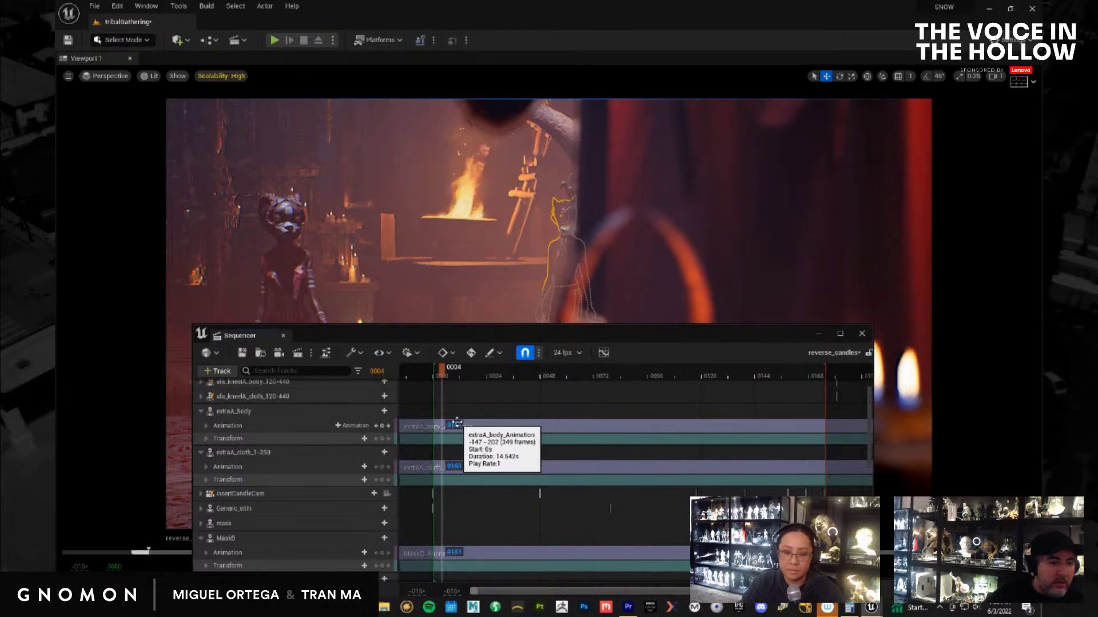
mouse_move(584, 426)
mouse_down()
mouse_move(595, 425)
mouse_move(559, 420)
mouse_up()
Scrub the shot around frames 120 to 143 to review the masked extra without its outline, and minimize the sequence window
drag(466, 376, 756, 387)
right_click(527, 276)
key(g)
key(g)
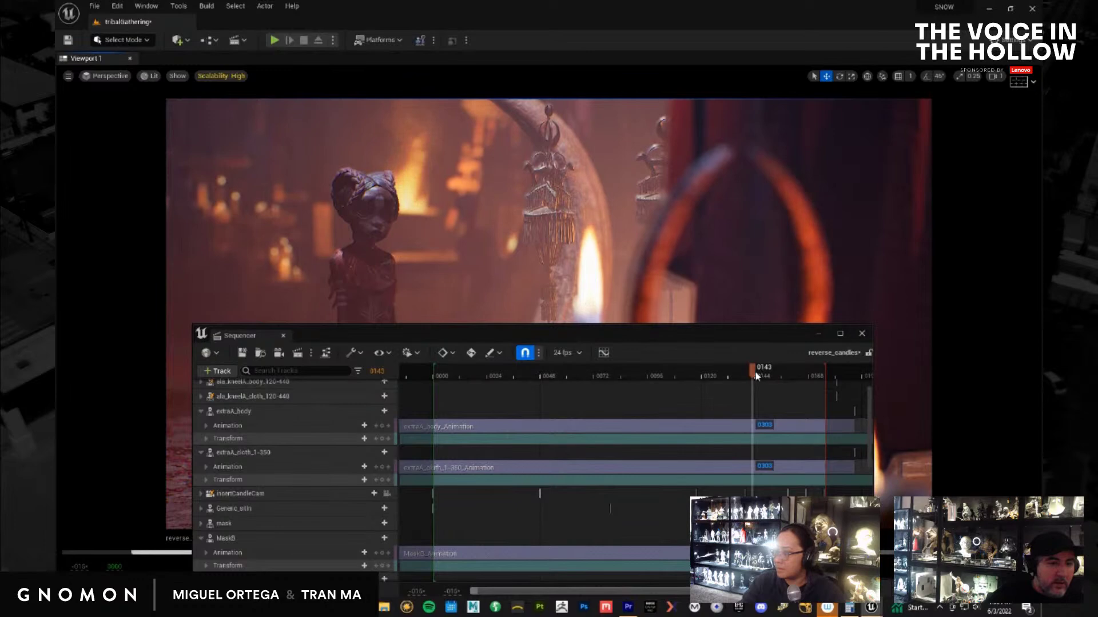
drag(732, 375, 708, 357)
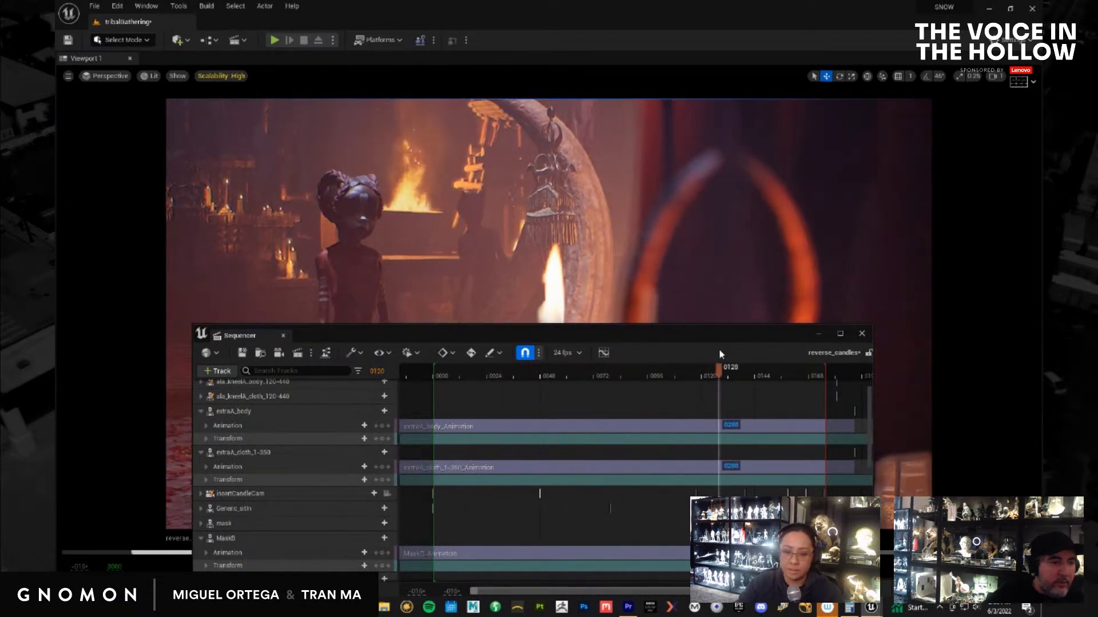
click(819, 333)
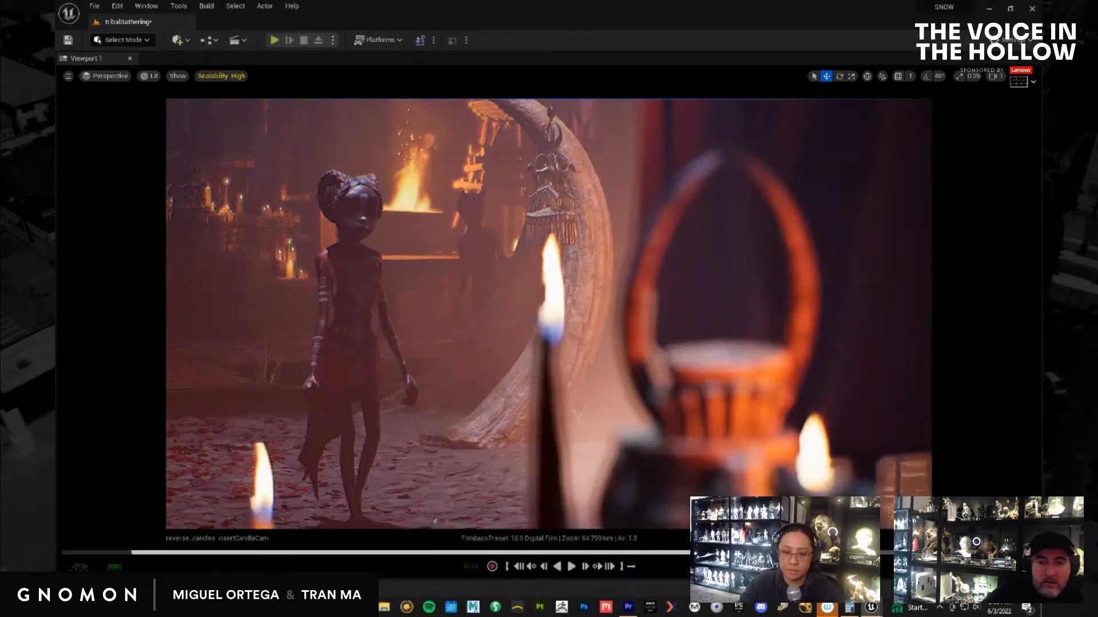
Place the extraB_body and extraB_cloth_420-680 skeletal meshes from the V2 folder B together in the shot's background
key(ctrl+space)
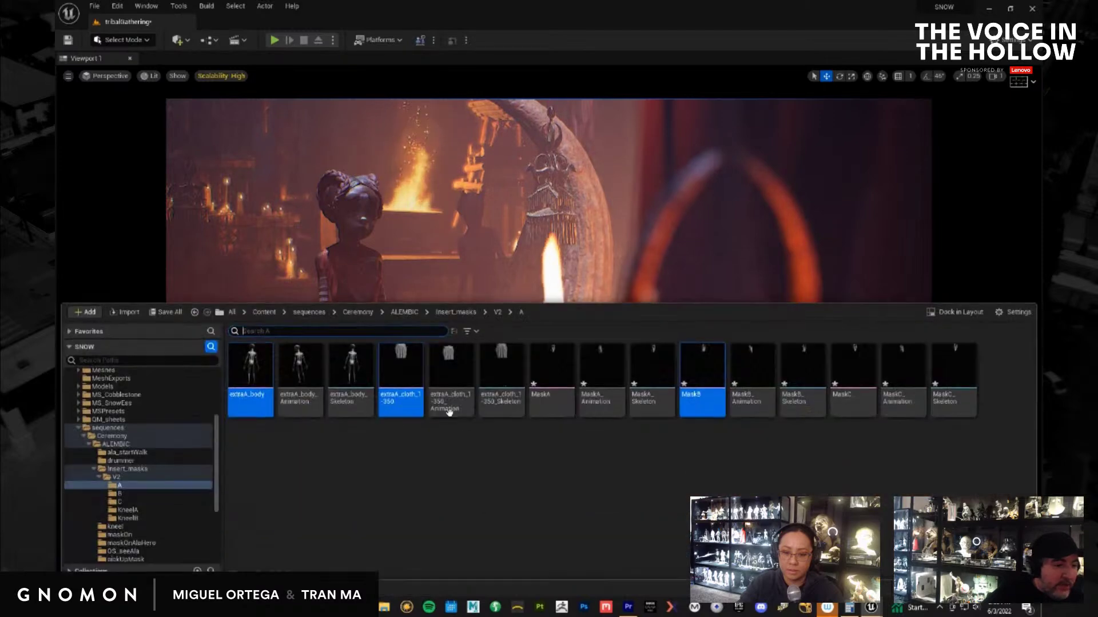
click(499, 314)
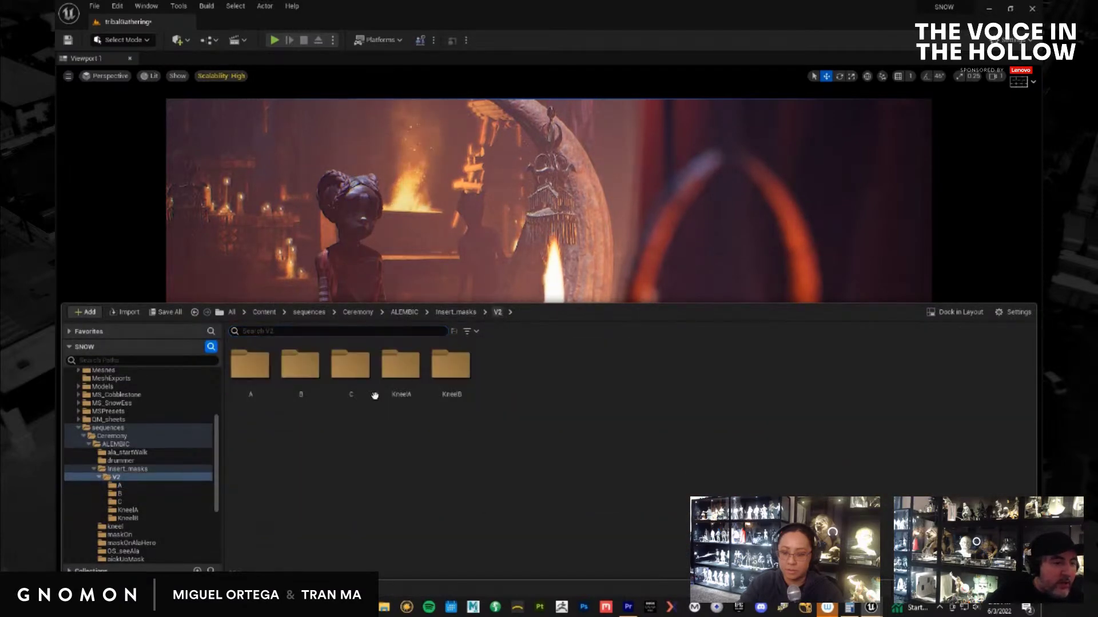
double_click(306, 369)
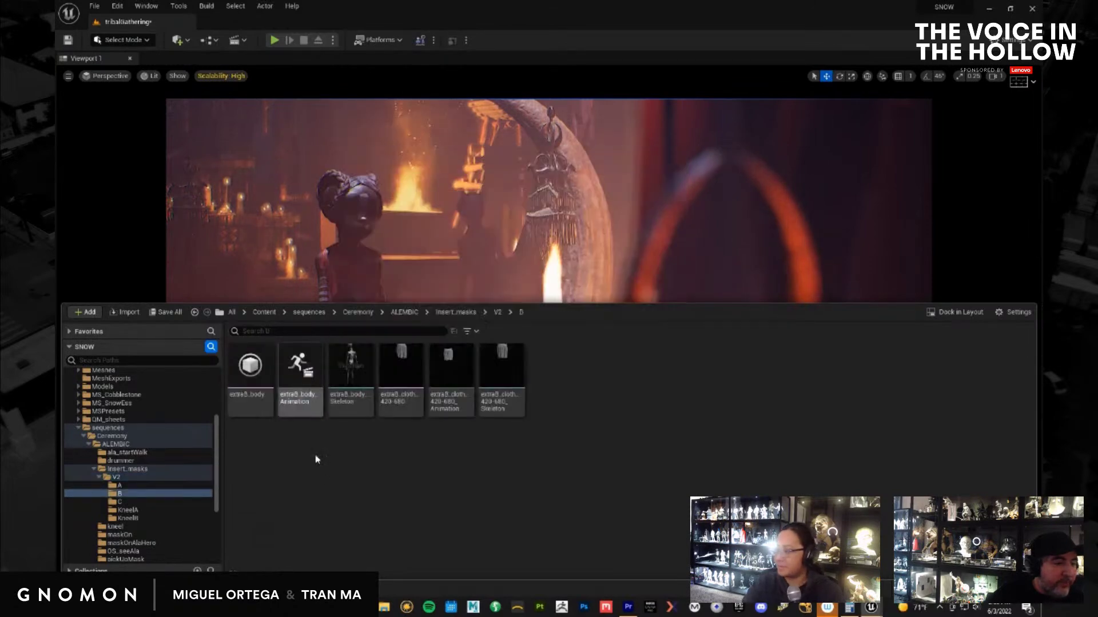
click(250, 369)
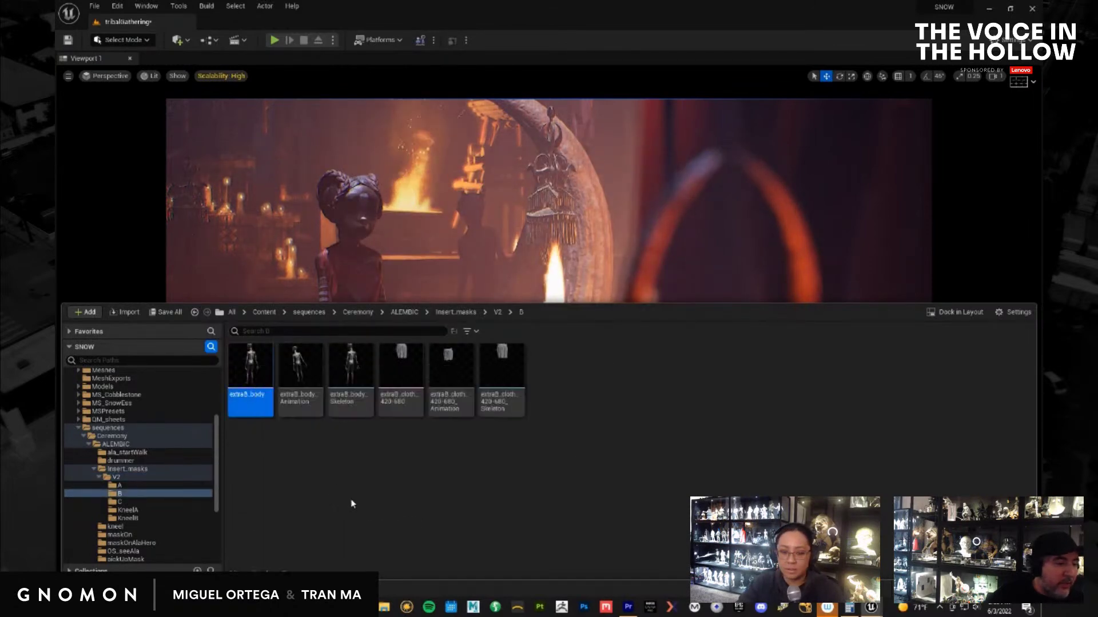
ctrl+click(405, 394)
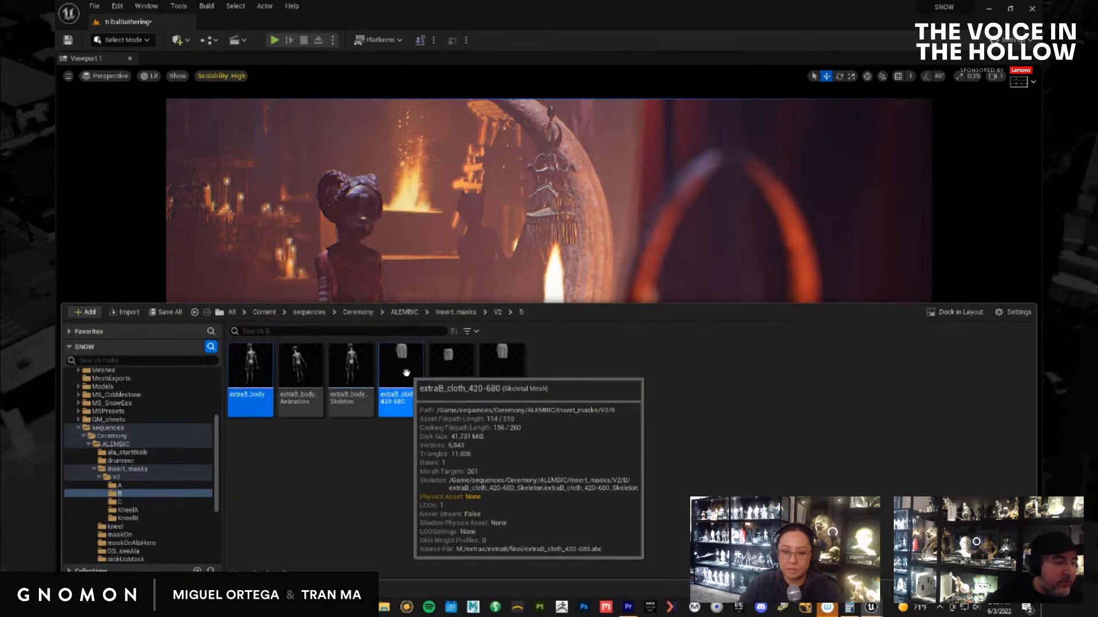
click(327, 294)
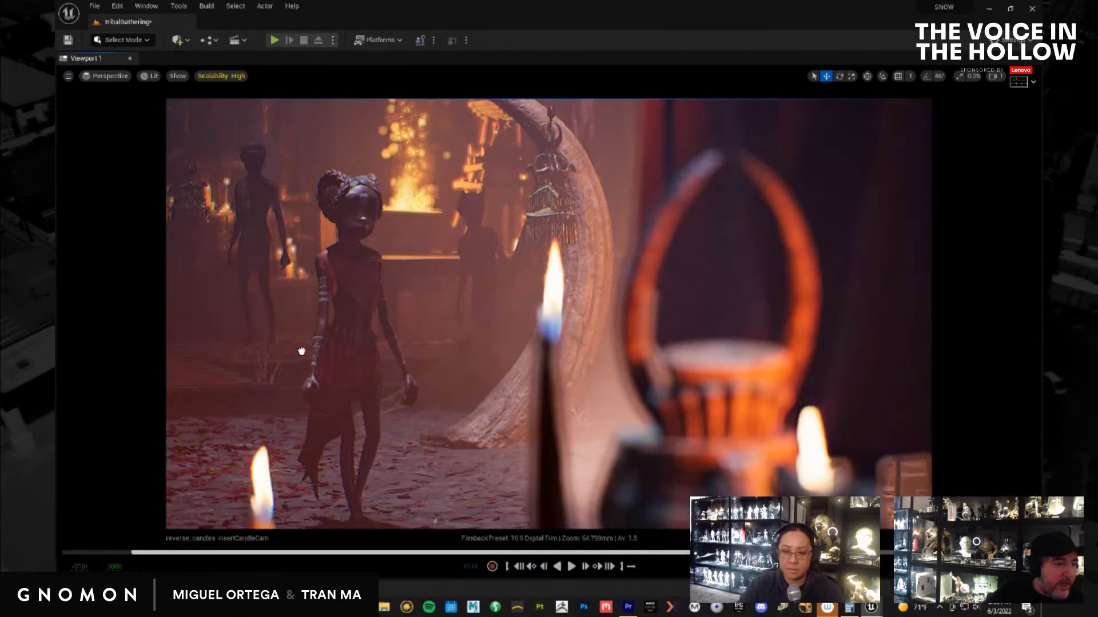
Move the extraB figure farther back behind the main character and check its position at an earlier frame
click(279, 375)
drag(317, 374, 461, 339)
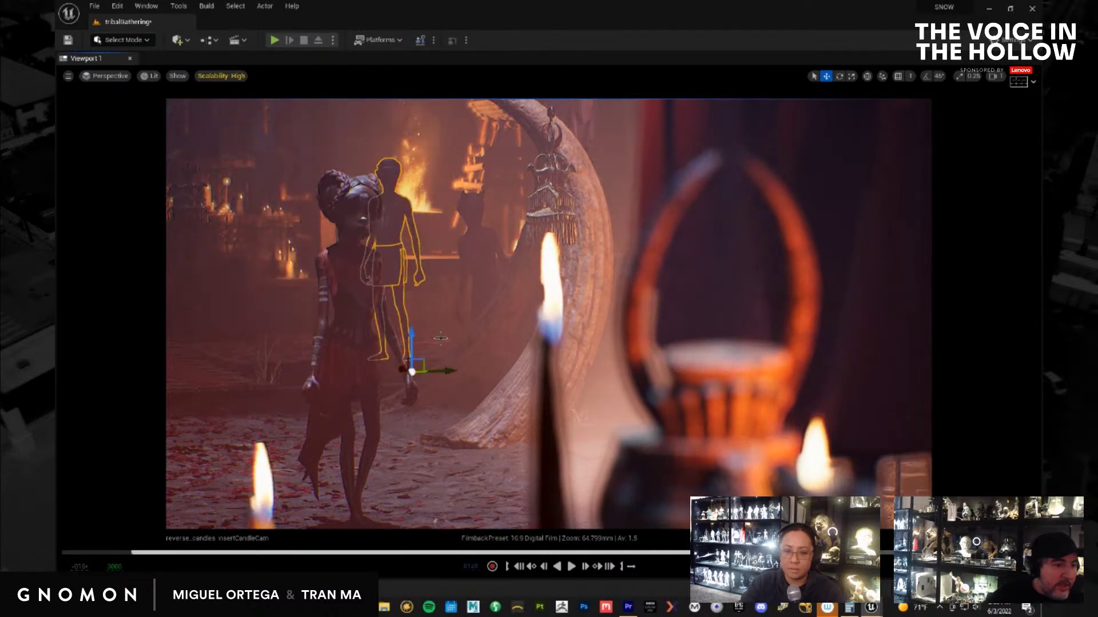
drag(388, 369, 332, 324)
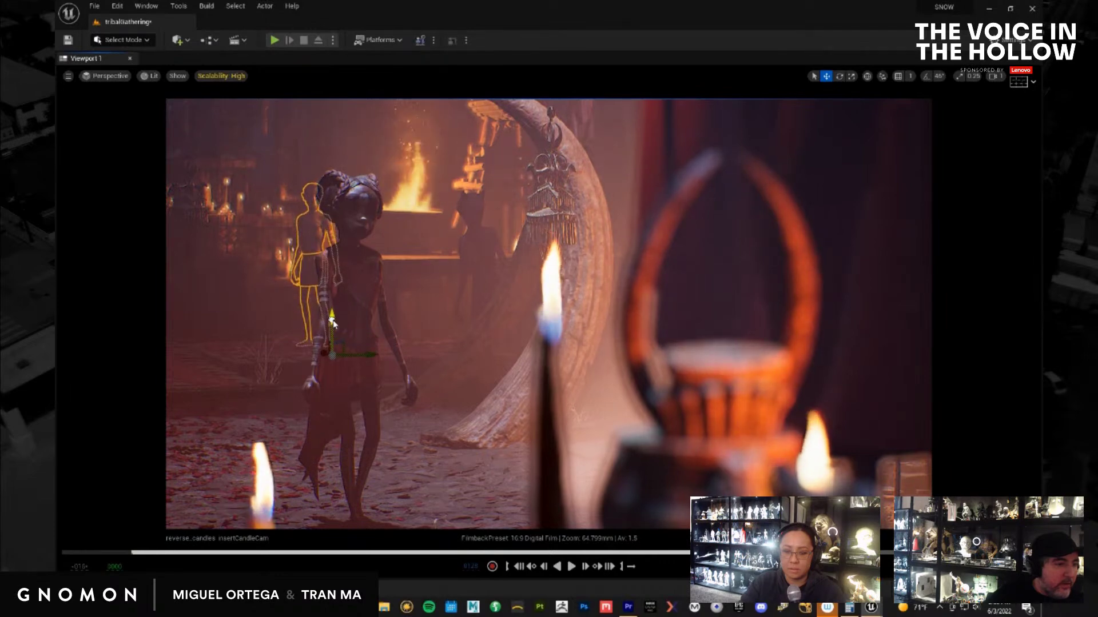
drag(373, 355, 383, 351)
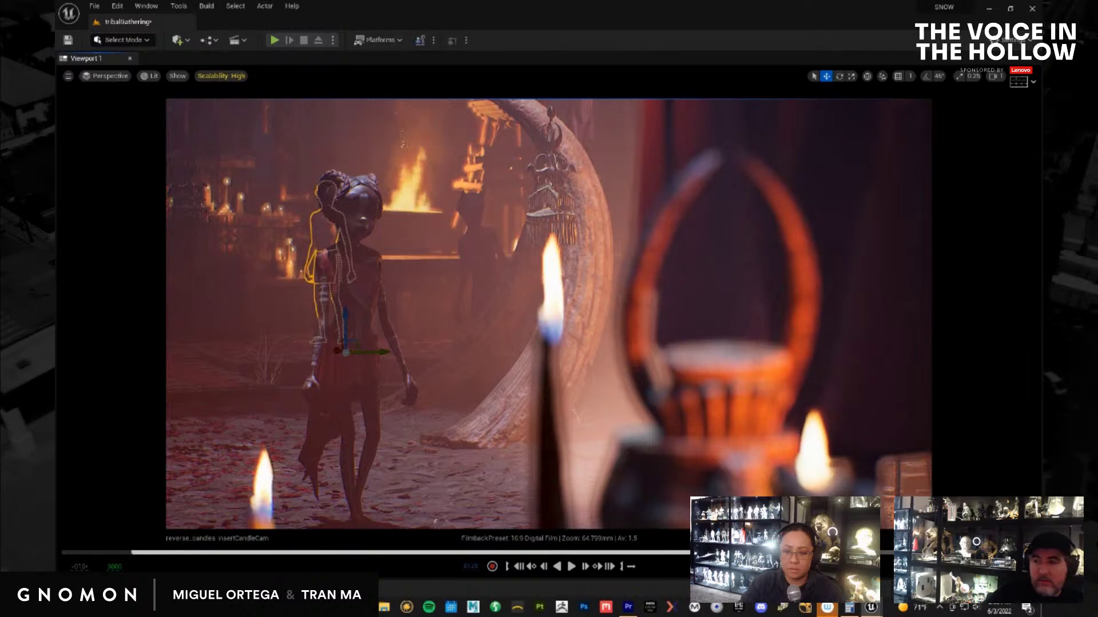
drag(691, 553, 438, 553)
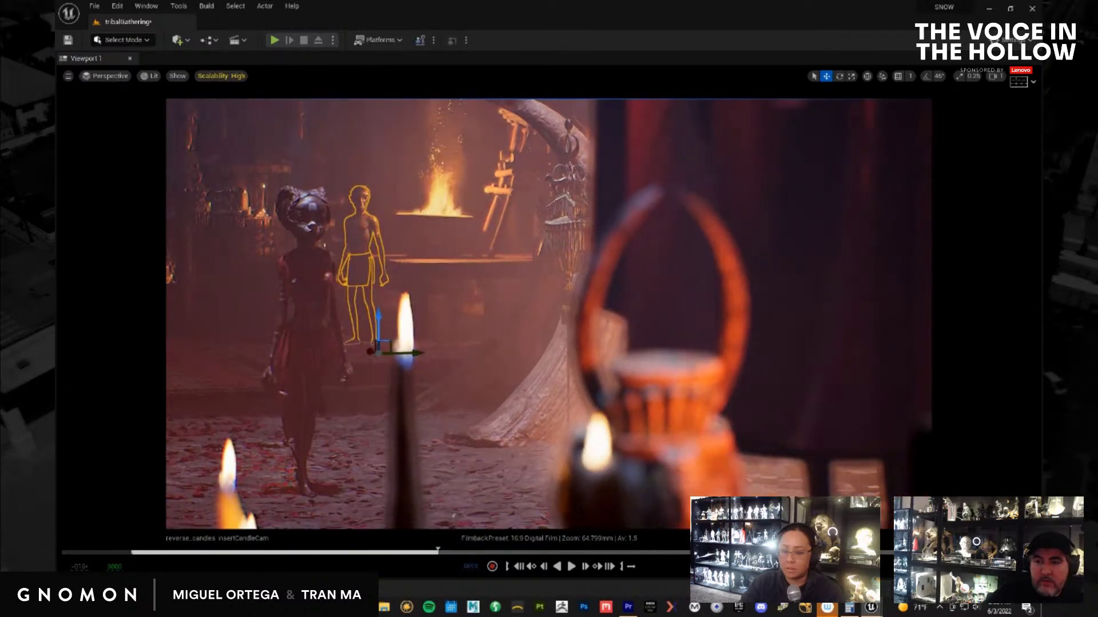
Add extraB_body and extraB_cloth_420-680 to the reverse_candles sequence and assign their matching animations at frame 0
drag(1040, 337, 382, 188)
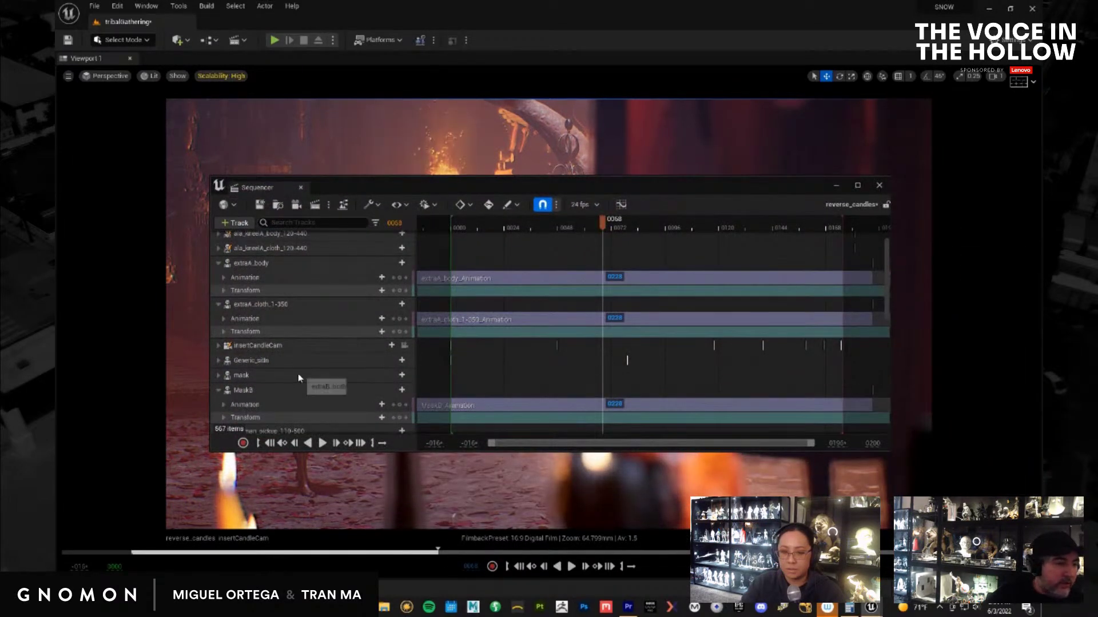
drag(298, 378, 298, 374)
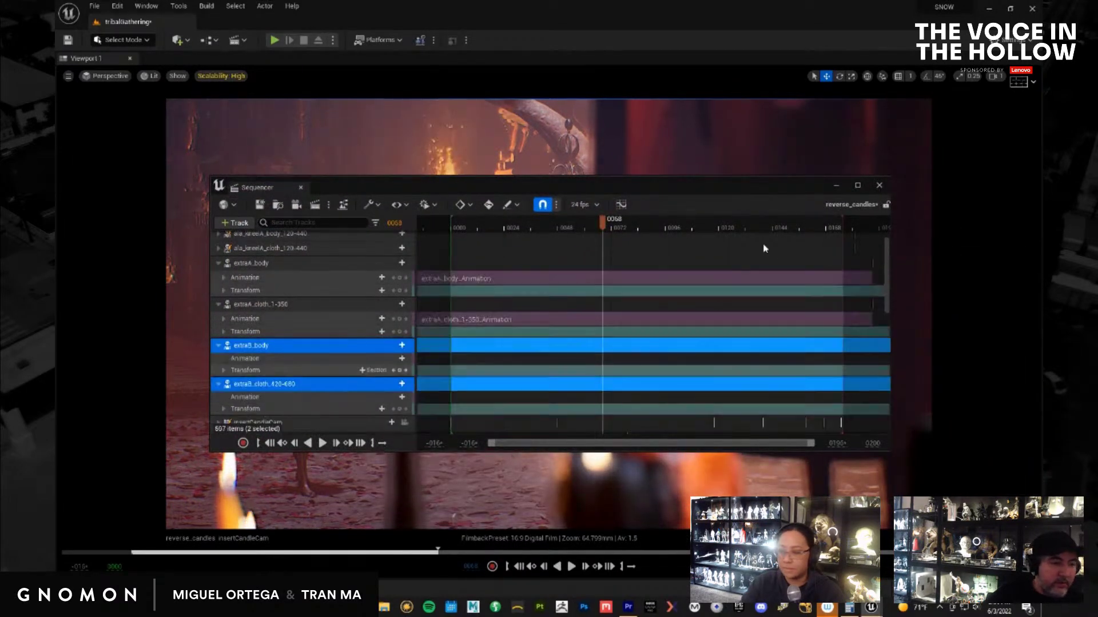
click(271, 445)
click(394, 361)
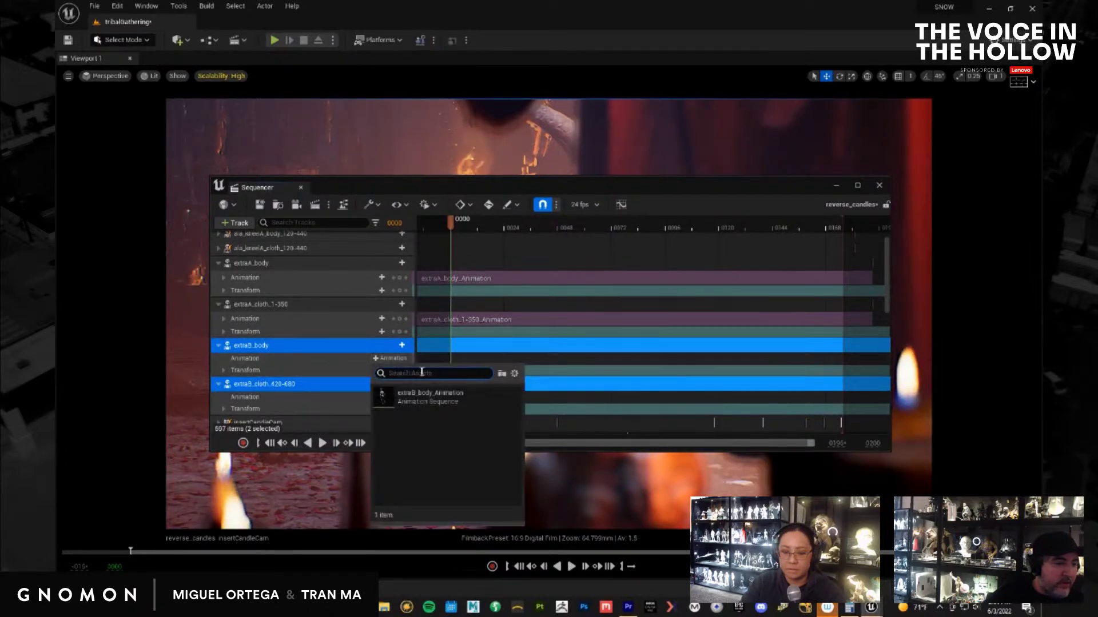
click(393, 394)
click(391, 399)
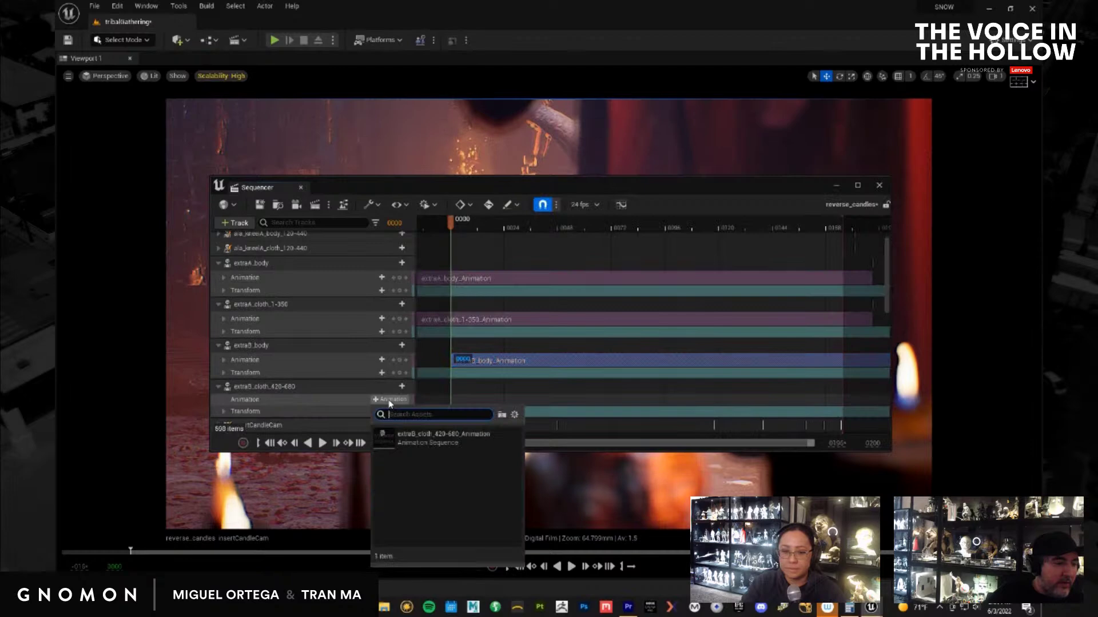
click(457, 438)
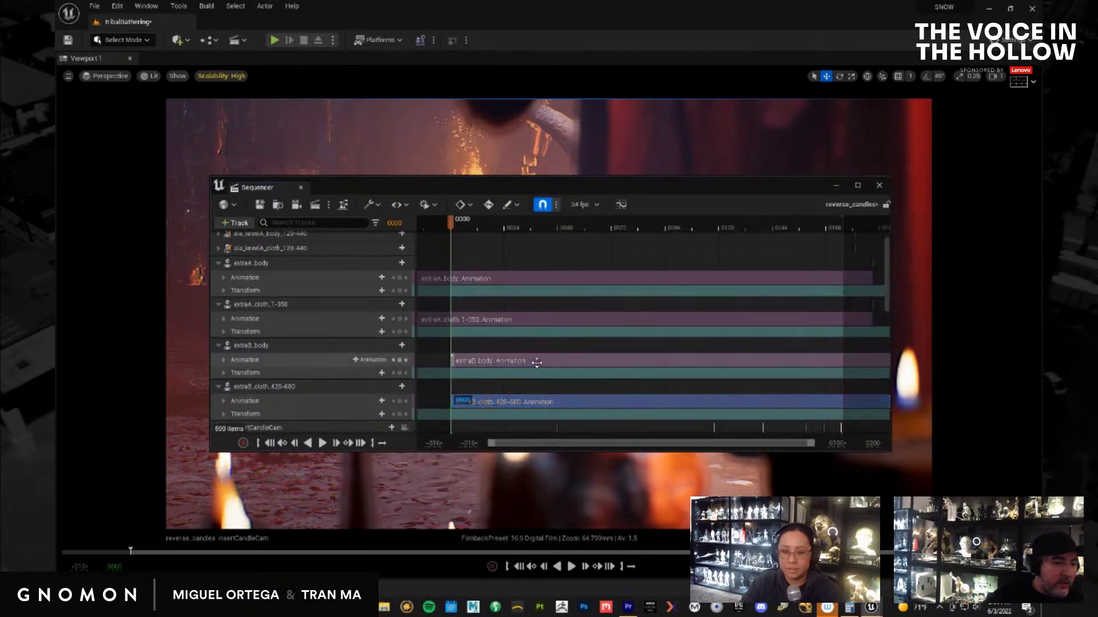
Slide the extraB body and cloth animation clips earlier together on the timeline, and scrub the shot to check the motion
drag(526, 445, 548, 445)
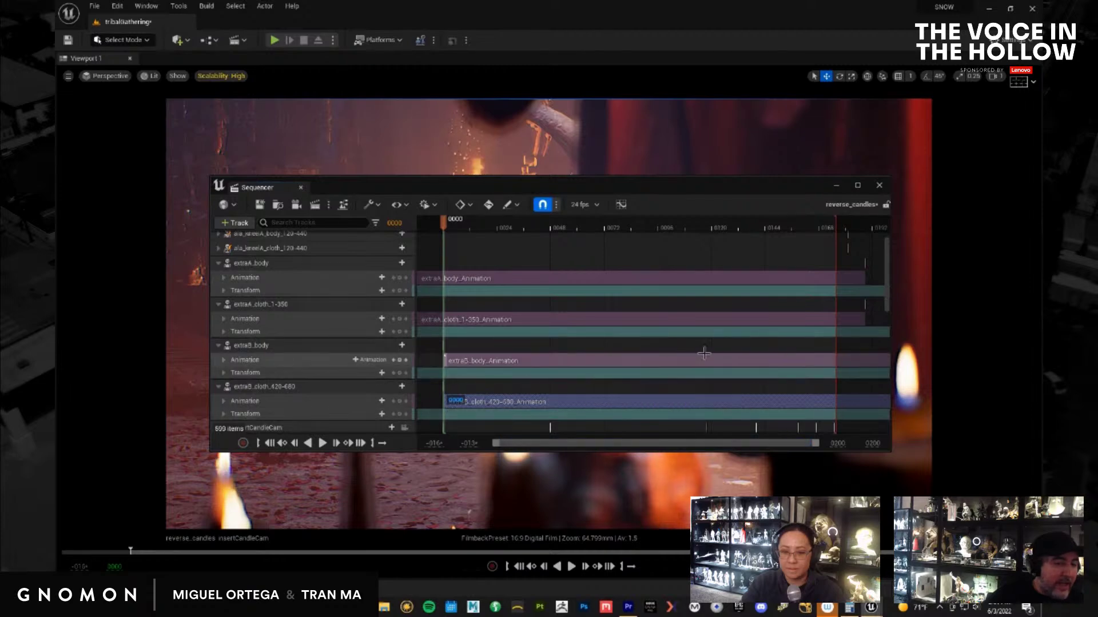
drag(625, 196, 639, 418)
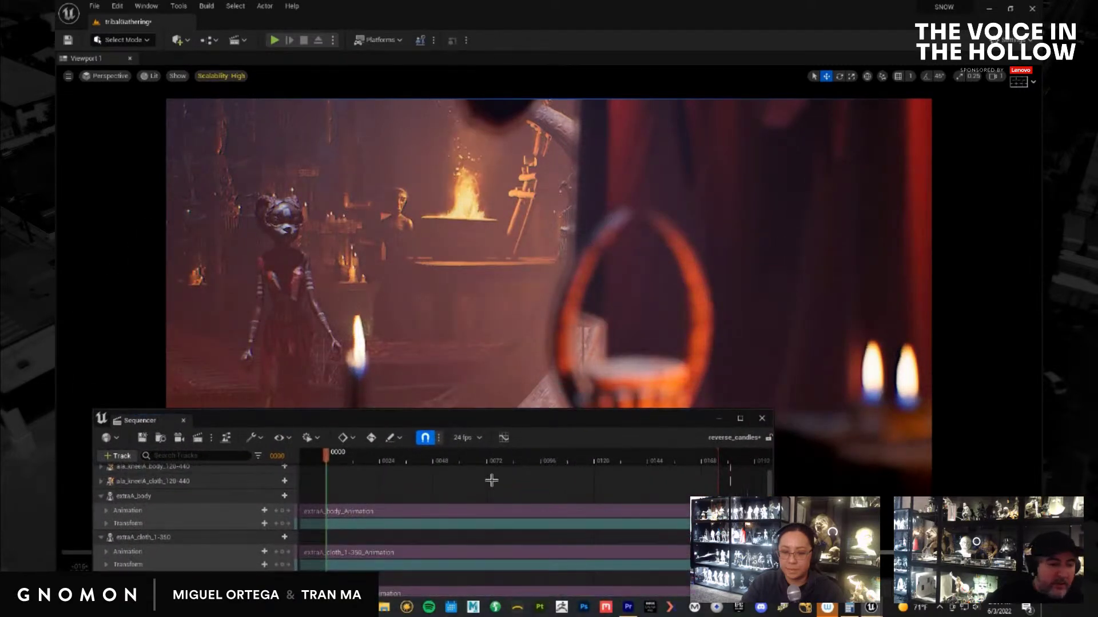
drag(430, 461, 692, 444)
drag(568, 418, 616, 283)
click(502, 460)
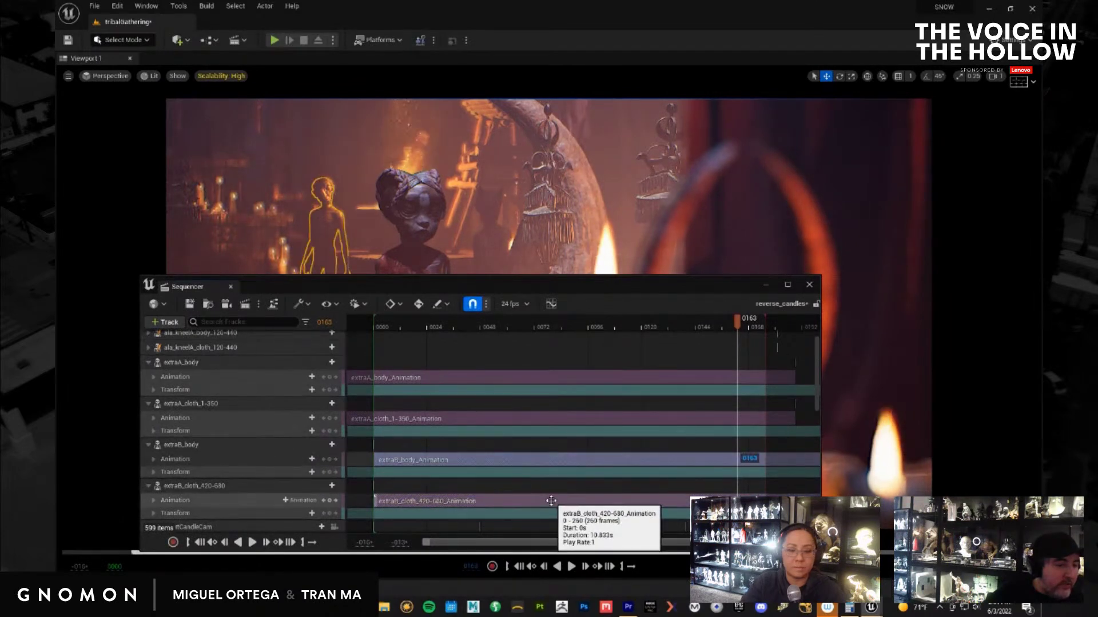
drag(551, 501, 555, 501)
click(653, 460)
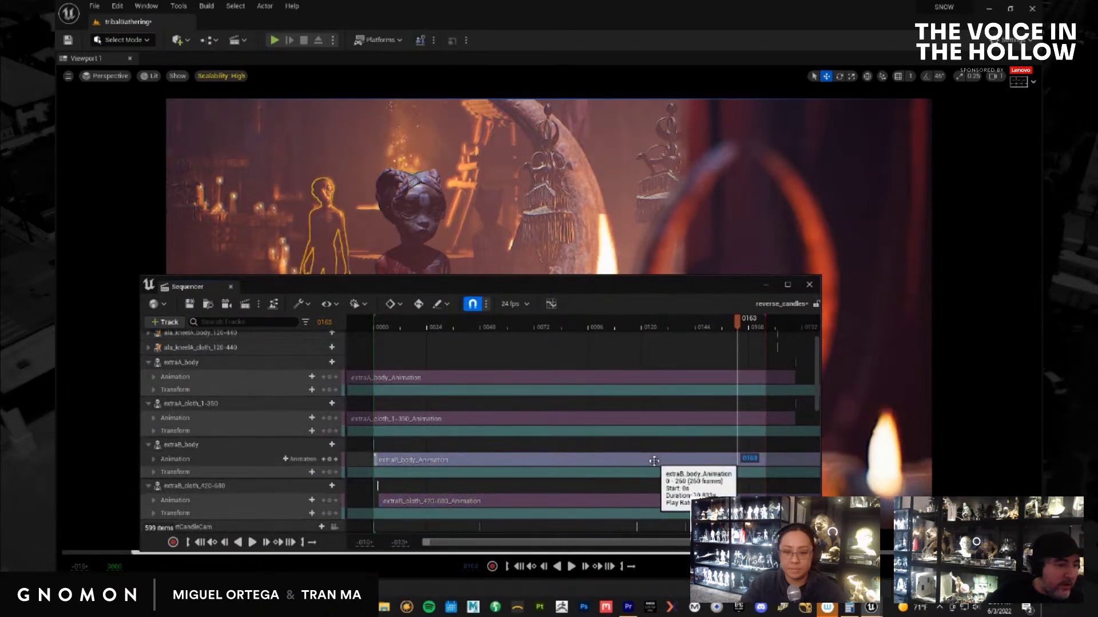
shift+click(619, 500)
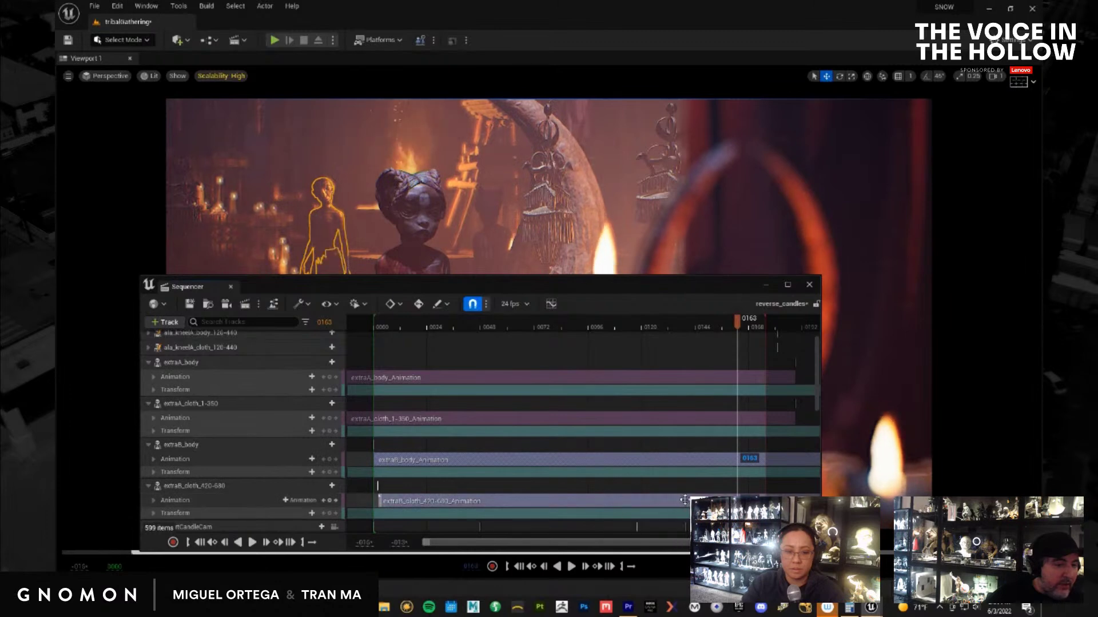
drag(675, 500, 580, 498)
drag(430, 327, 596, 323)
drag(518, 327, 395, 323)
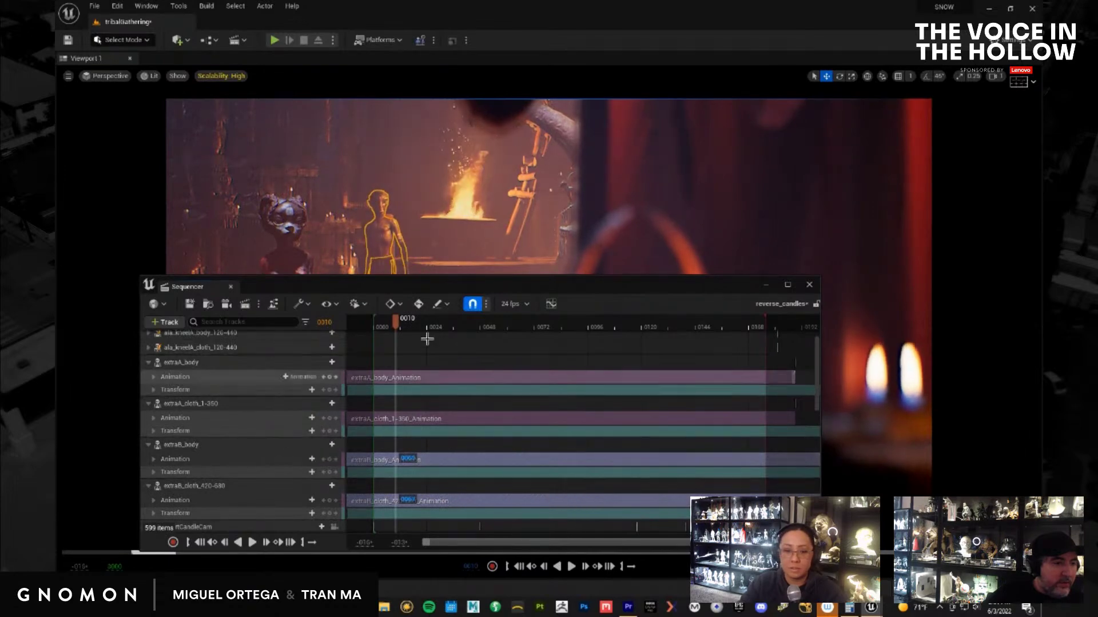
At frame 47, move the extraB figure sideways past the main character to the shot's outer edge, and scrub ahead to check it
drag(372, 327, 481, 327)
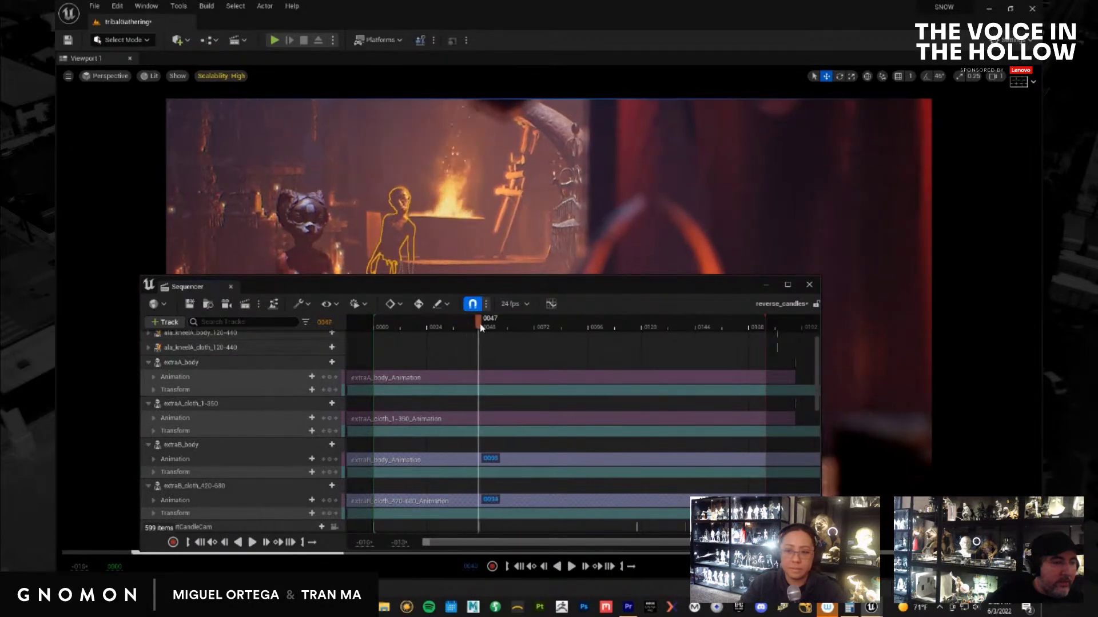
drag(429, 287, 765, 371)
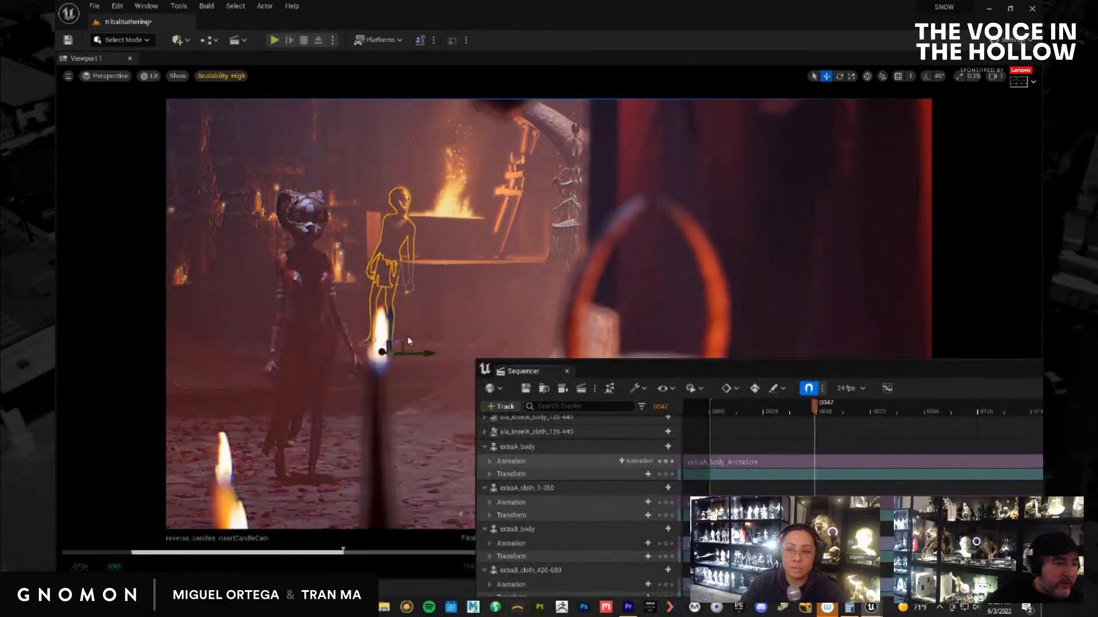
drag(428, 353, 201, 369)
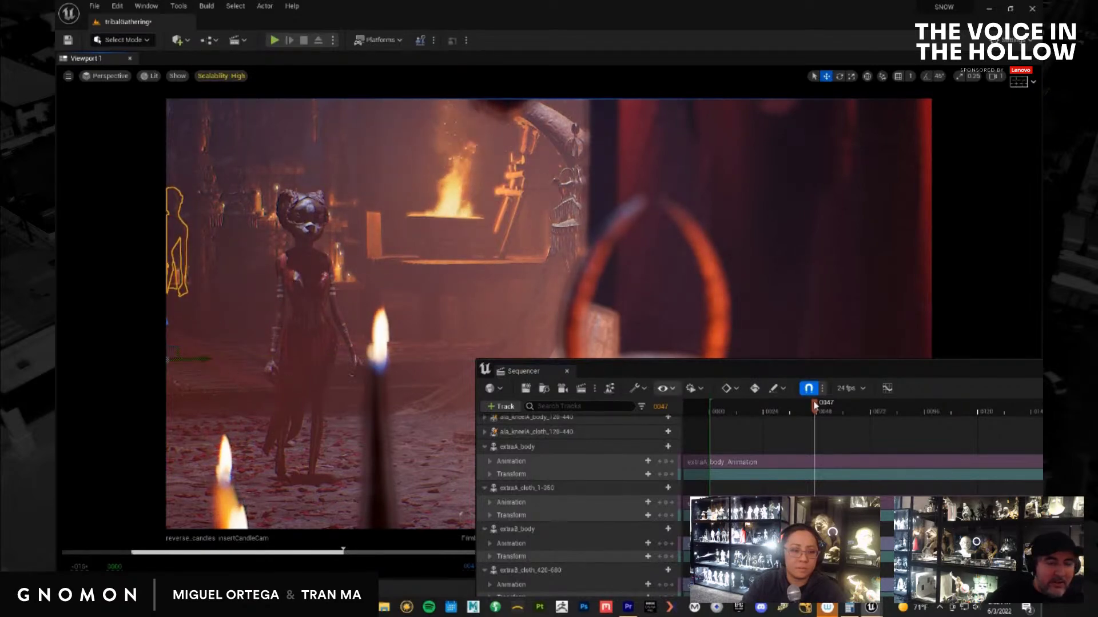
drag(799, 412, 946, 403)
drag(821, 373, 1040, 289)
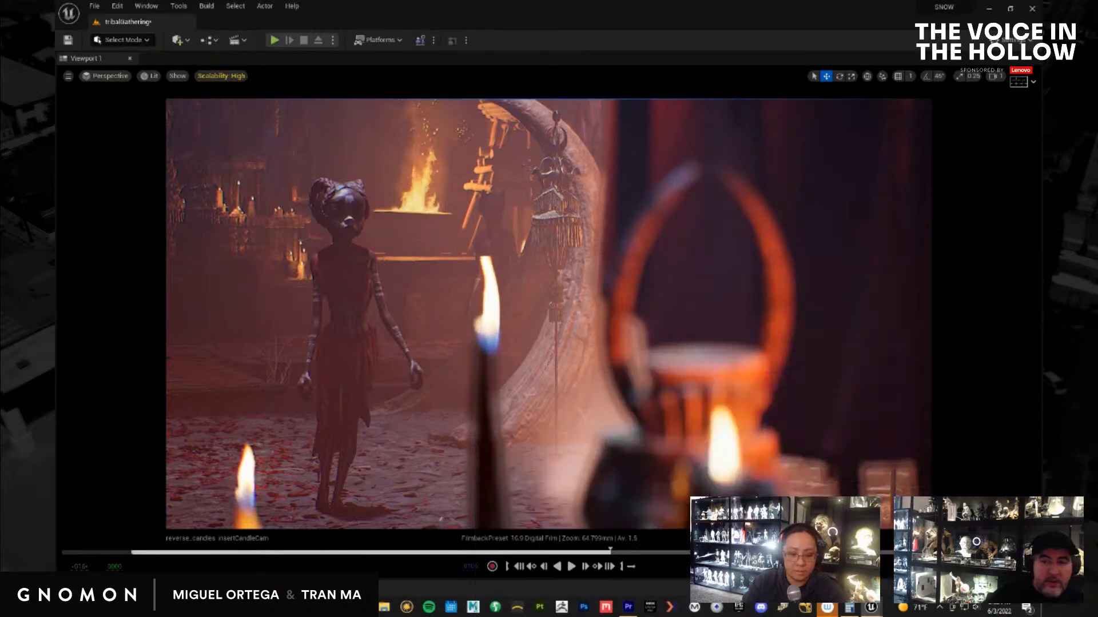
Open the Details panel for the selected extraB meshes as a floating window and move it clear of the viewport
key(ctrl+space)
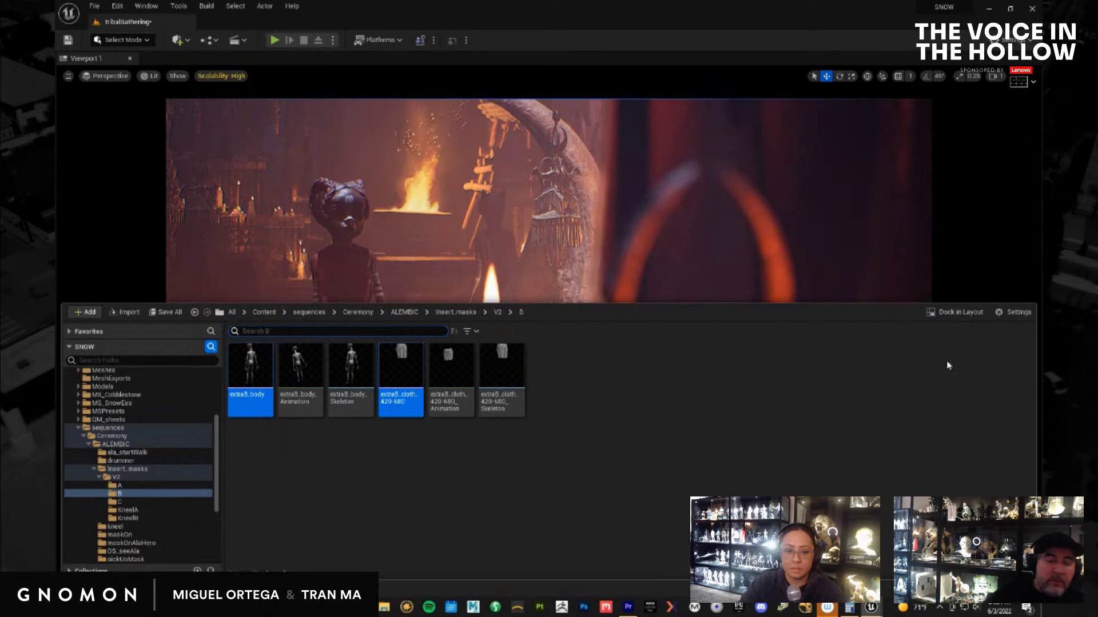
mouse_move(311, 386)
click(250, 369)
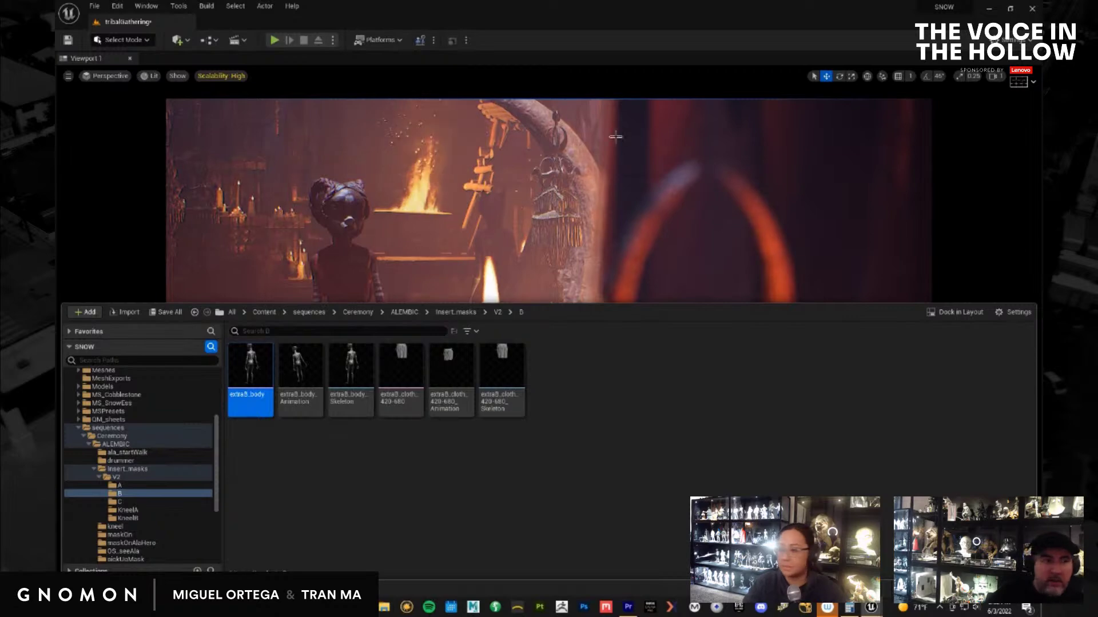
click(146, 8)
mouse_move(229, 56)
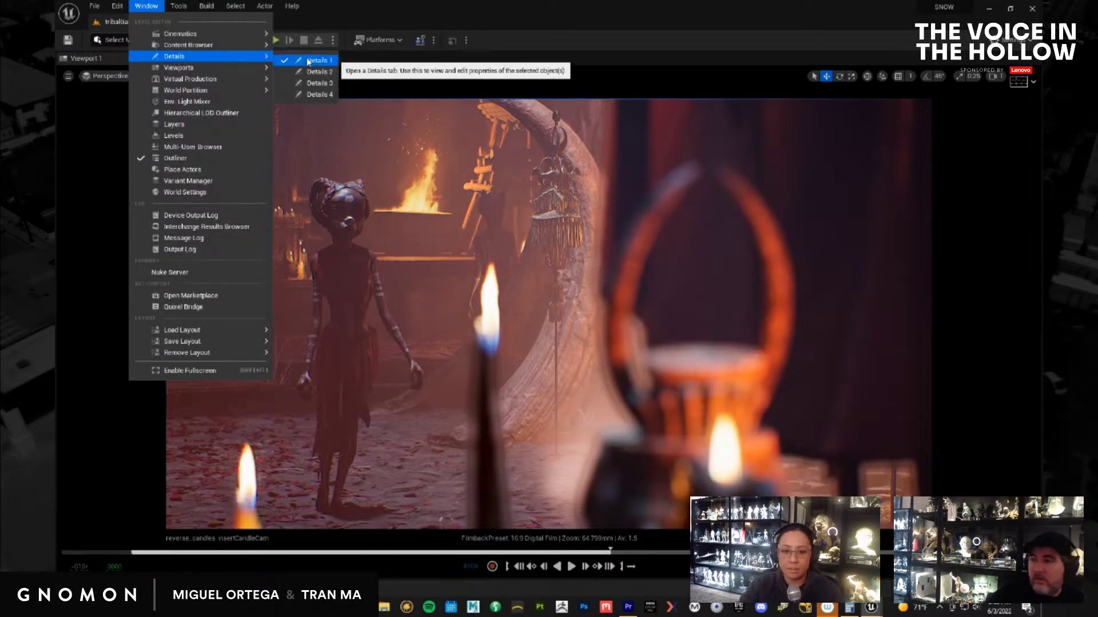
click(311, 60)
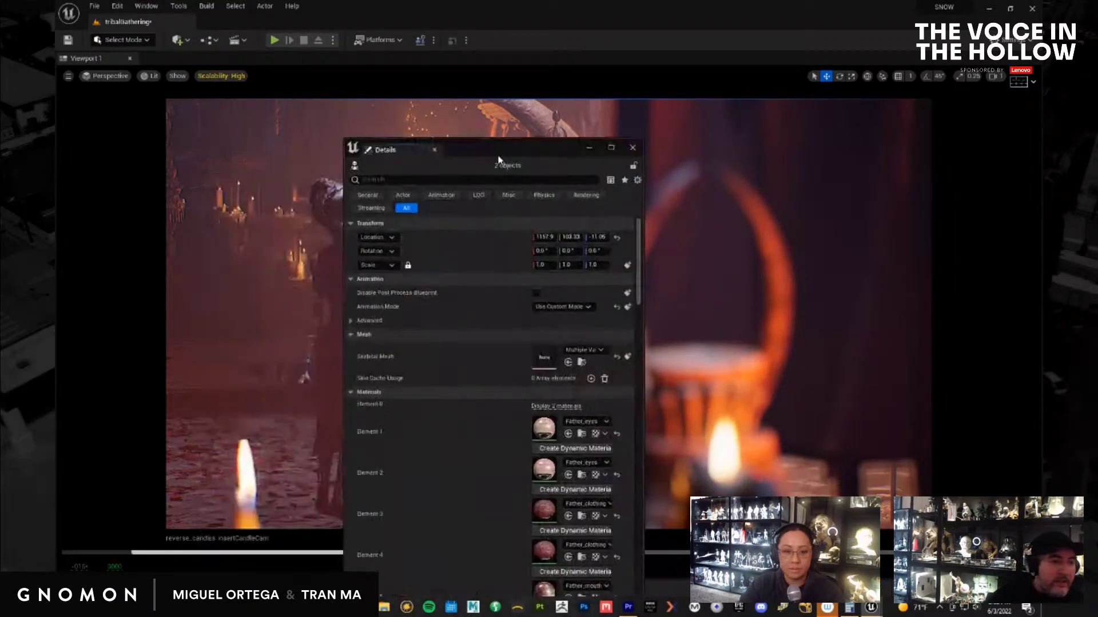
right_click(470, 240)
click(499, 246)
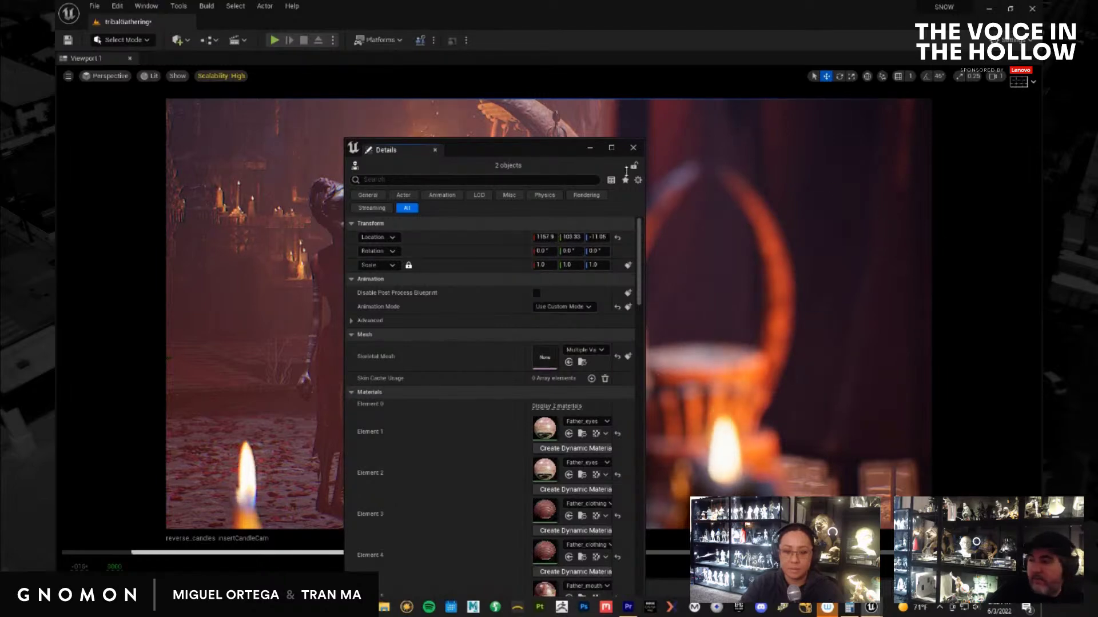
drag(482, 155, 1040, 154)
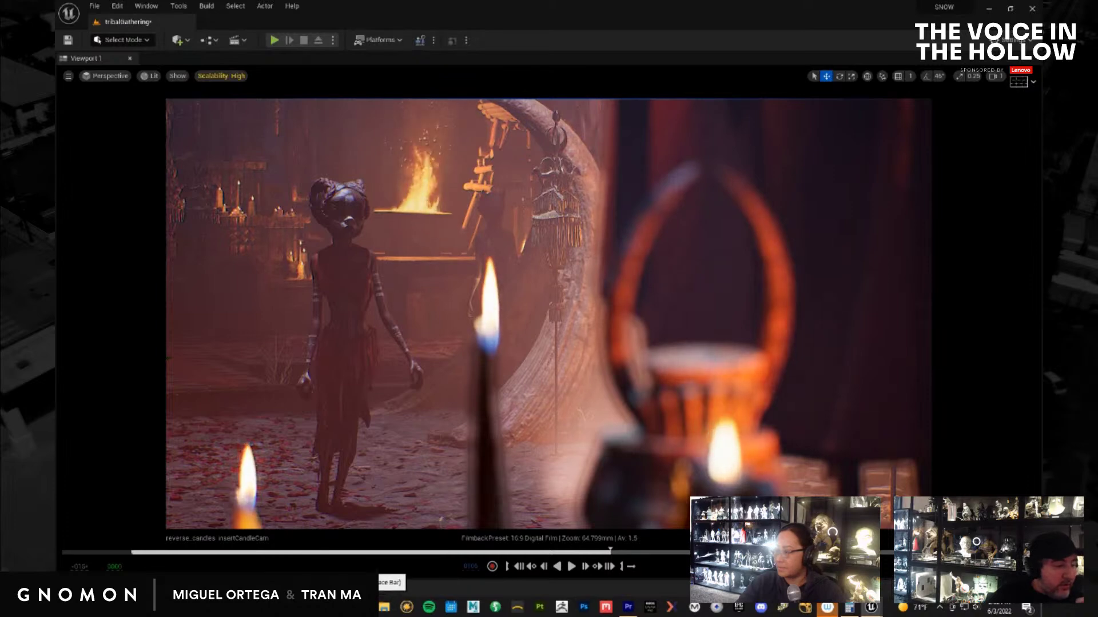
Place the extraC_body and extraC_cloth_720-1016 skeletal meshes from the V2 folder C together in the shot's background
key(ctrl+space)
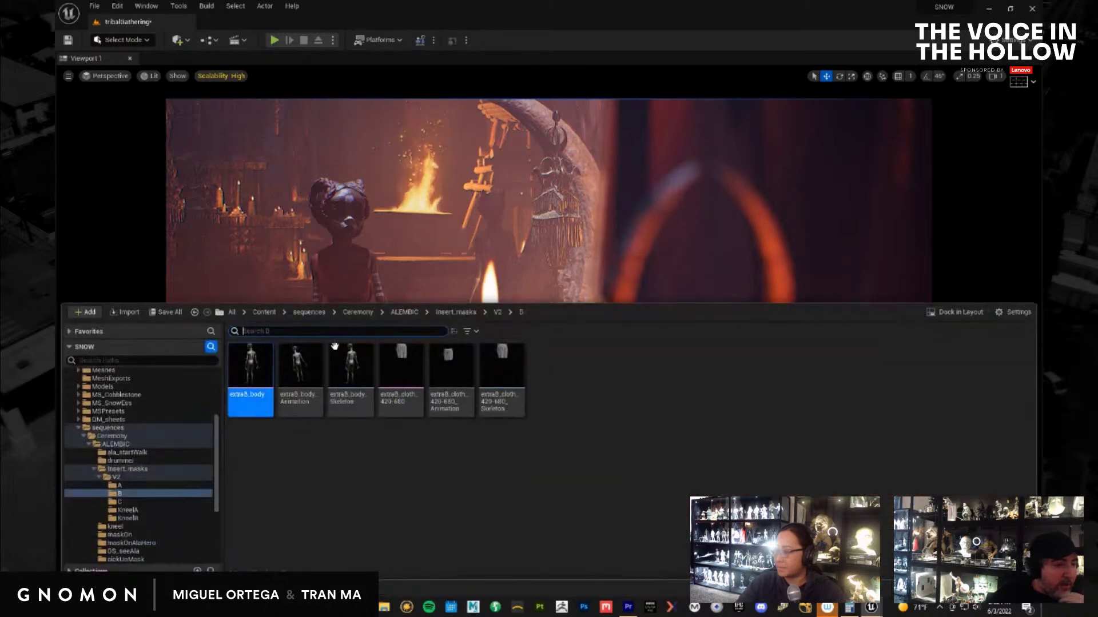
click(467, 313)
double_click(257, 370)
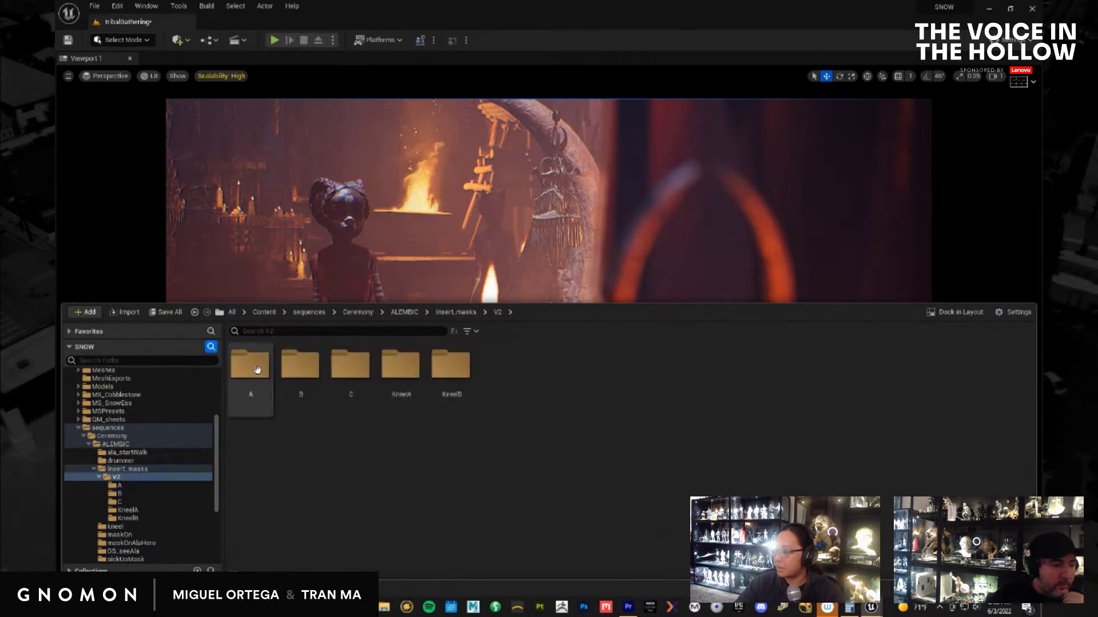
double_click(349, 365)
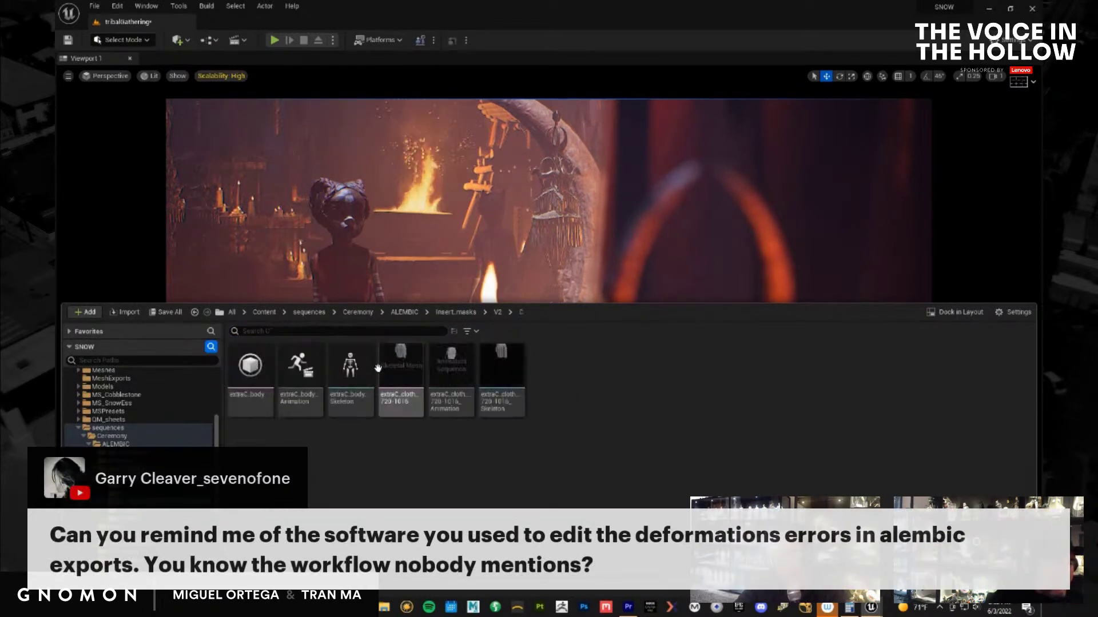
click(251, 372)
ctrl+click(405, 378)
drag(406, 380, 258, 366)
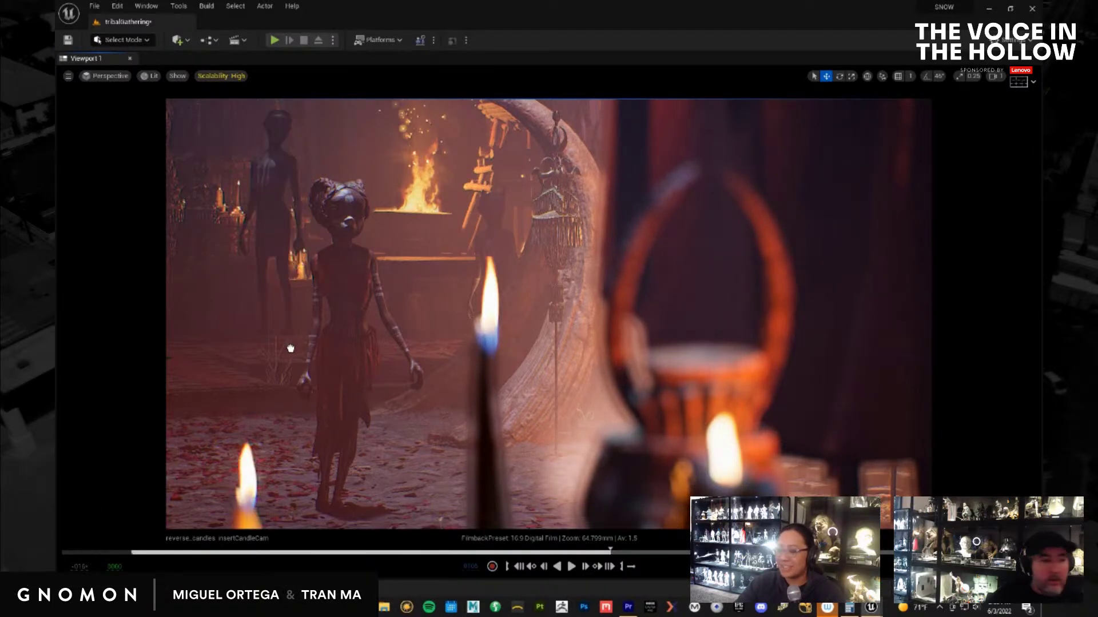
Lower the extraC figure, push it farther back, and position it behind the main character
click(284, 322)
drag(287, 312, 290, 337)
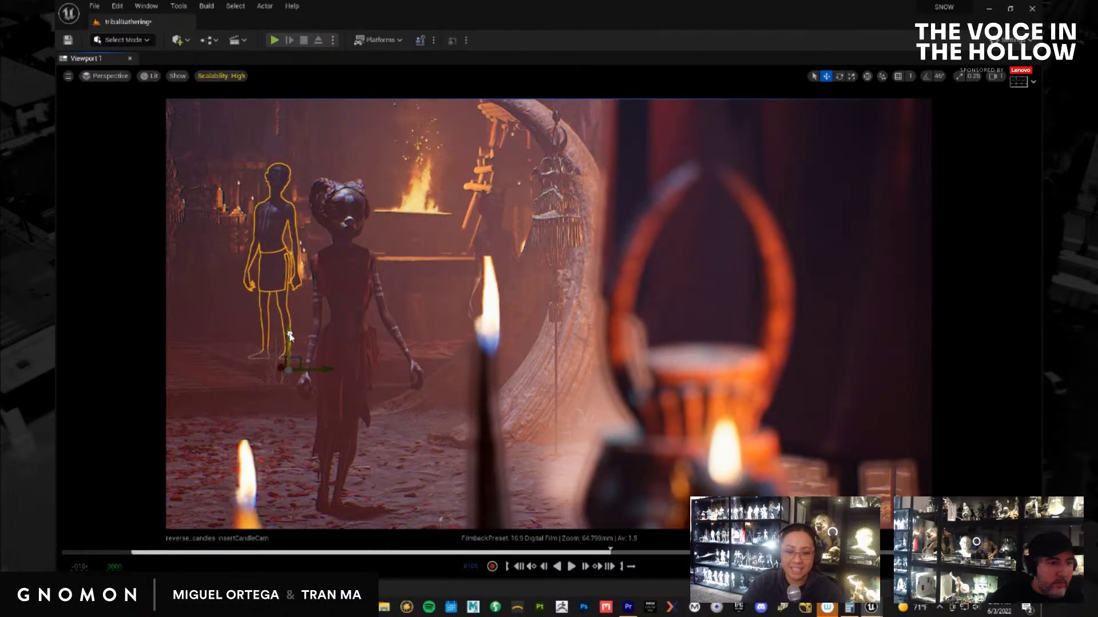
drag(273, 366, 229, 330)
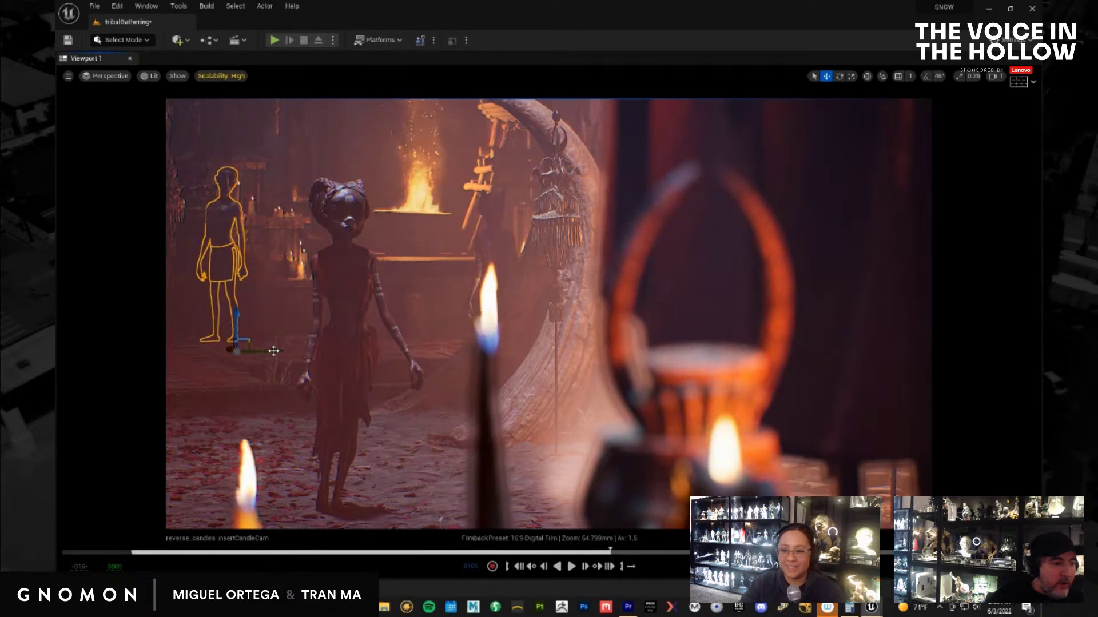
drag(308, 359, 384, 351)
drag(346, 318, 345, 321)
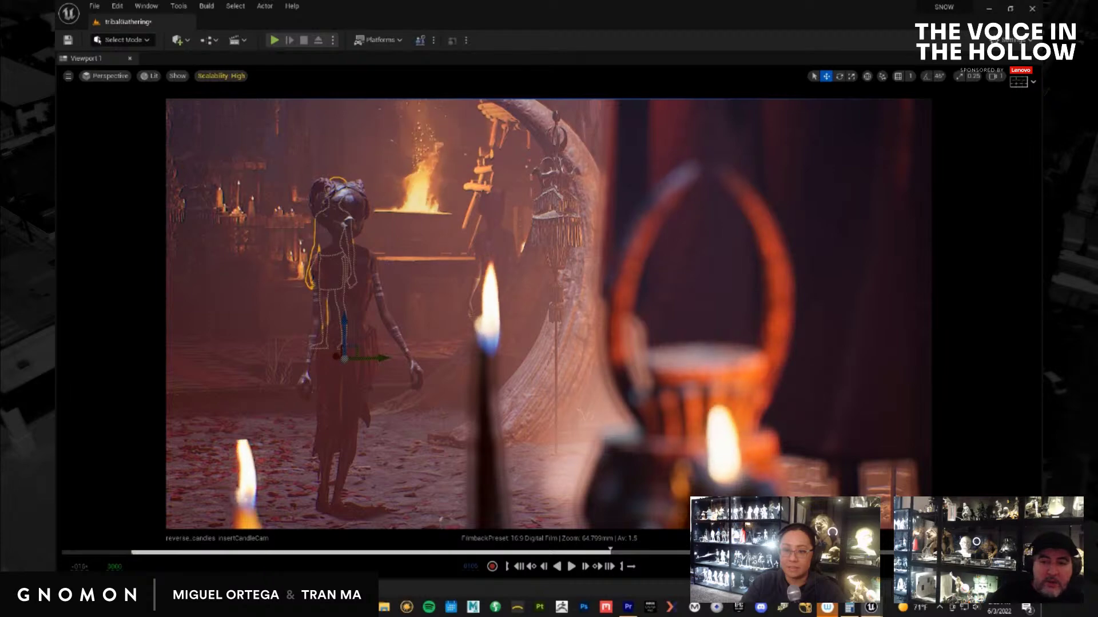
Add extraC_body and extraC_cloth_720-1016 to the reverse_candles sequence, assign their matching animations at frame 0, and scrub through the shot
drag(380, 228, 410, 170)
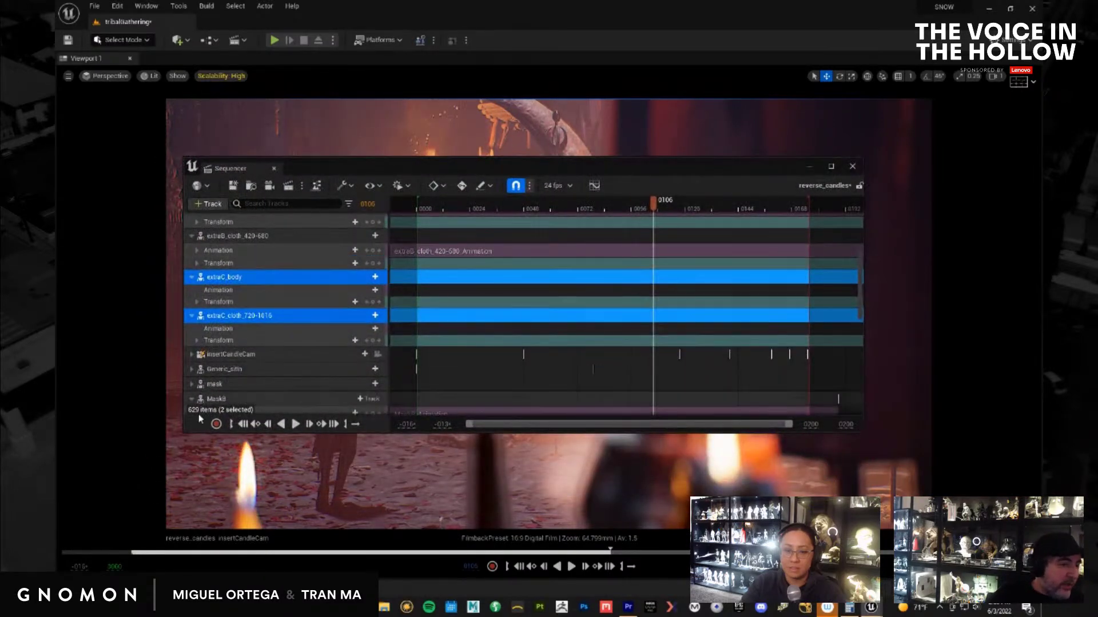
click(243, 423)
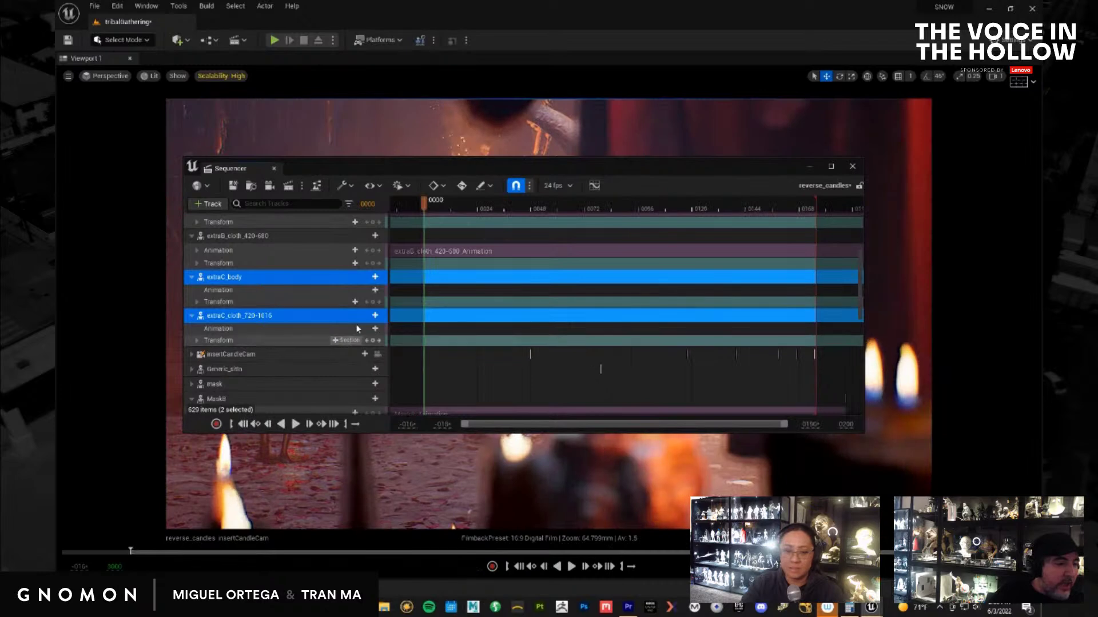
click(351, 329)
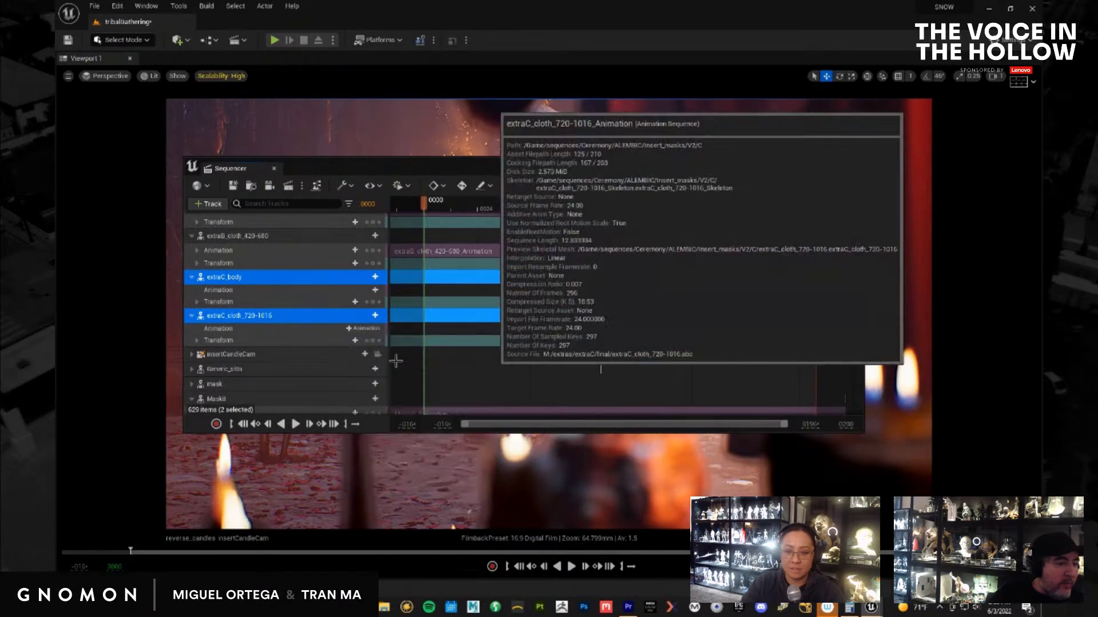
click(397, 363)
click(366, 290)
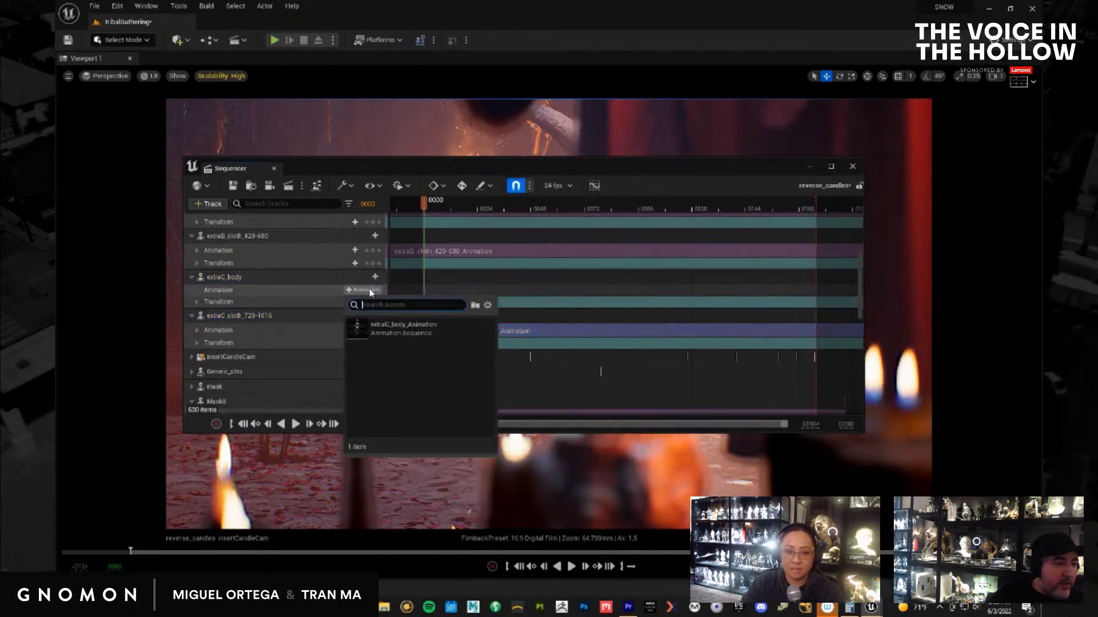
click(397, 323)
drag(434, 166, 472, 377)
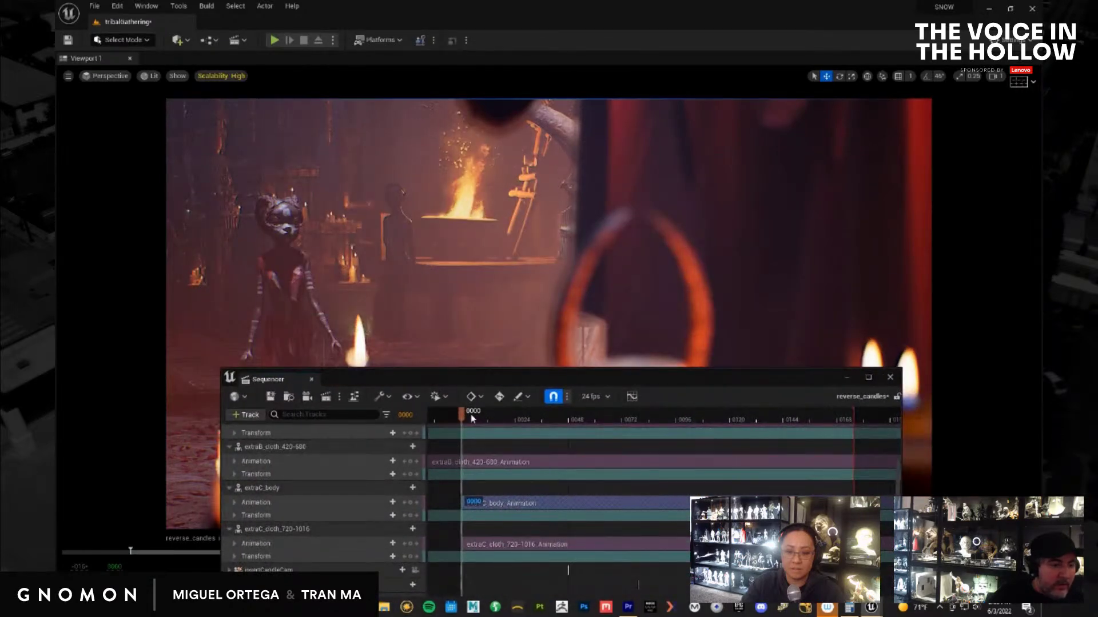
drag(506, 413, 800, 410)
click(619, 505)
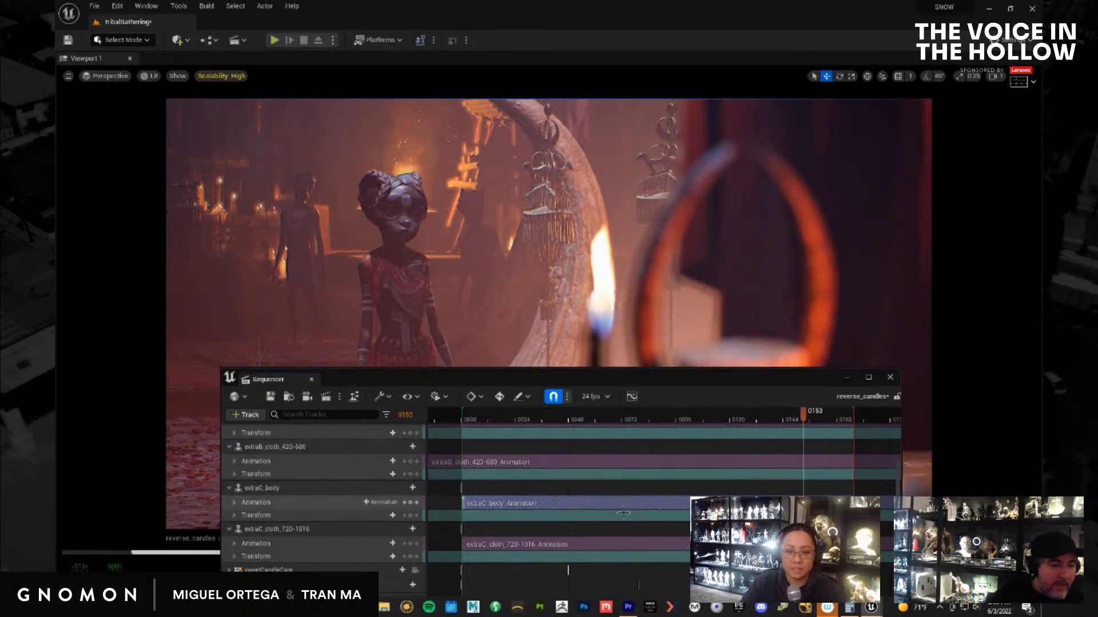
click(622, 545)
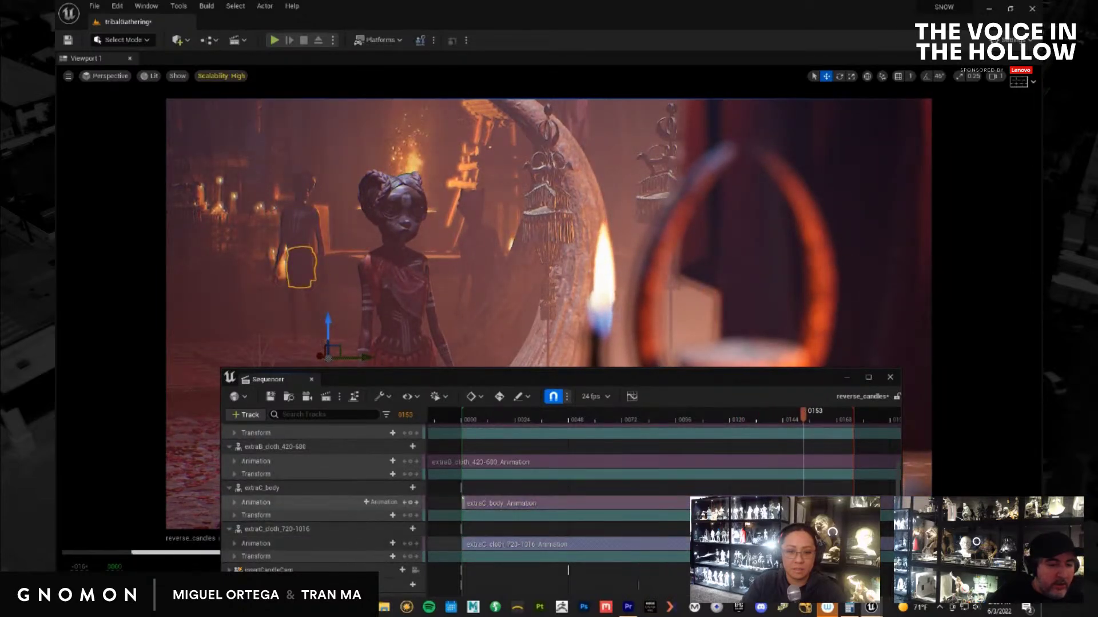
drag(698, 502, 676, 500)
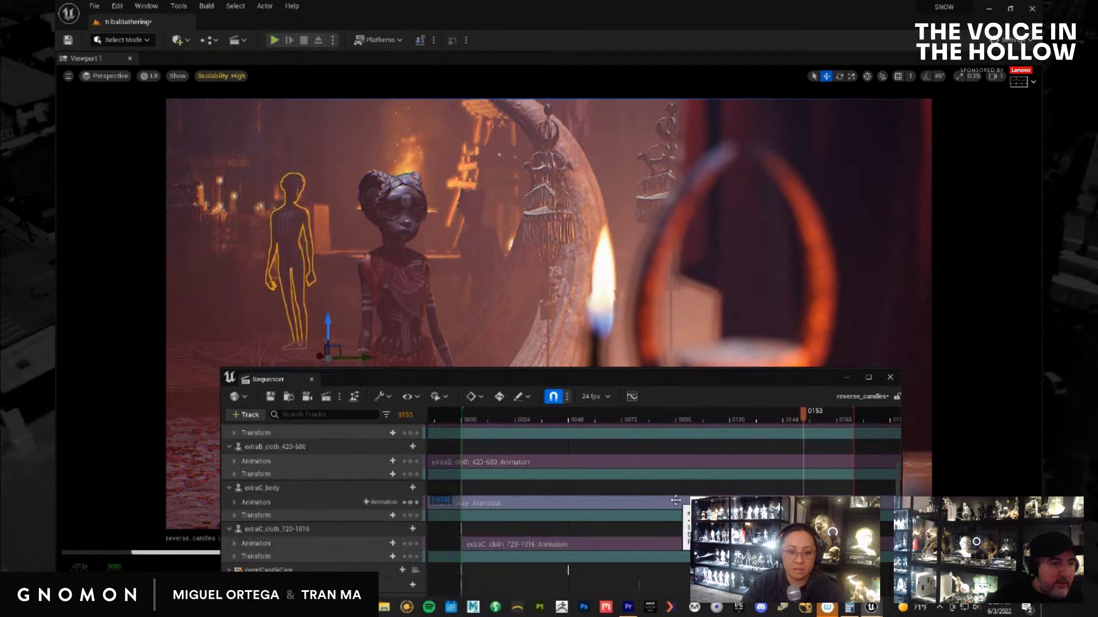
drag(603, 501, 560, 503)
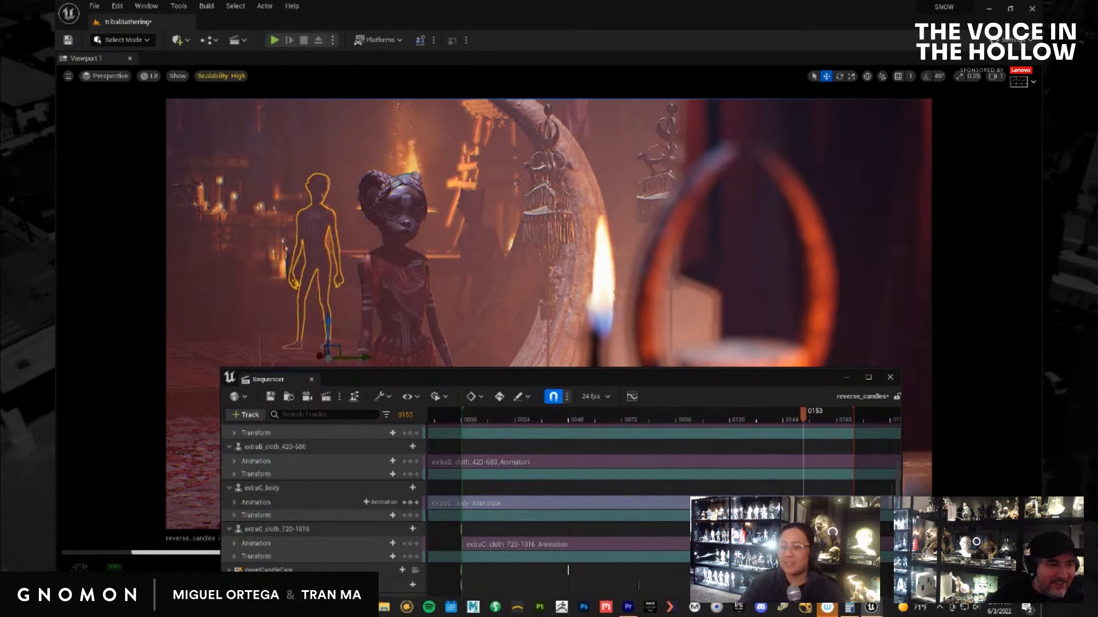
key(ctrl+z)
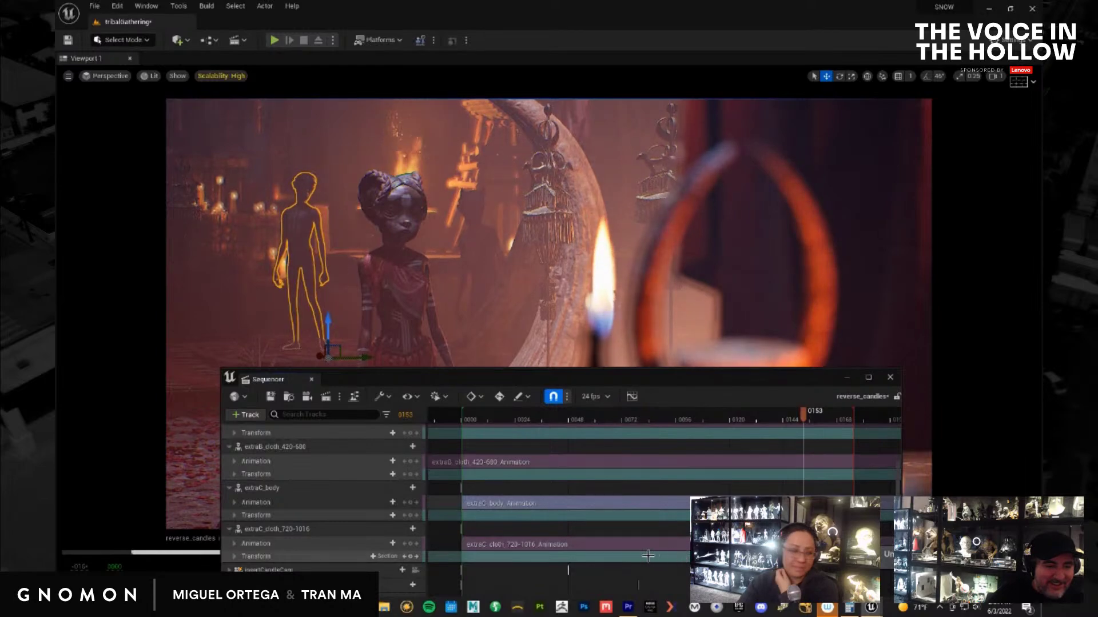
Slide the extraC body and cloth animation clips earlier together so that they start at about frame -126
click(628, 543)
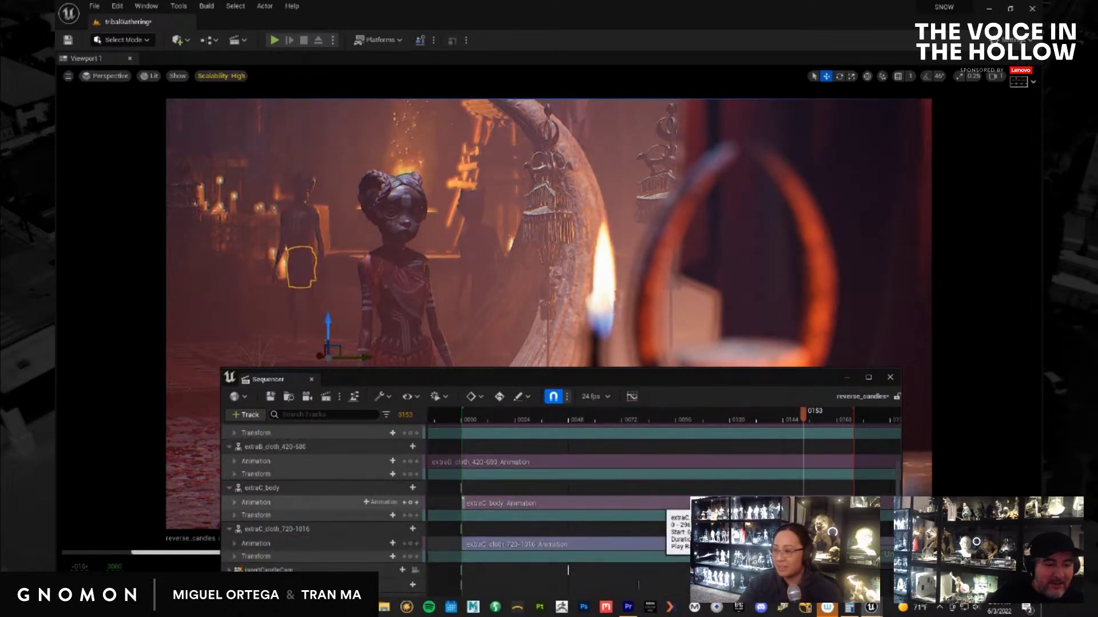
shift+click(660, 503)
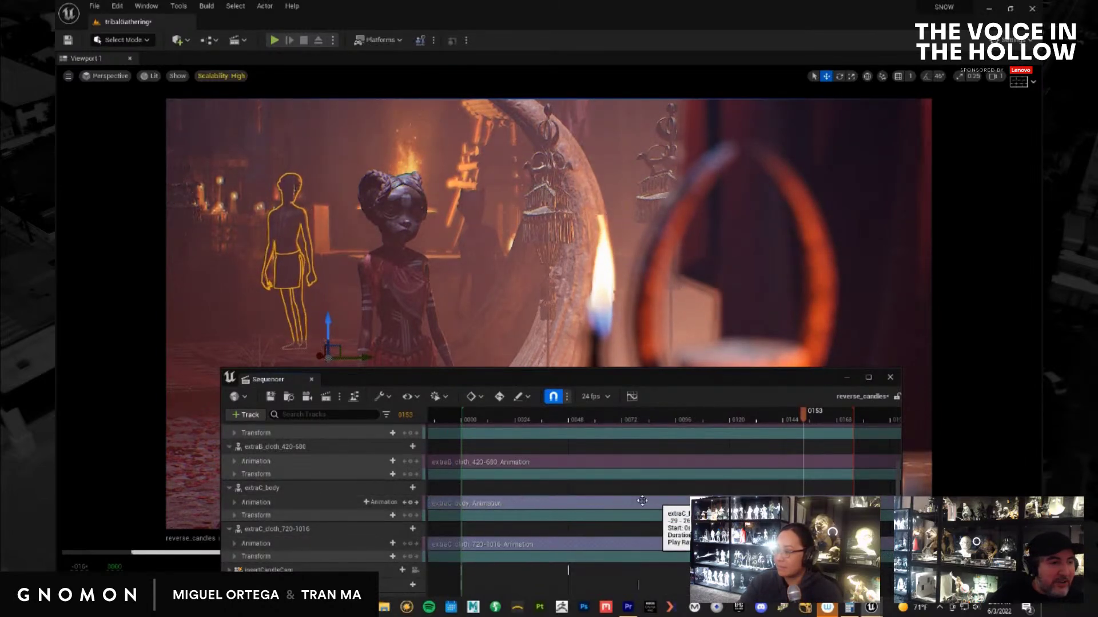
drag(601, 501, 509, 498)
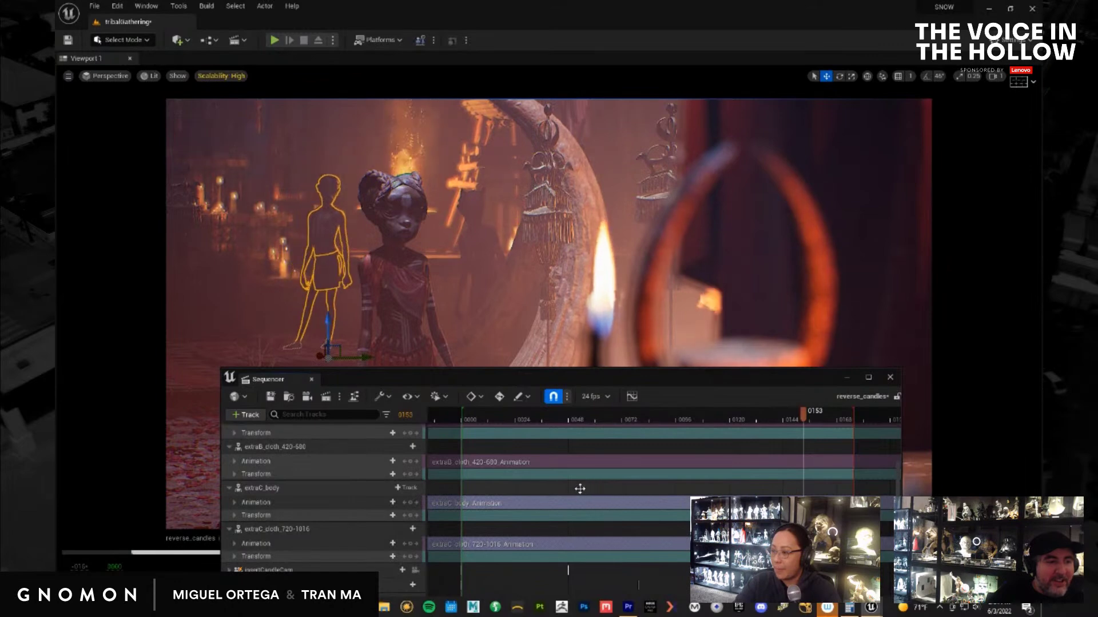
drag(589, 493, 738, 497)
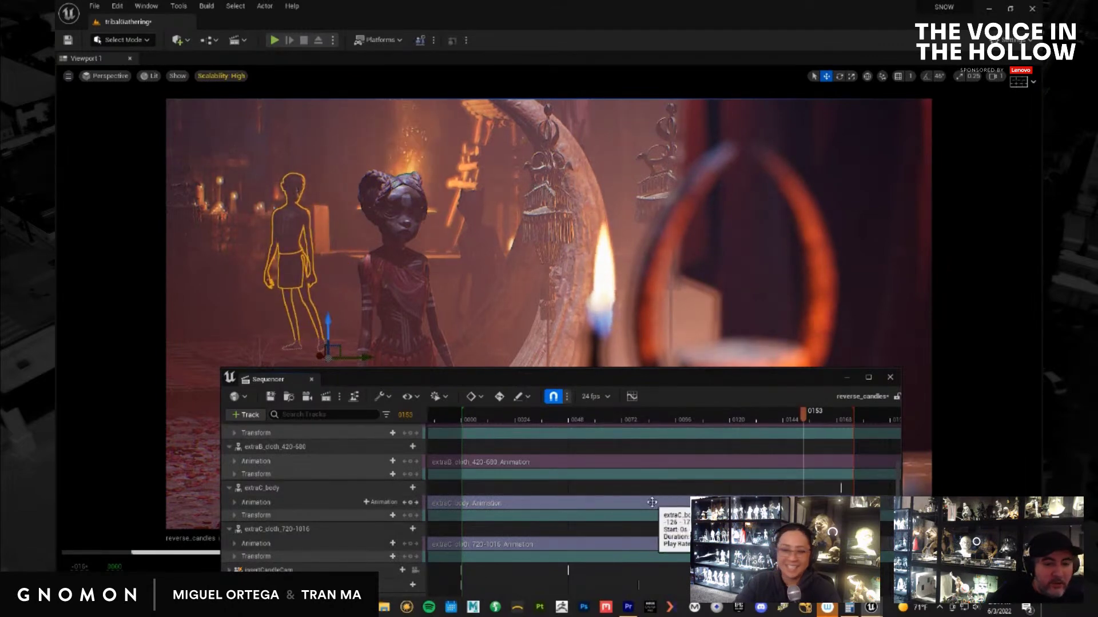
At frame 0, move the extraC figure away from the main character to stand in front of the fire bowl
drag(724, 422, 465, 419)
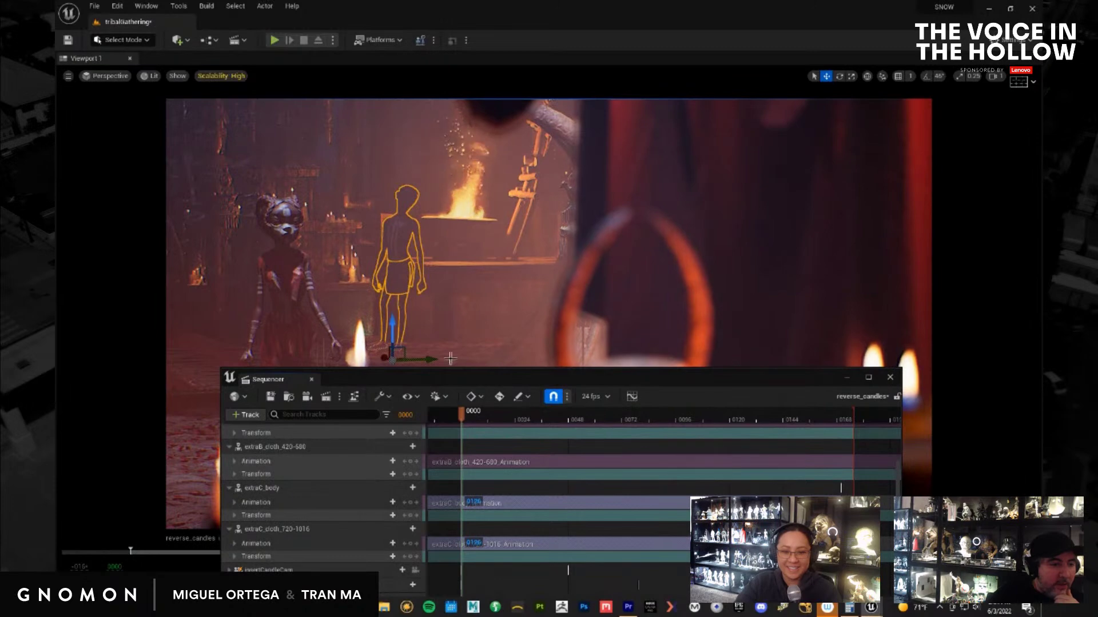
drag(427, 358, 469, 346)
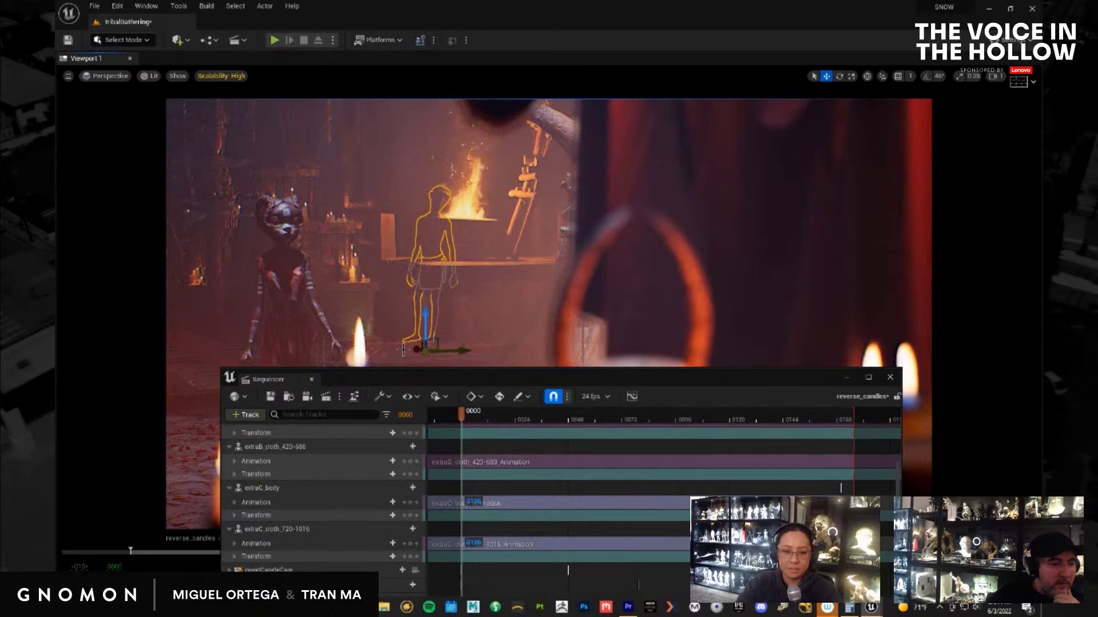
drag(415, 349, 409, 342)
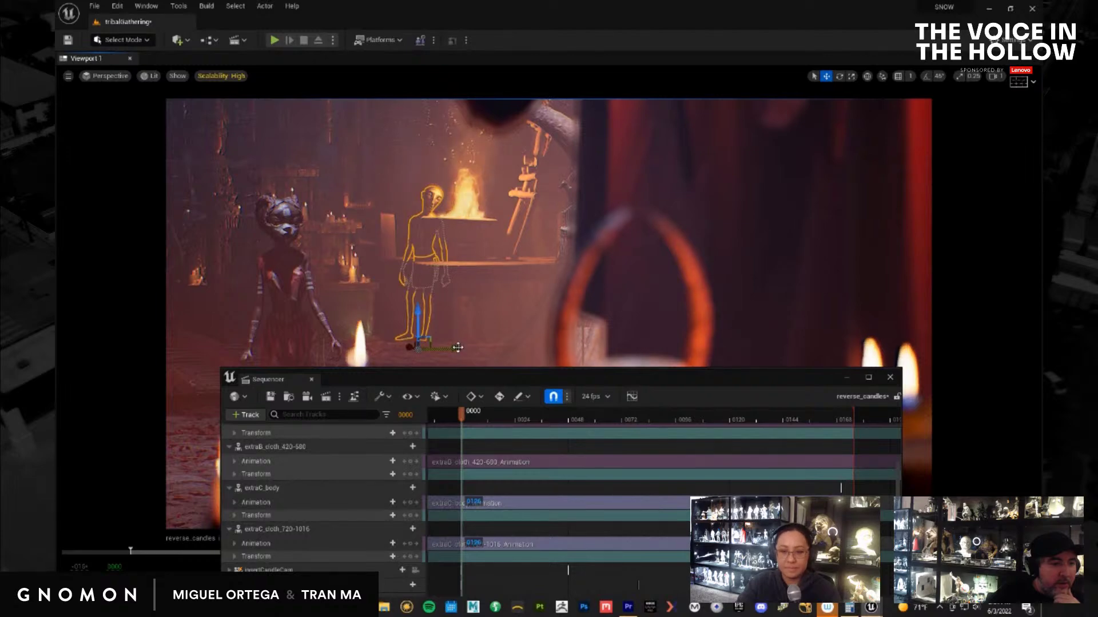
drag(409, 350, 451, 354)
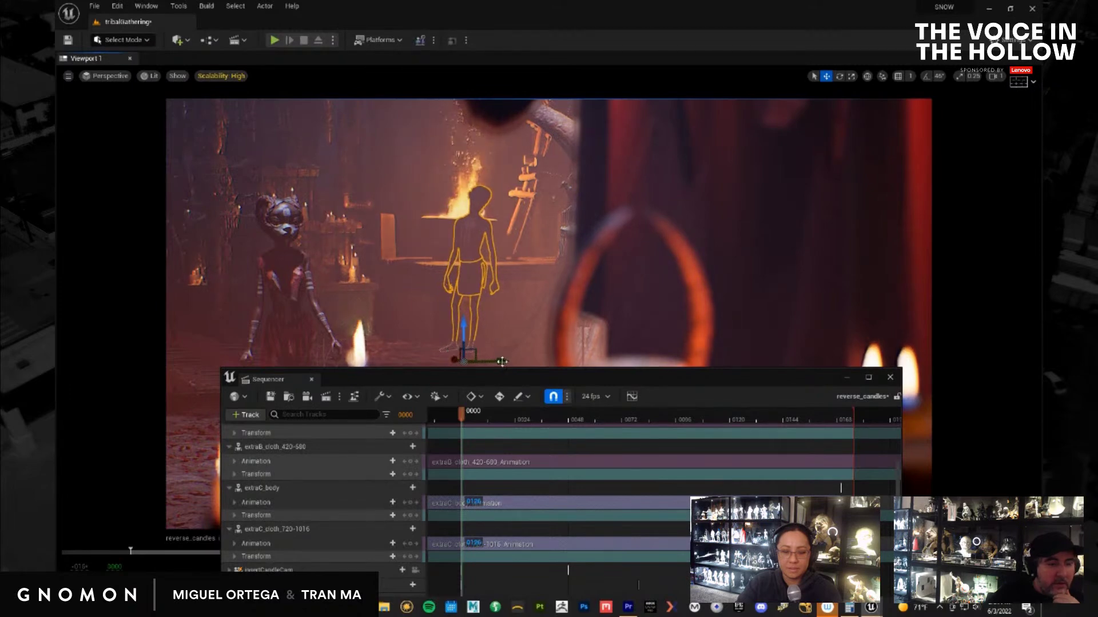
At frame 6, select extraB_body and extraB_cloth_420-680 together and move the figure into frame beside the main character
key(space)
drag(582, 418, 474, 428)
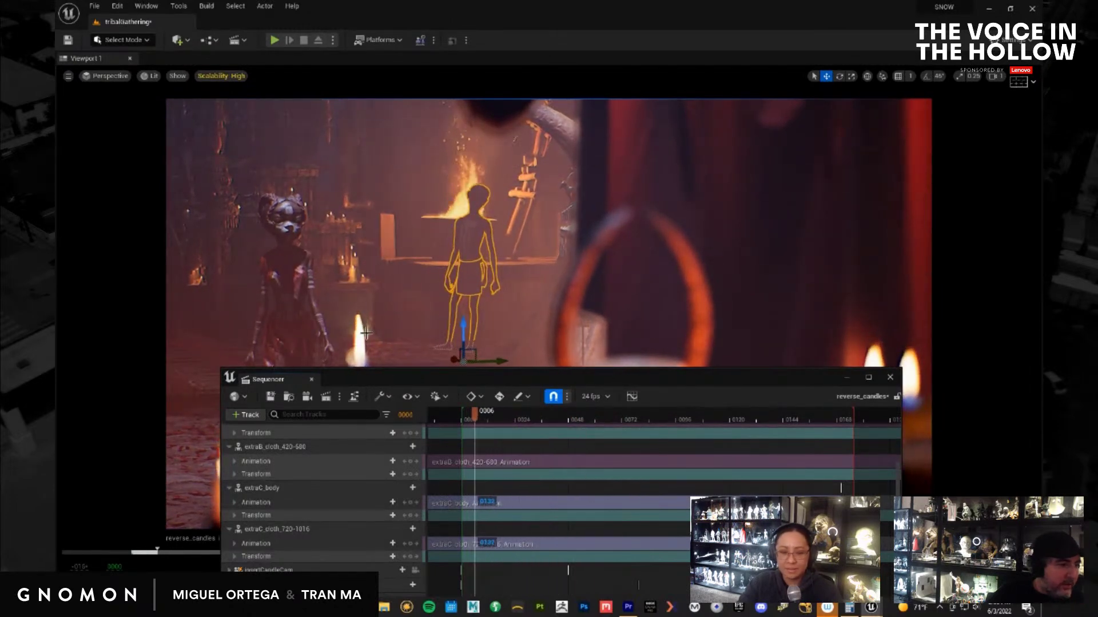
click(179, 264)
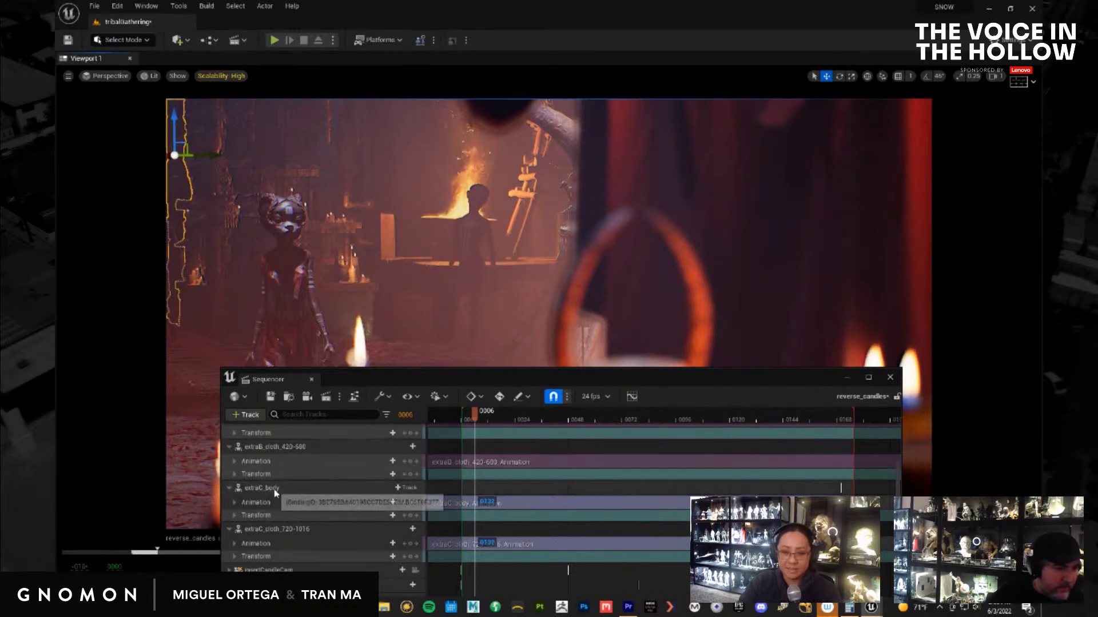
click(272, 451)
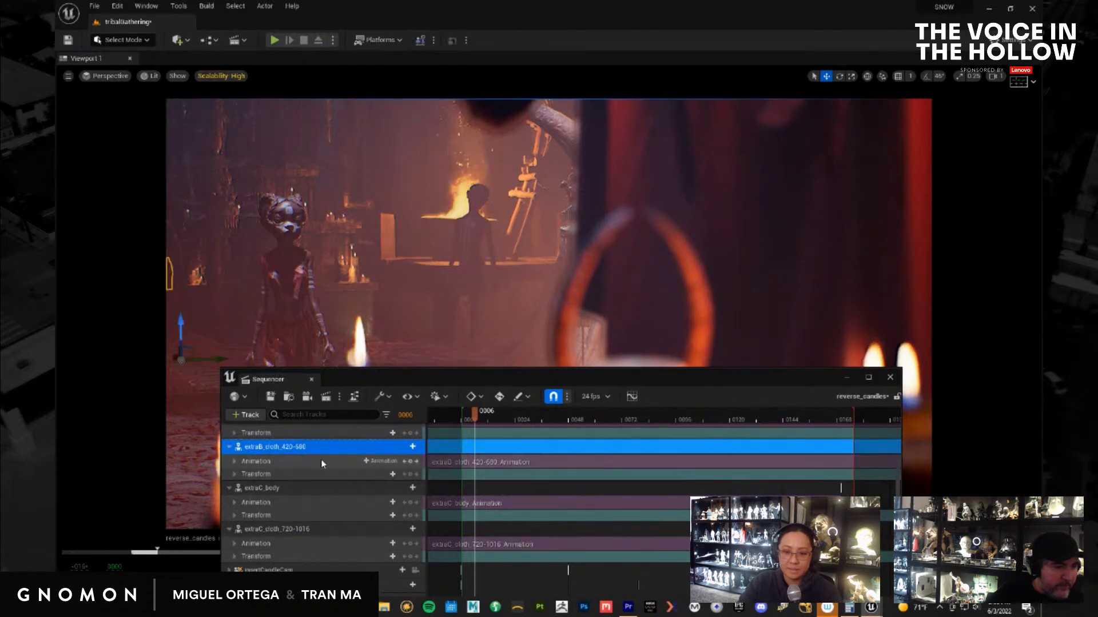
scroll(321, 459, up, 2)
ctrl+click(274, 438)
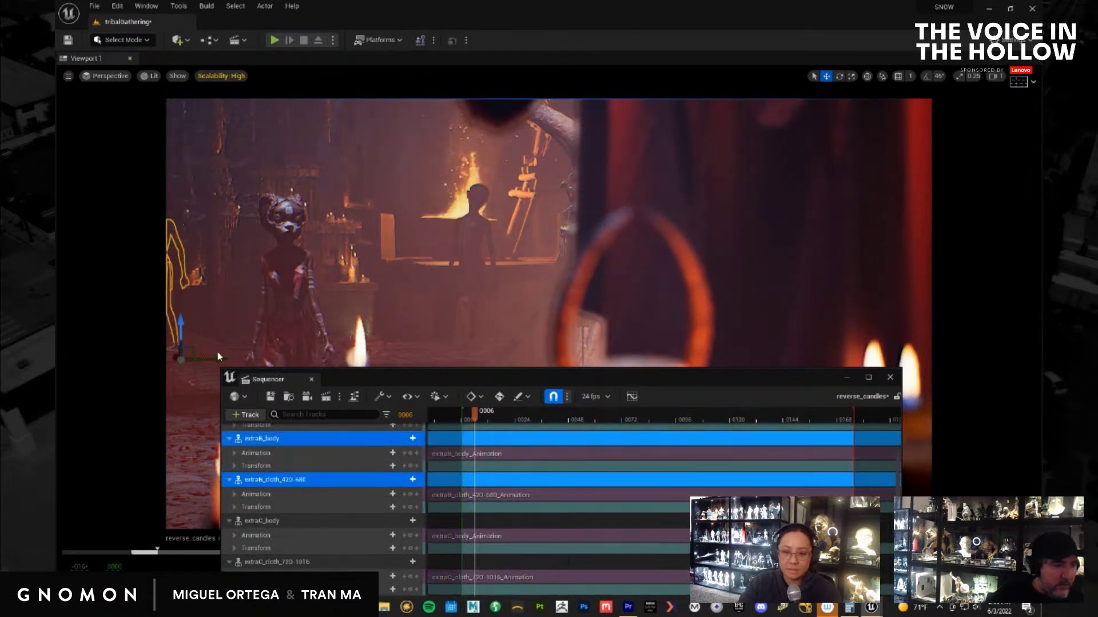
drag(228, 362, 286, 359)
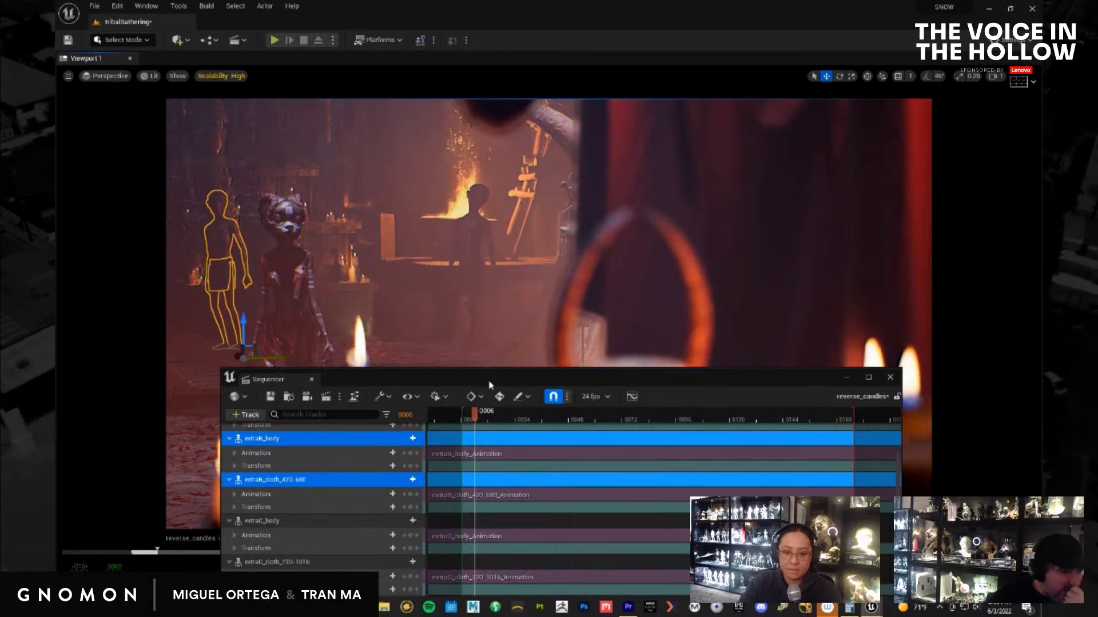
At frame 65, move the extraB figure past the main character to the far side of the fire bowl
drag(530, 420, 606, 418)
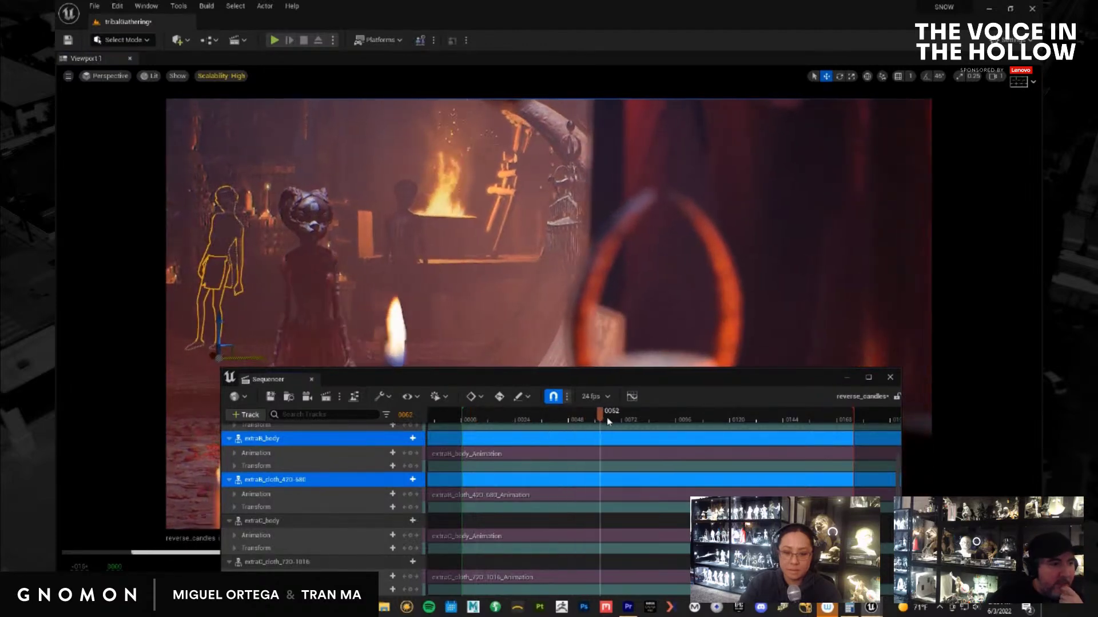
drag(214, 360, 248, 374)
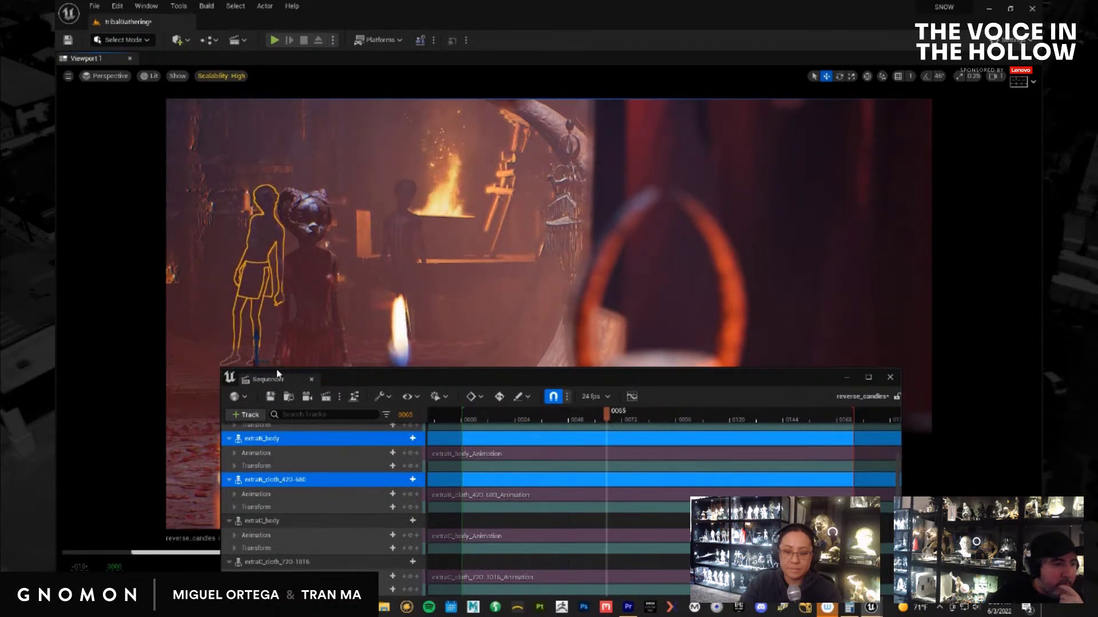
drag(347, 378, 405, 440)
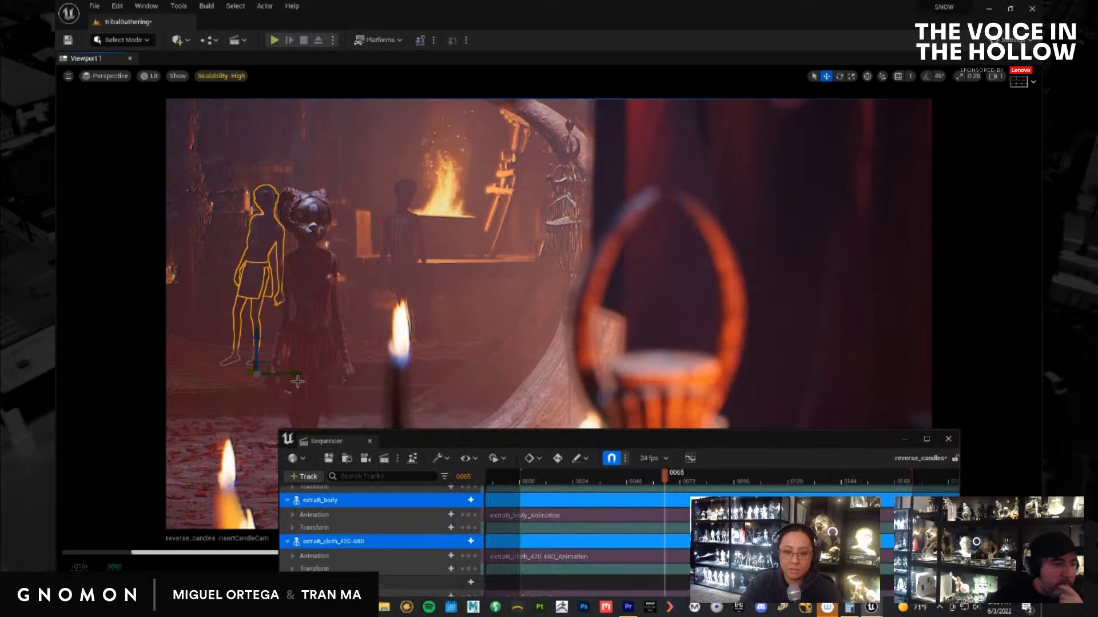
drag(295, 376, 569, 329)
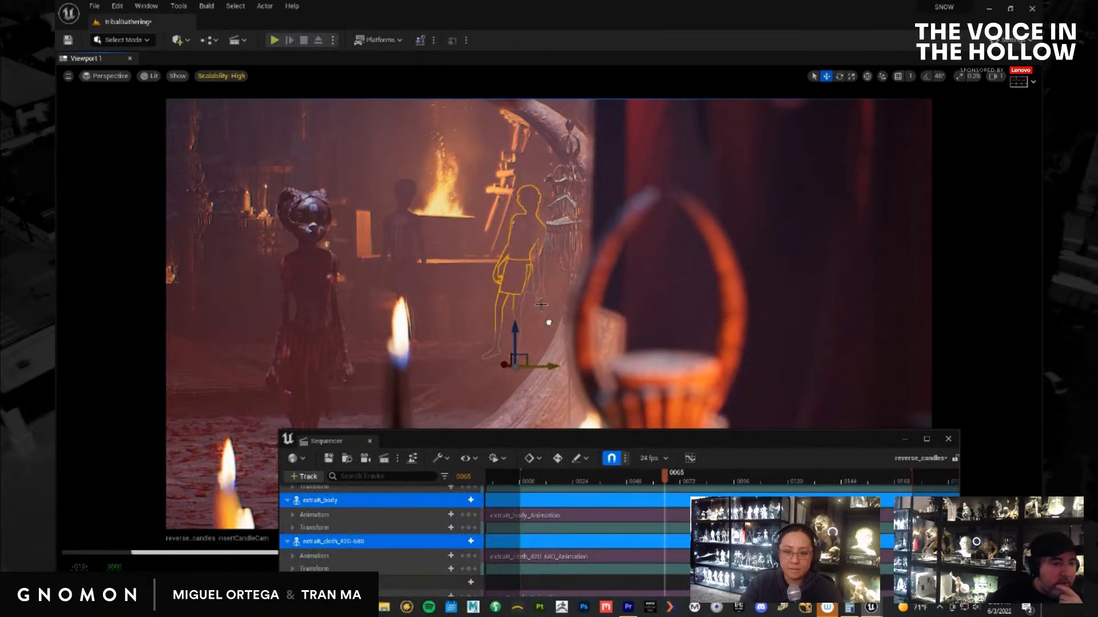
Push the extraB figure farther back beside the fire bowl, lower it slightly, and check the placement up to frame 103 in game view
drag(513, 330, 388, 231)
drag(436, 257, 487, 259)
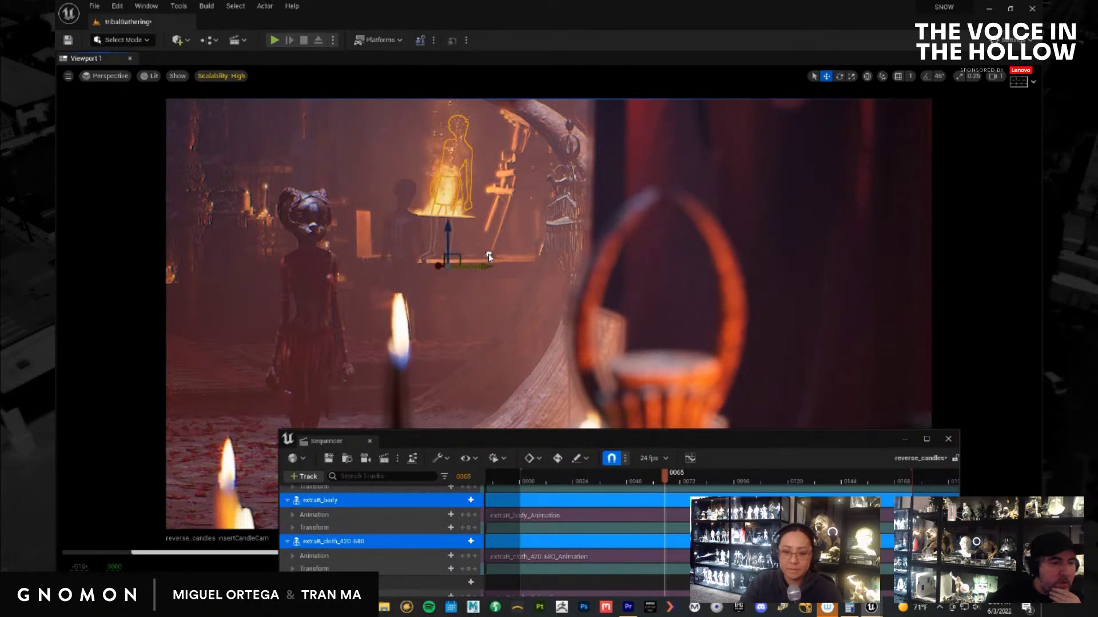
mouse_move(450, 263)
mouse_down()
mouse_move(407, 256)
mouse_move(451, 268)
mouse_move(431, 265)
mouse_up()
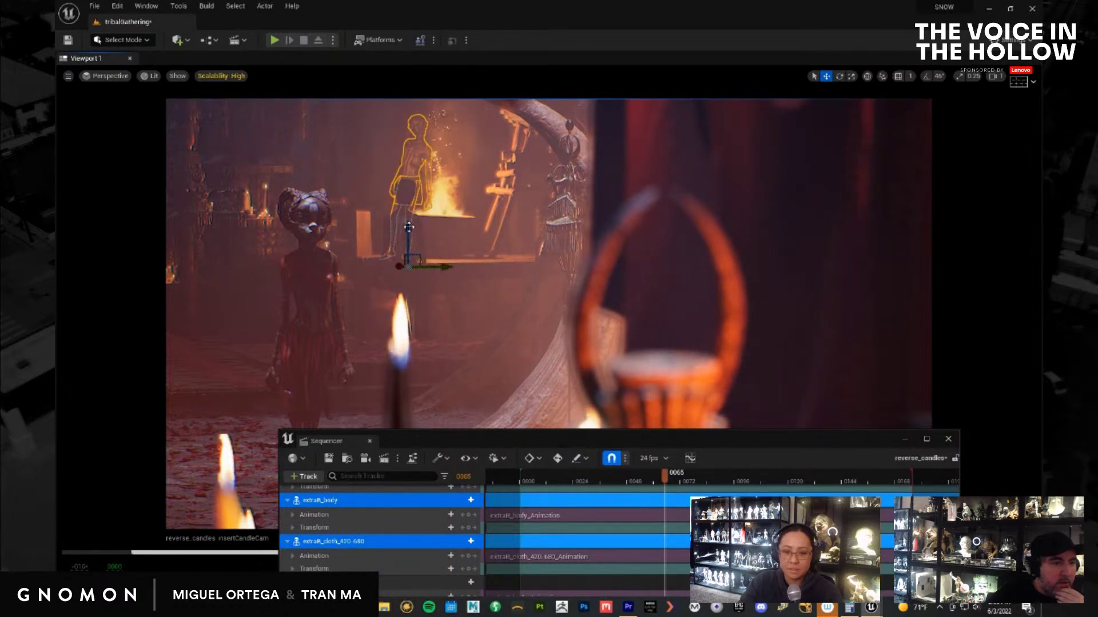
drag(408, 229, 409, 236)
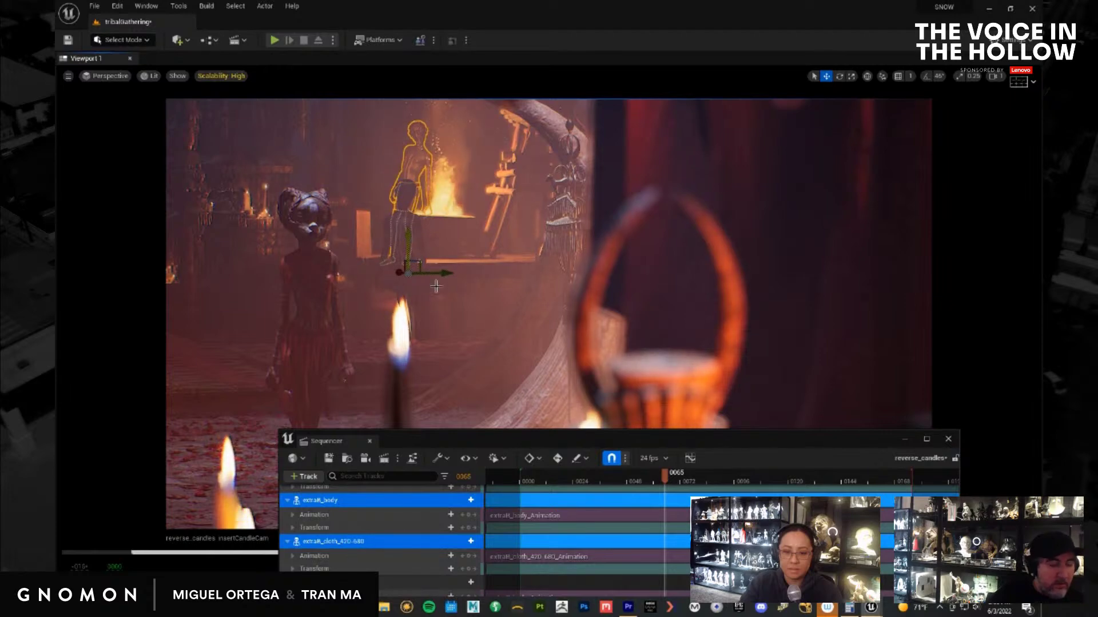
key(g)
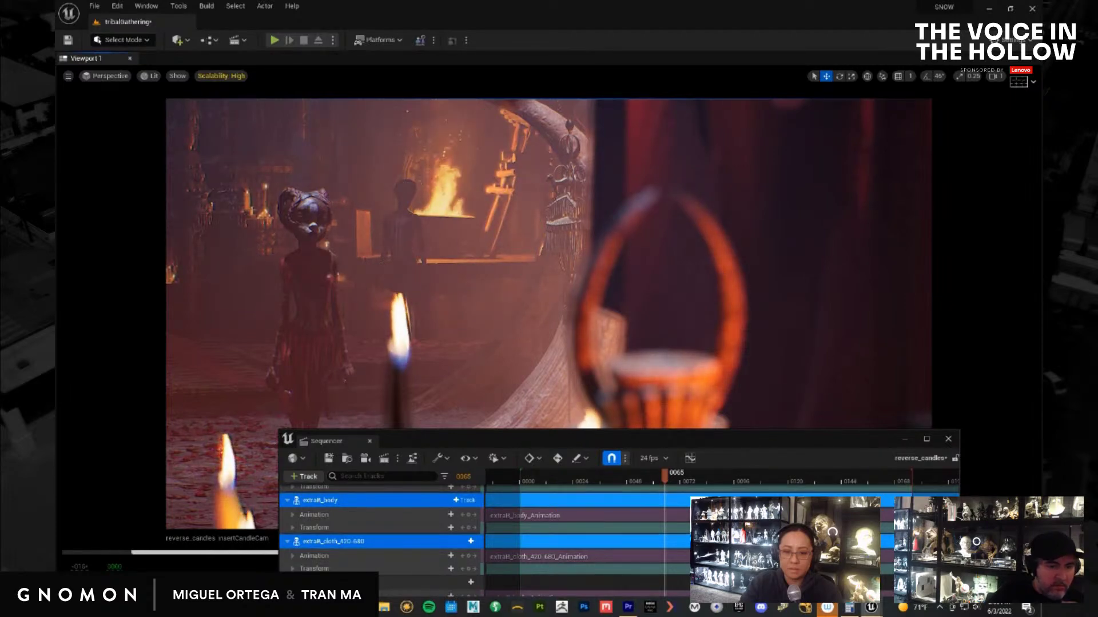
drag(658, 479, 762, 485)
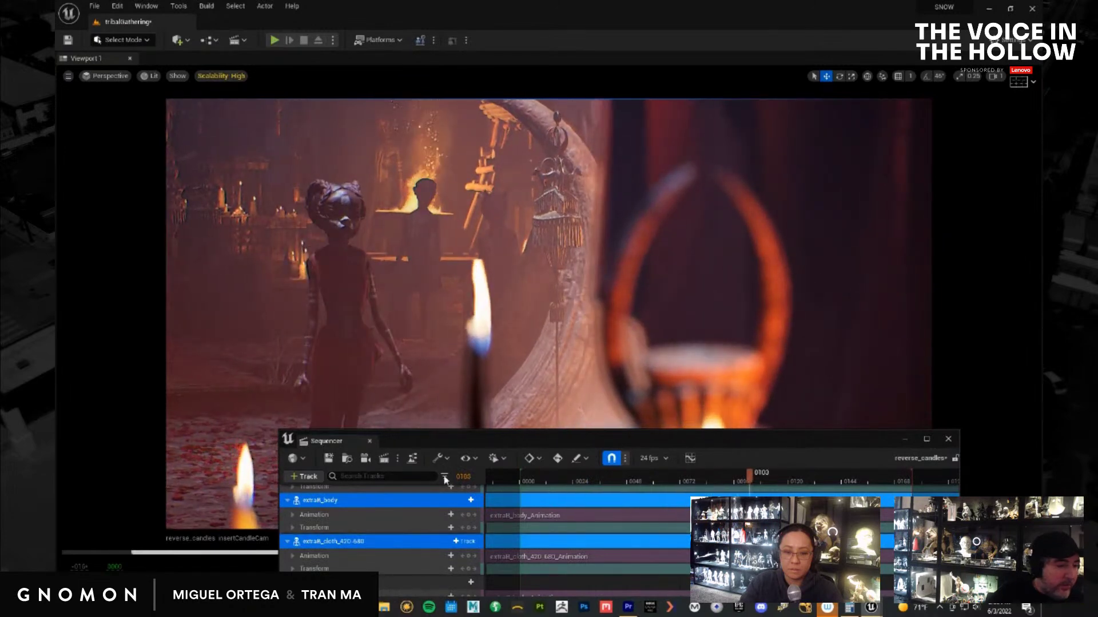
Start an import into the Insert_masks V2 C content folder and choose maskA.abc from the ExtraC source folder
drag(502, 440, 1095, 312)
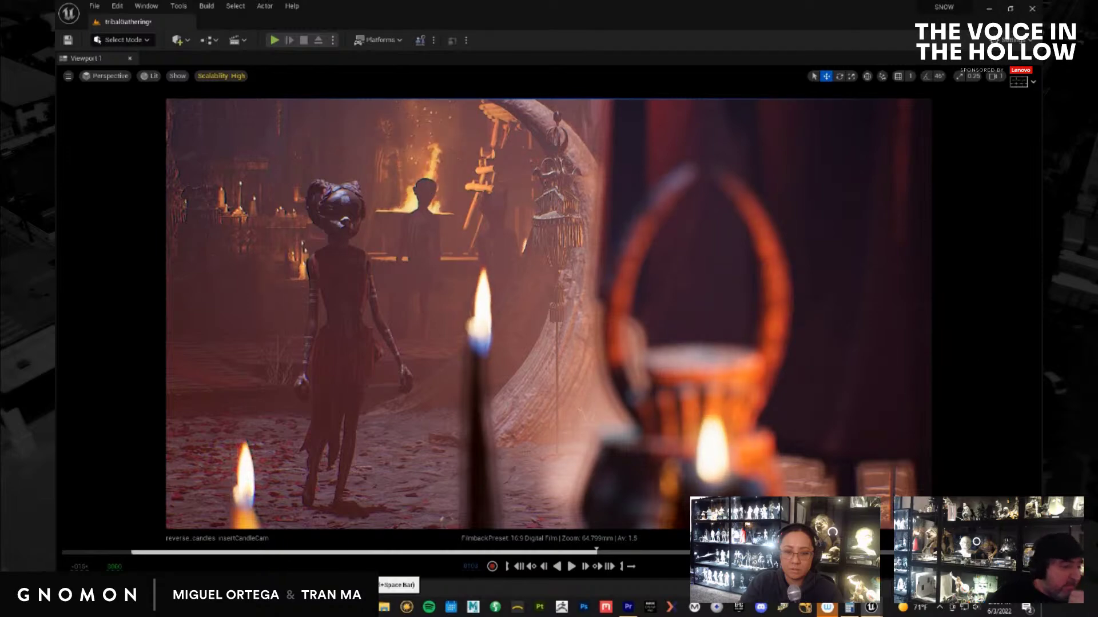
key(ctrl+space)
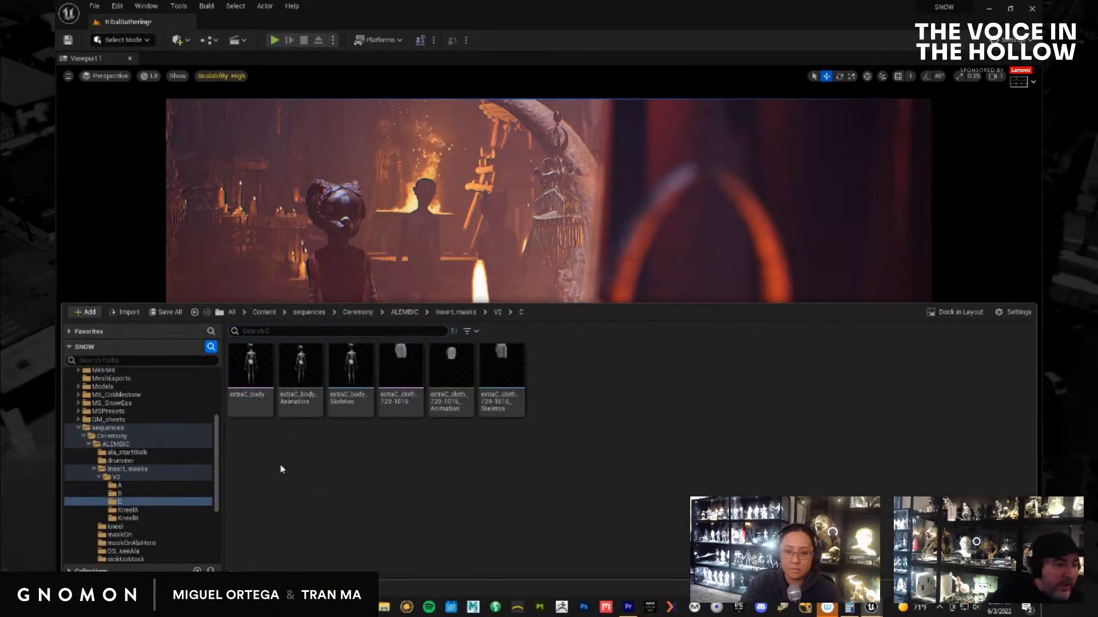
right_click(282, 466)
click(390, 74)
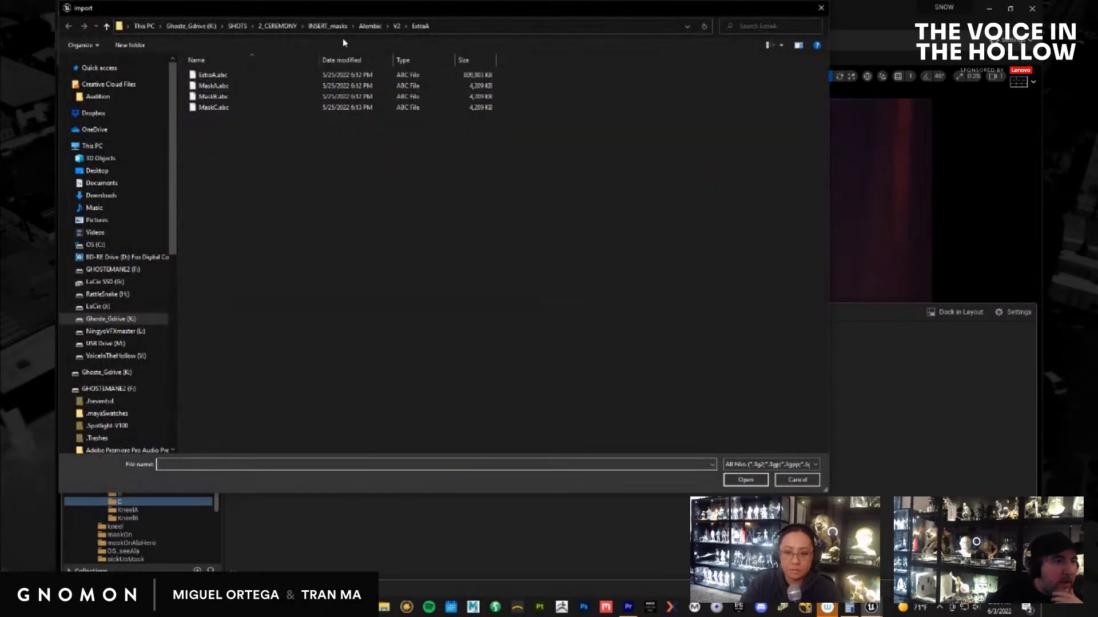
click(396, 26)
double_click(224, 95)
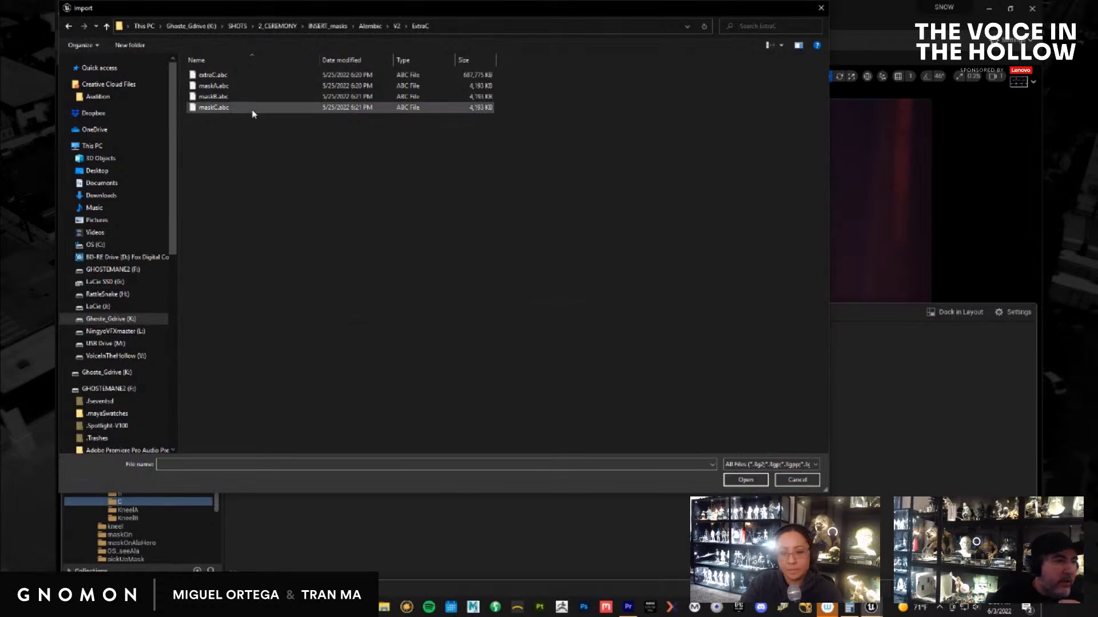
double_click(213, 86)
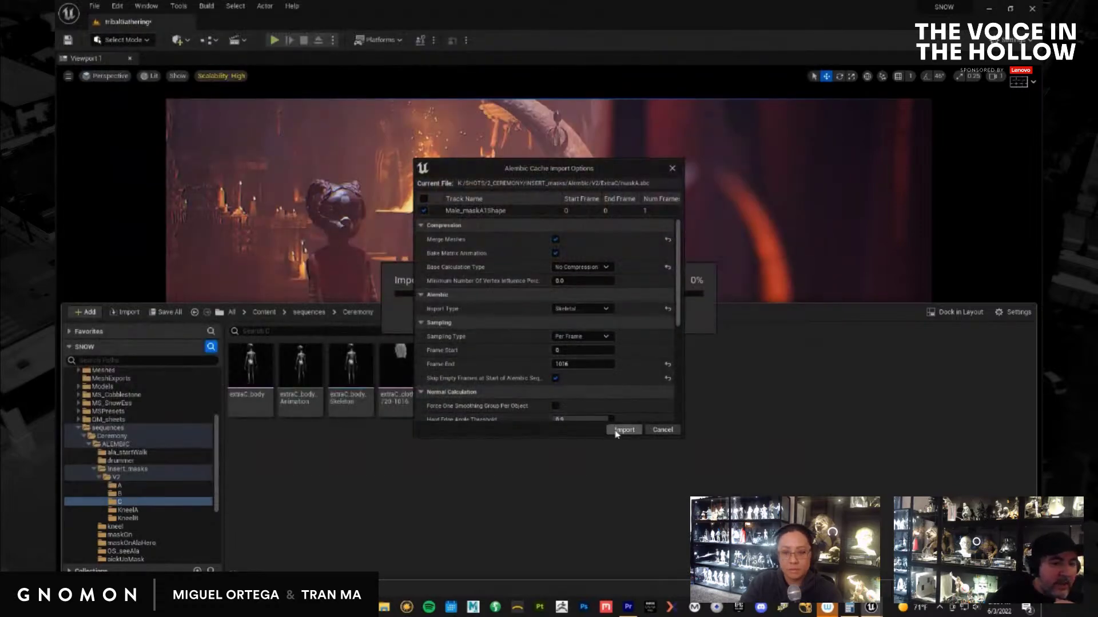
Review the Alembic options for maskA.abc, import it with import type Skeletal, and save all modified files
scroll(641, 309, down, 1)
scroll(640, 310, up, 1)
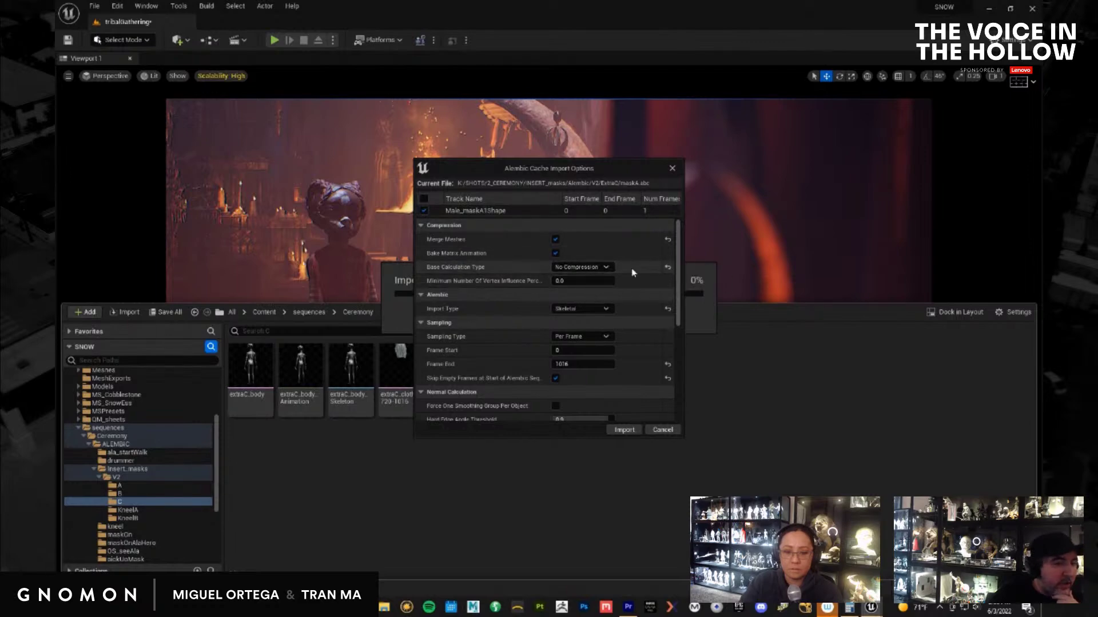
scroll(594, 273, down, 1)
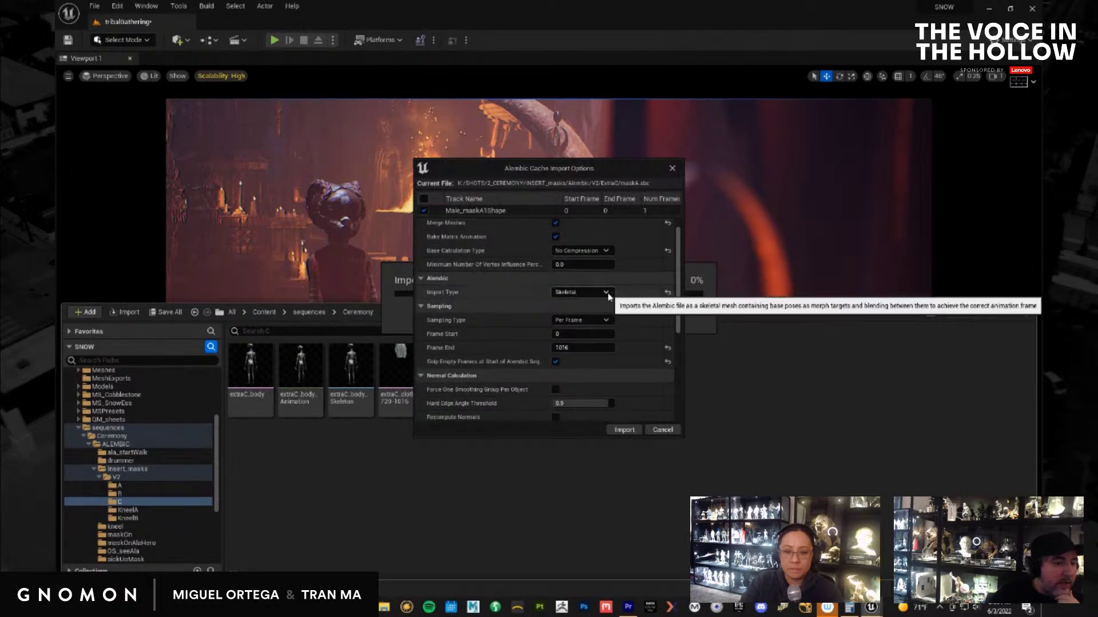
scroll(606, 311, down, 2)
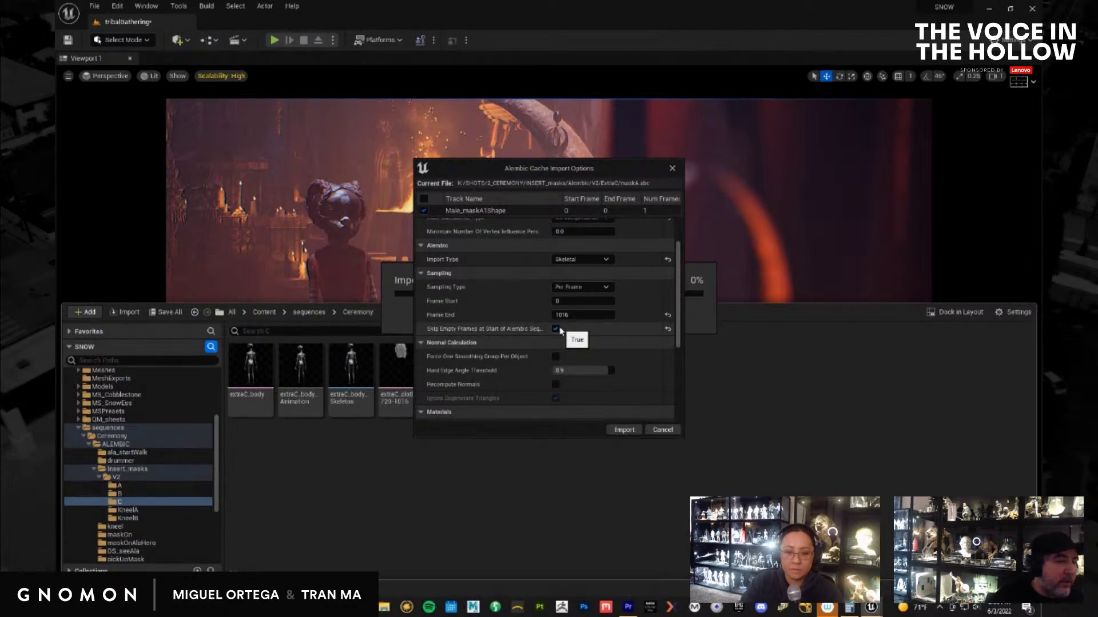
scroll(560, 330, down, 5)
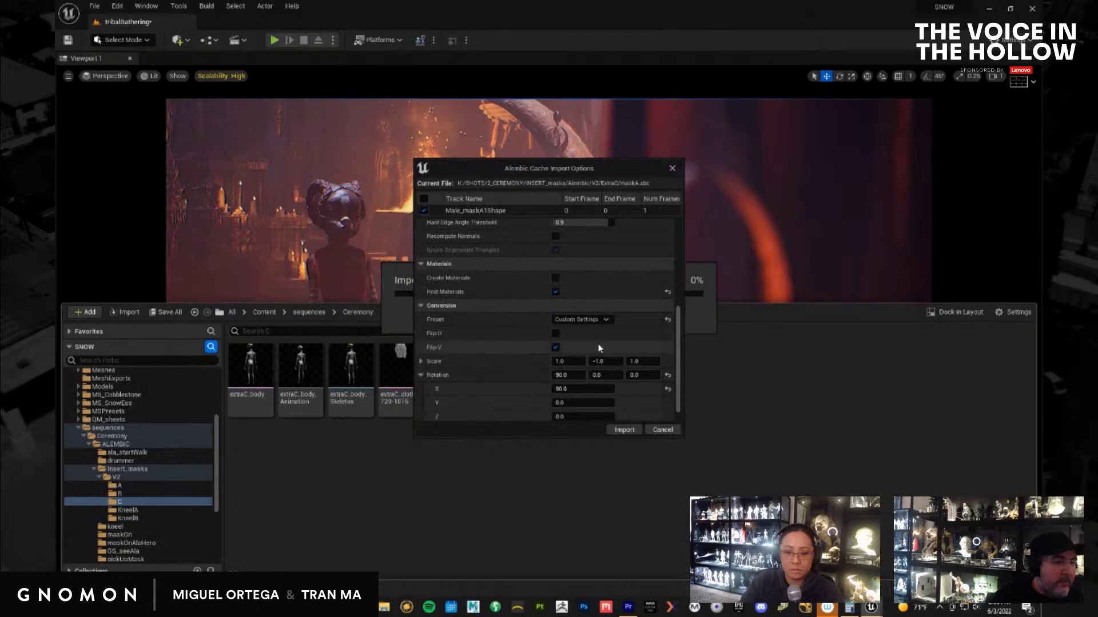
scroll(575, 291, down, 1)
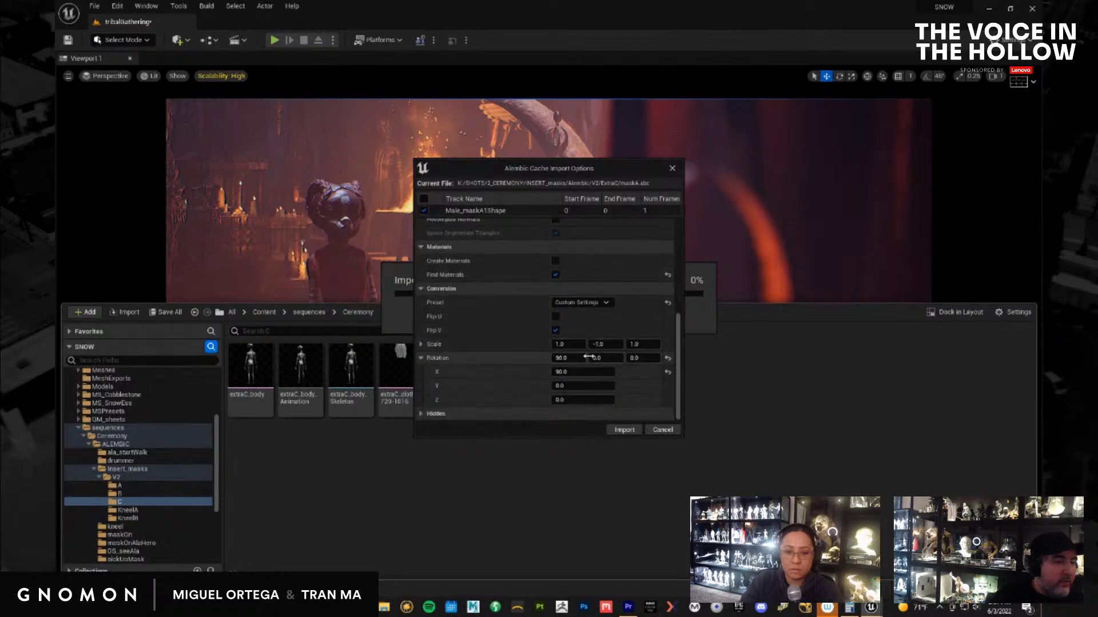
click(624, 430)
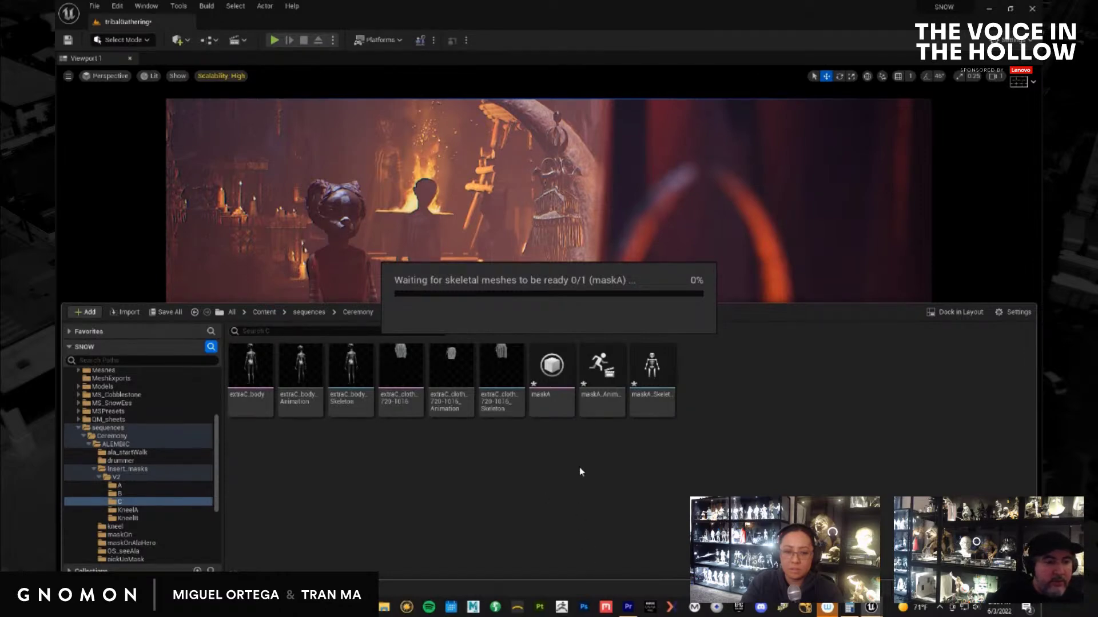
click(94, 6)
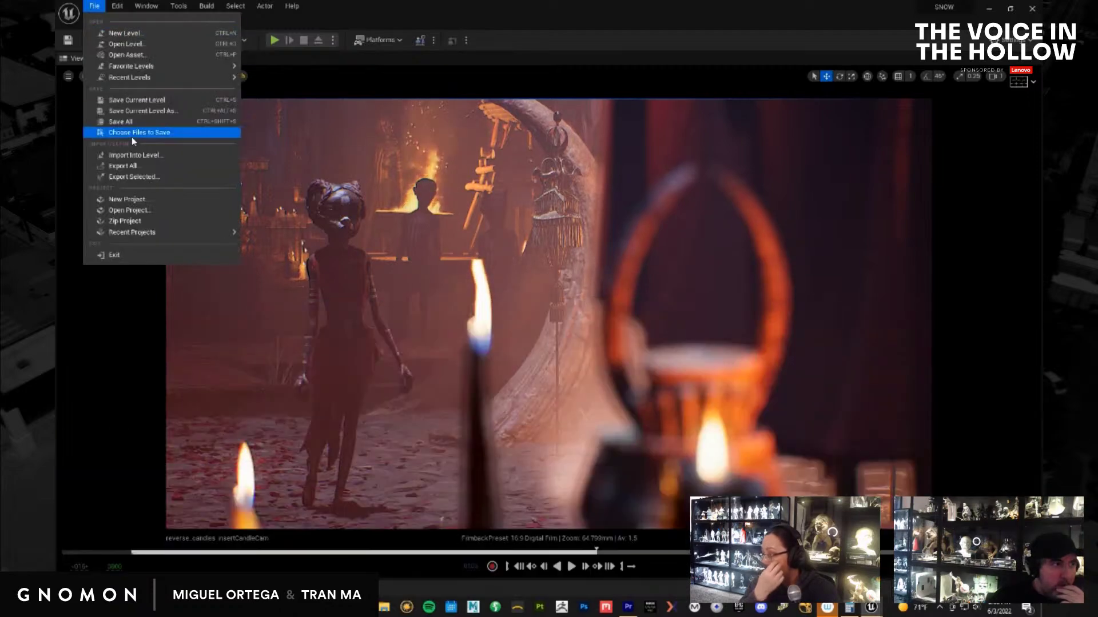
click(136, 122)
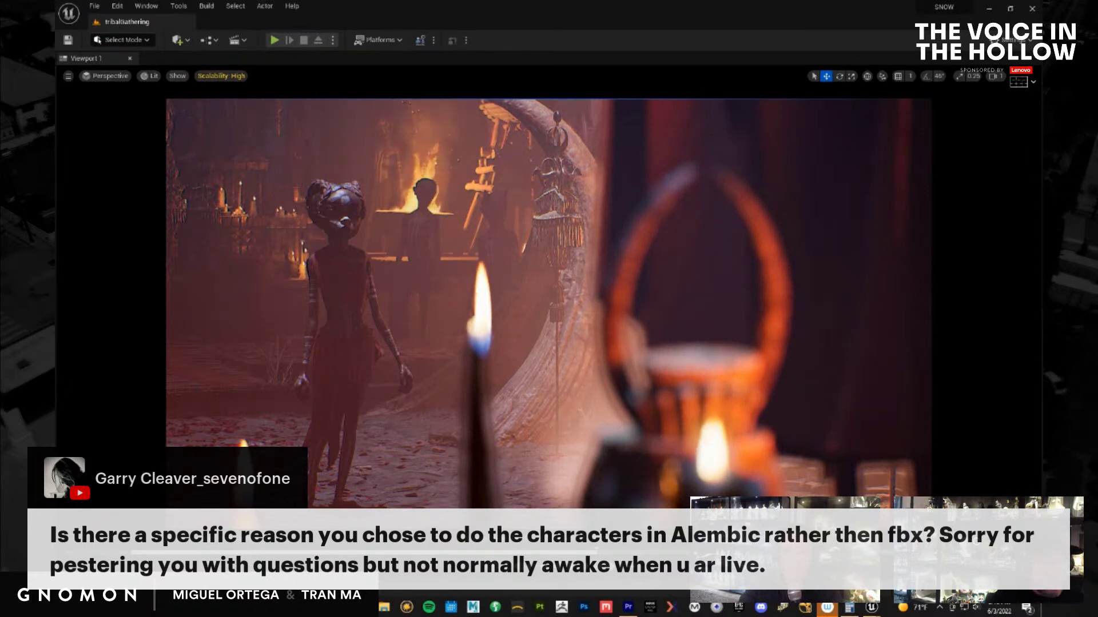
Place the maskA mesh from folder C in the shot and align it with the extraC body at frame 0
key(ctrl+space)
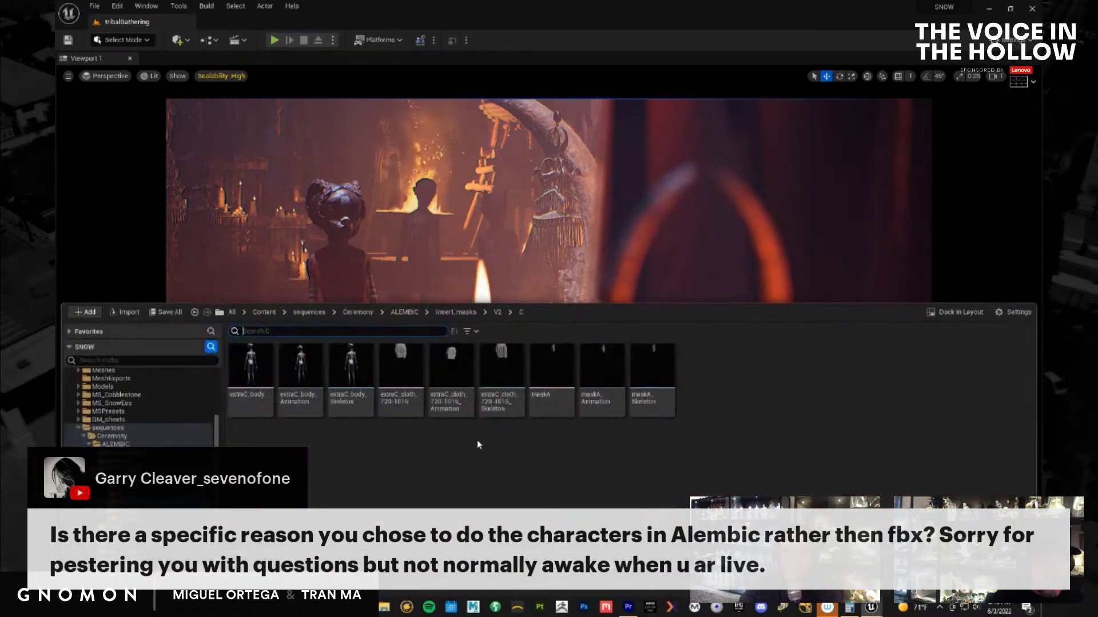
click(527, 382)
key(ctrl+space)
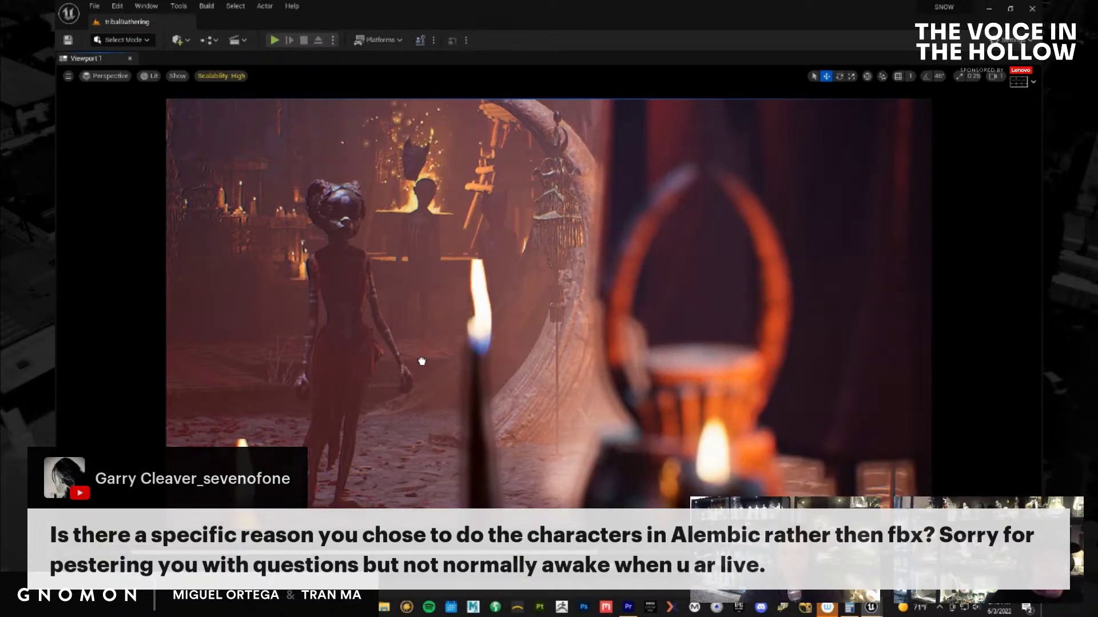
drag(422, 361, 422, 362)
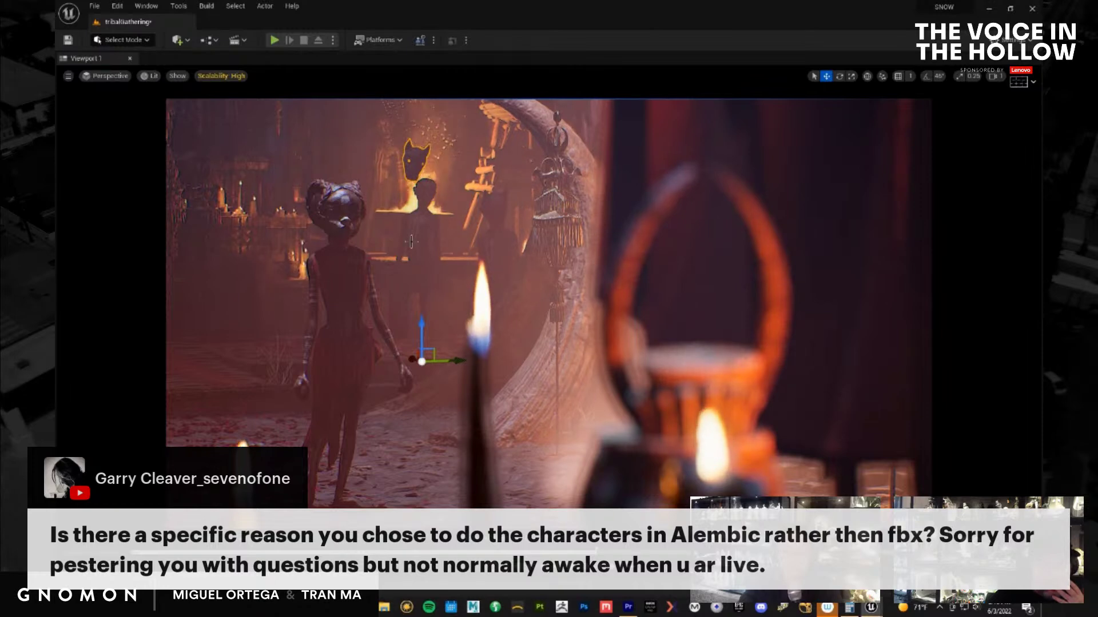
click(420, 238)
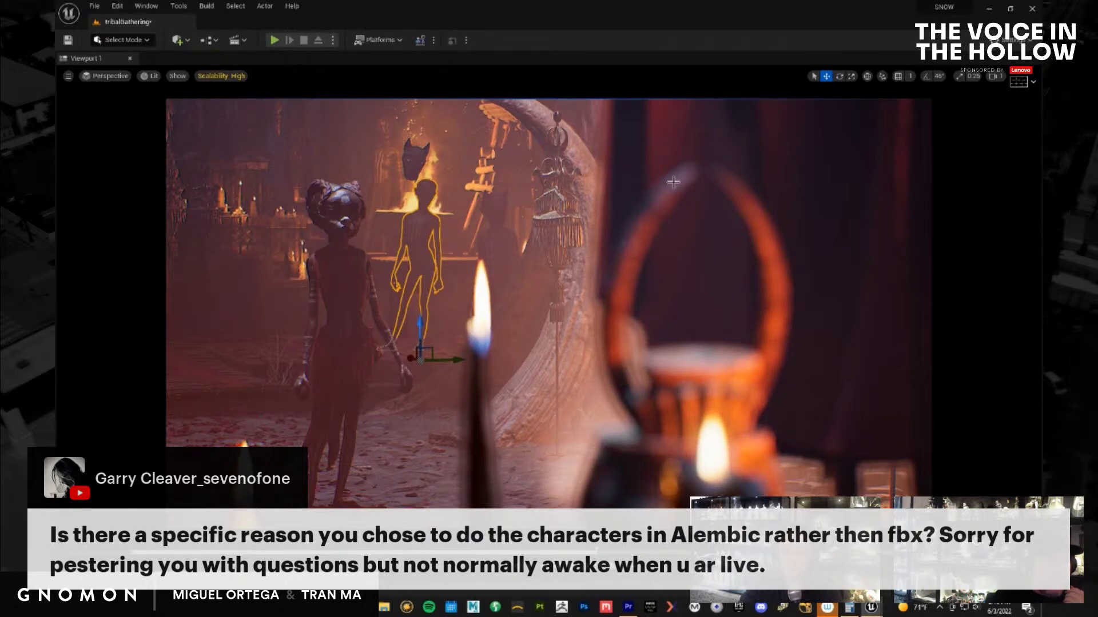
click(417, 157)
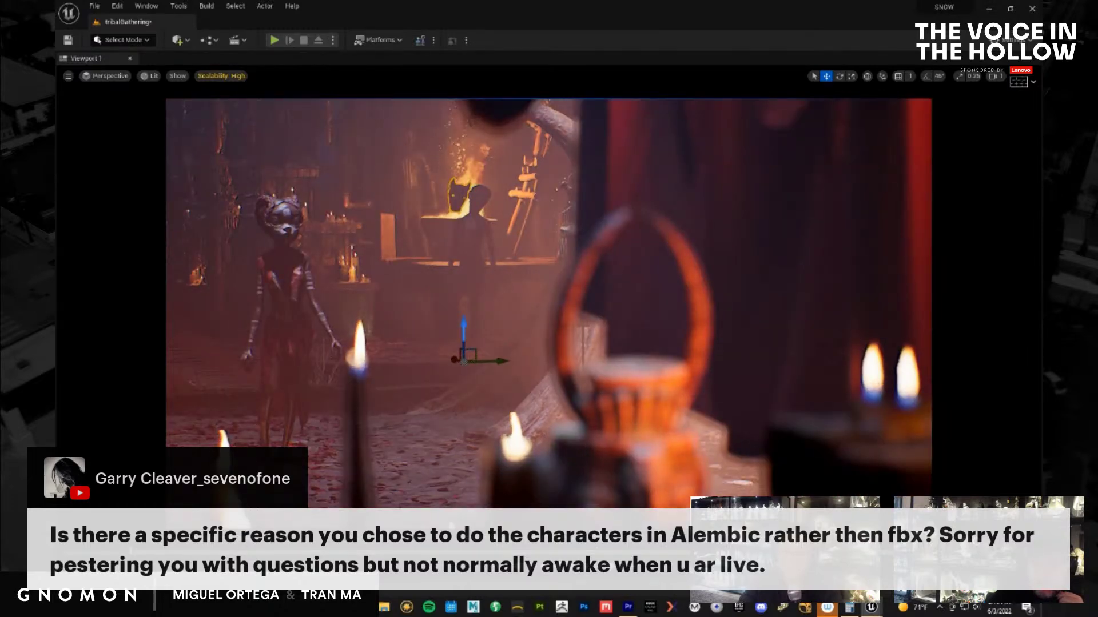
key(Escape)
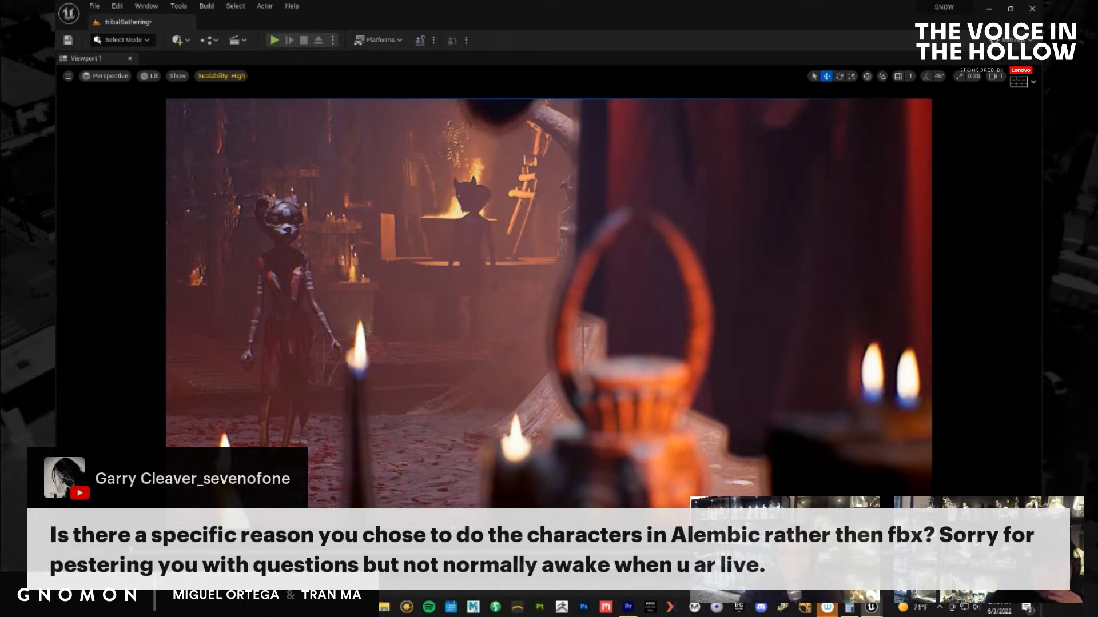
Bring the Sequencer into view with the extraC cloth selected and extend its timeline view range to frame 900 to show full animation sections
click(474, 281)
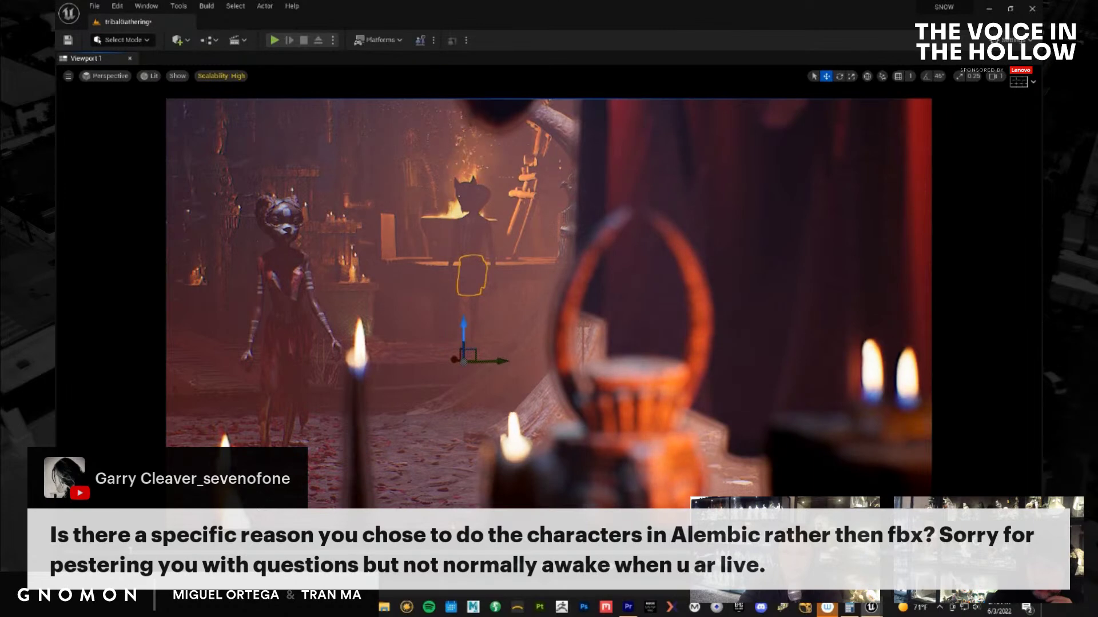
drag(1040, 320, 623, 217)
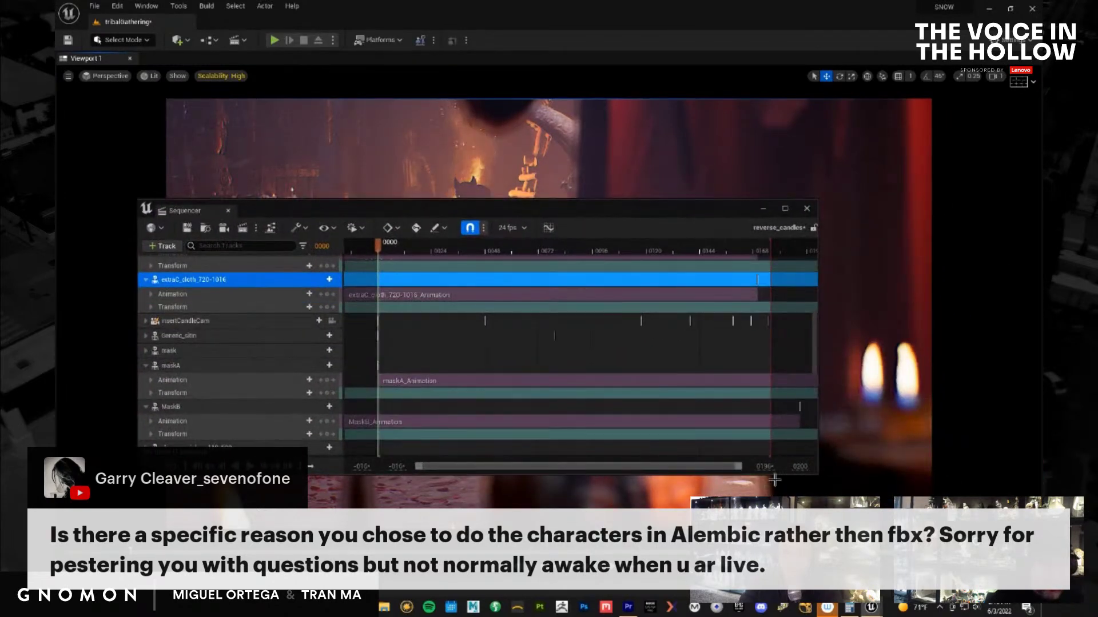
click(802, 467)
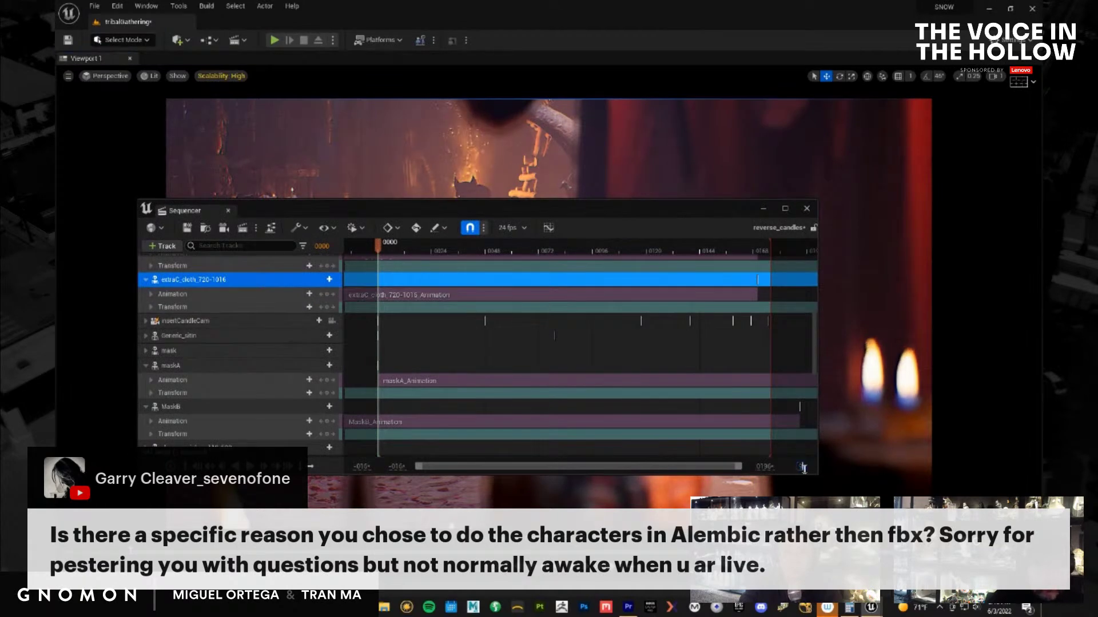
key(Return)
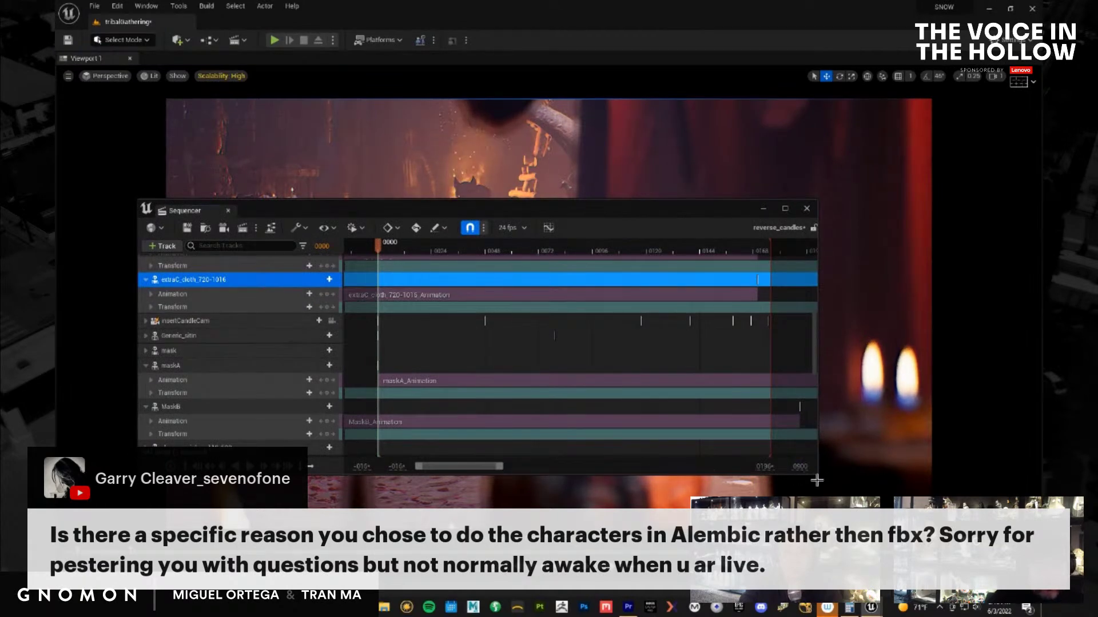
drag(815, 475, 886, 509)
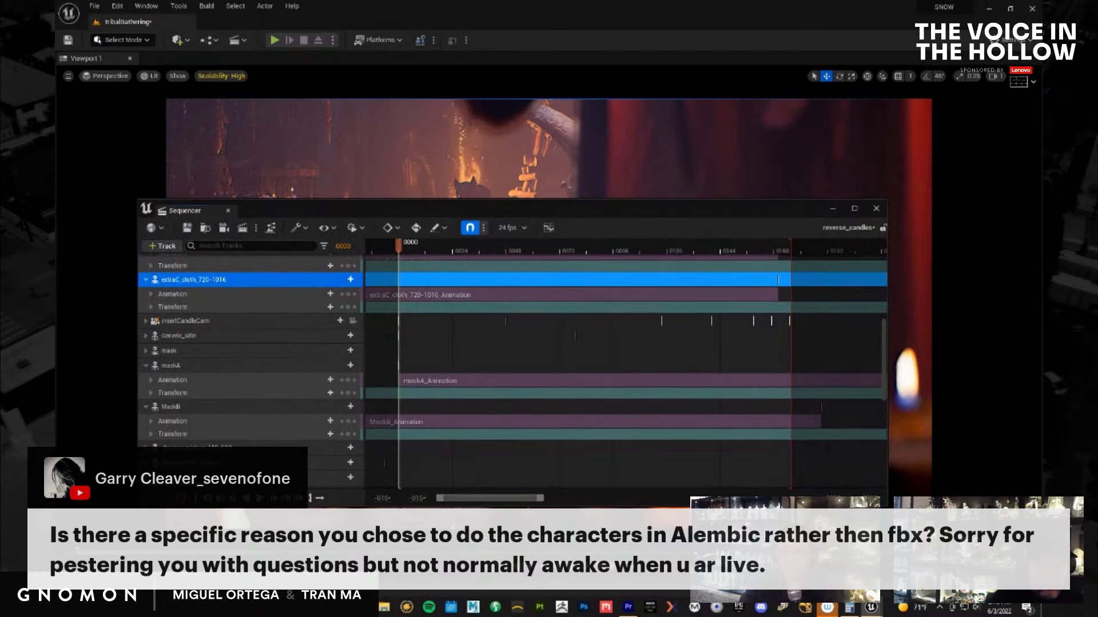
drag(539, 503, 821, 493)
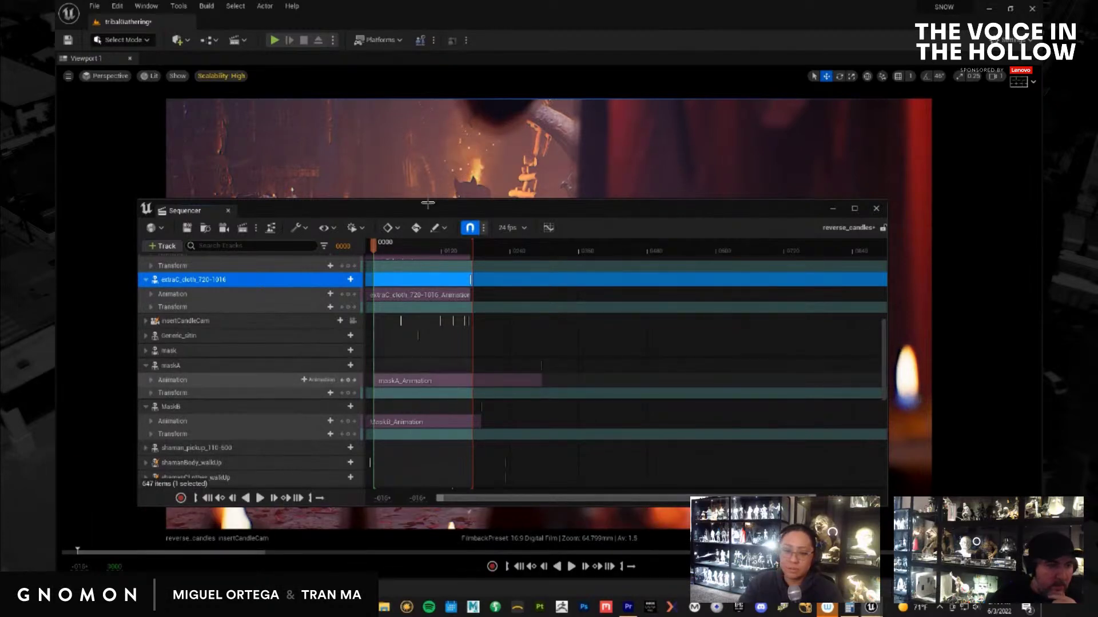
Shift the animation sections of extraC body, maskA and extraC cloth to finish at the shot's end, and check the figure near frame 99
drag(425, 211, 424, 215)
drag(424, 228, 450, 297)
click(464, 197)
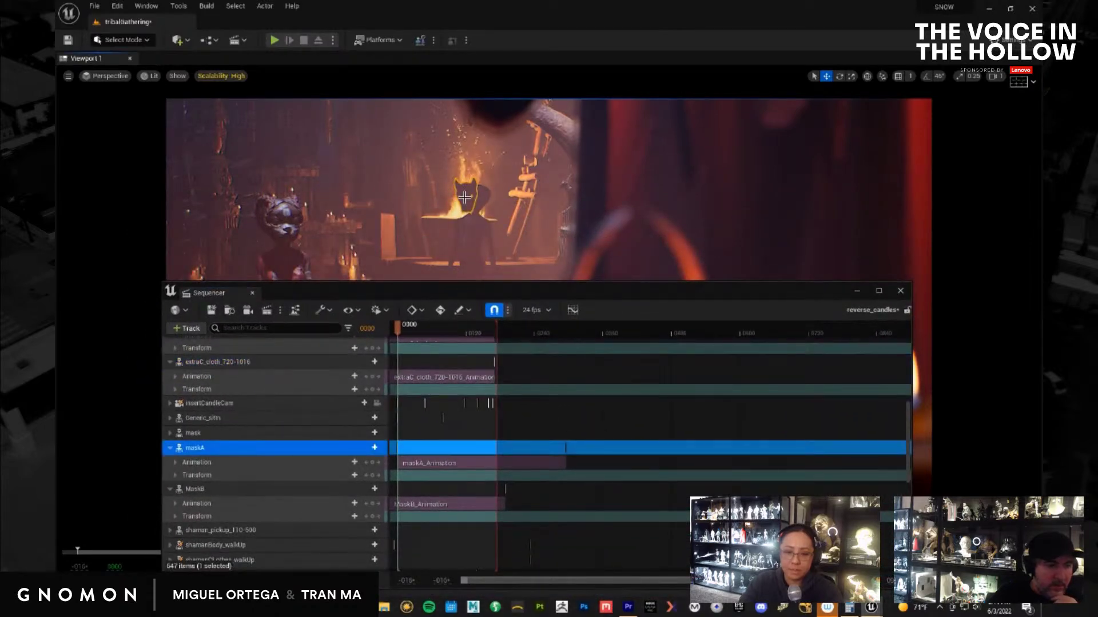
click(475, 231)
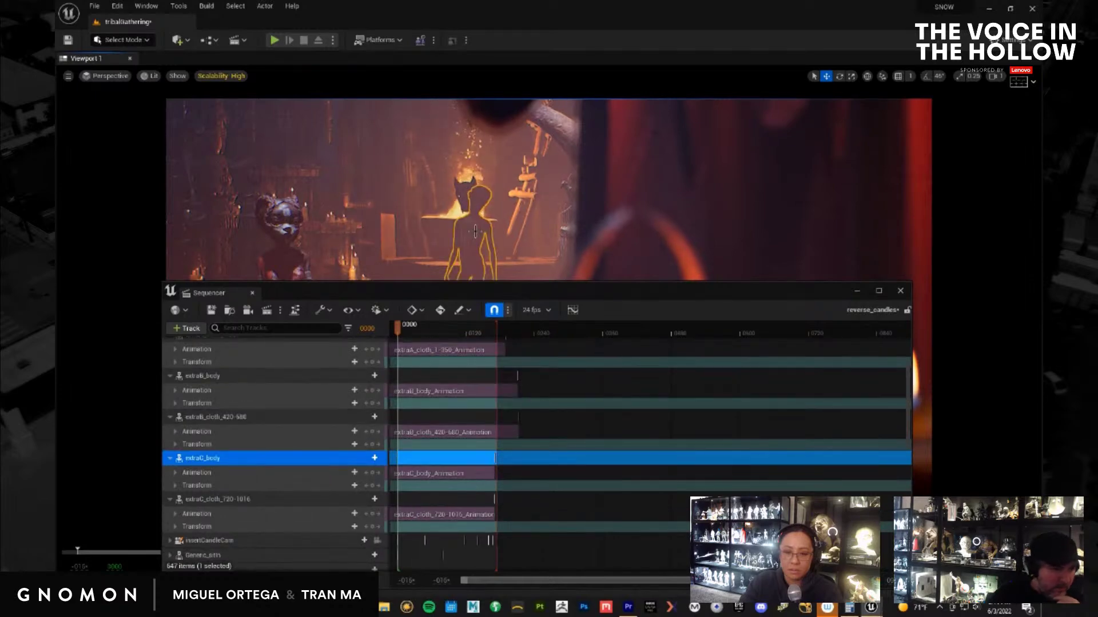
drag(411, 282, 405, 192)
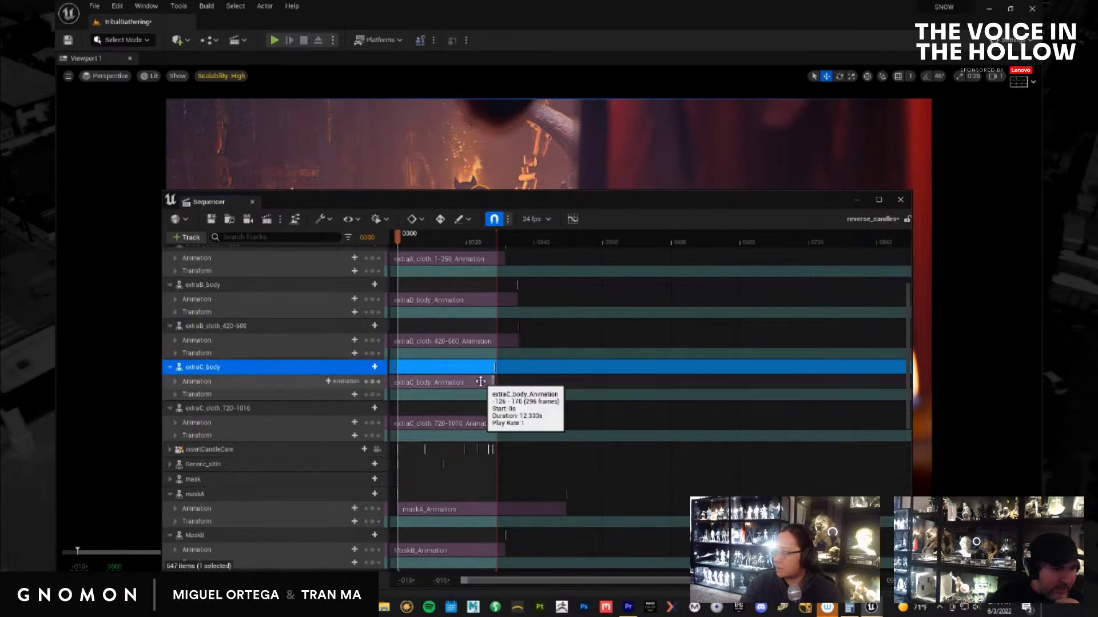
drag(480, 382, 481, 382)
drag(536, 511, 469, 510)
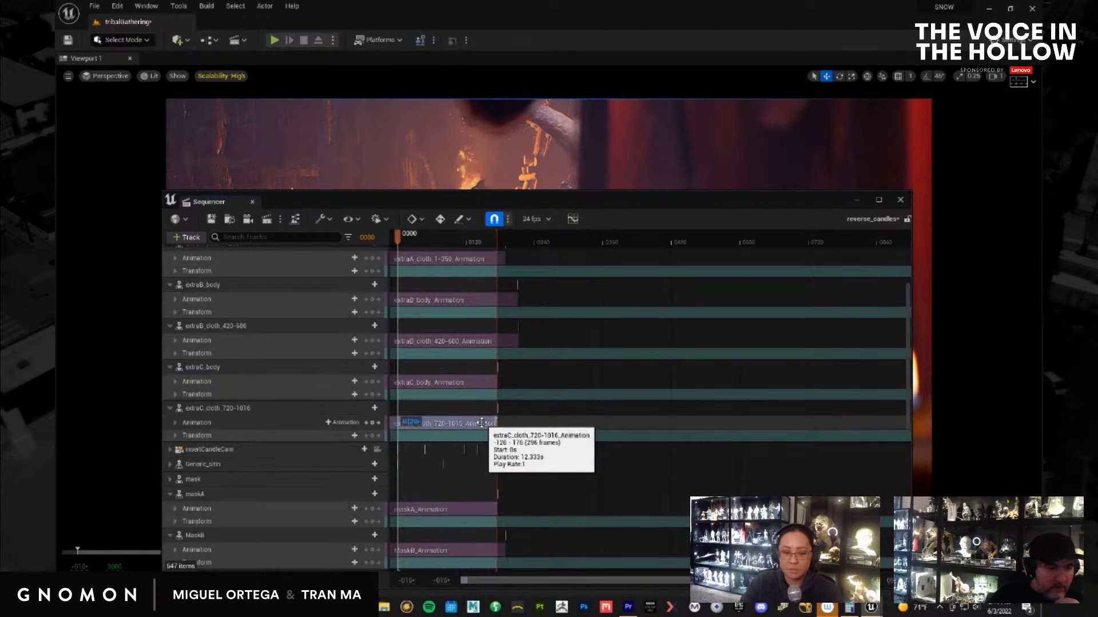
drag(478, 423, 481, 423)
drag(558, 196, 588, 312)
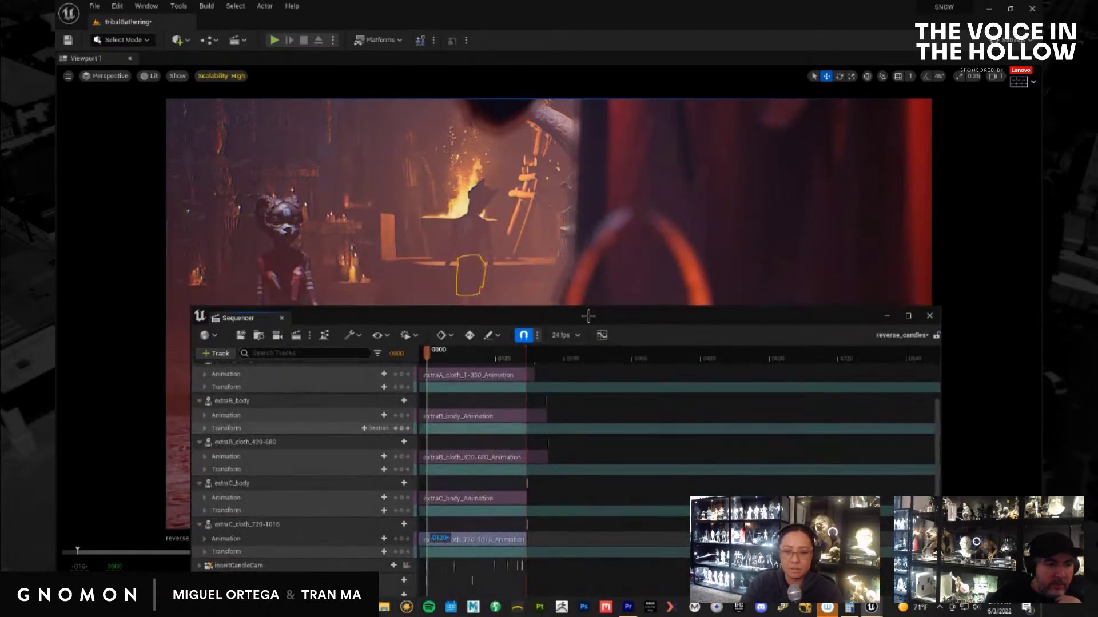
drag(454, 359, 482, 355)
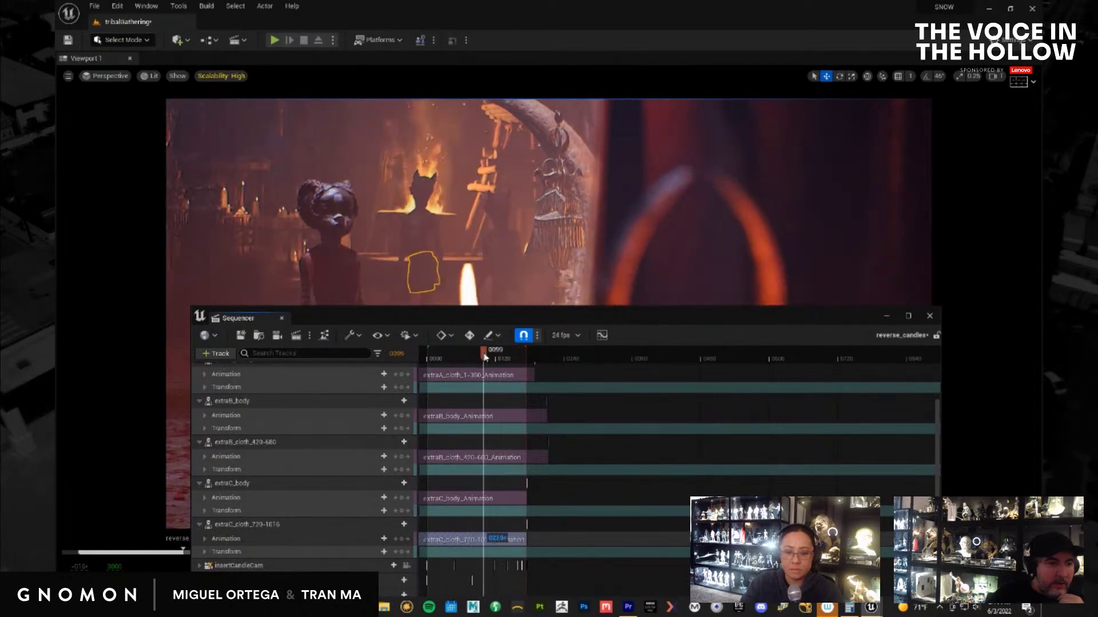
Select the extraA body, find the characters' extra asset folder, and pick the AE_B_Extra material for it
click(513, 247)
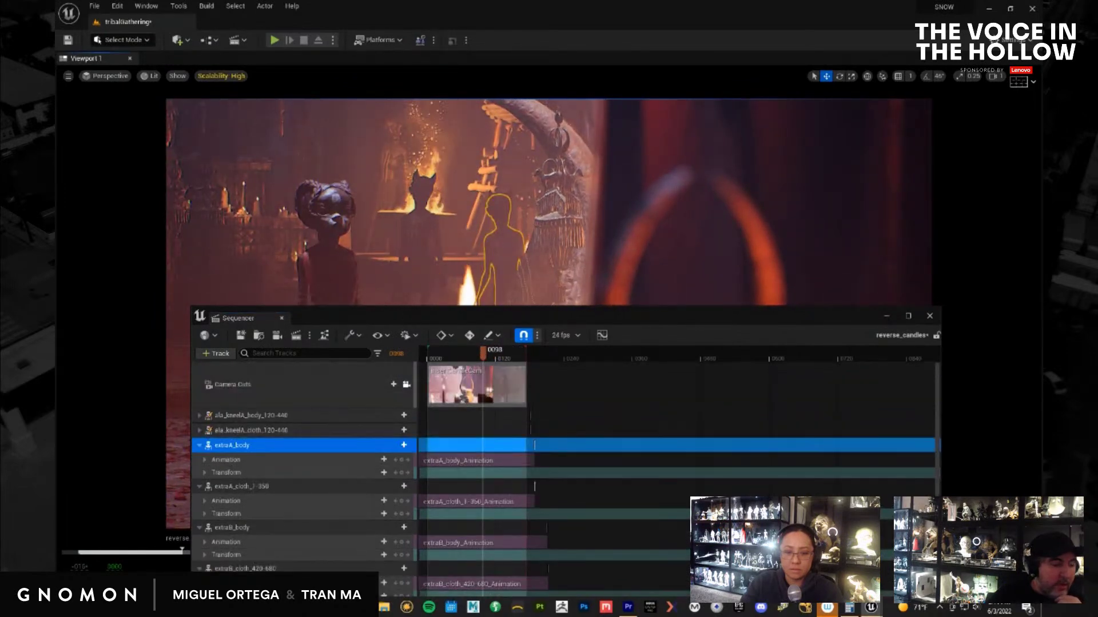
key(ctrl+space)
drag(320, 318, 574, 273)
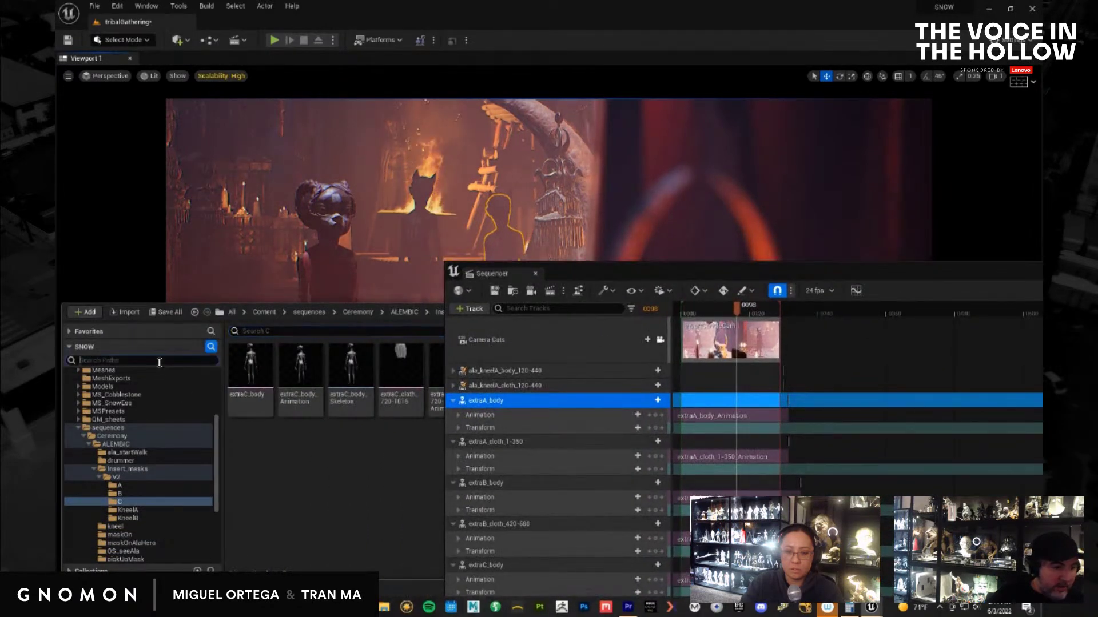
click(159, 362)
text(extra)
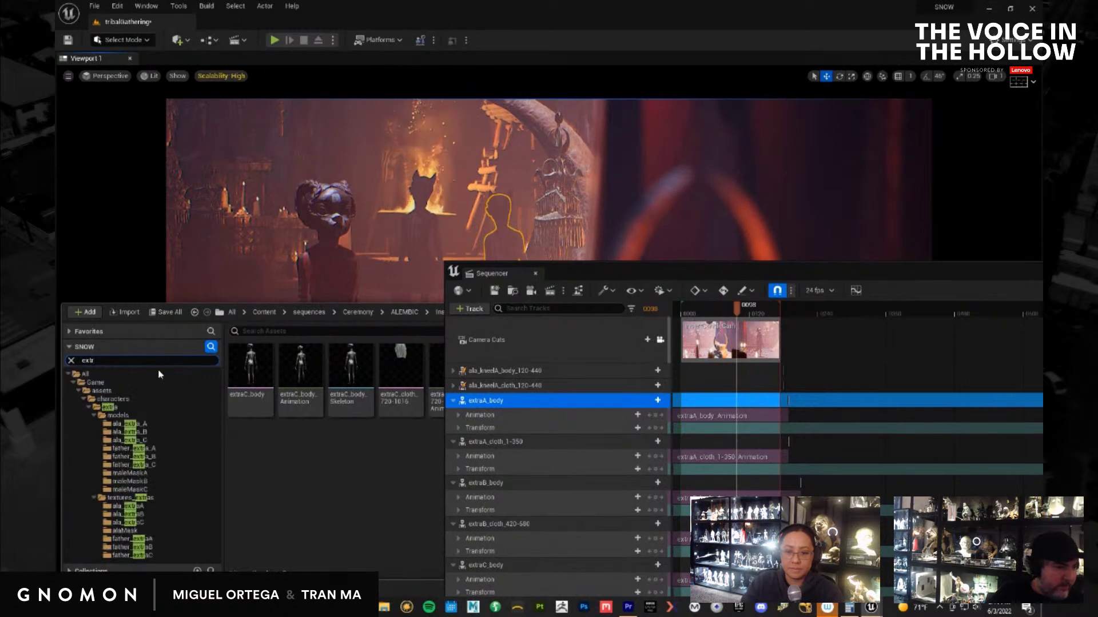
click(110, 407)
drag(698, 274, 1015, 415)
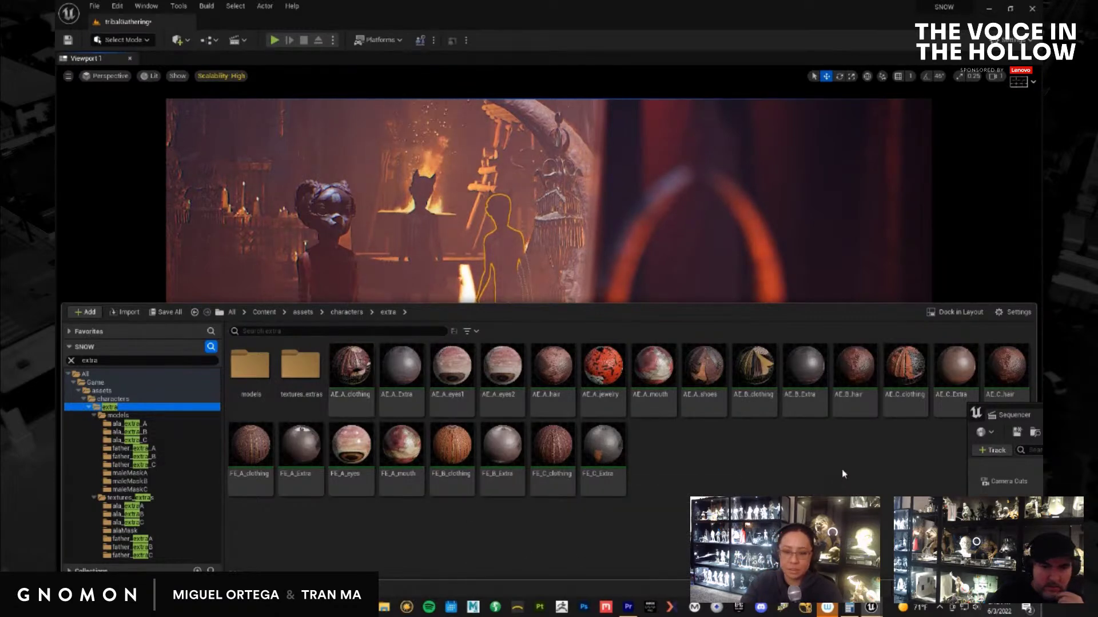
click(811, 378)
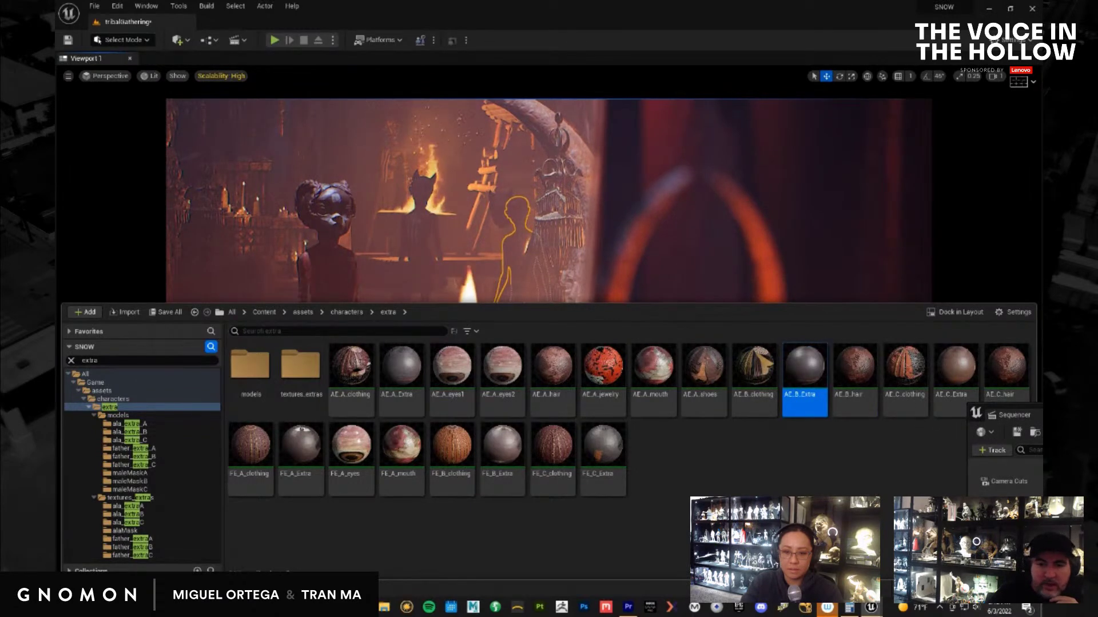
key(ctrl+space)
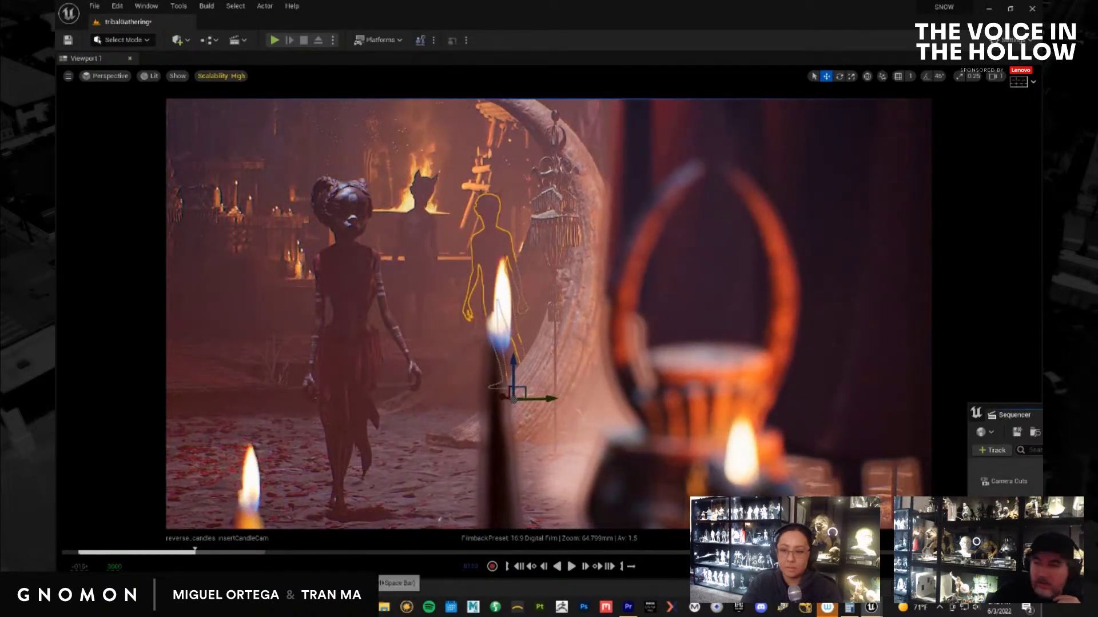
Pick the FE_C_Extra material for the extraA body instead and check the figure in the shot
key(ctrl+space)
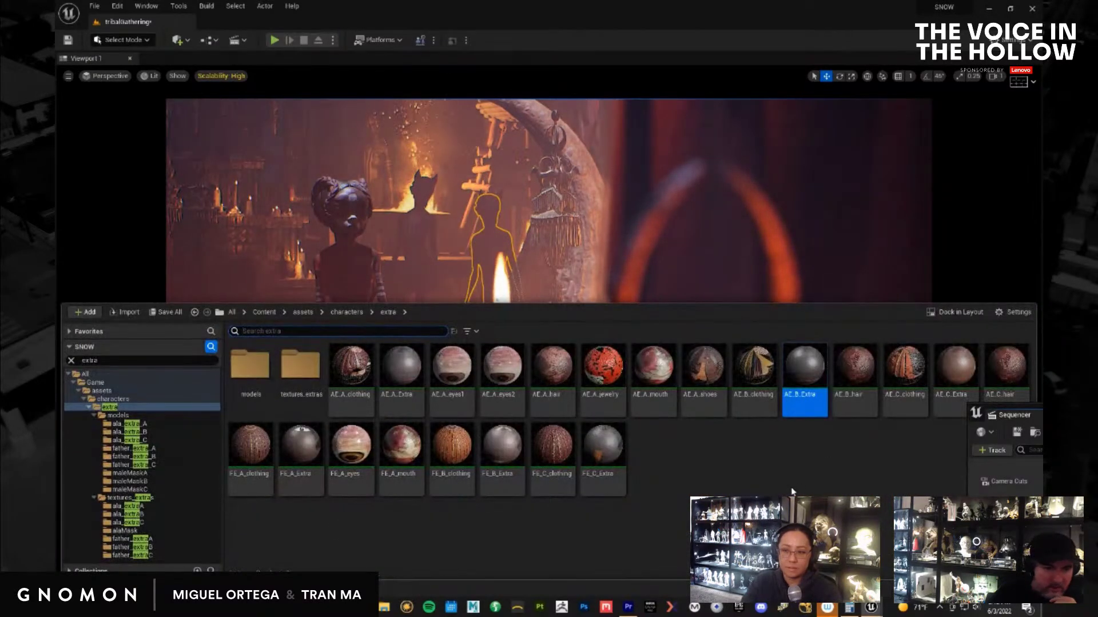
click(600, 471)
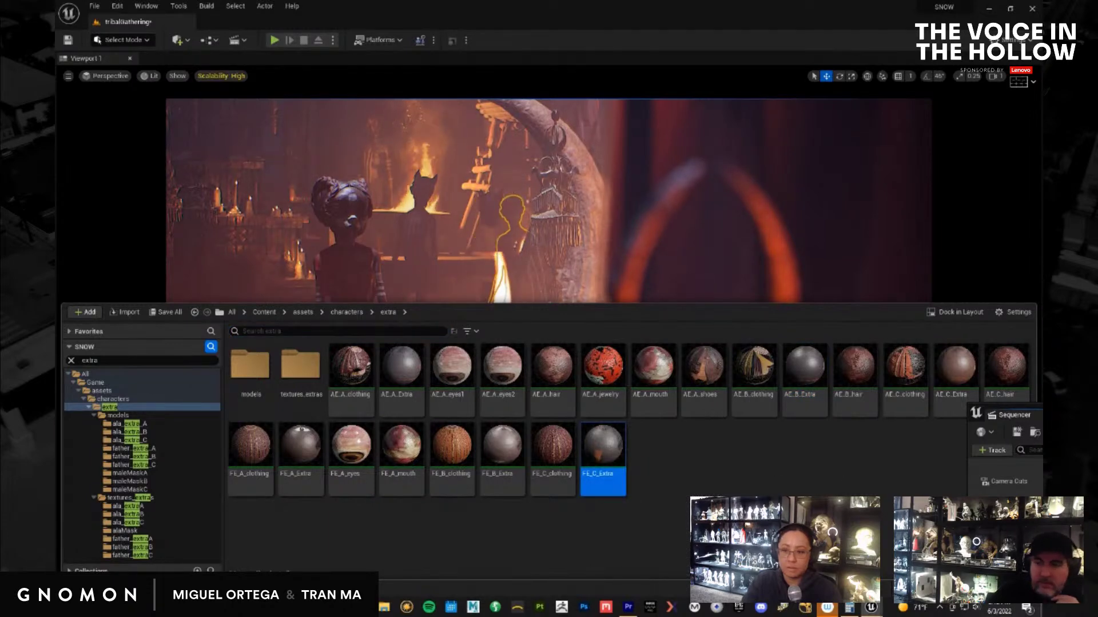
key(ctrl+space)
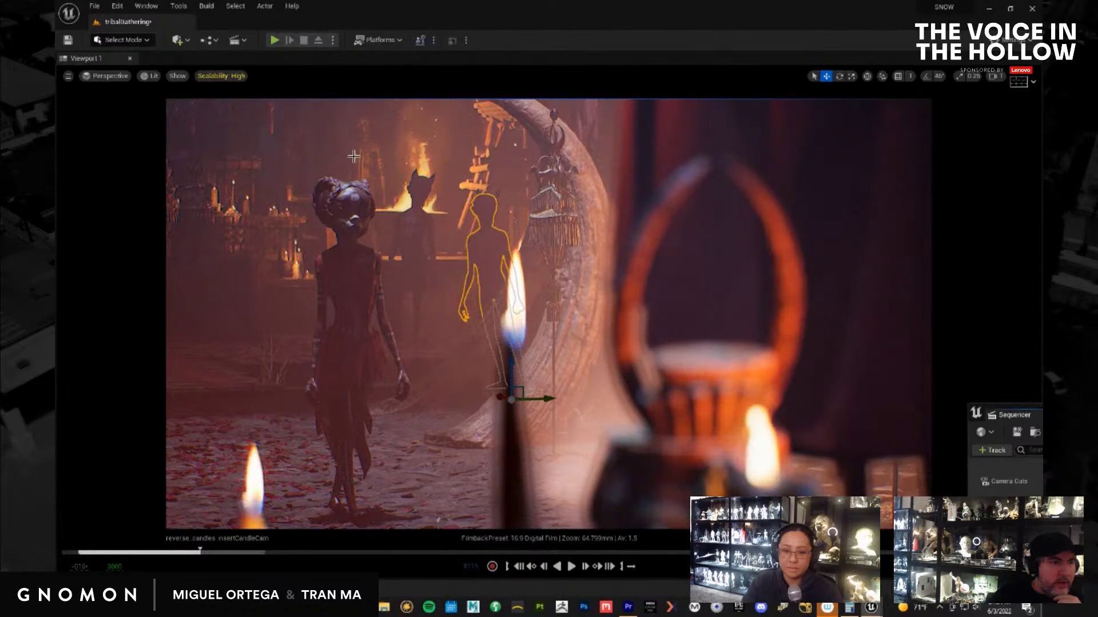
Select the extra standing behind the foreground figure, pick the FE_A_Extra material for it, and play the shot to check
click(352, 156)
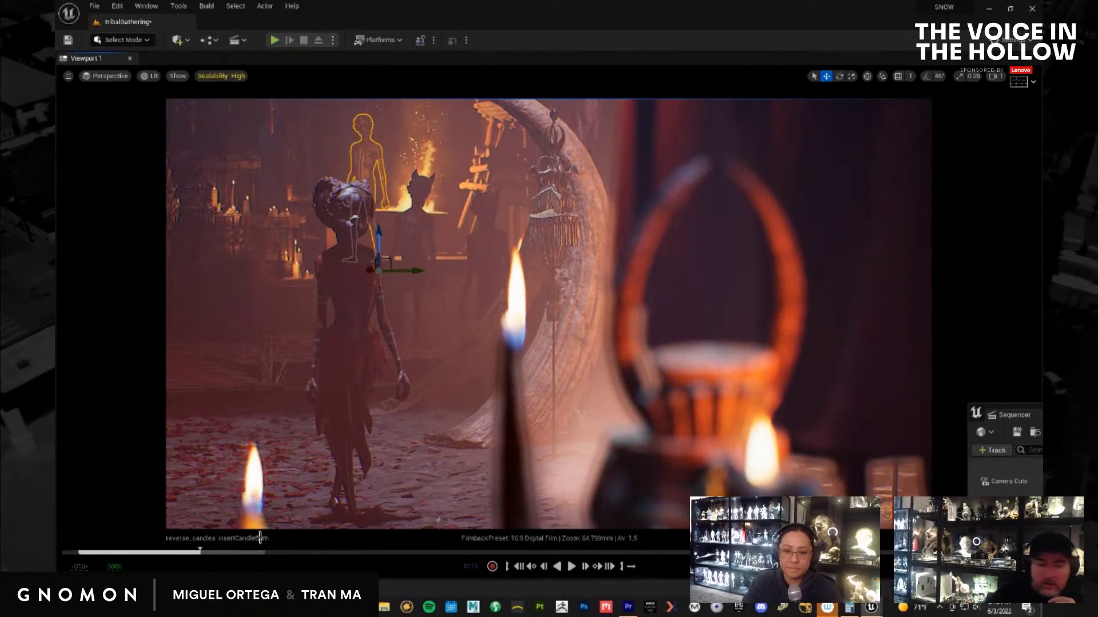
key(ctrl+space)
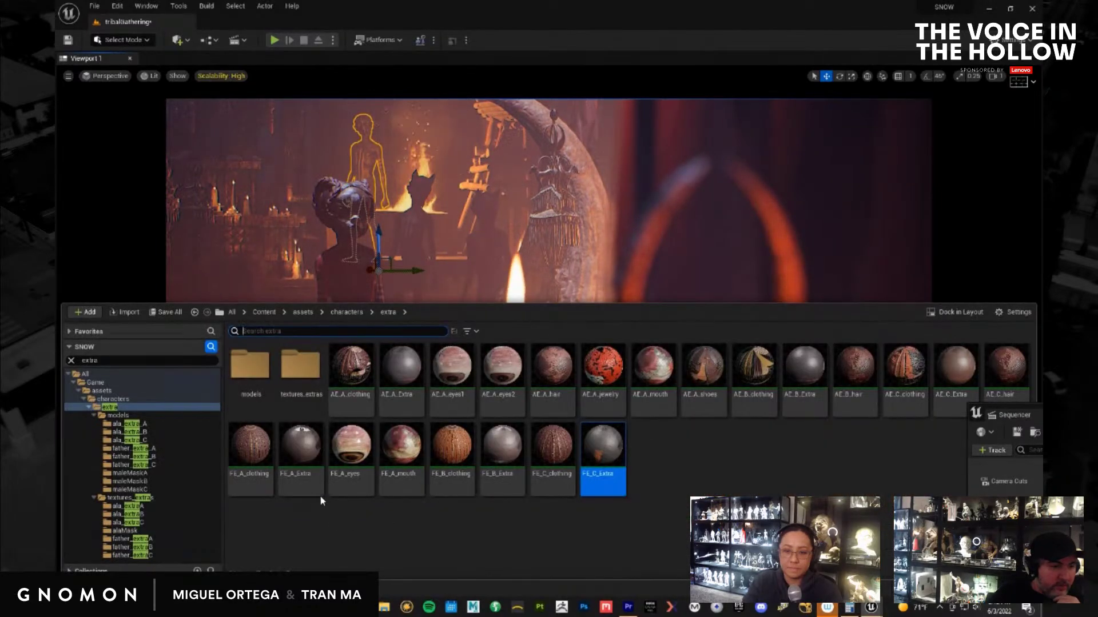
click(300, 449)
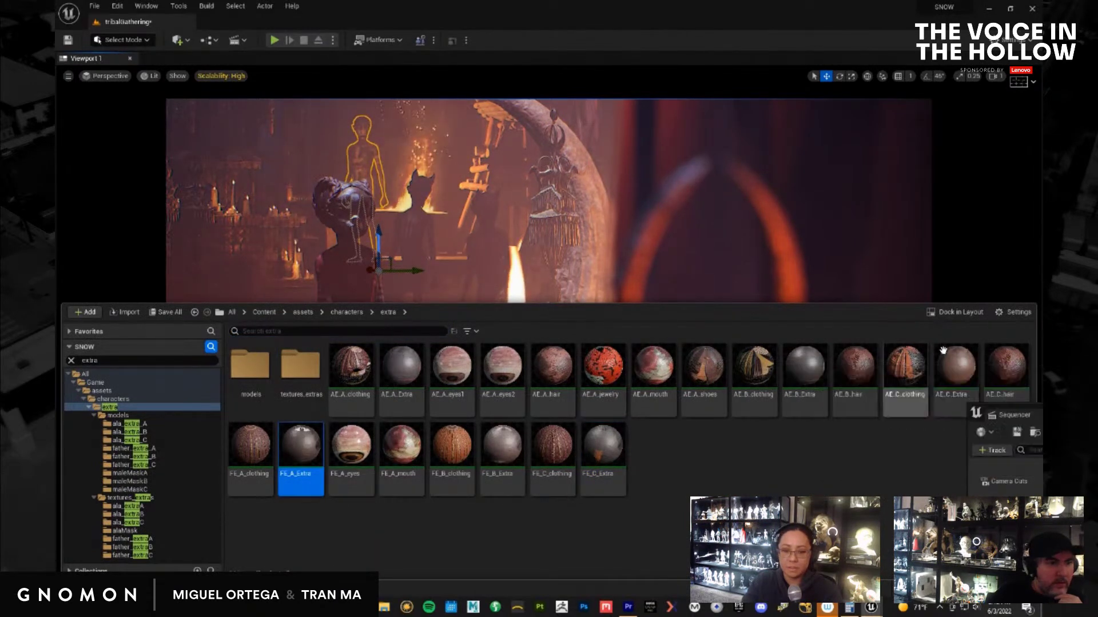
key(ctrl+space)
key(space)
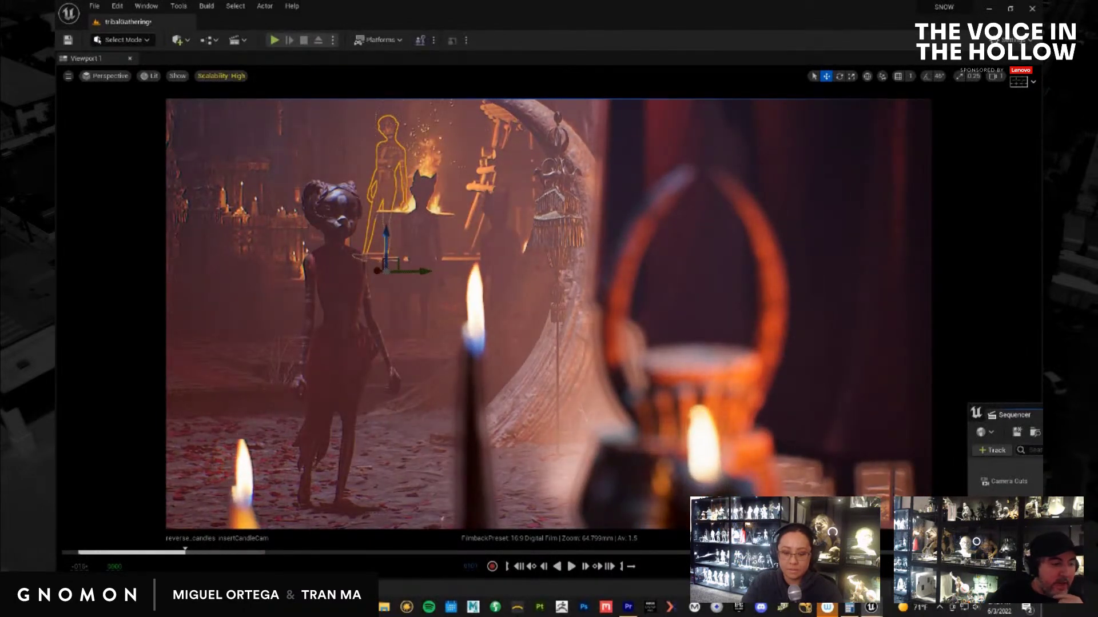
Start an import into the Insert_masks V2 B content folder and choose maskC.abc from the ExtraB source folder
key(ctrl+space)
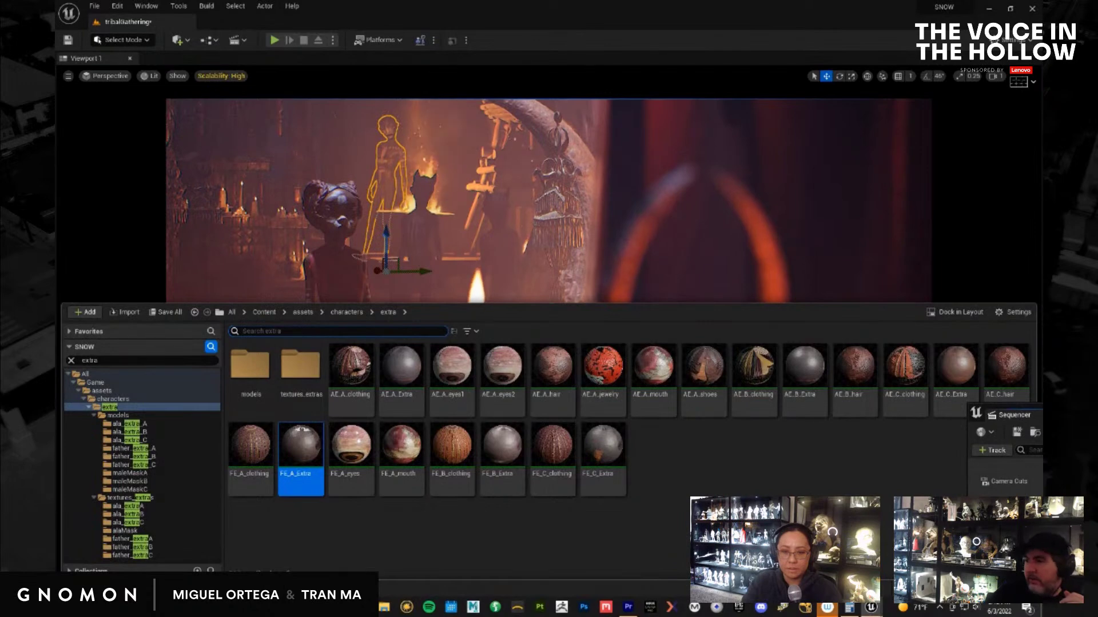
key(ctrl+space)
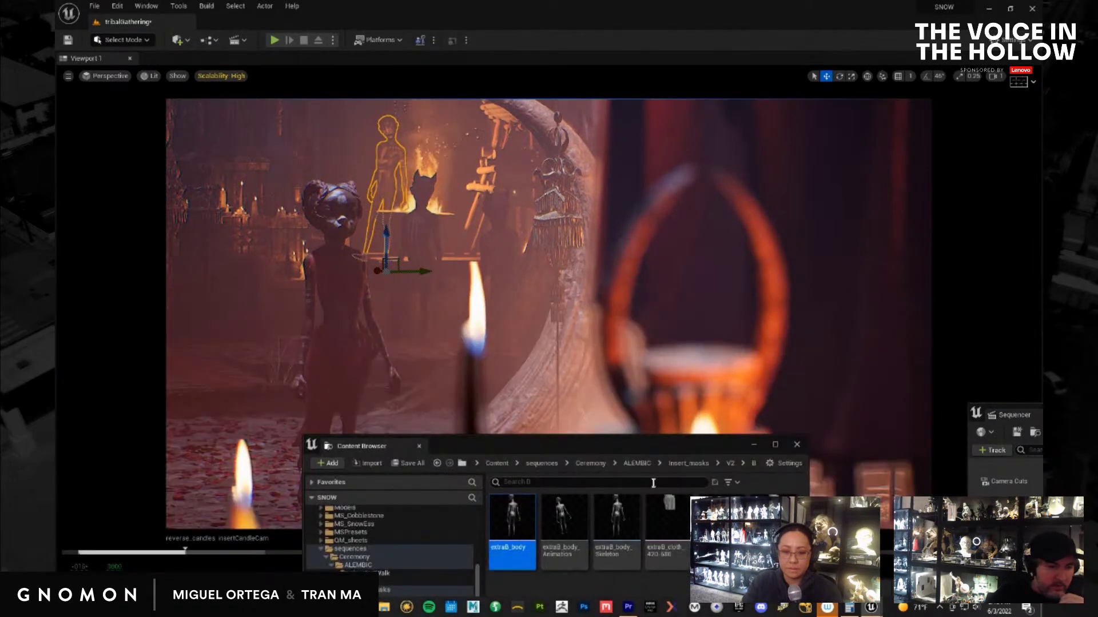
drag(659, 445, 522, 257)
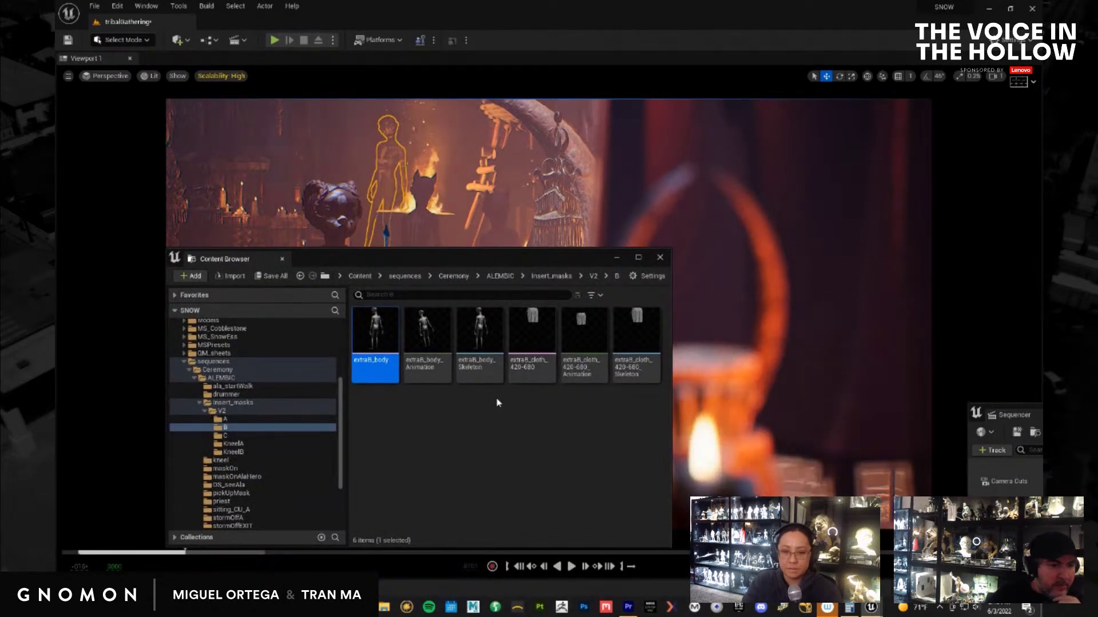
right_click(485, 430)
click(595, 36)
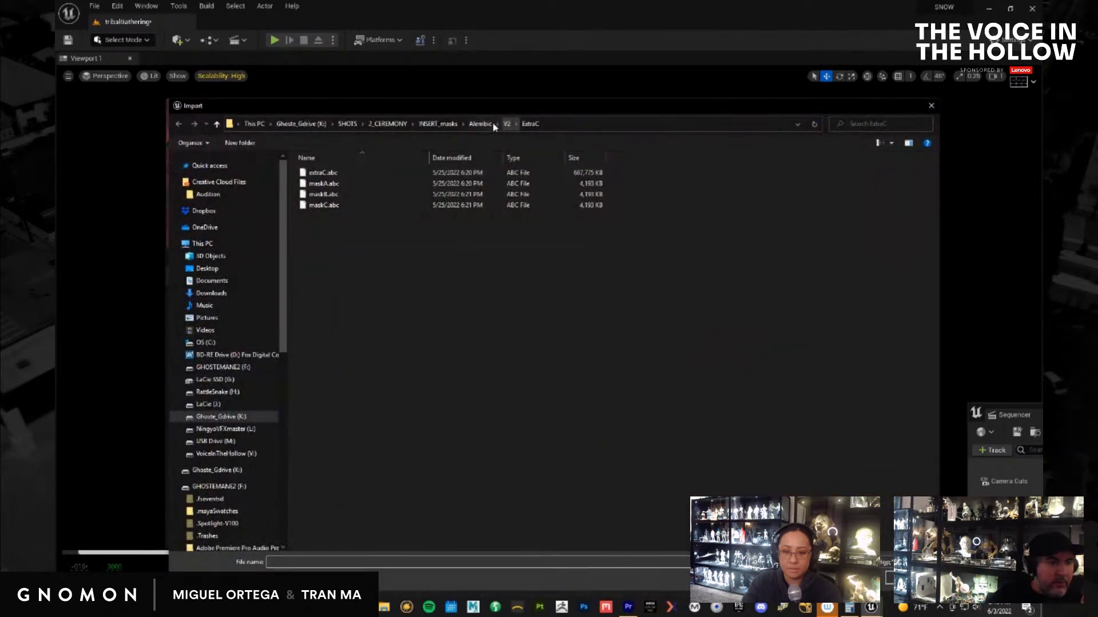
click(507, 125)
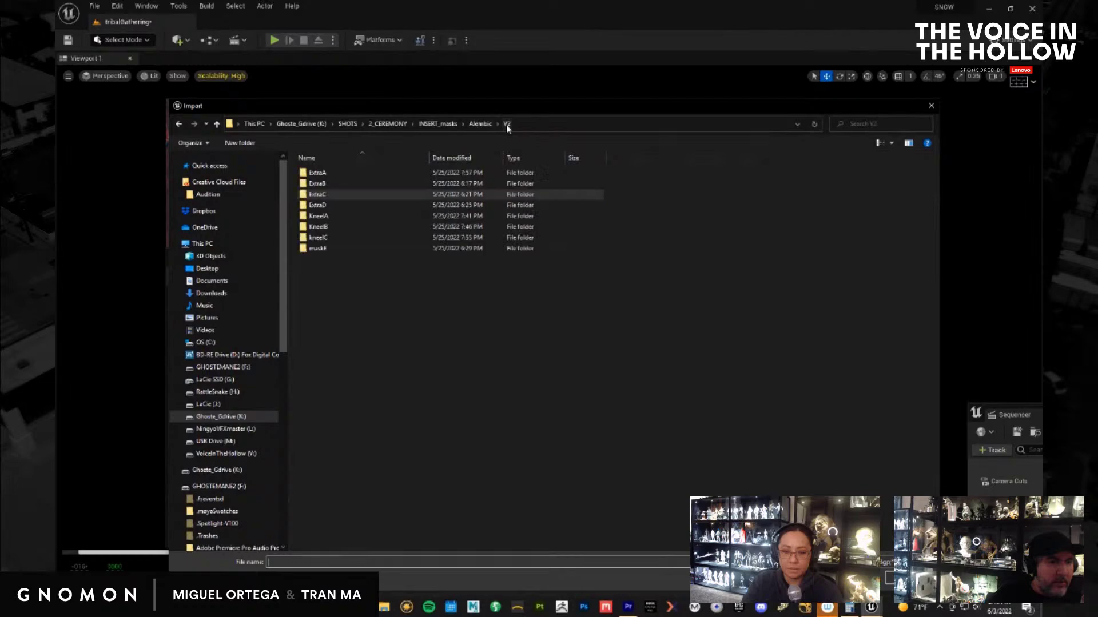
double_click(322, 183)
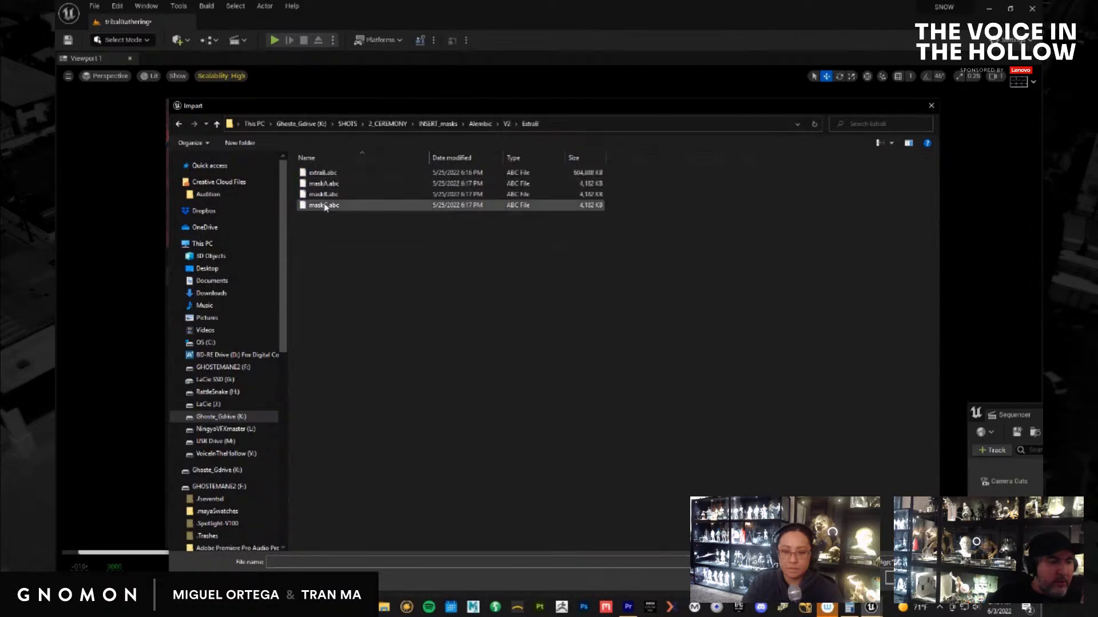
double_click(324, 205)
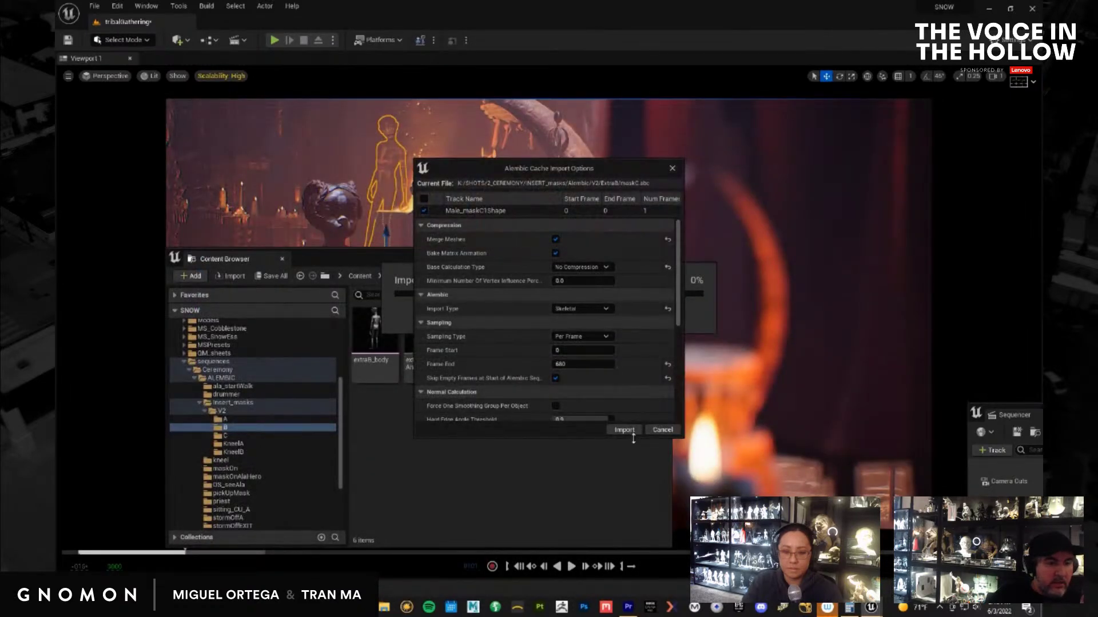
Import maskC.abc with import type Skeletal and no compression, and save all modified files
click(628, 430)
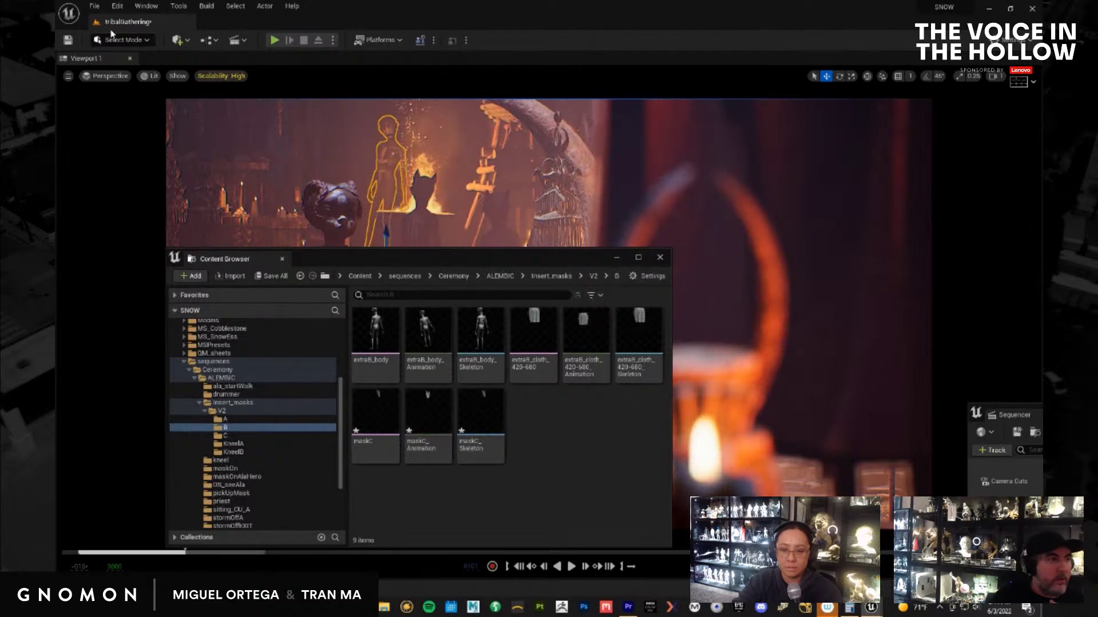
click(94, 6)
click(137, 127)
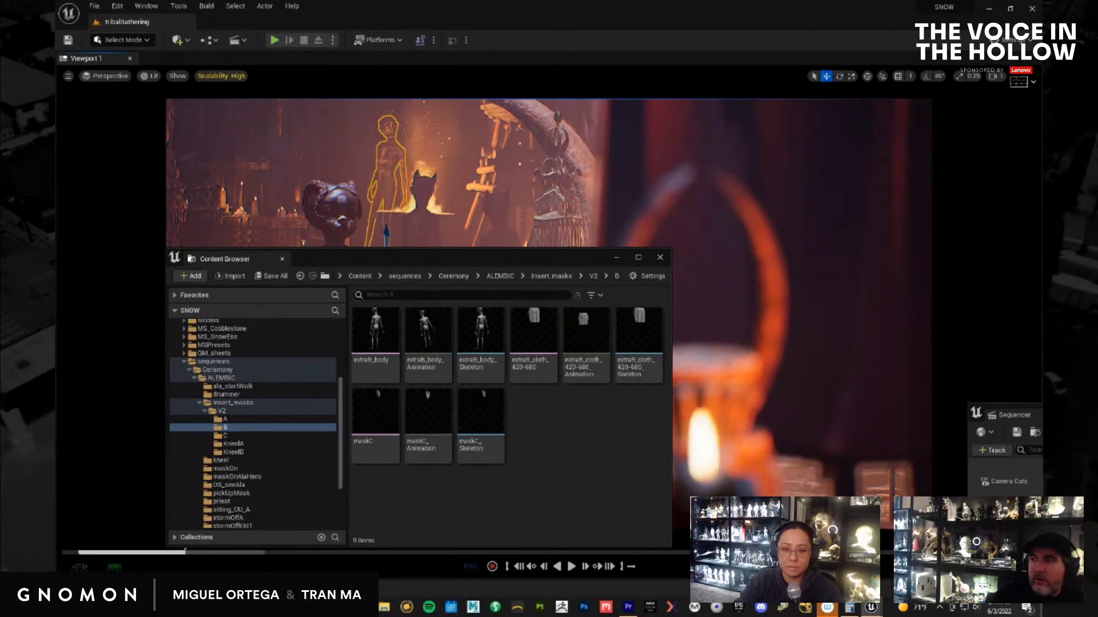
drag(671, 175, 556, 83)
right_click(468, 262)
click(504, 280)
drag(477, 83, 1097, 91)
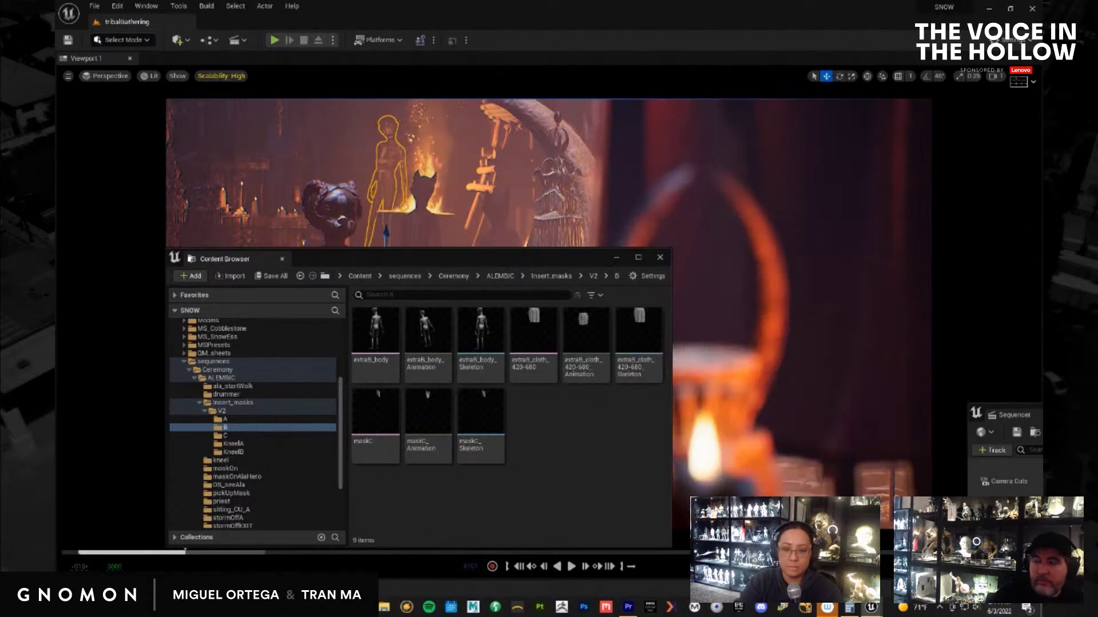
Place the imported maskC skeletal mesh in the shot and add it to the reverse_candles sequence
drag(367, 445, 352, 167)
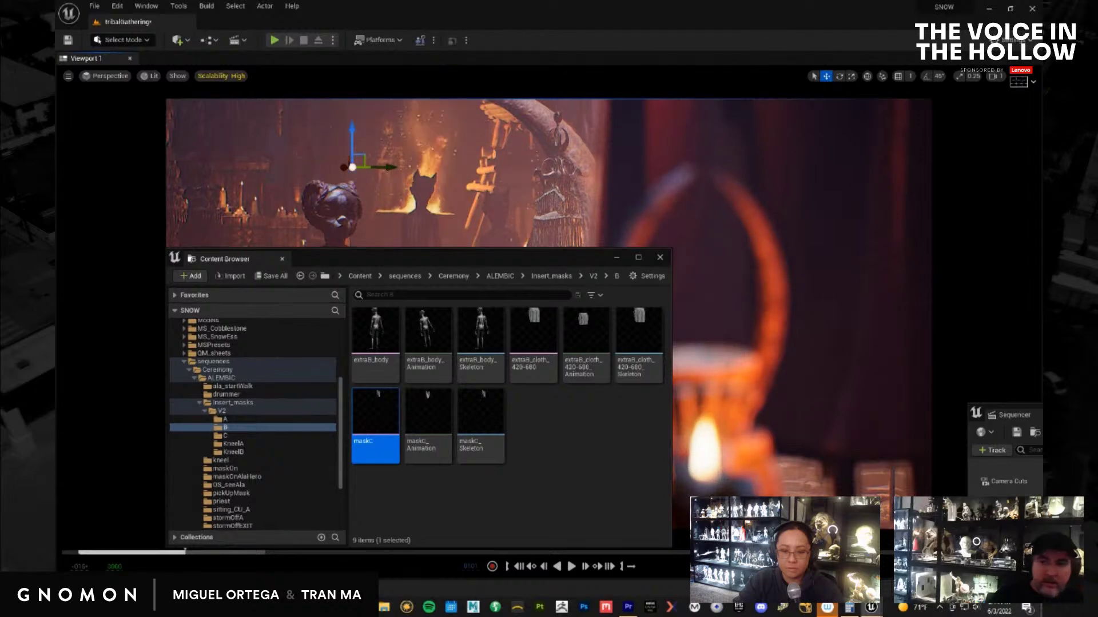
drag(1097, 415, 370, 222)
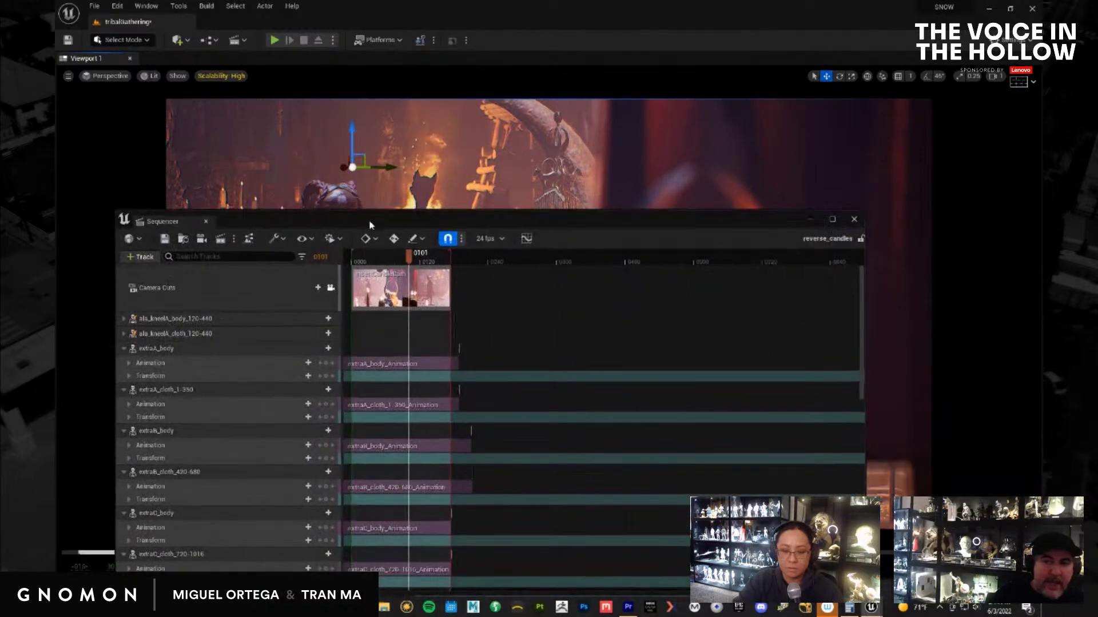
drag(320, 441, 340, 449)
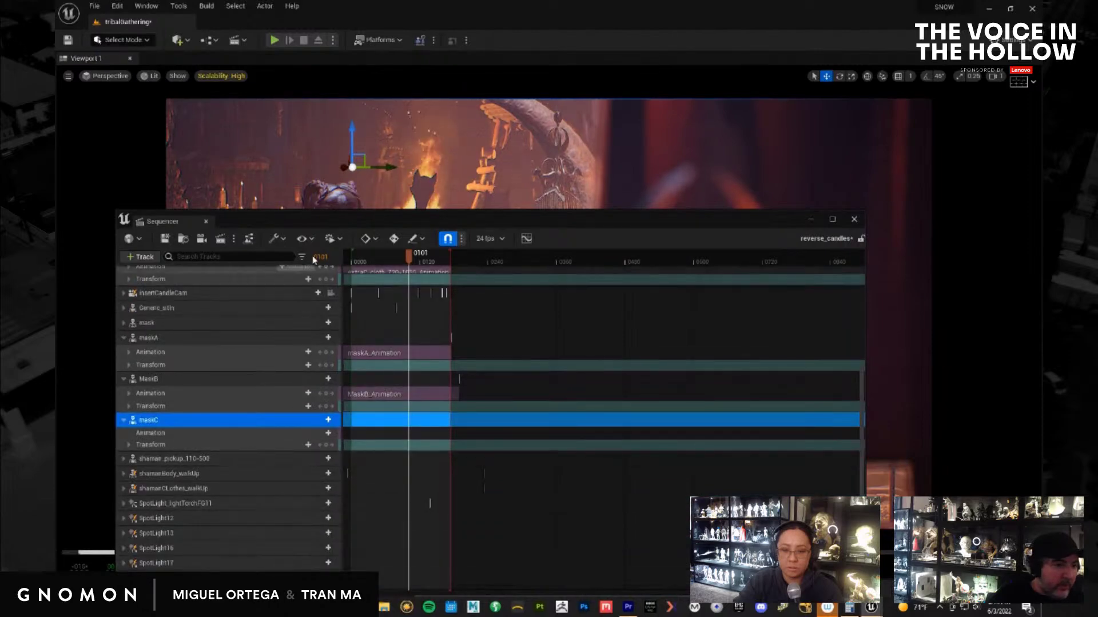
drag(322, 225, 318, 184)
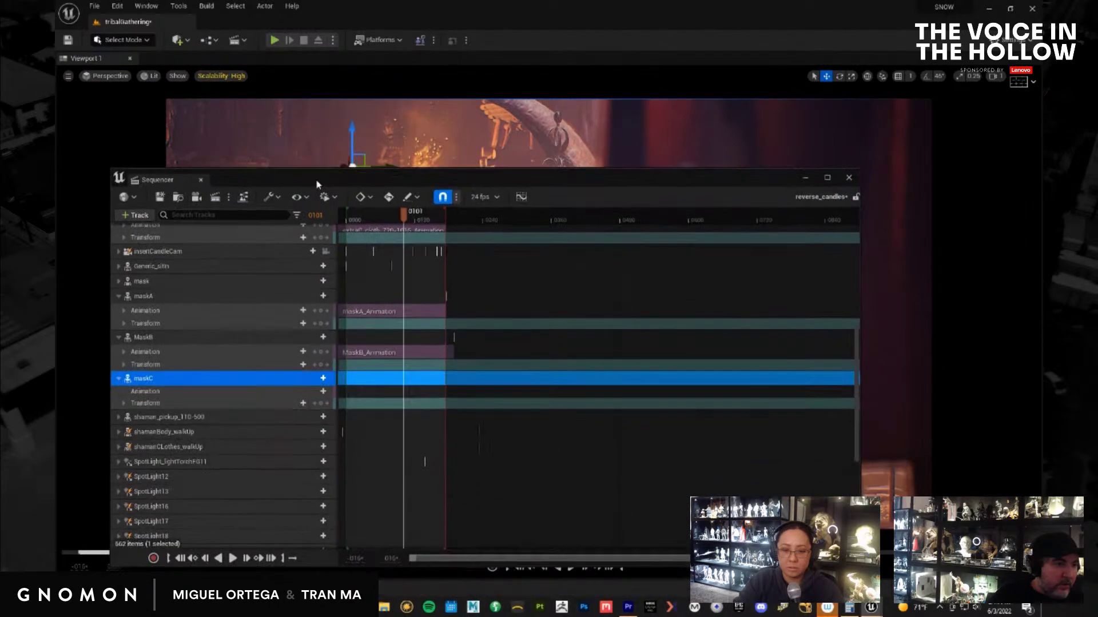
Return to frame 0 and add the maskC_Animation clip to the maskC track
click(183, 559)
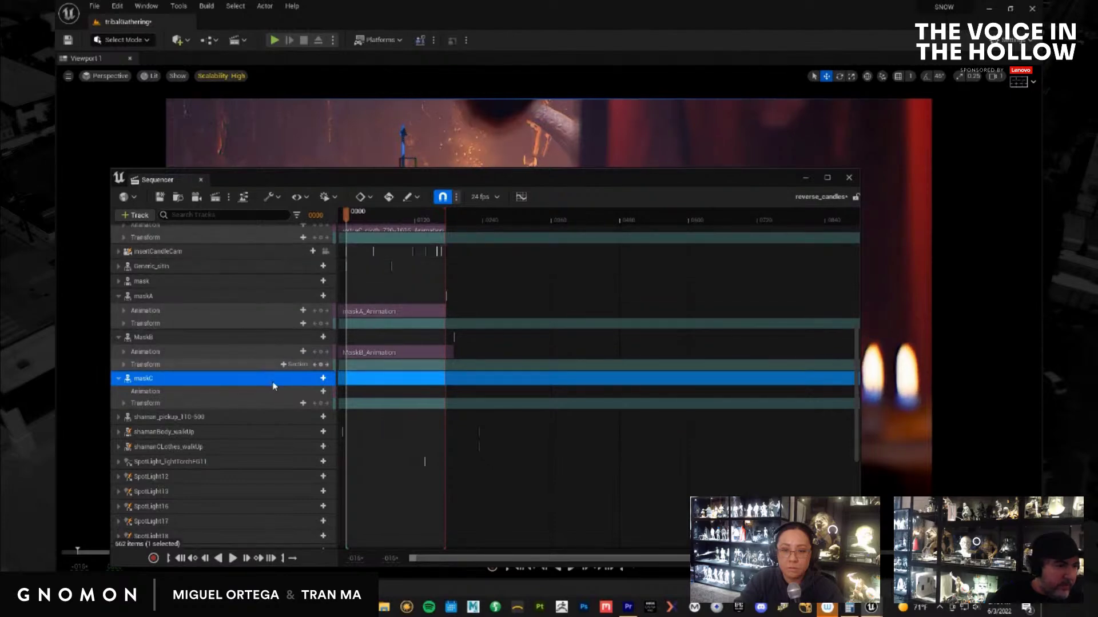
click(313, 394)
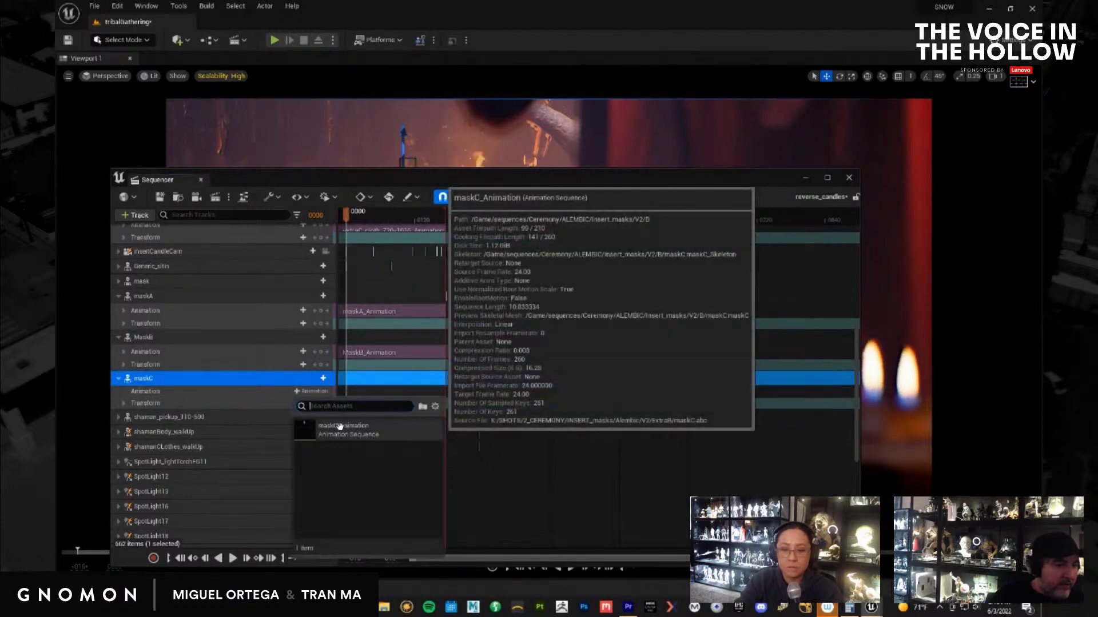
click(339, 426)
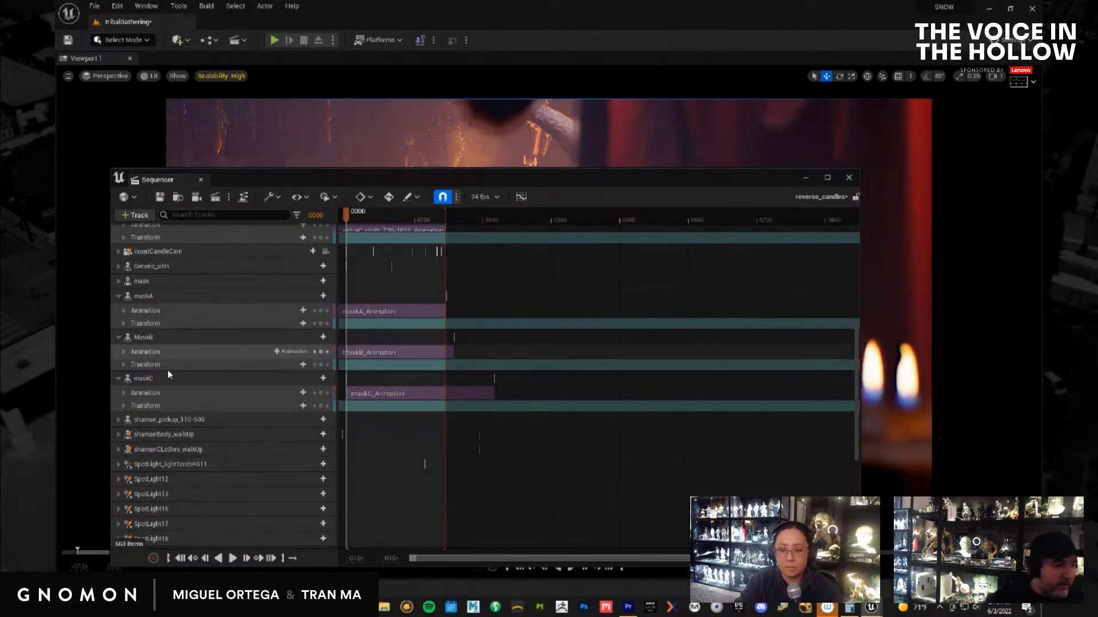
Select maskC in the sequence and paste the copied location into its transform
click(155, 377)
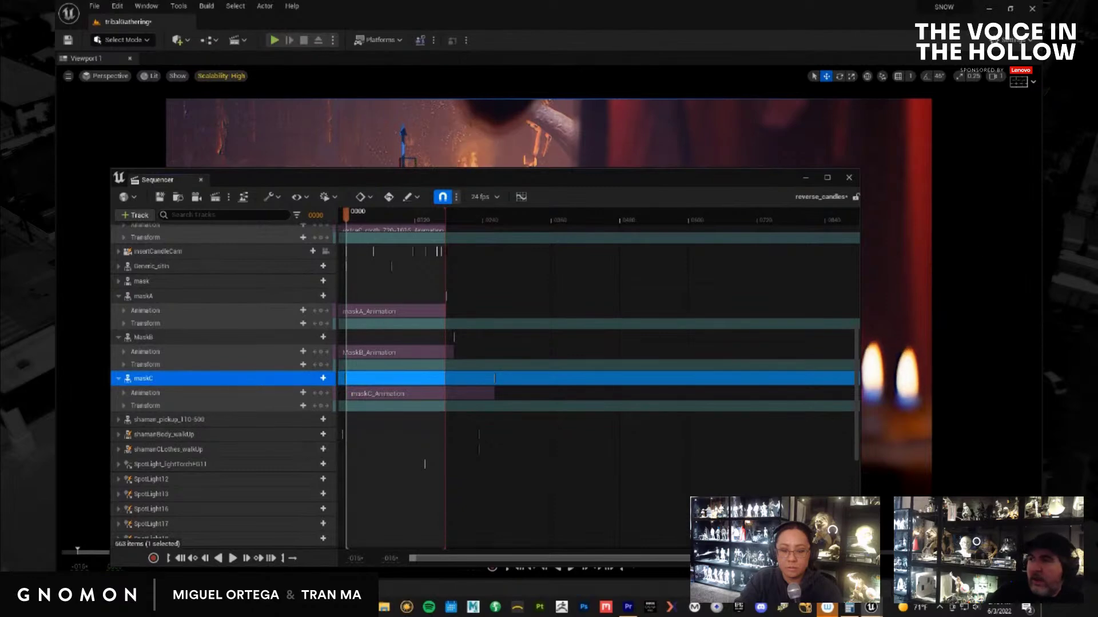
drag(972, 126, 623, 82)
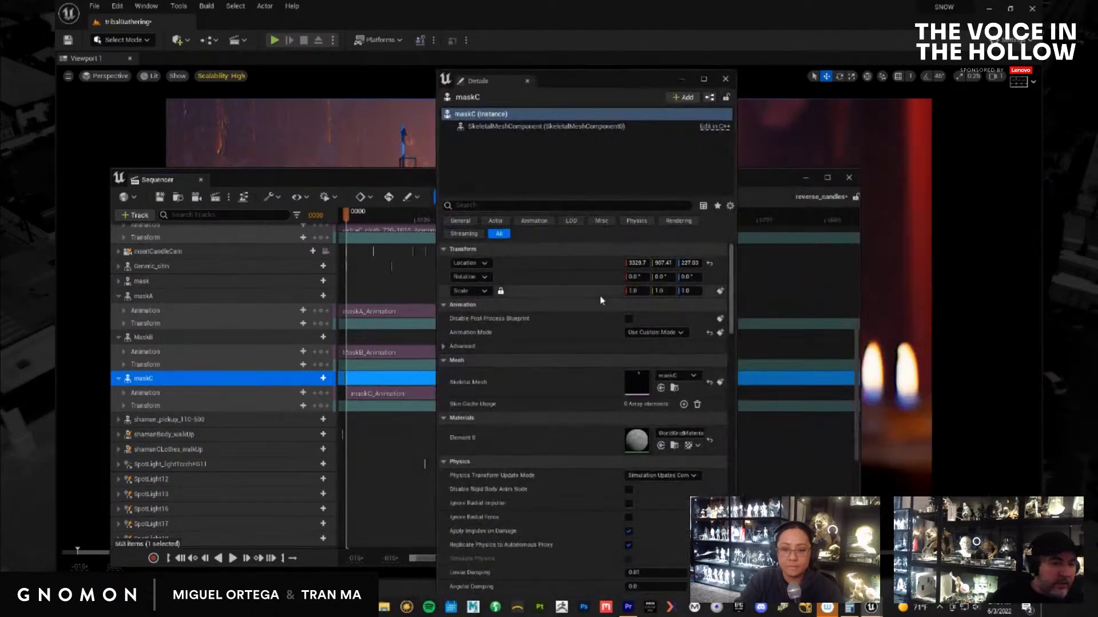
right_click(559, 269)
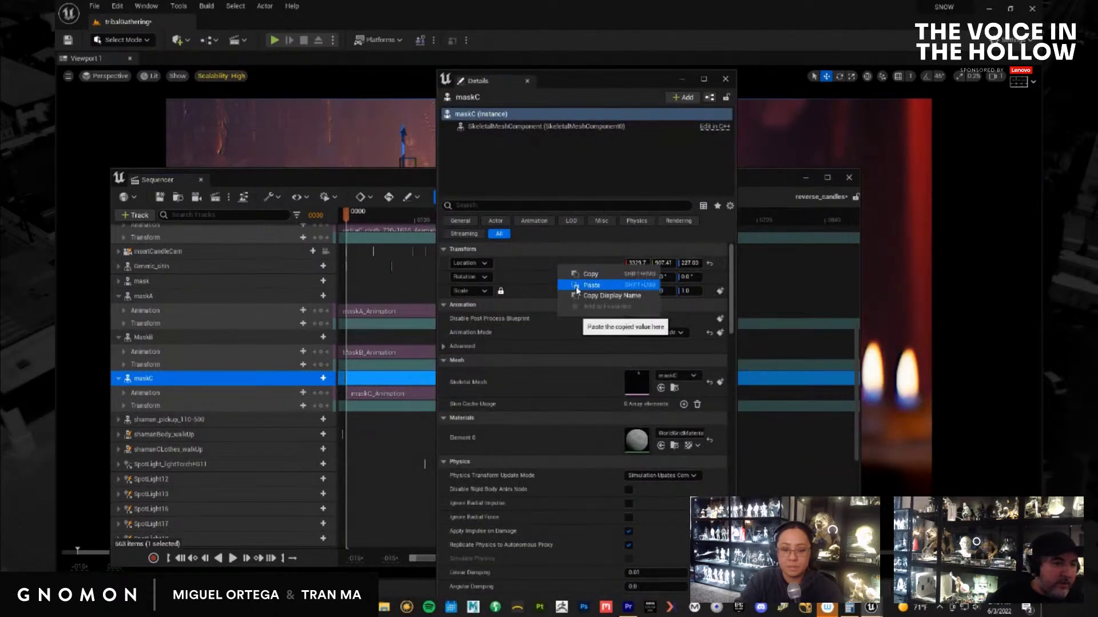
click(575, 285)
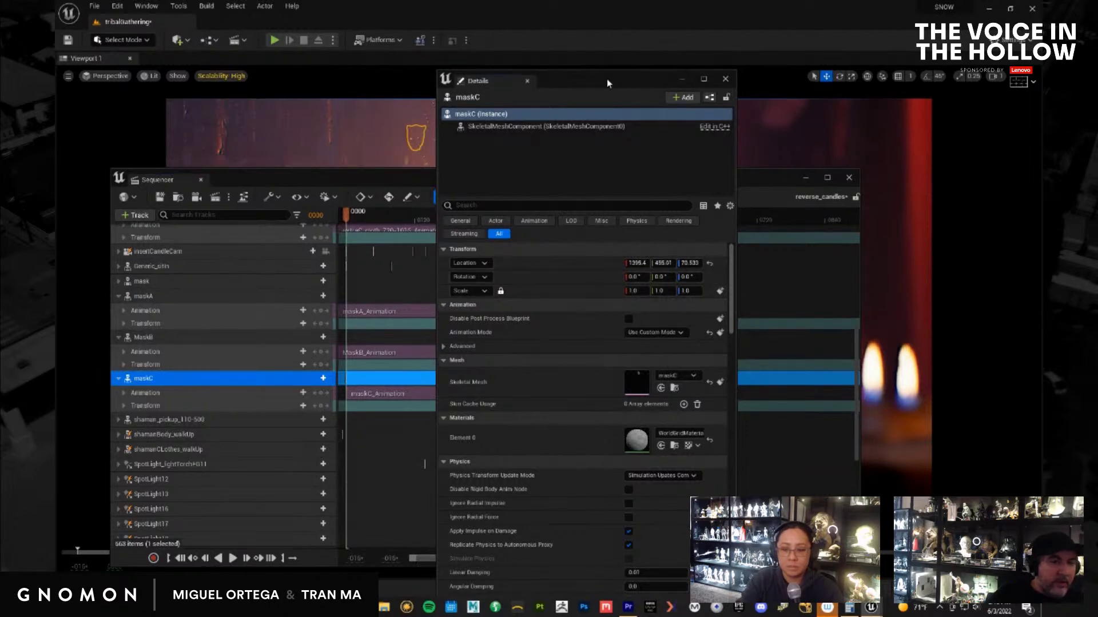
drag(607, 83, 1097, 91)
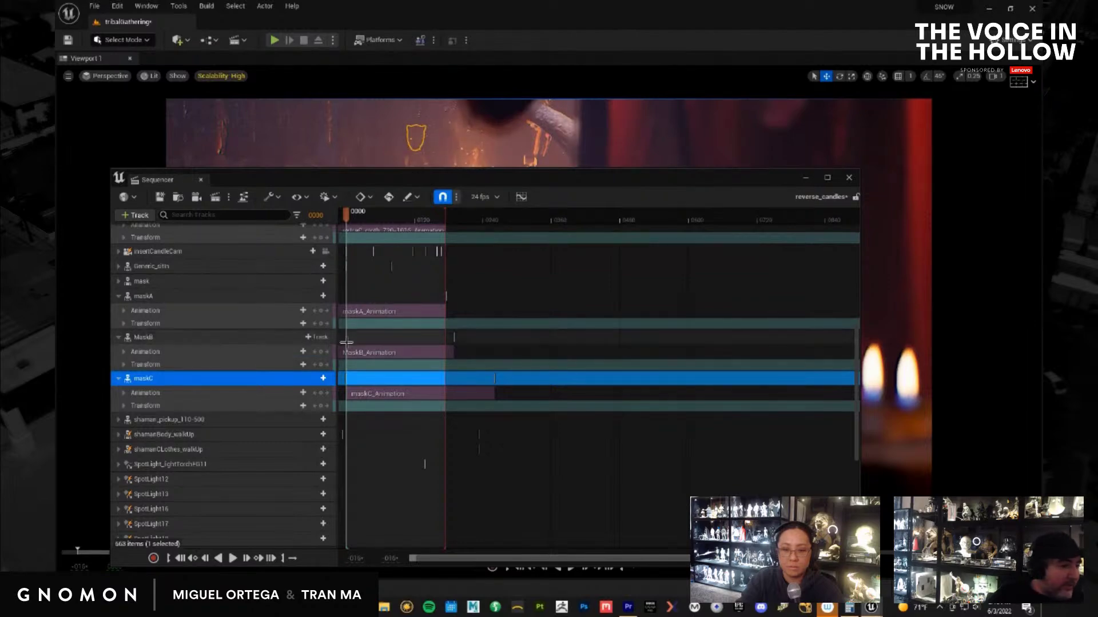
Compare the extraB_body and maskC tracks, slide the maskC_Animation clip earlier to end with extraB_body_Animation, and play the range
drag(430, 178, 426, 221)
click(411, 166)
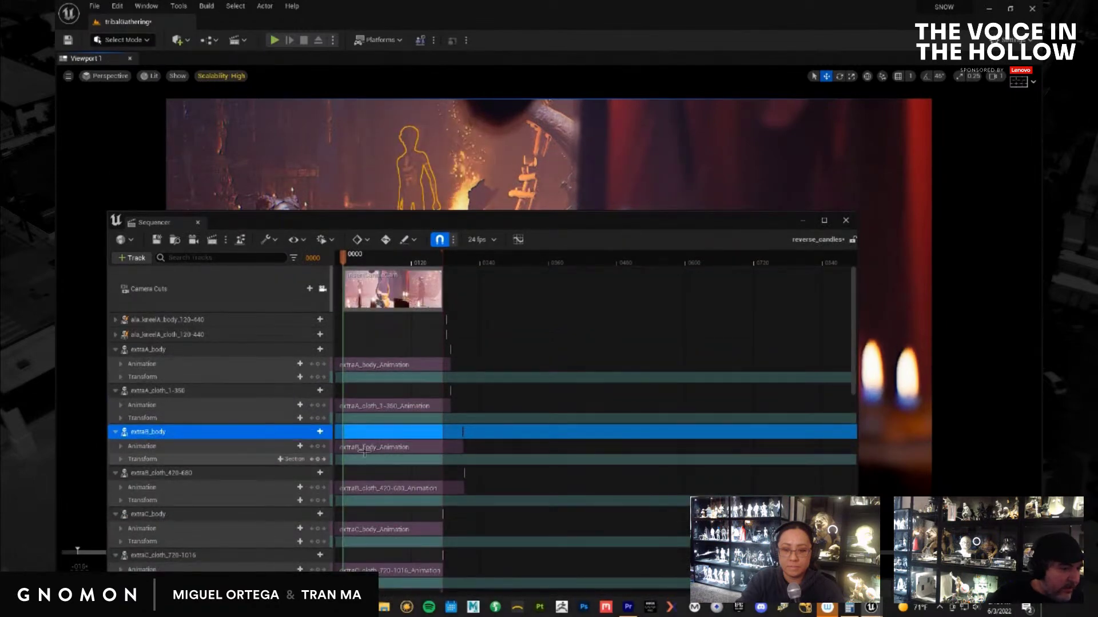
drag(483, 213, 495, 182)
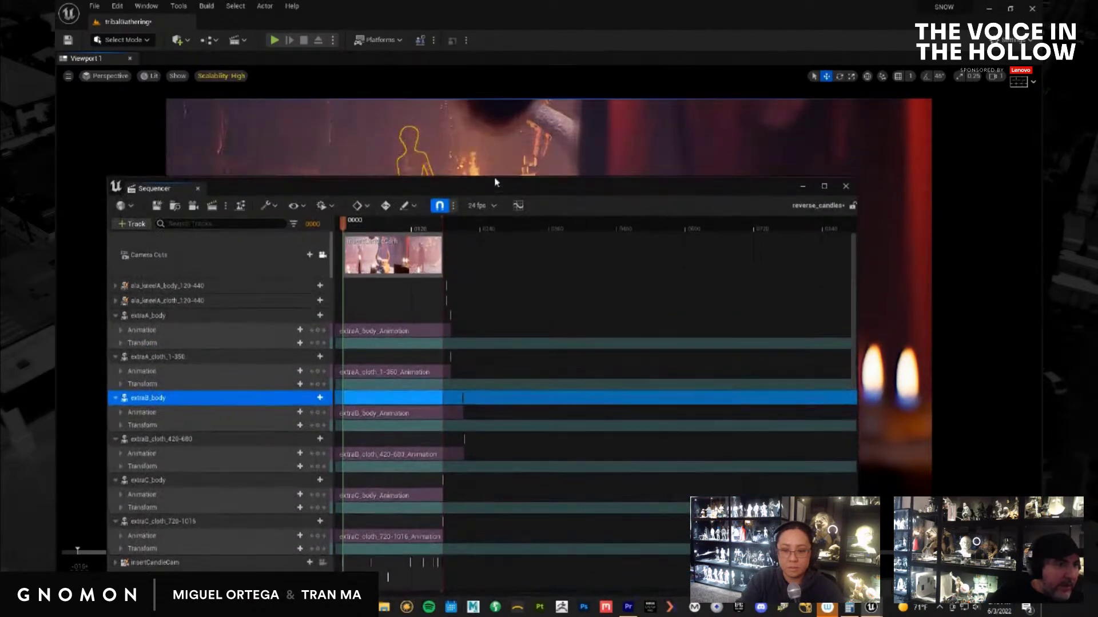
click(412, 136)
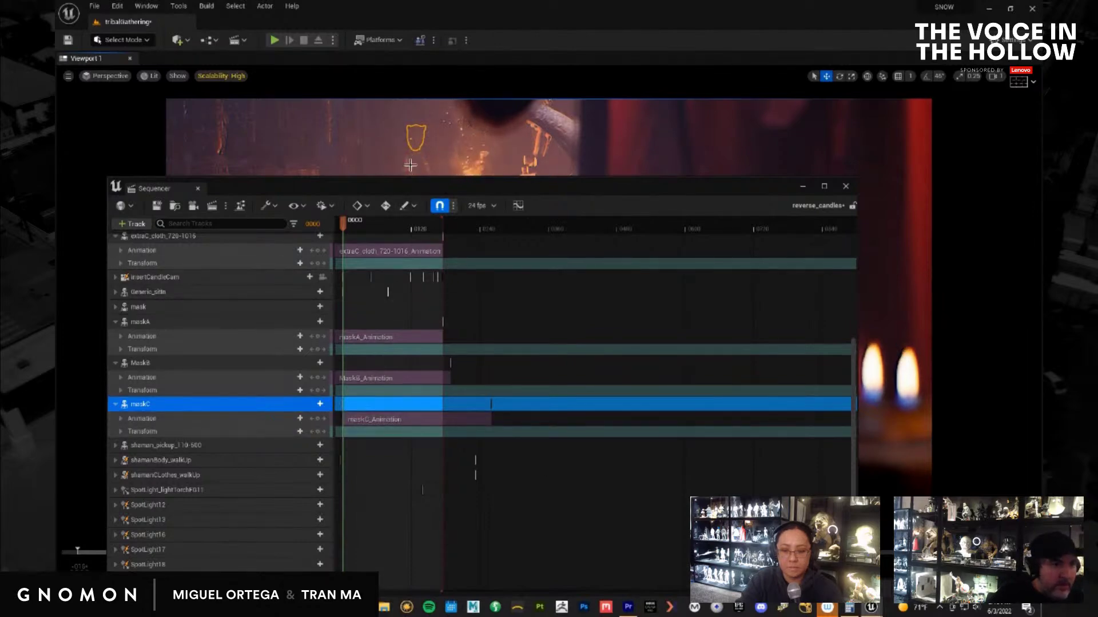
drag(444, 177, 443, 17)
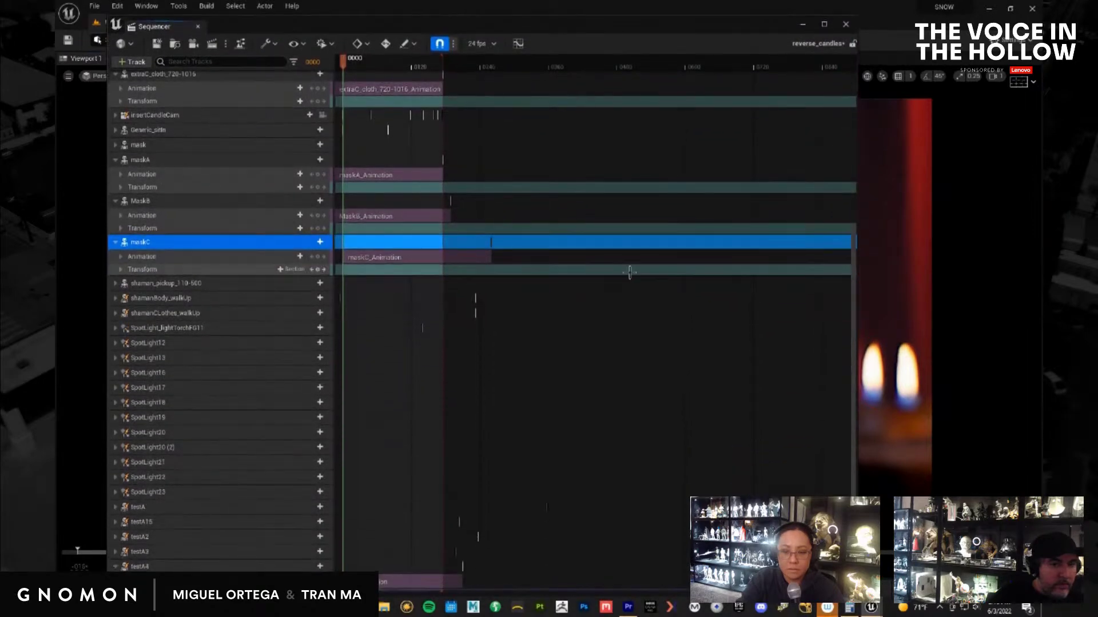
scroll(629, 272, up, 10)
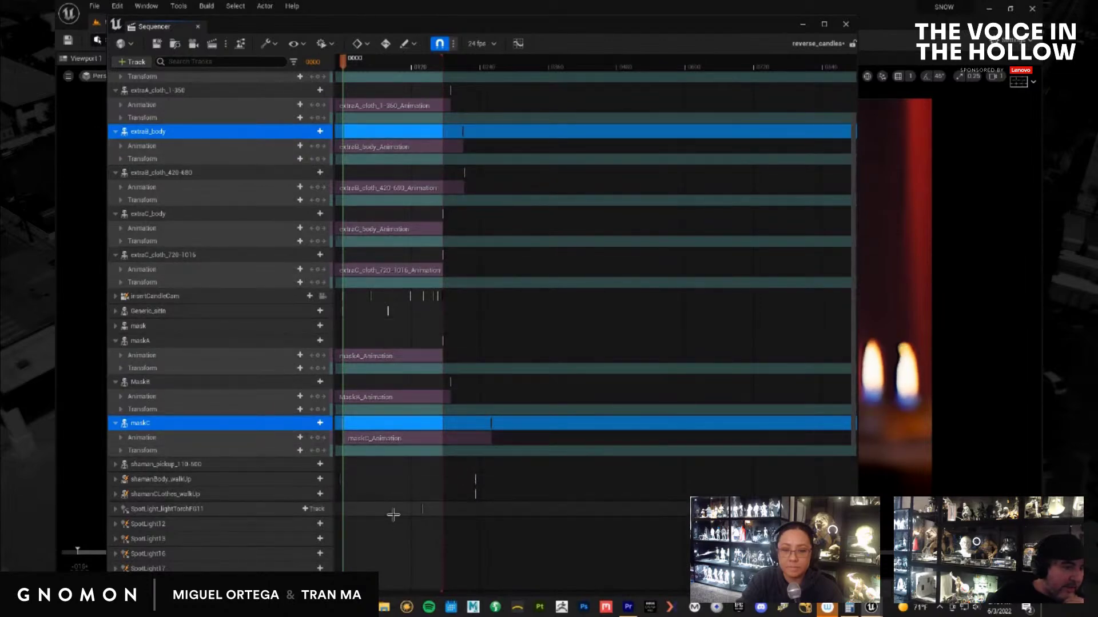
drag(474, 437, 437, 438)
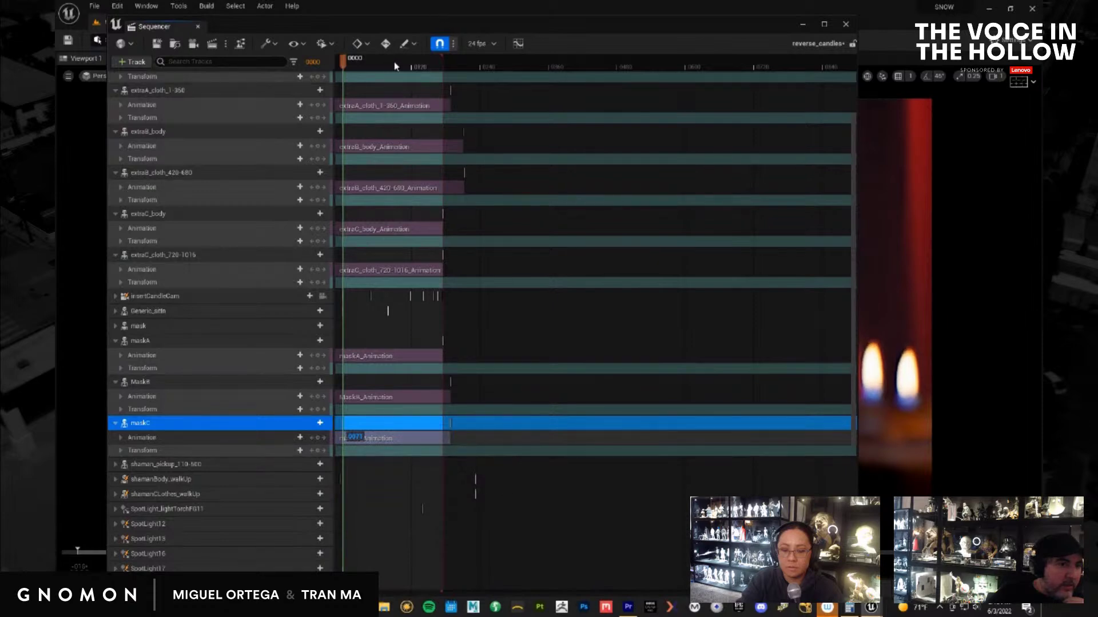
drag(432, 70, 465, 73)
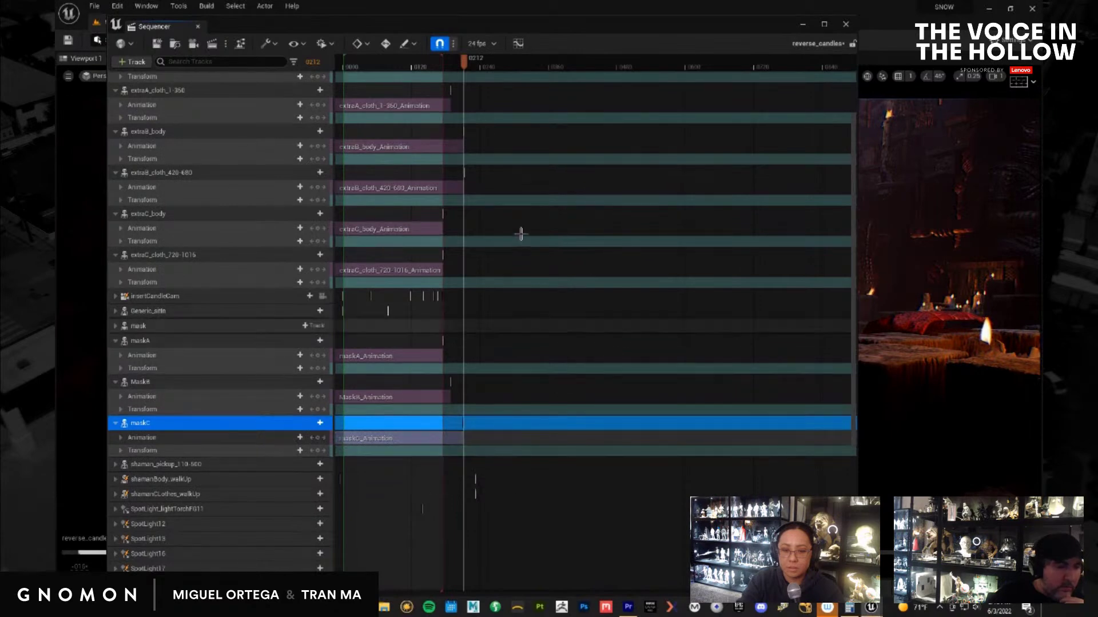
click(446, 66)
key(space)
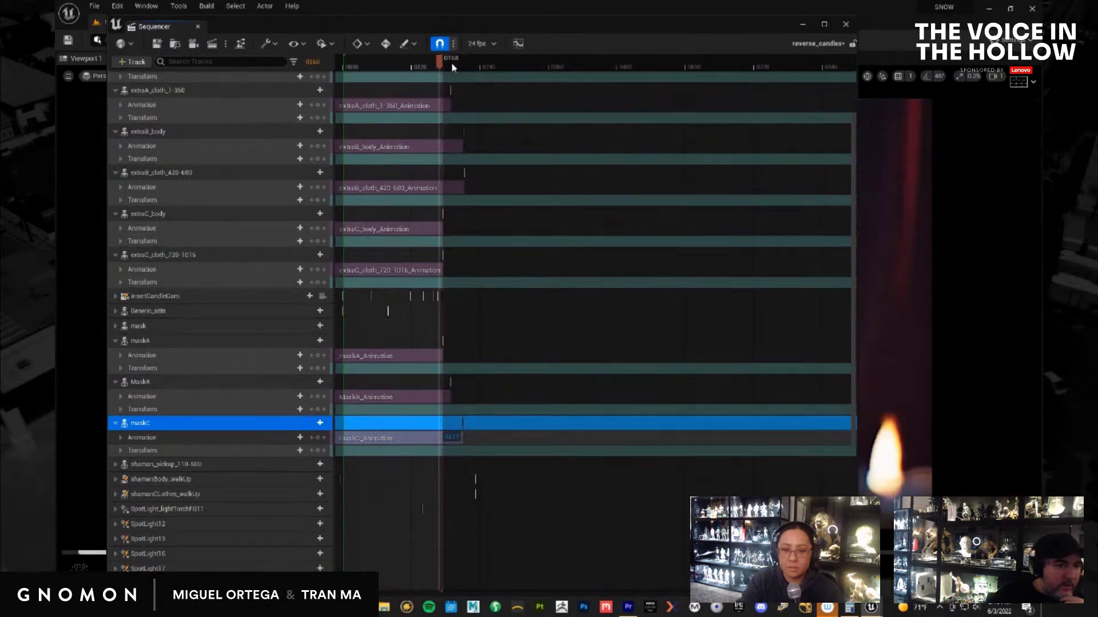
Lock the viewport to the camera cuts, scrub to frame 98, and select the background extra's mask in the shot
drag(657, 23, 686, 316)
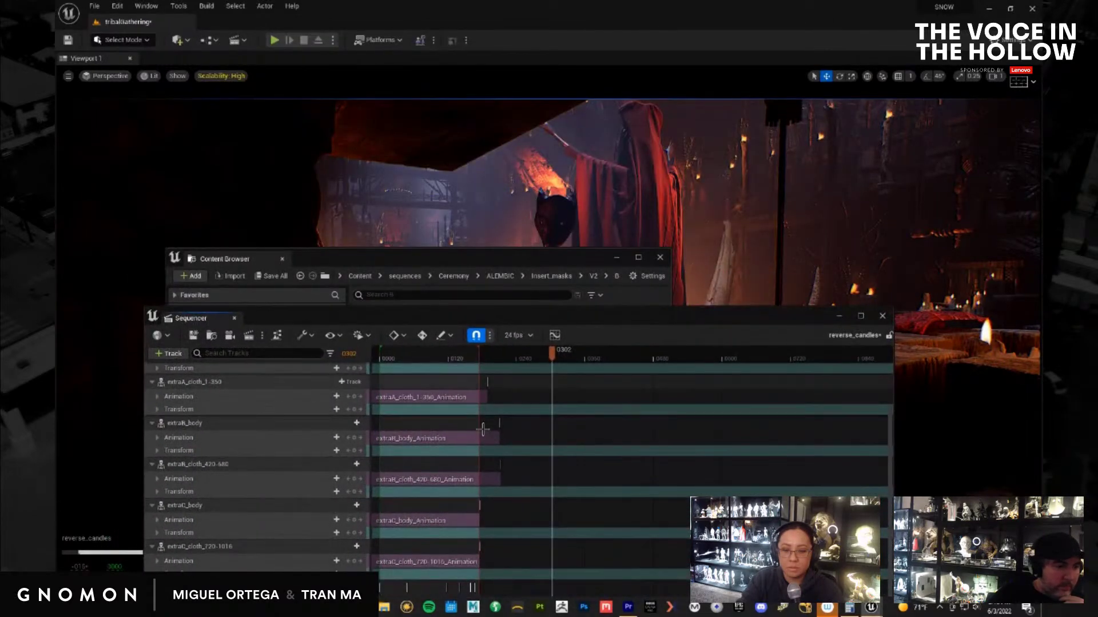
scroll(450, 428, up, 4)
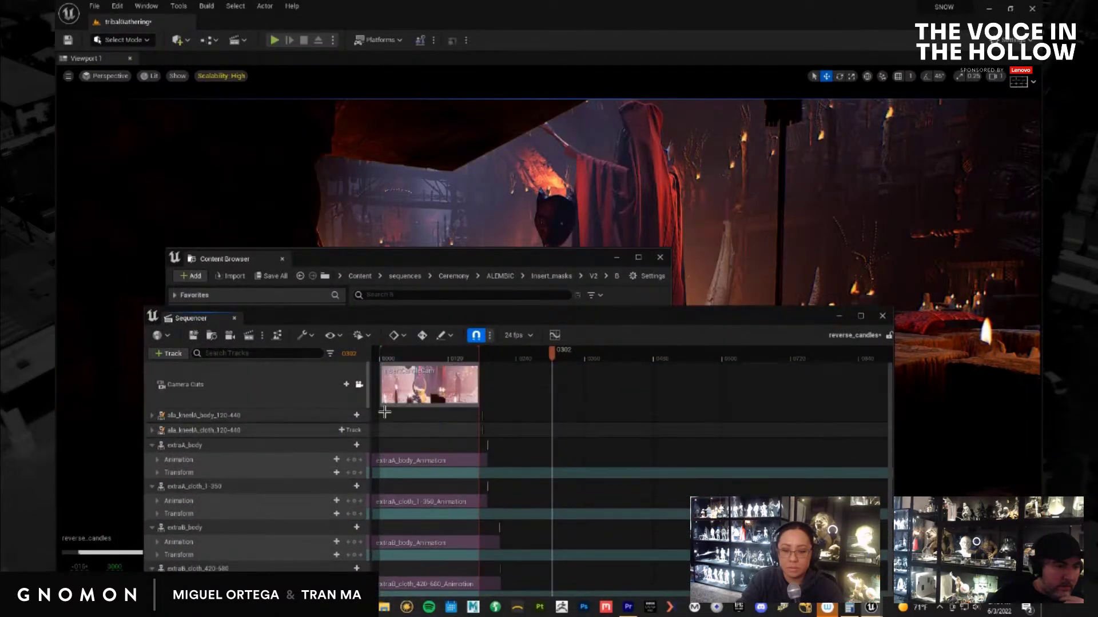
click(360, 385)
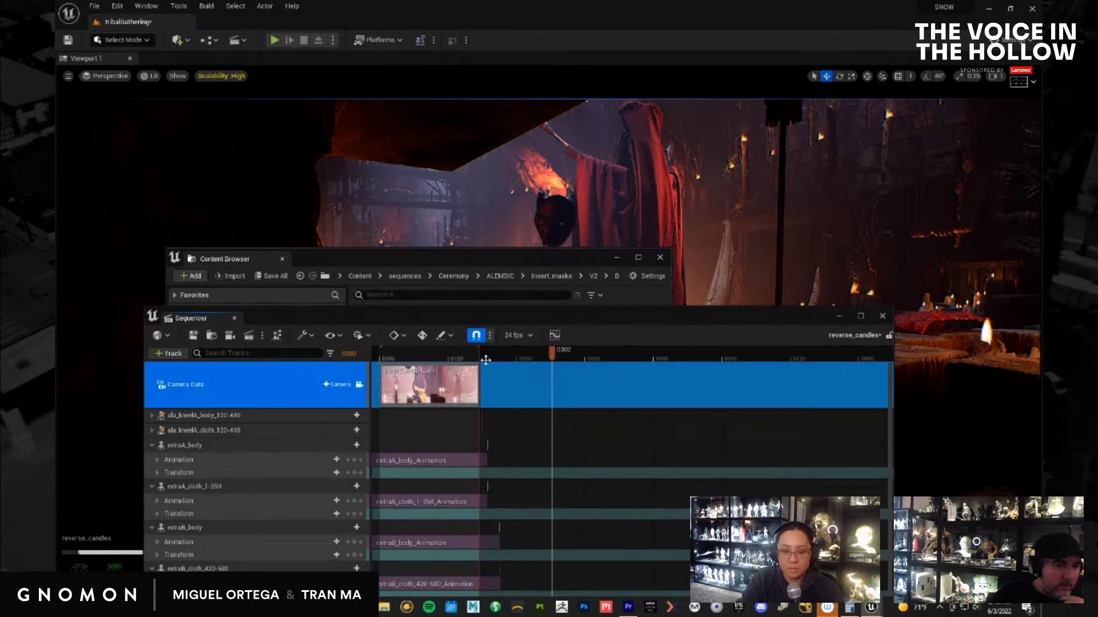
drag(559, 265, 1097, 234)
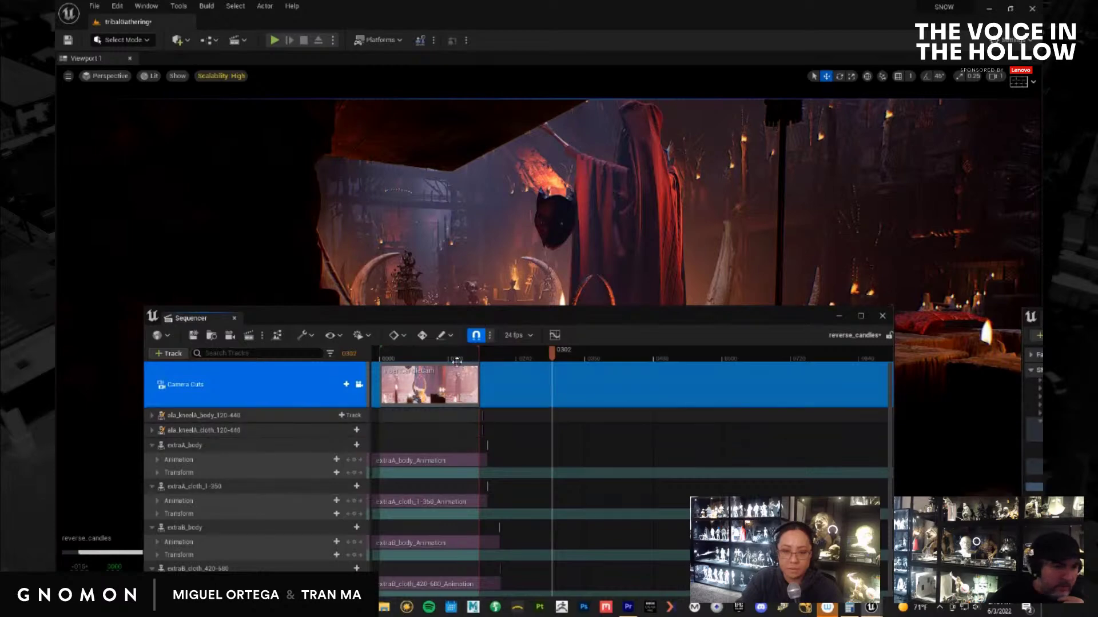
click(414, 354)
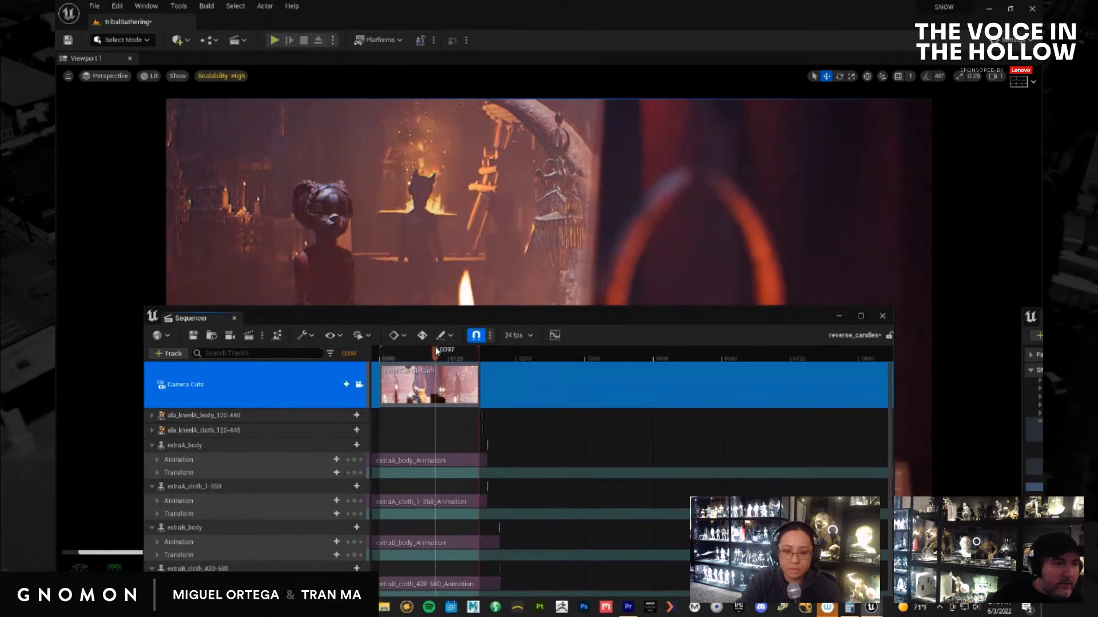
click(389, 130)
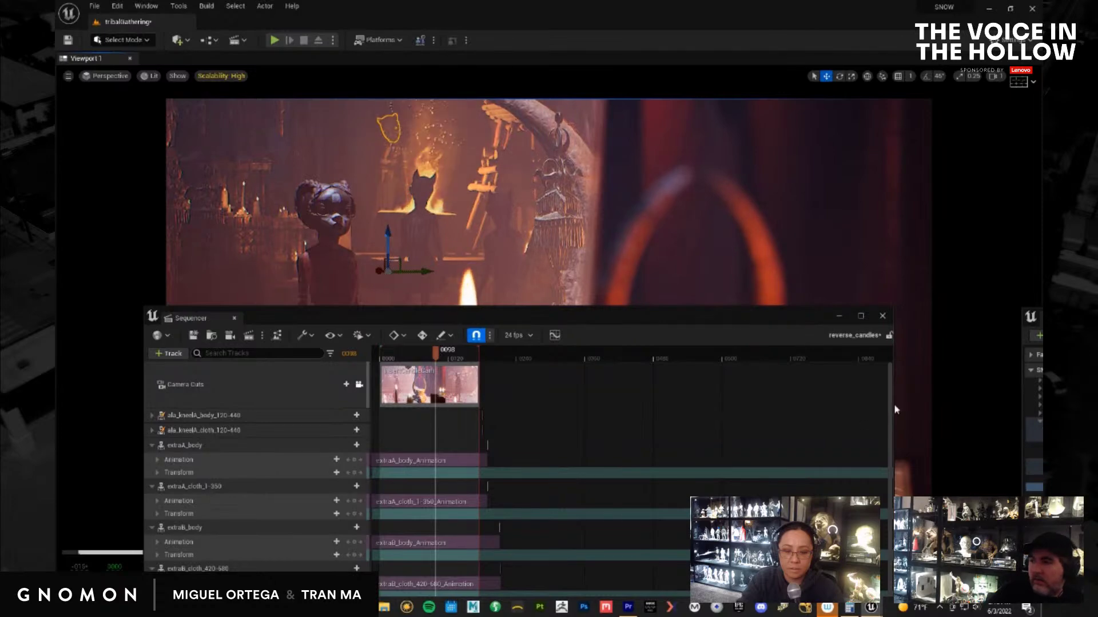
Search the content folders for "ala mask" and select the ala_mask mesh in the assets alaMask folder
click(91, 587)
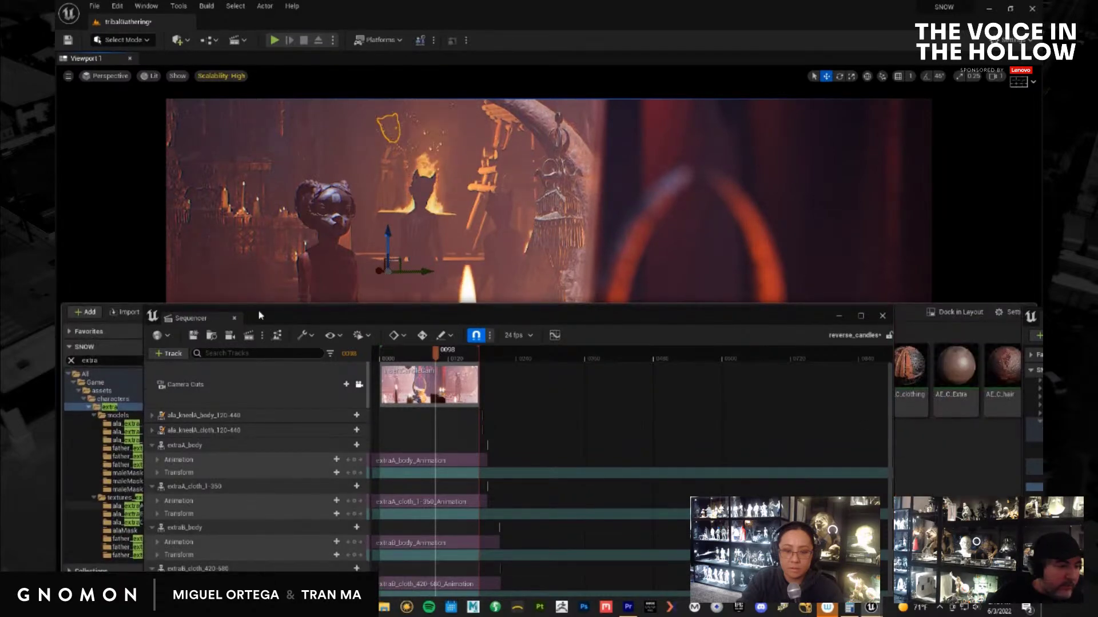
drag(735, 323, 1043, 217)
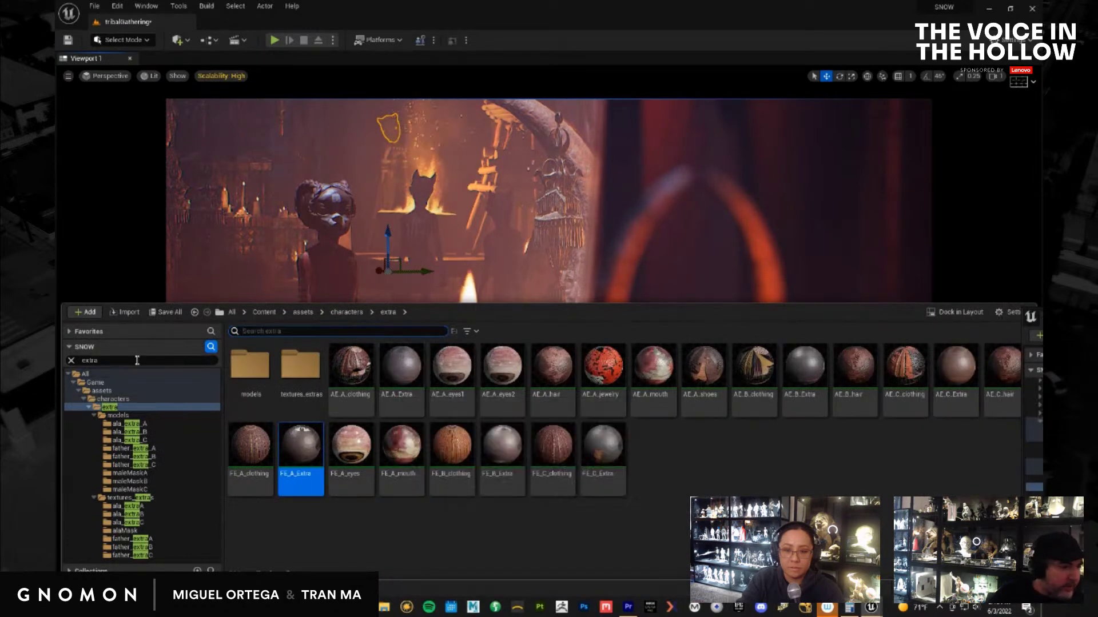
text(ala m)
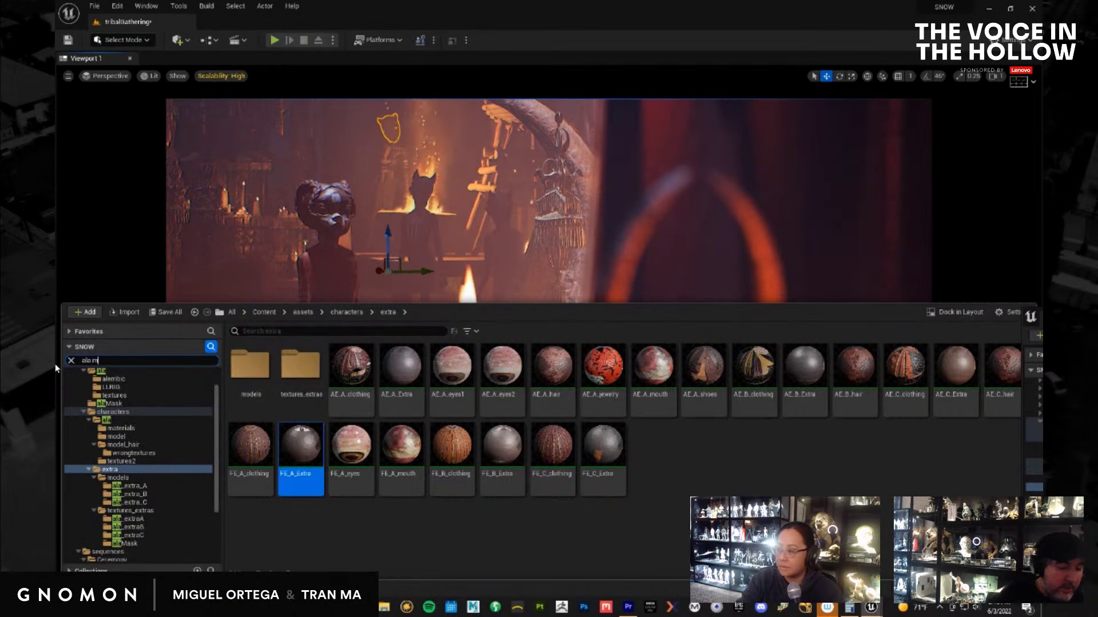
text(ask)
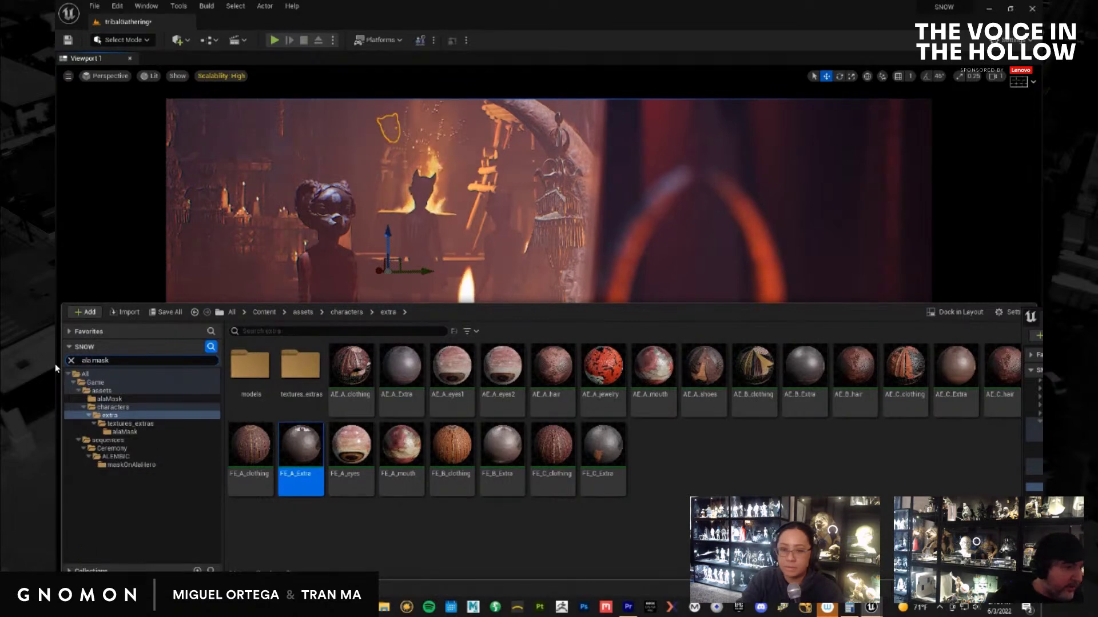
click(126, 400)
click(251, 374)
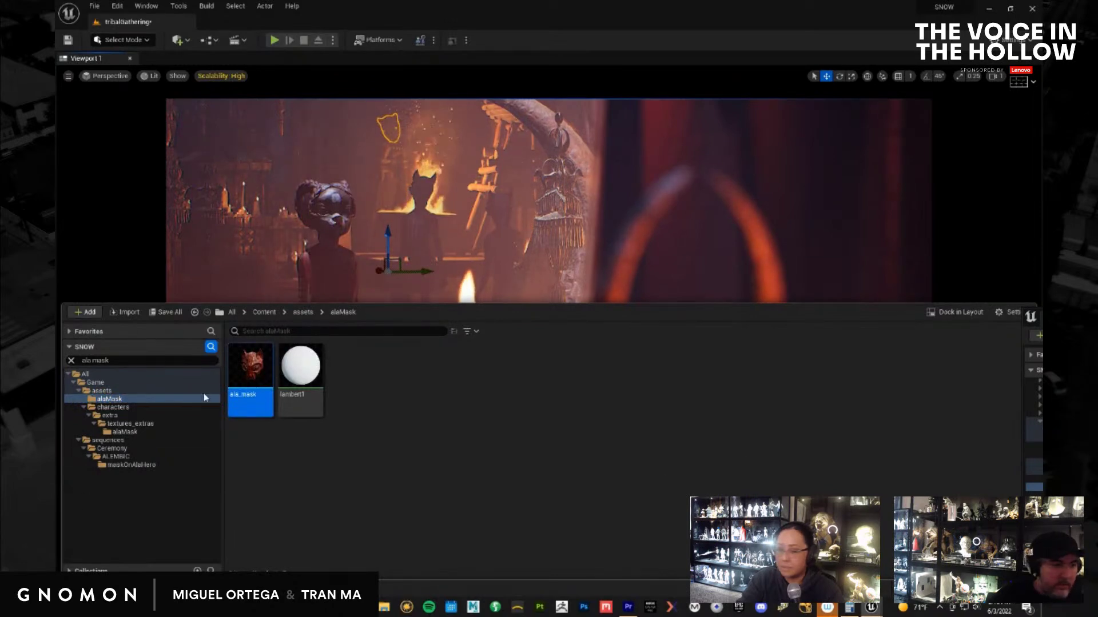
mouse_move(255, 369)
key(ctrl+space)
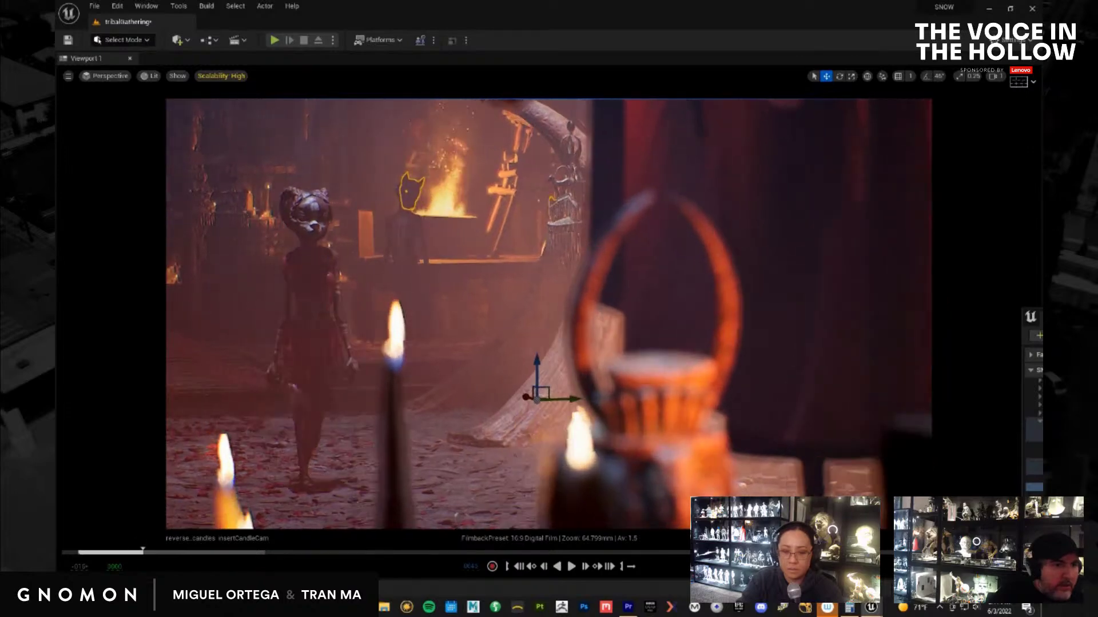
Hide the editor overlays, play the shot to check the masked extras, and scrub back to an earlier frame
click(538, 407)
key(g)
key(g)
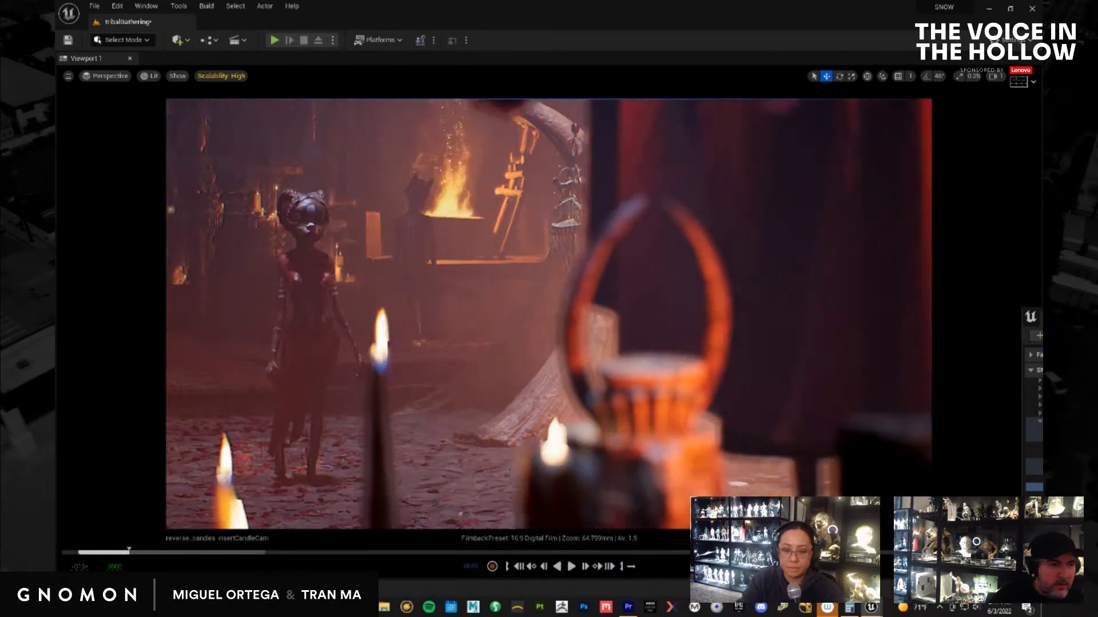
key(space)
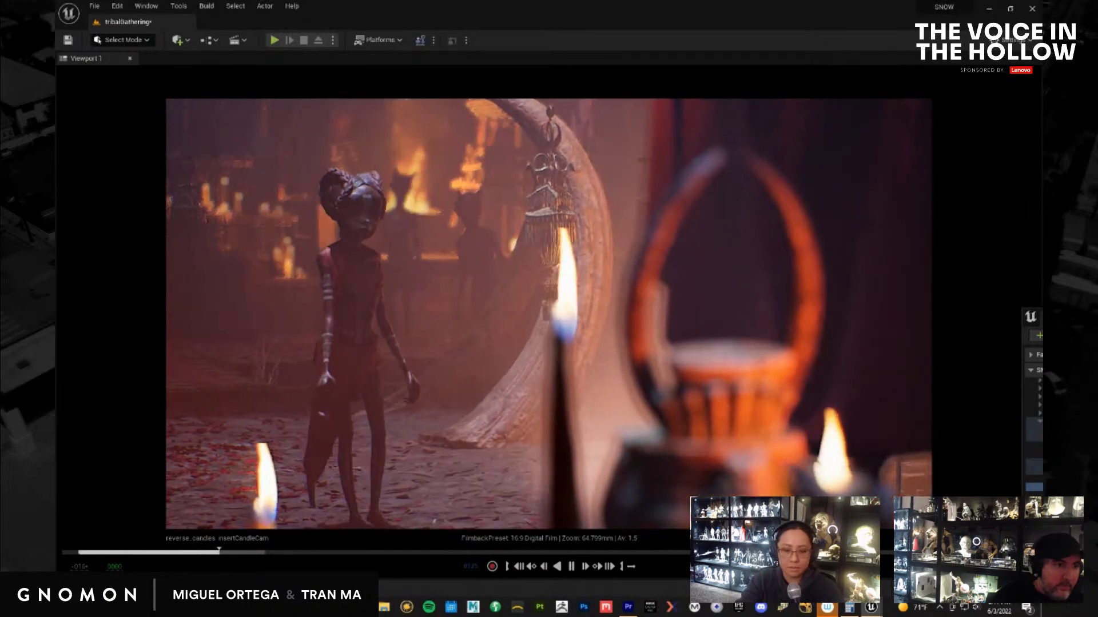
key(space)
drag(239, 552, 143, 552)
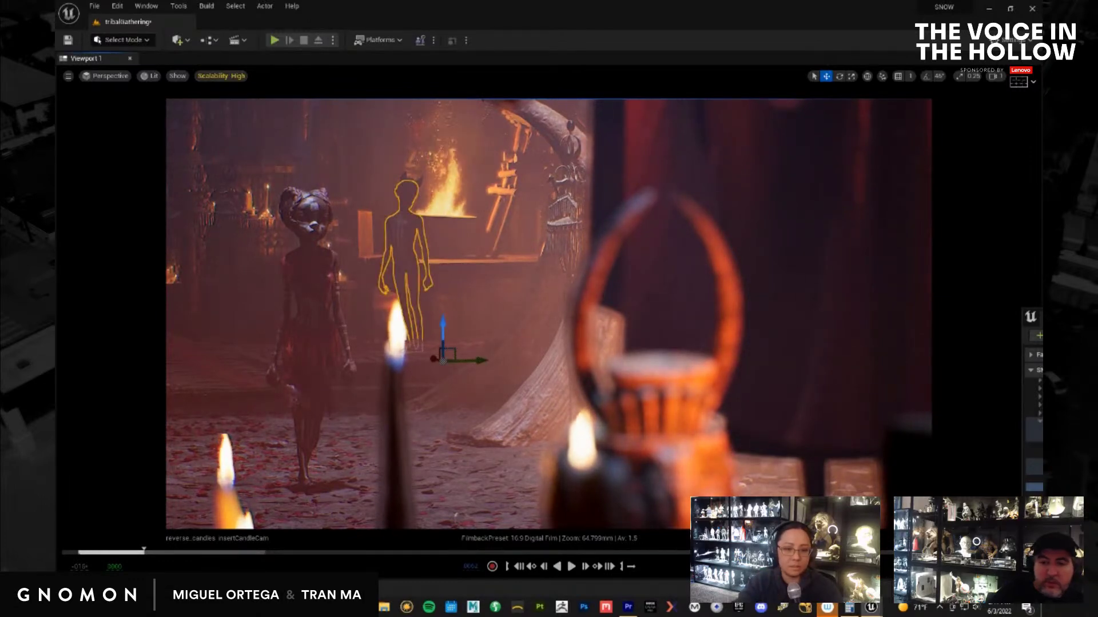
Bring the Sequencer into view, inspect the section properties of the extraC_body_Animation clip, and move the window back off the shot
drag(1042, 298, 582, 127)
drag(554, 100, 531, 89)
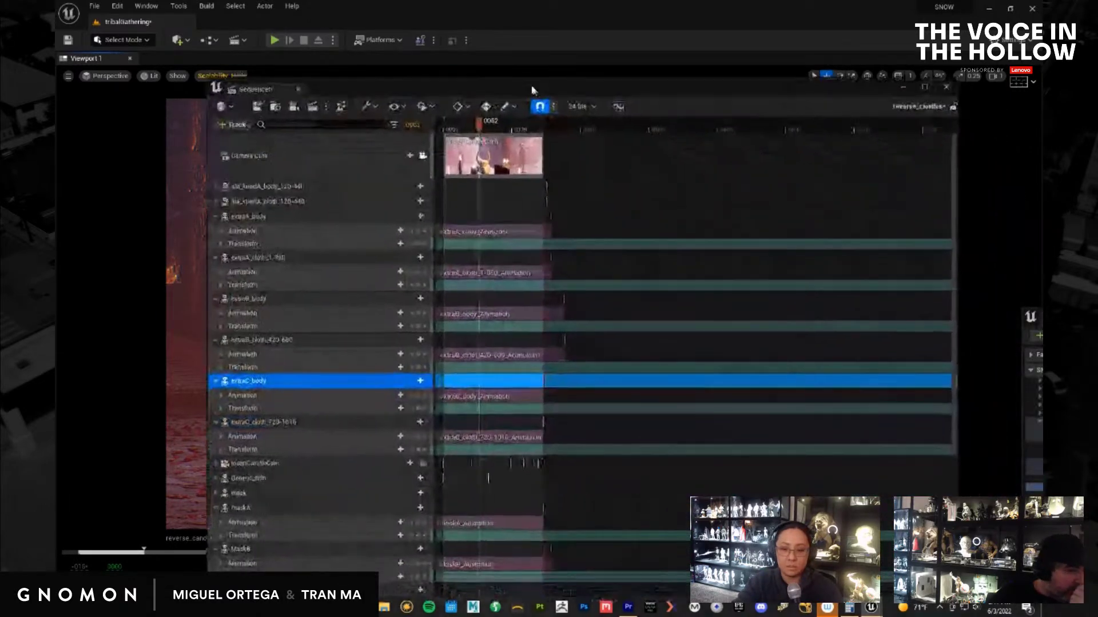
click(507, 394)
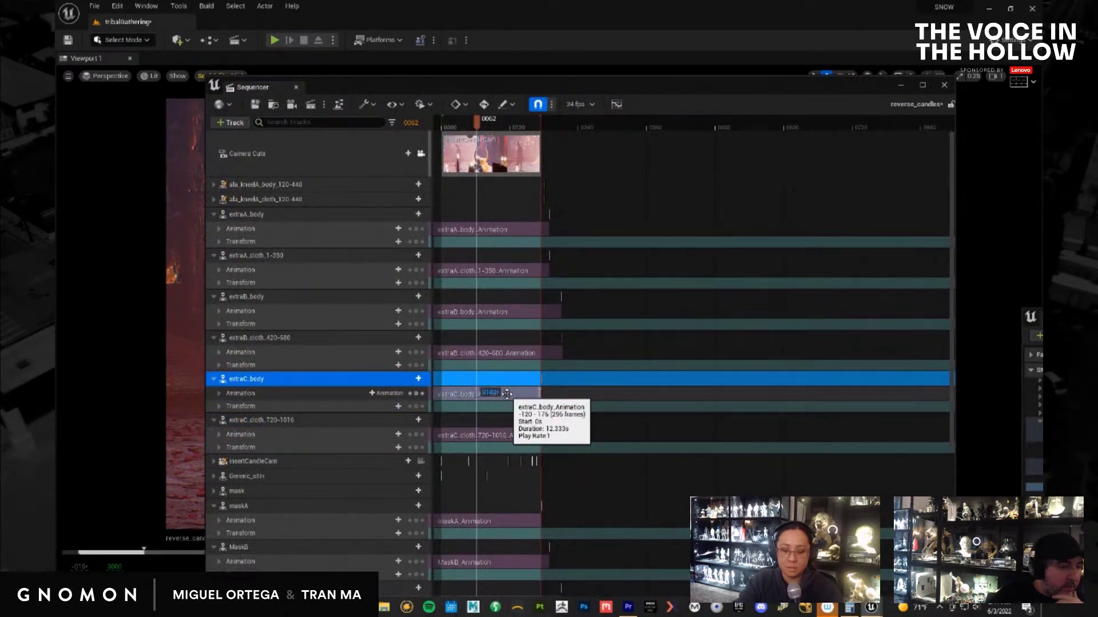
right_click(507, 394)
mouse_move(605, 100)
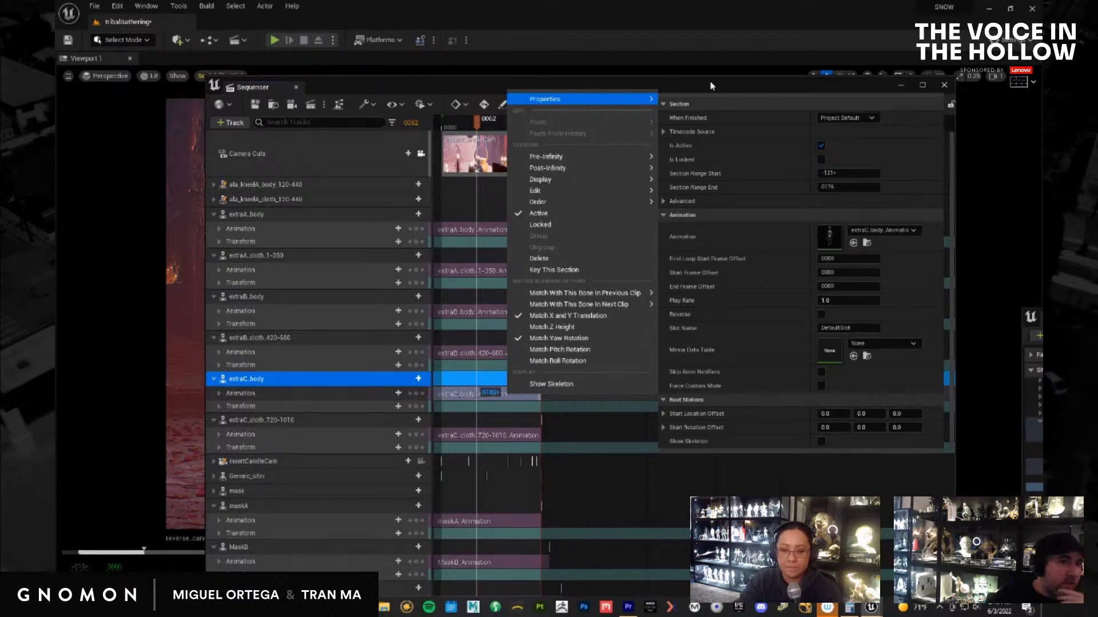
drag(713, 87, 1092, 86)
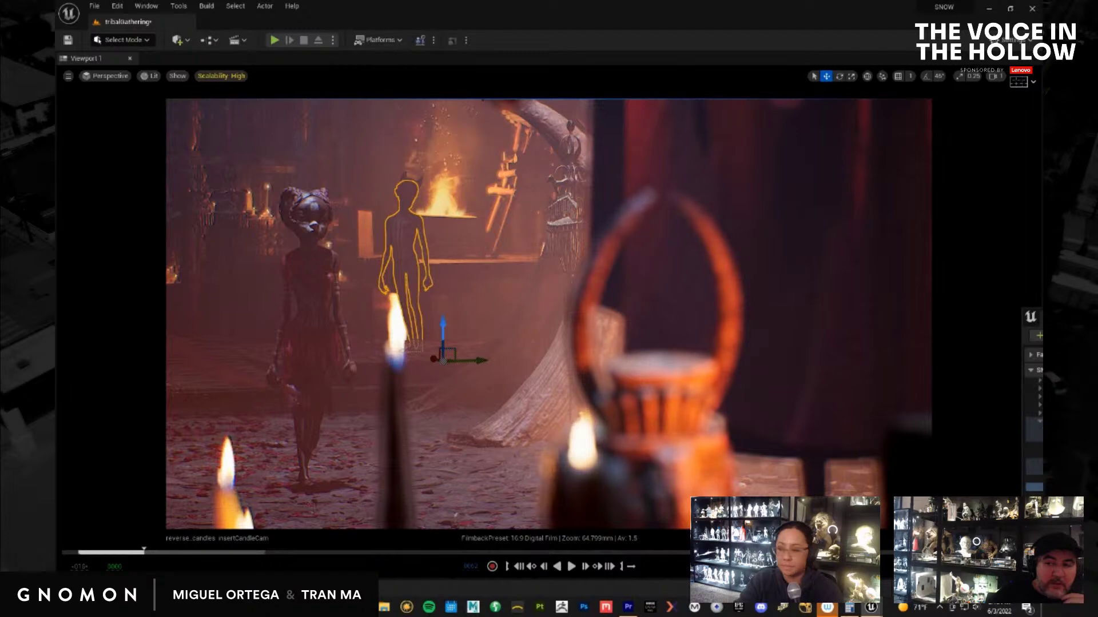
Switch to Premiere Pro and review the Ceremony edit full screen from an earlier point
click(627, 607)
drag(511, 376, 485, 376)
key(ctrl+grave)
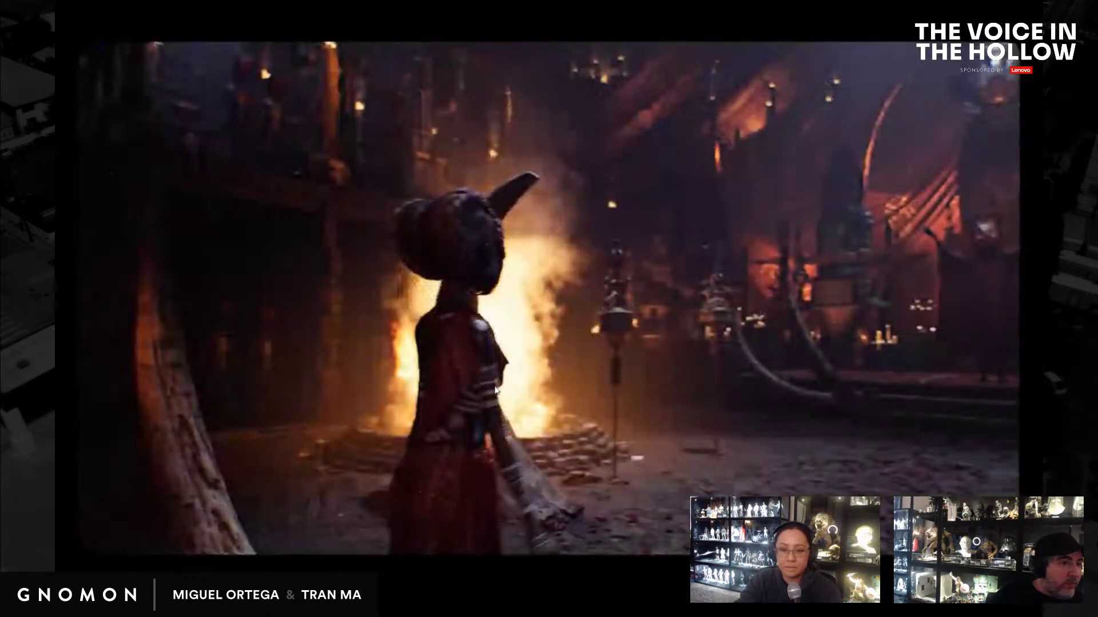
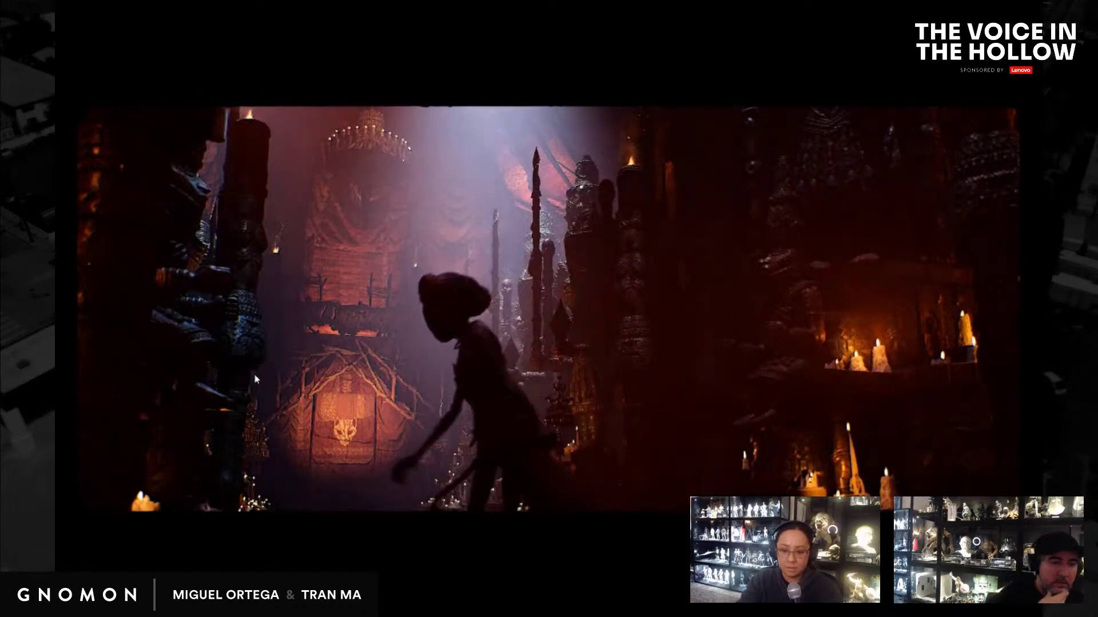
key(Escape)
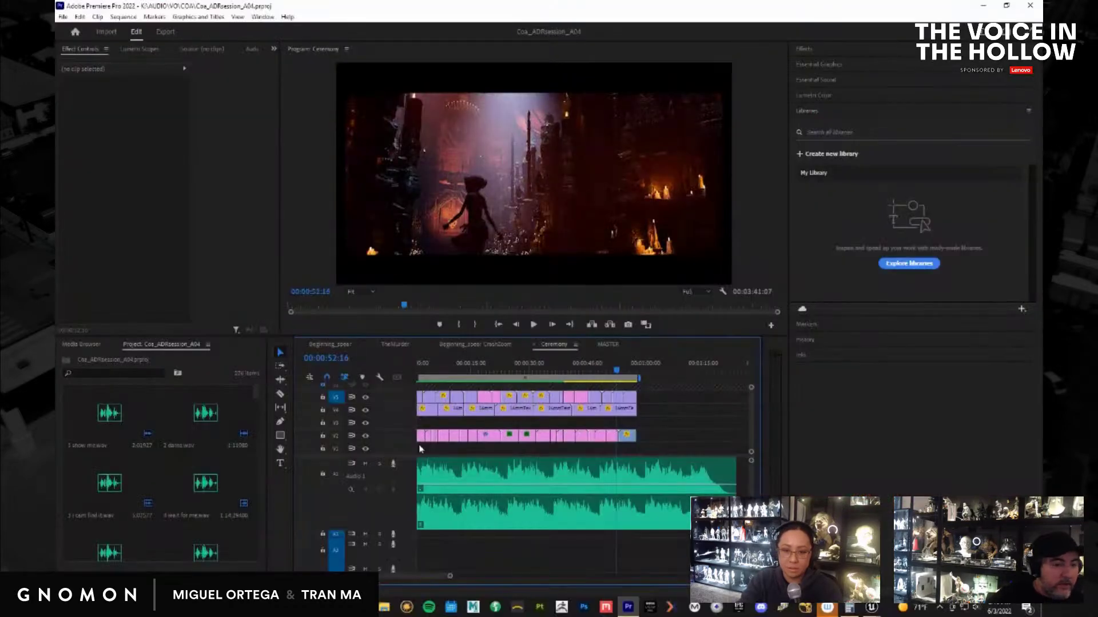
Scrub the Ceremony sequence to 00:00:33:09 and play the masked character shots full screen
drag(599, 368, 546, 374)
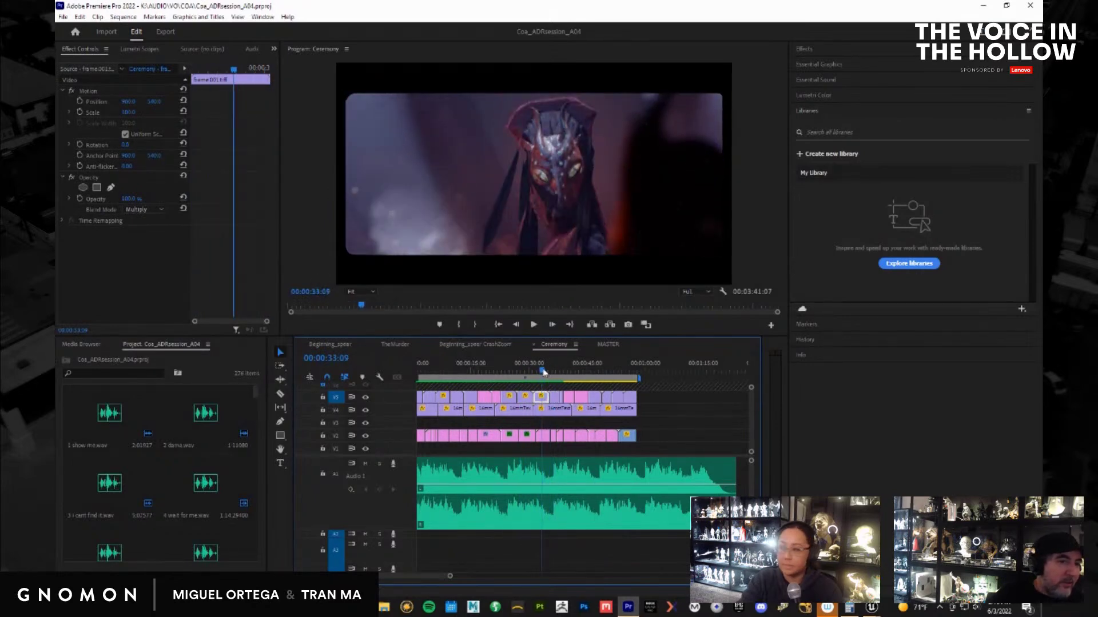
key(ctrl+grave)
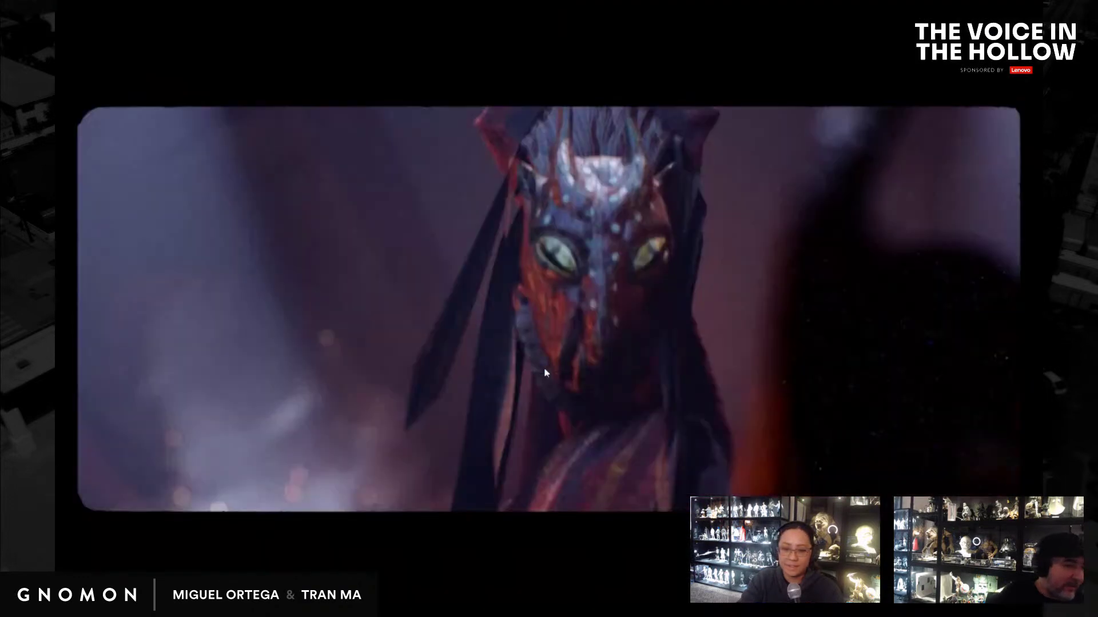
key(space)
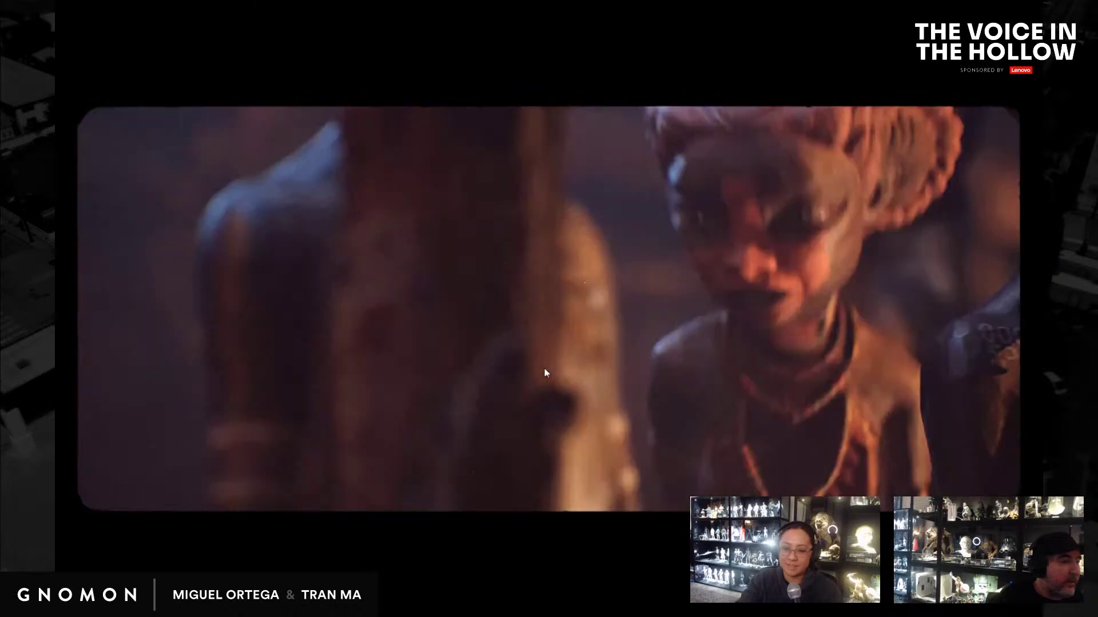
key(space)
key(Escape)
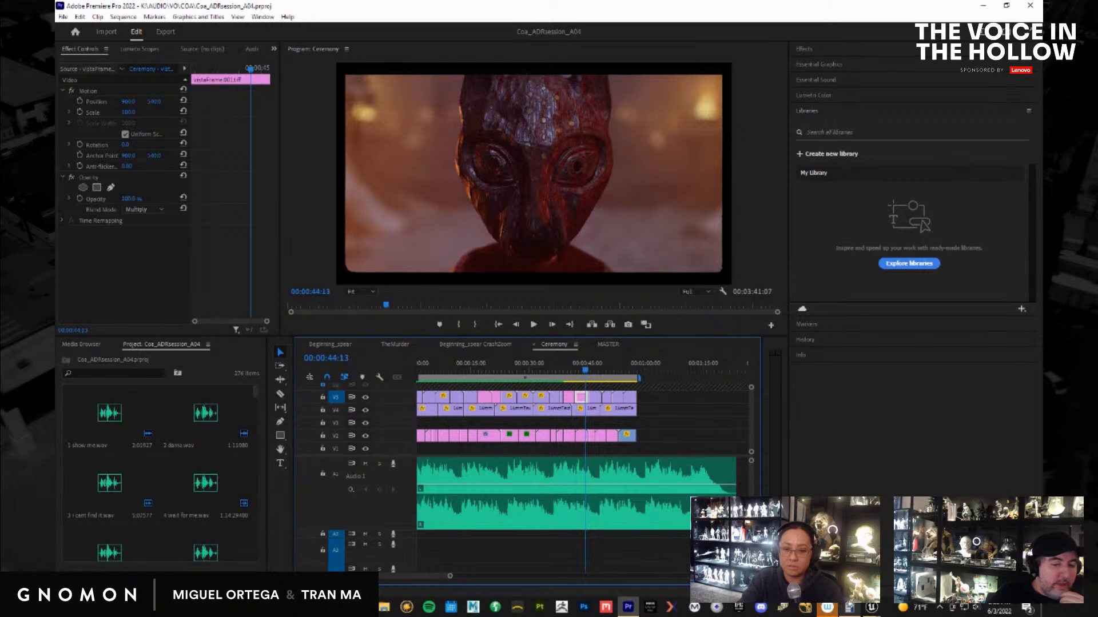
Scrub back past the bonfire shot at 00:00:19:13 and view the character on the plank walkway full screen
drag(568, 373, 490, 360)
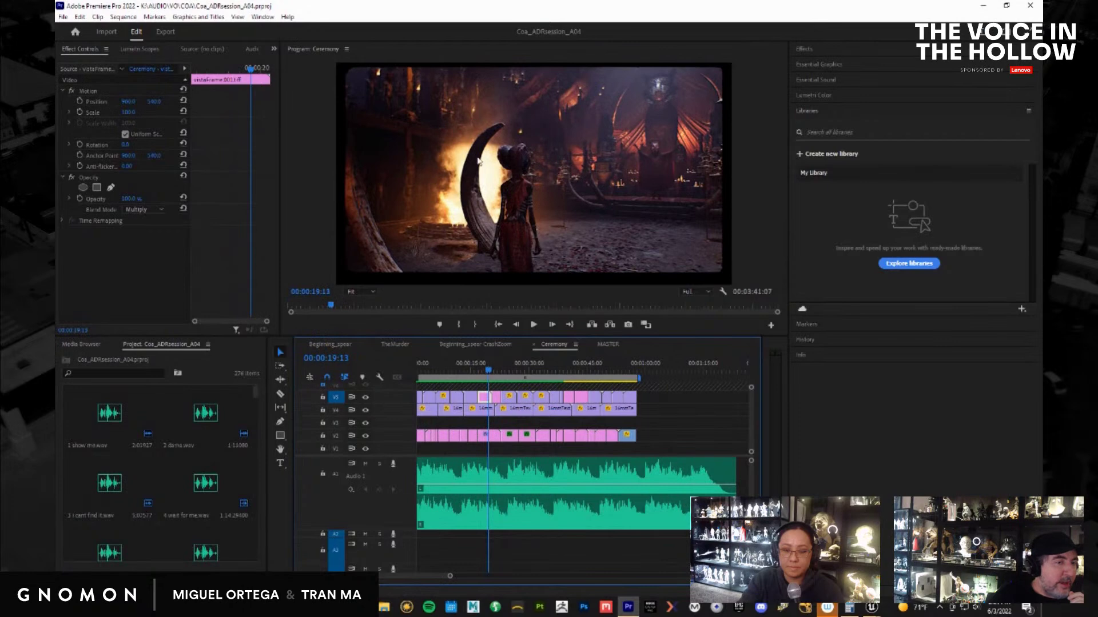
drag(489, 370, 464, 361)
key(ctrl+grave)
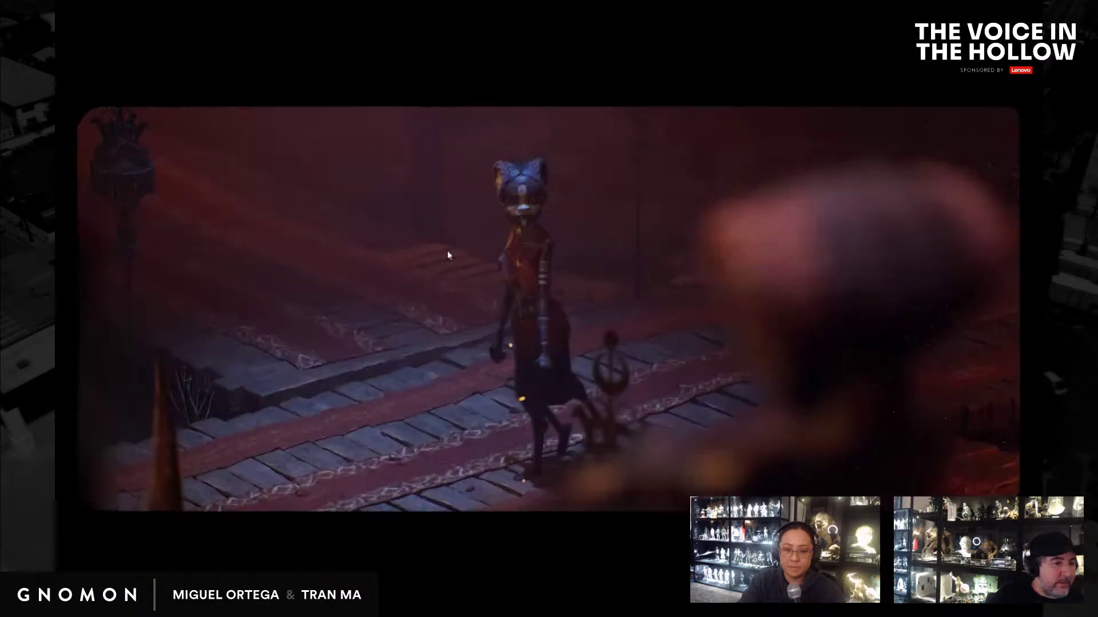
key(ctrl+grave)
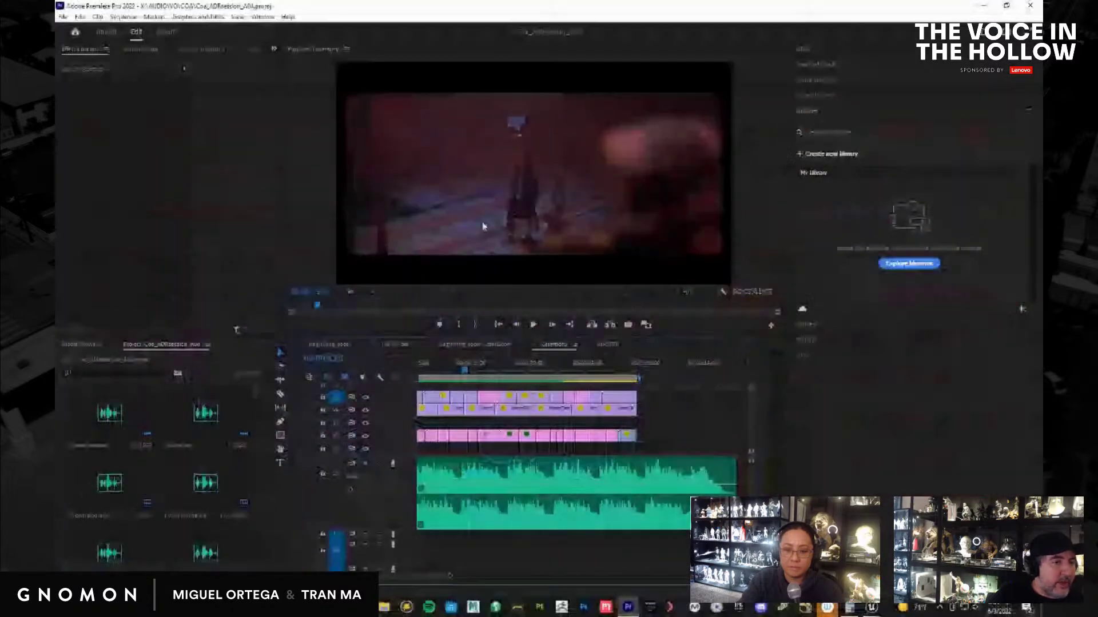
Scrub to 00:00:04:18 and play the backlit close-up of the painted girl full screen
drag(464, 378, 430, 373)
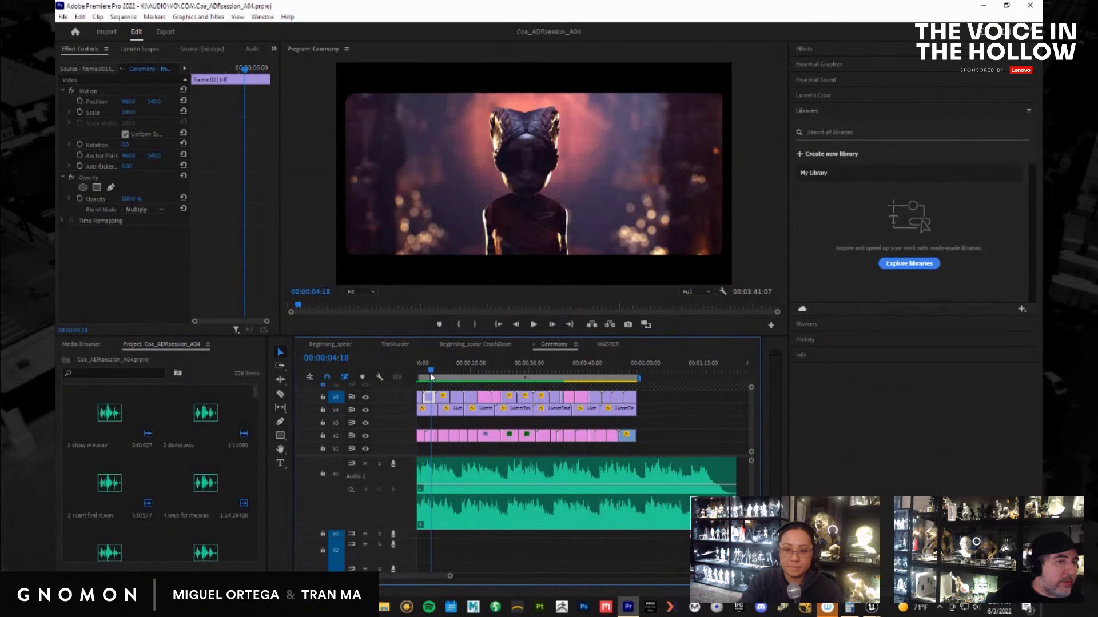
key(ctrl+grave)
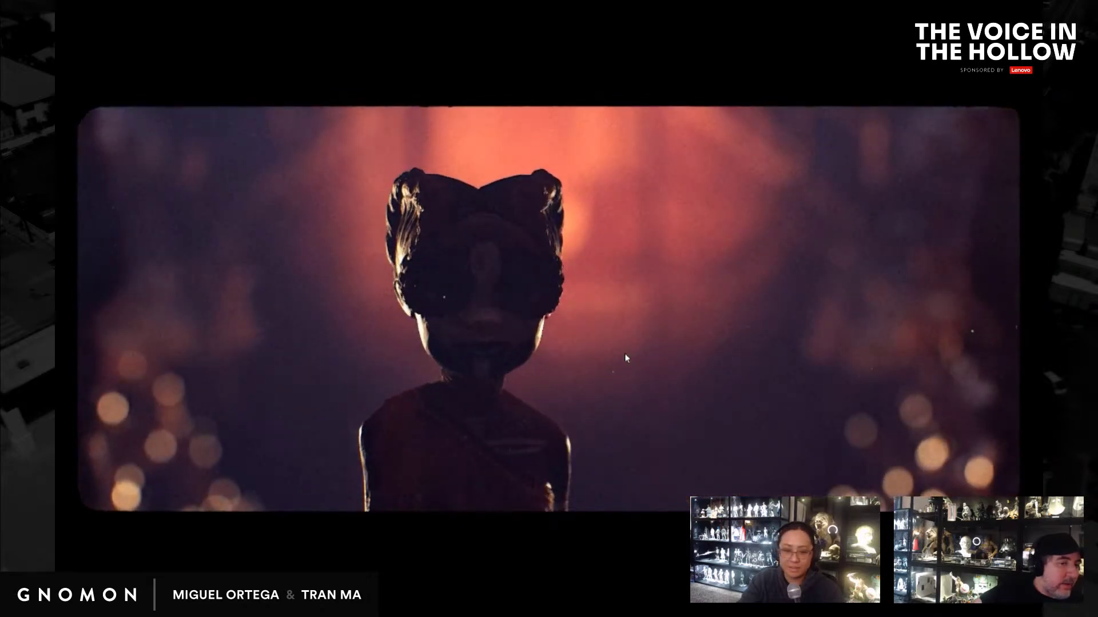
key(ctrl+grave)
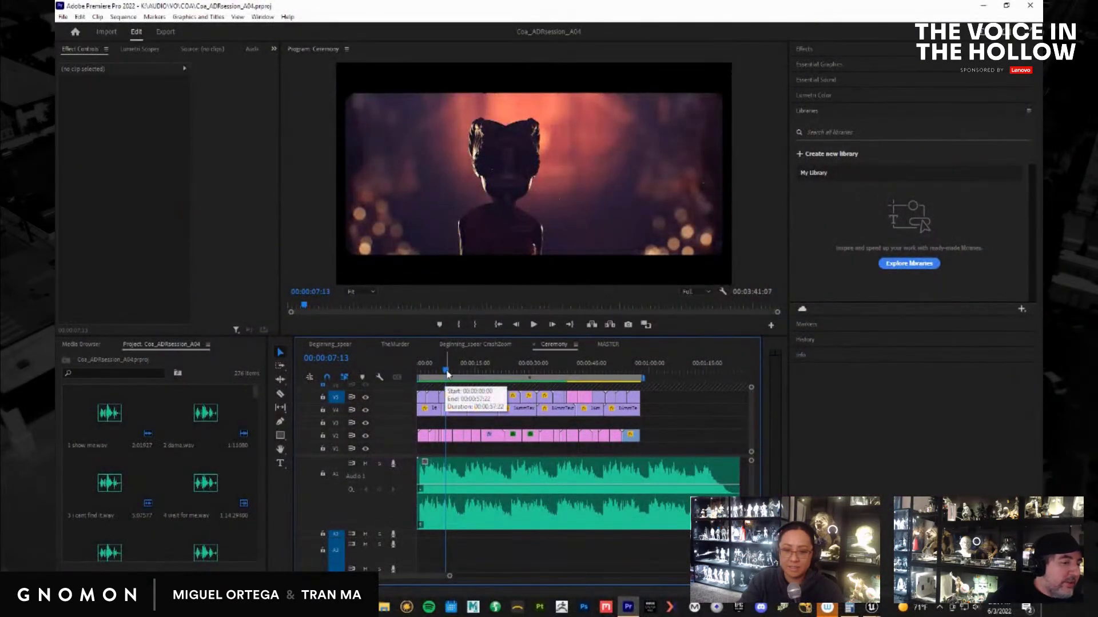
key(space)
key(ctrl+grave)
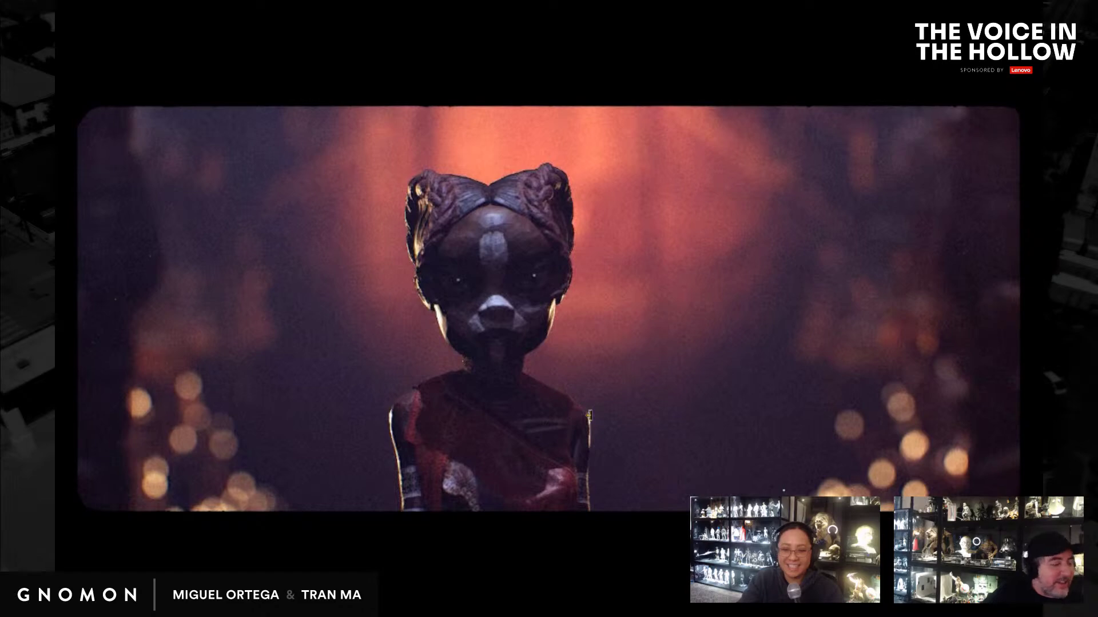
key(Escape)
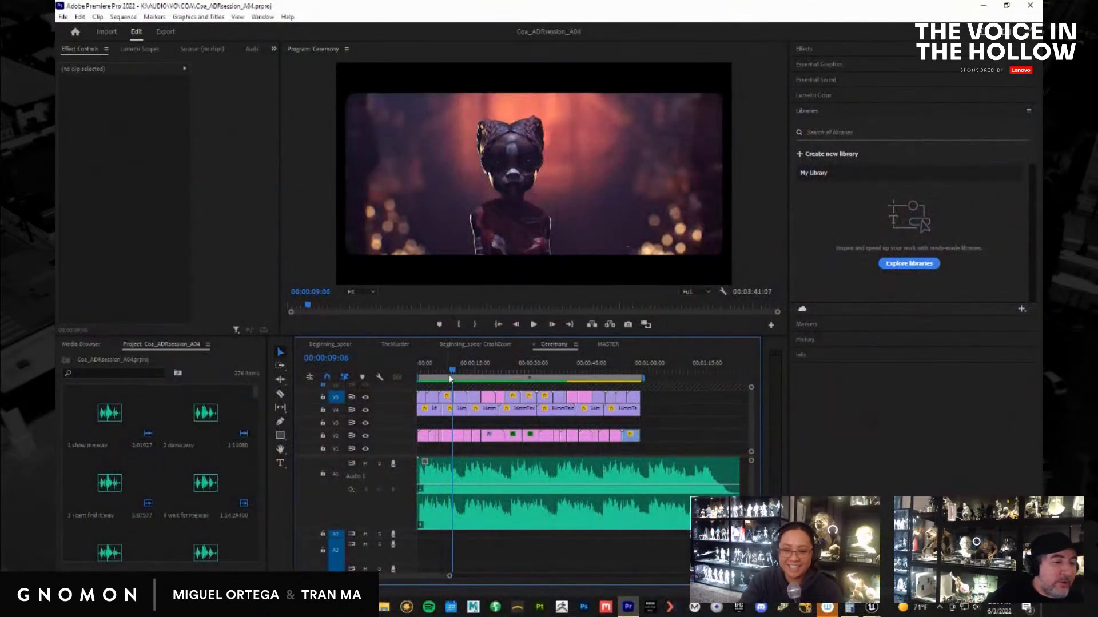
Replay the opening Ceremony shots full screen, then review the shot of the row of red-masked figures
drag(452, 372, 434, 378)
key(ctrl+grave)
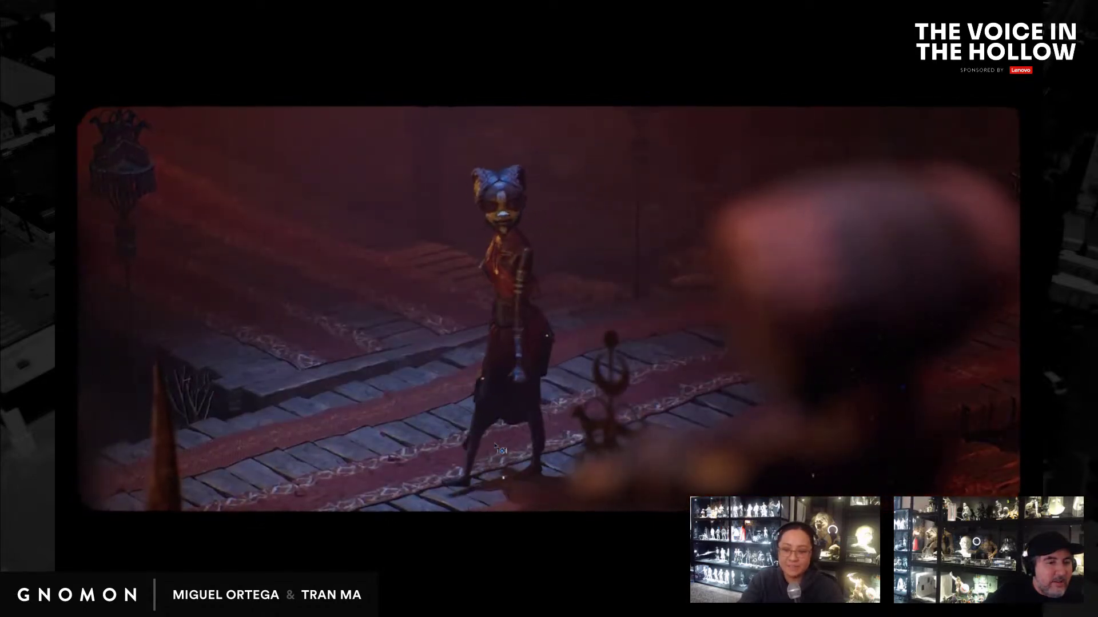
key(Escape)
drag(472, 376, 459, 373)
key(space)
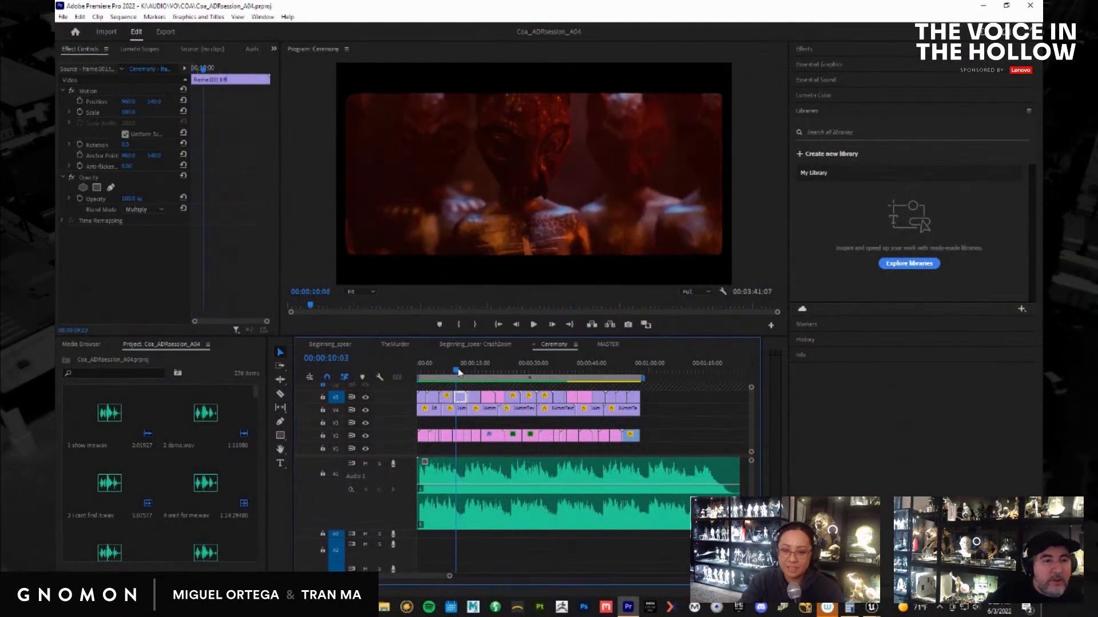
key(ctrl+grave)
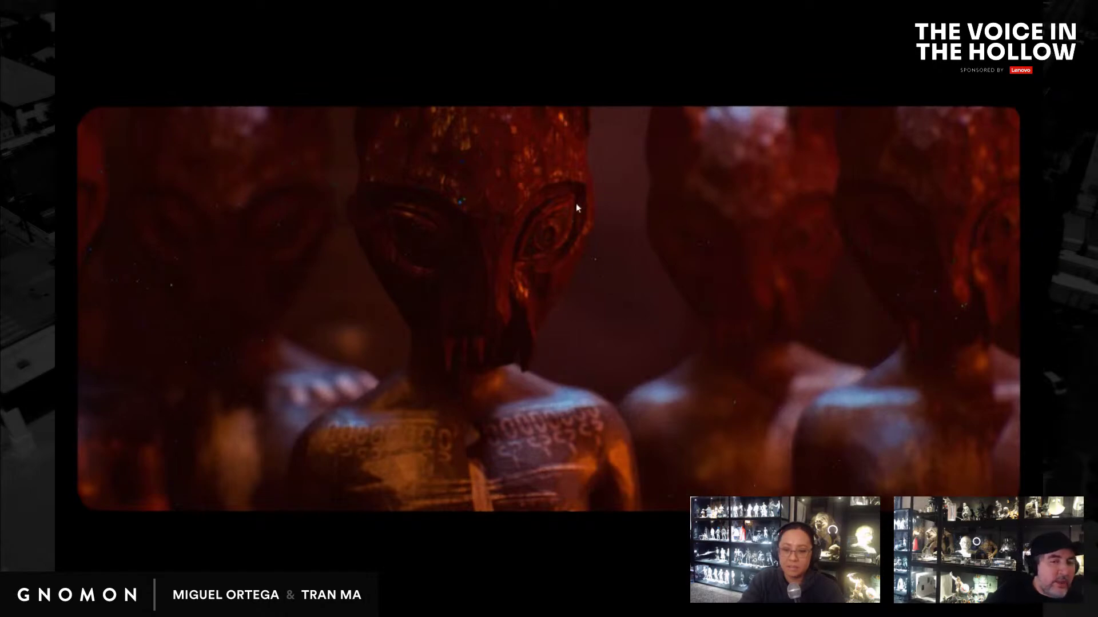
key(ctrl+grave)
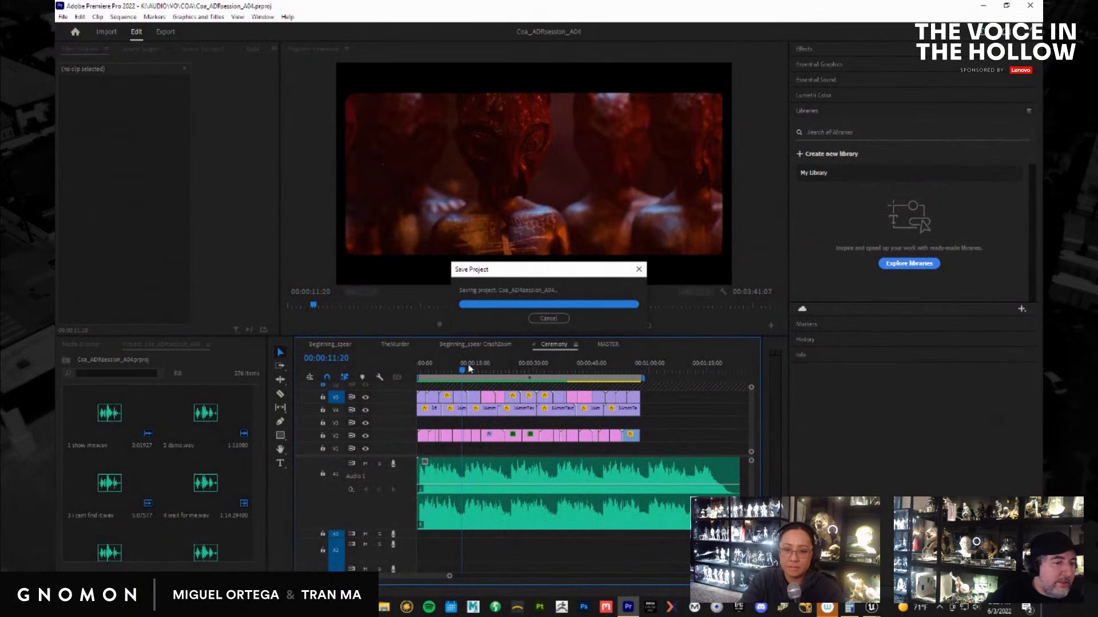
Scrub through the Ceremony timeline from the masked-row shot to the unfinished grey character shot at 00:00:55:05
click(452, 372)
drag(451, 371, 478, 368)
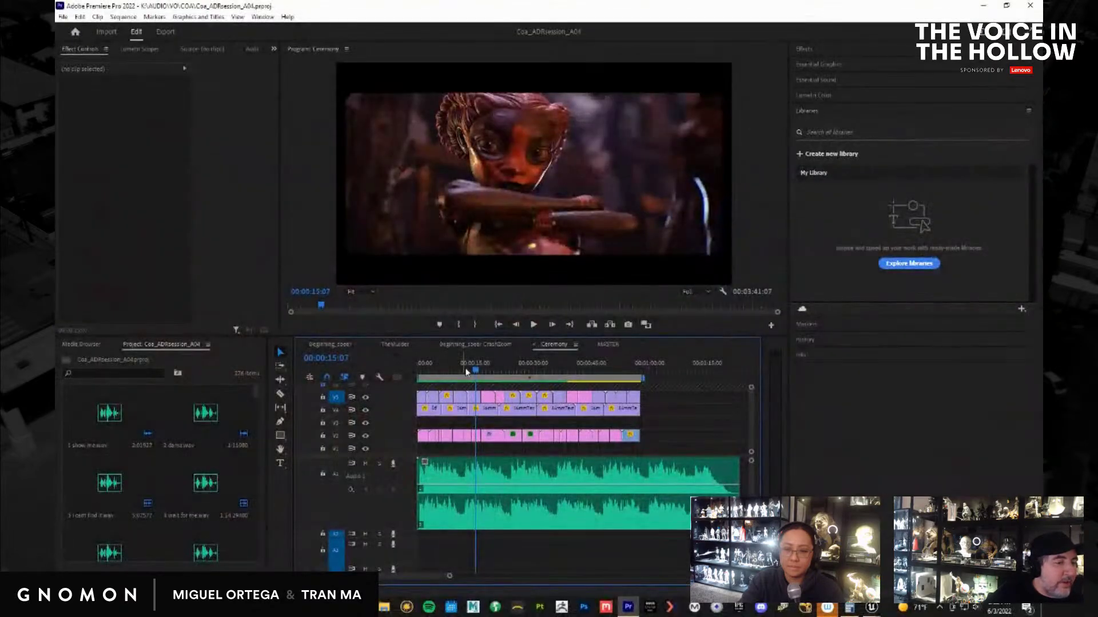
drag(467, 372, 459, 373)
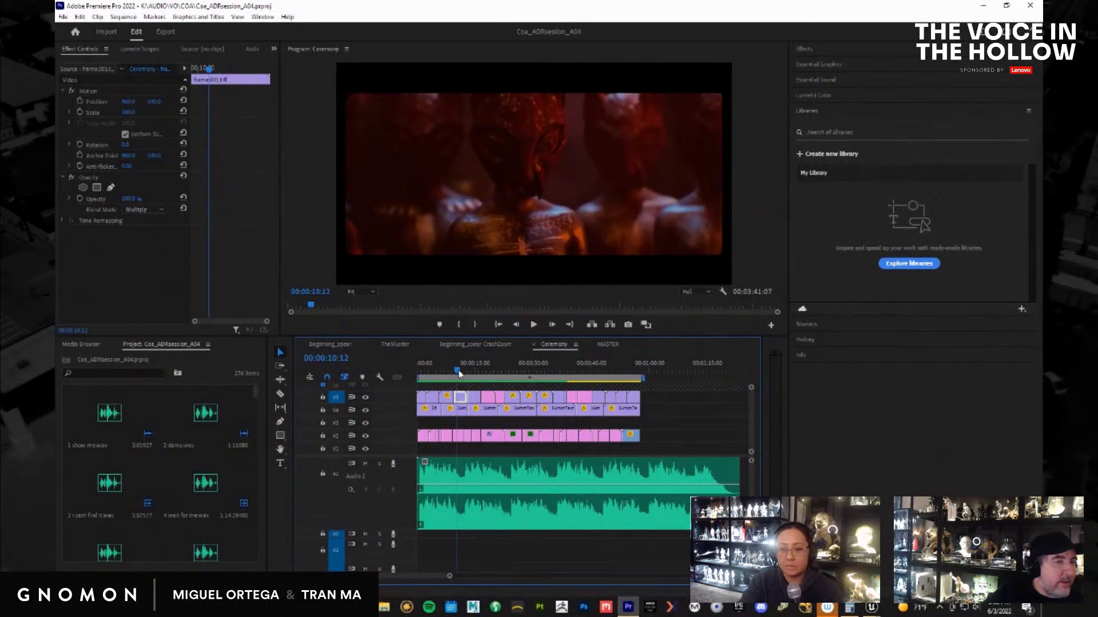
drag(459, 373, 541, 354)
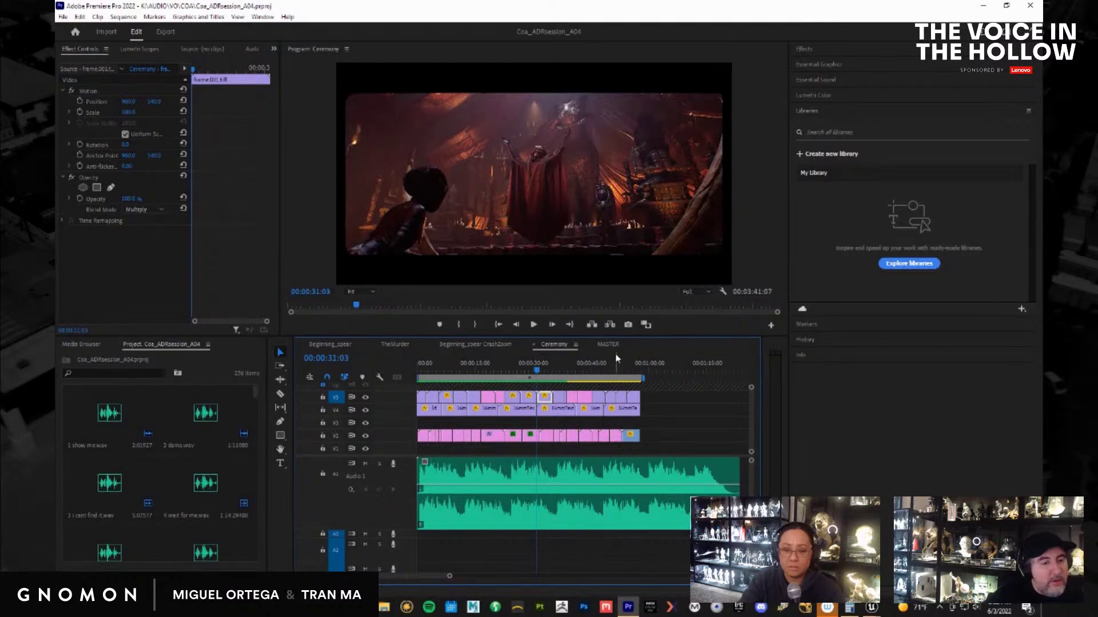
drag(609, 368, 632, 367)
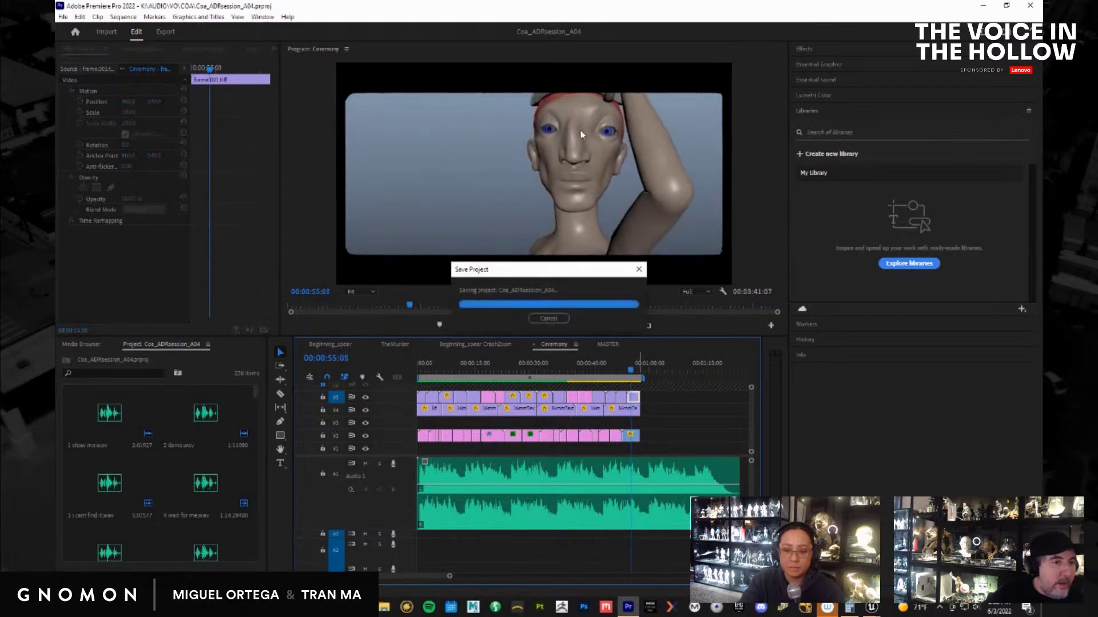
Switch back to Unreal Editor and save the tribalGathering level
click(985, 5)
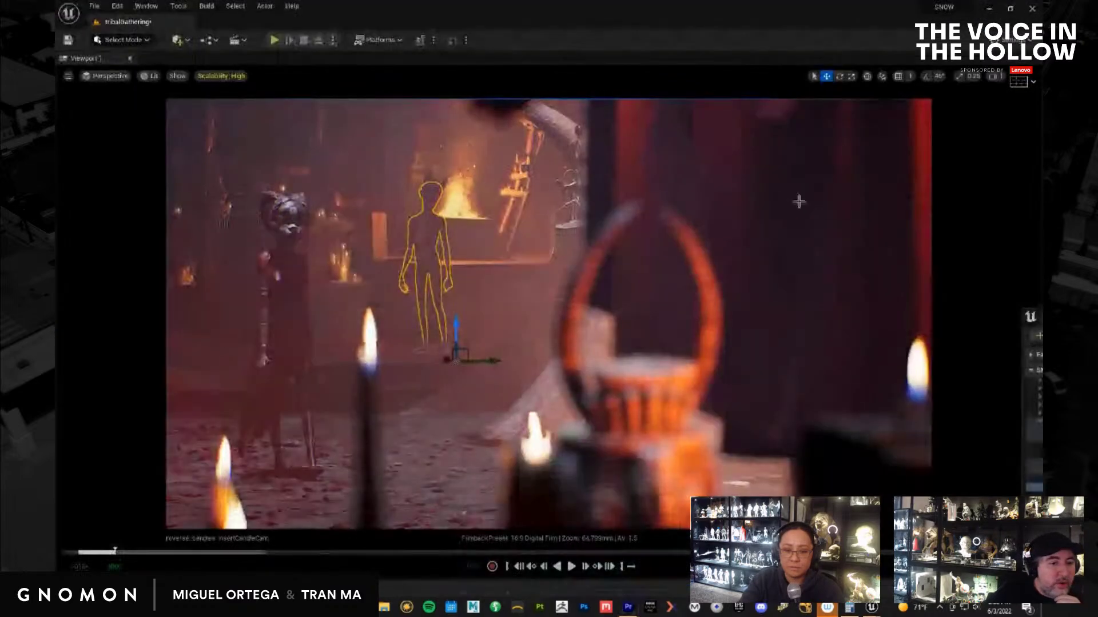
click(95, 7)
click(140, 120)
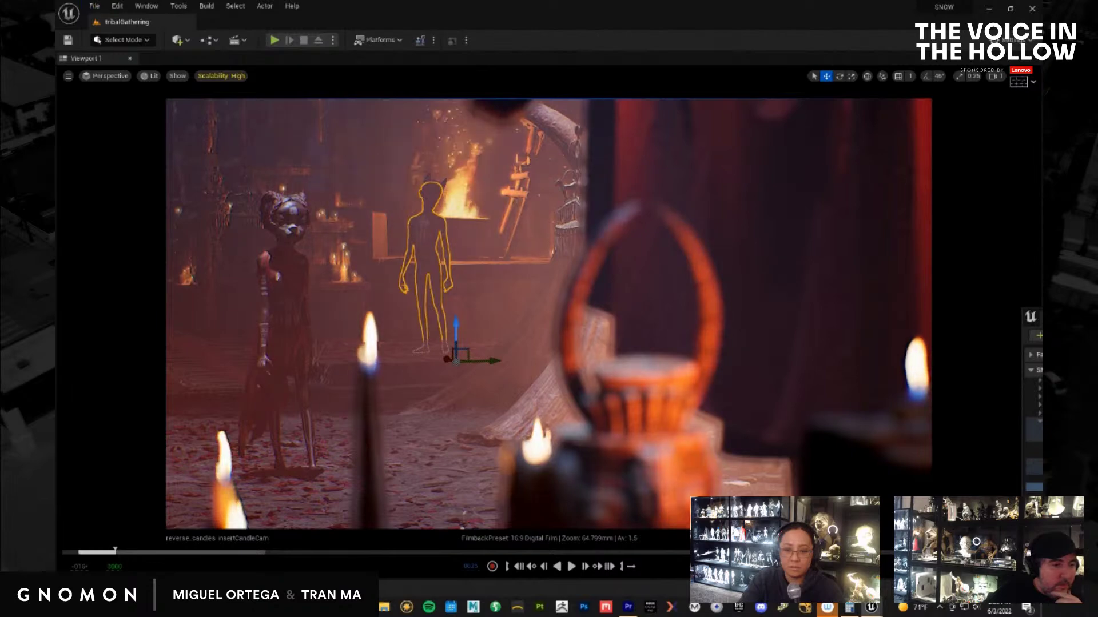
Open the dadSeeCoa sequence from the sequences Ceremony folder, check its shot in the viewport, and save
click(377, 586)
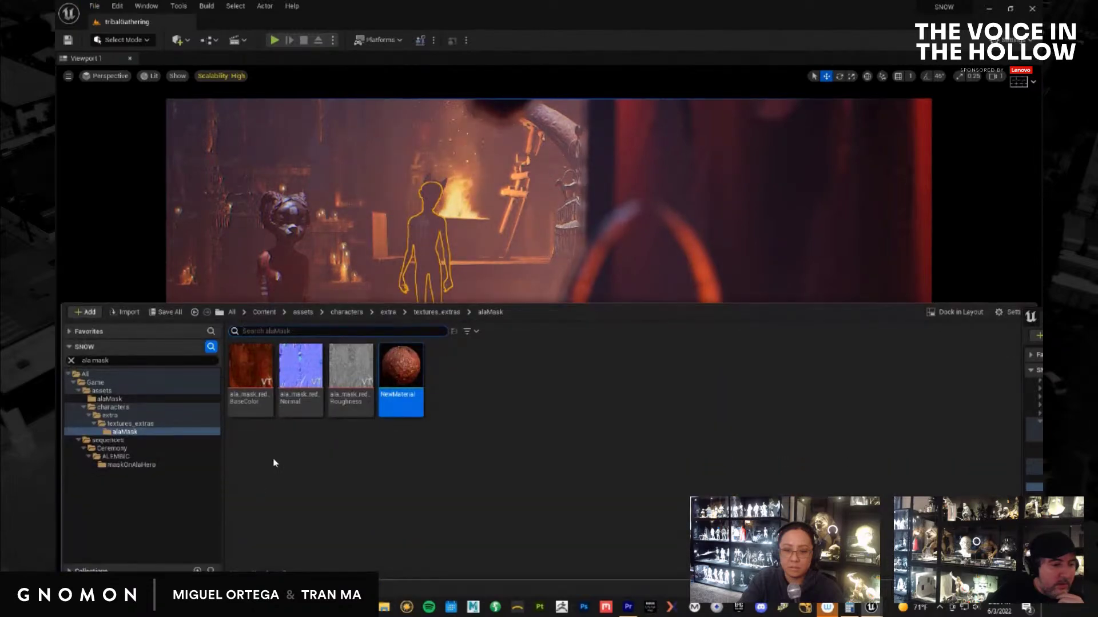
click(275, 313)
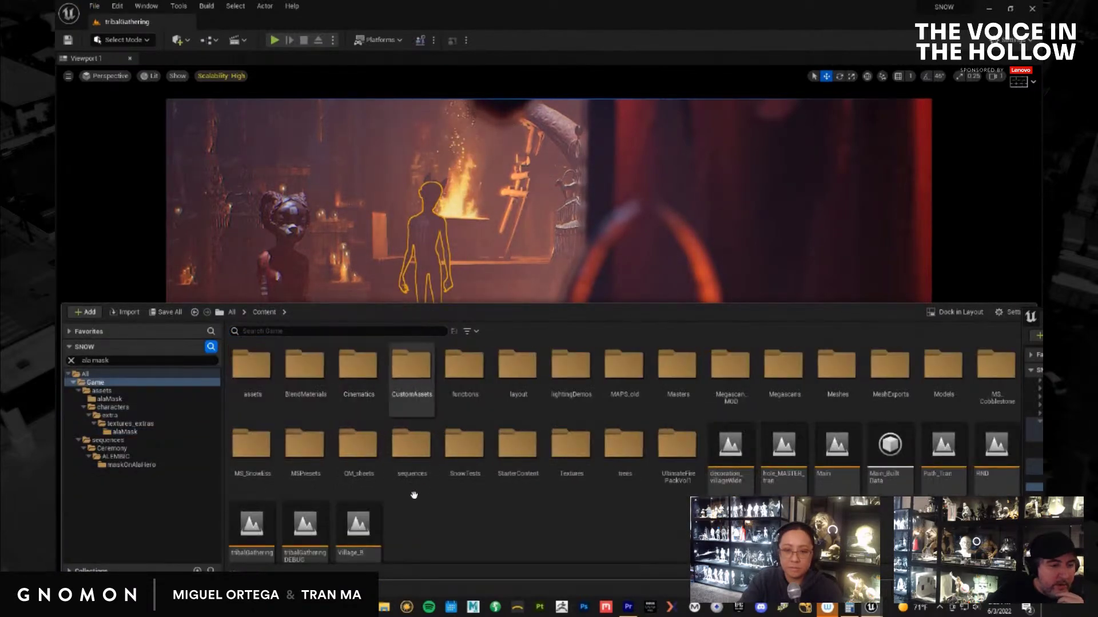
double_click(411, 448)
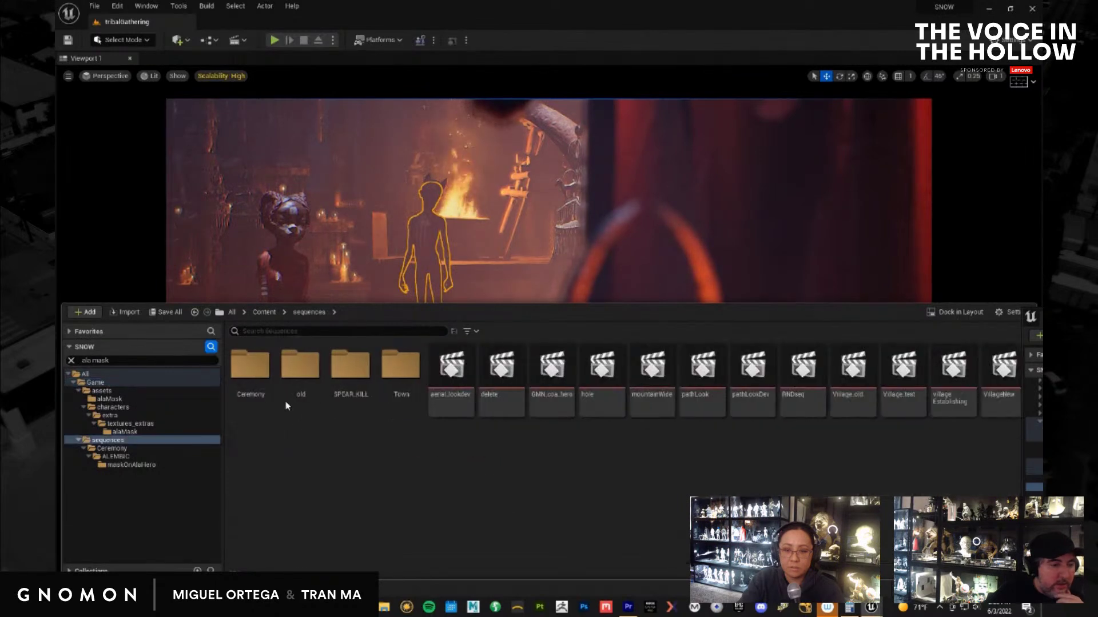
double_click(256, 372)
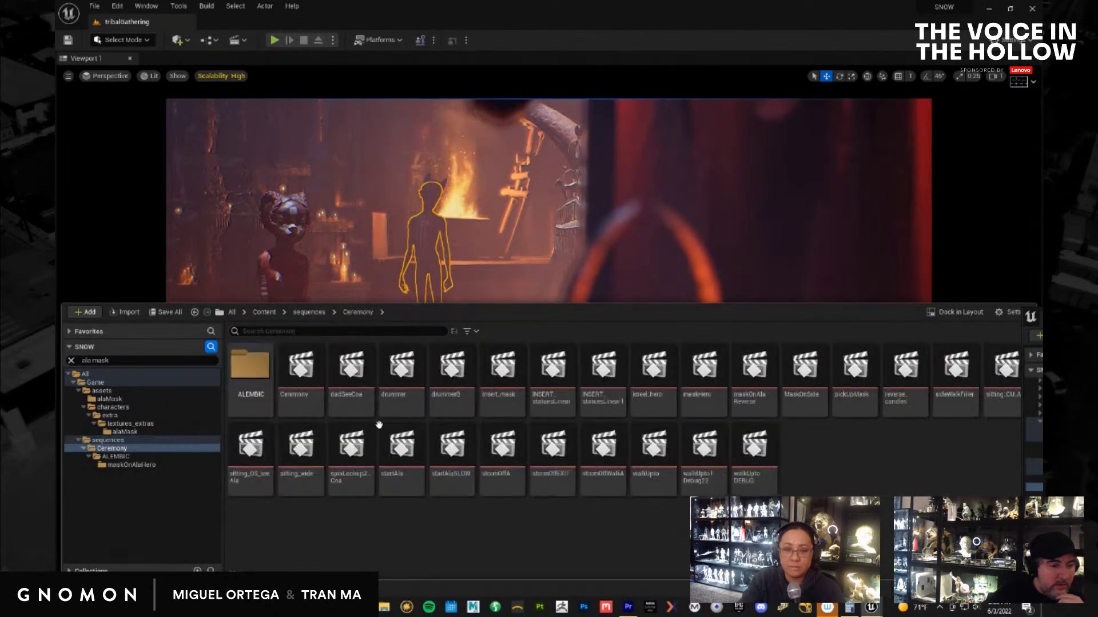
double_click(348, 368)
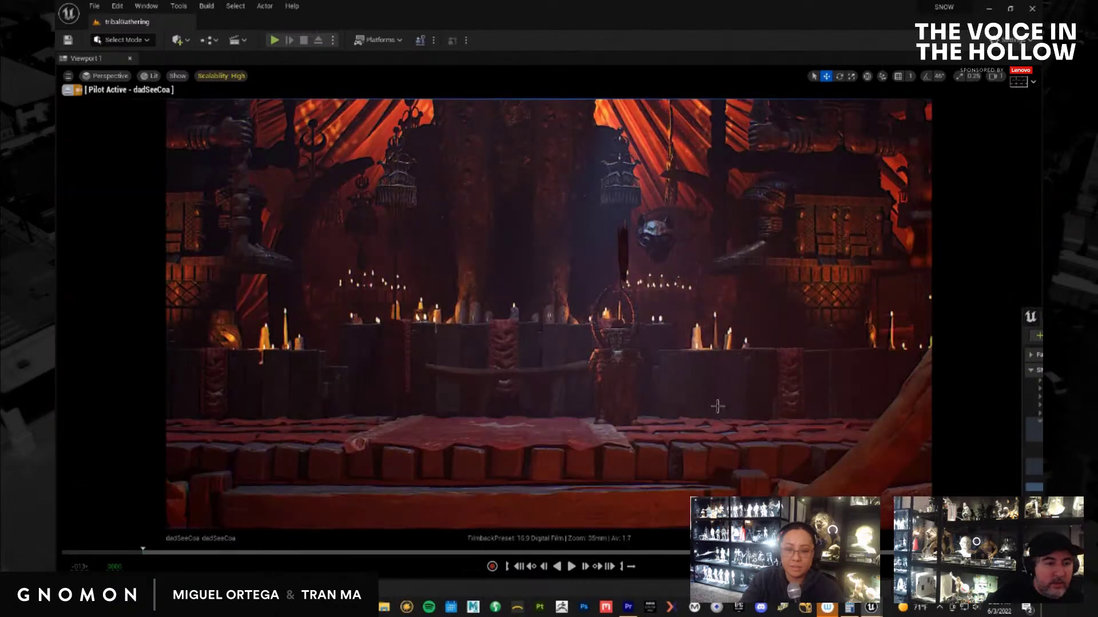
click(571, 566)
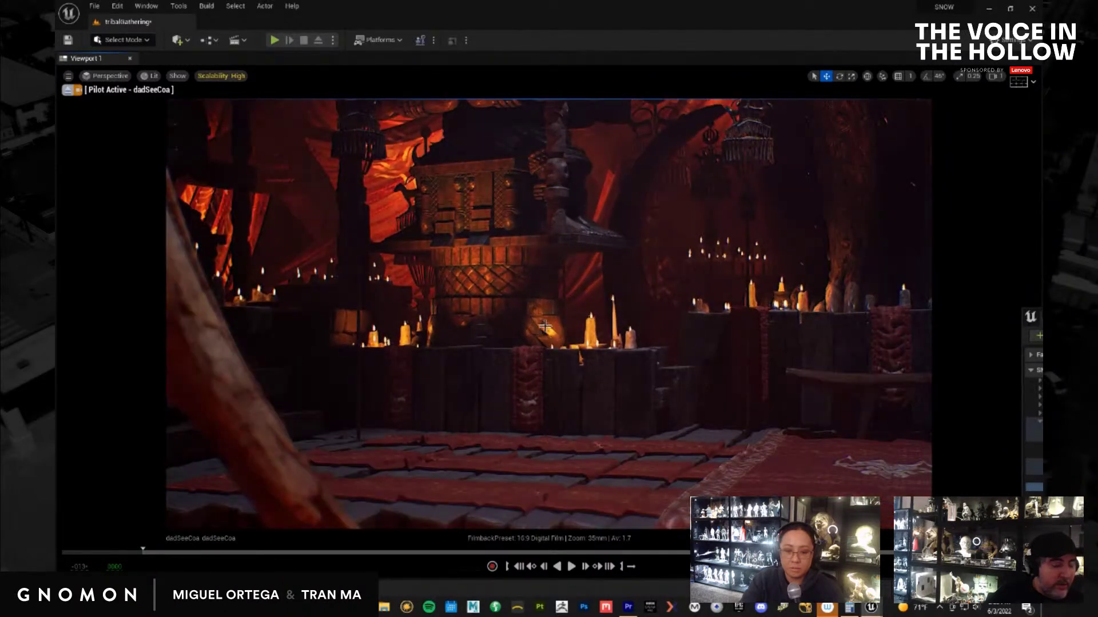
key(ctrl+s)
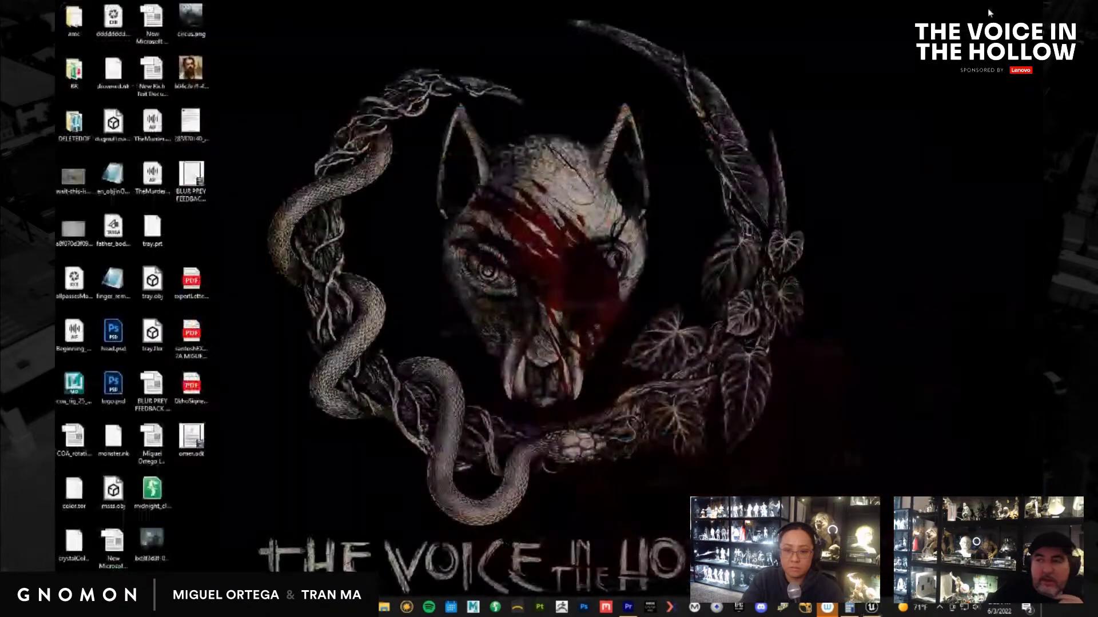
Get past the product license activation dialog so Maya 2019 loads, and switch to the Ceremony edit in Premiere Pro
click(989, 8)
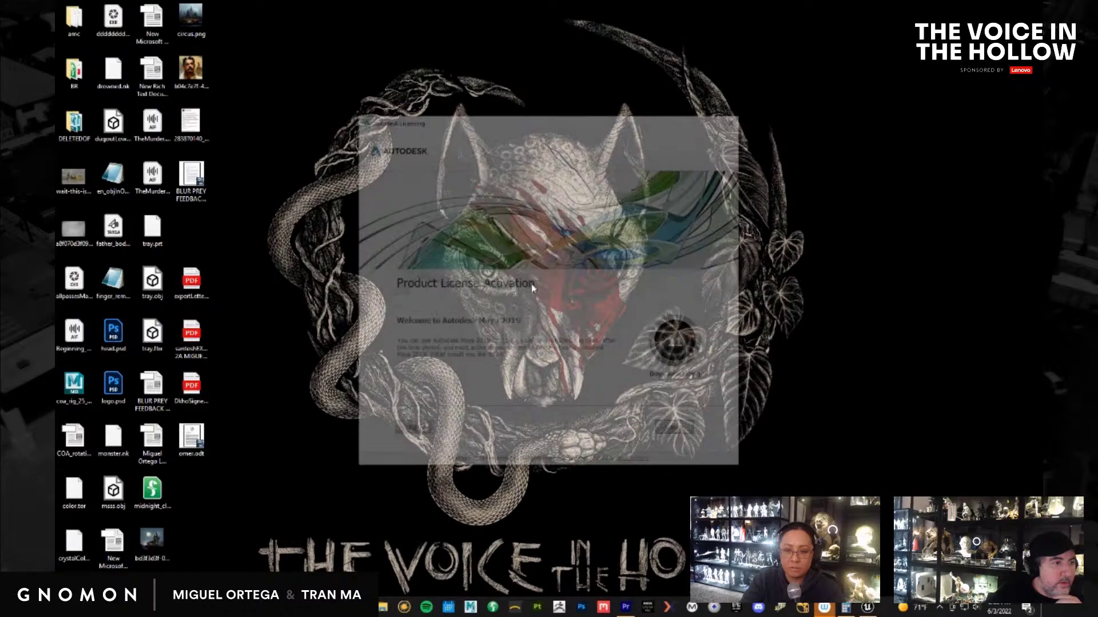
click(409, 433)
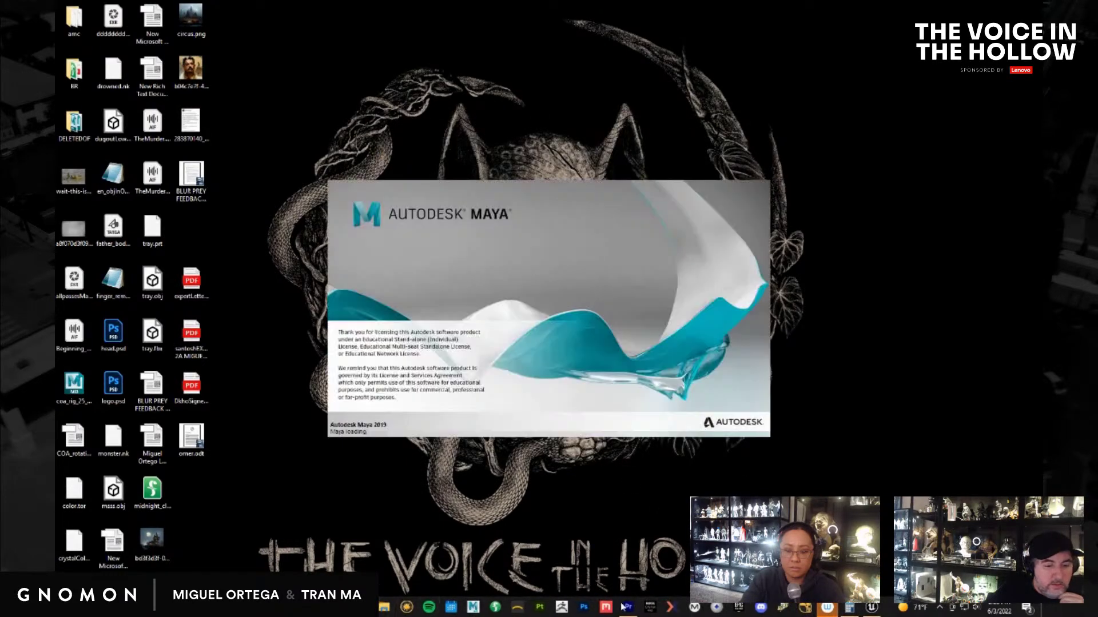
click(627, 607)
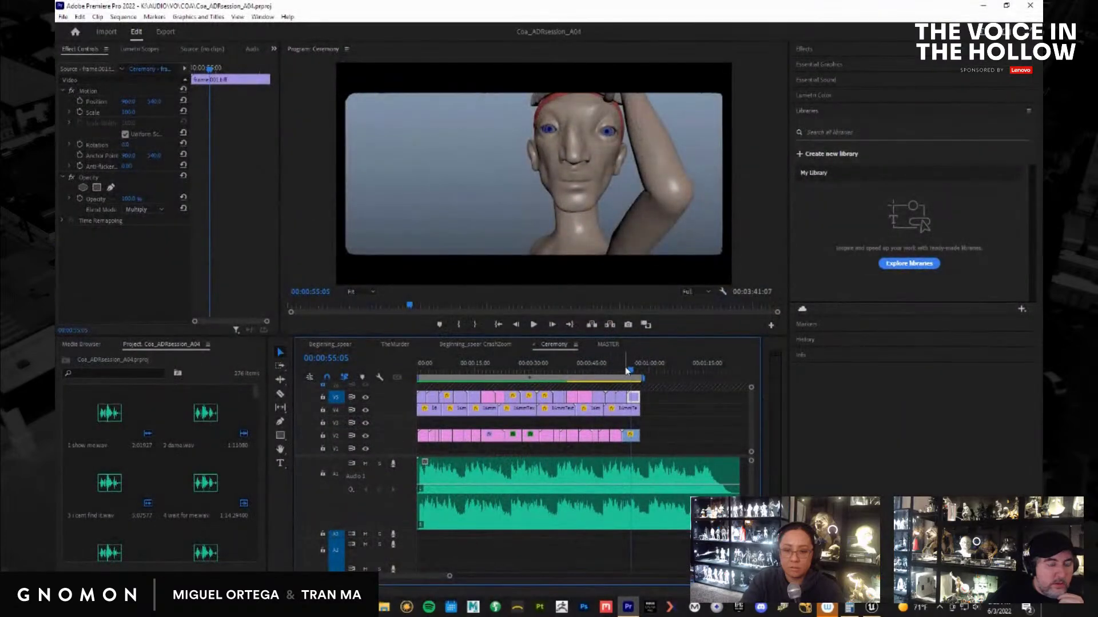
Switch to Maya and browse for a scene to open in K:\SHOTS\2_CEREMONY\dadSeeCoa\Maya_Cleanup
mouse_move(619, 368)
mouse_down()
mouse_move(584, 370)
mouse_move(607, 362)
mouse_up()
key(alt+Tab)
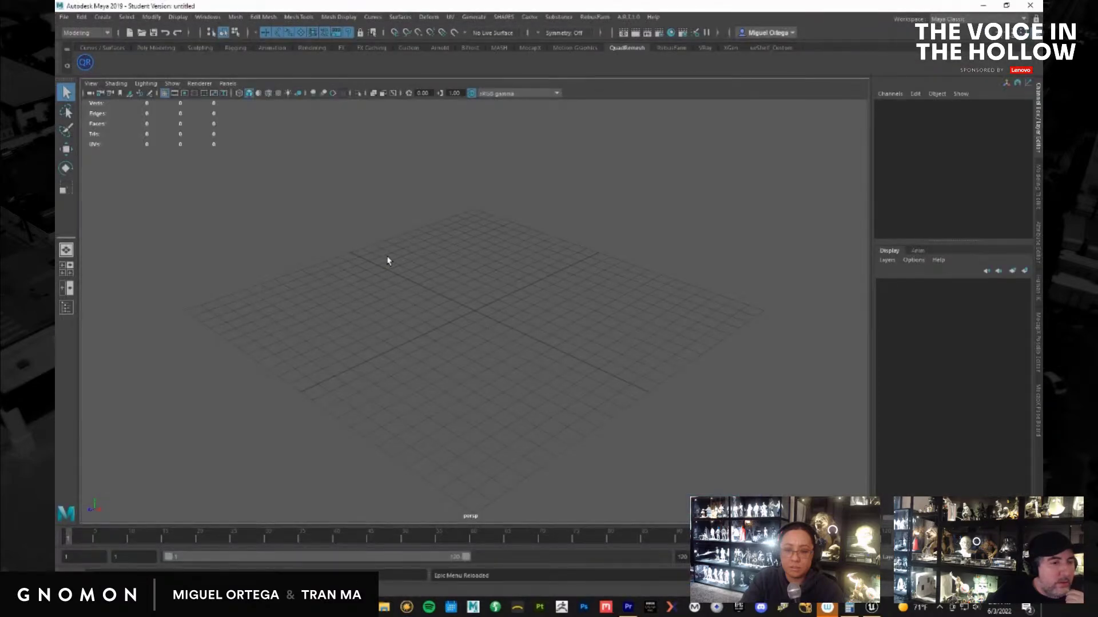
click(64, 17)
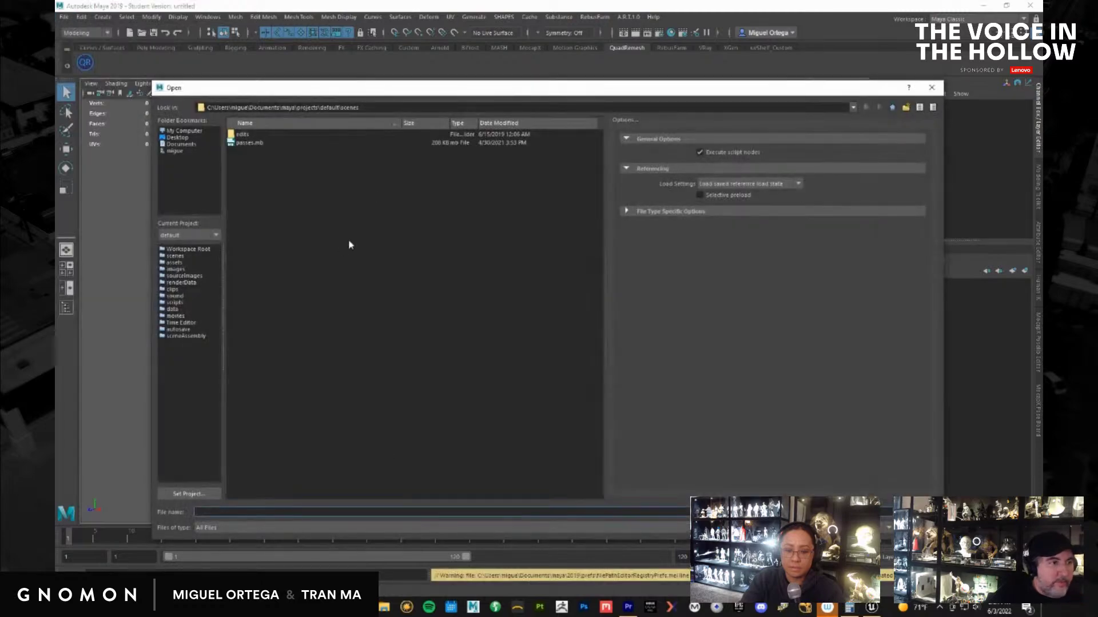
click(852, 108)
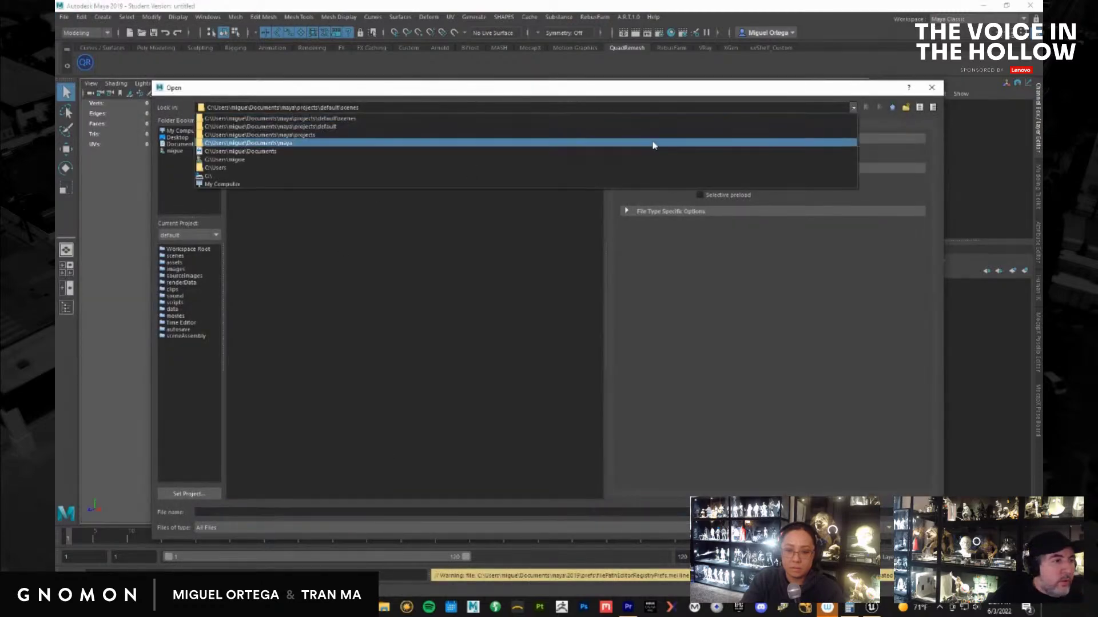
click(609, 183)
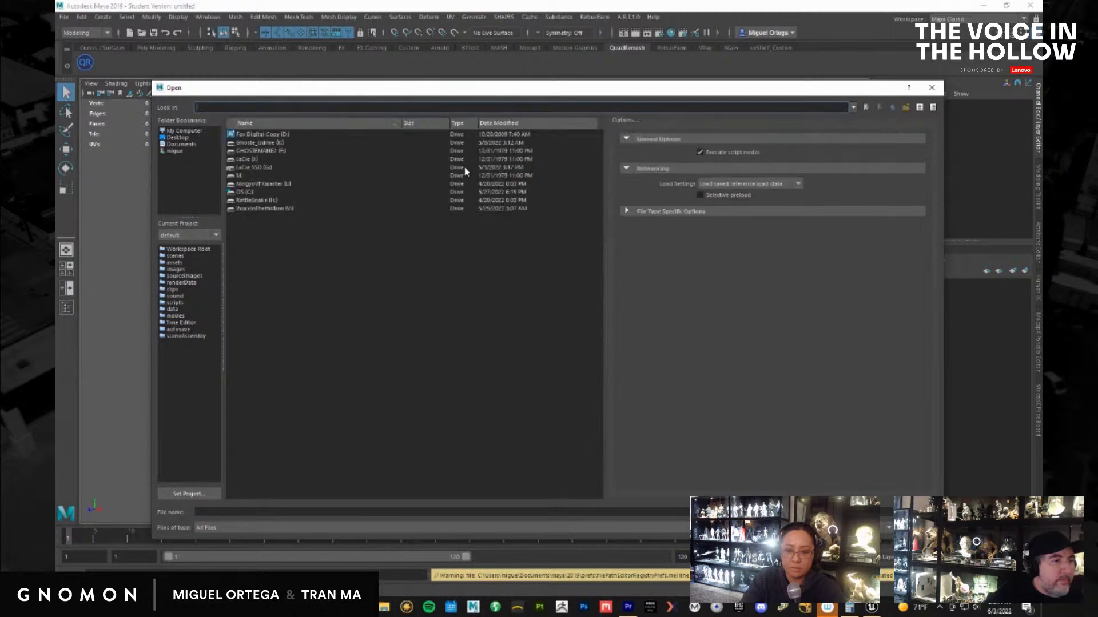
double_click(277, 144)
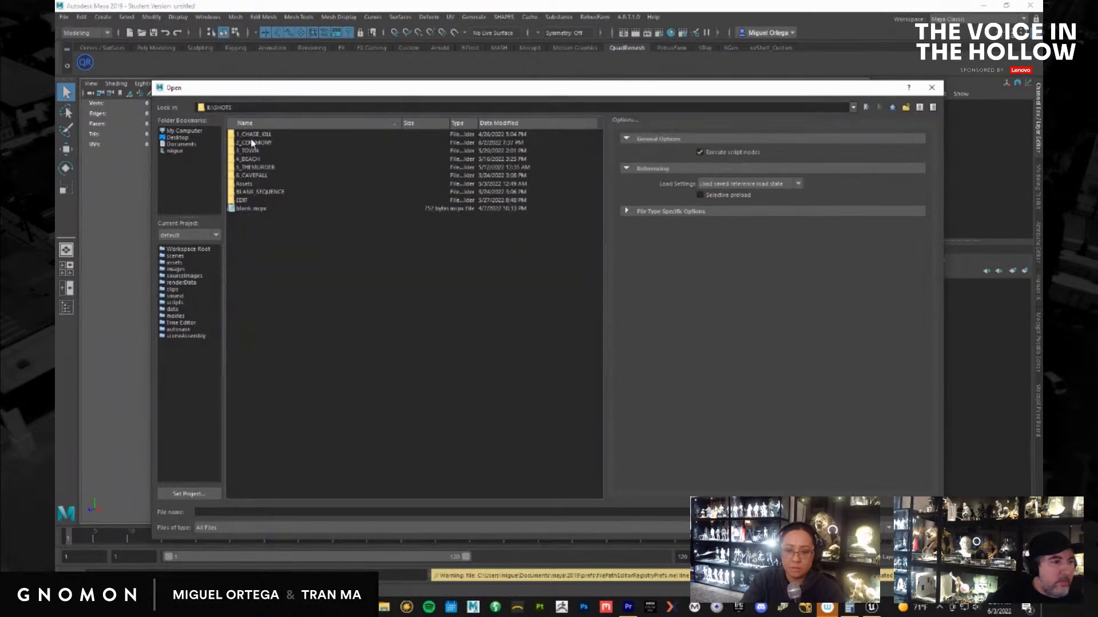
double_click(251, 143)
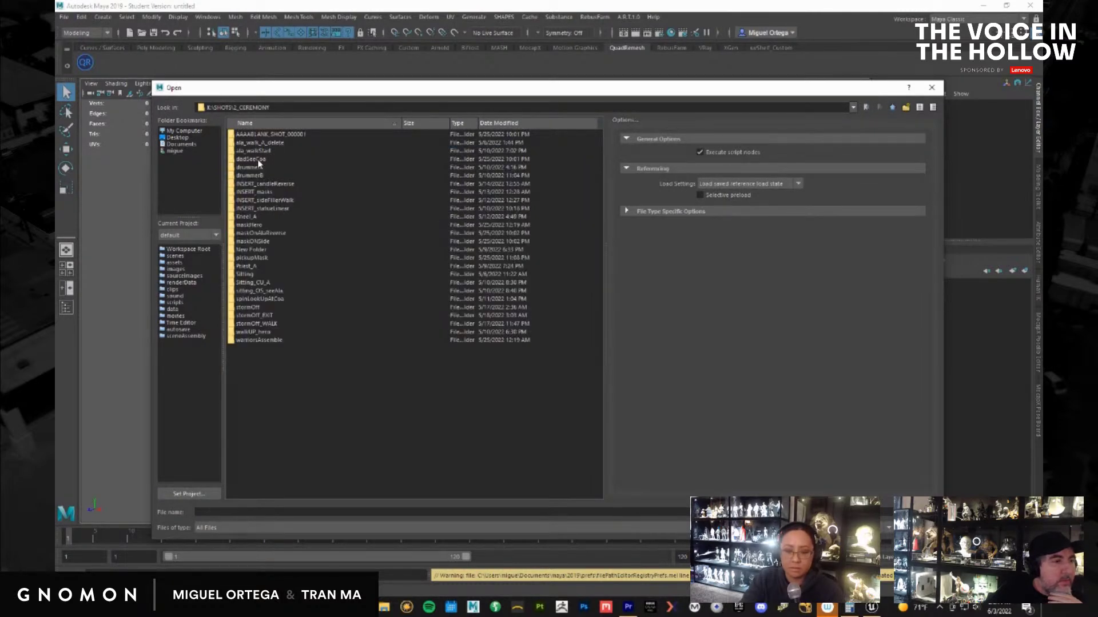
double_click(257, 159)
double_click(257, 159)
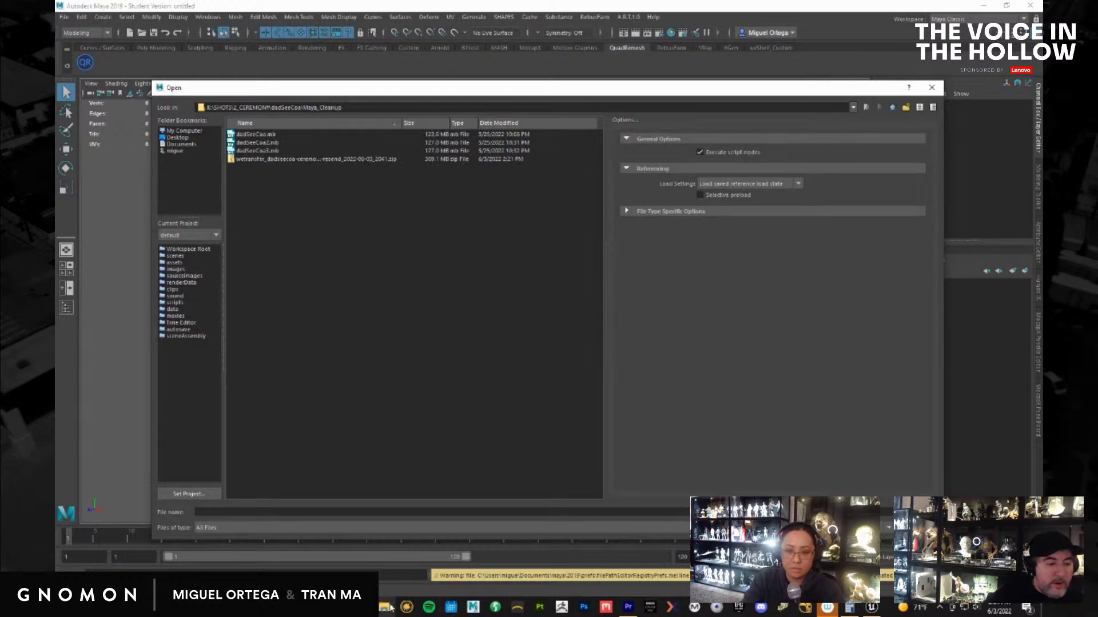
Extract the wetransfer archive into its own folder inside Maya_Cleanup, along with the zip files it contains
click(426, 584)
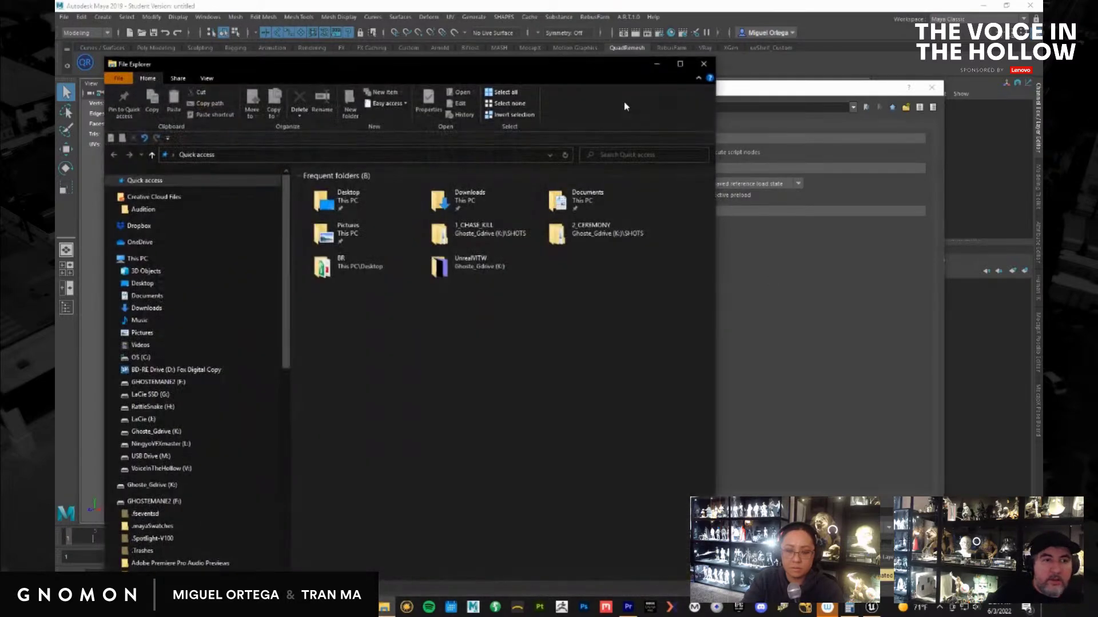
drag(548, 71, 1042, 72)
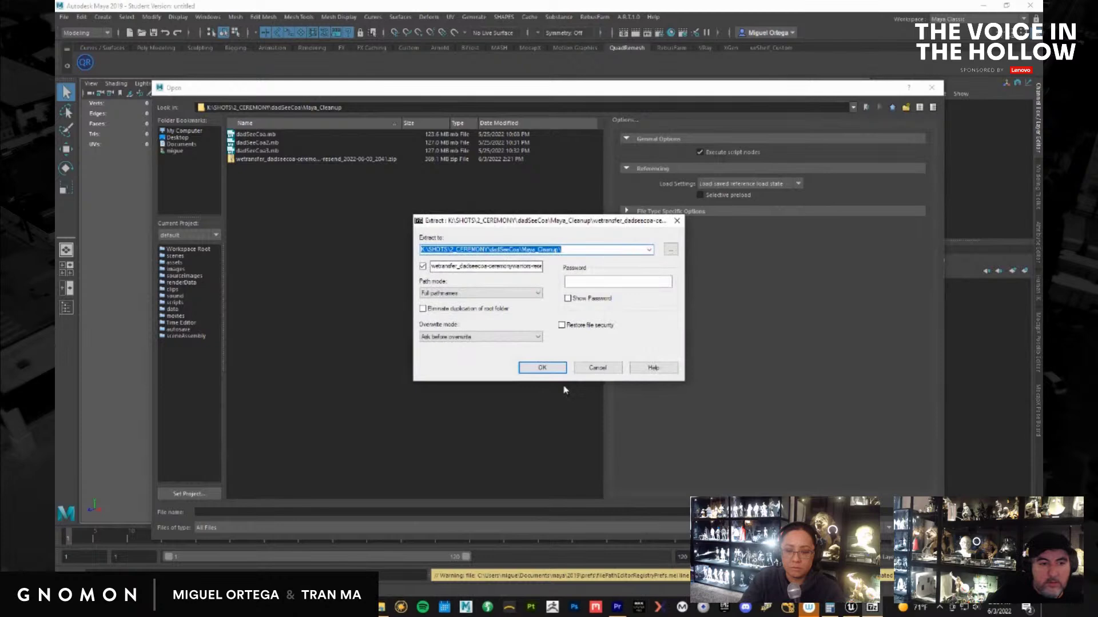
click(552, 370)
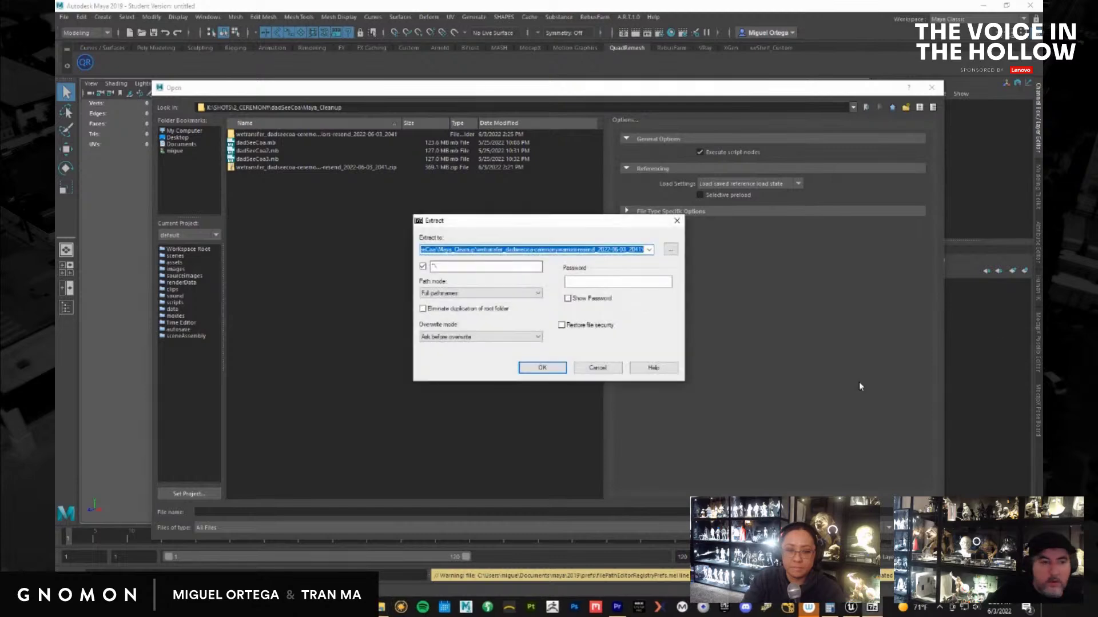
click(543, 371)
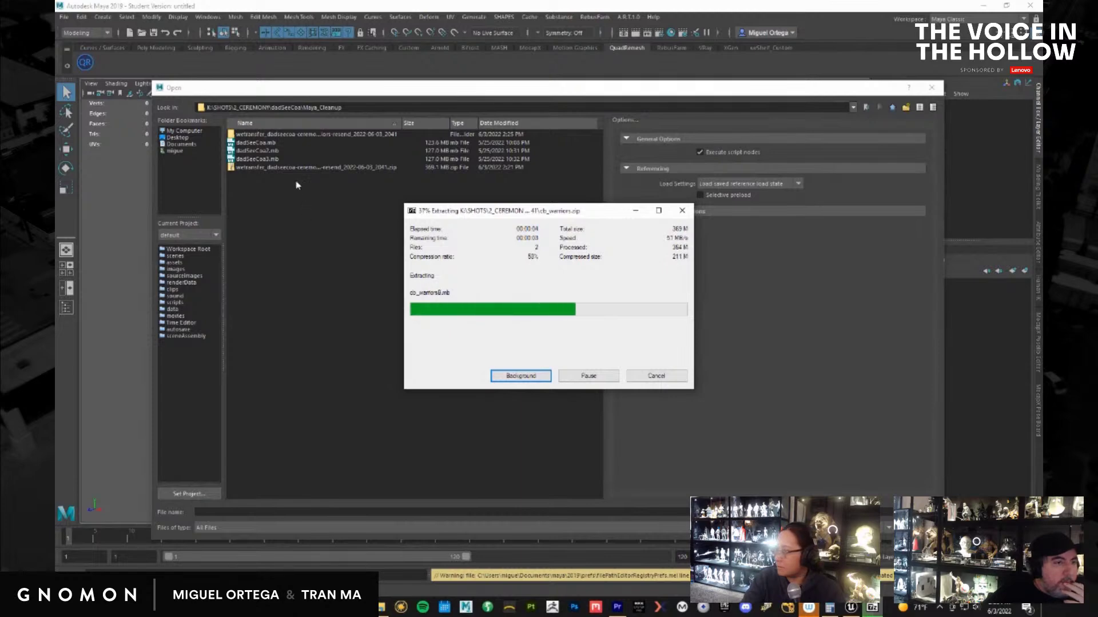
Open the scene cb_dadSeeCoa3_0003.mb from the cb_dadSeeCoa3_0003 folder inside the extracted wetransfer folder
double_click(295, 135)
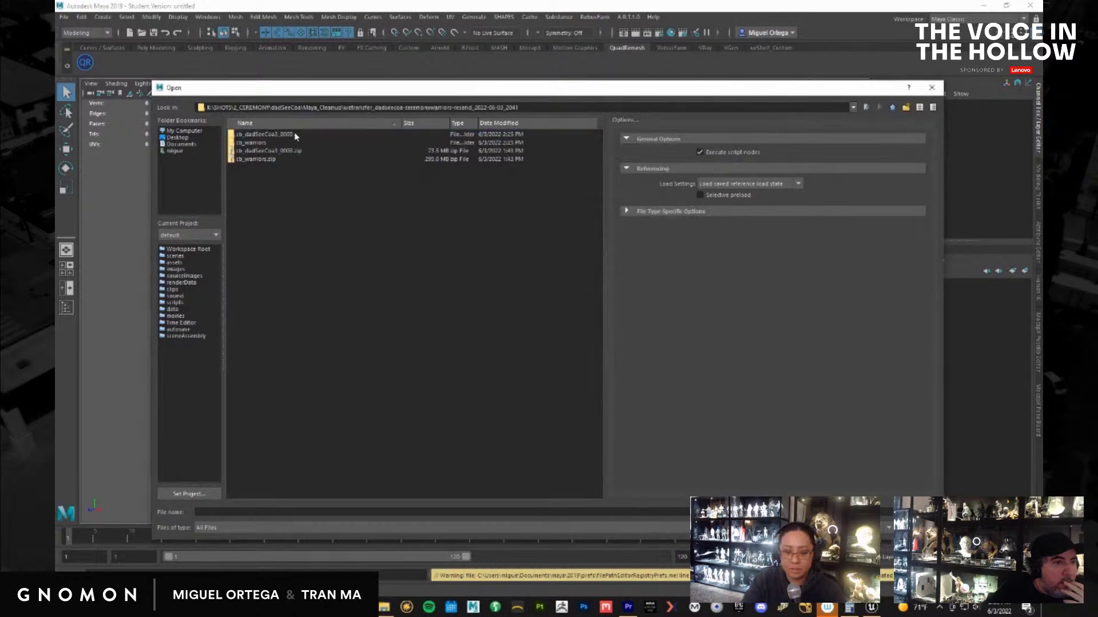
double_click(260, 135)
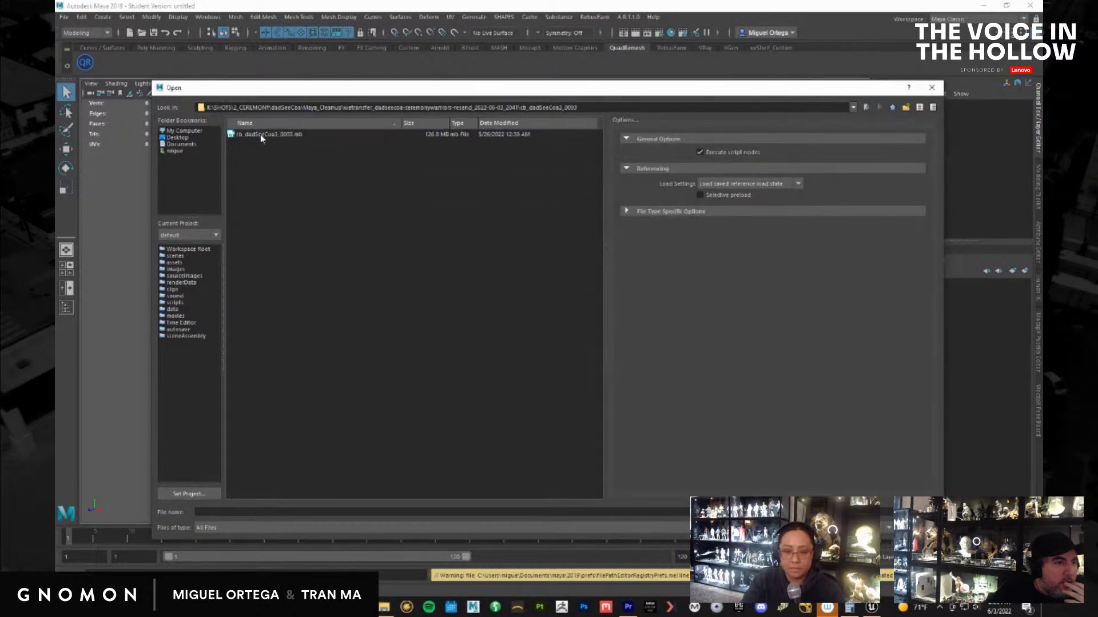
double_click(260, 135)
click(518, 312)
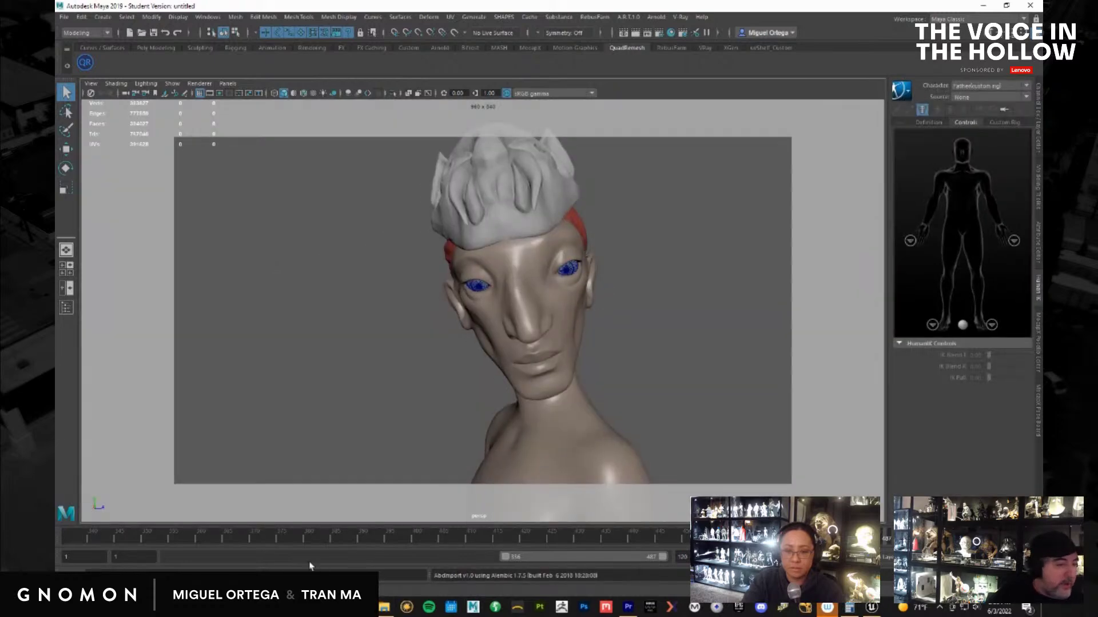
Scrub to the raised-arm pose, select the father's body mesh and show its ClipReader attributes
mouse_move(314, 538)
mouse_down()
mouse_move(56, 542)
mouse_move(502, 537)
mouse_up()
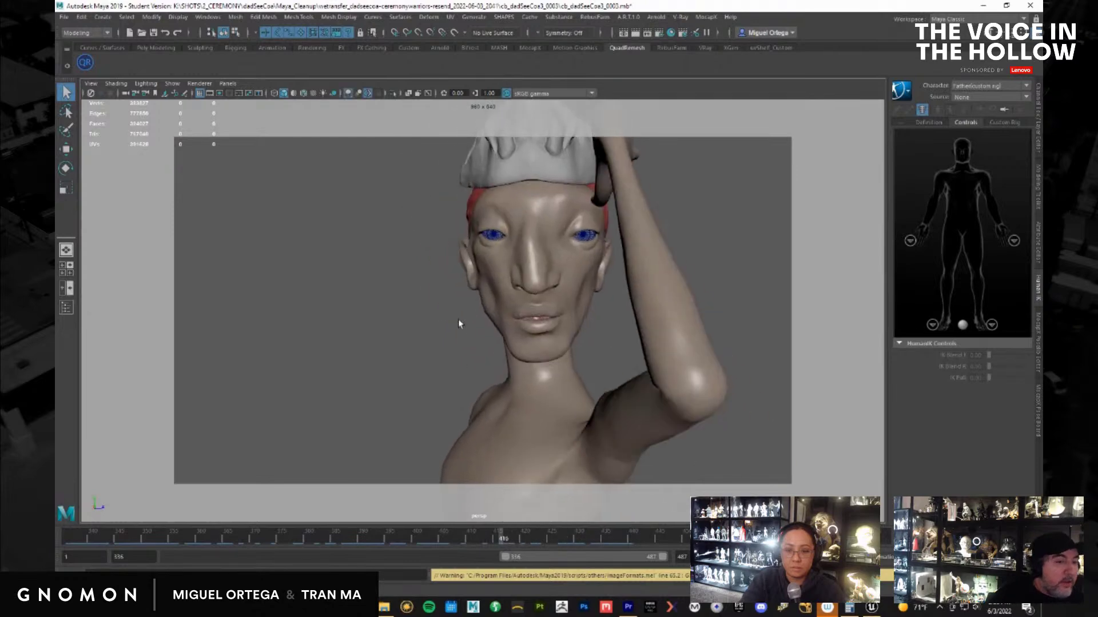
click(534, 366)
click(718, 276)
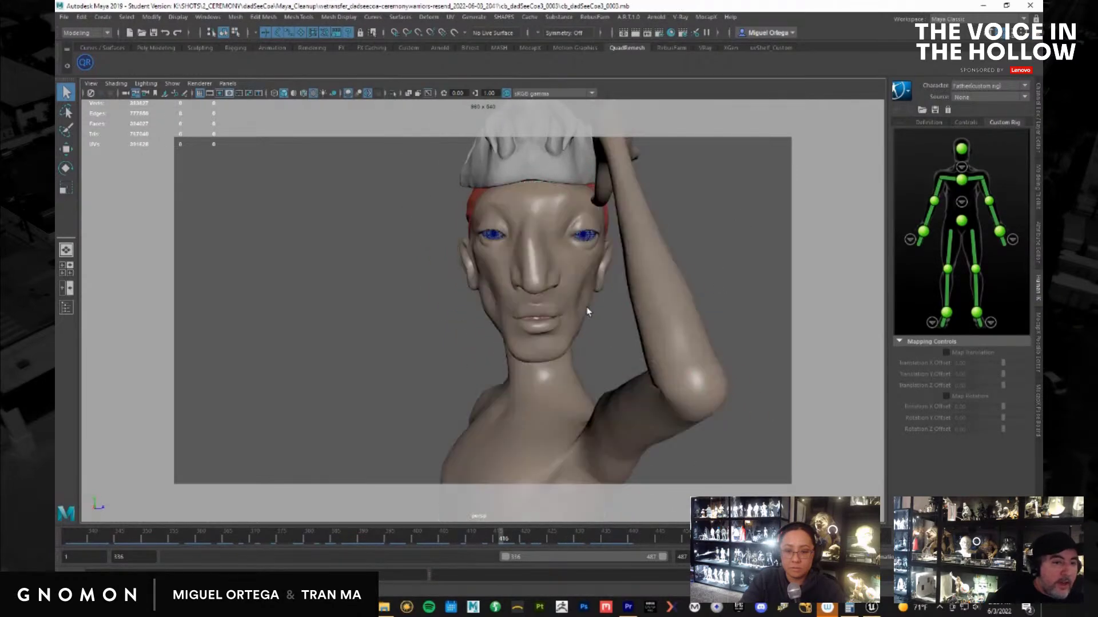
click(565, 280)
key(ctrl+a)
click(976, 102)
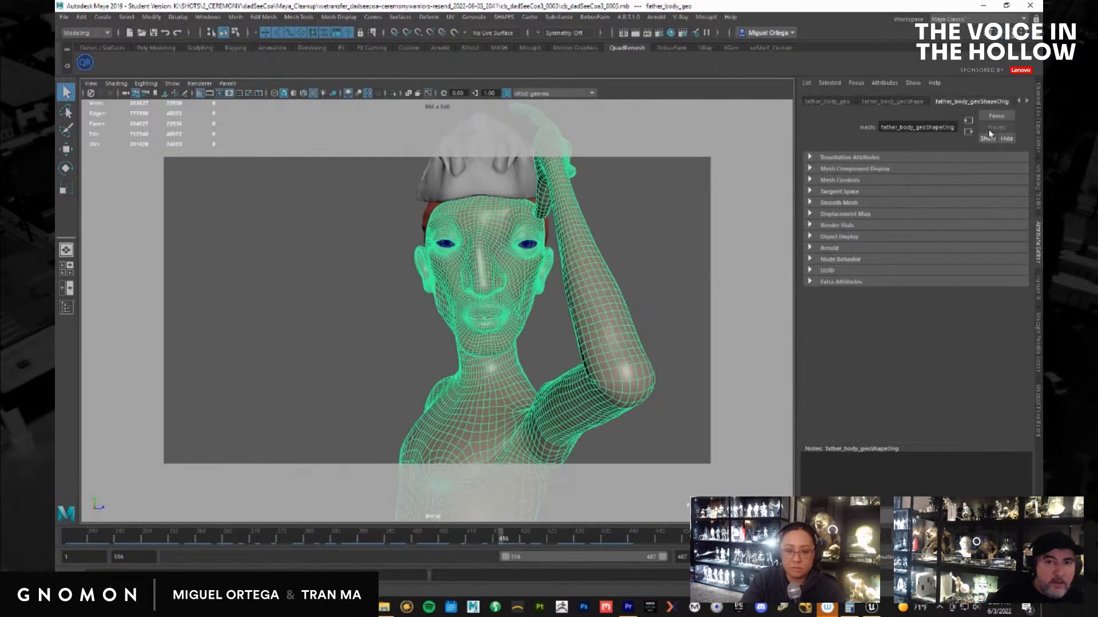
click(1027, 101)
click(1027, 102)
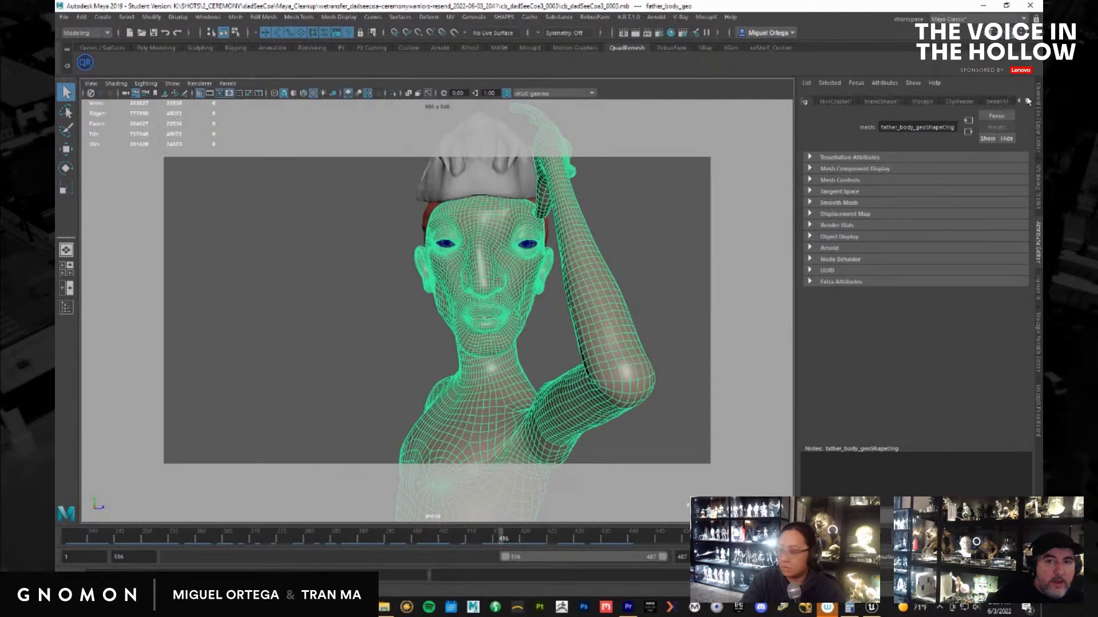
click(960, 102)
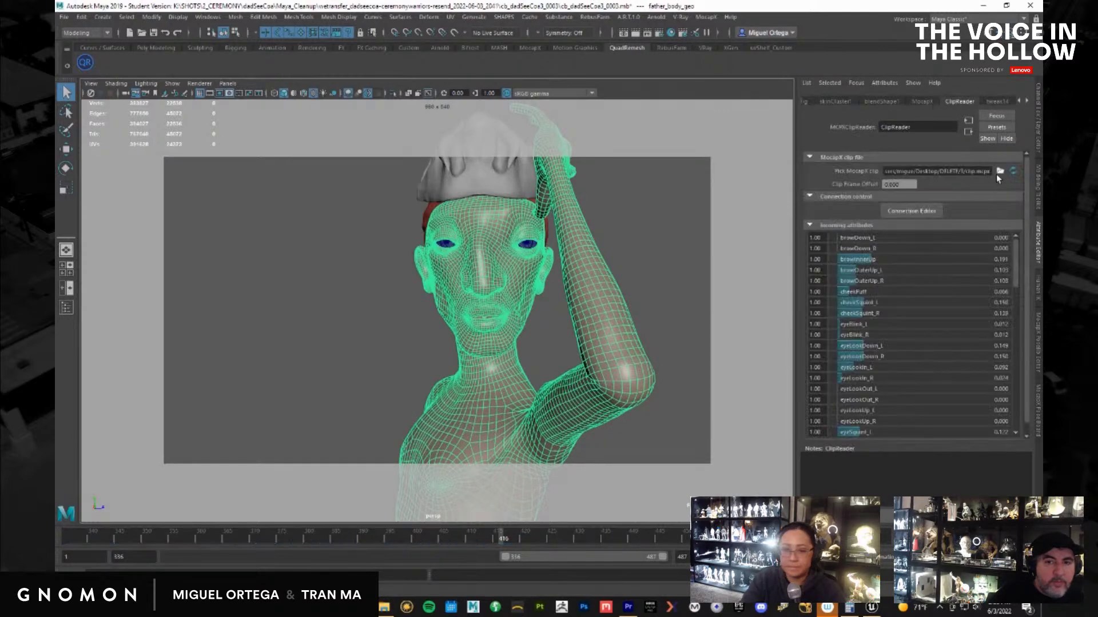
Load the long .mcpx clip from the desktop's DELETE folder as the ClipReader's MocapX clip
click(1000, 172)
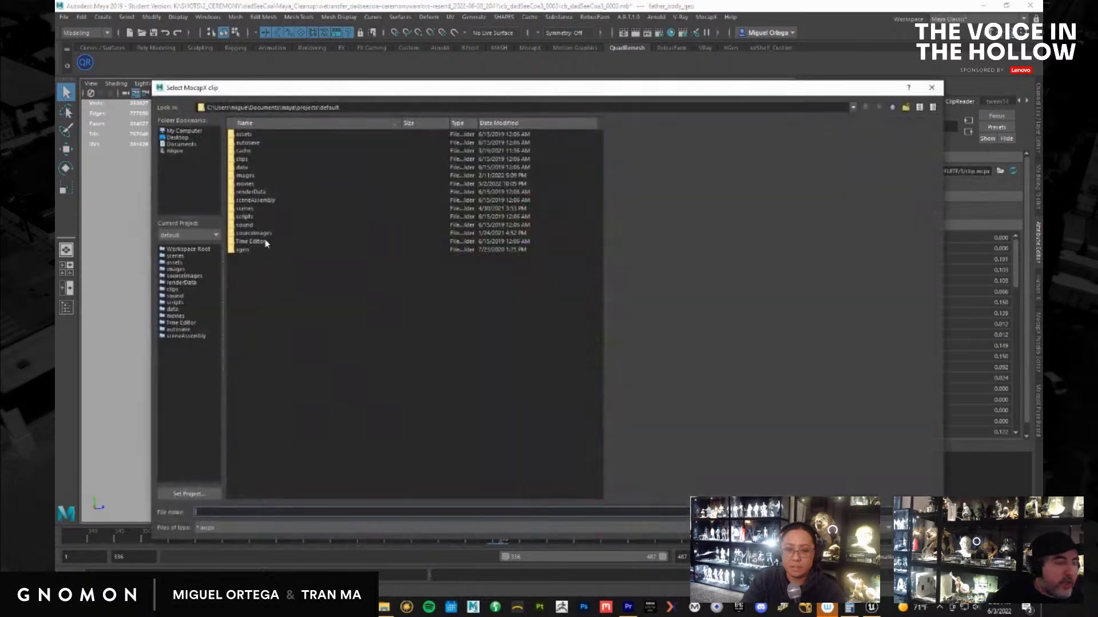
click(177, 139)
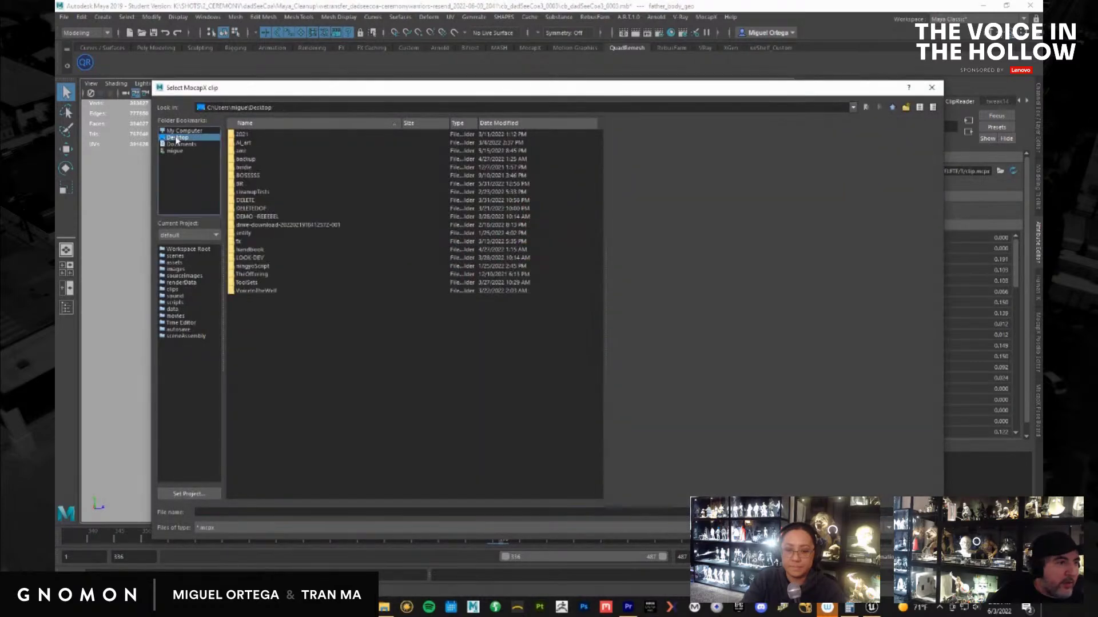
double_click(246, 200)
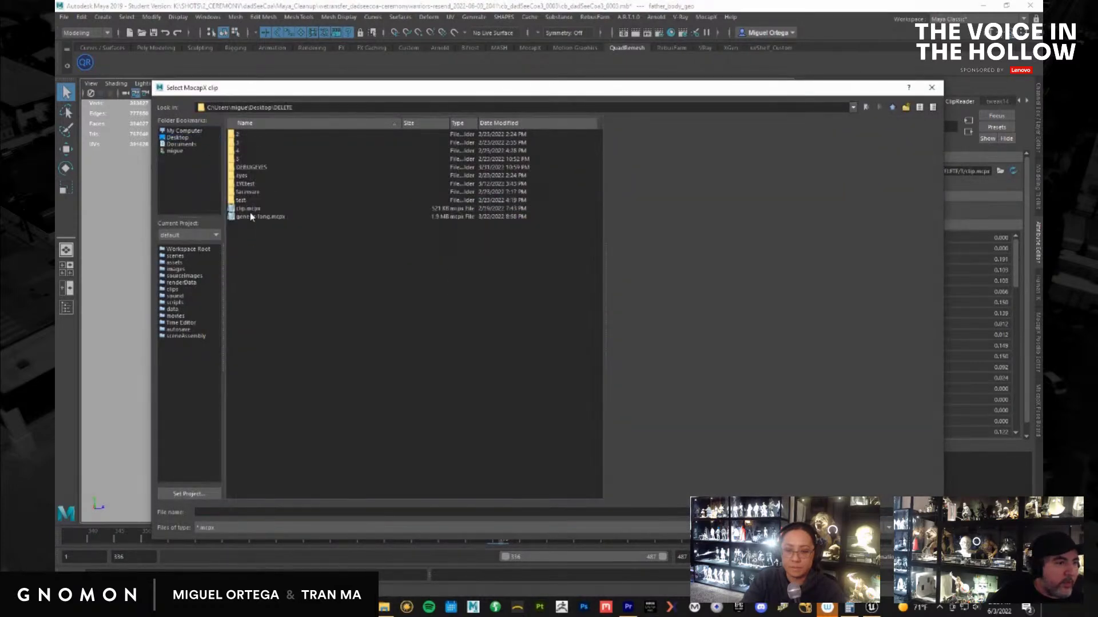
double_click(252, 217)
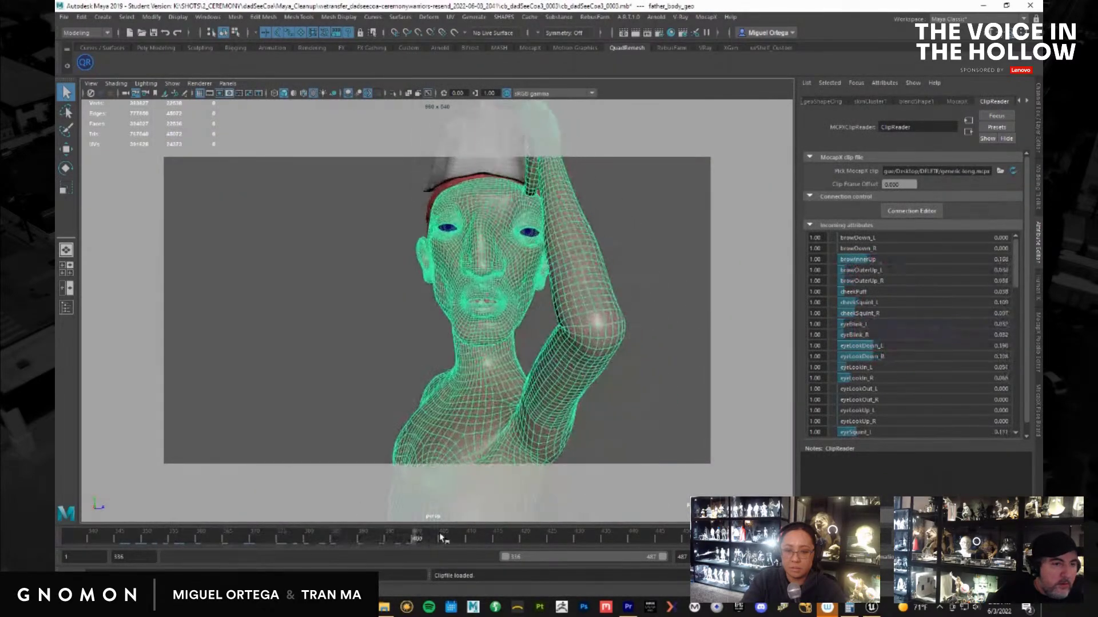
Scrub back and forth through the timeline to review the father's facial animation and mask removal
drag(567, 535, 400, 537)
click(368, 423)
mouse_move(309, 536)
mouse_down()
mouse_move(574, 540)
mouse_move(172, 549)
mouse_move(571, 529)
mouse_move(146, 535)
mouse_move(246, 526)
mouse_move(372, 541)
mouse_move(715, 537)
mouse_up()
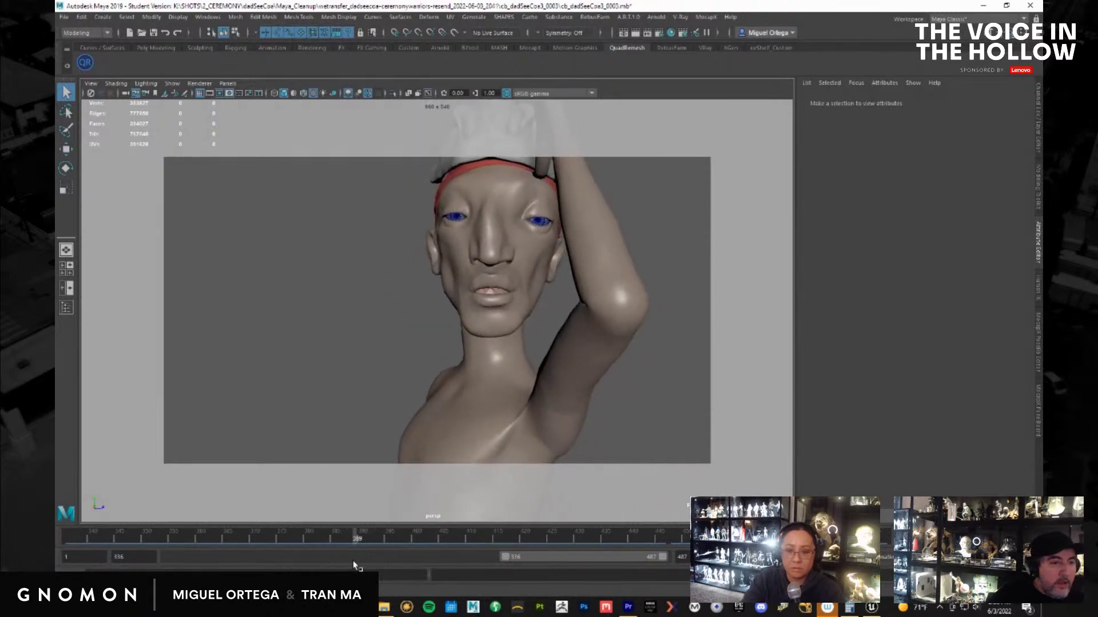
mouse_move(416, 554)
mouse_down()
mouse_move(163, 563)
mouse_move(363, 554)
mouse_move(137, 540)
mouse_move(217, 538)
mouse_move(132, 524)
mouse_move(136, 533)
mouse_up()
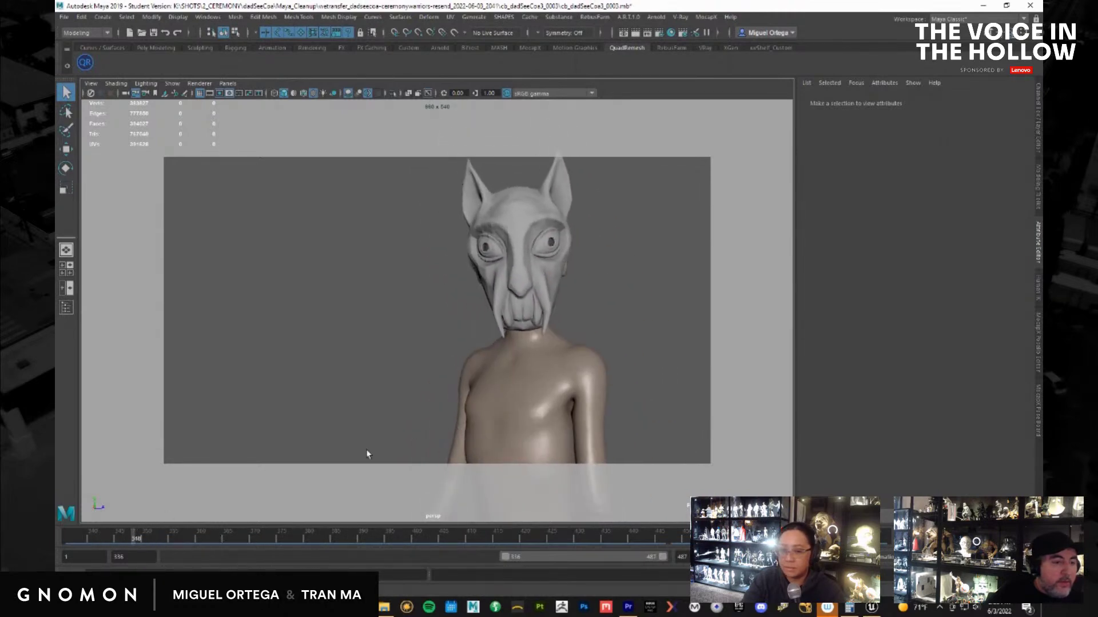
Select the father's geometry in the camera view and take the mask out of the selection
drag(326, 497, 728, 163)
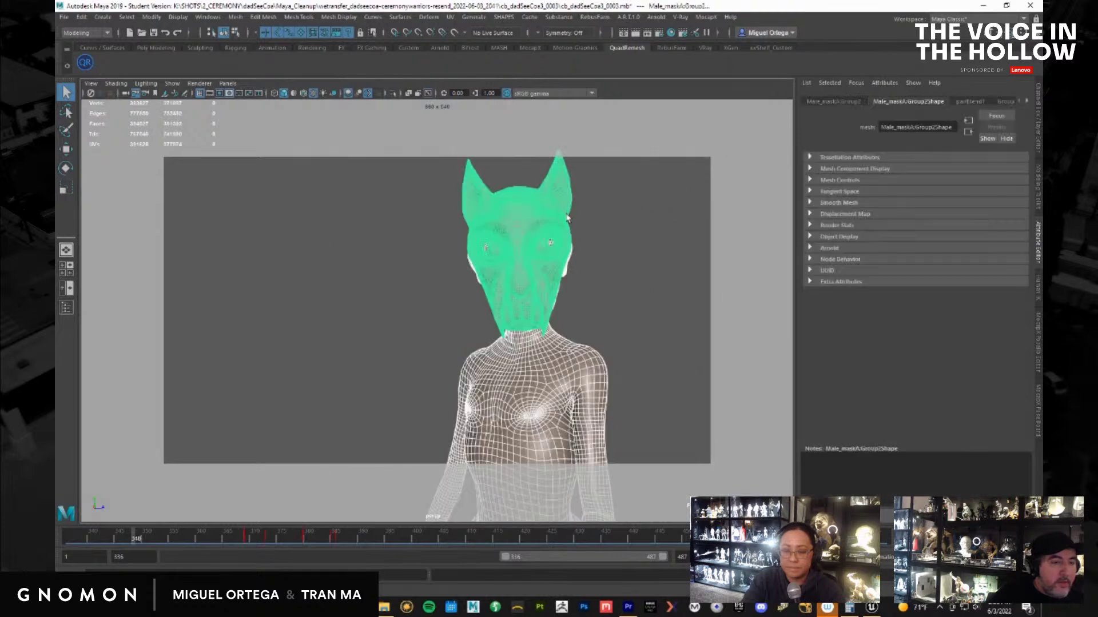
click(544, 216)
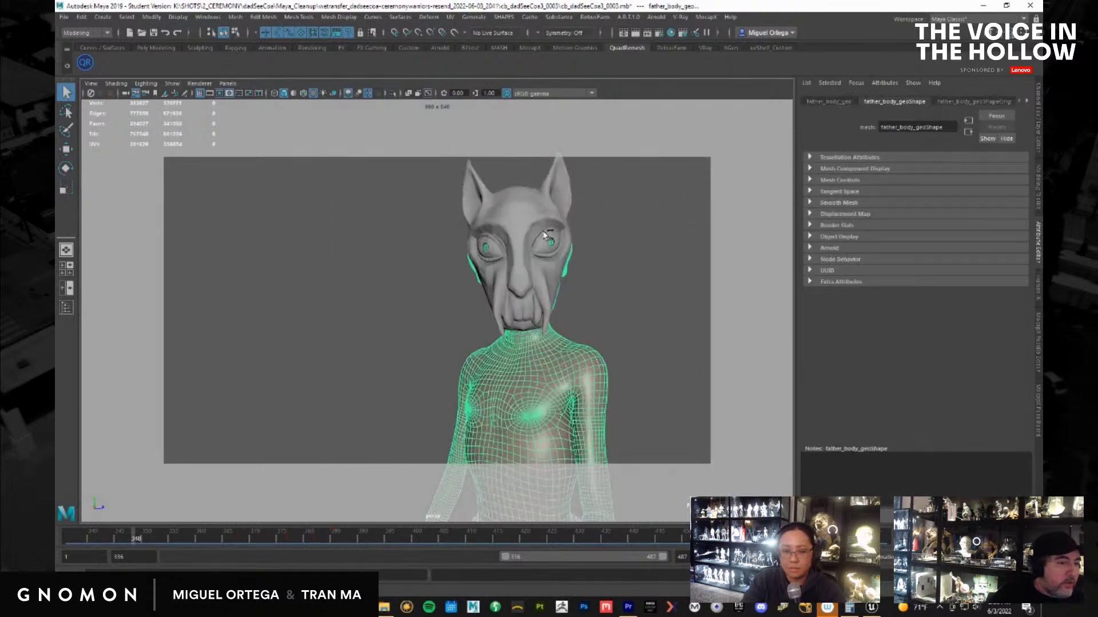
click(559, 208)
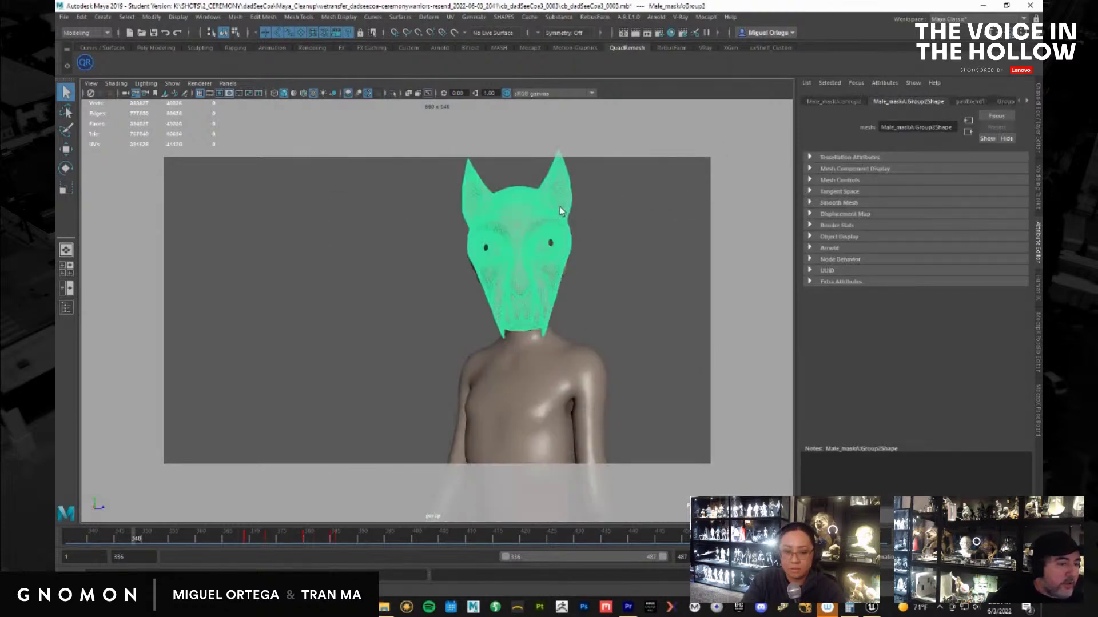
click(629, 236)
drag(360, 177, 681, 529)
shift+click(538, 267)
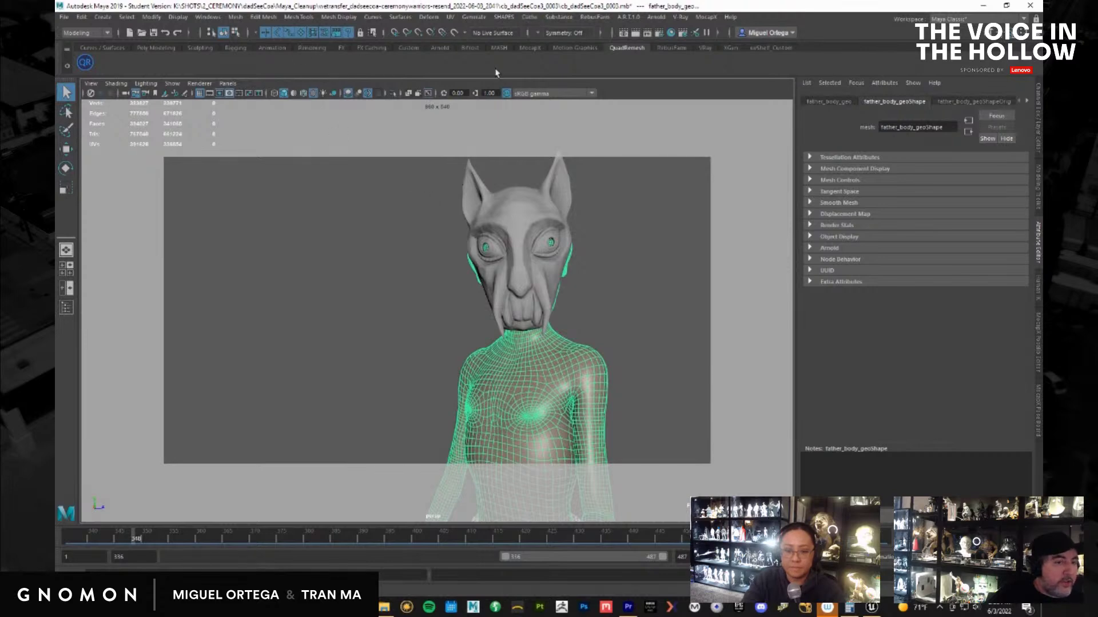
click(298, 483)
drag(334, 518, 604, 184)
ctrl+click(567, 182)
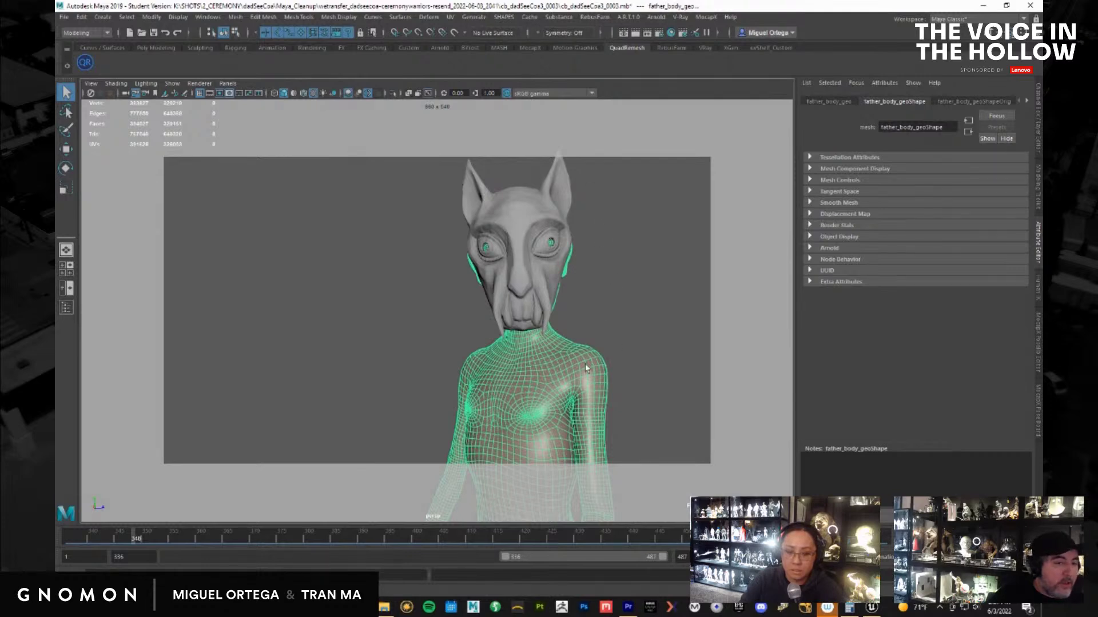
Create a new perspective camera showing the whole figure and scrub to the raised-arm pose
click(229, 85)
mouse_move(246, 94)
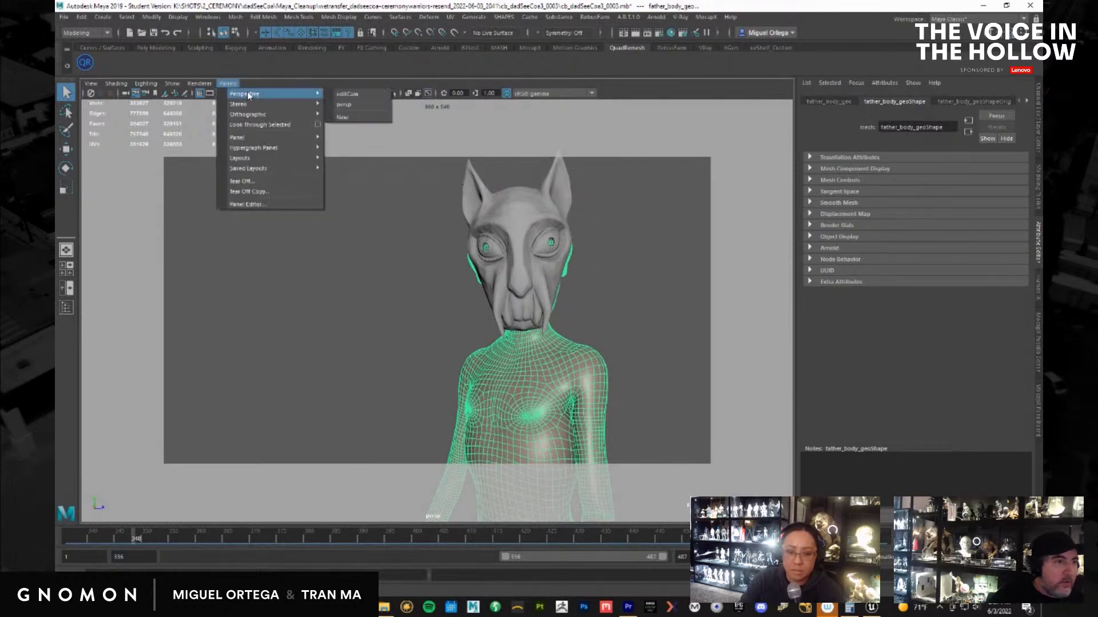
click(354, 116)
scroll(462, 305, down, 10)
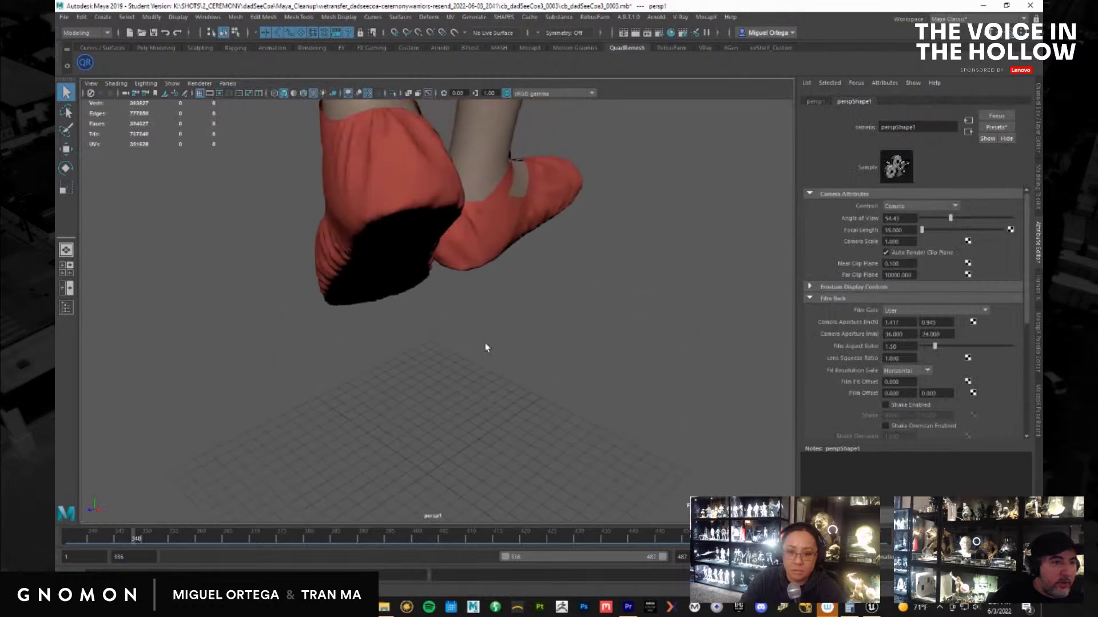
alt+drag(442, 310, 657, 309)
drag(279, 536, 303, 537)
Select all of the father's geometry including the mask and remove the red skirt from the selection
drag(337, 385, 537, 227)
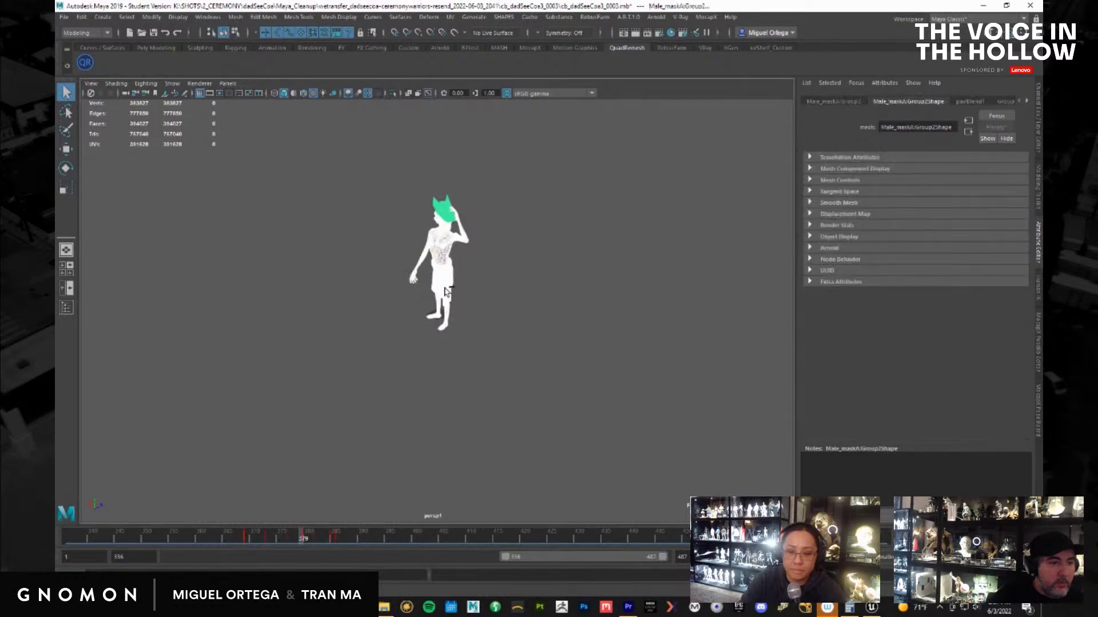
shift+click(445, 292)
scroll(442, 335, up, 5)
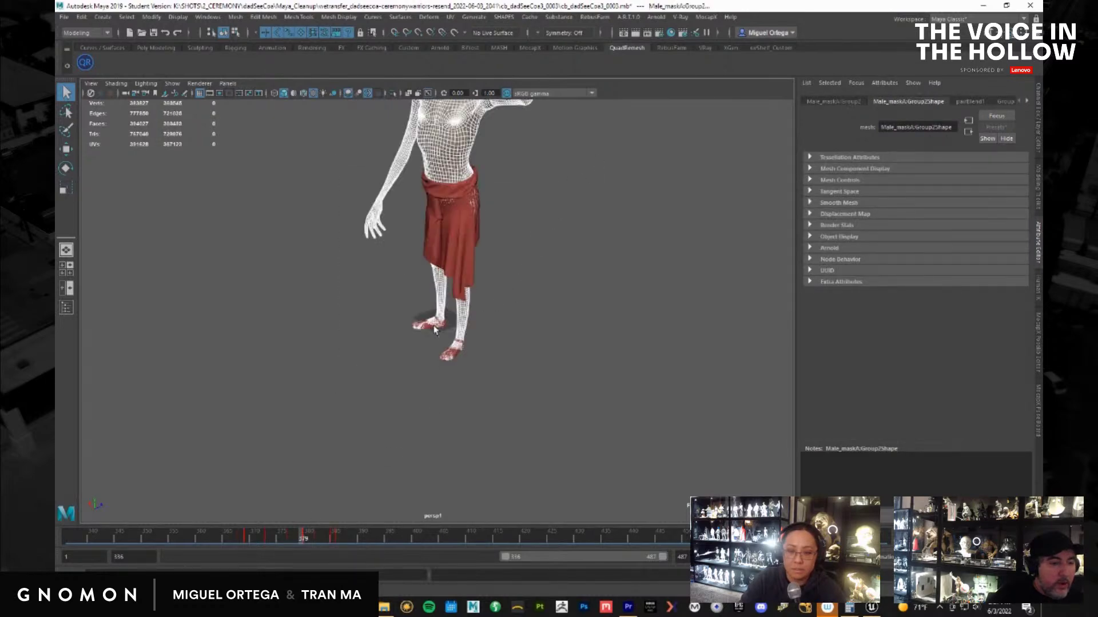
scroll(461, 348, down, 5)
scroll(468, 343, up, 3)
scroll(476, 259, down, 3)
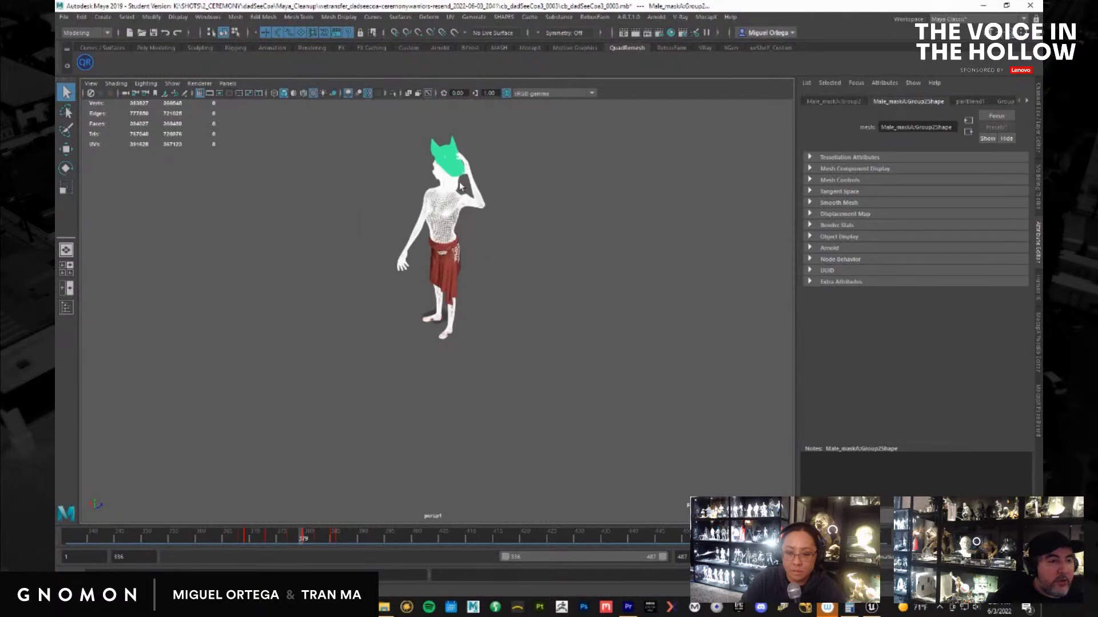
Take the mask out of the selection so that only the father's body geometry stays selected
click(445, 154)
click(227, 84)
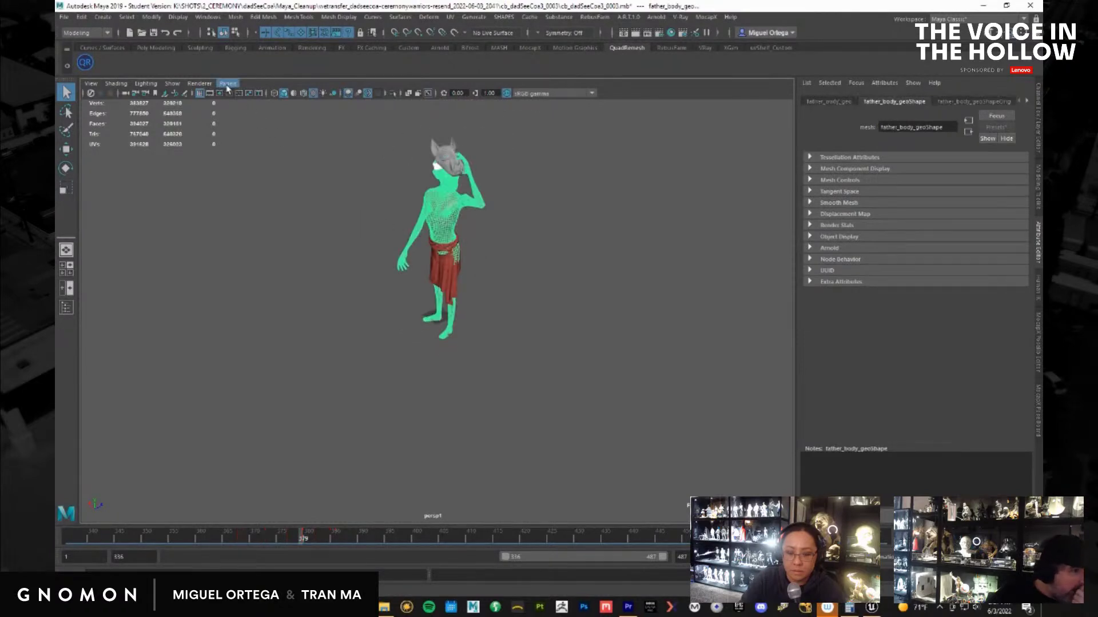
key(Escape)
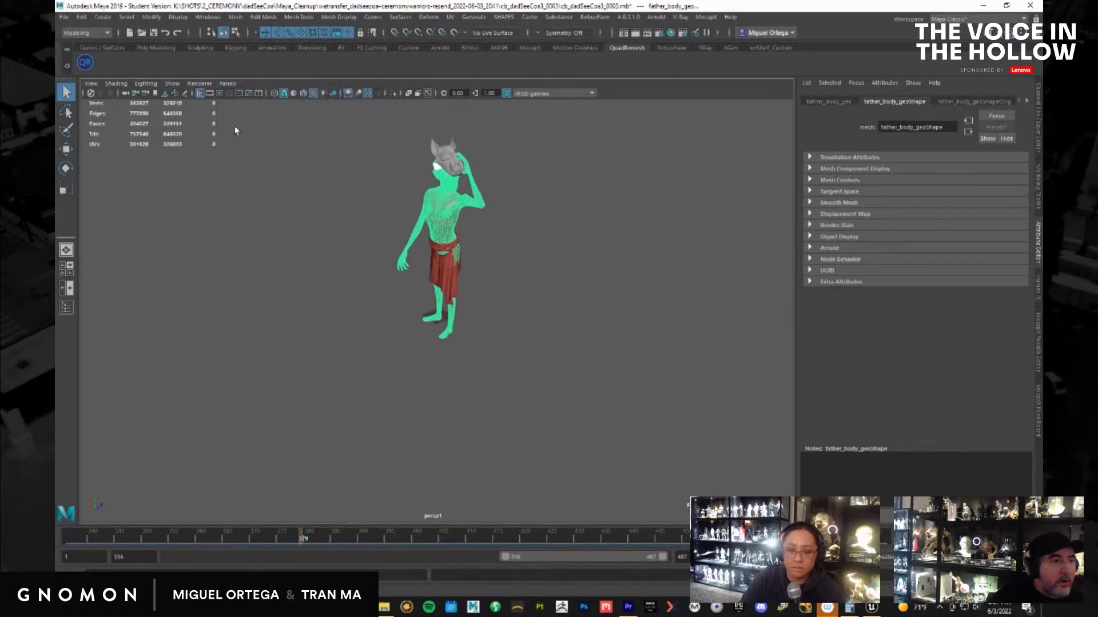
Switch the viewport back to the original persp camera with its resolution gate and scrub to frame 430
click(227, 83)
mouse_move(274, 94)
click(346, 94)
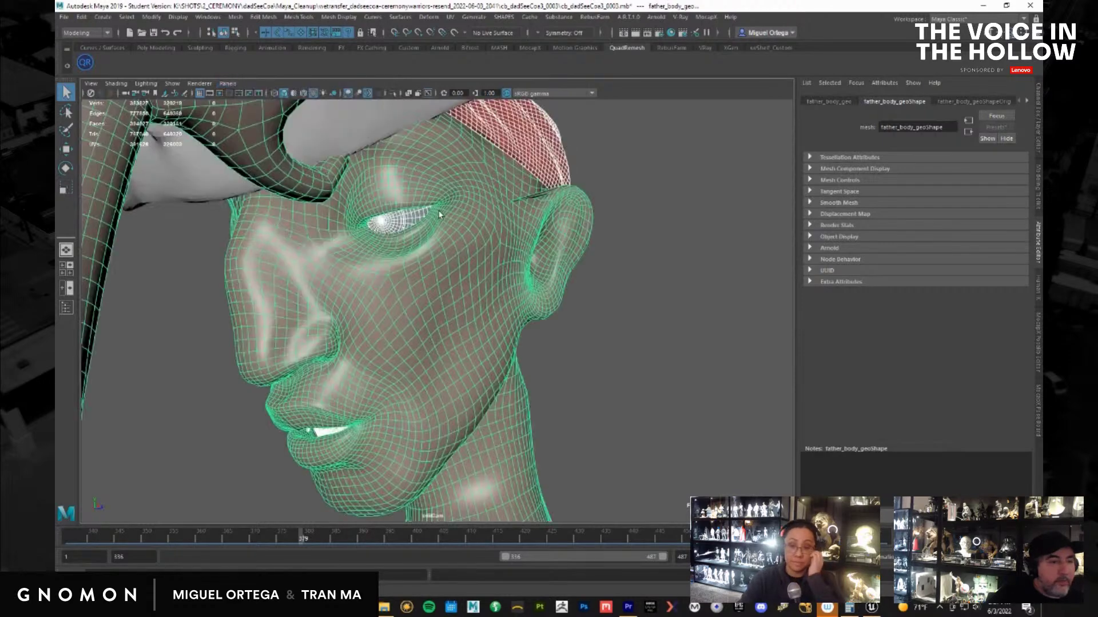
click(227, 84)
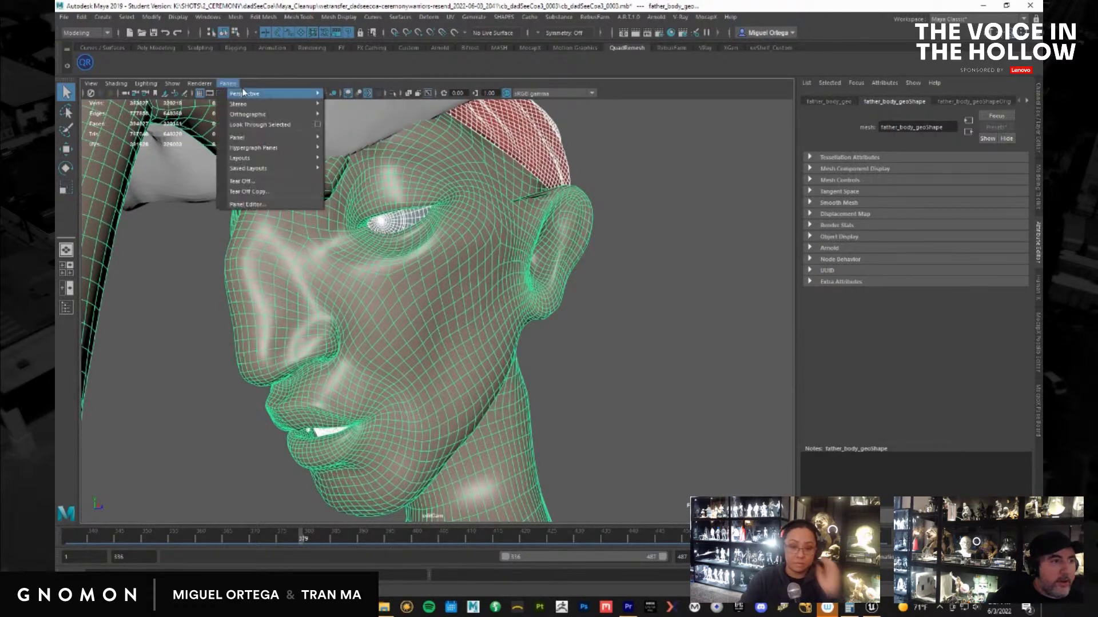
mouse_move(254, 93)
click(348, 104)
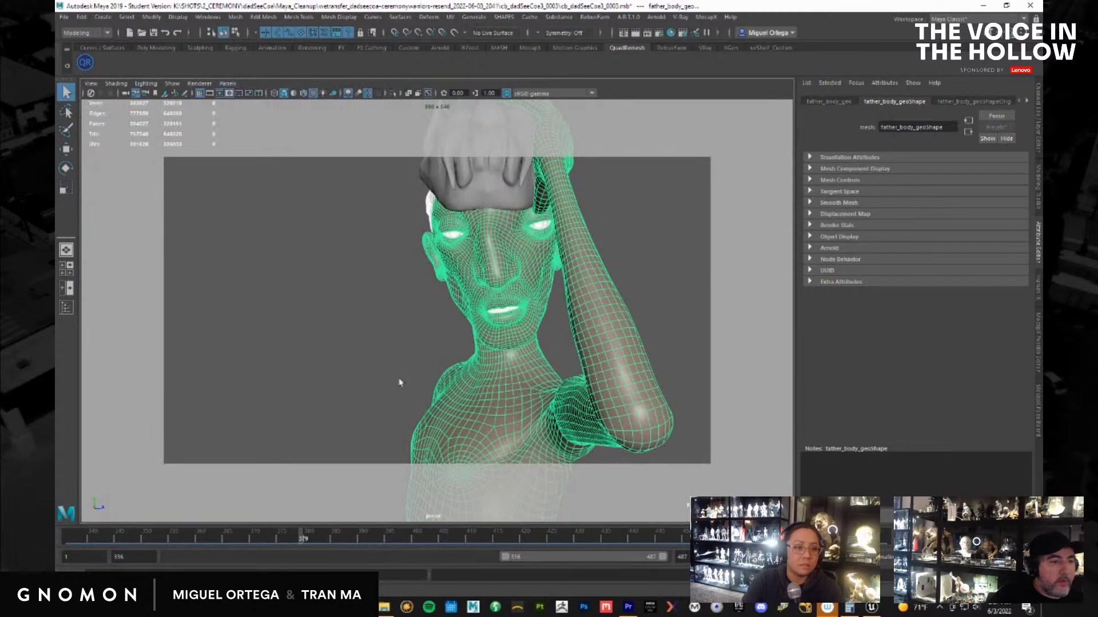
mouse_move(417, 542)
mouse_down()
mouse_move(443, 514)
mouse_move(579, 518)
mouse_up()
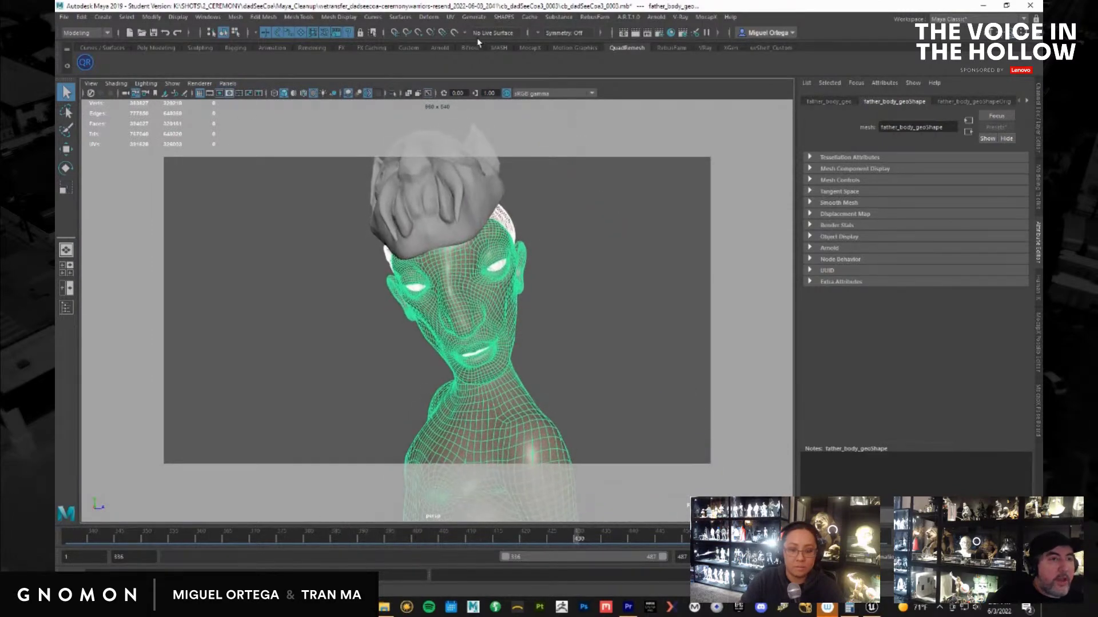
click(530, 16)
mouse_move(580, 35)
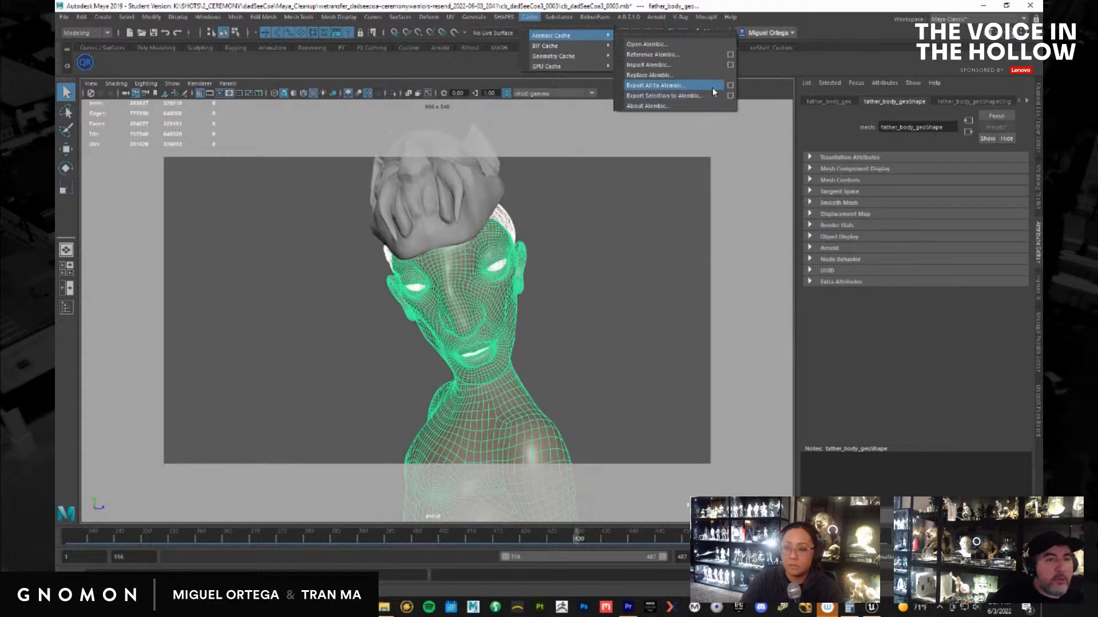
click(729, 97)
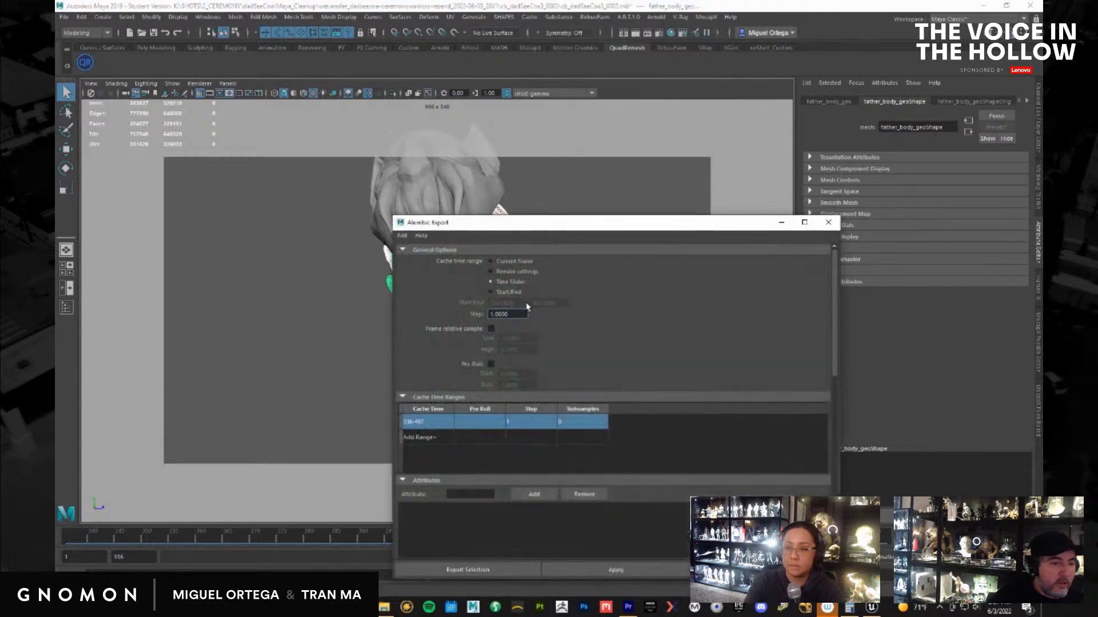
scroll(526, 307, down, 3)
click(828, 223)
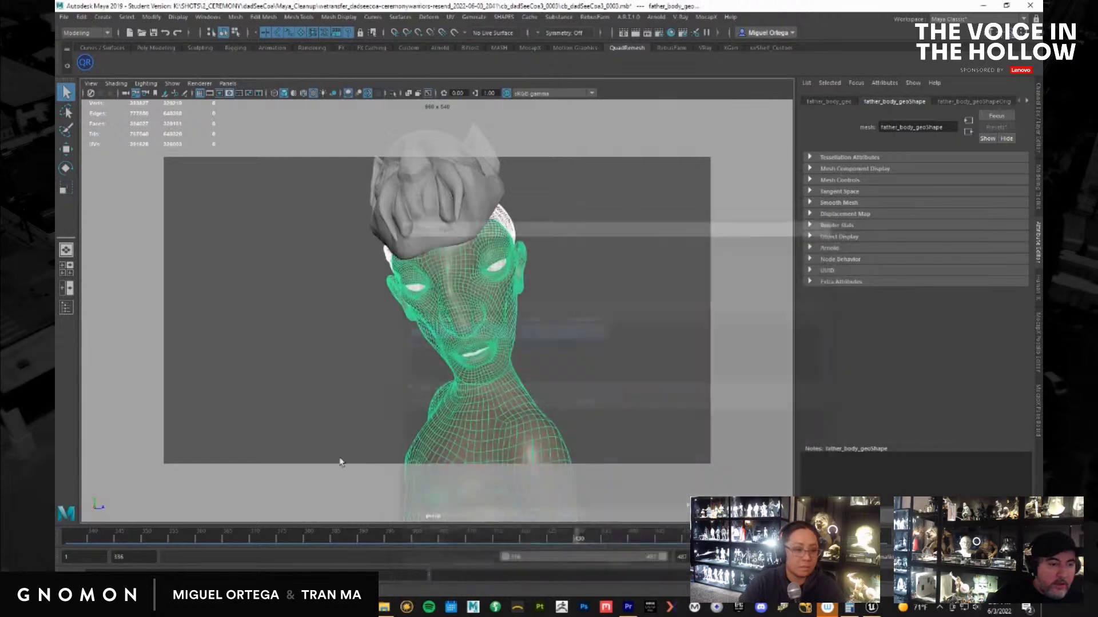
Scrub to the end of the father's performance and set the playback range's end frame to 440
drag(306, 540, 633, 555)
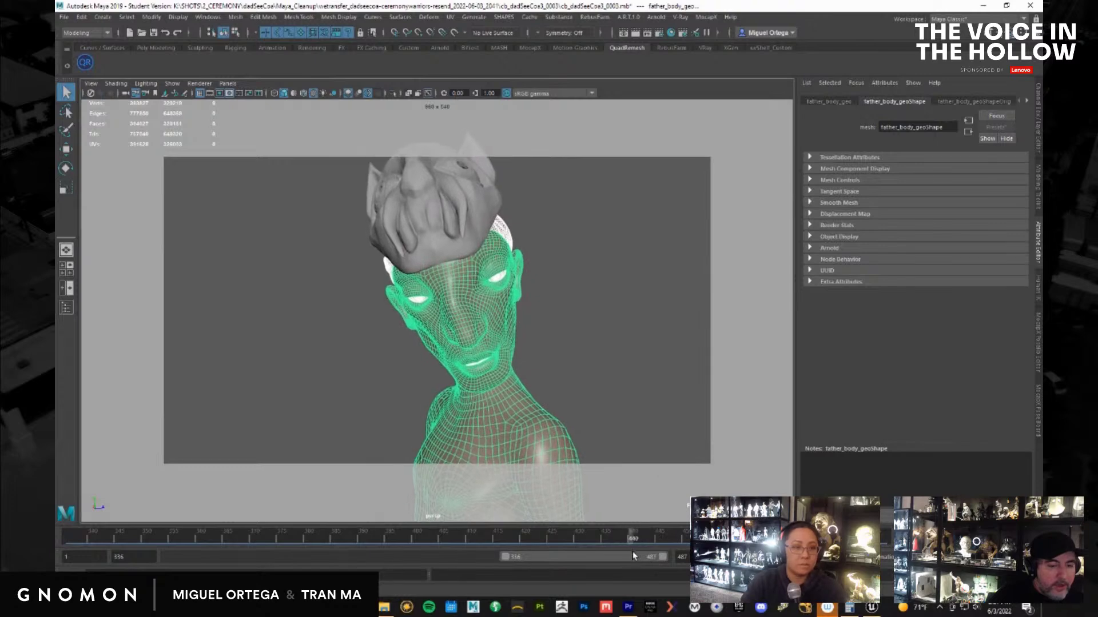
click(675, 556)
text(44)
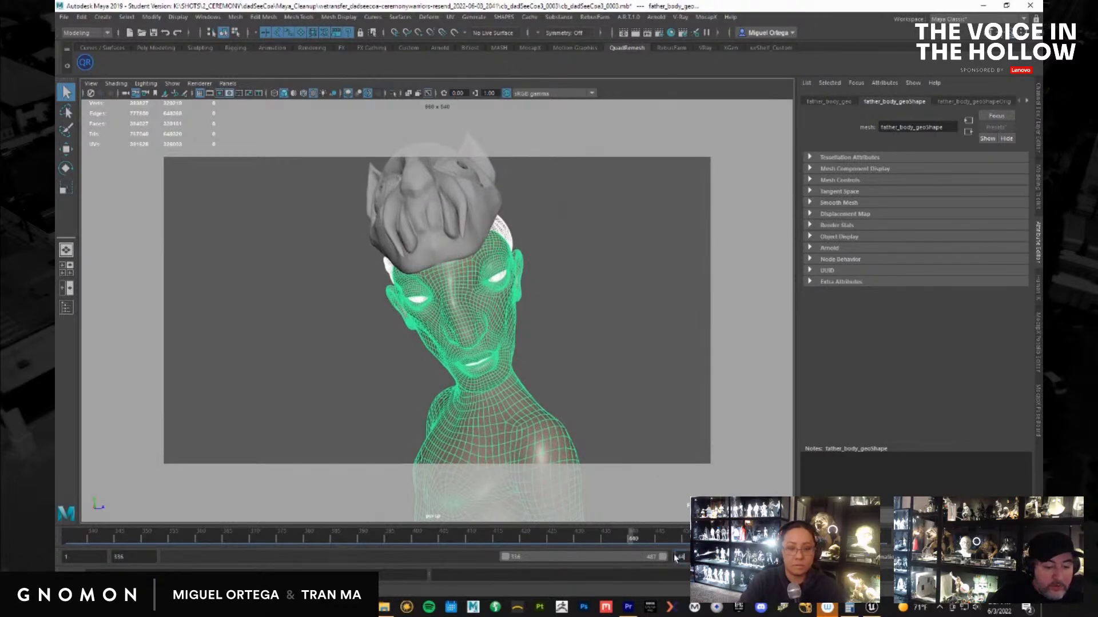
text(0)
key(Return)
drag(603, 536, 496, 537)
Export the selected father geometry over the time slider range as dad_body.abc in the 2_CEREMONY dadSeeCoa Alembic folder
click(529, 16)
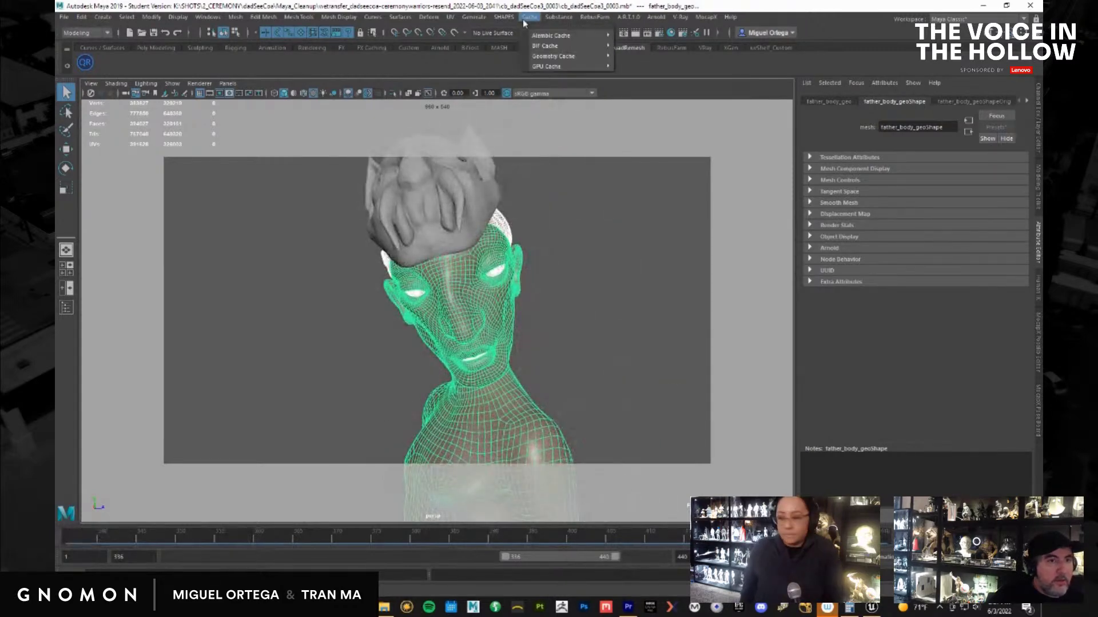
mouse_move(585, 37)
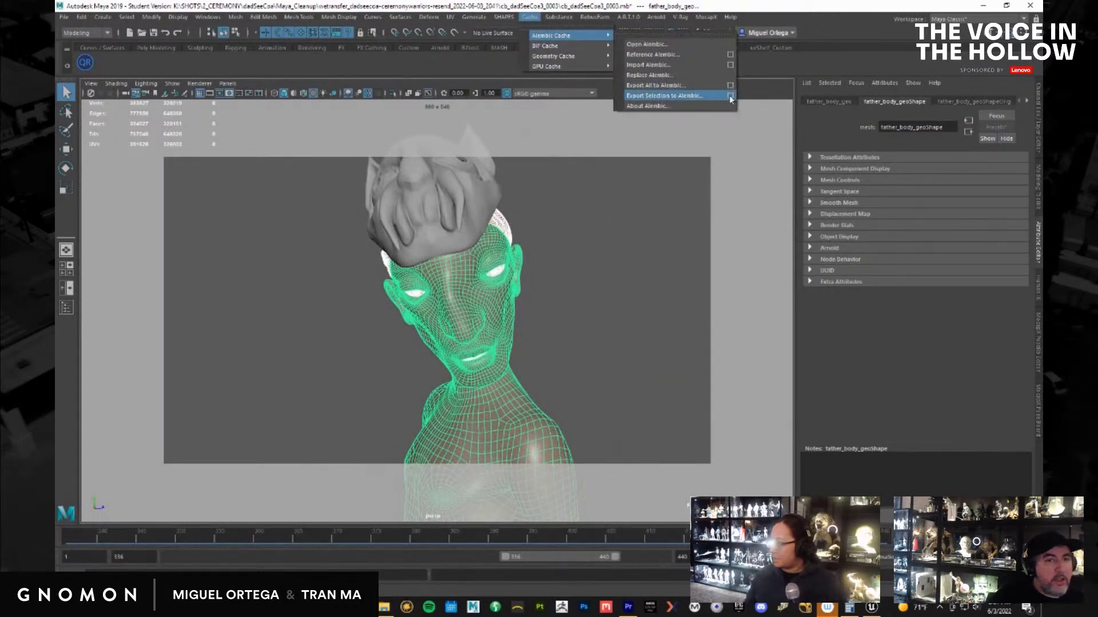
click(729, 97)
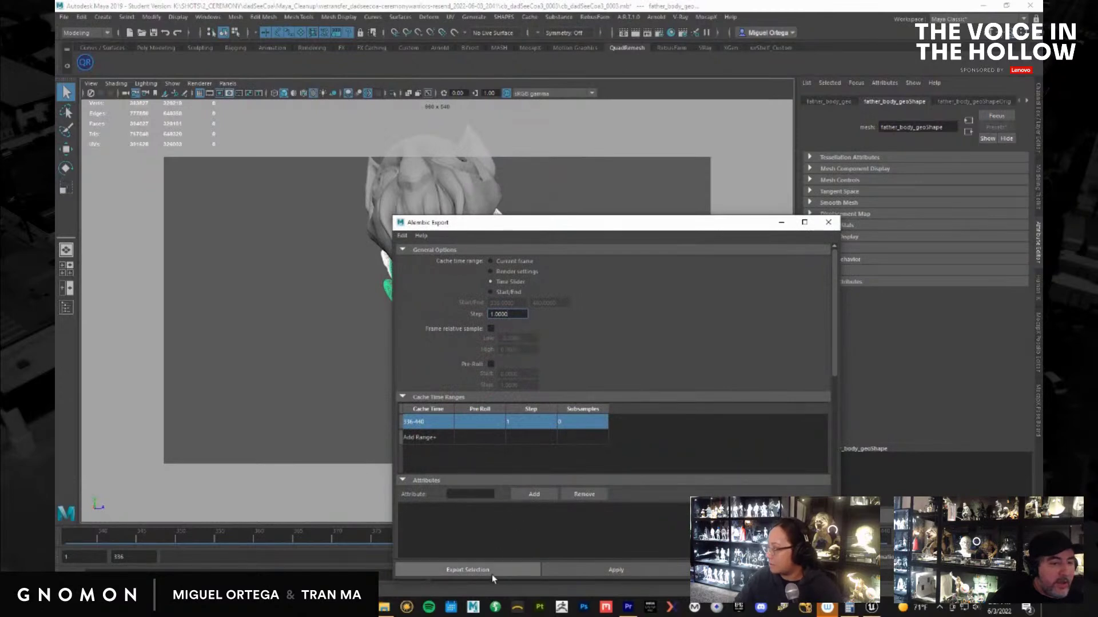
click(468, 570)
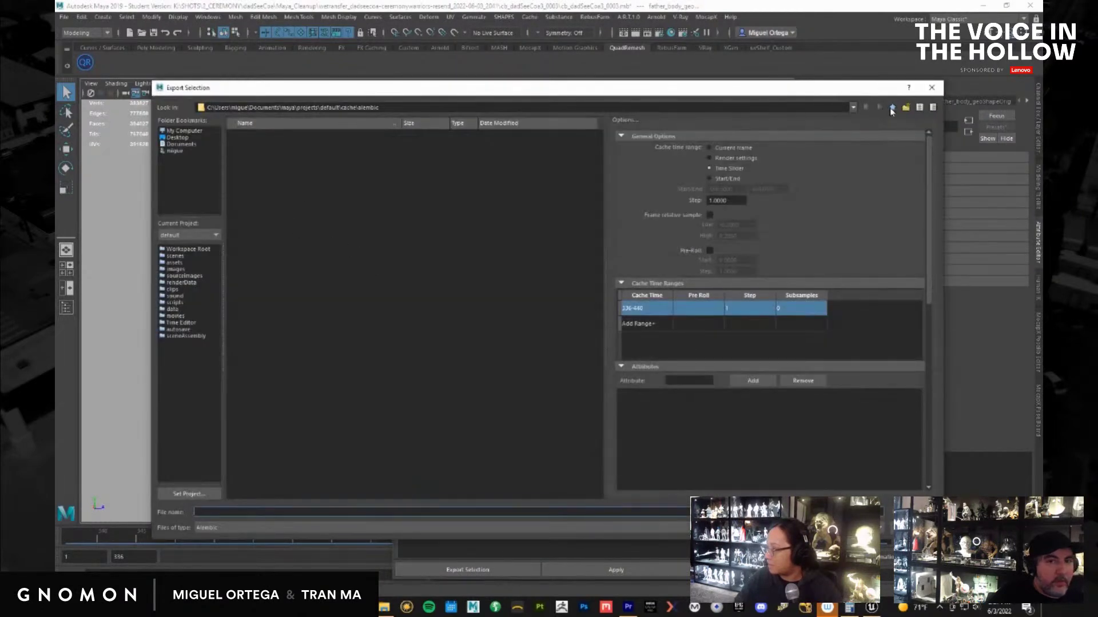
click(852, 107)
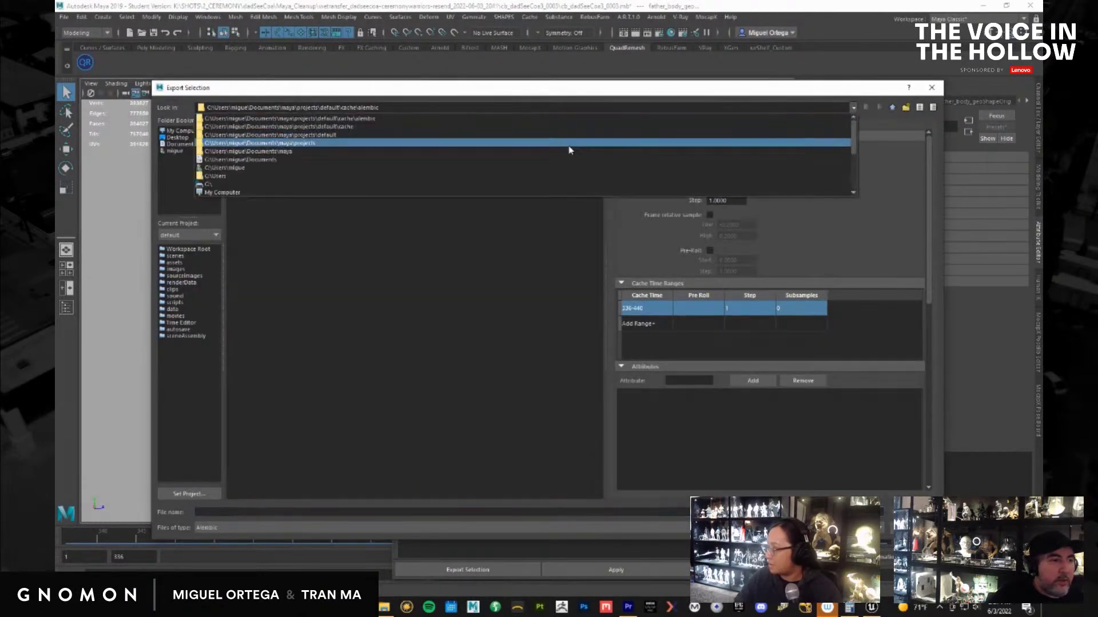
click(528, 191)
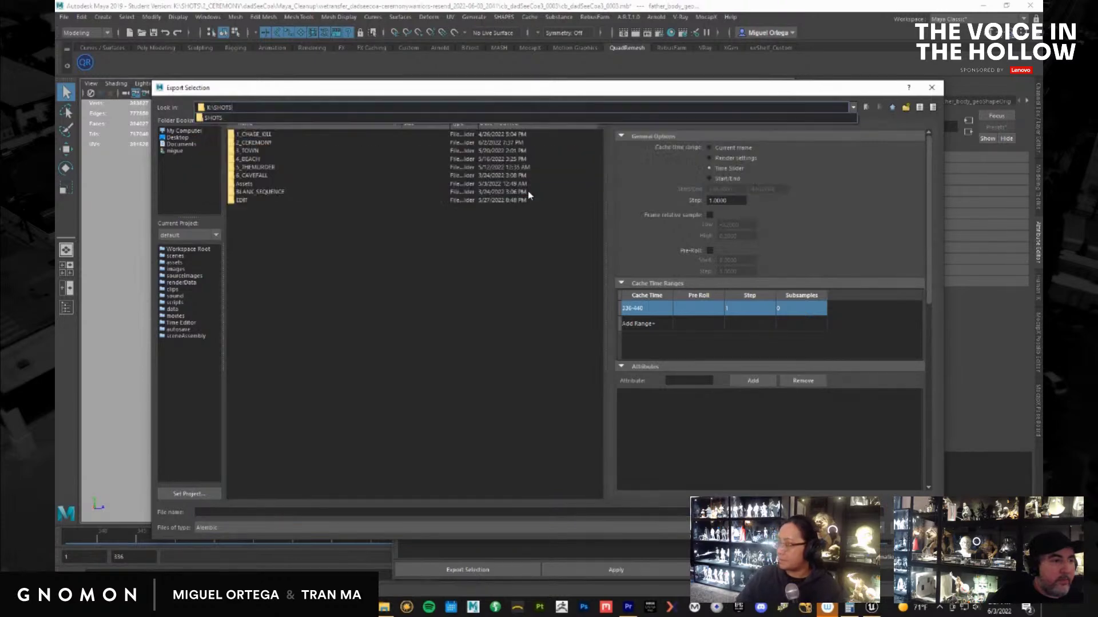
double_click(265, 142)
double_click(252, 161)
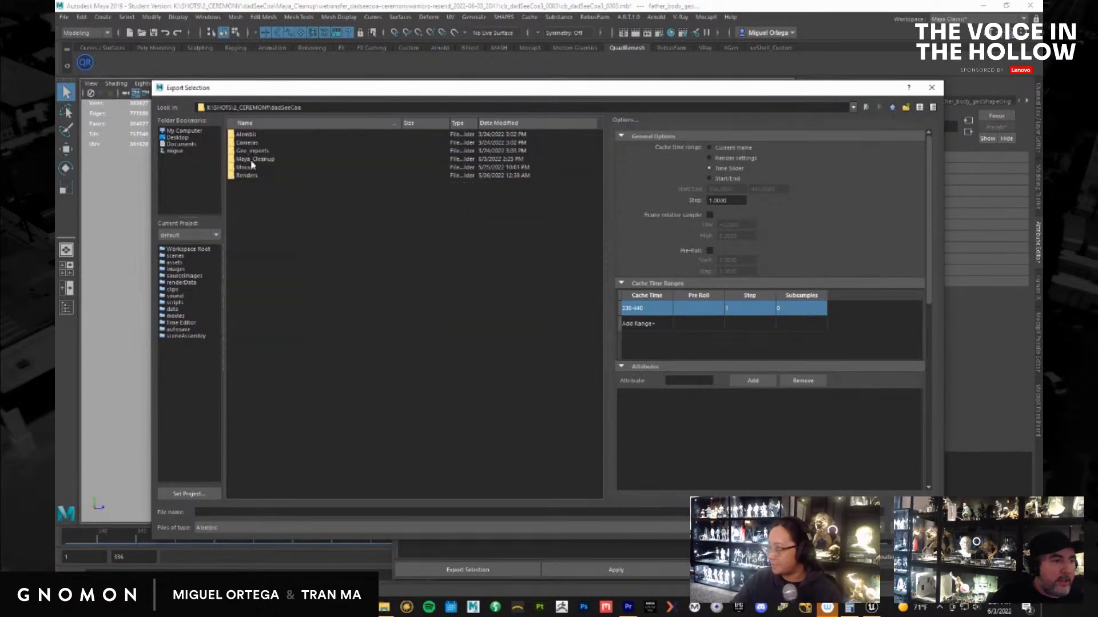
double_click(247, 135)
click(263, 511)
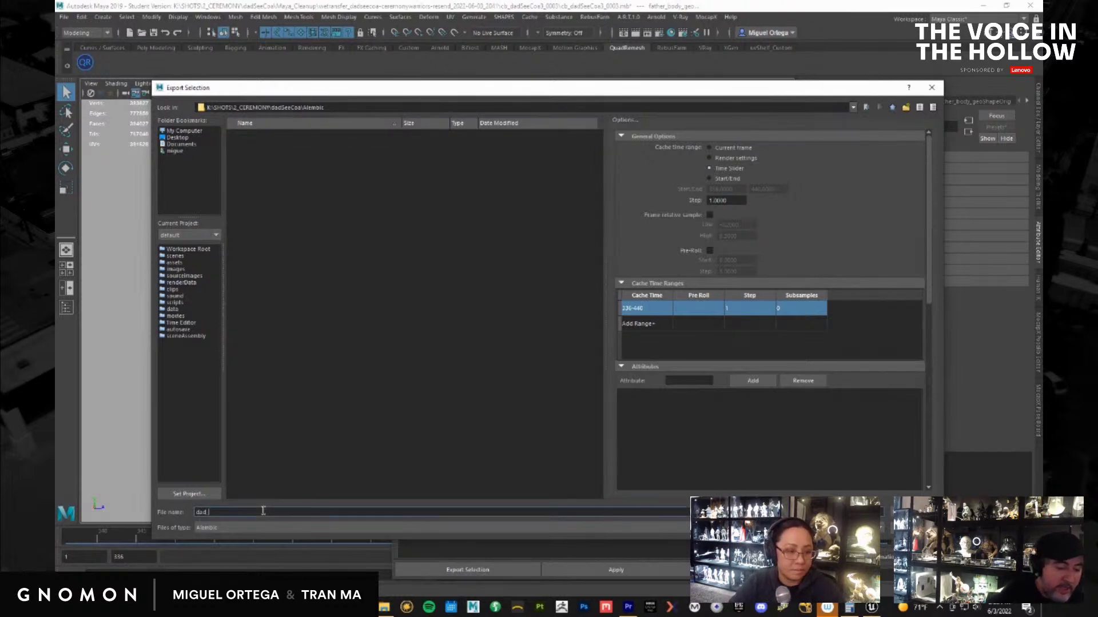
key(Return)
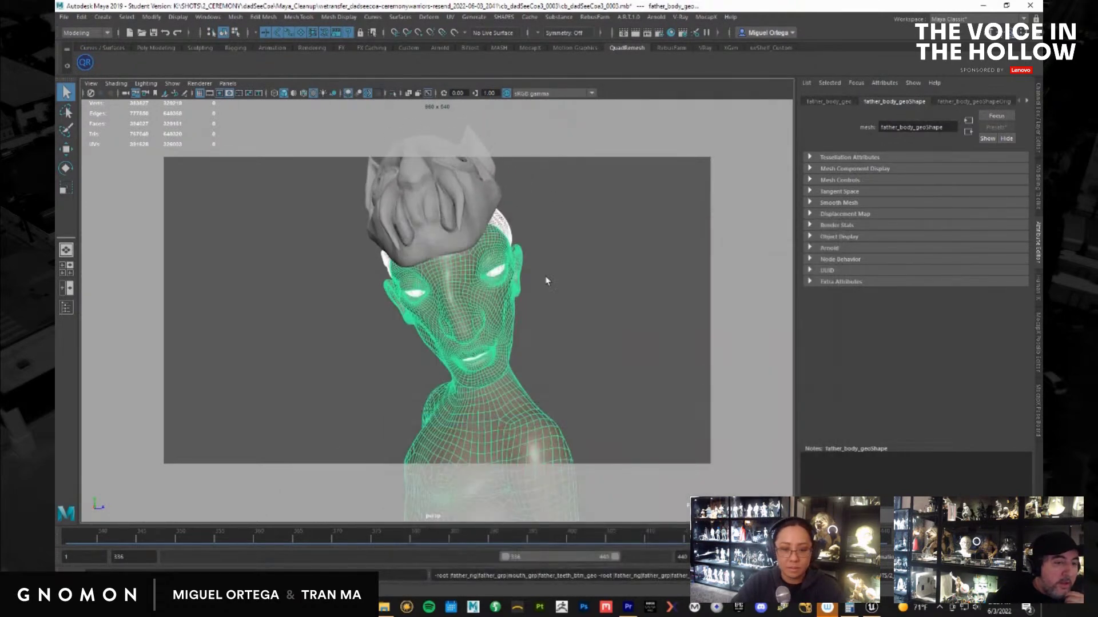
Select only the father's mask and bake its animation into keys across the timeline
click(540, 258)
click(458, 217)
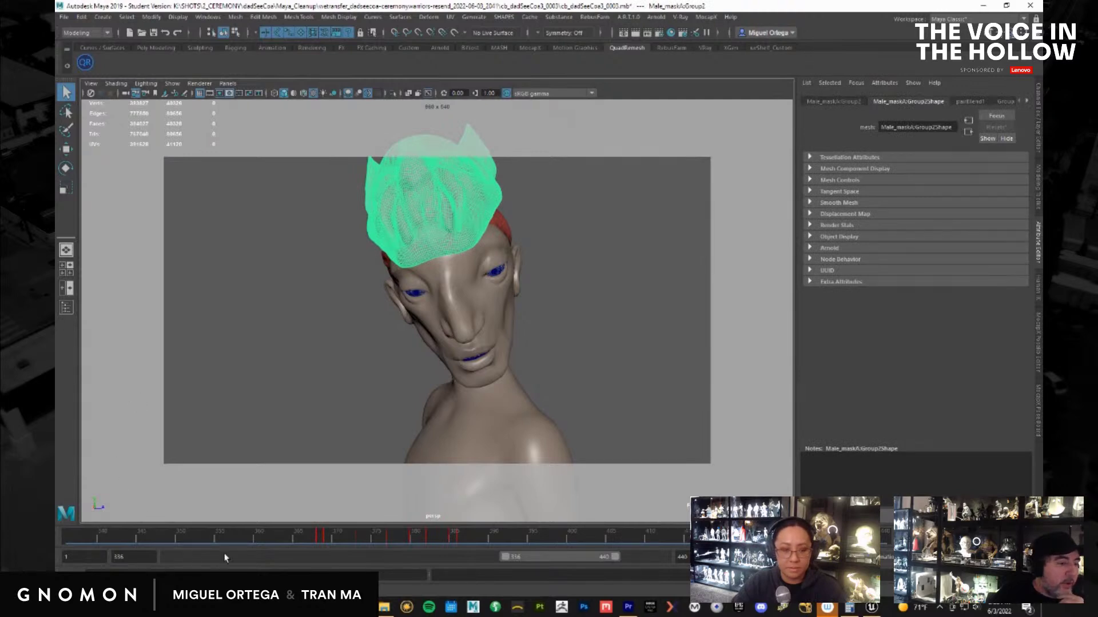
mouse_move(240, 539)
mouse_down()
mouse_move(65, 537)
mouse_move(353, 539)
mouse_up()
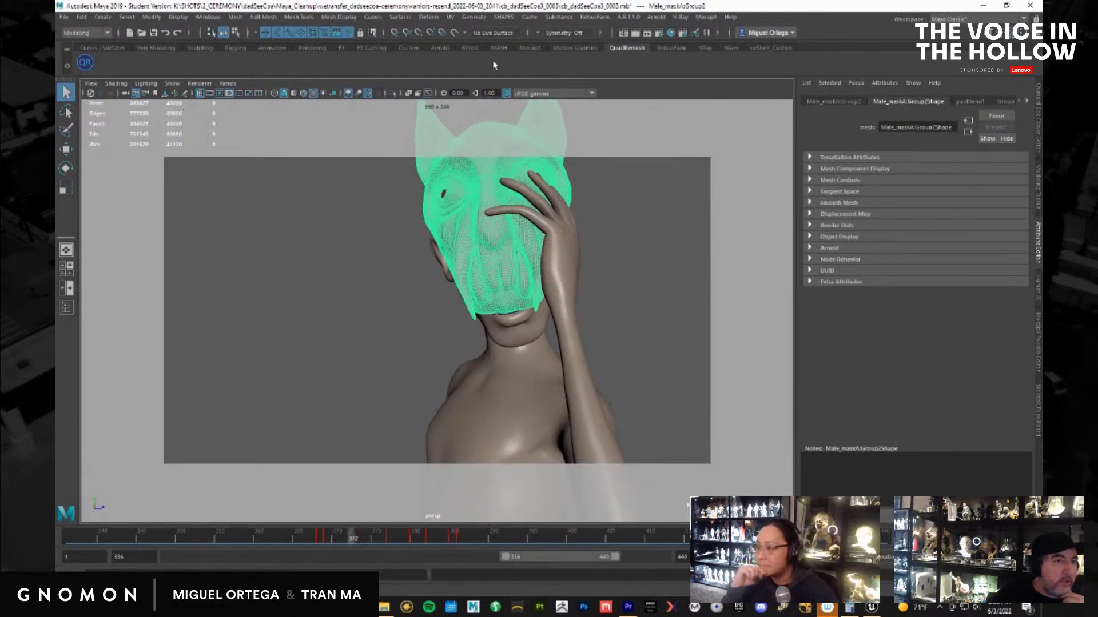
click(409, 47)
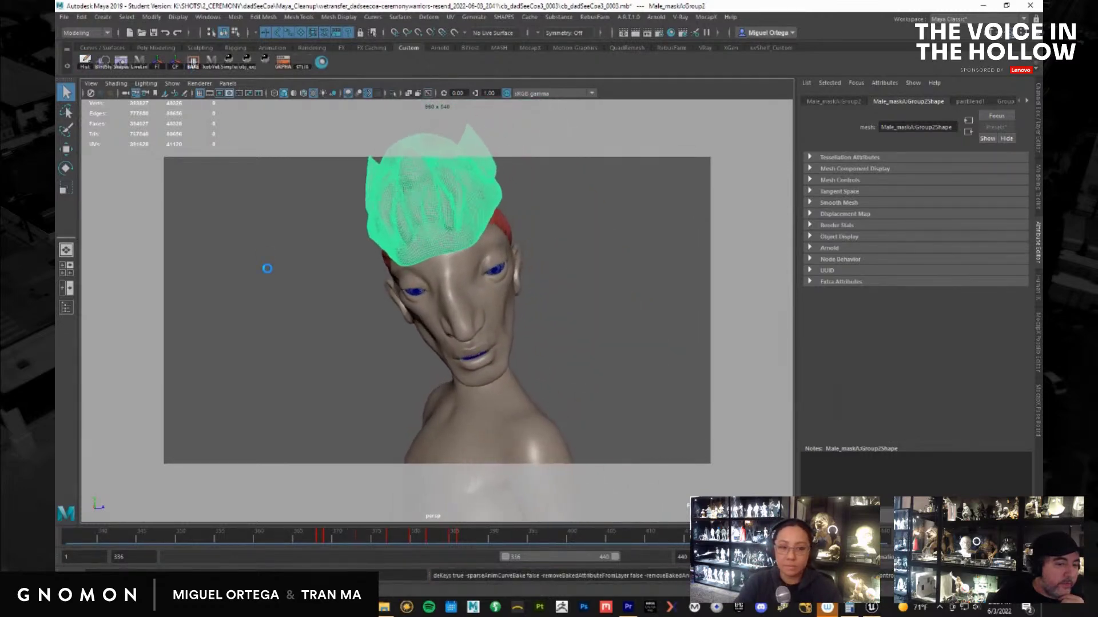
click(271, 353)
click(514, 252)
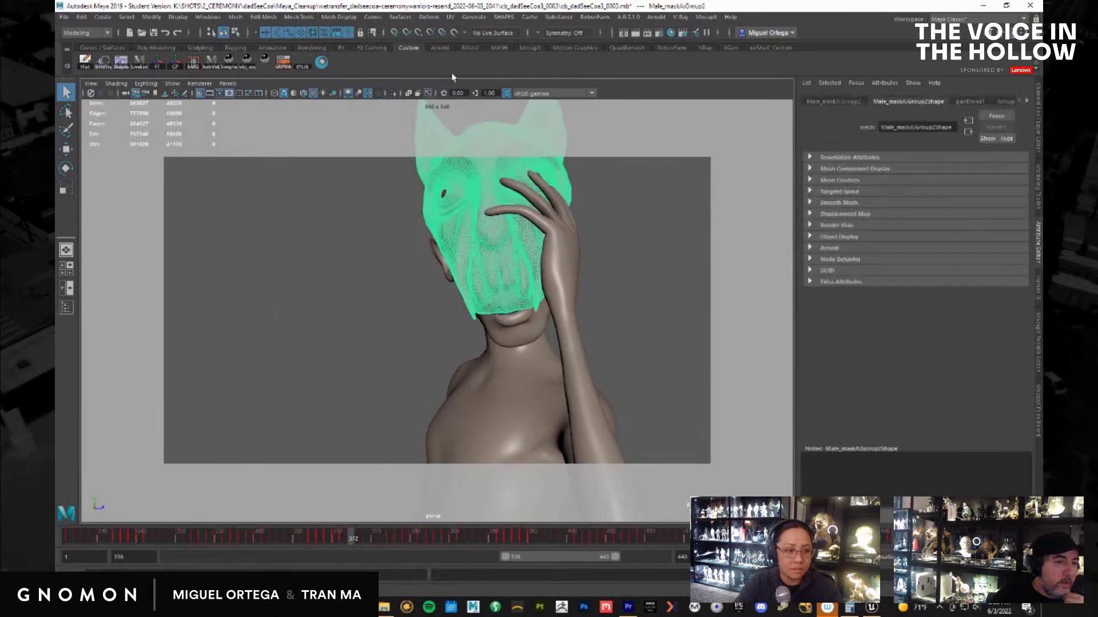
Export the baked mask over the time slider range as its own dad mask Alembic file alongside dad_body.abc
click(530, 17)
mouse_move(566, 36)
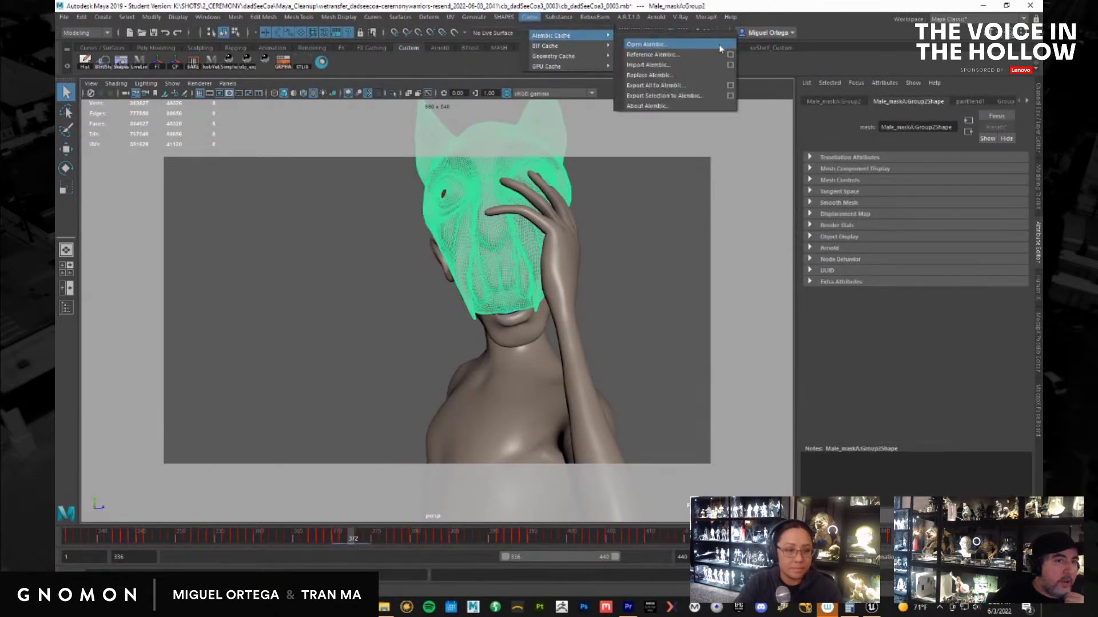
click(730, 96)
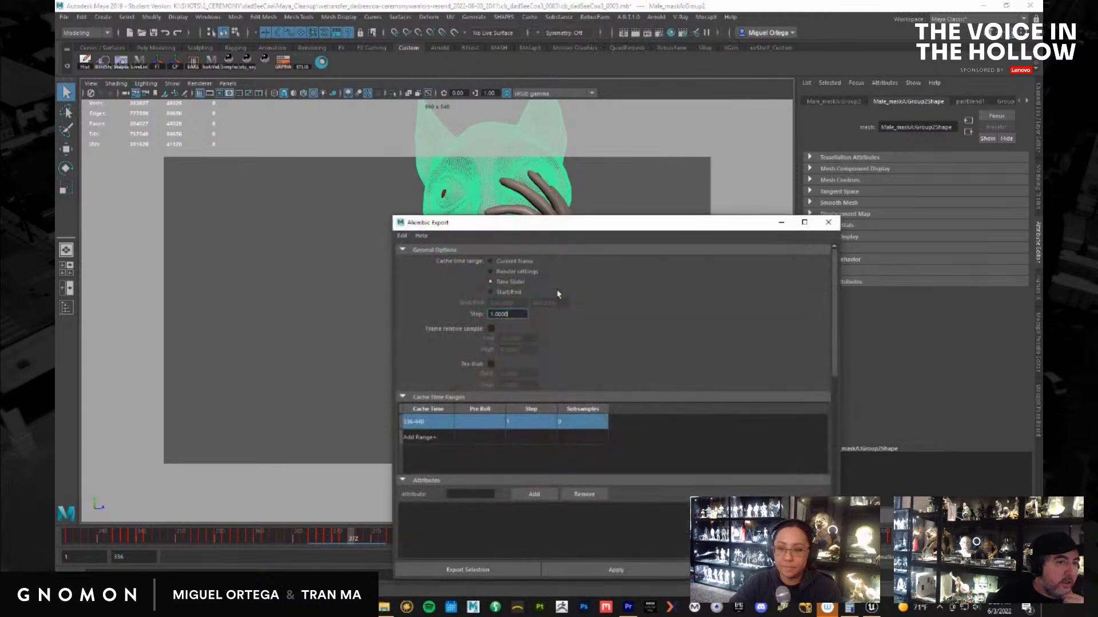
click(507, 570)
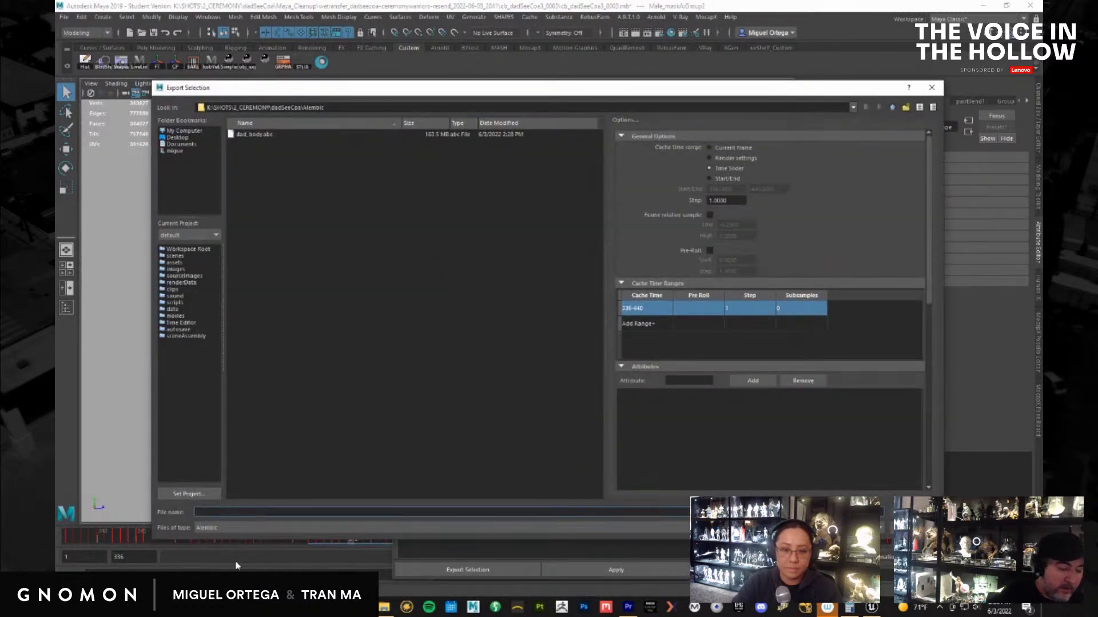
text(dad_ma)
key(Return)
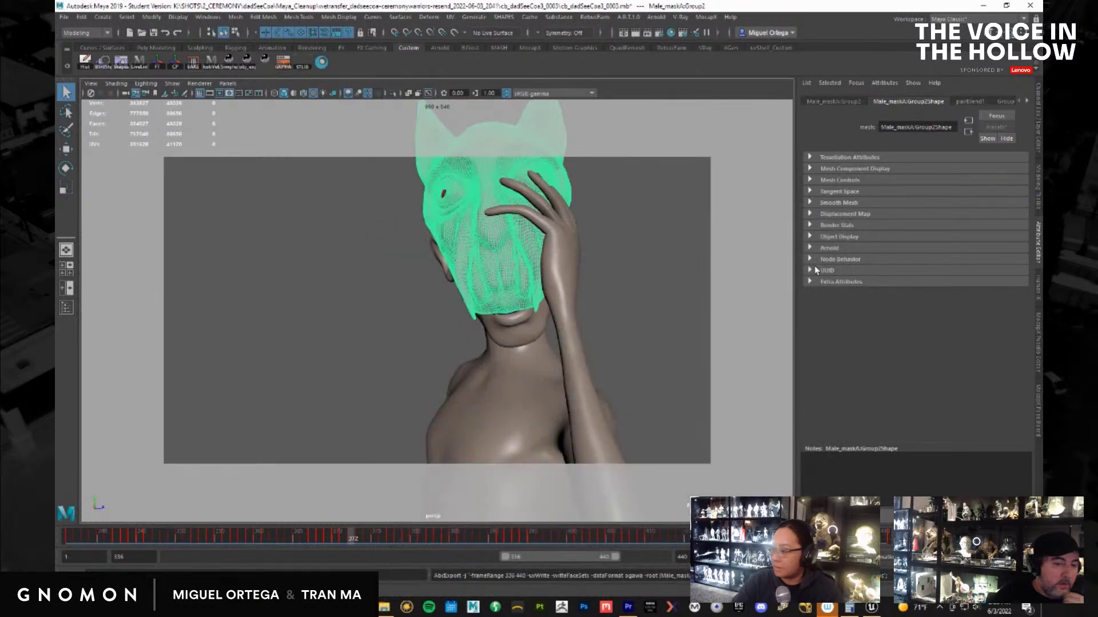
Import the dad mask Alembic file from the 2_CEREMONY dadSeeCoa Alembic folder into the scene root
click(716, 297)
click(529, 17)
mouse_move(553, 36)
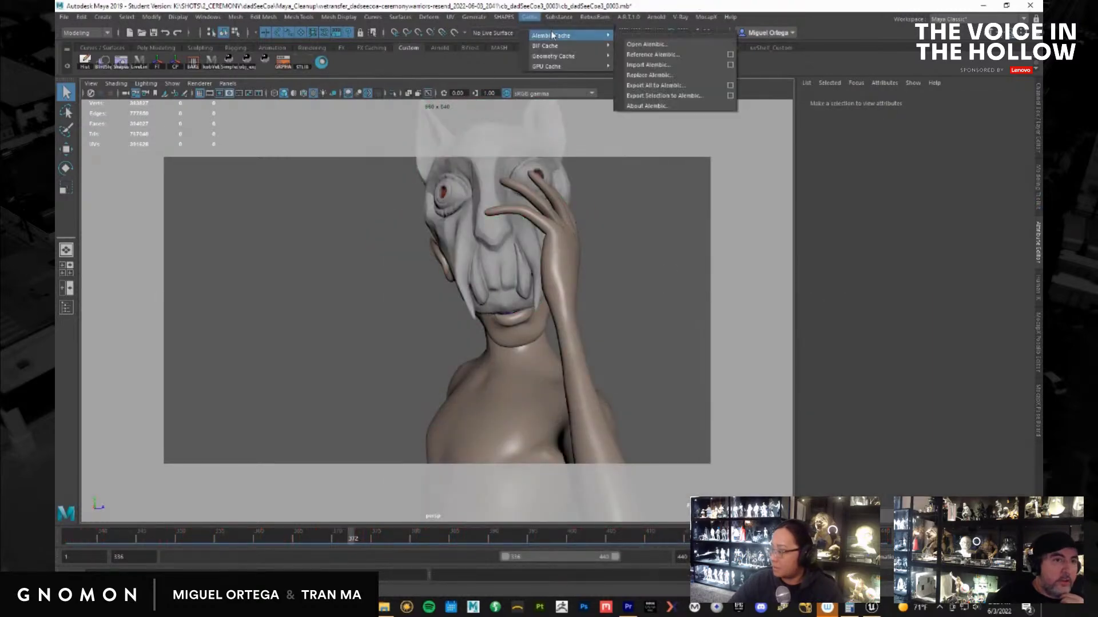
click(730, 65)
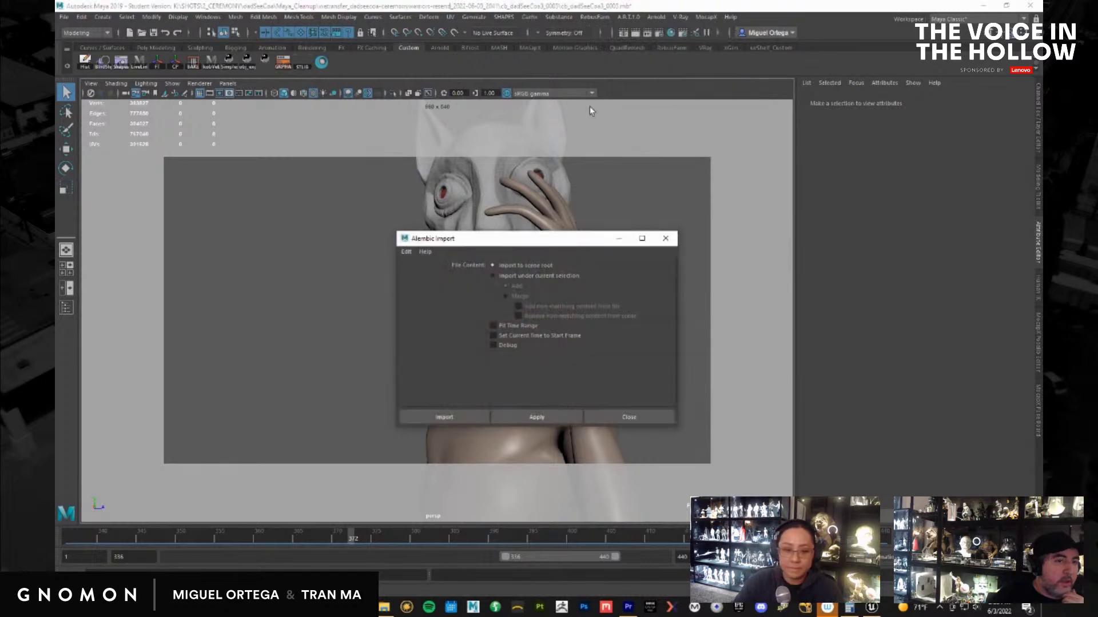
click(445, 421)
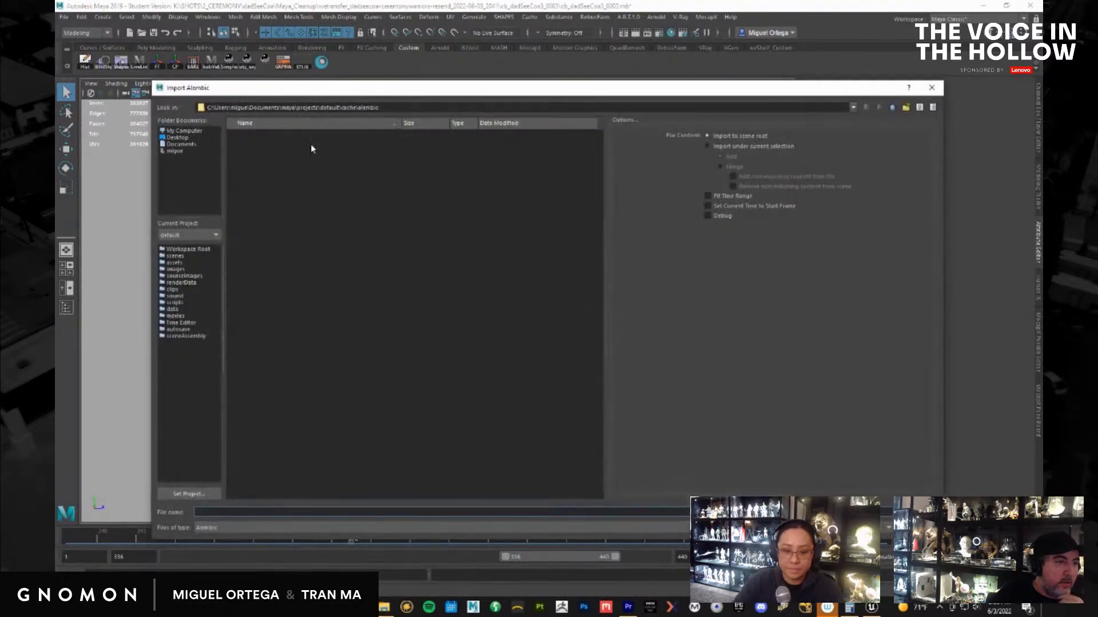
click(853, 108)
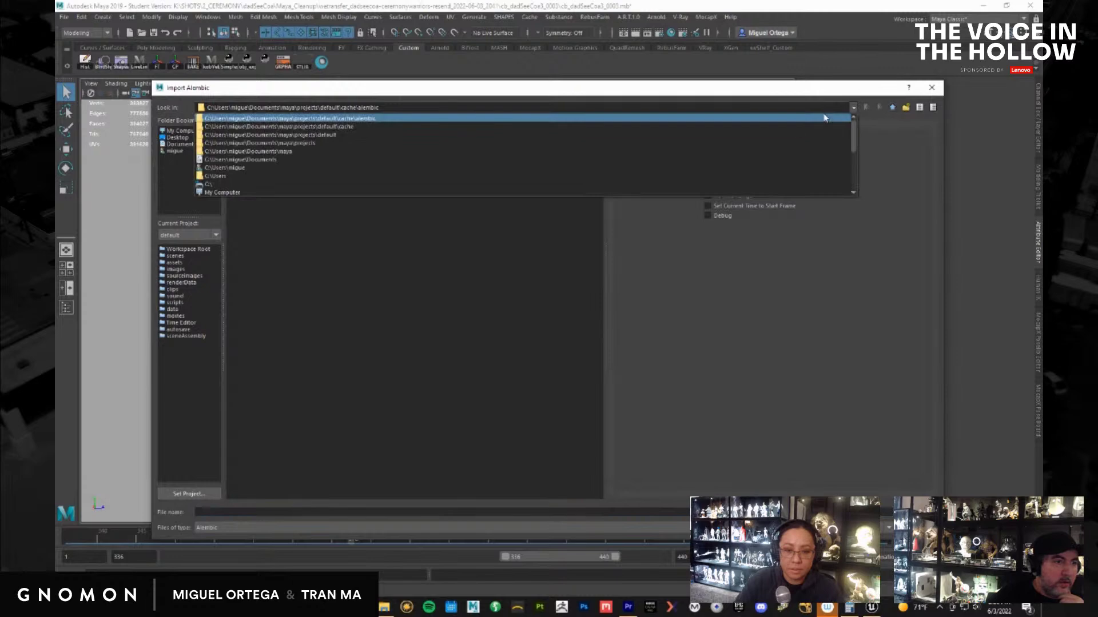
click(668, 143)
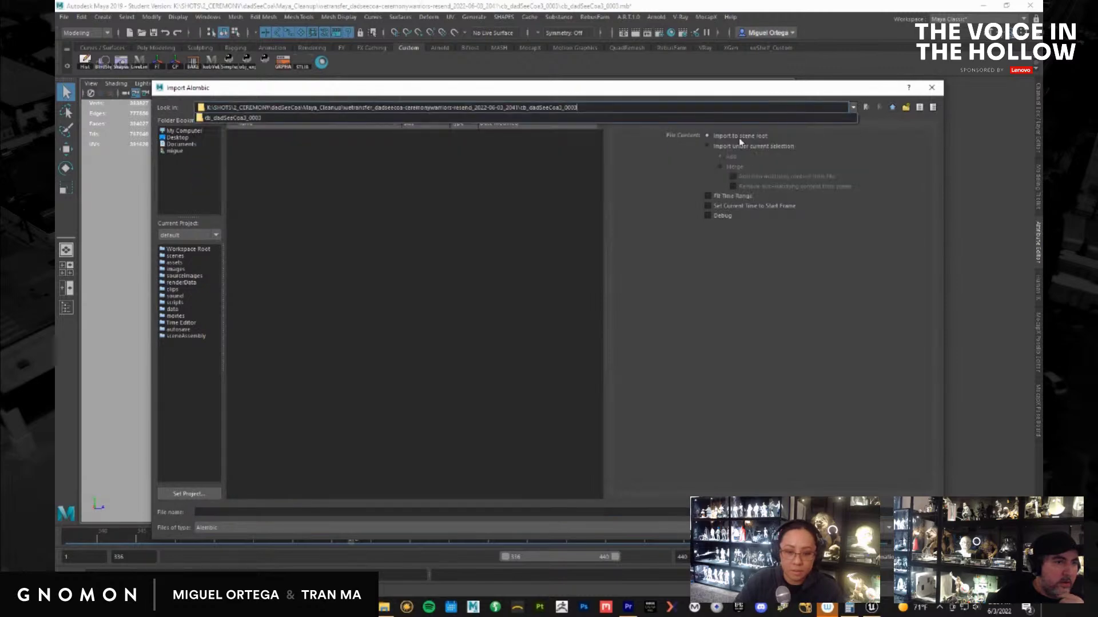
click(893, 108)
click(893, 108)
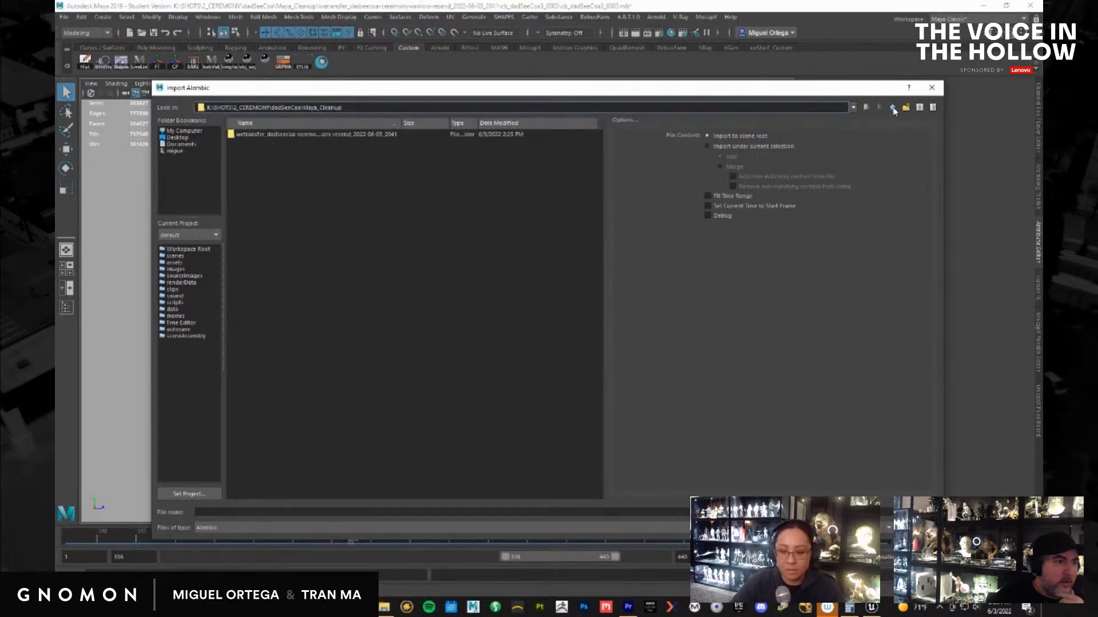
click(893, 108)
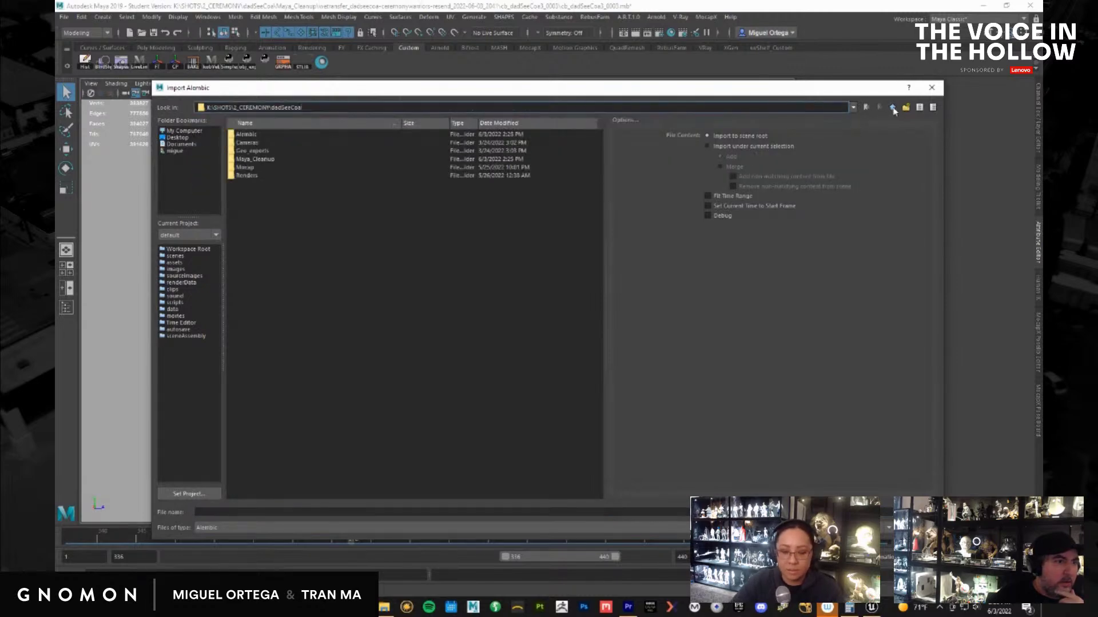
double_click(247, 135)
double_click(253, 143)
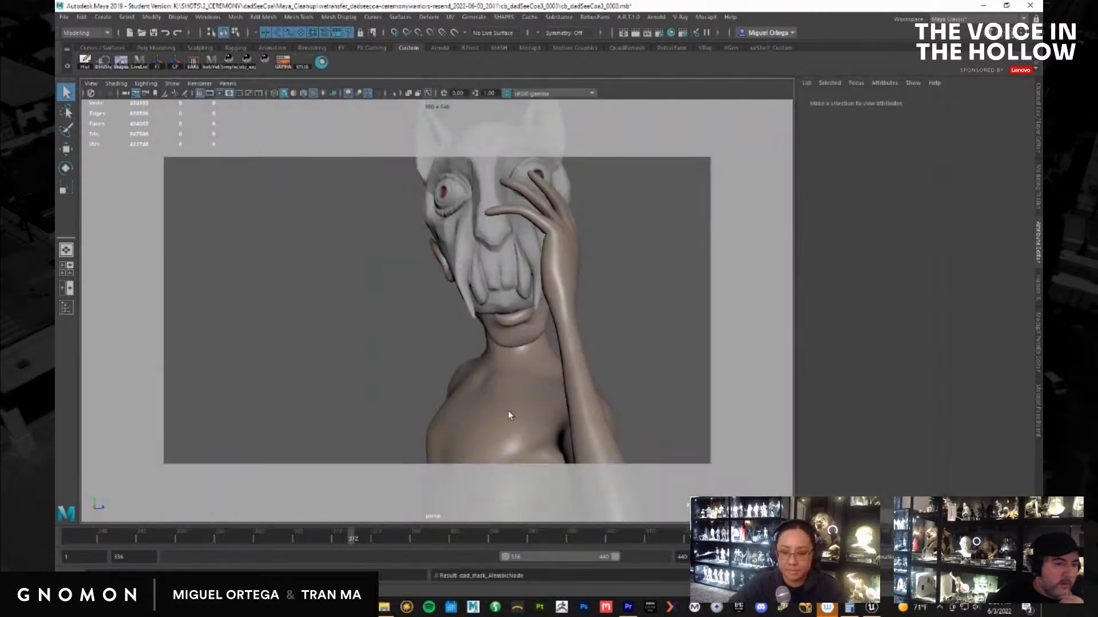
Select the imported mask copy Male_maskA:Group3 and scrub through the shot to check its motion against the father
drag(204, 544, 165, 540)
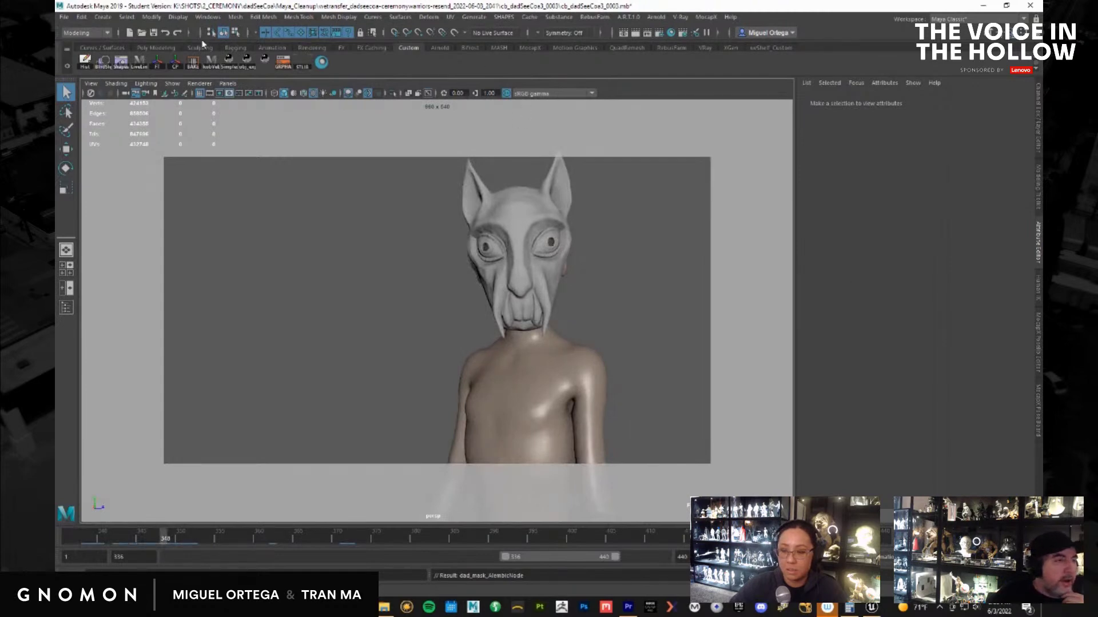
click(209, 17)
click(245, 129)
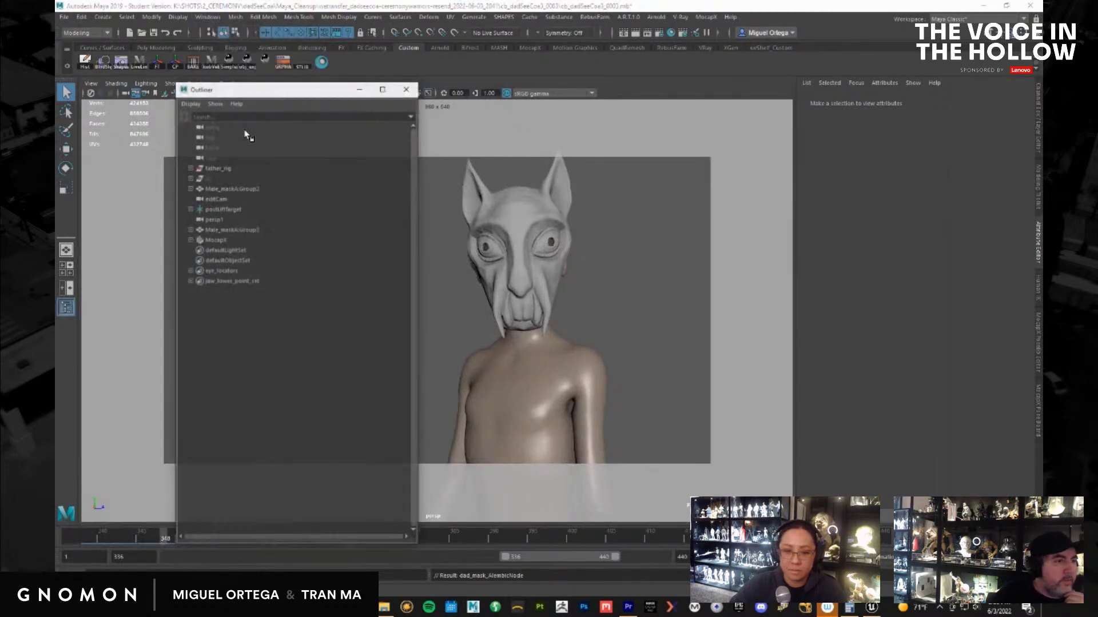
click(265, 229)
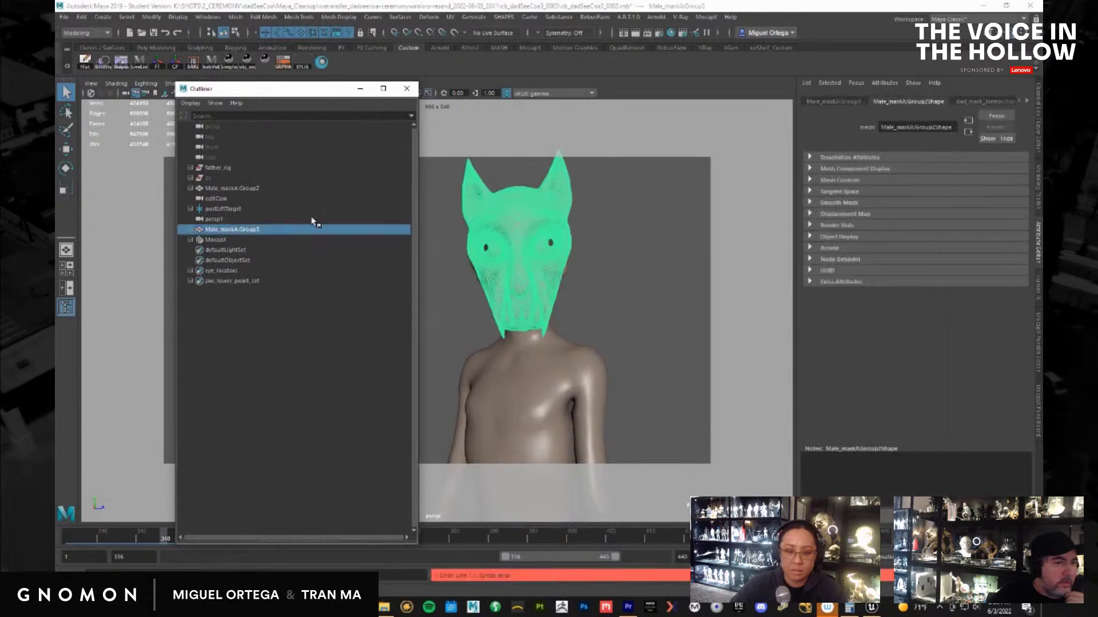
click(363, 89)
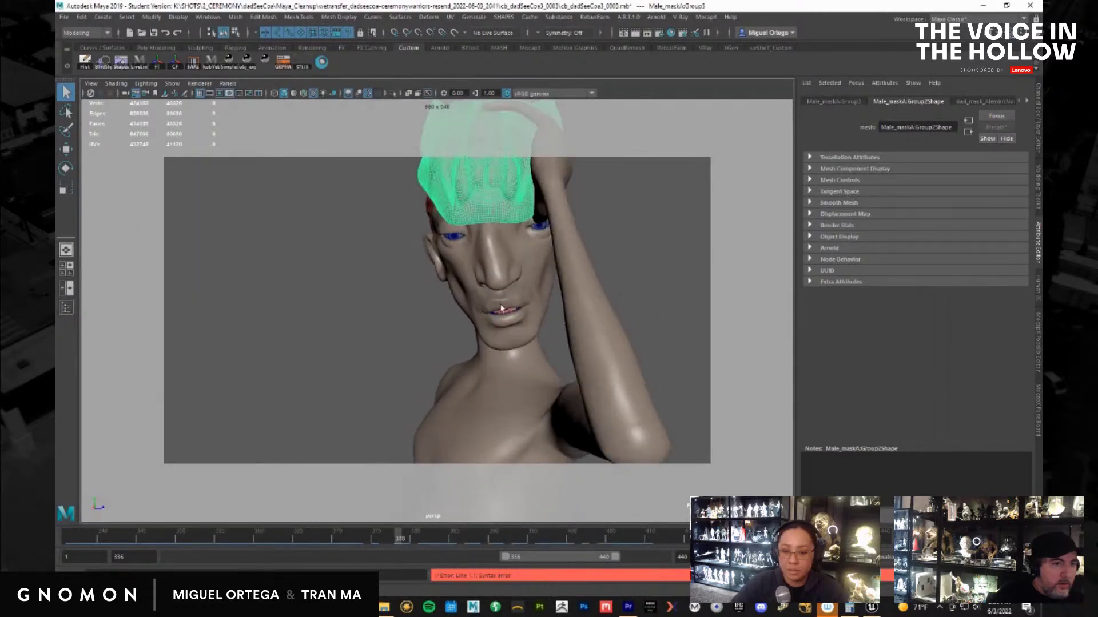
View the scene through the persp1 camera with the father's whole figure in frame and the imported mask ready to move
key(w)
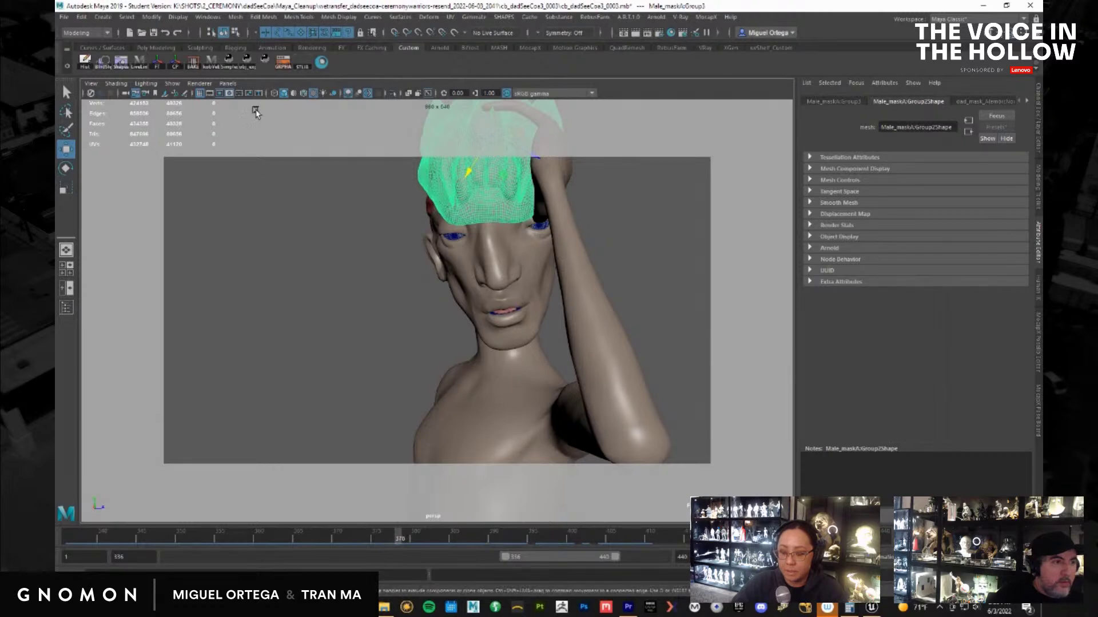
click(231, 84)
mouse_move(245, 93)
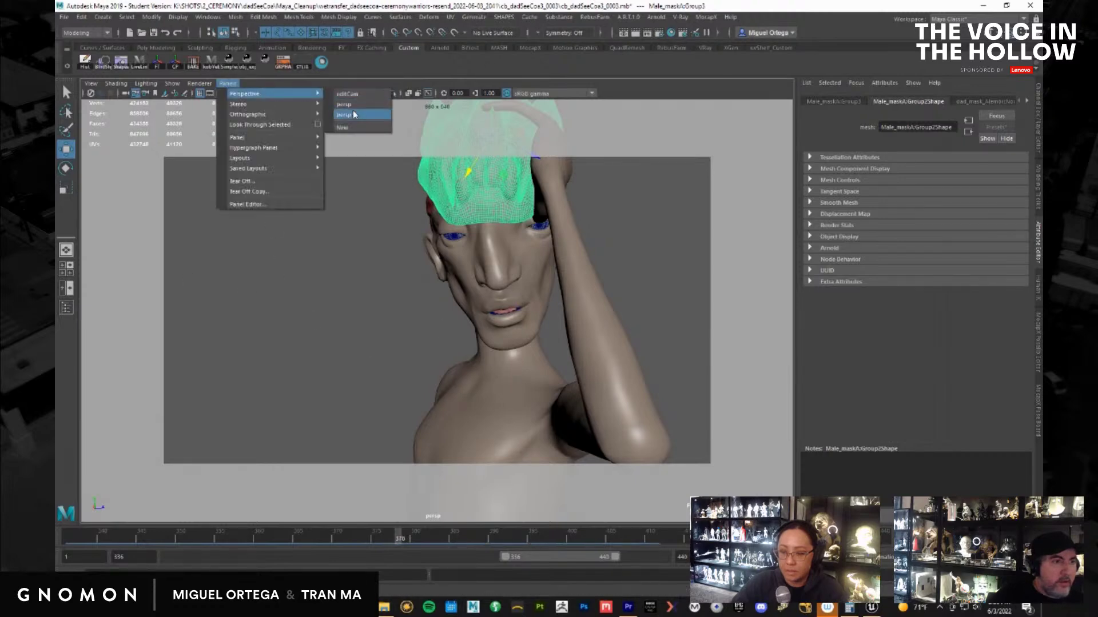
click(352, 104)
alt+right_drag(418, 286, 604, 372)
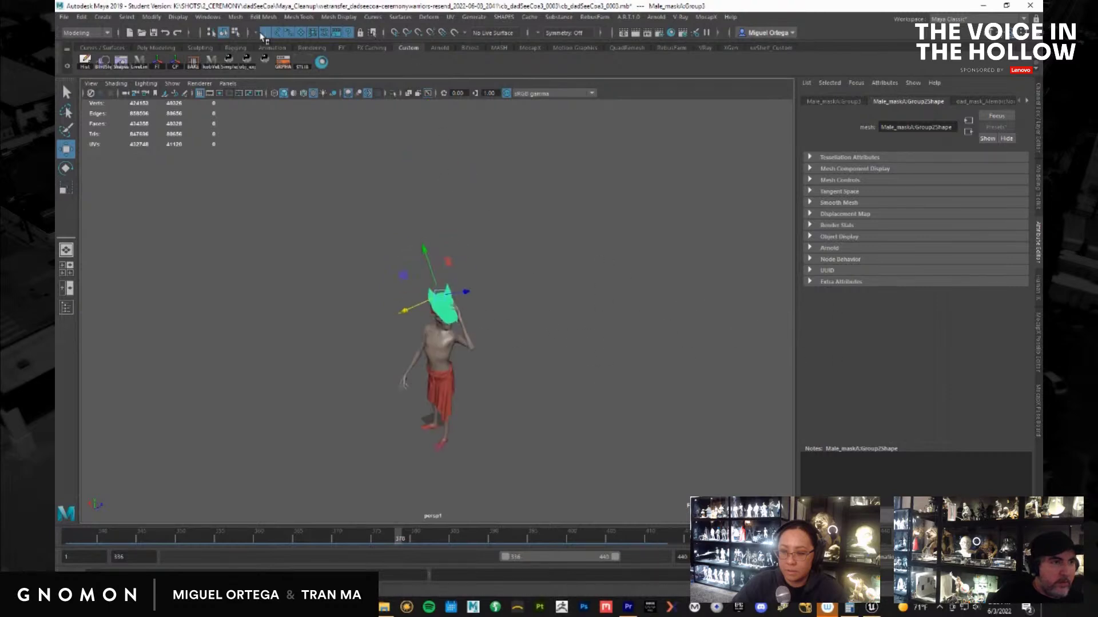
Delete the parent constraint nested under the imported mask Male_maskA:Group3
click(208, 16)
click(240, 128)
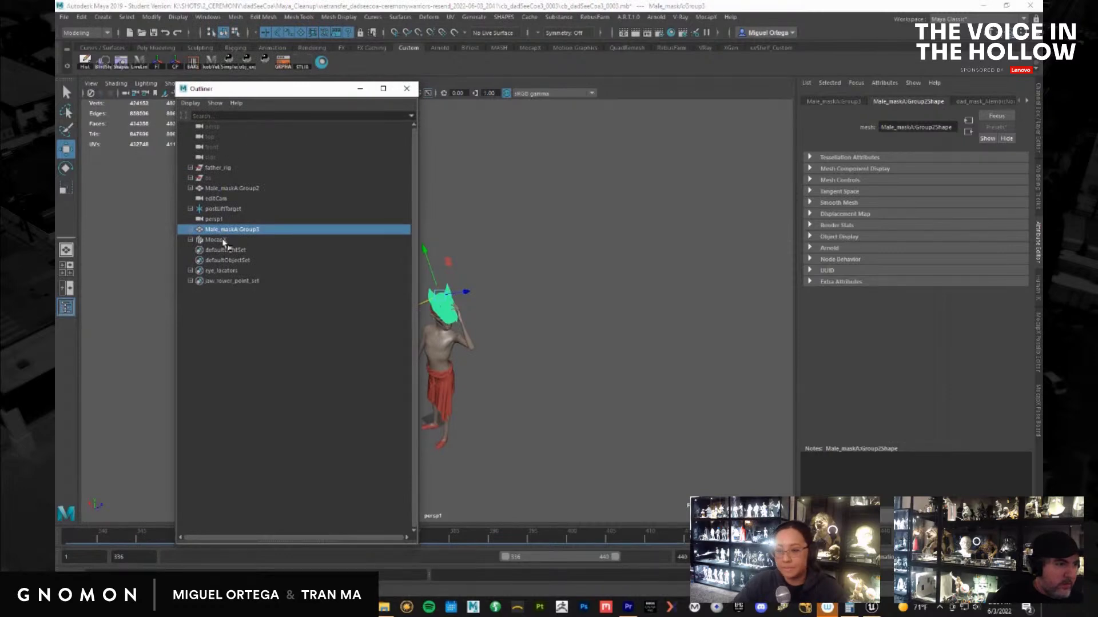
click(239, 190)
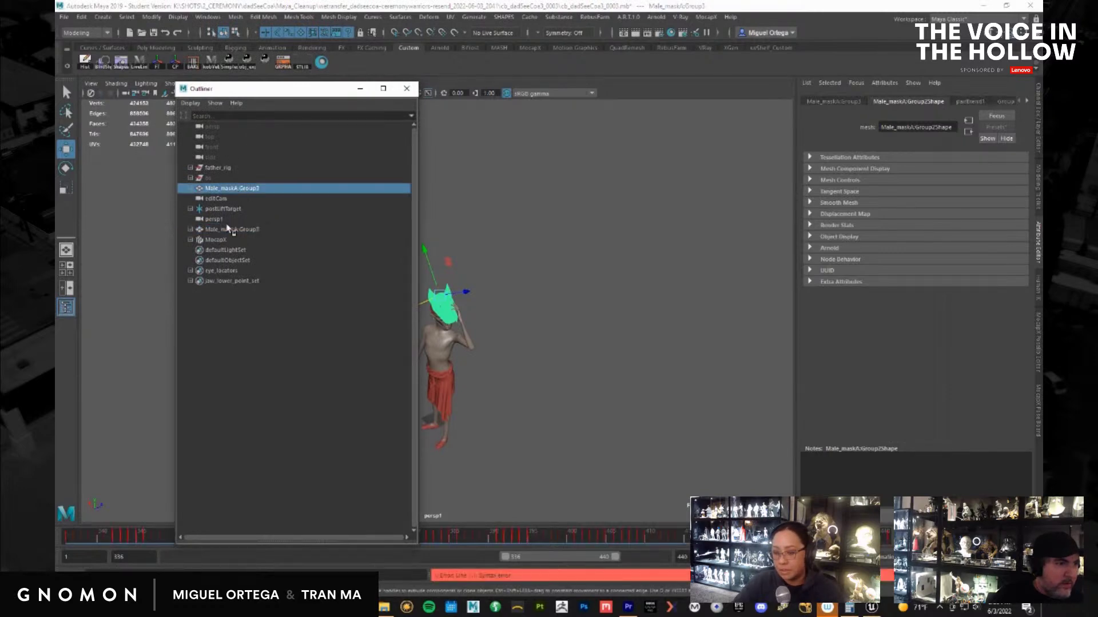
click(221, 231)
click(190, 231)
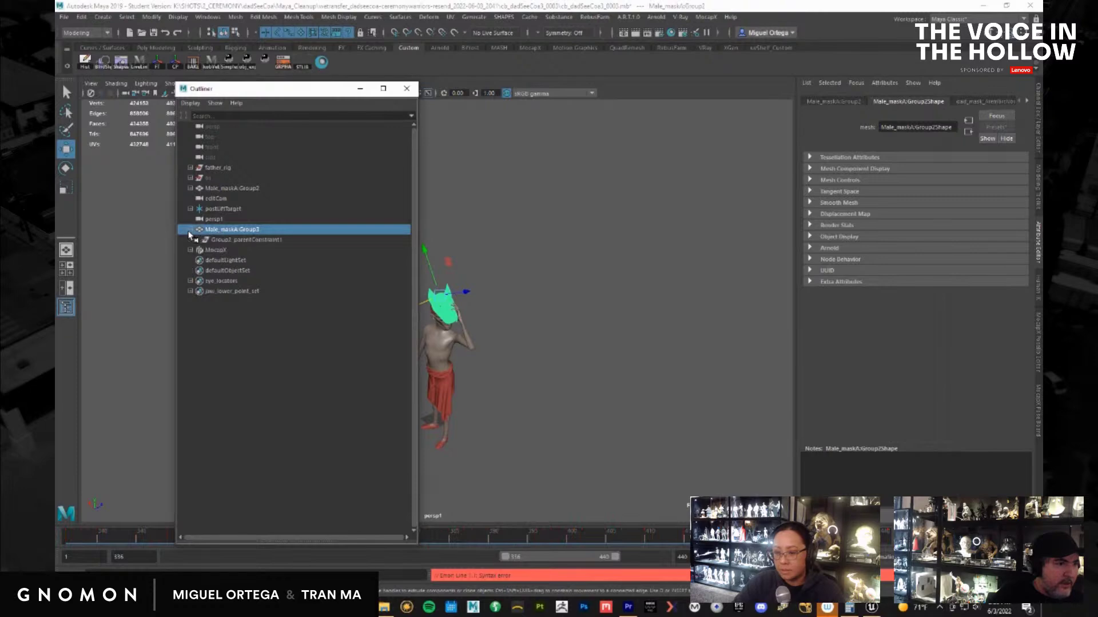
click(252, 240)
key(Delete)
Try to move the imported mask away from the father's head, and frame it for inspection
click(256, 229)
drag(467, 294, 605, 289)
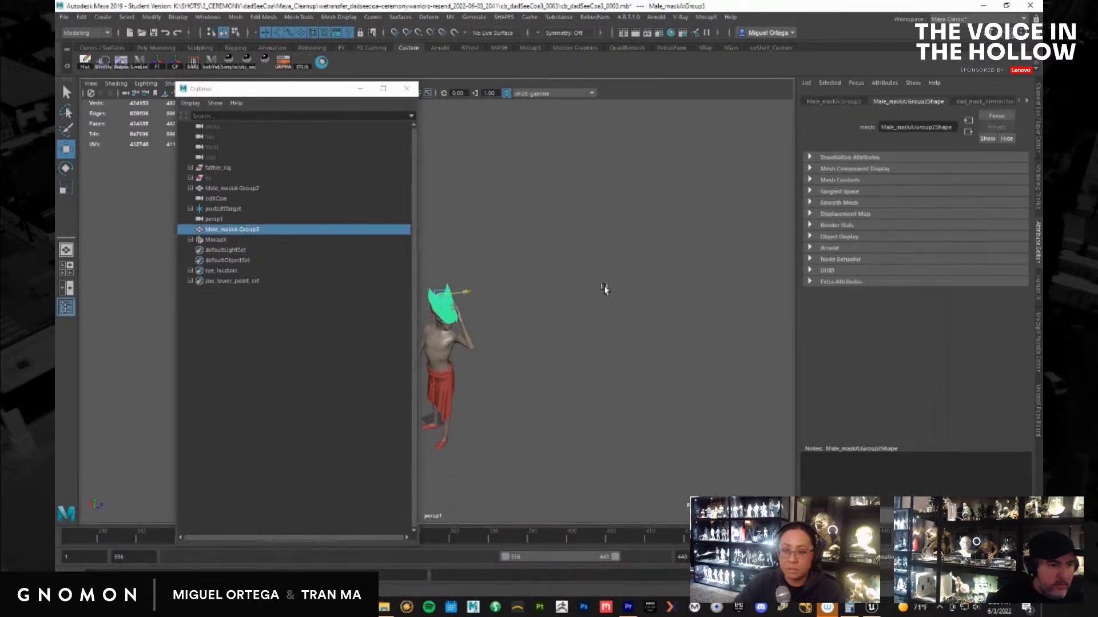
key(w)
drag(527, 291, 586, 262)
click(406, 89)
key(f)
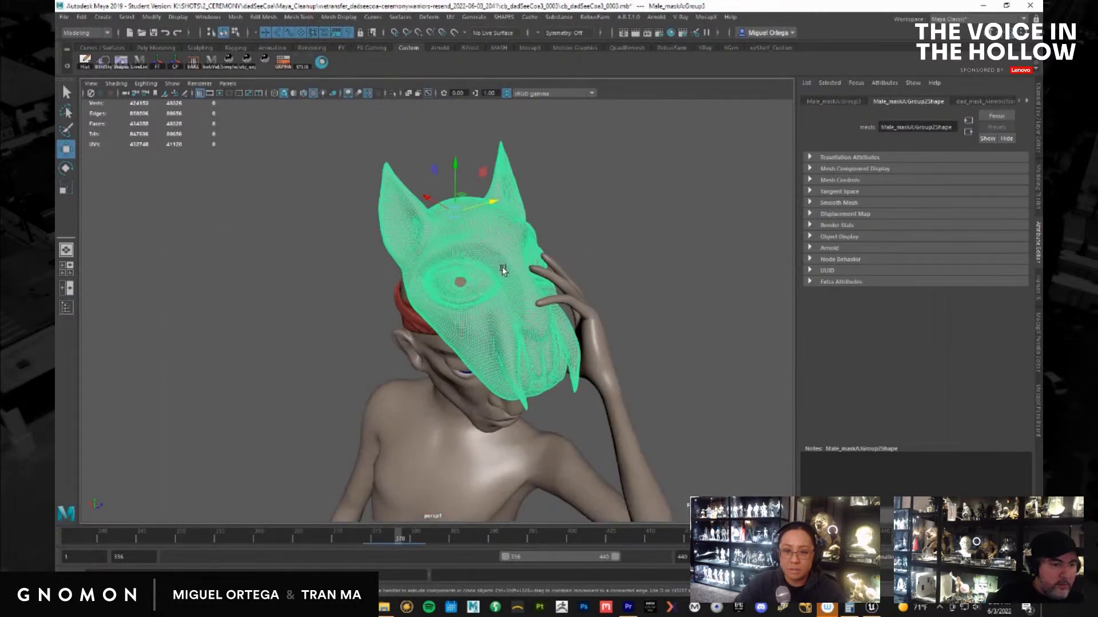
scroll(684, 367, down, 5)
Switch to Unreal Engine and open the ALEMBIC folder inside the Ceremony sequences content
key(alt+Tab)
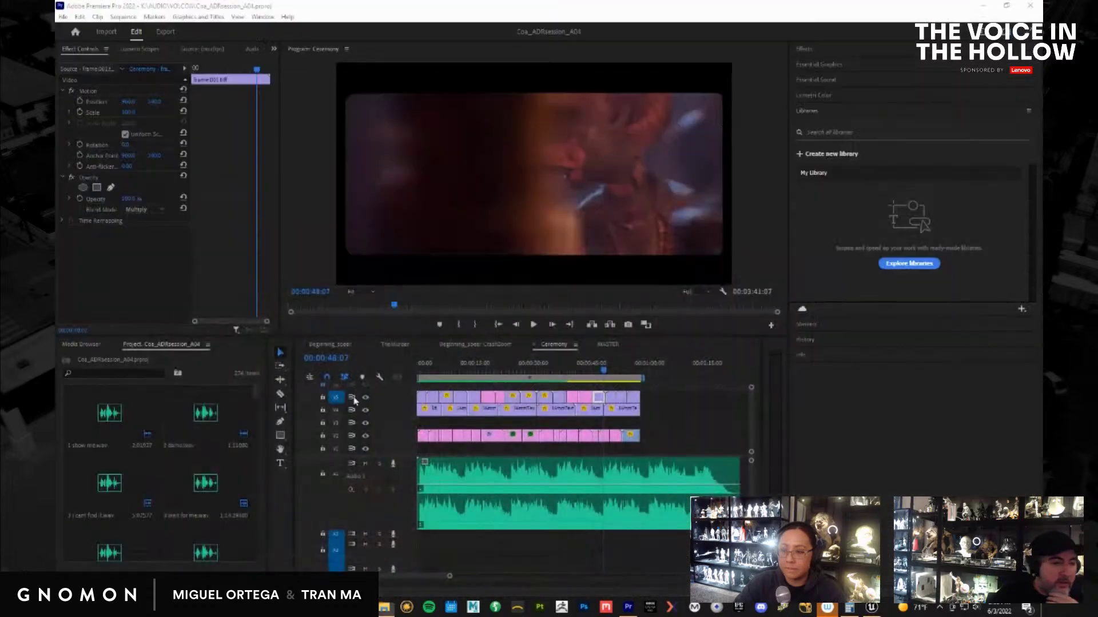
click(1030, 5)
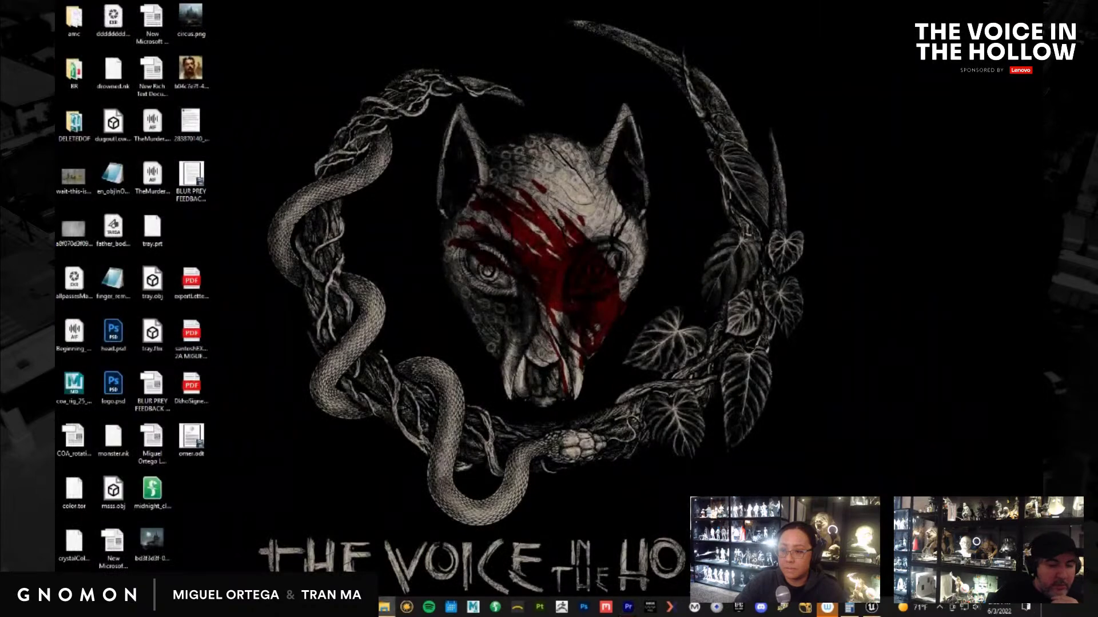
click(870, 607)
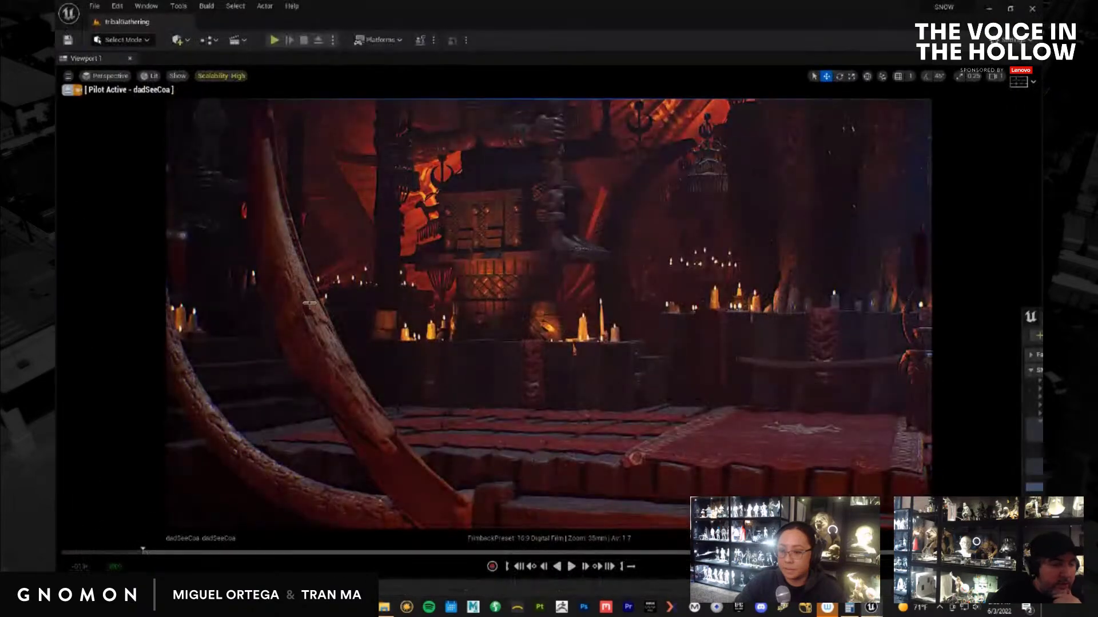
key(ctrl+space)
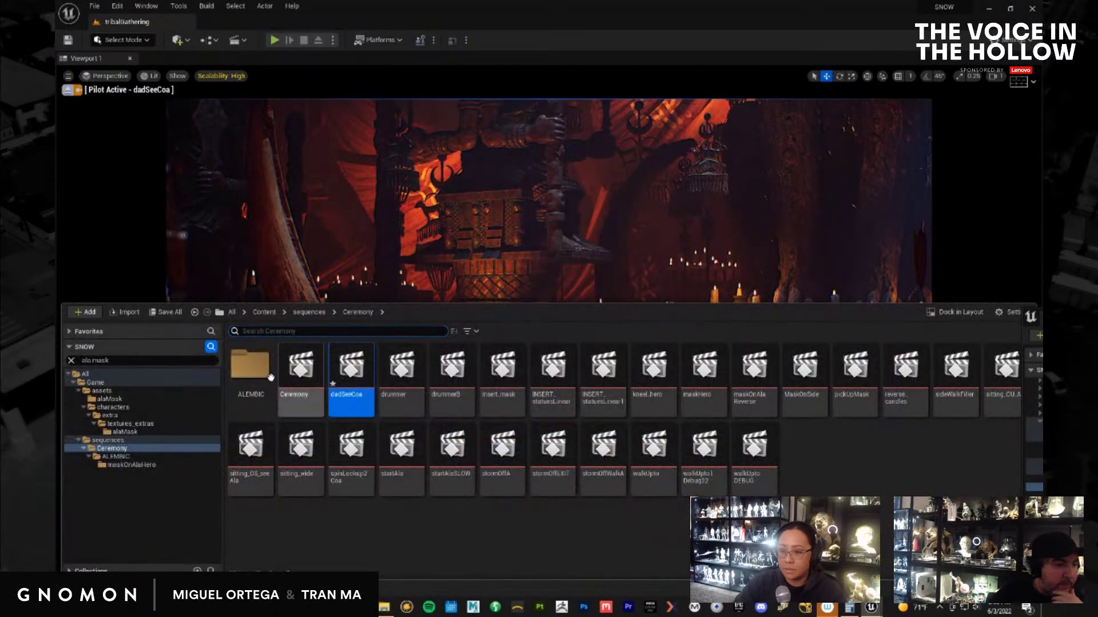
double_click(267, 370)
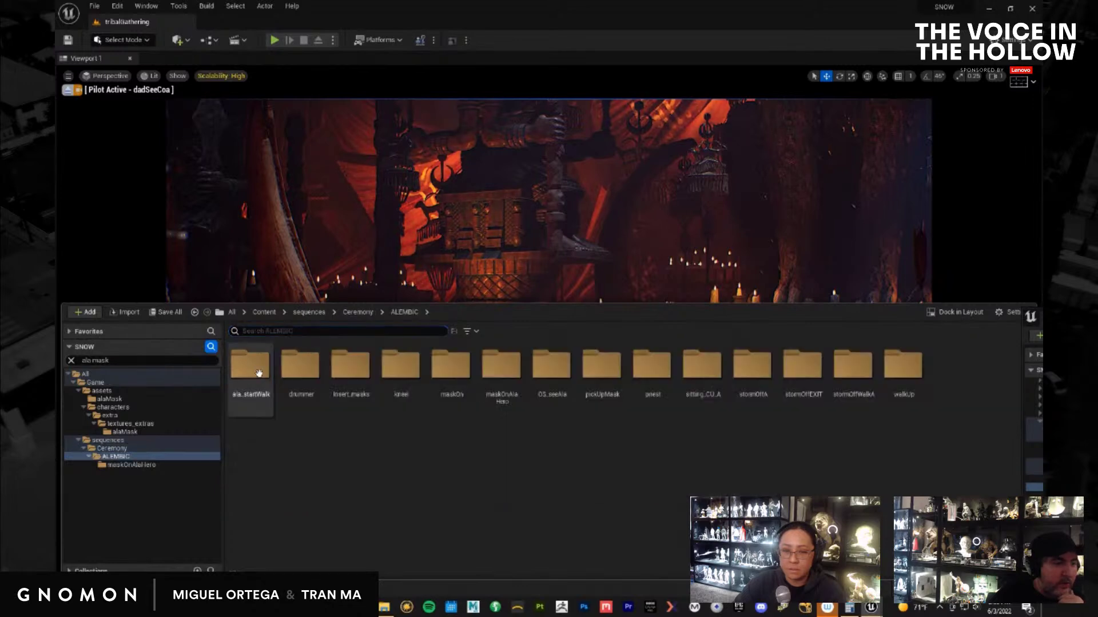
Create a folder named dadSeeCoa inside the Ceremony ALEMBIC folder and open it
right_click(425, 455)
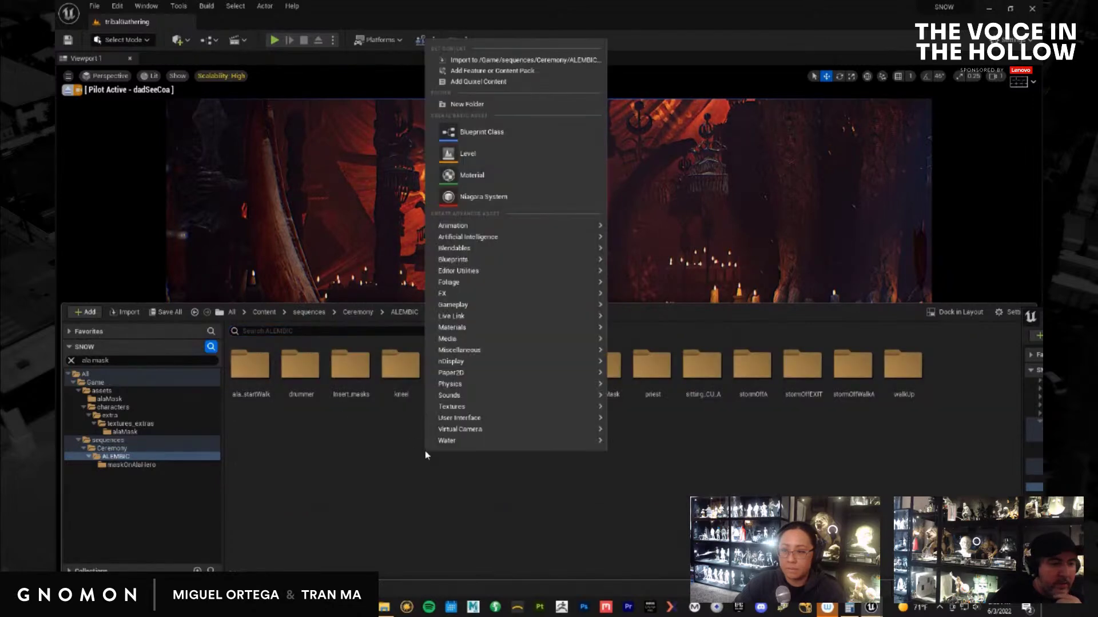
click(513, 104)
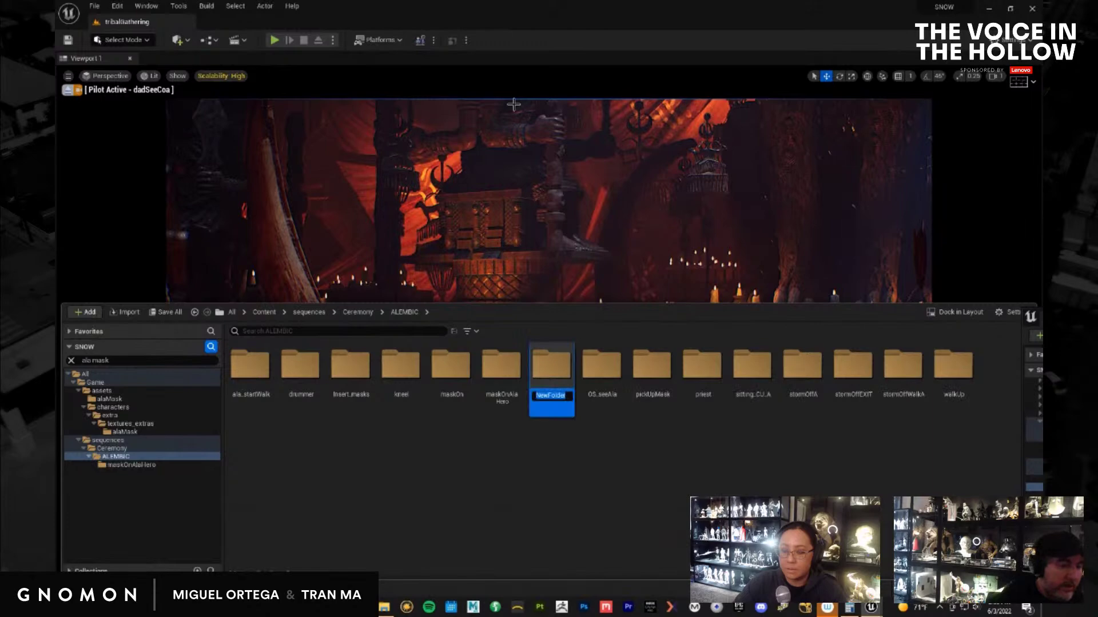
text(d)
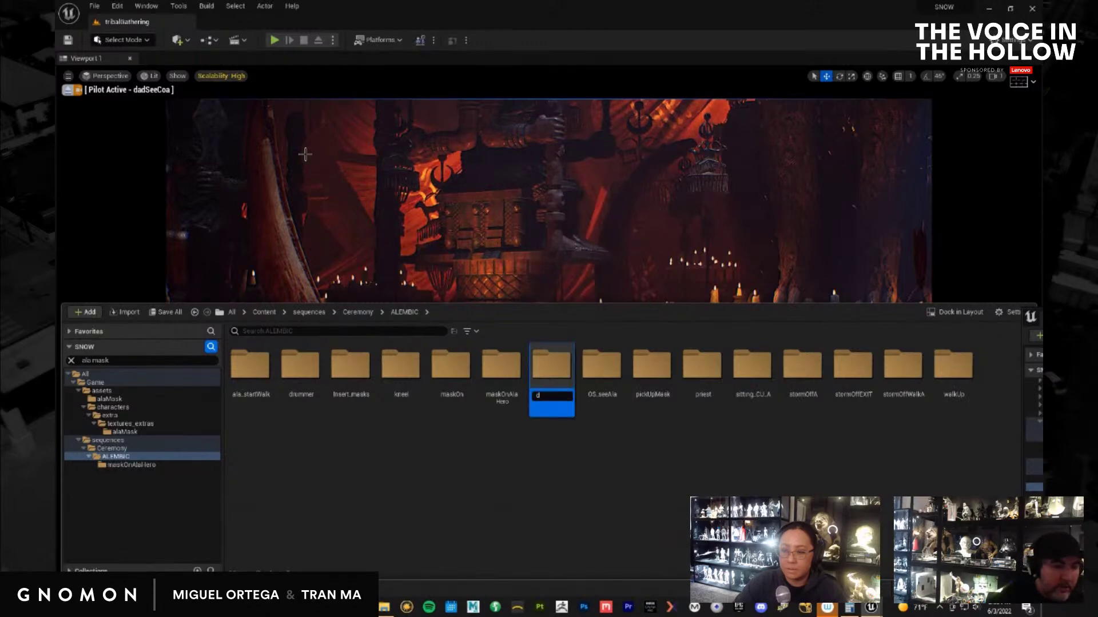
text(adSeeCoa)
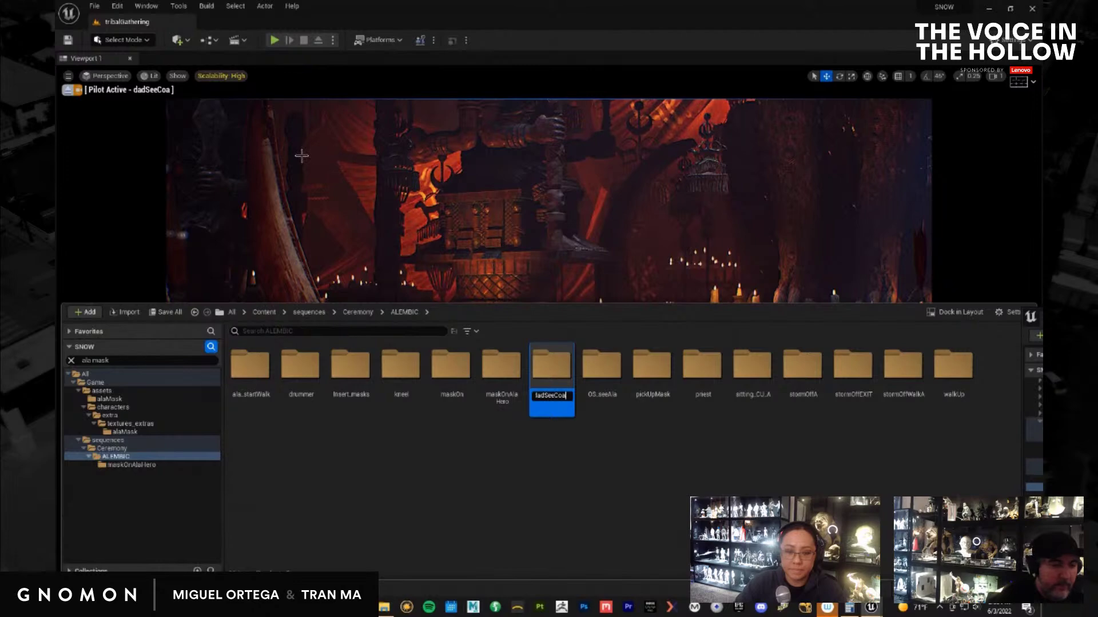
key(Return)
key(Return)
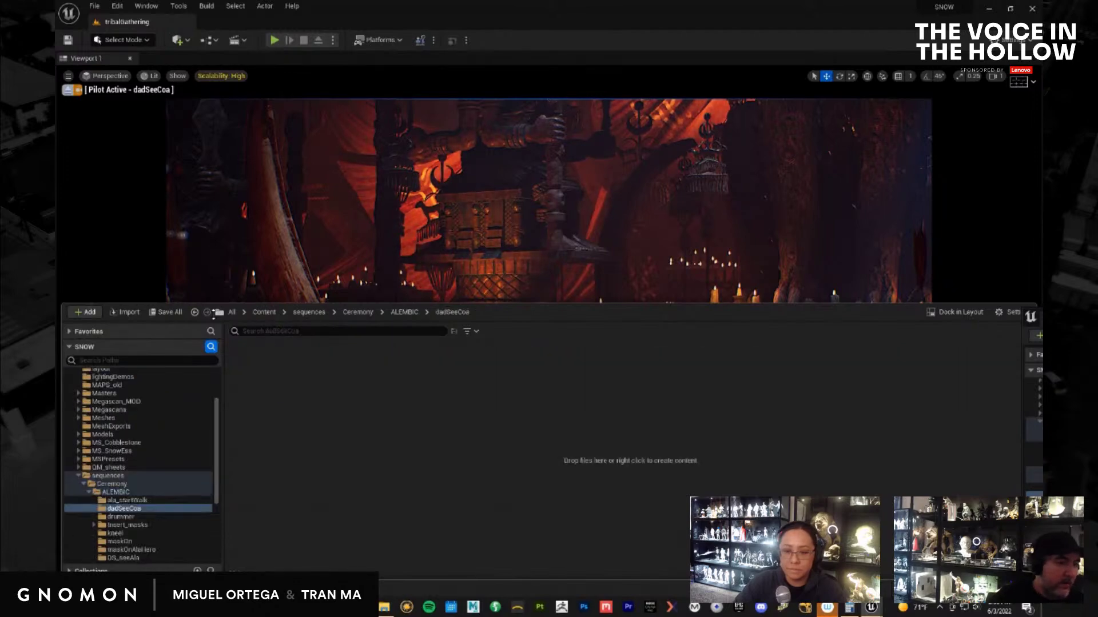
Choose dad_body.abc and dad_mask.abc from the shot's 2_CEREMONY dadSeeCoa Alembic folder for import into the dadSeeCoa content folder
right_click(406, 410)
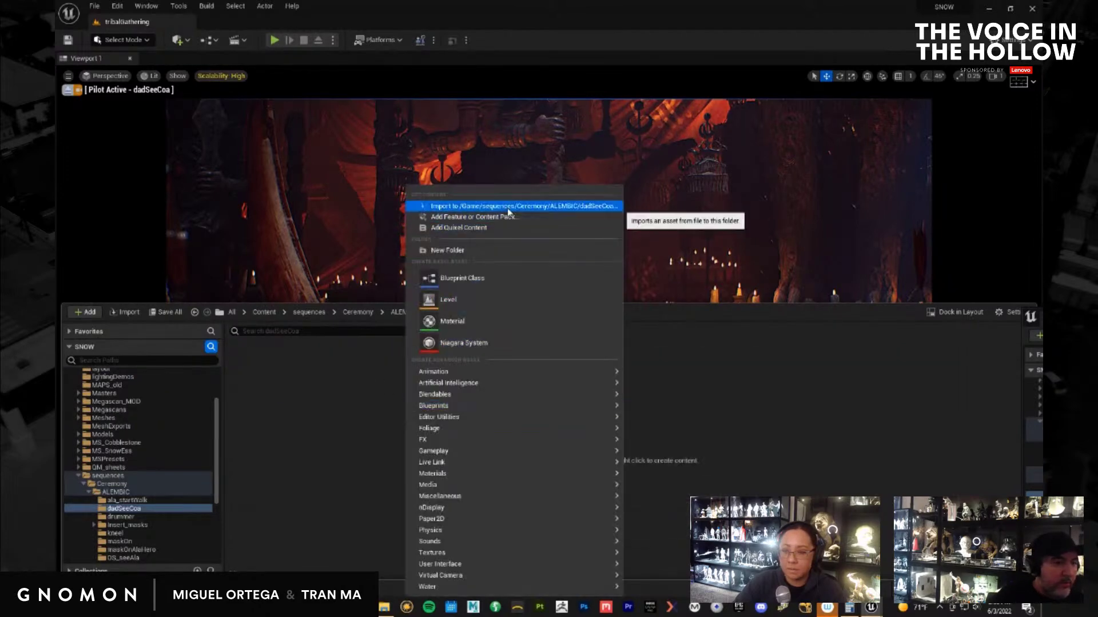
click(492, 206)
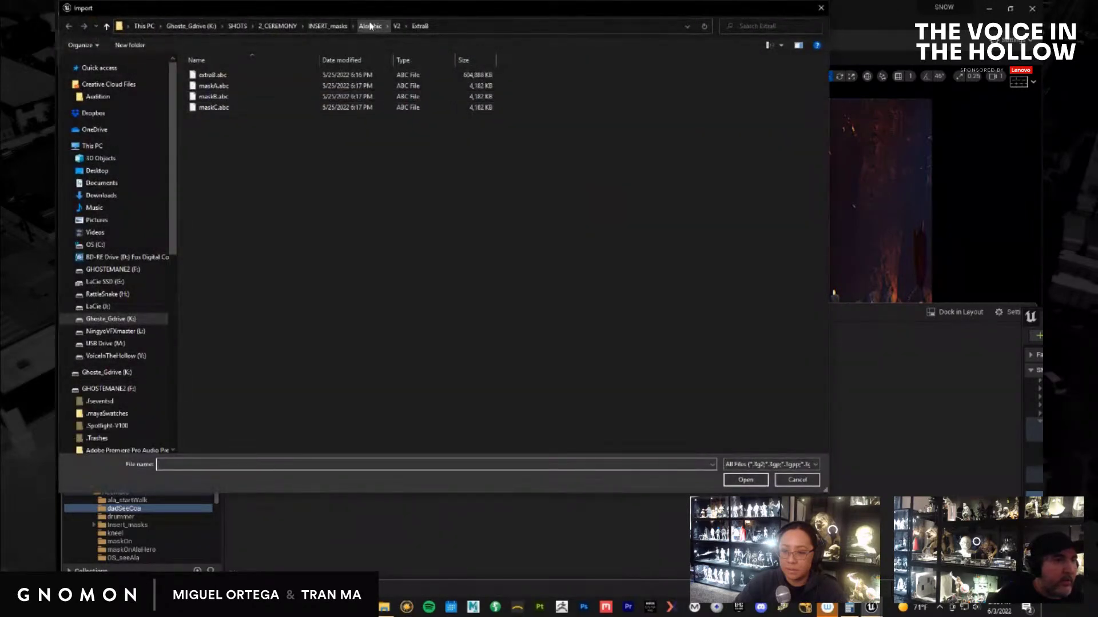
click(369, 26)
click(277, 26)
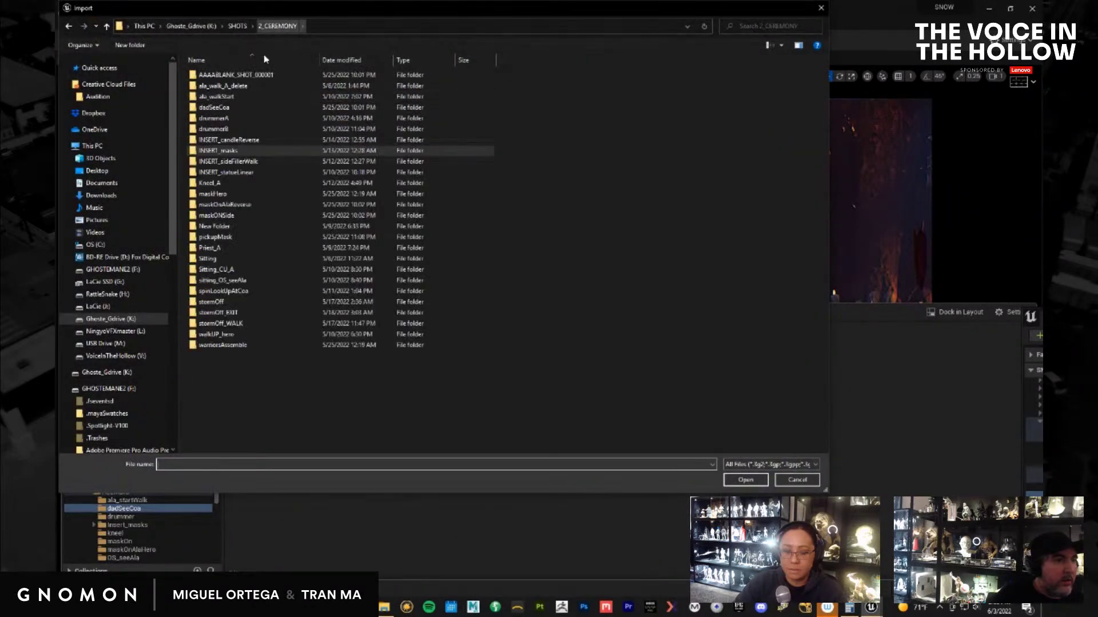
double_click(215, 108)
double_click(211, 74)
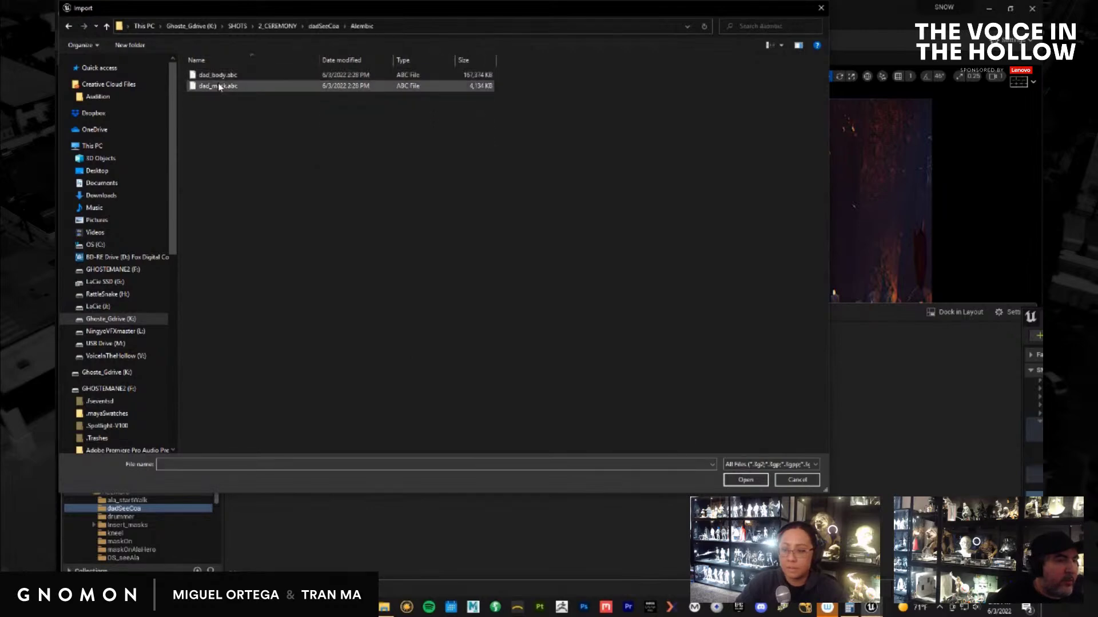
click(217, 75)
shift+click(218, 86)
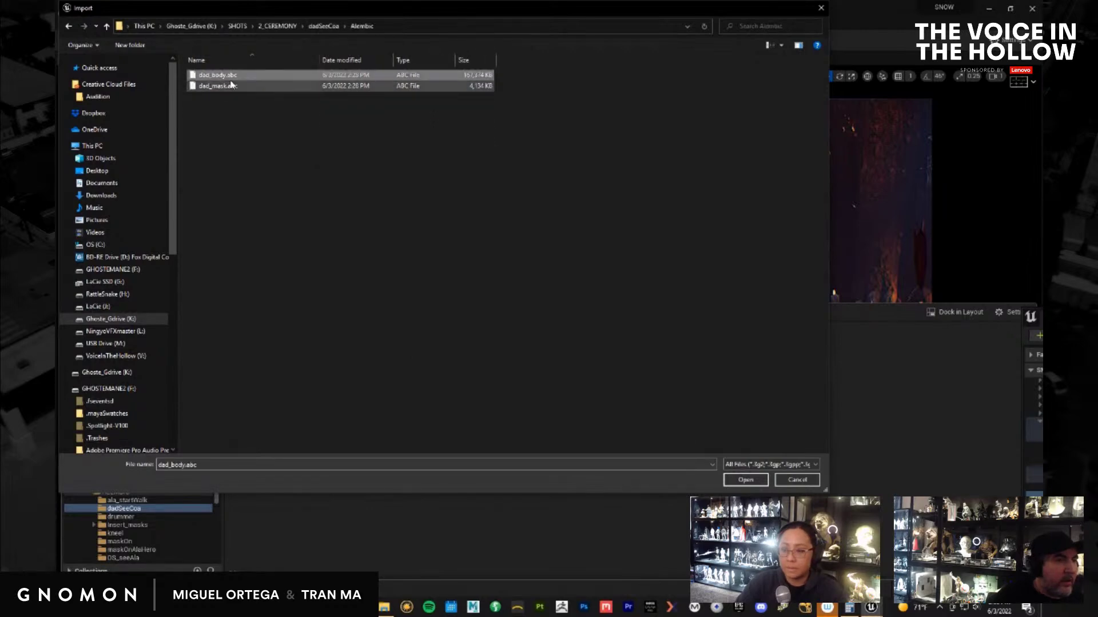
click(746, 481)
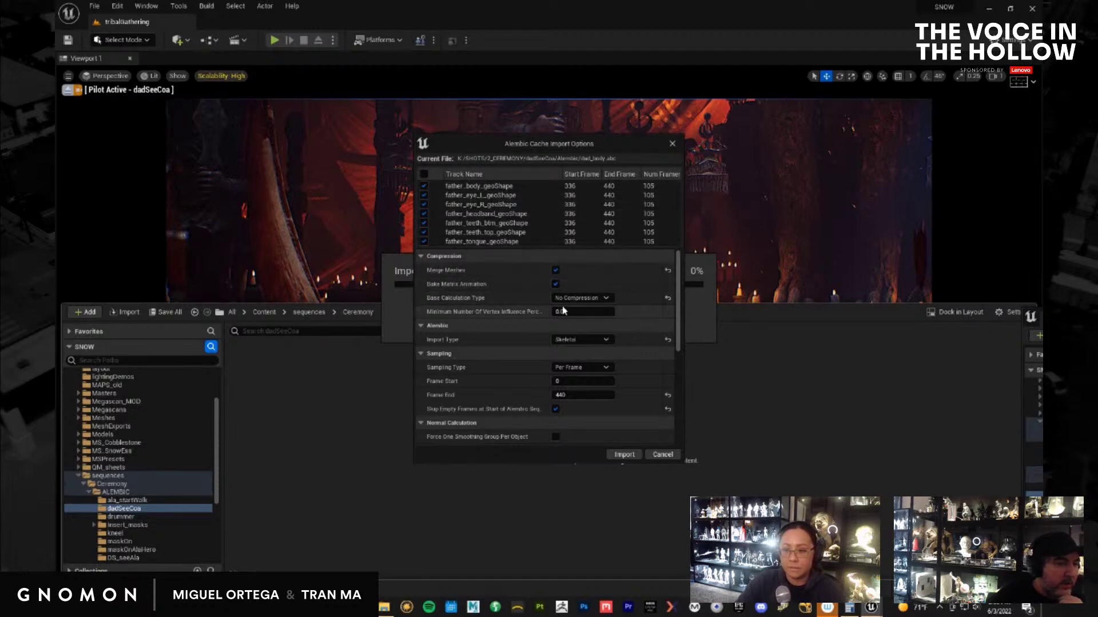
Examine the Base Calculation Type choices and the sampling settings in the Alembic import options for dad_body.abc
click(595, 297)
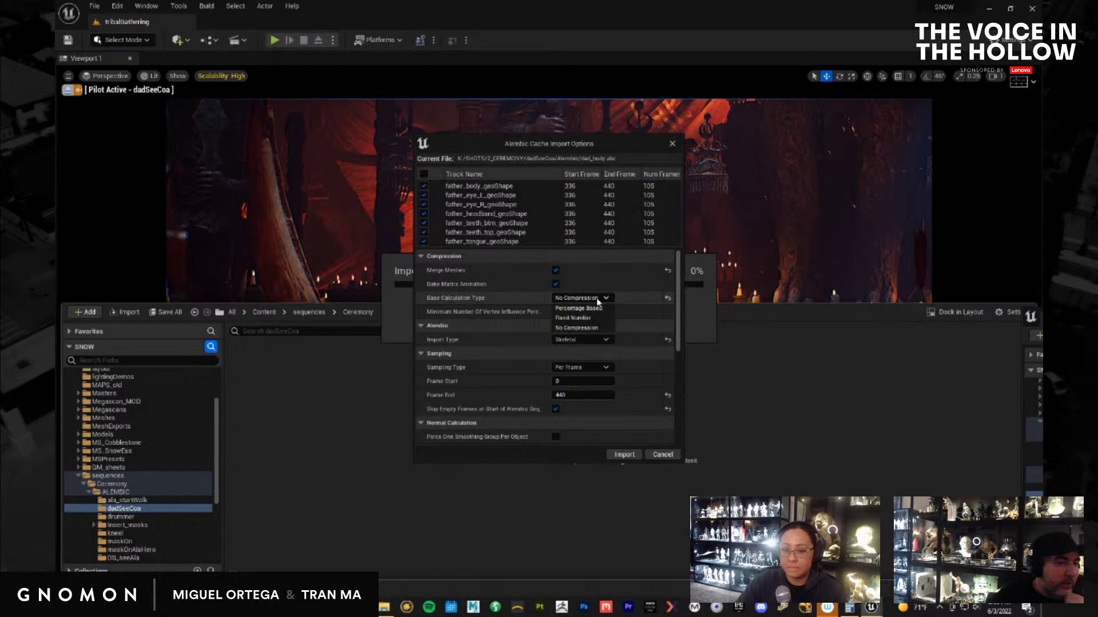
click(661, 294)
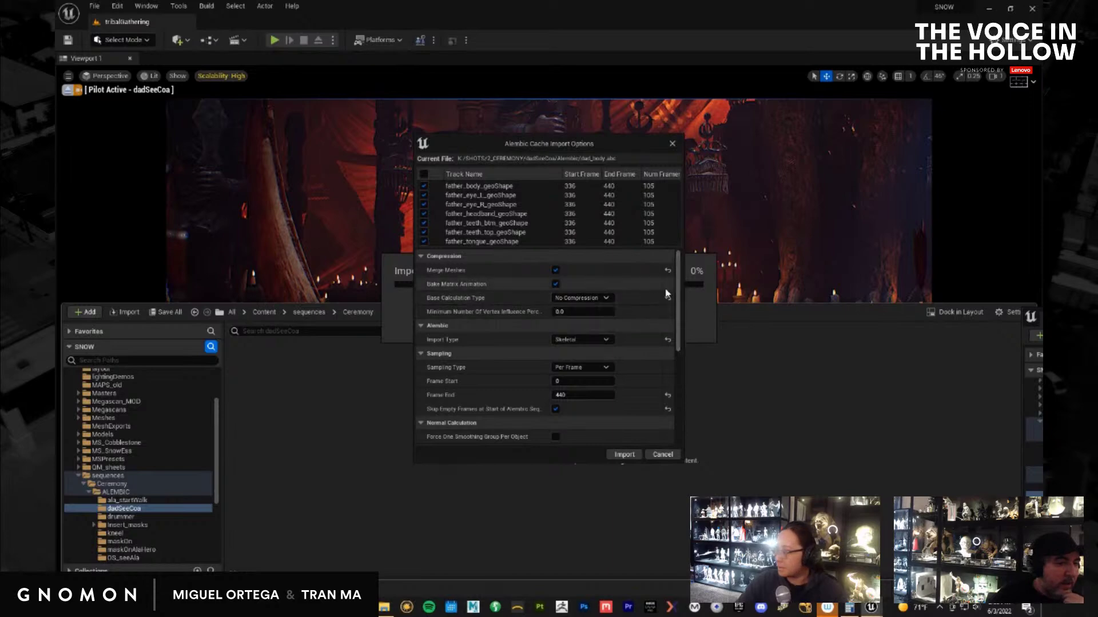
click(606, 299)
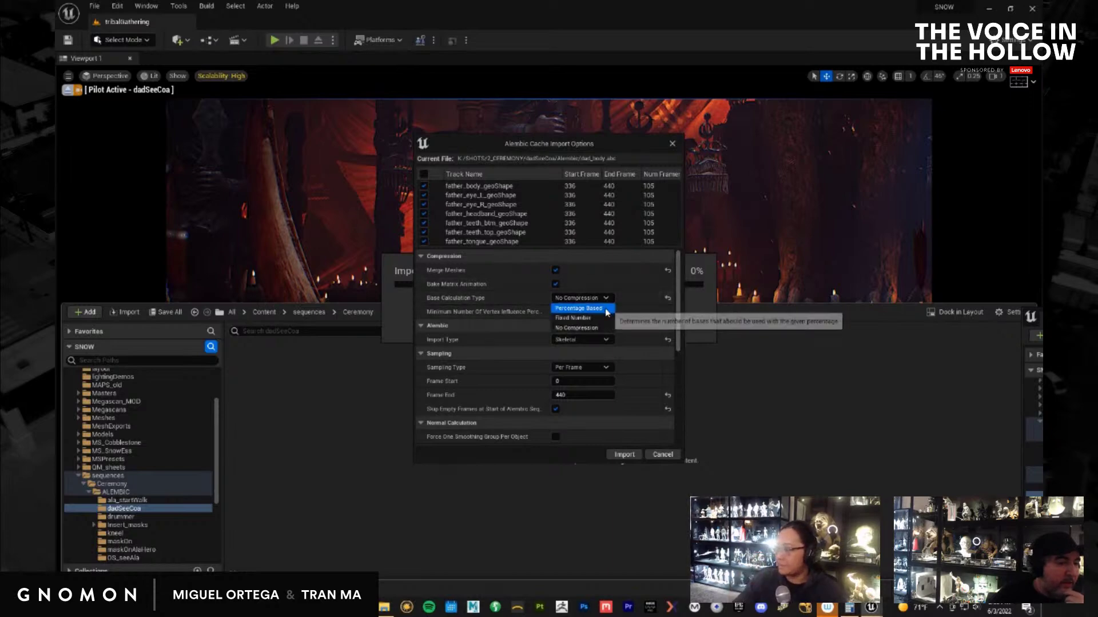
click(678, 277)
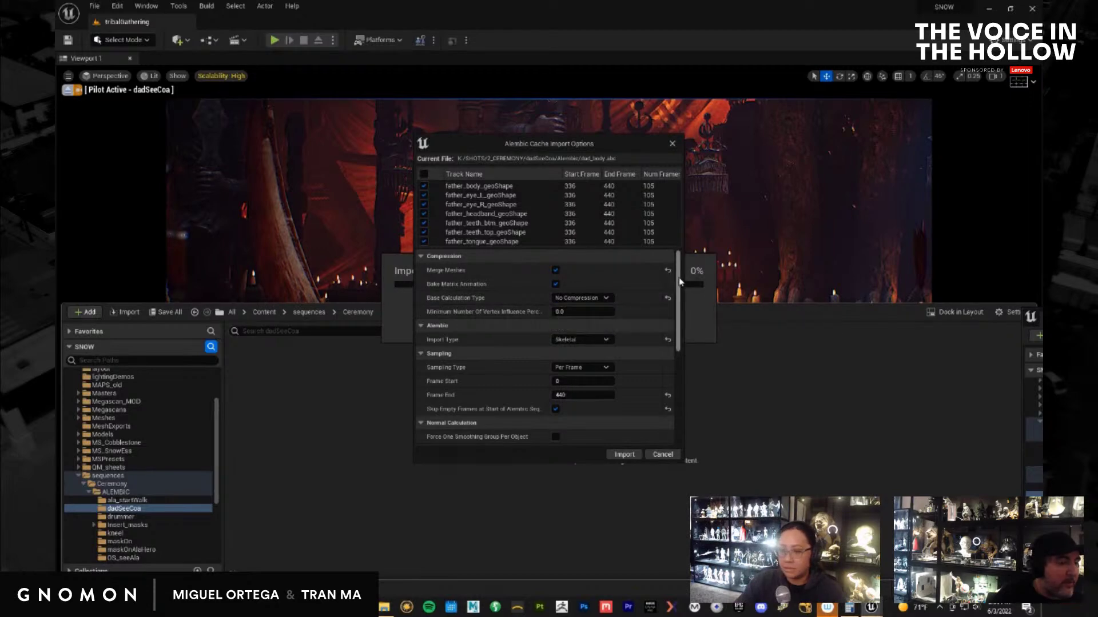
scroll(678, 280, down, 3)
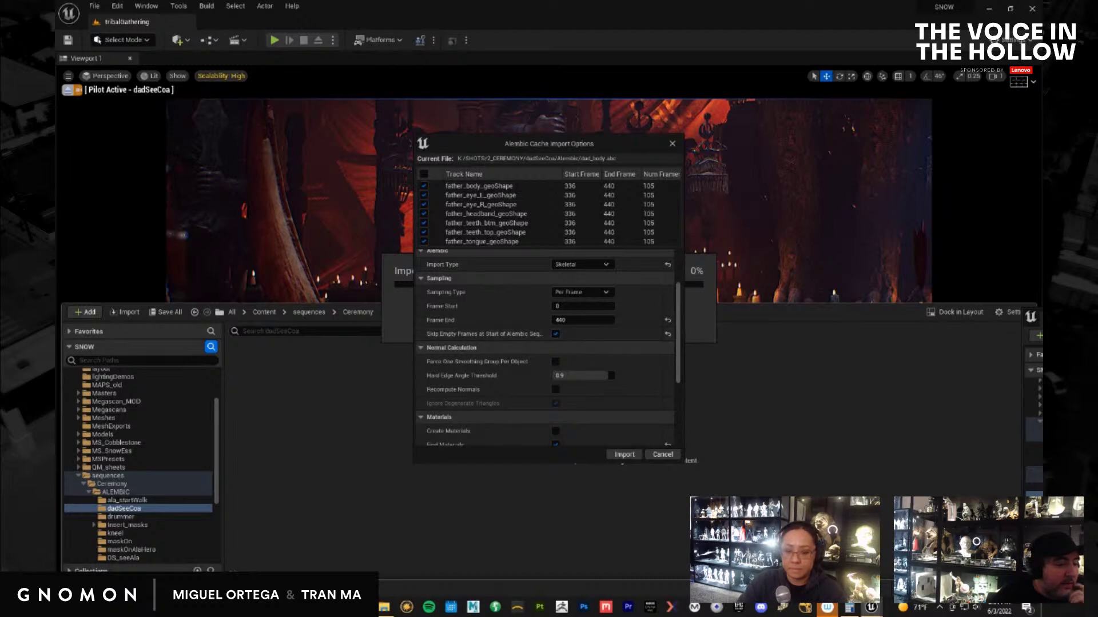
Switch to Maya, scrub to the first frame of the father's animation to check his starting pose, and return to Unreal Engine
click(266, 543)
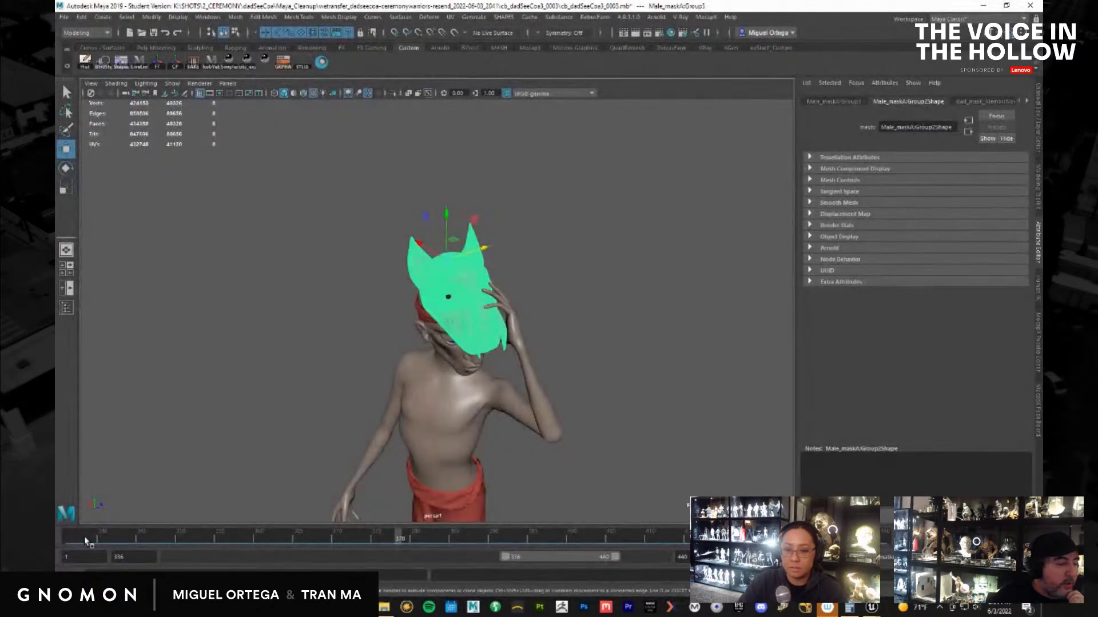
mouse_move(86, 542)
mouse_down()
mouse_move(68, 543)
mouse_move(303, 541)
mouse_move(74, 548)
mouse_up()
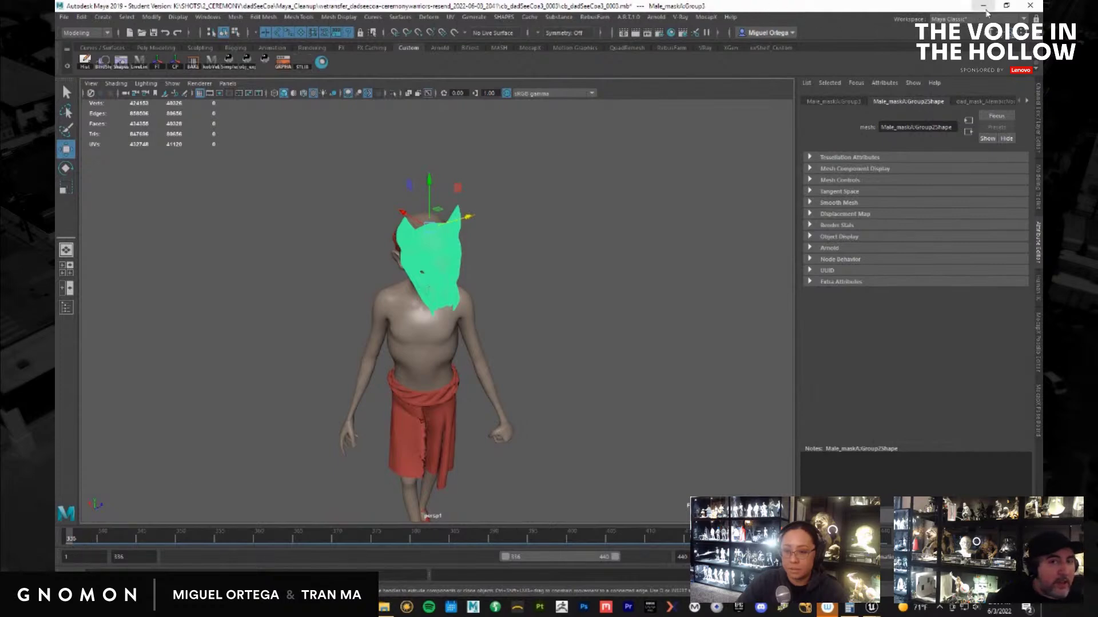
click(984, 7)
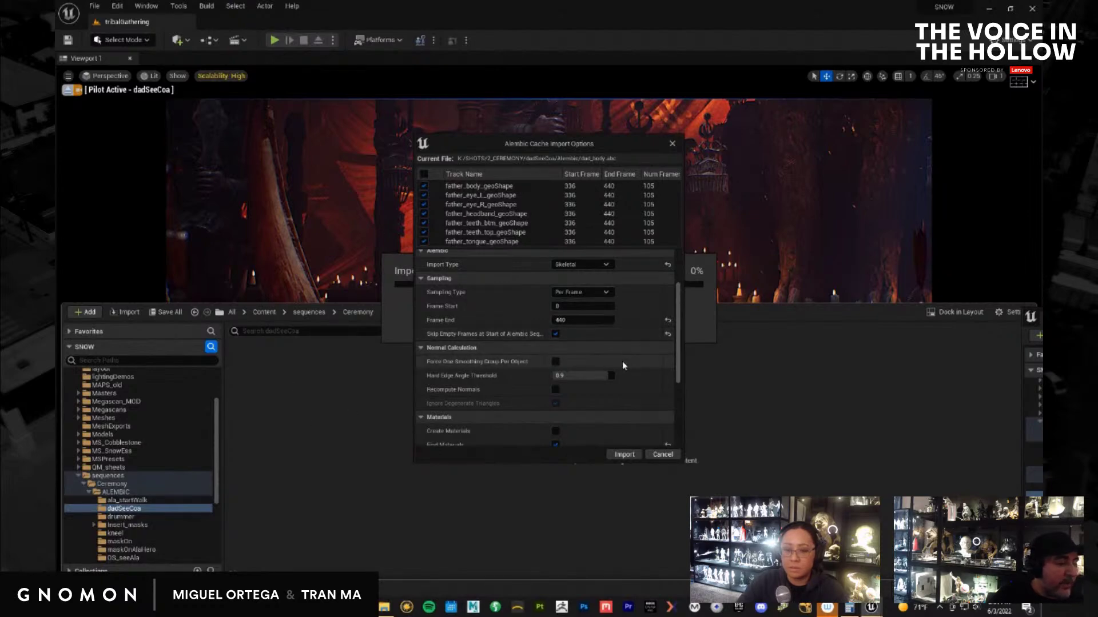
Review the remaining material and conversion options, and import the father's caches as Skeletal with No Compression
scroll(622, 361, down, 1)
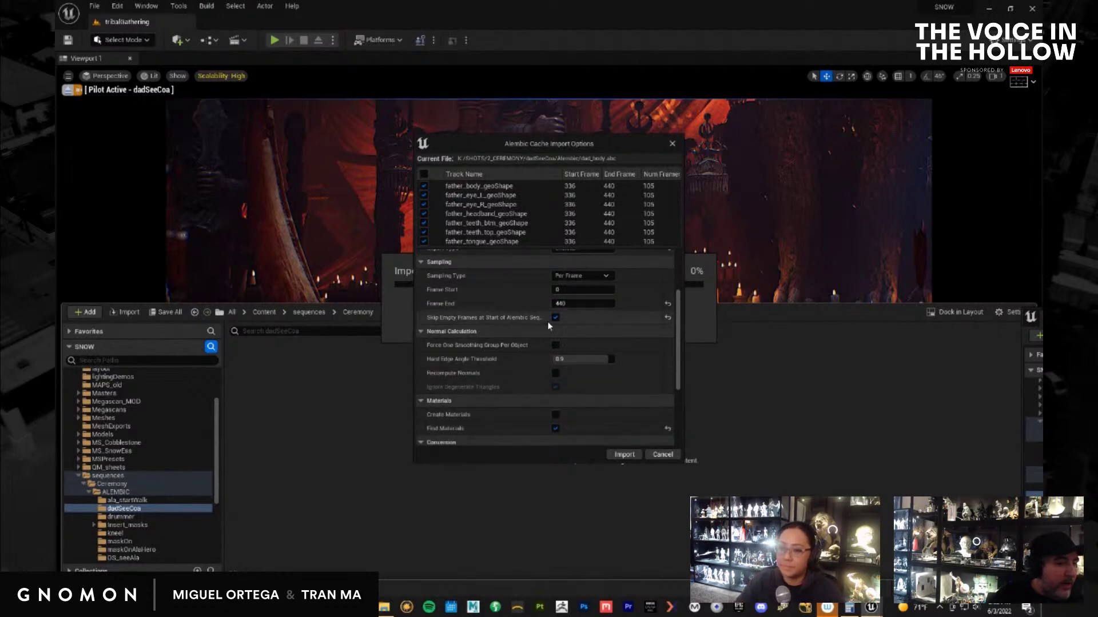
scroll(605, 341, down, 3)
scroll(605, 340, down, 4)
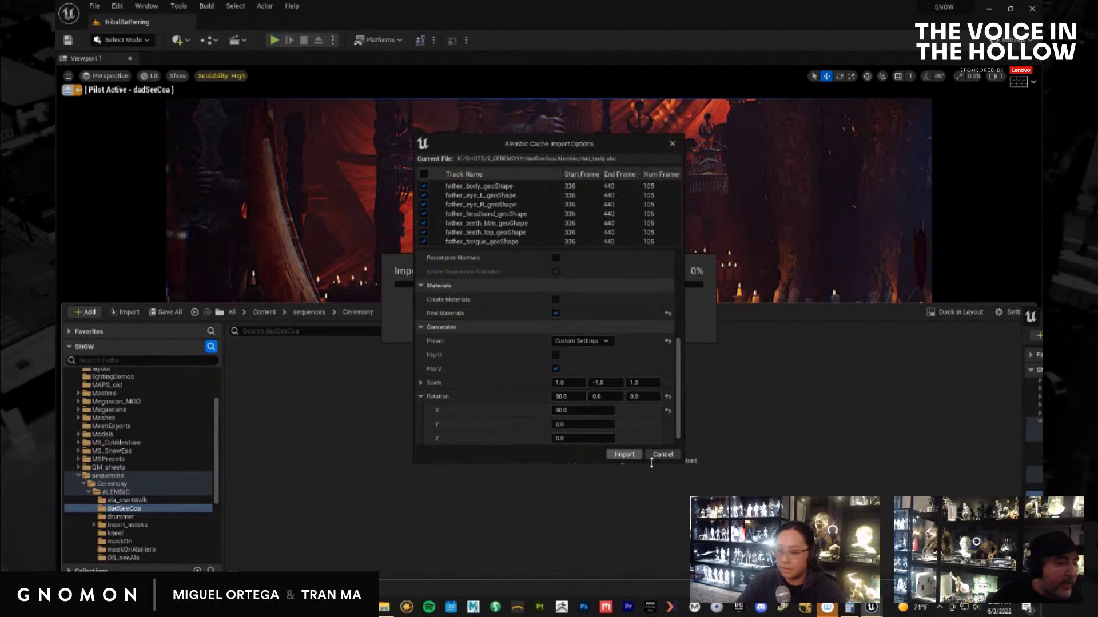
click(625, 455)
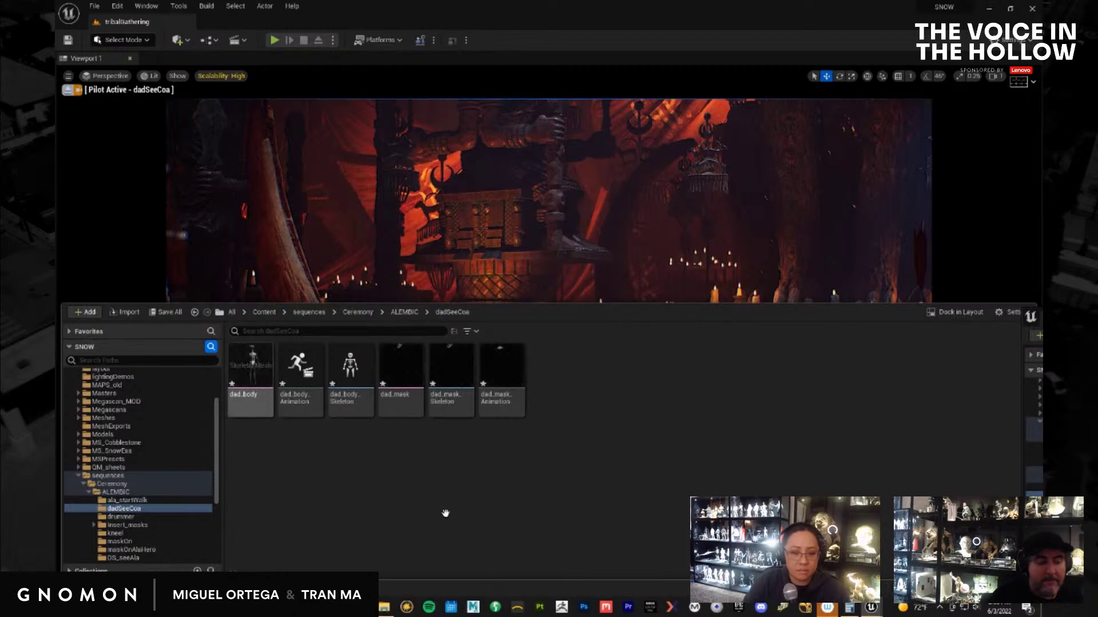
Place the dad_body and dad_mask meshes together in the ceremony set and lower them toward the floor
ctrl+click(402, 371)
click(586, 460)
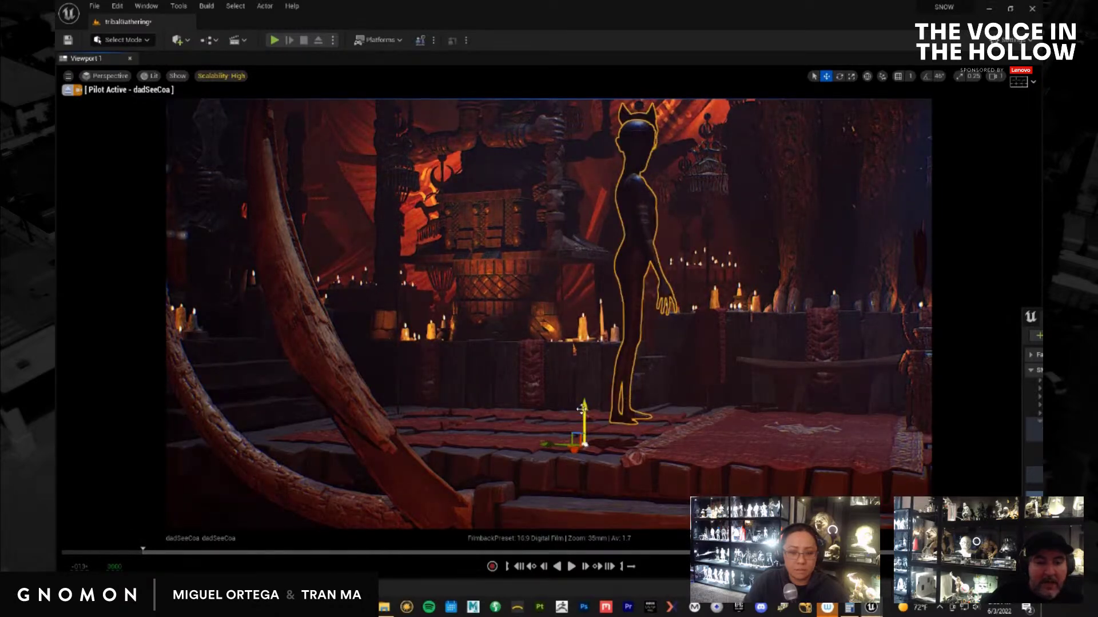
drag(585, 410, 588, 439)
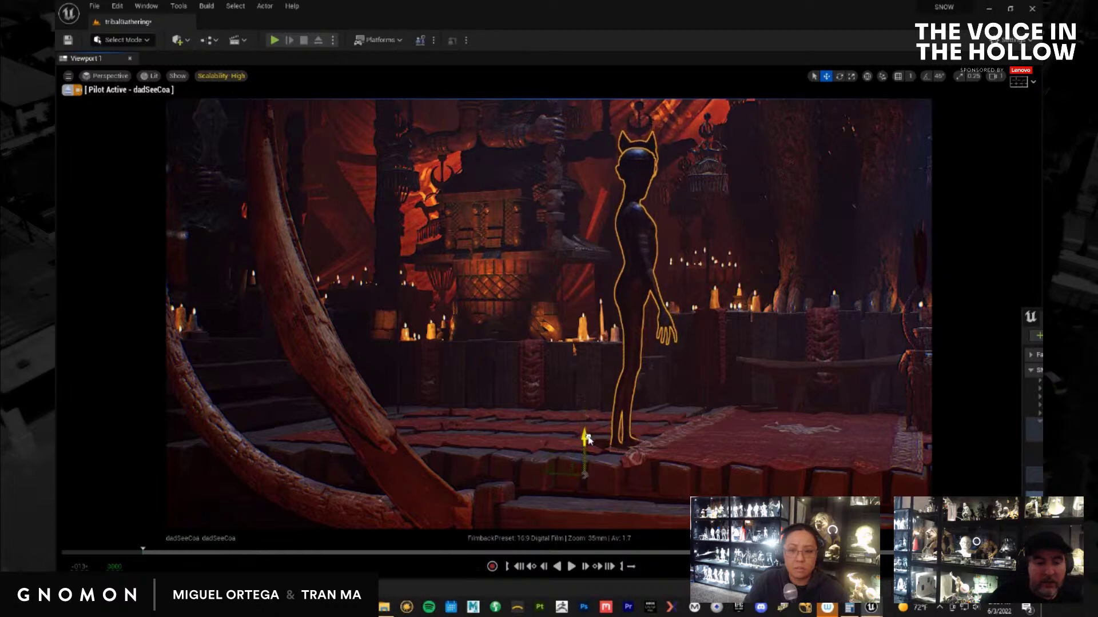
Rotate the father's body and mask around the vertical axis so they face the camera
key(e)
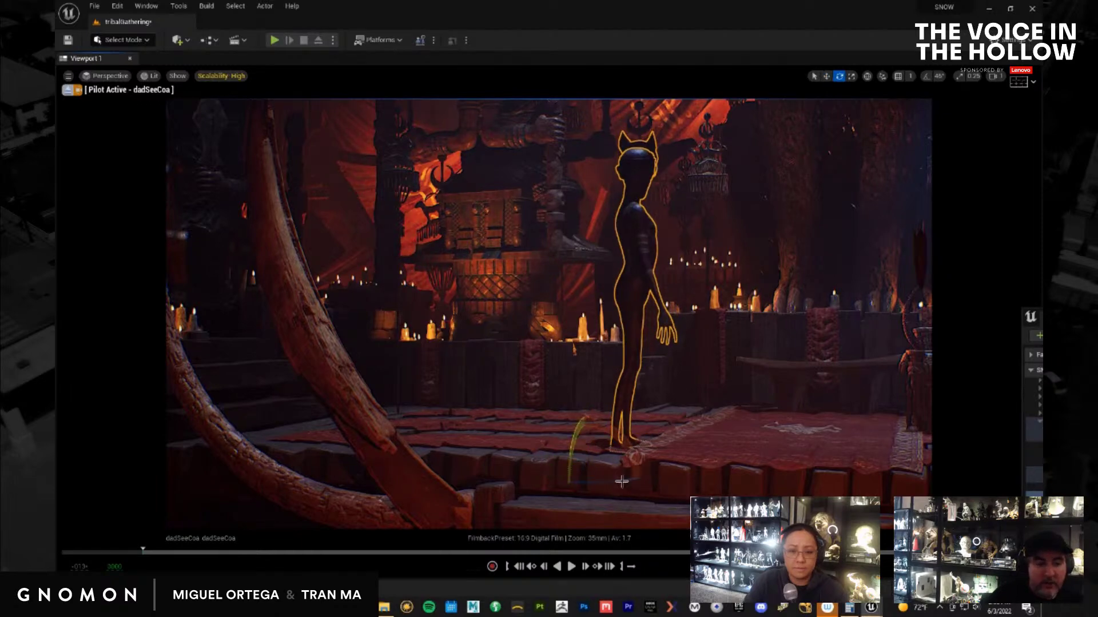
drag(615, 483, 213, 475)
key(w)
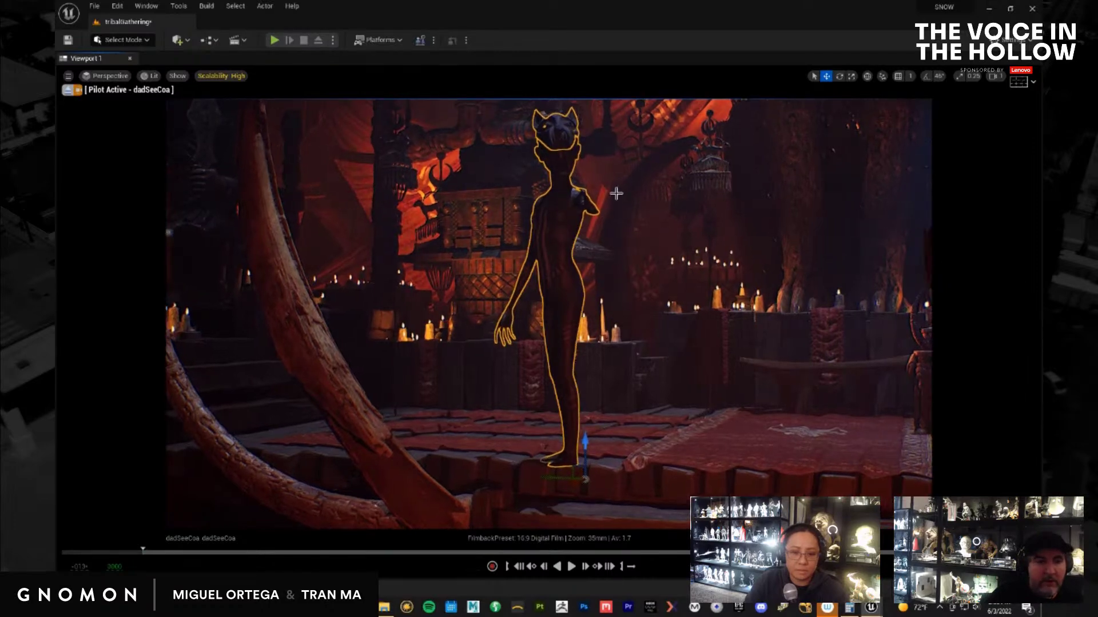
Move the piloted dadSeeCoa camera in close to frame the father's masked head and shoulders
scroll(616, 193, up, 5)
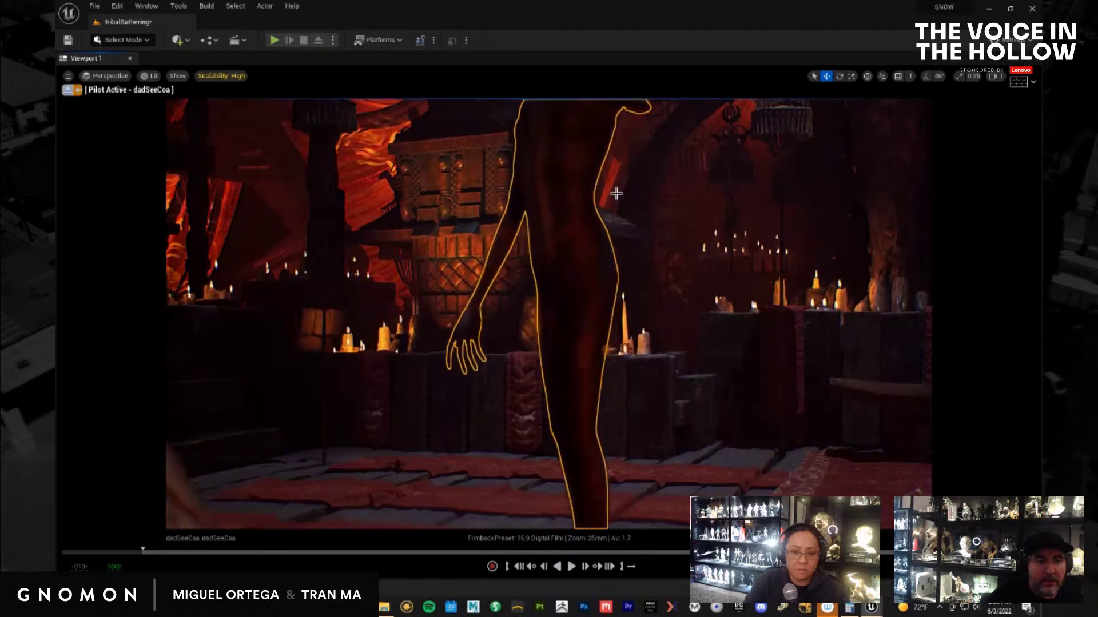
scroll(620, 196, up, 3)
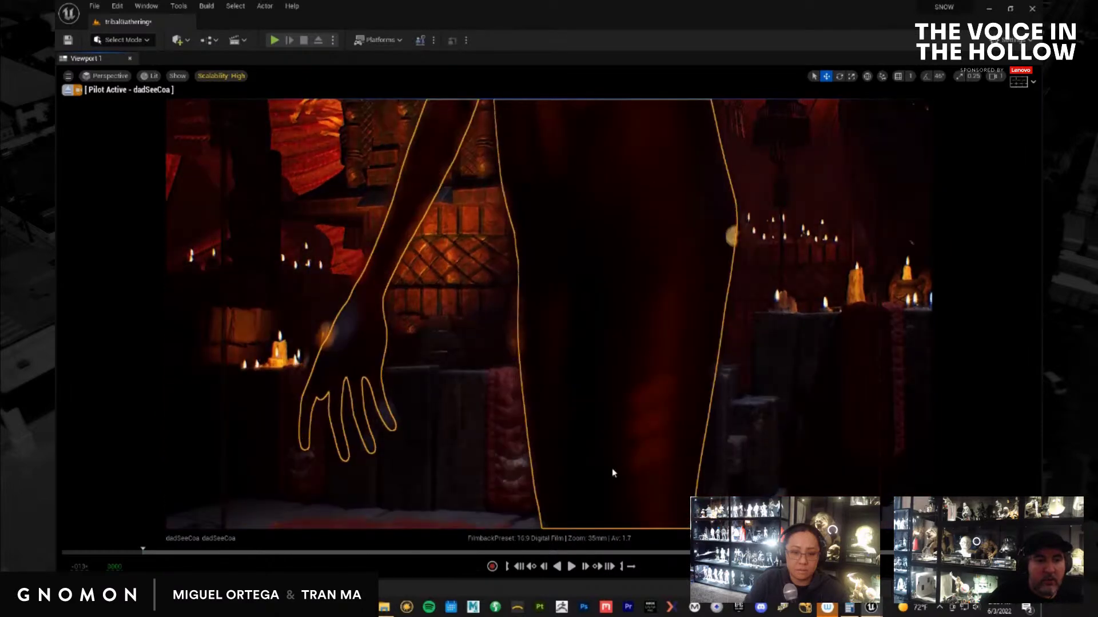
scroll(613, 472, up, 3)
middle_drag(612, 473, 654, 287)
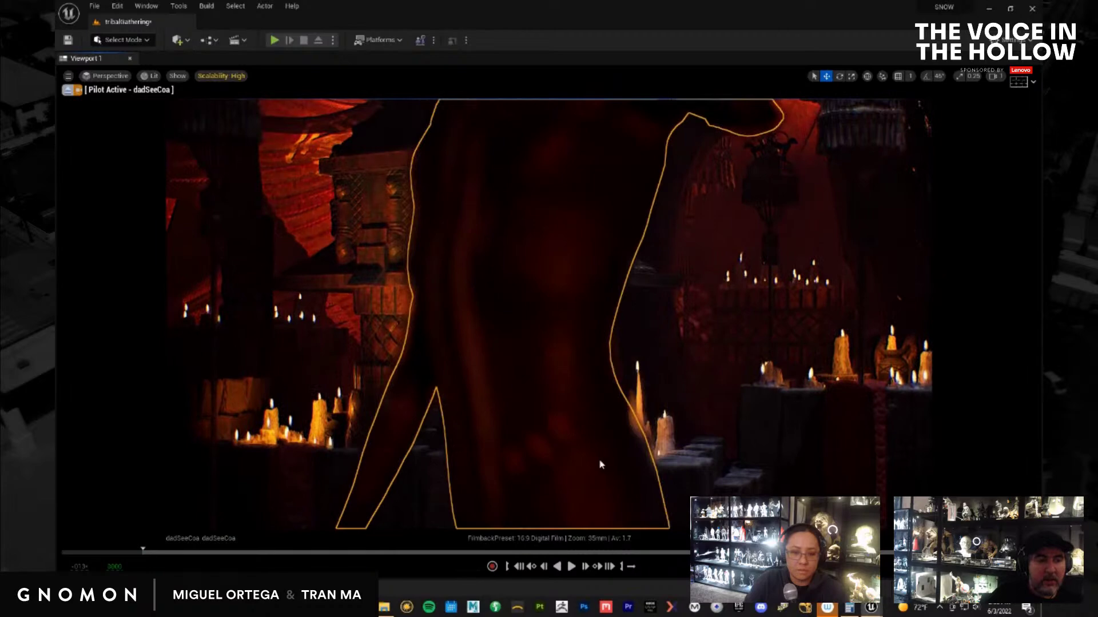
middle_drag(600, 465, 601, 400)
middle_drag(574, 562, 628, 261)
middle_drag(631, 337, 907, 290)
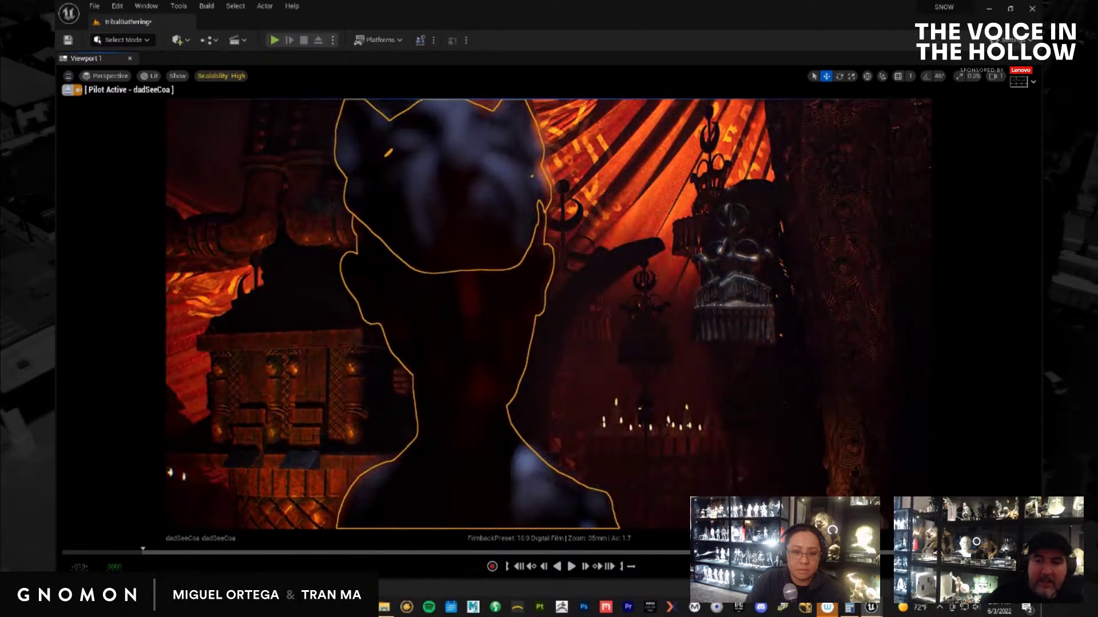
Adjust the dadSeeCoa camera's aperture, focal length and manual focus distance in Sequencer, keeping the masked head framed and in focus
drag(601, 297, 611, 275)
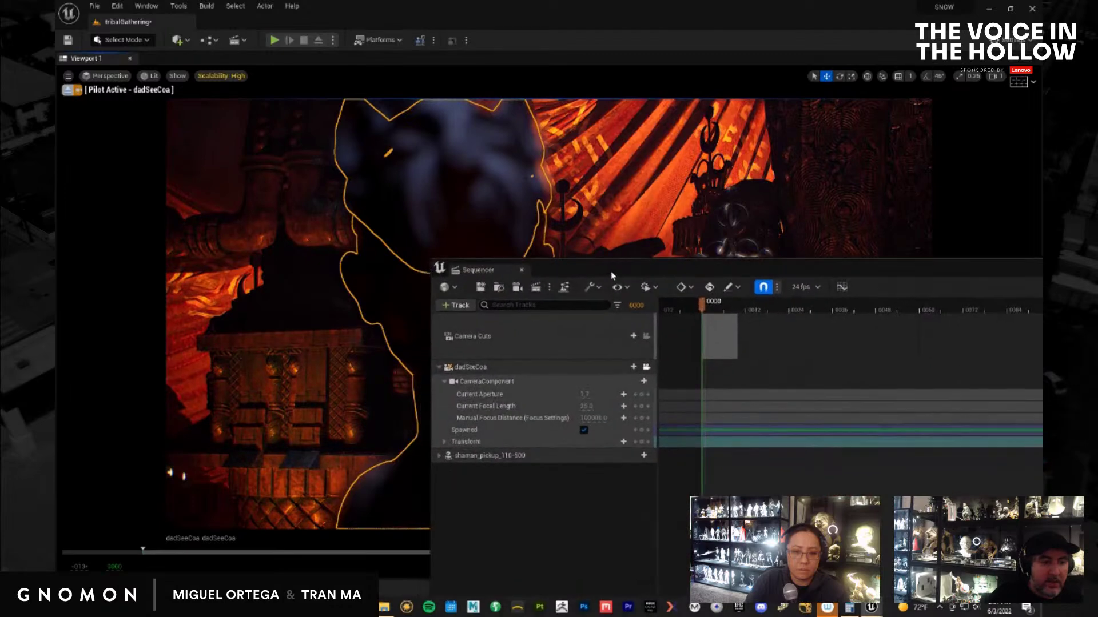
click(642, 444)
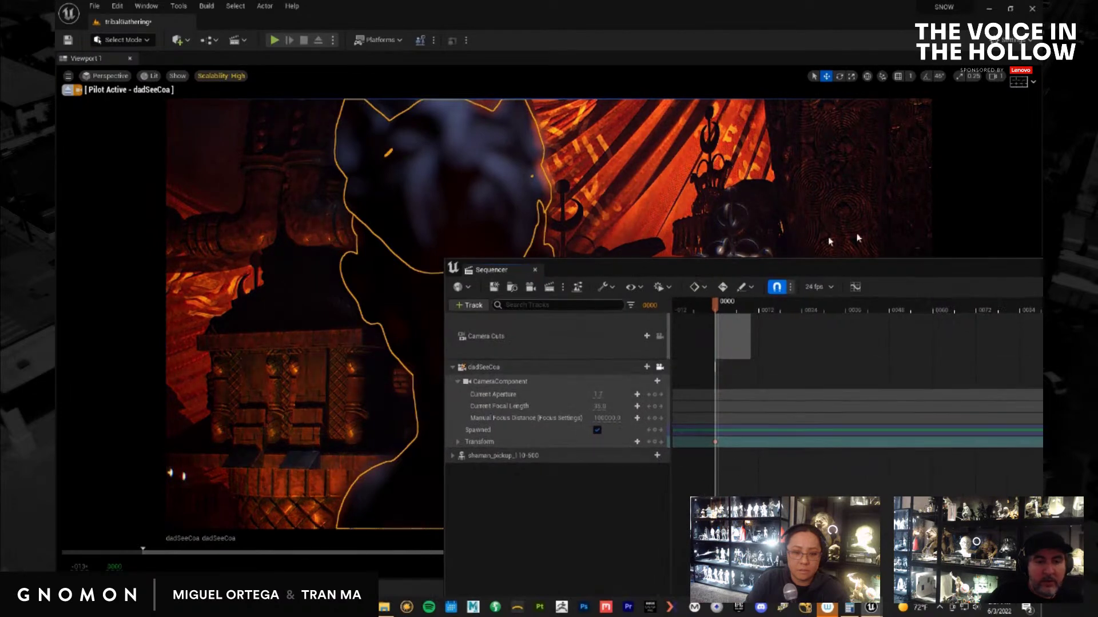
click(612, 265)
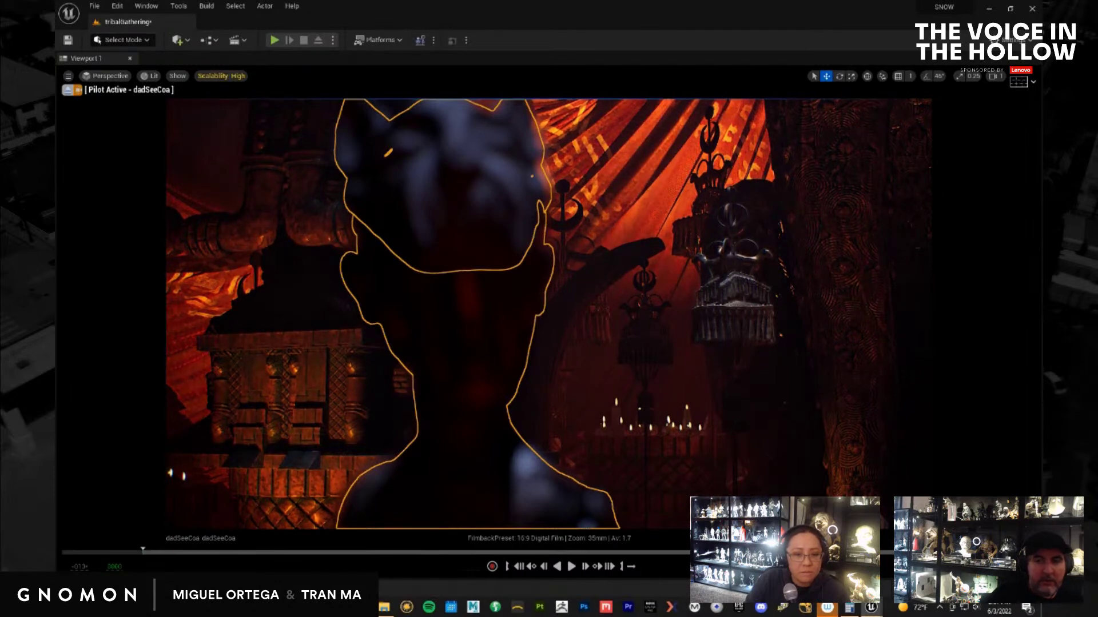
drag(1042, 221, 733, 233)
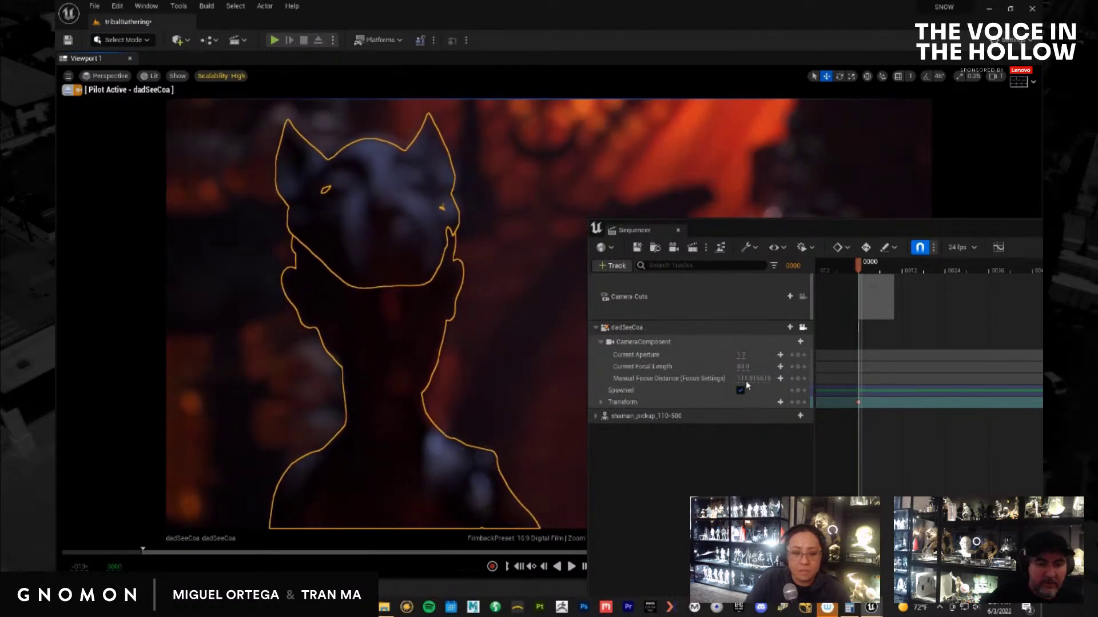
drag(759, 379, 774, 379)
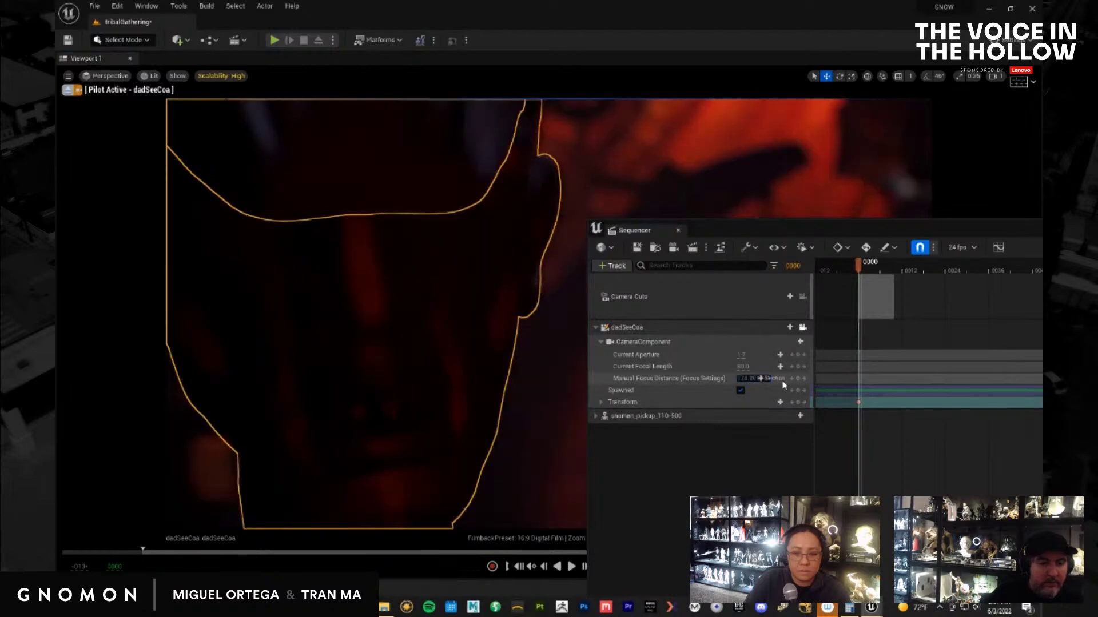
drag(405, 358, 343, 337)
drag(450, 344, 207, 344)
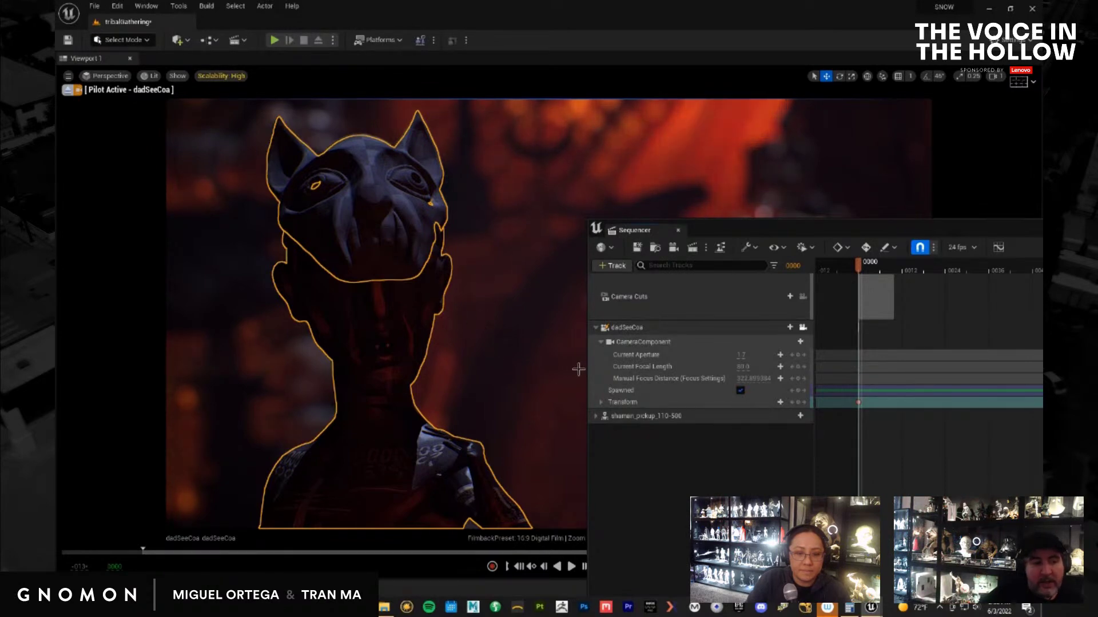
Add the dad_body and dad_mask actors to the sequence and assign dad_body_Animation and dad_mask_Animation to them from frame 0000
drag(877, 231, 828, 148)
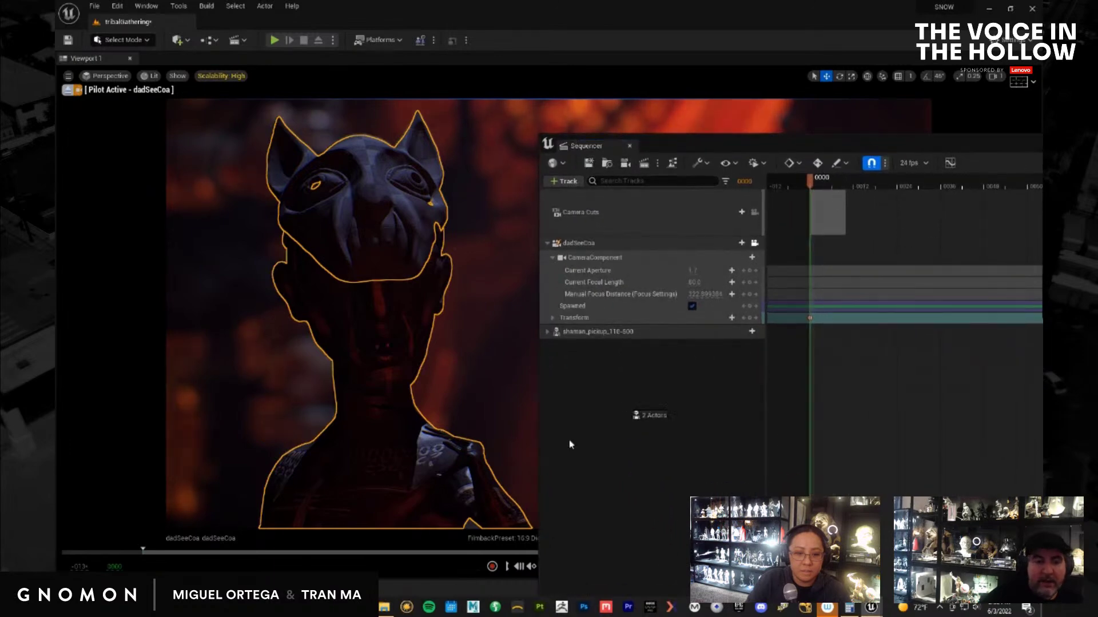
drag(608, 411, 609, 411)
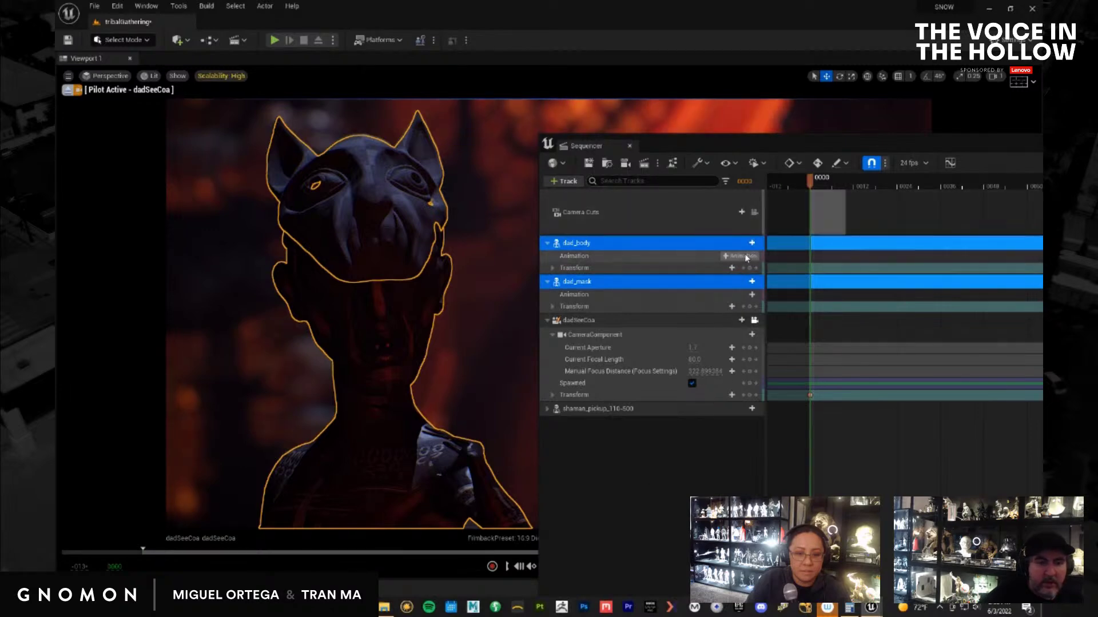
click(746, 262)
click(755, 293)
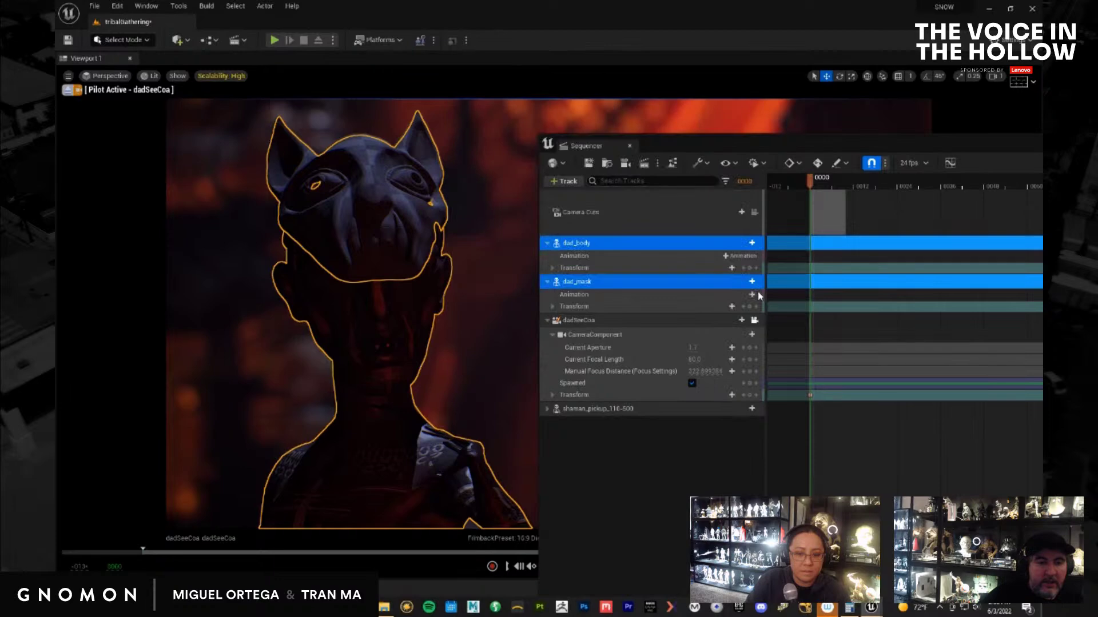
click(743, 297)
click(769, 334)
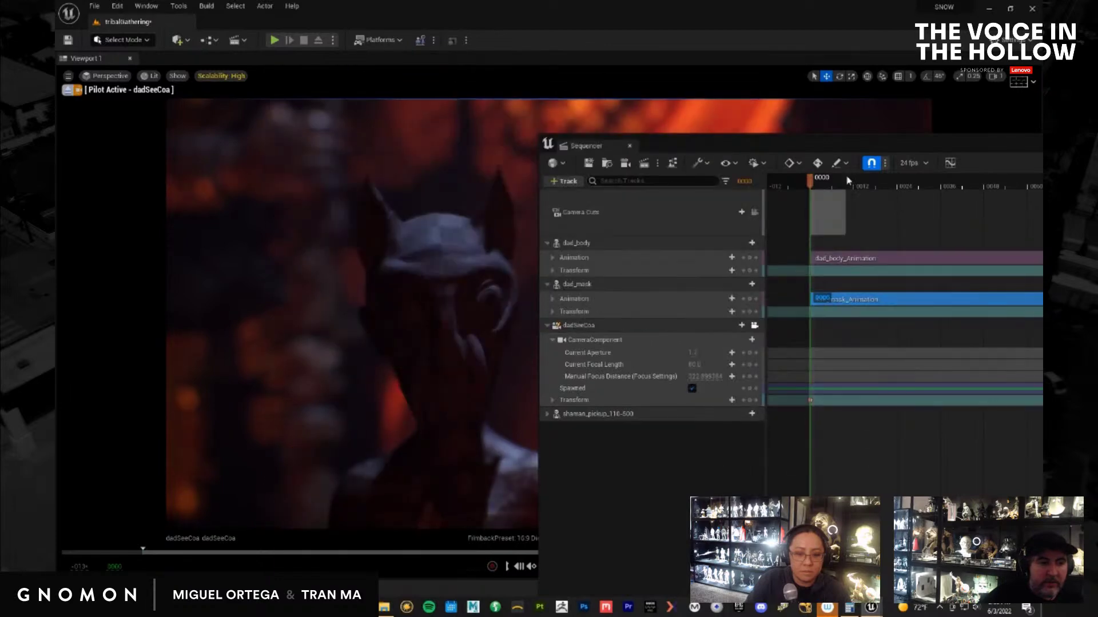
Replace the short camera cut in the sequence with a dadSeeCoa camera cut starting at frame 0000
drag(835, 185, 1058, 189)
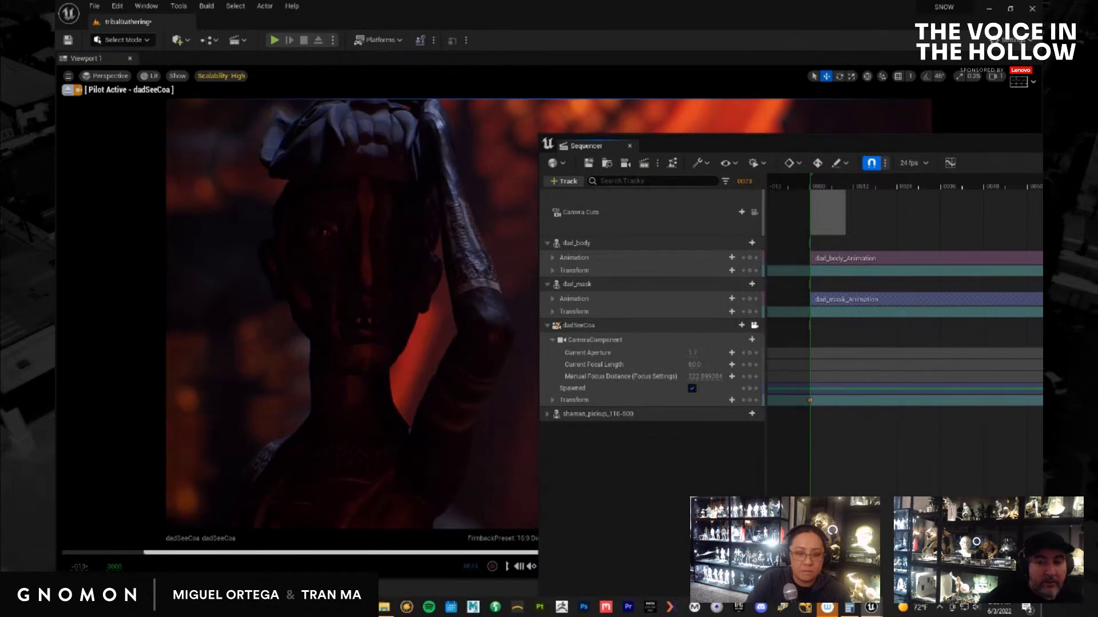
key(space)
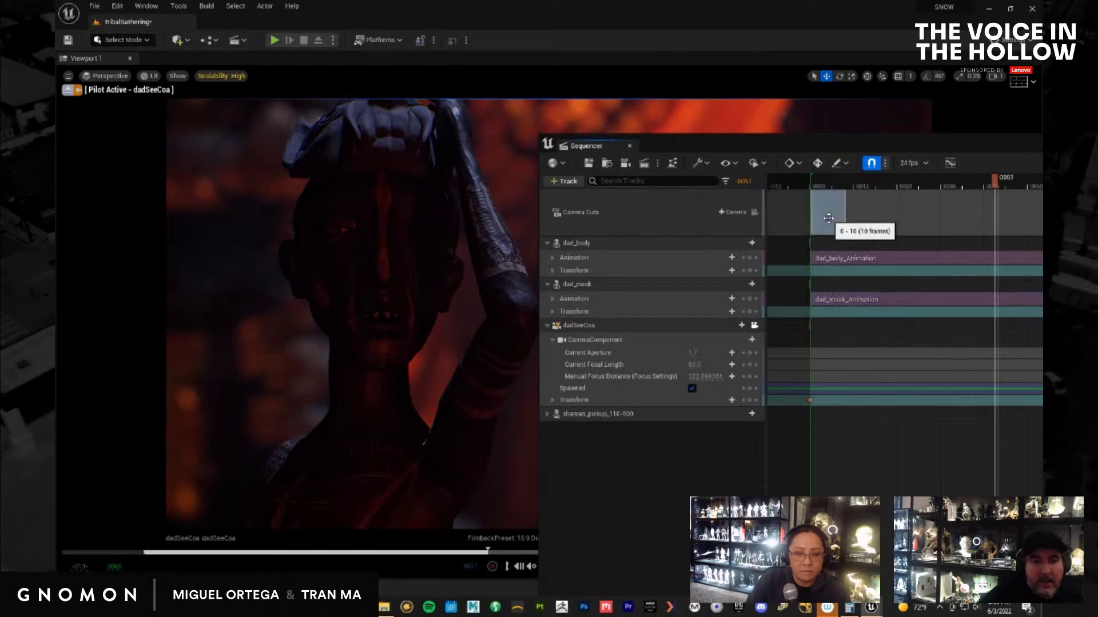
key(Delete)
click(733, 195)
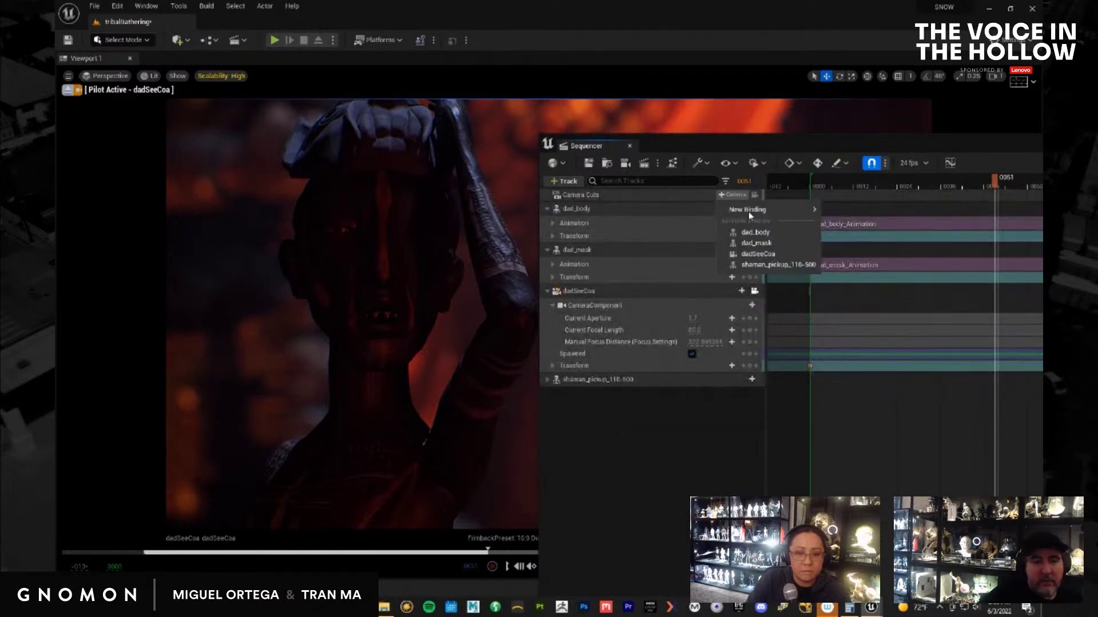
click(771, 255)
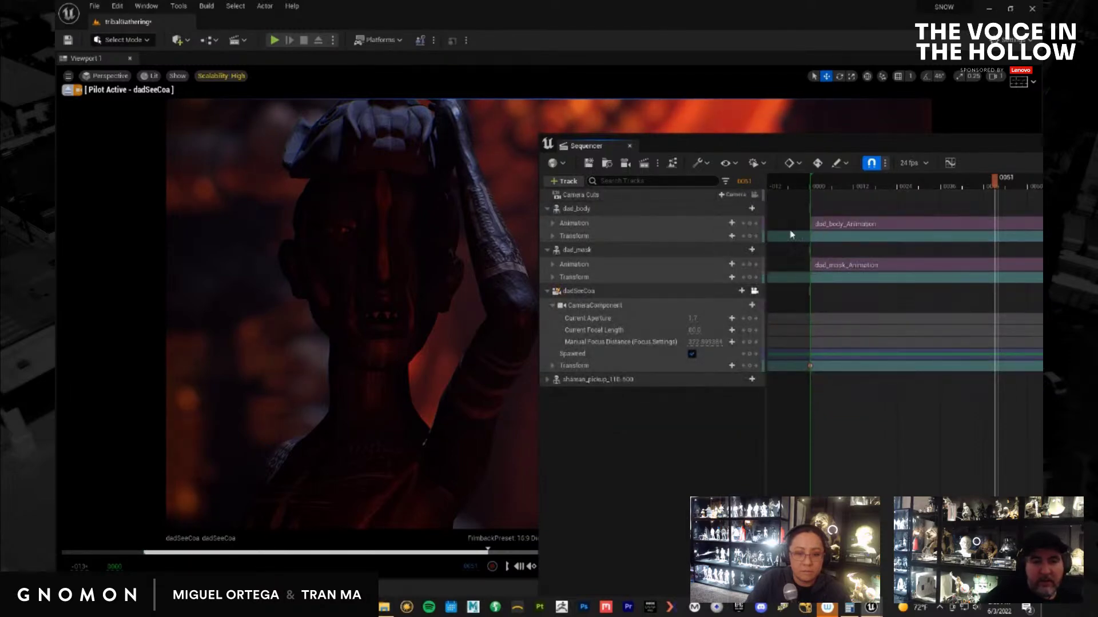
drag(1012, 204, 842, 218)
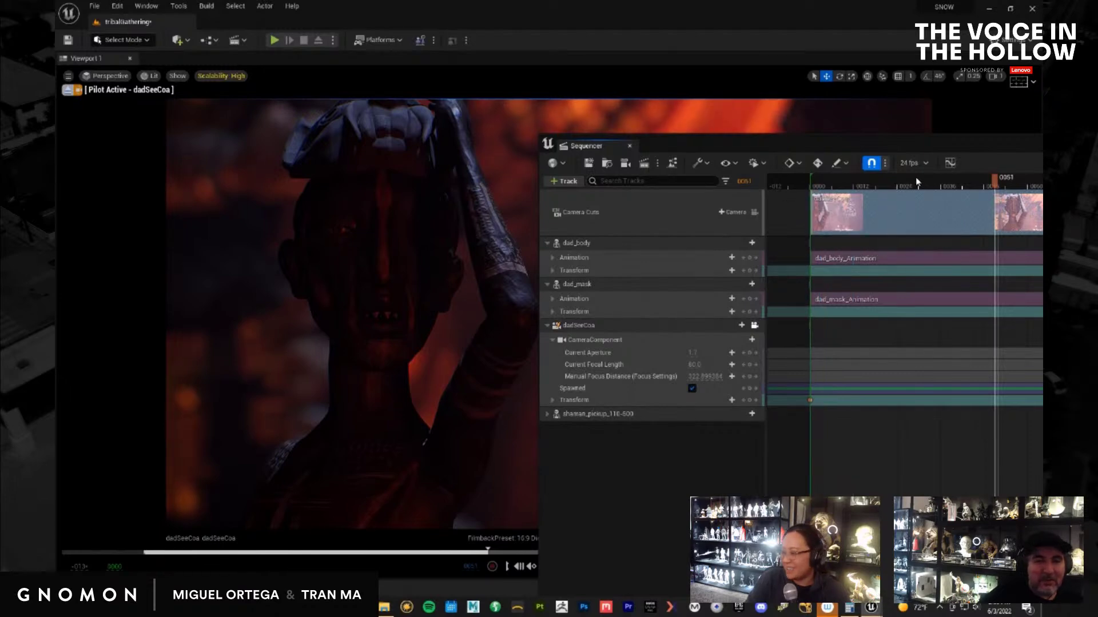
Play back and scrub the sequence to review the father's mask-lifting animation through the dadSeeCoa camera, moving the Sequencer window out of view
key(space)
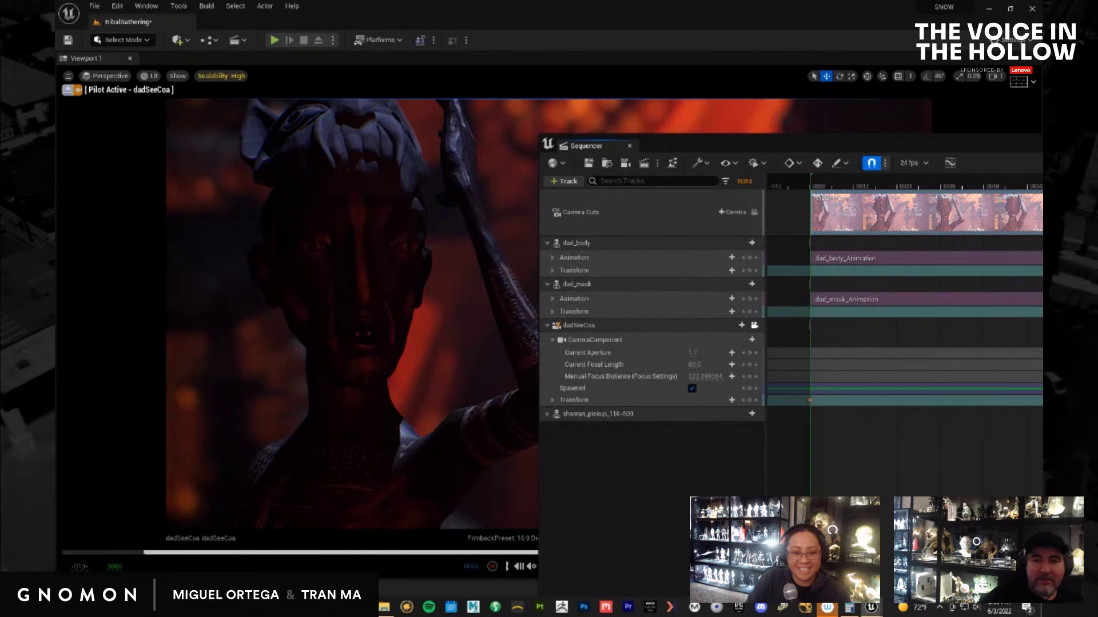
drag(890, 184, 998, 199)
key(space)
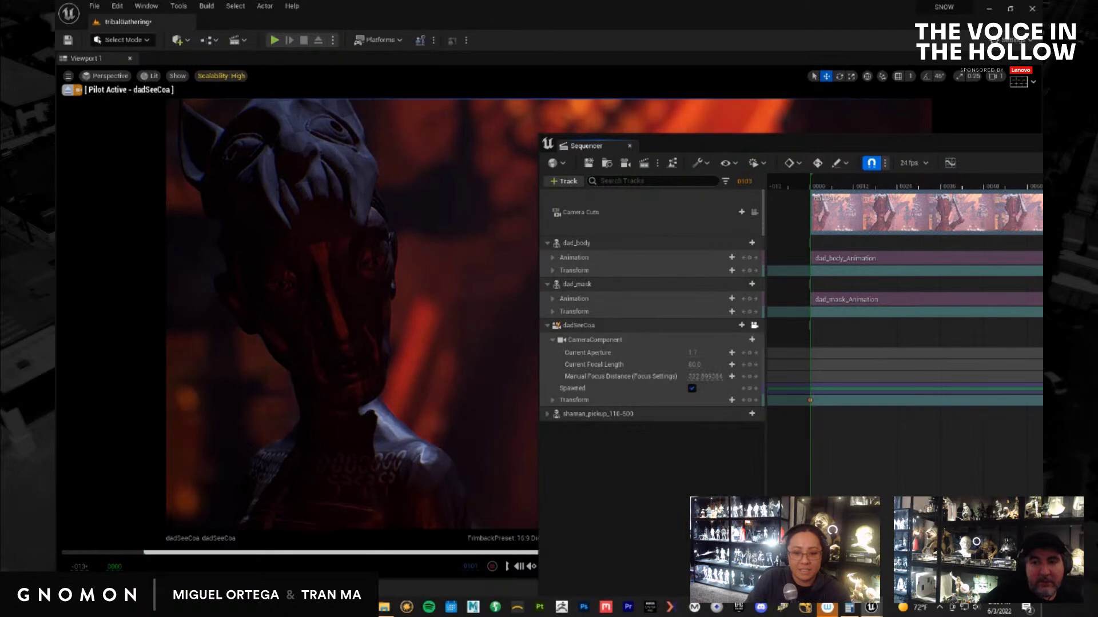
drag(750, 144, 670, 113)
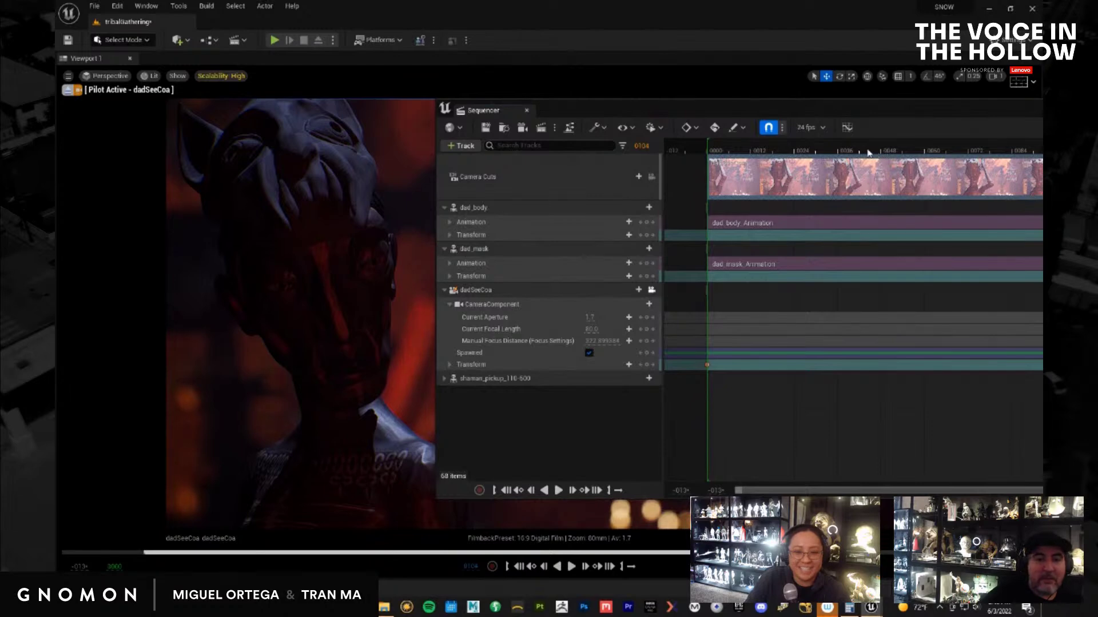
key(space)
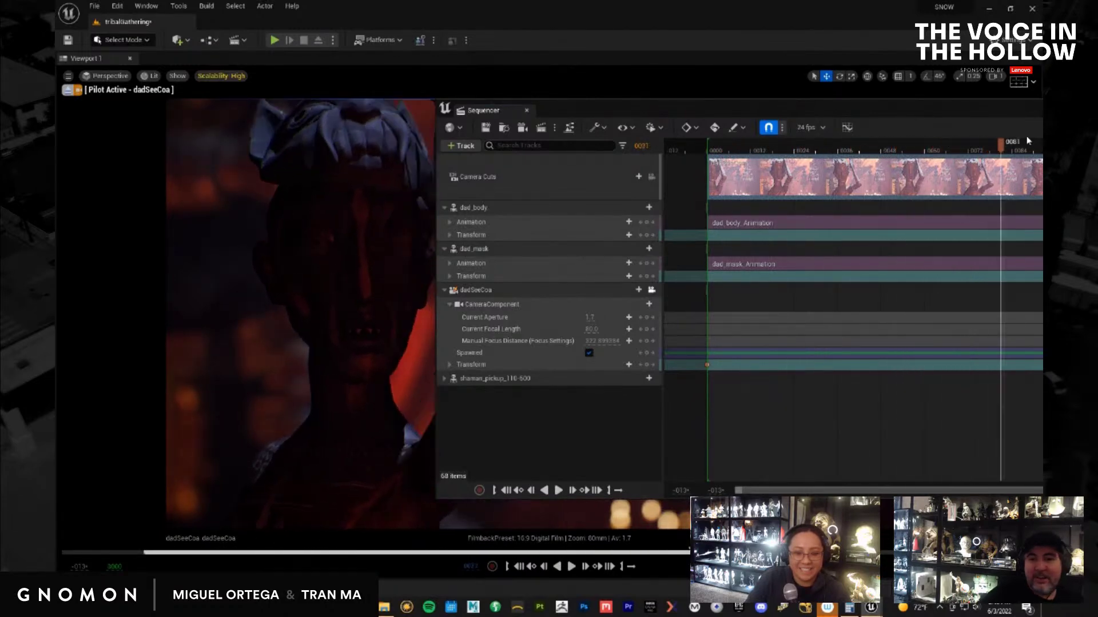
click(784, 149)
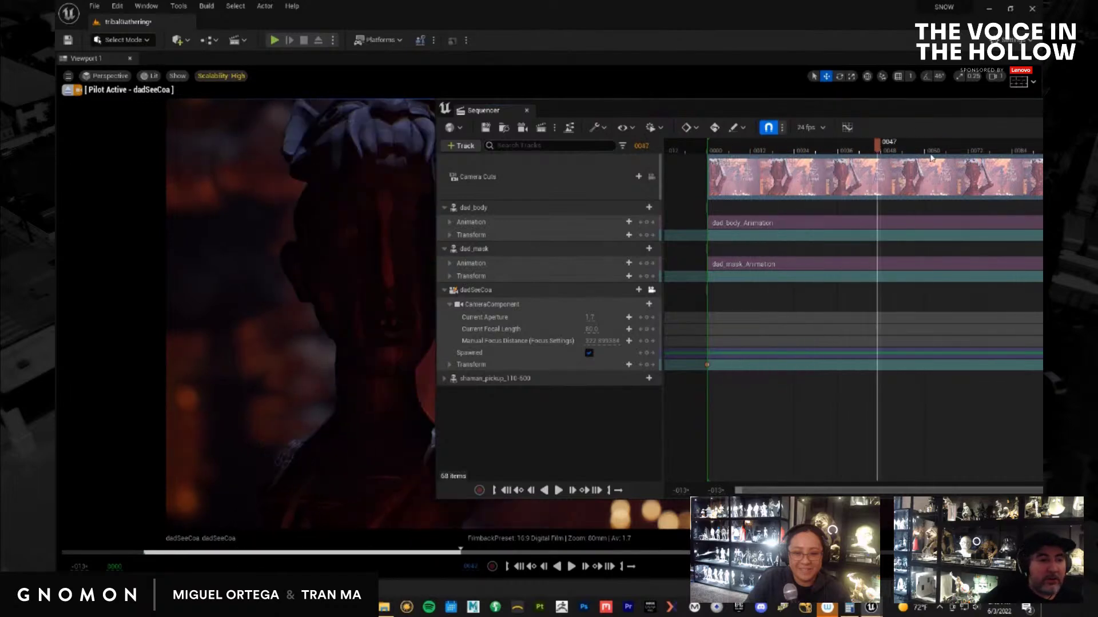
drag(638, 112, 1042, 257)
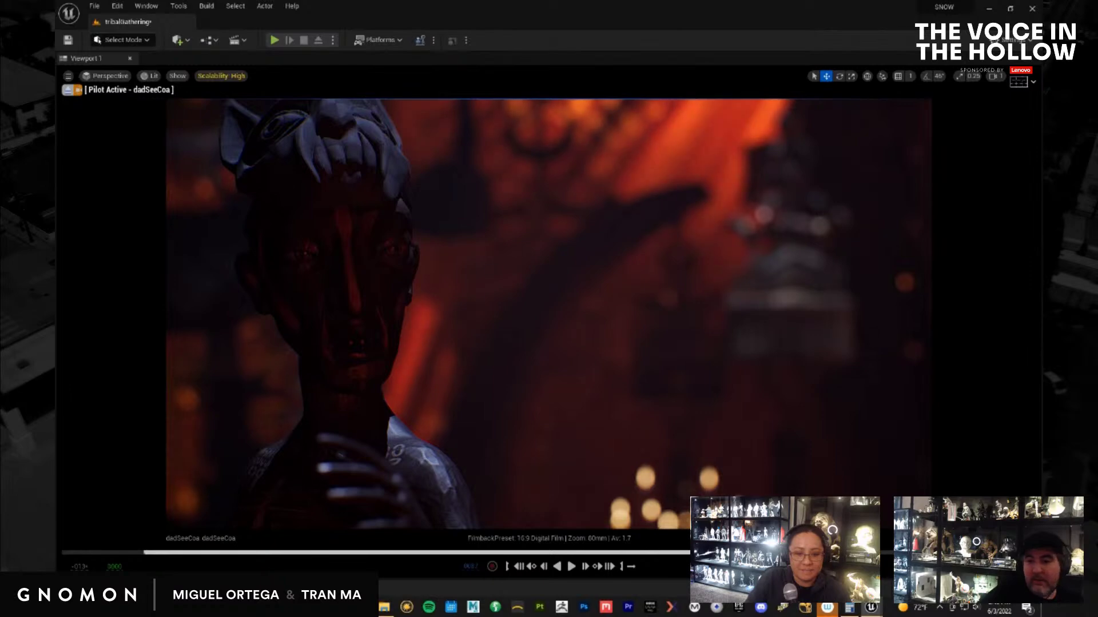
drag(691, 552, 412, 552)
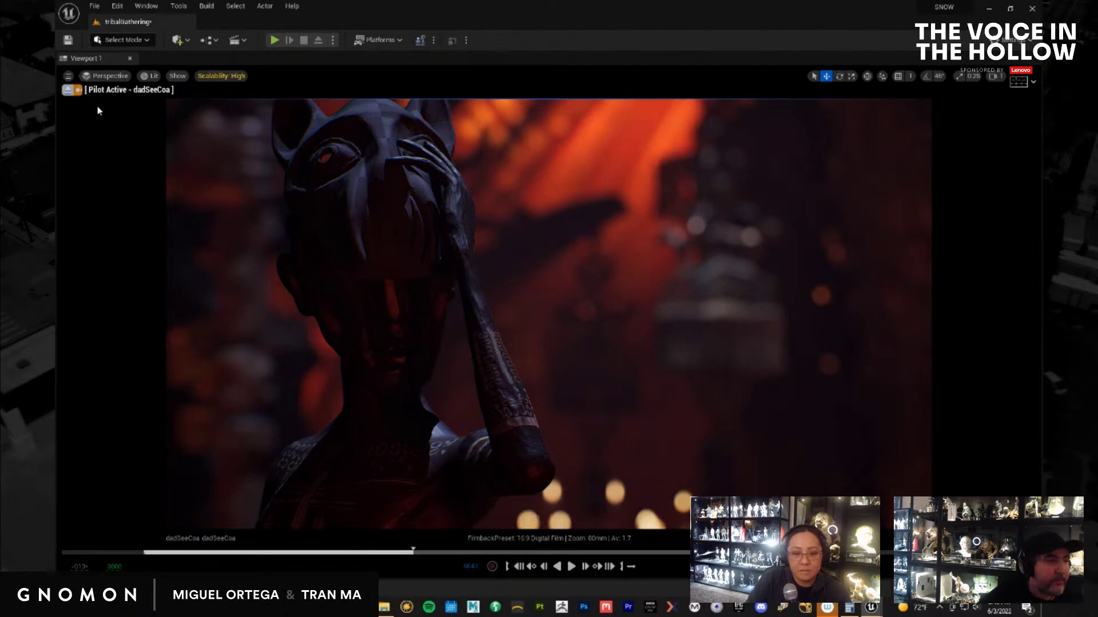
Split the viewport into two side-by-side panes and turn off Allow Cinematic Control in the working pane
click(67, 75)
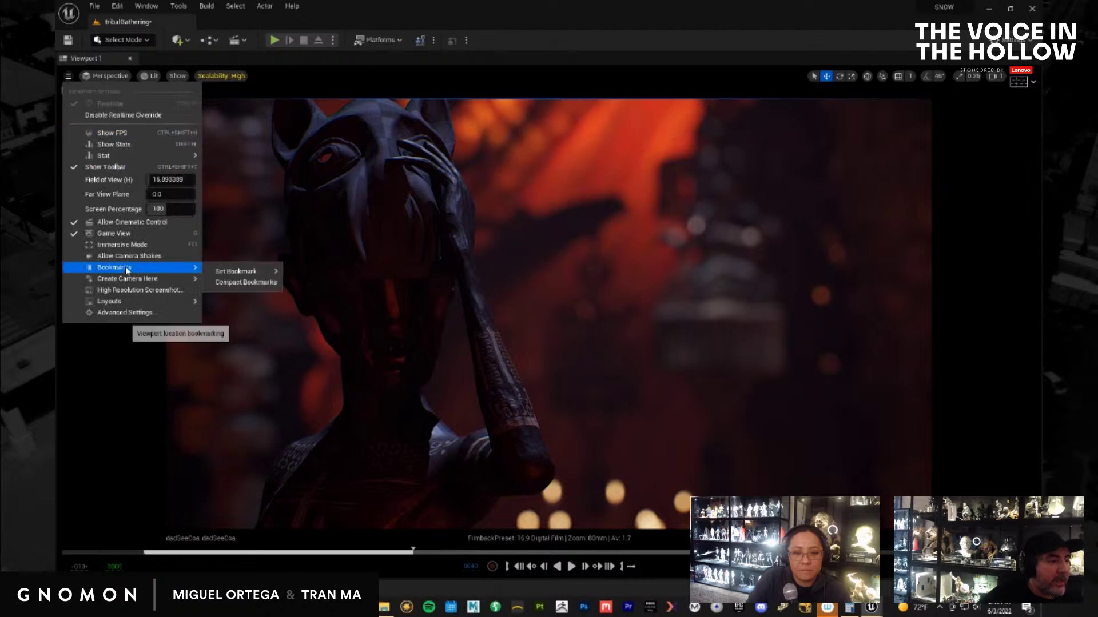
mouse_move(128, 300)
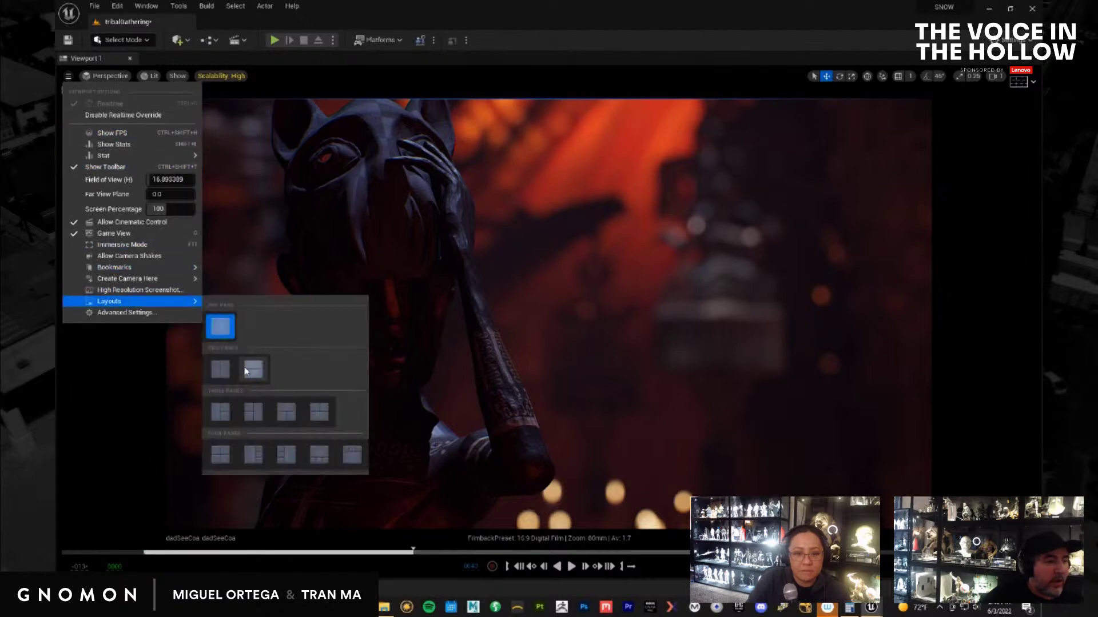
click(232, 372)
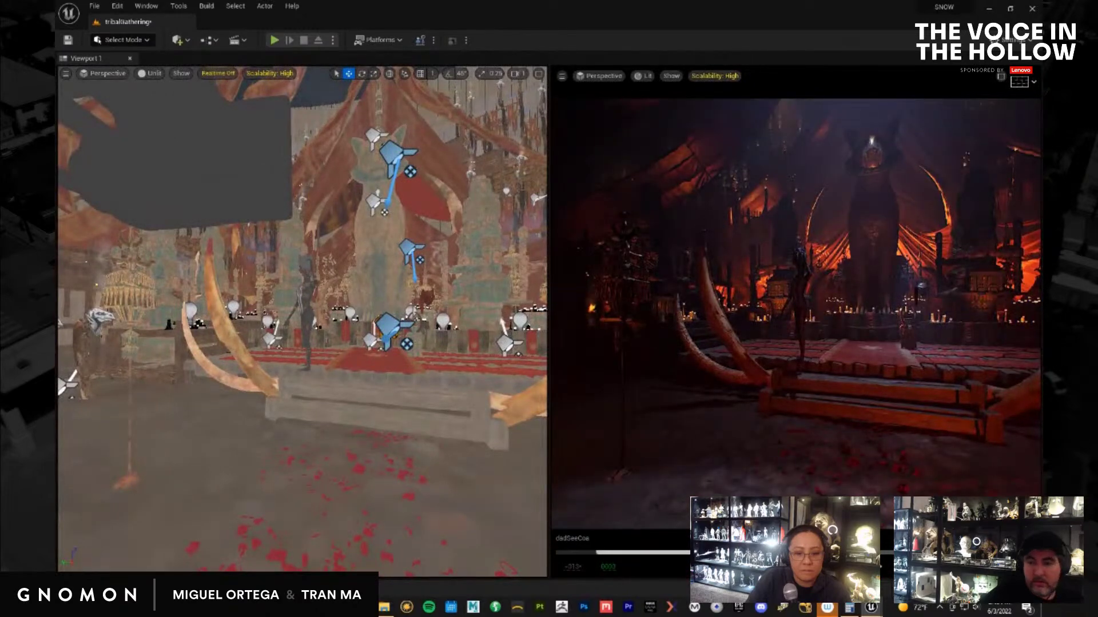
key(ctrl+r)
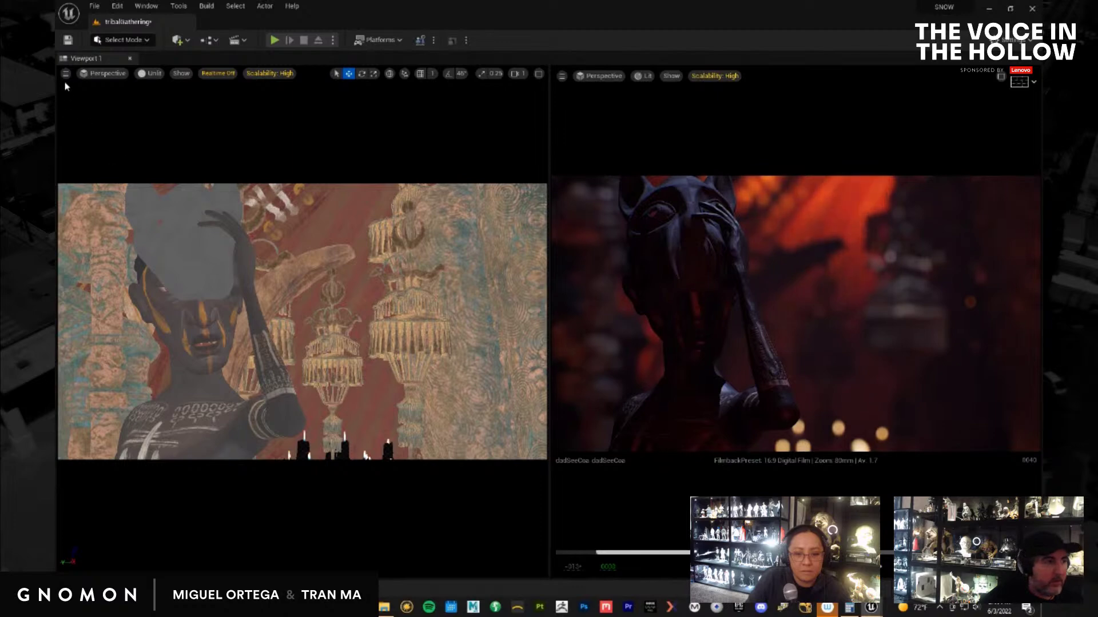
click(66, 73)
click(126, 215)
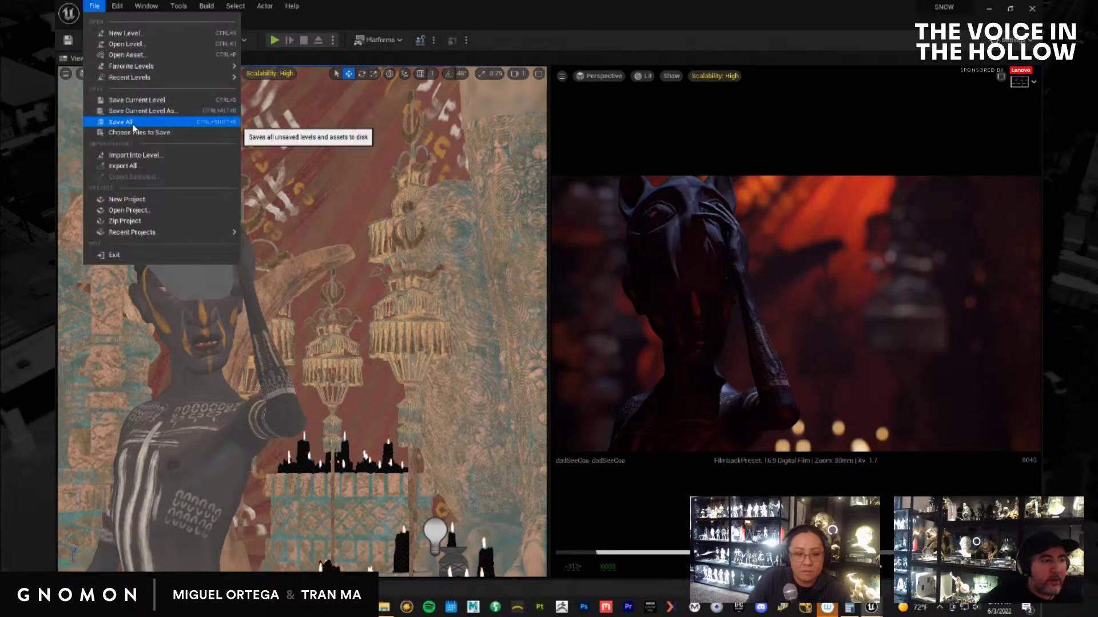
Save all unsaved levels and assets, and switch to Maya to close it with its scene changes saved
click(128, 121)
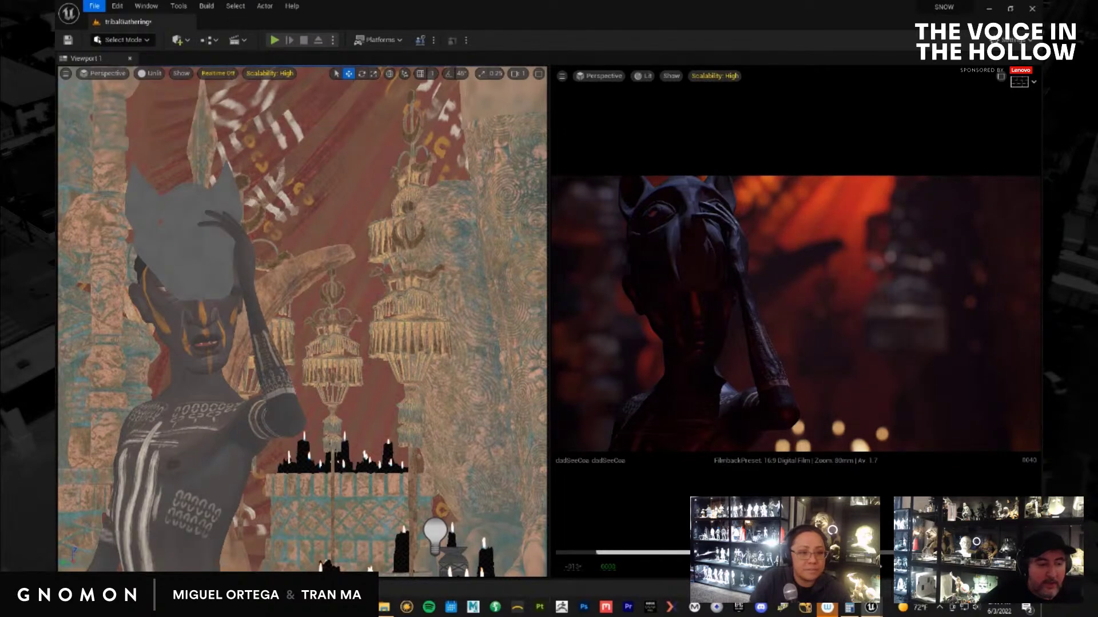
click(355, 522)
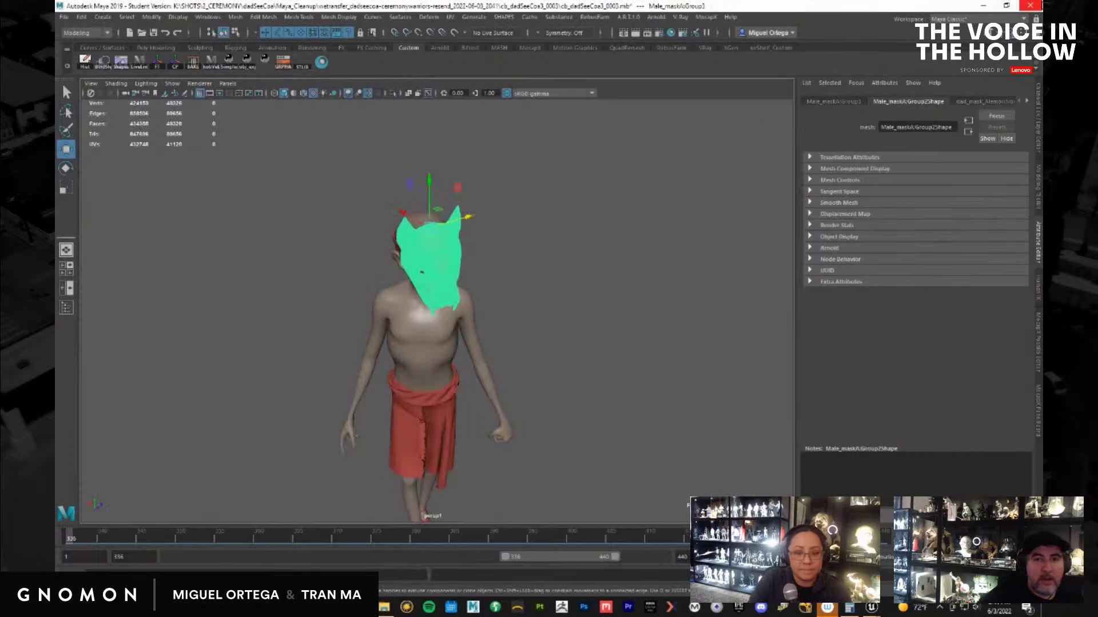
click(1029, 5)
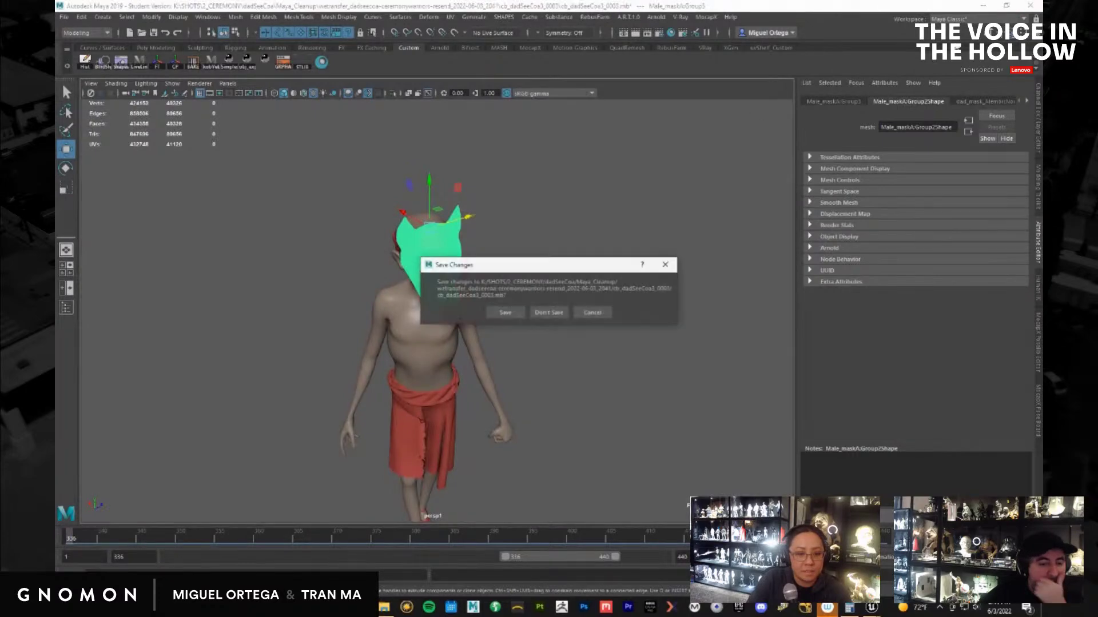
click(505, 312)
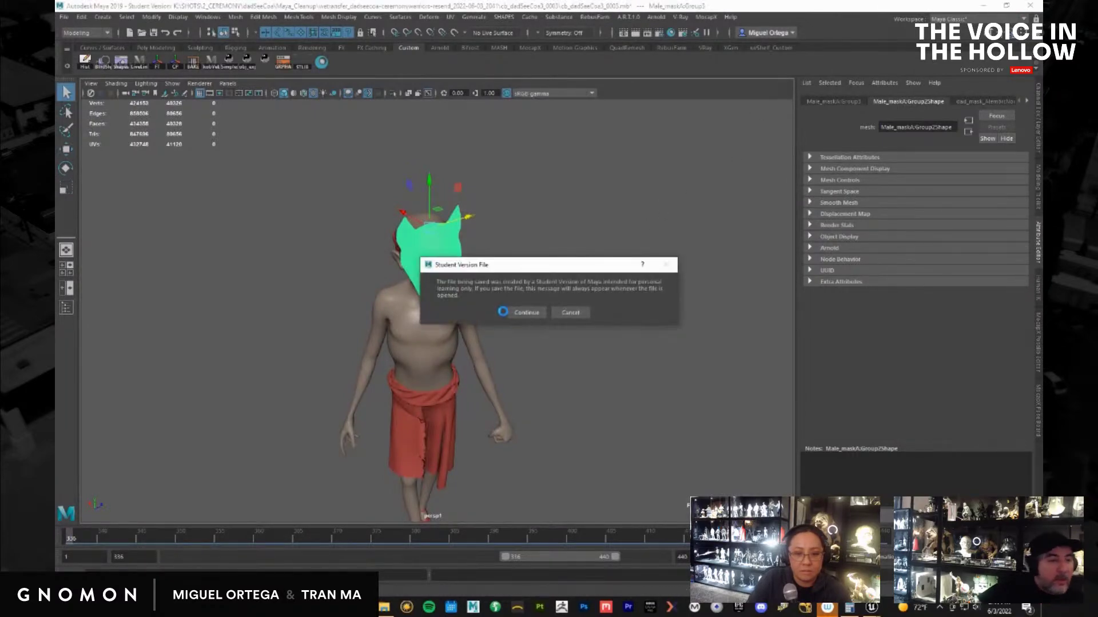
click(534, 312)
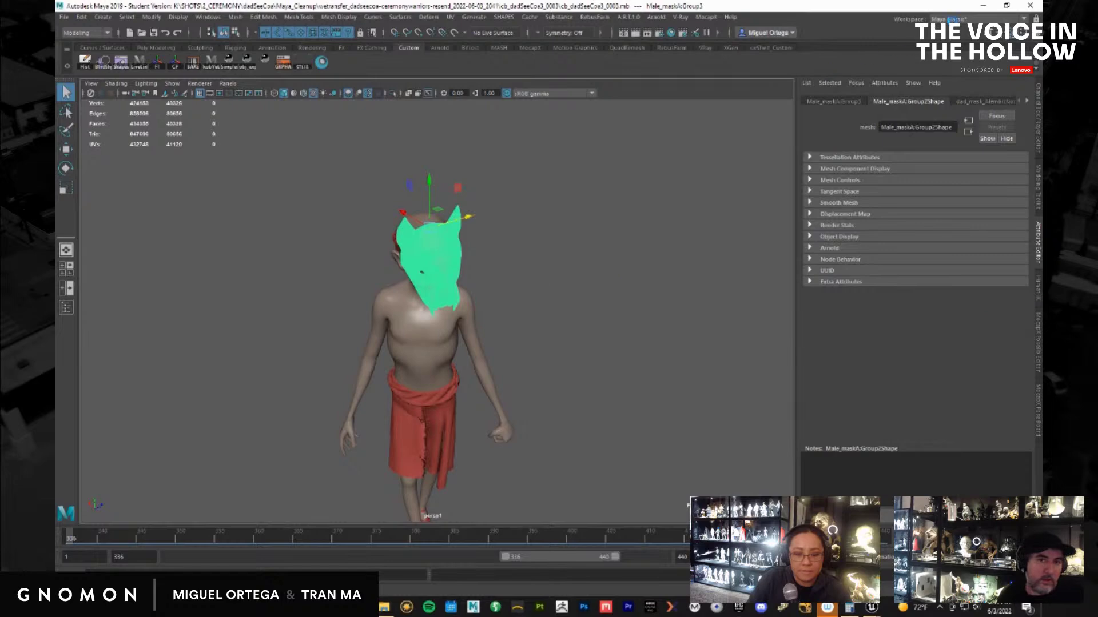
Switch back to Unreal Engine and add a spot light near the father on the red-striped platform
click(871, 607)
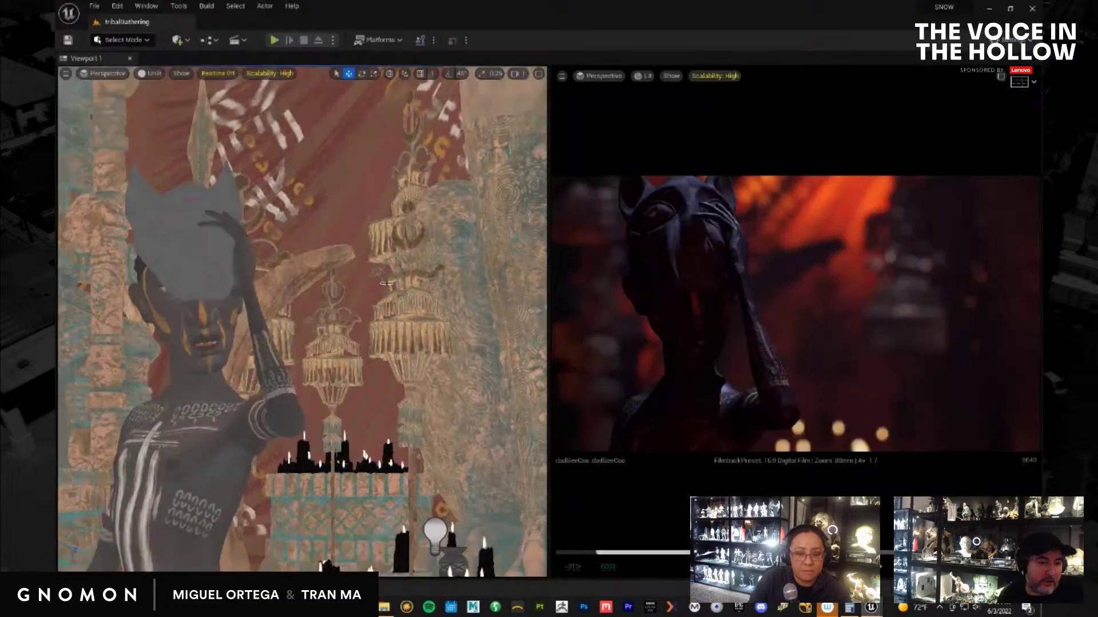
scroll(336, 364, up, 5)
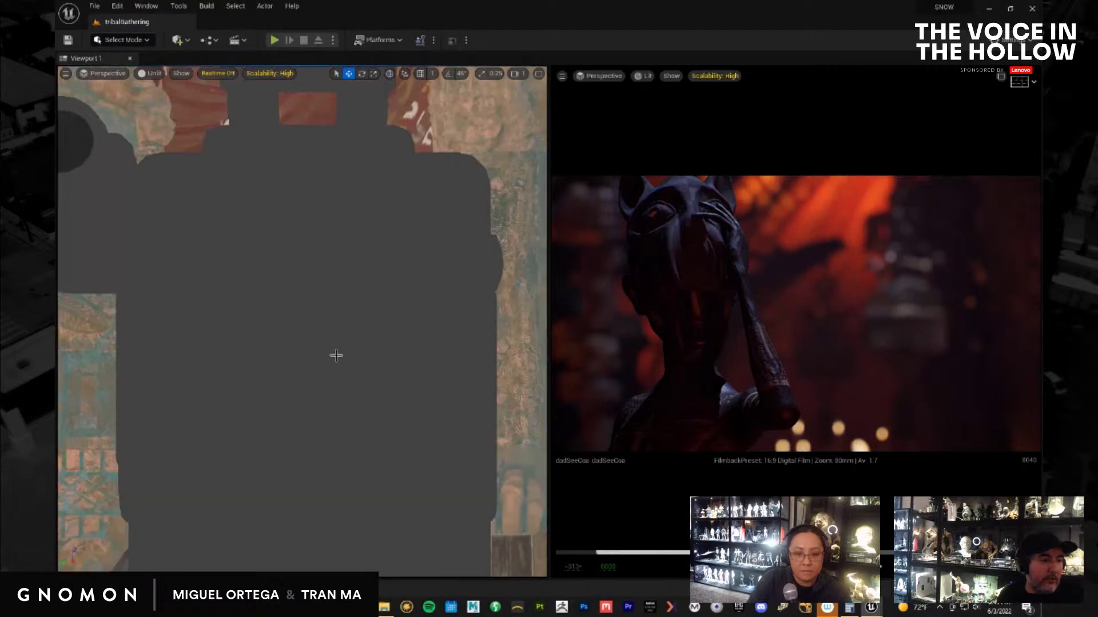
scroll(320, 347, down, 5)
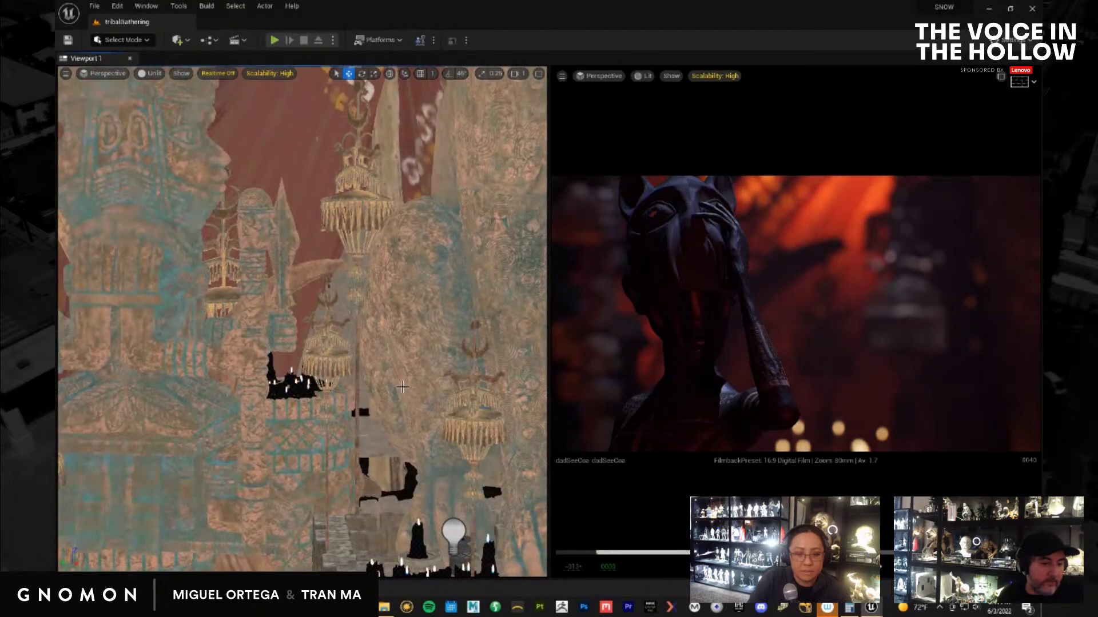
middle_drag(350, 315, 393, 416)
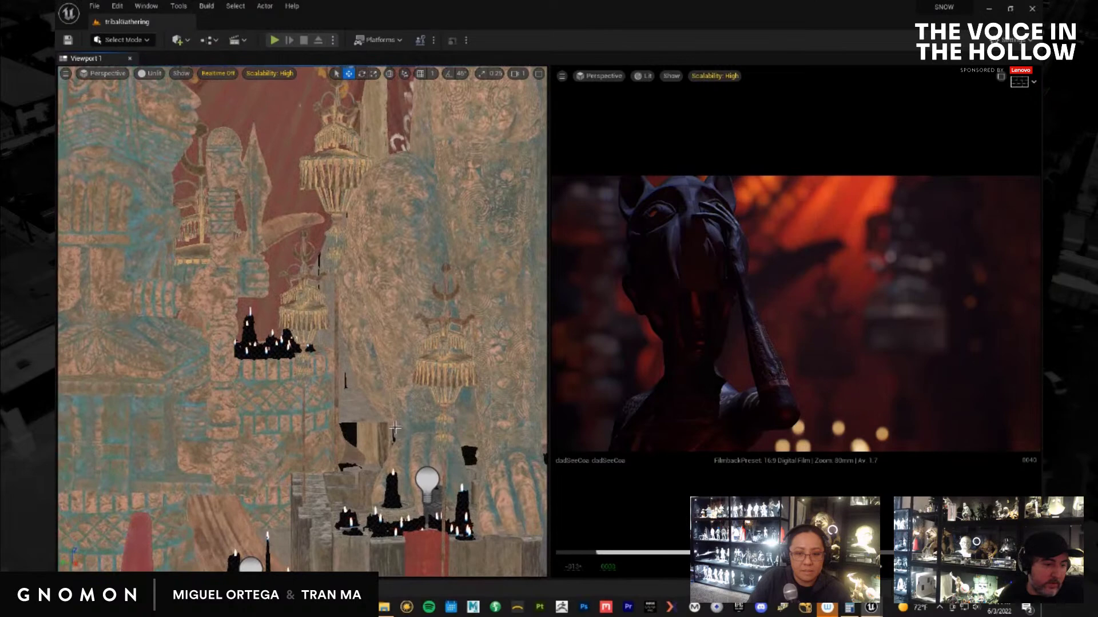
middle_drag(457, 527, 439, 502)
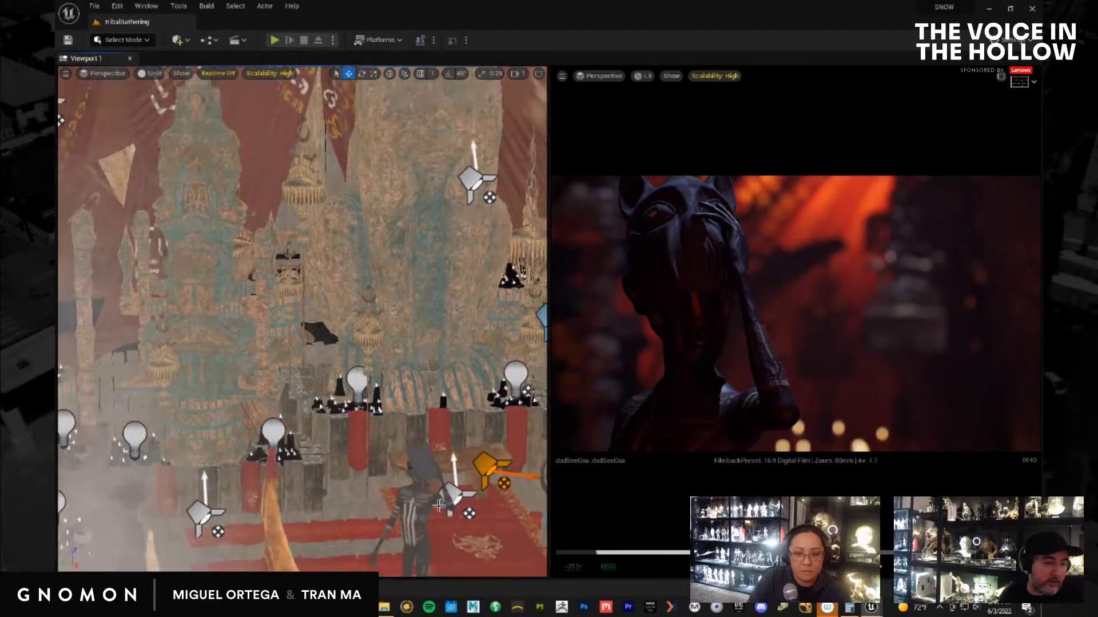
middle_drag(394, 459, 448, 533)
middle_drag(437, 469, 447, 516)
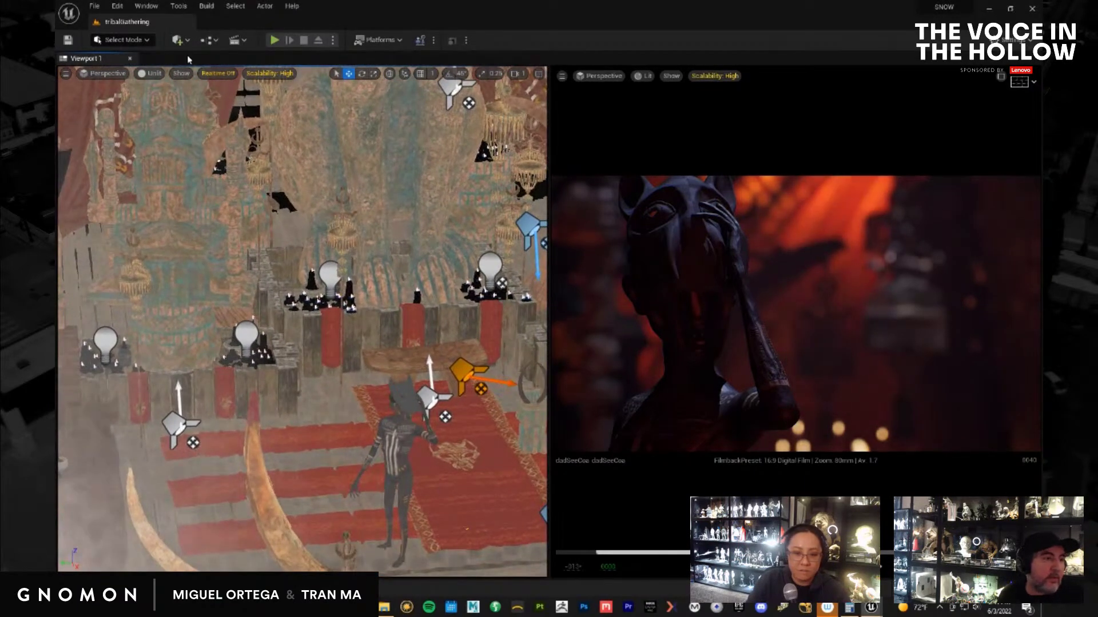
click(179, 40)
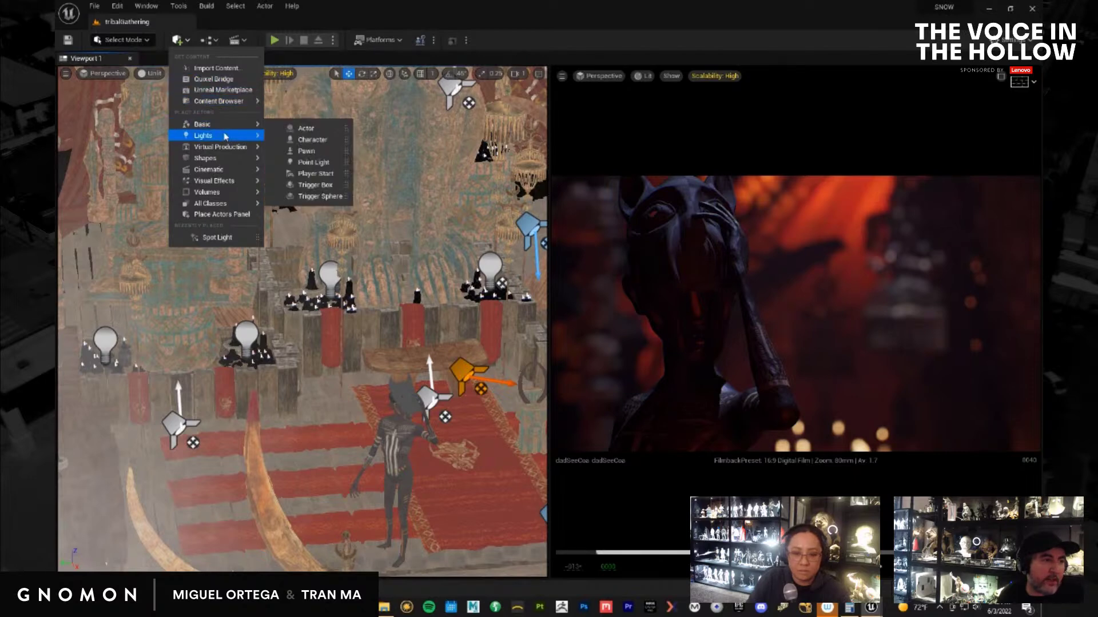
mouse_move(225, 136)
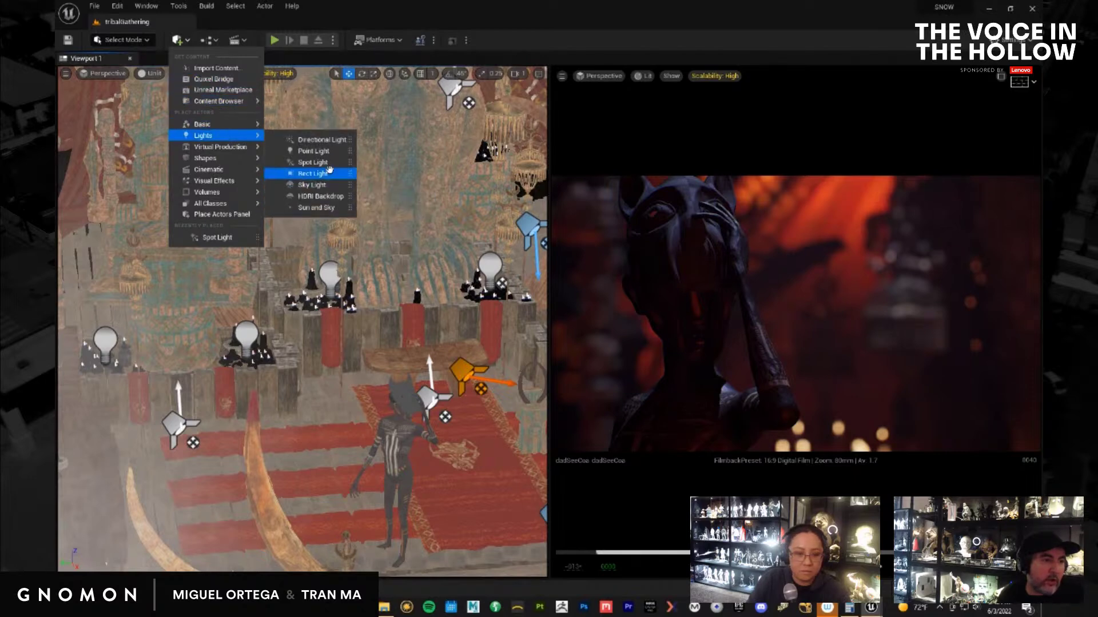
drag(329, 164, 413, 345)
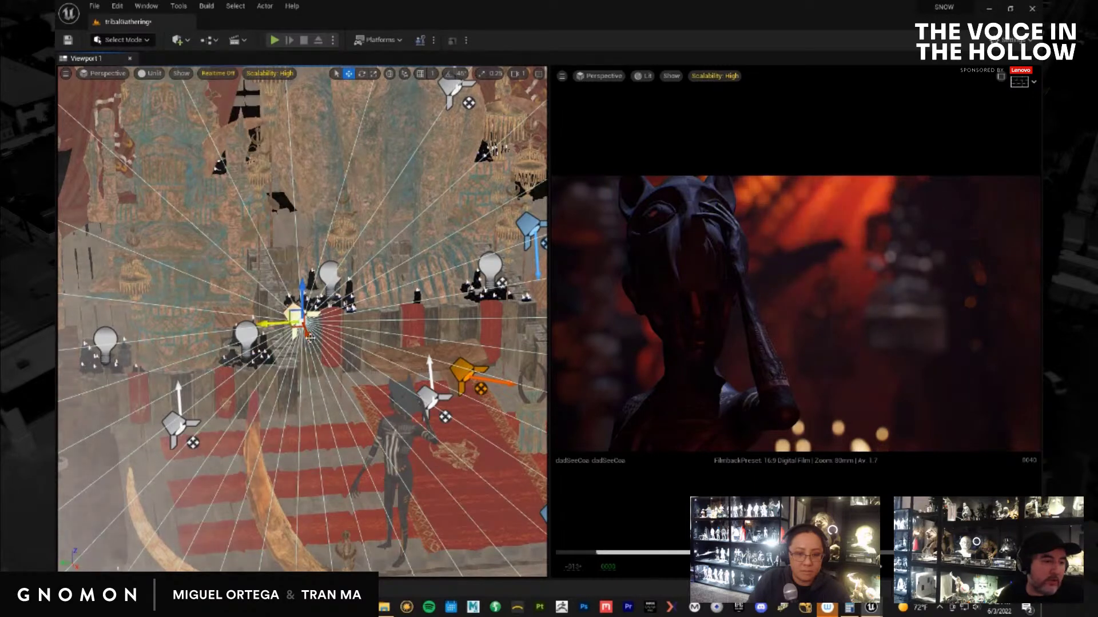
Move the new spot light across the hall onto the red-striped platform near the father
drag(315, 347, 508, 309)
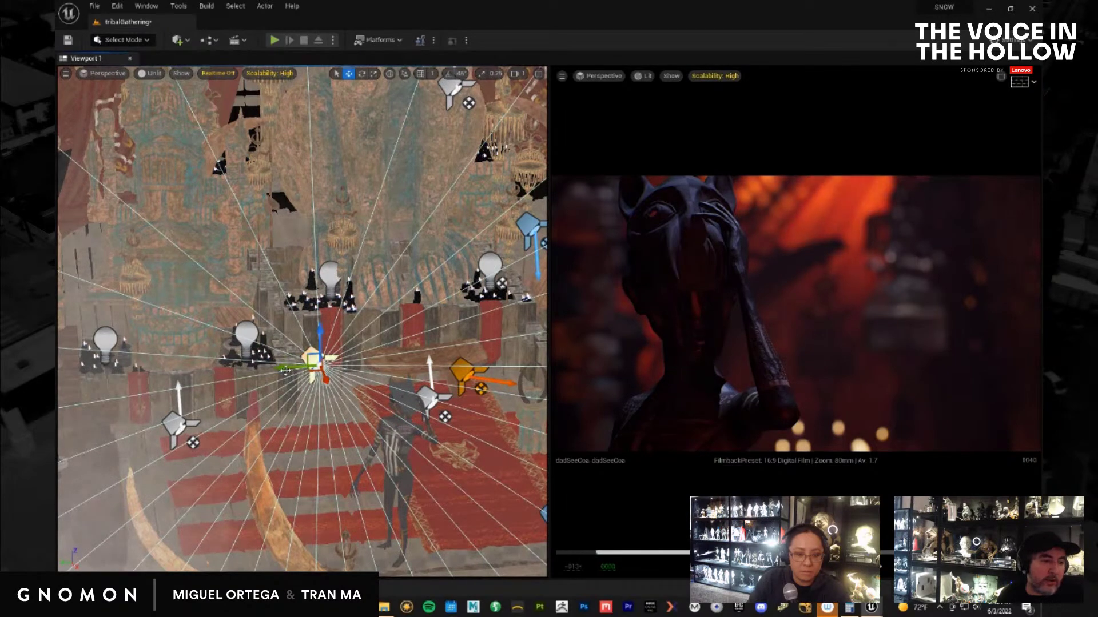
drag(282, 369, 408, 339)
right_drag(408, 339, 422, 433)
right_drag(329, 383, 166, 326)
right_drag(241, 349, 244, 346)
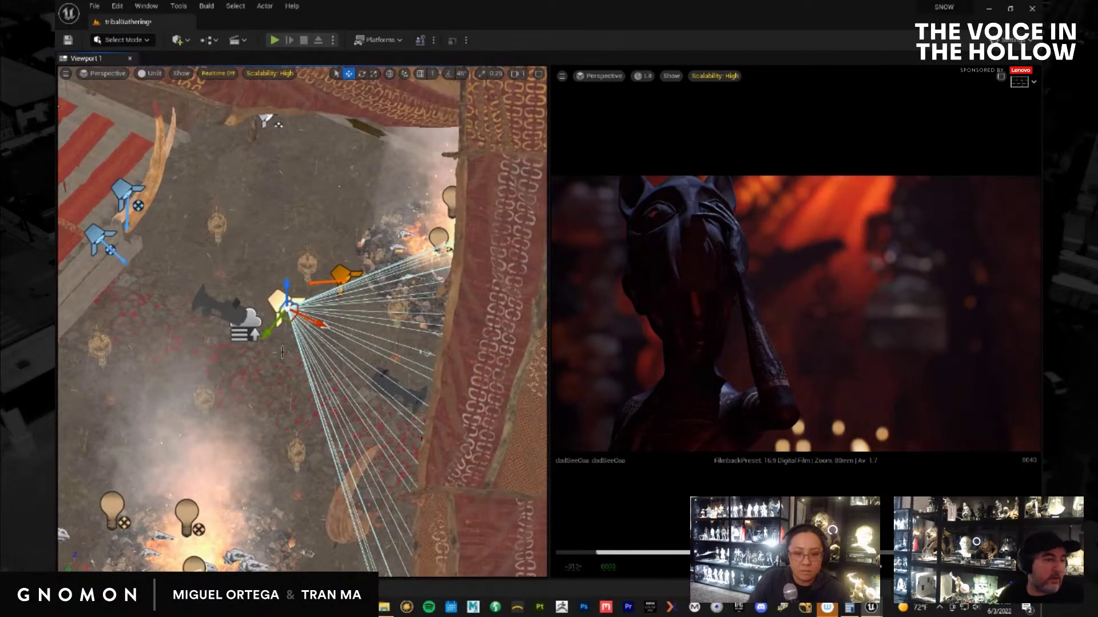
drag(289, 309, 92, 208)
right_drag(208, 212, 208, 212)
key(f)
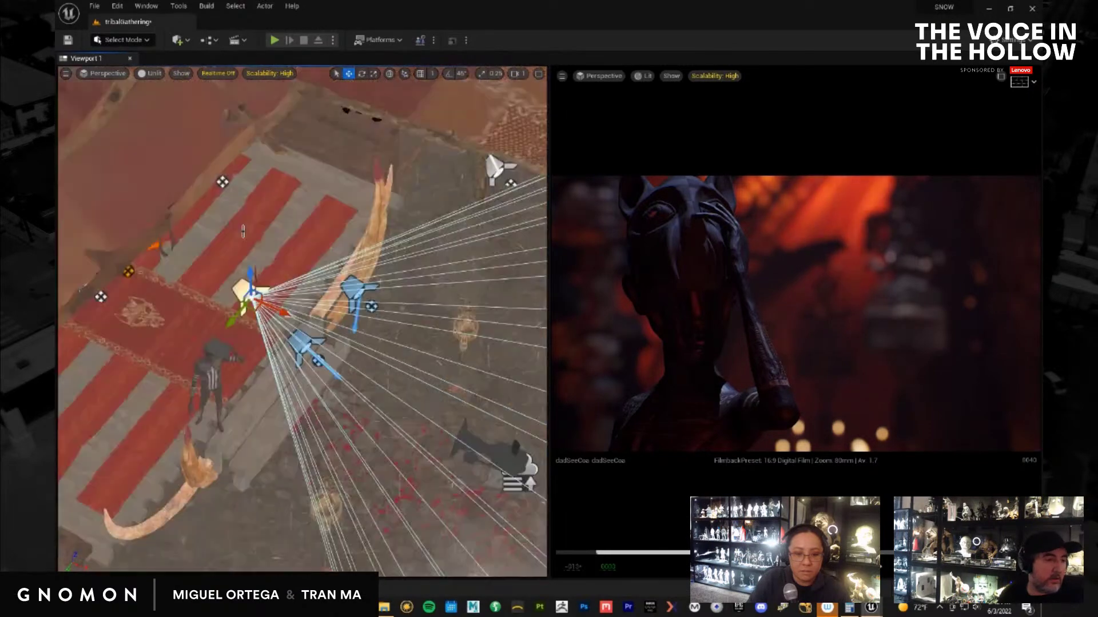
Lower the spot light to the father's height and place it behind him at the back of the red-striped platform
drag(286, 316, 148, 297)
key(e)
key(w)
right_drag(221, 314, 221, 269)
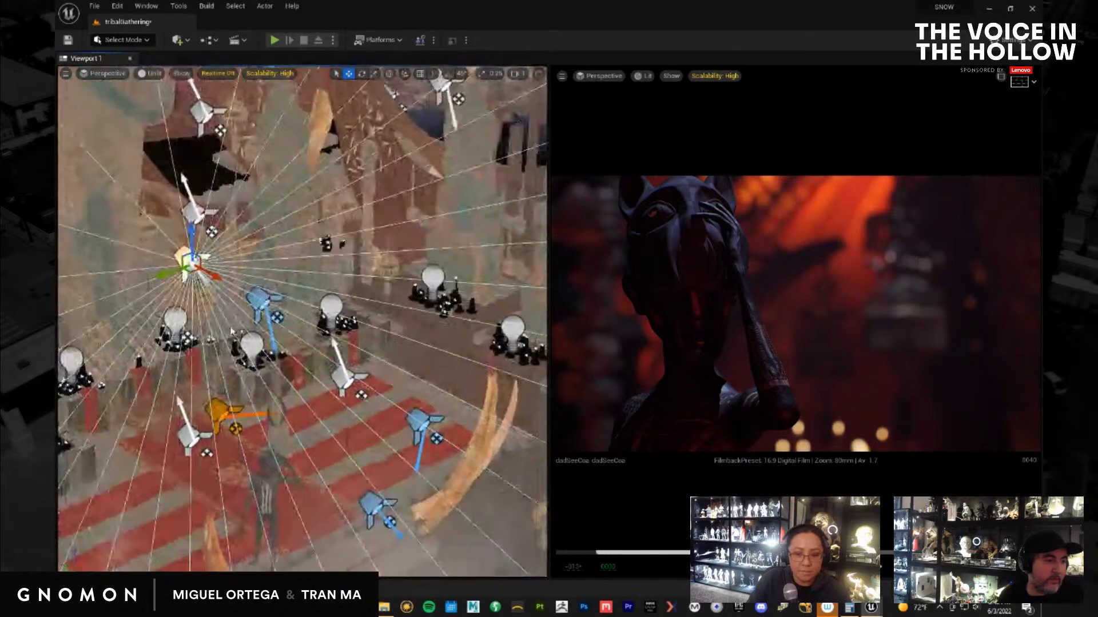
drag(192, 230, 223, 454)
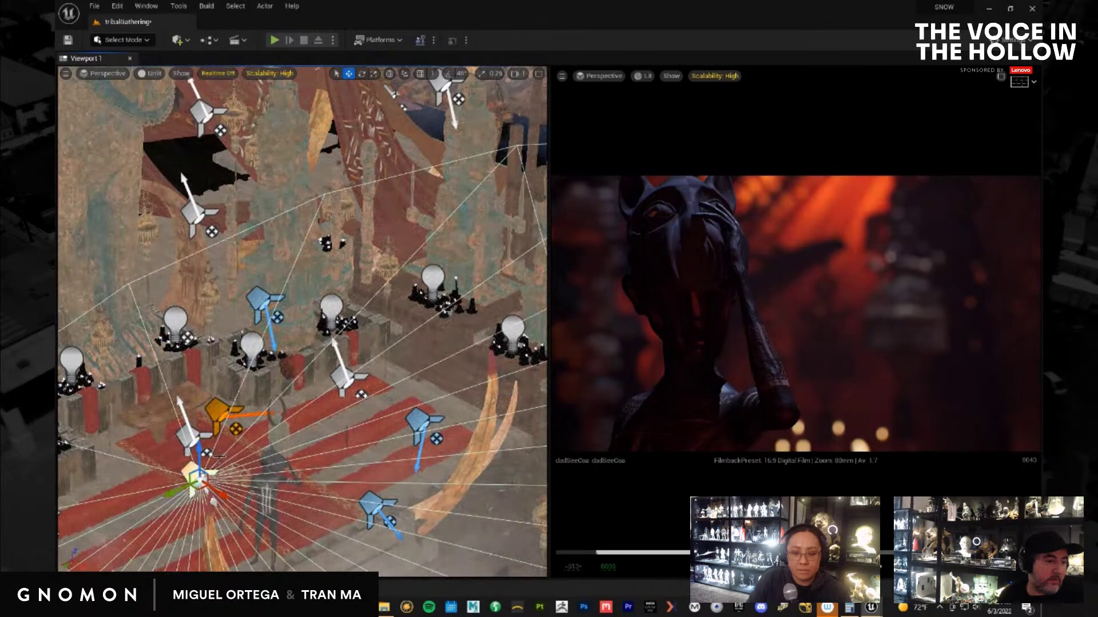
drag(194, 491, 316, 452)
key(e)
key(w)
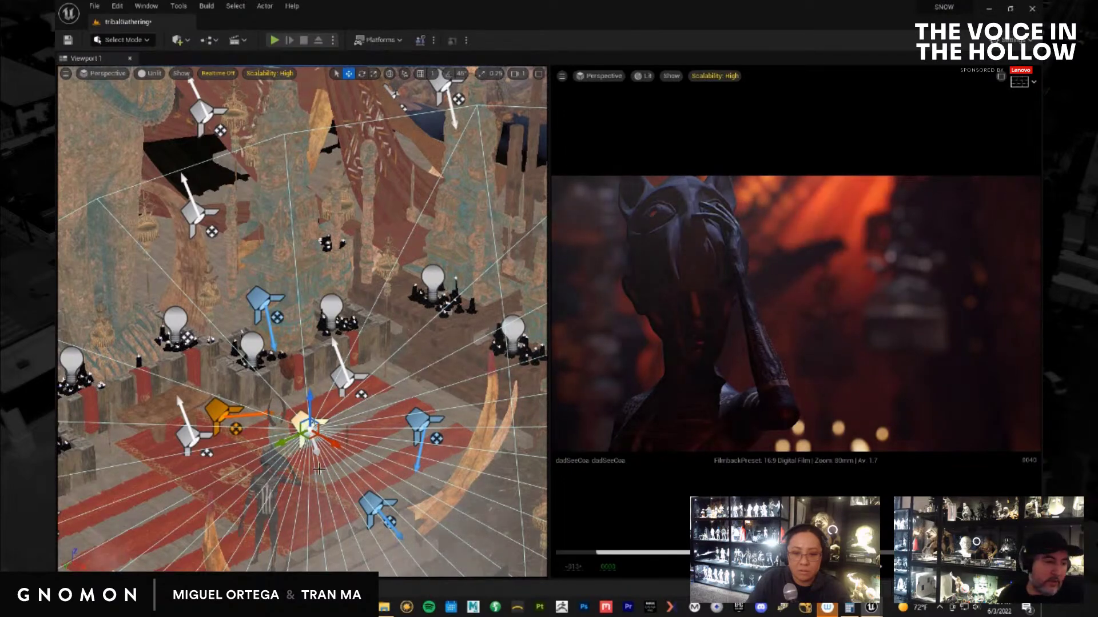
alt+drag(257, 428, 239, 283)
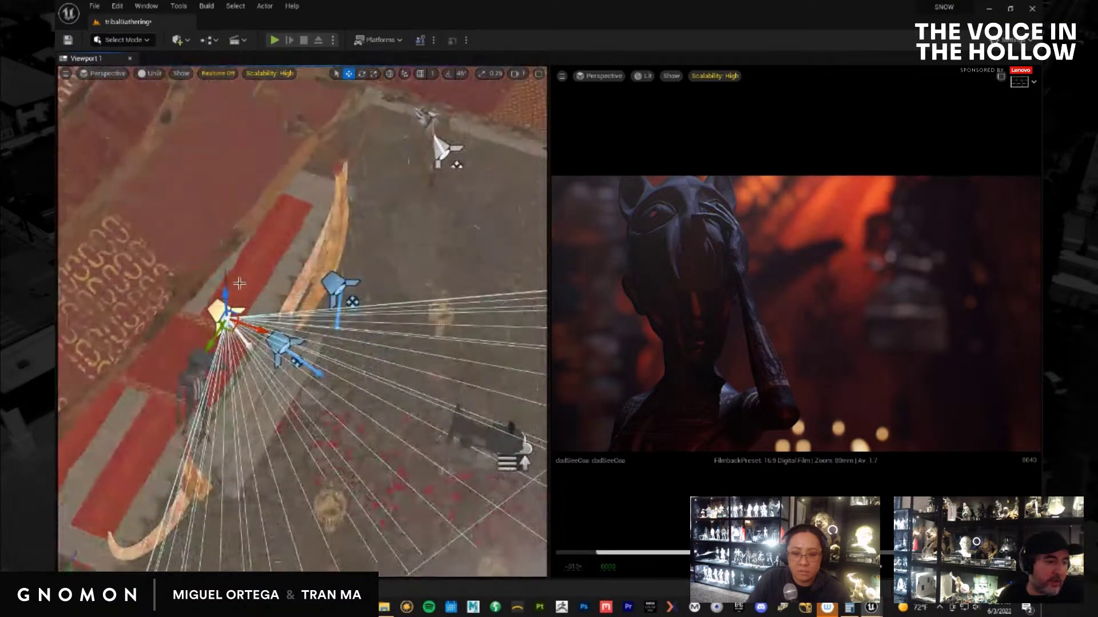
drag(259, 326, 183, 312)
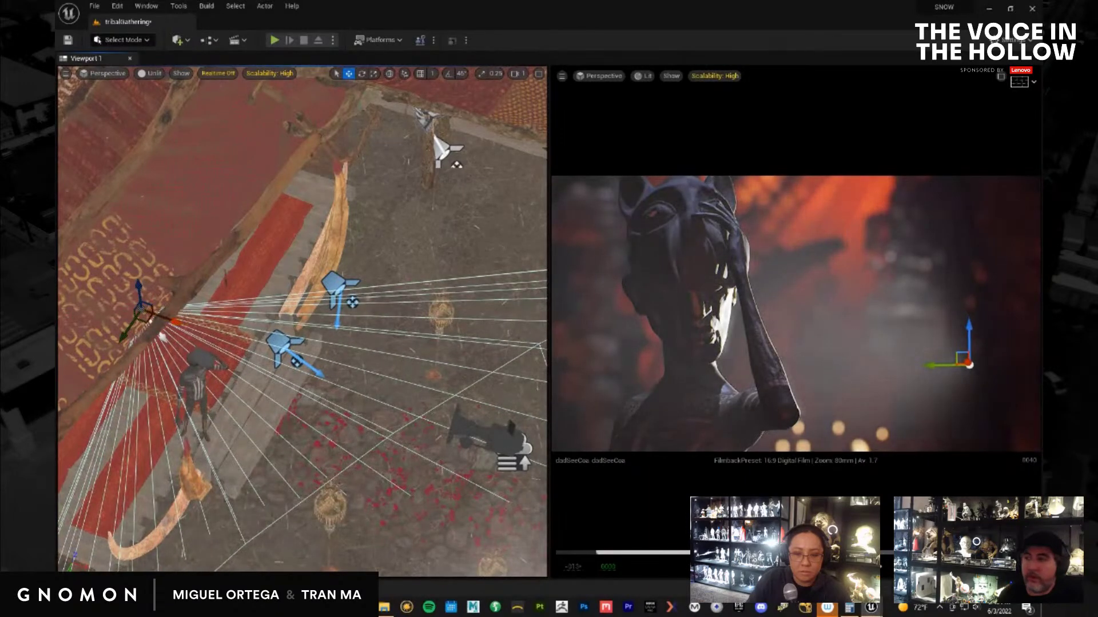
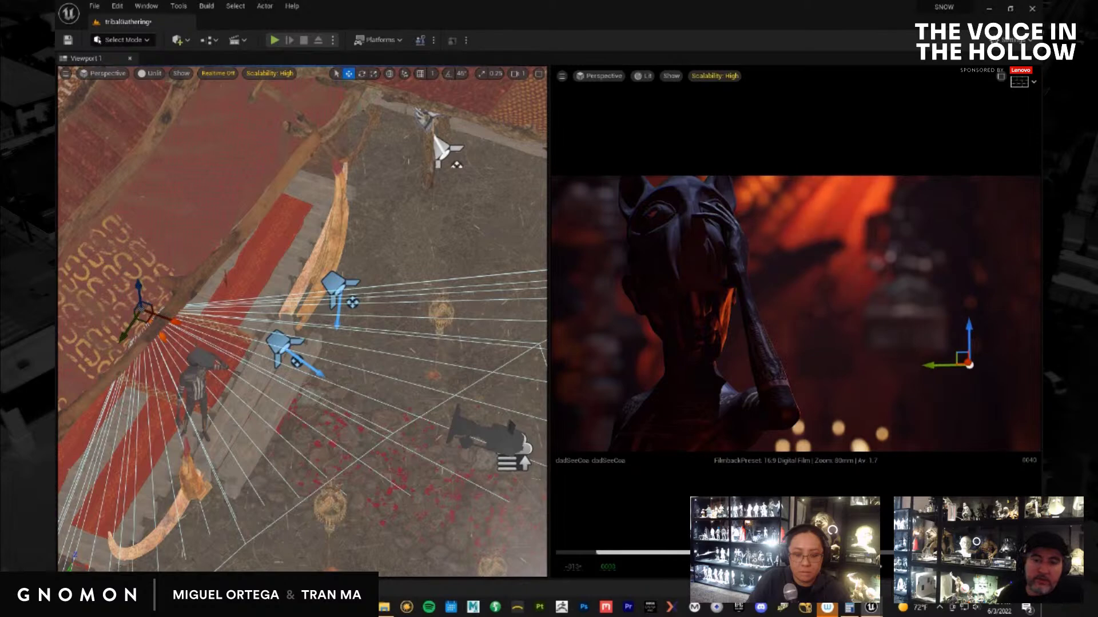
Bring Sequencer back into view, convert SpotLight12 to a spawnable and collapse its track
drag(1040, 258, 328, 119)
drag(217, 377, 218, 441)
right_click(233, 354)
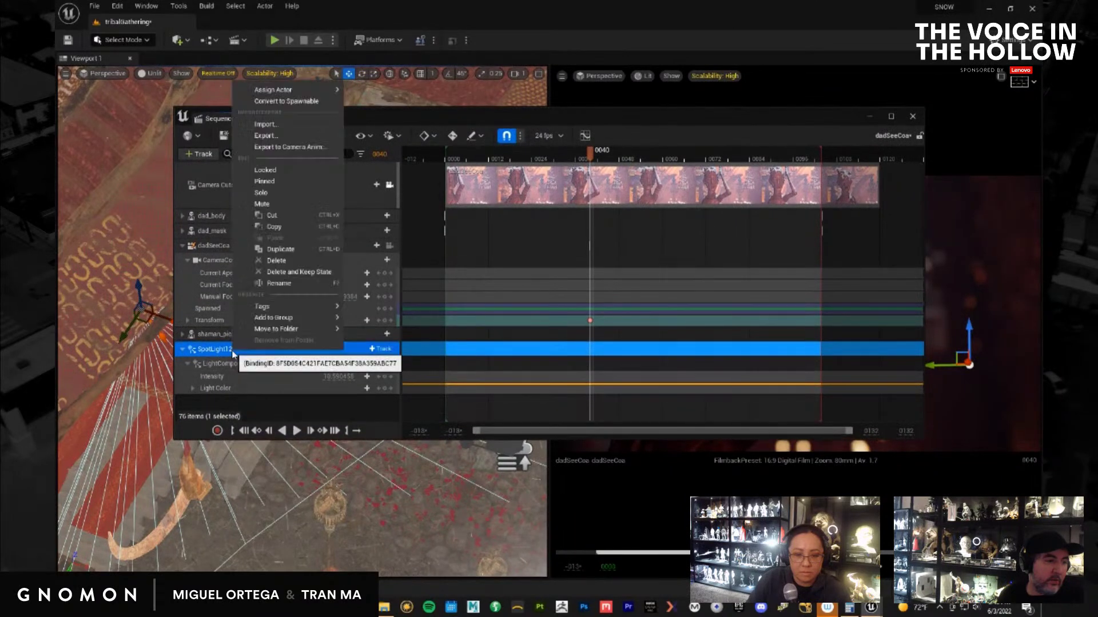
click(275, 102)
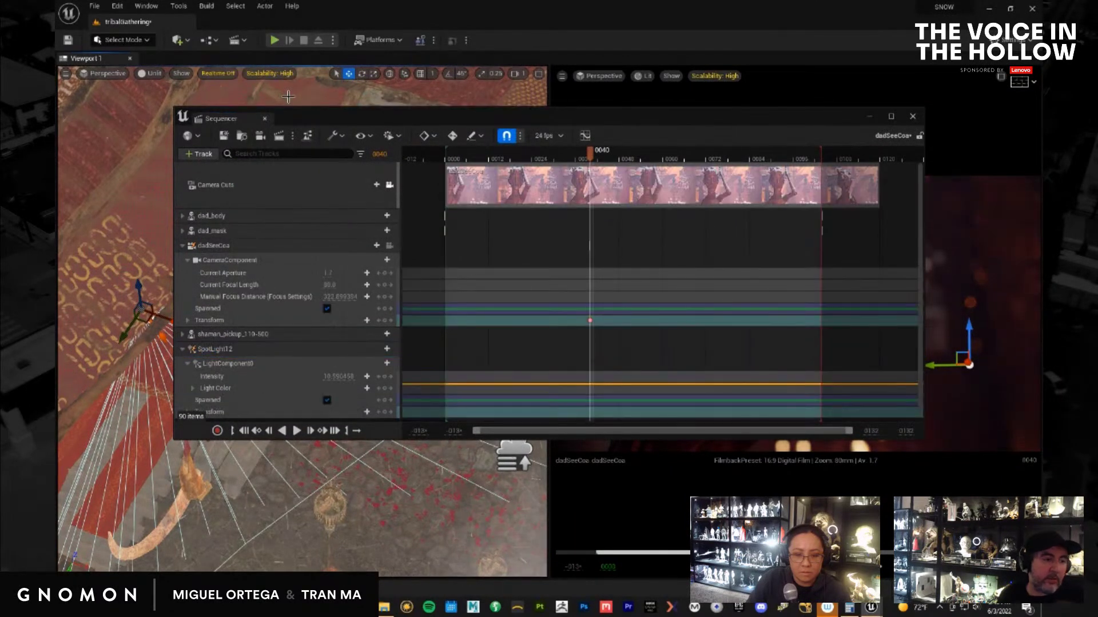
click(183, 349)
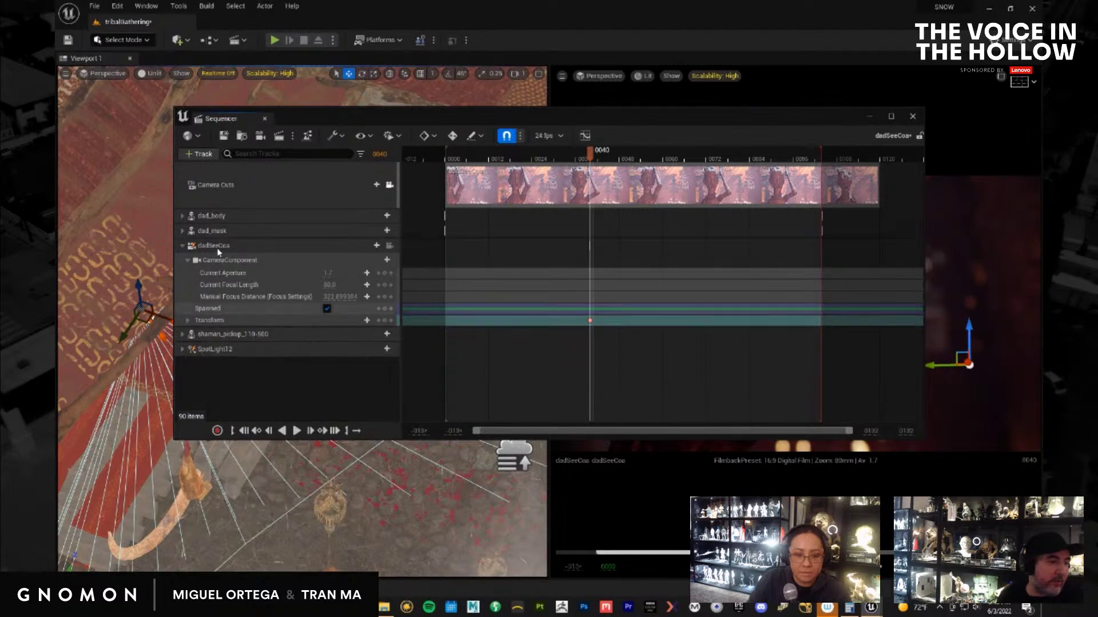
Convert the dad_body and dad_mask tracks to spawnables together
click(213, 216)
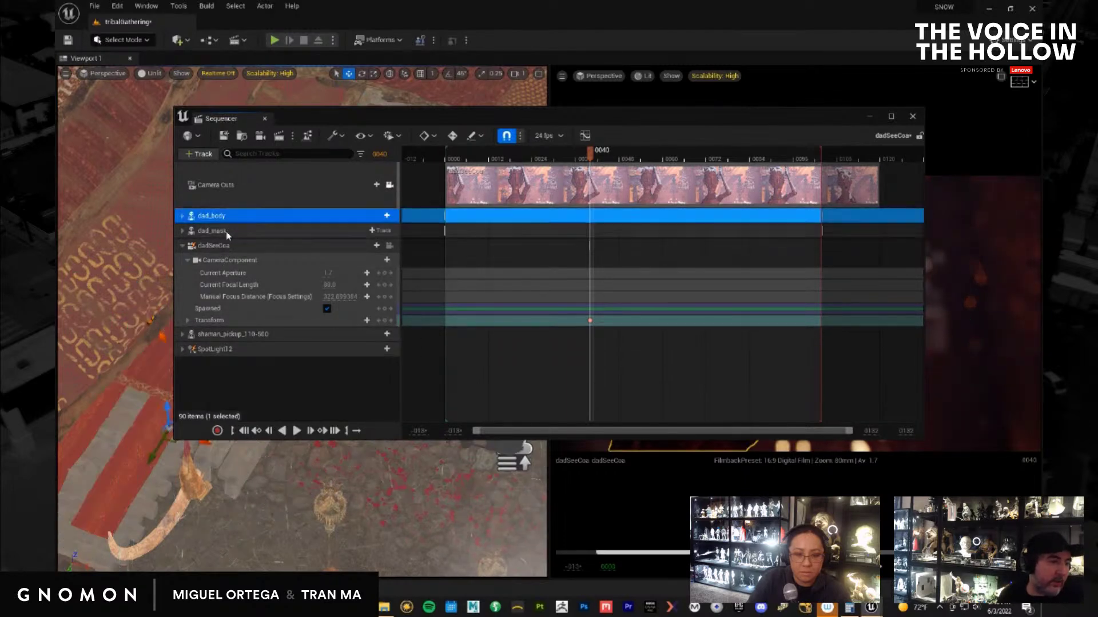
ctrl+click(227, 232)
right_click(227, 233)
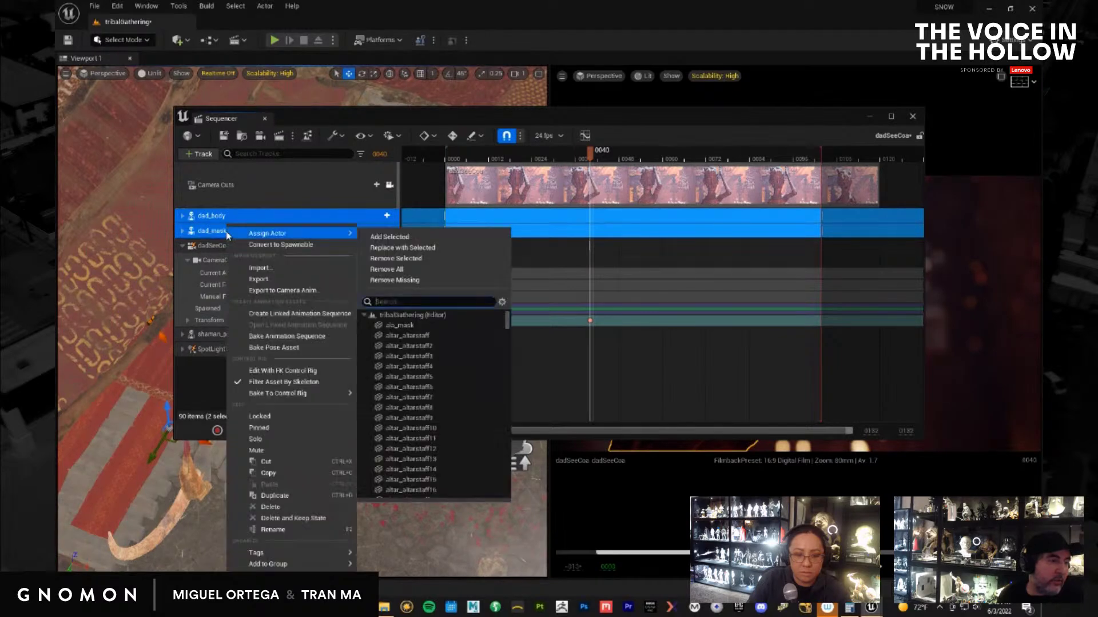
click(315, 247)
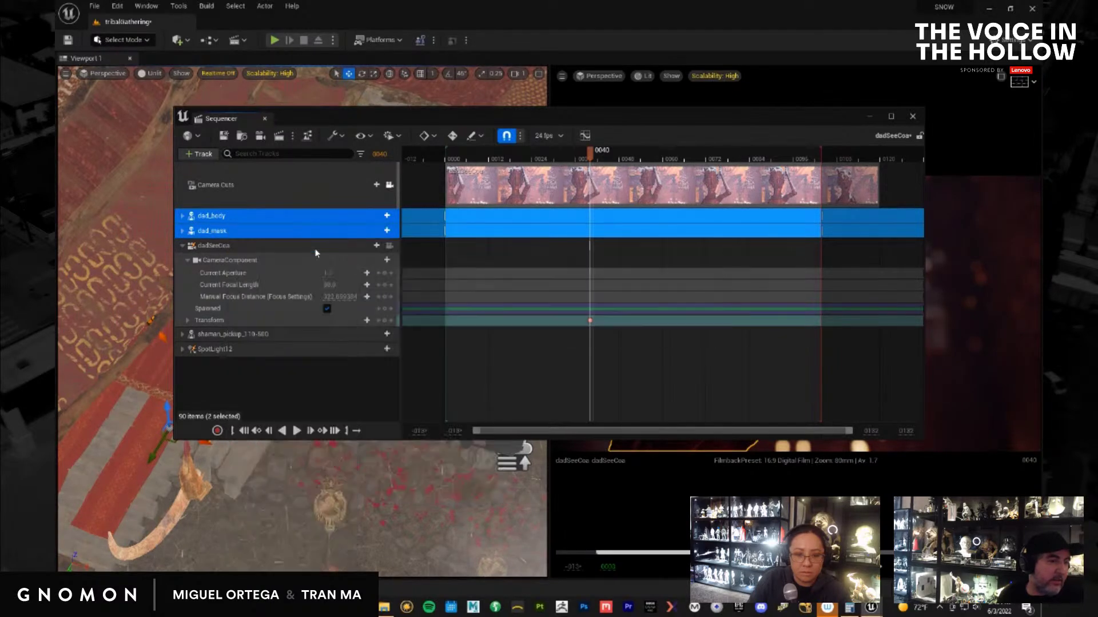
Collapse the dad_body, dad_mask and dadSeeCoa tracks and move the Sequencer window out of view
click(183, 269)
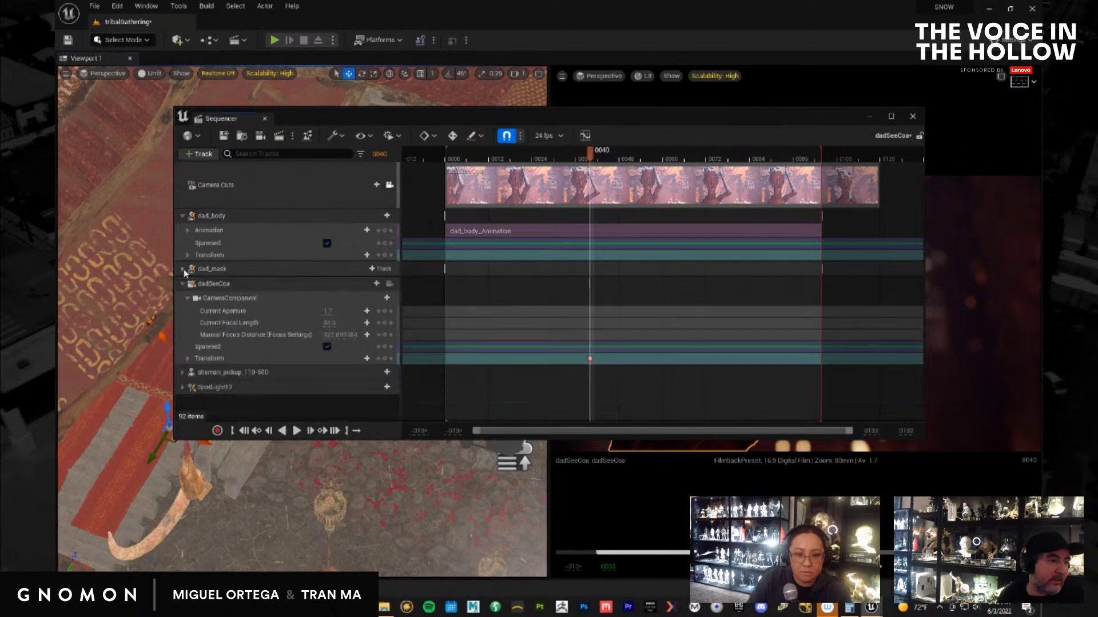
click(182, 215)
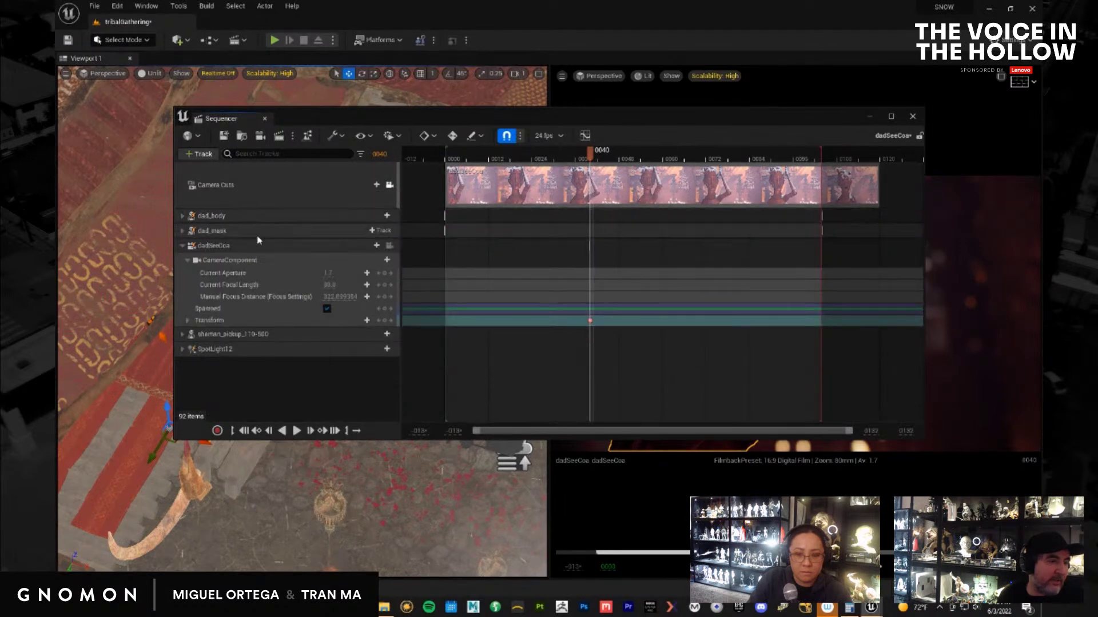
click(183, 246)
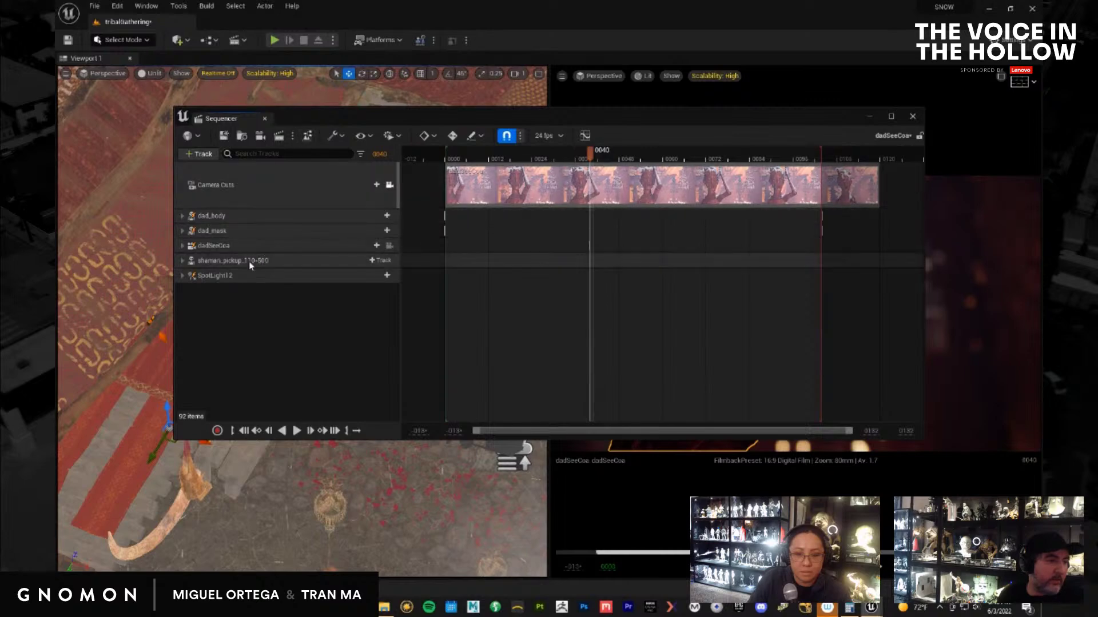
drag(284, 123, 1042, 320)
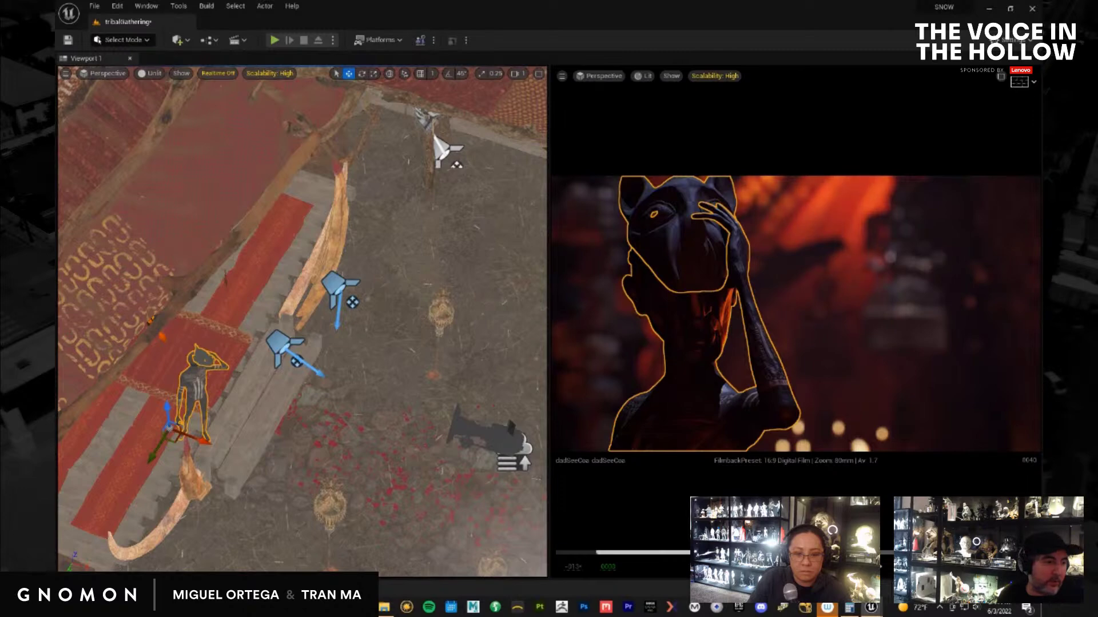
Duplicate the orange spot light, place the copy close to the father's head, and undo the trial rotations of the copy
alt+drag(404, 386, 346, 364)
click(216, 318)
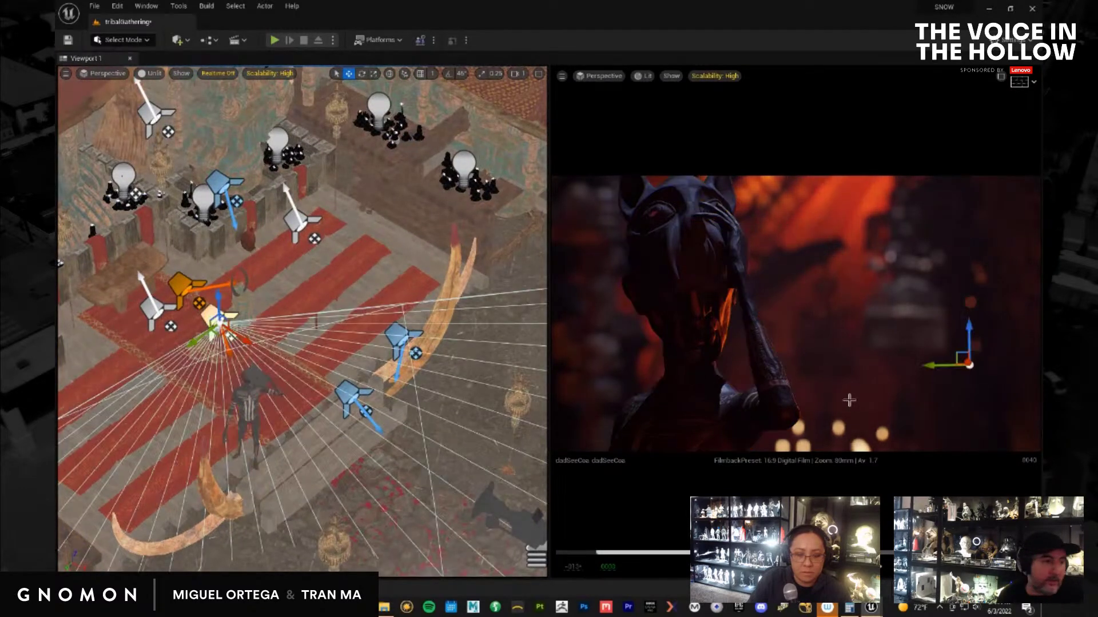
alt+drag(248, 343, 400, 525)
key(e)
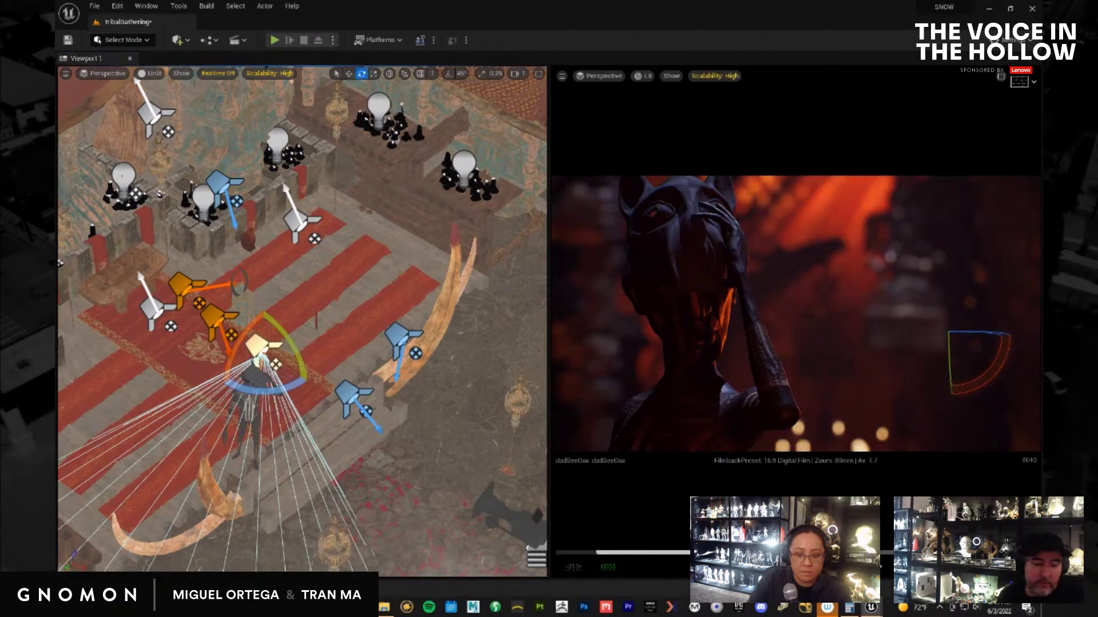
key(ctrl+z)
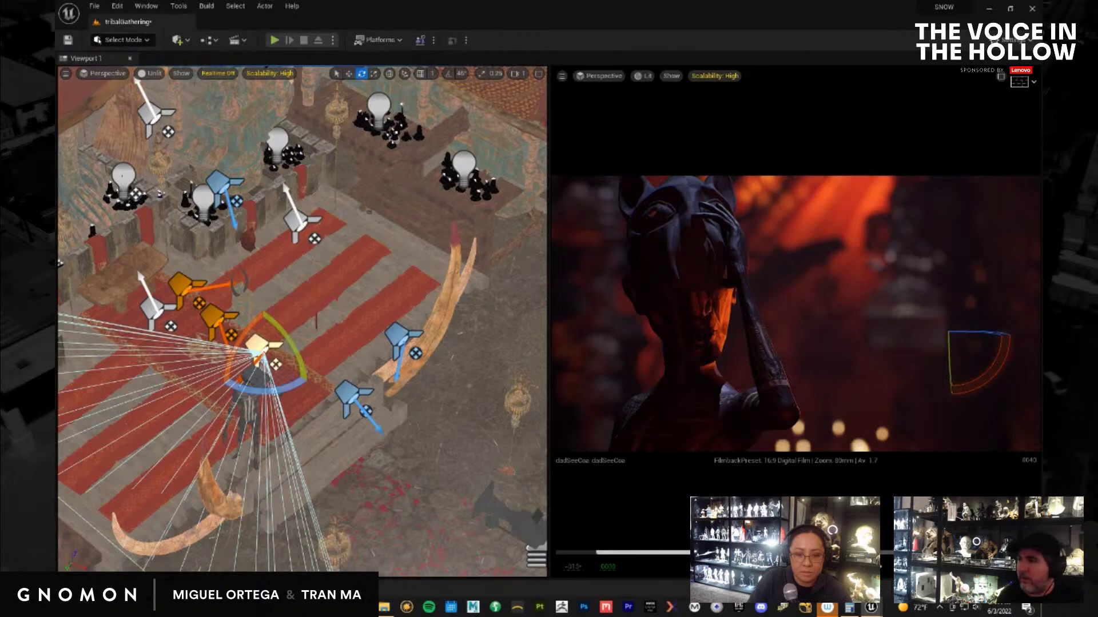
key(ctrl+z)
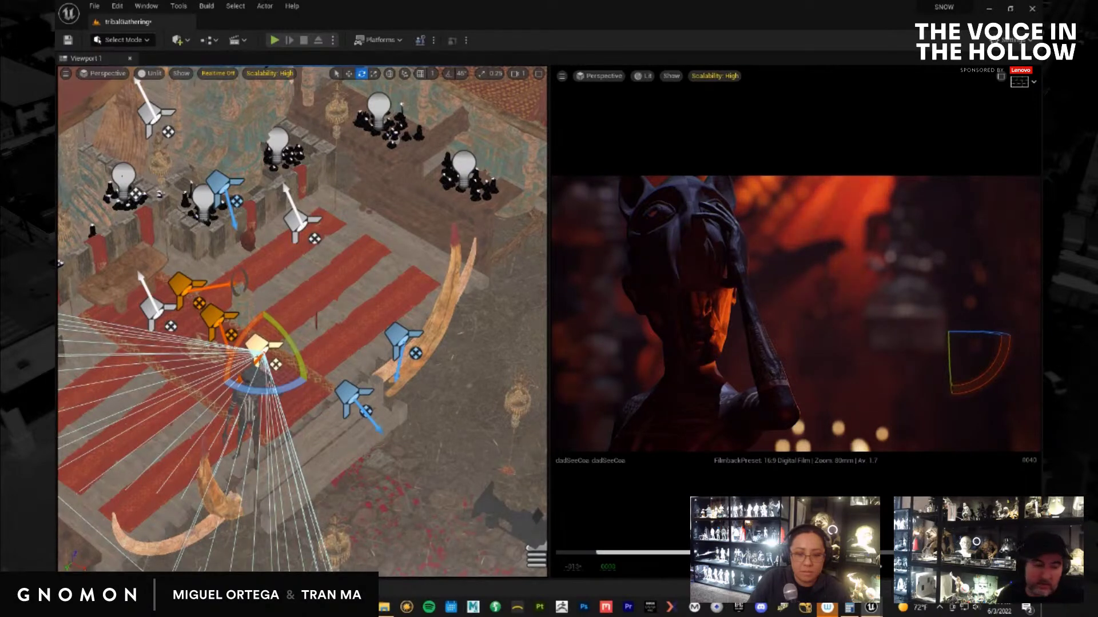
key(ctrl+z)
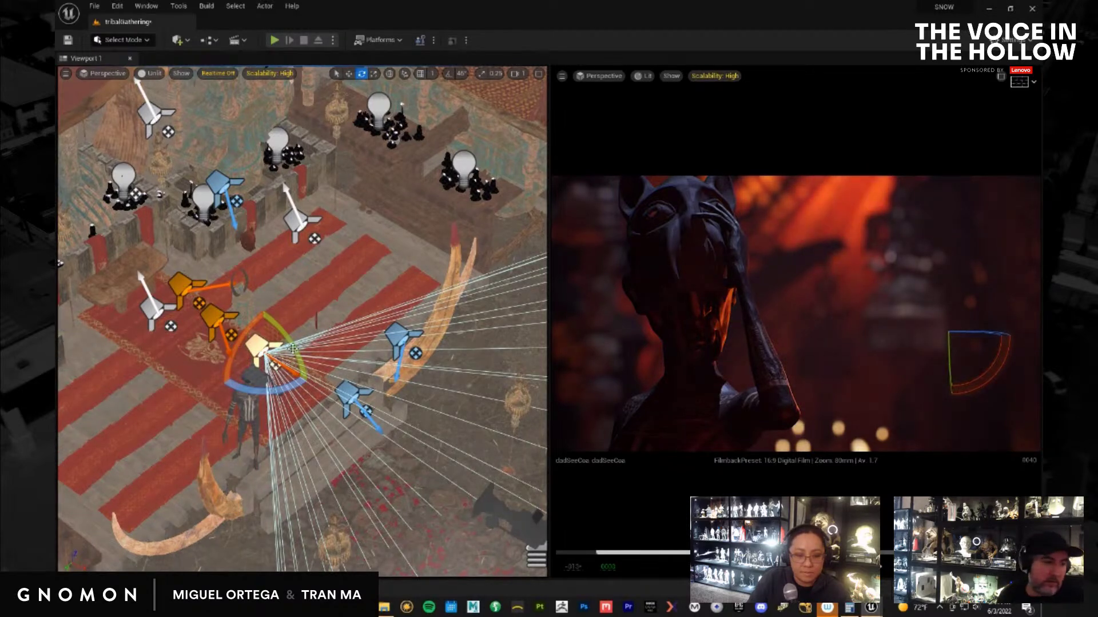
Rotate the duplicated spot light toward the front of the platform and shift it slightly above the father
drag(290, 342, 298, 369)
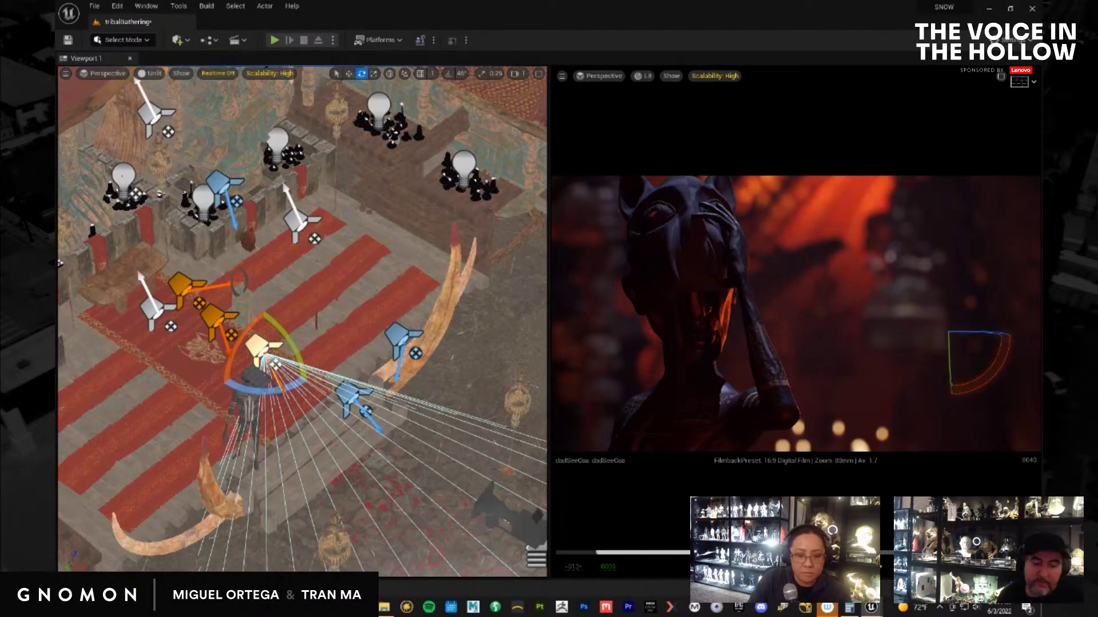
drag(299, 369, 297, 380)
right_drag(357, 396, 361, 386)
key(w)
drag(294, 373, 272, 374)
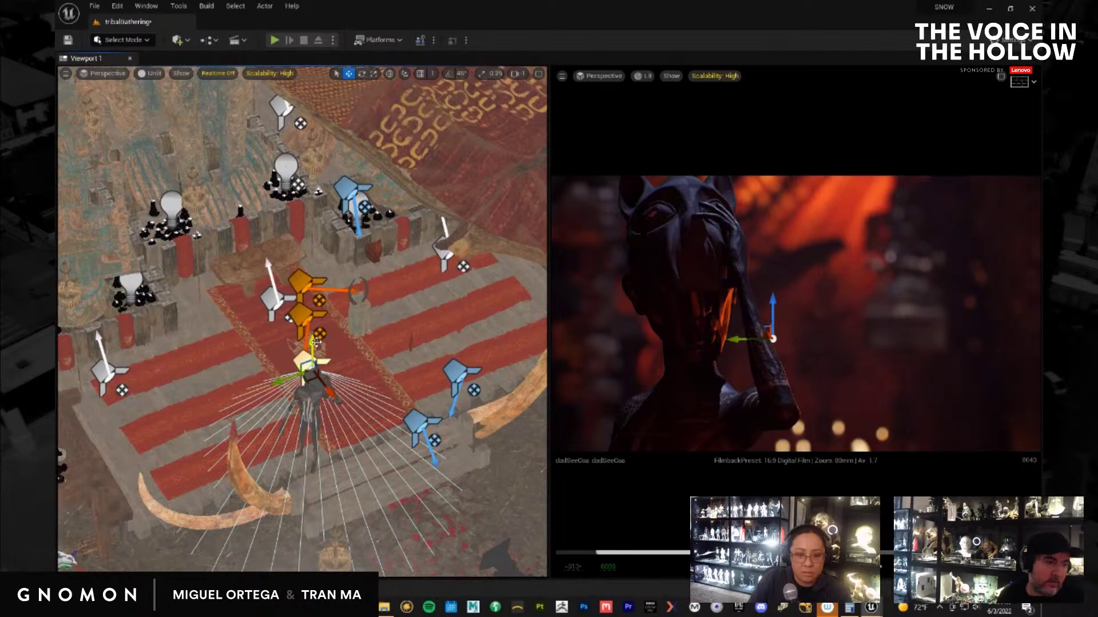
Move the duplicated spot light up and back behind the father to light his mask and shoulder
drag(316, 331, 345, 244)
drag(334, 300, 526, 376)
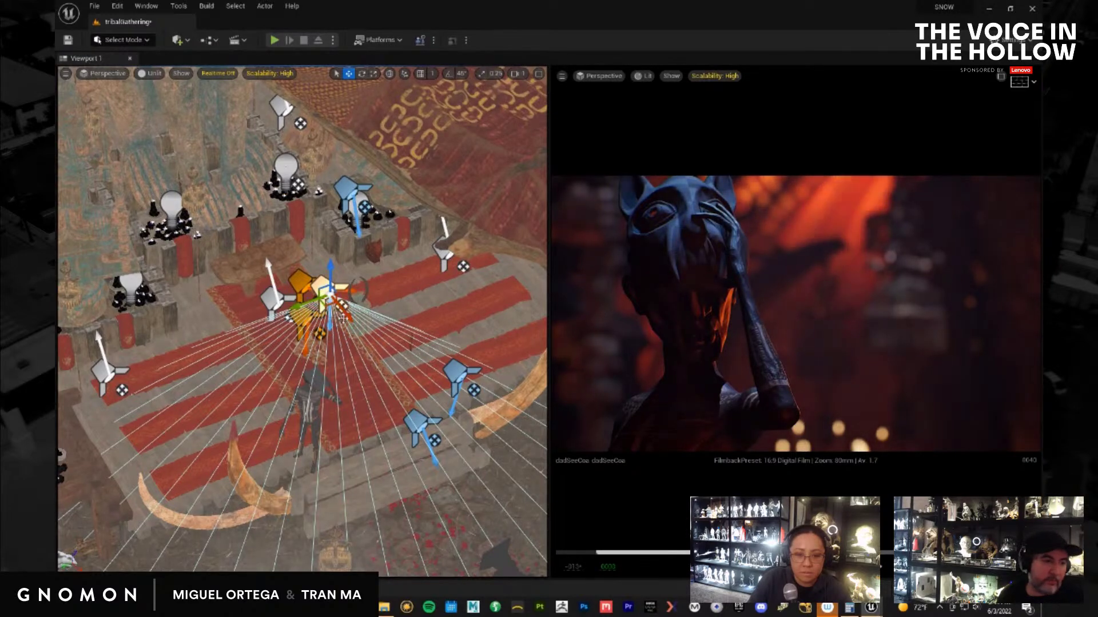
drag(349, 314, 253, 334)
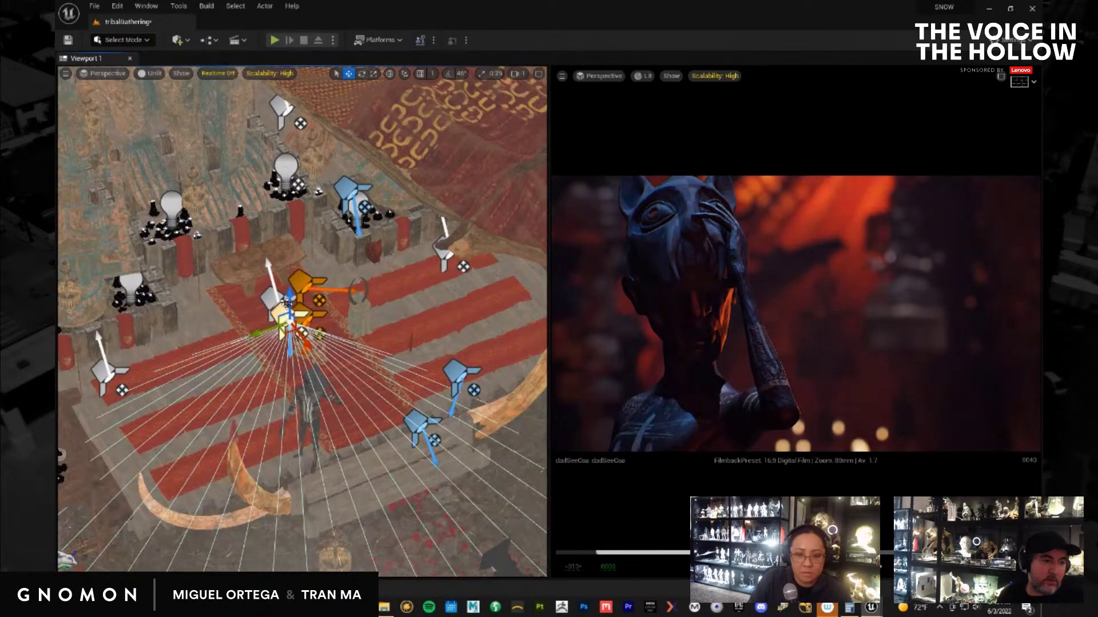
drag(290, 298, 308, 278)
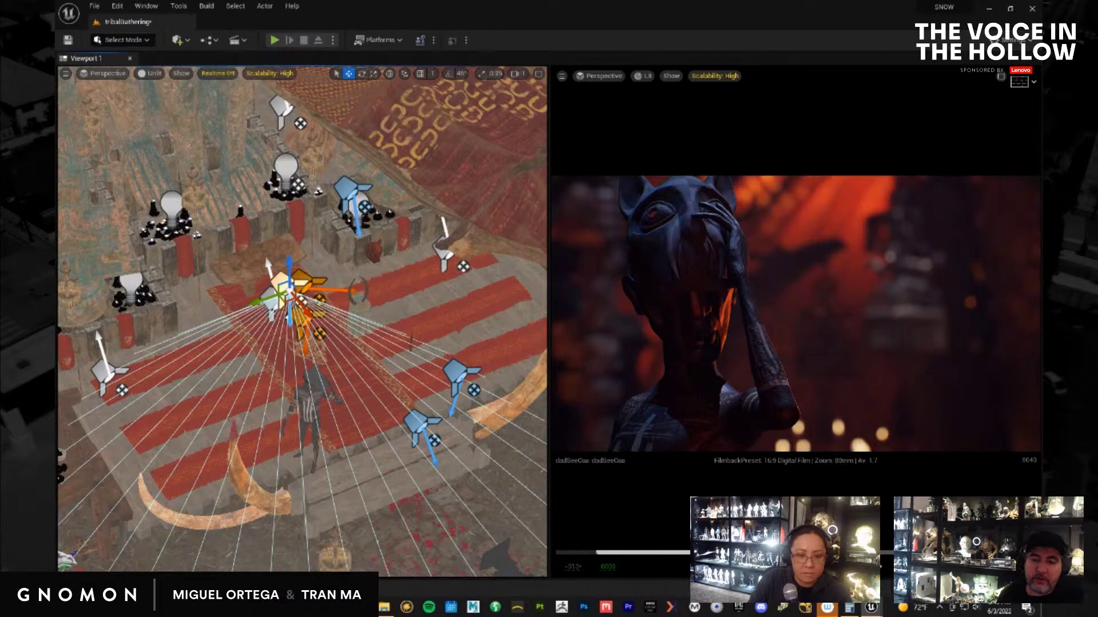
Bring up Sequencer, collapse the SpotLight13 track and move the window out of view again
drag(1041, 320, 578, 184)
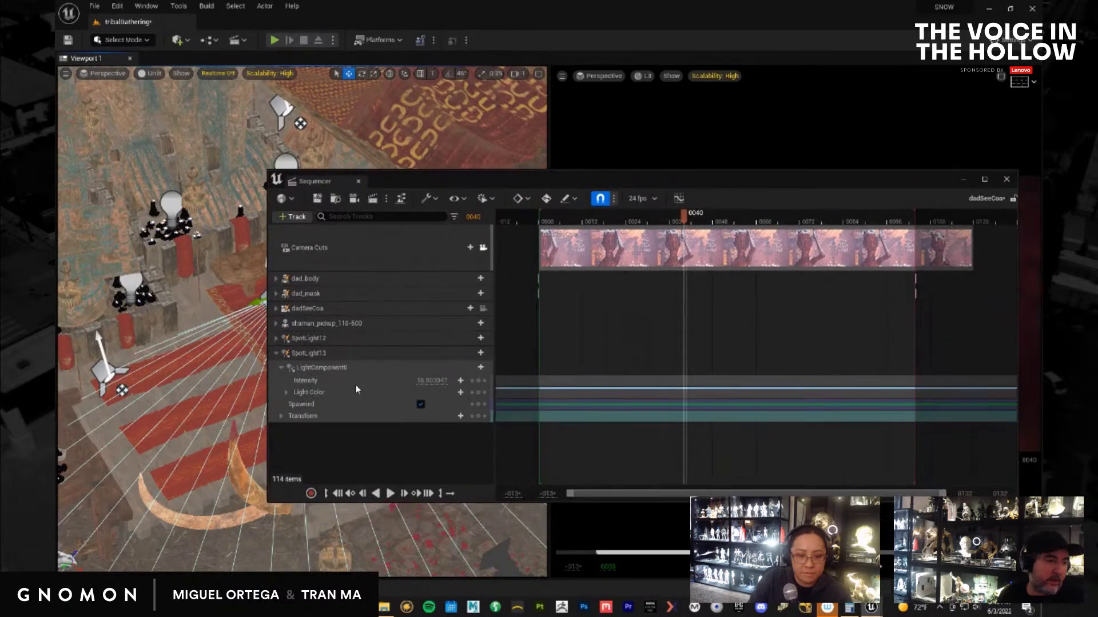
click(277, 354)
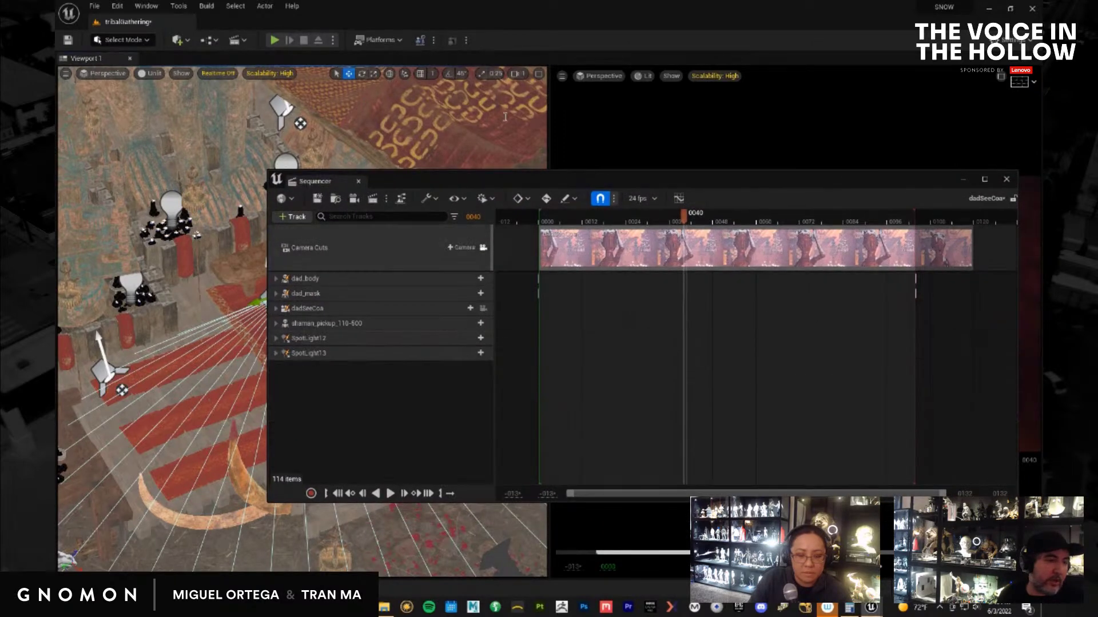
drag(451, 180, 1092, 212)
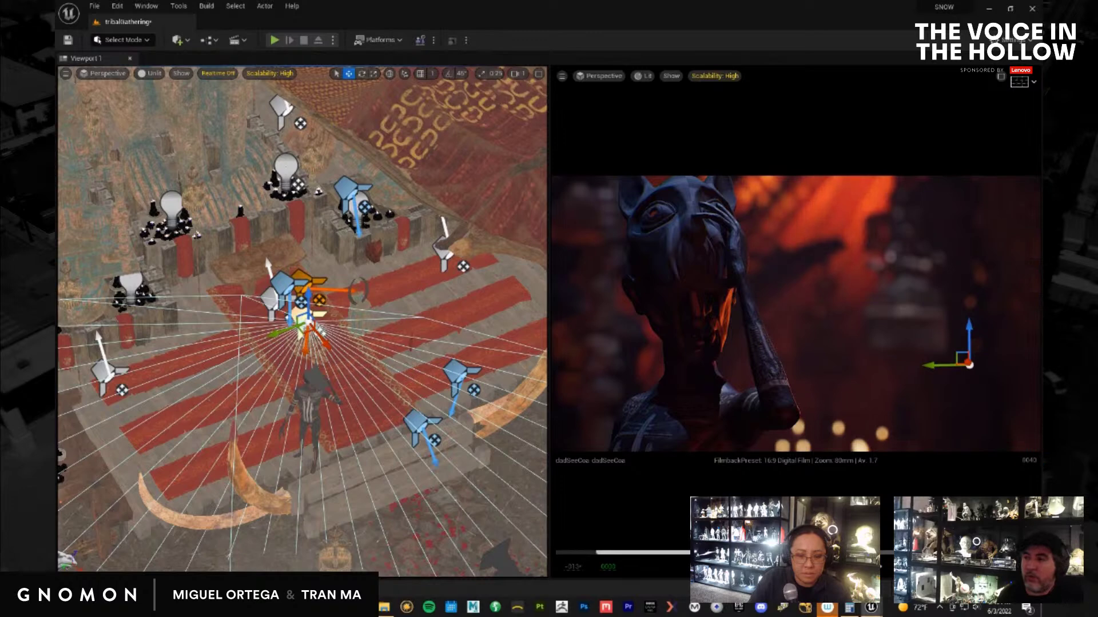
Filter SpotLight12's details for the volumetric settings and raise its Volumetric Scattering Intensity to 6
drag(873, 16, 811, 64)
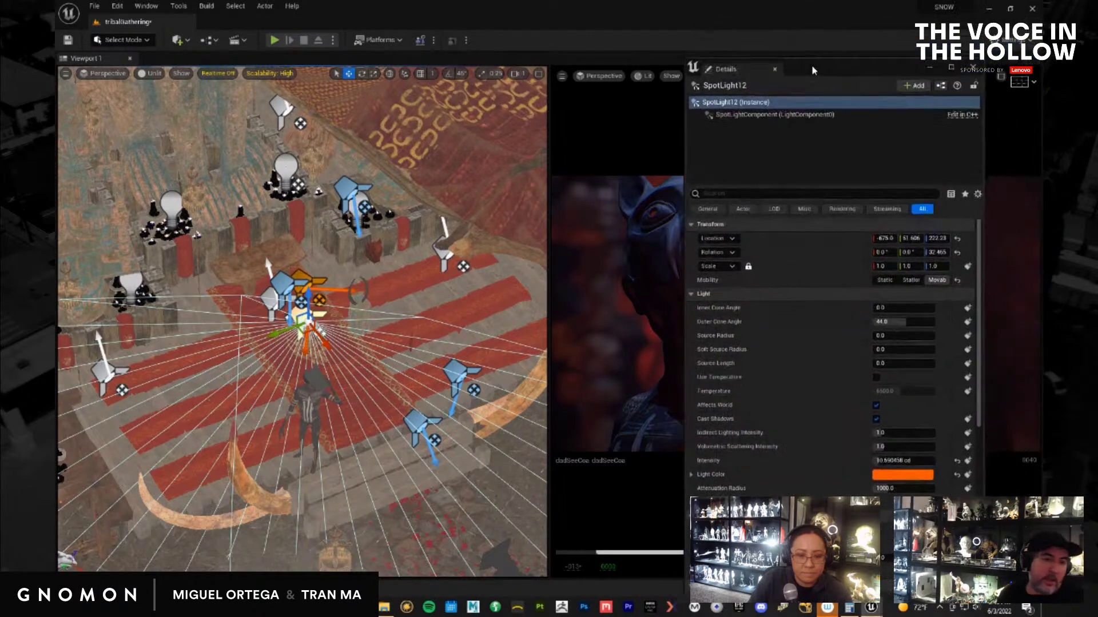
click(791, 193)
text(v)
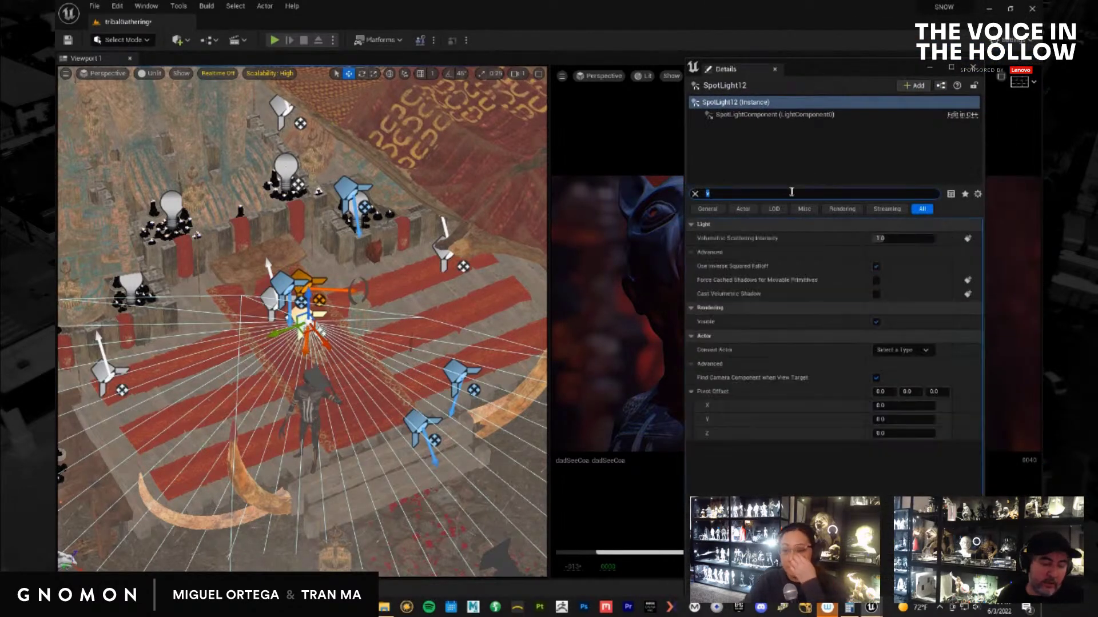
text(ol)
drag(900, 239, 933, 239)
drag(878, 69, 367, 76)
click(387, 247)
text(22)
key(Return)
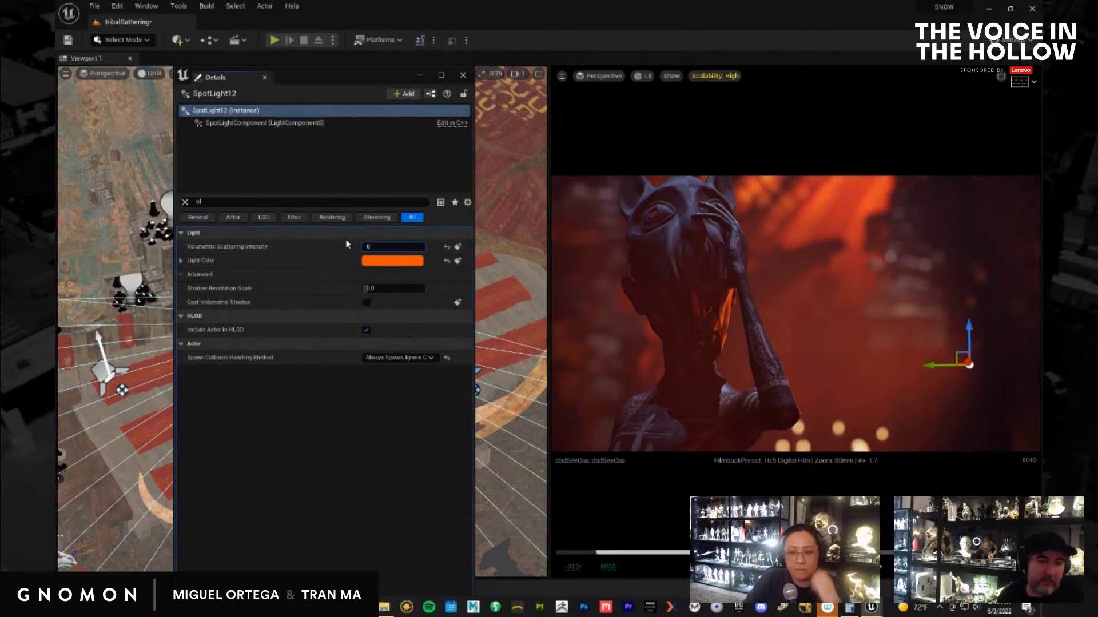
Try SpotLight12's Volumetric Scattering Intensity at 0, set it to 2 and shift the light slightly sideways
text(0)
key(Return)
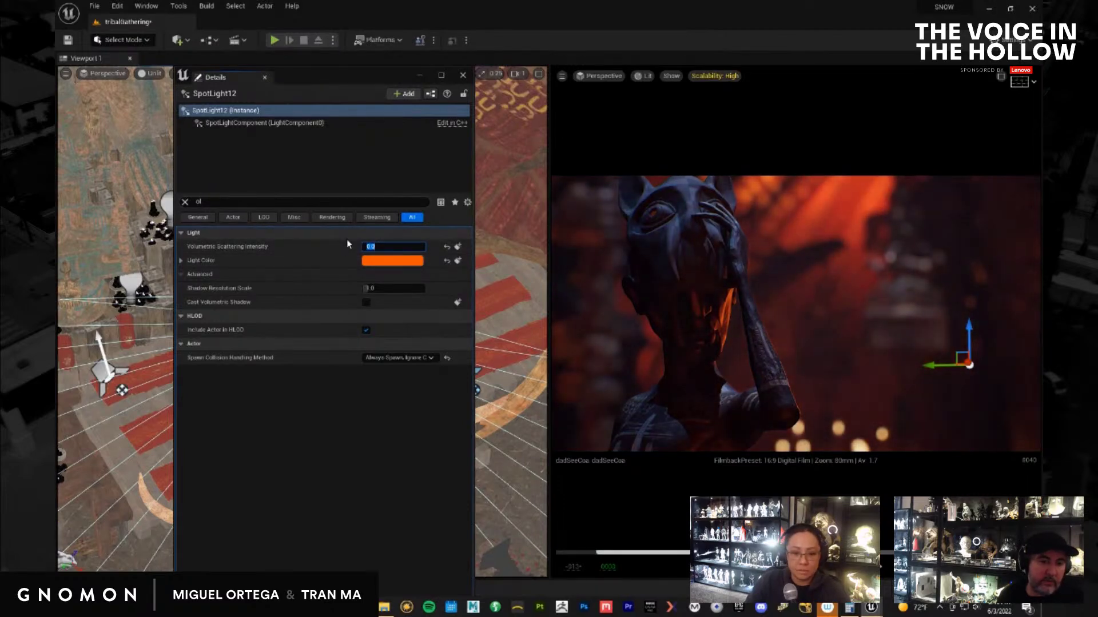
text(2)
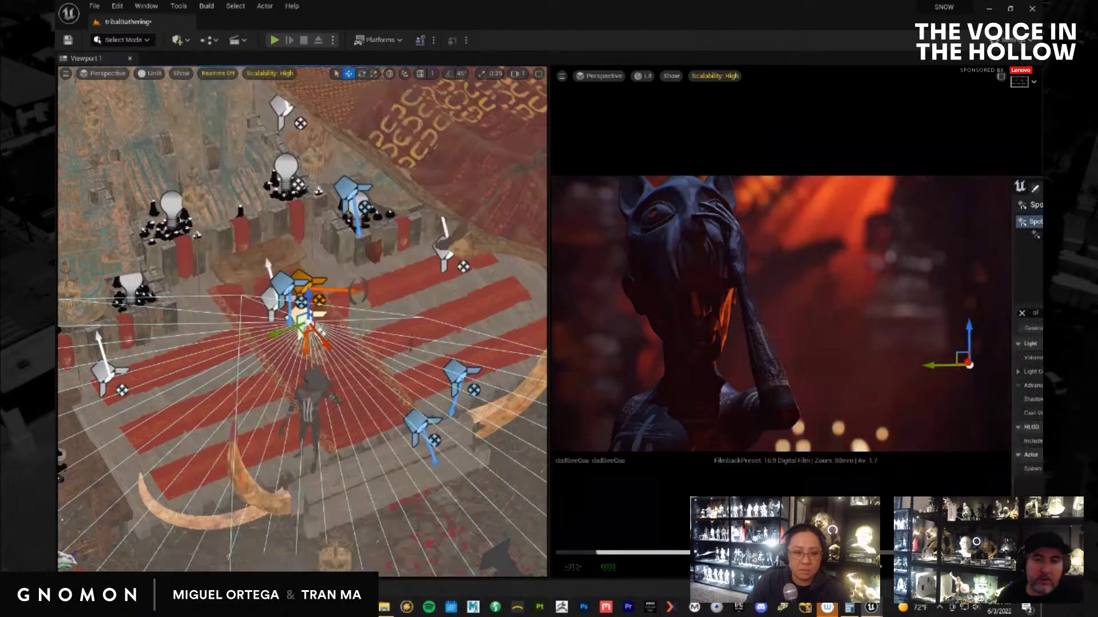
right_drag(348, 363, 350, 355)
drag(296, 323, 323, 323)
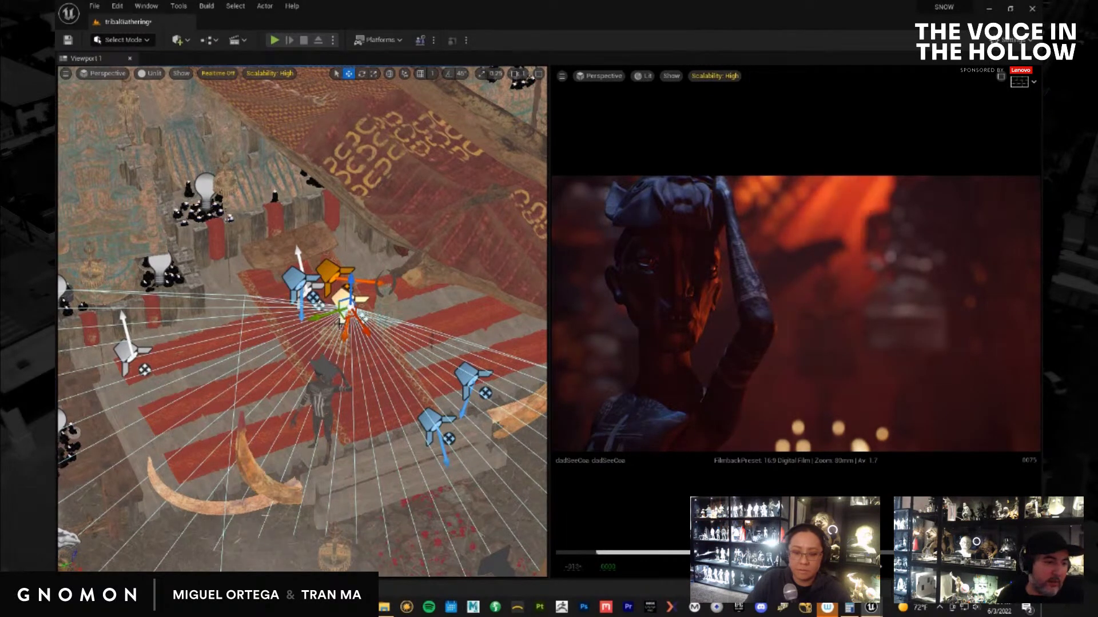
Duplicate the spot light out to the side of the platform, rotating and nudging the copy so it faces the father
alt+drag(313, 321, 192, 420)
key(e)
drag(232, 382, 393, 362)
key(w)
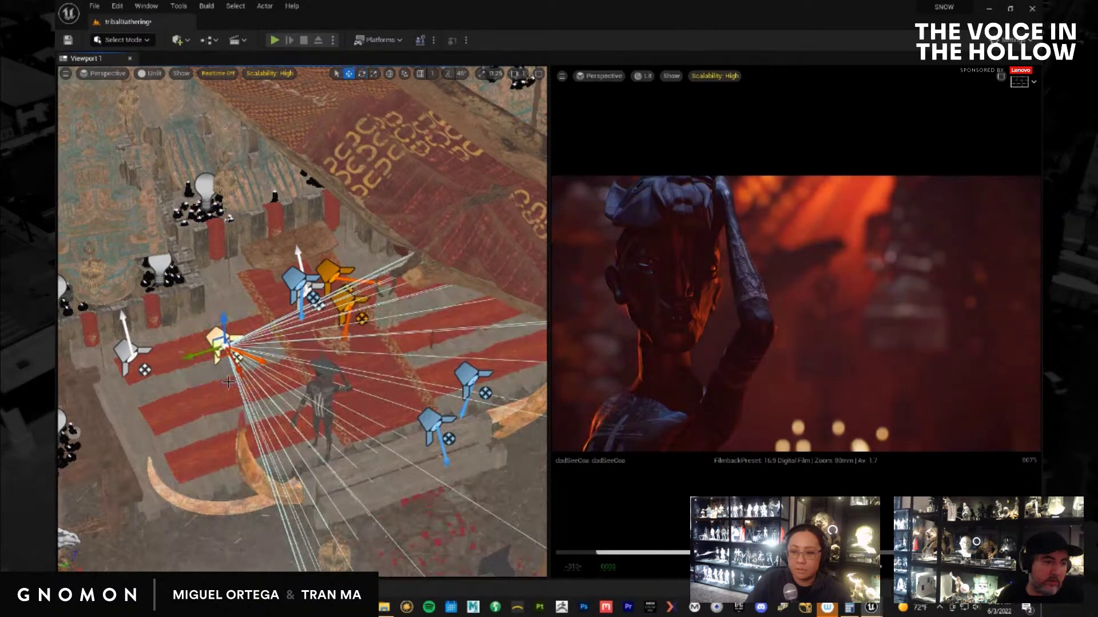
drag(244, 386, 263, 406)
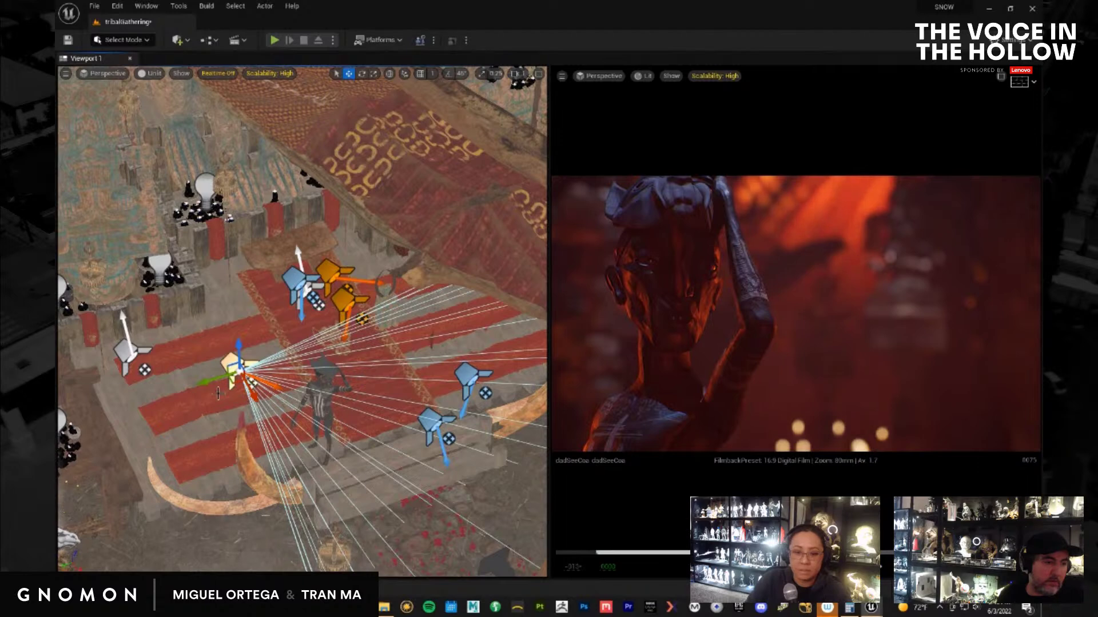
drag(208, 380, 207, 387)
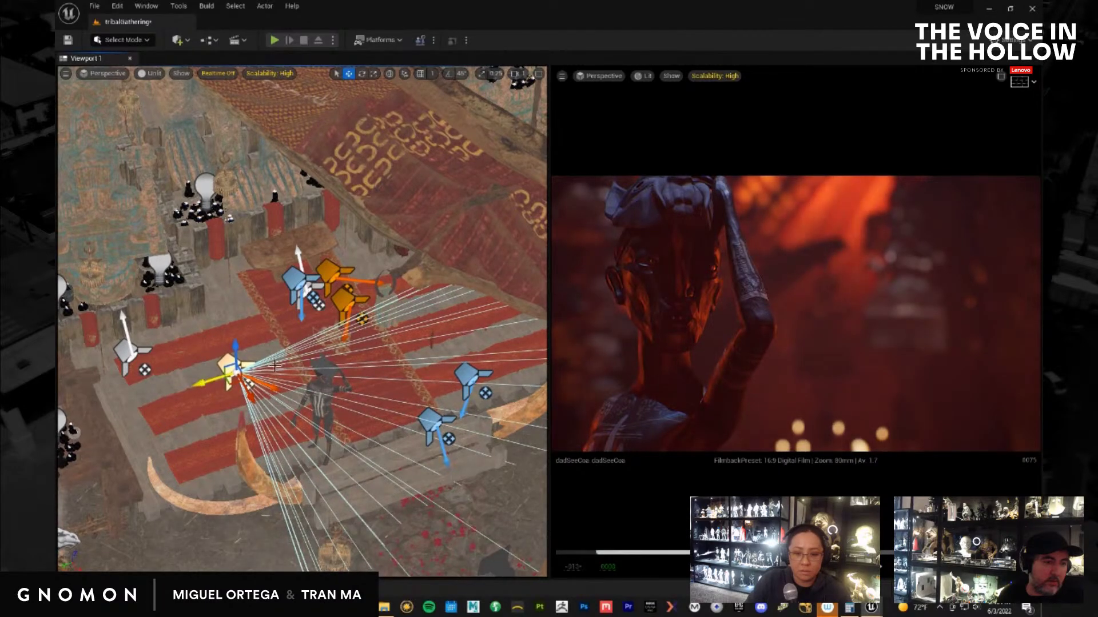
Move the duplicated spot light out beyond the curved tusk at the platform's front corner and rotate it toward the father
drag(258, 409, 449, 423)
key(e)
key(w)
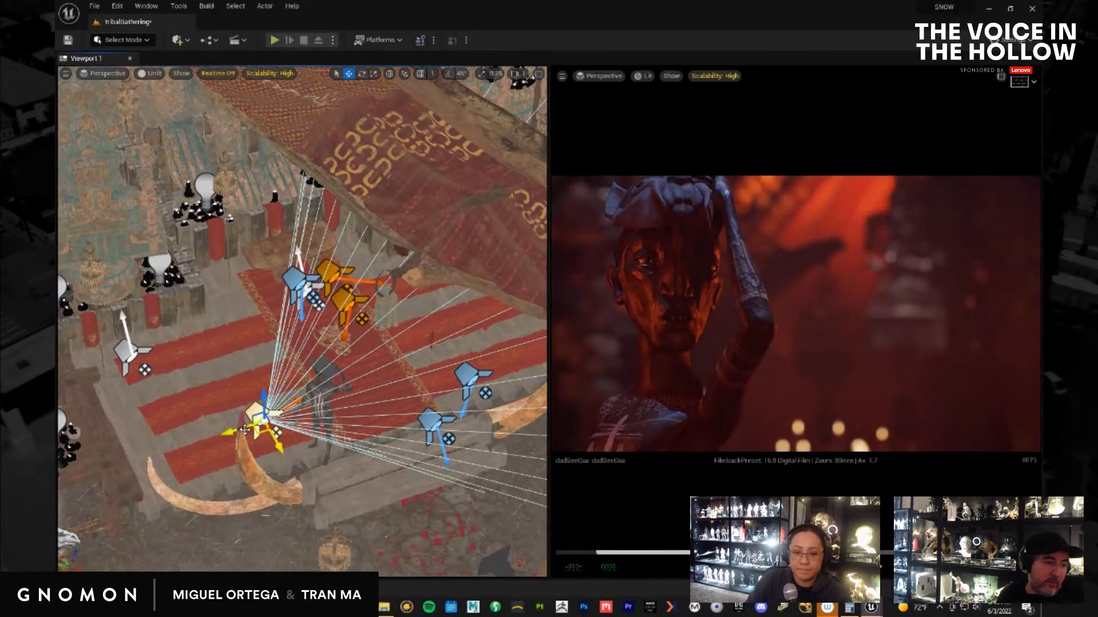
drag(239, 434, 282, 470)
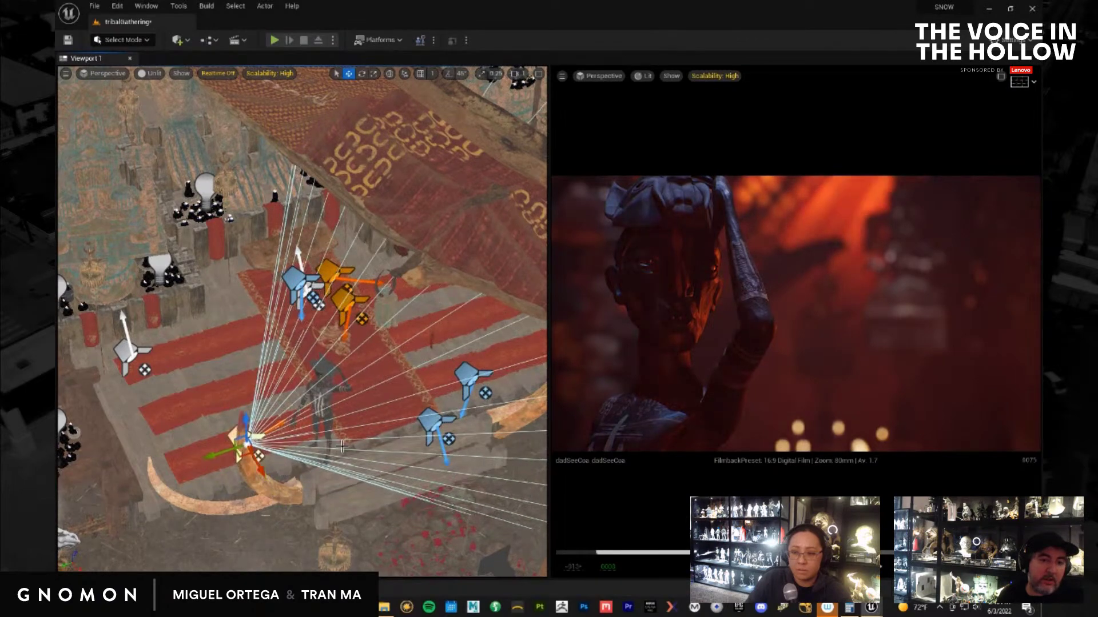
drag(213, 456, 292, 516)
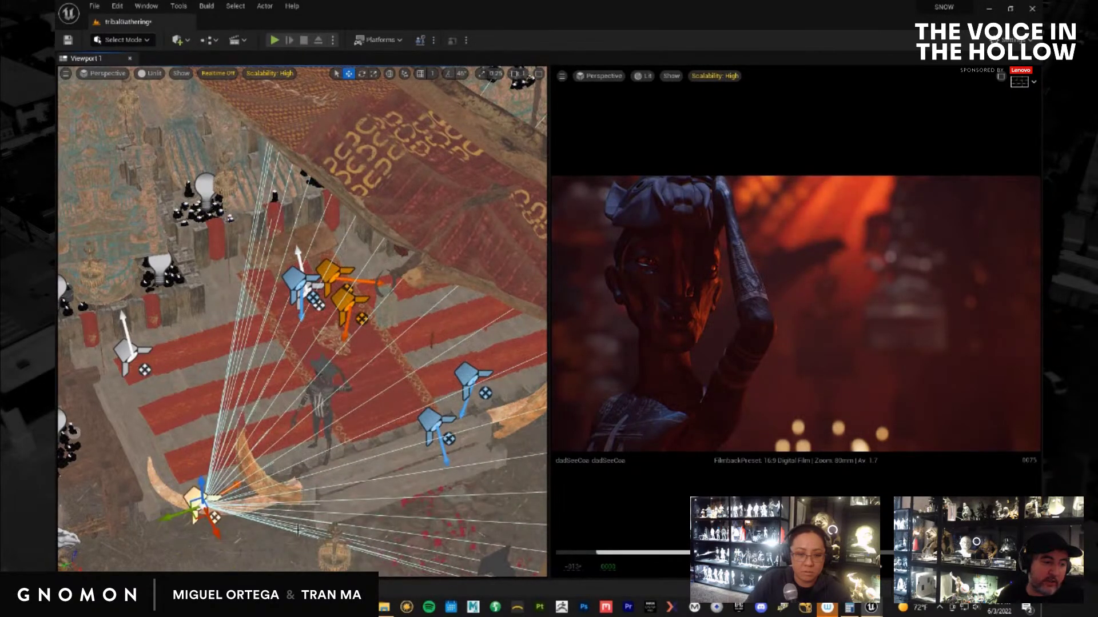
key(e)
drag(192, 550, 160, 523)
key(w)
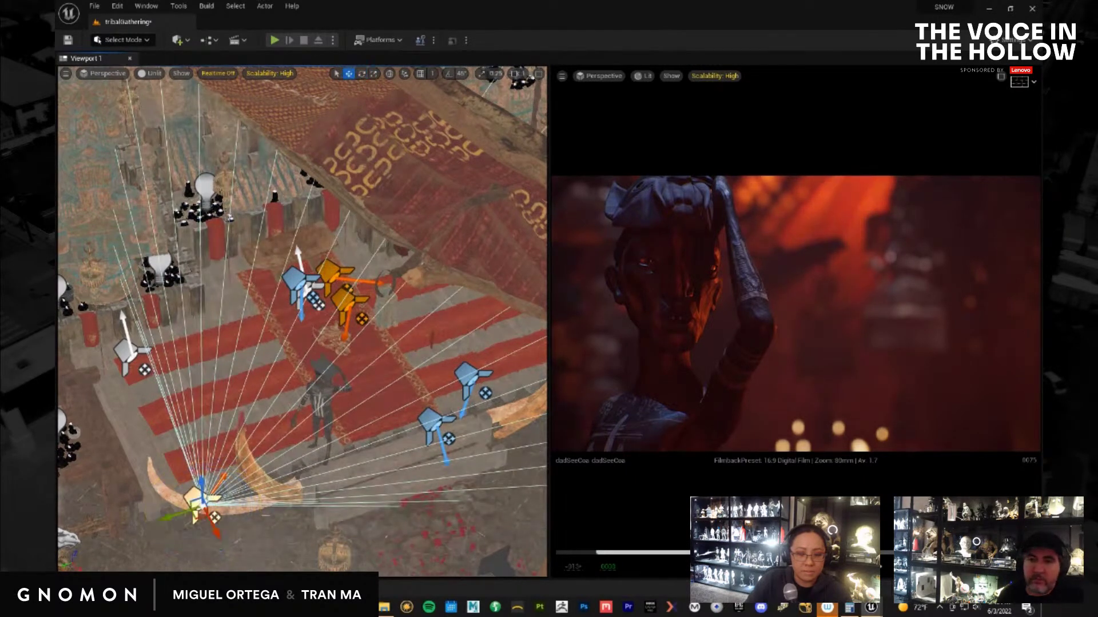
Clear the filter in SpotLight16's details and raise its Intensity to about 117 cd
drag(1040, 80, 846, 63)
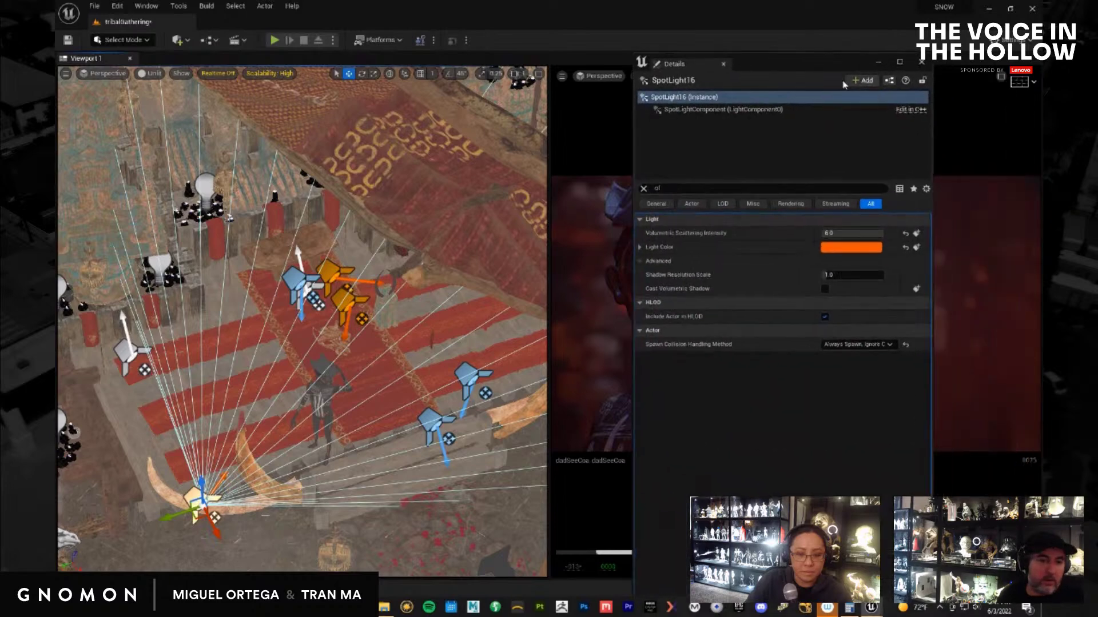
click(643, 189)
click(829, 456)
drag(809, 68, 327, 81)
drag(362, 466, 382, 467)
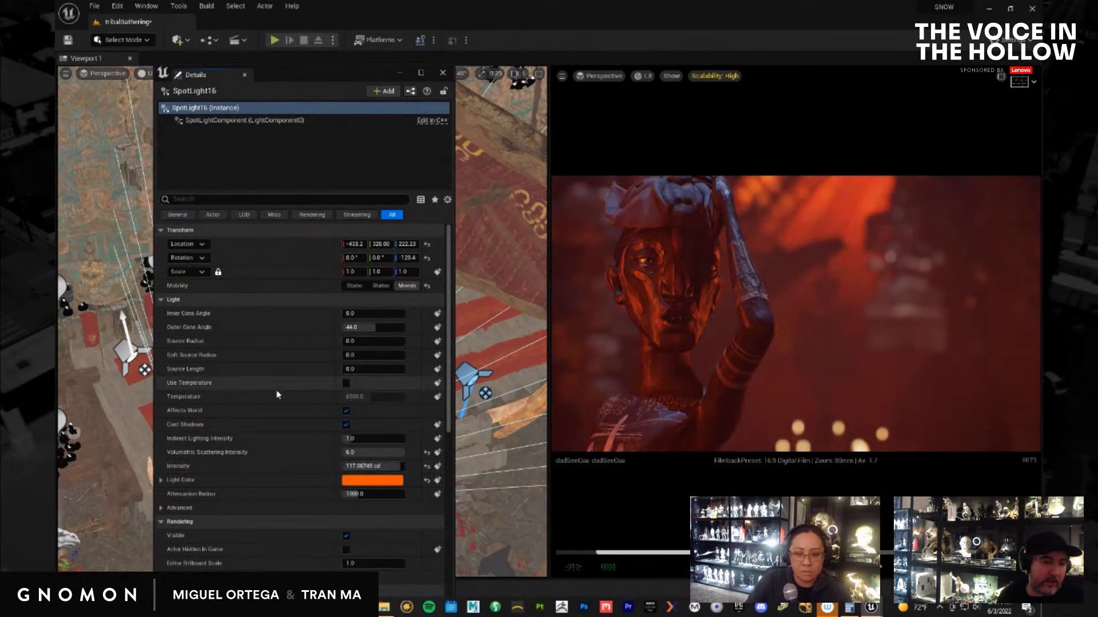
Find the light_functions folder and assign the Light_flicker_med_dramatic2 material as SpotLight16's Light Function Material
scroll(277, 392, down, 3)
scroll(276, 390, down, 10)
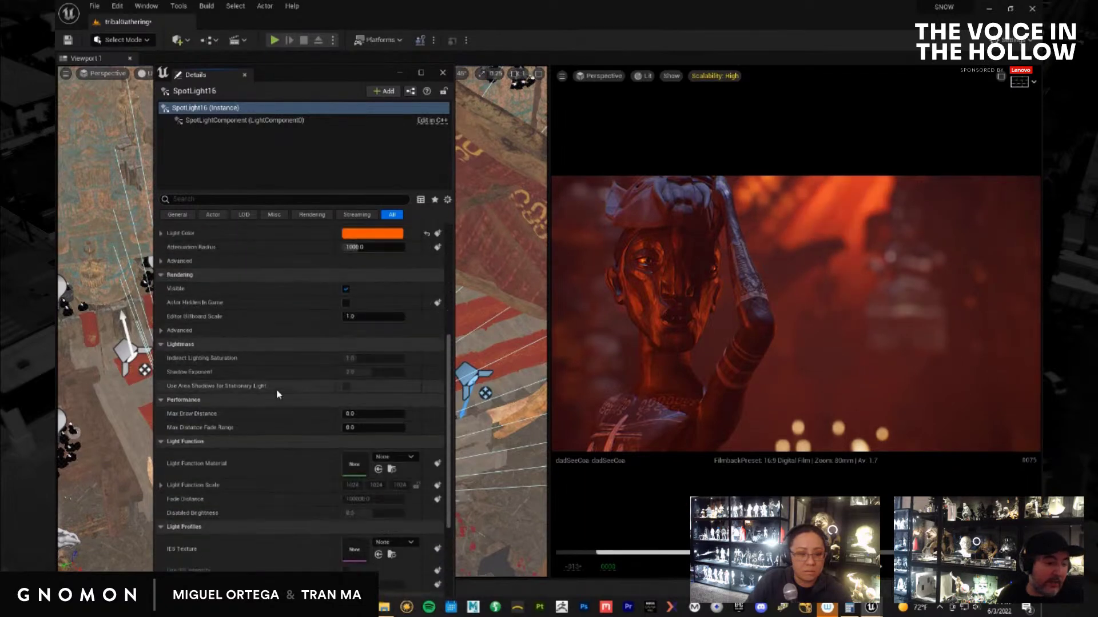
key(ctrl+space)
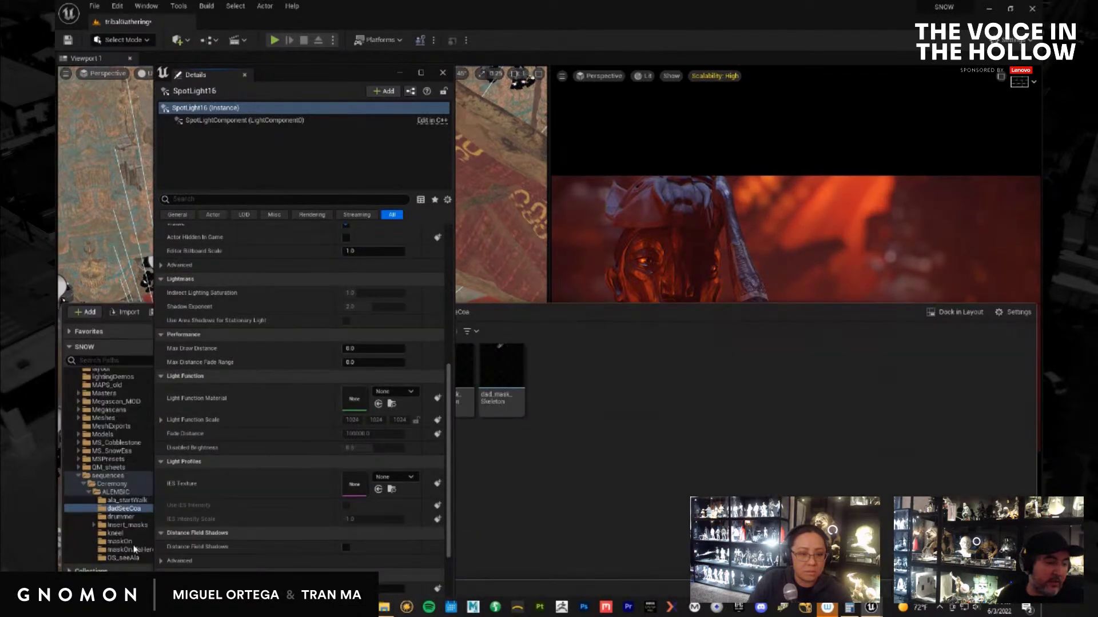
drag(352, 73, 910, 99)
click(142, 361)
text(light)
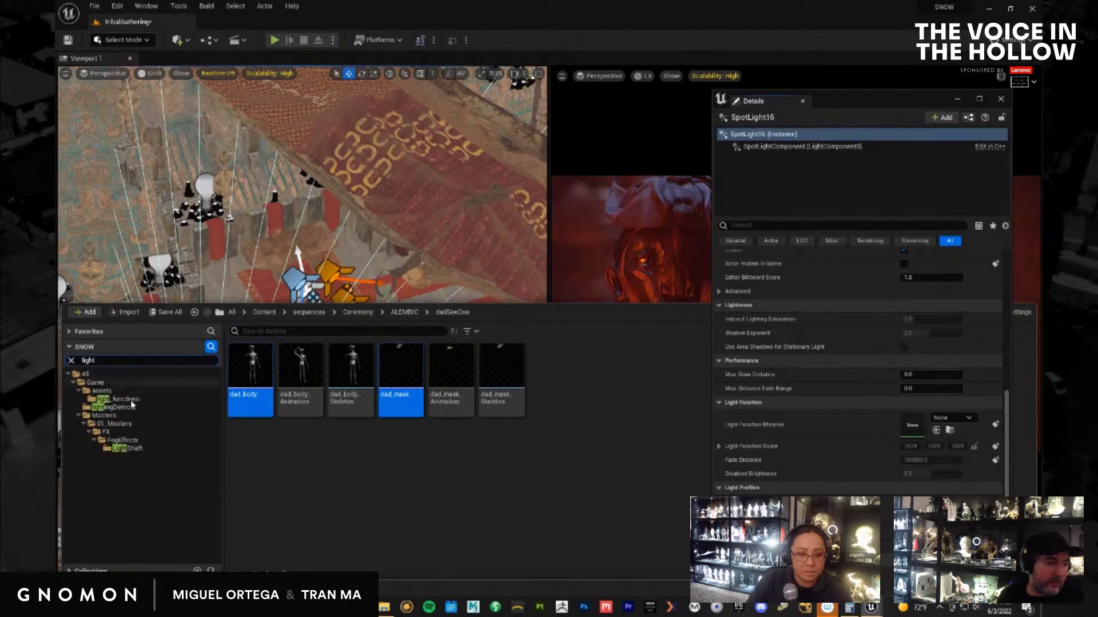
click(131, 401)
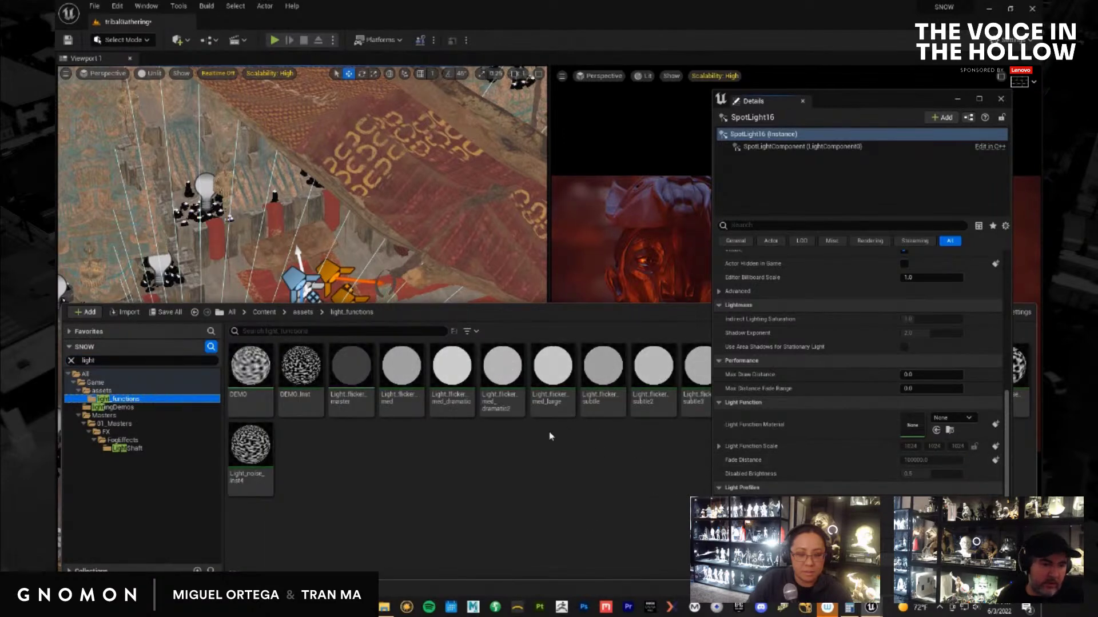
drag(502, 377, 914, 438)
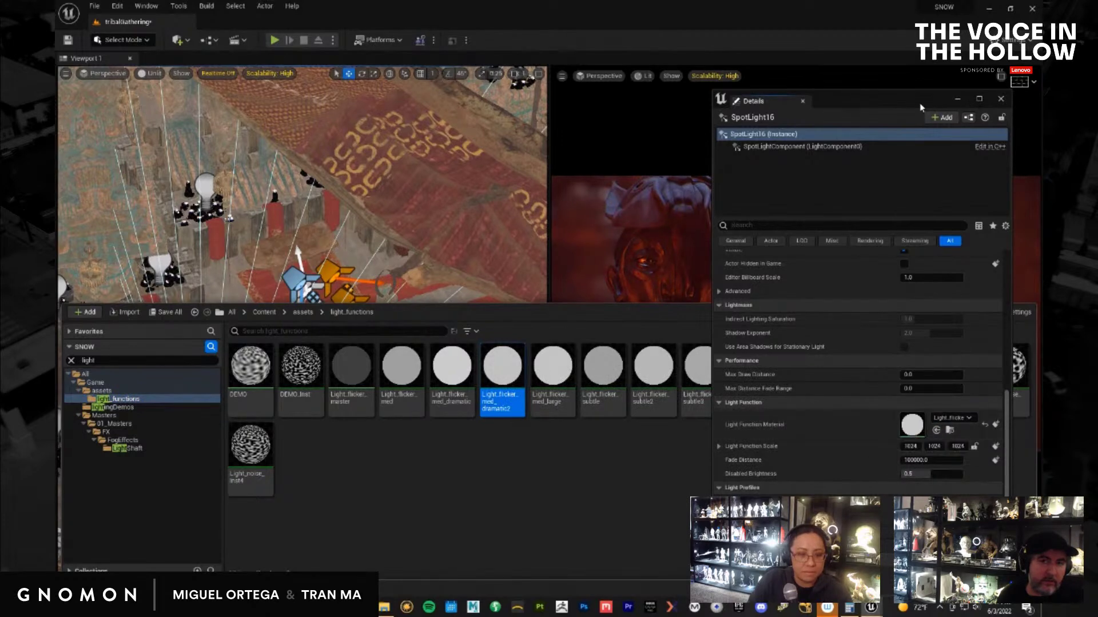
click(1001, 98)
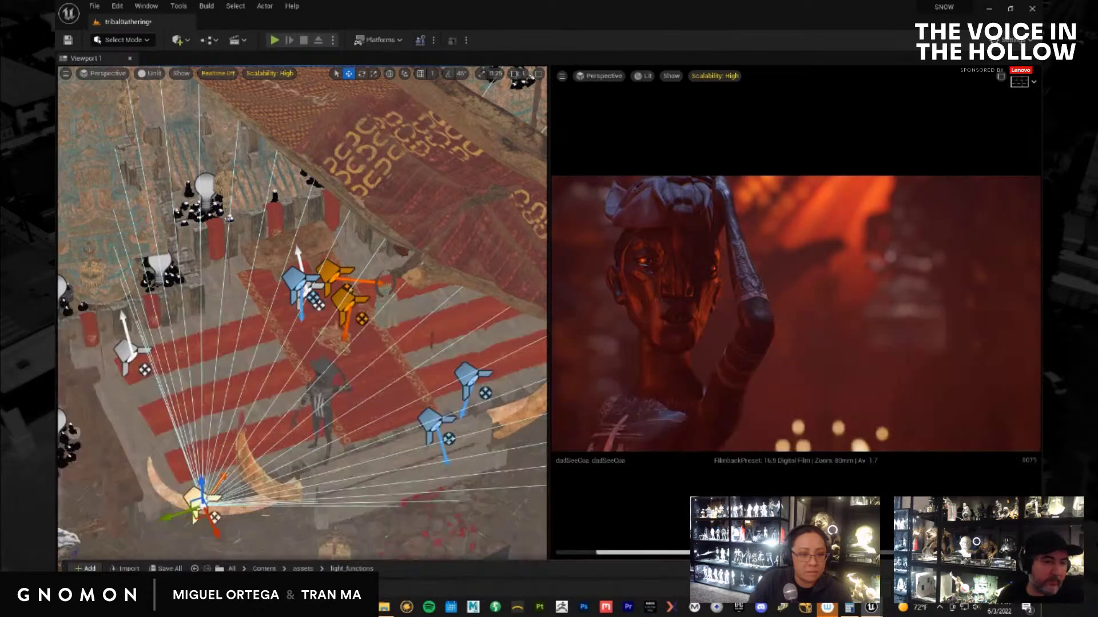
Play back the dadSeeCoa shot in the camera view to check the flickering light on the father
click(851, 350)
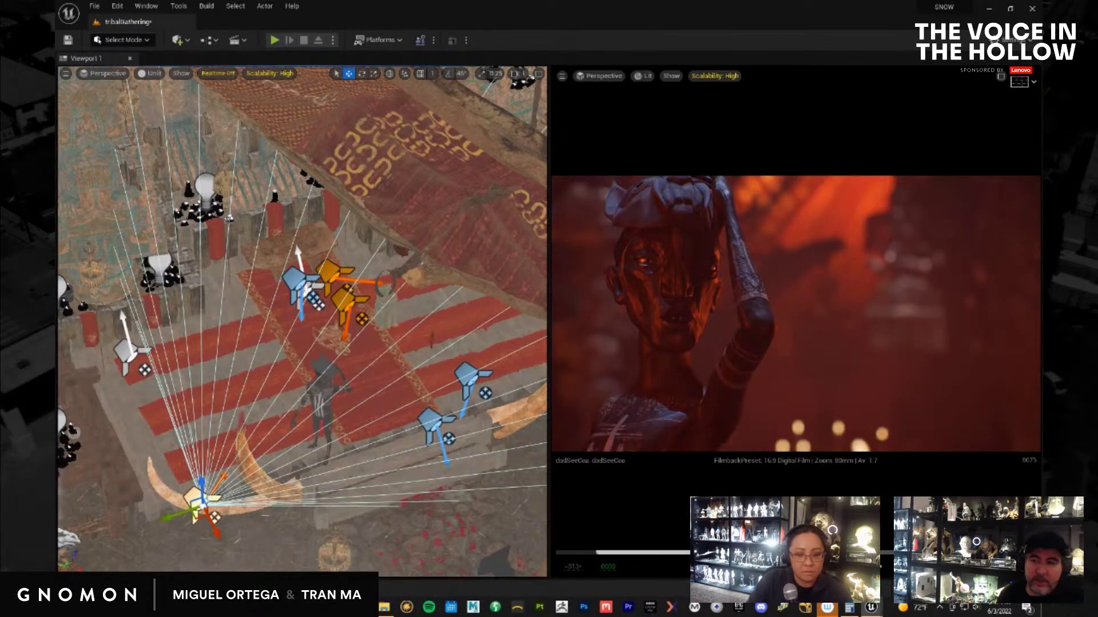
key(space)
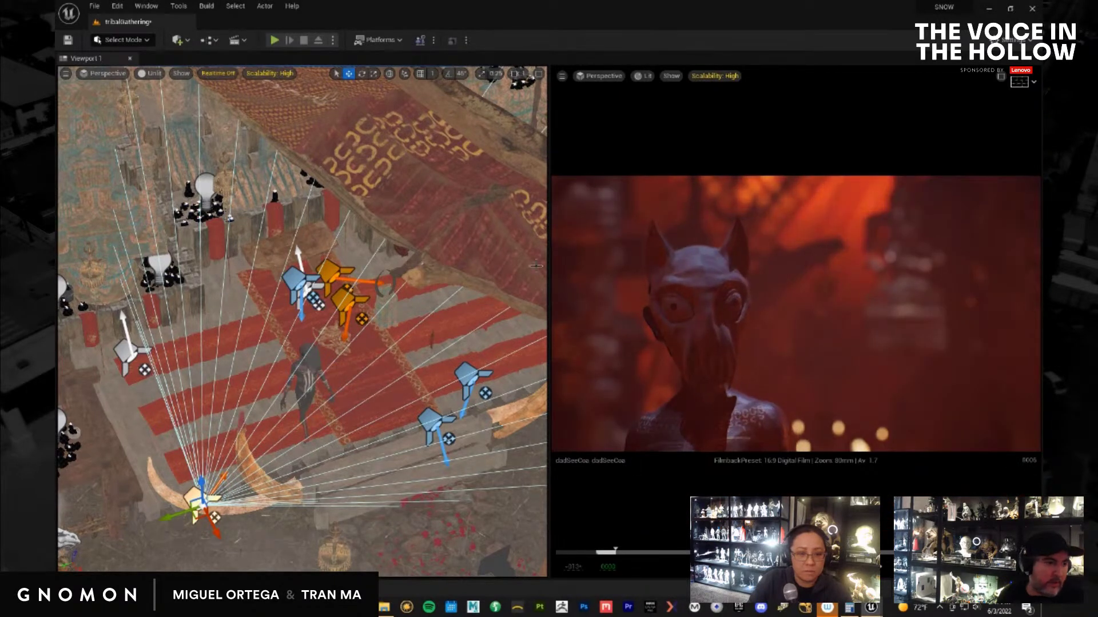
mouse_move(362, 355)
mouse_down()
mouse_move(425, 371)
mouse_move(360, 342)
mouse_up()
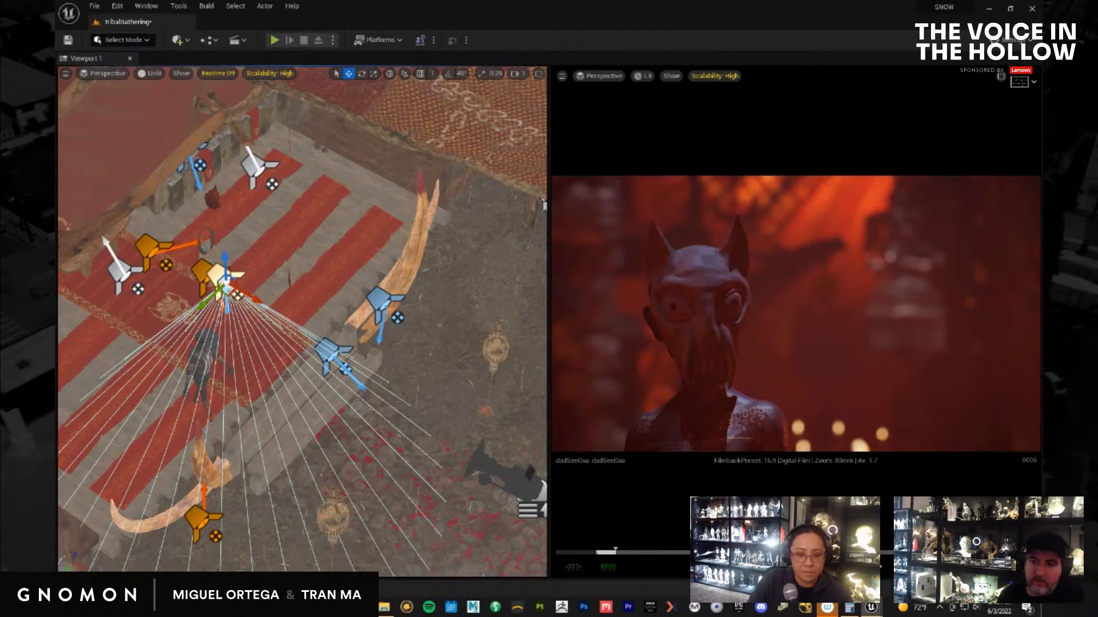
key(space)
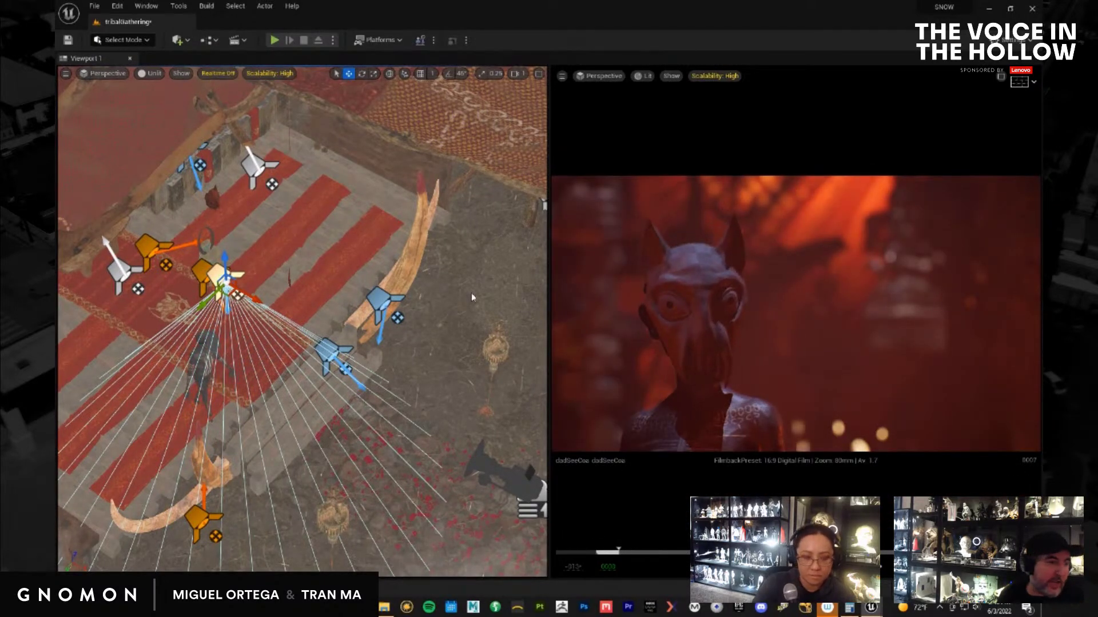
Add a Plane shape to the scene and bring it to the front edge of the platform
click(177, 40)
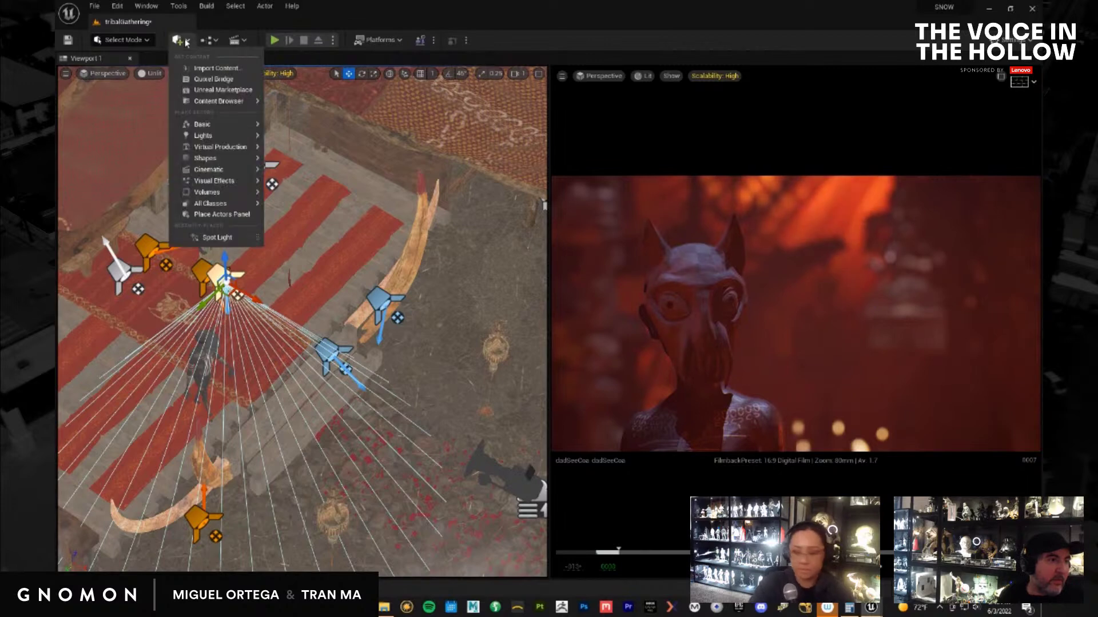
mouse_move(232, 136)
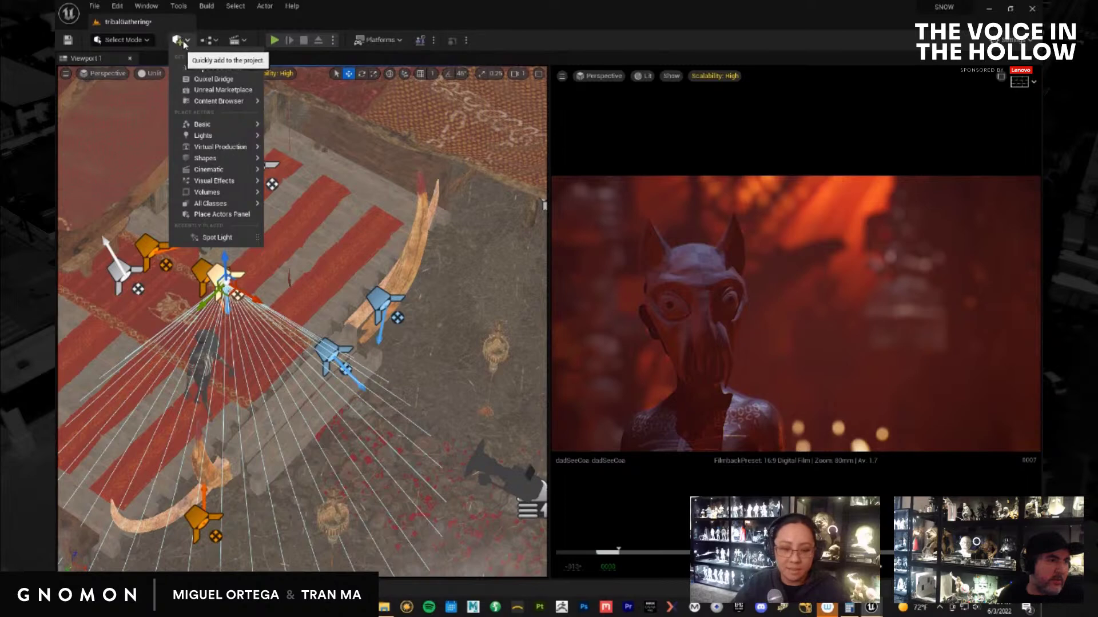
mouse_move(246, 163)
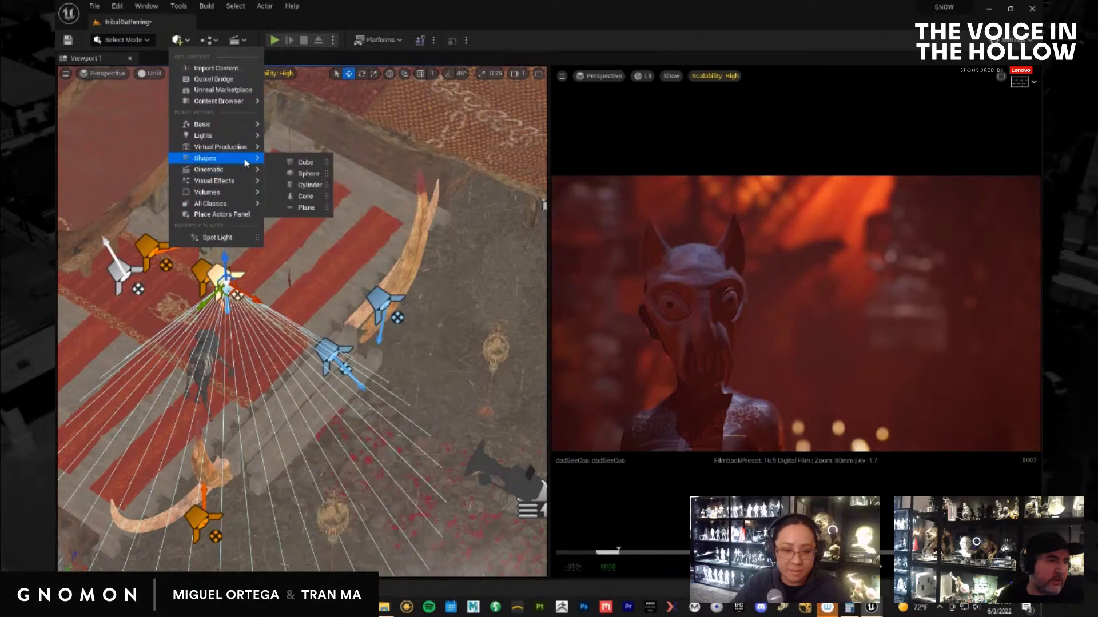
click(308, 207)
drag(337, 343, 164, 294)
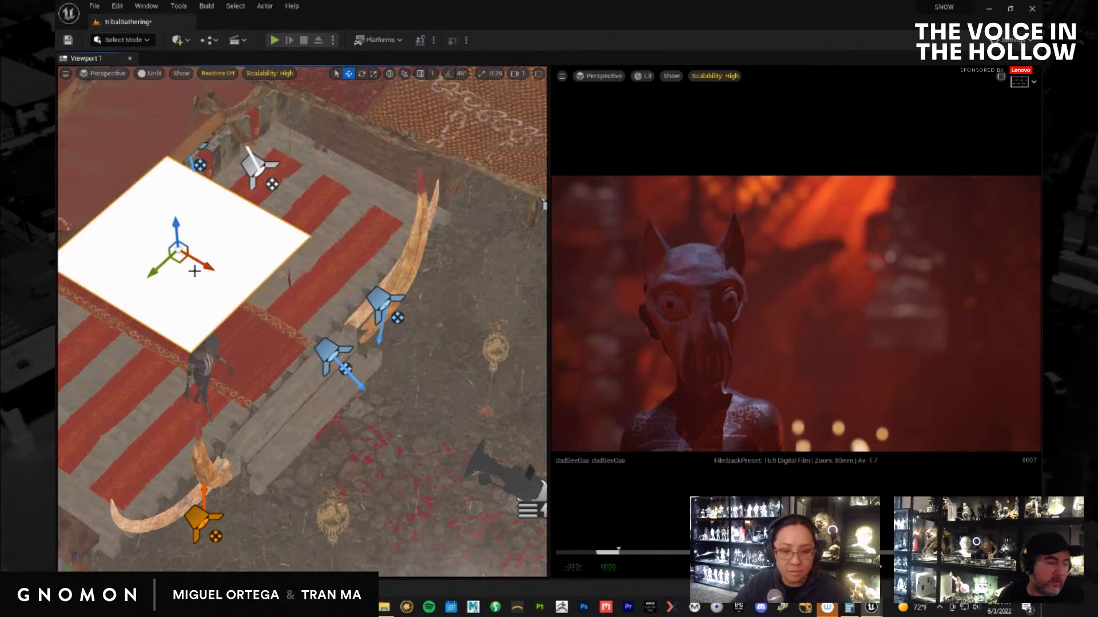
drag(176, 223, 225, 383)
alt+drag(394, 457, 203, 327)
alt+drag(166, 218, 111, 167)
drag(86, 229, 163, 422)
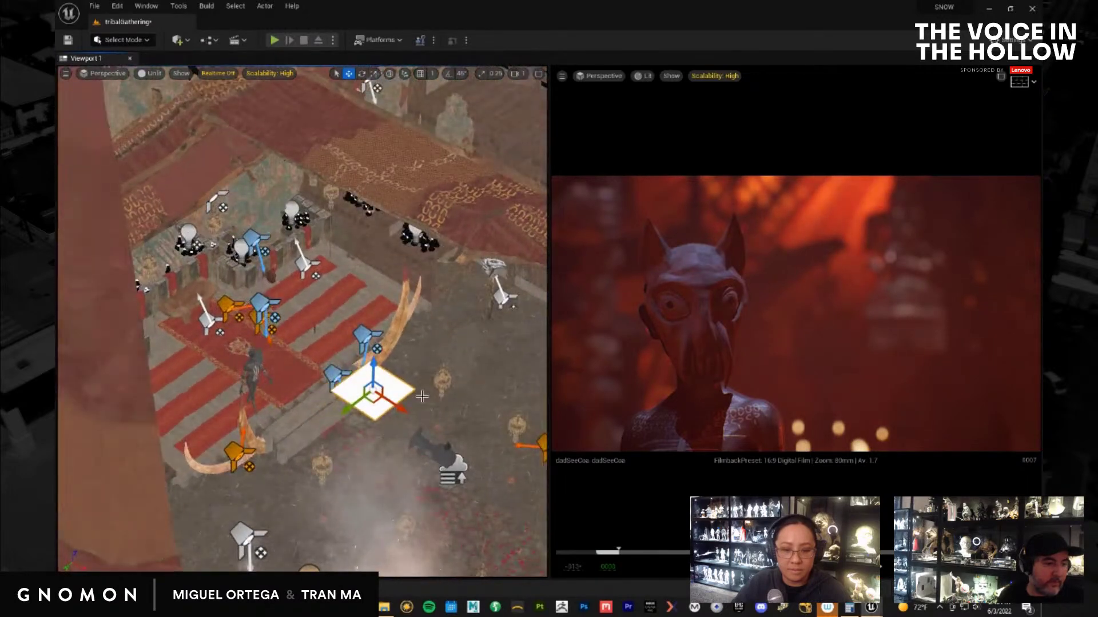
Shift the plane across the platform toward the camera side and scale it up, undoing an unwanted change
drag(374, 413, 257, 344)
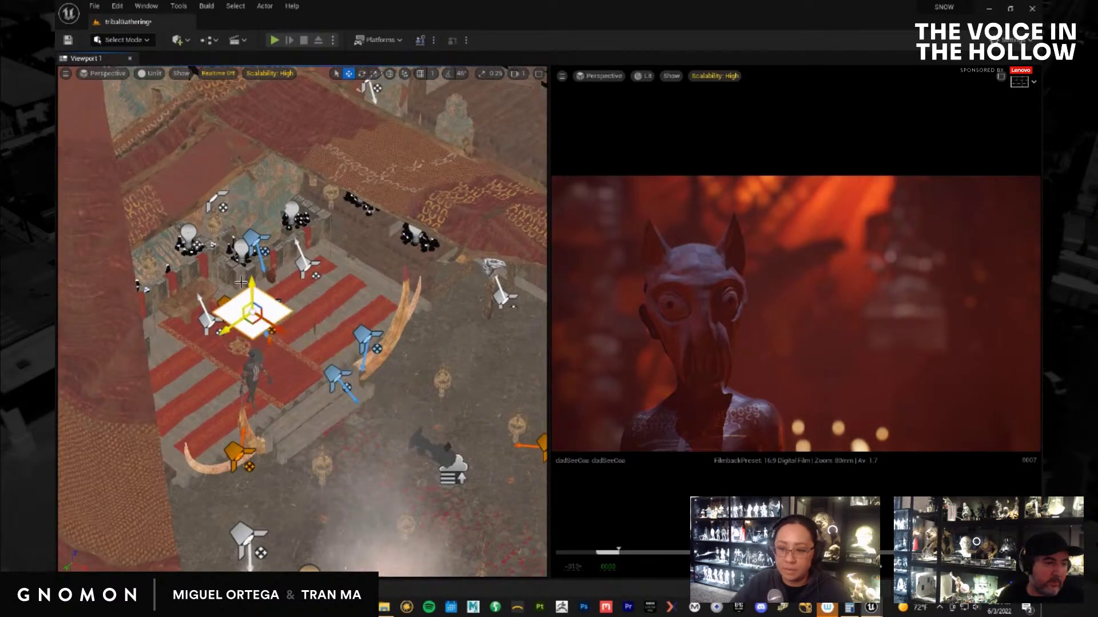
drag(252, 279, 321, 416)
key(r)
key(ctrl+z)
key(w)
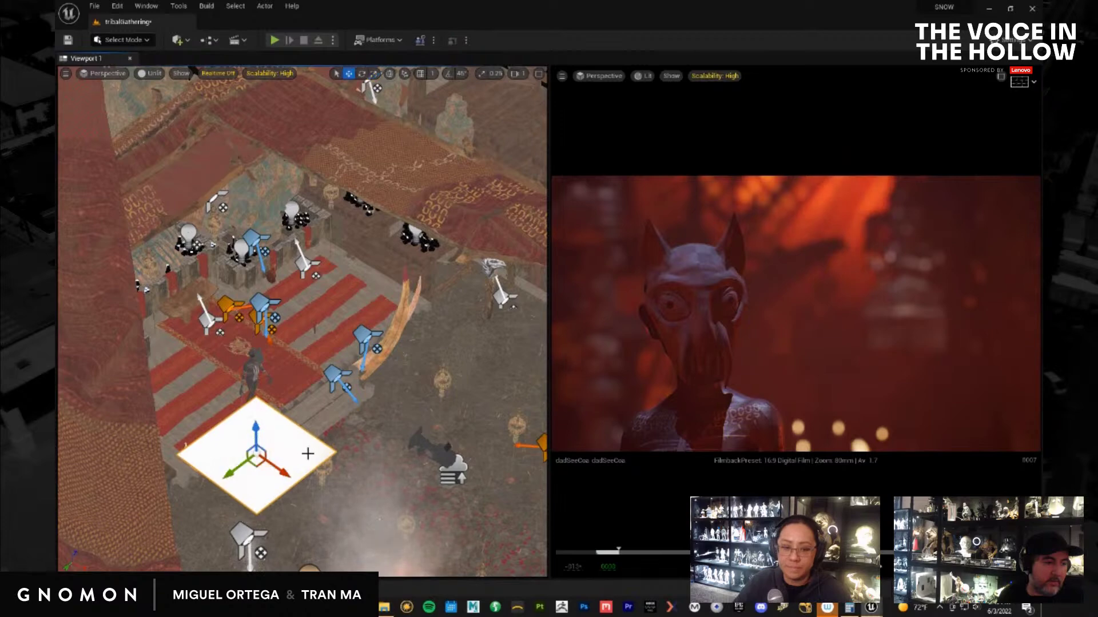
Position the enlarged plane above the father's head, between him and the spot lights overhead
drag(252, 461, 264, 334)
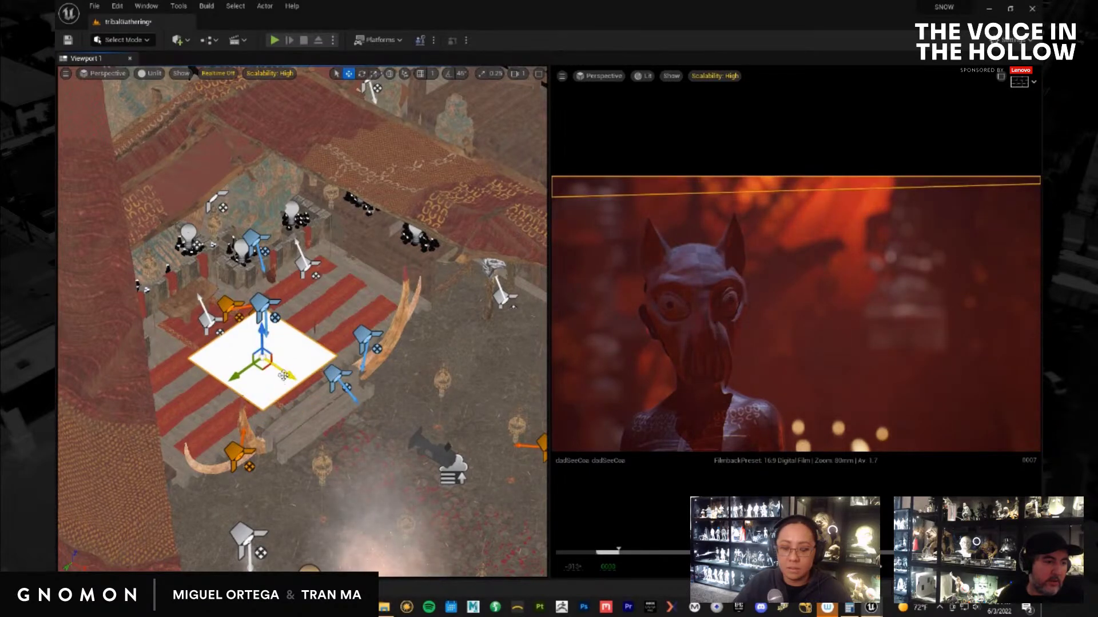
drag(288, 375, 240, 331)
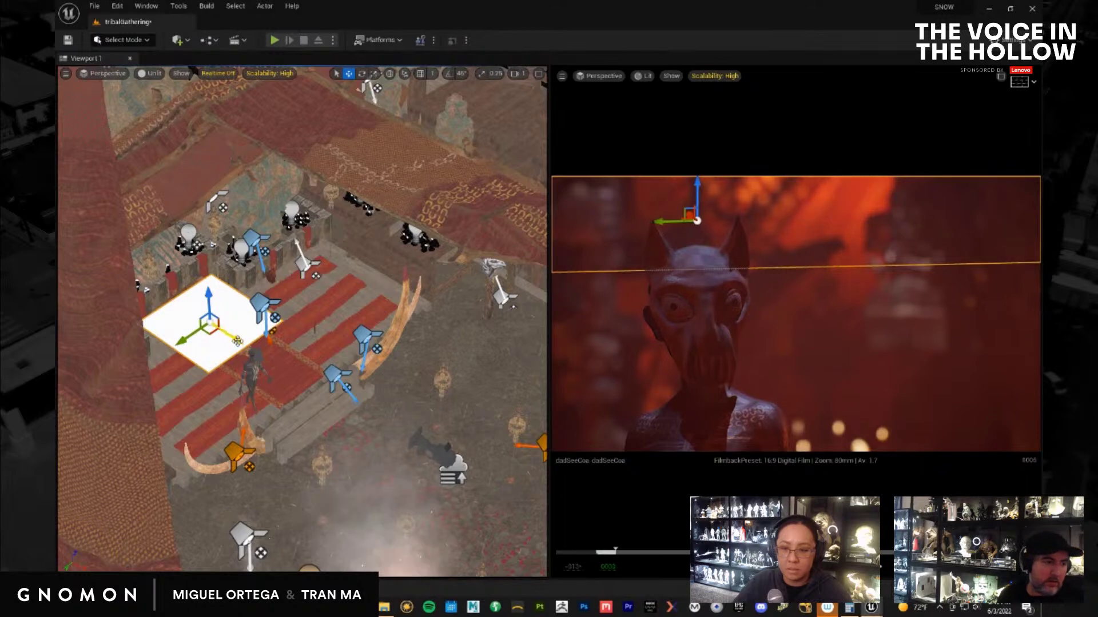
drag(254, 346, 229, 349)
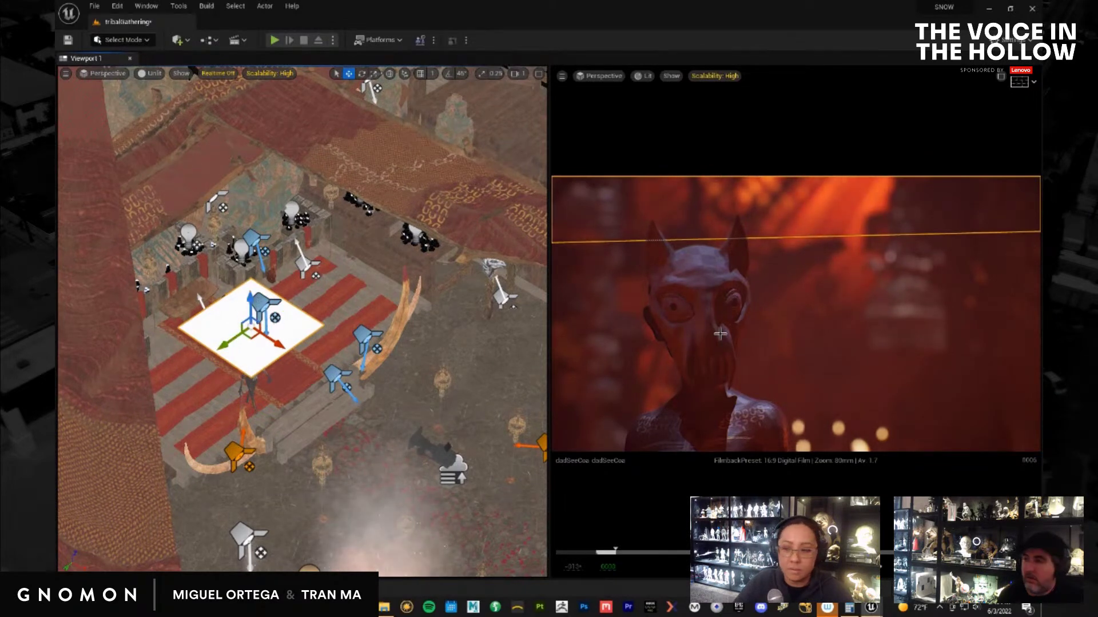
Rotate the plane to face downward and adjust its height so it blocks the light falling on the father
key(e)
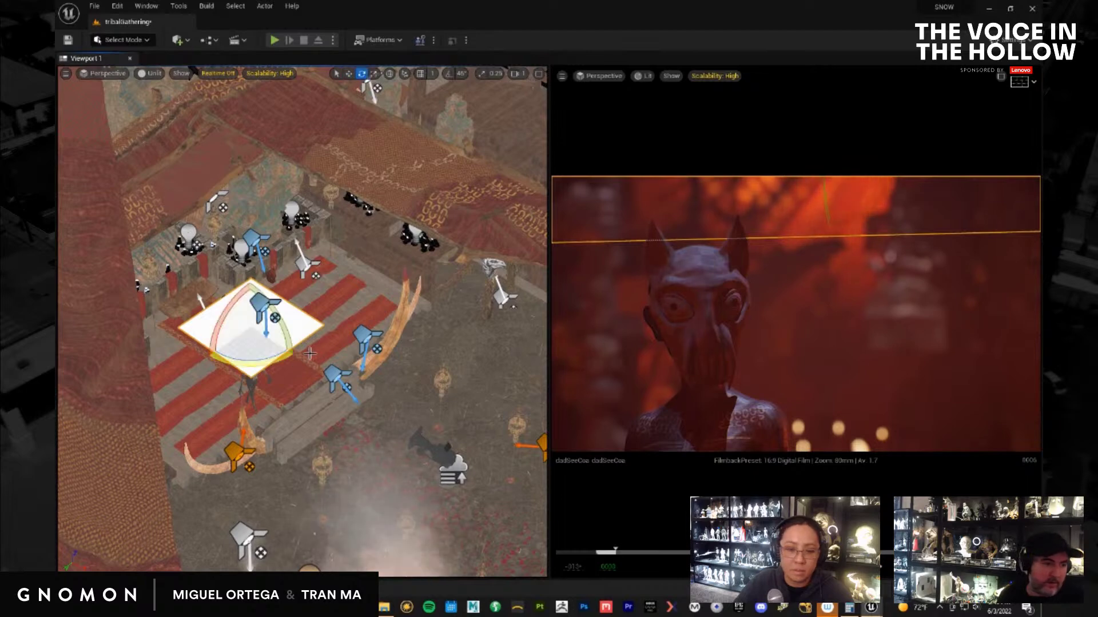
drag(288, 339, 79, 38)
key(w)
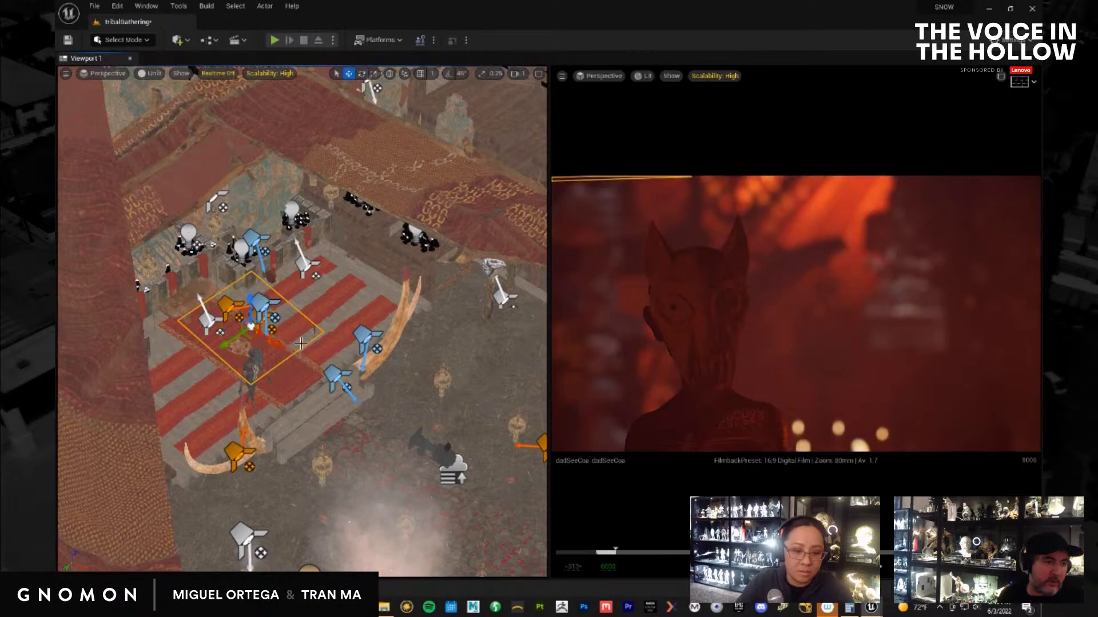
drag(251, 298, 253, 290)
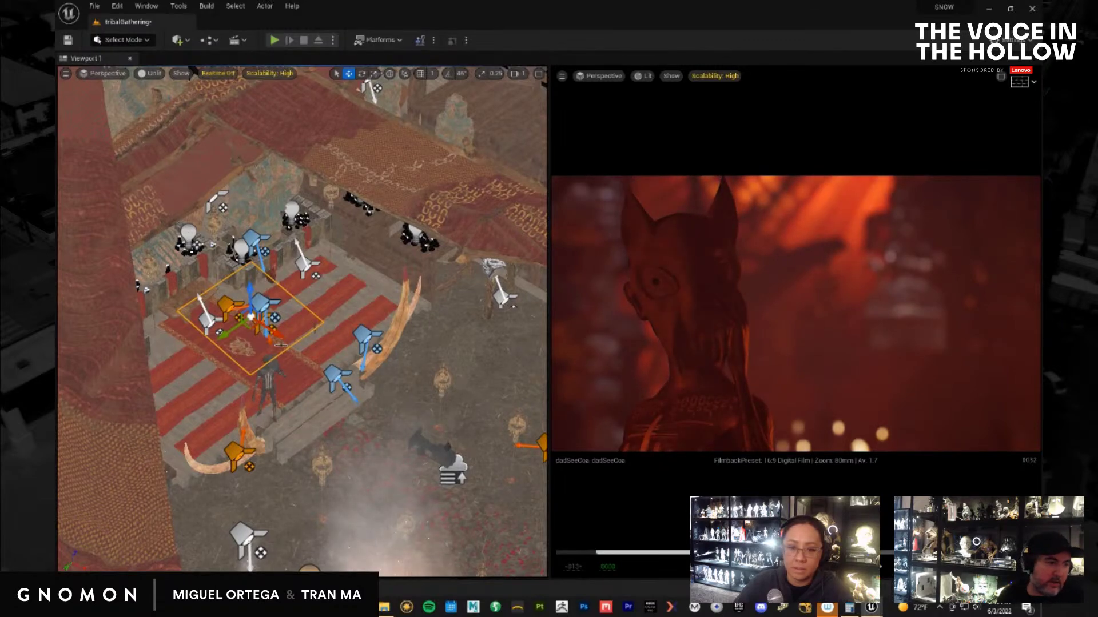
Nudge the blocking plane slightly sideways above the platform near the father
drag(277, 336, 265, 335)
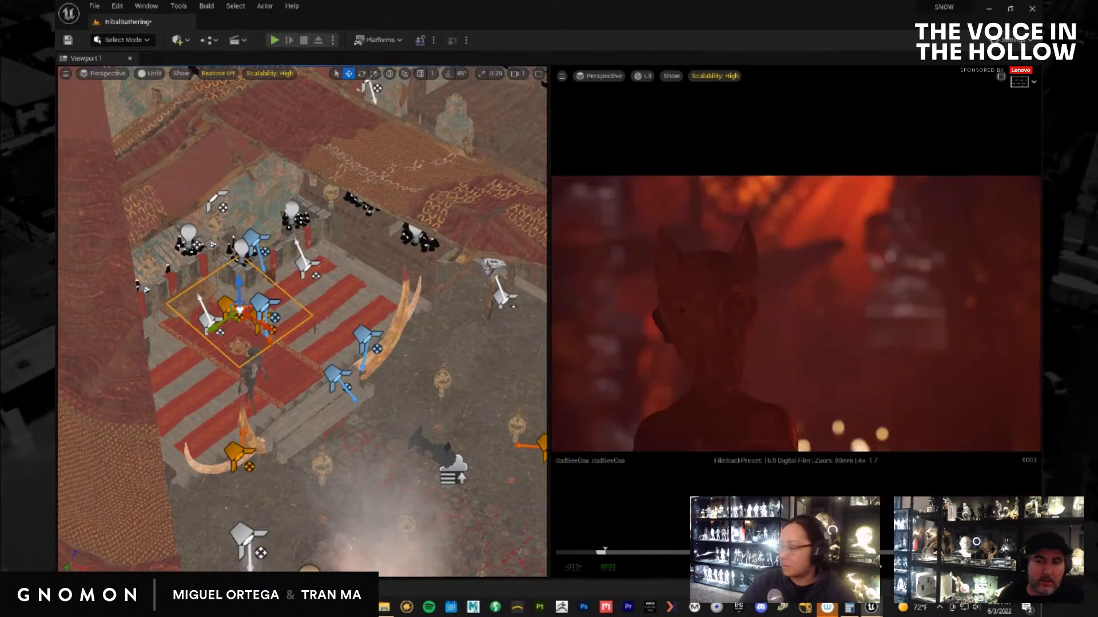
Duplicate the spot light beside the father, rotate the copy and move it away from the original across the platform
alt+drag(308, 404, 87, 351)
key(f)
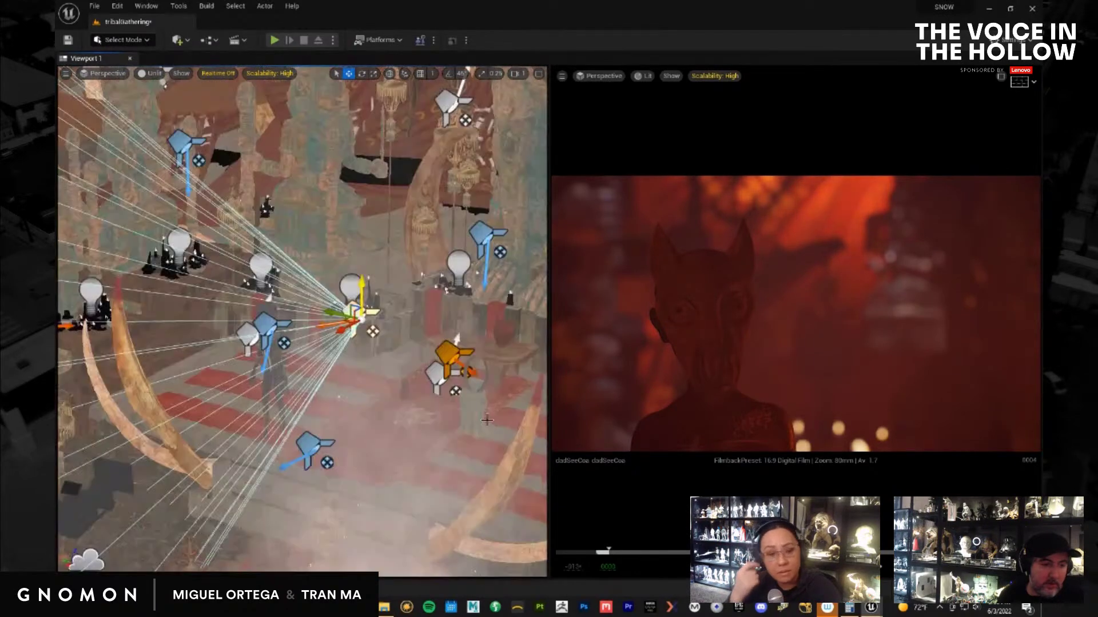
alt+drag(487, 421, 467, 395)
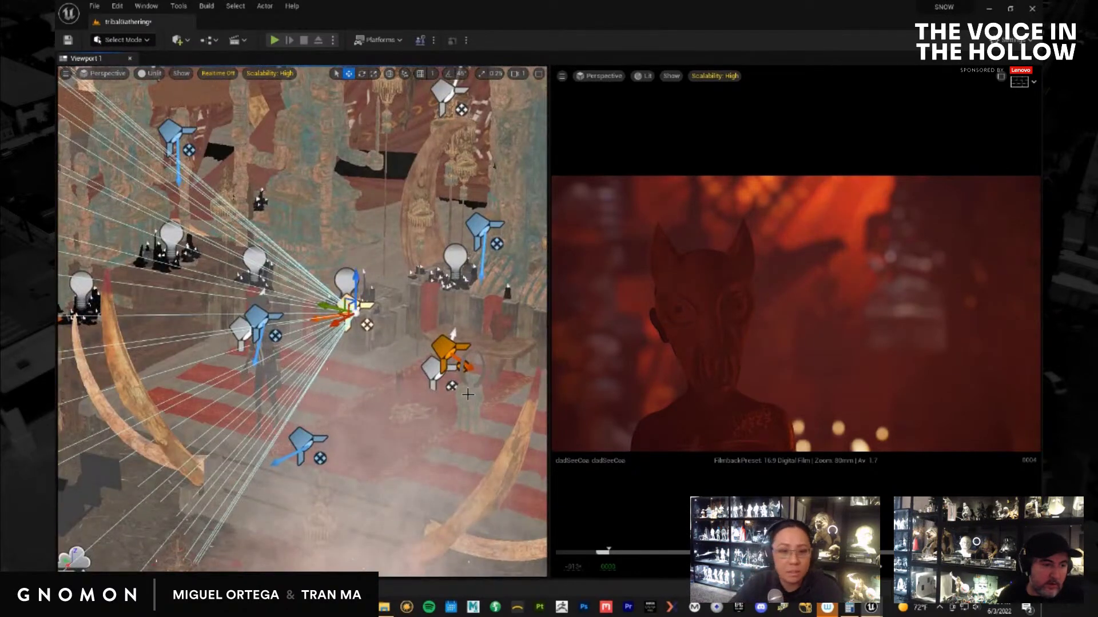
alt+drag(415, 441, 373, 348)
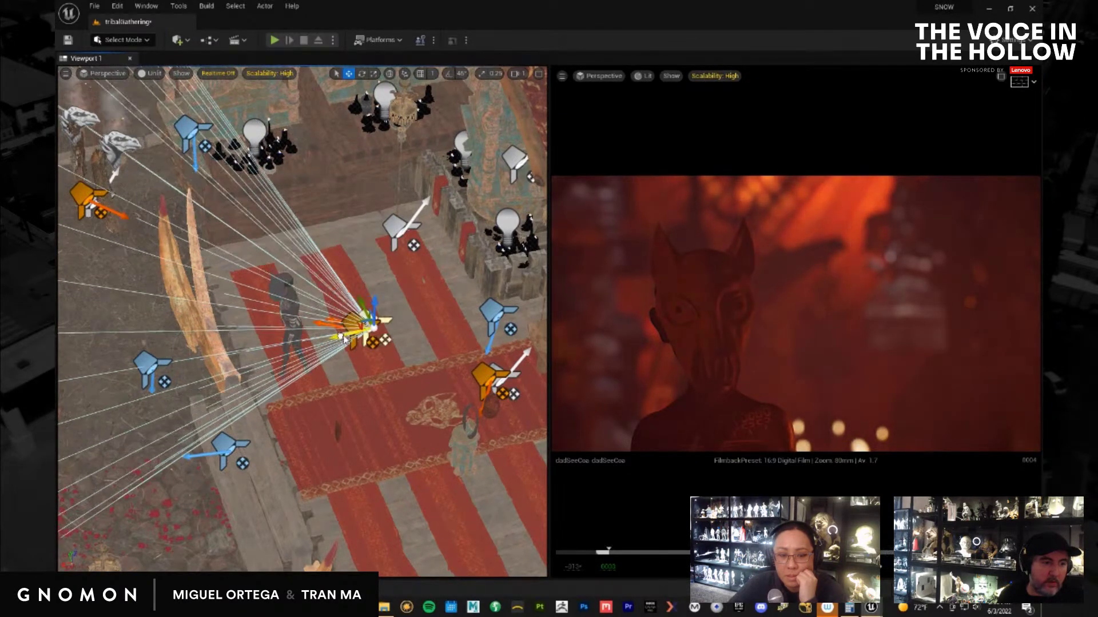
key(e)
drag(390, 366, 322, 350)
key(w)
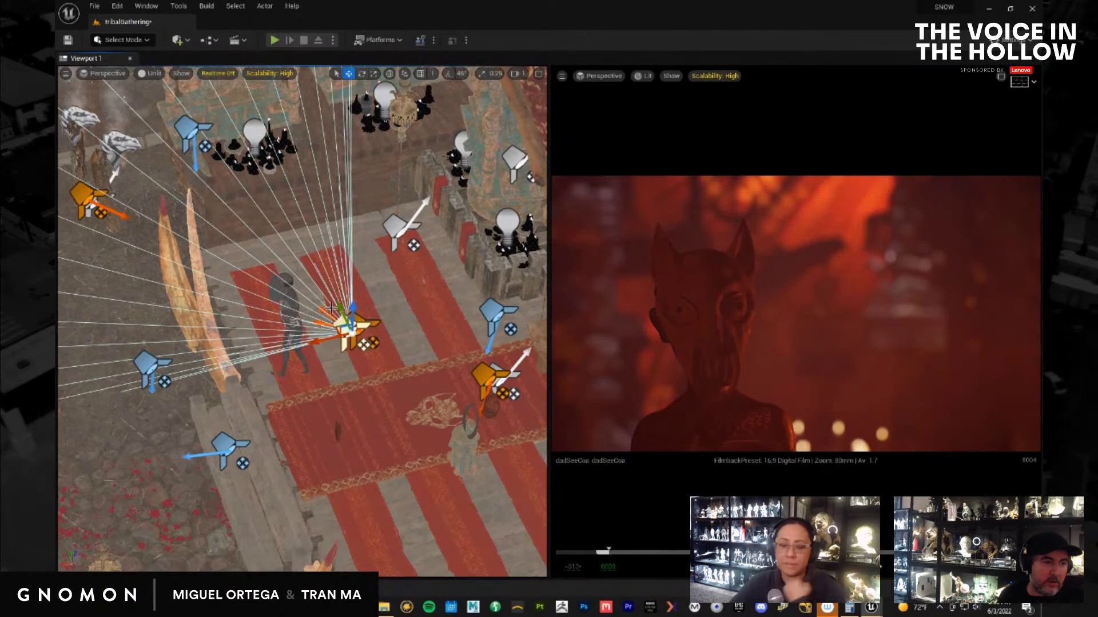
drag(342, 313, 369, 374)
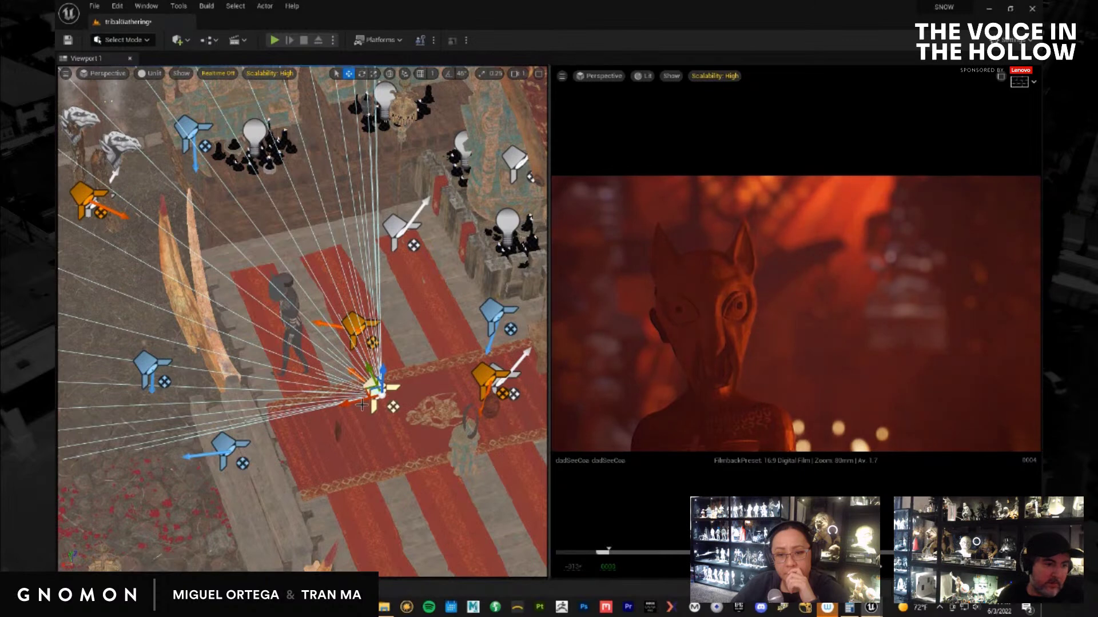
Rotate the copied spot light toward the father and reposition it on the far side of the original light
key(e)
drag(356, 436, 416, 407)
key(w)
drag(382, 369, 353, 274)
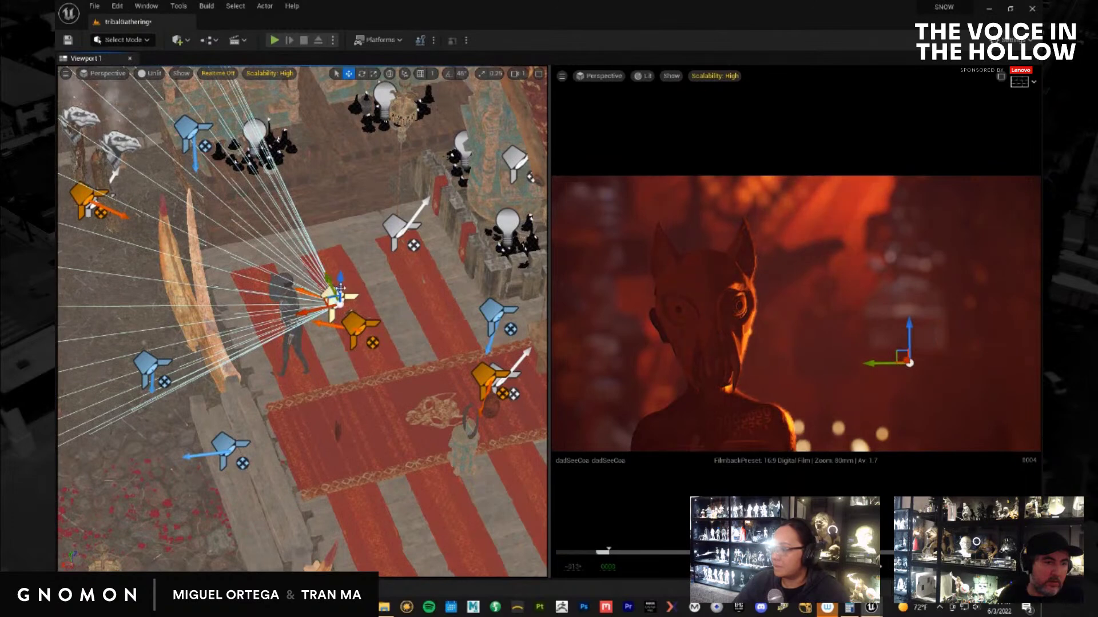
drag(307, 312, 358, 304)
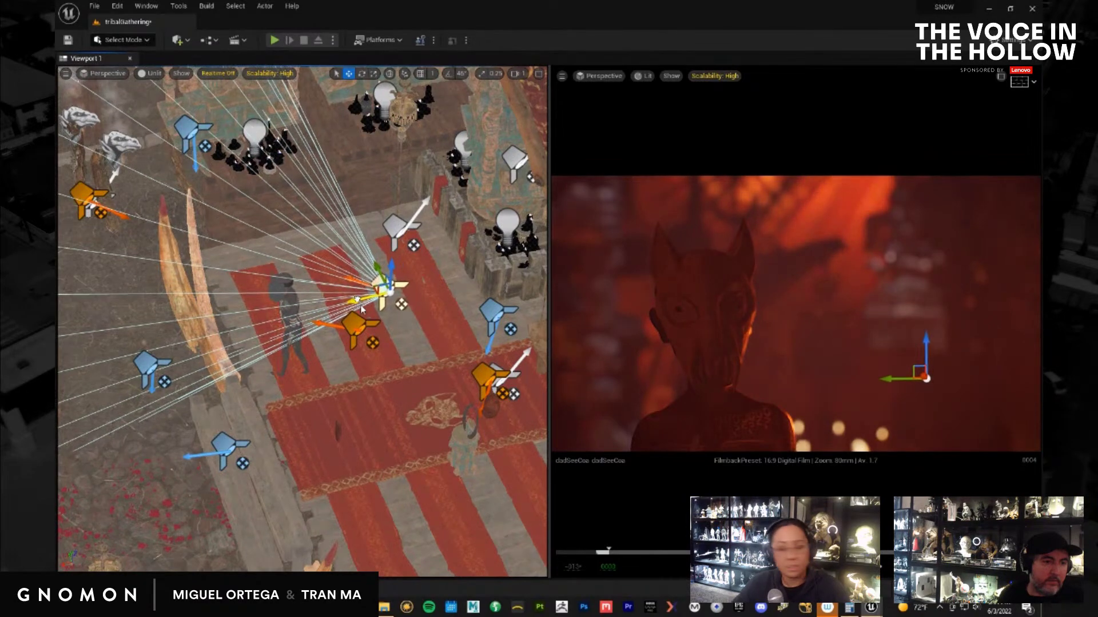
Duplicate the repositioned spot light toward the far edge of the platform and rotate the new copy toward the father
drag(379, 268, 335, 203)
key(e)
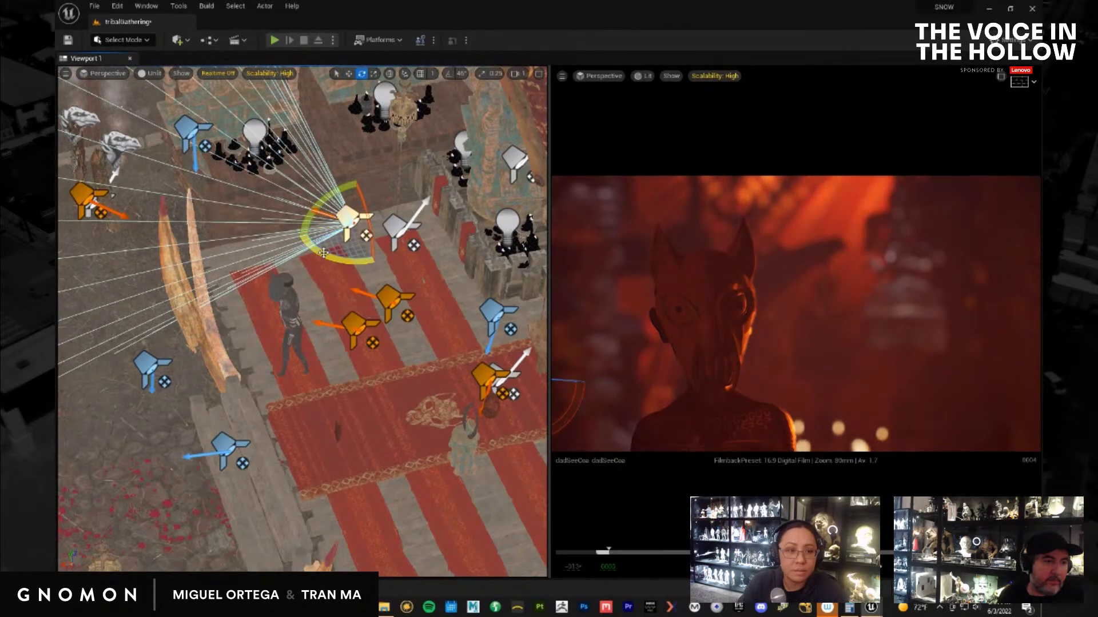
drag(325, 254, 308, 231)
key(w)
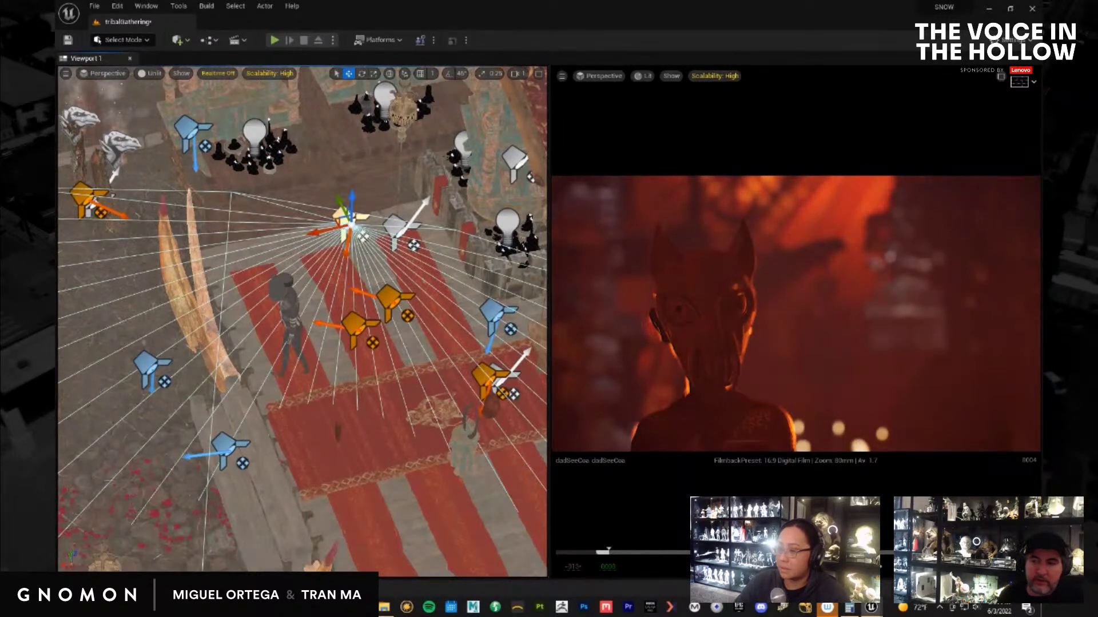
Select the three spot lights around the father together and narrow the selection to the two new copies
click(393, 300)
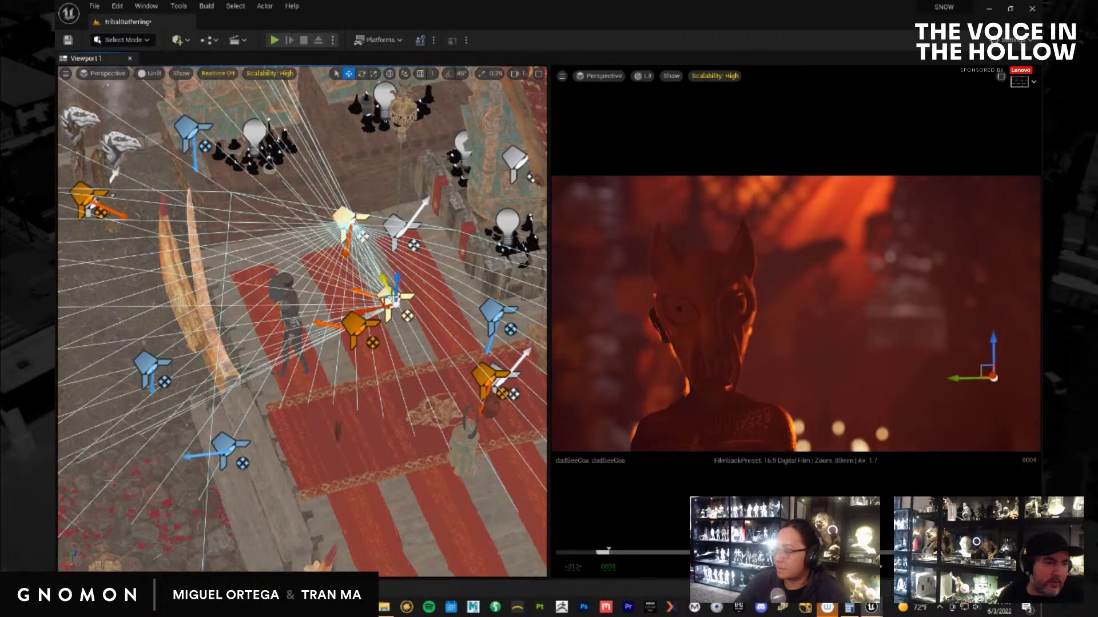
click(356, 327)
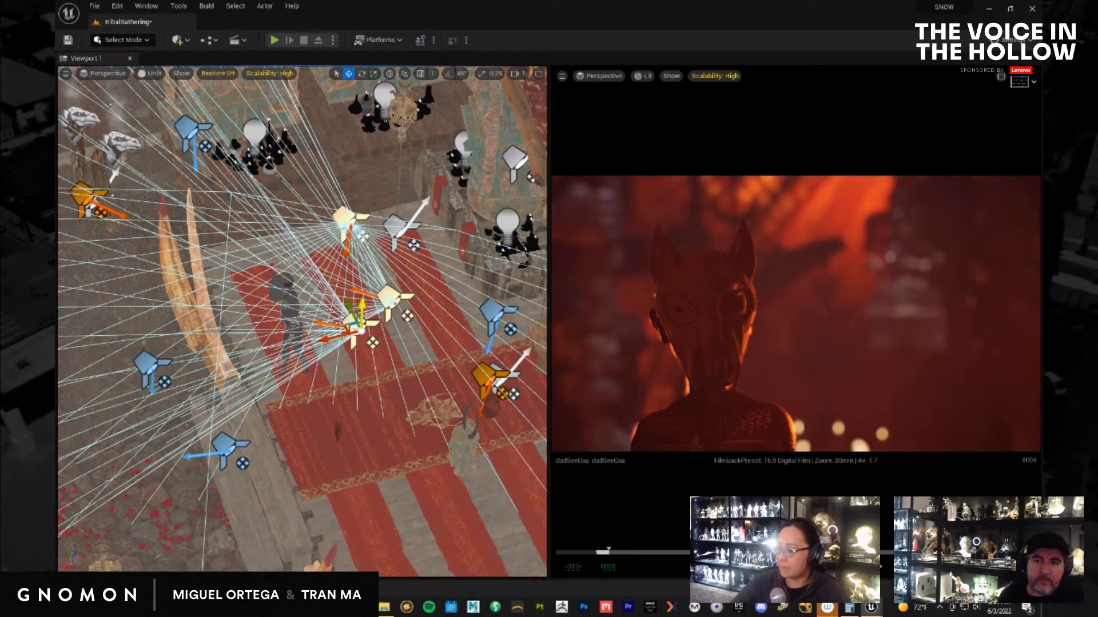
click(389, 297)
ctrl+click(344, 218)
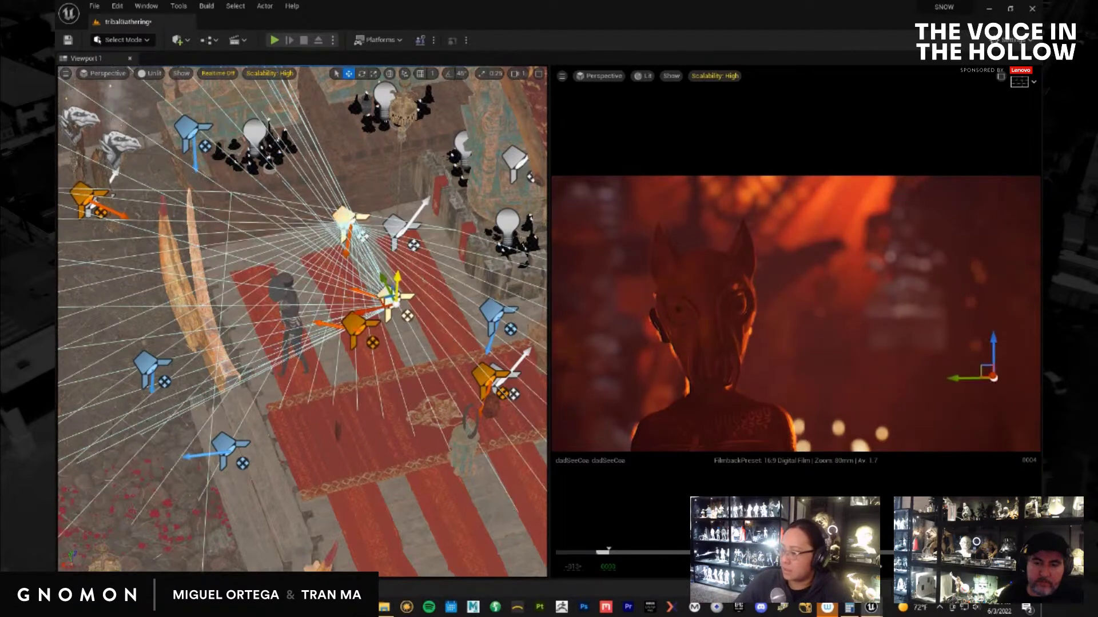
click(346, 221)
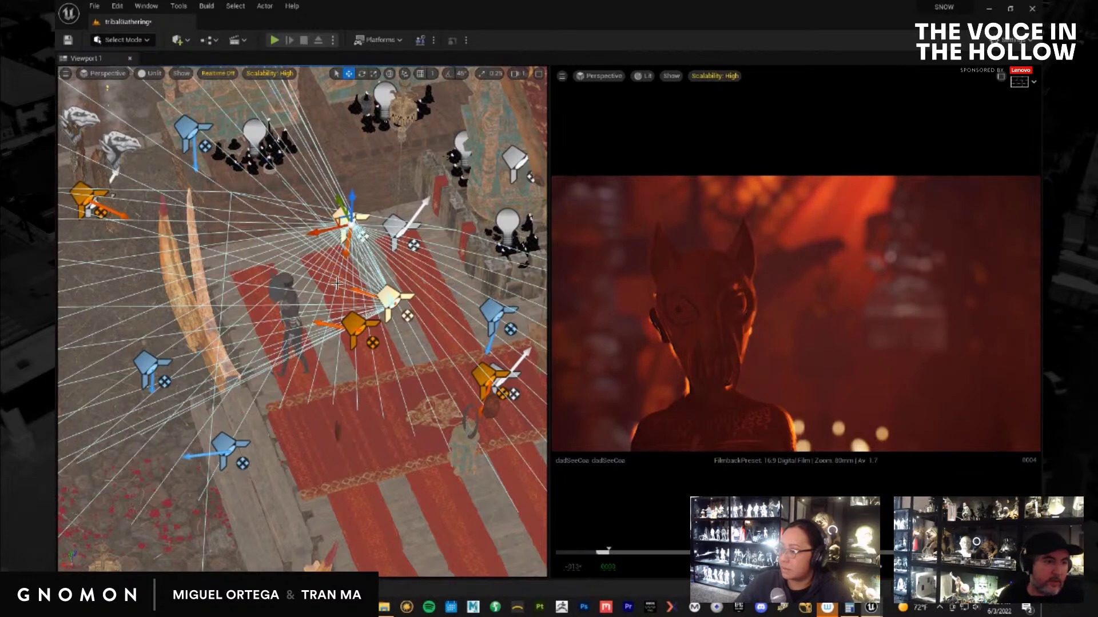
Select the light-blocking plane above the platform and save all modified files
click(438, 284)
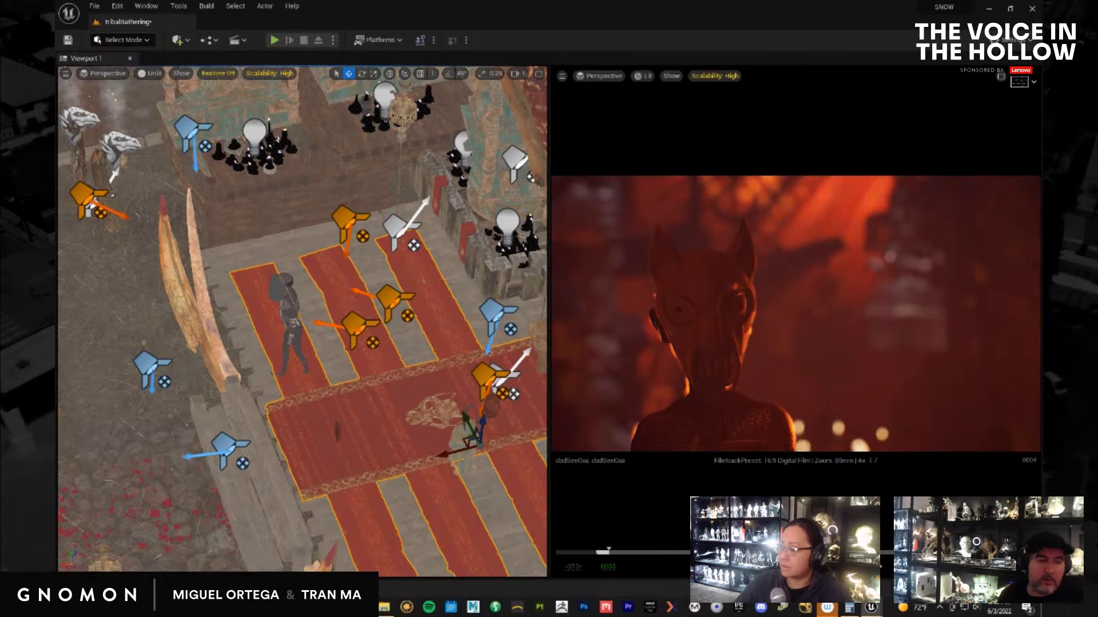
click(347, 220)
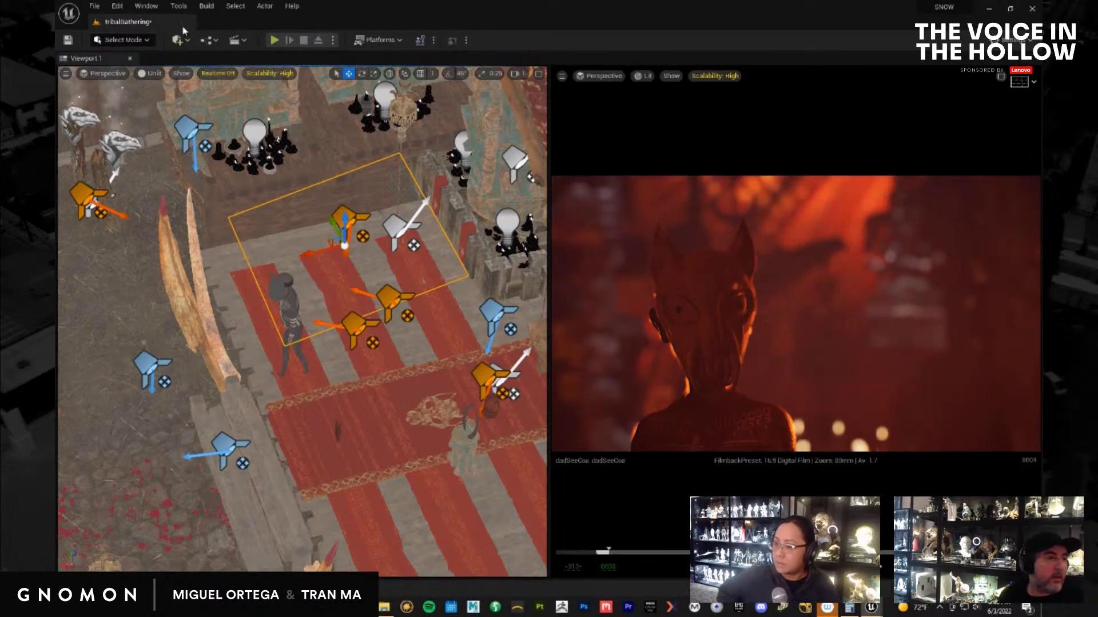
click(95, 8)
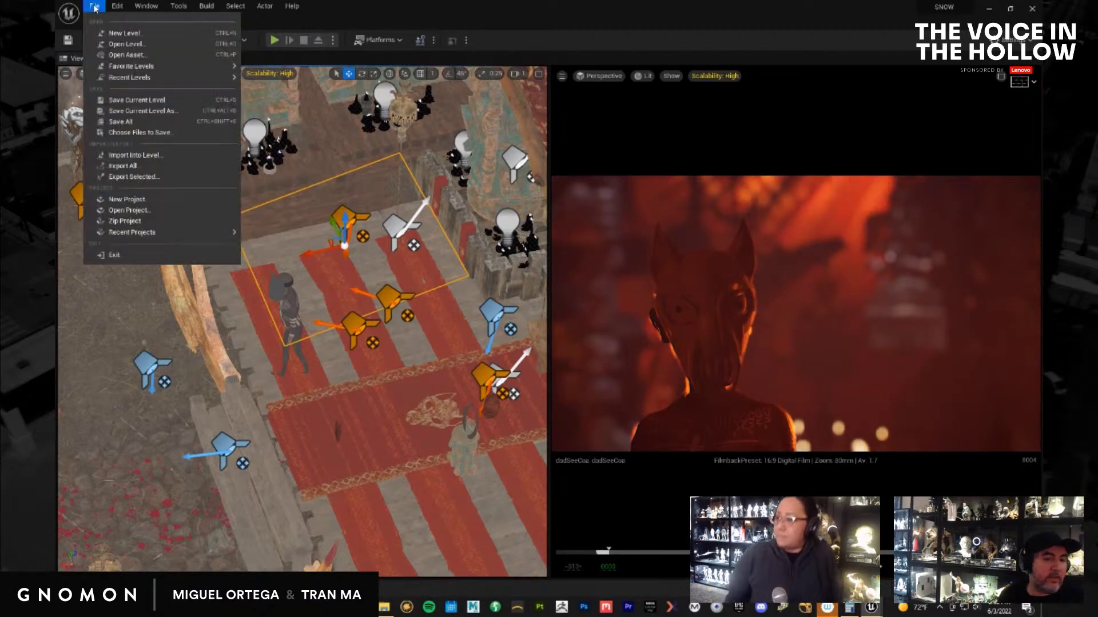
click(153, 121)
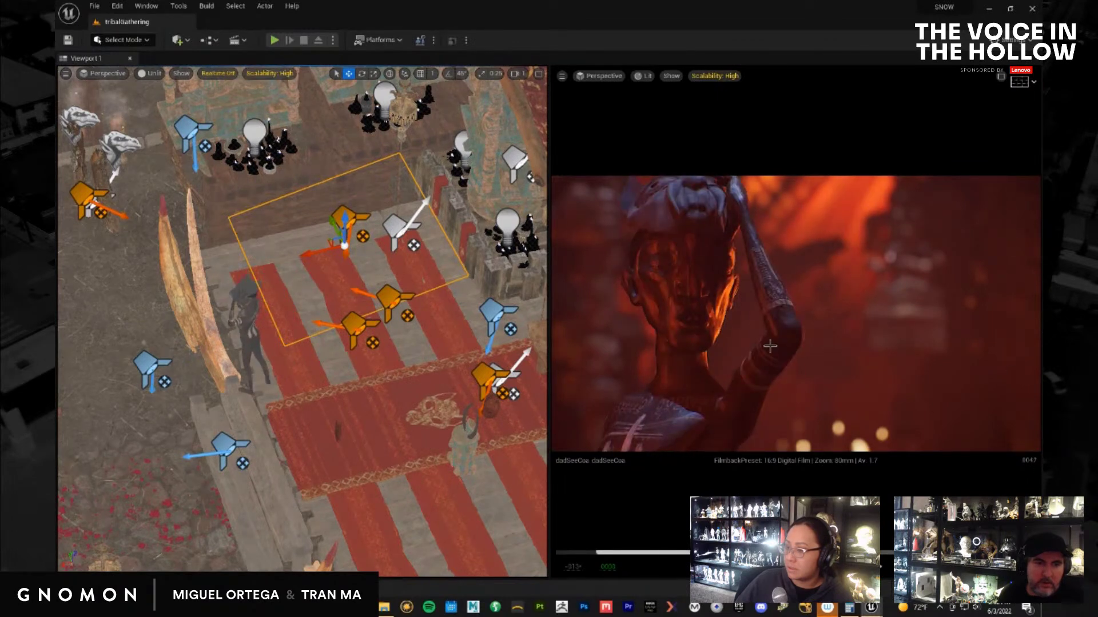
Select the father's mask, search the content folders for "alam" and open the first asset in the alaMask folder
click(666, 210)
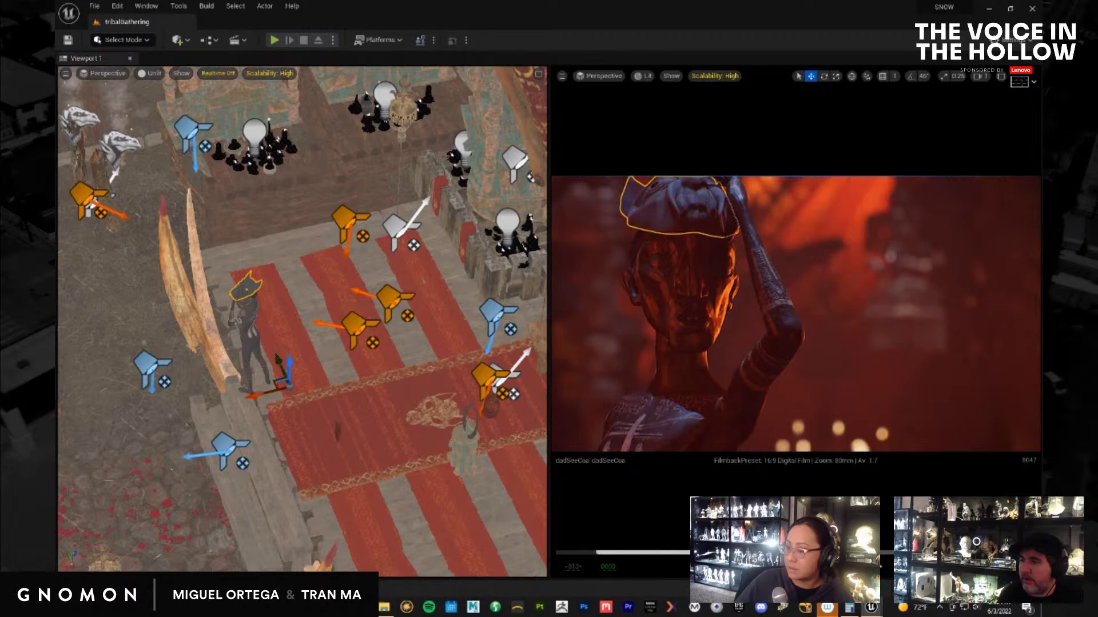
key(ctrl+space)
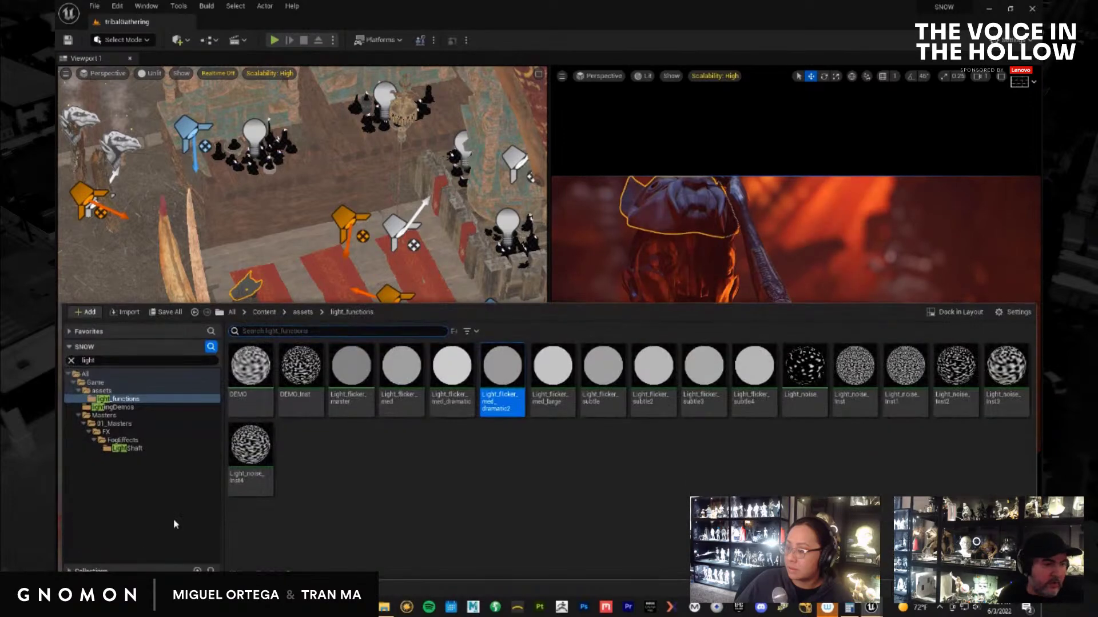
click(72, 361)
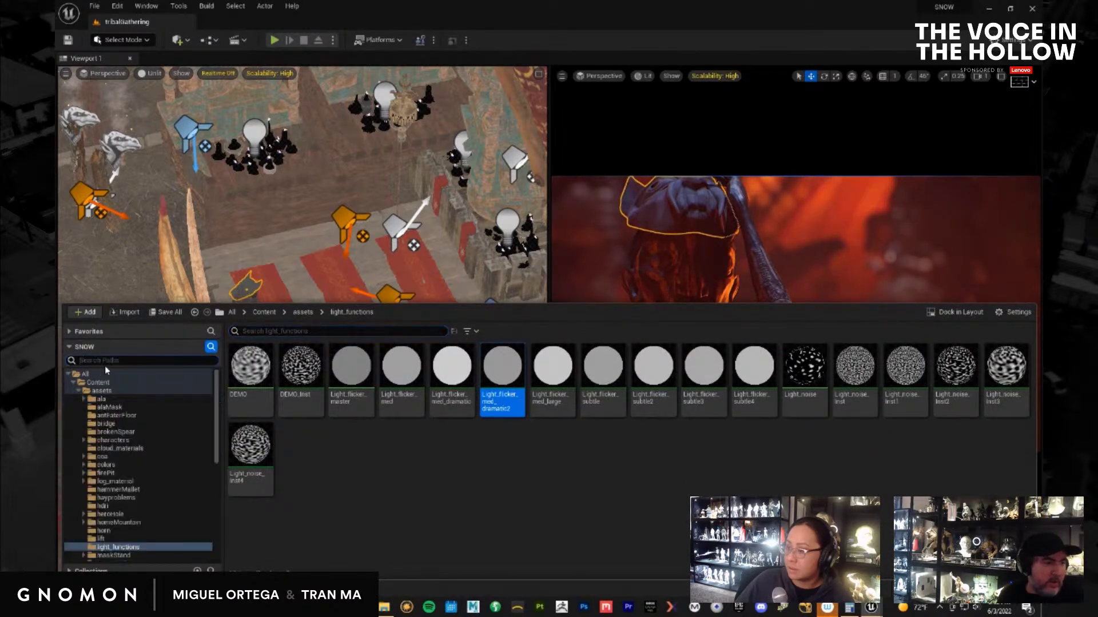
text(dad)
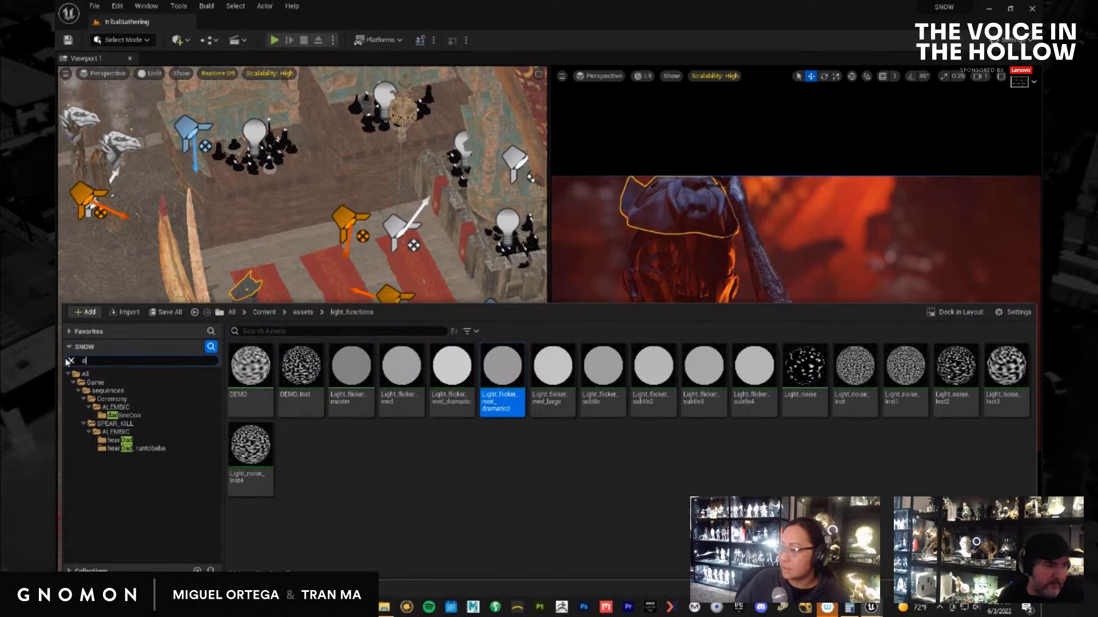
text(a)
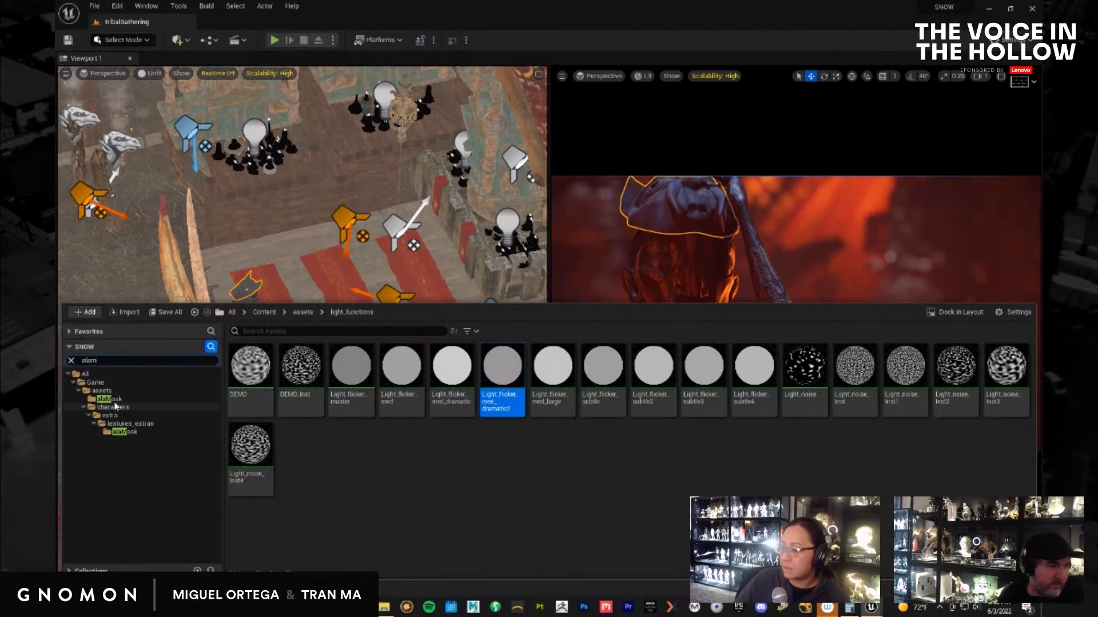
click(114, 401)
click(250, 372)
key(ctrl+space)
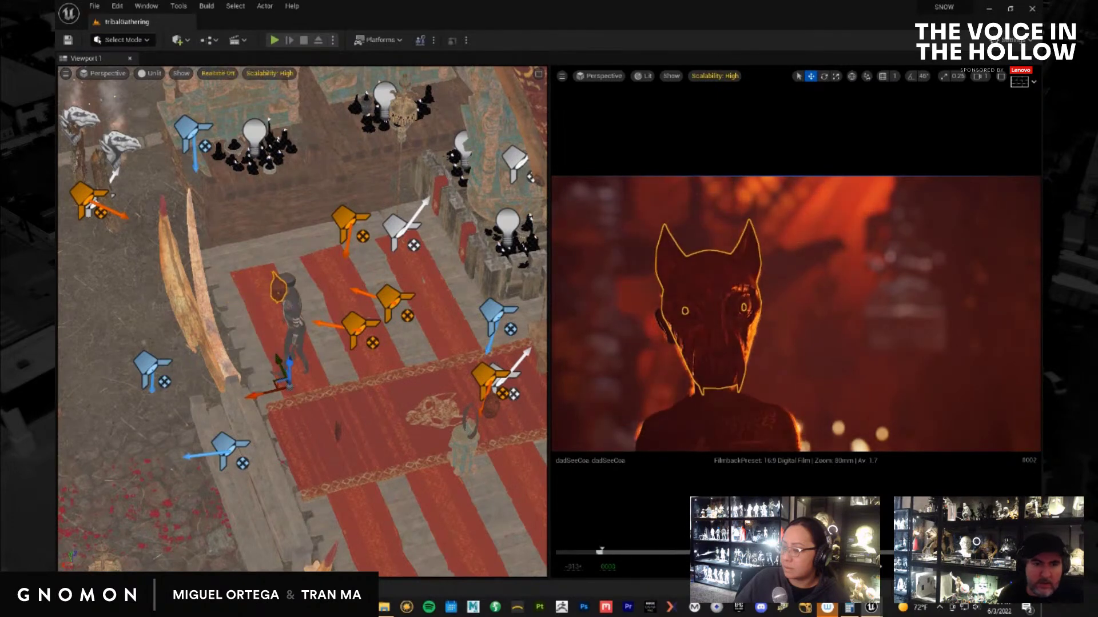
Select the middle spot light, SpotLight21, and rewind the dadSeeCoa sequence to its first frame
click(389, 299)
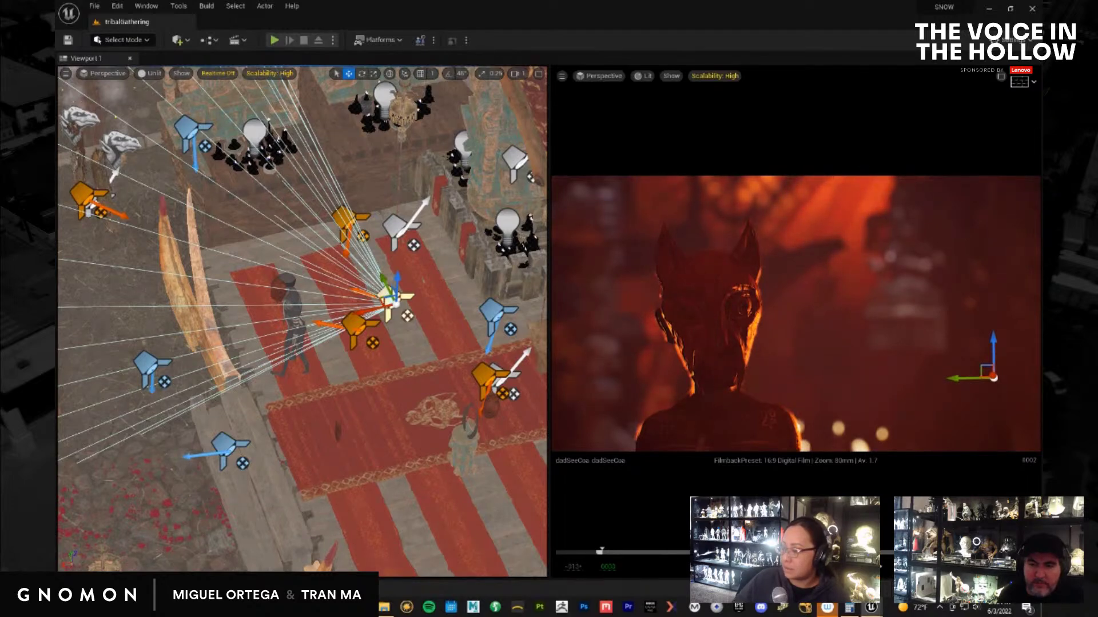
drag(1041, 274, 299, 54)
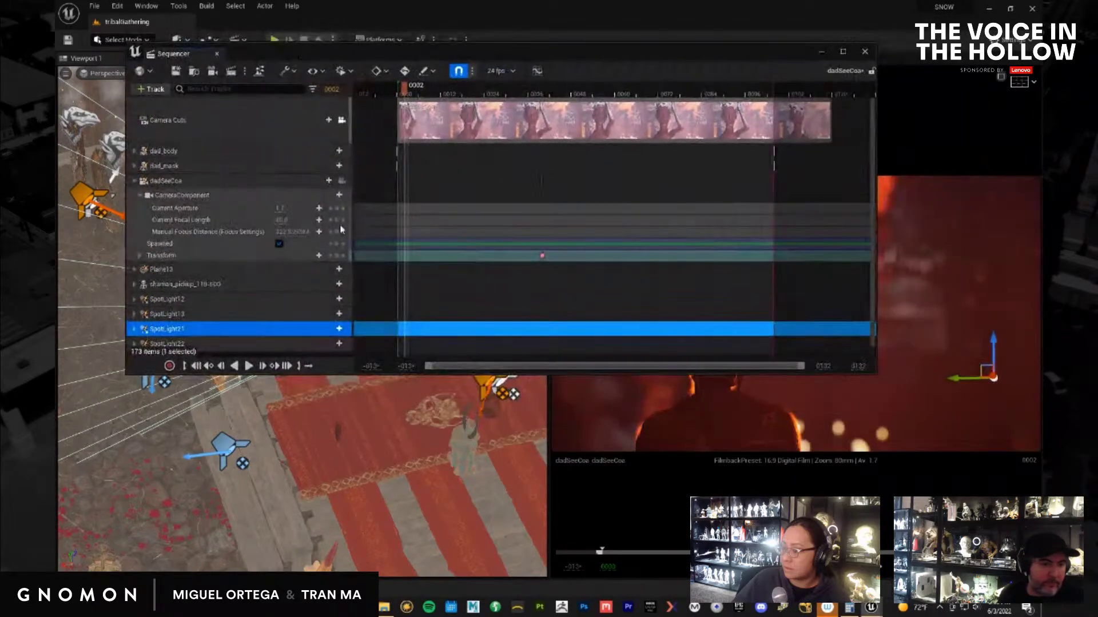
click(196, 366)
drag(177, 54, 1042, 173)
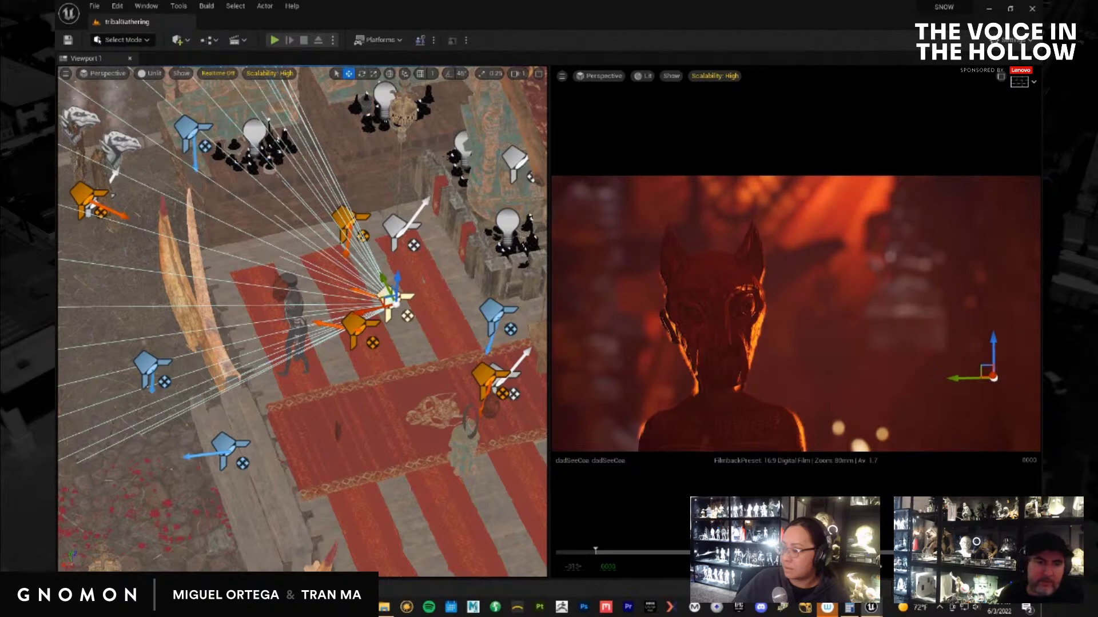
Adjust the dadSeeCoa camera's Manual Focus Distance at frame 0 in Sequencer and play the shot to check the focus
drag(1042, 132, 998, 126)
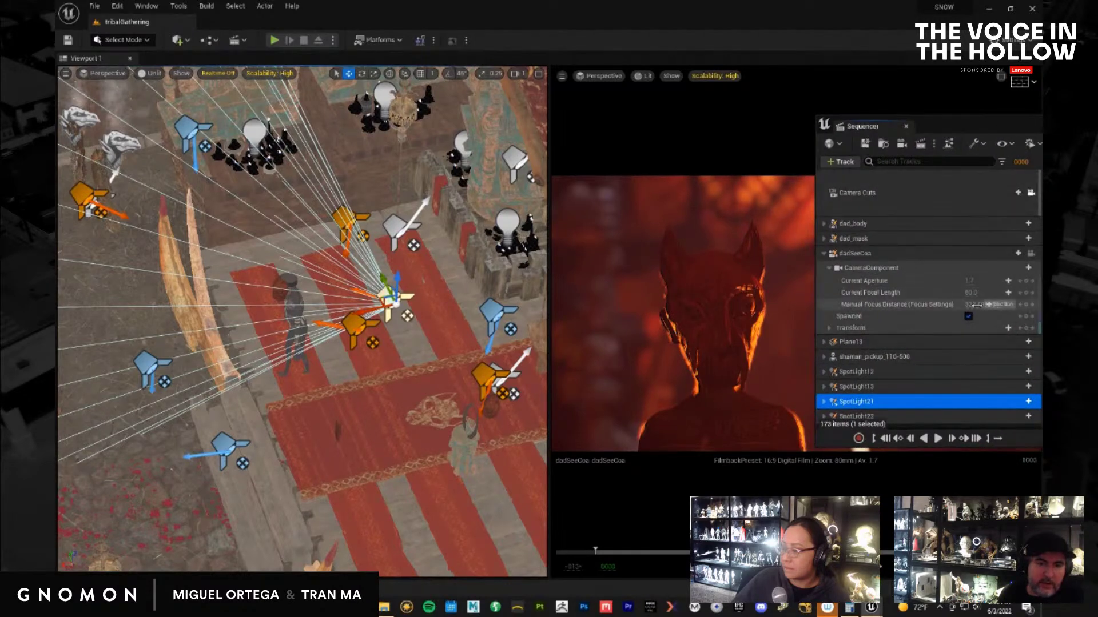
drag(969, 304, 976, 302)
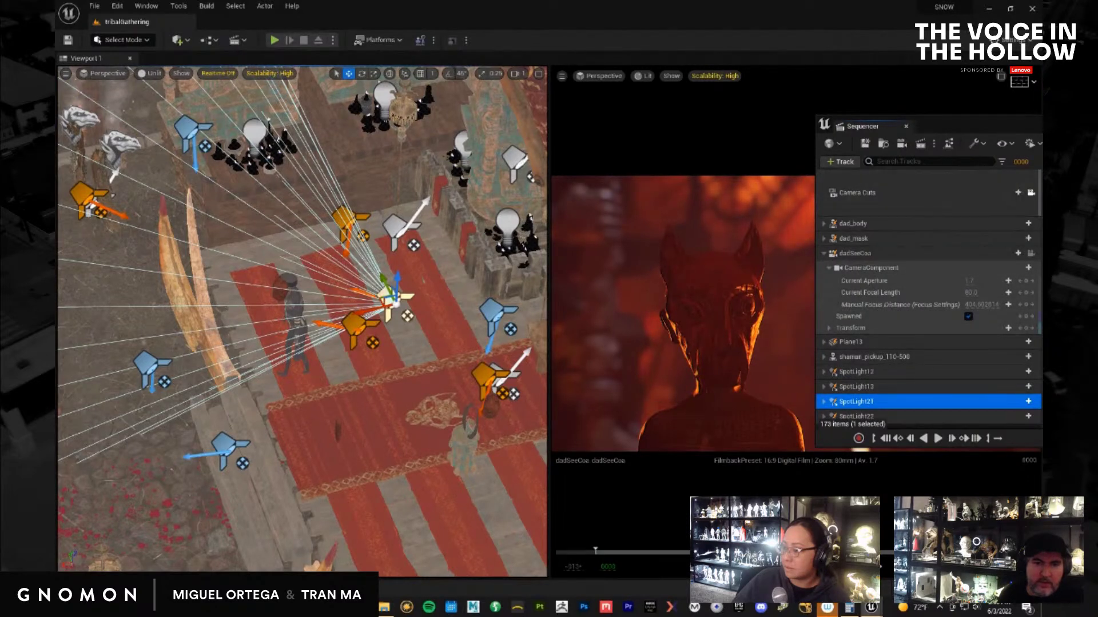
key(space)
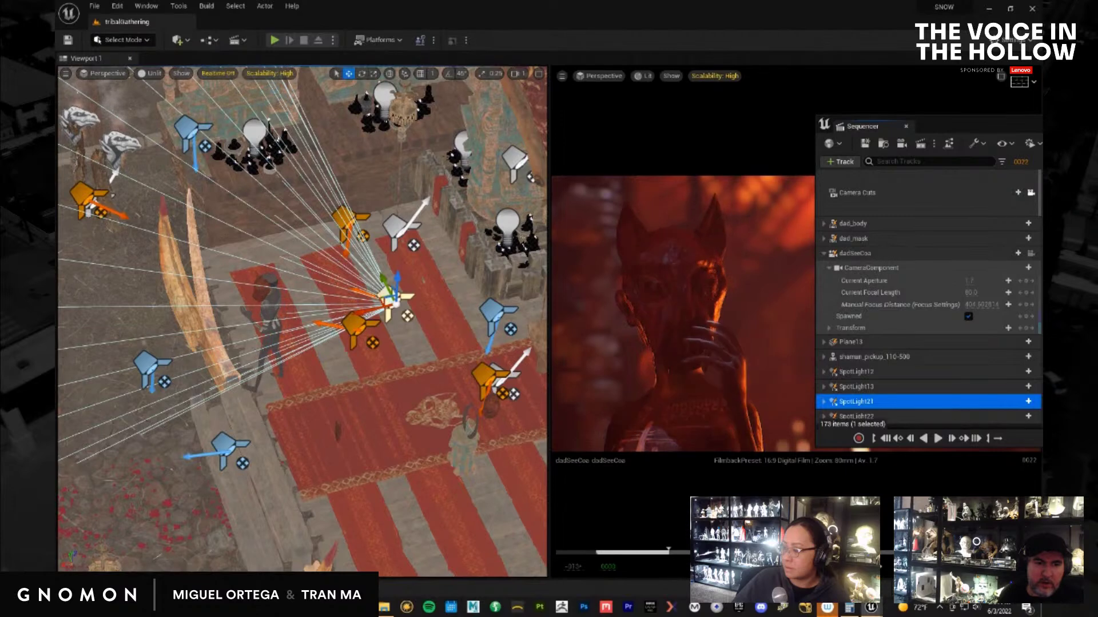
key(space)
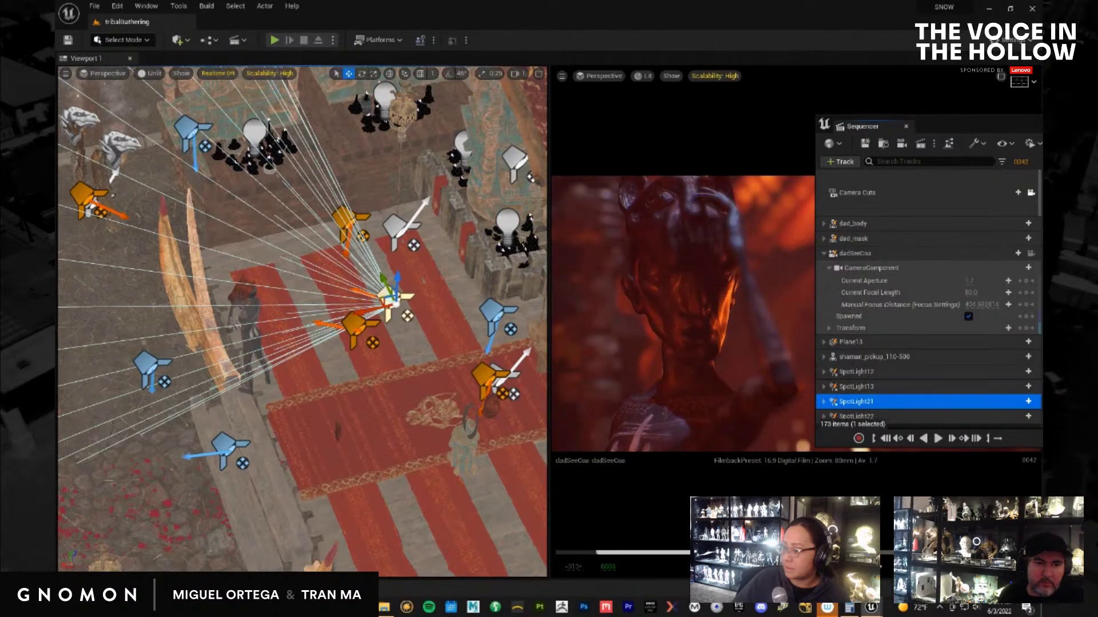
Step the shot back to frame 36 and lower the camera's Manual Focus Distance to about 314
key(Left)
key(Left)
key(Left)
key(Left)
key(Left)
key(Left)
key(Left)
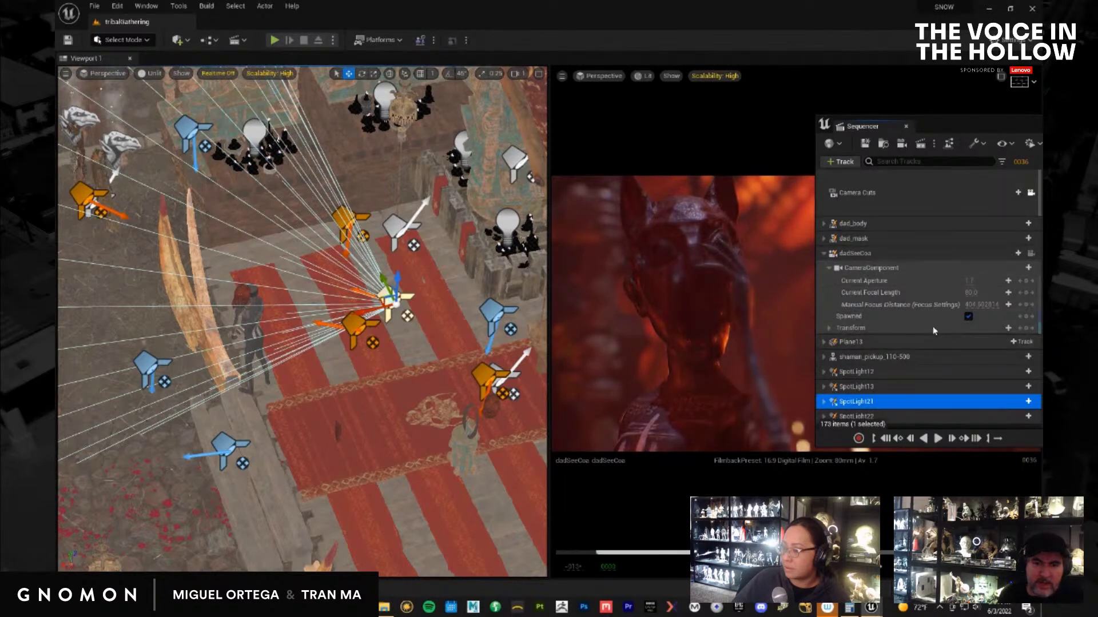
mouse_move(972, 304)
mouse_down()
mouse_move(960, 308)
mouse_move(972, 310)
mouse_up()
click(971, 307)
Play further into the shot, stop on the father's uncovered face and fine-tune the camera's Manual Focus Distance
key(space)
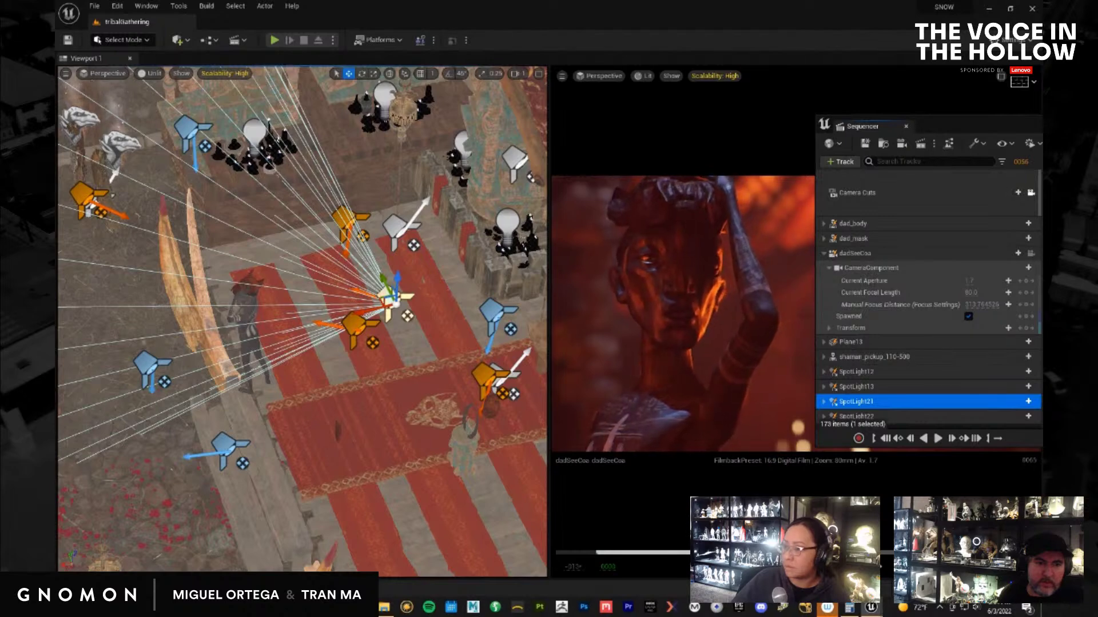
key(space)
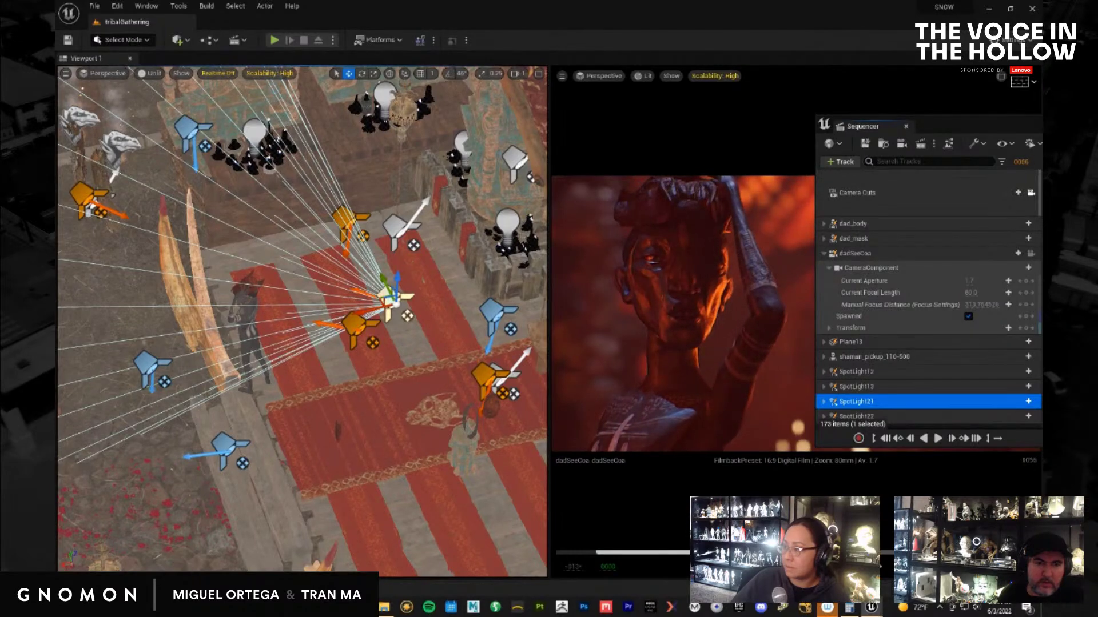
drag(970, 307, 974, 308)
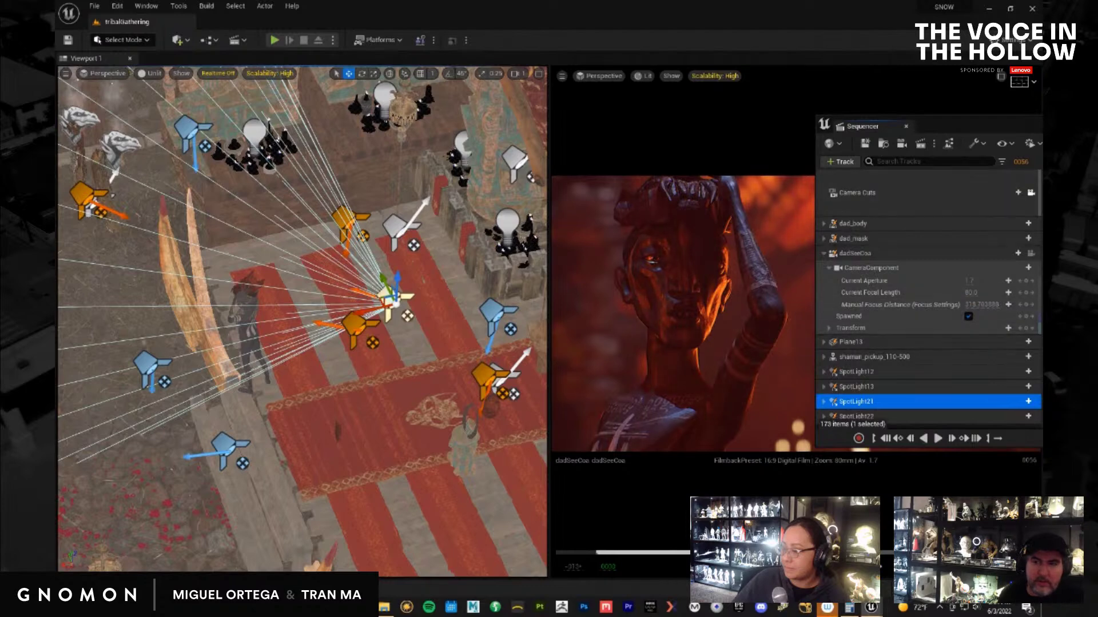
Play the dadSeeCoa shot back and forth around the mask lift, checking the focus on the father's face
key(space)
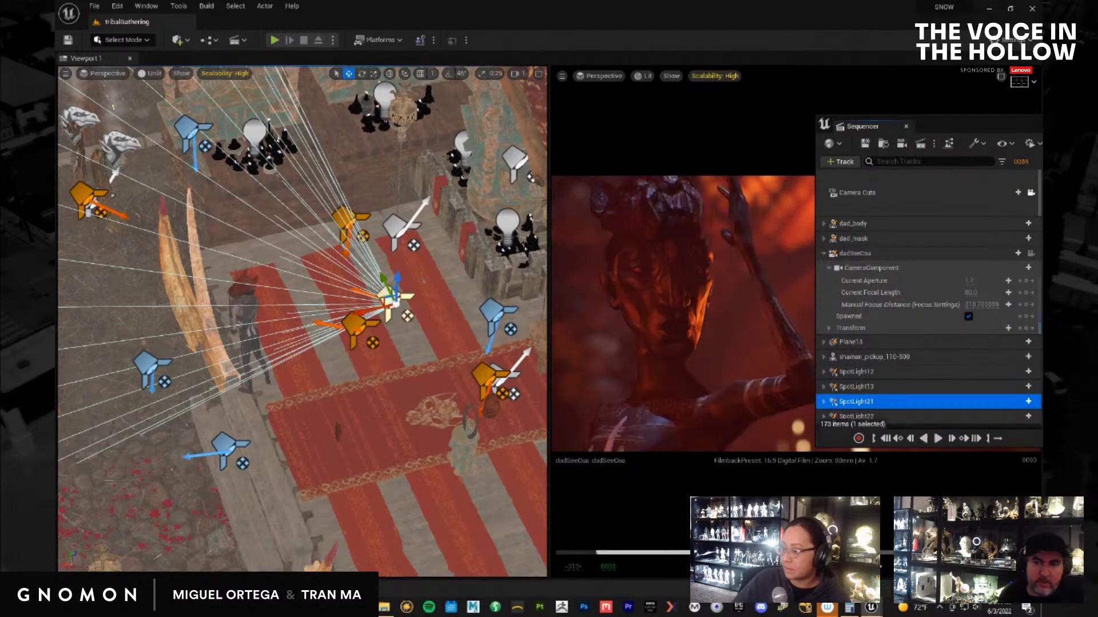
key(space)
key(space)
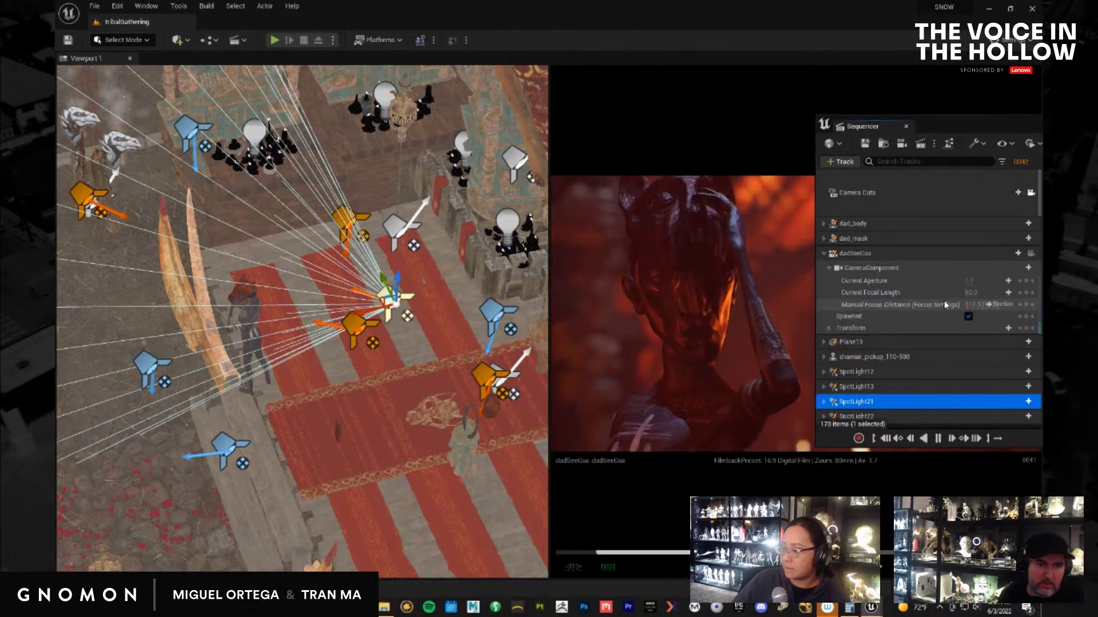
key(space)
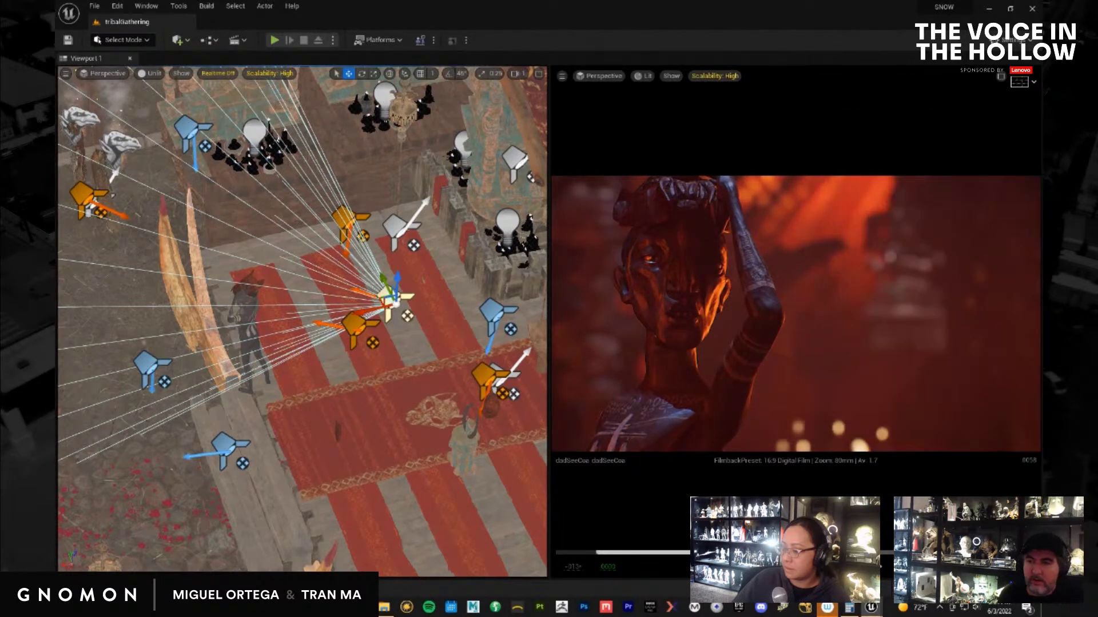
key(space)
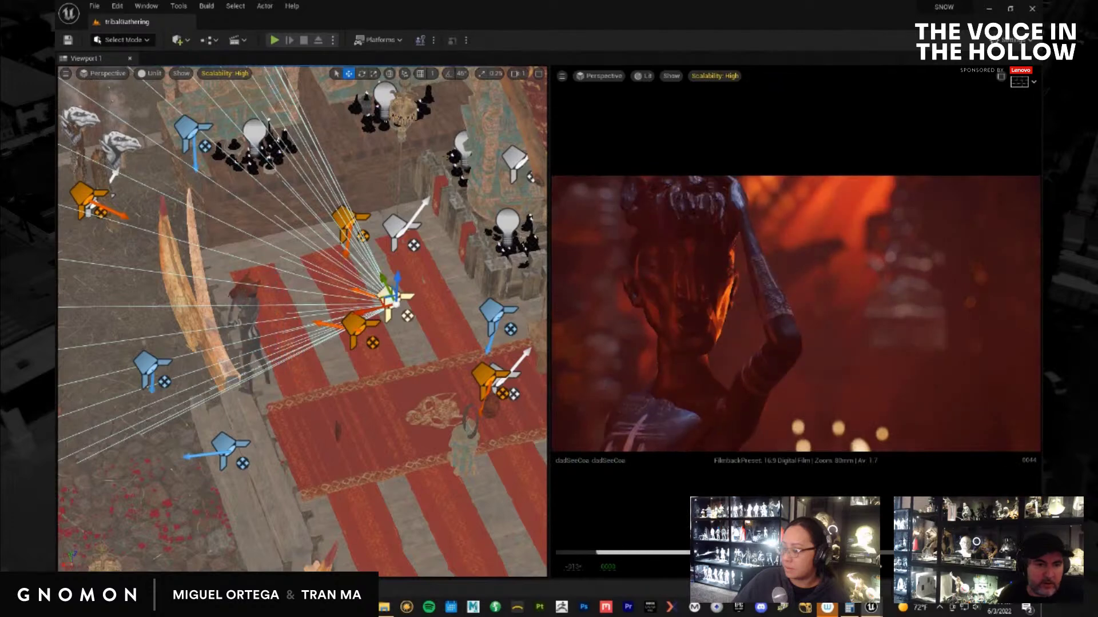
key(space)
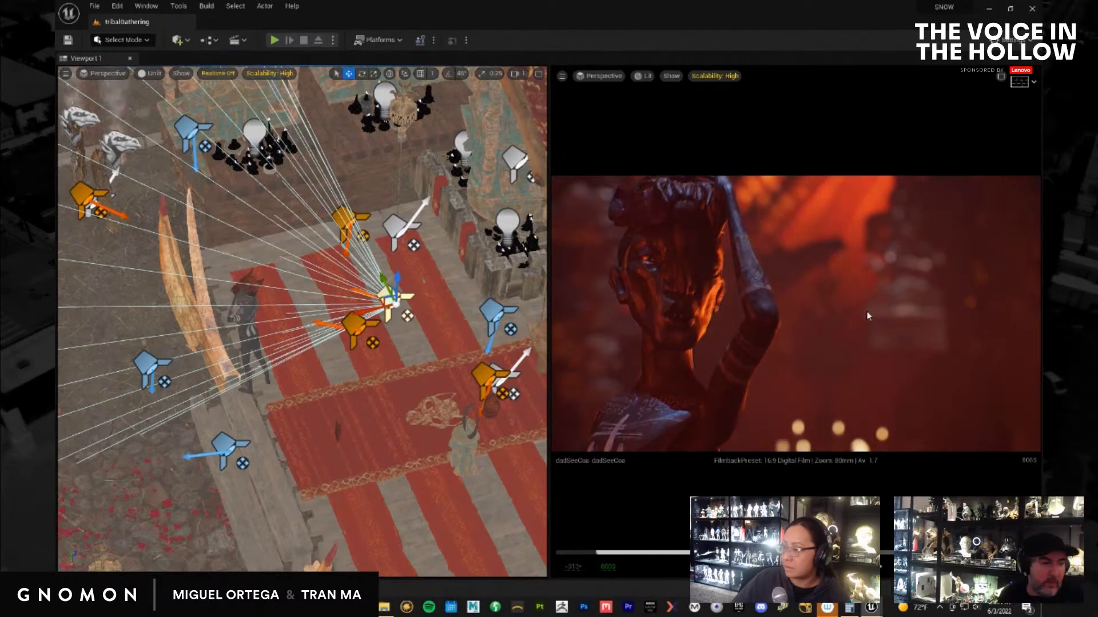
Try duplicating the blue spot light at the father's feet, placing the copy over the carpet and rotating it about 62 degrees toward him
click(215, 446)
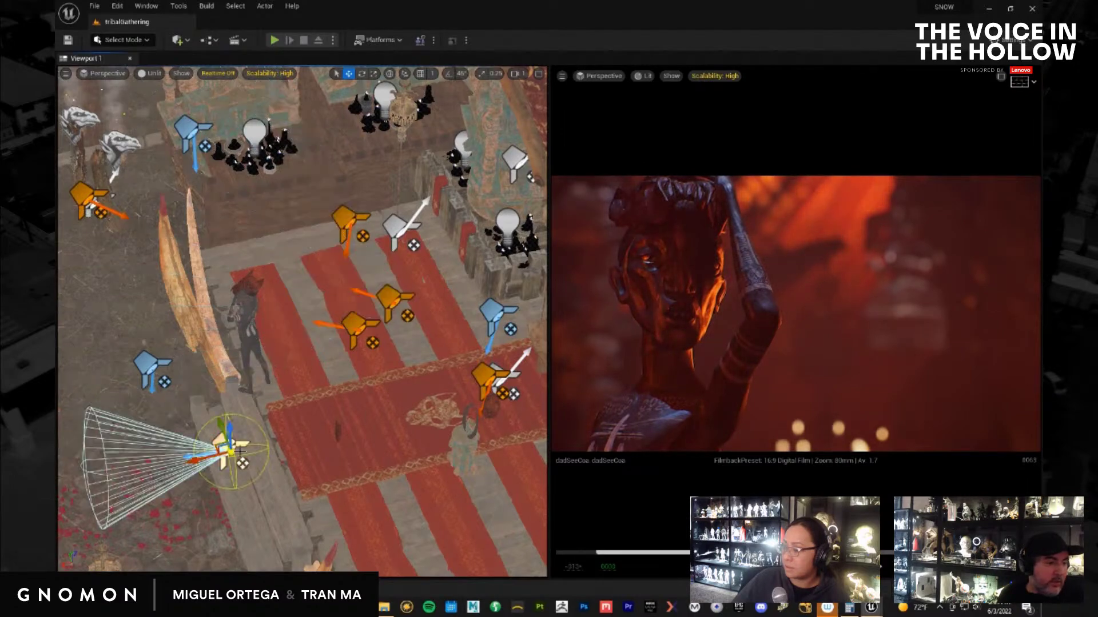
alt+drag(362, 476, 212, 420)
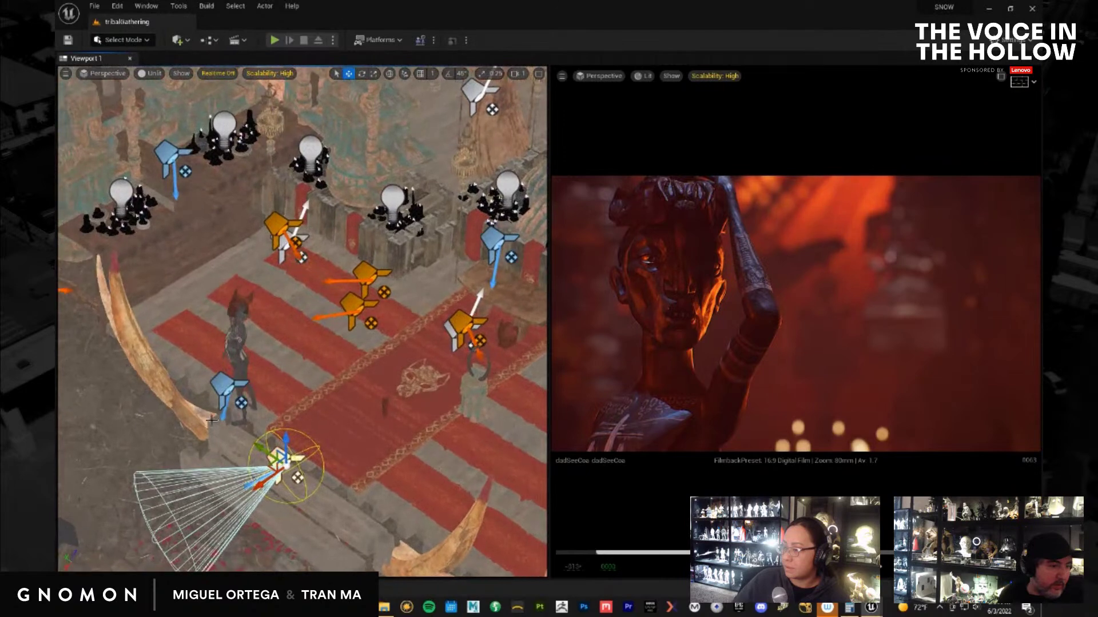
click(214, 382)
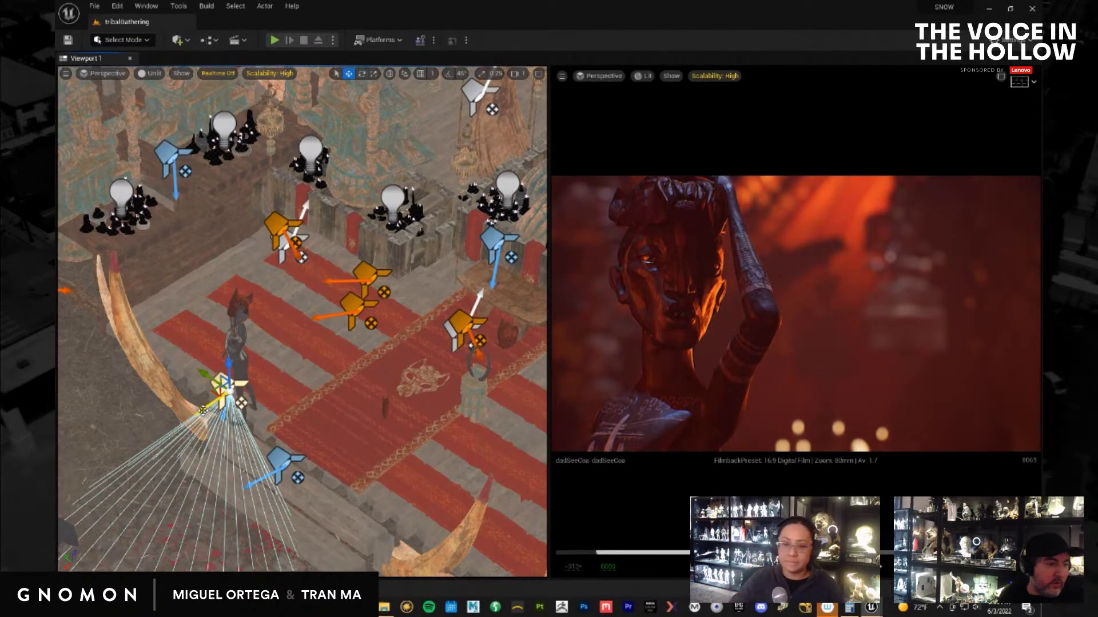
alt+drag(240, 401, 408, 448)
key(e)
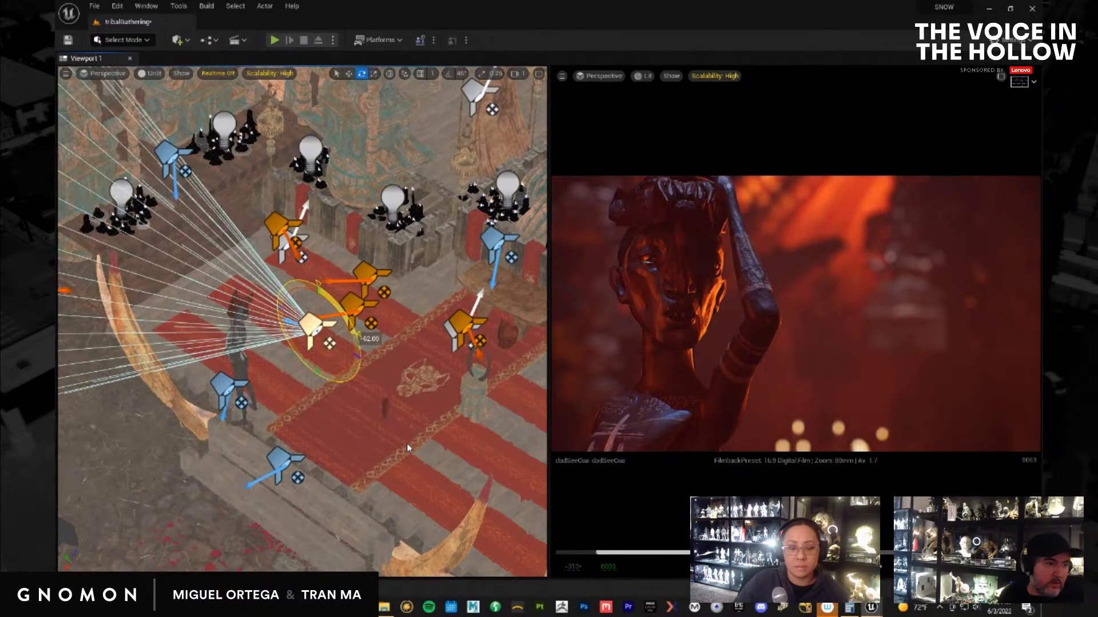
key(w)
mouse_move(353, 402)
alt+mouse_down()
mouse_move(367, 390)
mouse_move(483, 390)
mouse_move(349, 417)
alt+mouse_up()
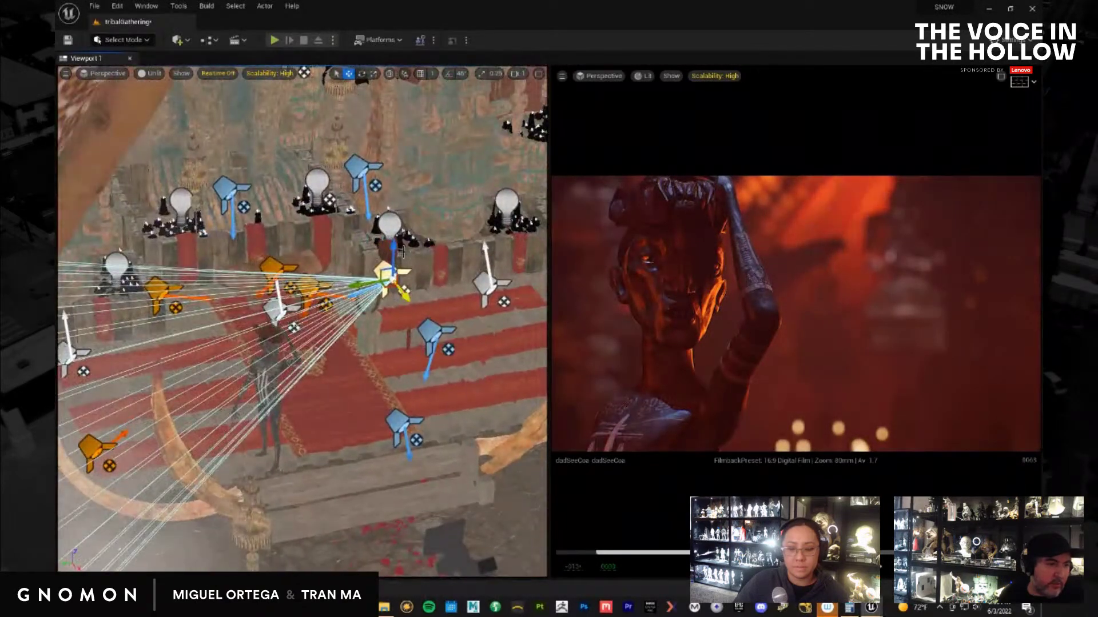
Lower the copied spot light, re-aim it at the father's upper body, and delete the copy
drag(404, 252, 409, 309)
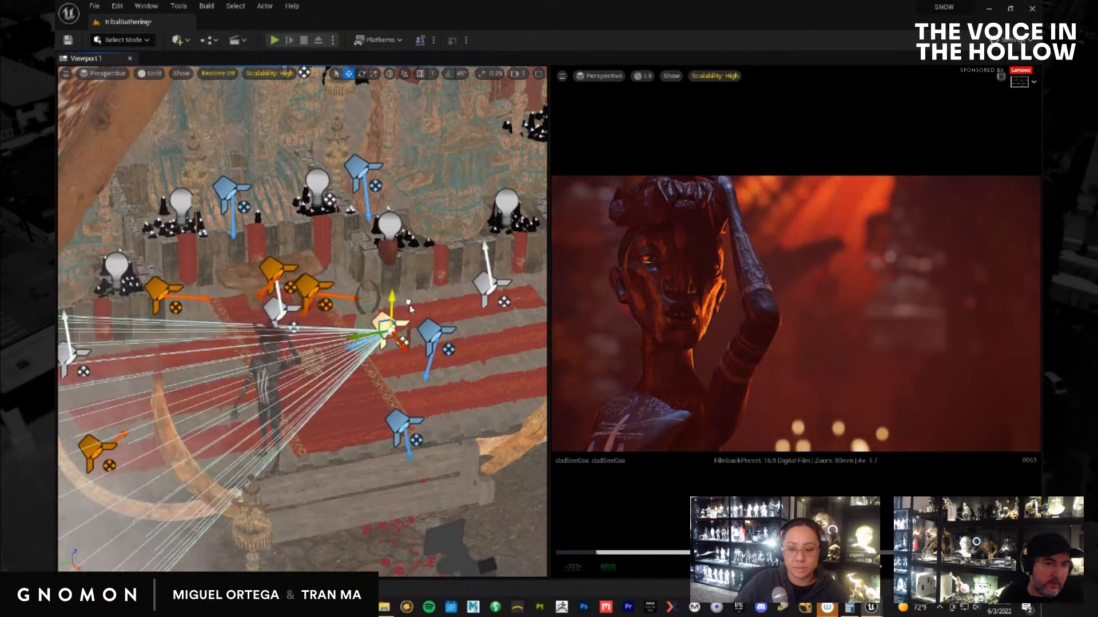
key(e)
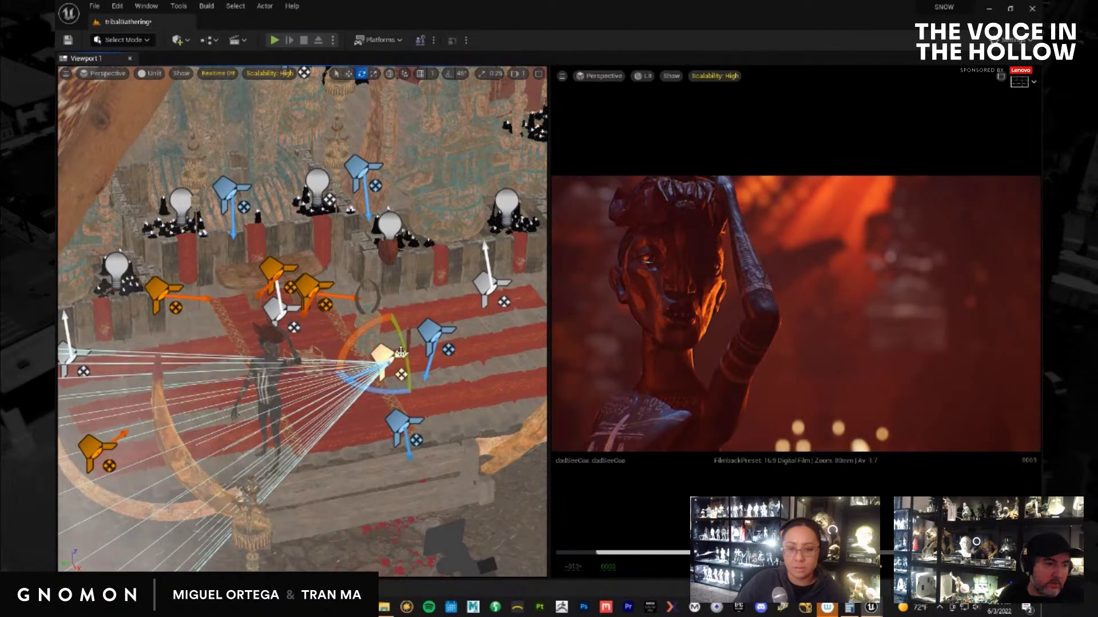
drag(362, 332, 373, 329)
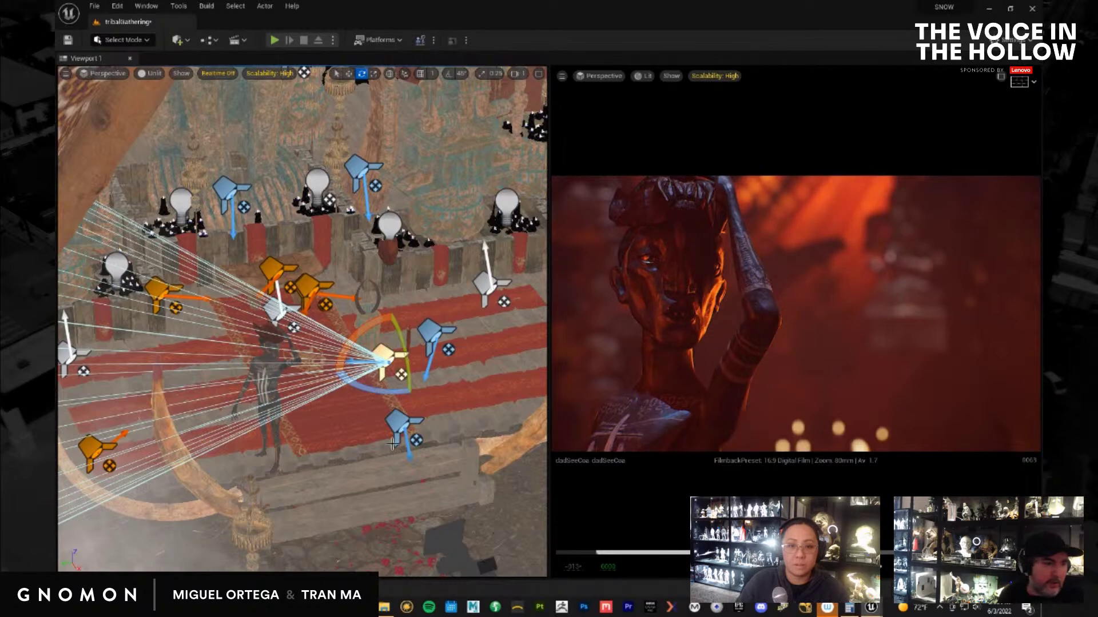
alt+drag(390, 430, 360, 426)
key(w)
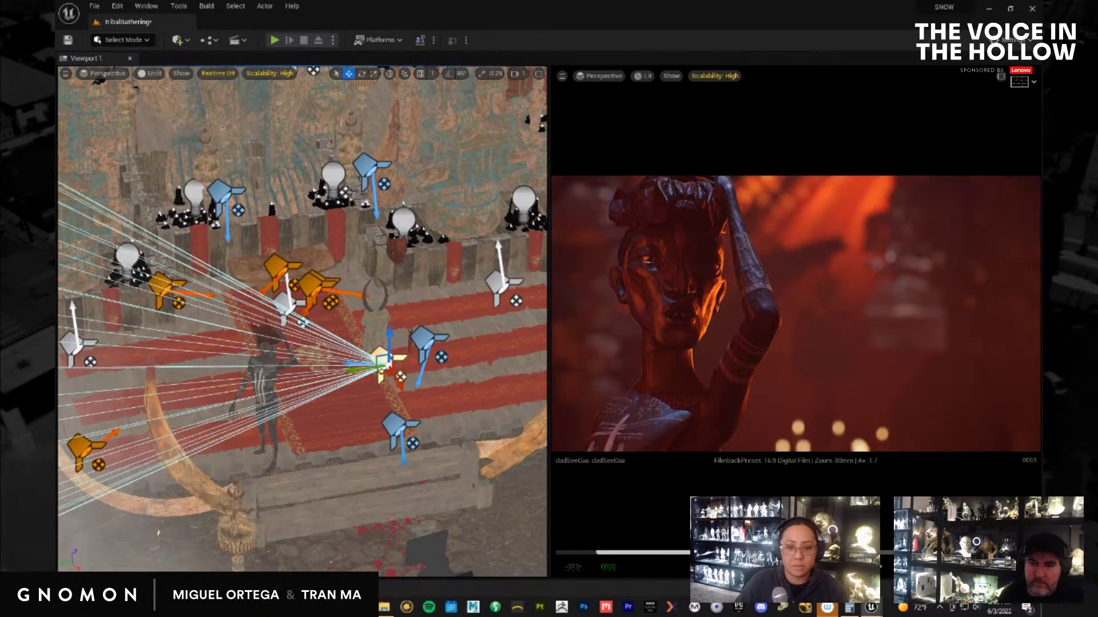
key(Delete)
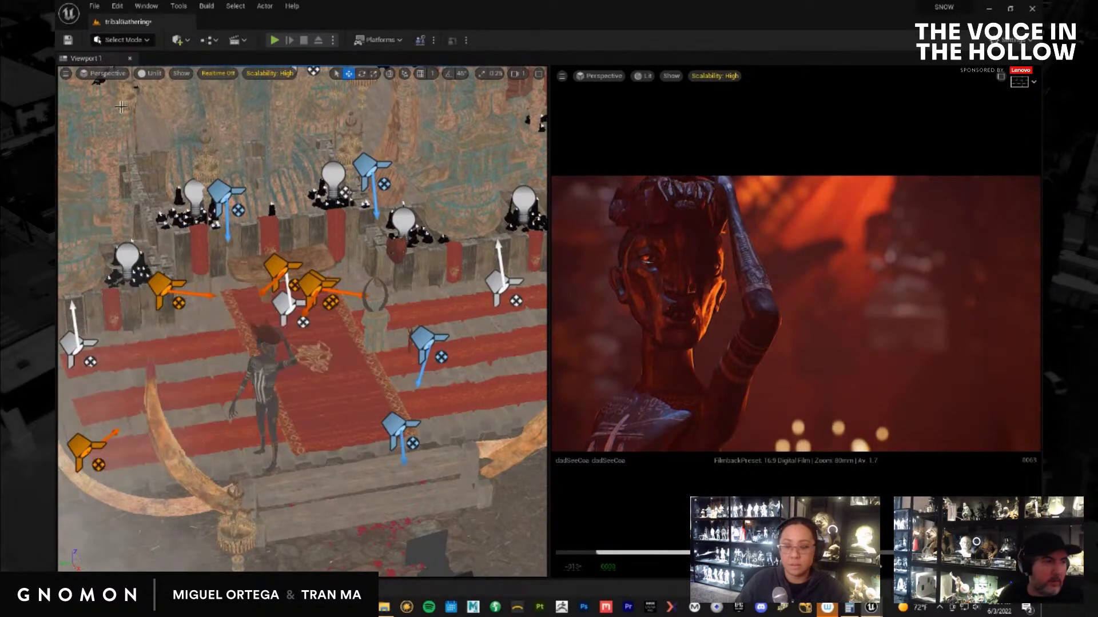
Try a rect light beside the father and delete it
click(177, 39)
mouse_move(222, 142)
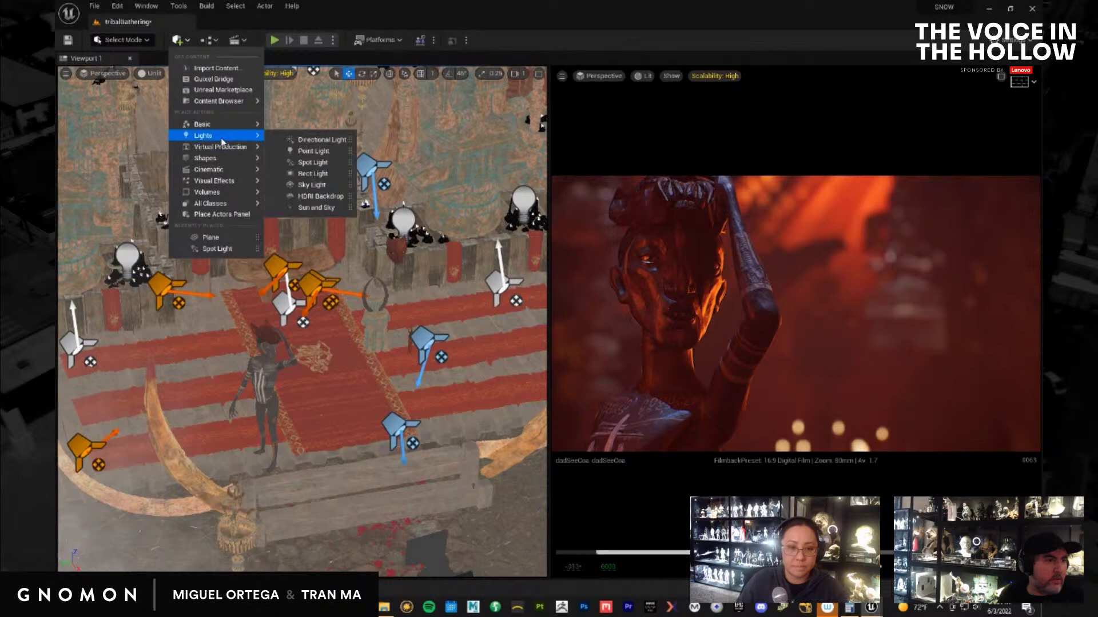
click(311, 151)
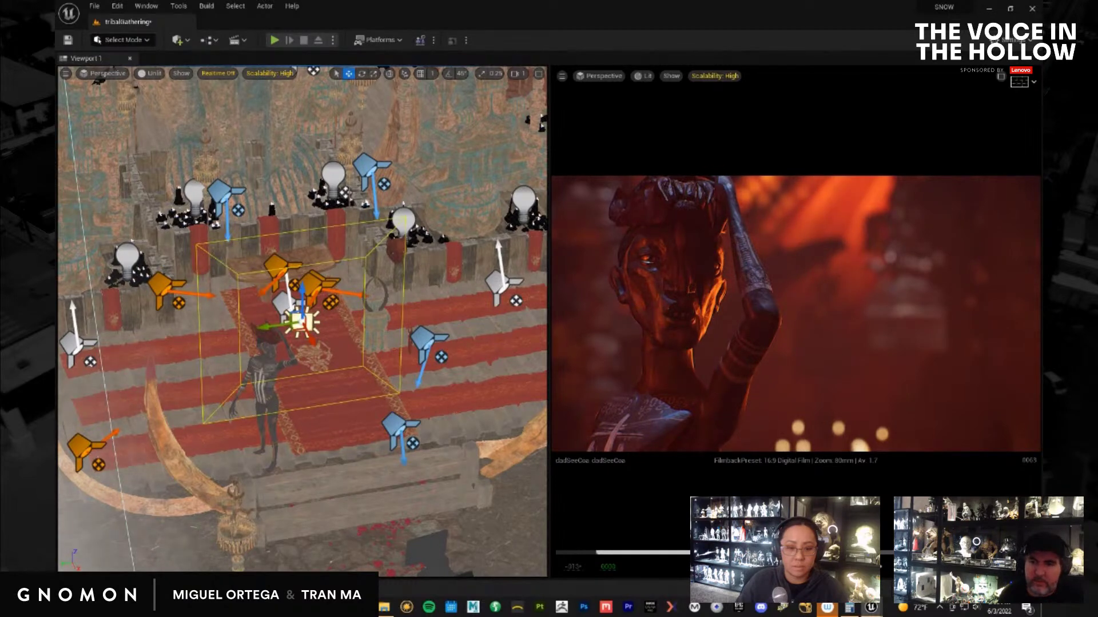
key(Delete)
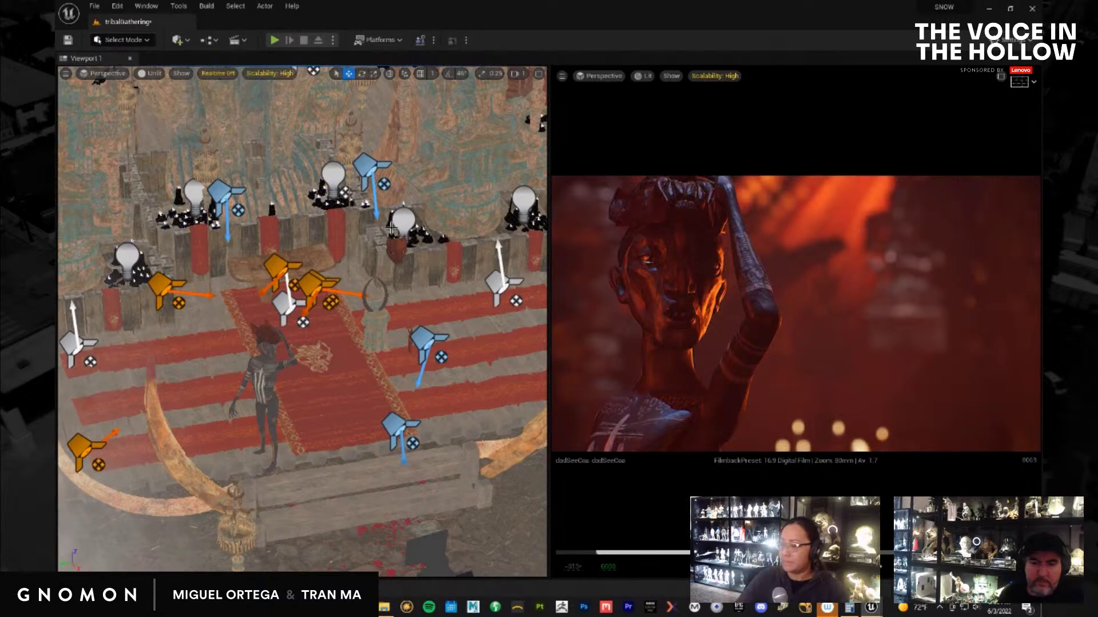
Try a new spot light turned toward the father and moved away from him over the carpet
click(190, 41)
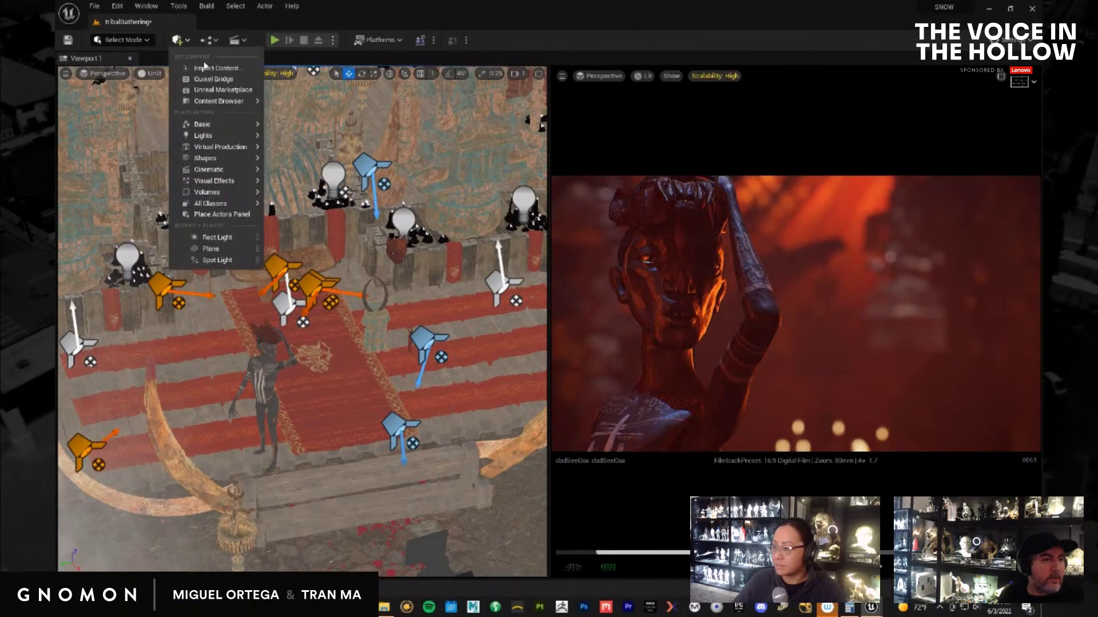
mouse_move(229, 135)
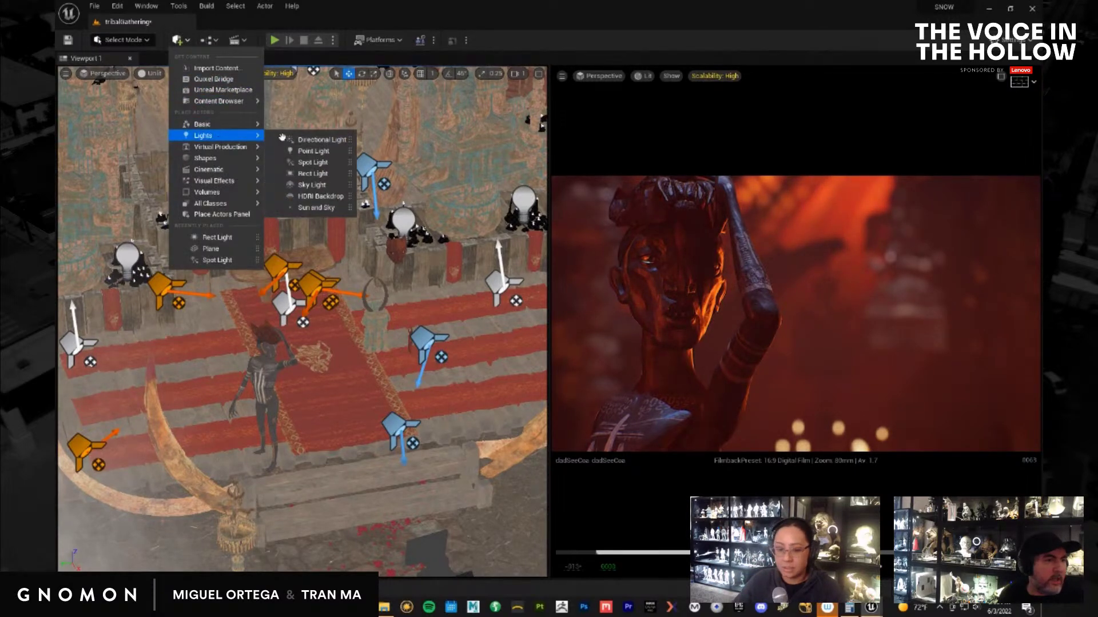
click(310, 151)
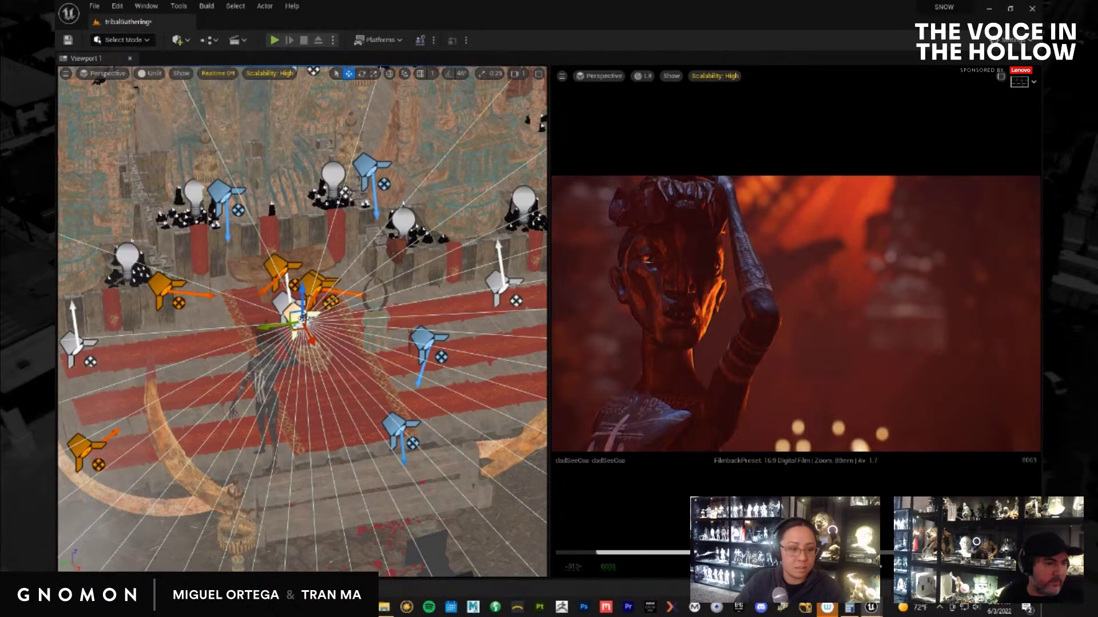
drag(312, 342, 95, 377)
key(e)
key(w)
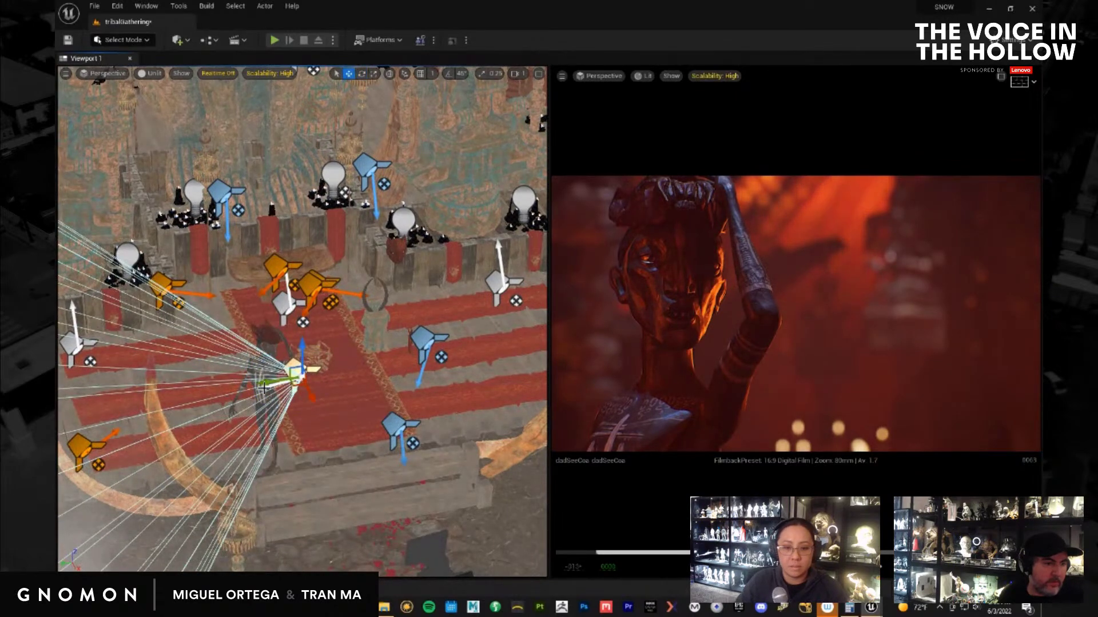
drag(265, 388, 370, 347)
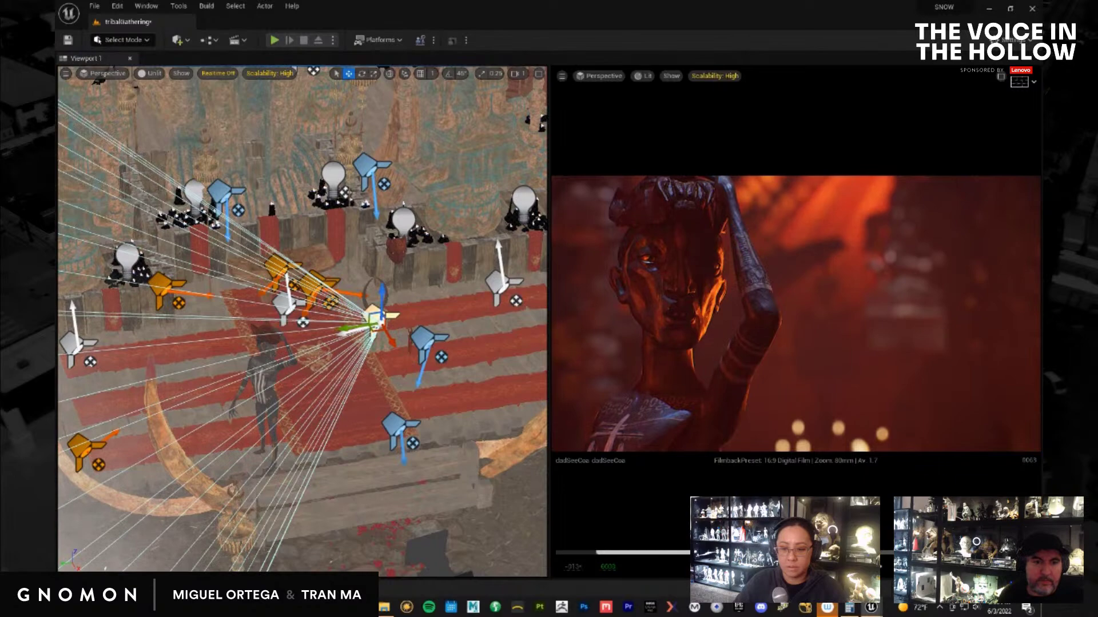
Examine the spot lights around the stage and hall, selecting individual ones to see where their cones point
alt+drag(393, 412, 327, 381)
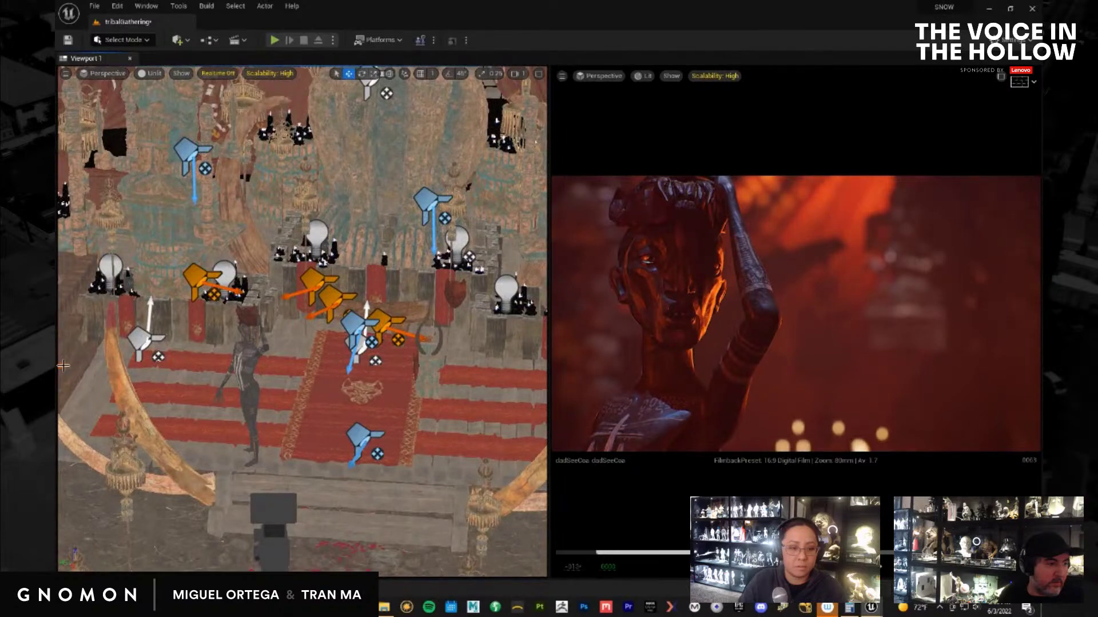
alt+drag(66, 366, 45, 354)
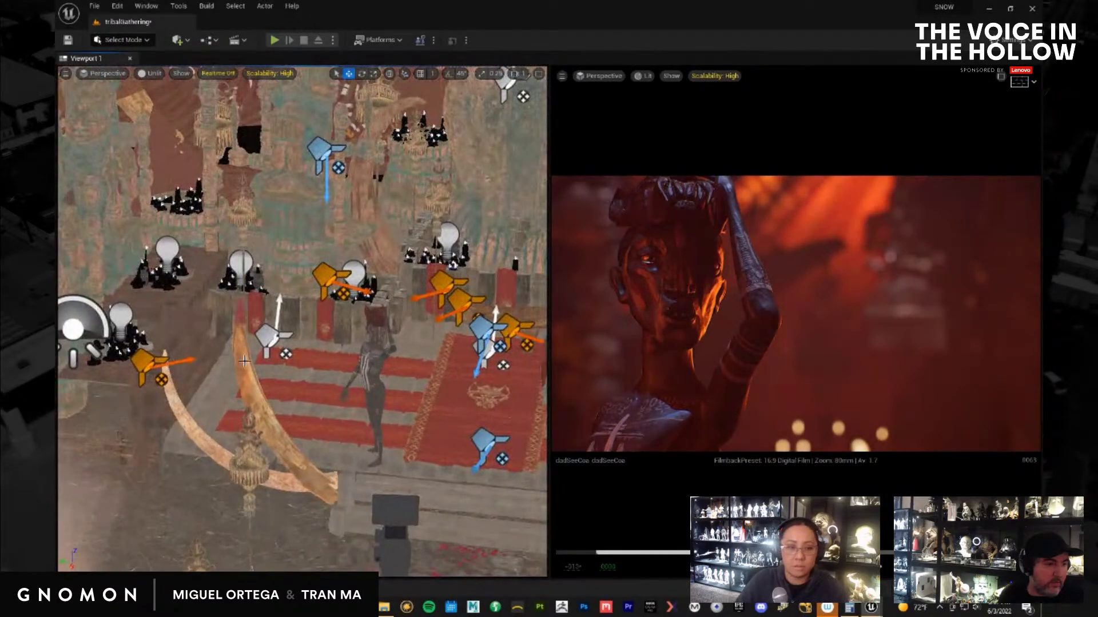
click(268, 341)
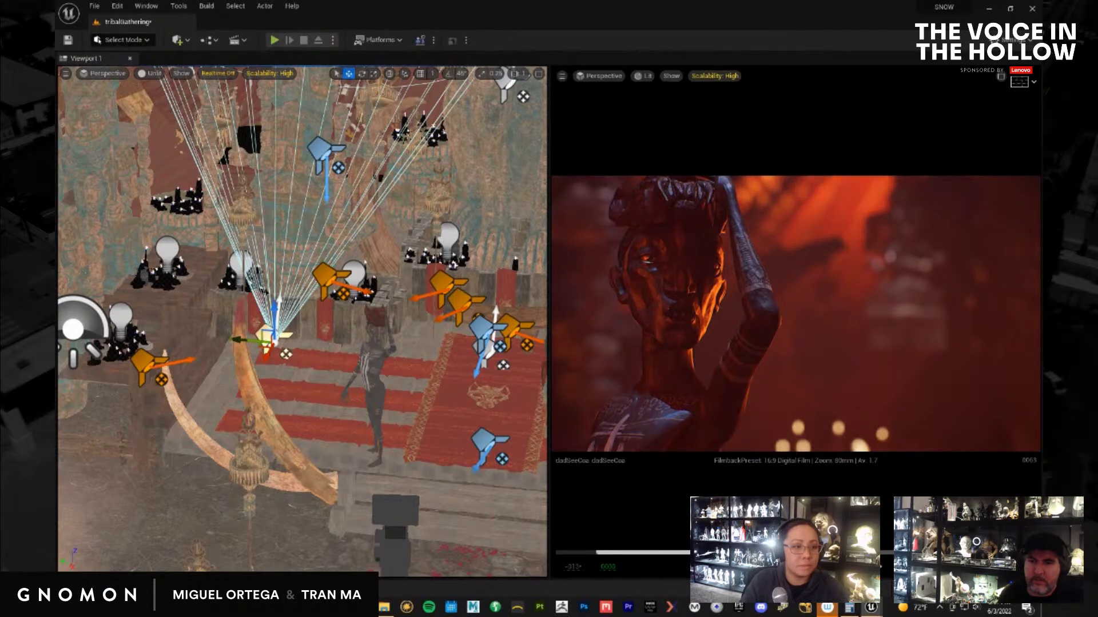
key(Escape)
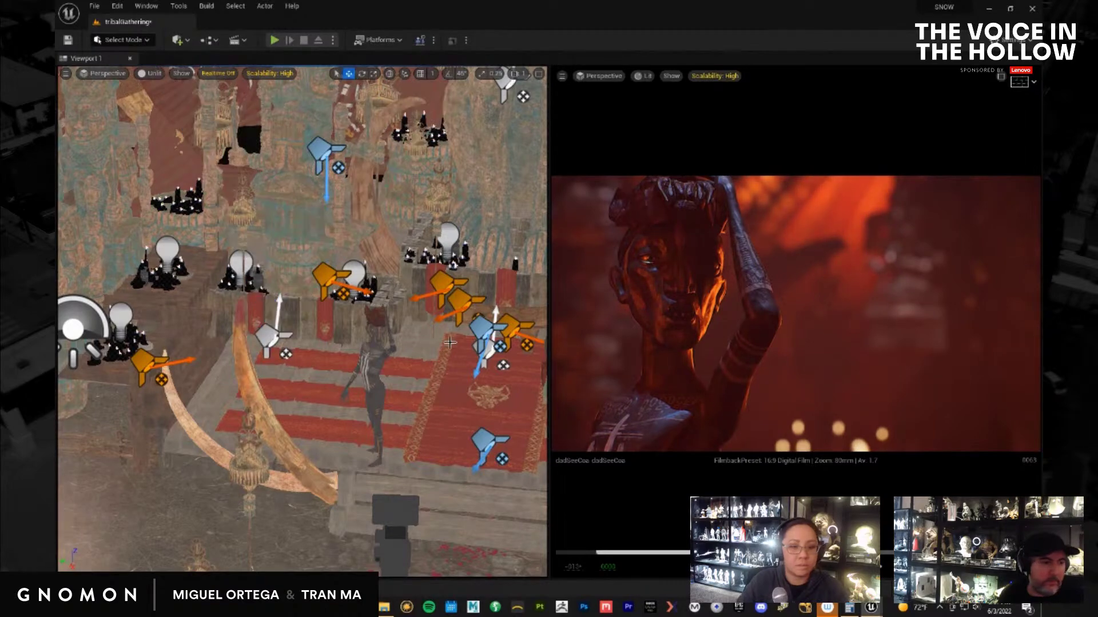
scroll(350, 372, up, 10)
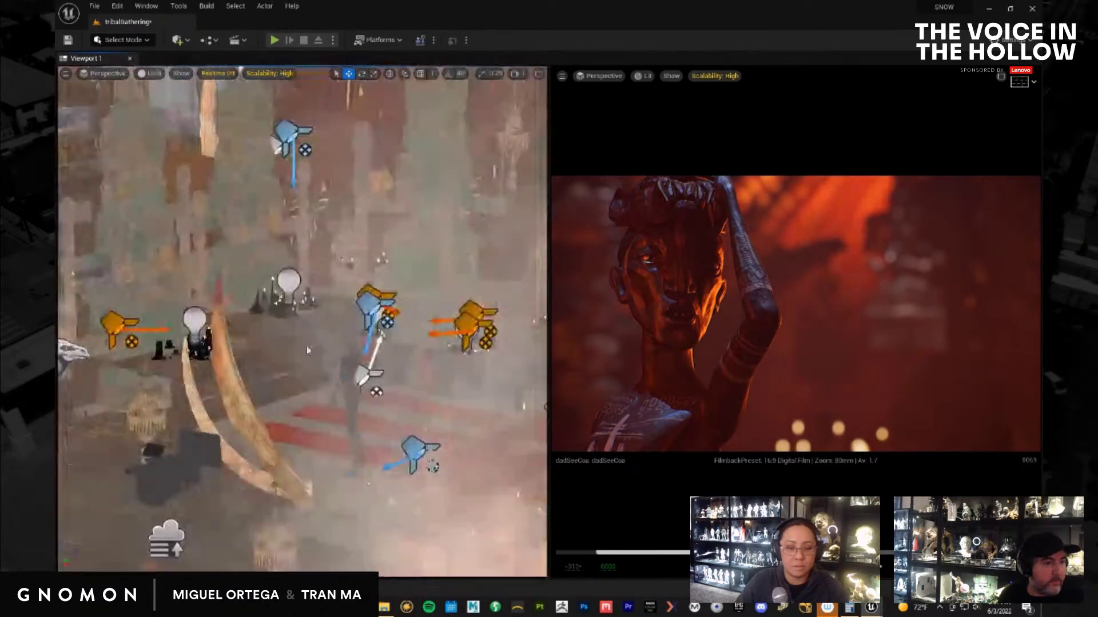
alt+drag(306, 350, 372, 354)
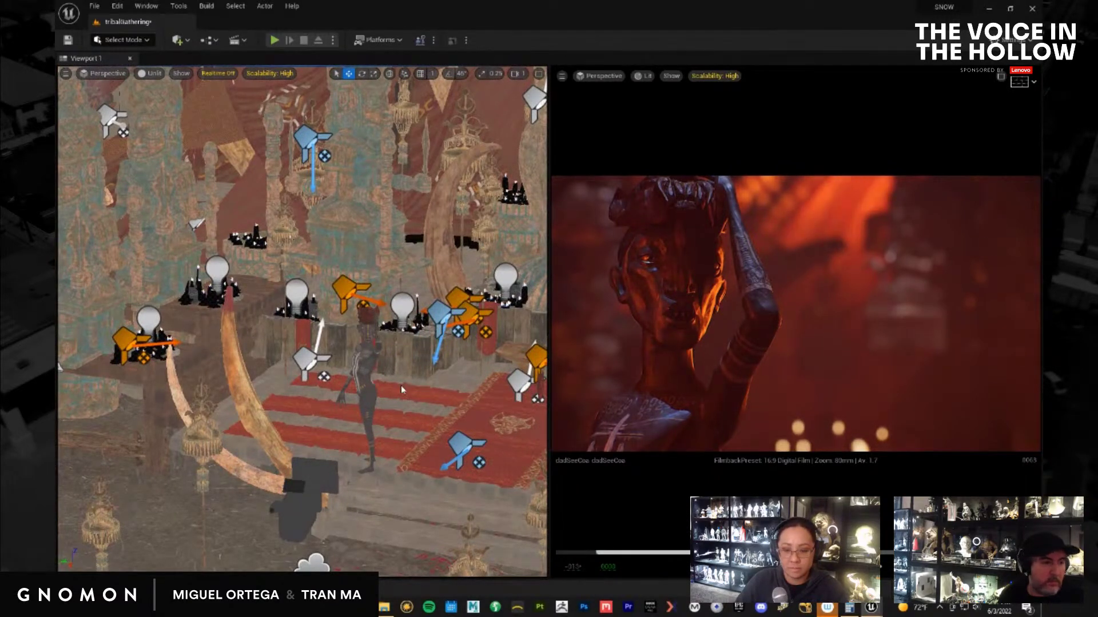
key(f)
alt+drag(387, 374, 449, 360)
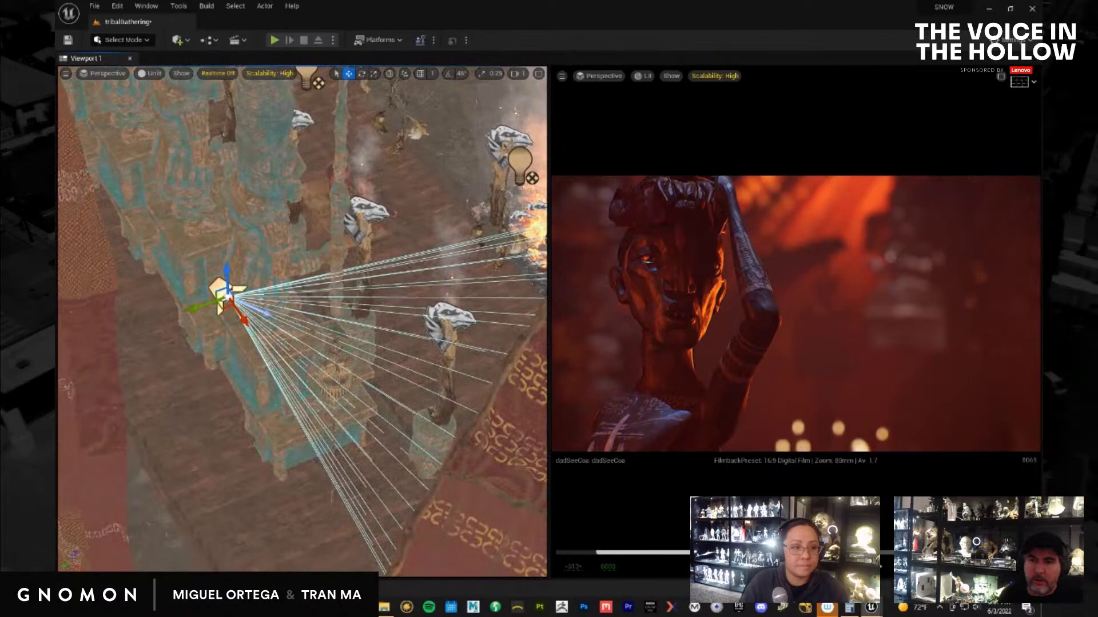
key(Escape)
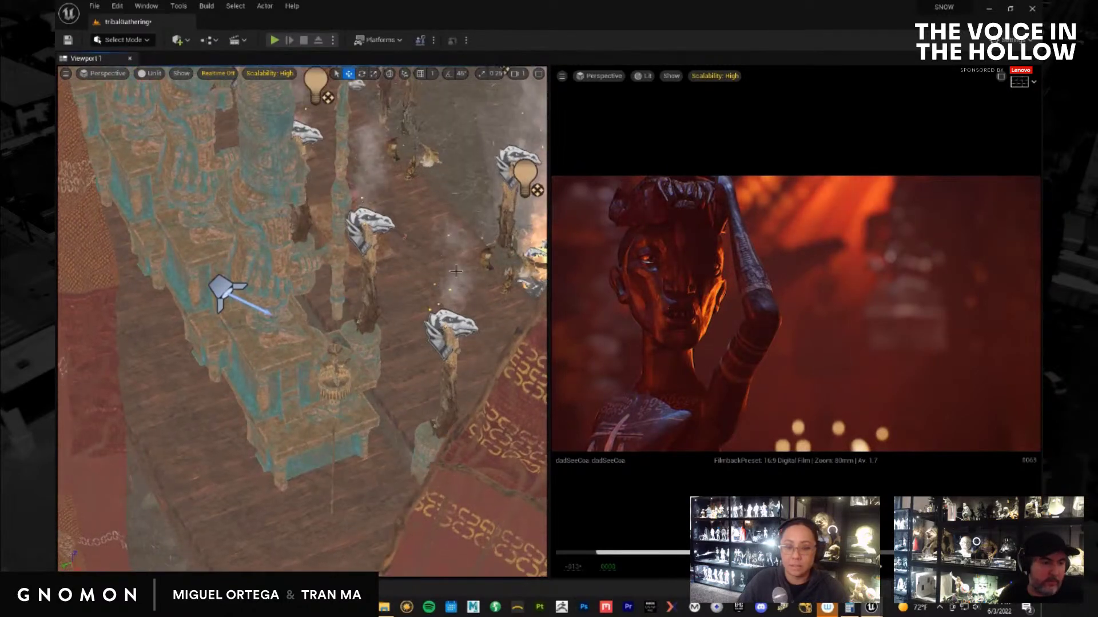
Select the father's body in the camera view and frame him in the scene viewport
click(455, 279)
key(f)
alt+drag(443, 300, 375, 285)
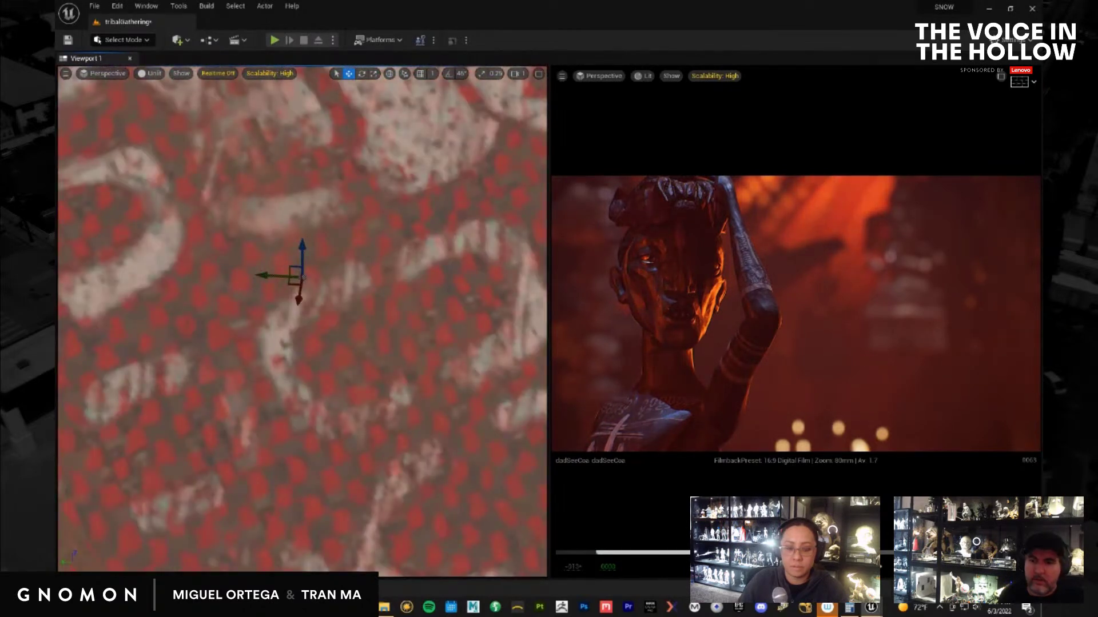
click(735, 299)
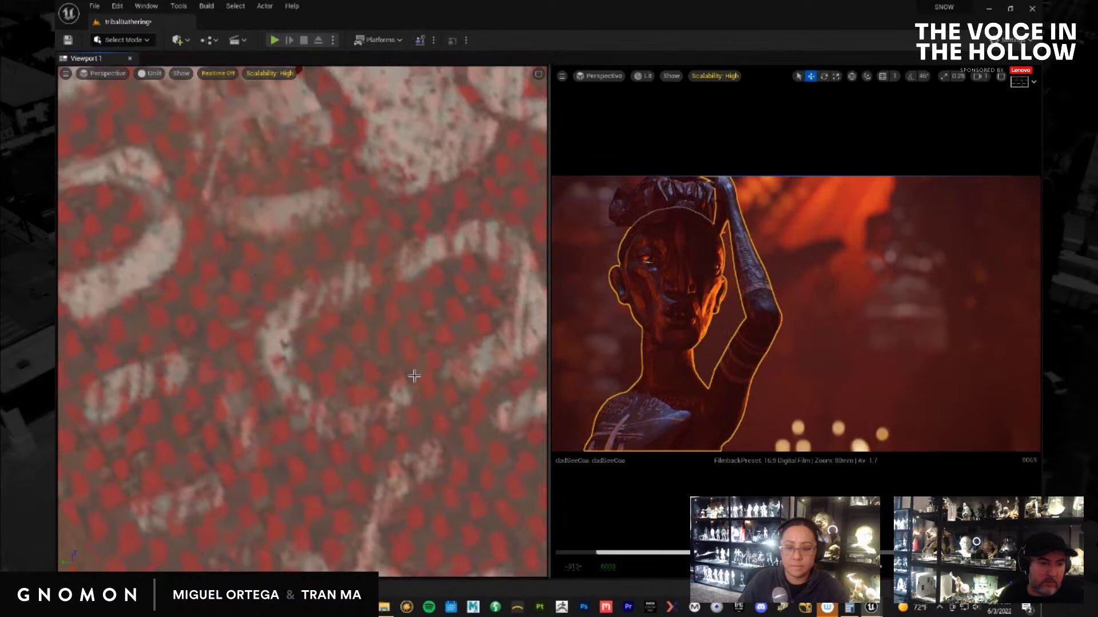
key(f)
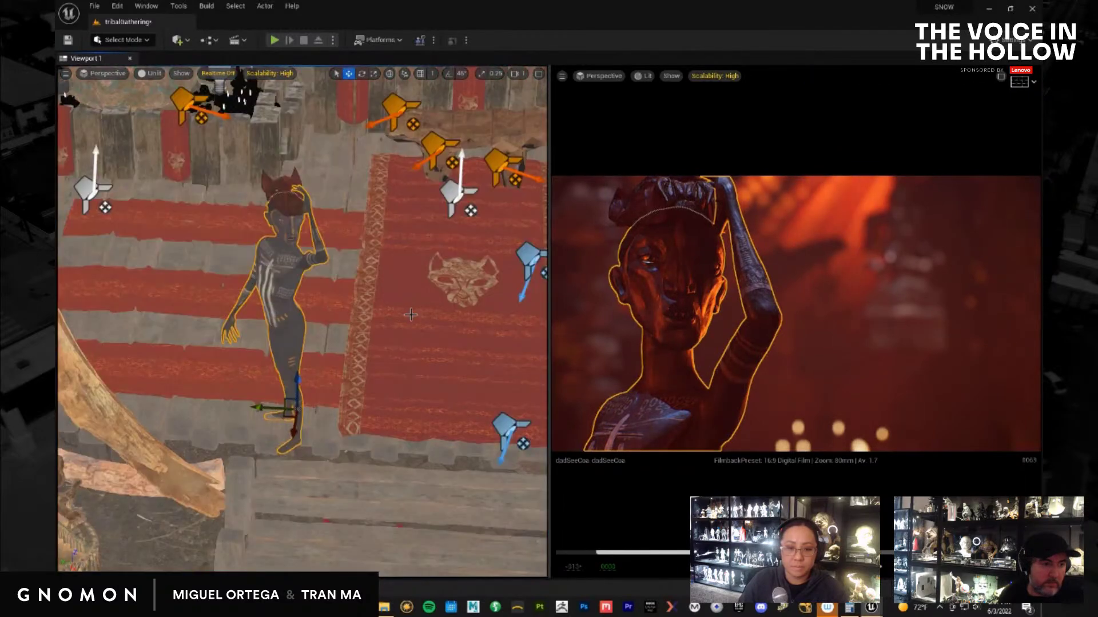
alt+drag(413, 312, 366, 343)
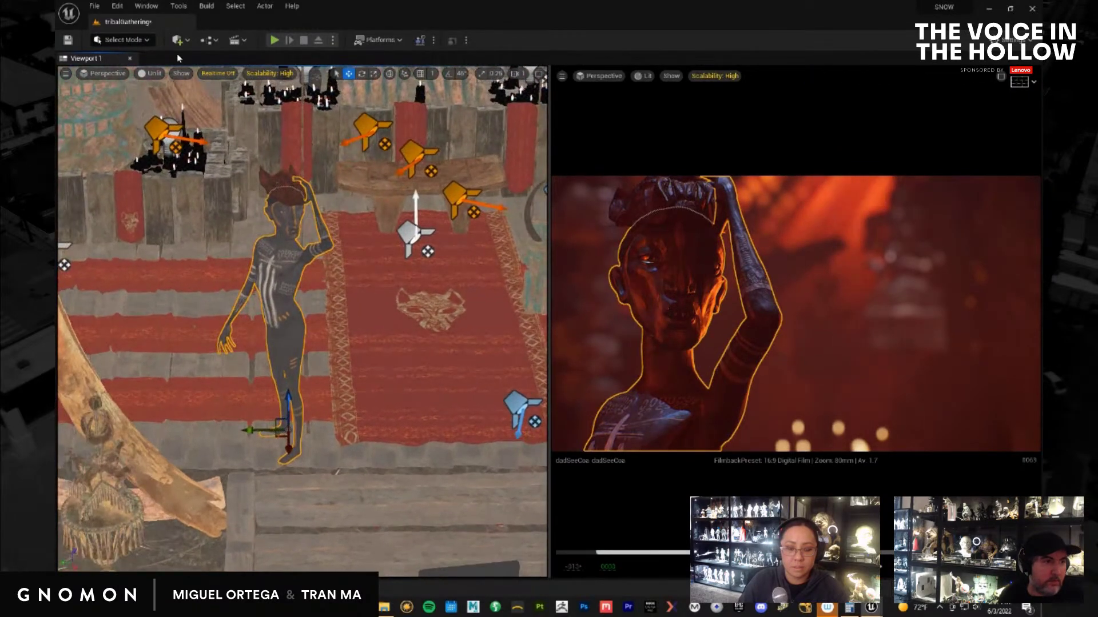
Add a new spot light at the father's body and rotate it to point horizontally across the striped red carpets
click(178, 39)
mouse_move(243, 138)
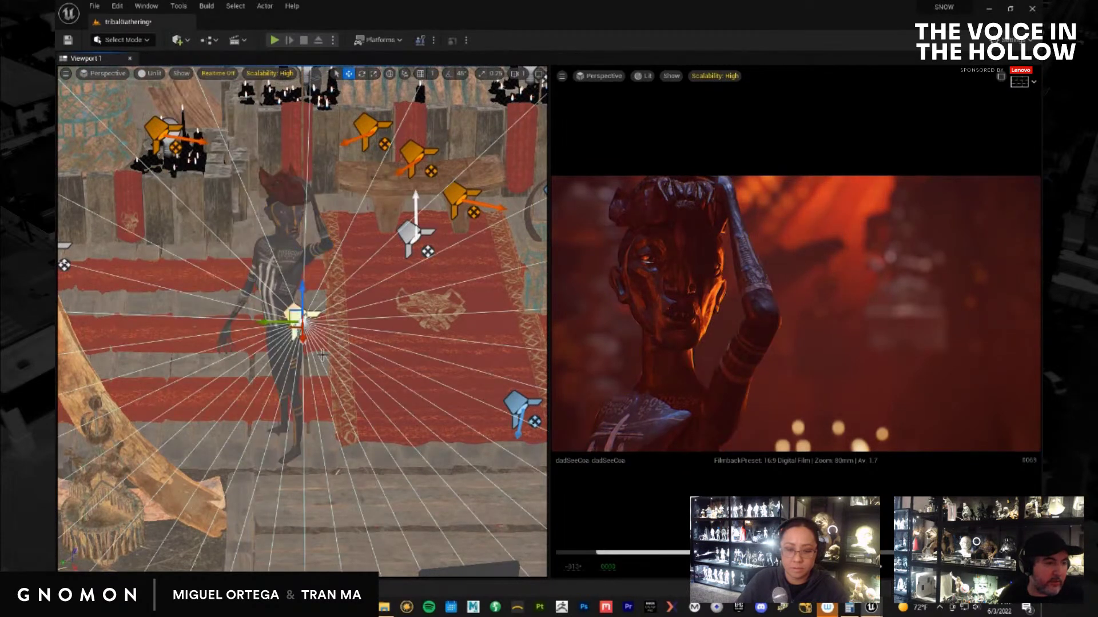
key(e)
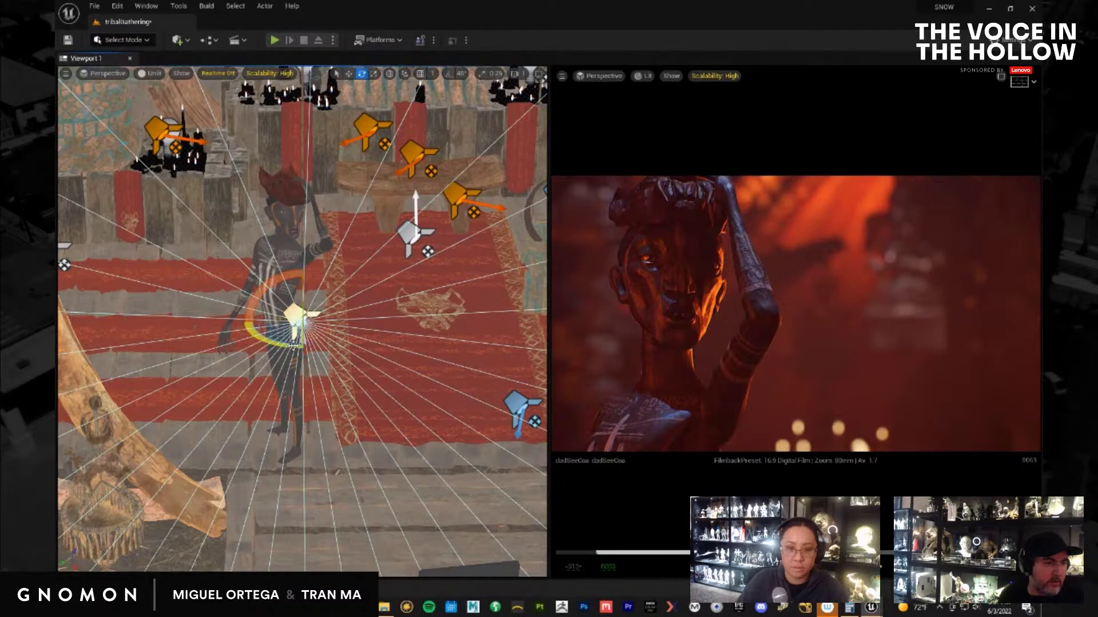
drag(275, 344, 62, 240)
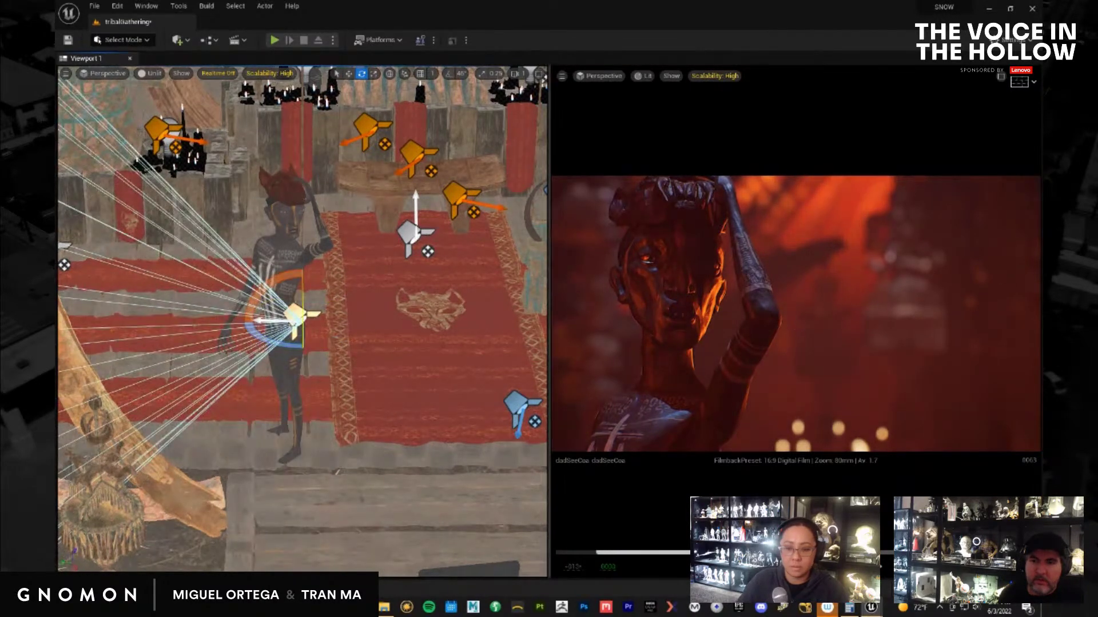
key(Escape)
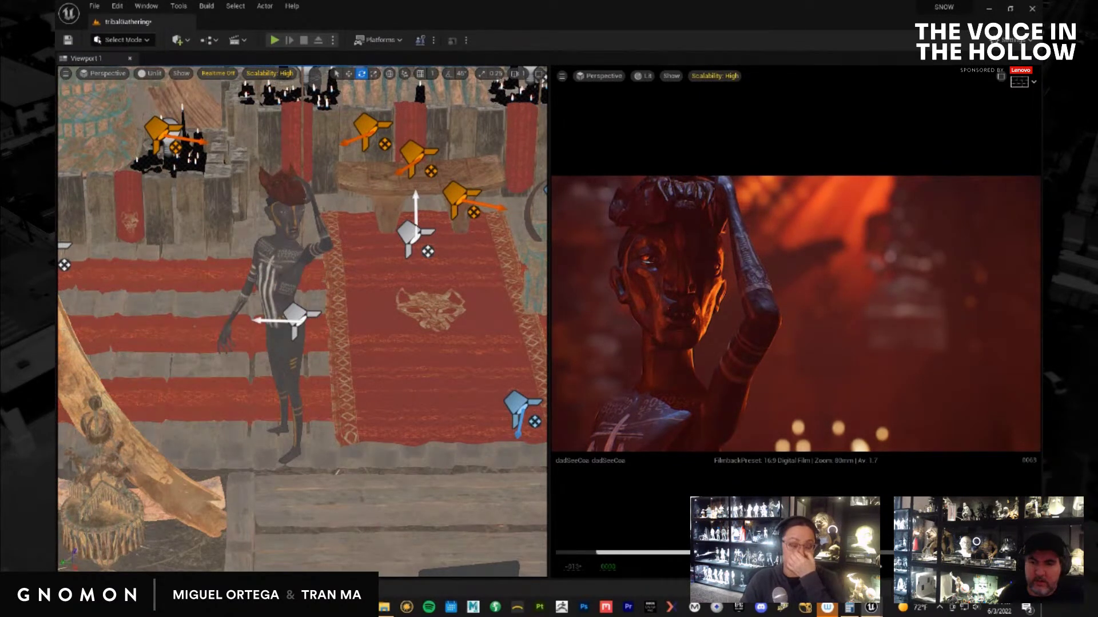
click(294, 318)
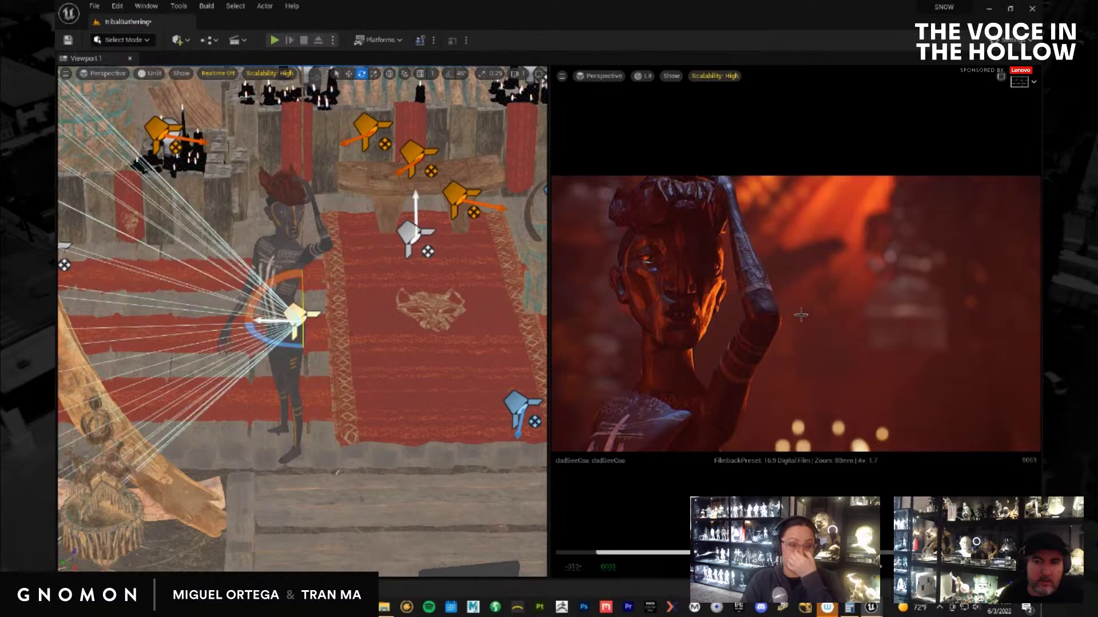
Move the new spot light away from the father, over the wolf-emblem carpet, so its cone faces him
alt+drag(327, 396, 324, 403)
key(w)
drag(274, 341, 439, 212)
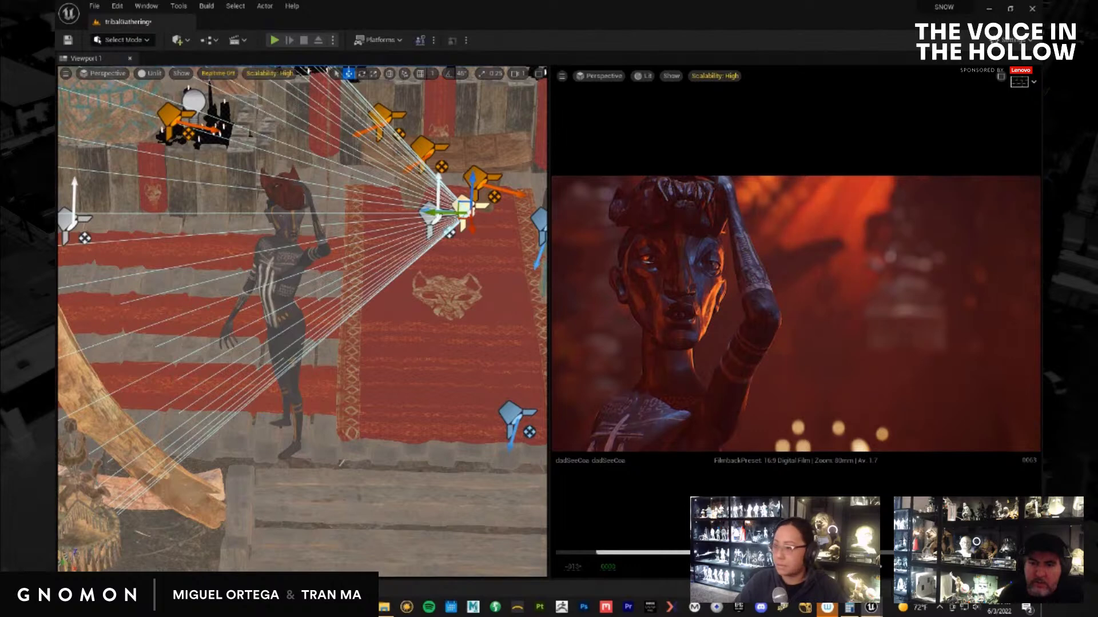
Convert SpotLight24 to a spawnable in Sequencer and play back the shot to check the face lighting
drag(1041, 228, 783, 160)
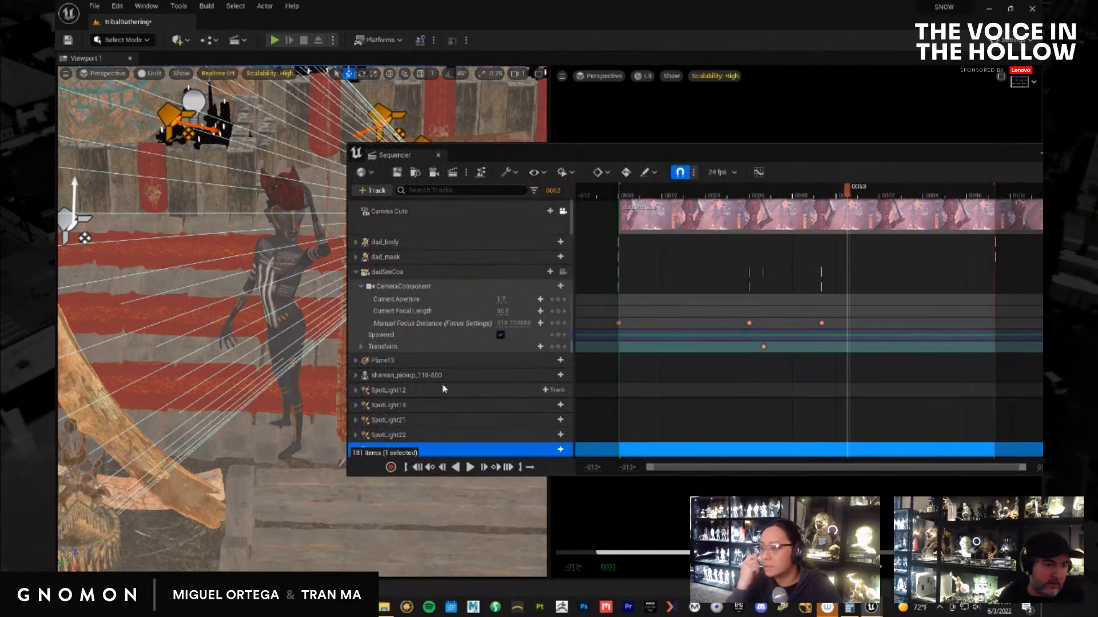
scroll(441, 421, down, 3)
right_click(437, 400)
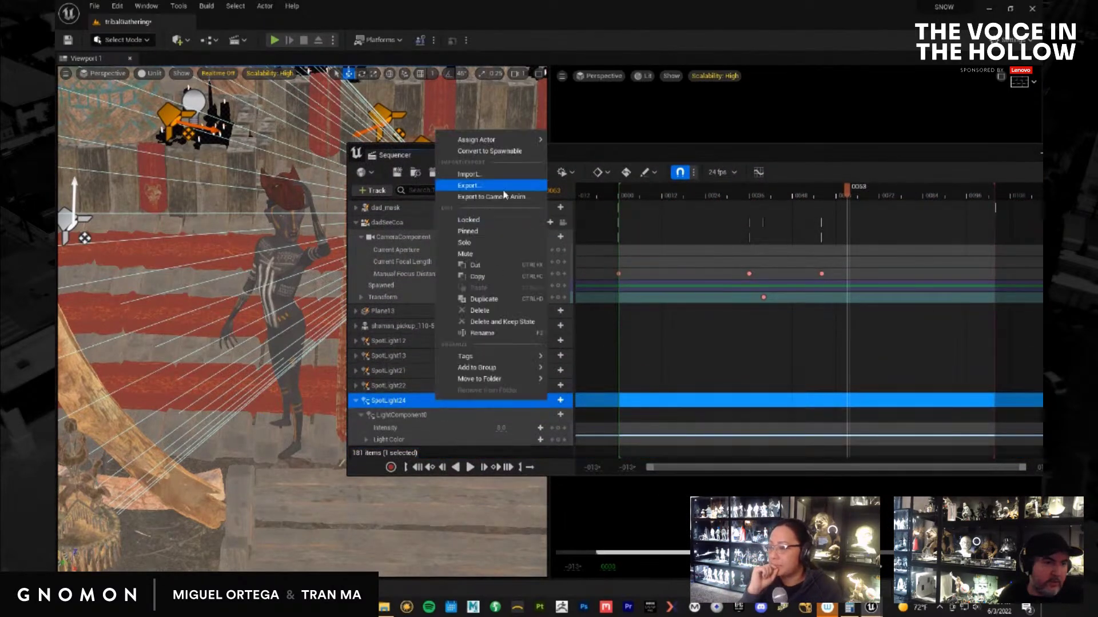
click(489, 151)
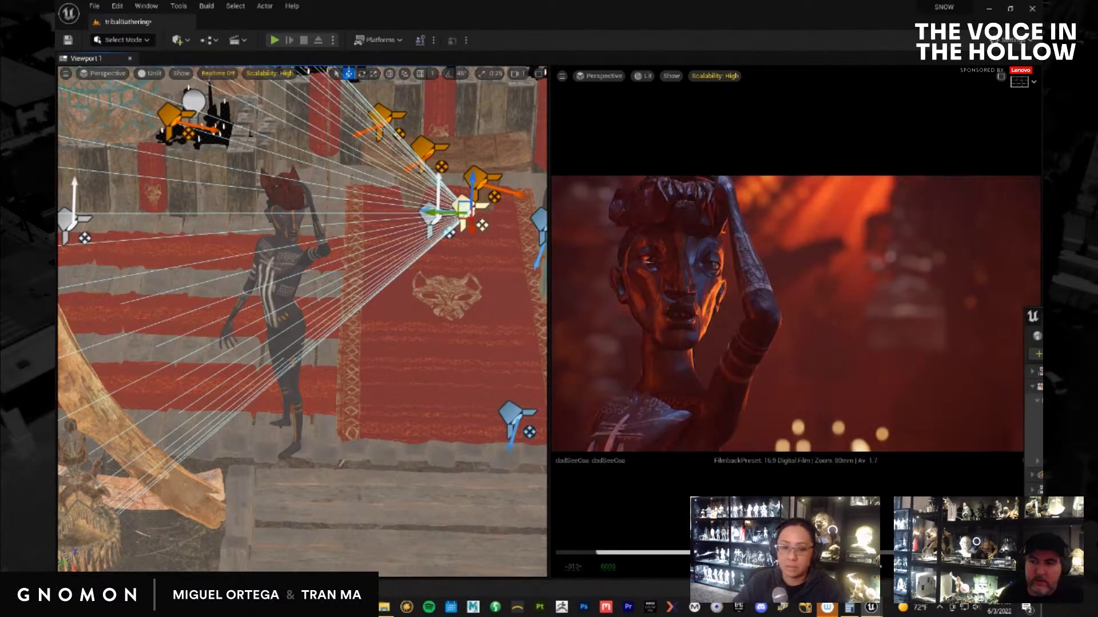
key(space)
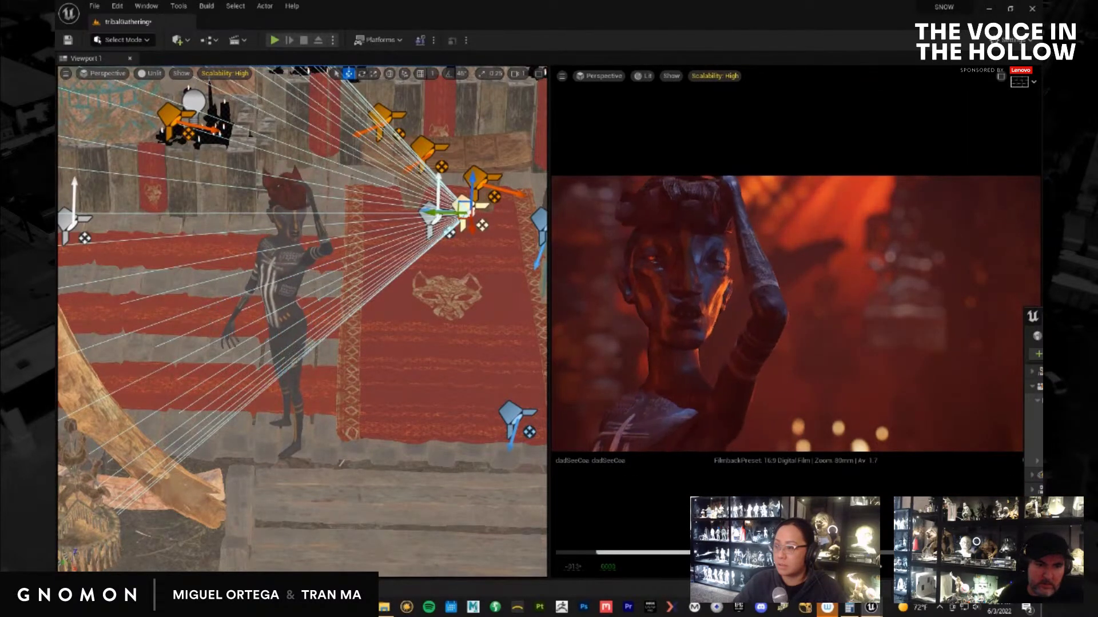
key(space)
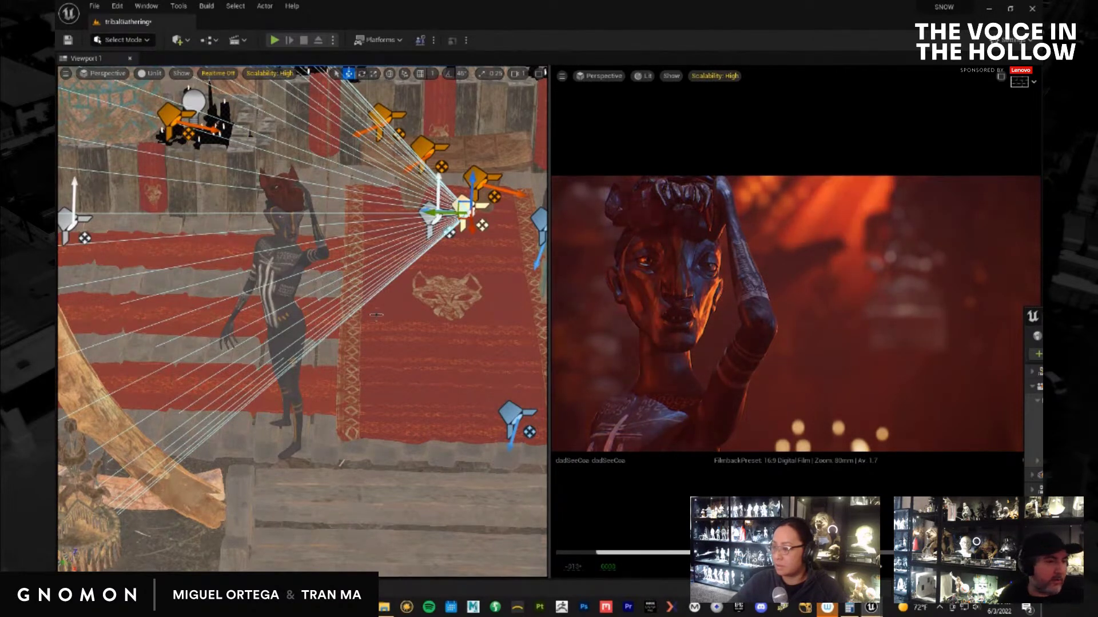
Duplicate the orange spot light near the candles and place the copy lower, re-angled across the stage beside the father
click(172, 116)
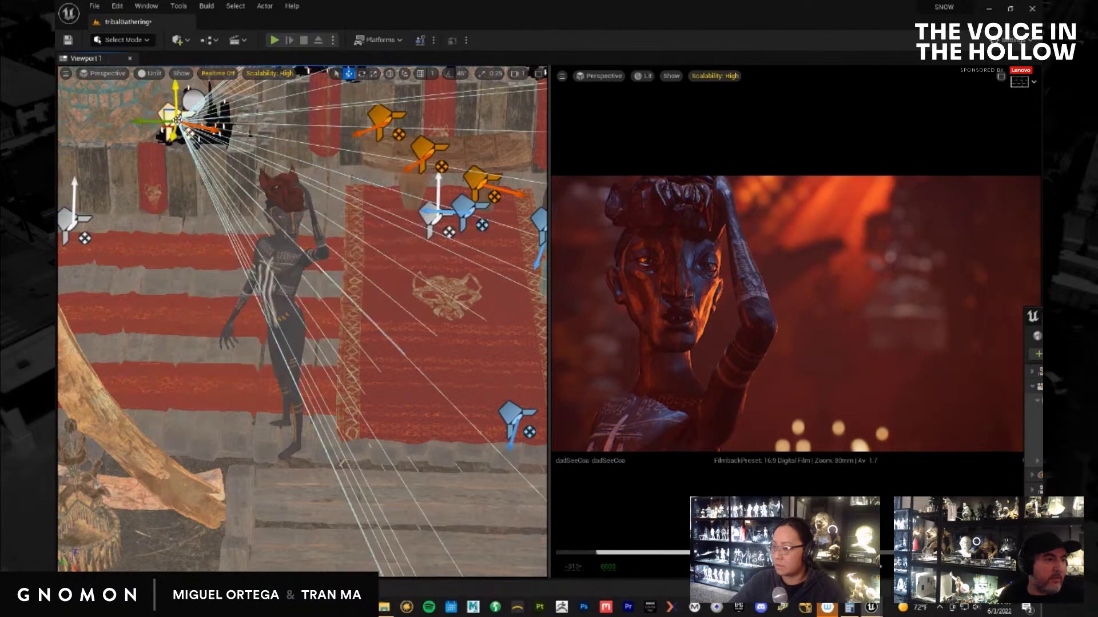
mouse_move(224, 220)
right_down()
mouse_move(245, 220)
mouse_move(228, 212)
right_up()
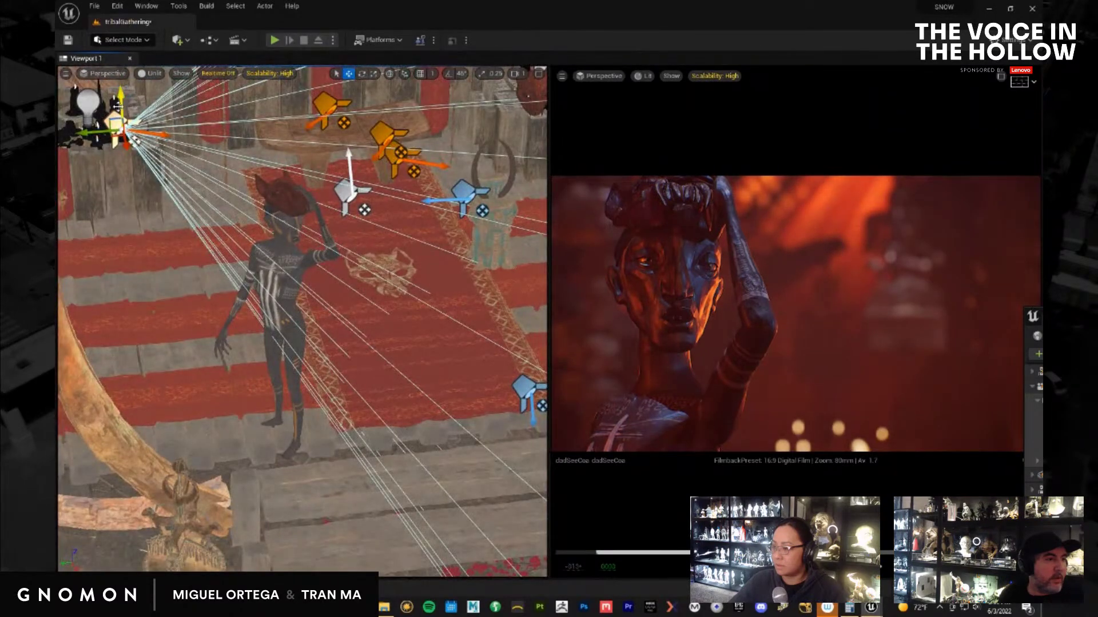
drag(117, 97, 253, 197)
key(e)
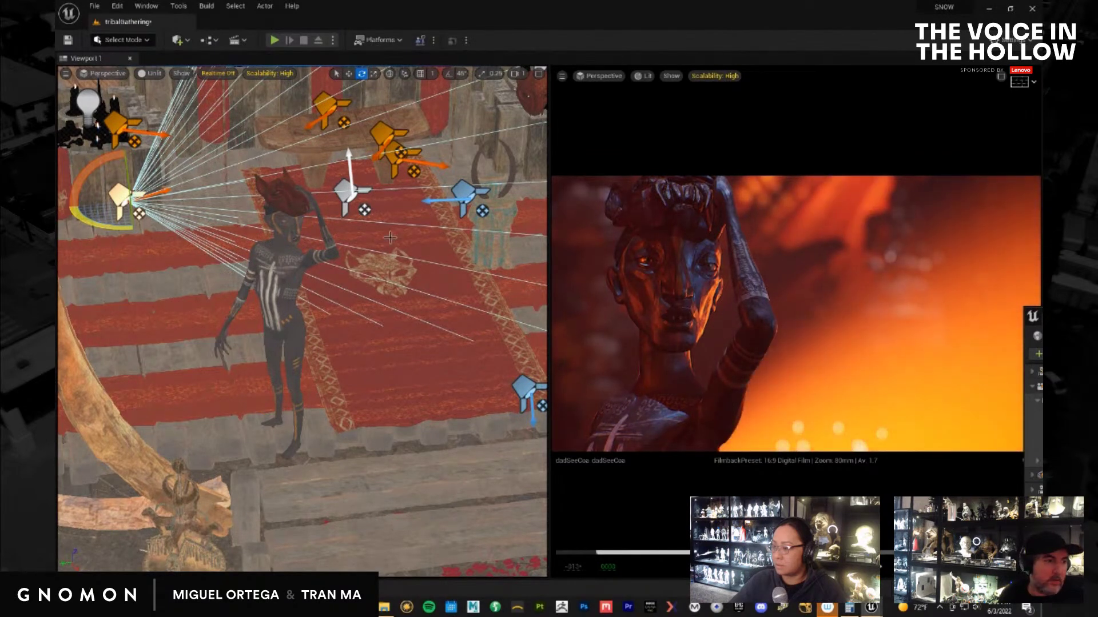
Move the copied orange spot light farther from the father, out beside the tusk's tip, and raise it slightly
scroll(81, 263, down, 2)
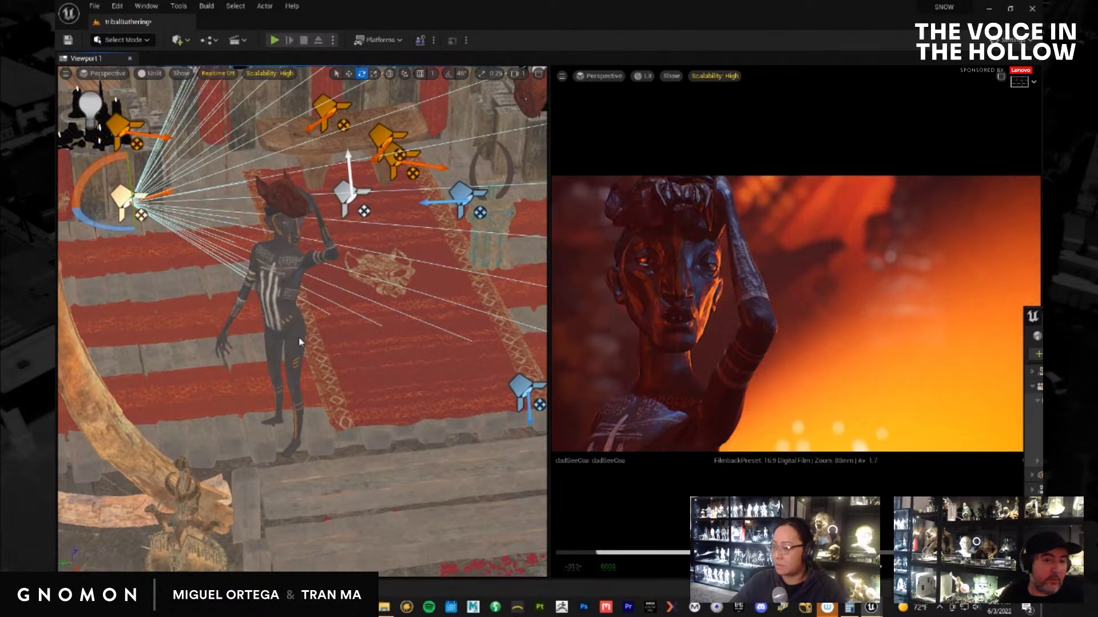
right_drag(303, 342, 286, 333)
key(w)
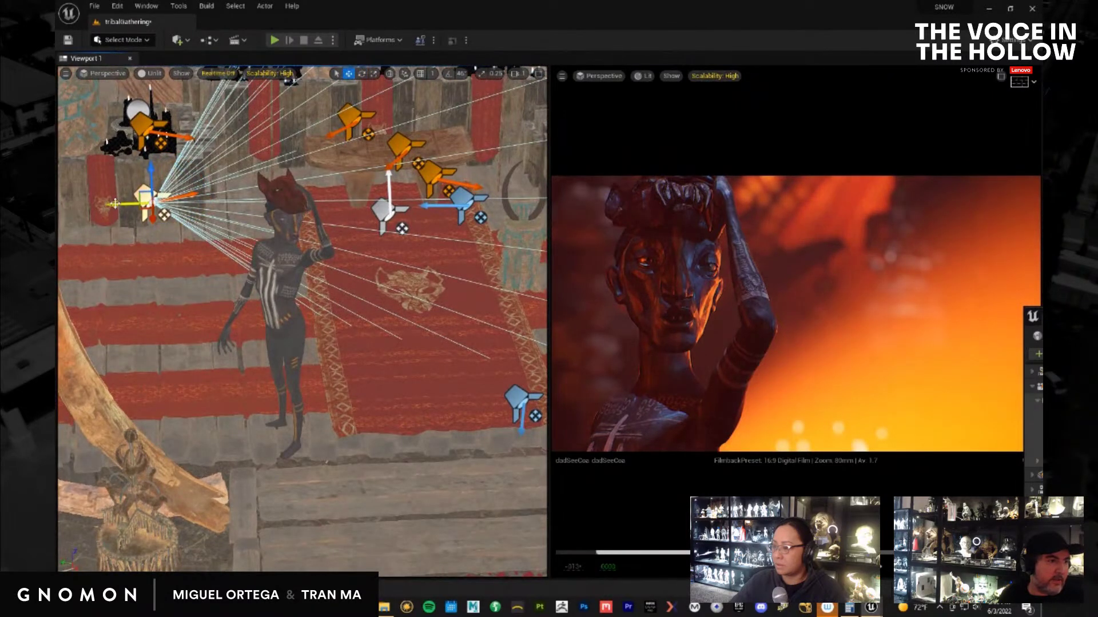
drag(152, 202, 102, 203)
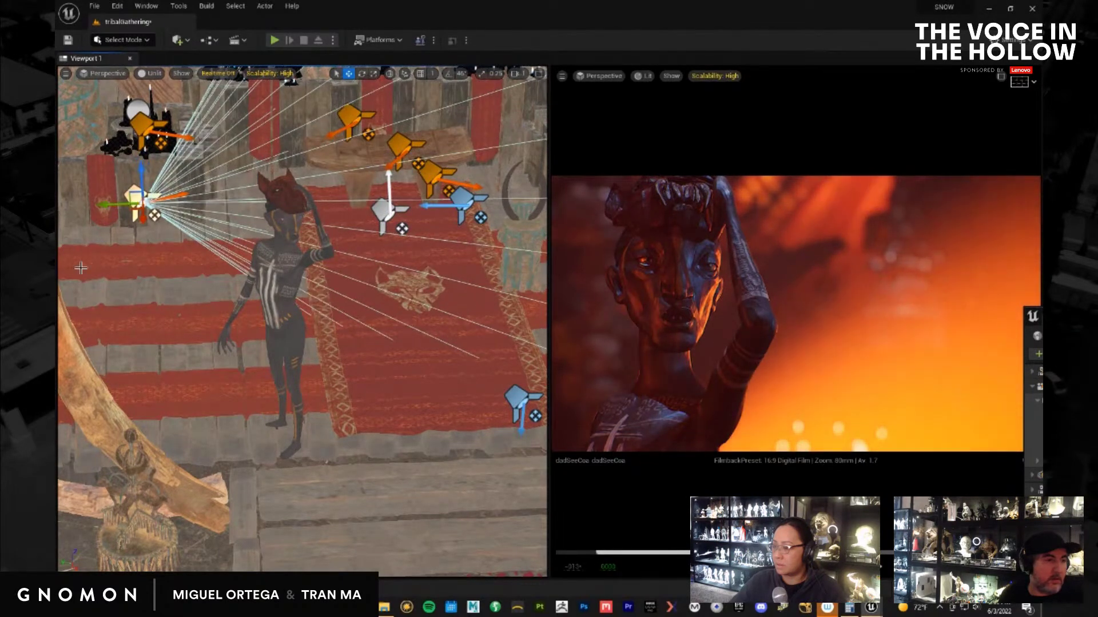
scroll(158, 285, down, 3)
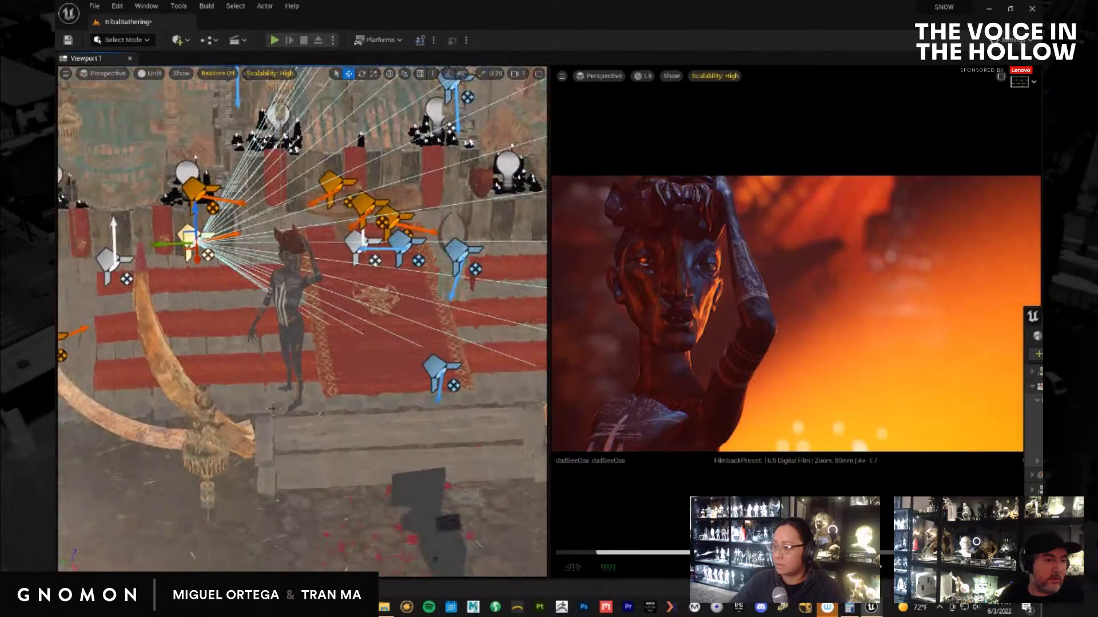
scroll(320, 409, up, 6)
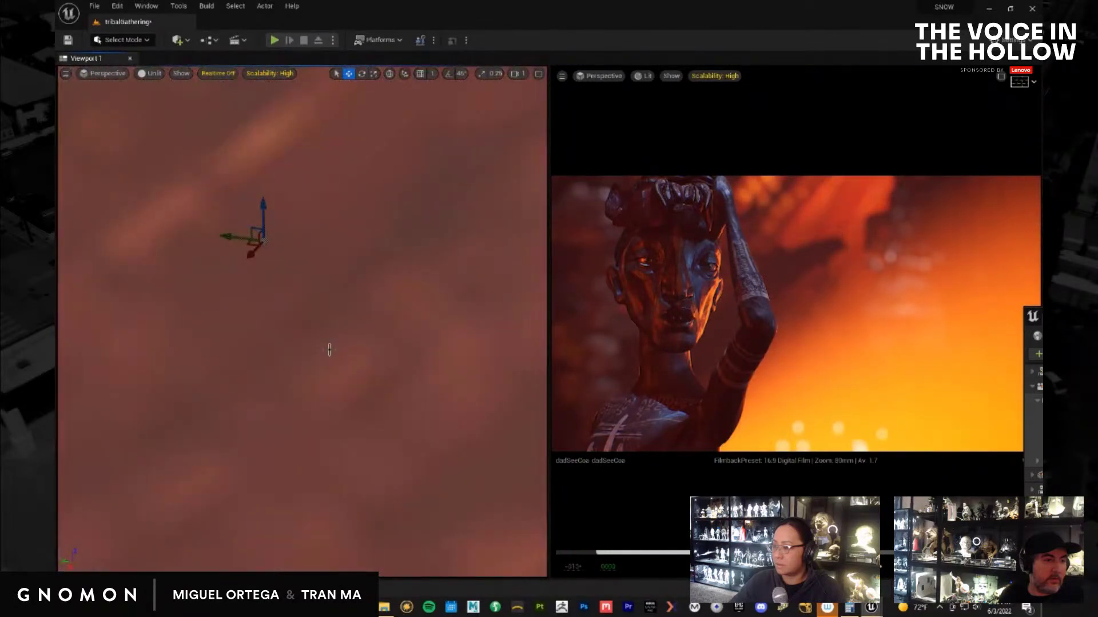
scroll(278, 284, down, 5)
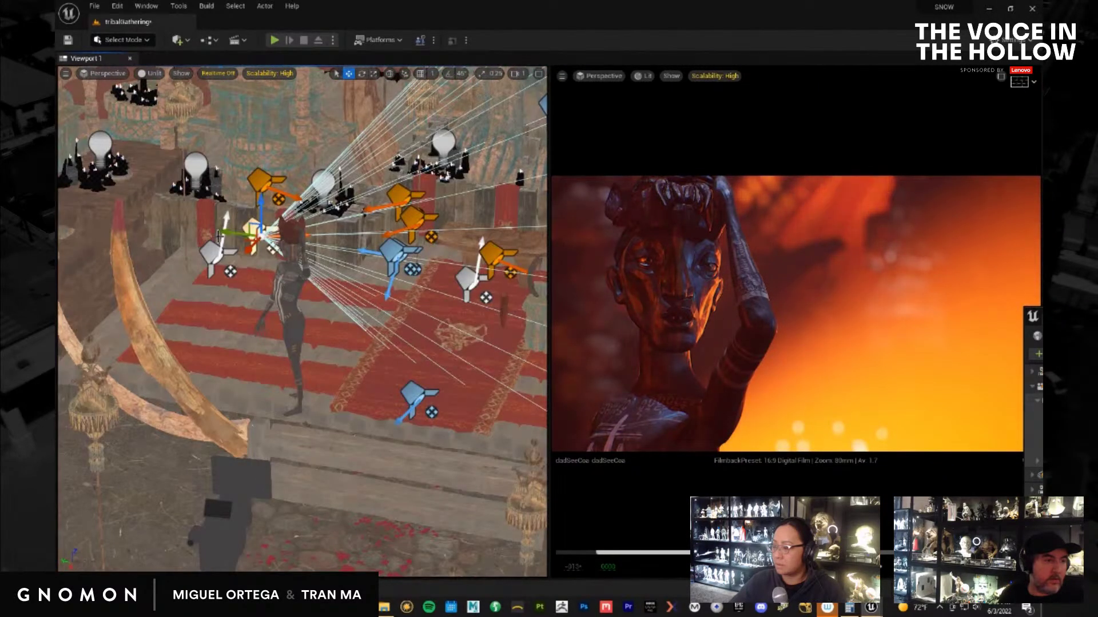
drag(225, 232, 99, 167)
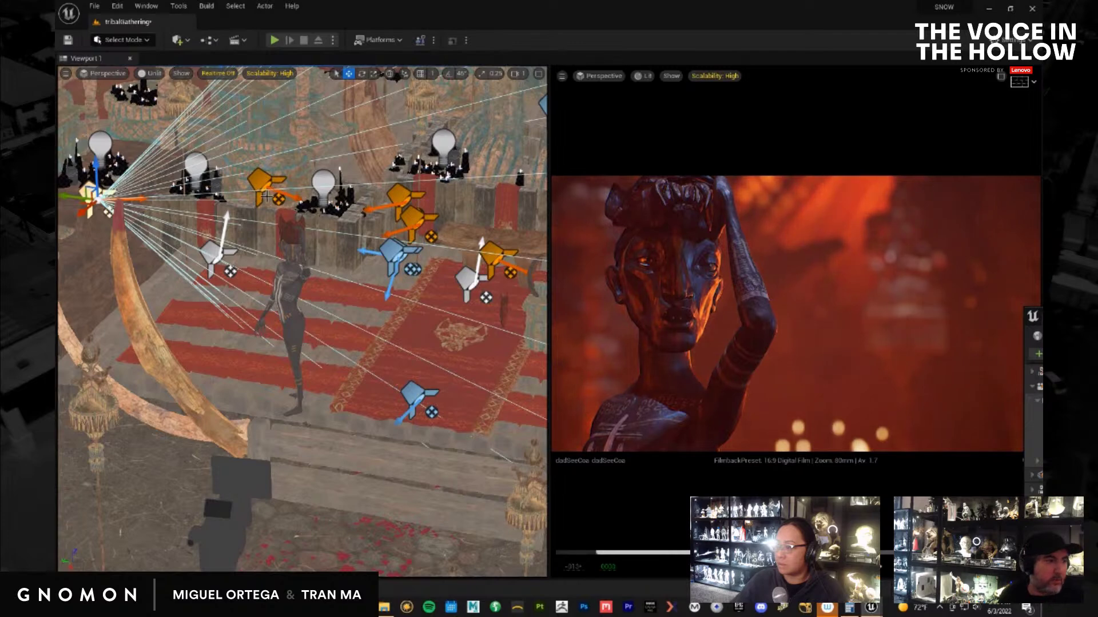
drag(96, 166, 96, 152)
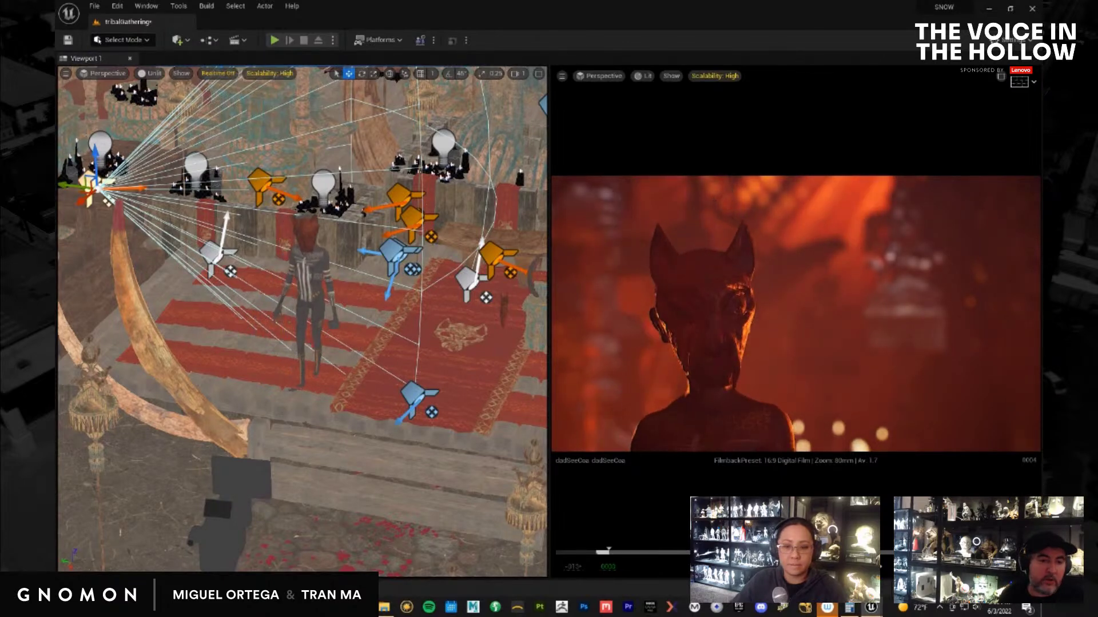
Toggle playback of the shot and save all modified files of the project
key(space)
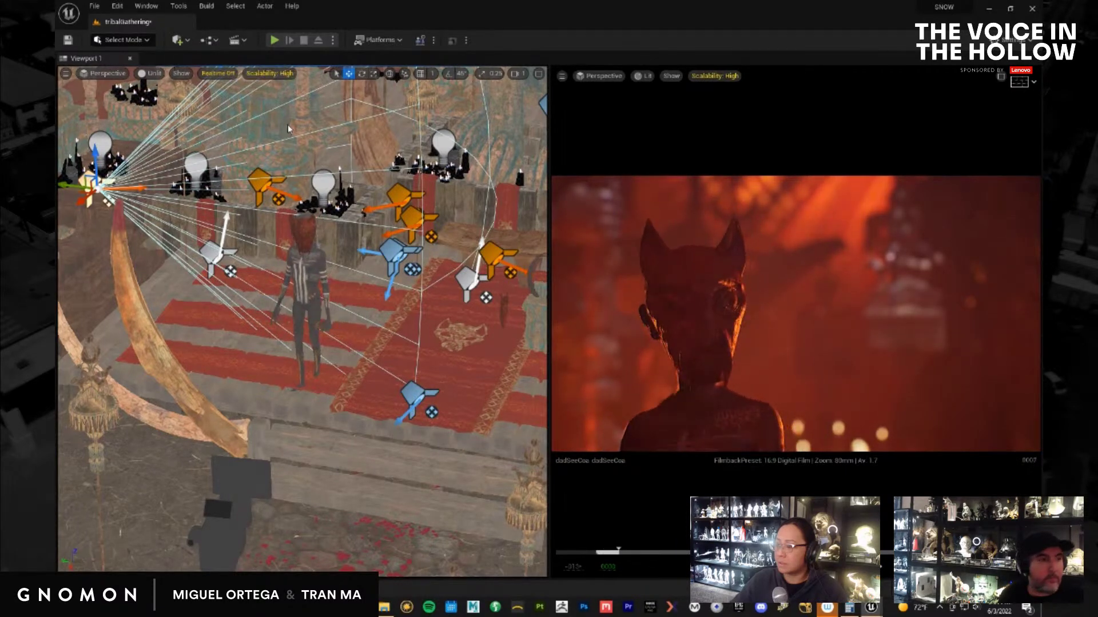
click(94, 6)
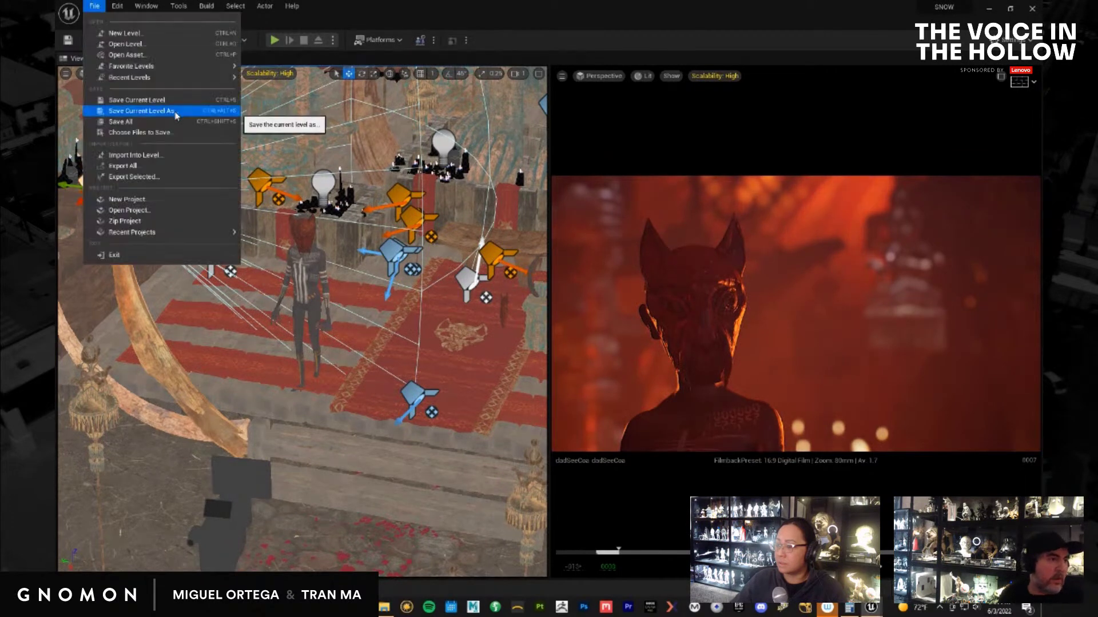
click(171, 121)
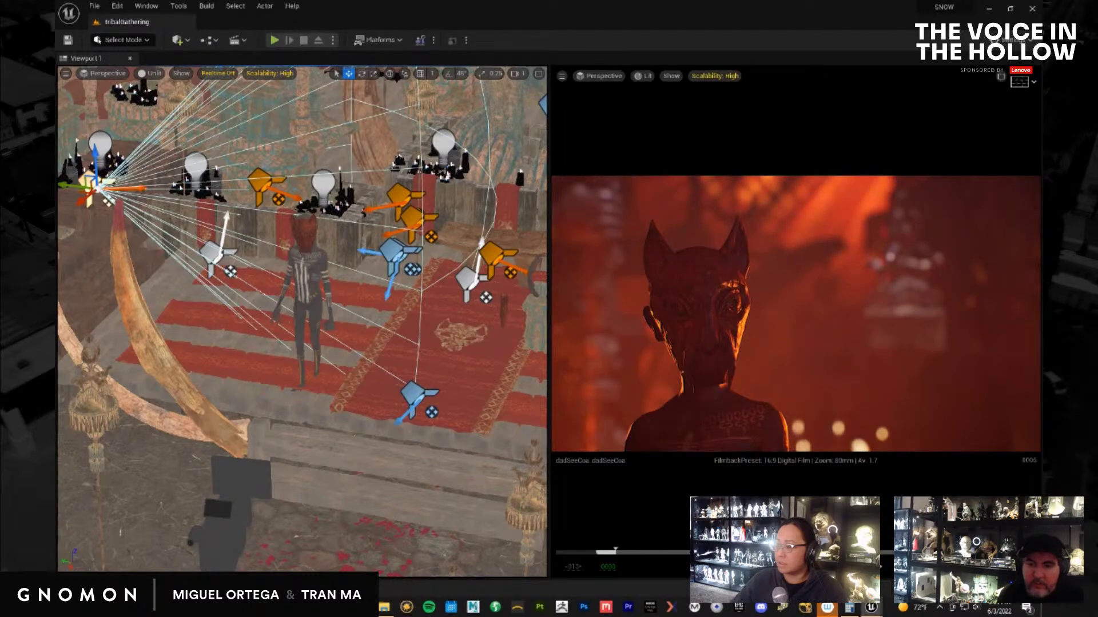
Pilot the dadSeeCoa camera and toggle its camera lock in Sequencer, keeping the Sequencer window out of the shot view
key(ctrl+shift+p)
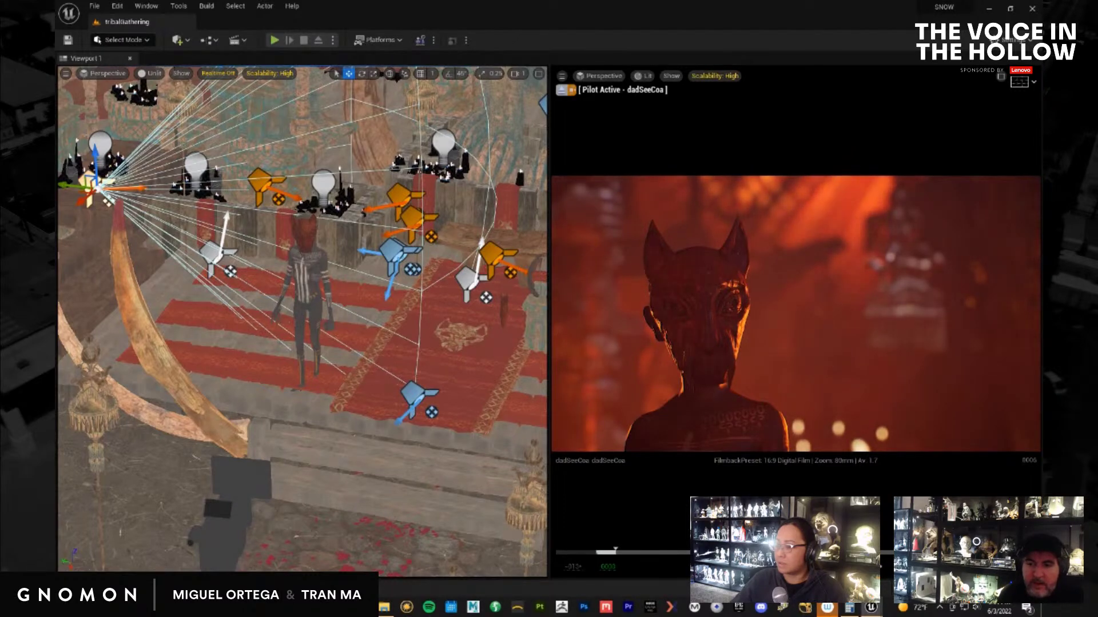
drag(1041, 323, 602, 236)
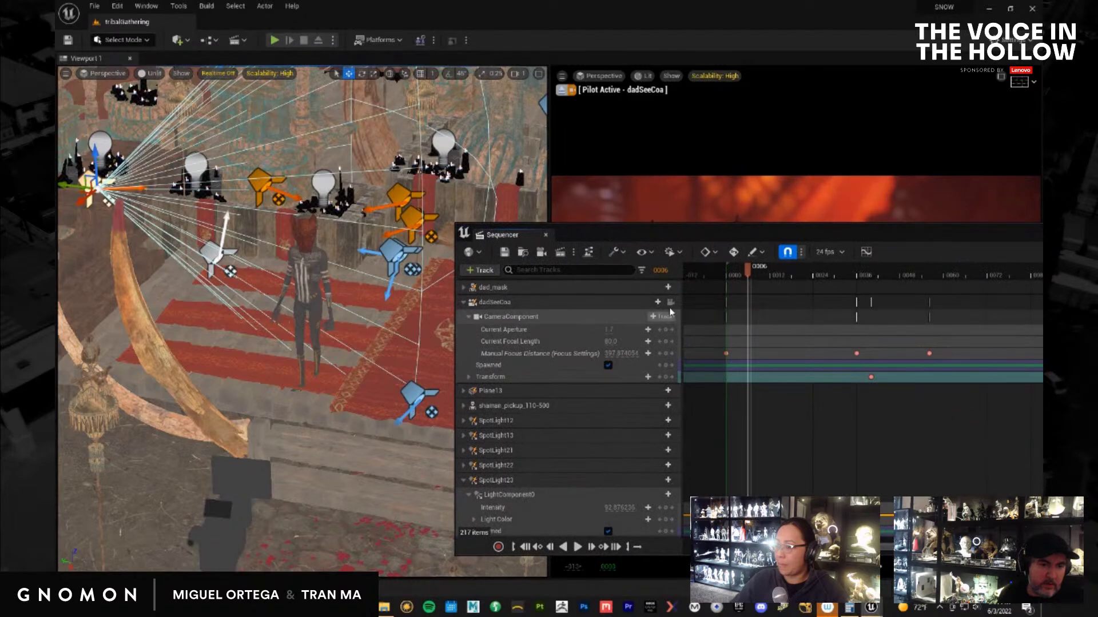
click(671, 303)
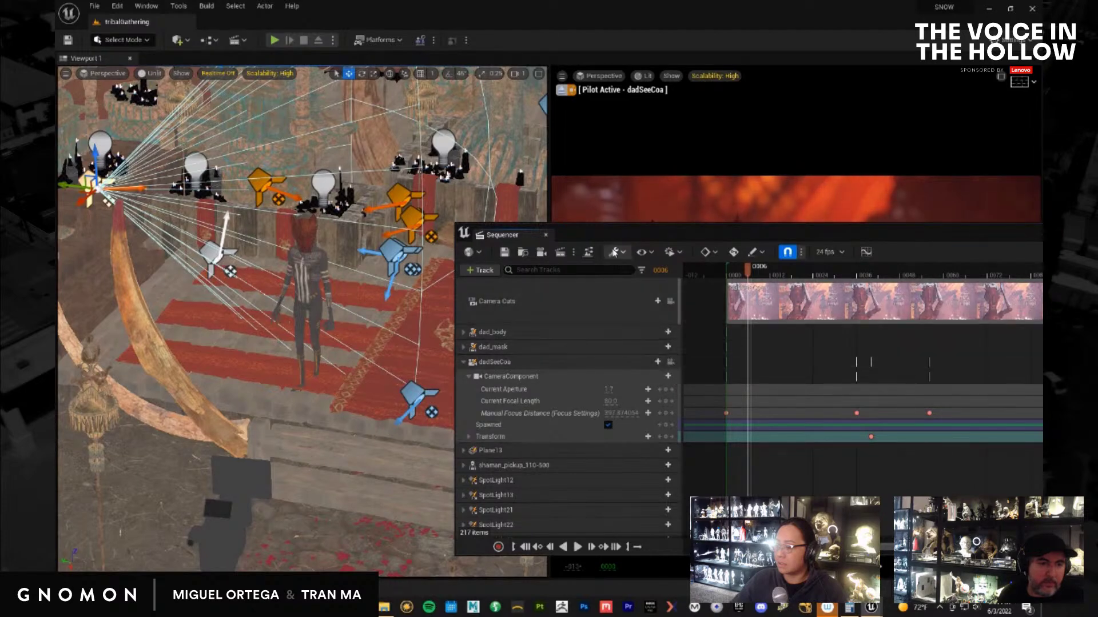
drag(616, 233, 1042, 235)
click(865, 361)
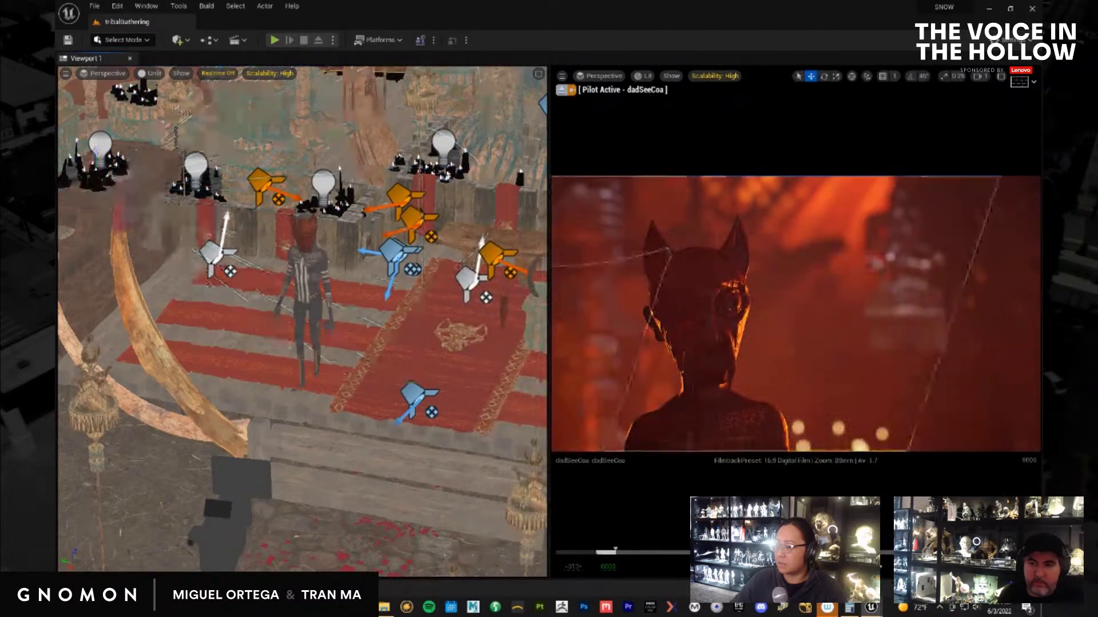
Try reframing the piloted dadSeeCoa camera by orbiting and pulling back from the masked father
alt+drag(732, 394, 778, 423)
click(776, 415)
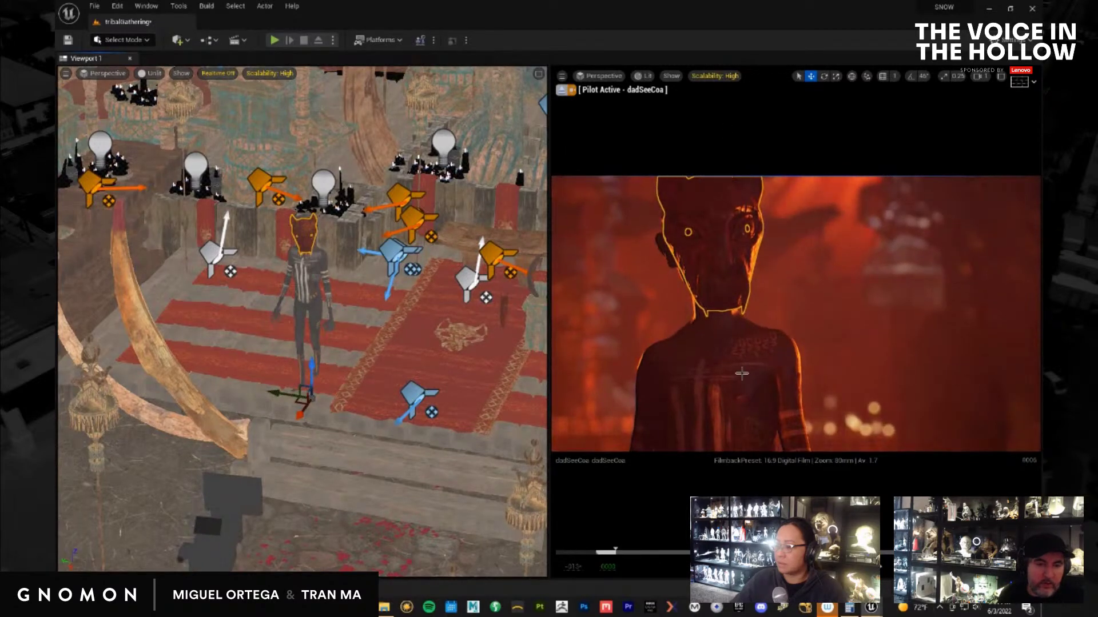
scroll(742, 374, down, 6)
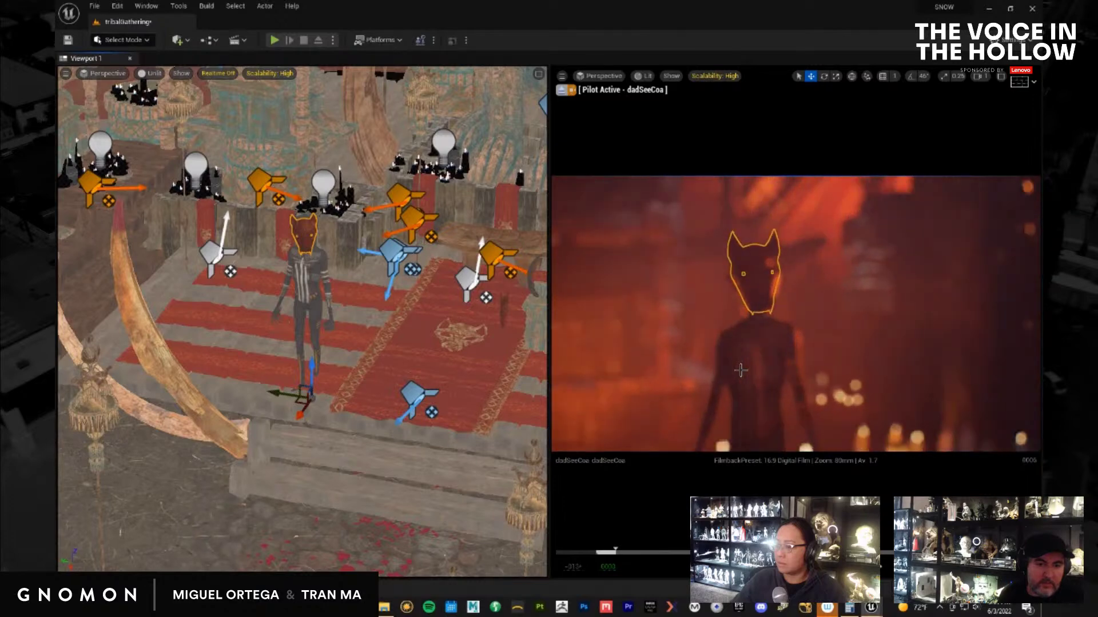
scroll(740, 371, down, 2)
alt+middle_drag(746, 375, 801, 438)
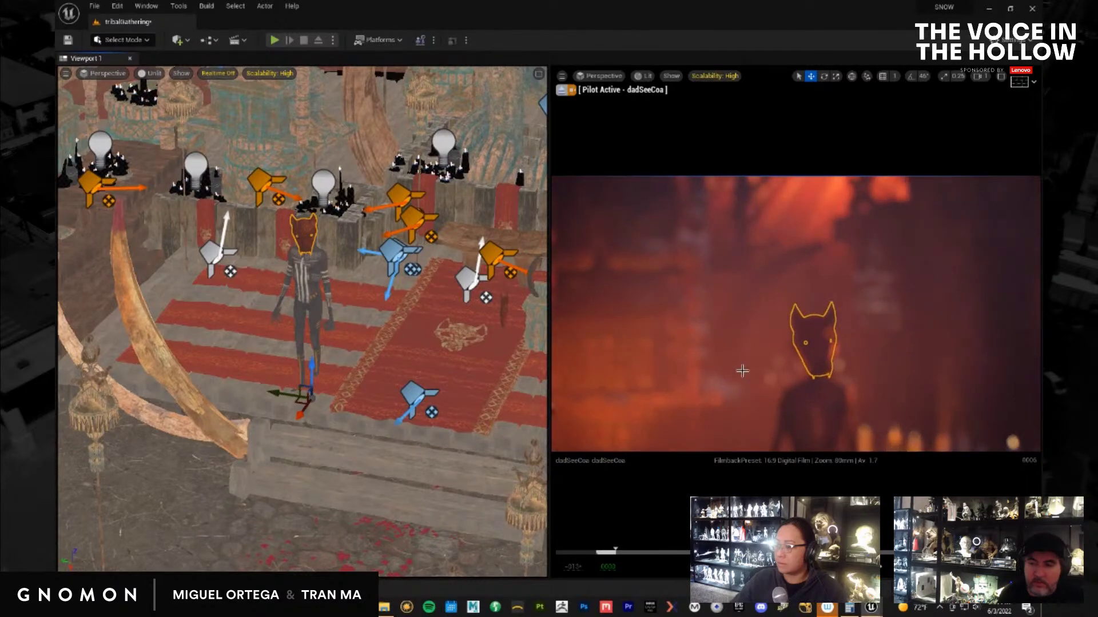
Play back the dadSeeCoa shot with the father's body selected to review the lighting through his mask removal
key(space)
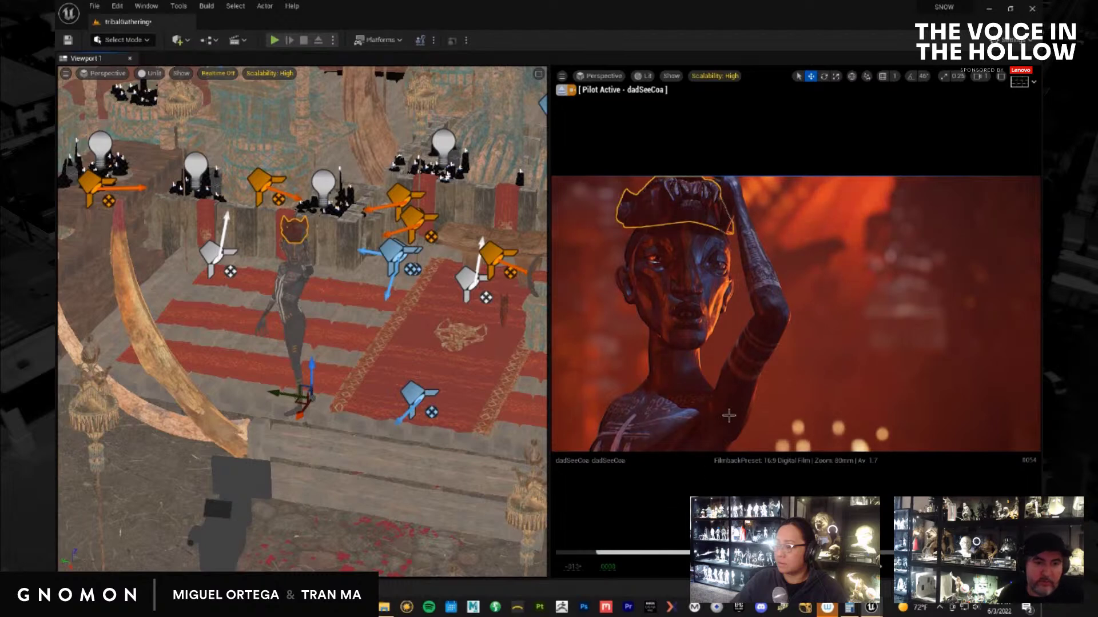
click(735, 394)
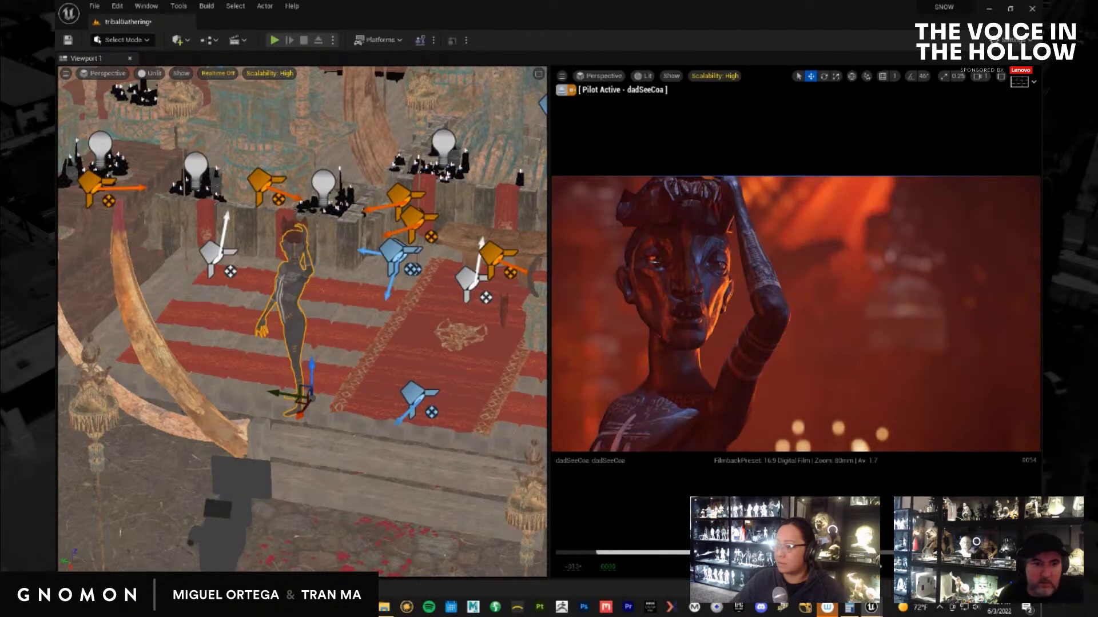
key(space)
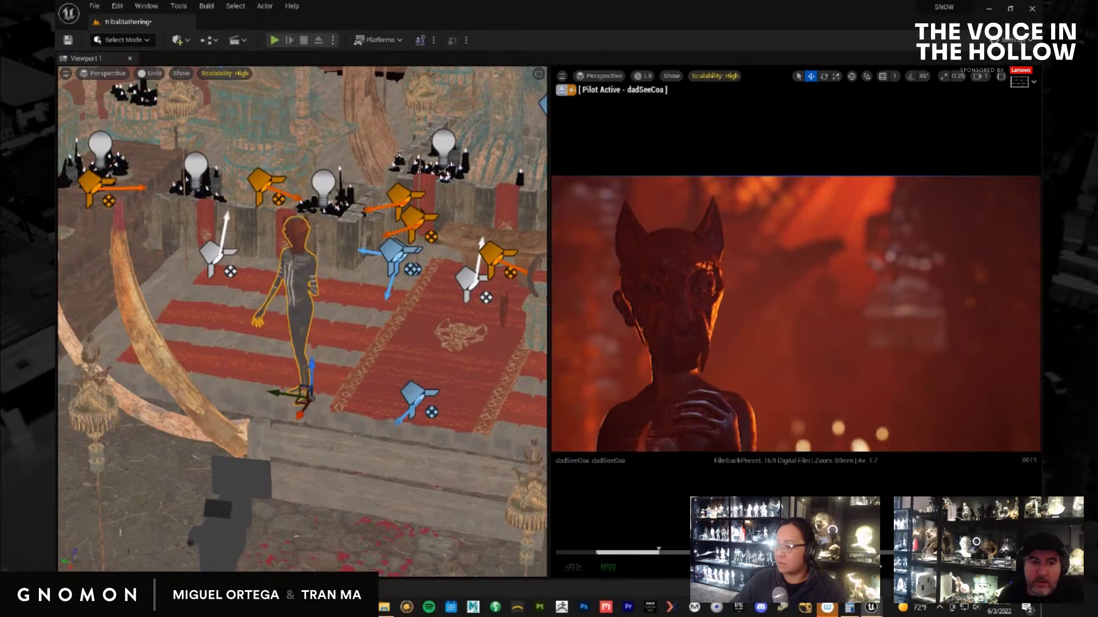
Change the orange spot light at the far end of the set, beside the tusk, to blue and play back the shot
key(space)
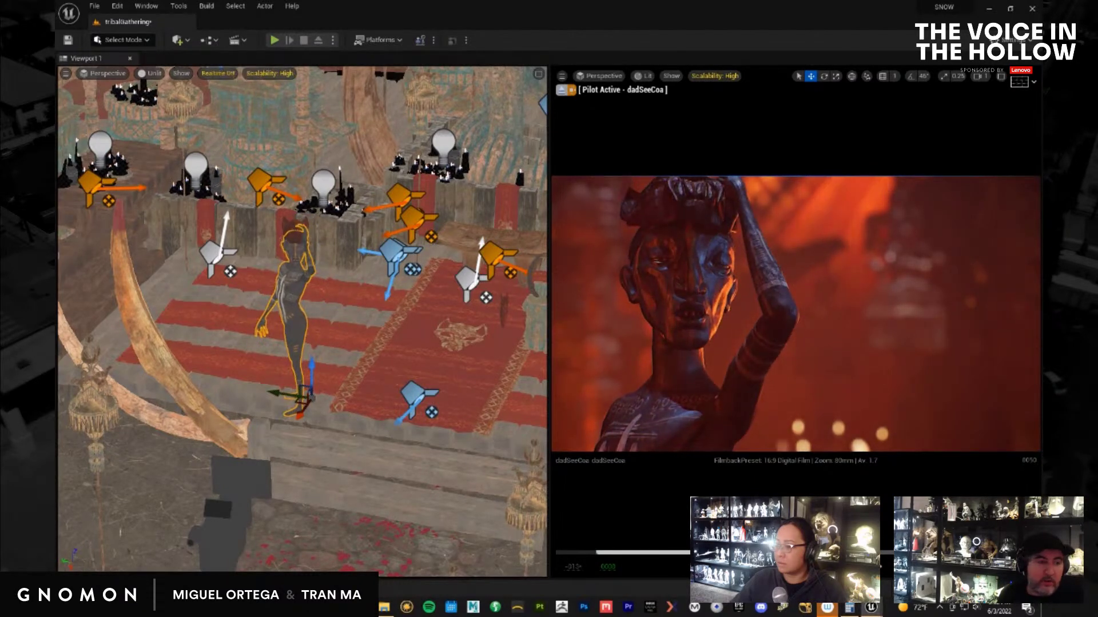
click(95, 195)
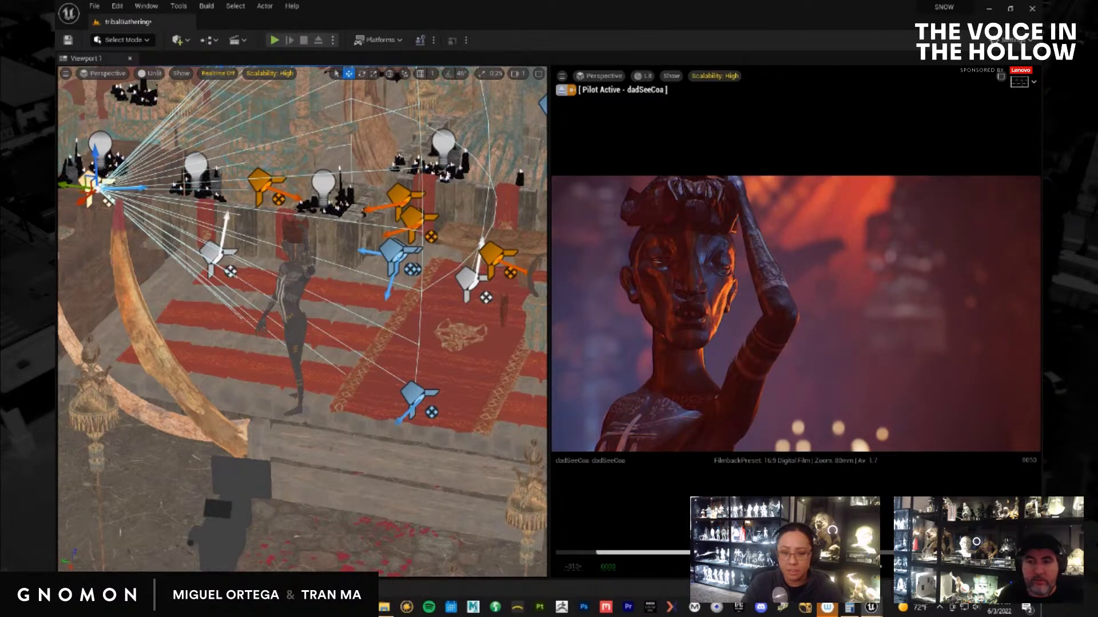
key(space)
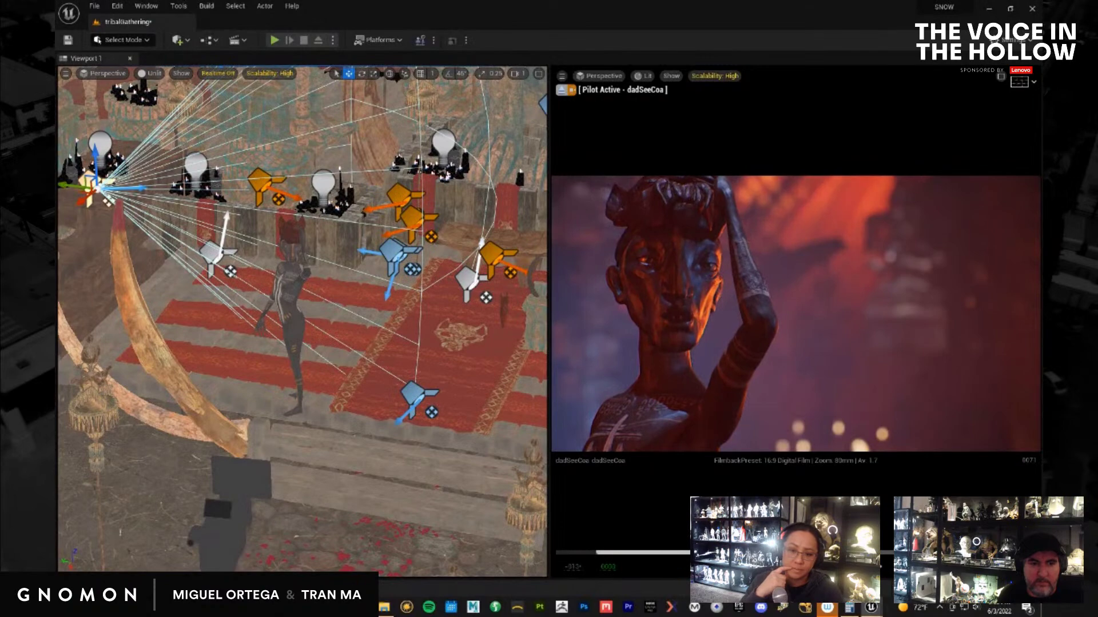
Check the three orange spot lights beside the father by selecting each one in turn
click(416, 219)
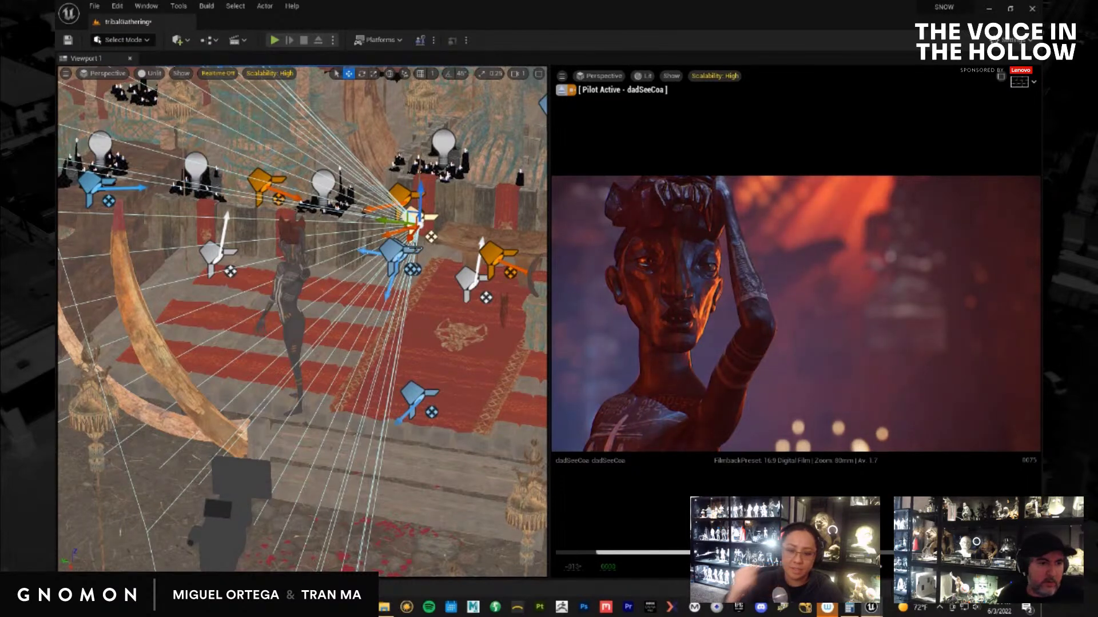
click(493, 253)
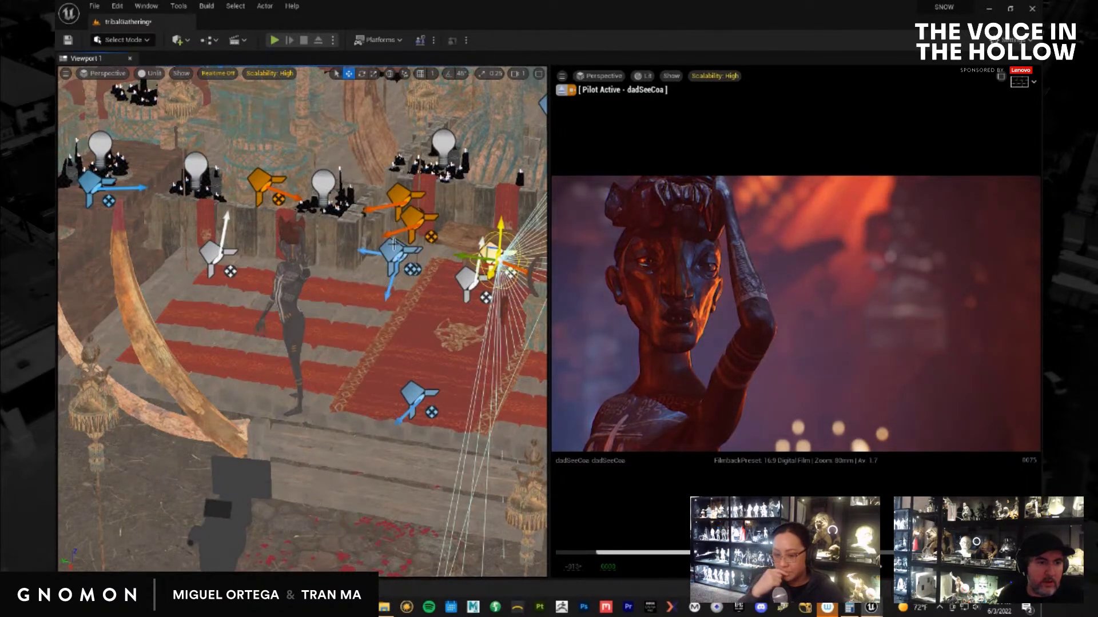
click(397, 197)
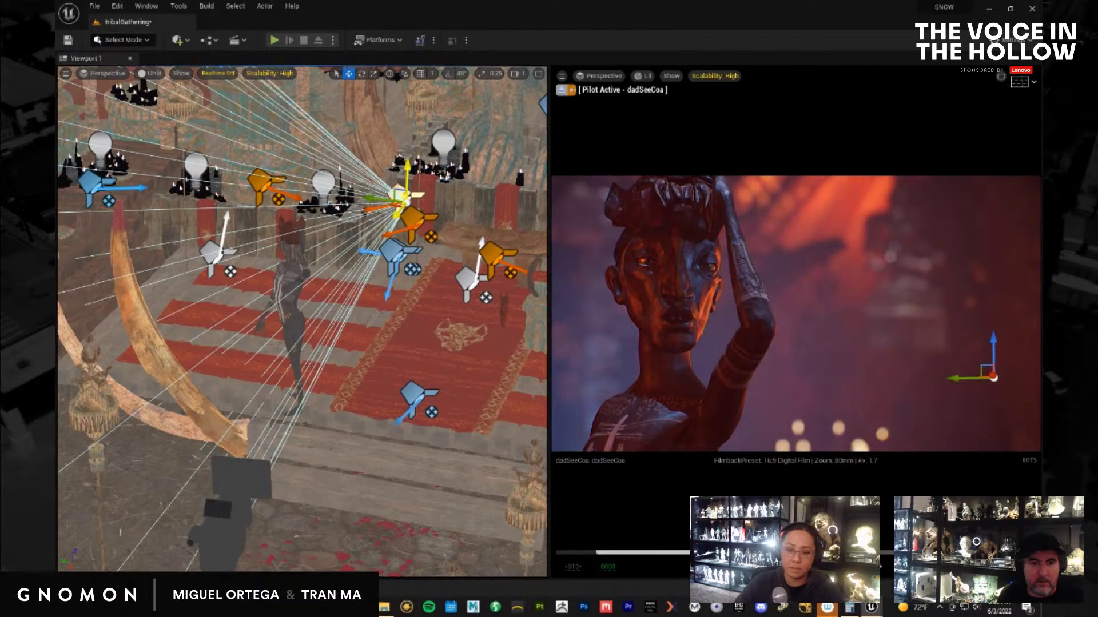
Play back the shot with the upper orange spot light selected and save all modified files of the project
key(ctrl+r)
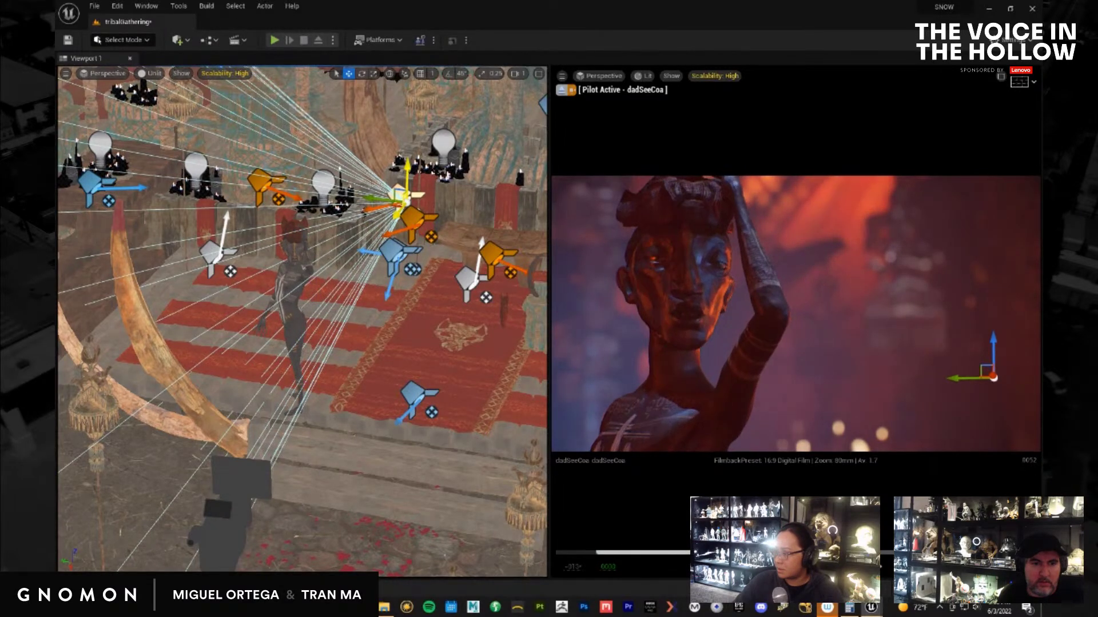
key(ctrl+r)
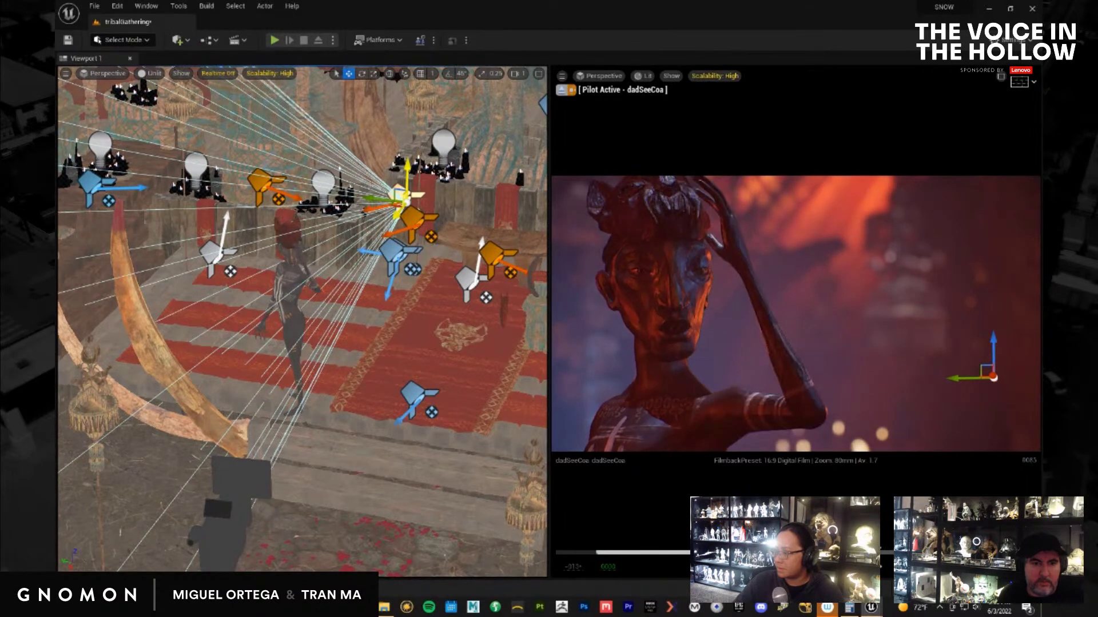
key(ctrl+r)
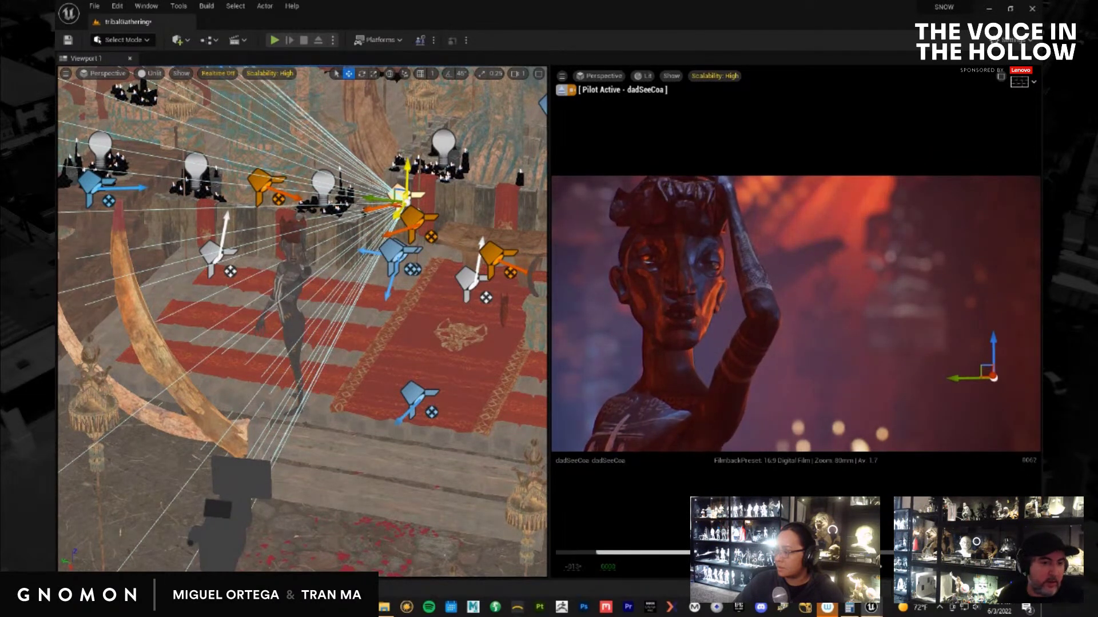
click(106, 7)
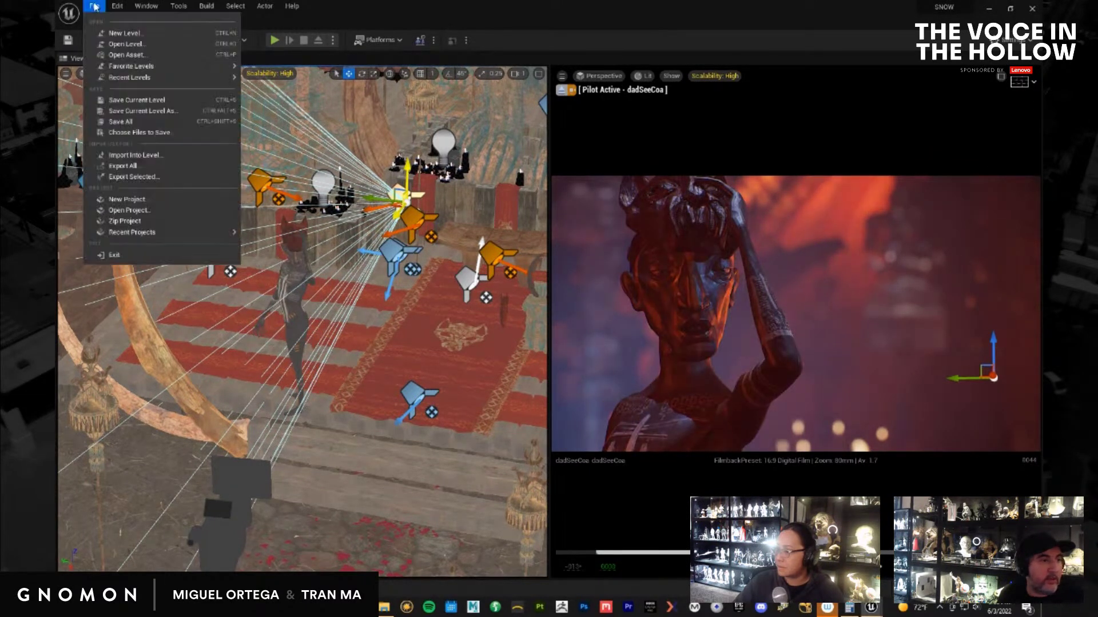
click(150, 119)
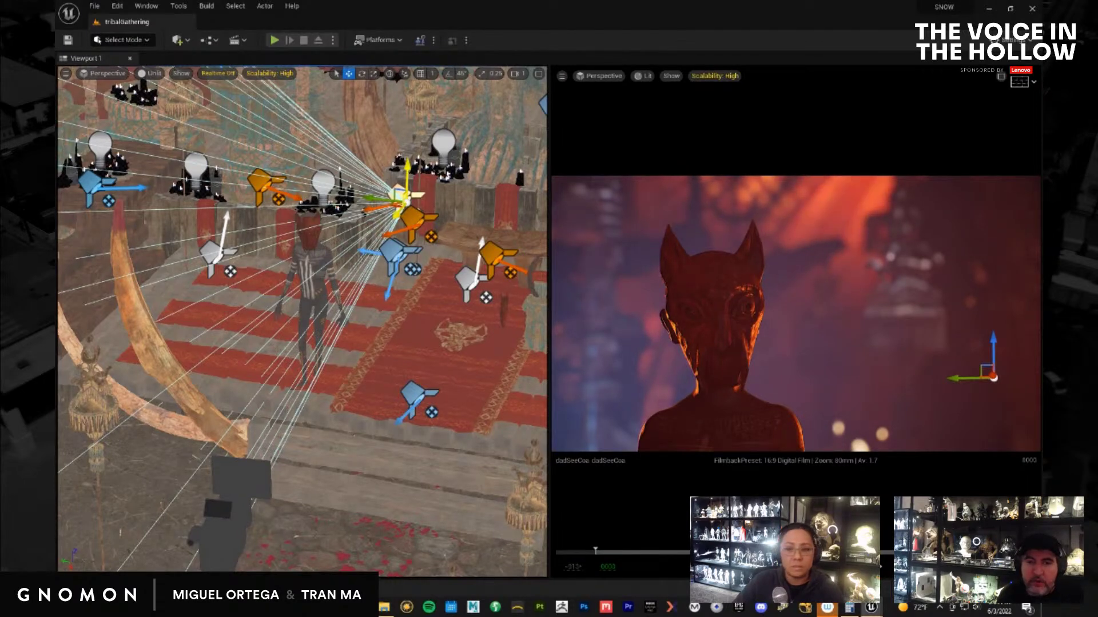
Play the father's mask removal from the start of the shot, stop with his face exposed, and clear the light selection
key(space)
key(space)
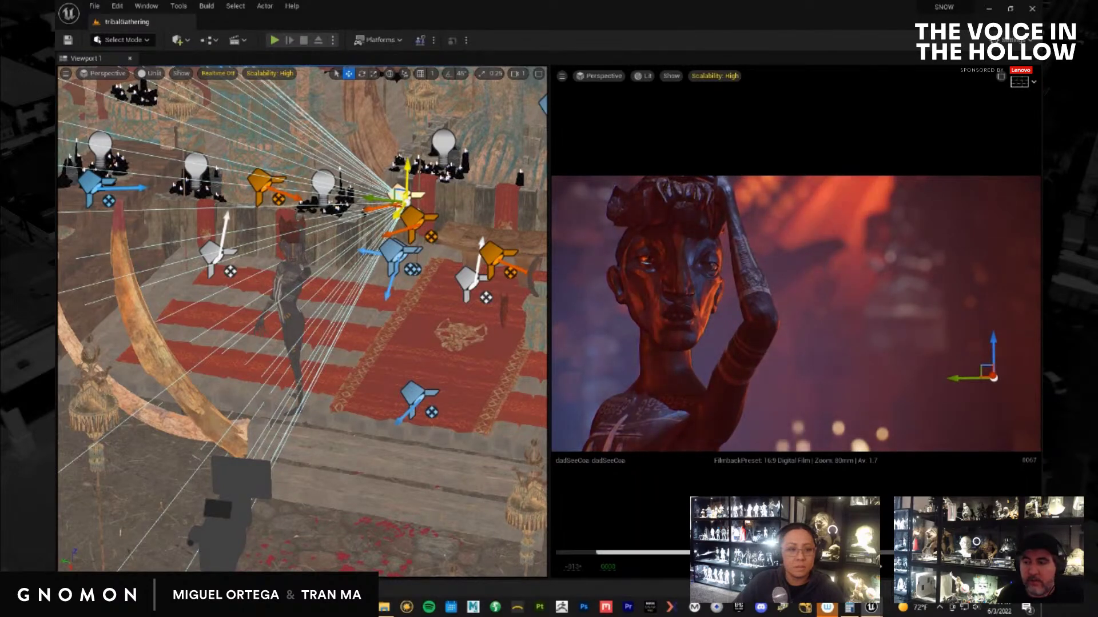
key(Escape)
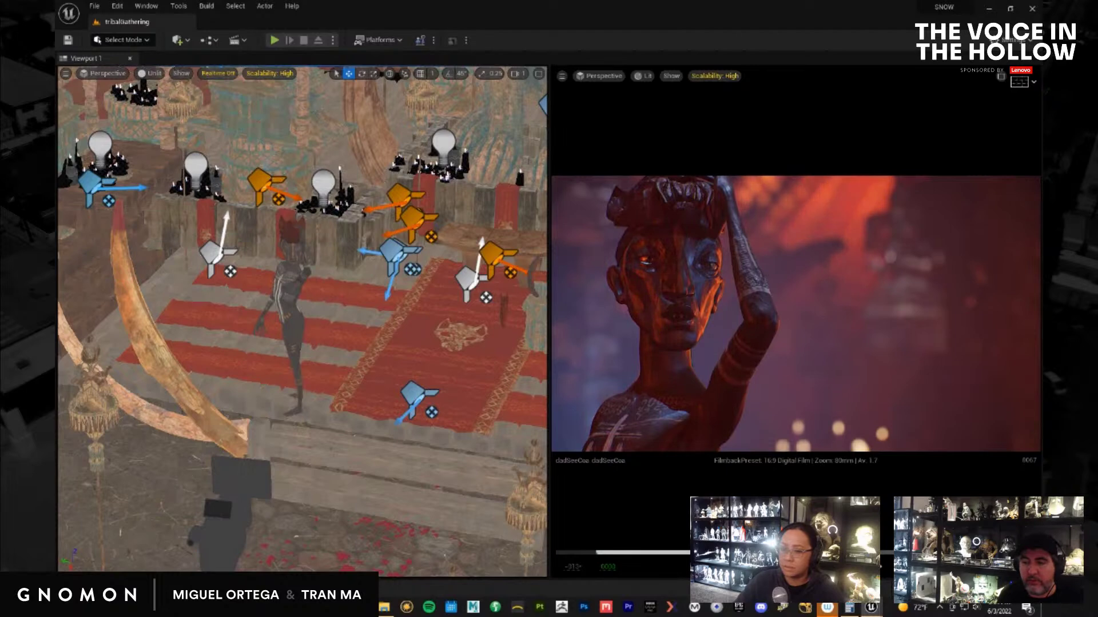
Adjust the framing of the piloted dadSeeCoa camera slightly around the father's face
click(673, 285)
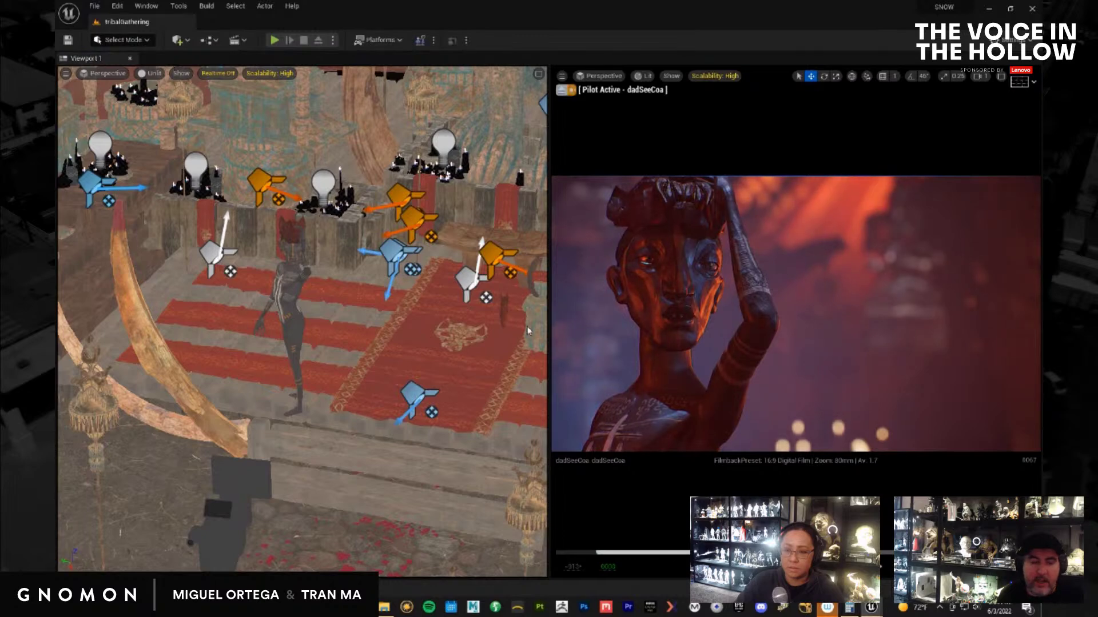
mouse_move(691, 309)
right_down()
mouse_move(724, 315)
mouse_move(680, 304)
mouse_move(701, 311)
right_up()
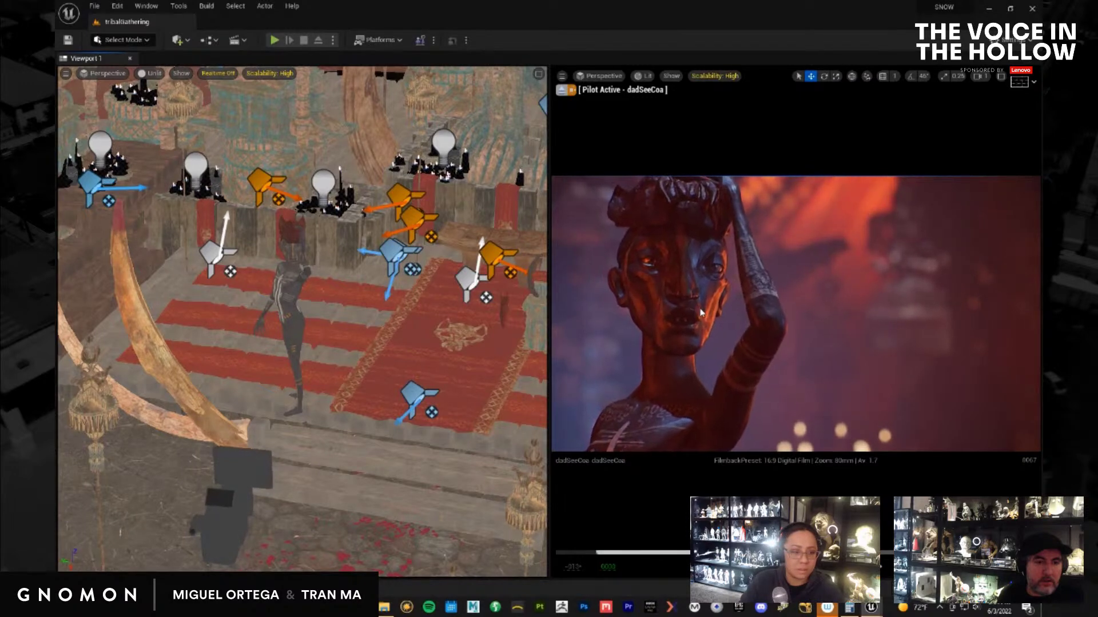
right_drag(666, 279, 661, 286)
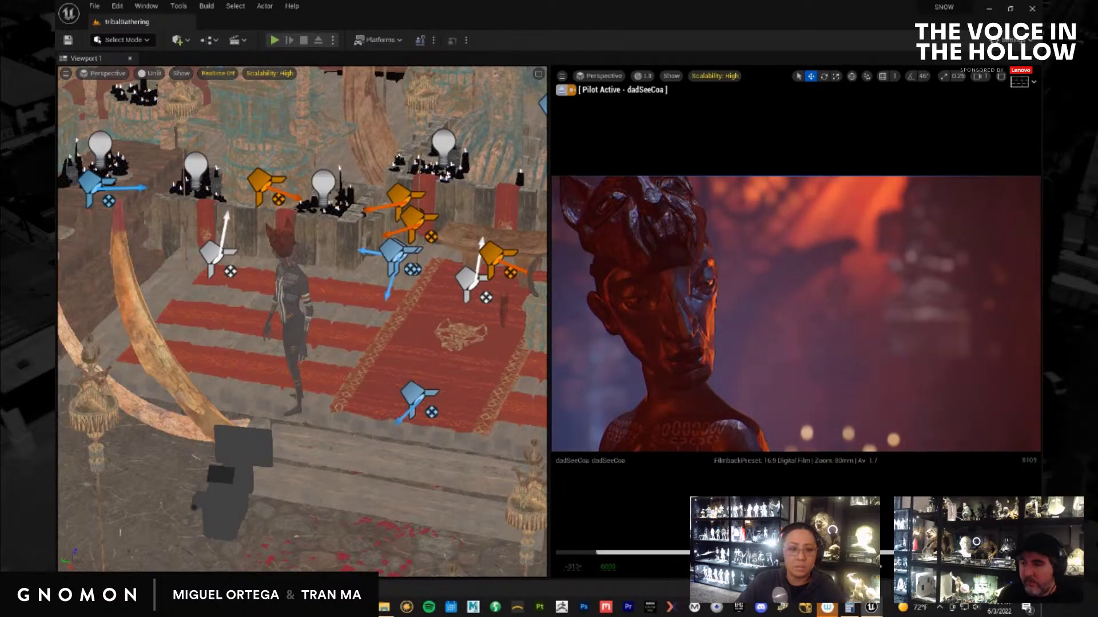
Set the interpolation of the dadSeeCoa camera's selected focus distance and transform keys in Sequencer to Linear
click(237, 457)
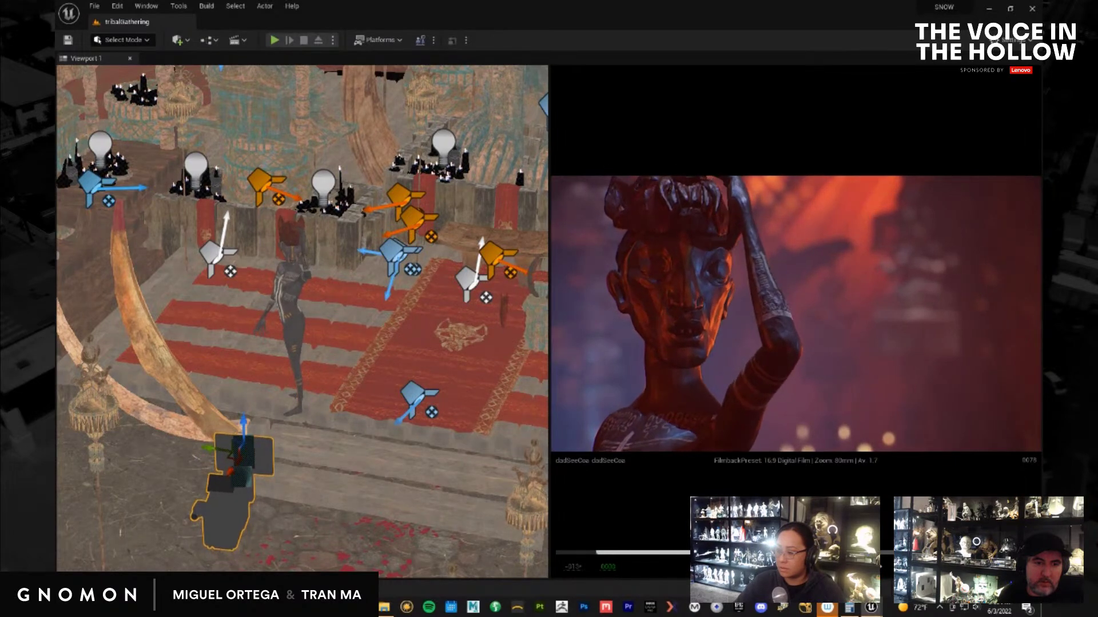
drag(1087, 189, 486, 189)
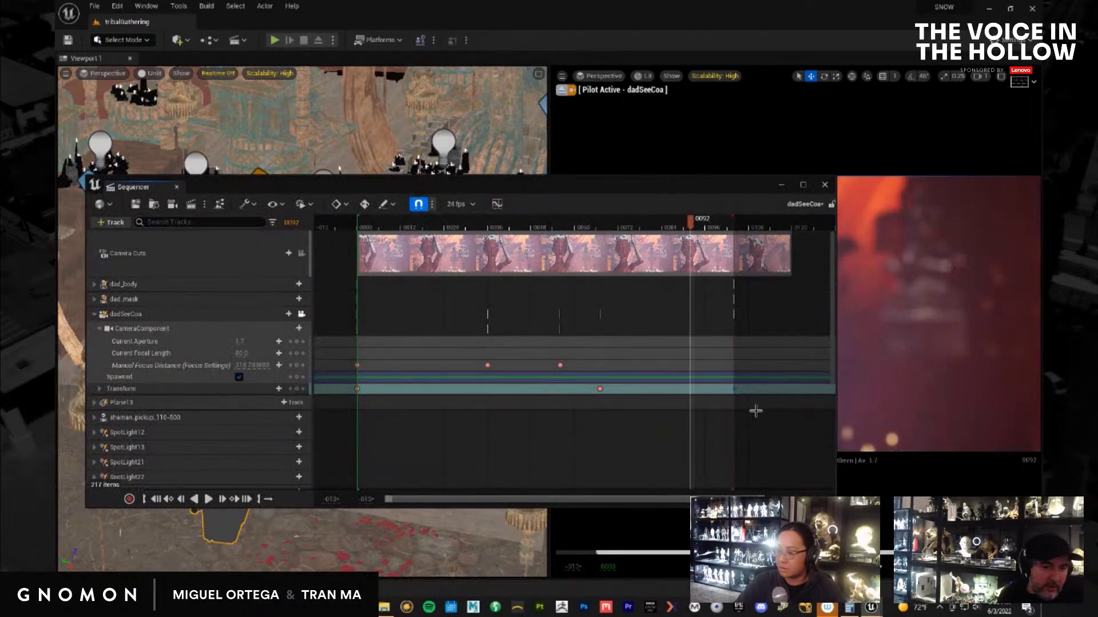
drag(756, 392, 425, 374)
drag(342, 375, 343, 361)
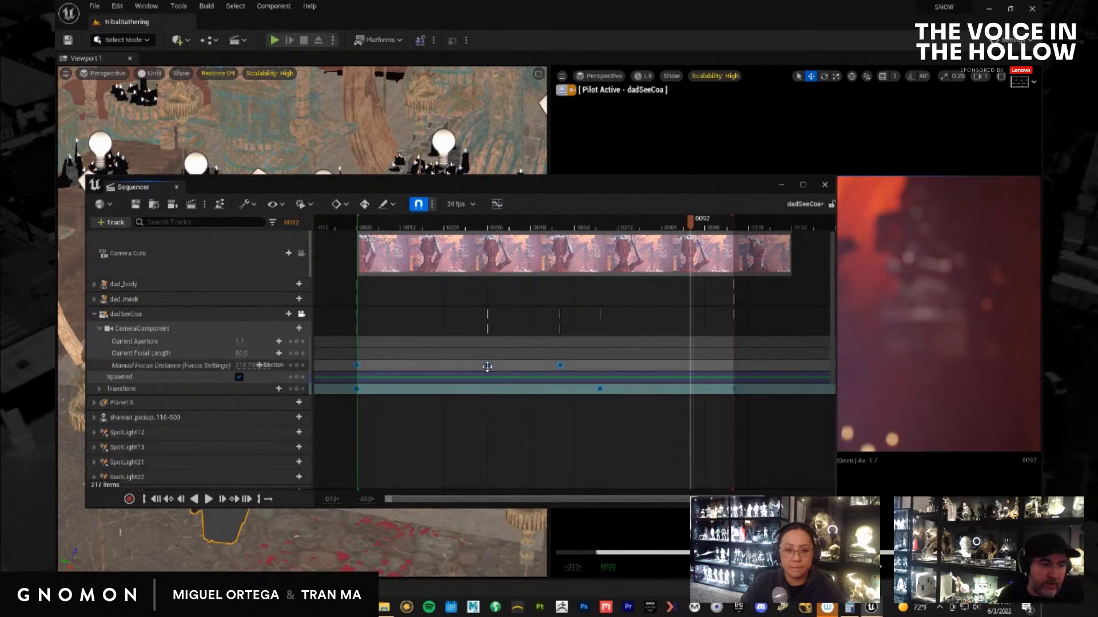
right_click(487, 366)
click(555, 464)
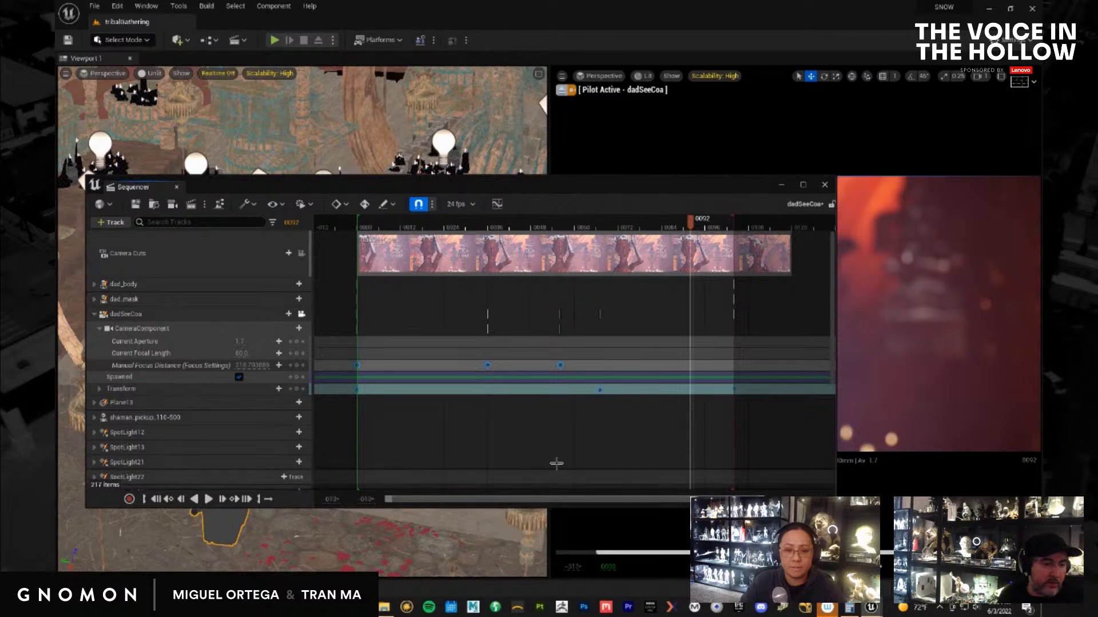
click(487, 366)
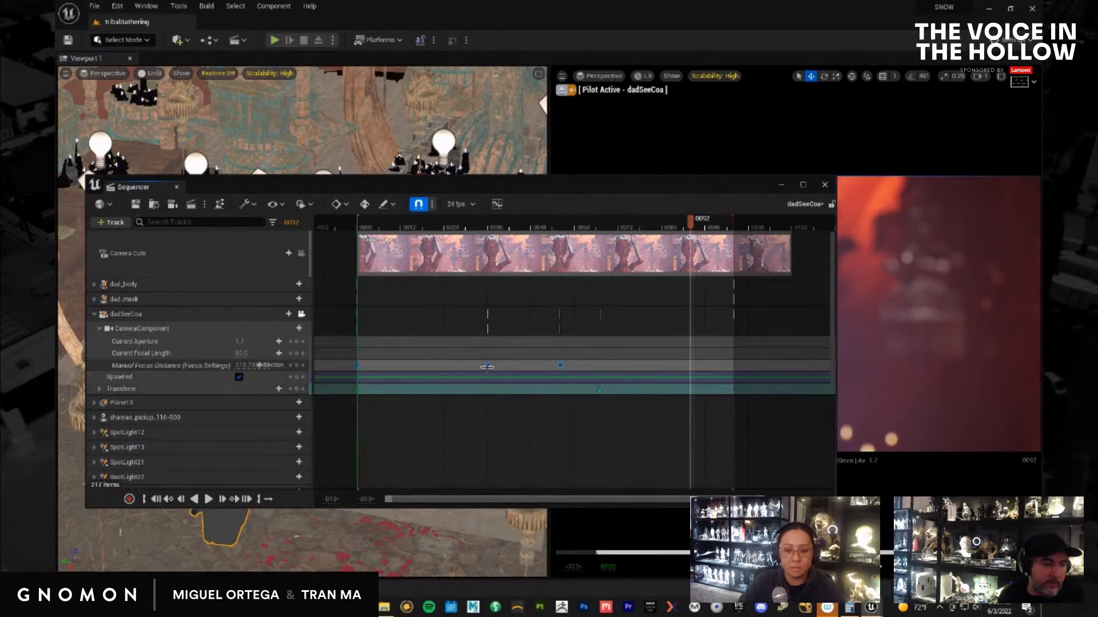
right_click(487, 366)
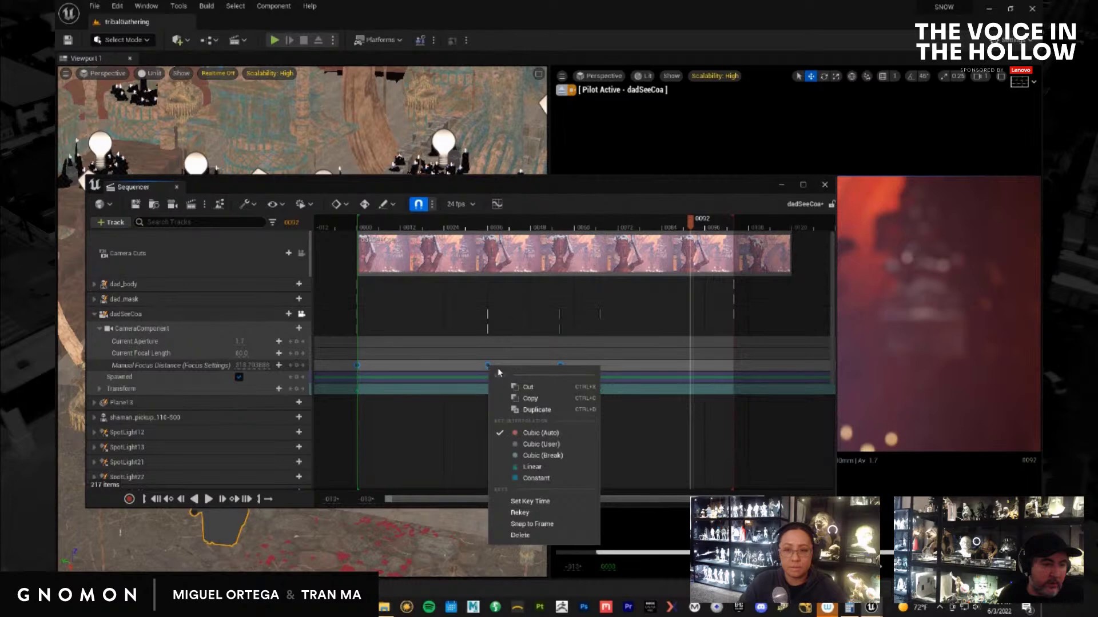
click(540, 462)
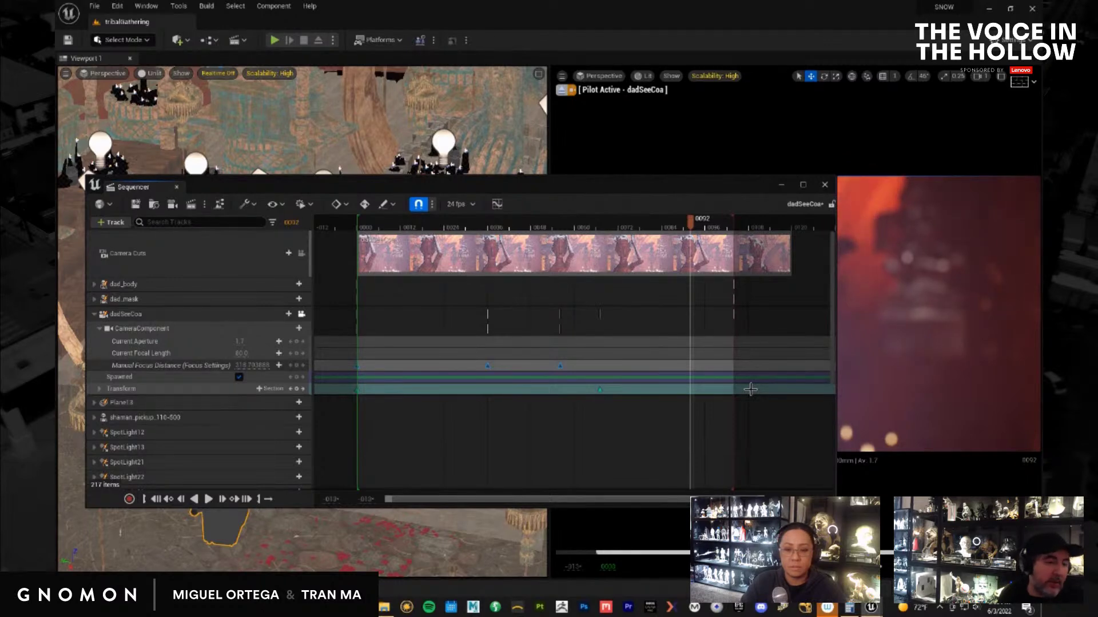
Scrub the timeline to frame 79, hide the Sequencer window, and play back the shot briefly from there
drag(598, 223, 646, 229)
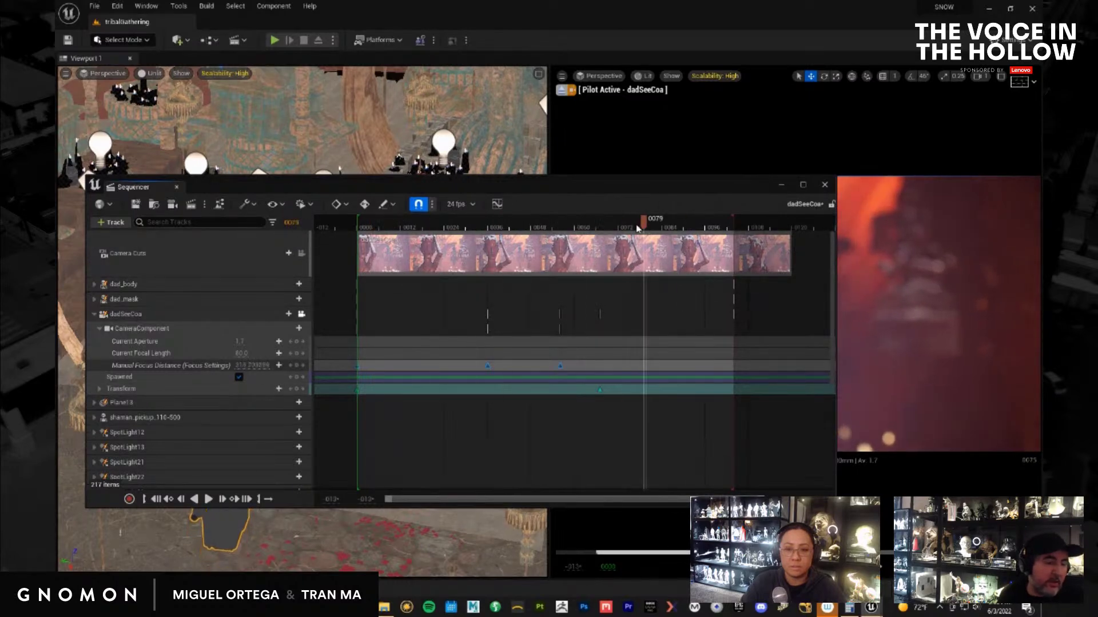
key(alt+Tab)
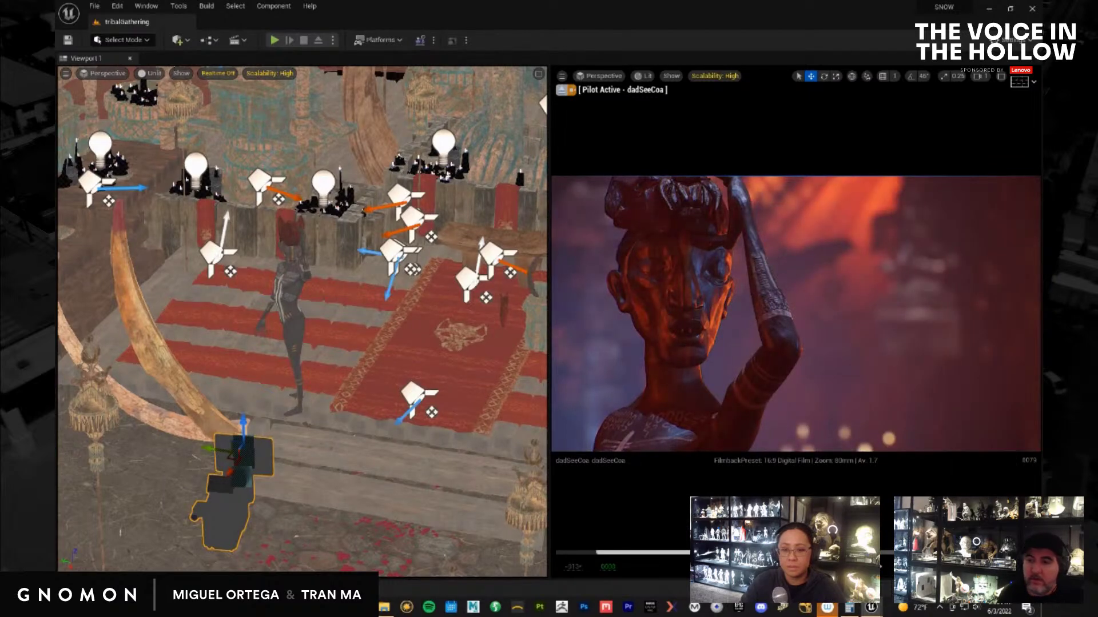
key(space)
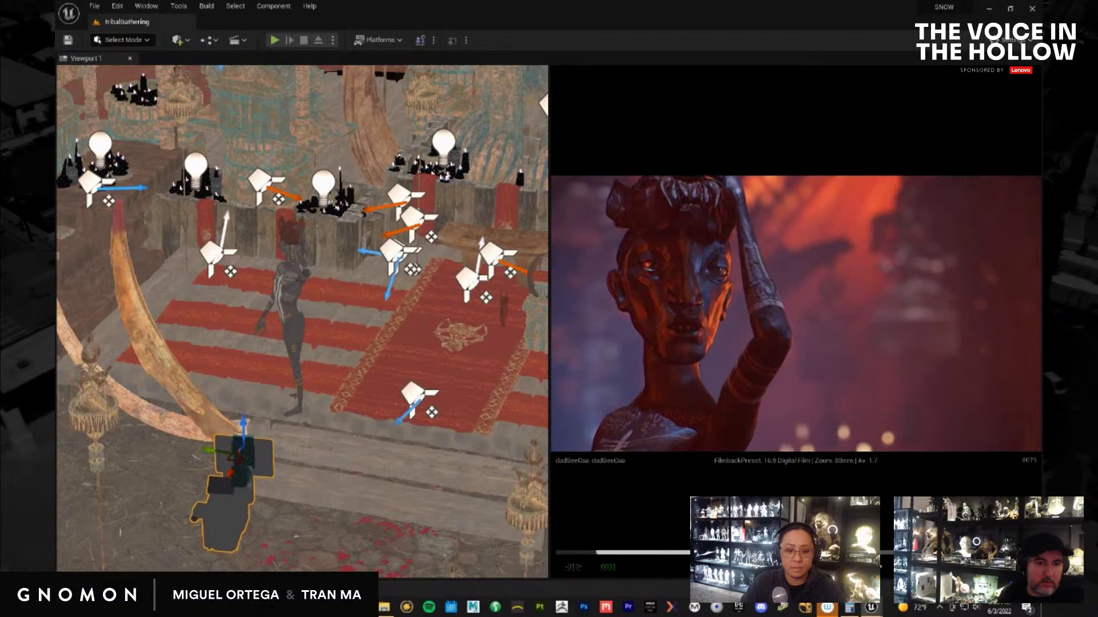
key(space)
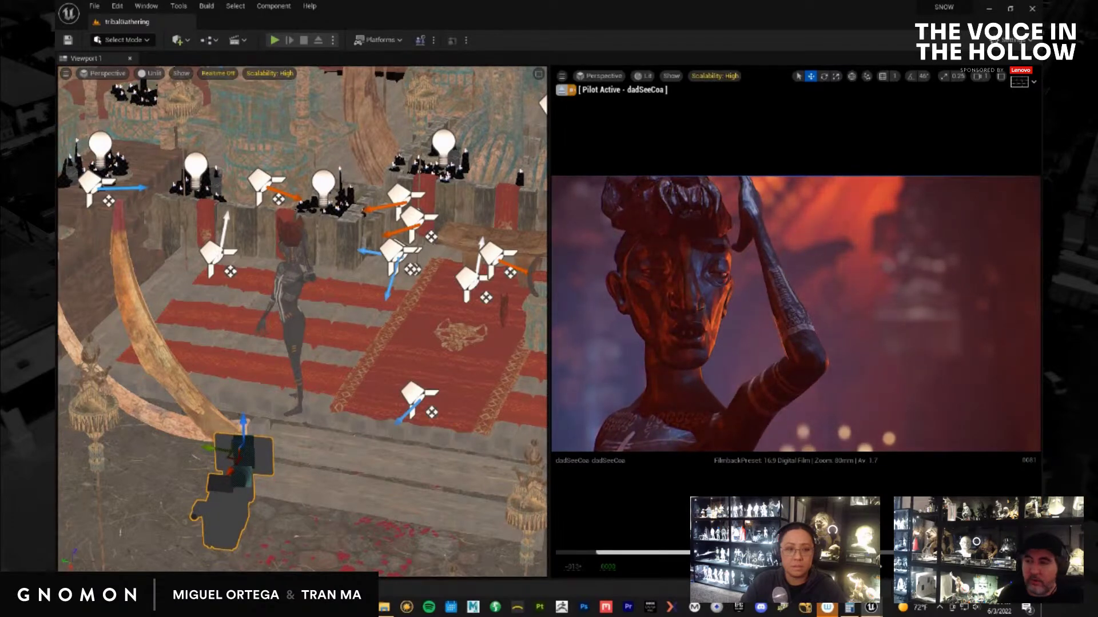
Step the shot back frame by frame to frame 71, where the father's face is exposed
key(Left)
key(Left)
key(Left)
key(Left)
key(Left)
key(Left)
key(Left)
key(Left)
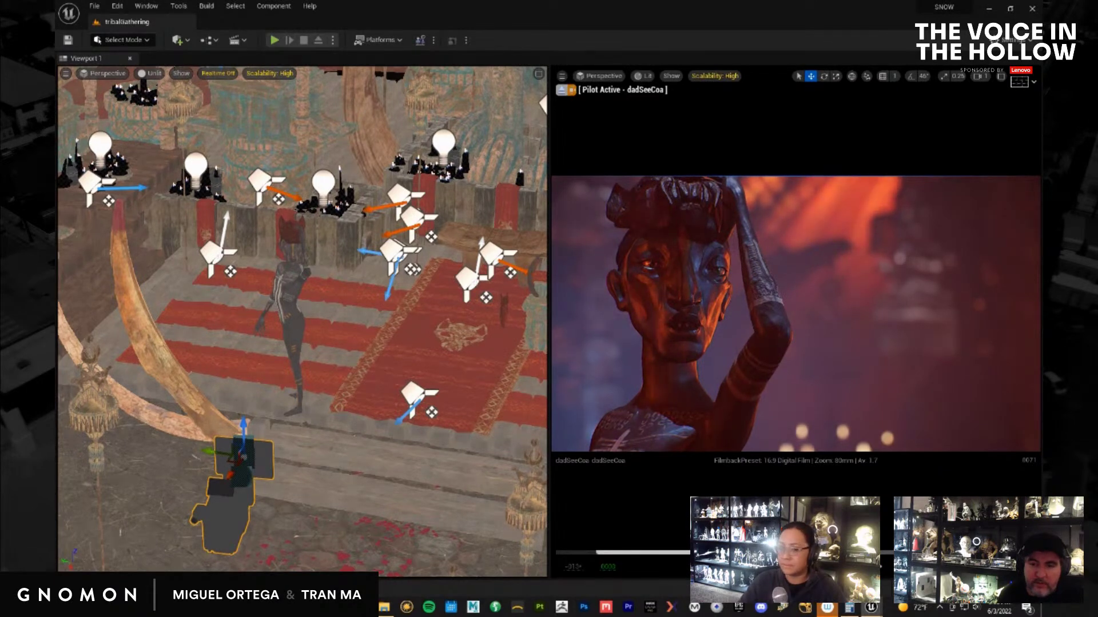
Select the blue and orange spot lights around the father and hide them to compare the lighting without them
click(393, 250)
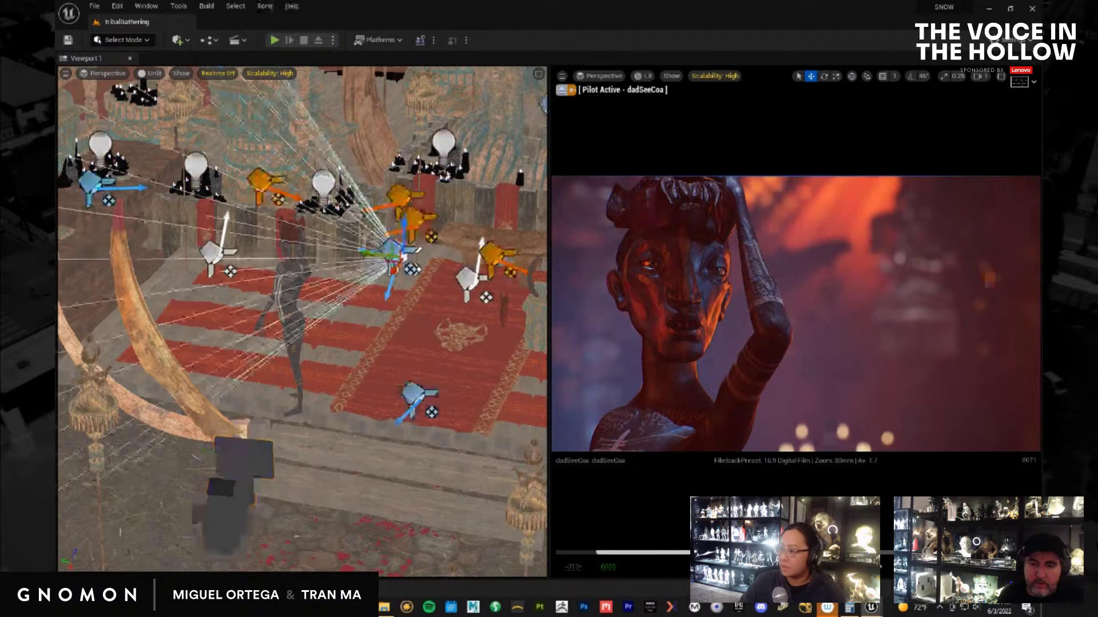
shift+click(92, 184)
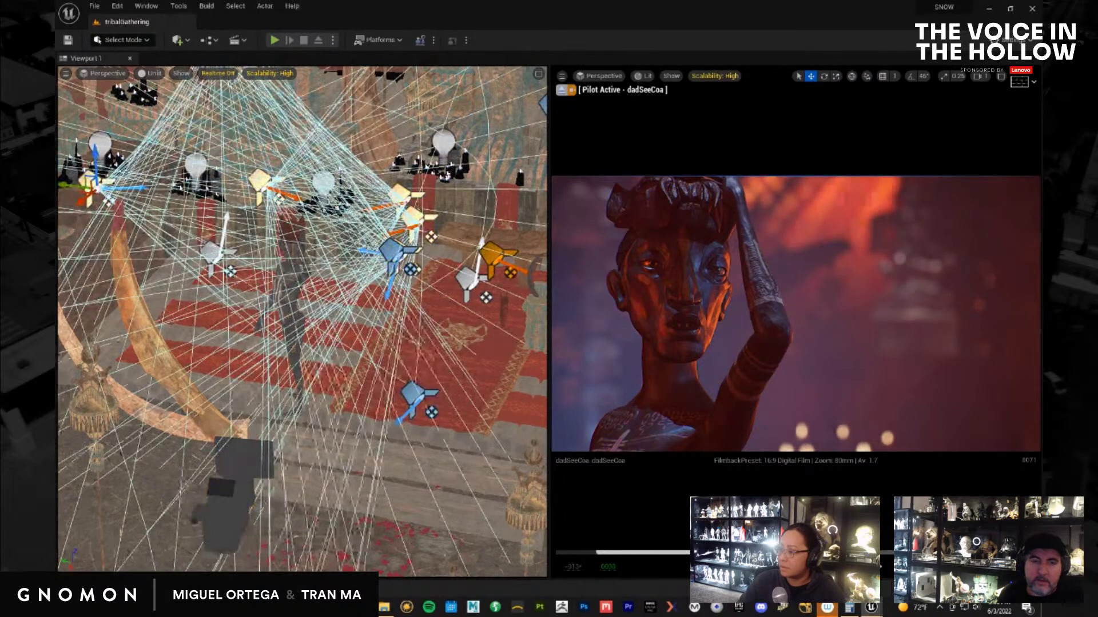
key(h)
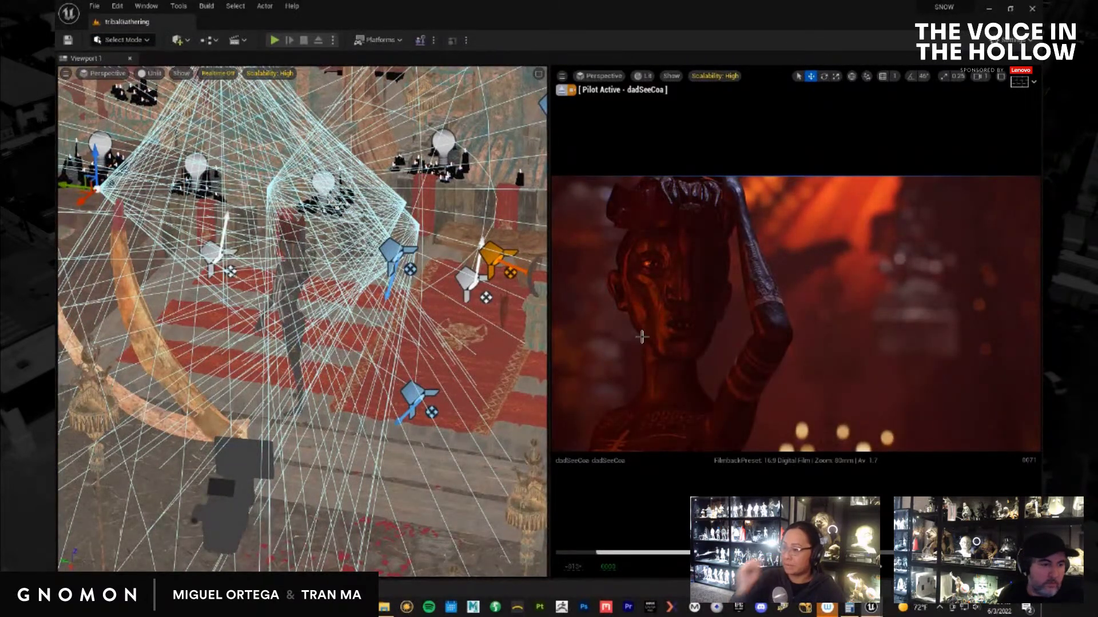
Inspect the blue spot light at the carpet's front edge and the orange spot light beside the curved tusk
click(415, 396)
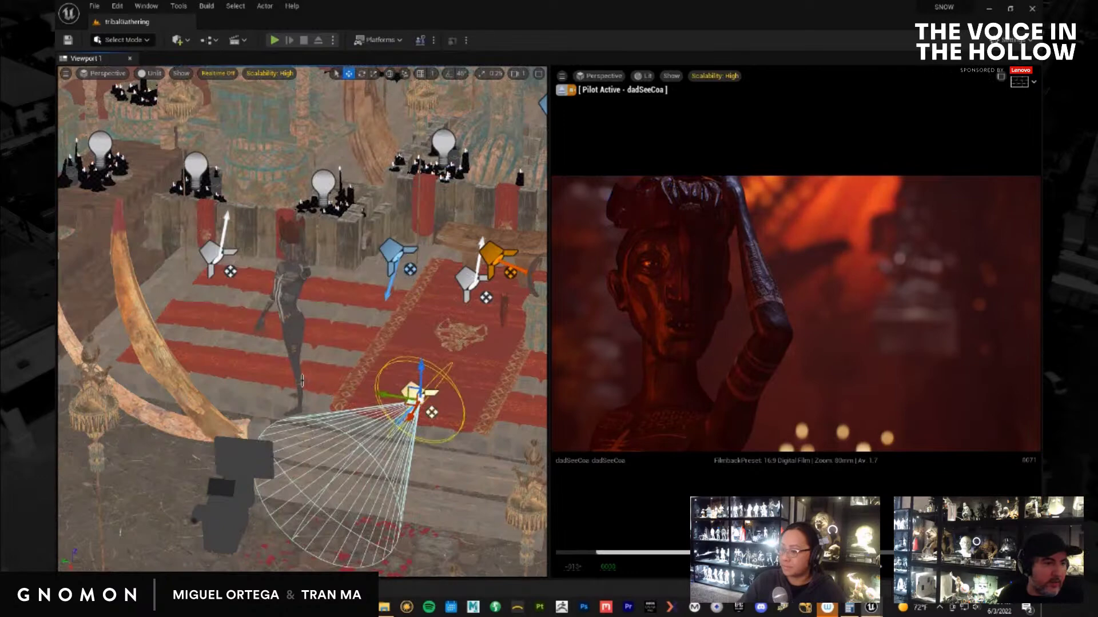
key(f)
scroll(310, 348, down, 5)
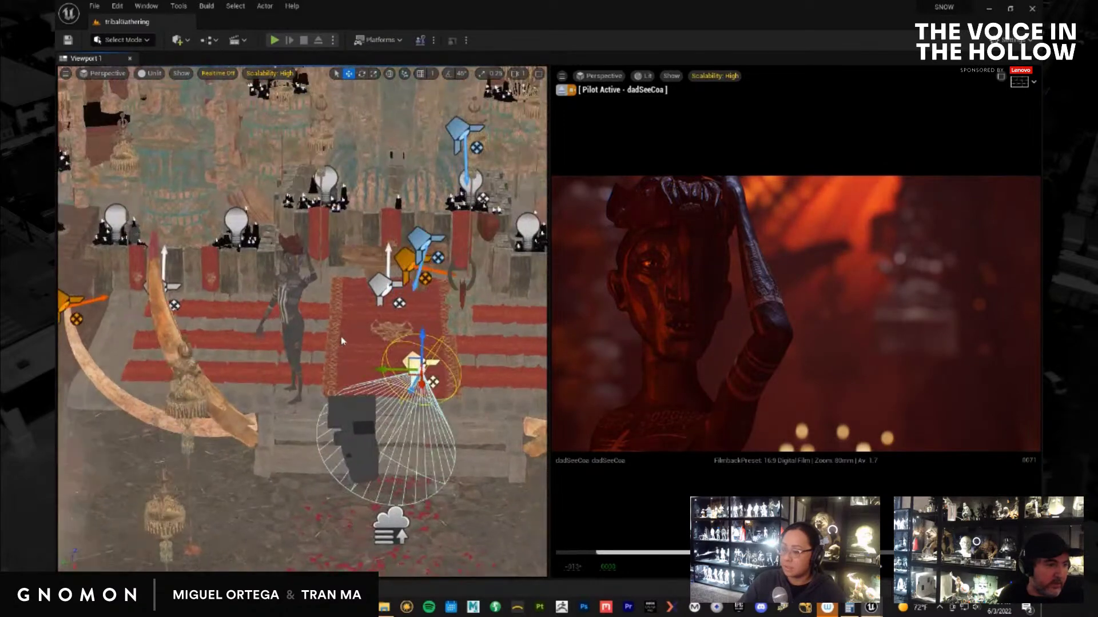
scroll(158, 331, down, 2)
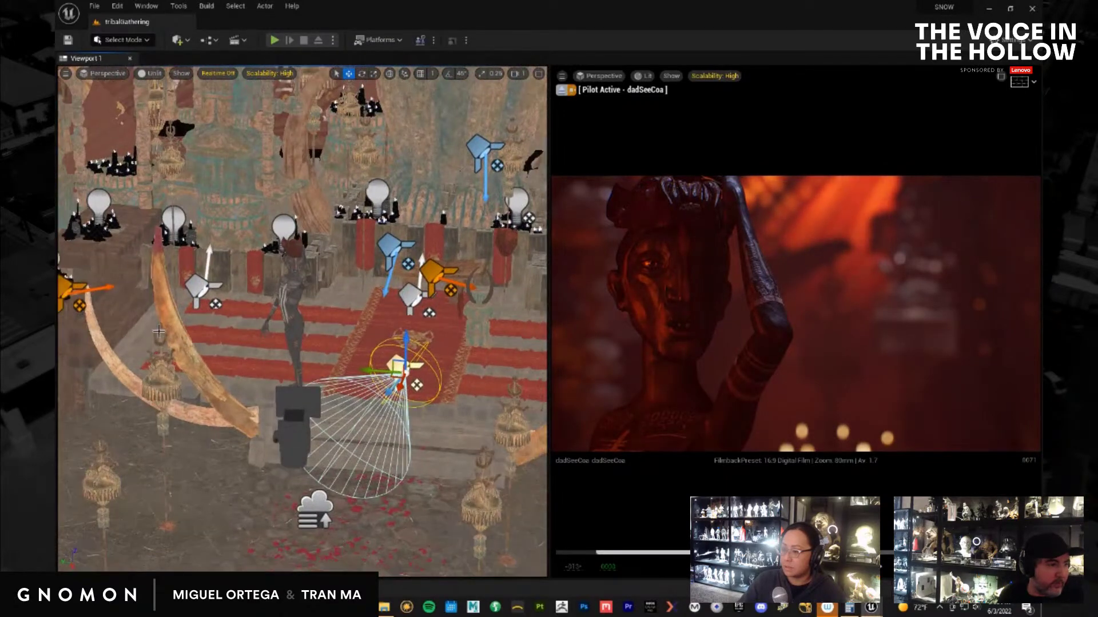
click(69, 291)
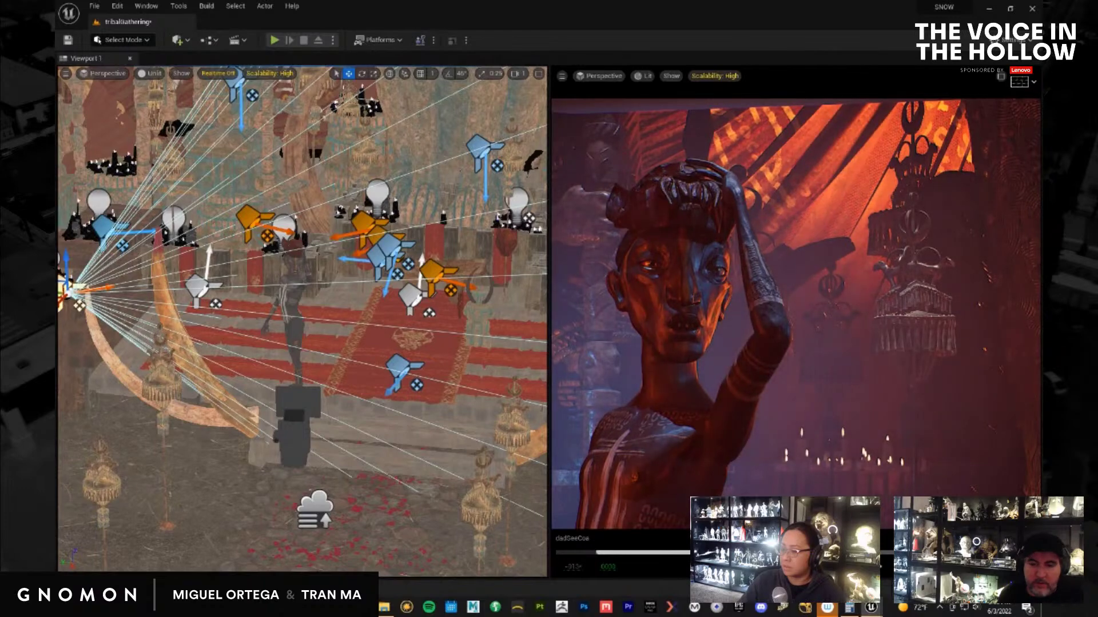
Hide the selected spot lights surrounding the father again to compare the shot without their contribution
click(378, 260)
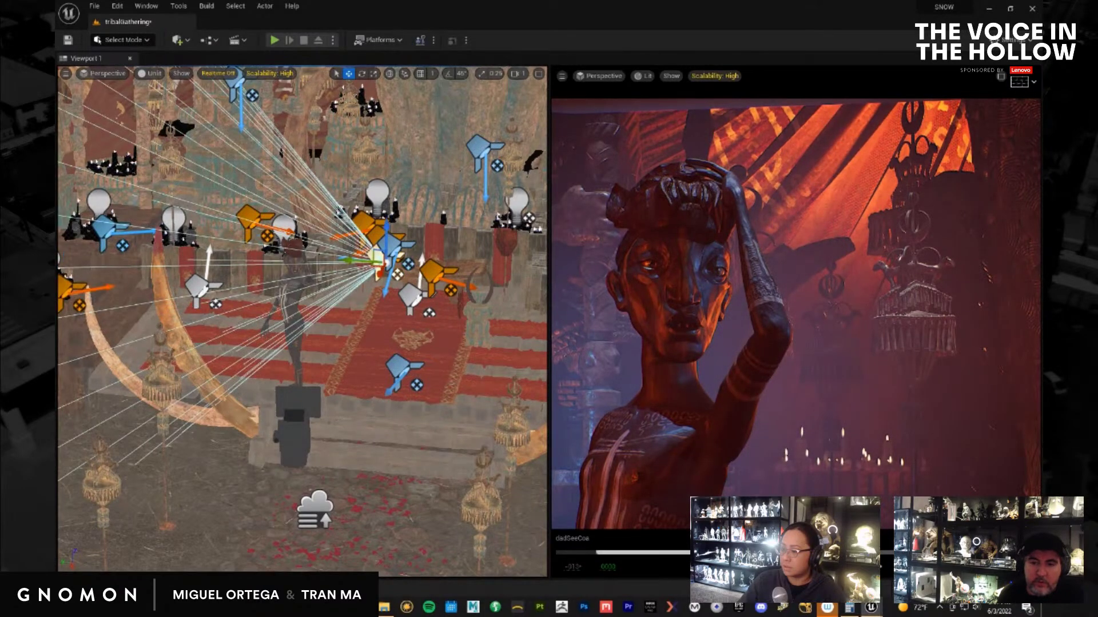
shift+click(107, 230)
key(h)
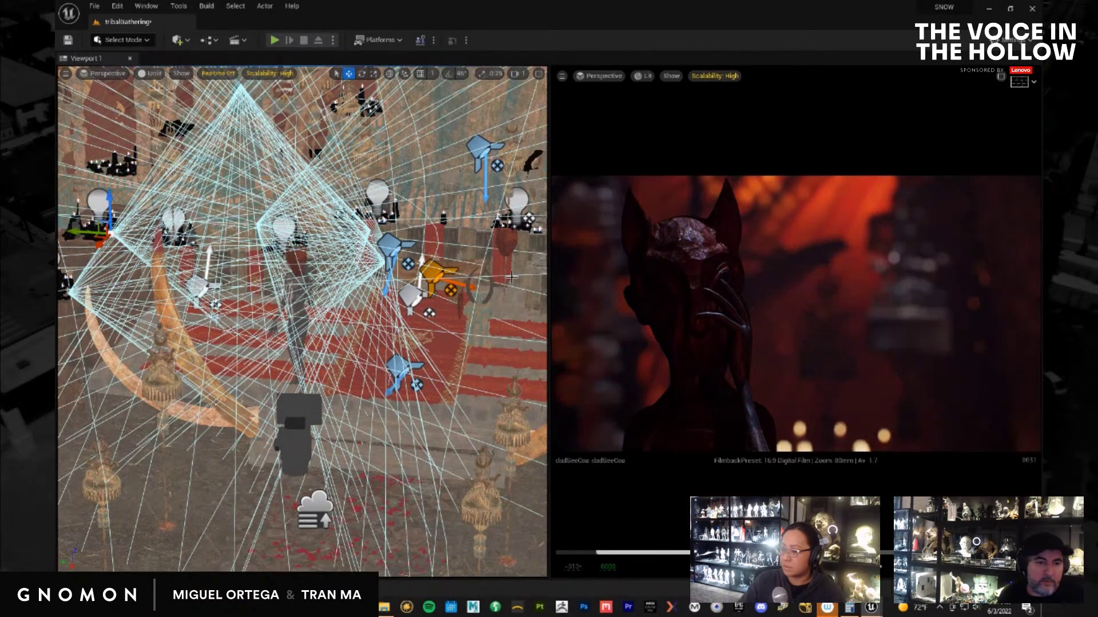
Widen the dadSeeCoa camera view and bring the Details and Sequencer windows over it to work on the spot lights' volumetric scattering
drag(550, 260, 82, 257)
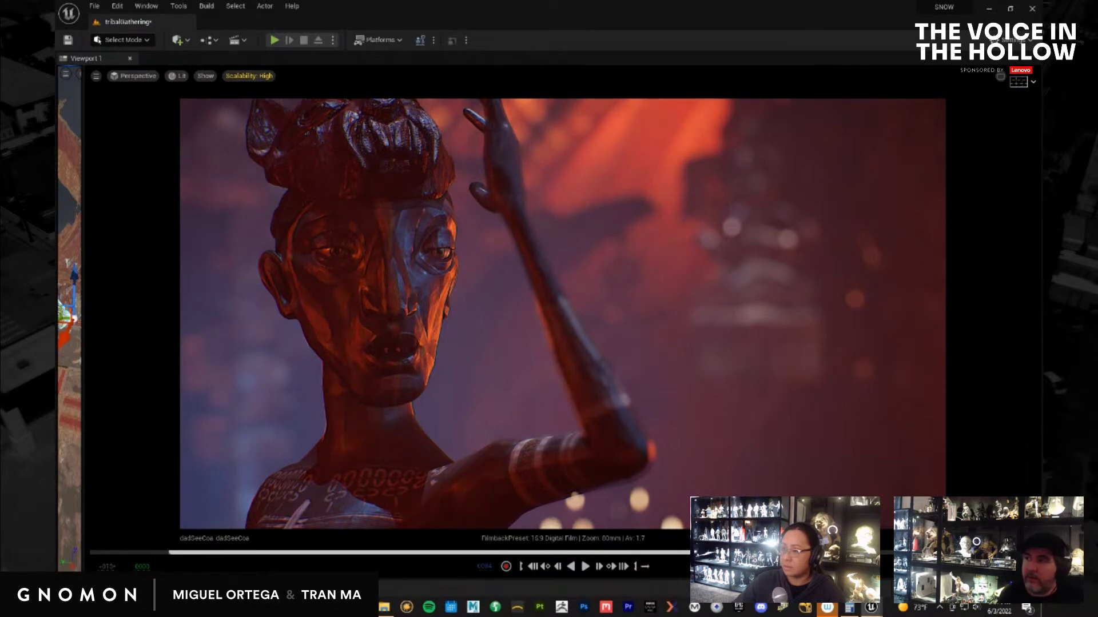
drag(1042, 127, 697, 83)
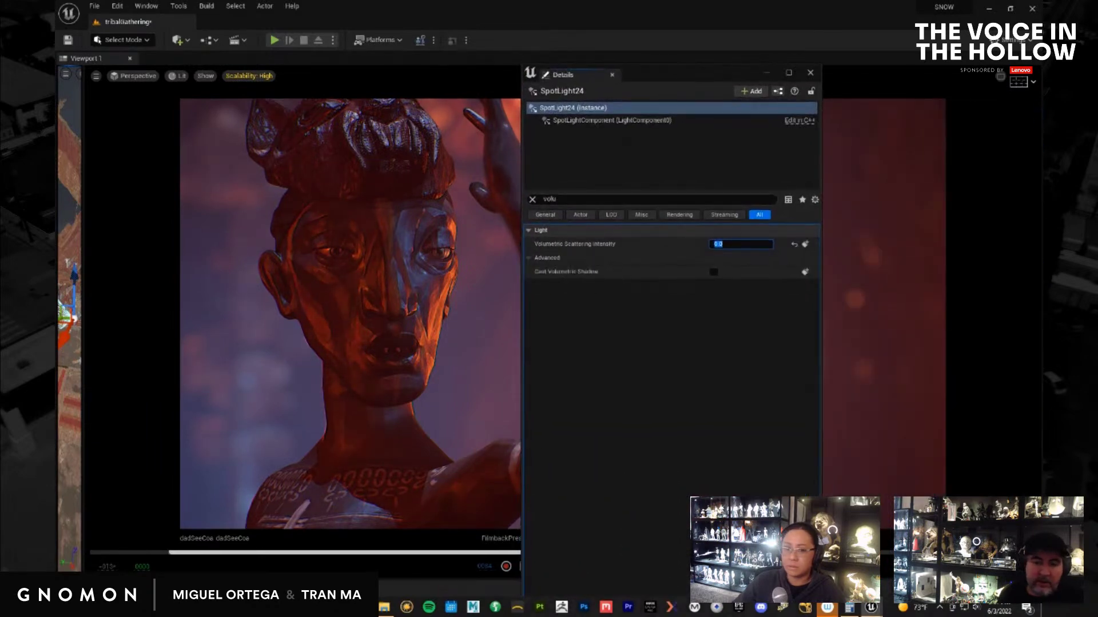
drag(974, 237, 970, 232)
Check the Volumetric Scattering Intensity of SpotLight23, SpotLight22 and SpotLight21, and set SpotLight16's to 0
click(870, 474)
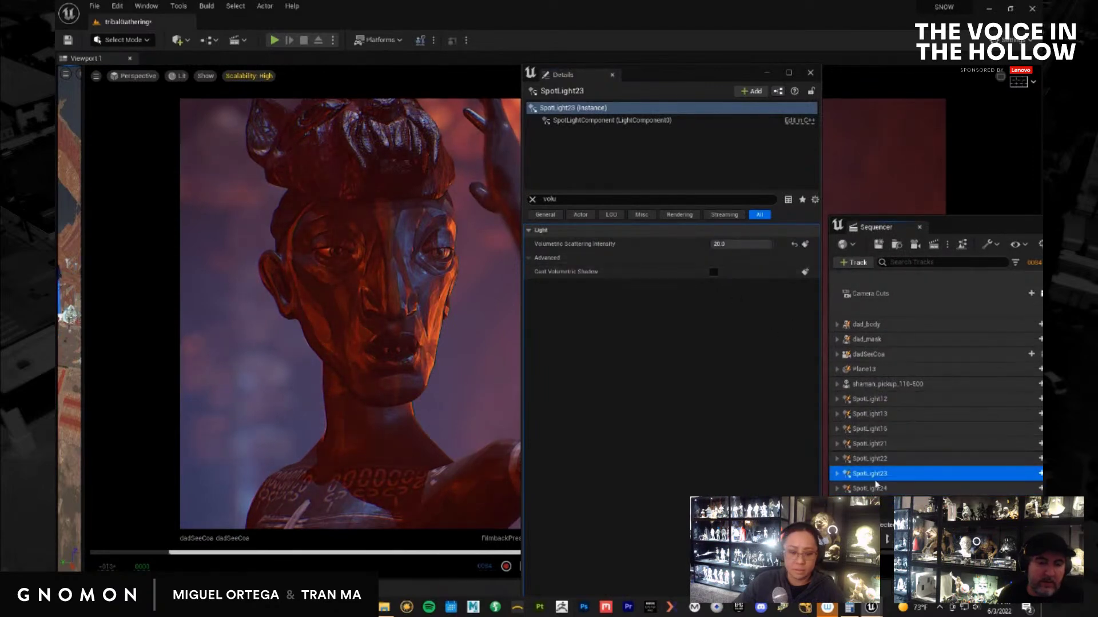
click(869, 459)
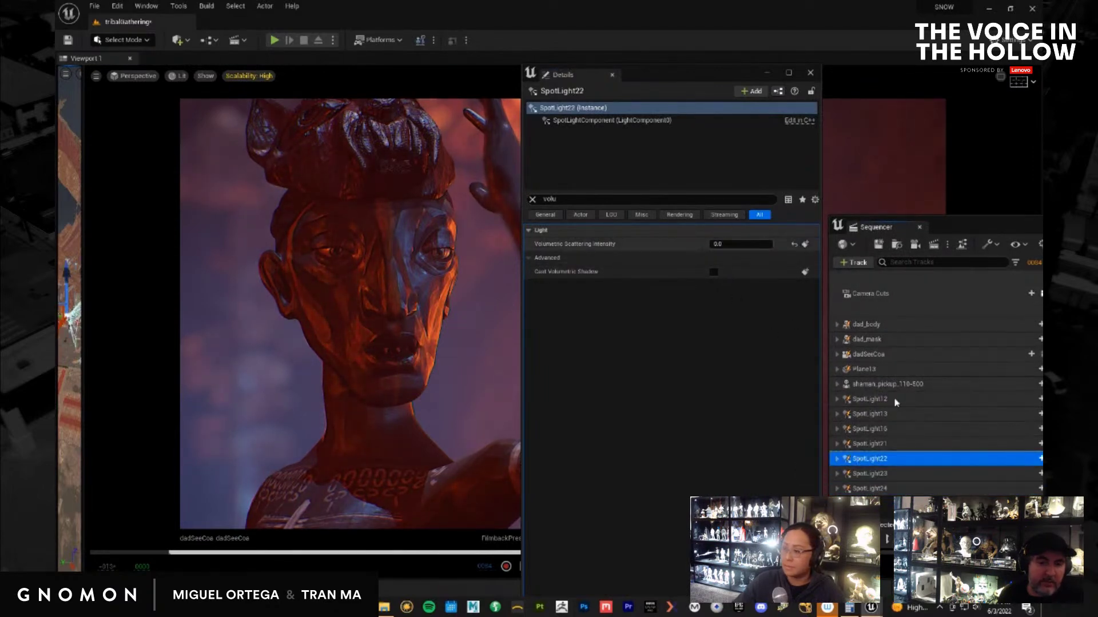
click(869, 443)
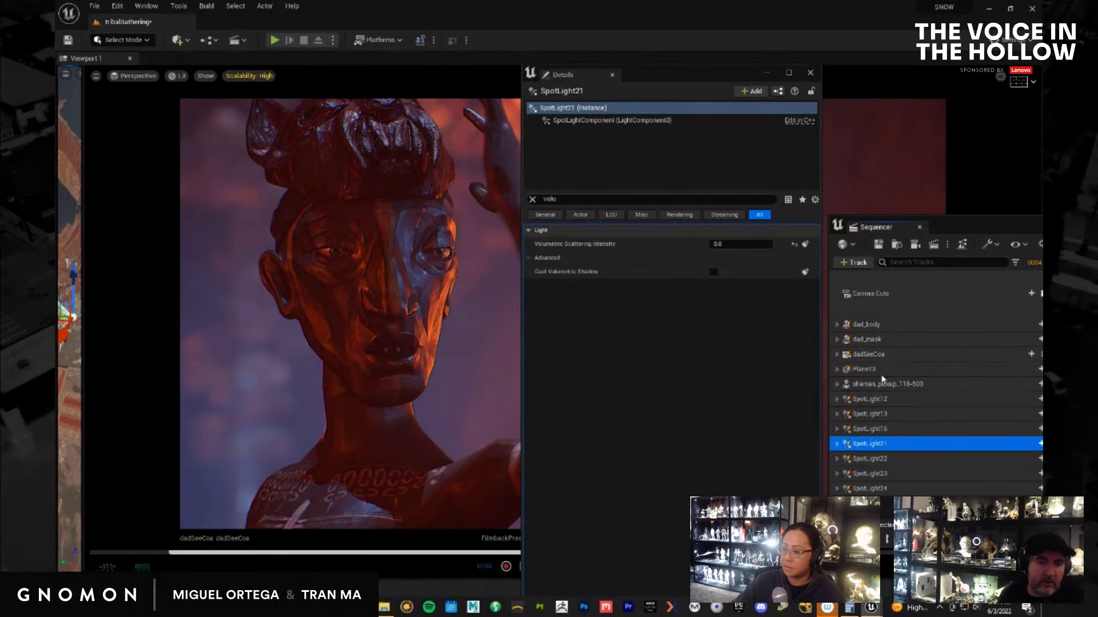
click(890, 430)
click(740, 244)
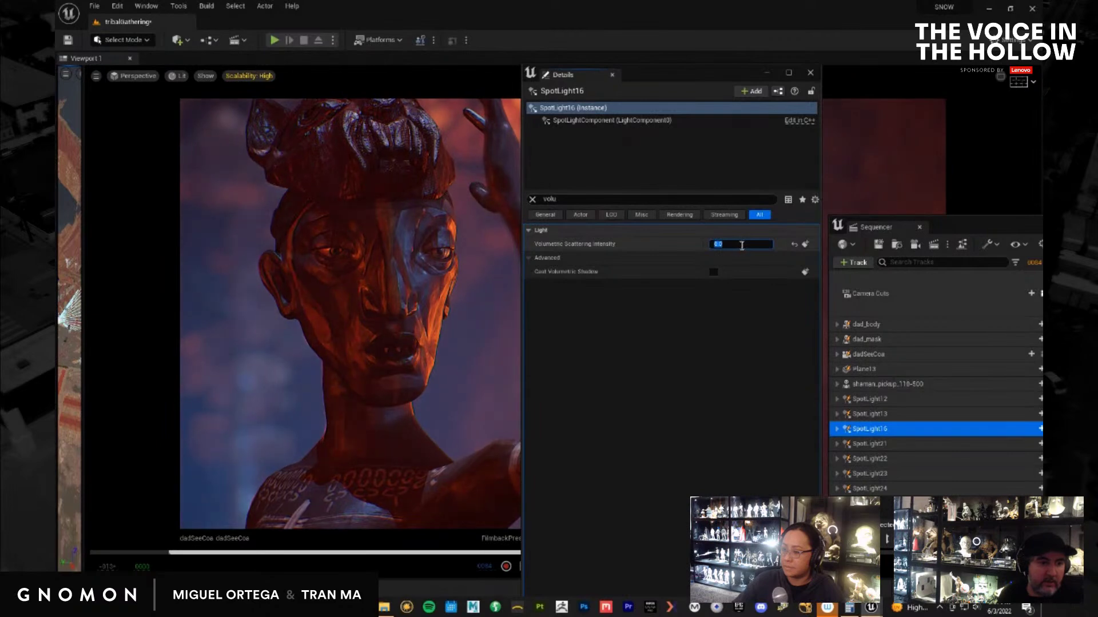
Turn down SpotLight13's Volumetric Scattering Intensity and set SpotLight12's to 0
click(866, 415)
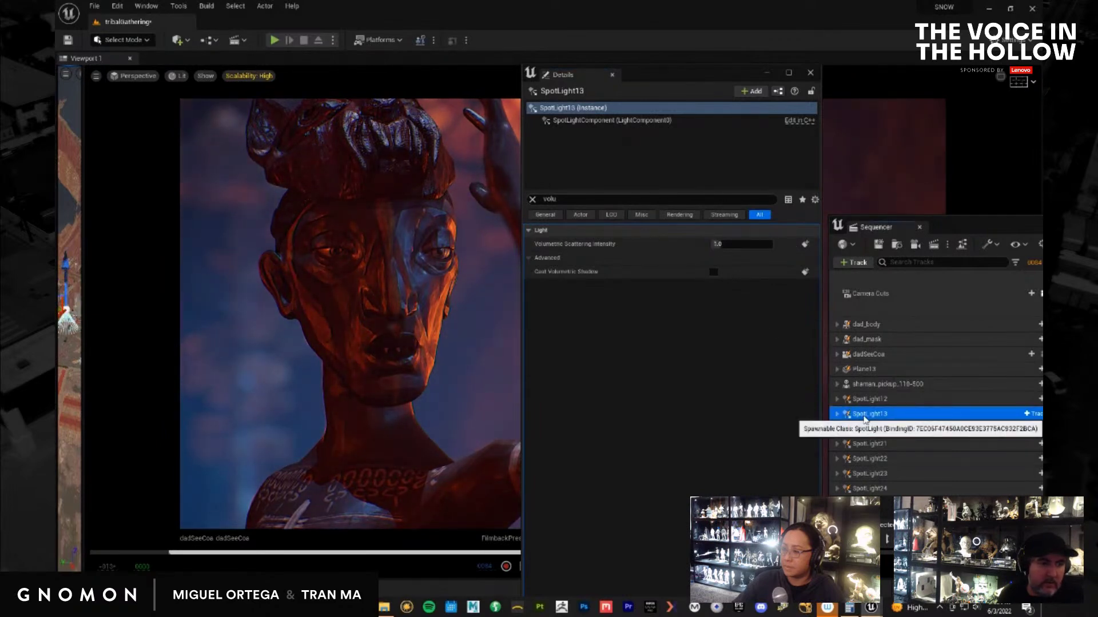
click(758, 243)
text(6)
key(Return)
click(869, 399)
click(750, 244)
text(0)
key(Return)
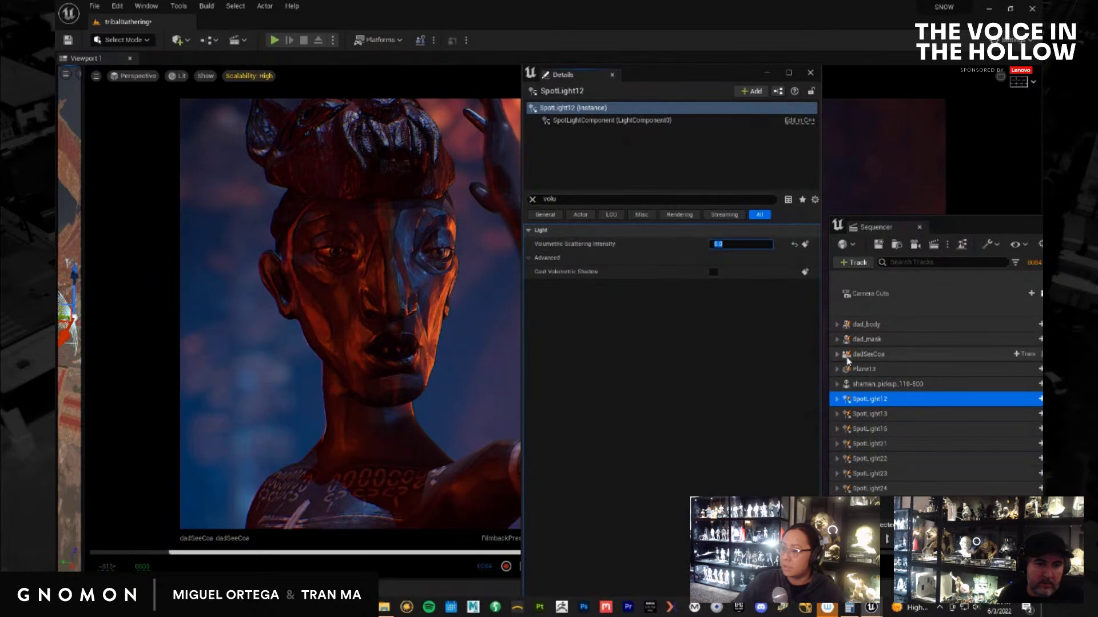
Clear the floating windows off the camera view and play back the shot to review the reduced haze
drag(875, 227, 1006, 244)
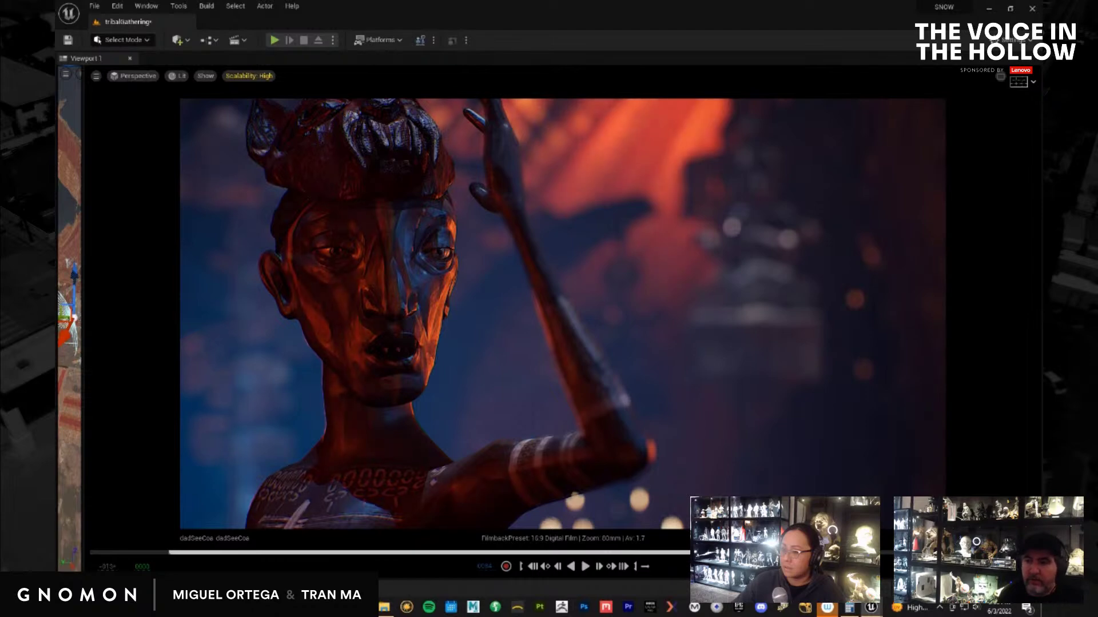
key(space)
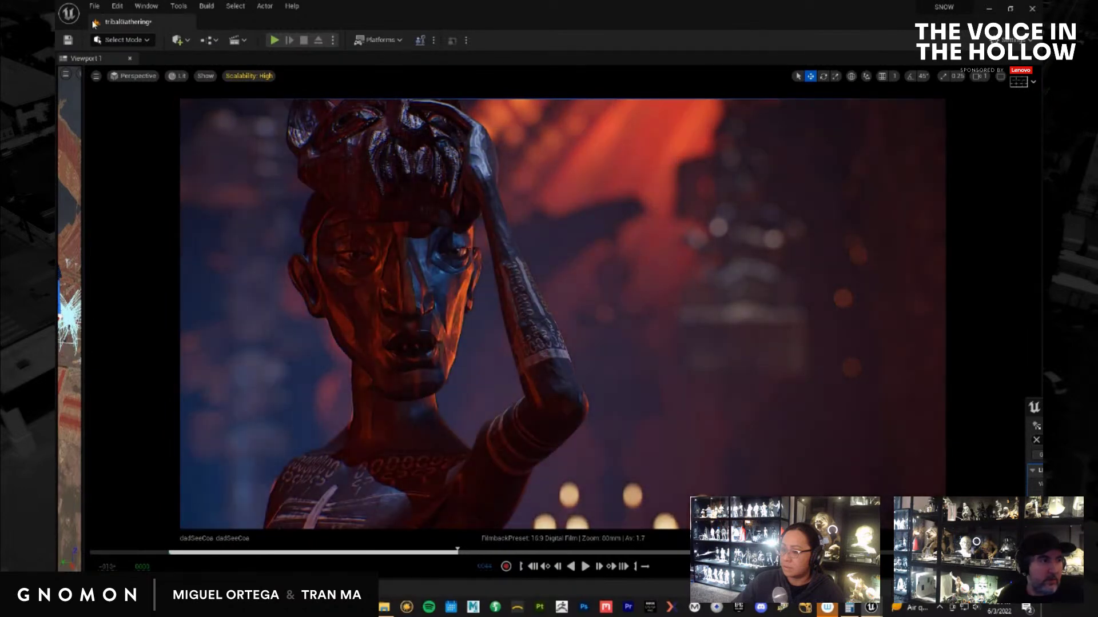
Save the tribalGathering level and all other modified project files
click(95, 7)
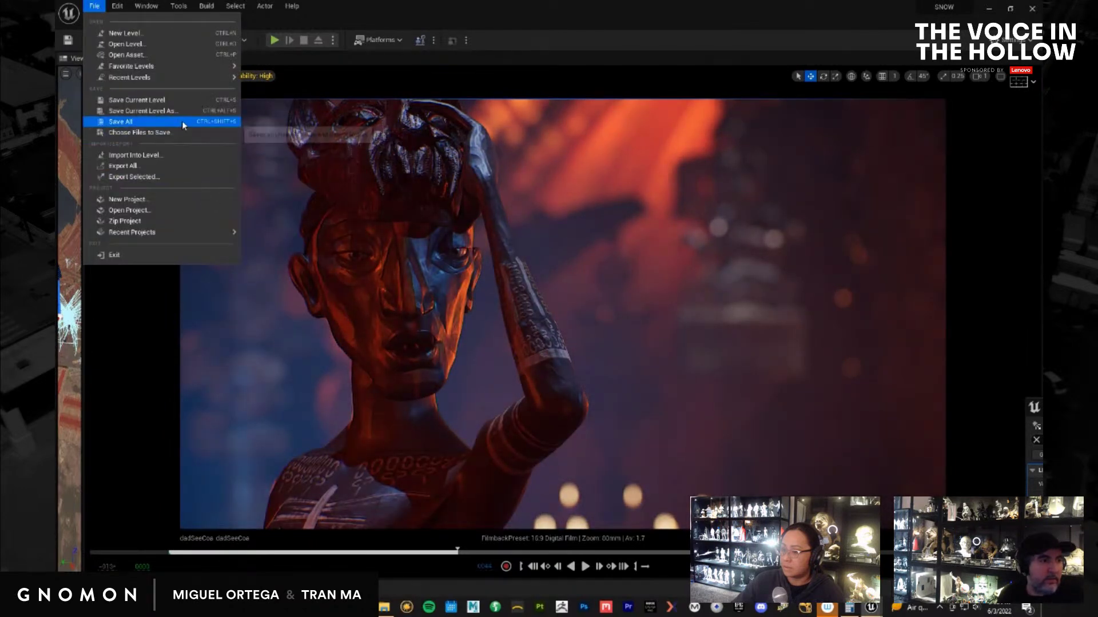
click(584, 152)
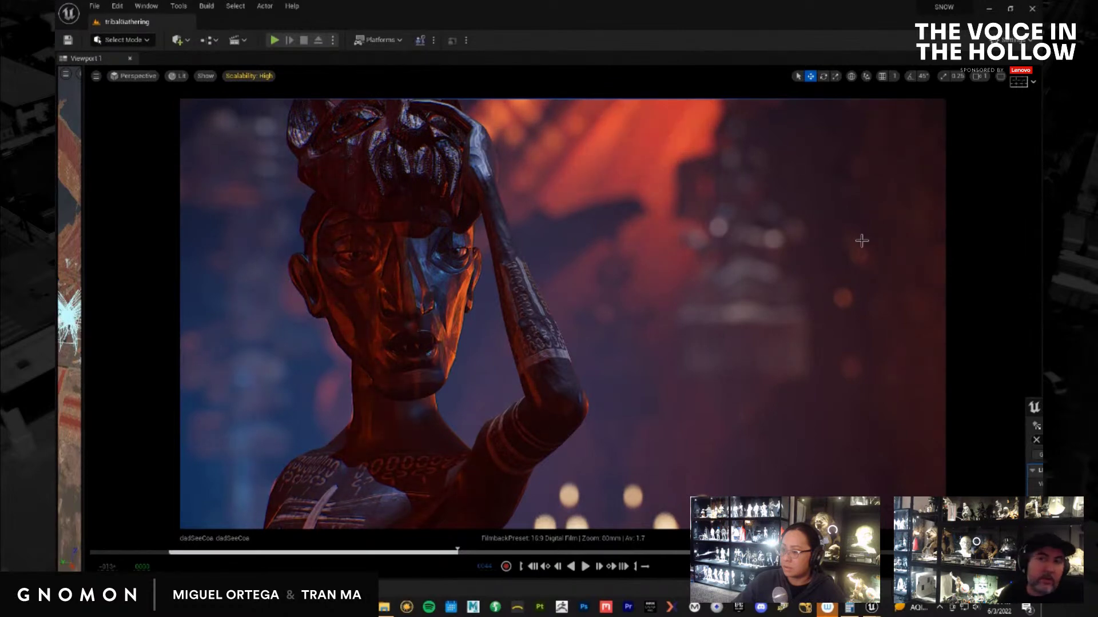
click(97, 6)
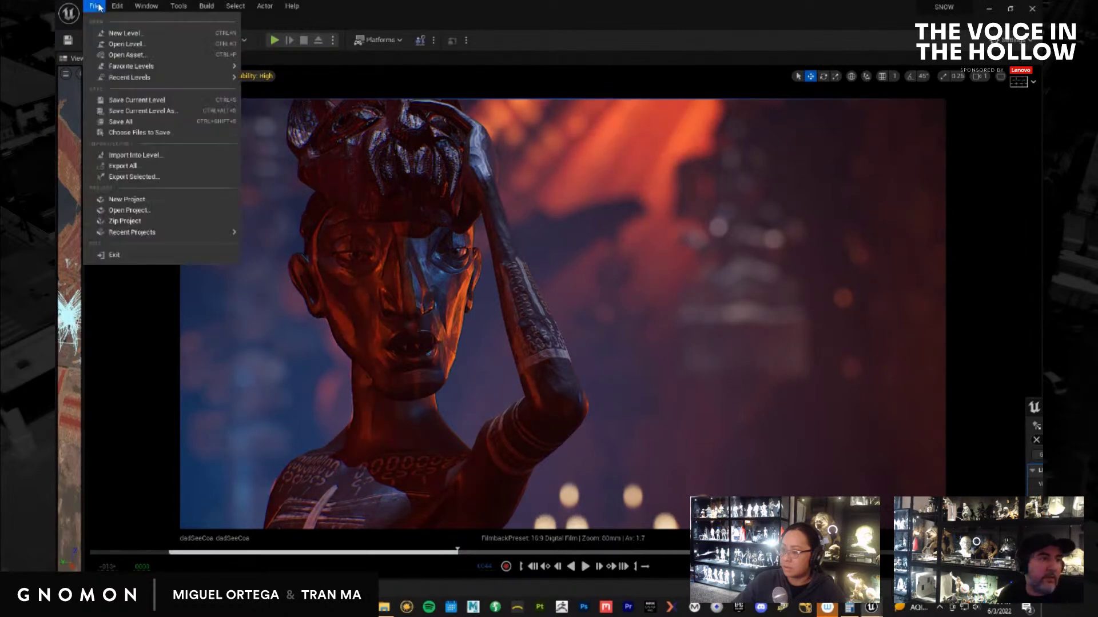
click(164, 122)
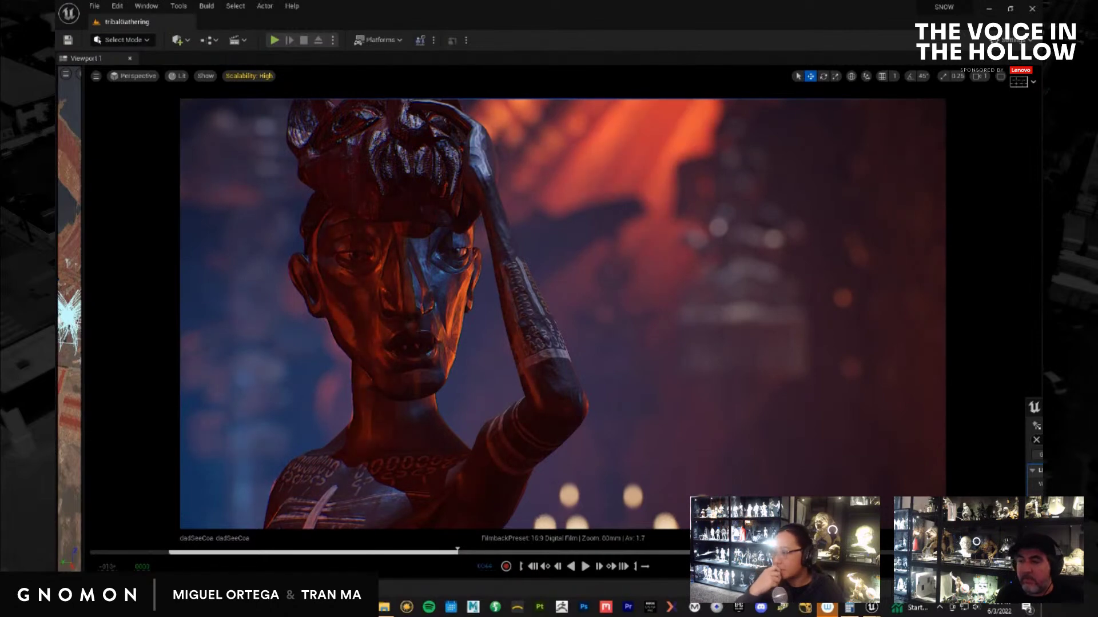
click(95, 6)
click(161, 130)
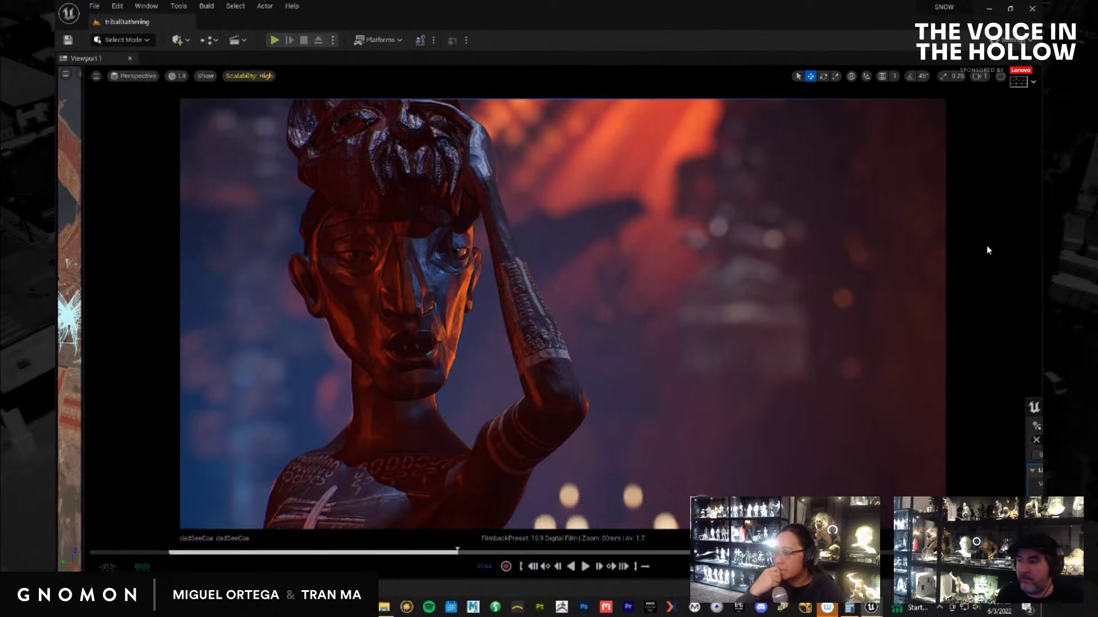